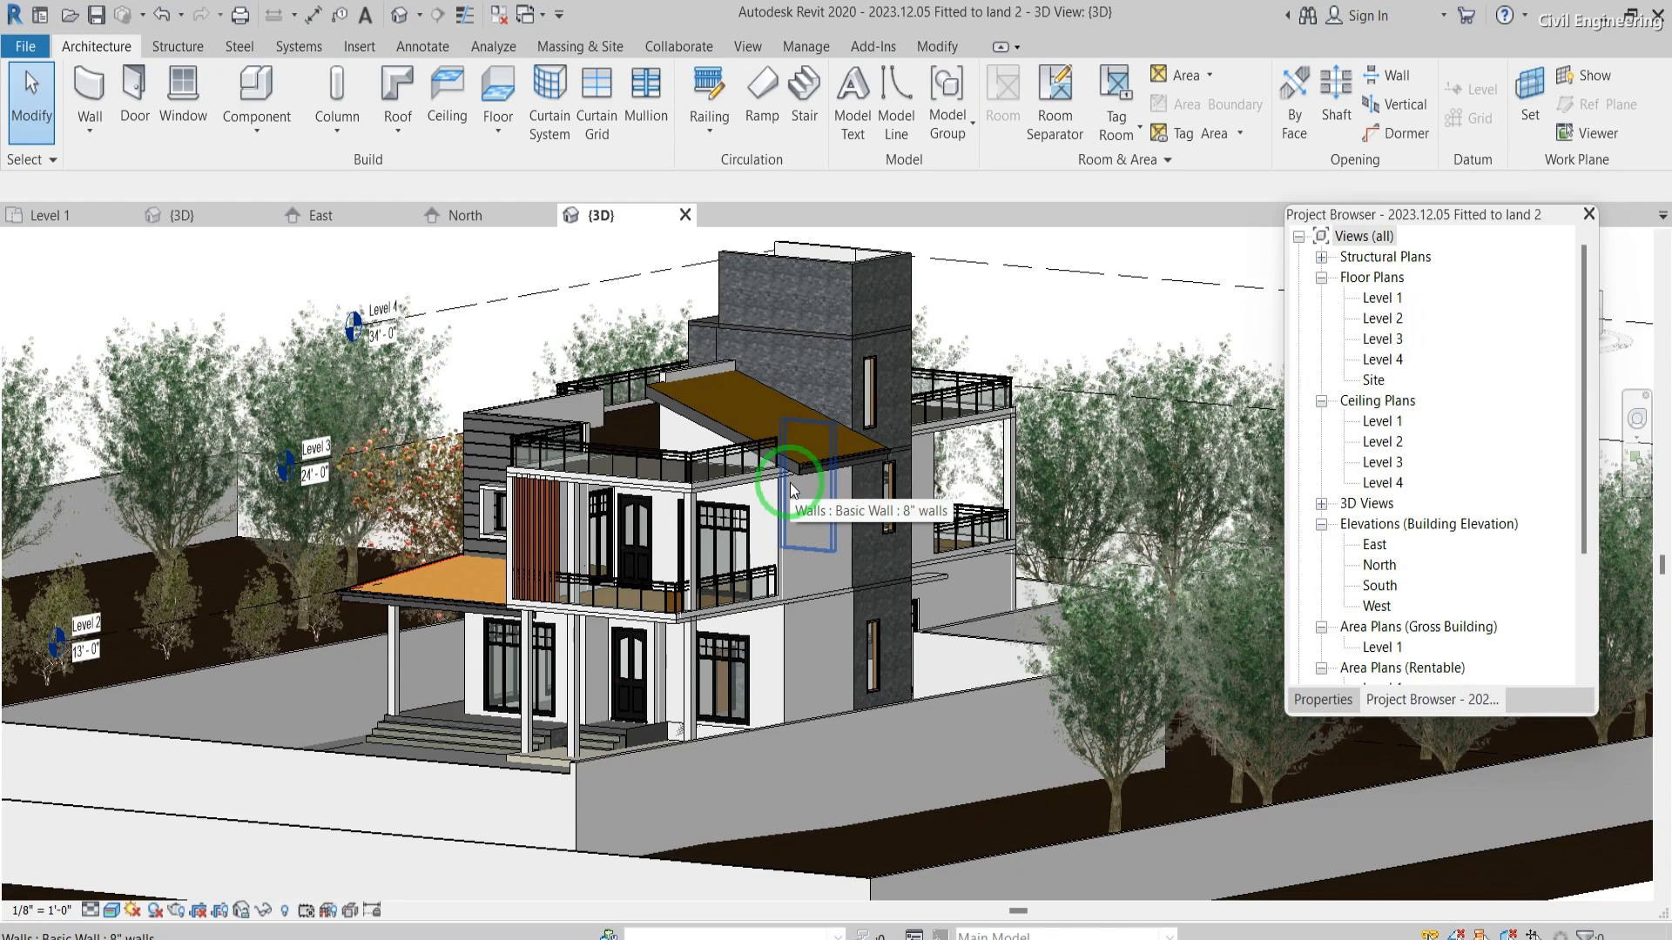
- Inspect the finished house in the 3D view by selecting its walls and staircase one after another
{"action": "left_click", "coordinate": [778, 539]}
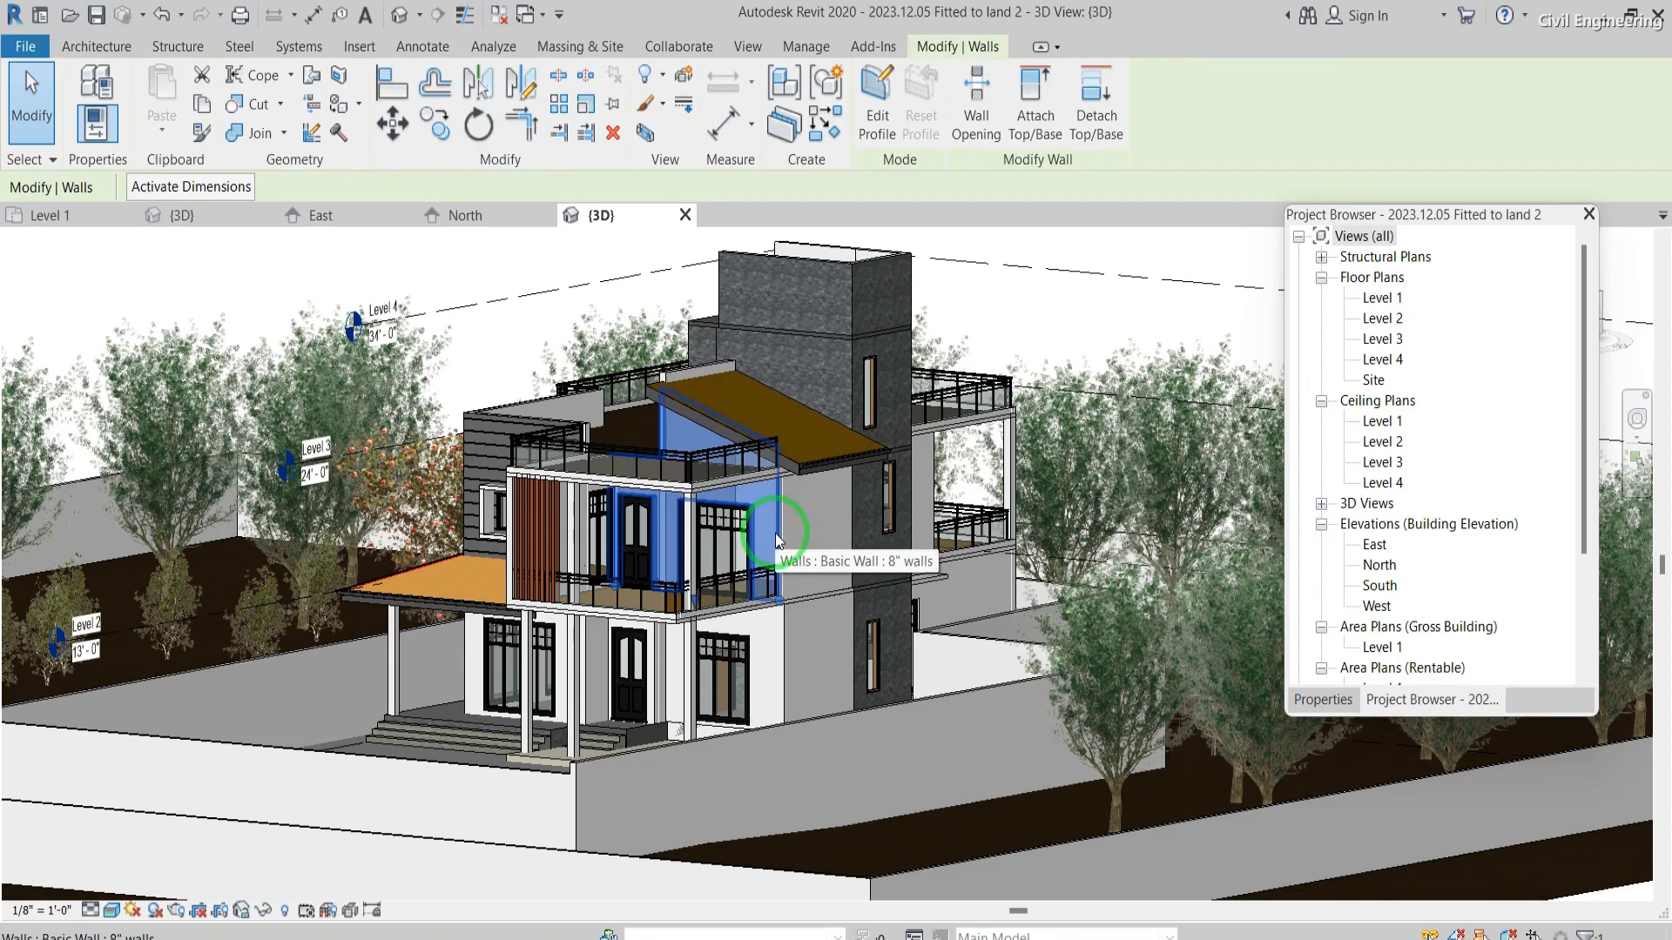
{"action": "left_click", "coordinate": [527, 318]}
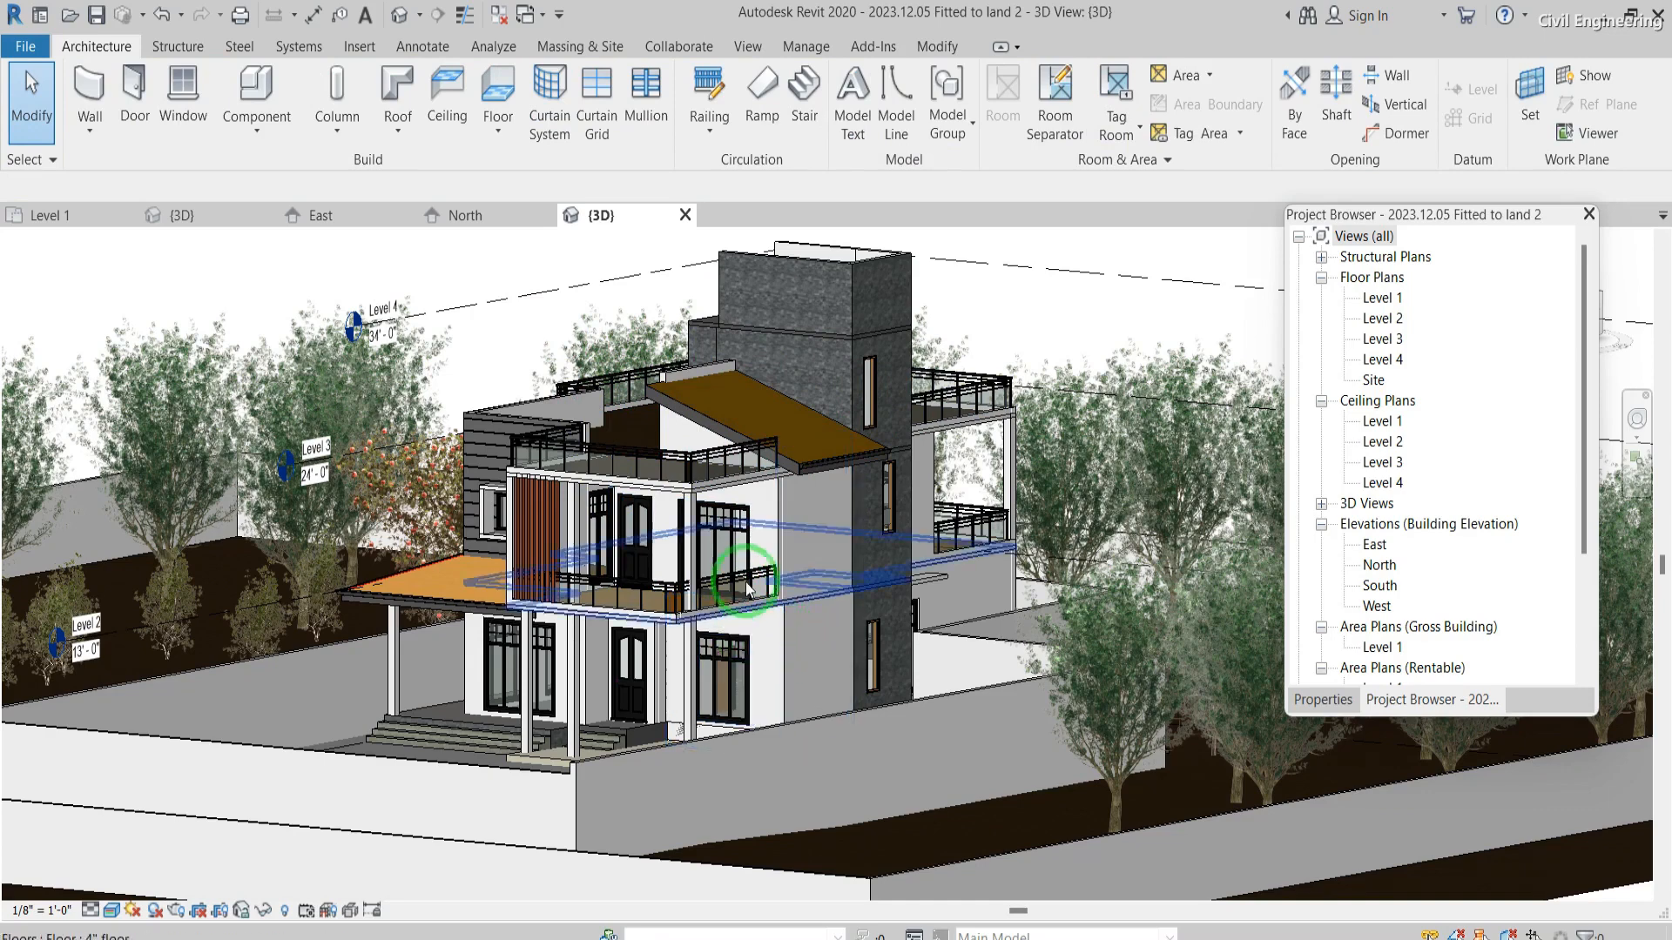
{"action": "left_click", "coordinate": [789, 526]}
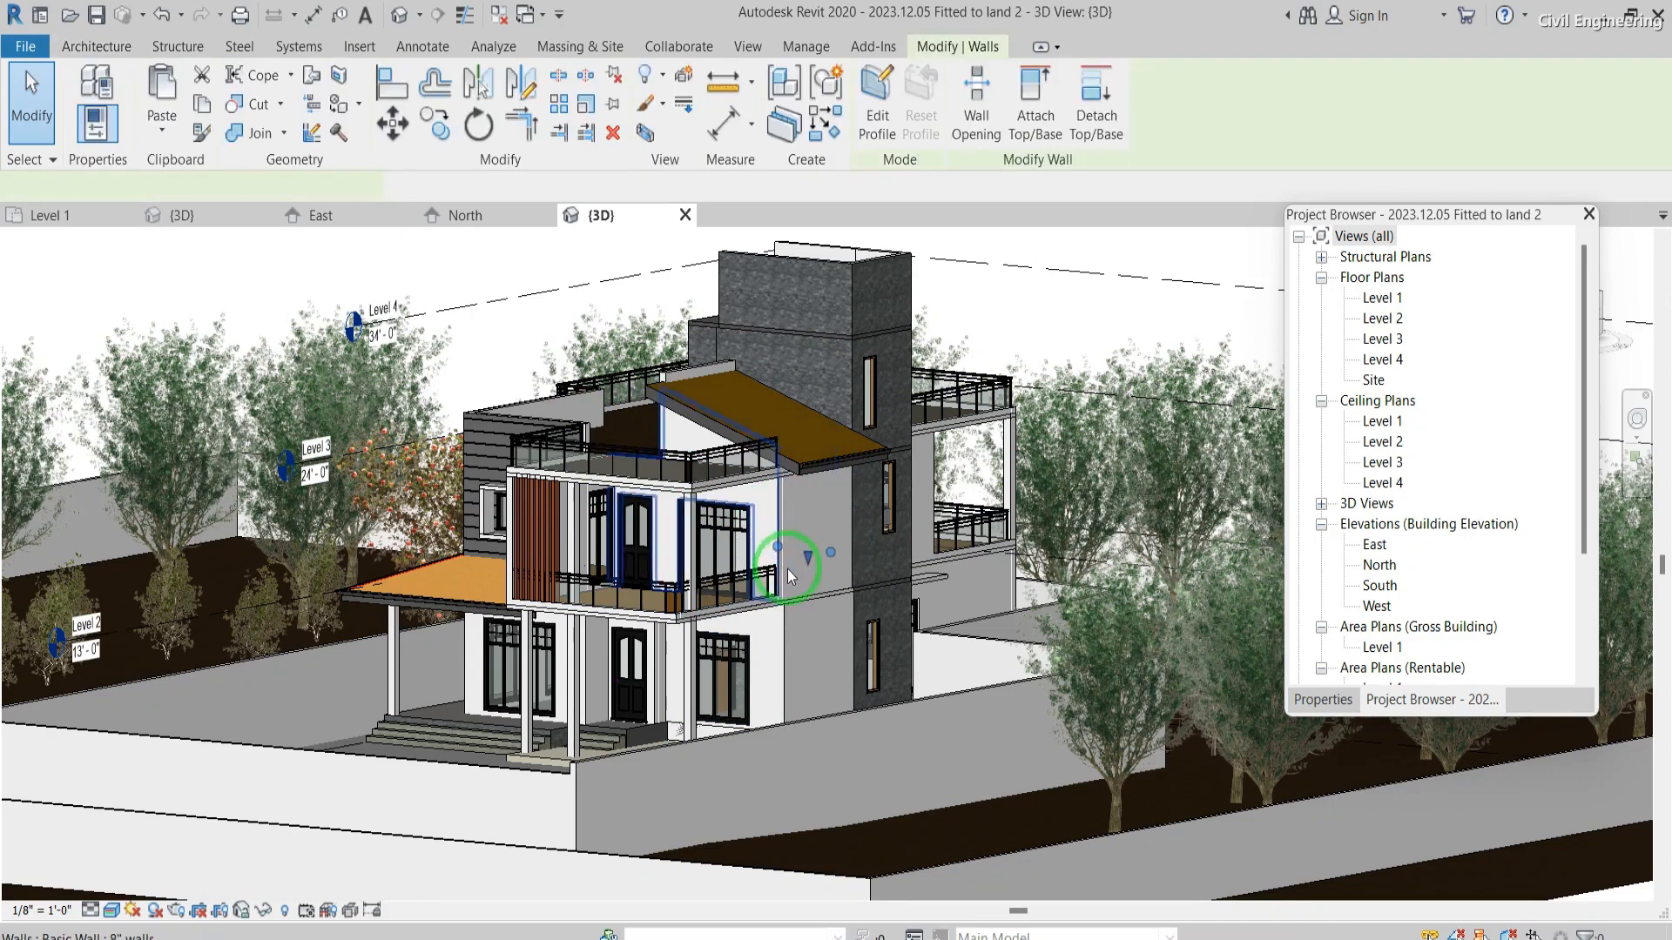
{"action": "left_click", "coordinate": [789, 574]}
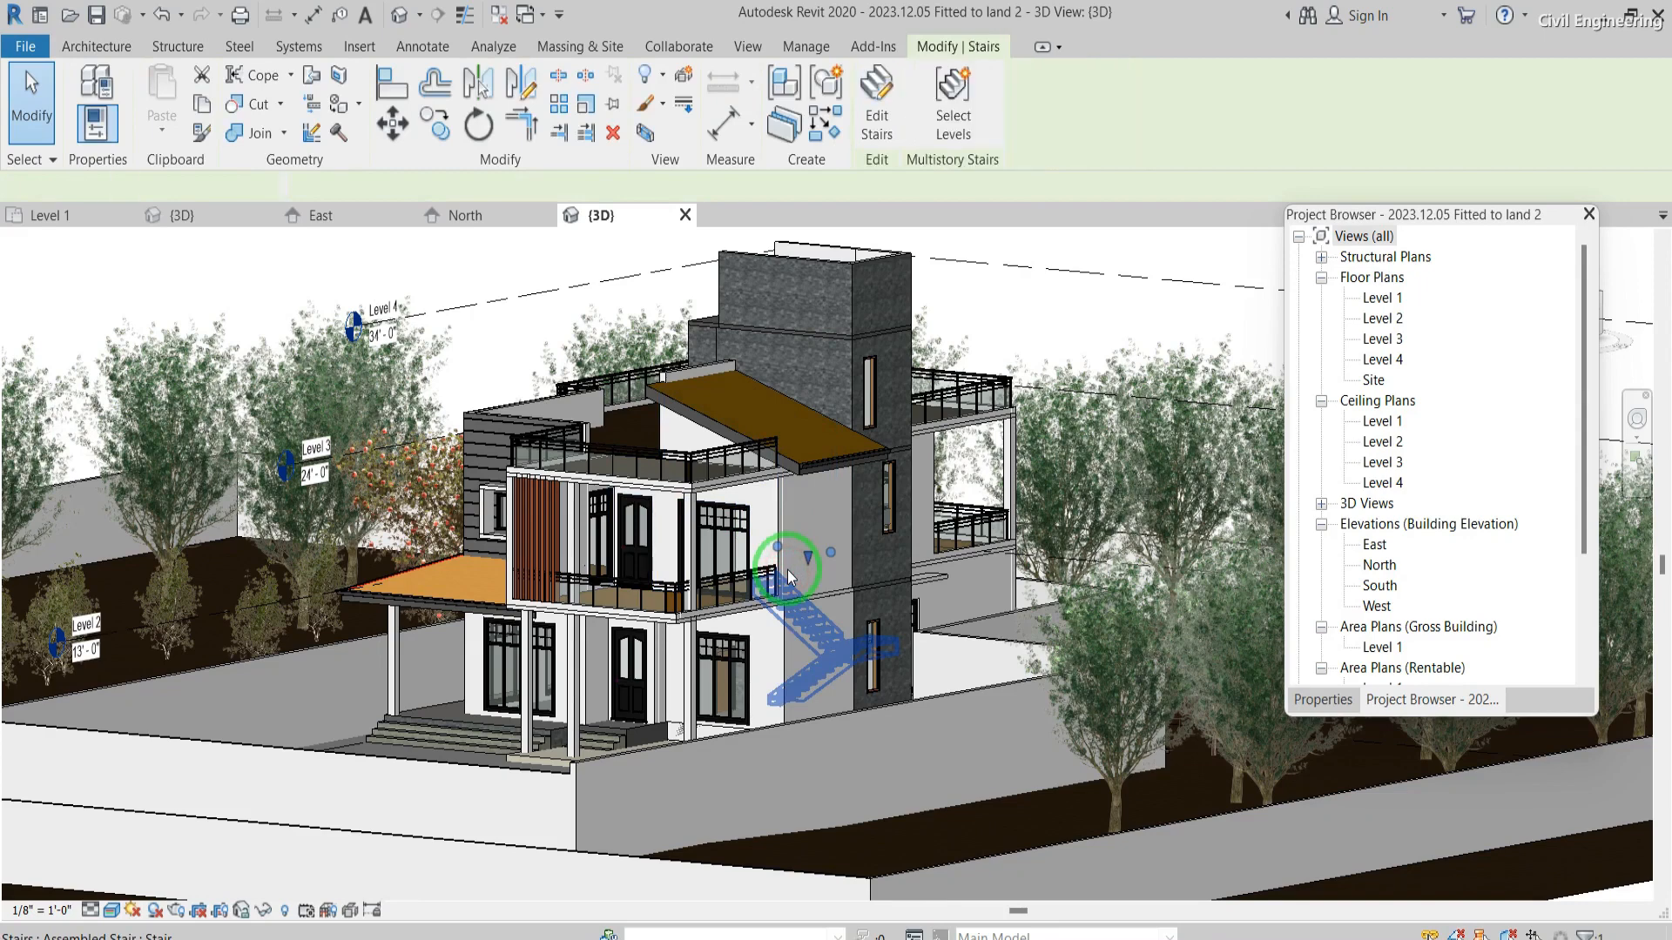
{"action": "left_click", "coordinate": [756, 615]}
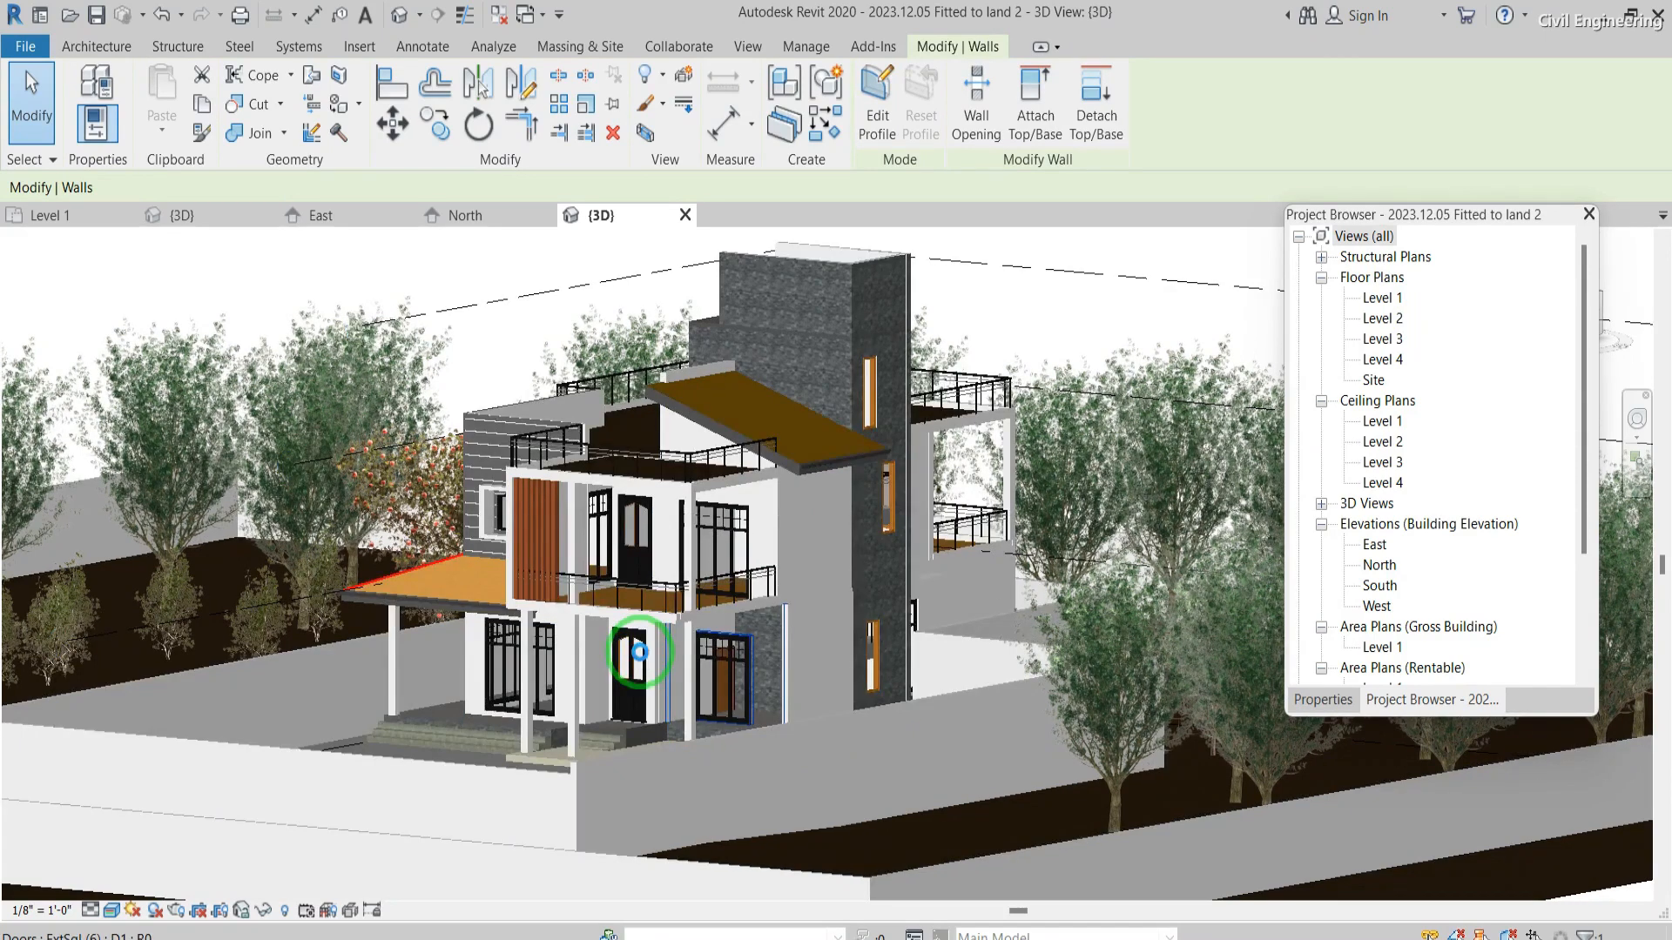
{"action": "scroll", "coordinate": [645, 599], "scroll_direction": "down", "scroll_amount": 1}
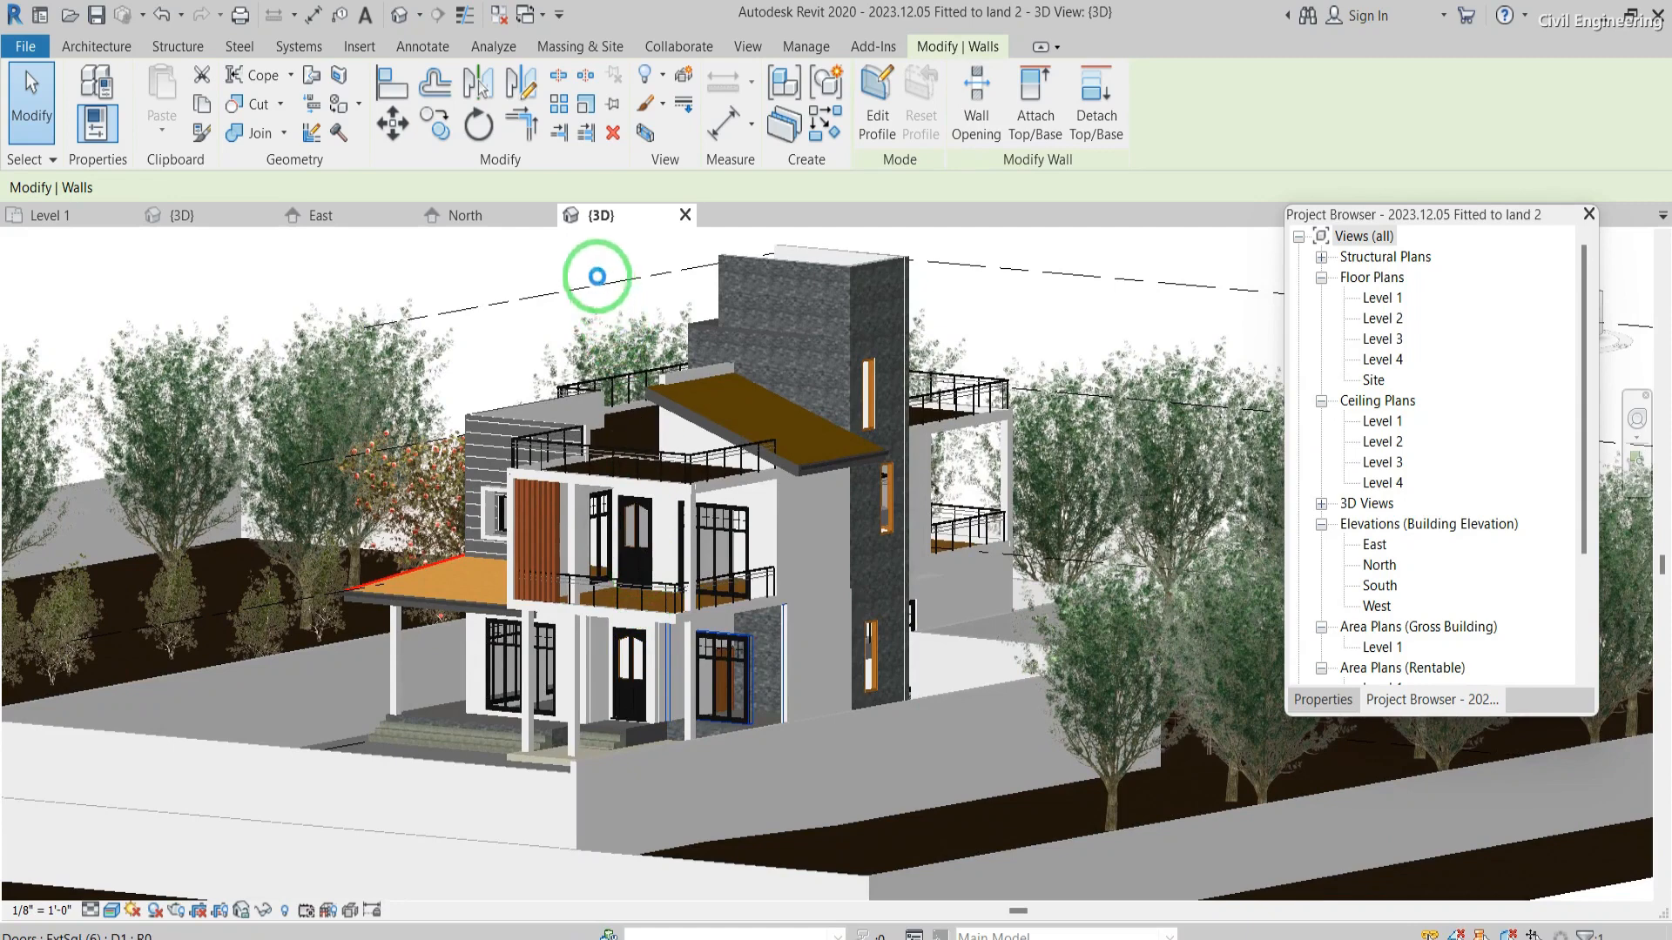
{"action": "scroll", "coordinate": [592, 271], "scroll_direction": "down", "scroll_amount": 1}
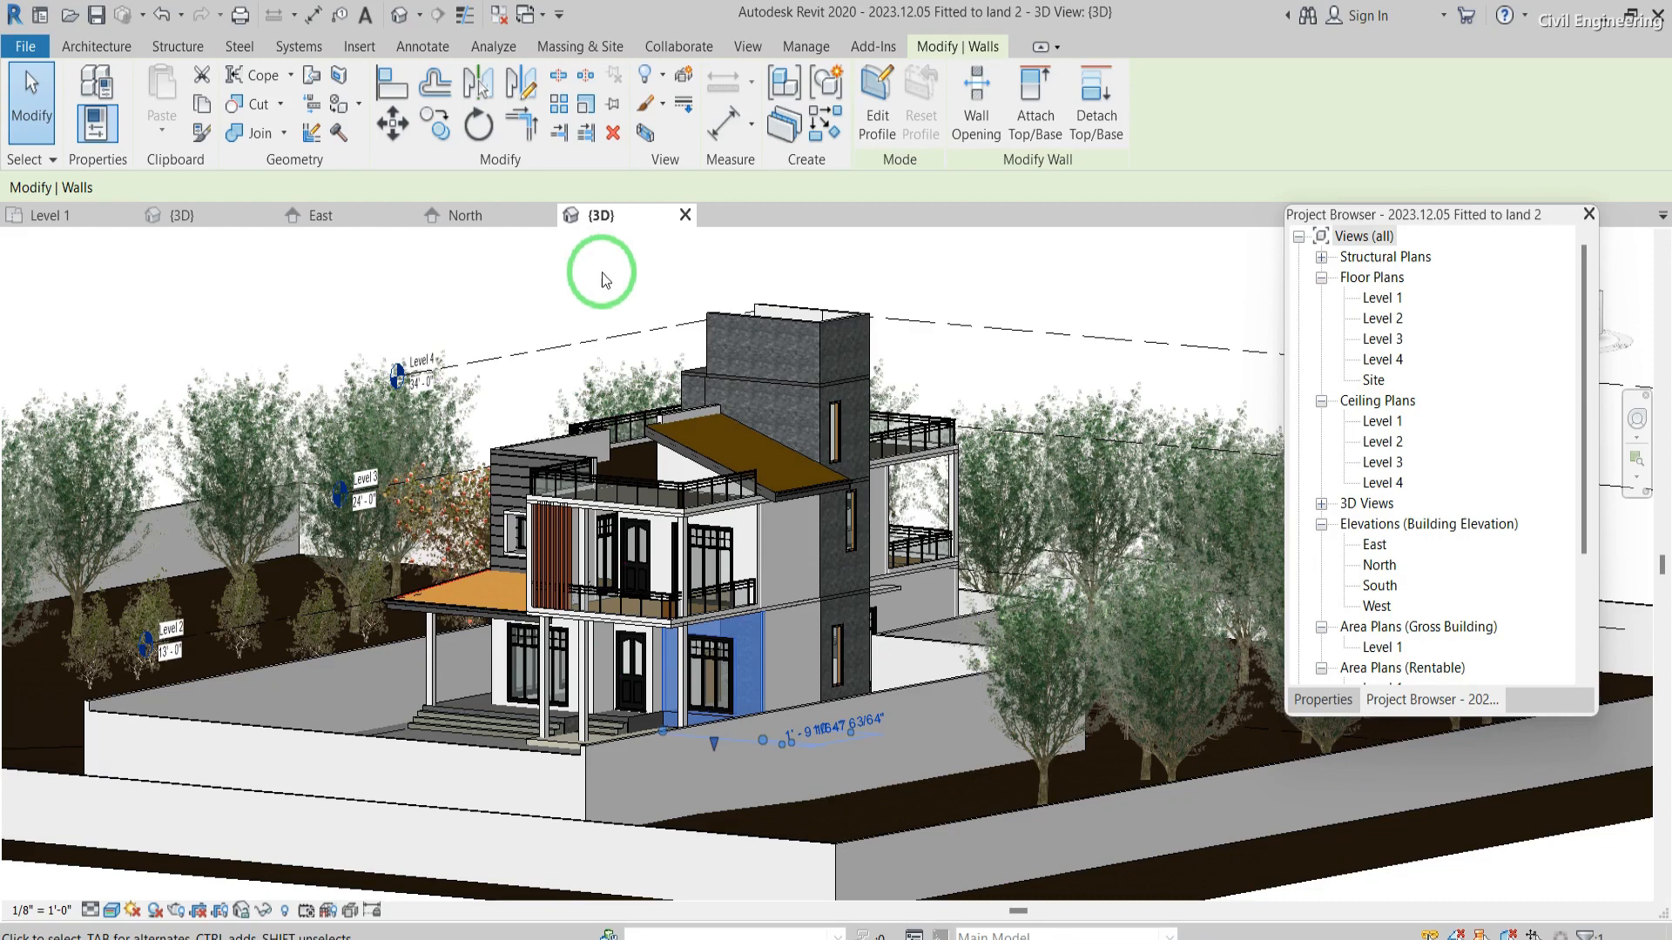
{"action": "left_click", "coordinate": [605, 315]}
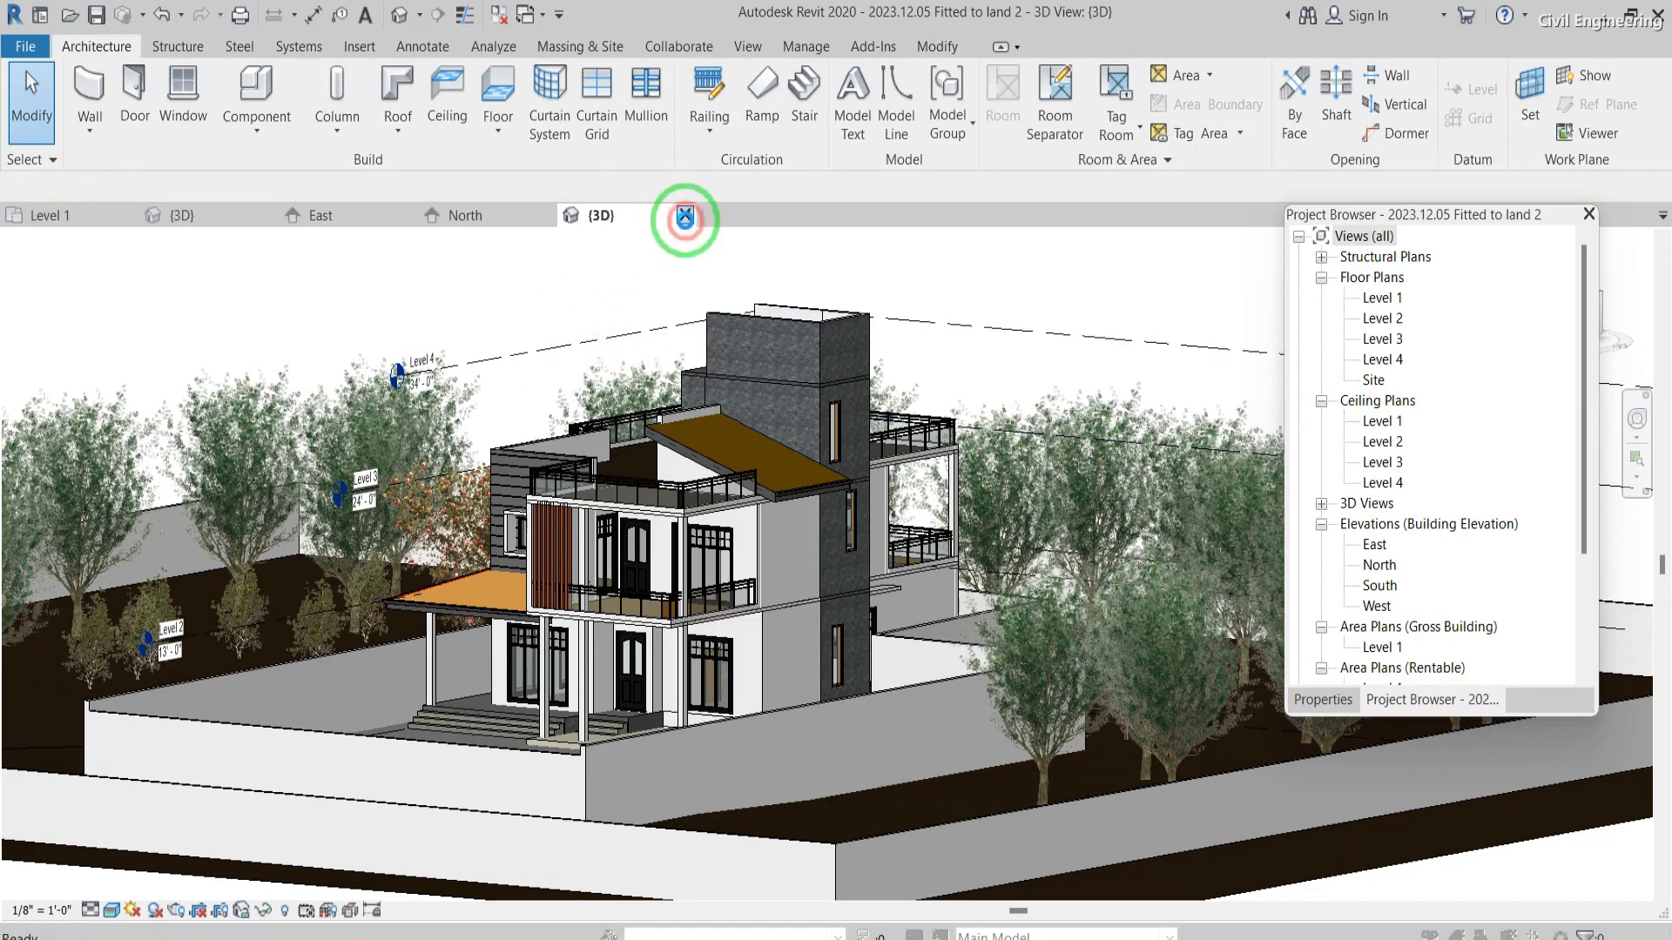
- Close the house project's 3D view and dismiss the save reminder in the Level 1 plan of project 2024RE090
{"action": "left_click", "coordinate": [685, 215]}
{"action": "left_click", "coordinate": [880, 500]}
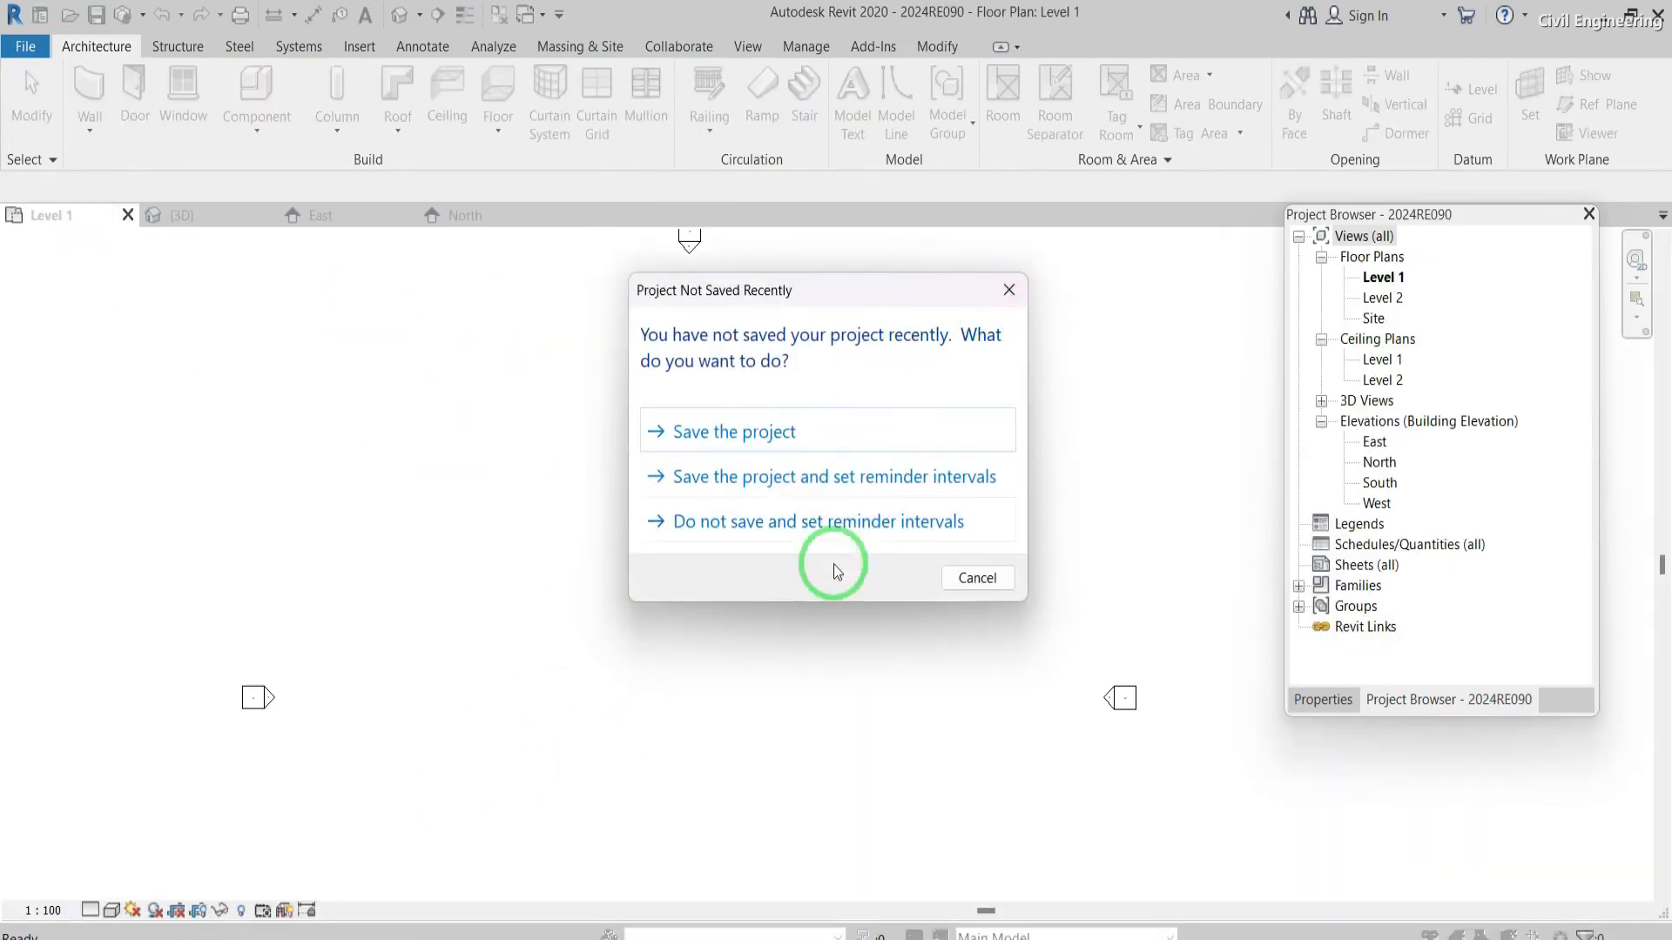
{"action": "left_click", "coordinate": [1010, 290]}
{"action": "scroll", "coordinate": [637, 543], "scroll_direction": "down", "scroll_amount": 3}
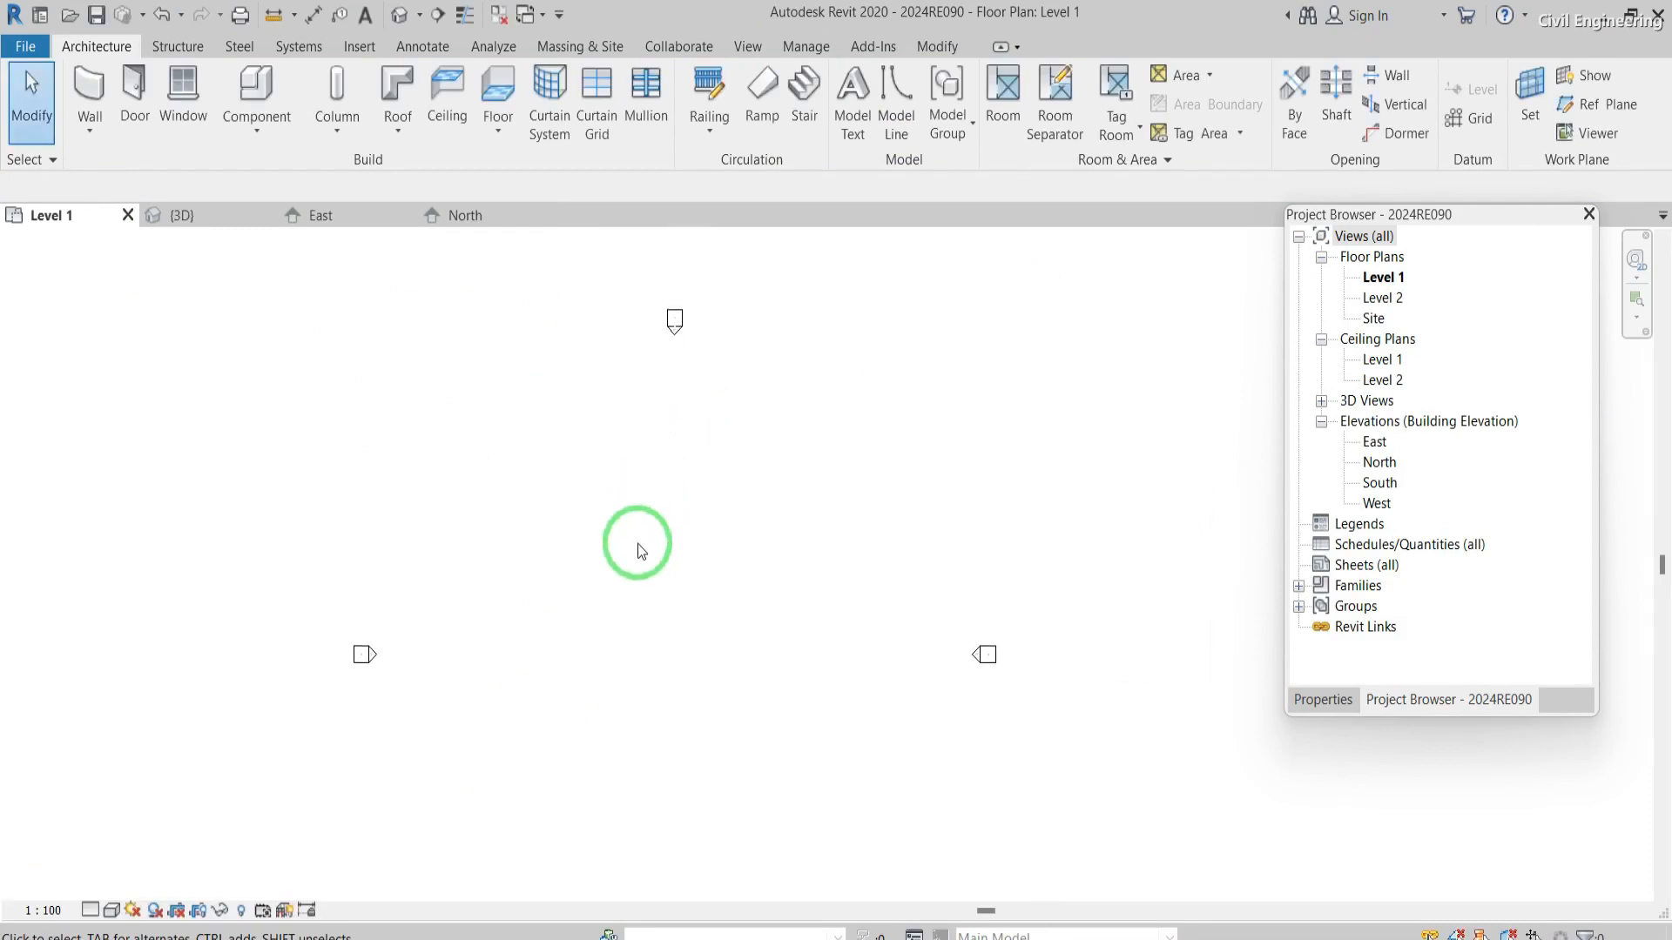
{"action": "left_click", "coordinate": [662, 446]}
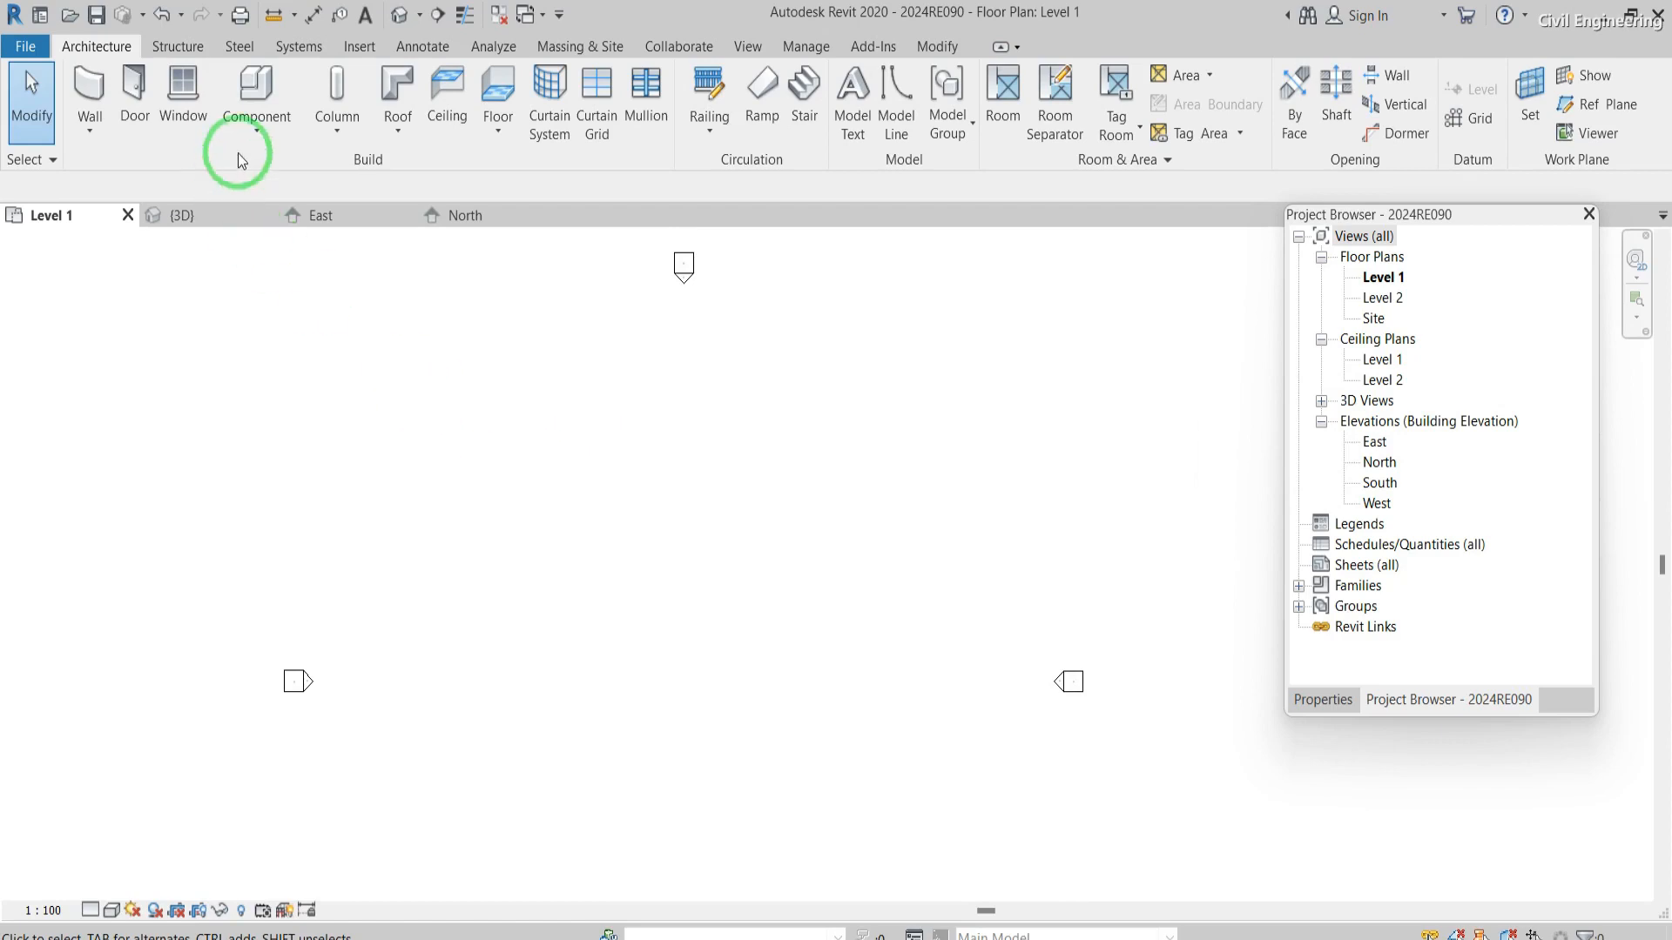
{"action": "left_click", "coordinate": [113, 45]}
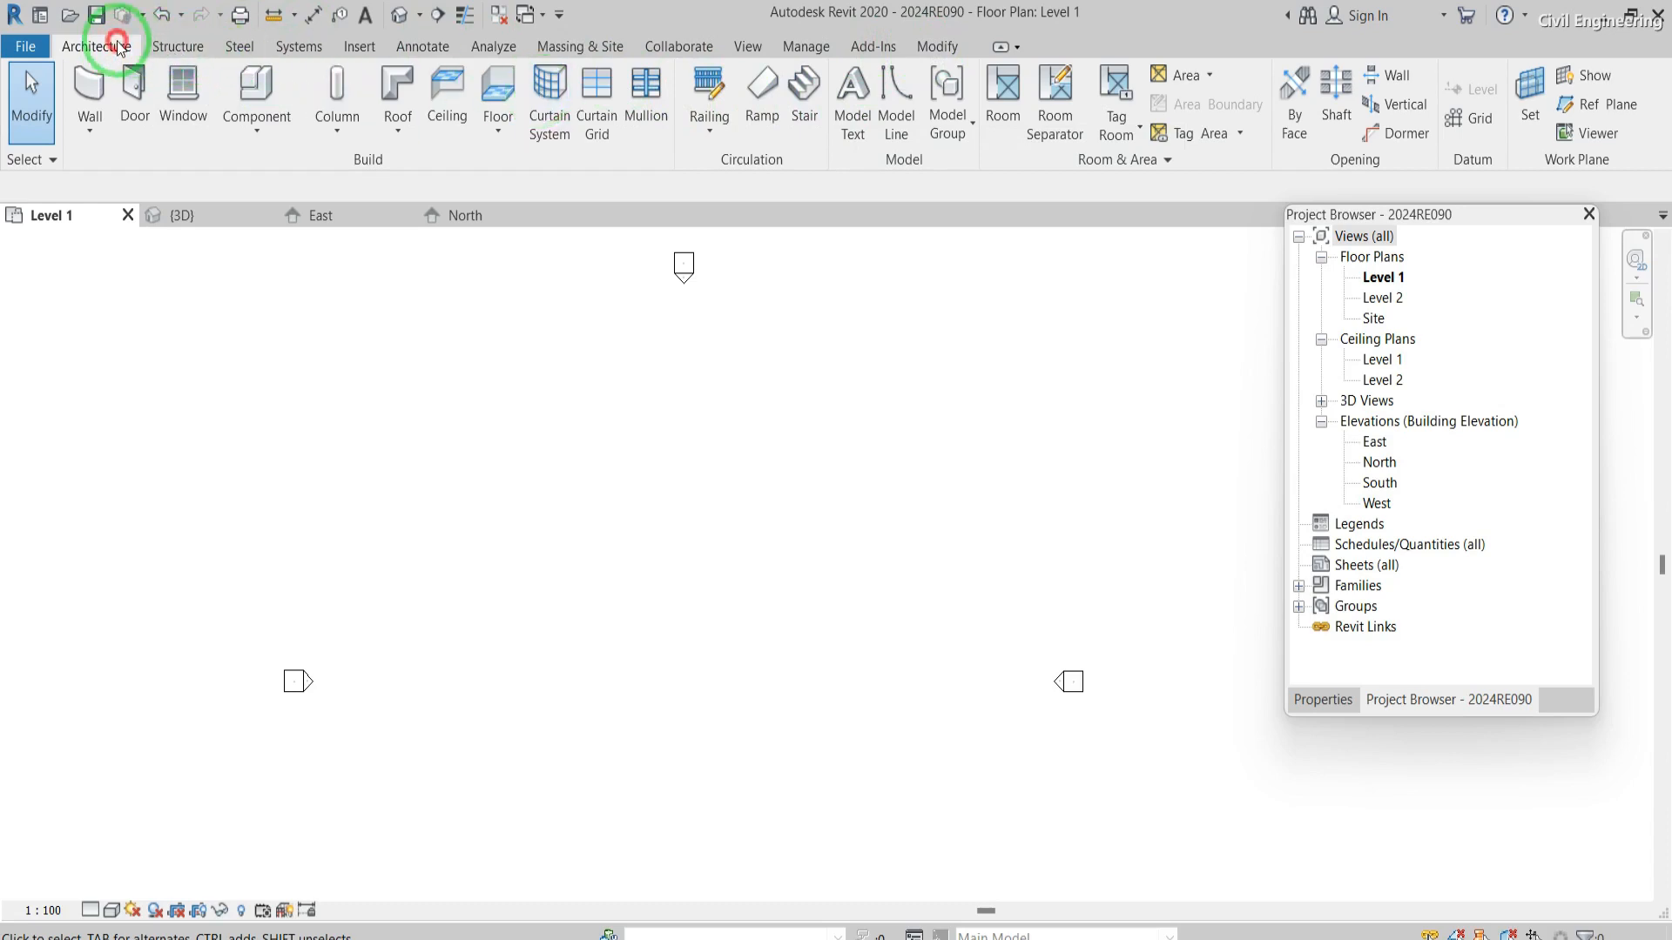
{"action": "left_click", "coordinate": [83, 94]}
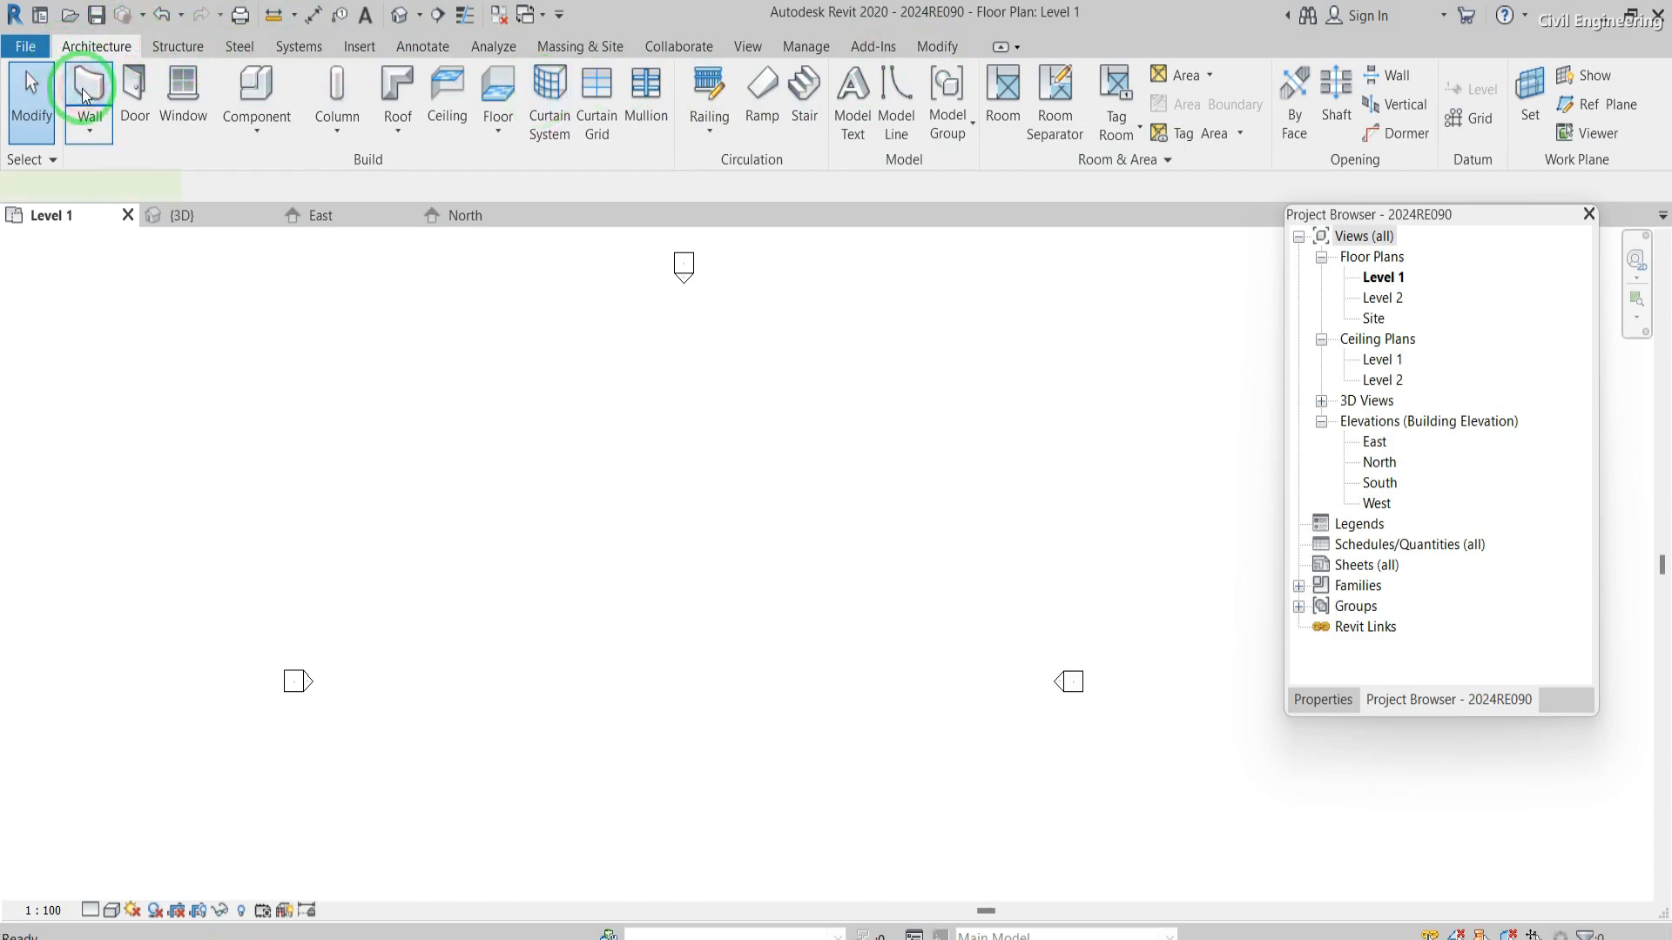
{"action": "left_click", "coordinate": [92, 47]}
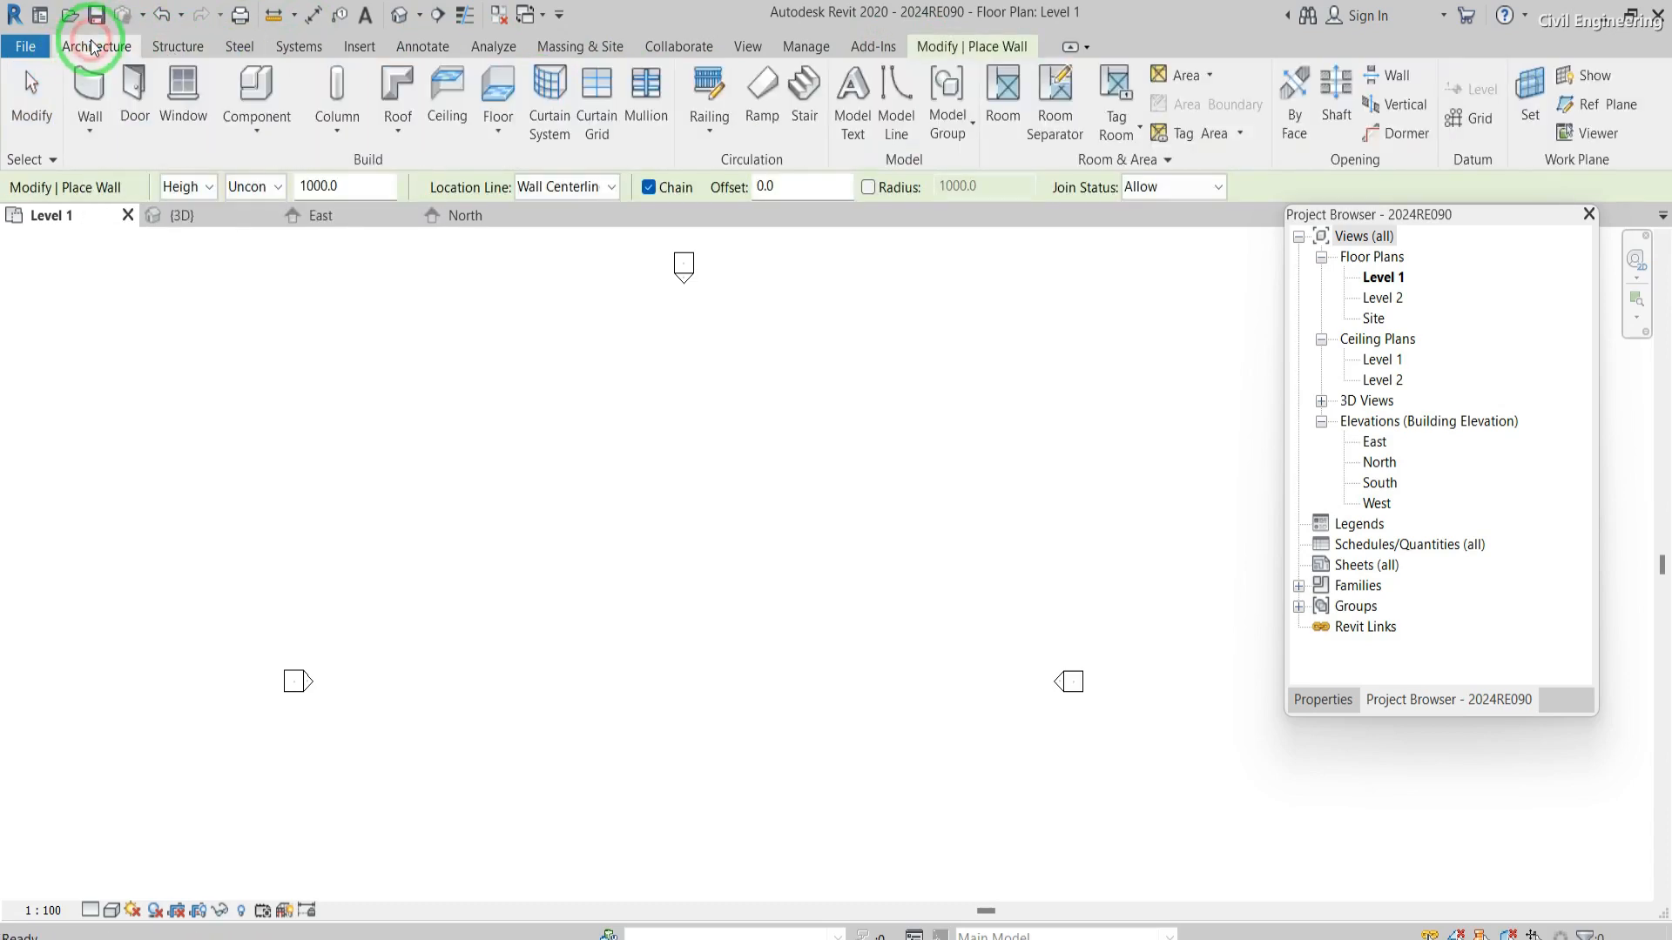
{"action": "left_click", "coordinate": [89, 87]}
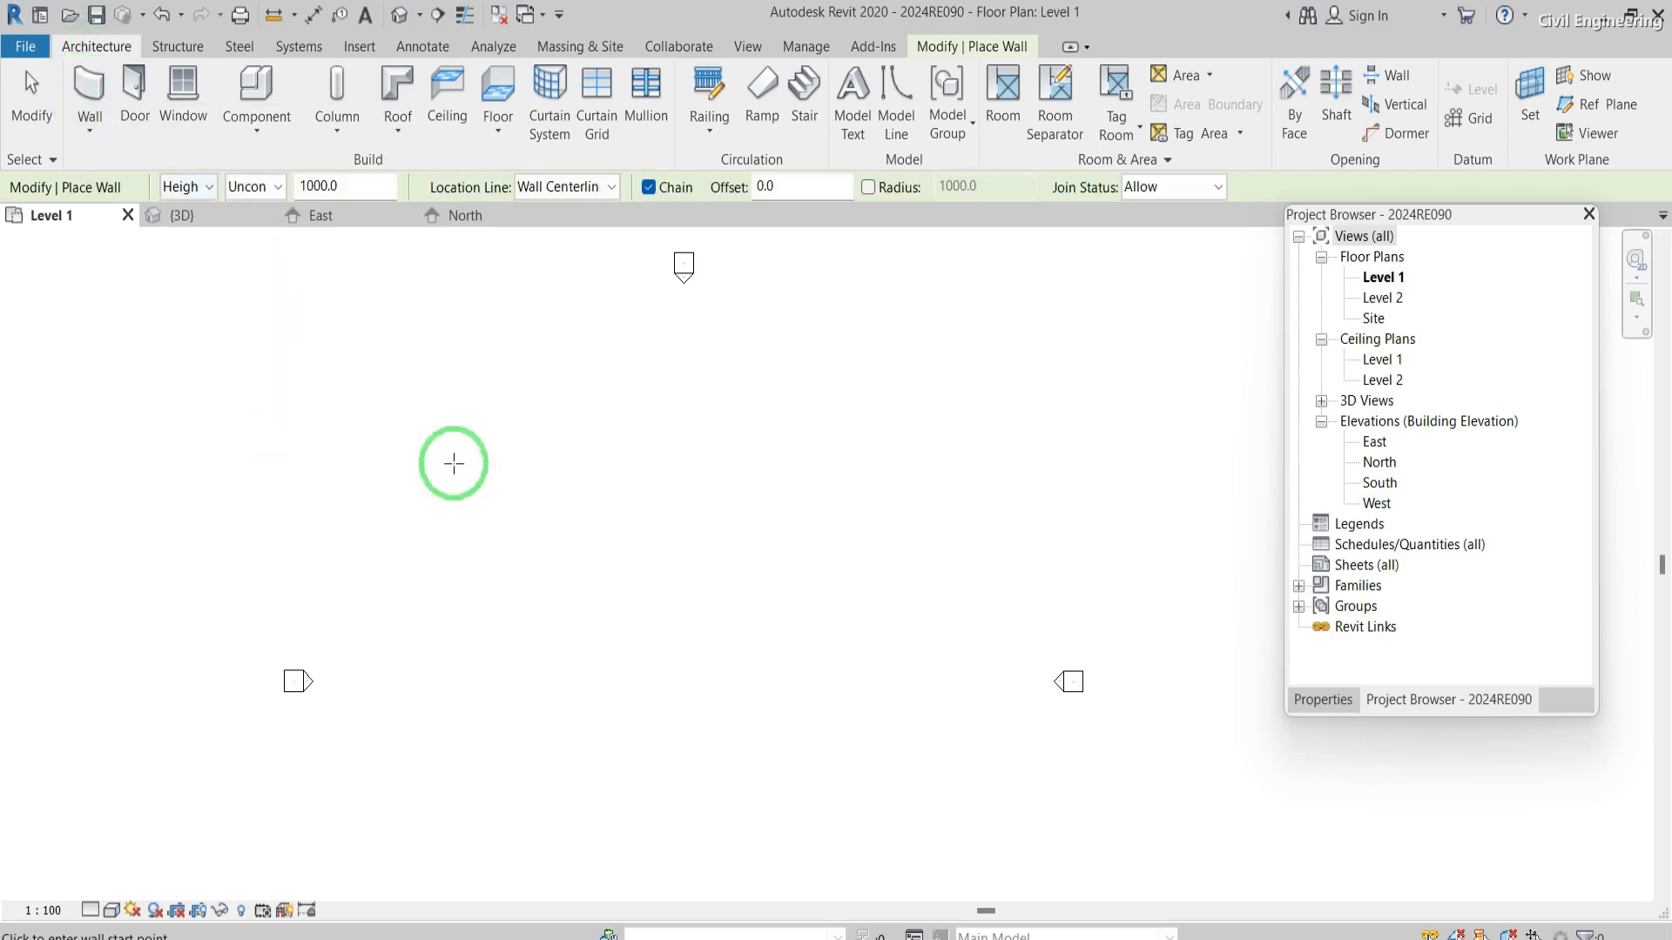
{"action": "left_click", "coordinate": [74, 107]}
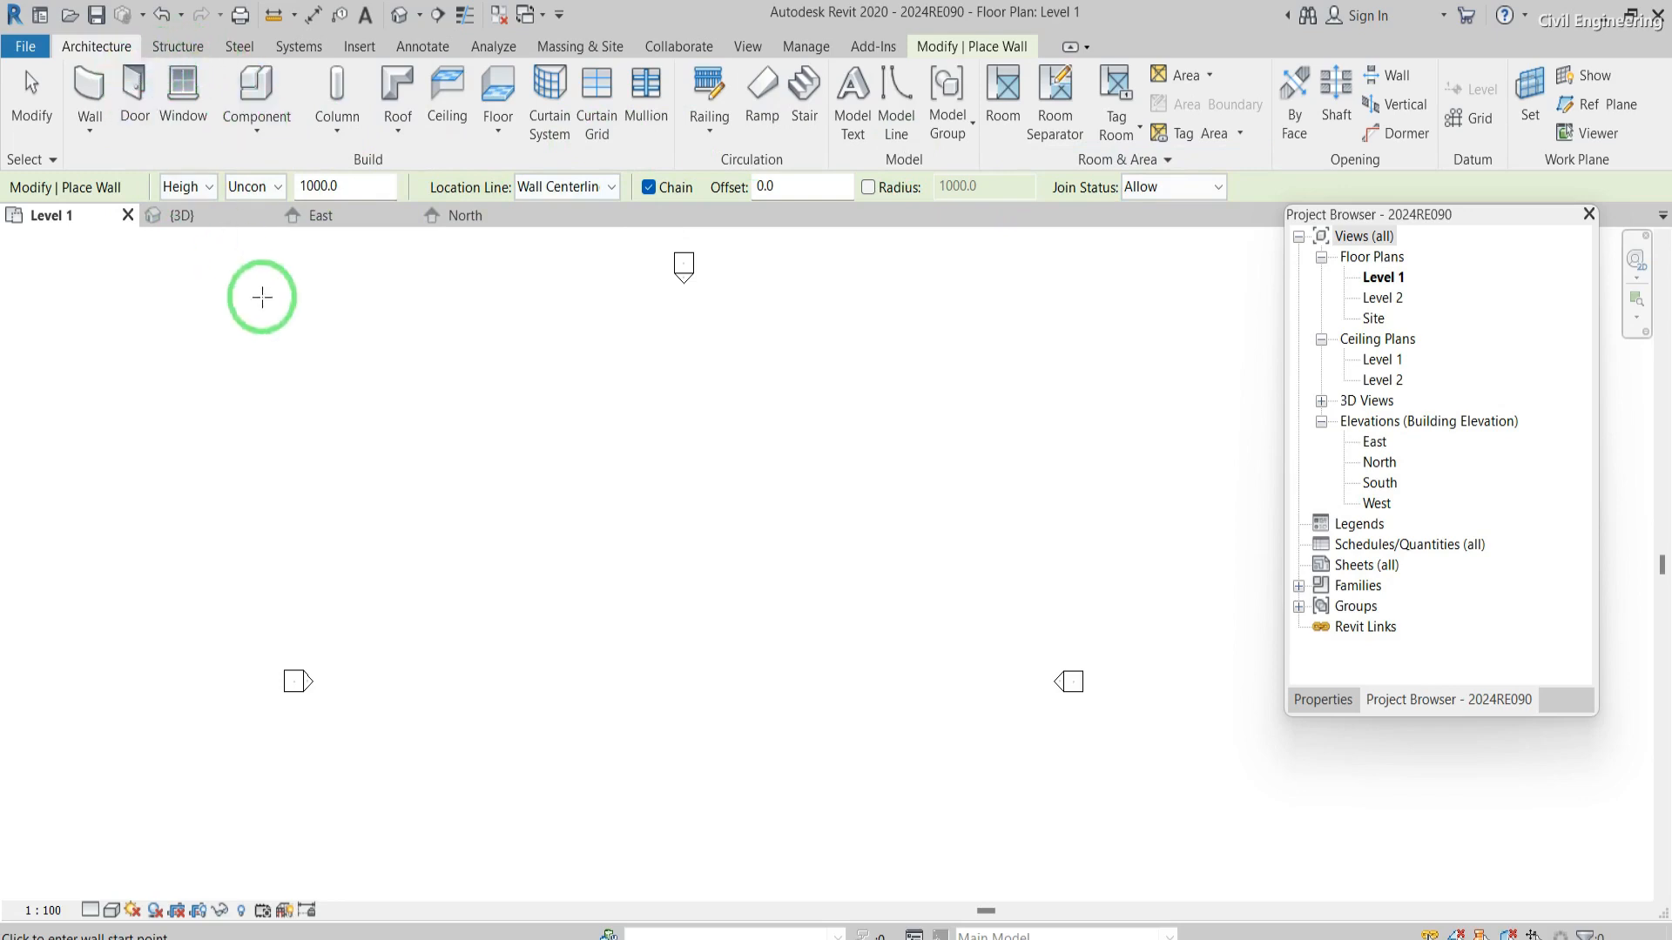
{"action": "key", "text": "Escape"}
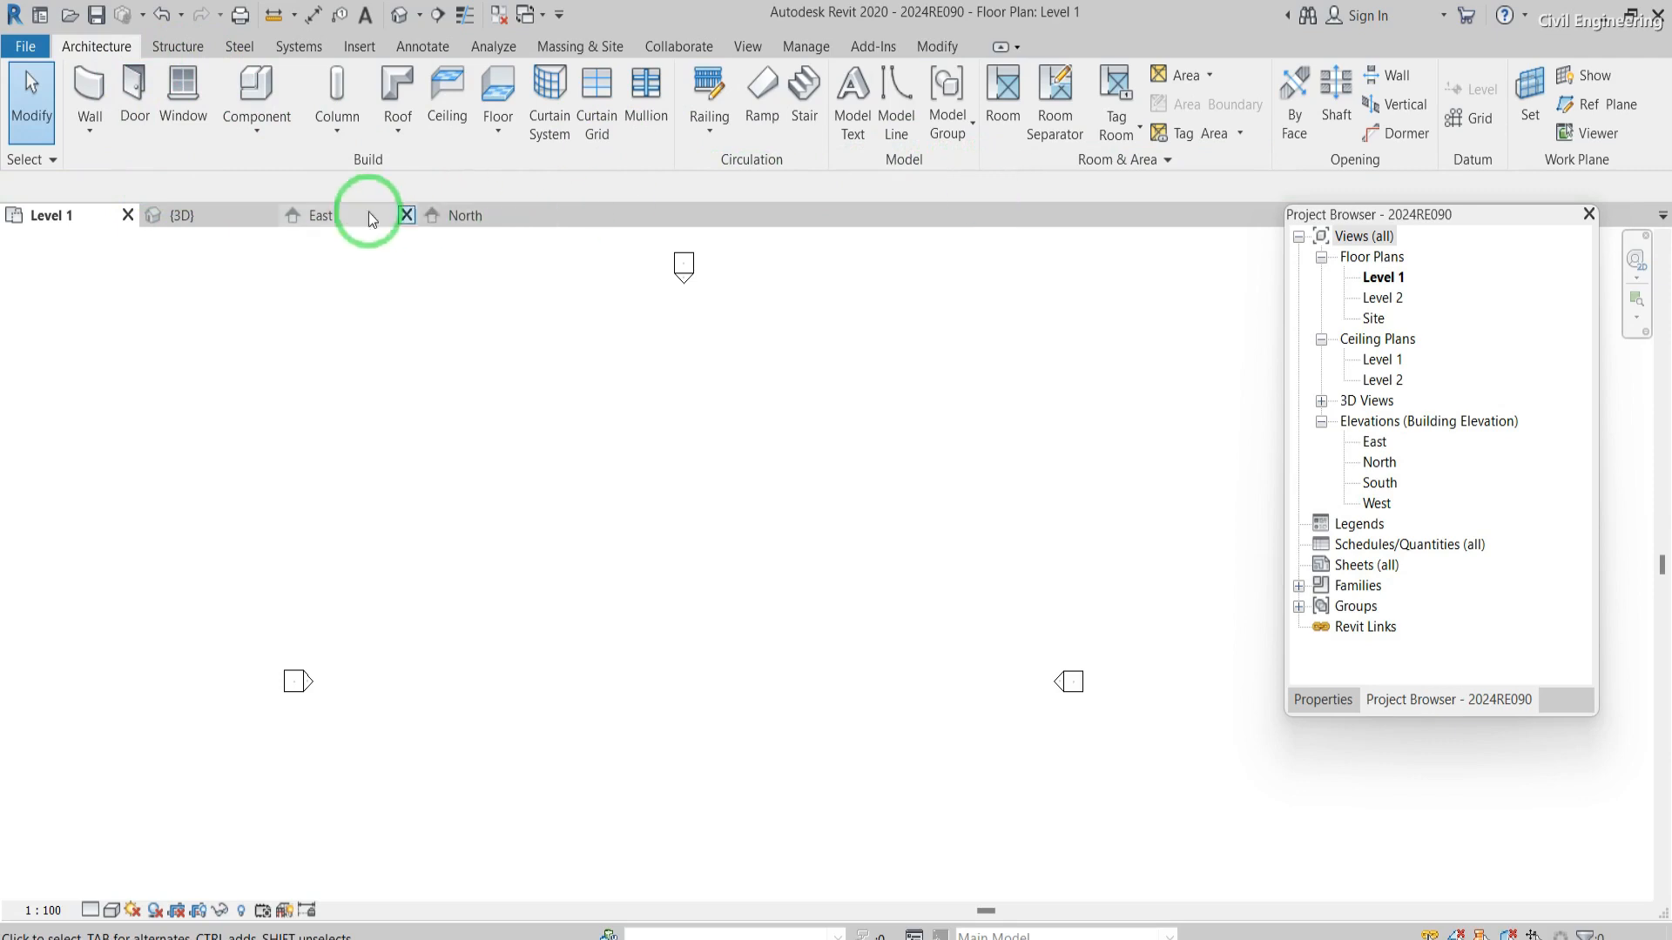
- Start the Wall tool, show the new wall's properties and make the properties palette taller
{"action": "left_click", "coordinate": [106, 94]}
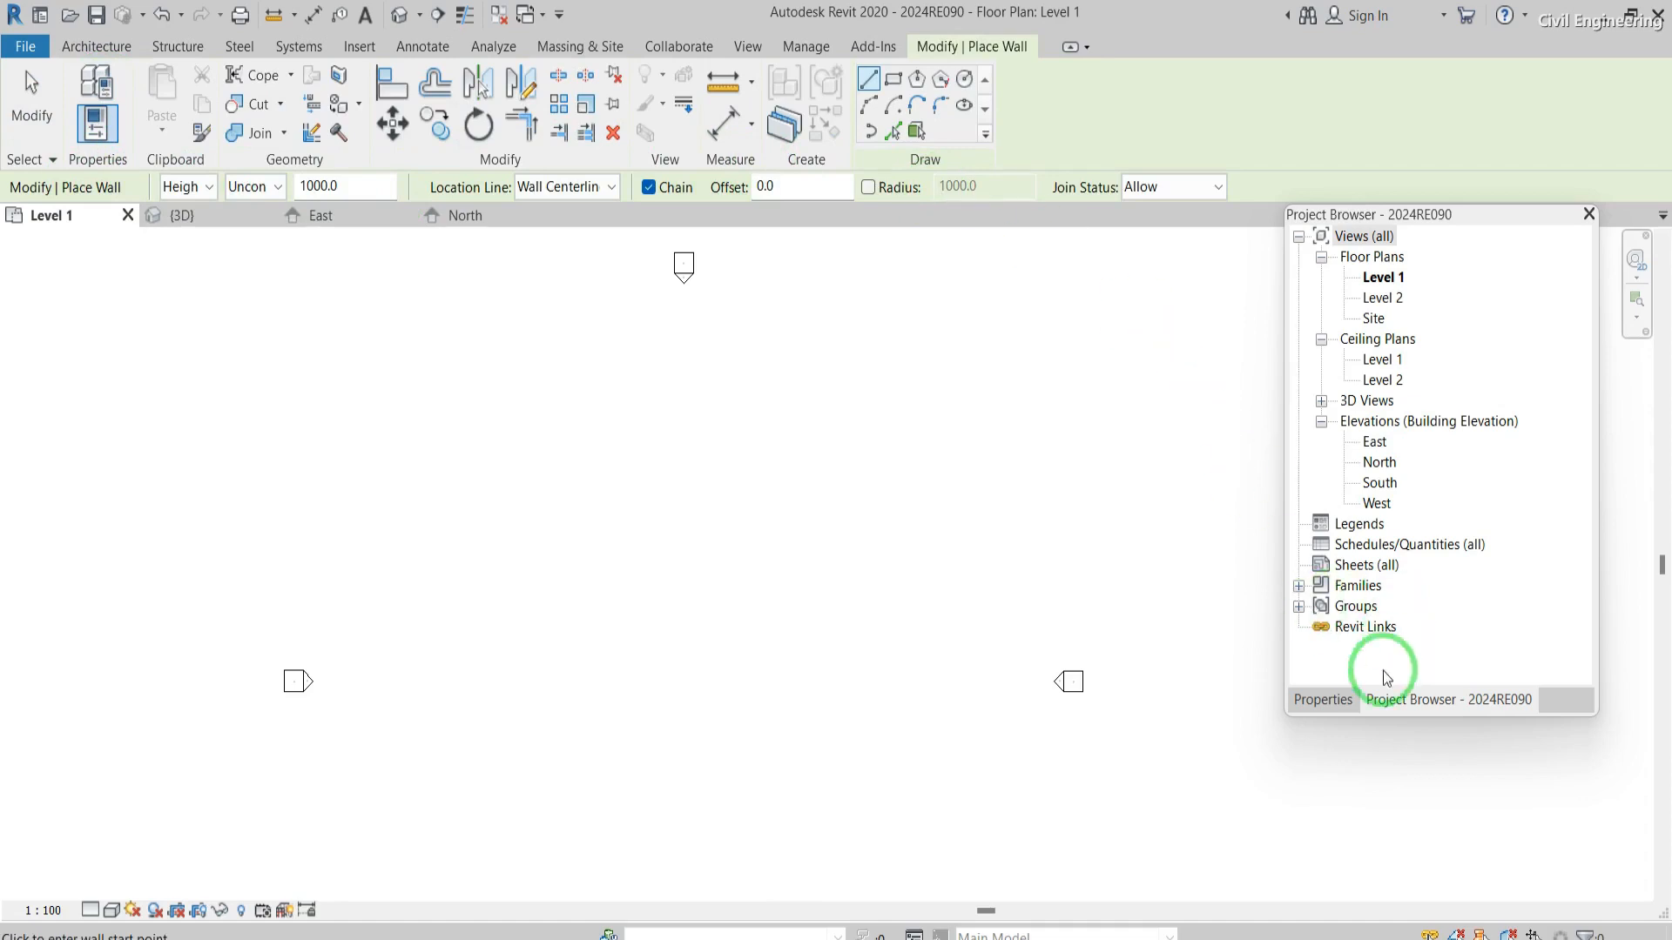
{"action": "left_click", "coordinate": [1347, 704]}
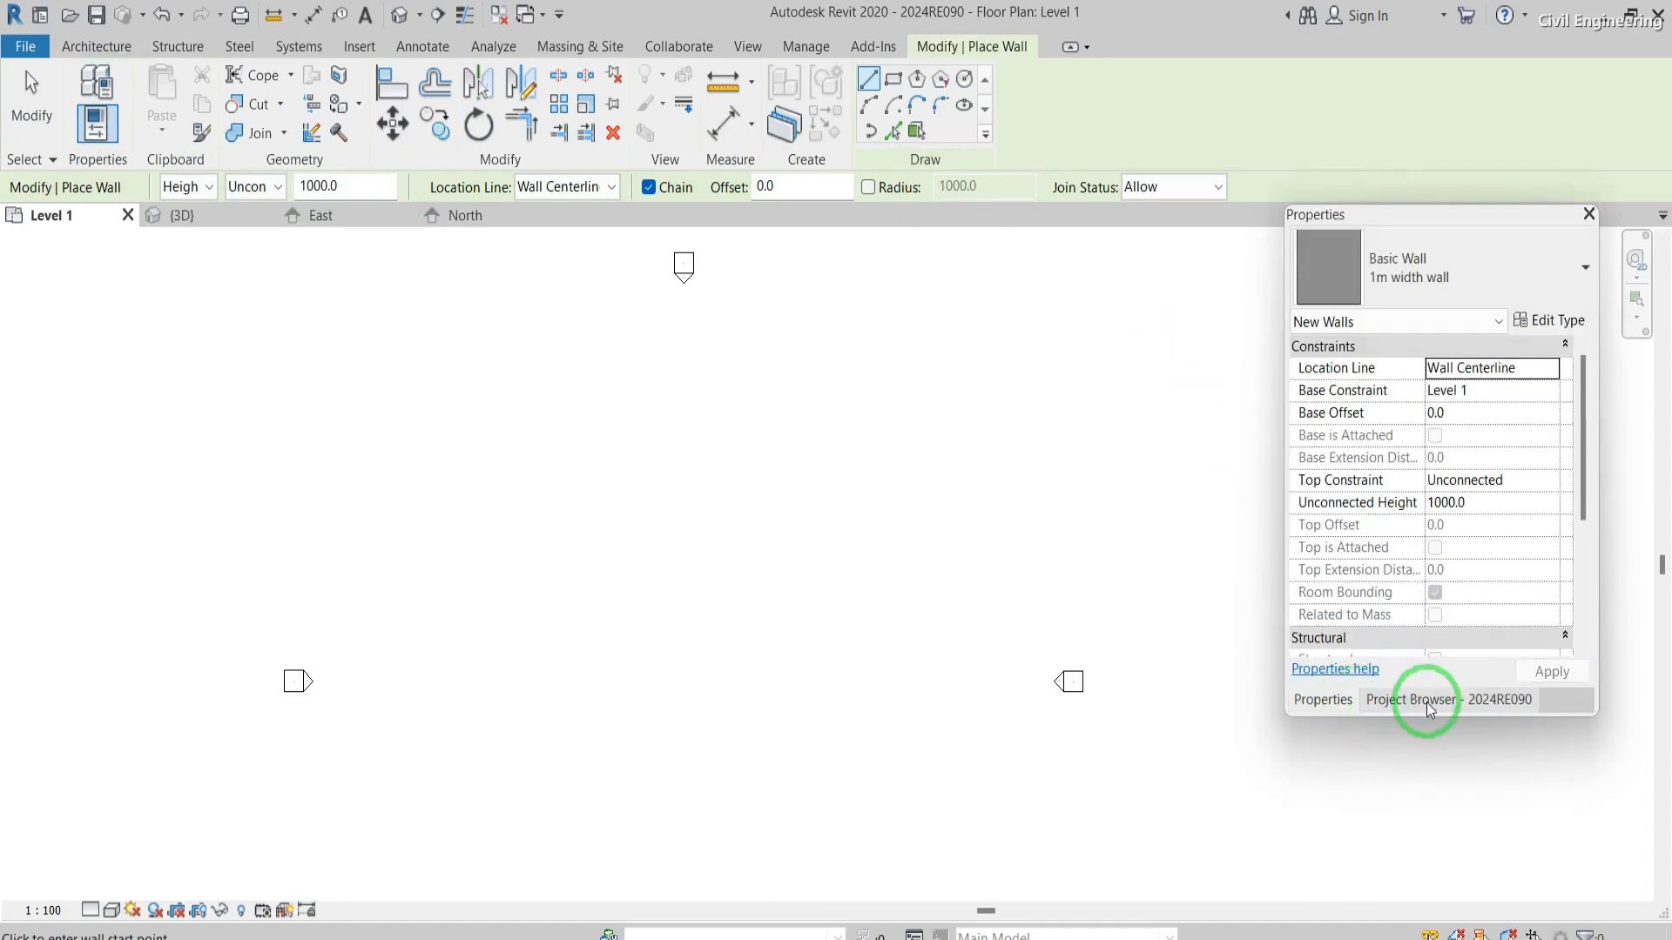
{"action": "left_click_drag", "start_coordinate": [1421, 716], "coordinate": [1413, 867]}
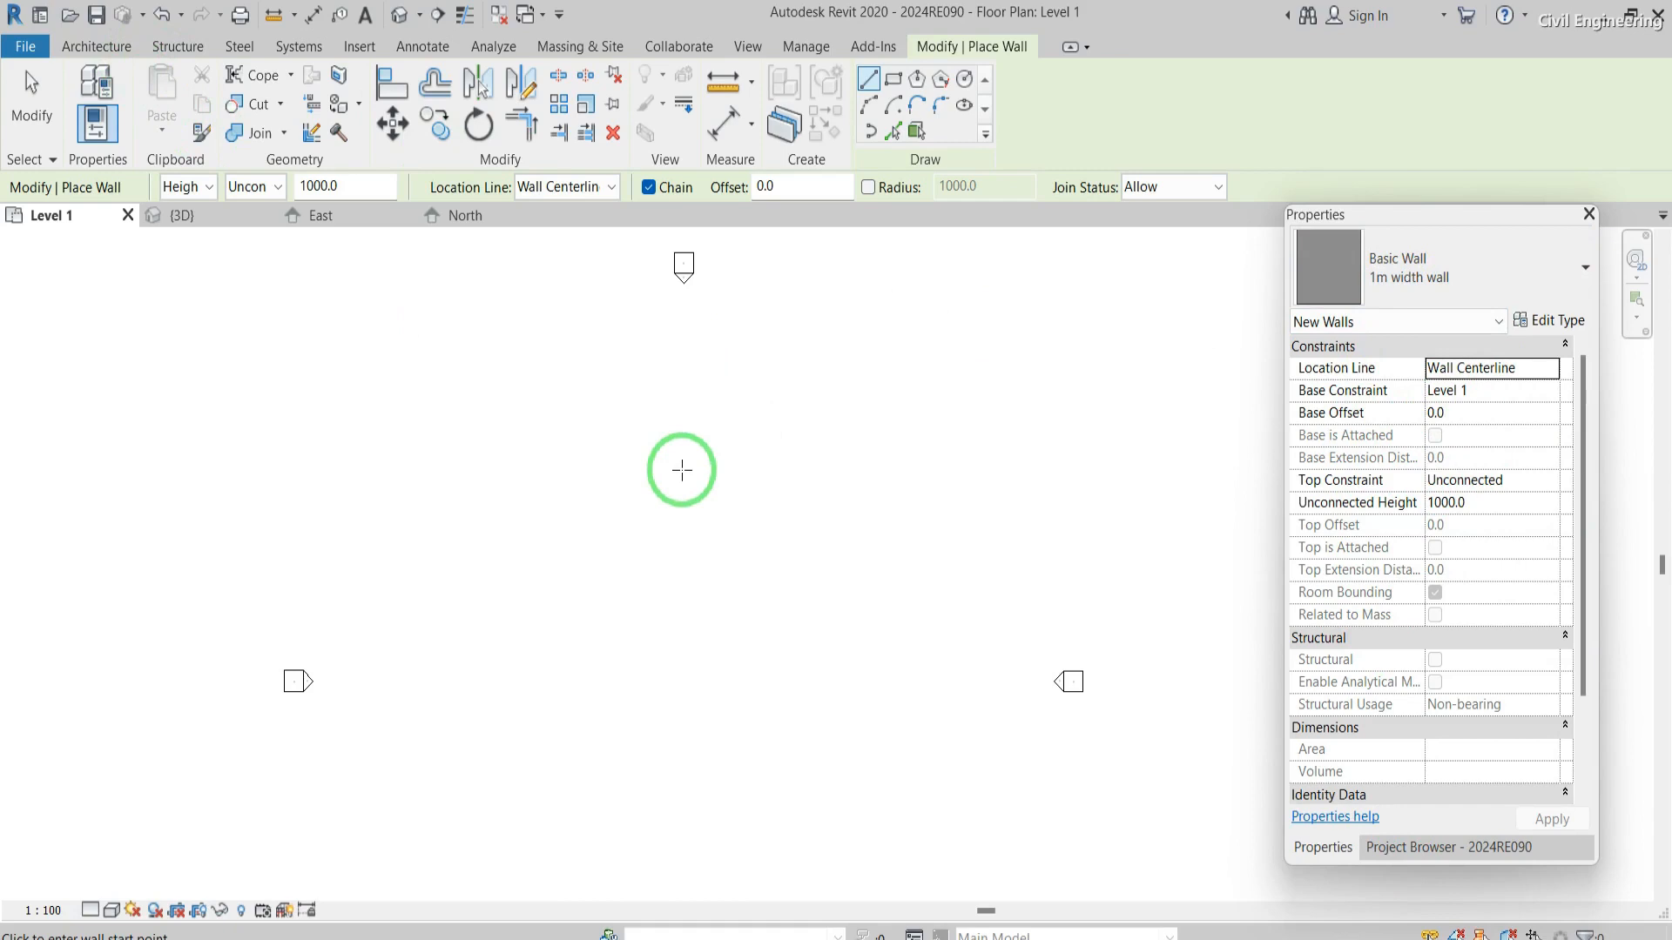
- Draw three chained 1m width walls on Level 1: about 12000 mm across, 9000 mm down and 9000 mm across
{"action": "left_click", "coordinate": [111, 48]}
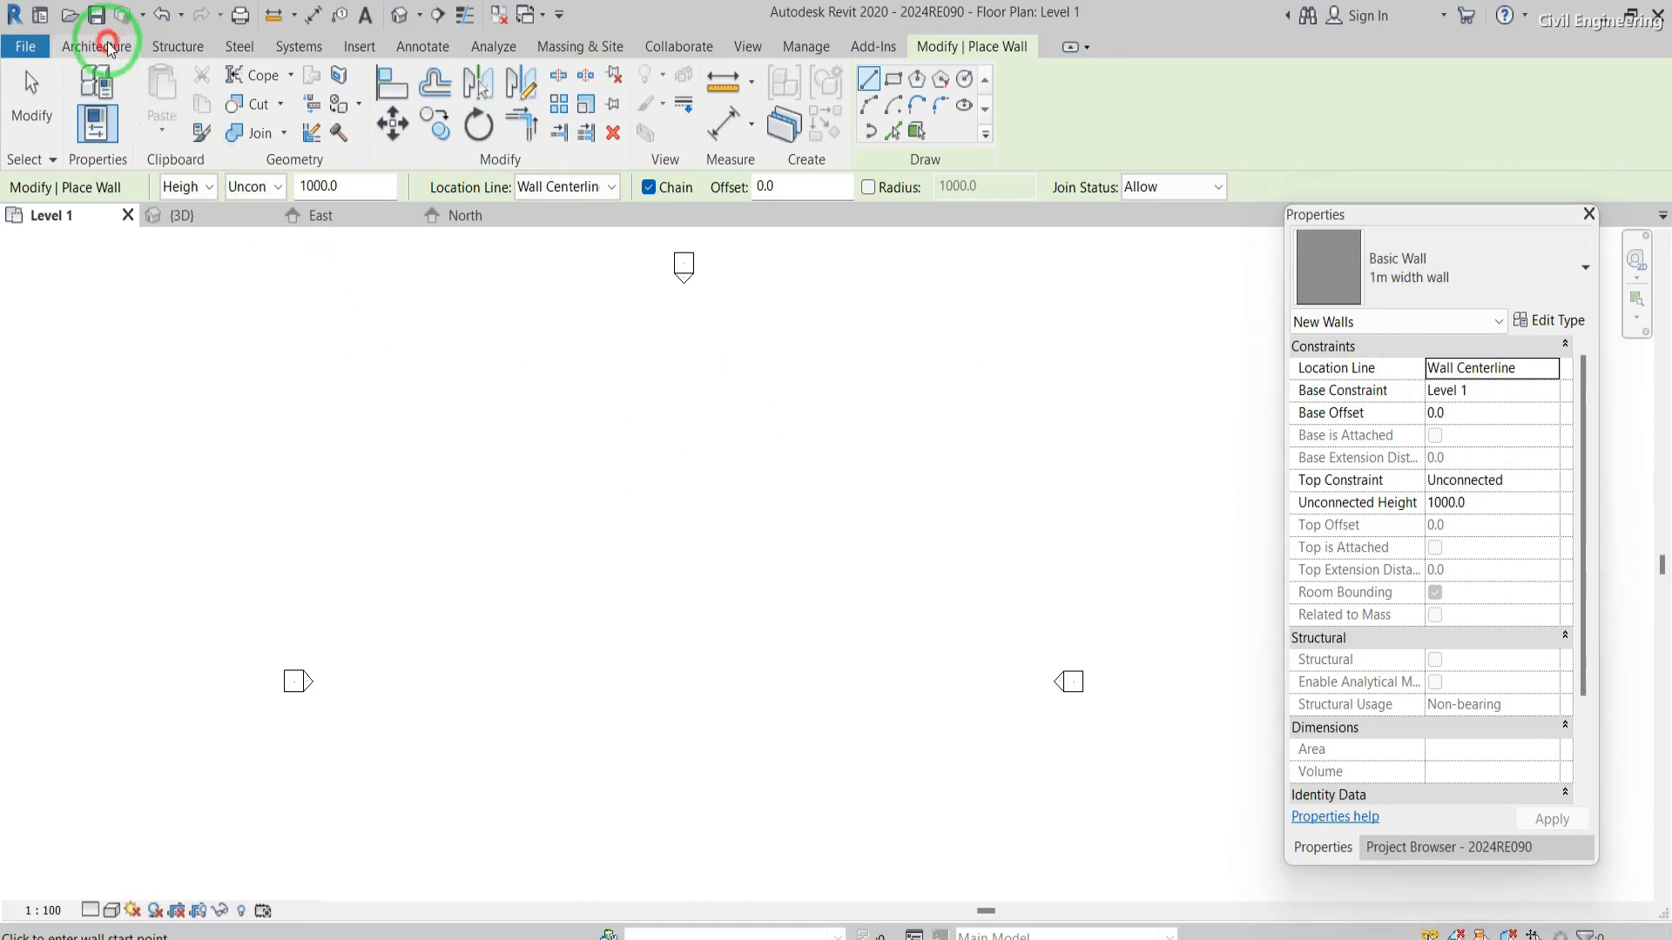
{"action": "left_click", "coordinate": [93, 85]}
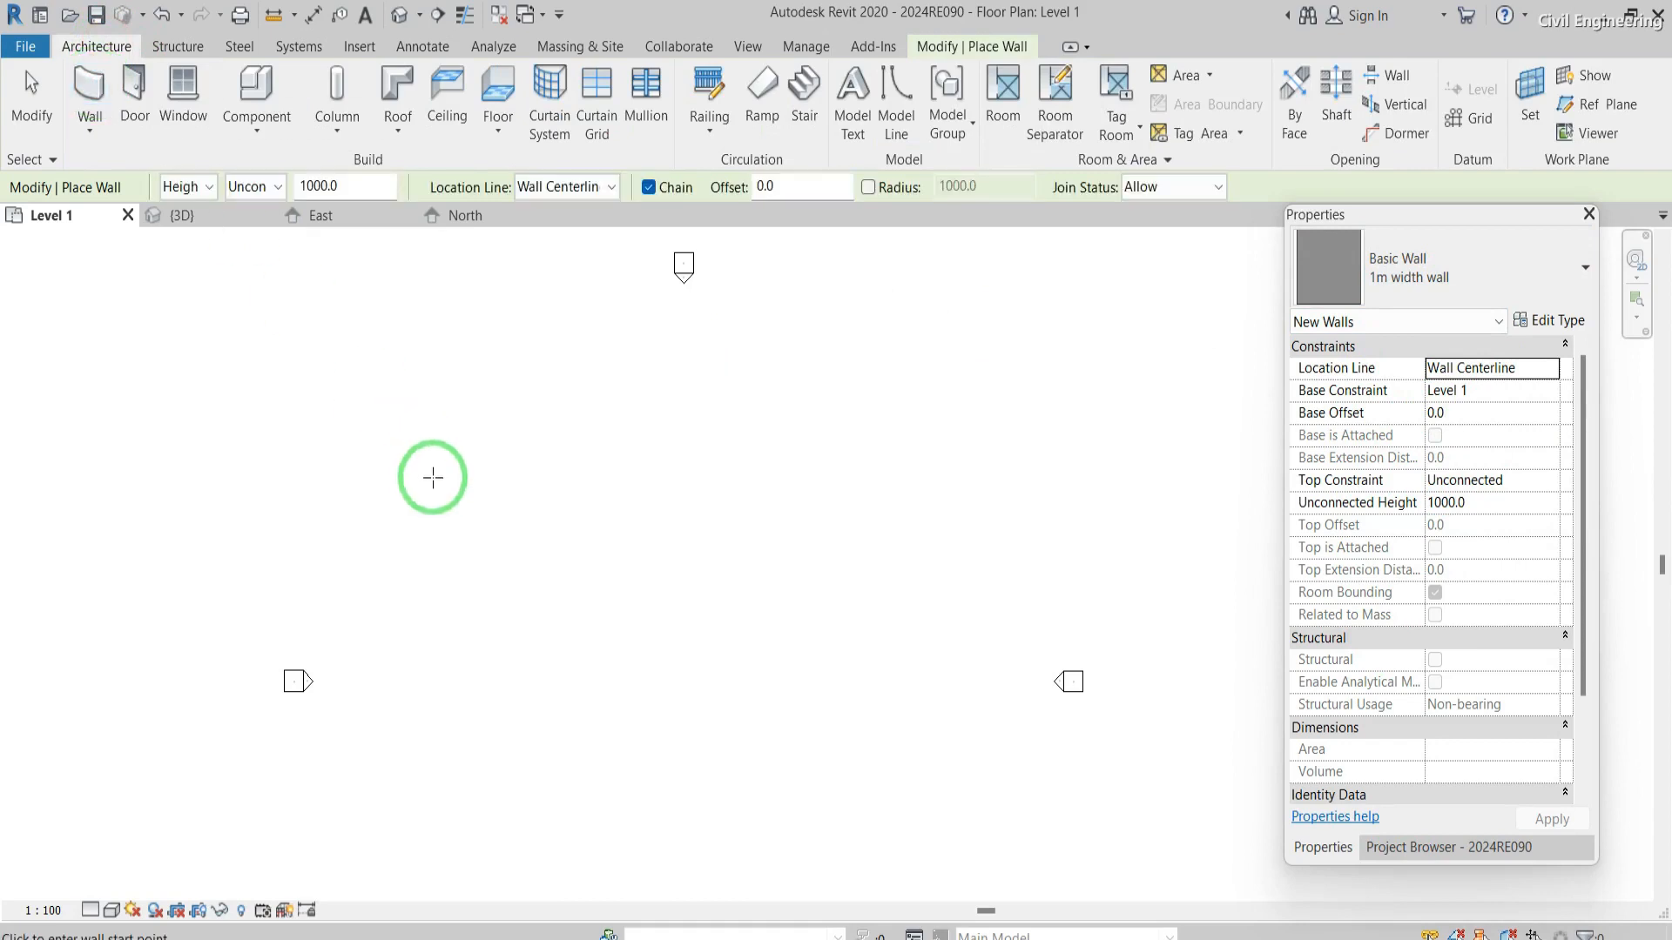
{"action": "left_click", "coordinate": [413, 481]}
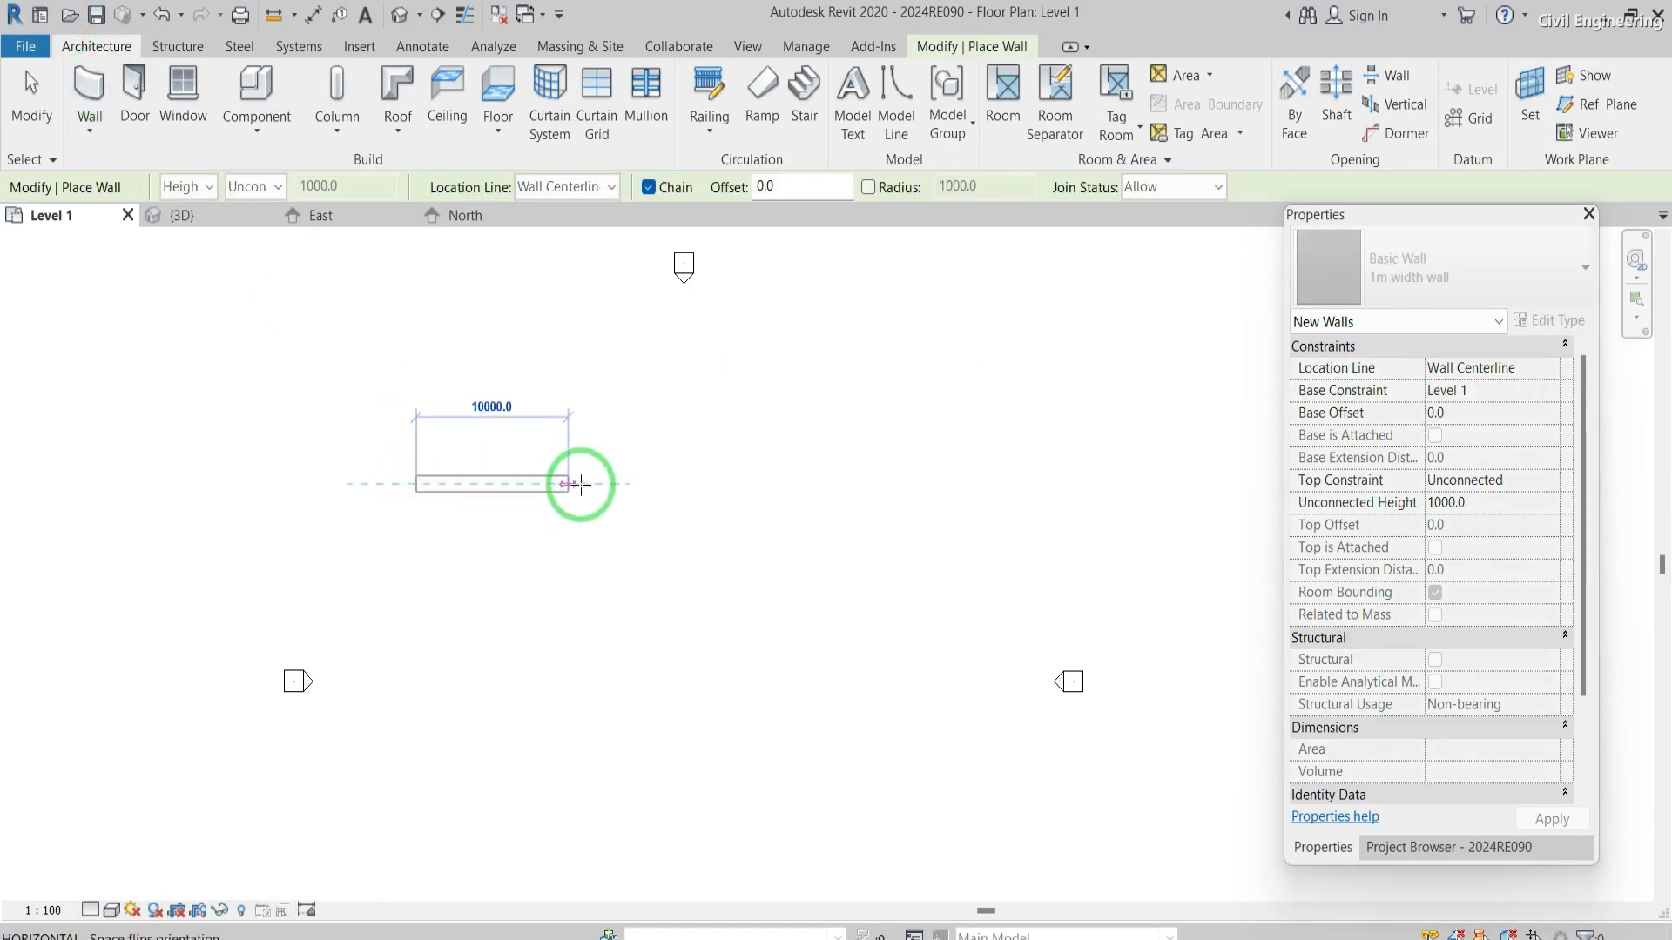
{"action": "left_click", "coordinate": [597, 484]}
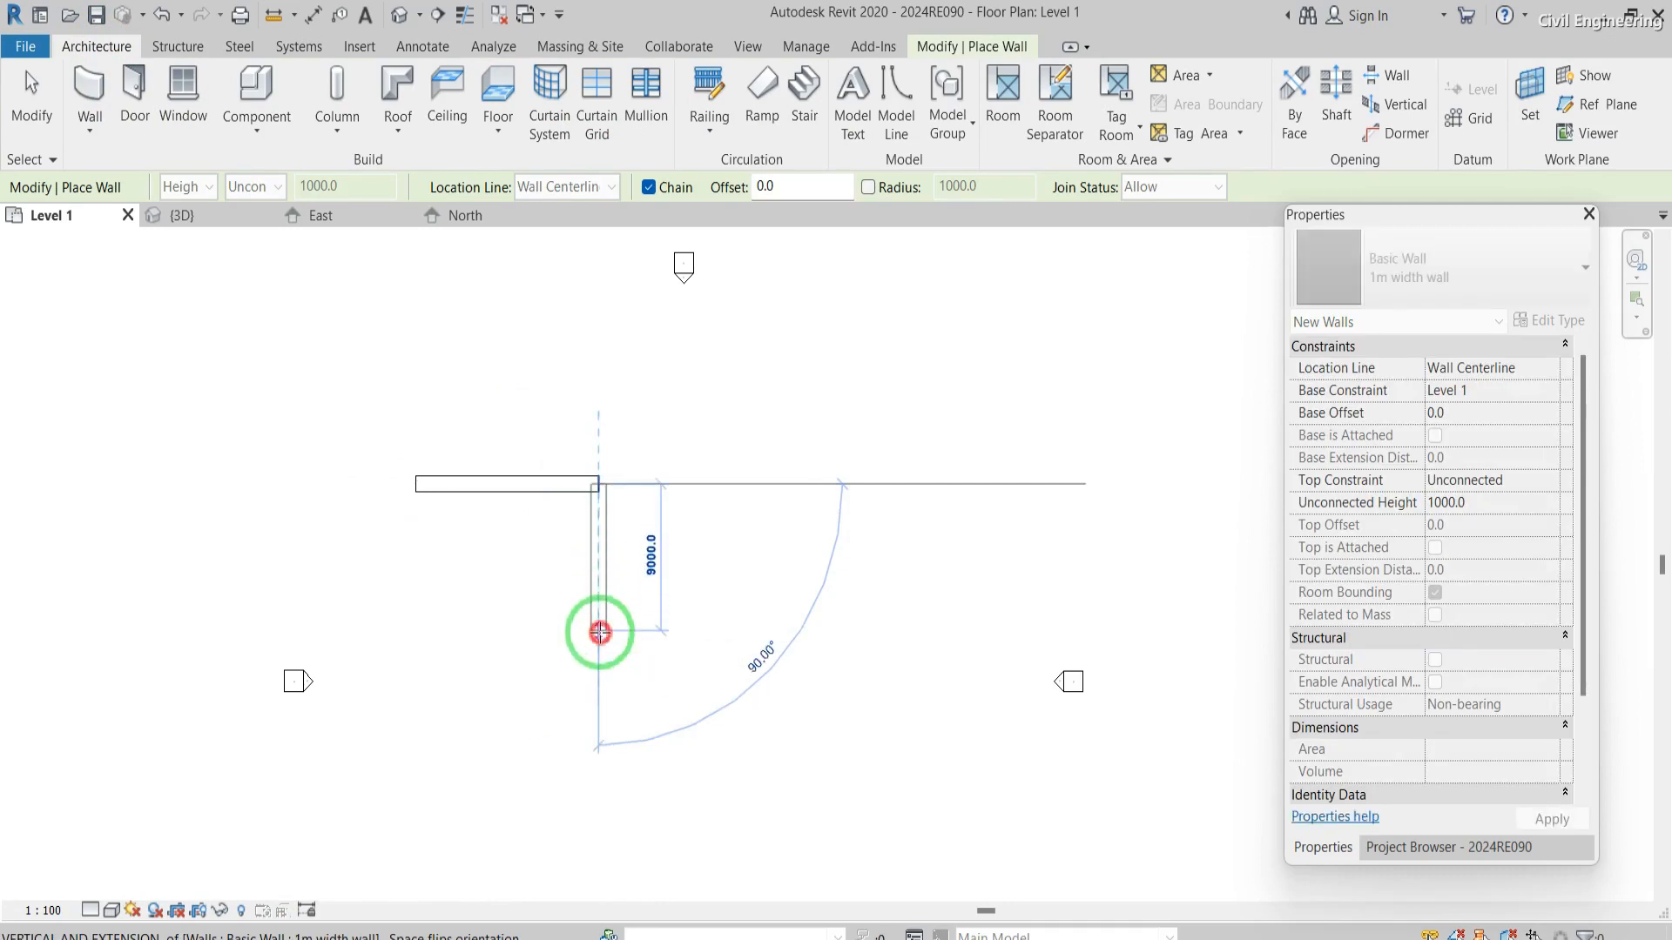
{"action": "left_click", "coordinate": [600, 633]}
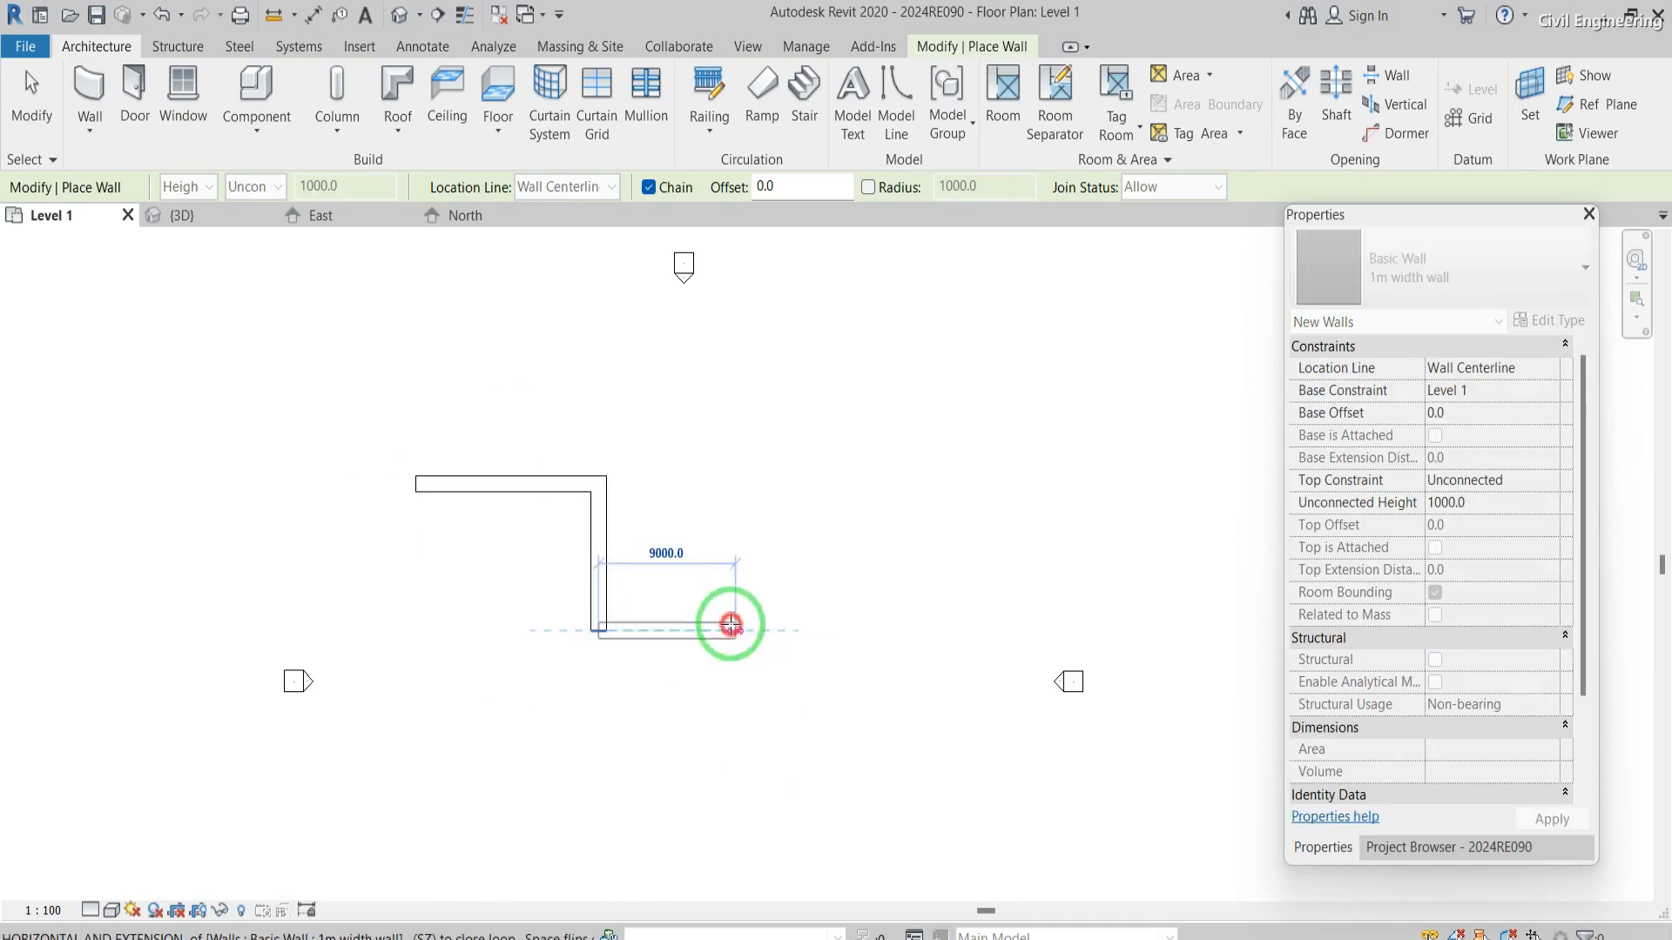
{"action": "left_click", "coordinate": [730, 625]}
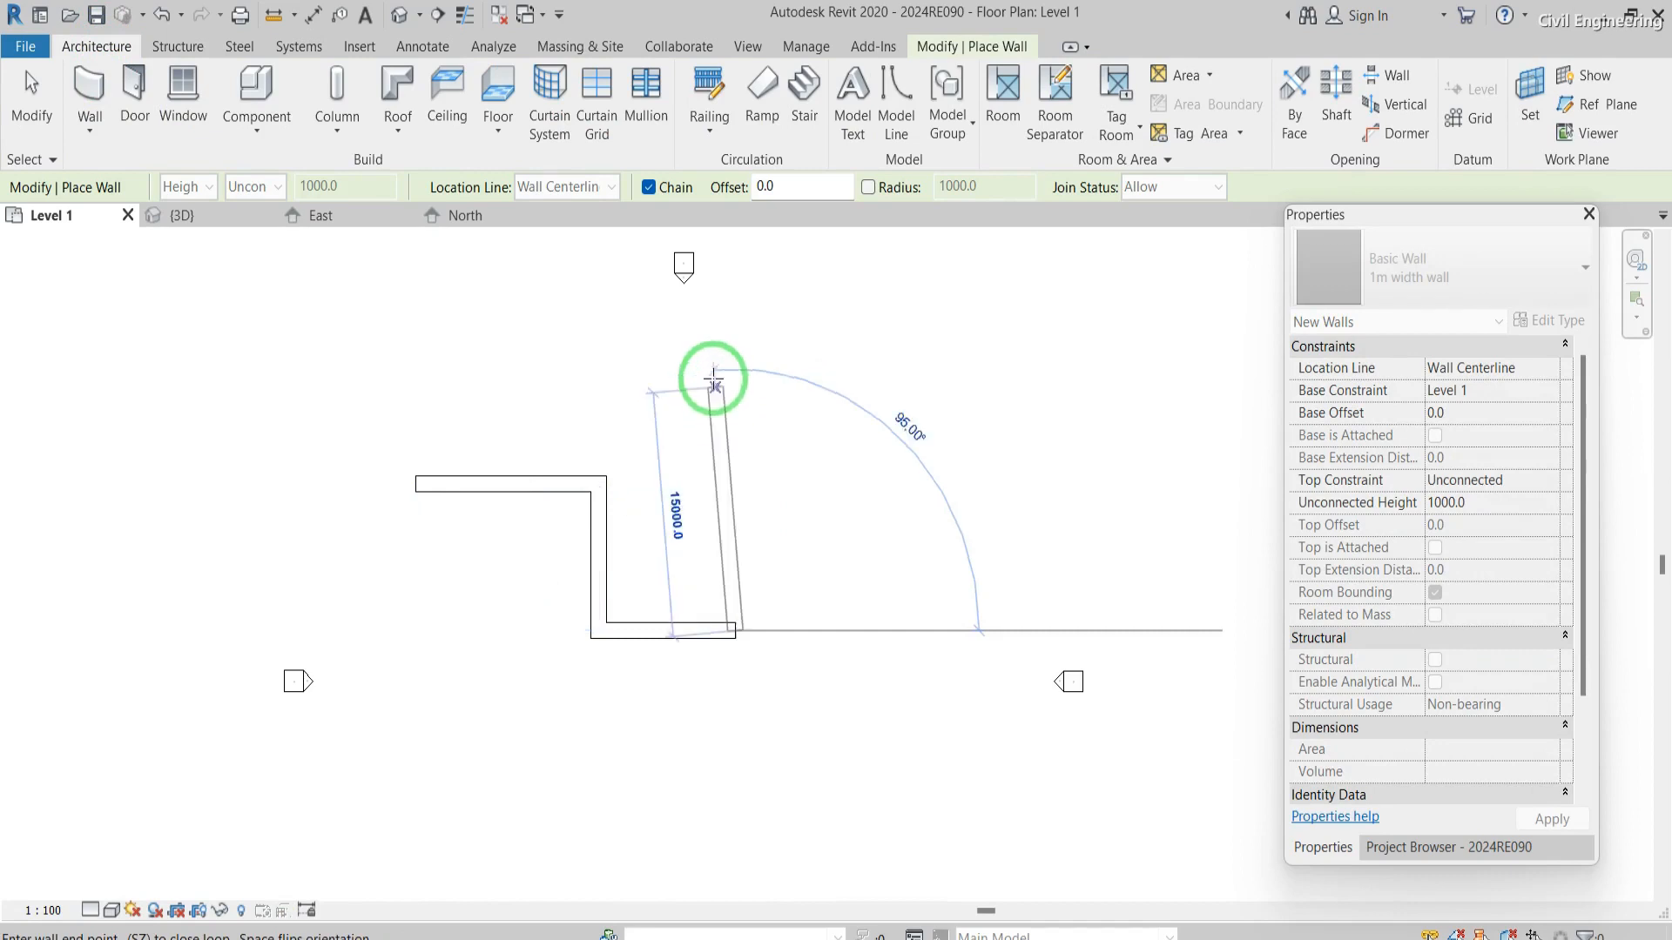
- Continue the wall chain about 19000 mm up and 7000 mm across, then down, 28000 mm back and up to close the outline
{"action": "left_click", "coordinate": [732, 325]}
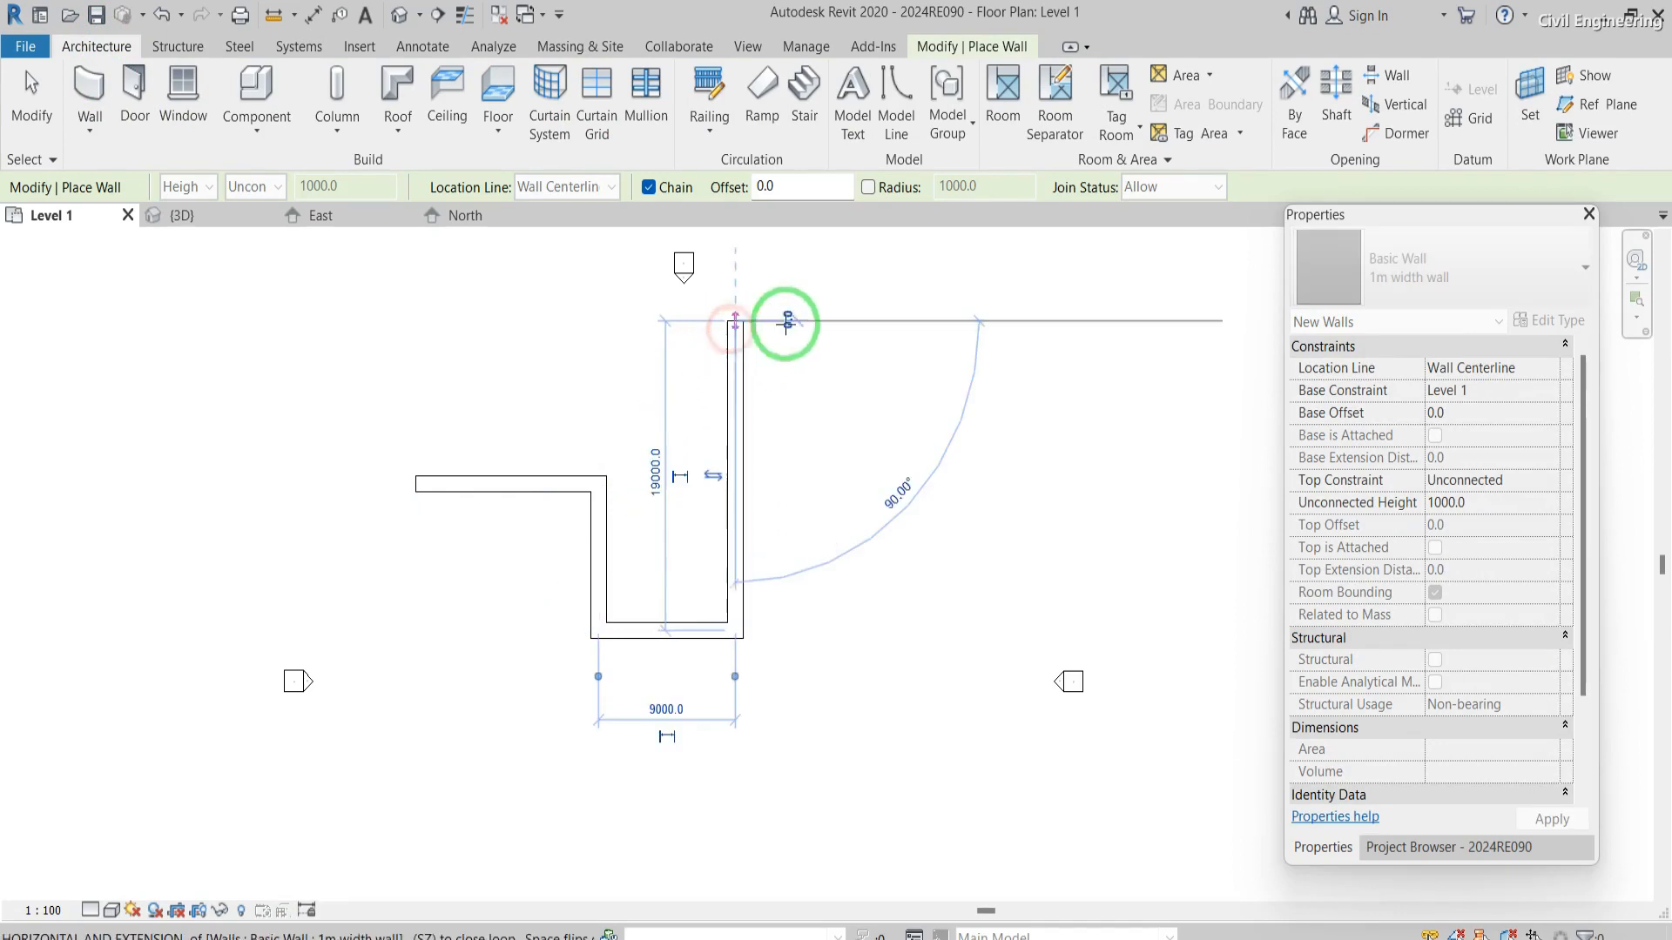
{"action": "left_click", "coordinate": [841, 321]}
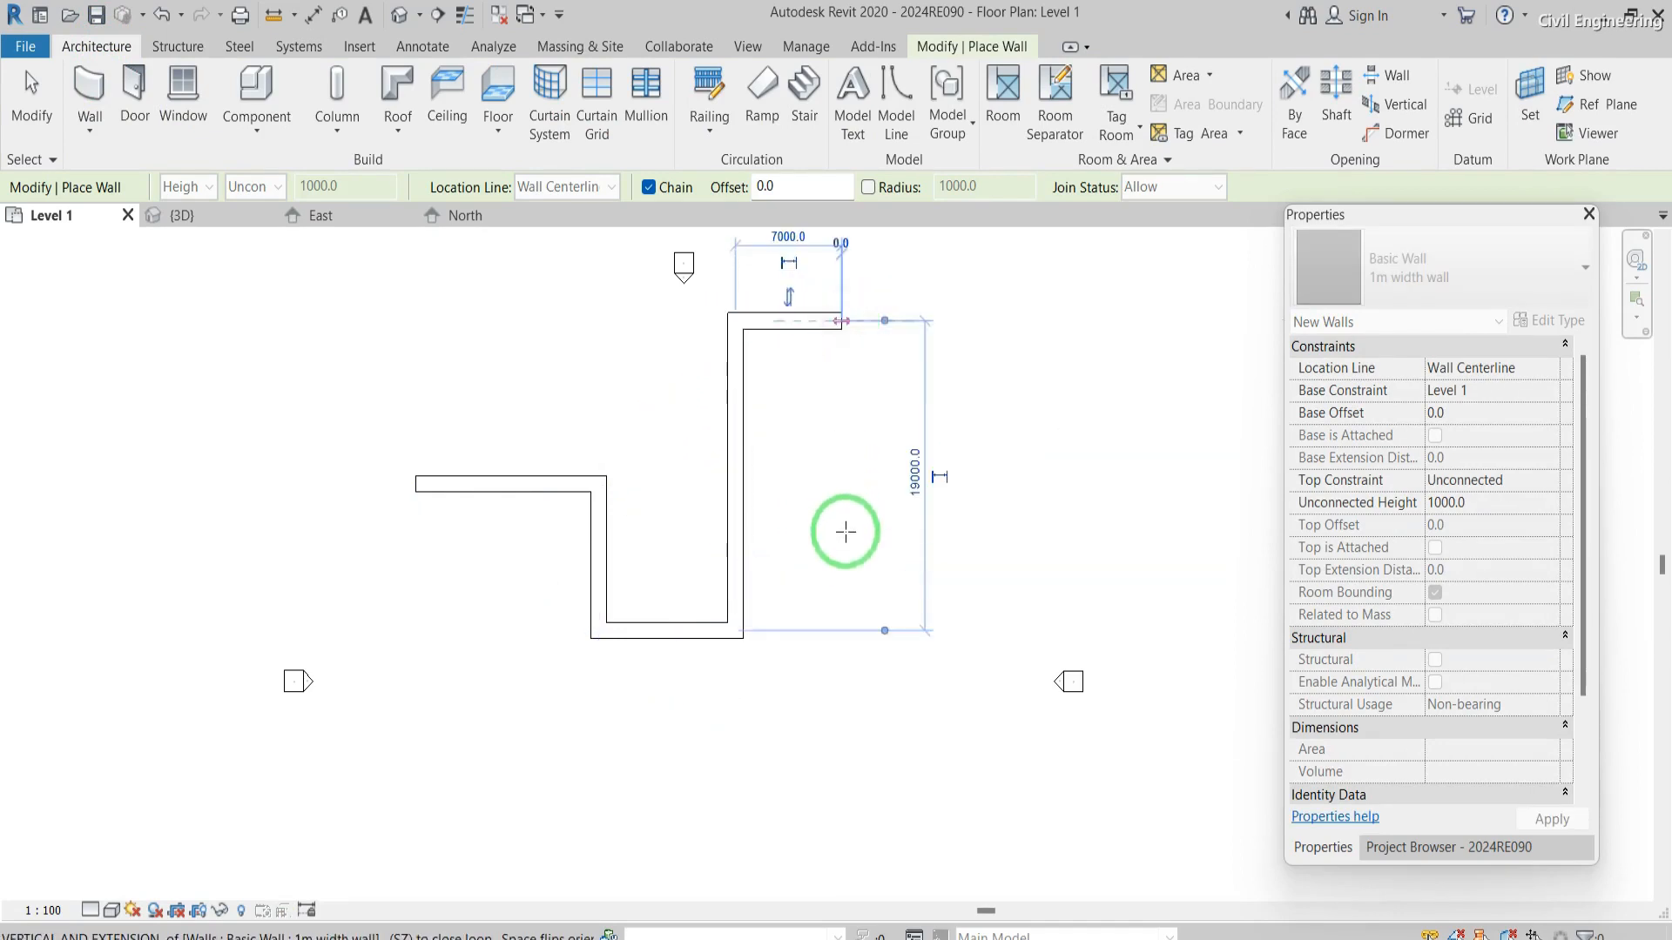
{"action": "left_click", "coordinate": [841, 760]}
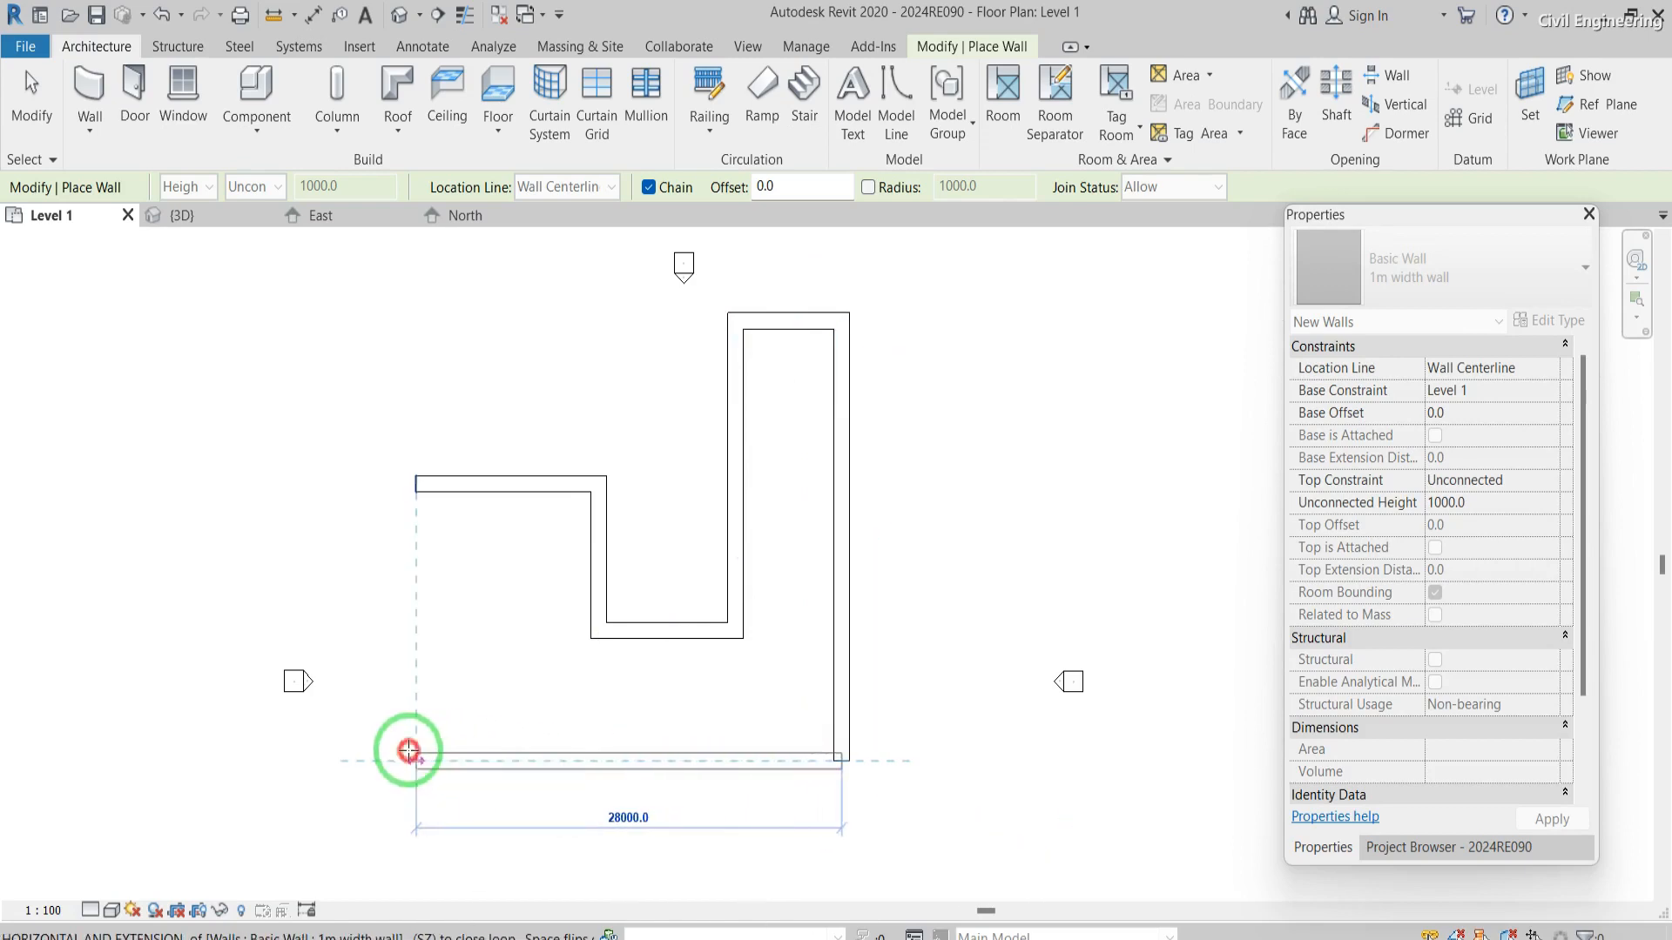
{"action": "left_click", "coordinate": [409, 750]}
{"action": "left_click", "coordinate": [415, 482]}
{"action": "key", "text": "Escape"}
{"action": "key", "text": "Escape"}
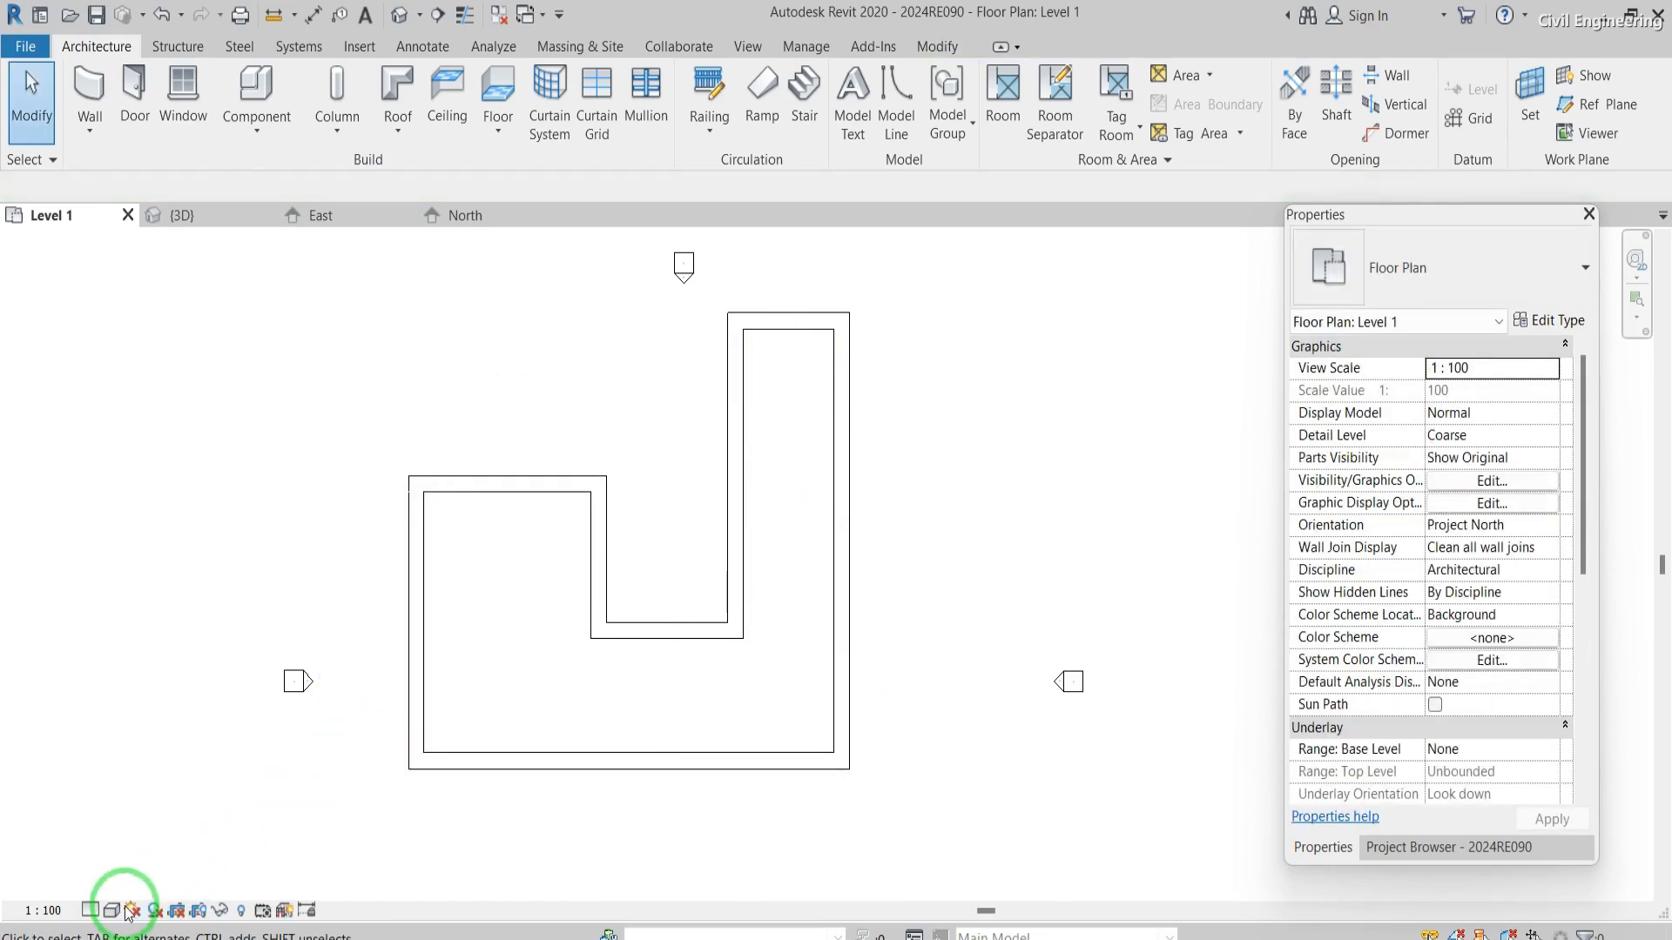
{"action": "left_click", "coordinate": [514, 489]}
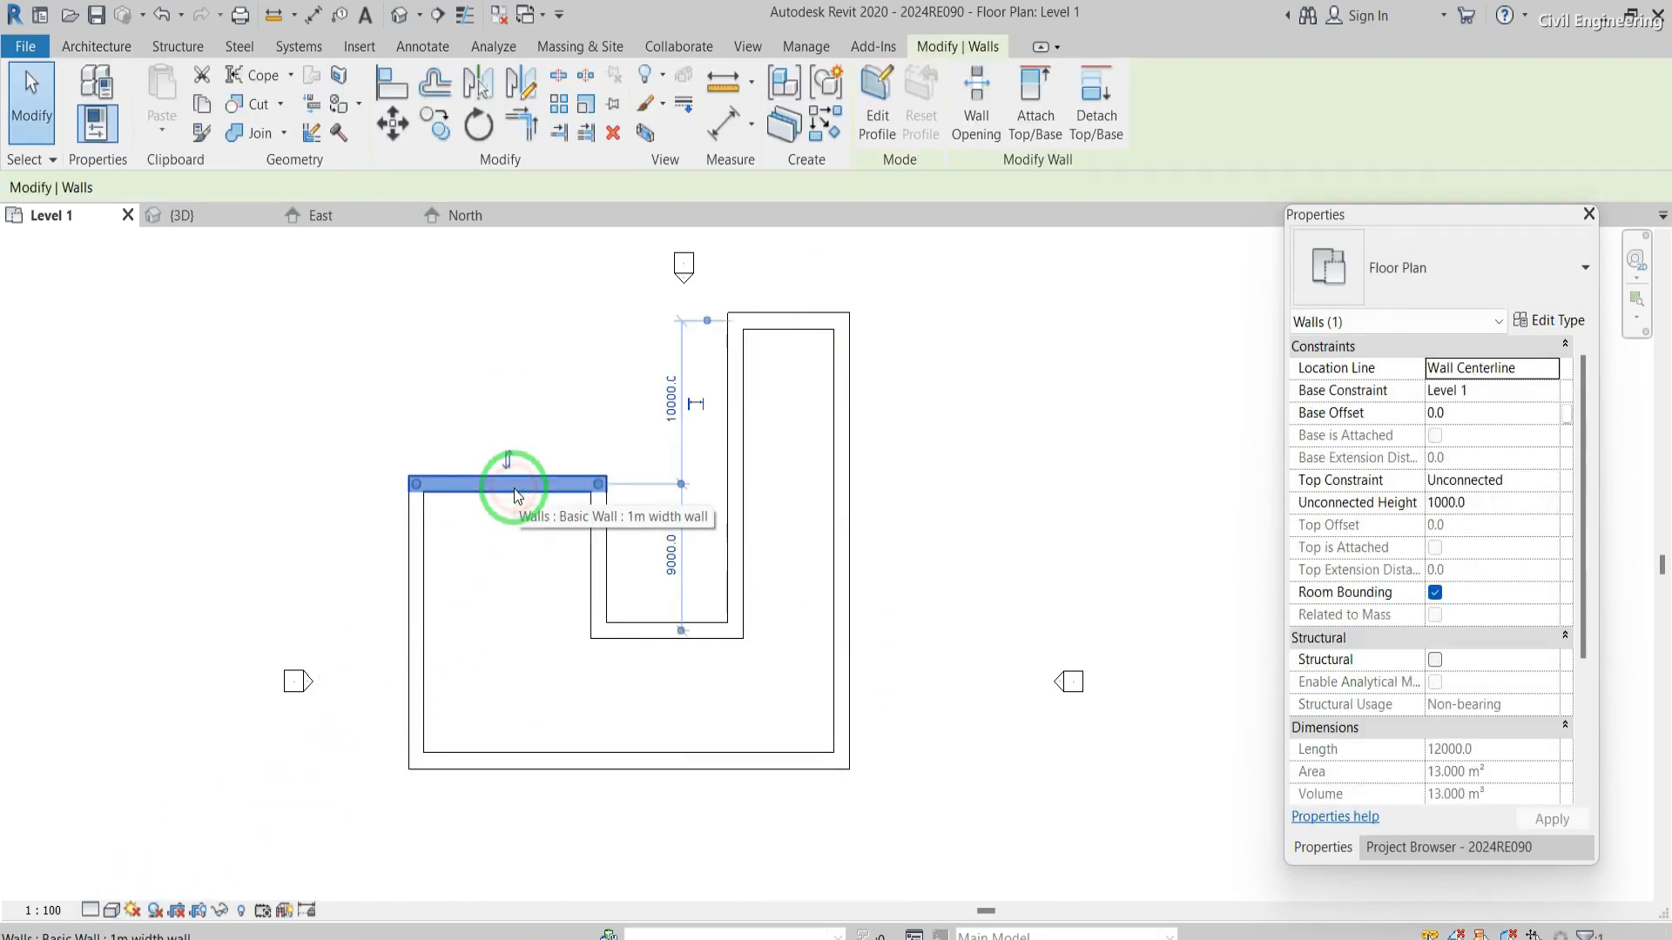
{"action": "left_click", "coordinate": [490, 540]}
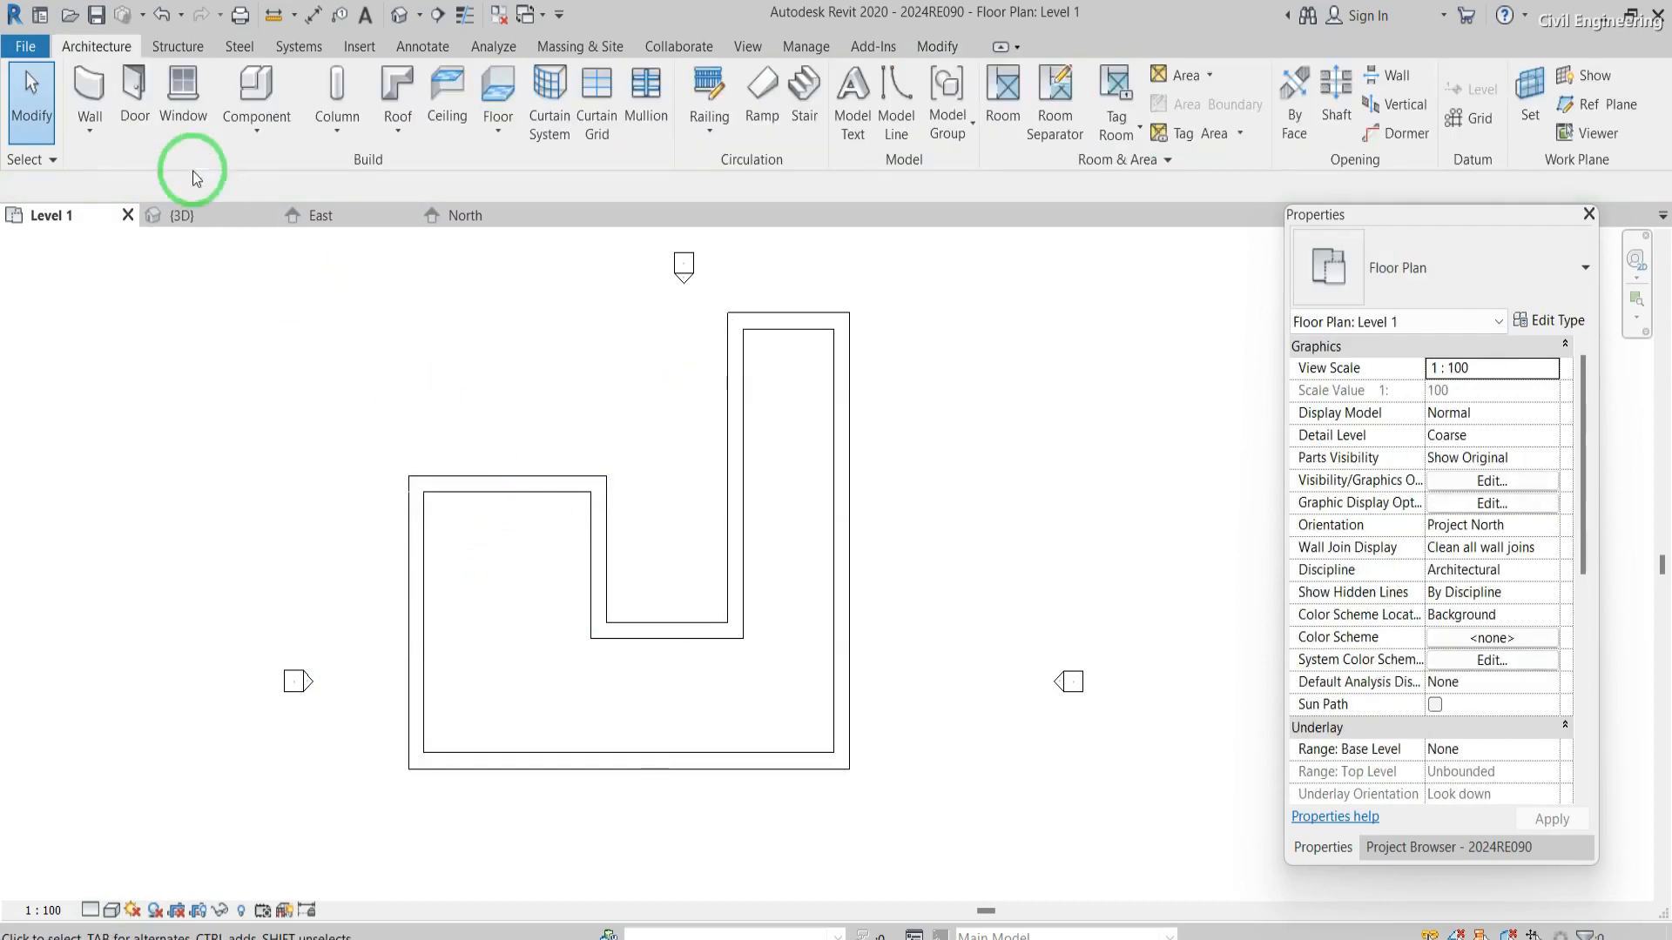
- Draw an open chain of walls beside the existing outline, about 19000 mm across, 14000 mm down and 24000 mm back, and delete it
{"action": "left_click", "coordinate": [85, 83]}
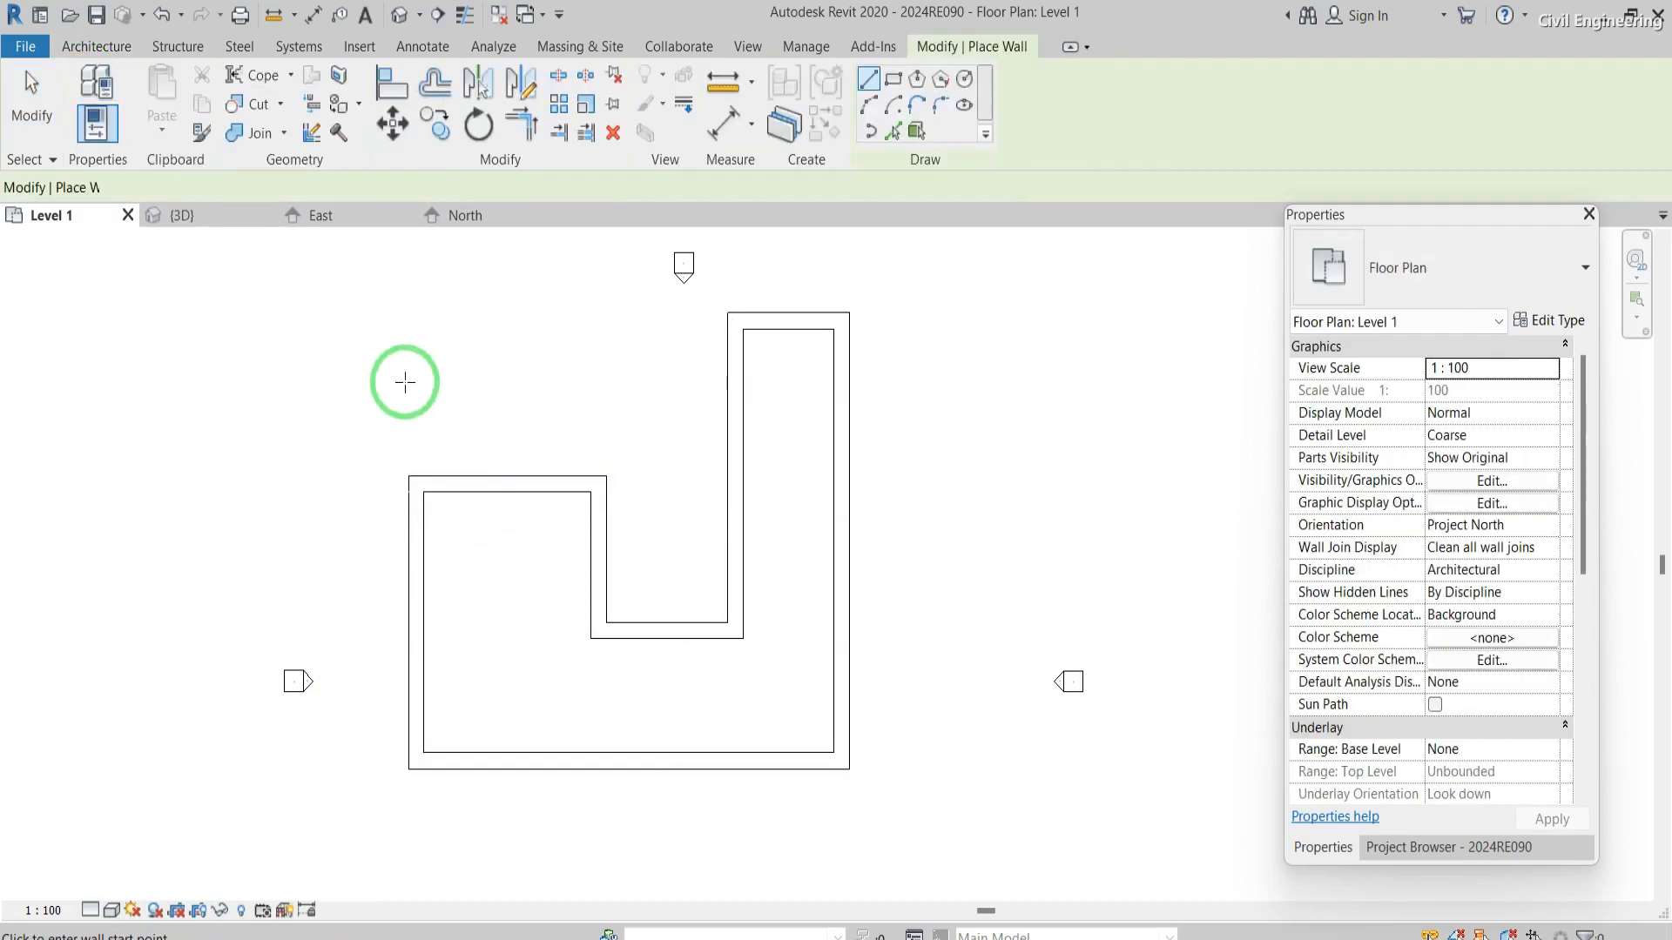
{"action": "scroll", "coordinate": [405, 381], "scroll_direction": "down", "scroll_amount": 3}
{"action": "left_click", "coordinate": [869, 248]}
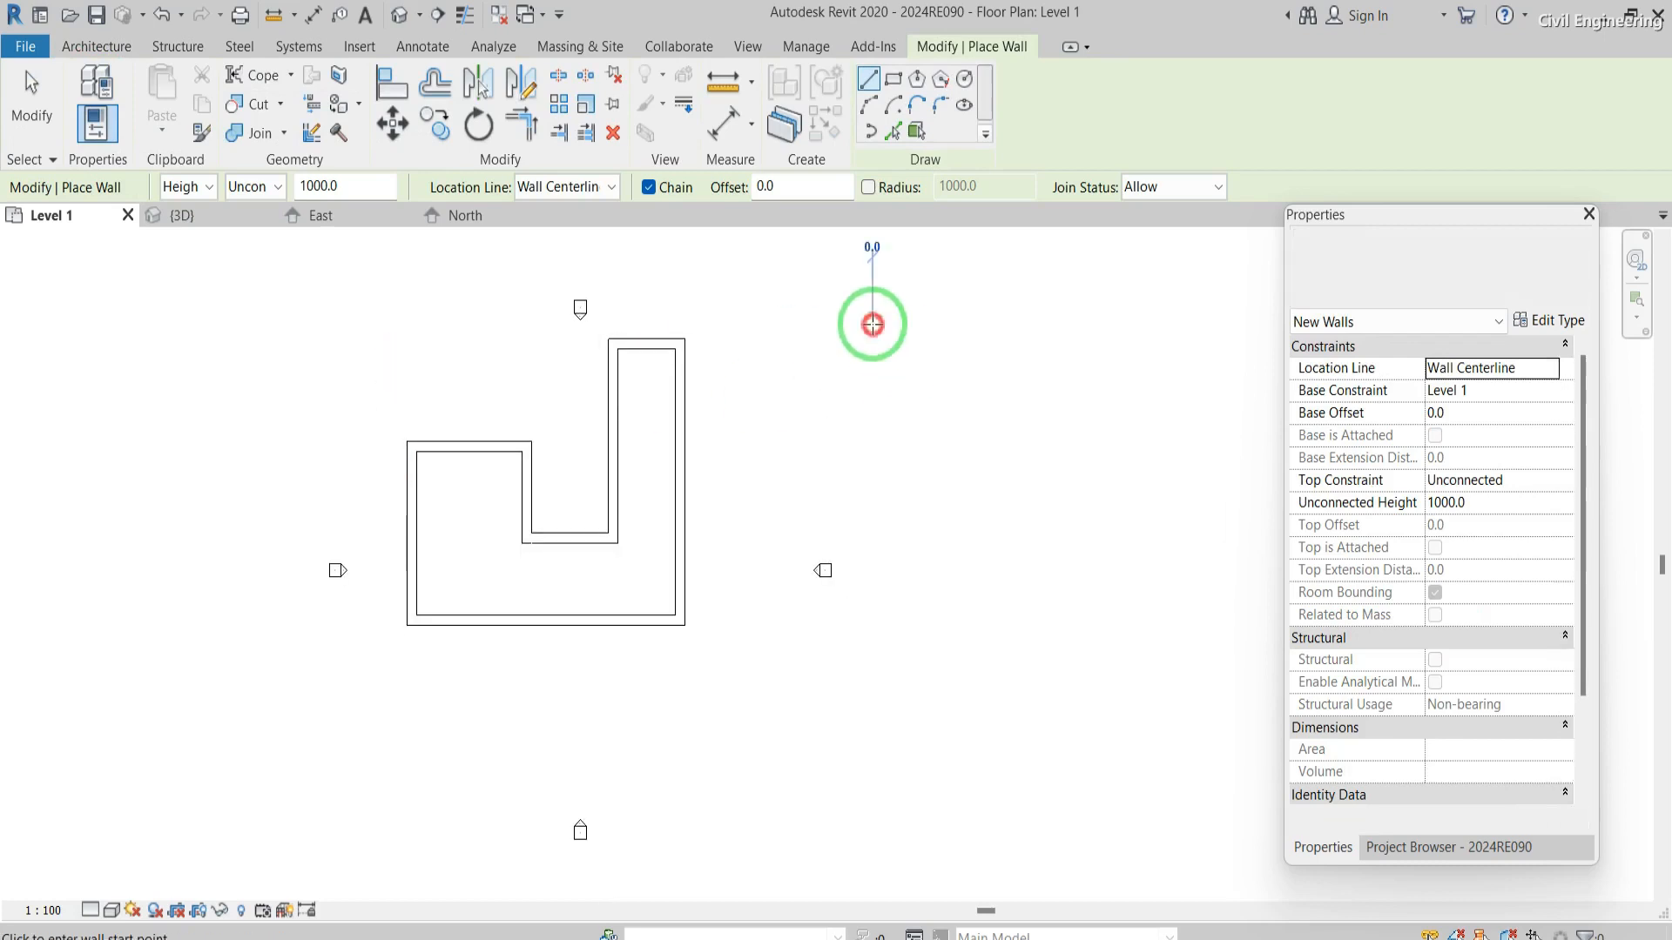
{"action": "left_click", "coordinate": [1054, 324]}
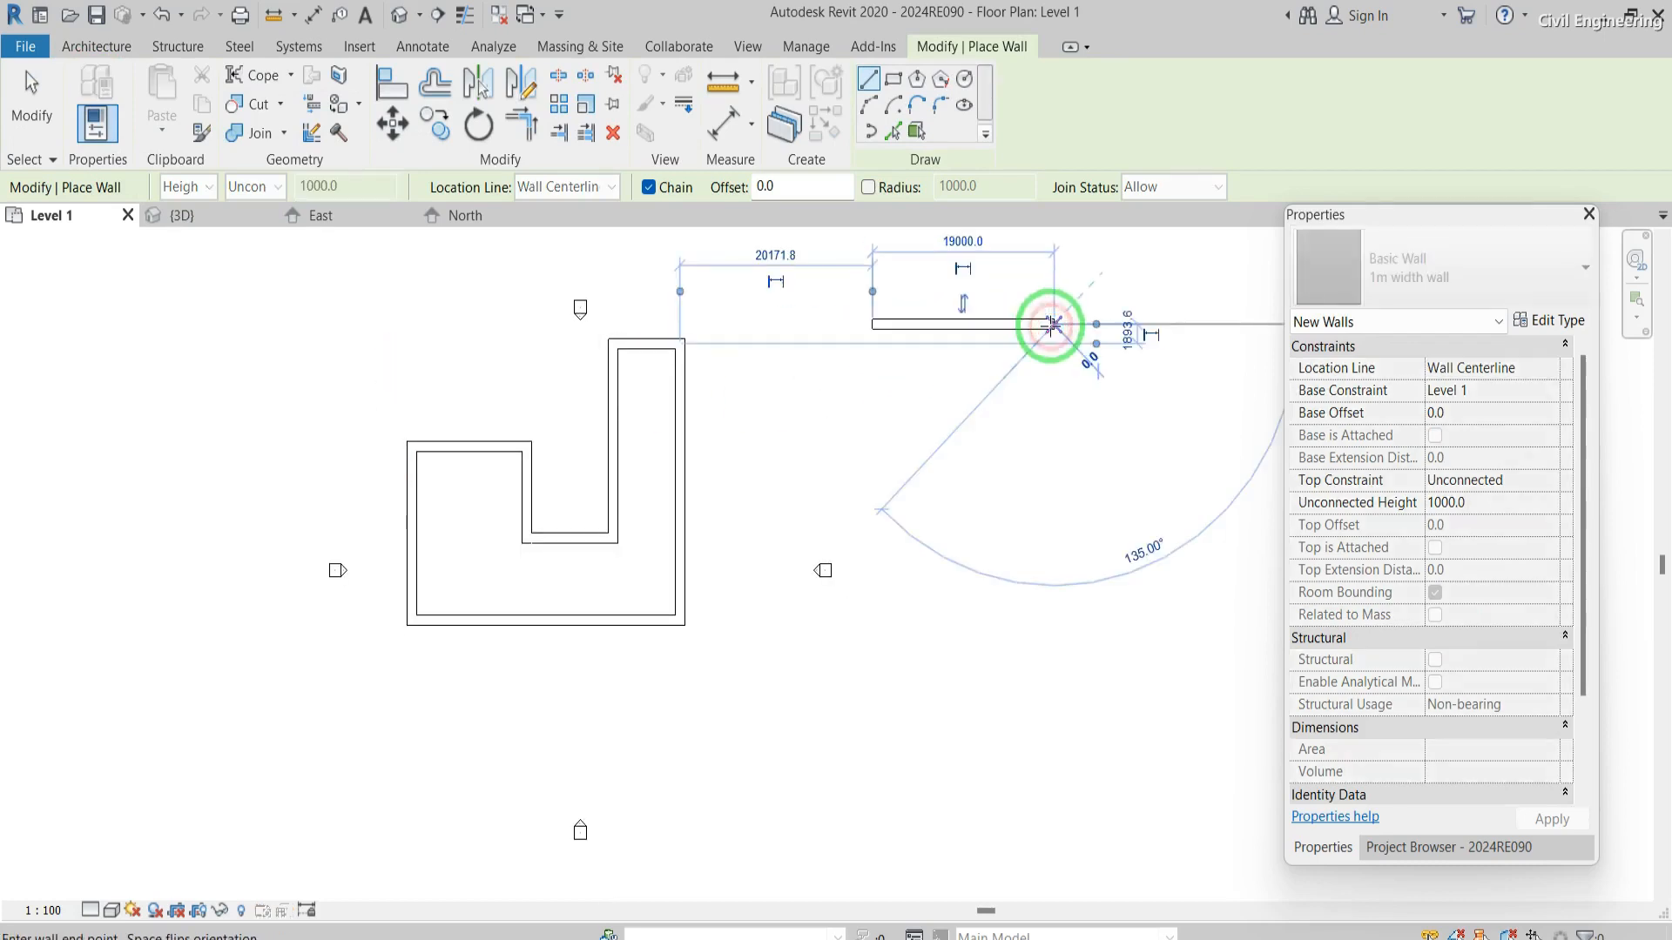
{"action": "left_click", "coordinate": [1055, 469]}
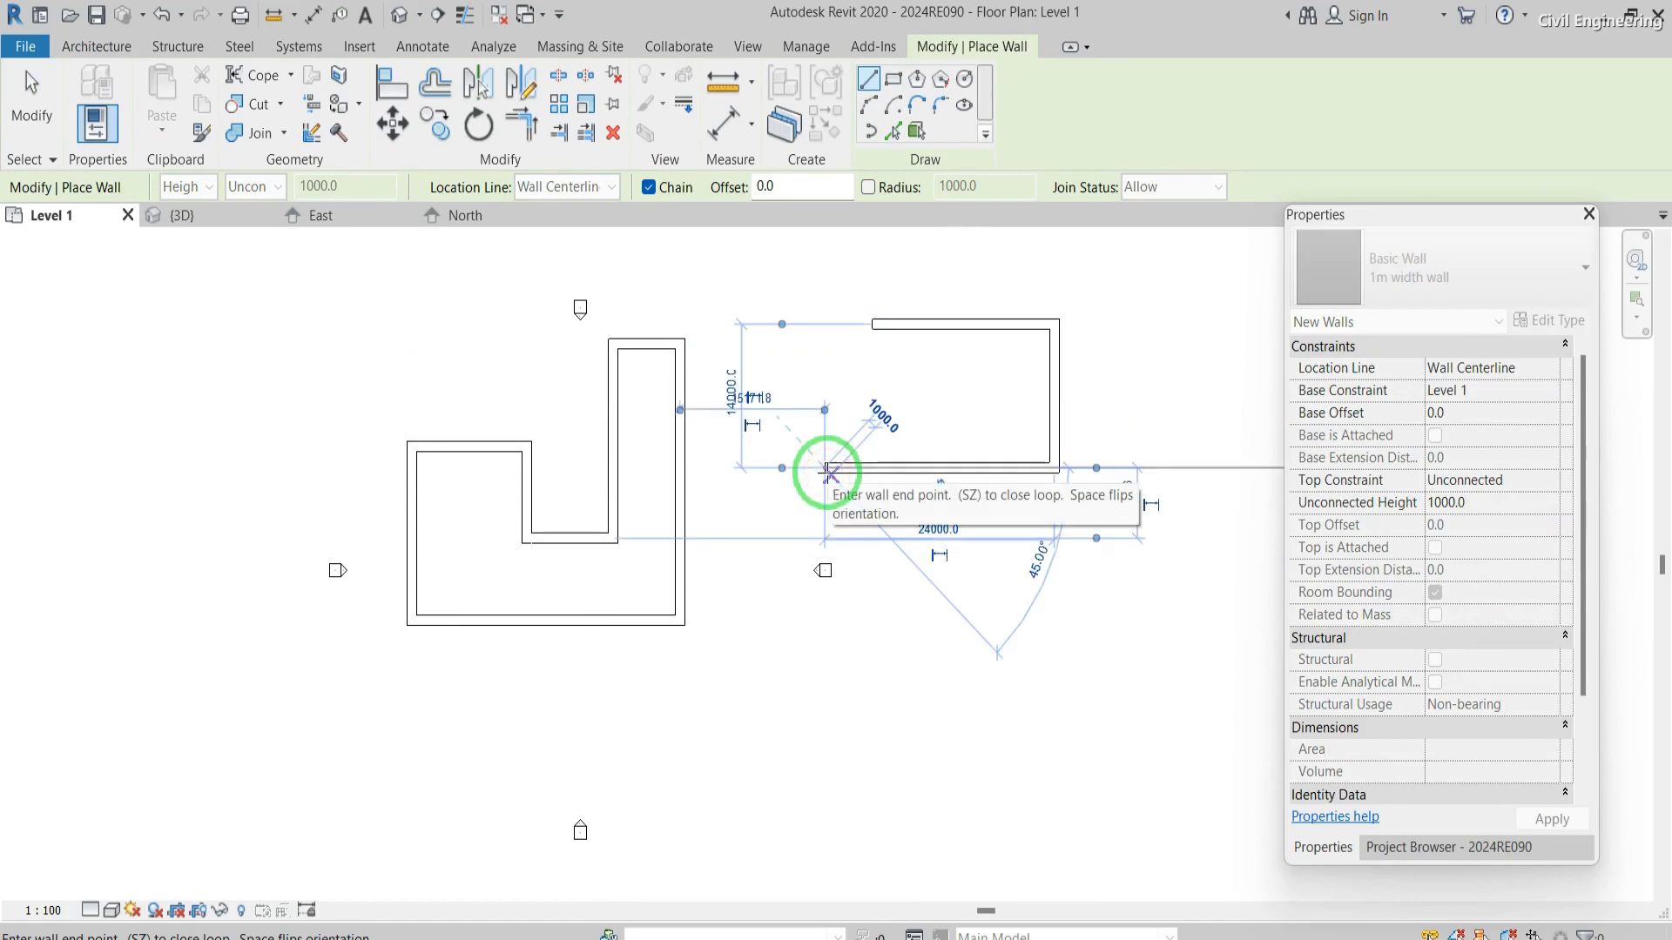
{"action": "left_click", "coordinate": [829, 475]}
{"action": "key", "text": "Escape"}
{"action": "key", "text": "Escape"}
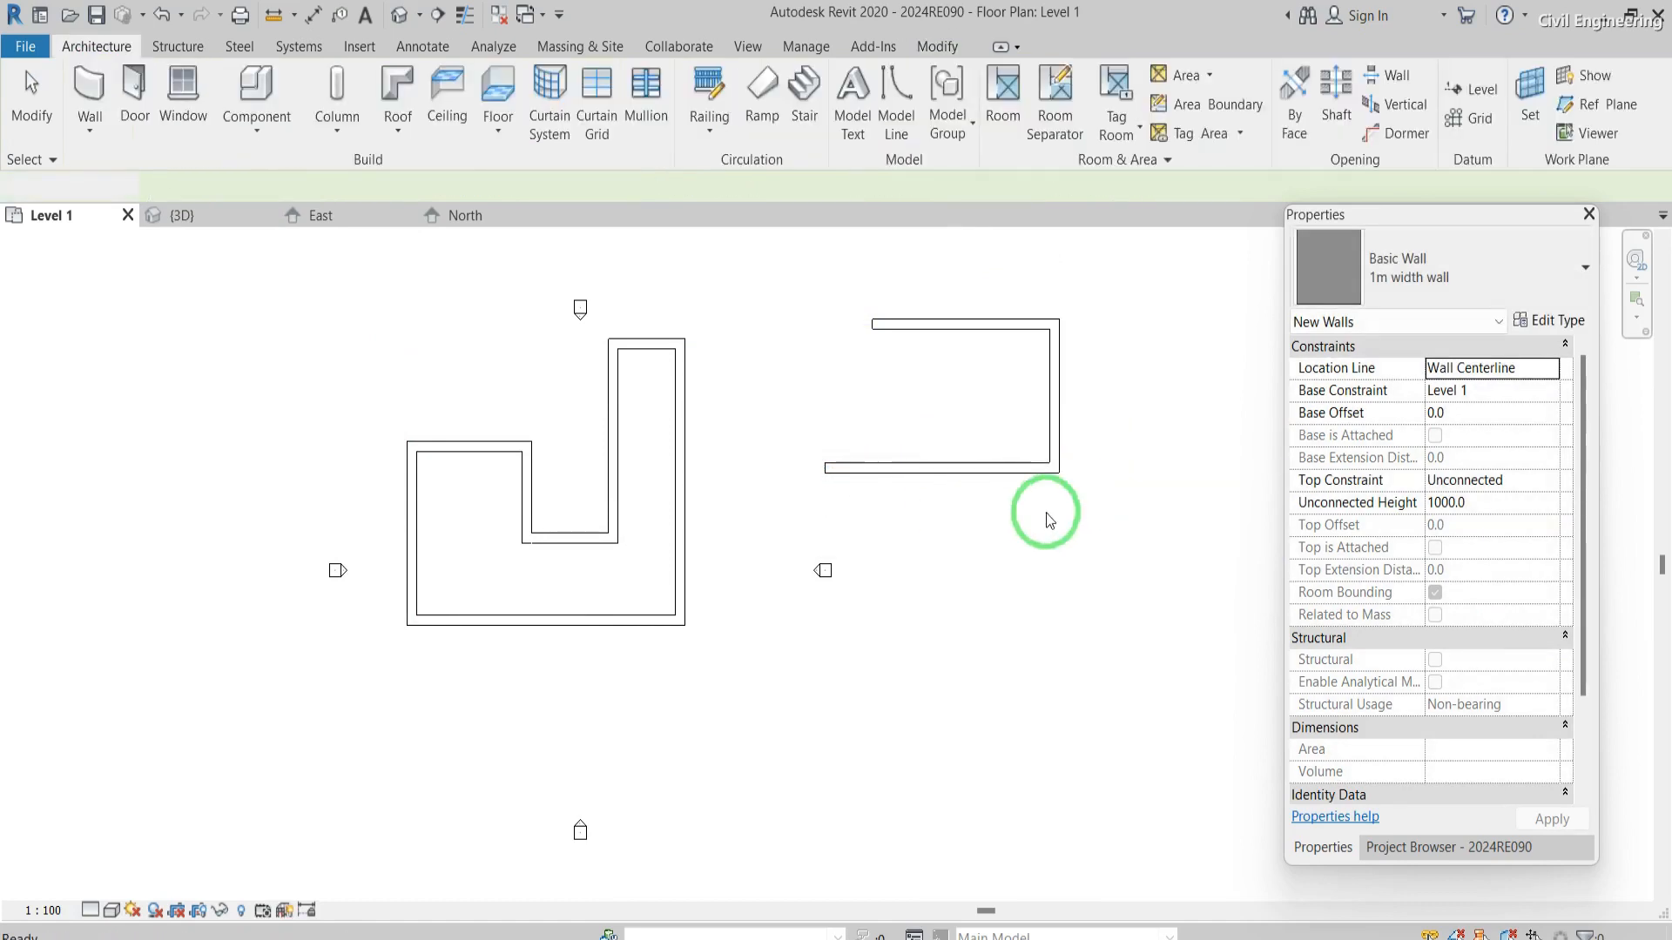
{"action": "left_click_drag", "start_coordinate": [1102, 521], "coordinate": [840, 281]}
{"action": "key", "text": "Delete"}
- Draw three chained 1m width walls beside the existing outline: one across, one about 10000 mm down and one across
{"action": "left_click", "coordinate": [99, 109]}
{"action": "left_click", "coordinate": [785, 343]}
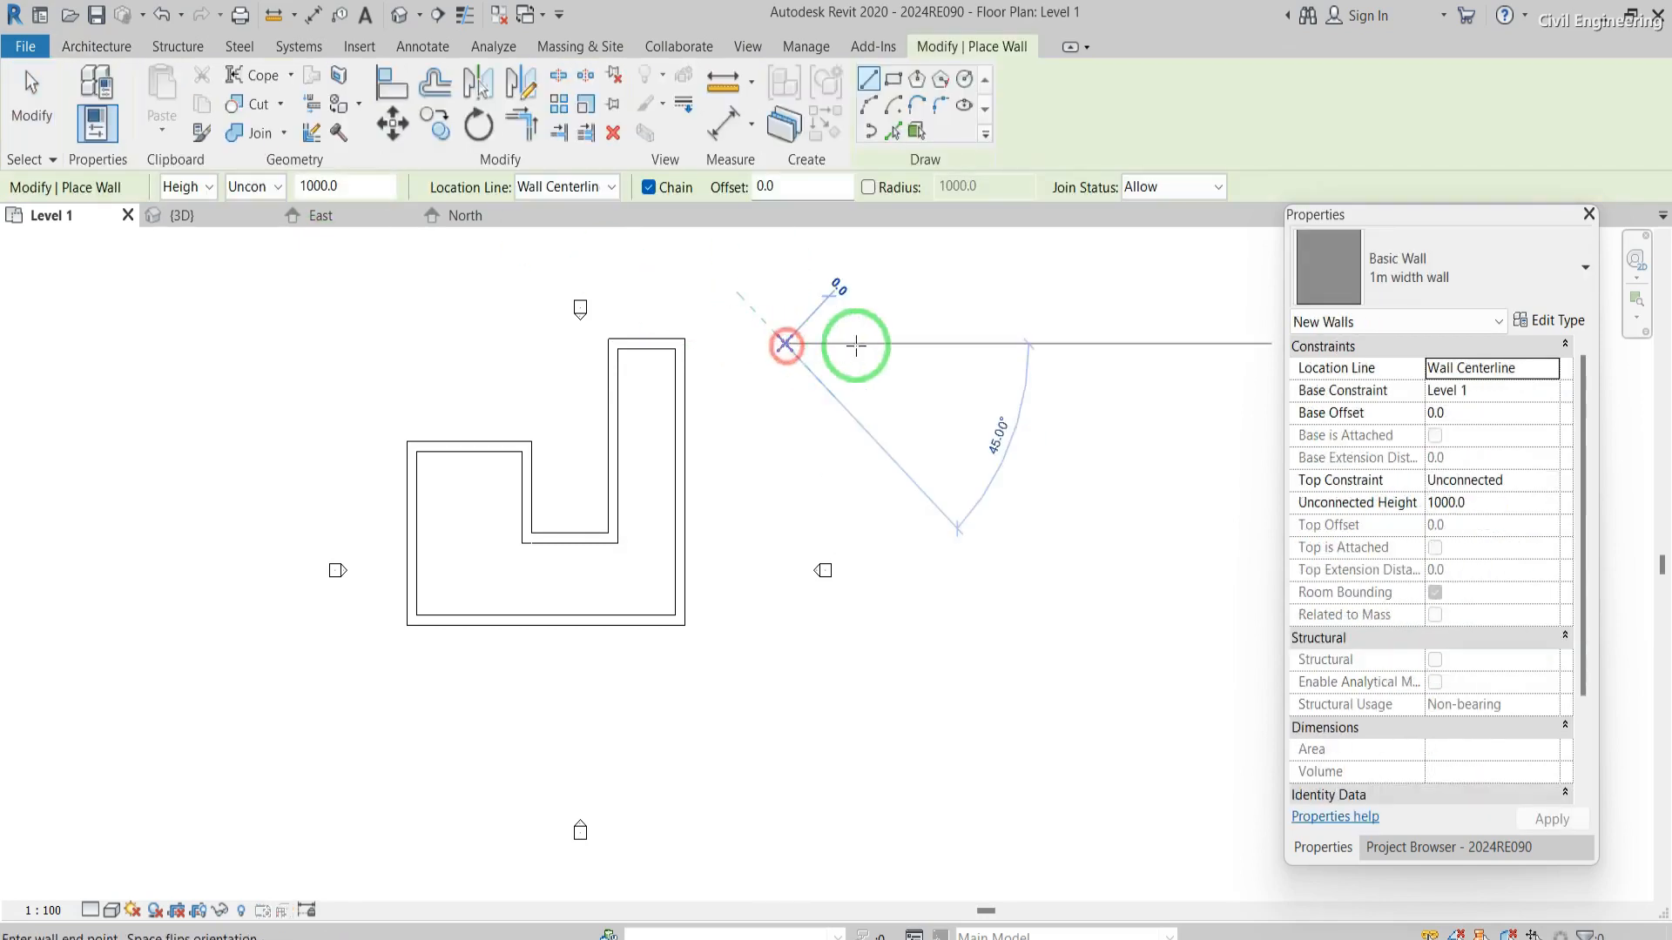
{"action": "left_click", "coordinate": [946, 343]}
{"action": "left_click", "coordinate": [946, 447]}
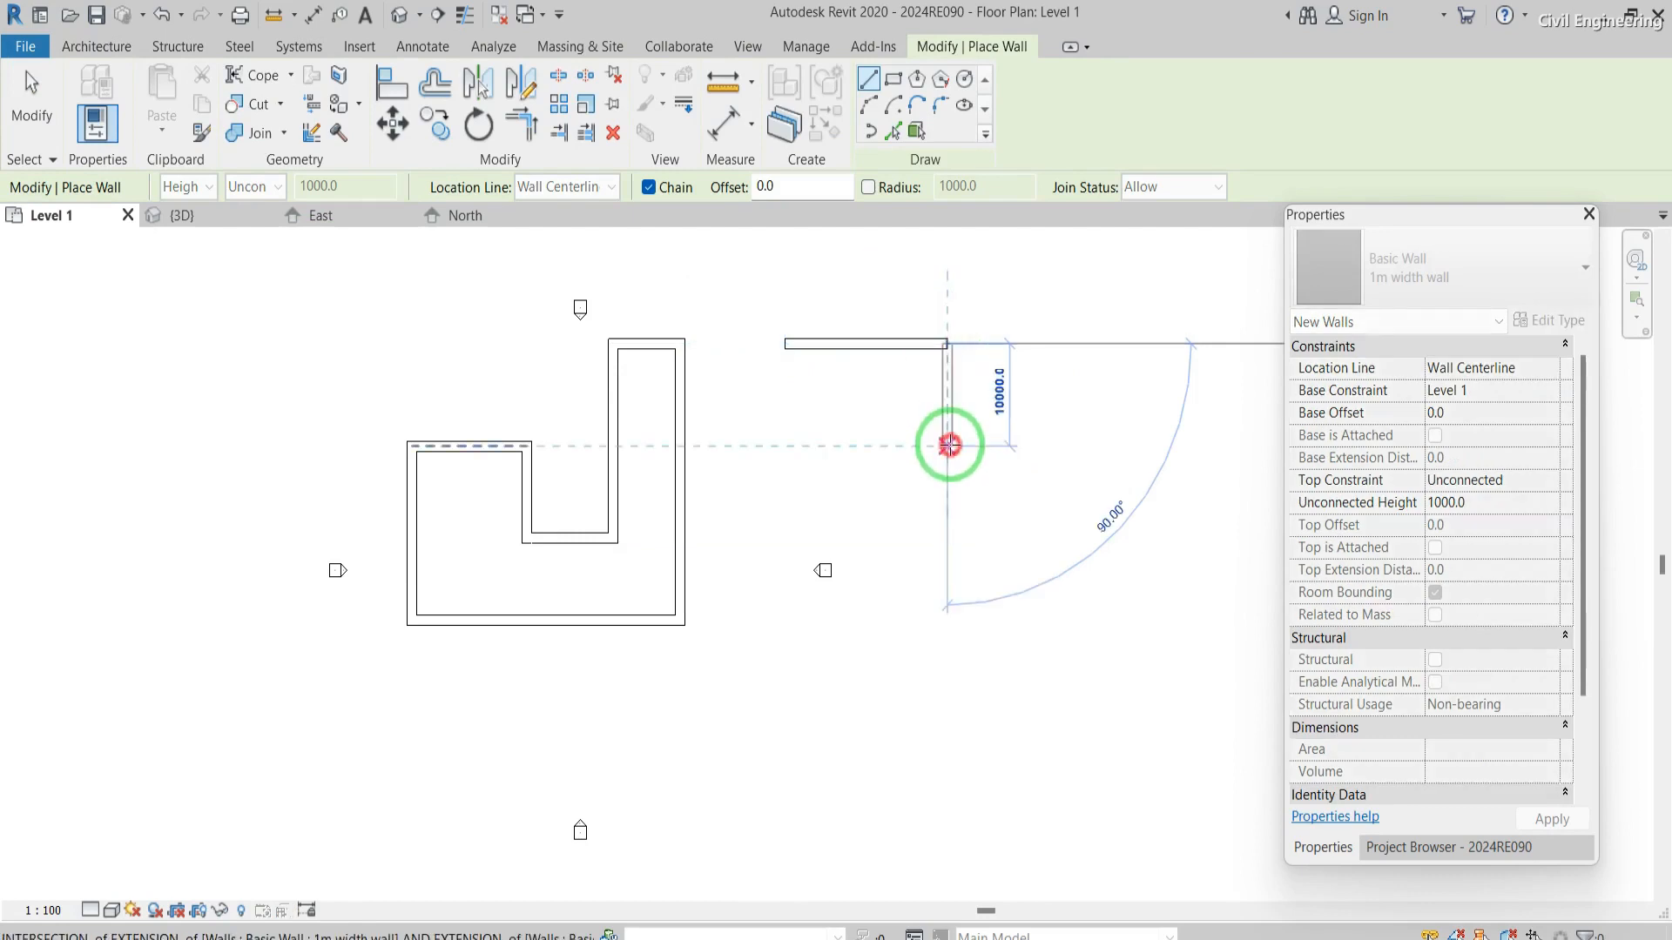
{"action": "left_click", "coordinate": [1052, 447]}
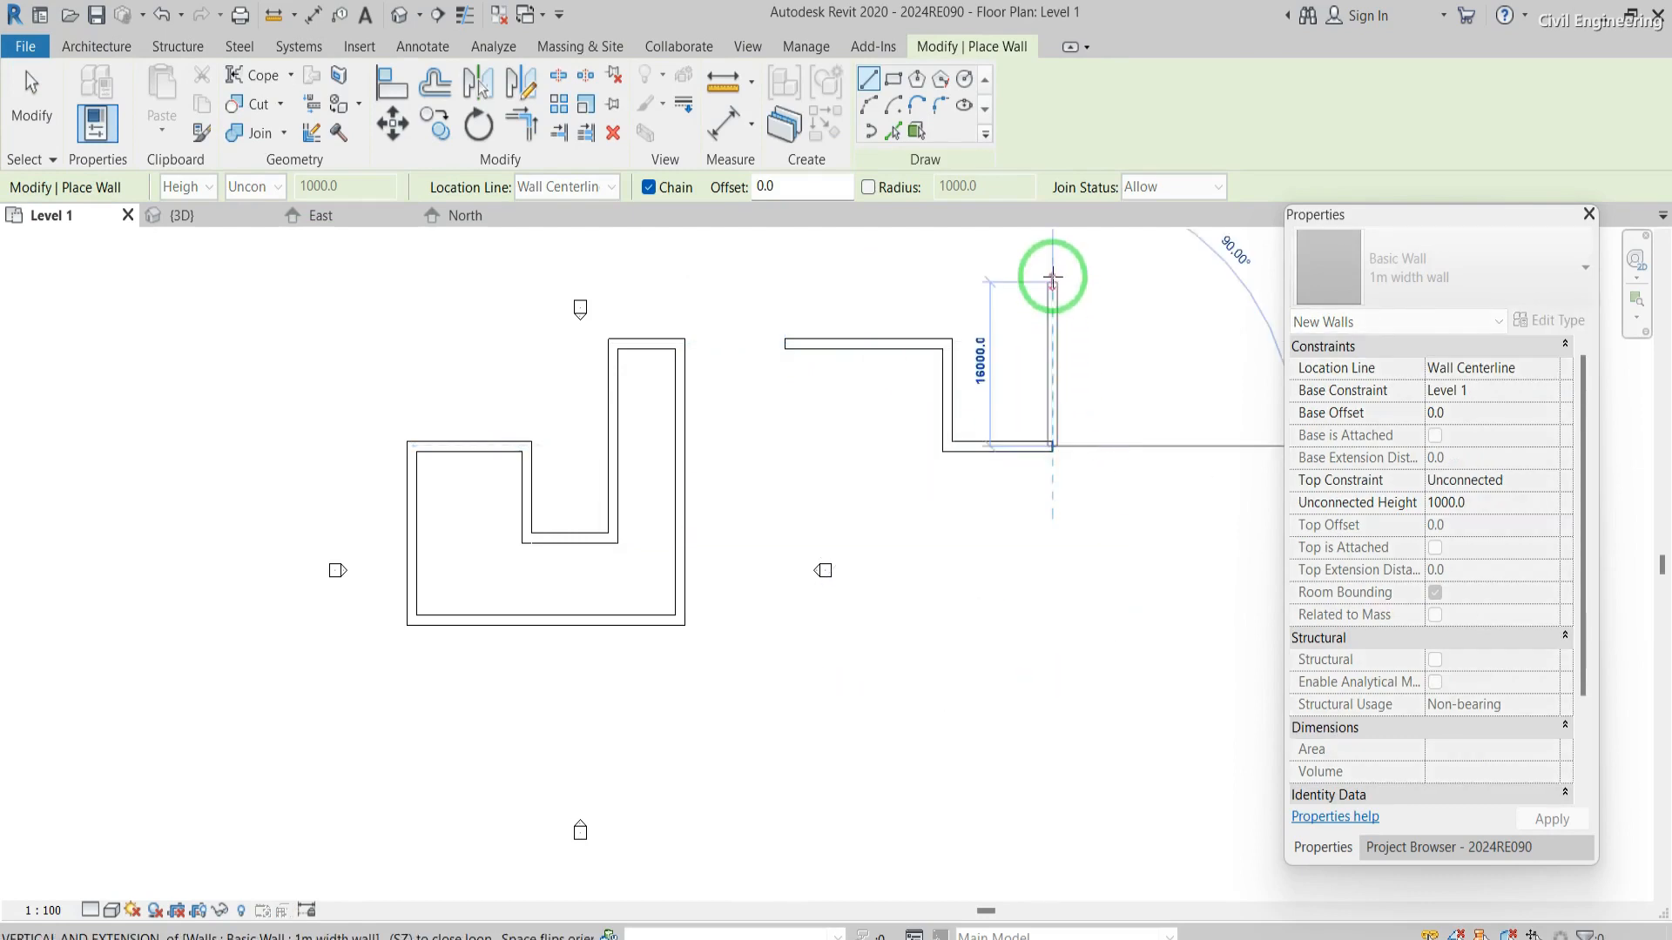
- Continue the chain about 17000 mm up, across and about 30000 mm down, close the outline with two sloped walls and finish the Wall tool
{"action": "left_click", "coordinate": [1053, 273]}
{"action": "left_click", "coordinate": [1148, 272]}
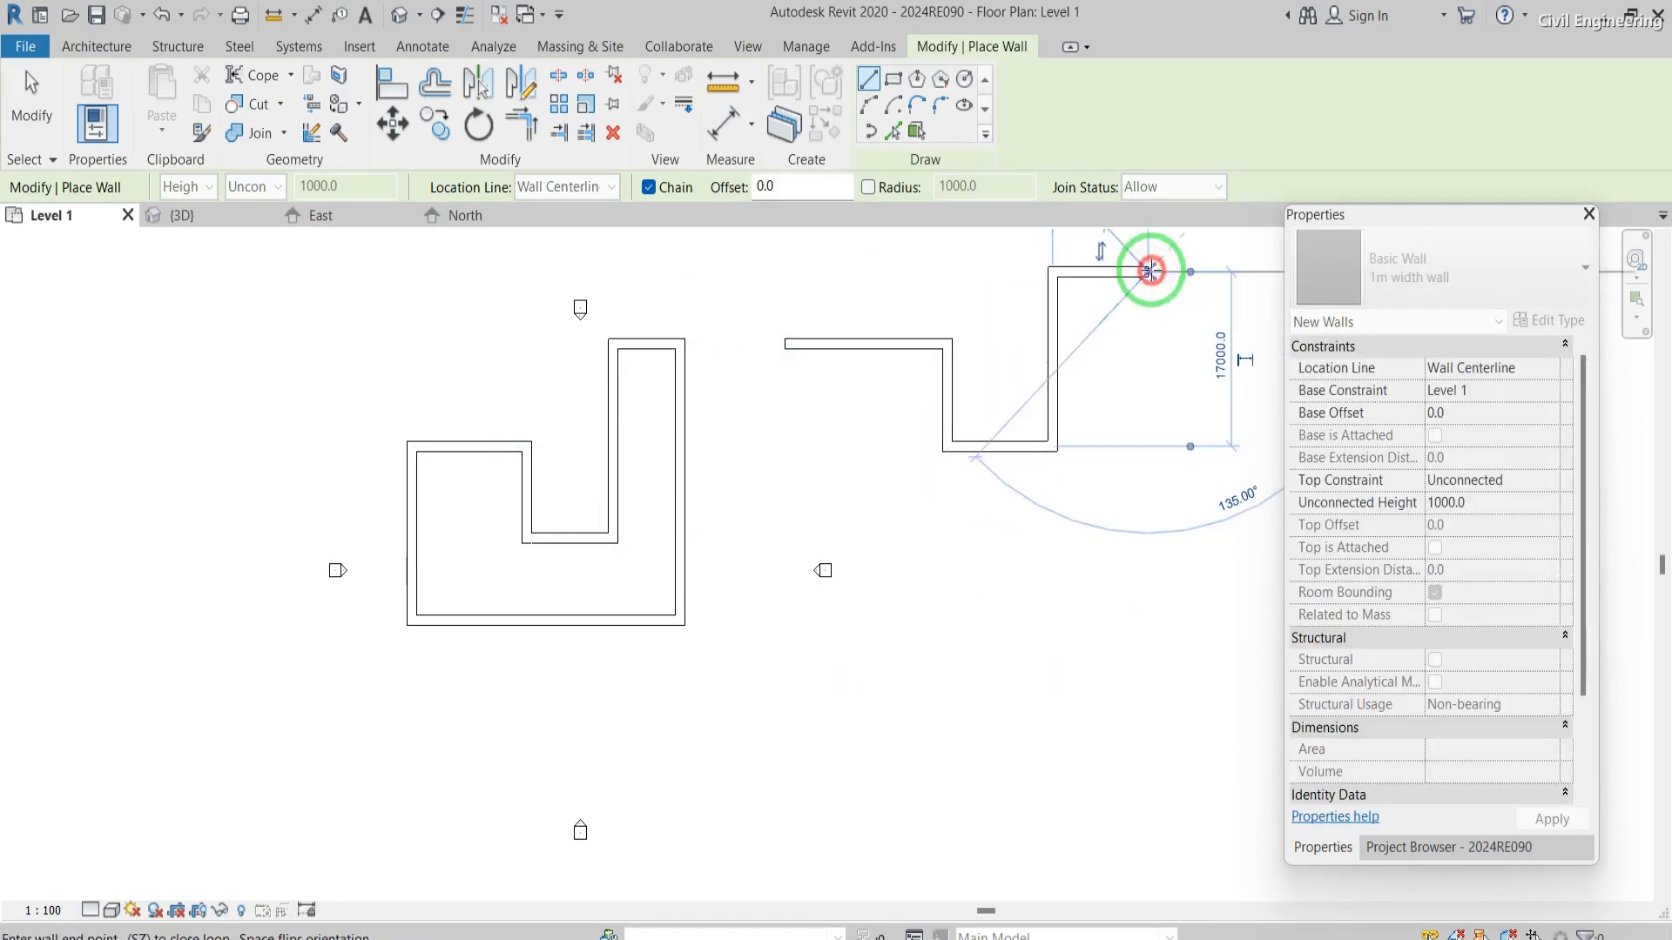
{"action": "left_click", "coordinate": [1142, 579]}
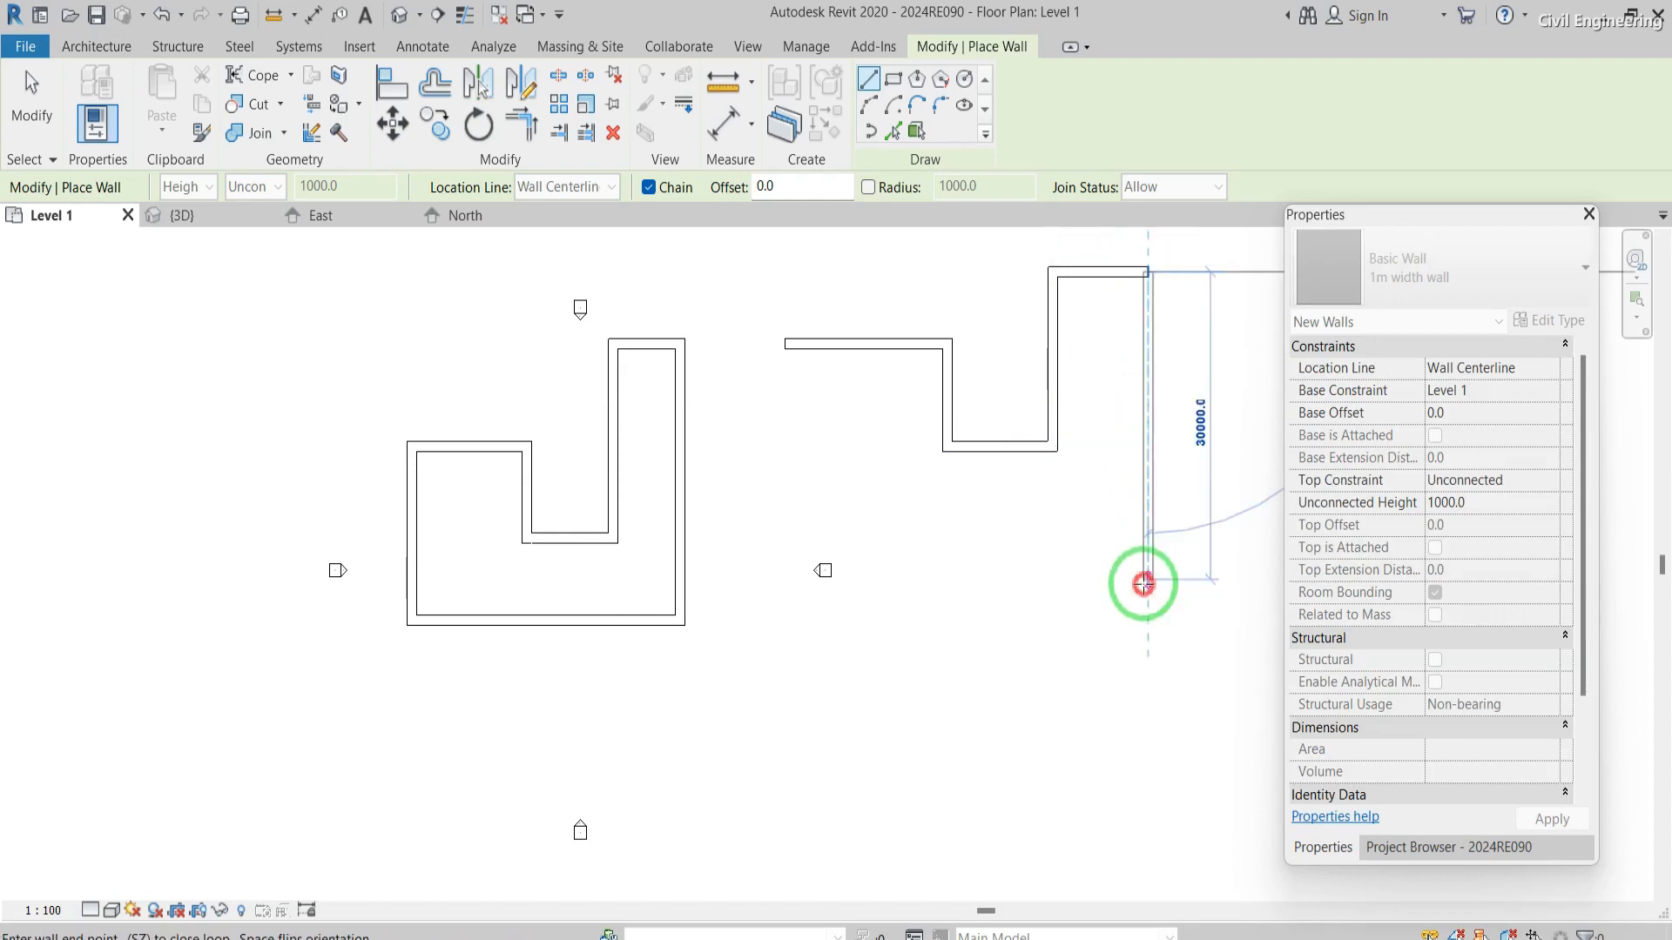
{"action": "left_click", "coordinate": [947, 683]}
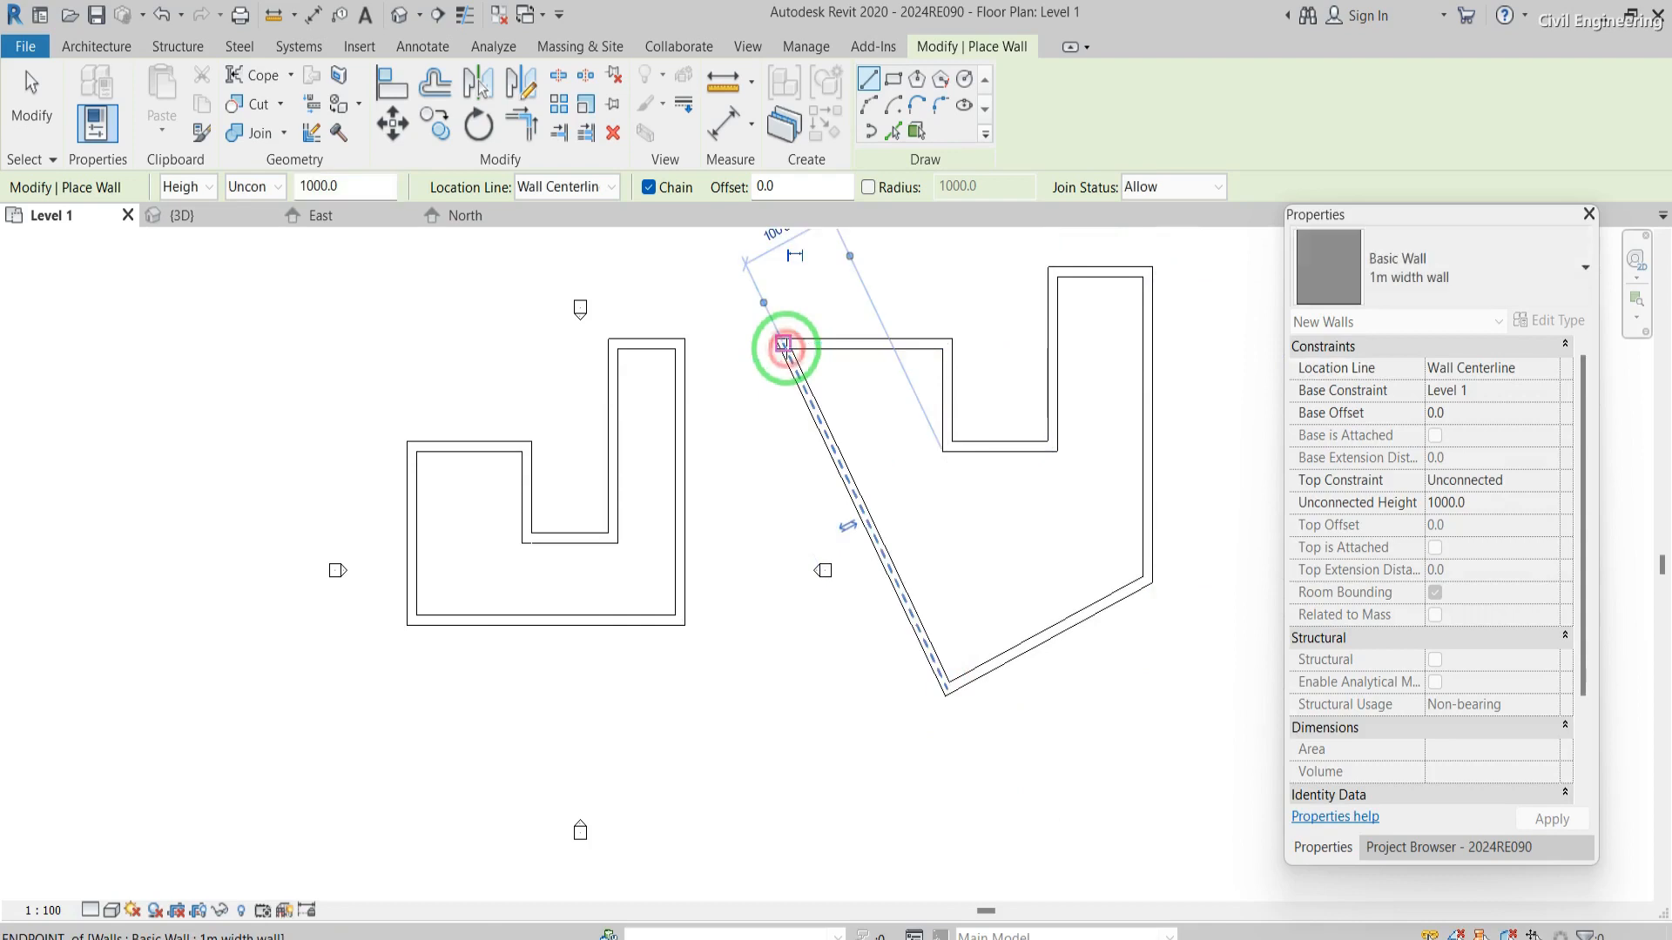
{"action": "left_click", "coordinate": [783, 345]}
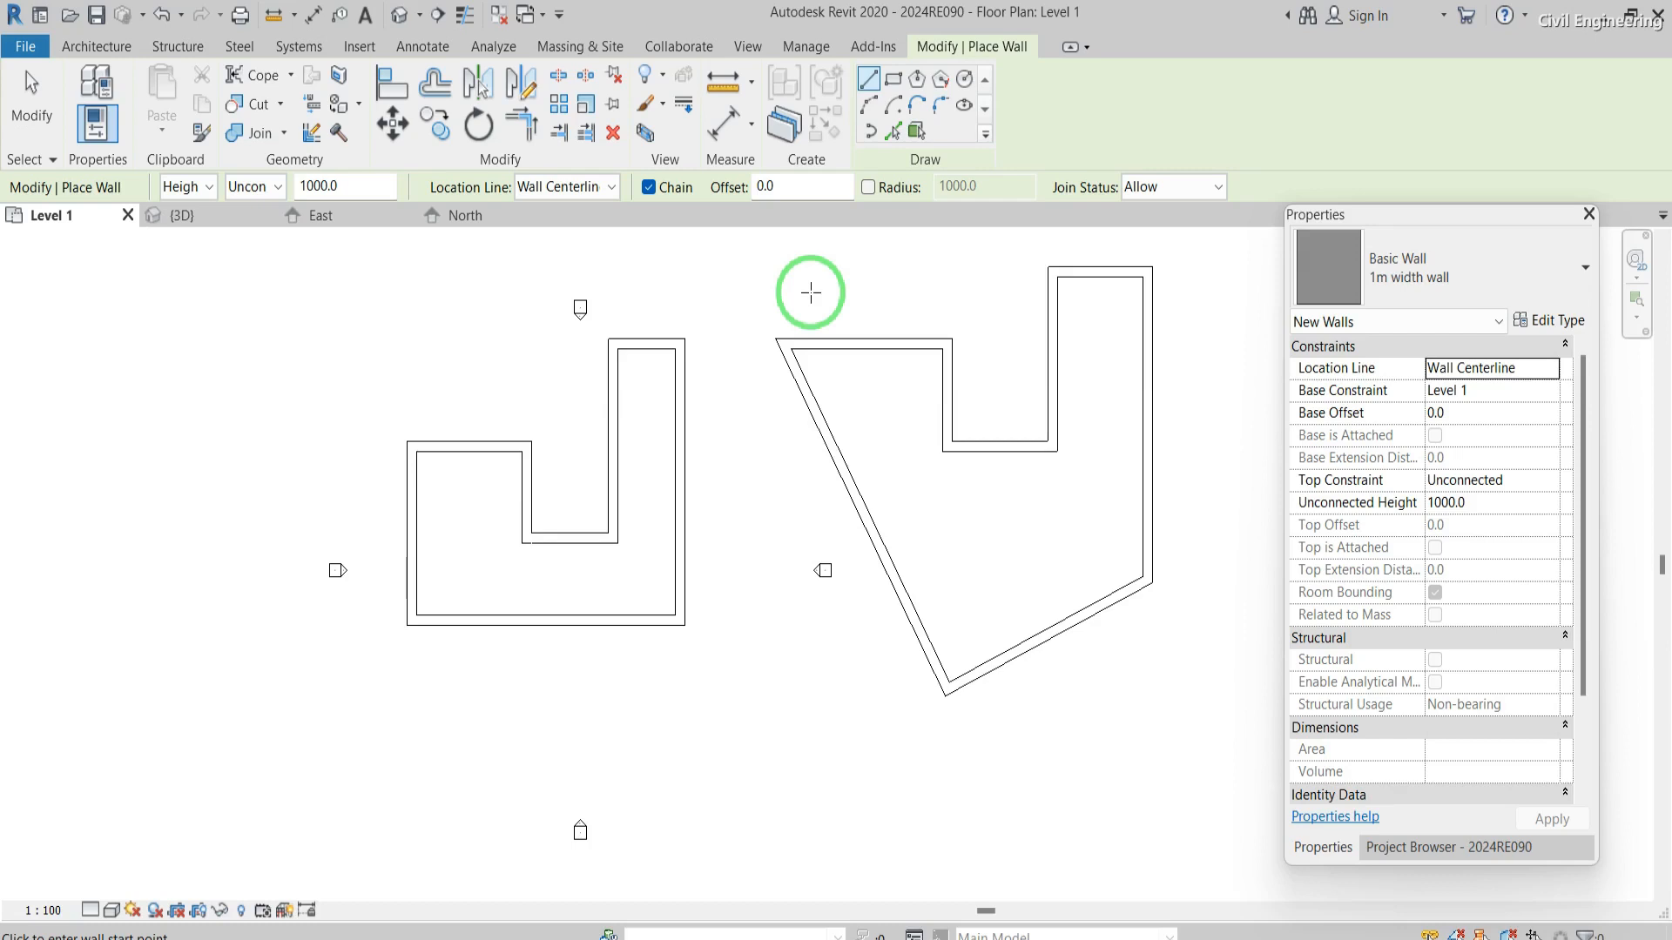
{"action": "scroll", "coordinate": [764, 467], "scroll_direction": "down", "scroll_amount": 1}
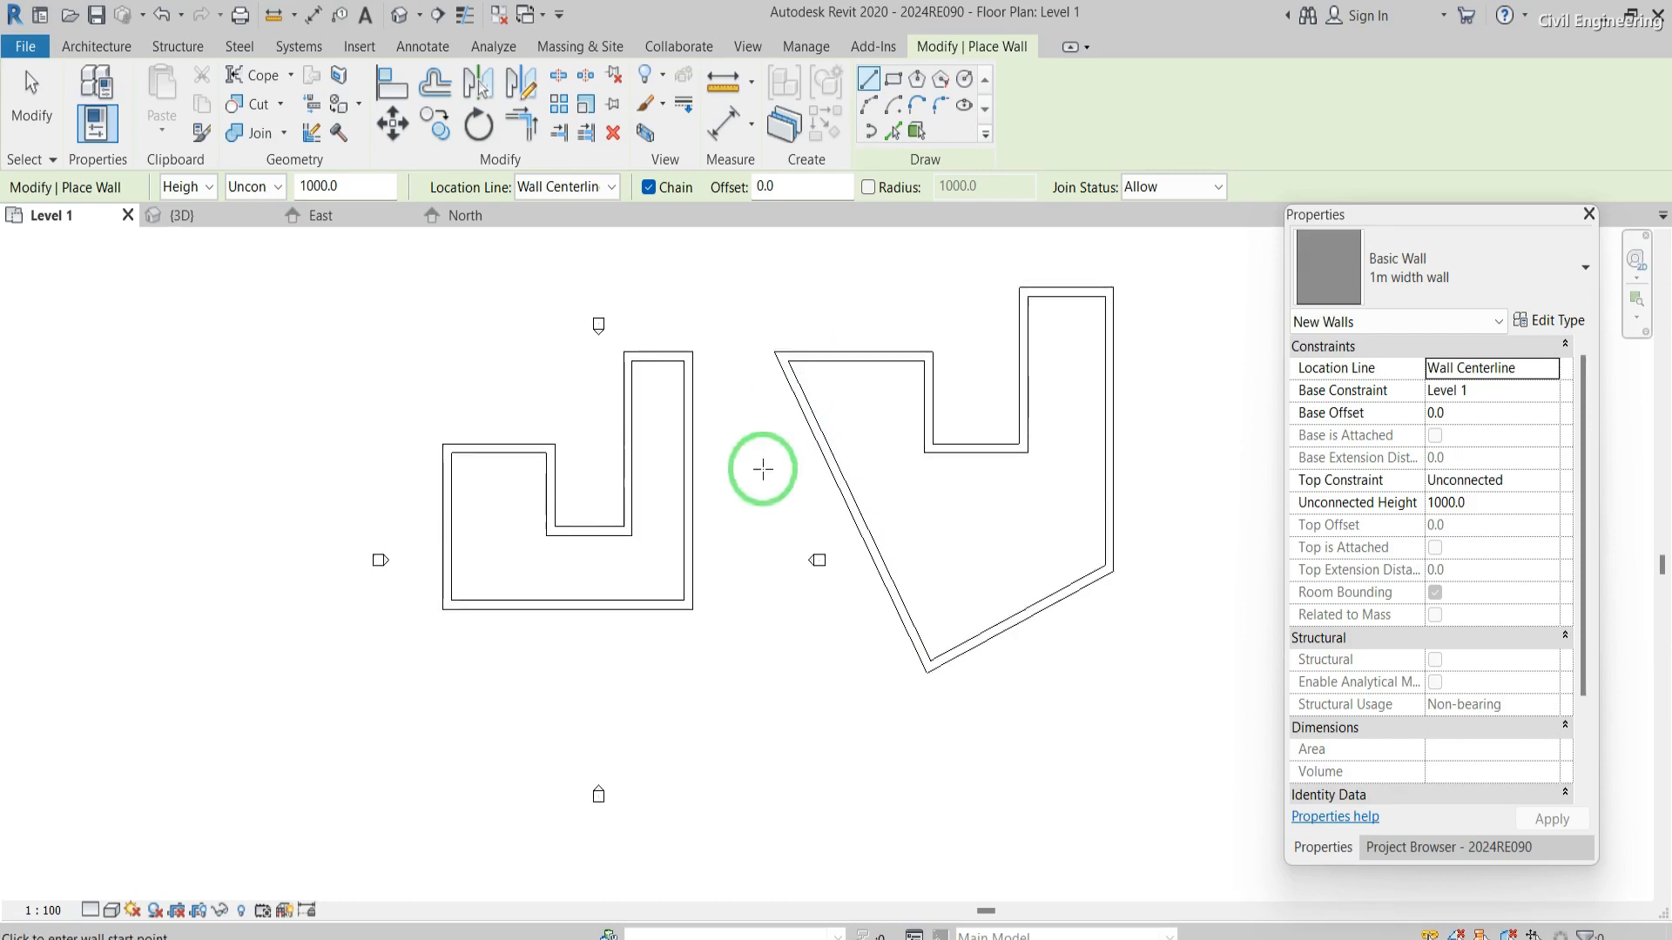
{"action": "key", "text": "Escape"}
- Delete both wall outlines from the Level 1 floor plan
{"action": "left_click_drag", "start_coordinate": [1179, 647], "coordinate": [868, 272]}
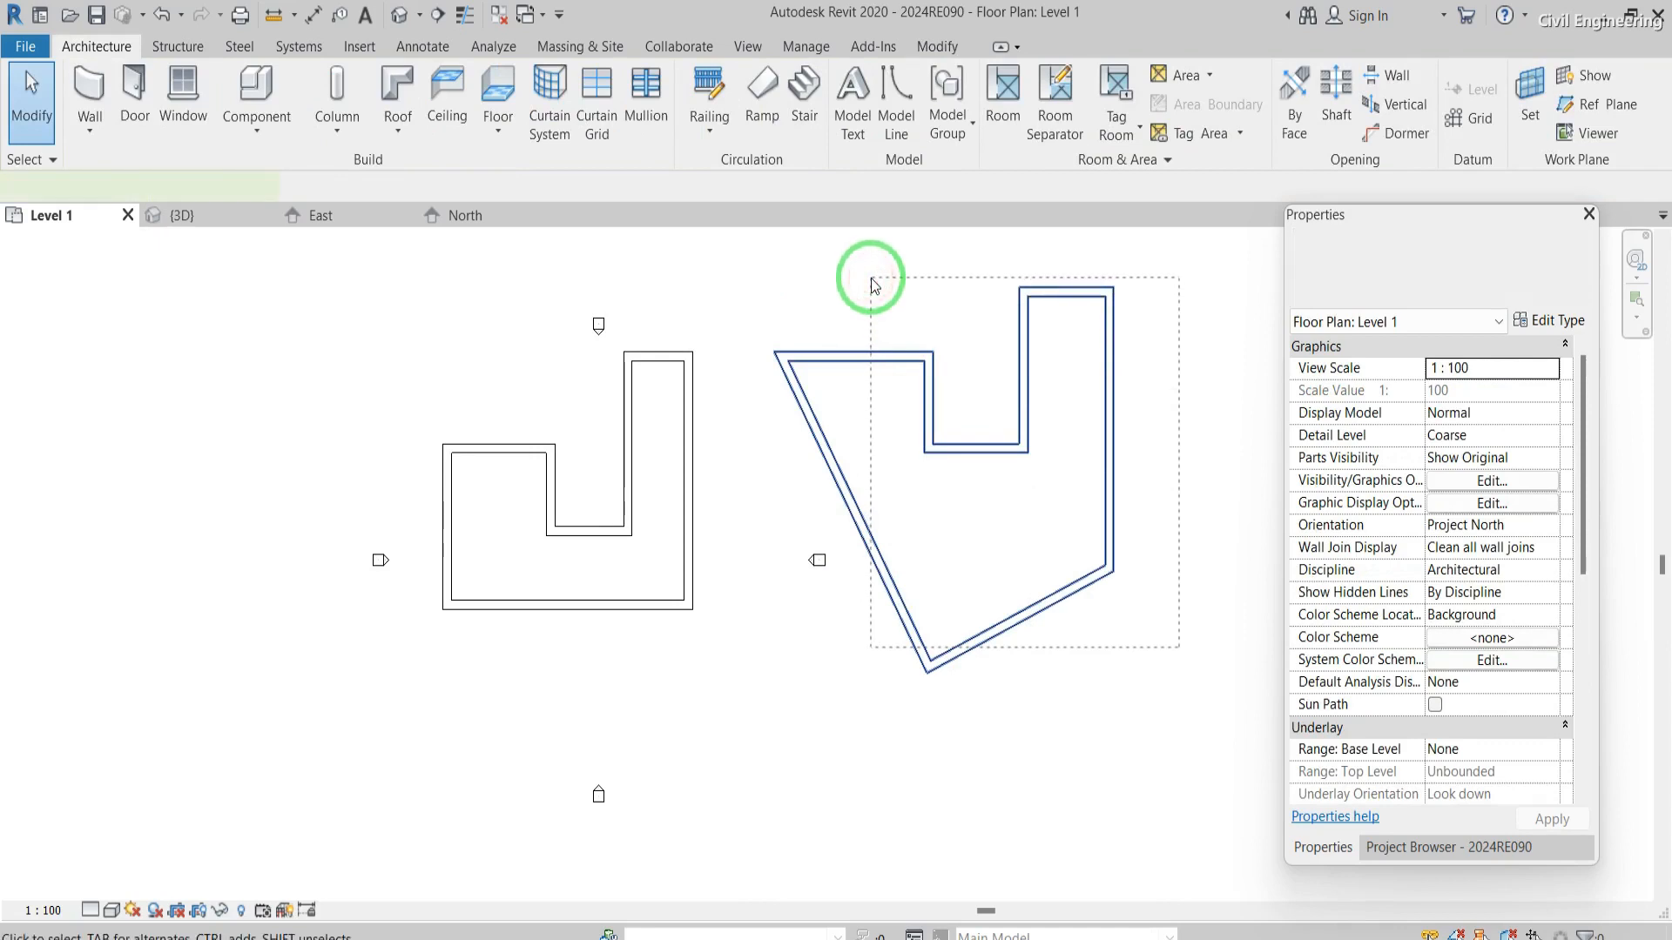
{"action": "key", "text": "Delete"}
{"action": "left_click_drag", "start_coordinate": [499, 427], "coordinate": [430, 352]}
{"action": "key", "text": "Delete"}
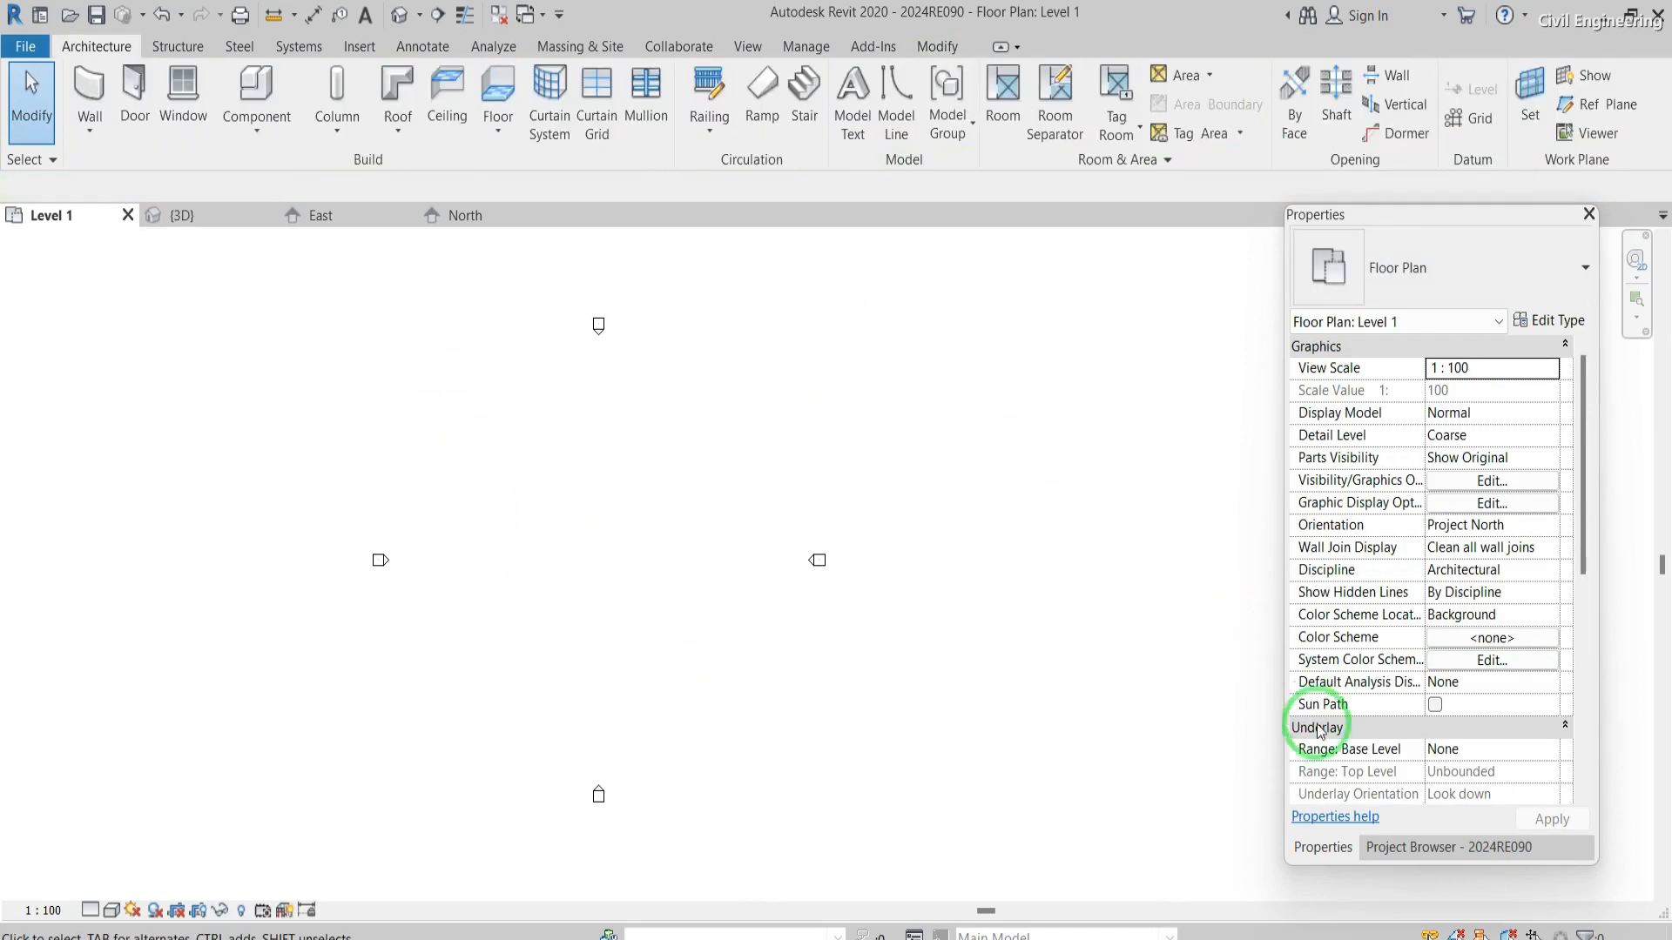
- Open the Level 2 floor plan from the project's views and return to the Level 1 floor plan
{"action": "left_click", "coordinate": [1407, 848]}
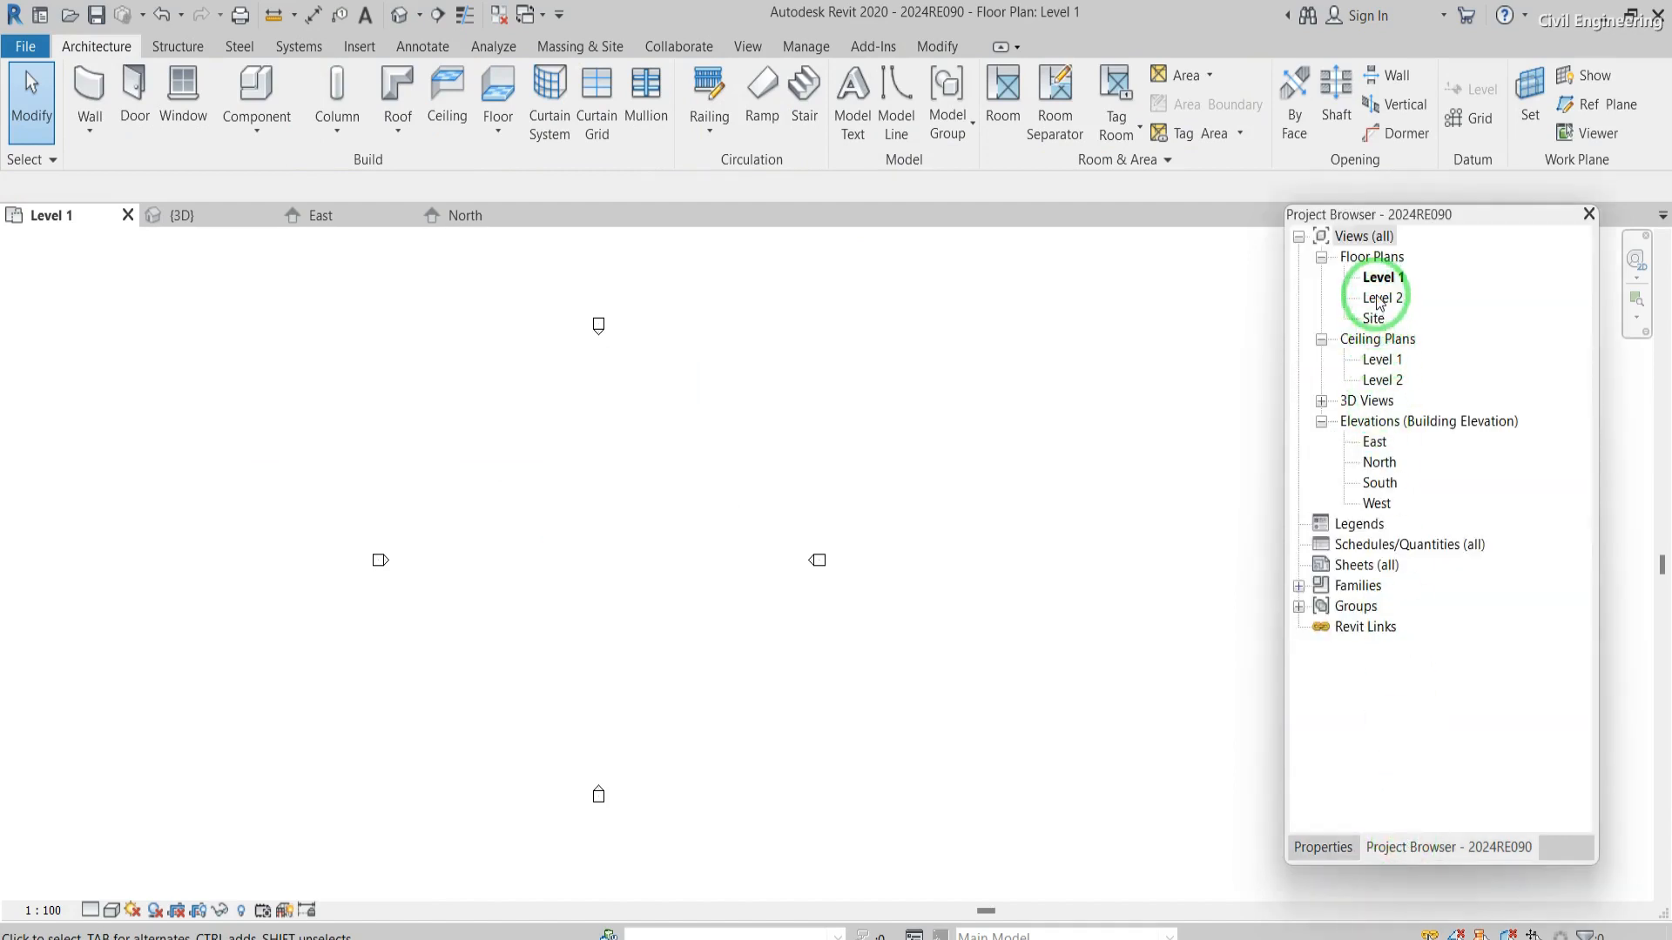
{"action": "left_click", "coordinate": [1379, 298]}
{"action": "left_click", "coordinate": [1380, 300]}
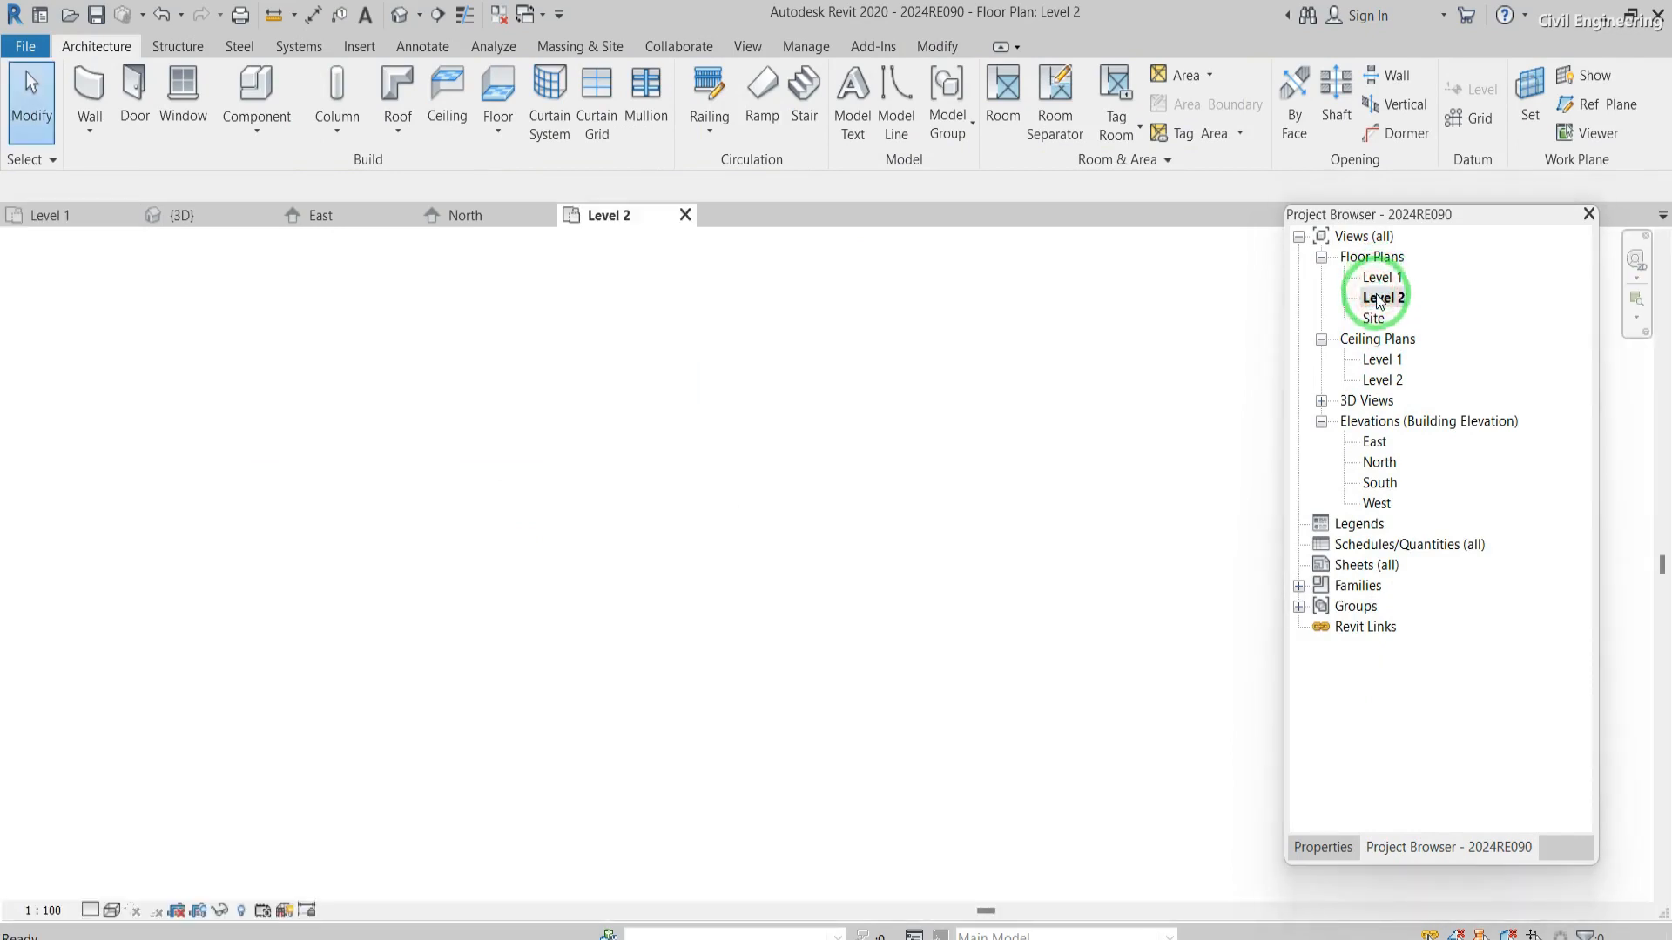
{"action": "double_click", "coordinate": [1382, 277]}
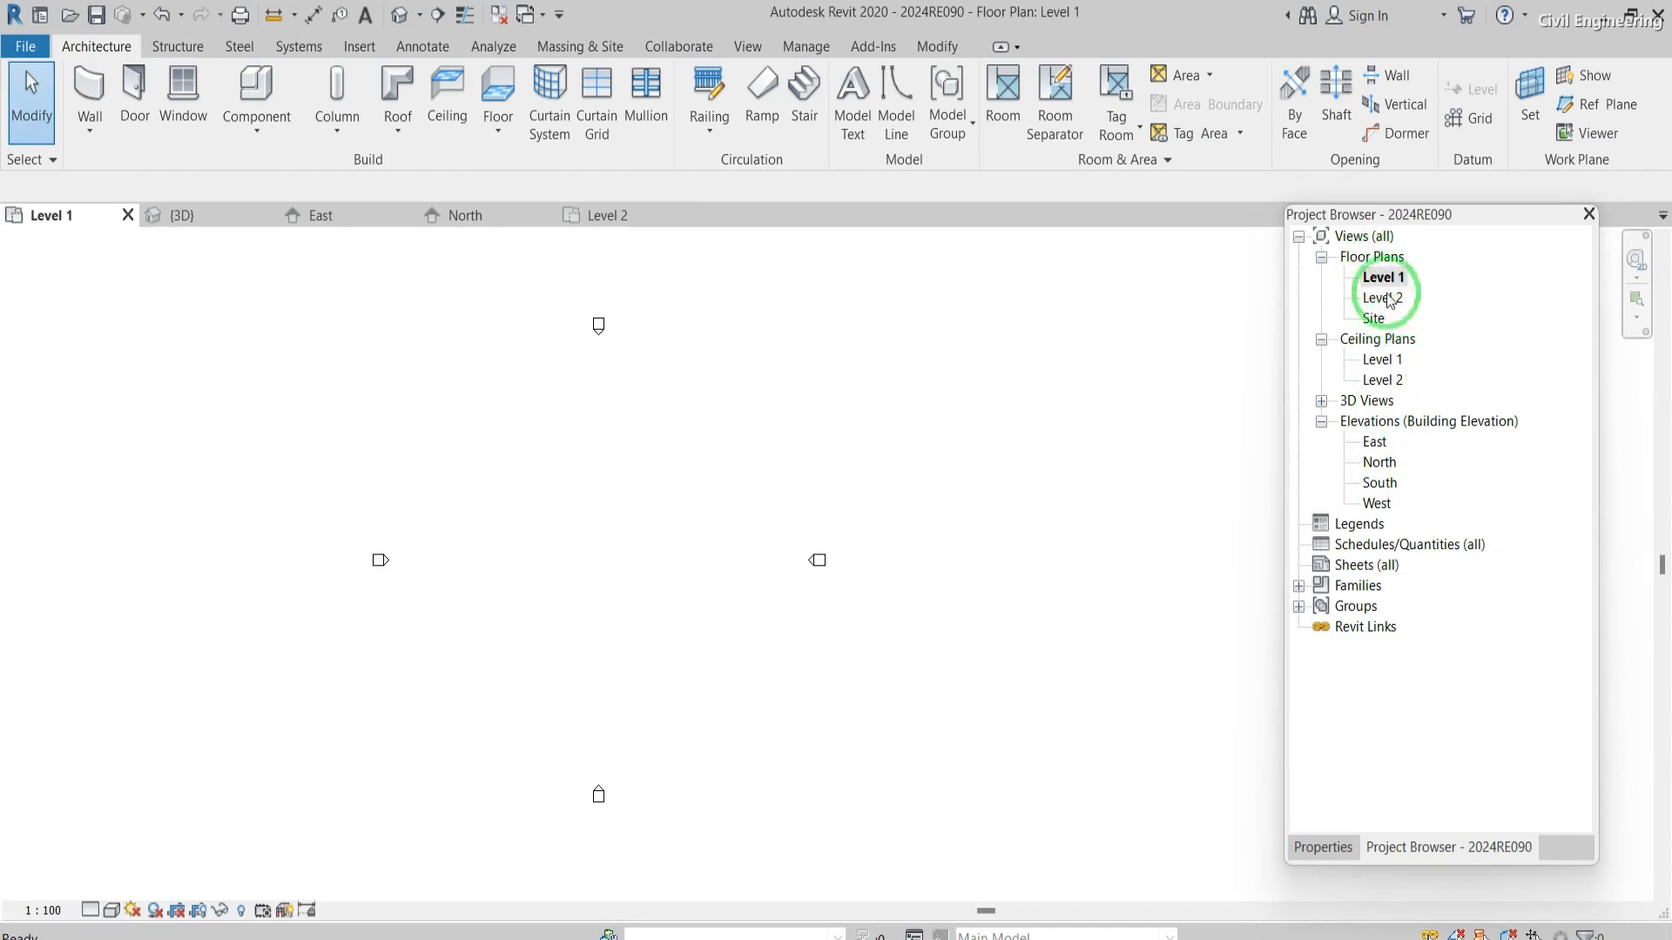
- Open the East elevation and examine the elevations of Level 1 and Level 2
{"action": "double_click", "coordinate": [1373, 446]}
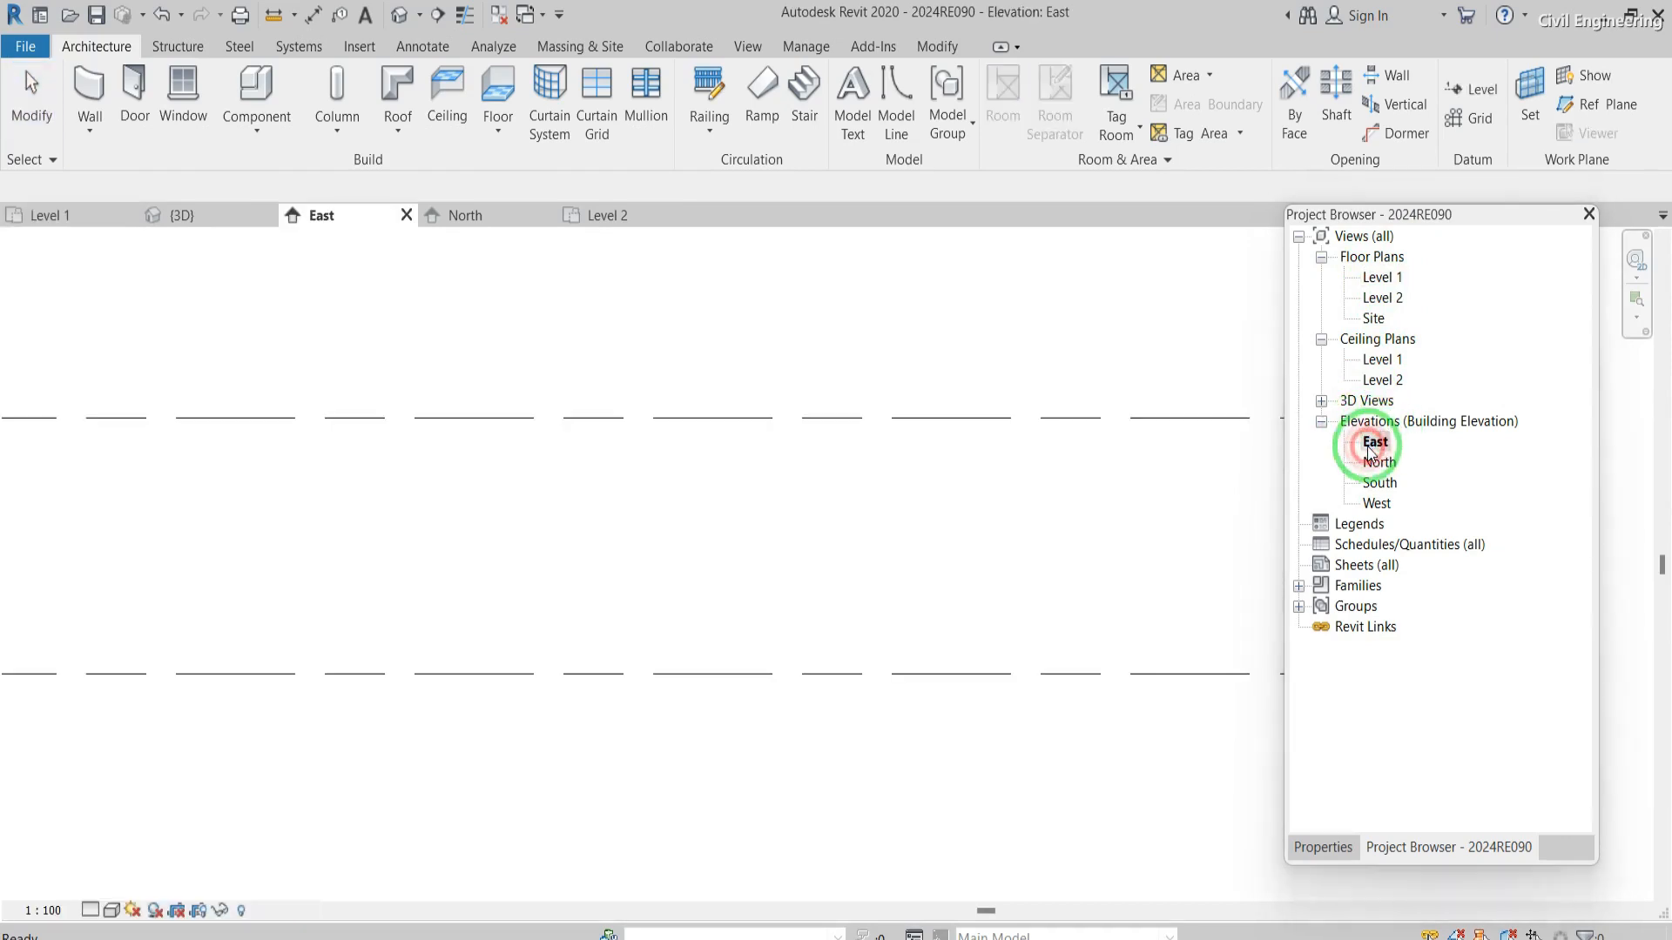
{"action": "scroll", "coordinate": [533, 618], "scroll_direction": "down", "scroll_amount": 4}
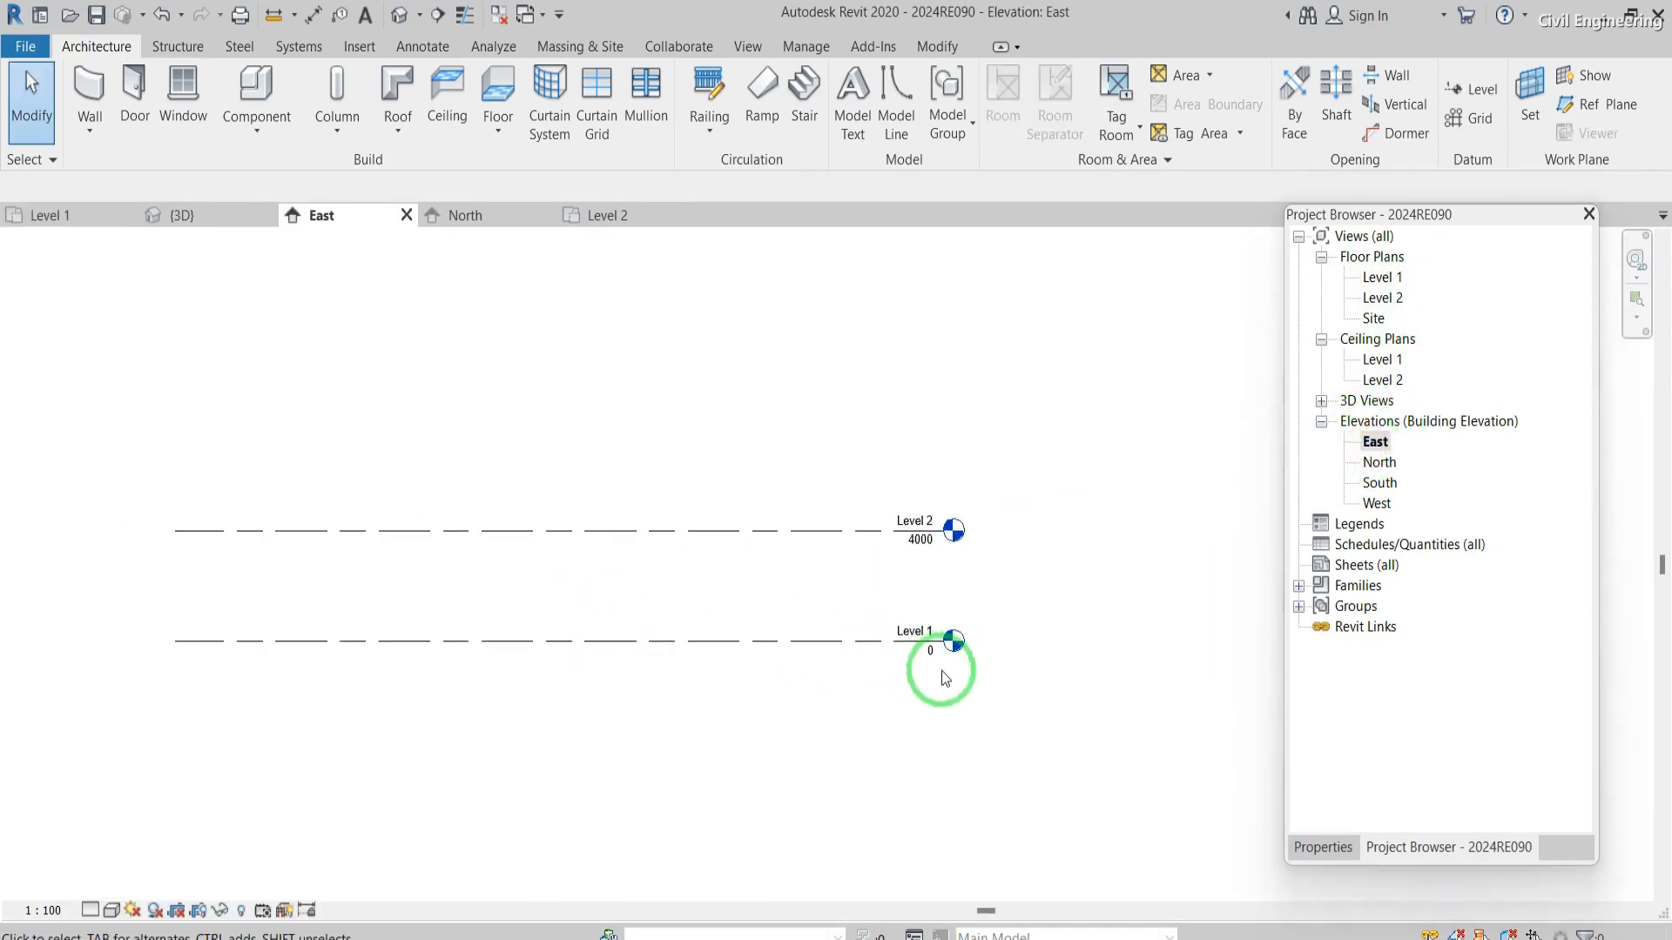
{"action": "scroll", "coordinate": [950, 672], "scroll_direction": "up", "scroll_amount": 3}
{"action": "left_click", "coordinate": [910, 629]}
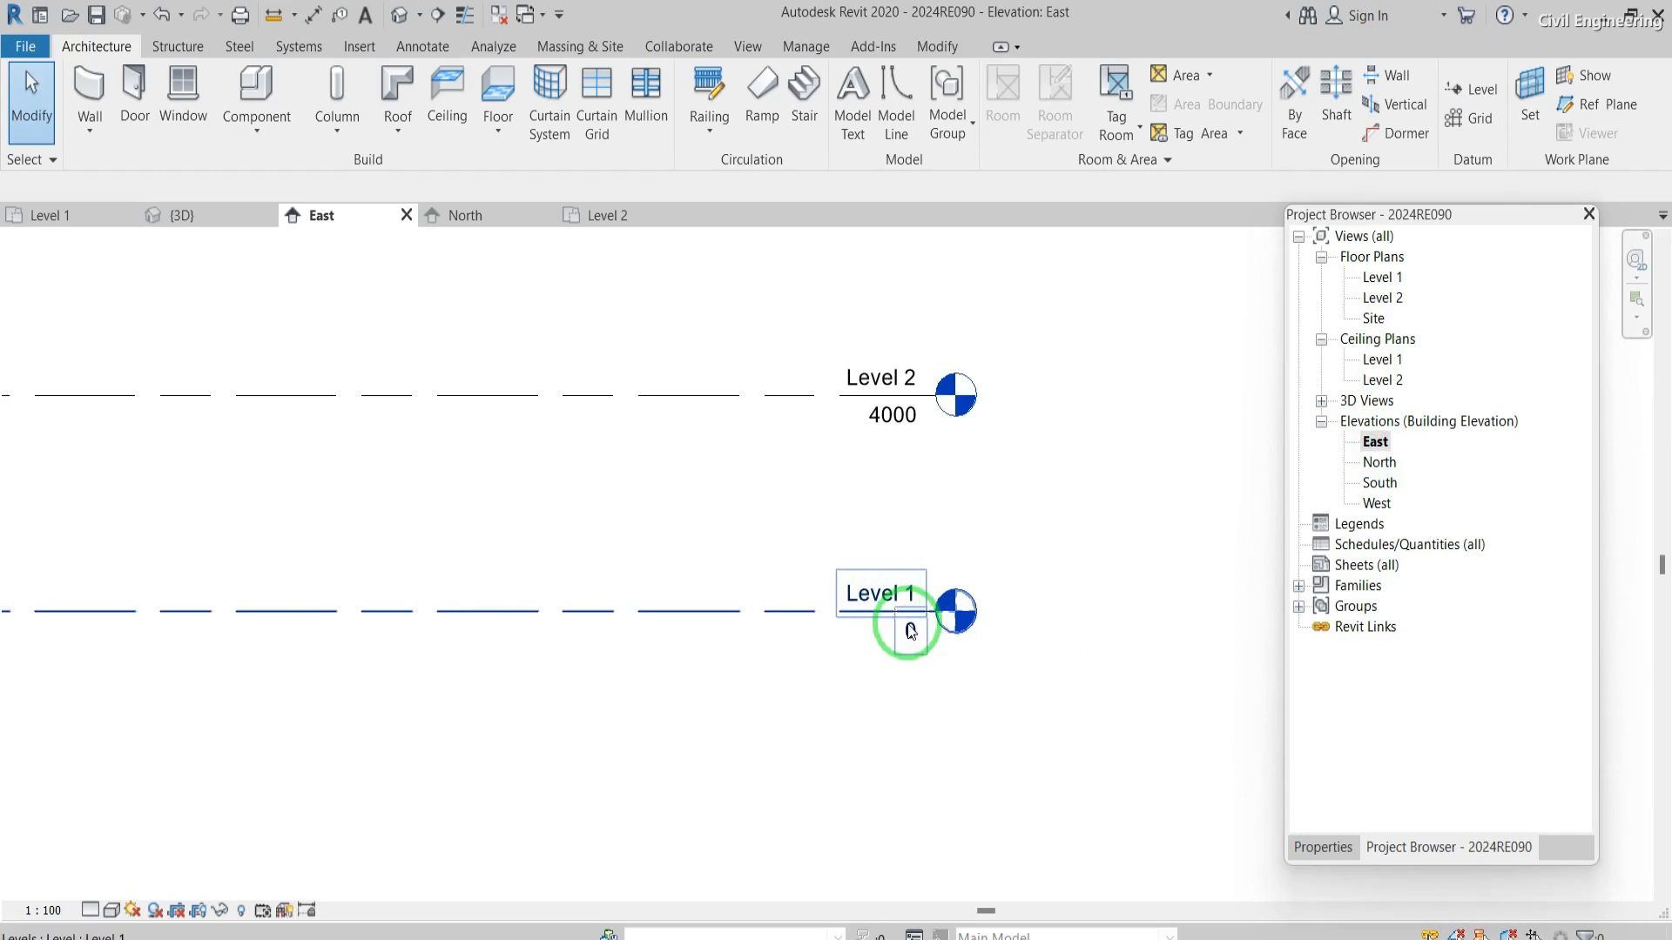
{"action": "scroll", "coordinate": [910, 629], "scroll_direction": "up", "scroll_amount": 2}
{"action": "scroll", "coordinate": [905, 627], "scroll_direction": "down", "scroll_amount": 1}
{"action": "left_click", "coordinate": [876, 321]}
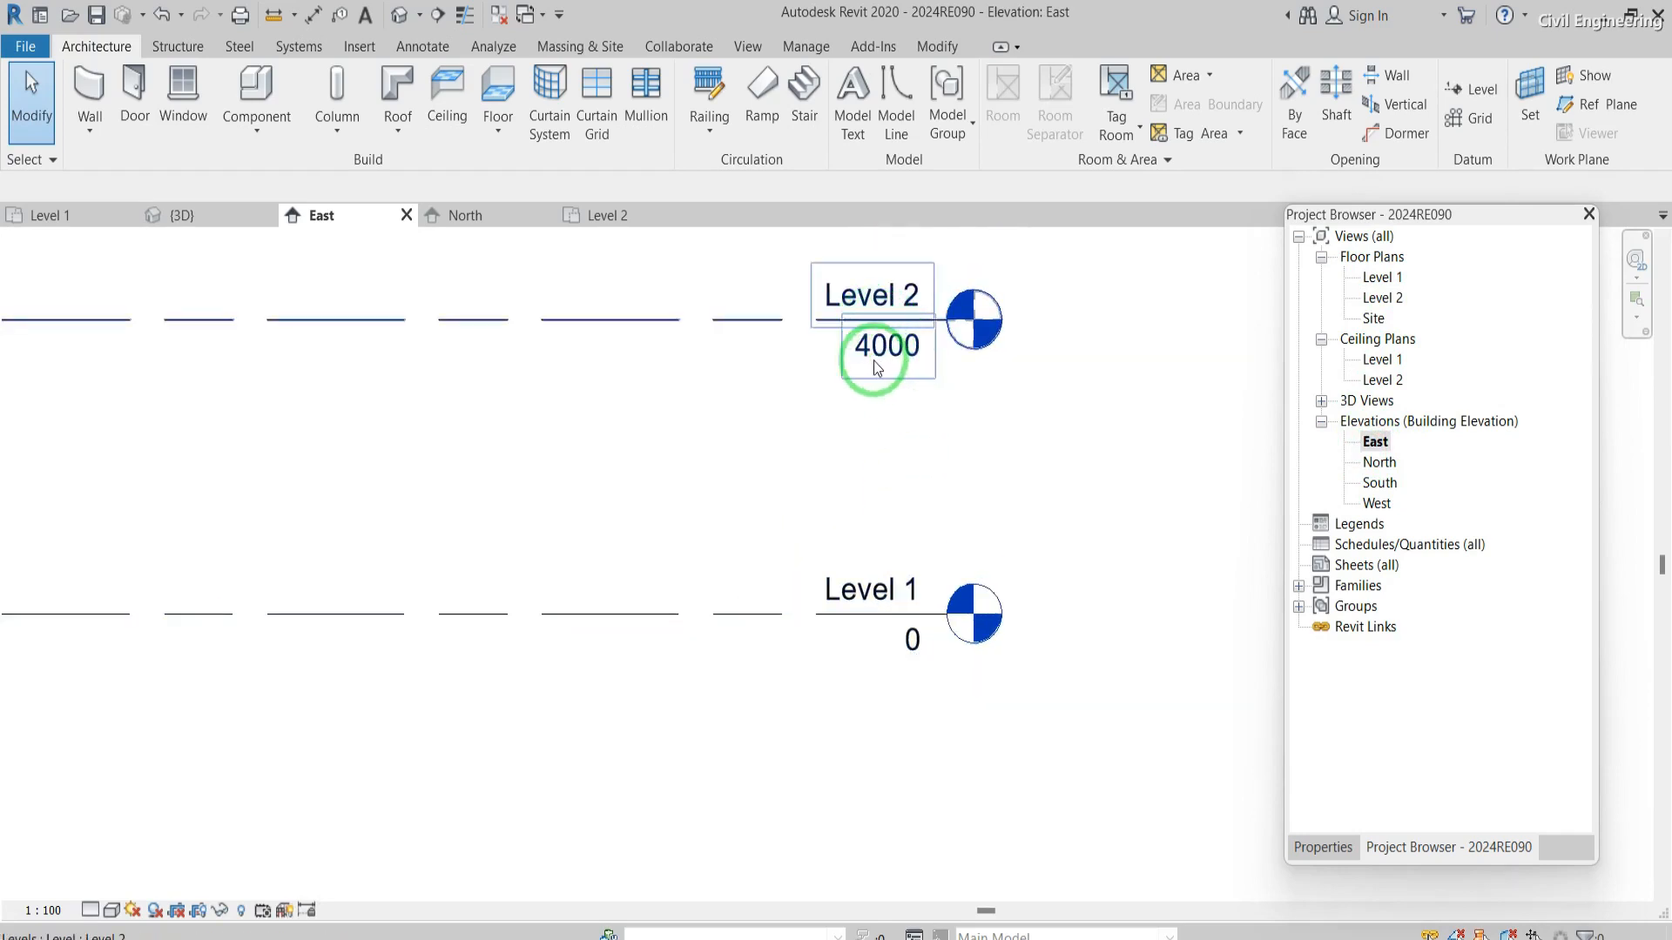
{"action": "left_click", "coordinate": [806, 381]}
{"action": "left_click", "coordinate": [880, 363]}
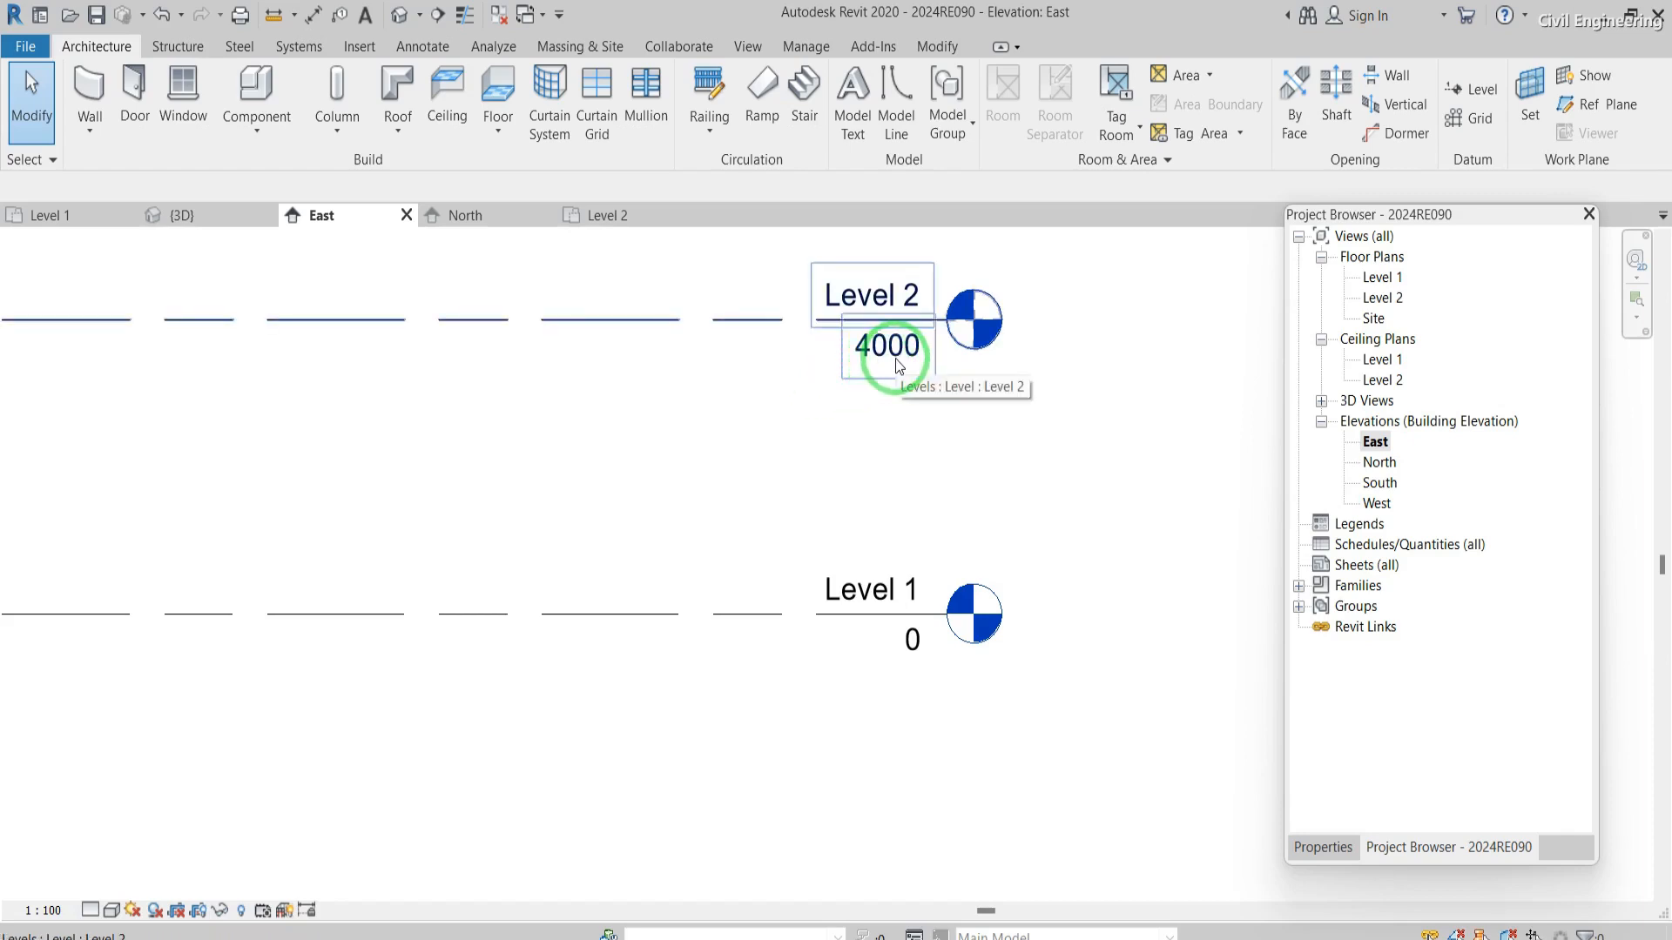
{"action": "left_click", "coordinate": [867, 472]}
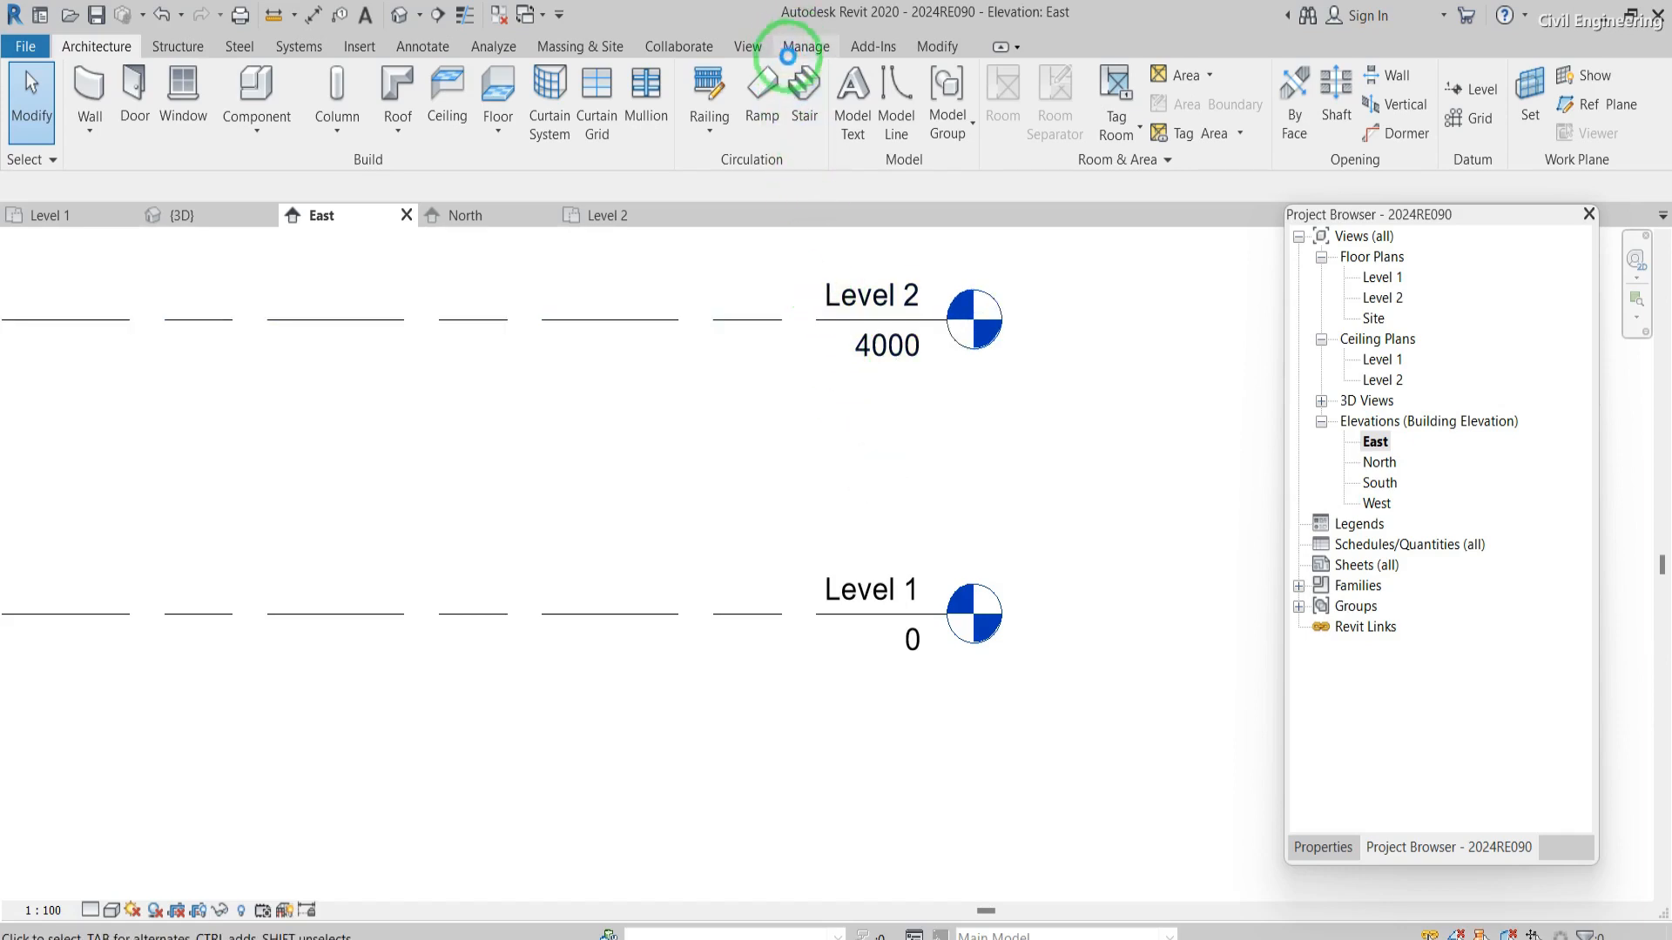
- Check the unit formats in the Project Units settings and close them
{"action": "left_click", "coordinate": [799, 49]}
{"action": "left_click", "coordinate": [475, 135]}
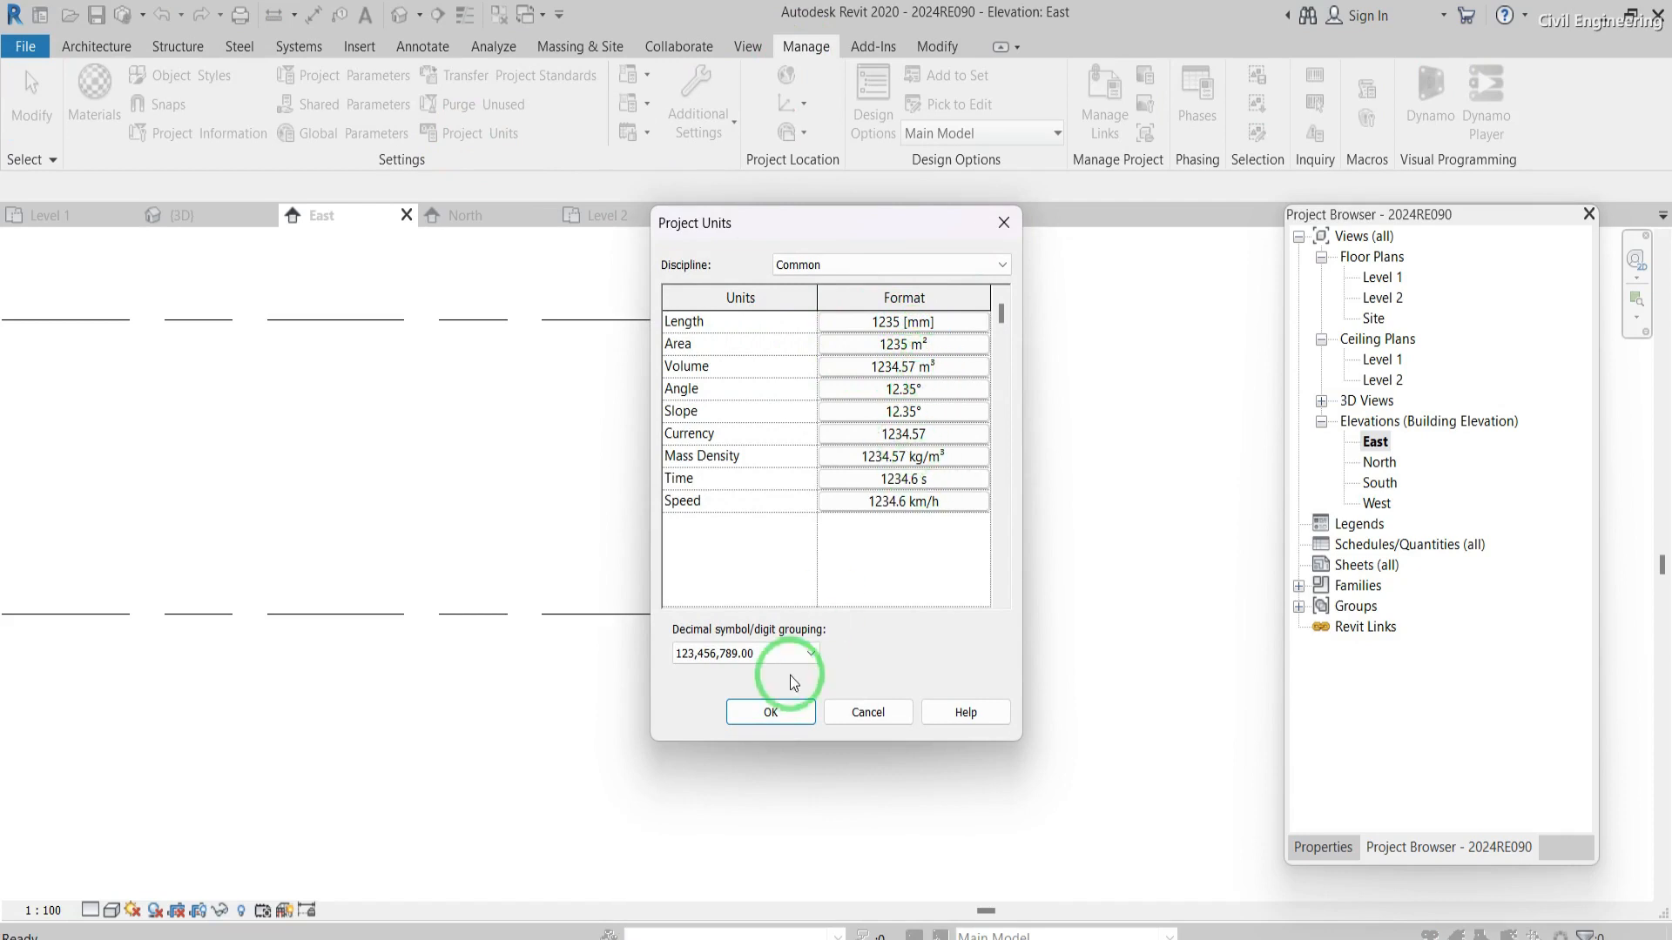
{"action": "left_click", "coordinate": [781, 712]}
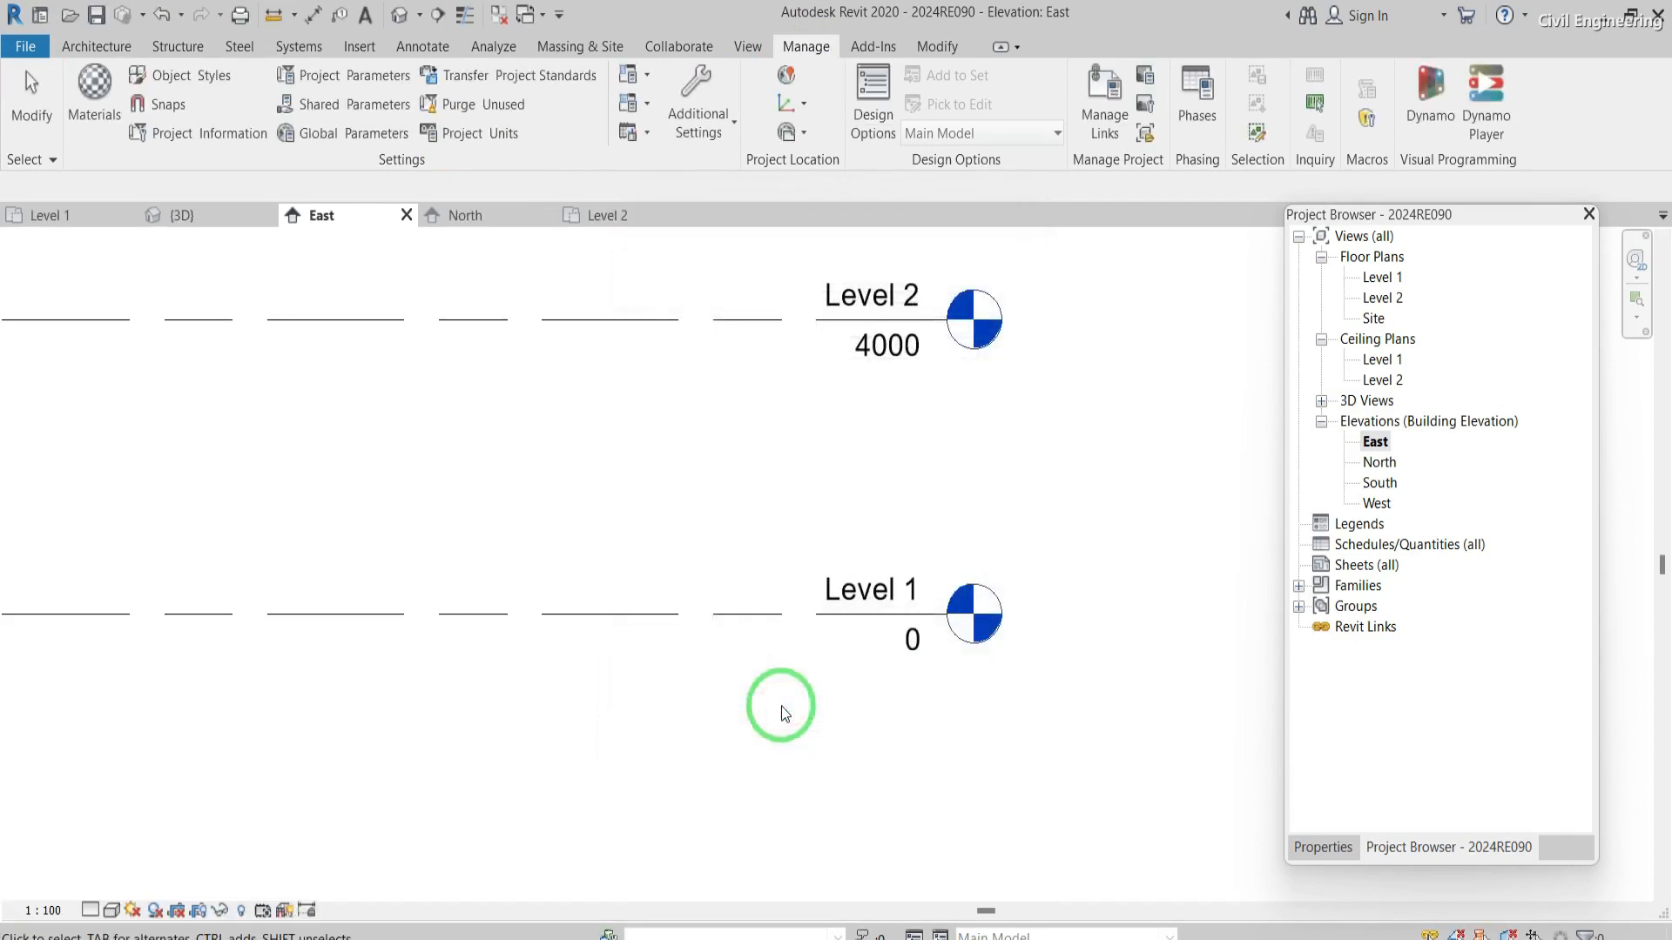
- Return to the Level 1 floor plan and start the Wall tool
{"action": "double_click", "coordinate": [1381, 277]}
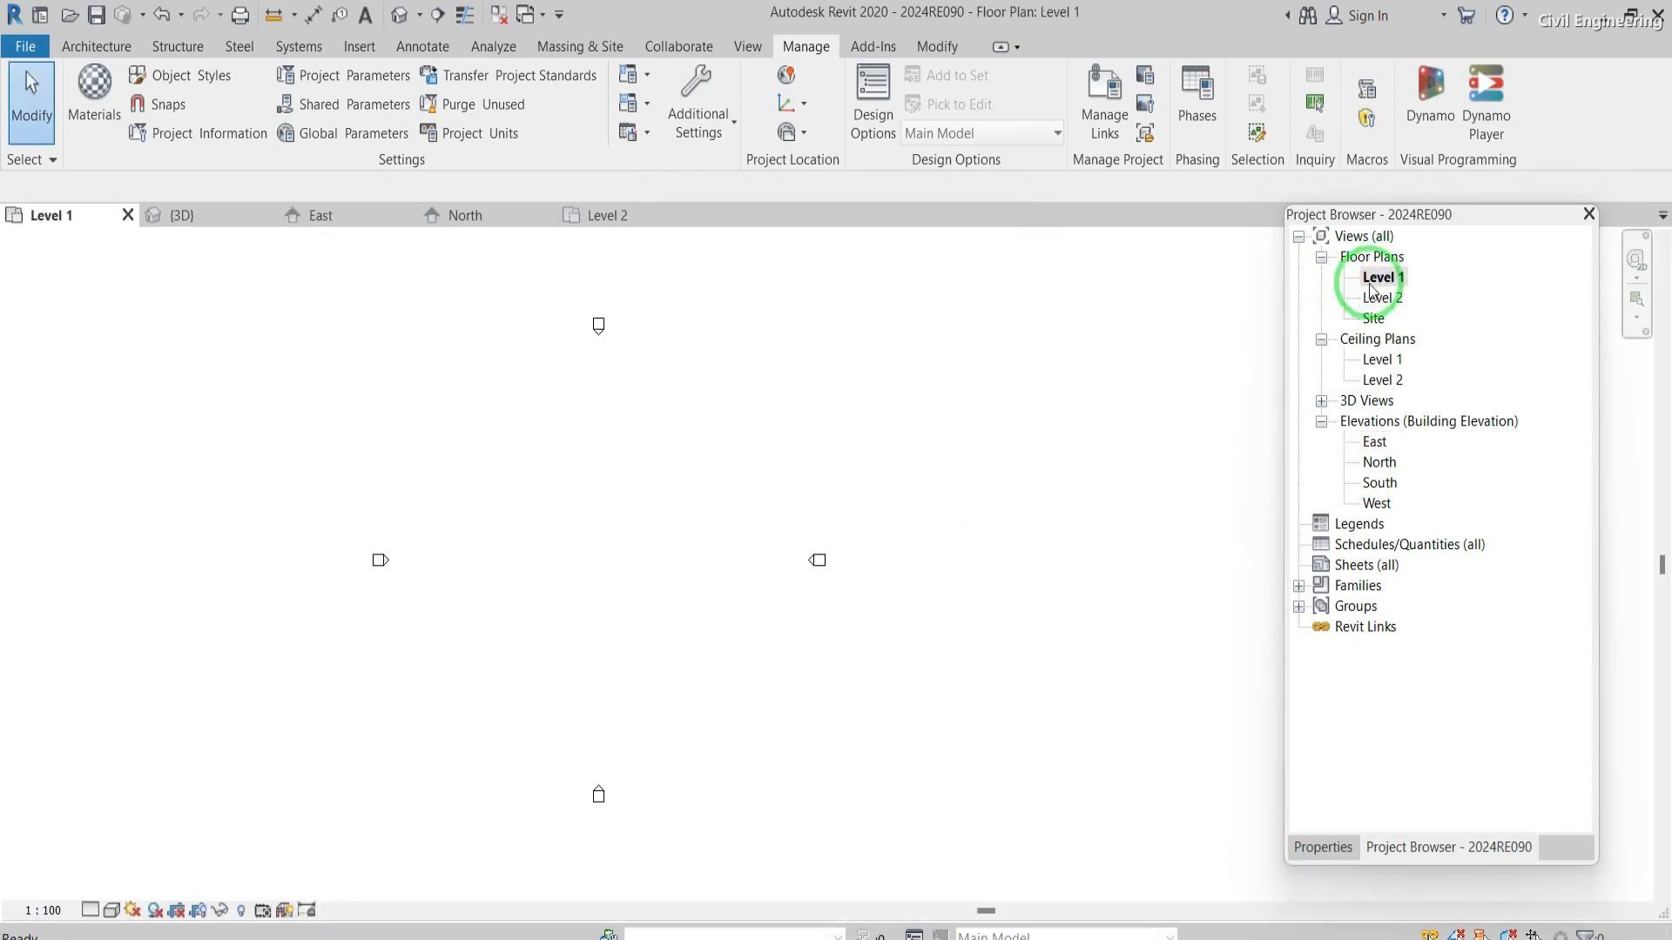
{"action": "double_click", "coordinate": [1383, 280]}
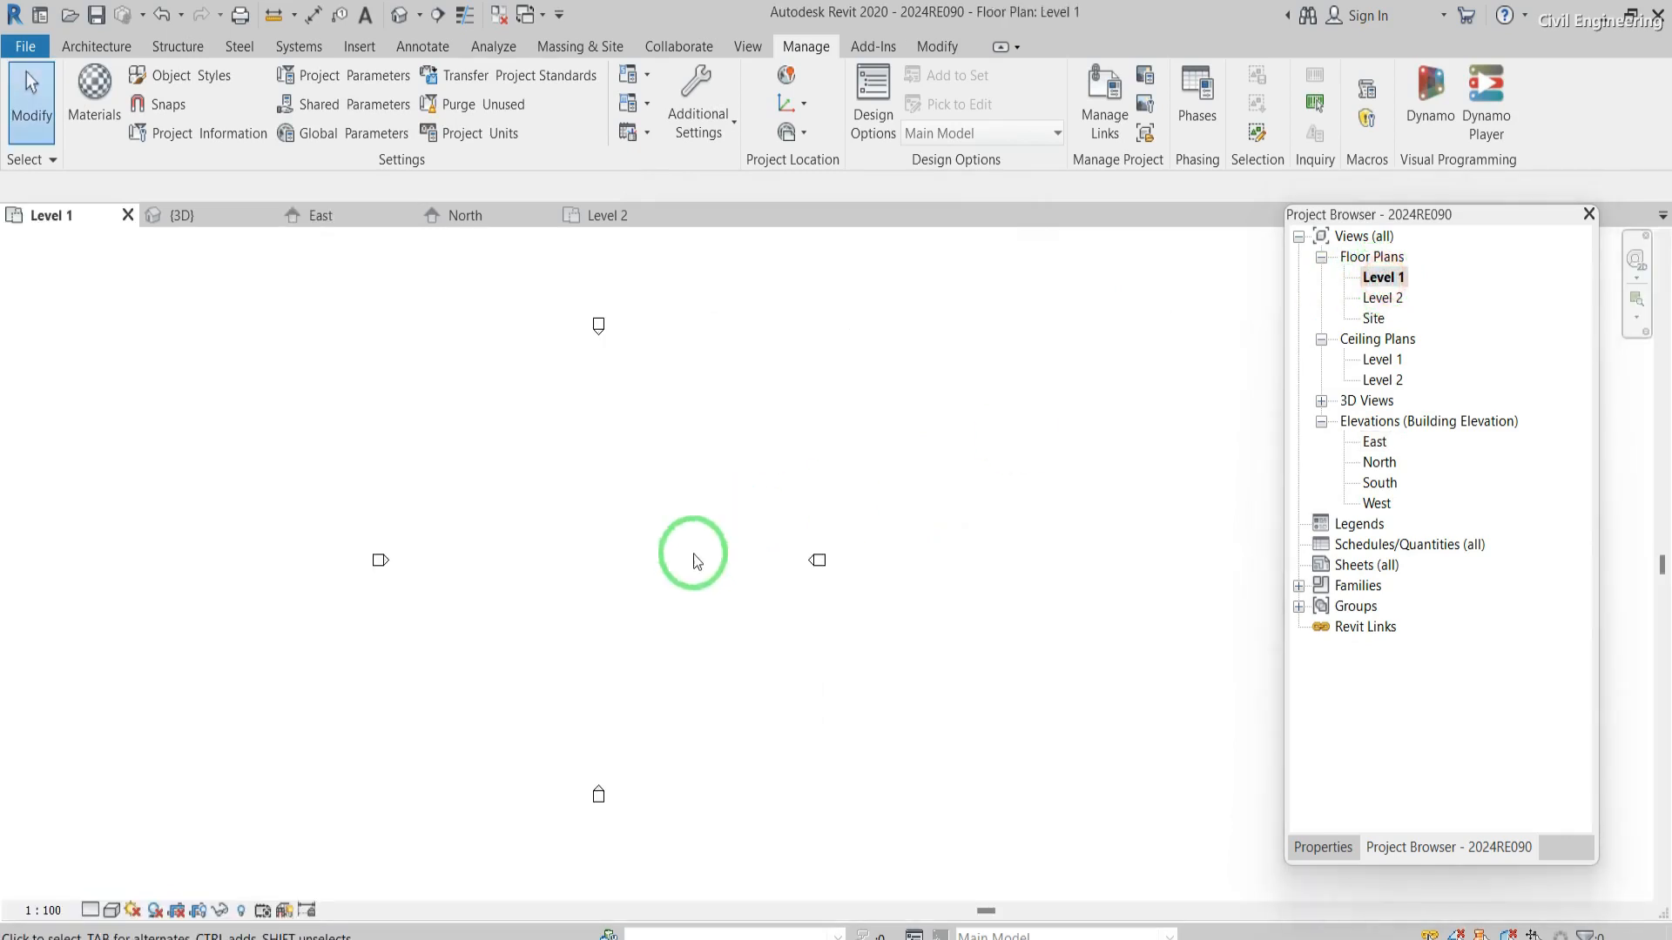
{"action": "left_click", "coordinate": [100, 45]}
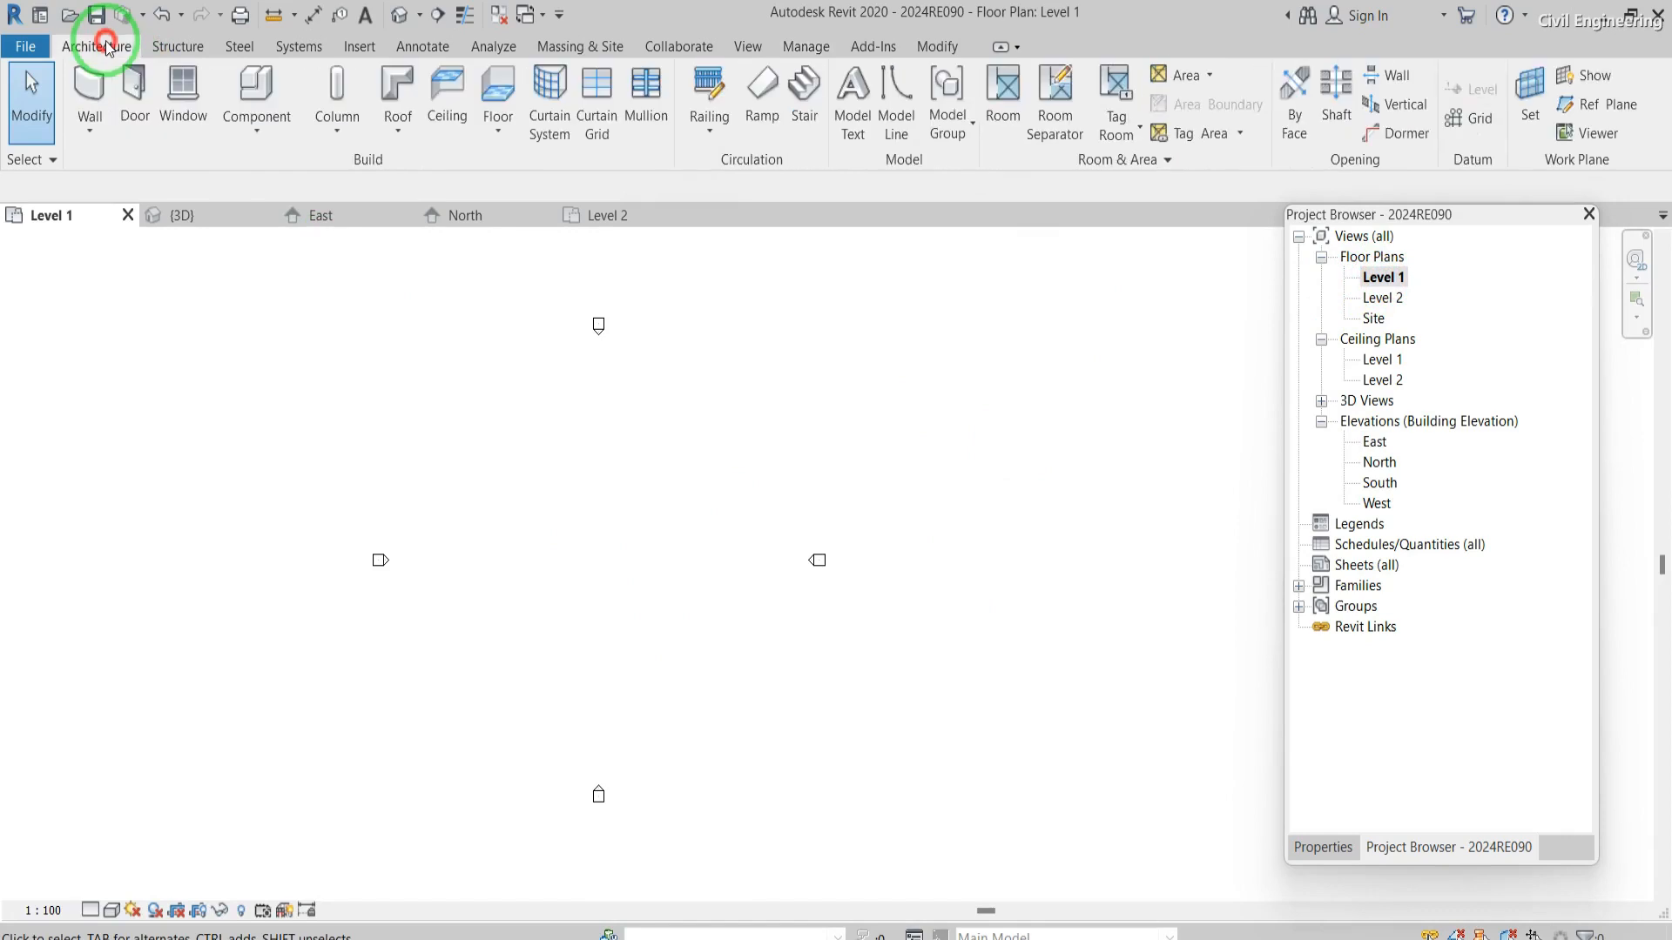
{"action": "left_click", "coordinate": [91, 87]}
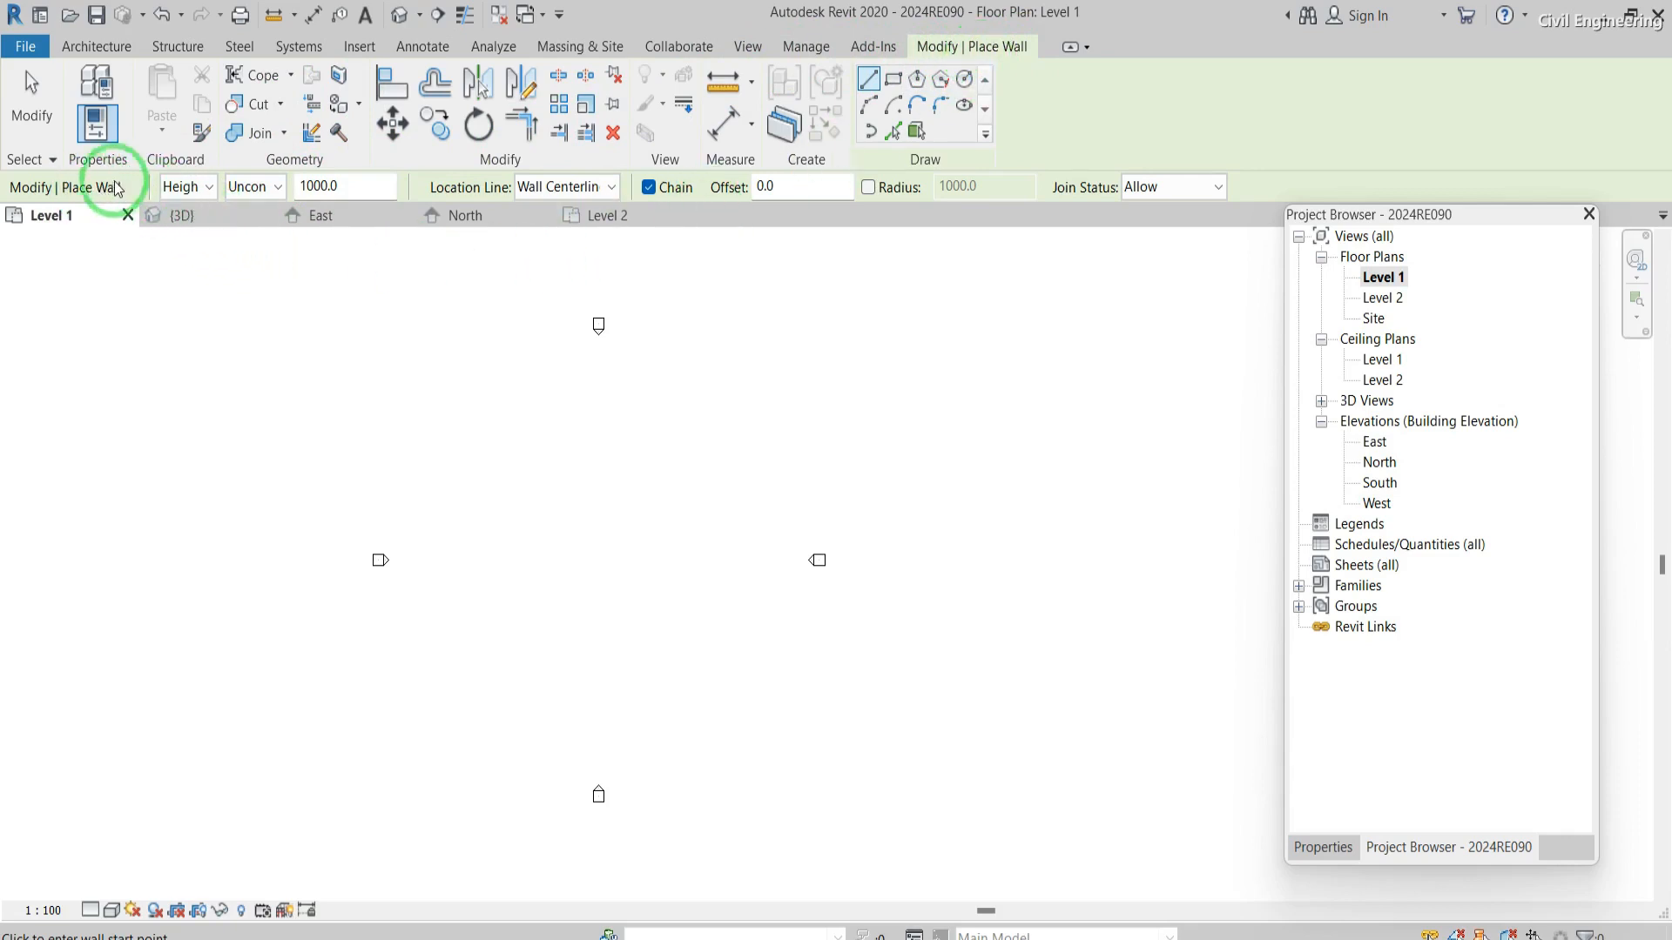
- Switch the wall placement setting from Height to Depth and back to Height
{"action": "left_click", "coordinate": [210, 188]}
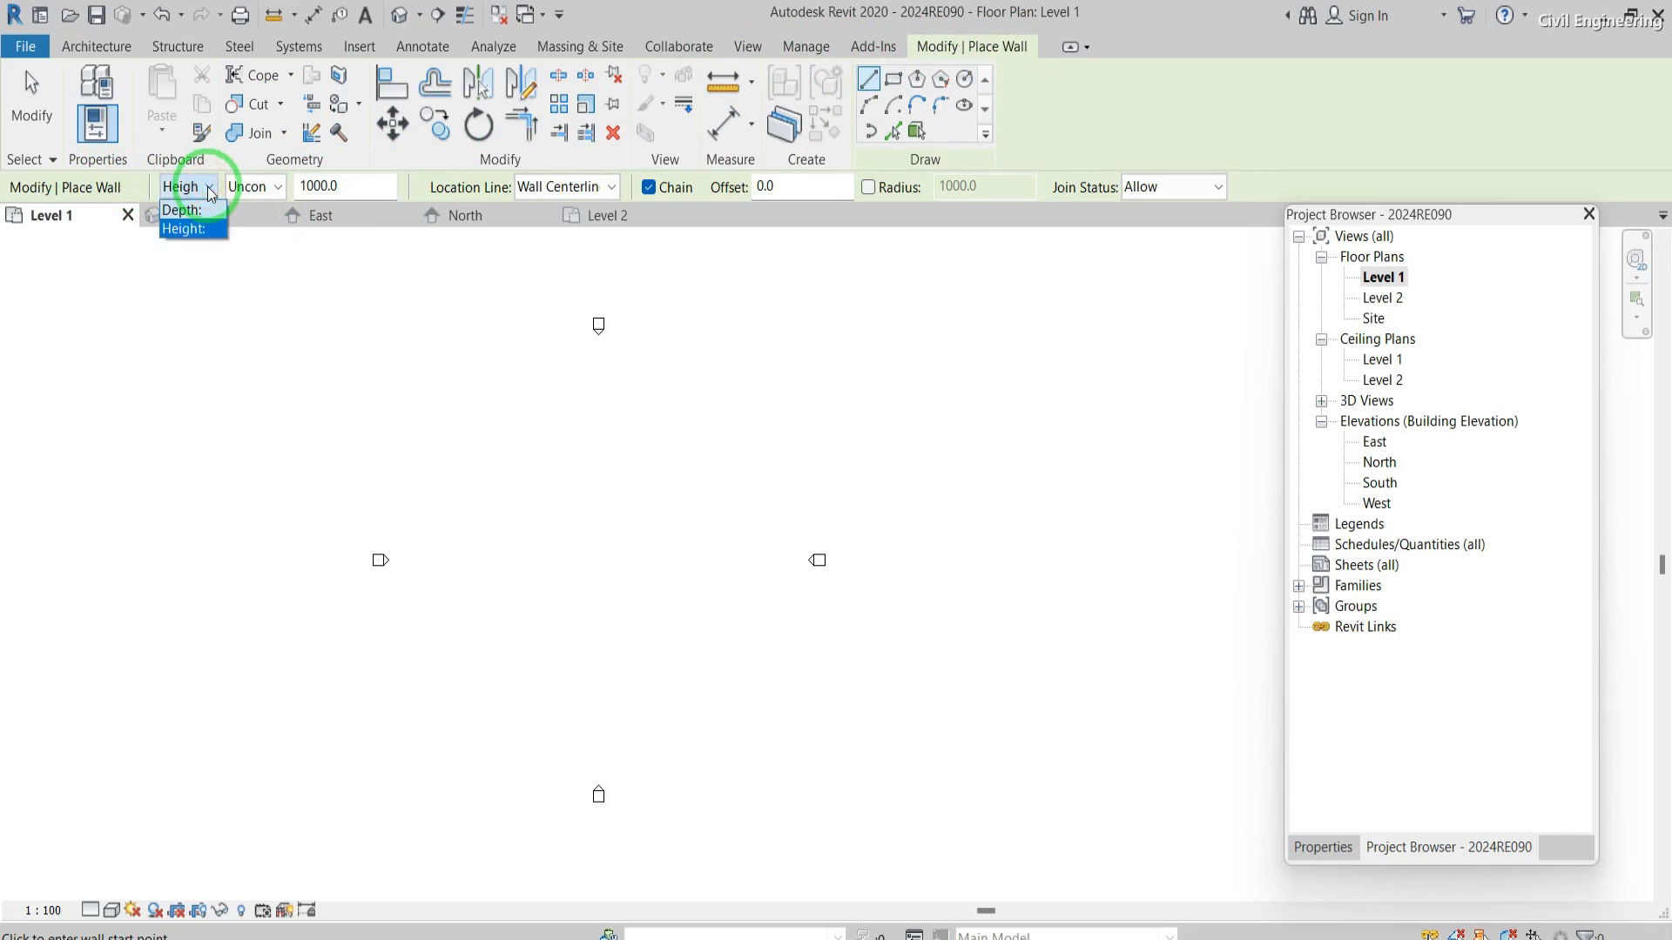
{"action": "left_click", "coordinate": [207, 212]}
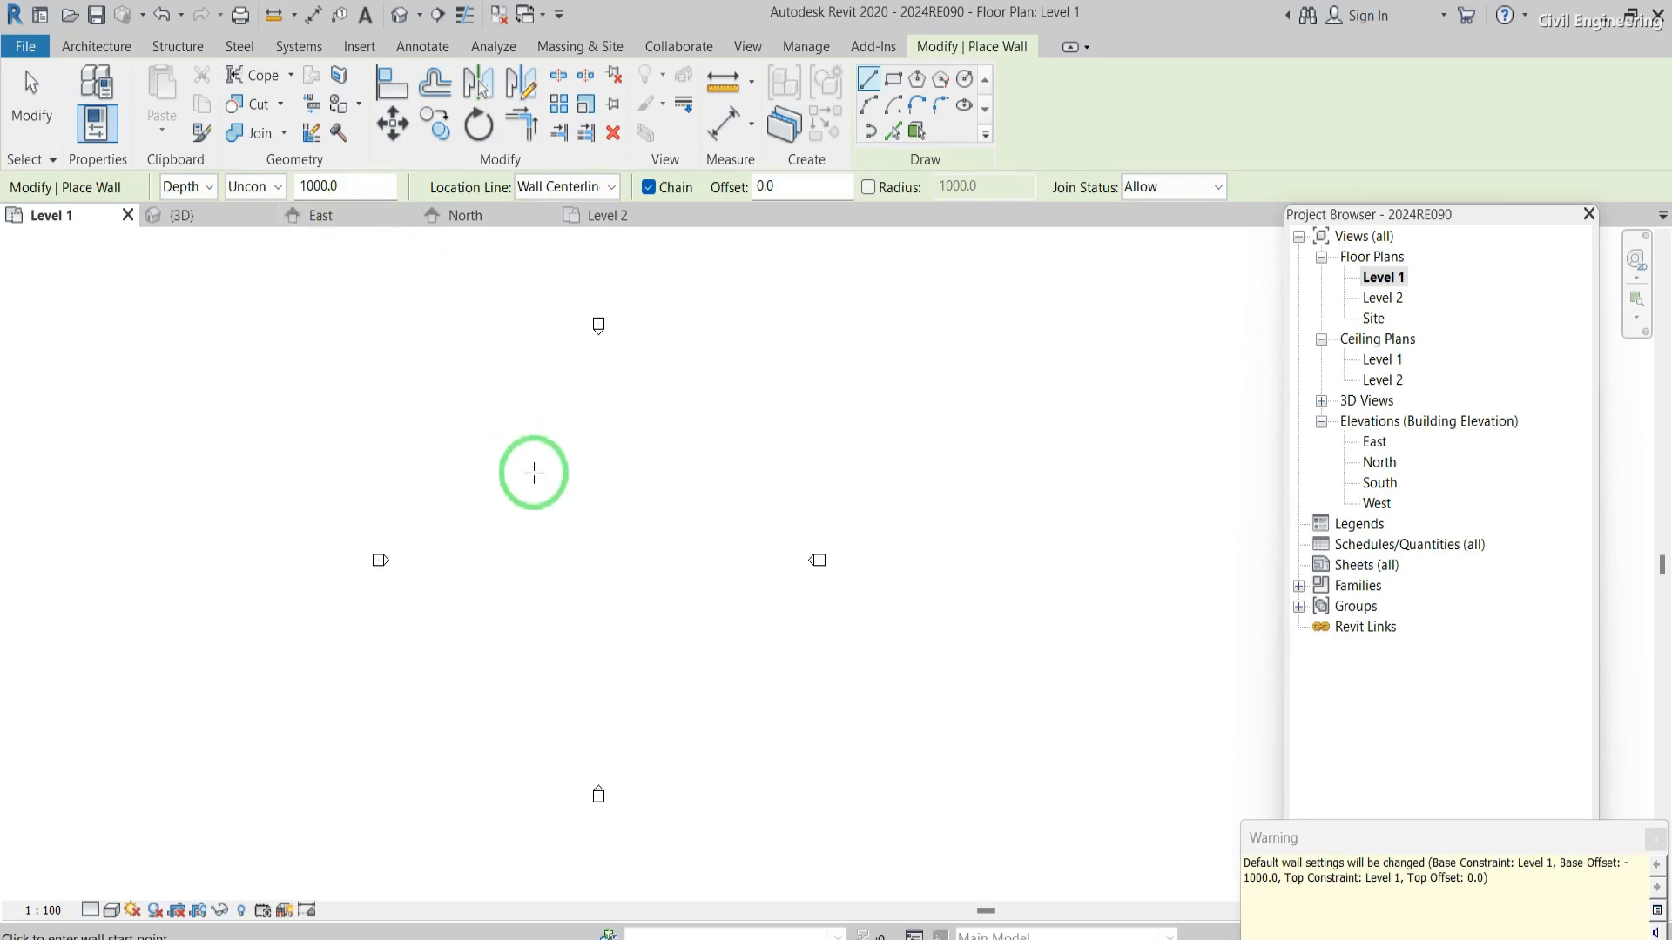
{"action": "left_click", "coordinate": [199, 191]}
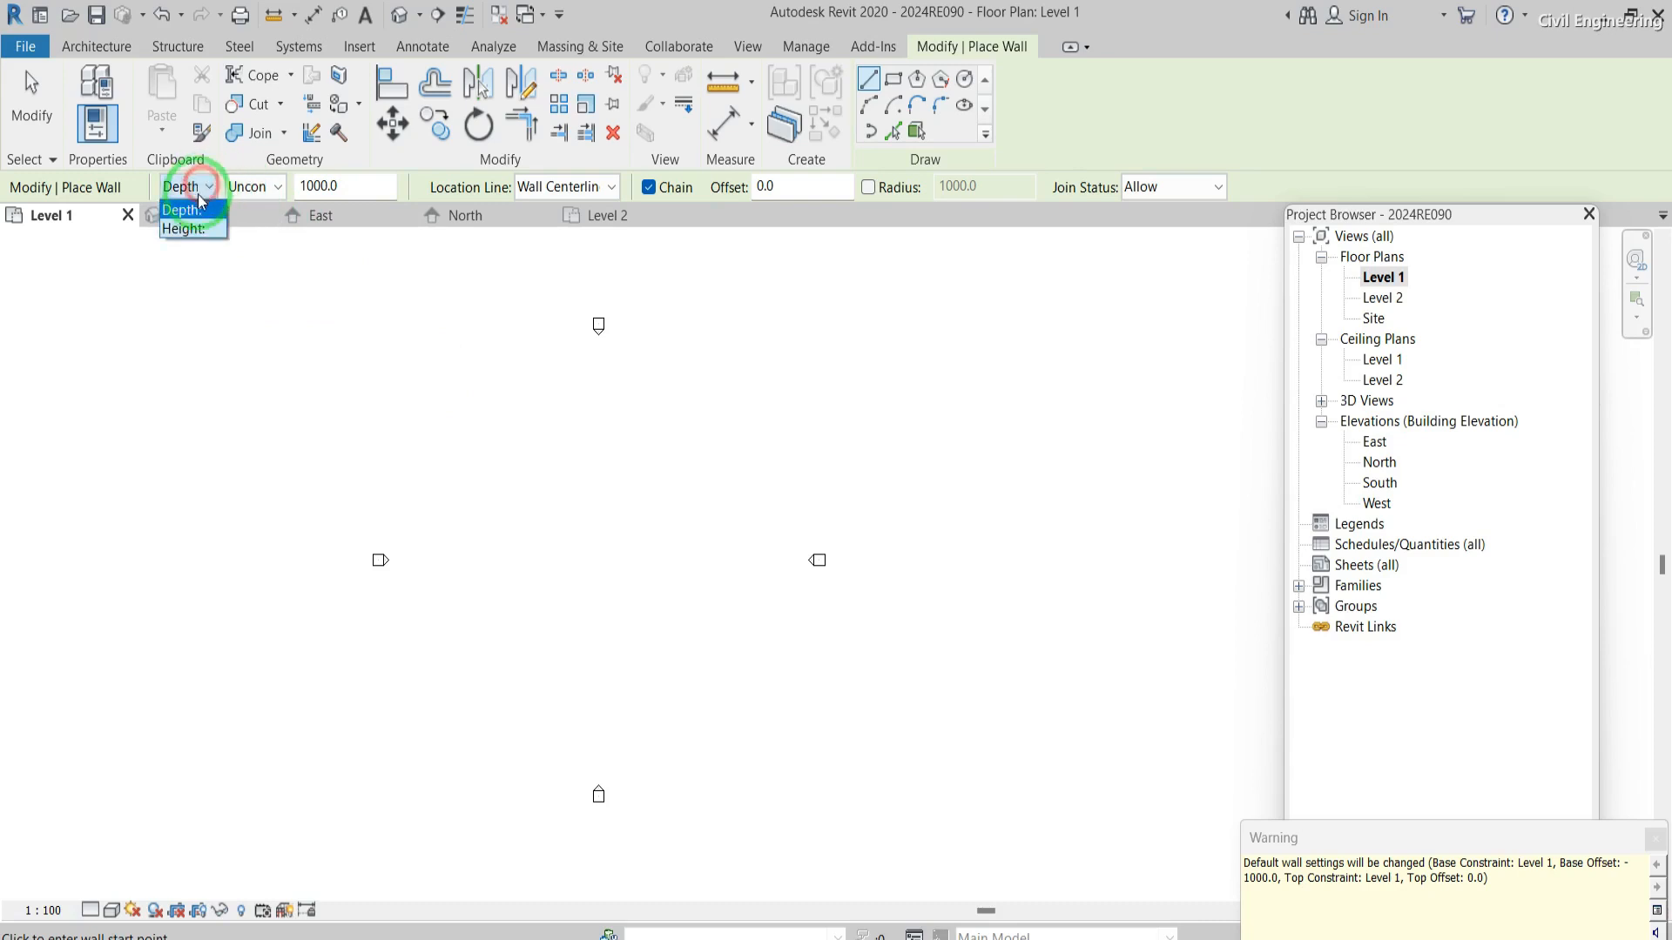
{"action": "left_click", "coordinate": [196, 228]}
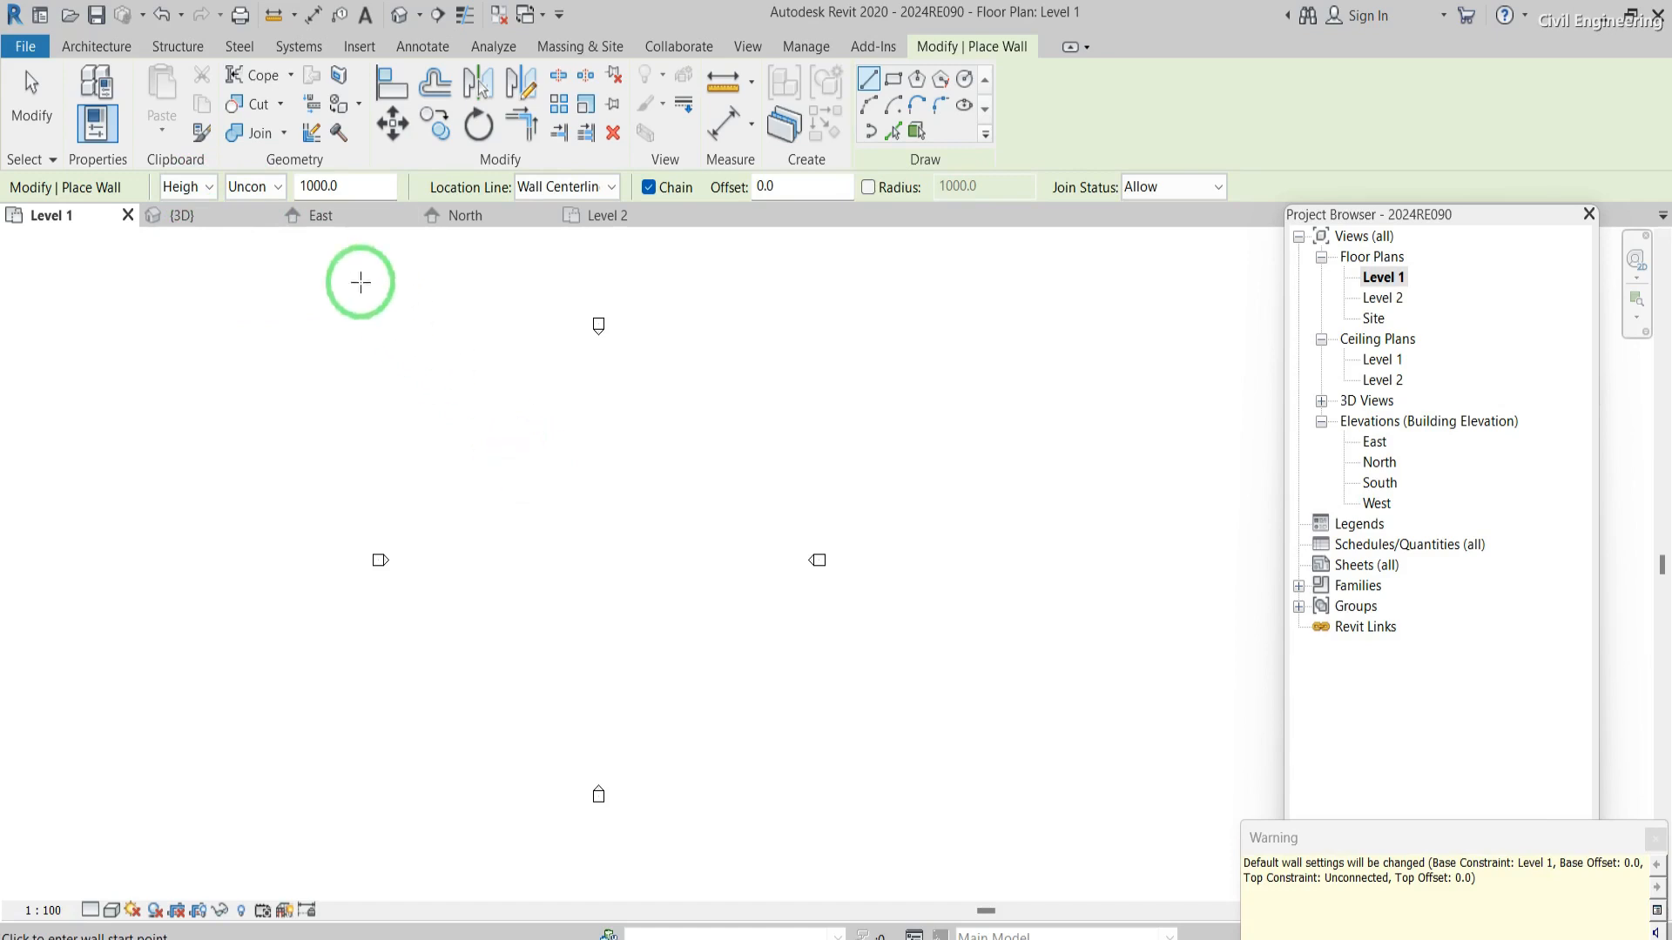
- Review the level options for the wall's height constraint and dismiss the default wall settings warning
{"action": "left_click", "coordinate": [277, 188]}
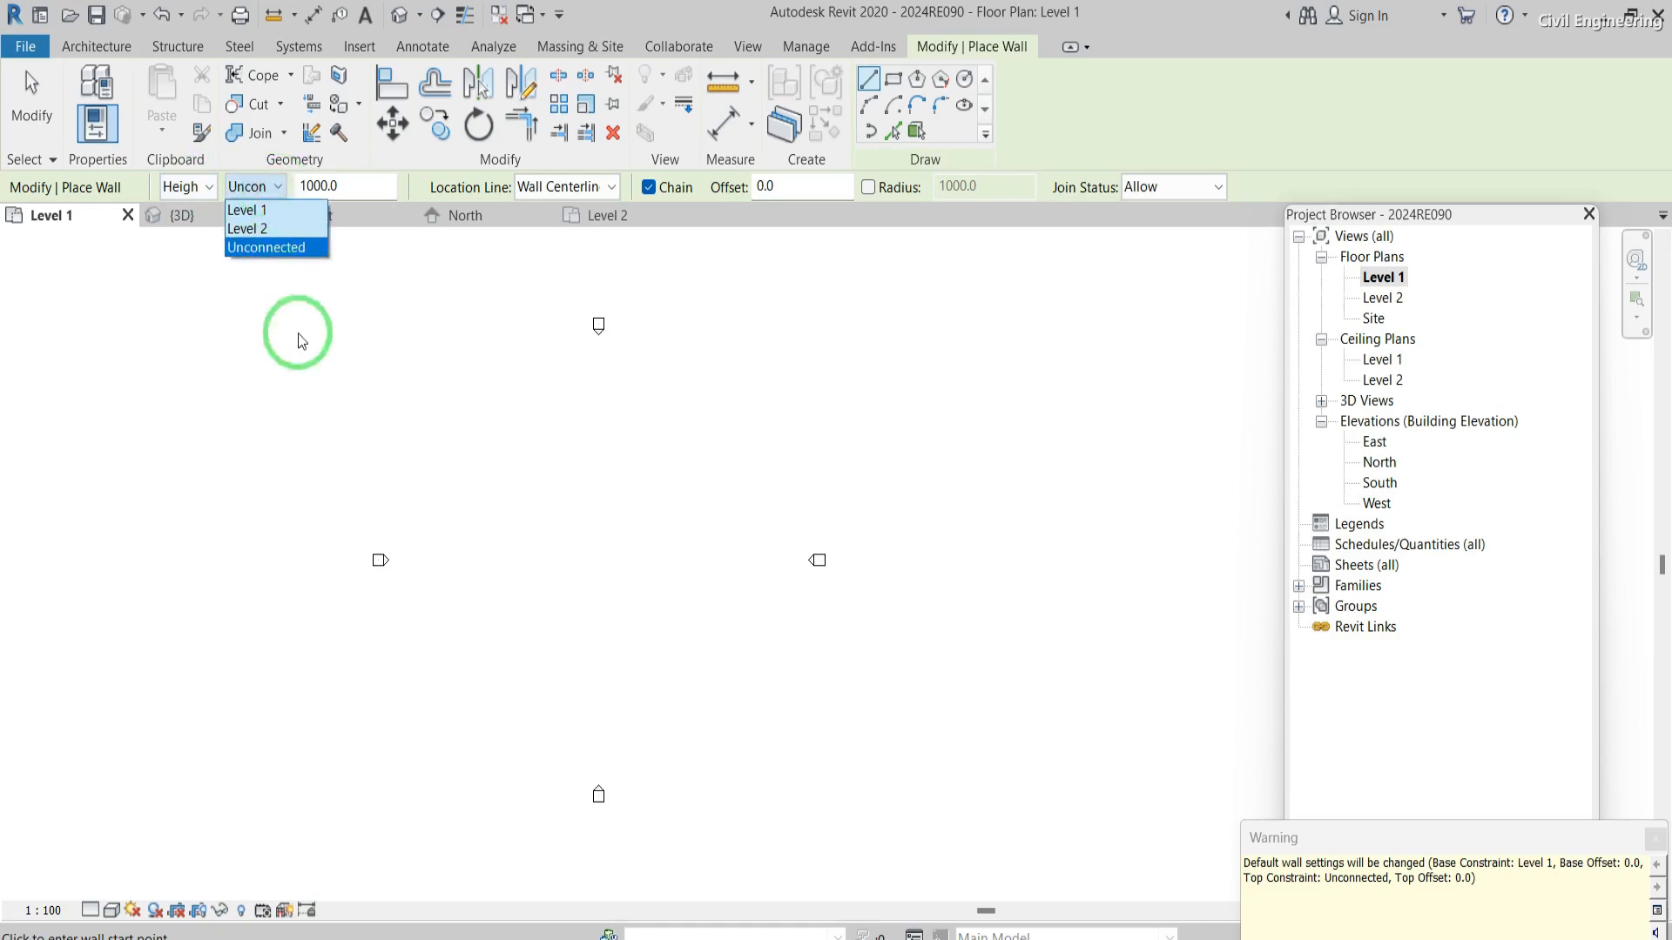
{"action": "key", "text": "Escape"}
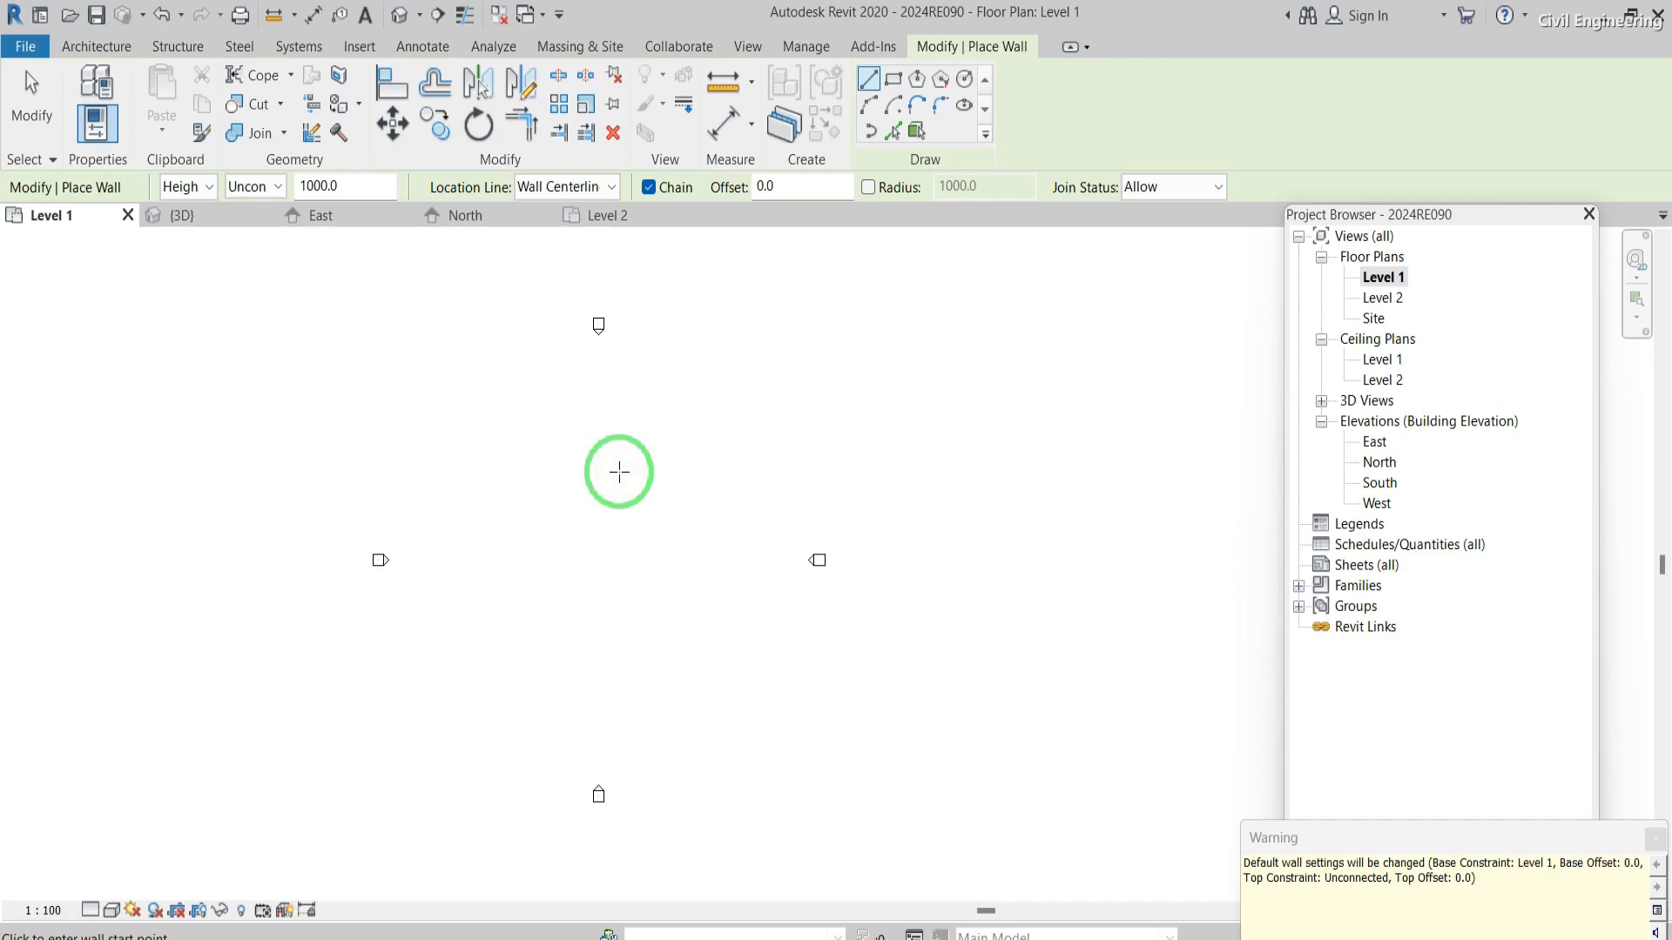
{"action": "left_click", "coordinate": [272, 188]}
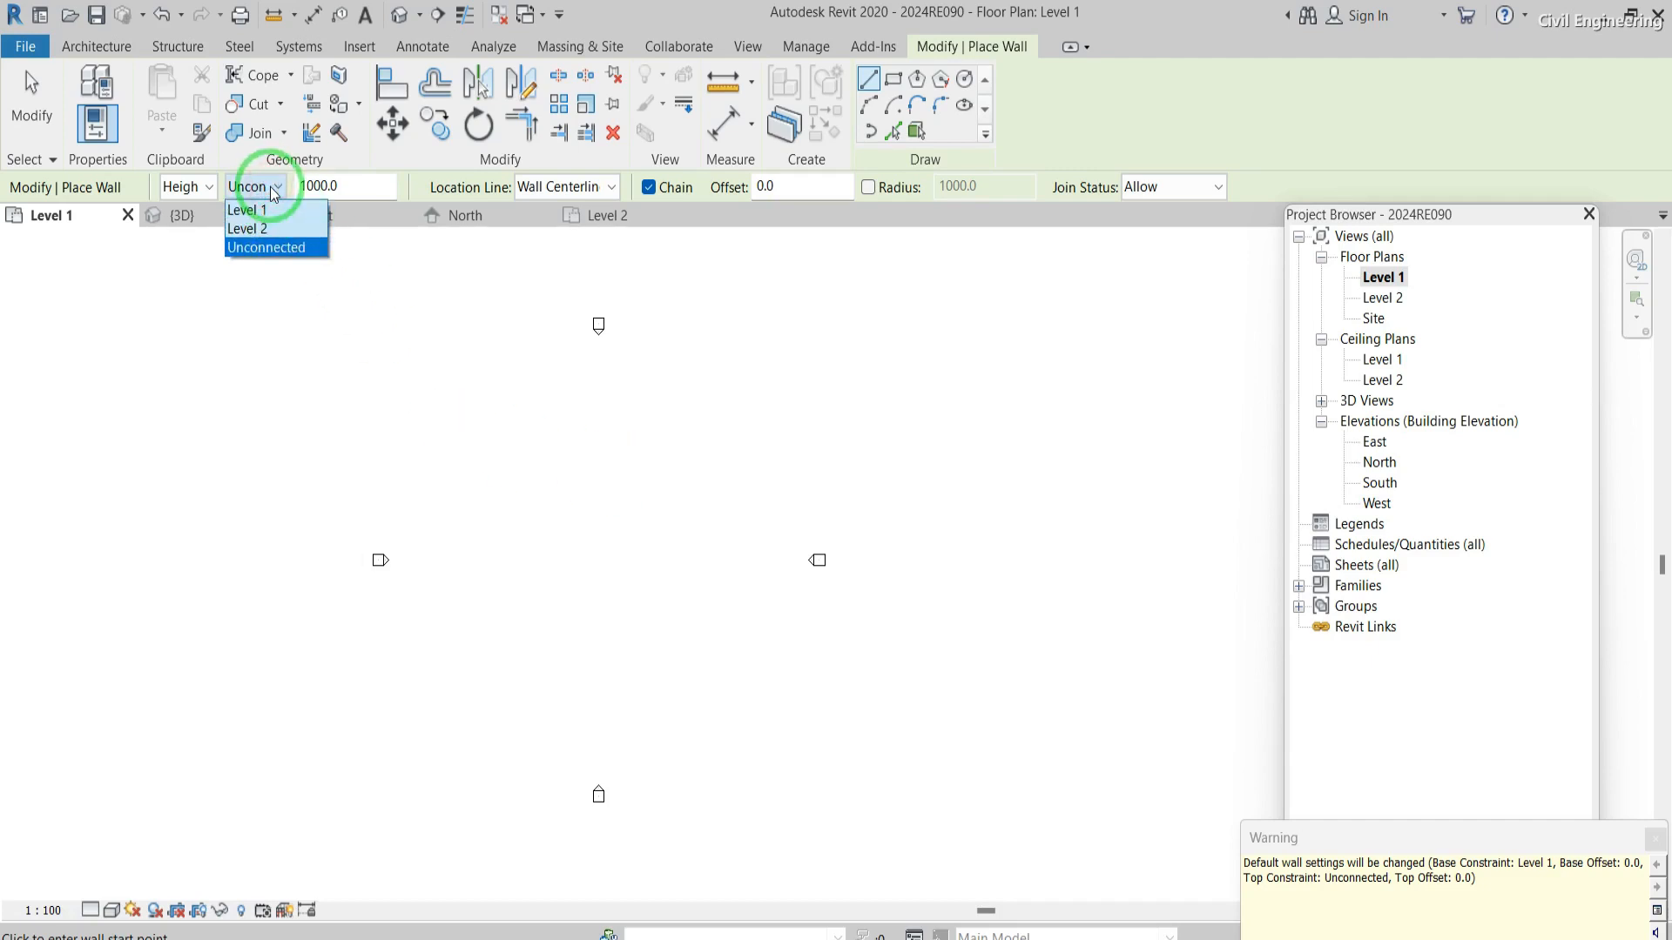
{"action": "left_click", "coordinate": [1655, 842]}
{"action": "left_click", "coordinate": [1656, 841]}
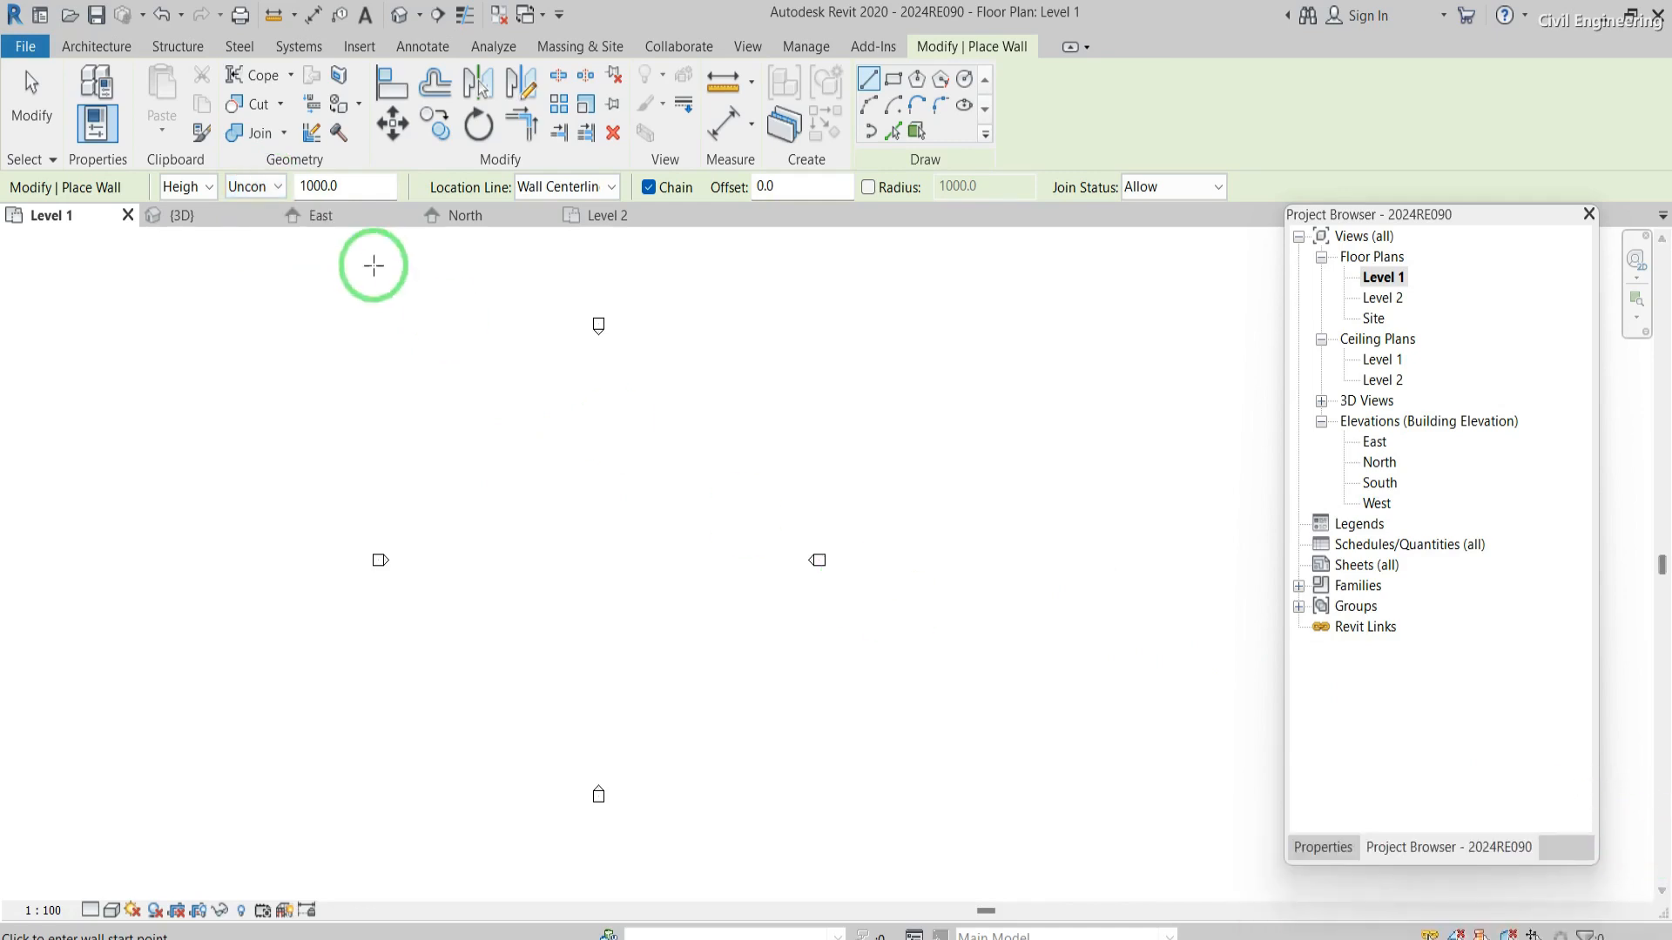
- Draw a horizontal wall about 17000 mm long on Level 1 with an unconnected height of 1000 mm
{"action": "left_click", "coordinate": [280, 189]}
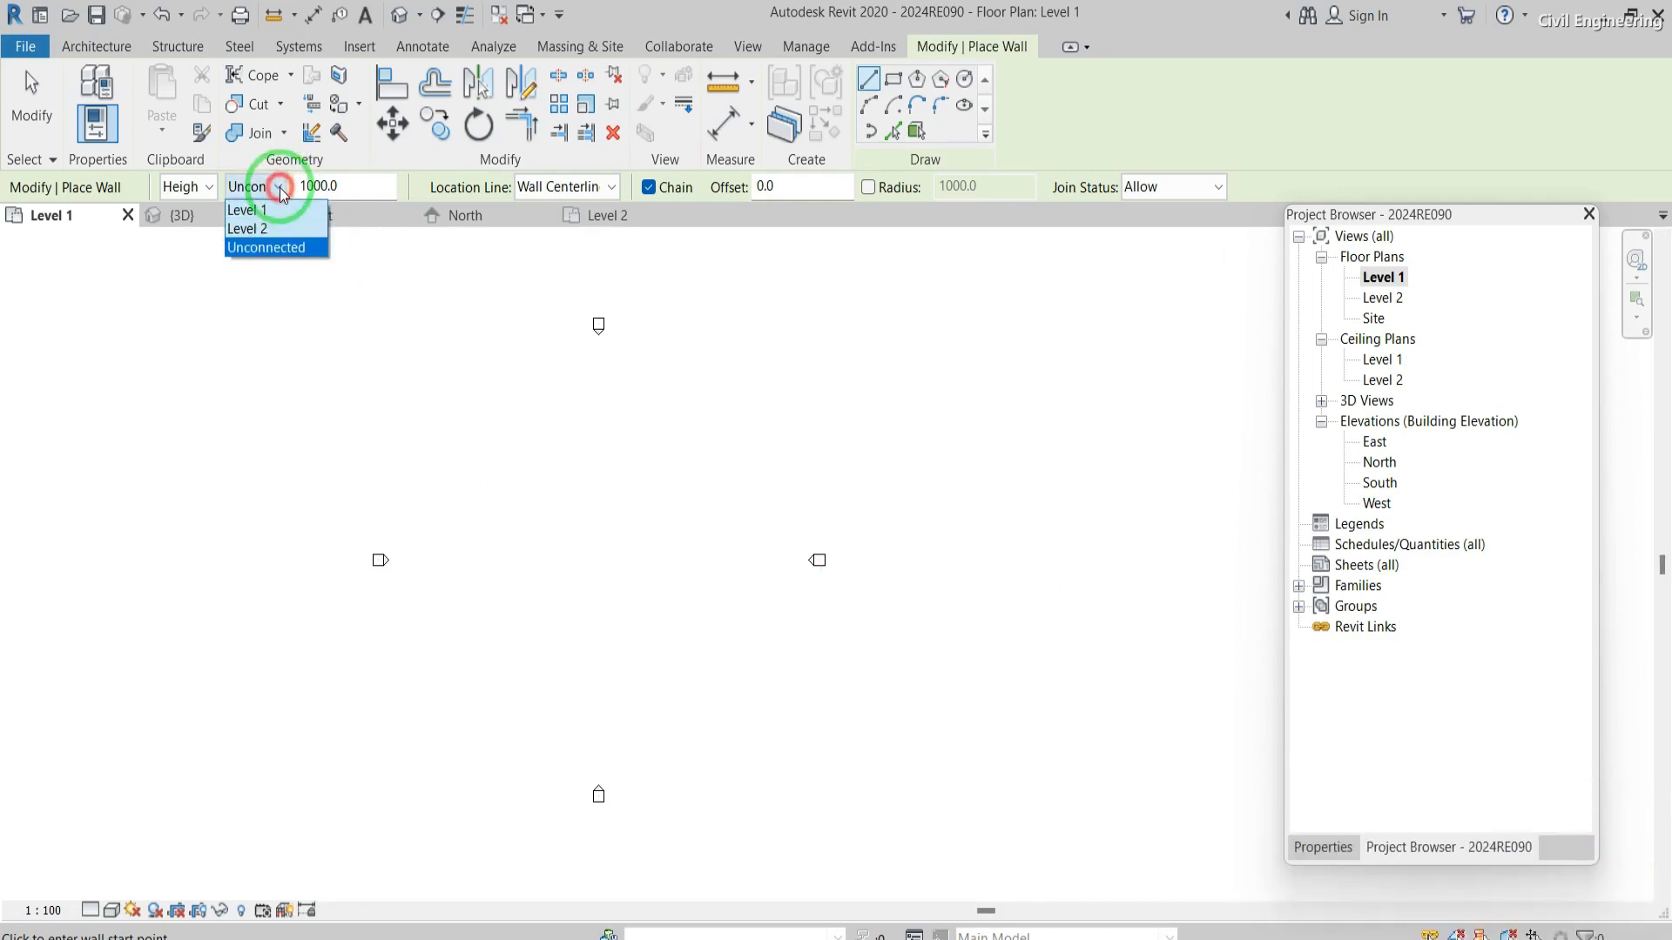
{"action": "left_click", "coordinate": [277, 247]}
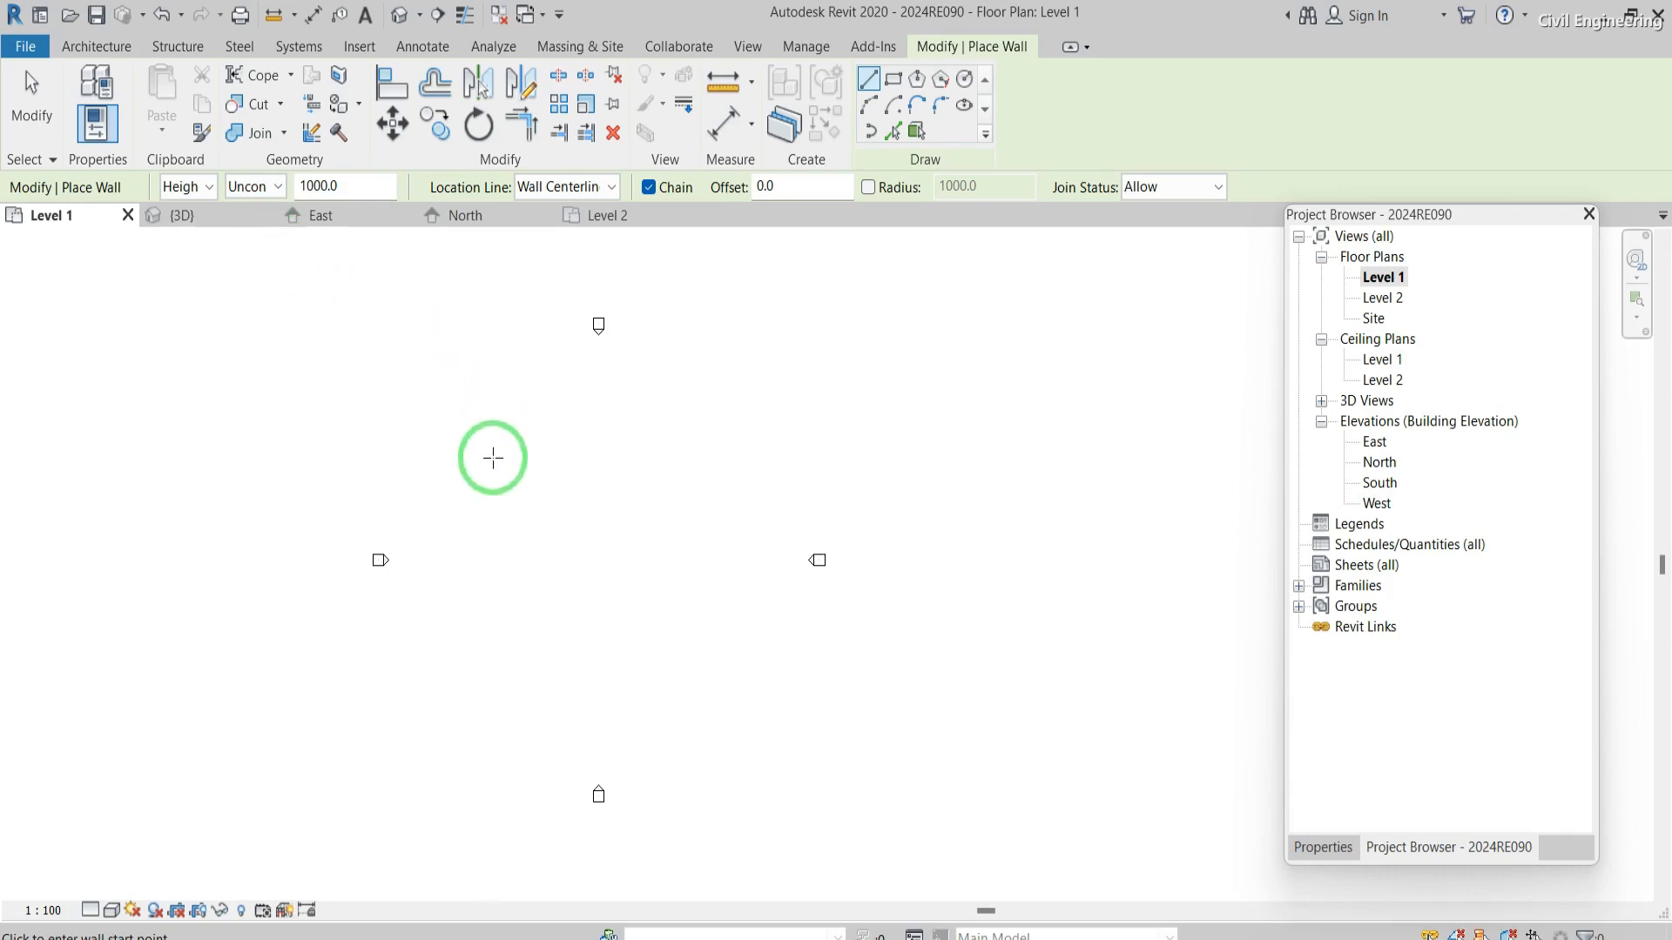
{"action": "left_click", "coordinate": [490, 431]}
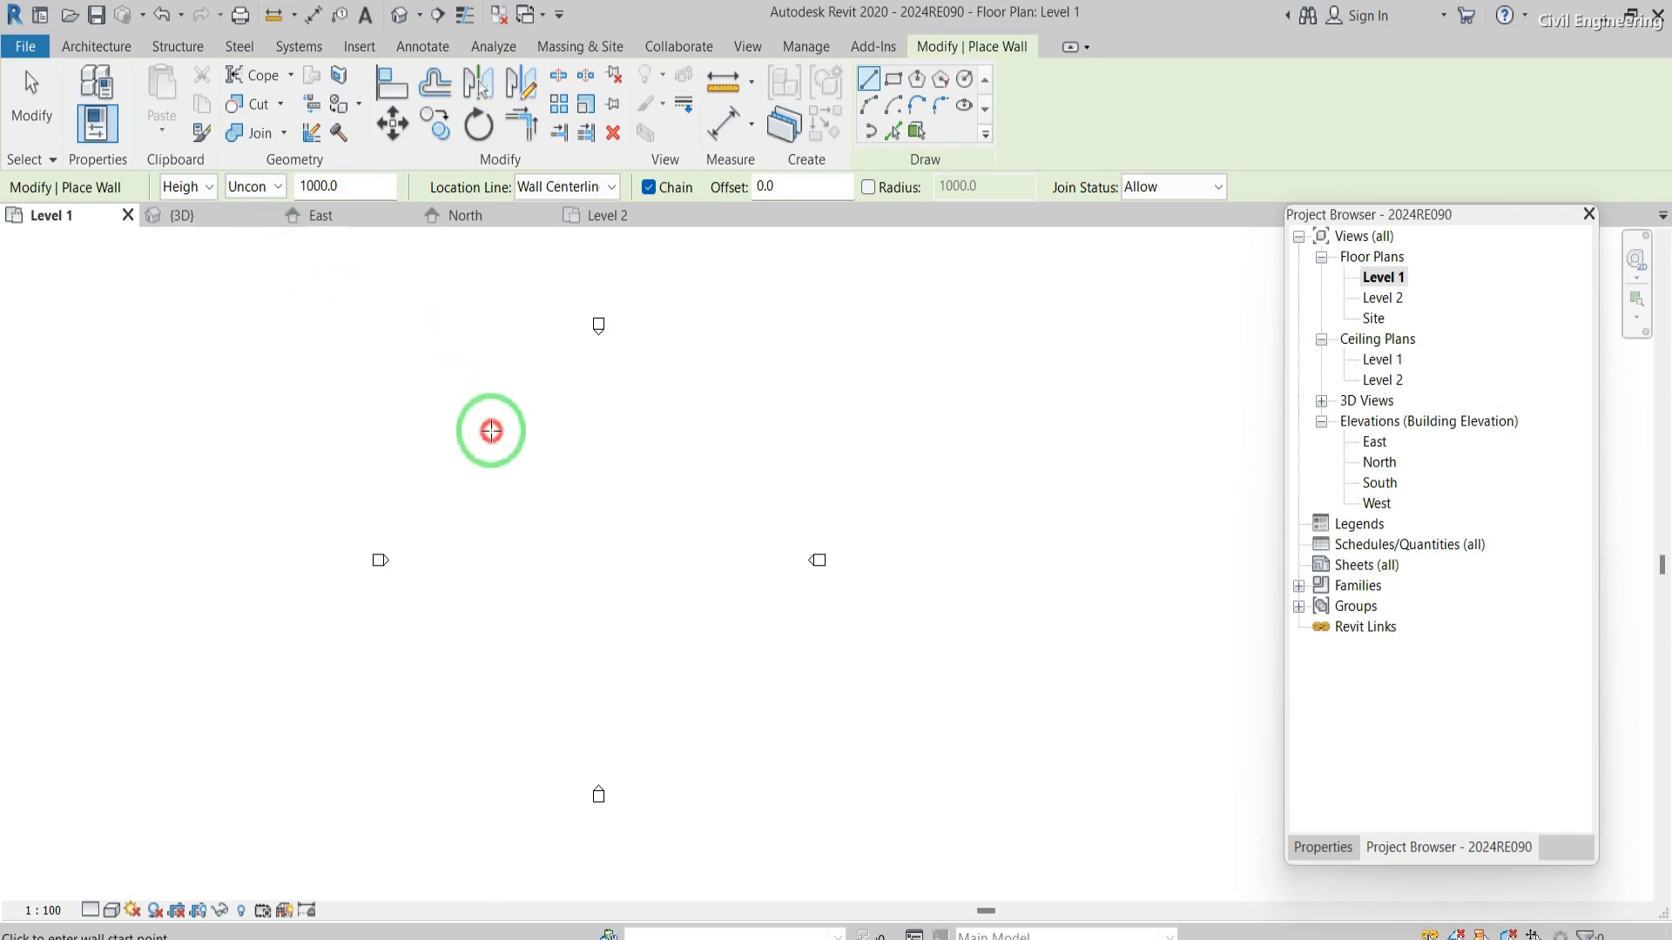
{"action": "left_click", "coordinate": [640, 428]}
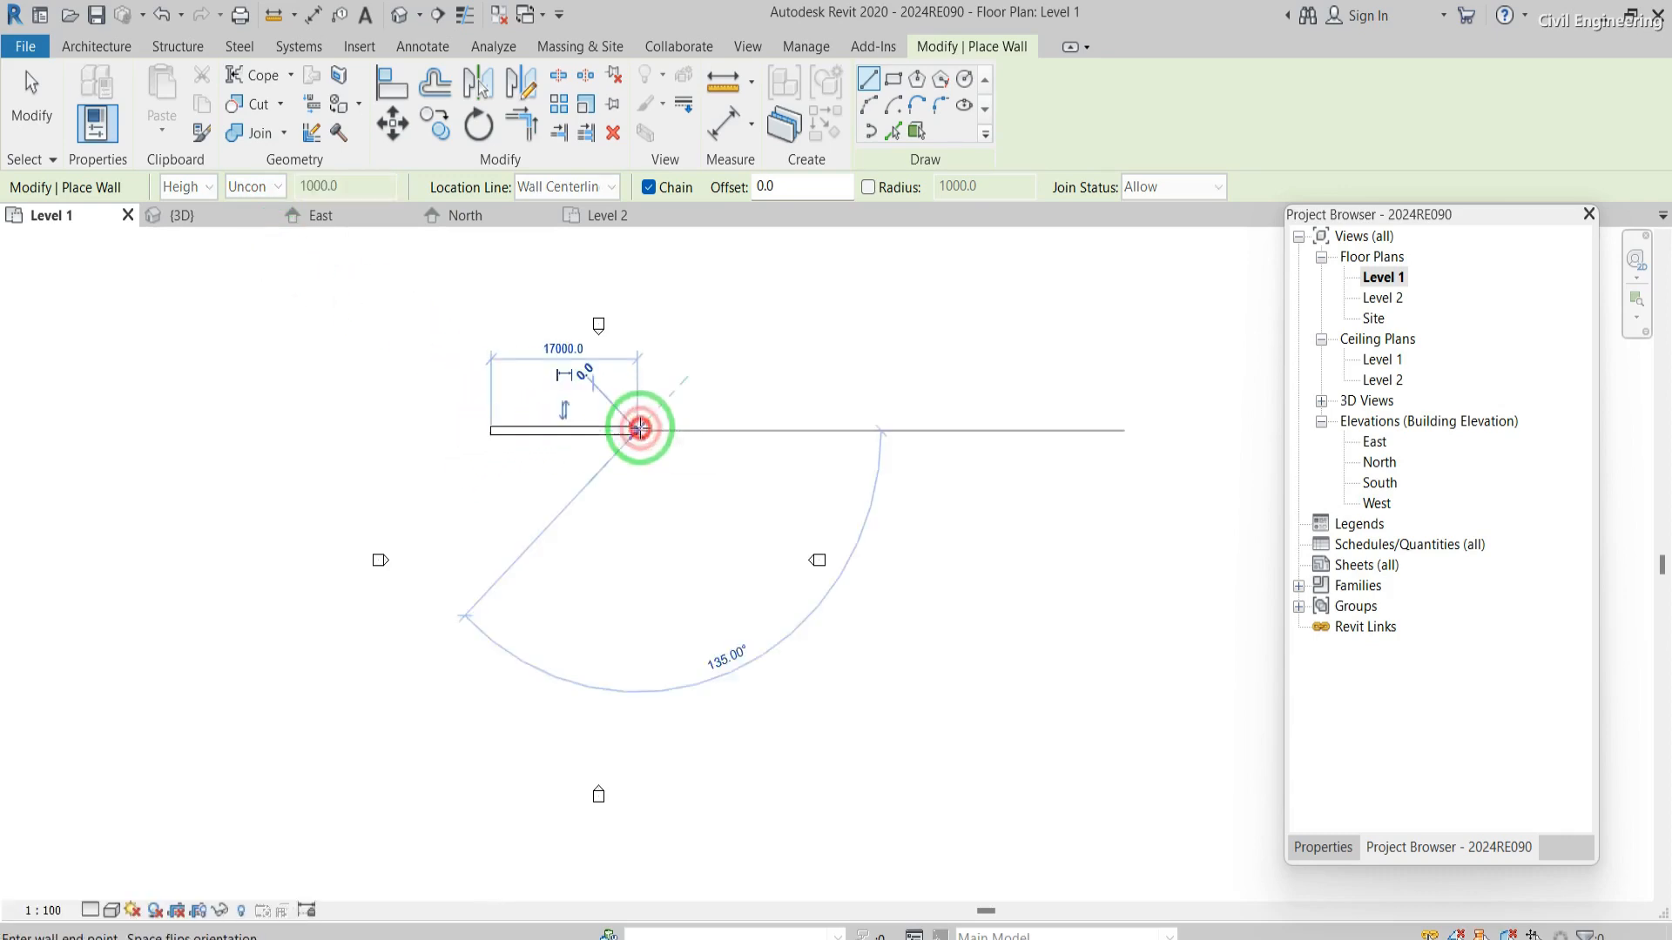
- Open the 3D view, end wall placement and select the wall to inspect its height
{"action": "left_click", "coordinate": [399, 15]}
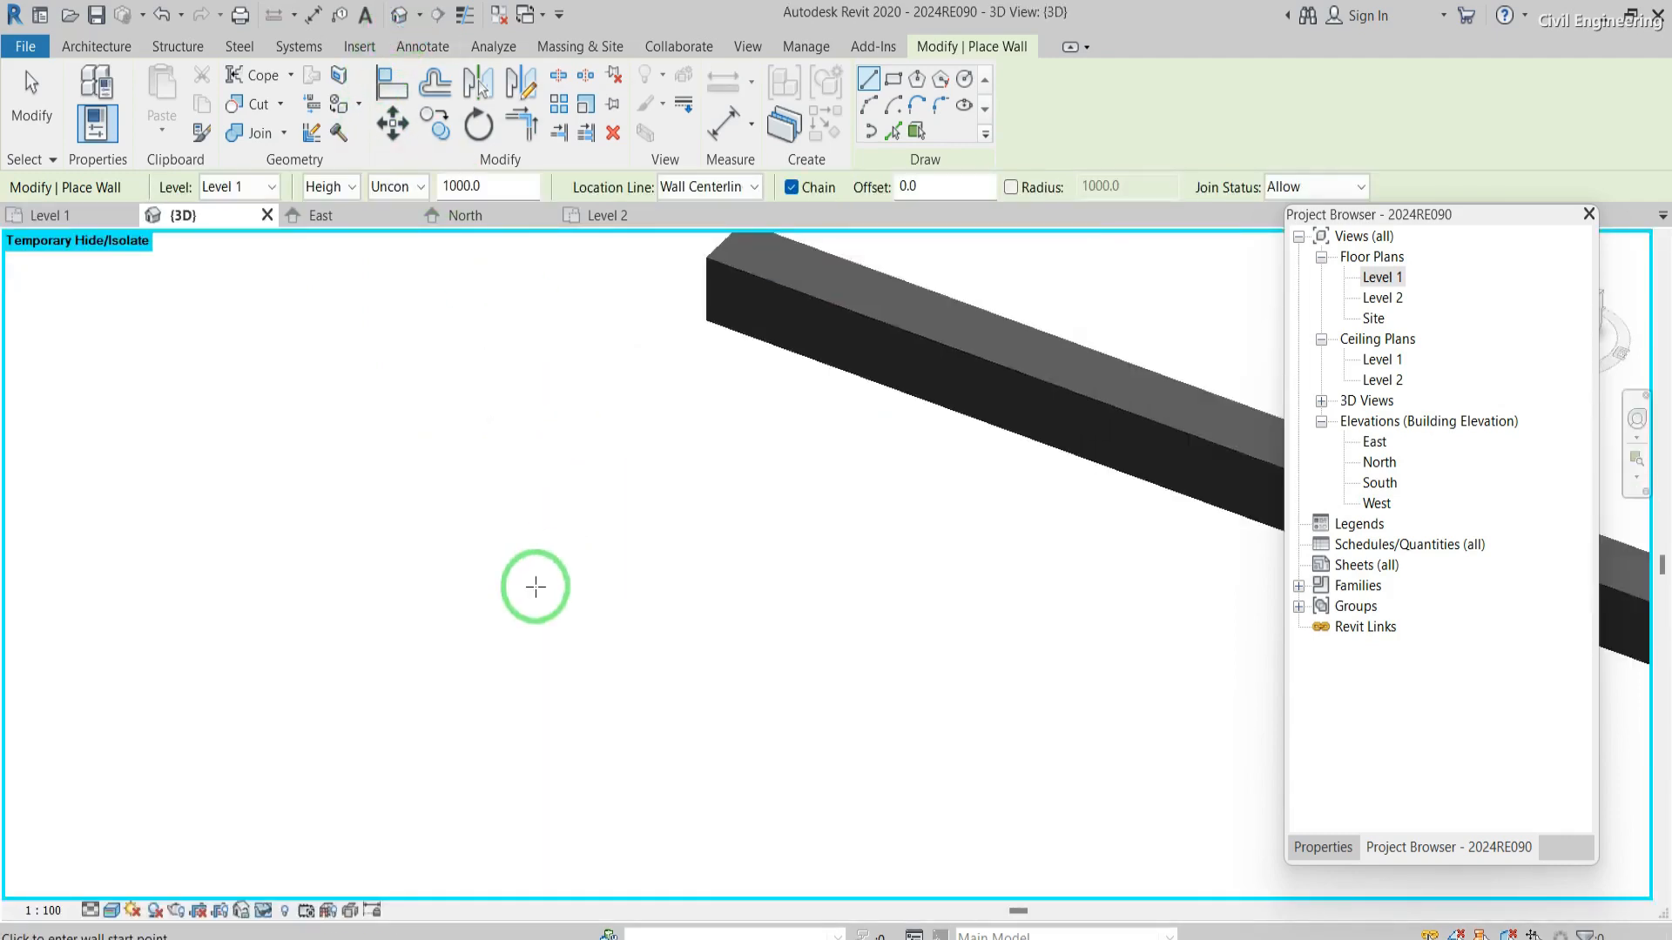
{"action": "scroll", "coordinate": [1163, 620], "scroll_direction": "up", "scroll_amount": 4}
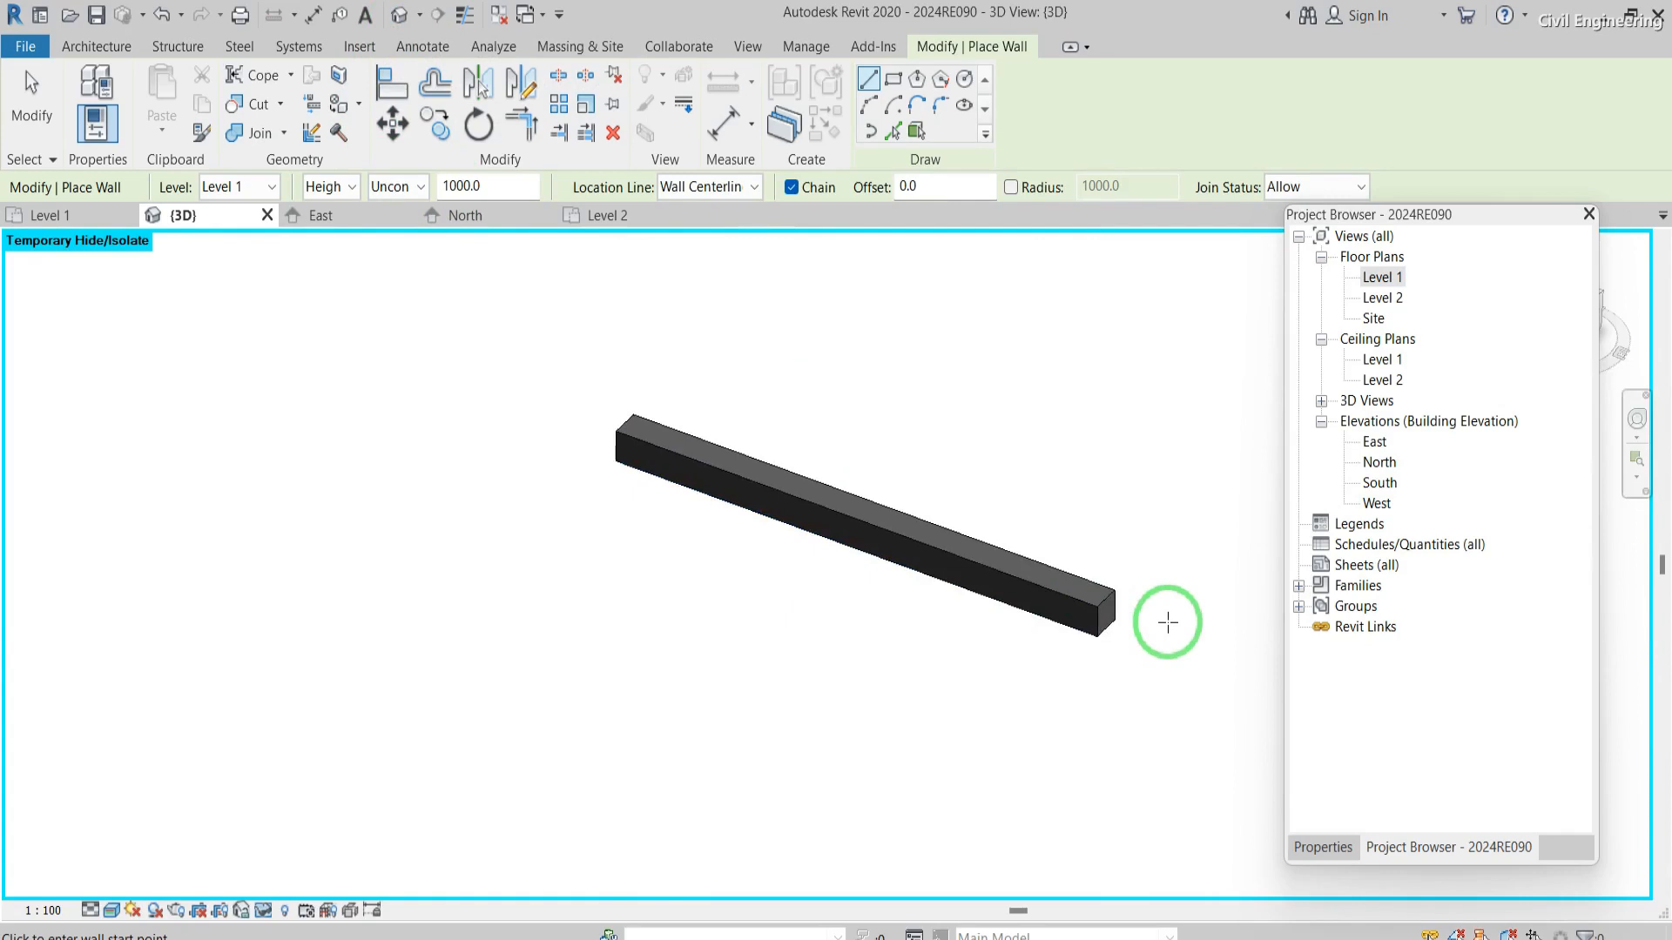
{"action": "key", "text": "Escape"}
{"action": "key", "text": "Escape"}
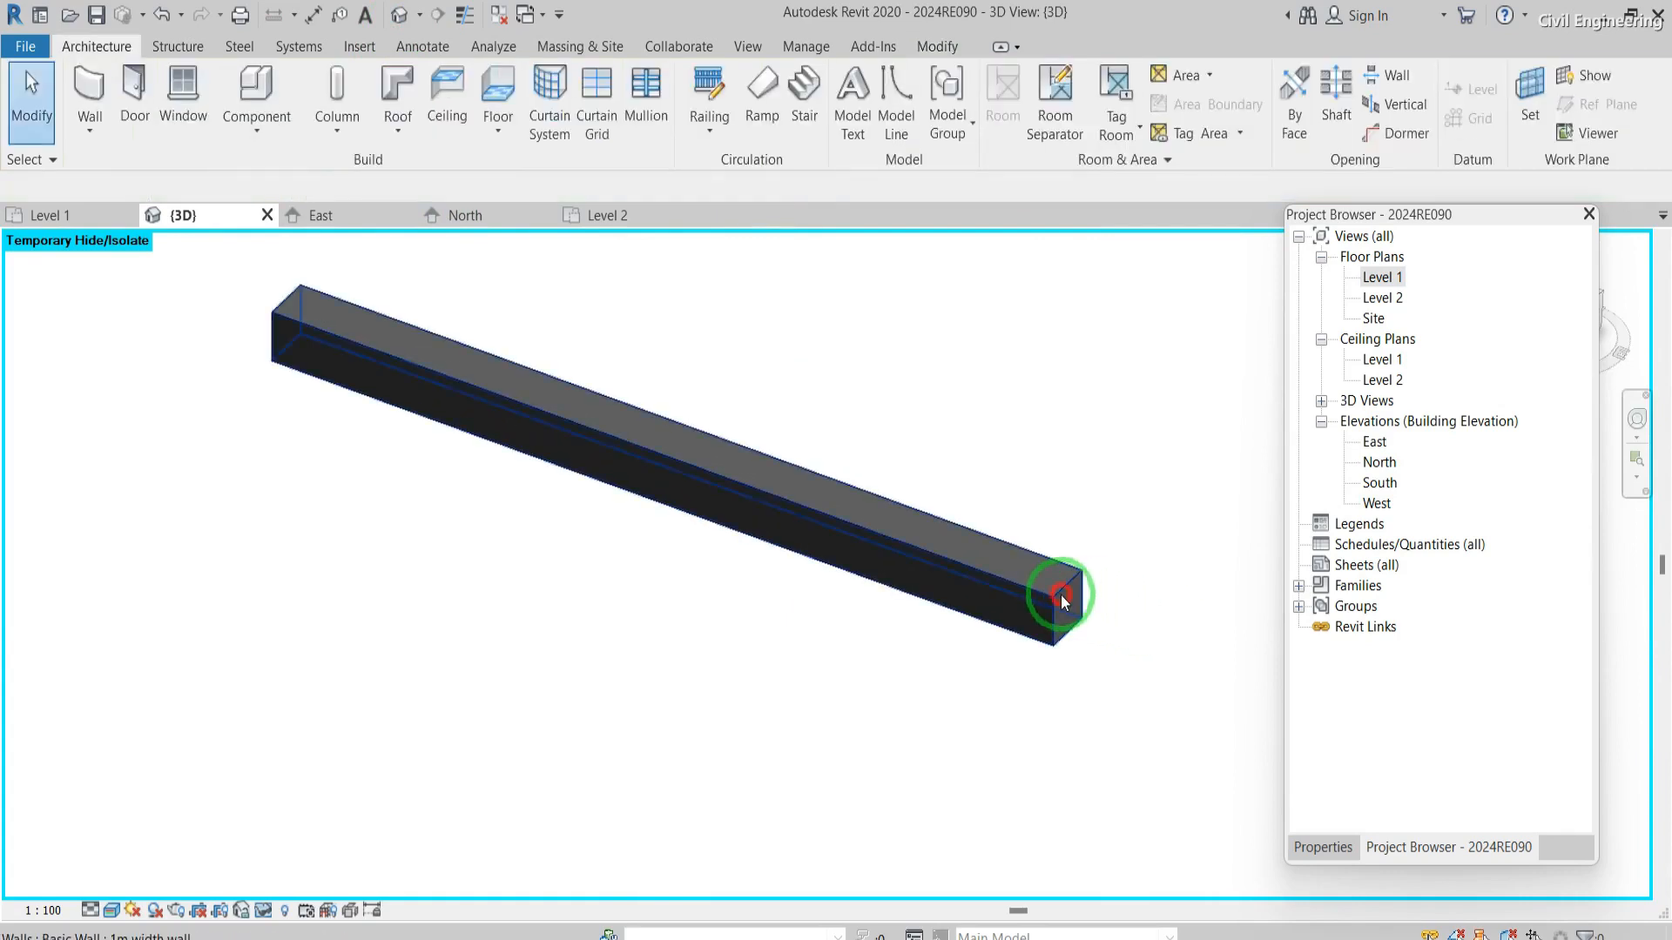
{"action": "left_click", "coordinate": [1064, 596]}
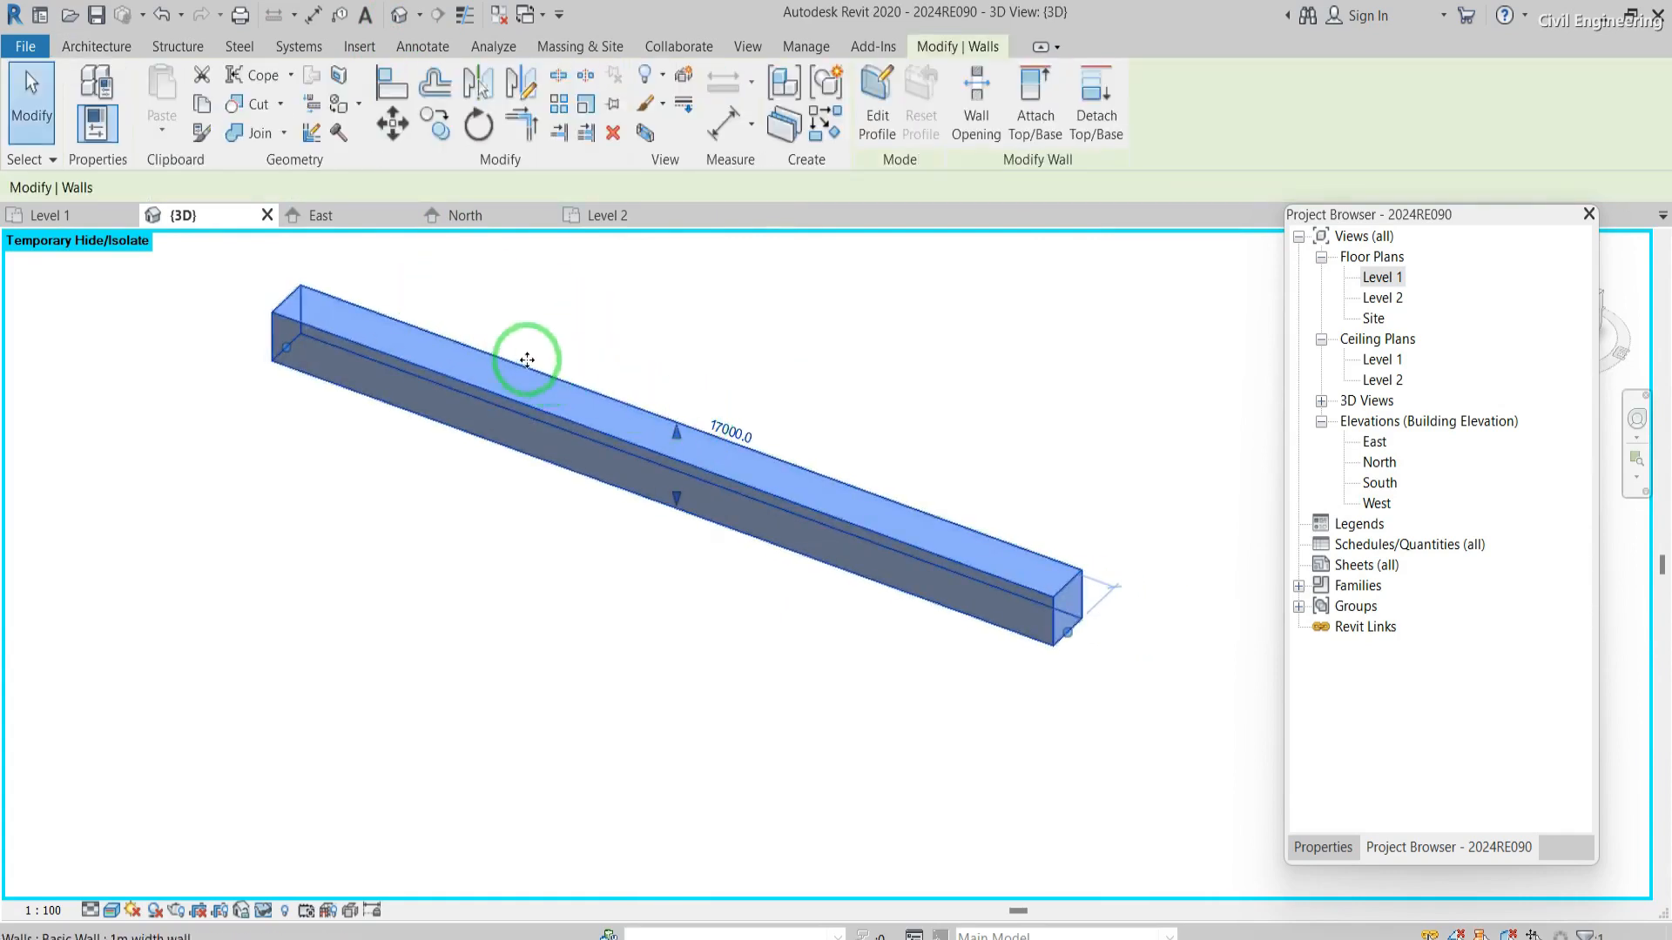
- Draw a second wall about 17600 mm long in front of the first with an unconnected height of 5000 mm, then select the shorter wall
{"action": "left_click", "coordinate": [94, 45]}
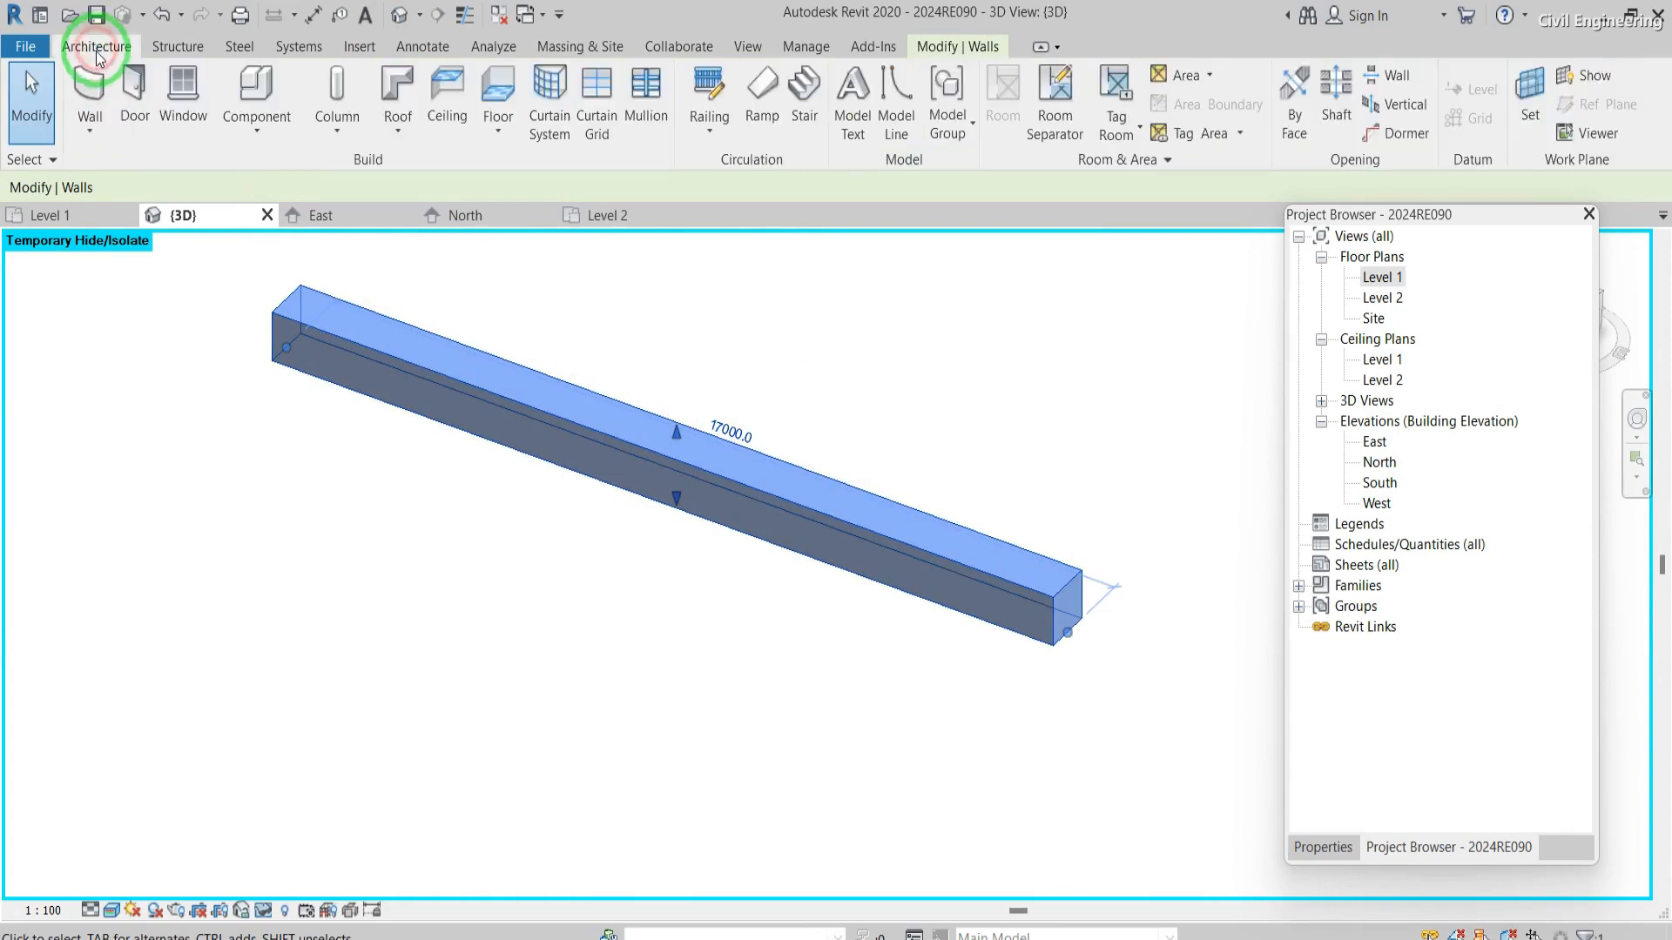
{"action": "left_click", "coordinate": [95, 83]}
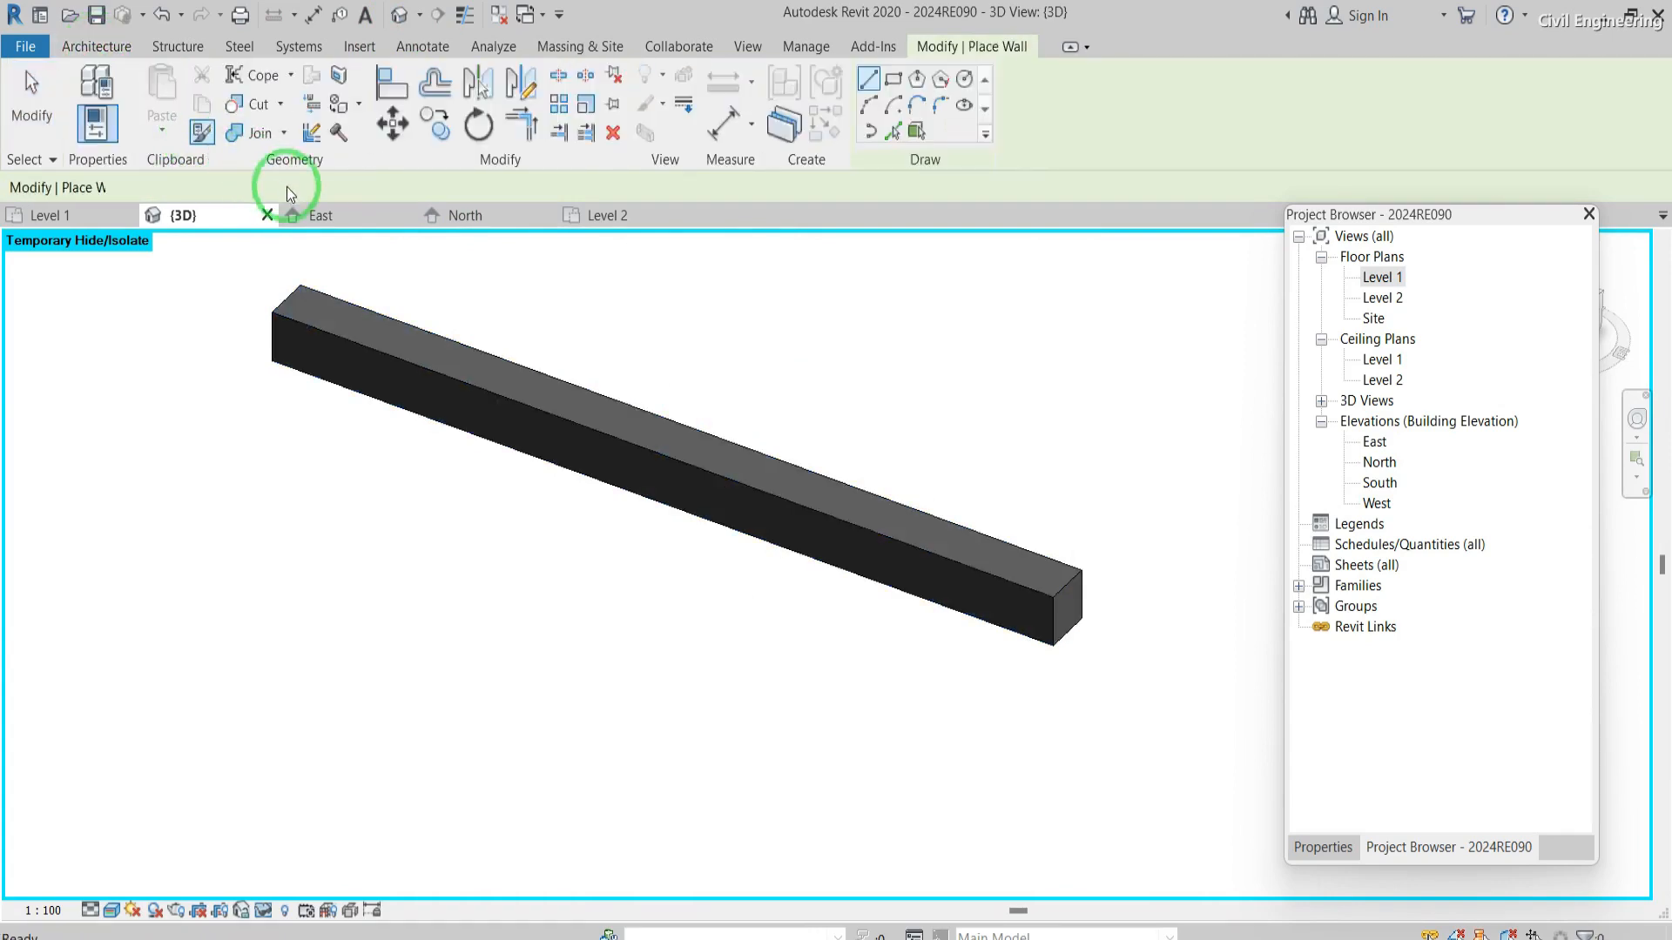
{"action": "left_click_drag", "start_coordinate": [481, 186], "coordinate": [447, 186]}
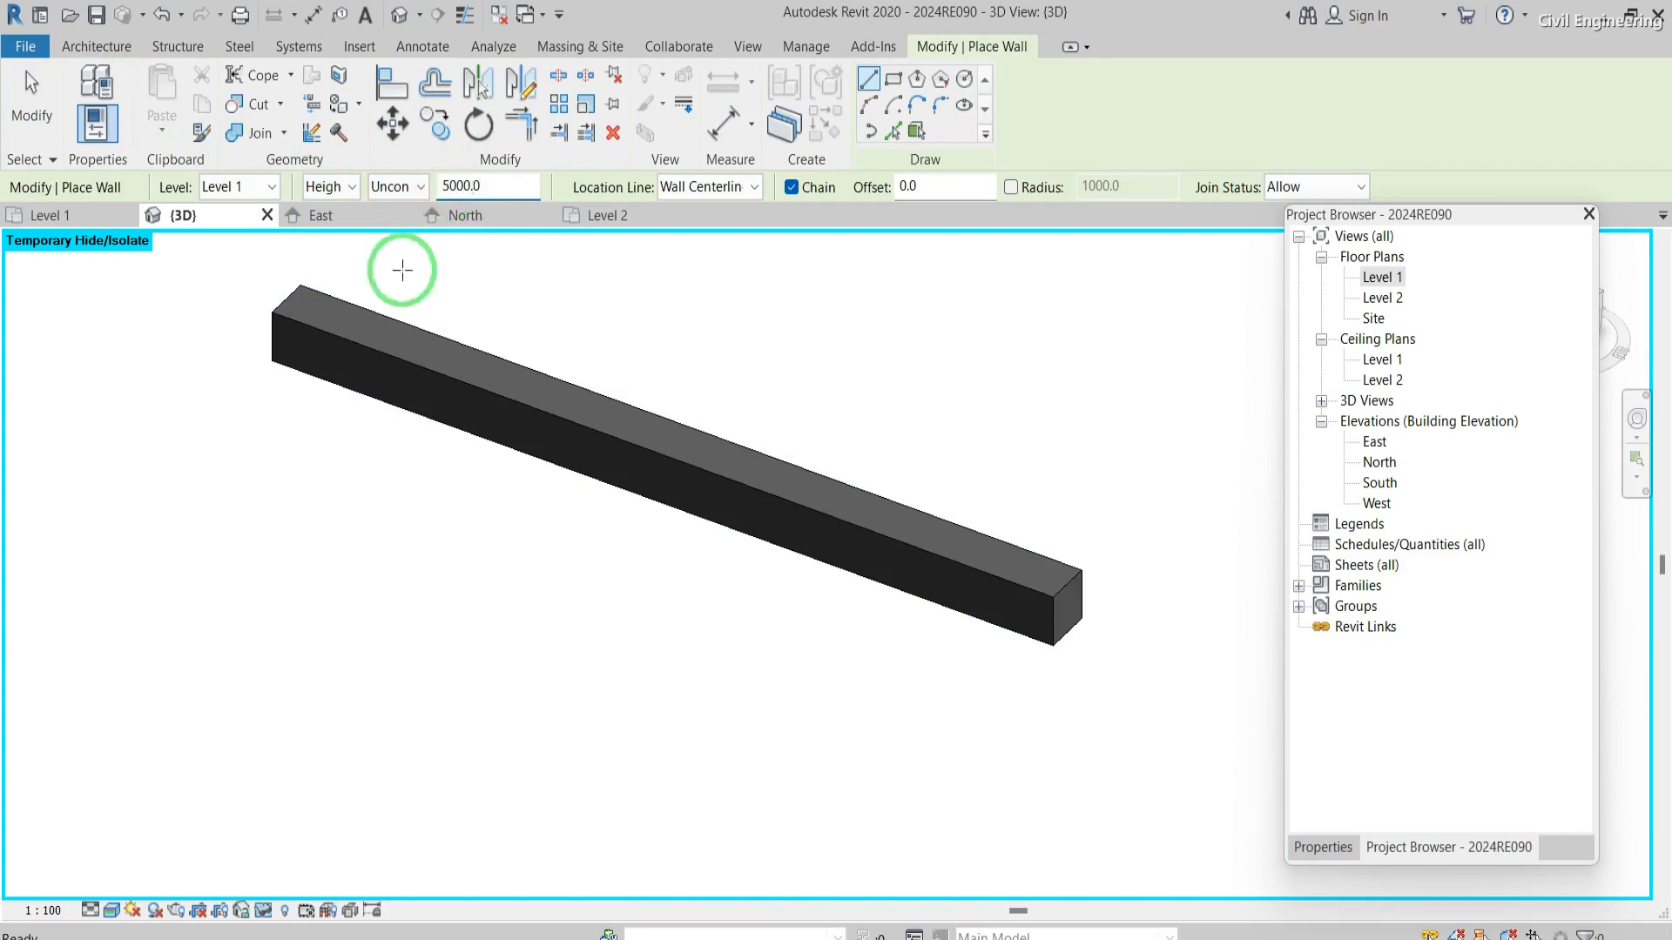
{"action": "left_click", "coordinate": [204, 425]}
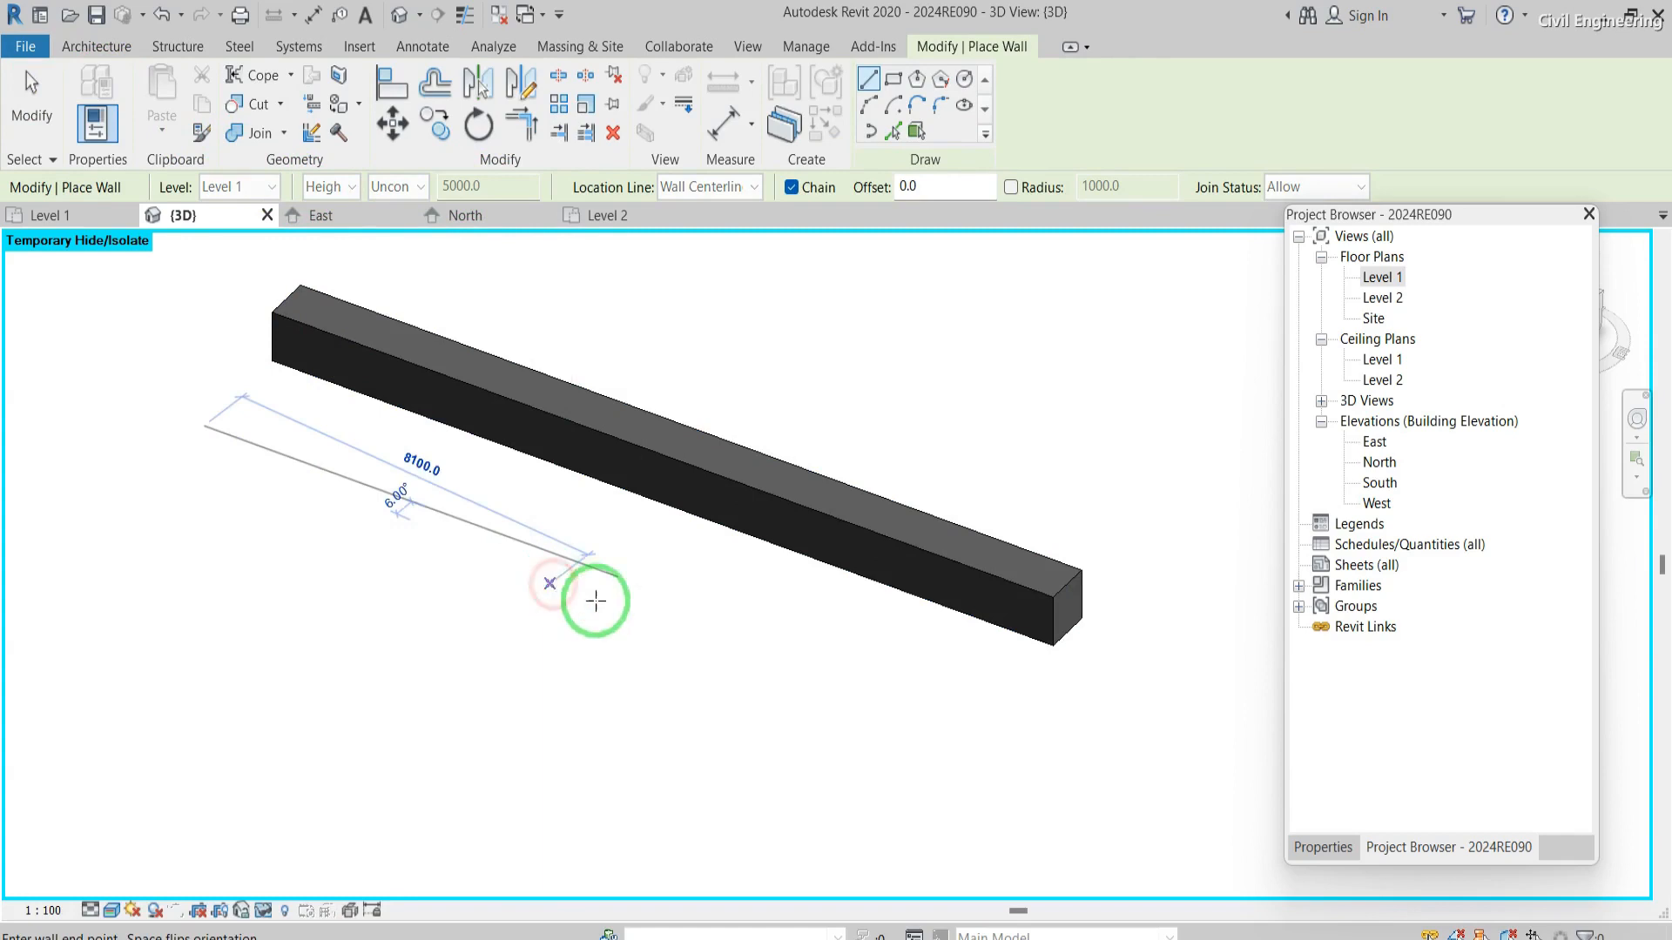
{"action": "left_click", "coordinate": [991, 730]}
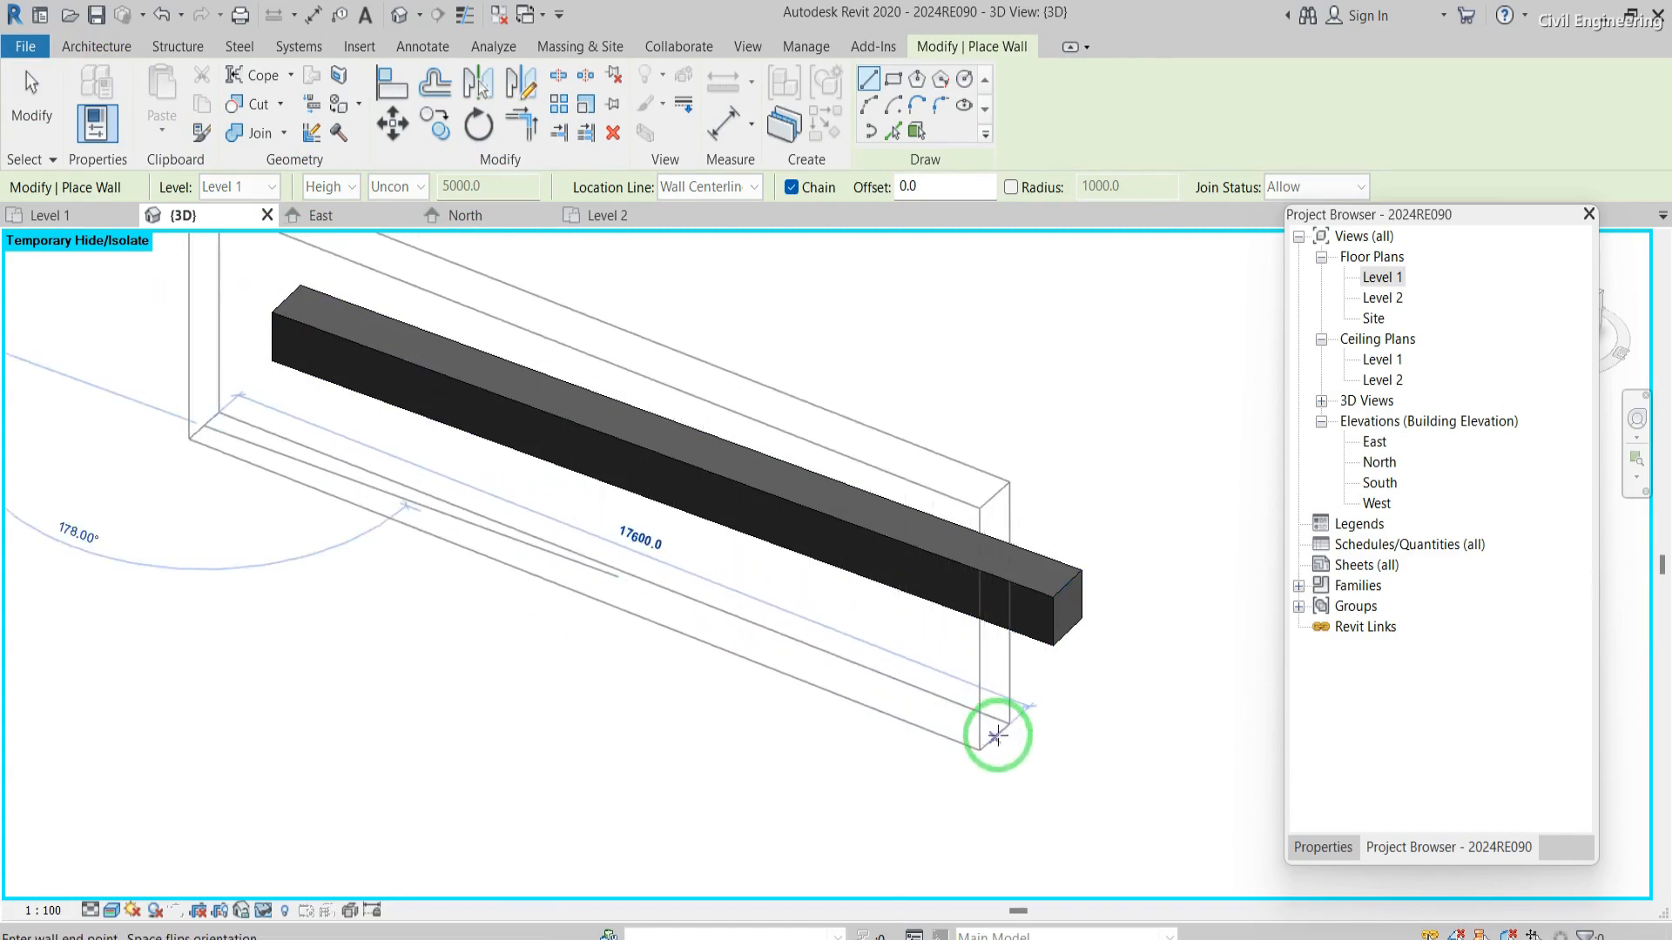
{"action": "key", "text": "Escape"}
{"action": "key", "text": "Escape"}
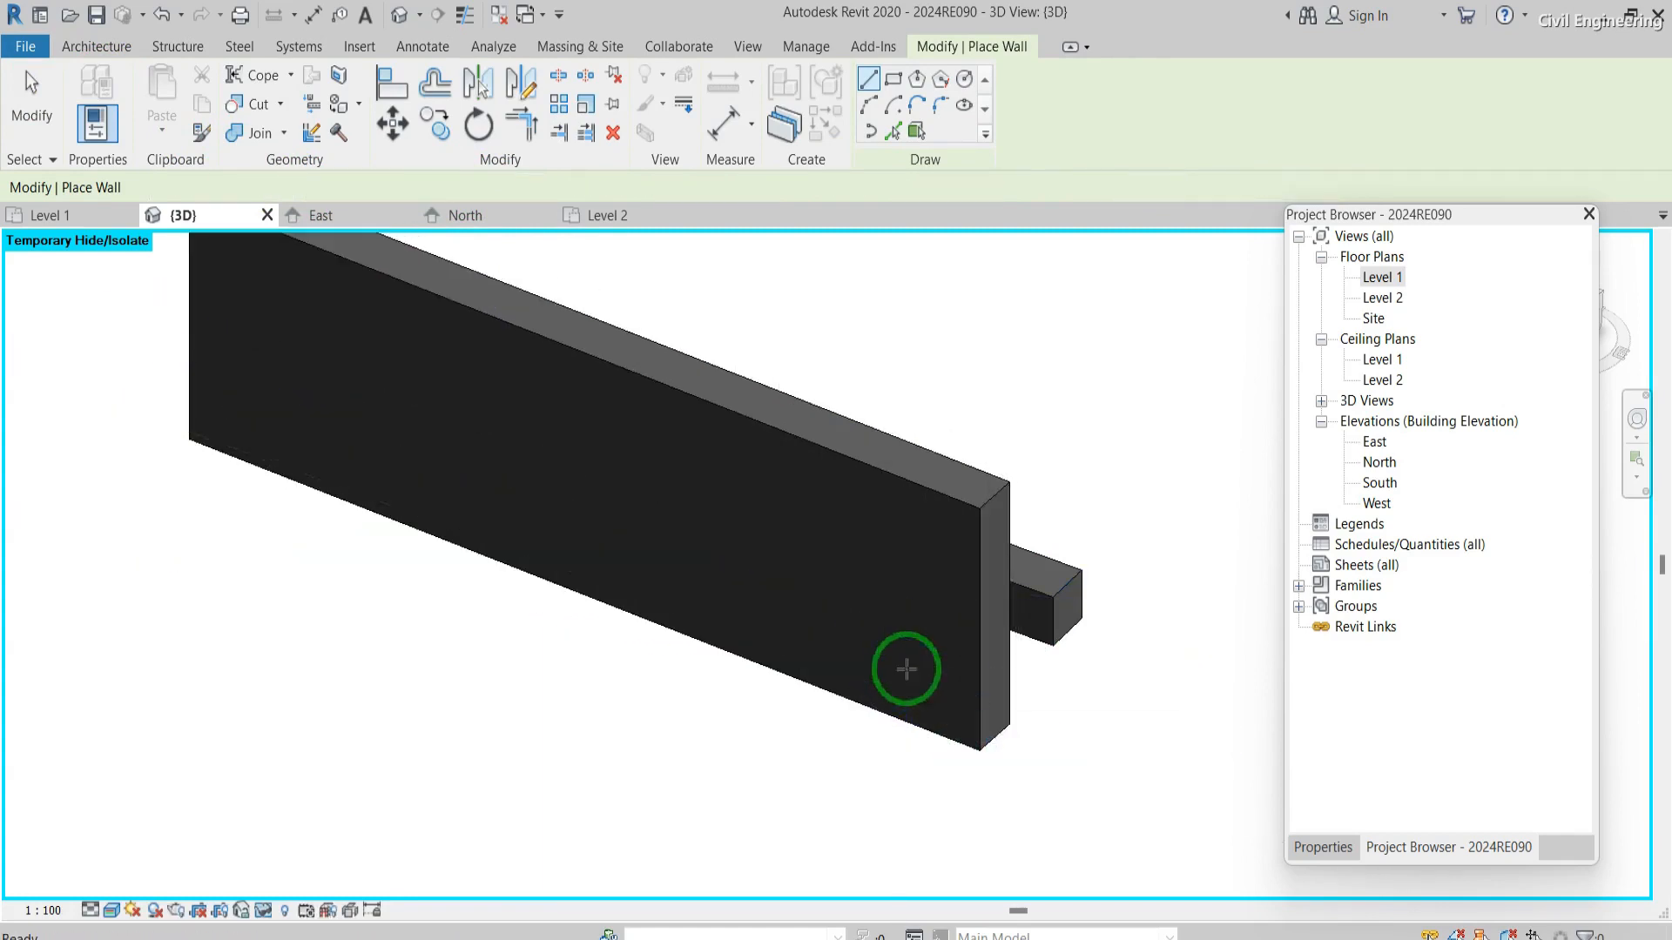
{"action": "left_click", "coordinate": [1072, 598]}
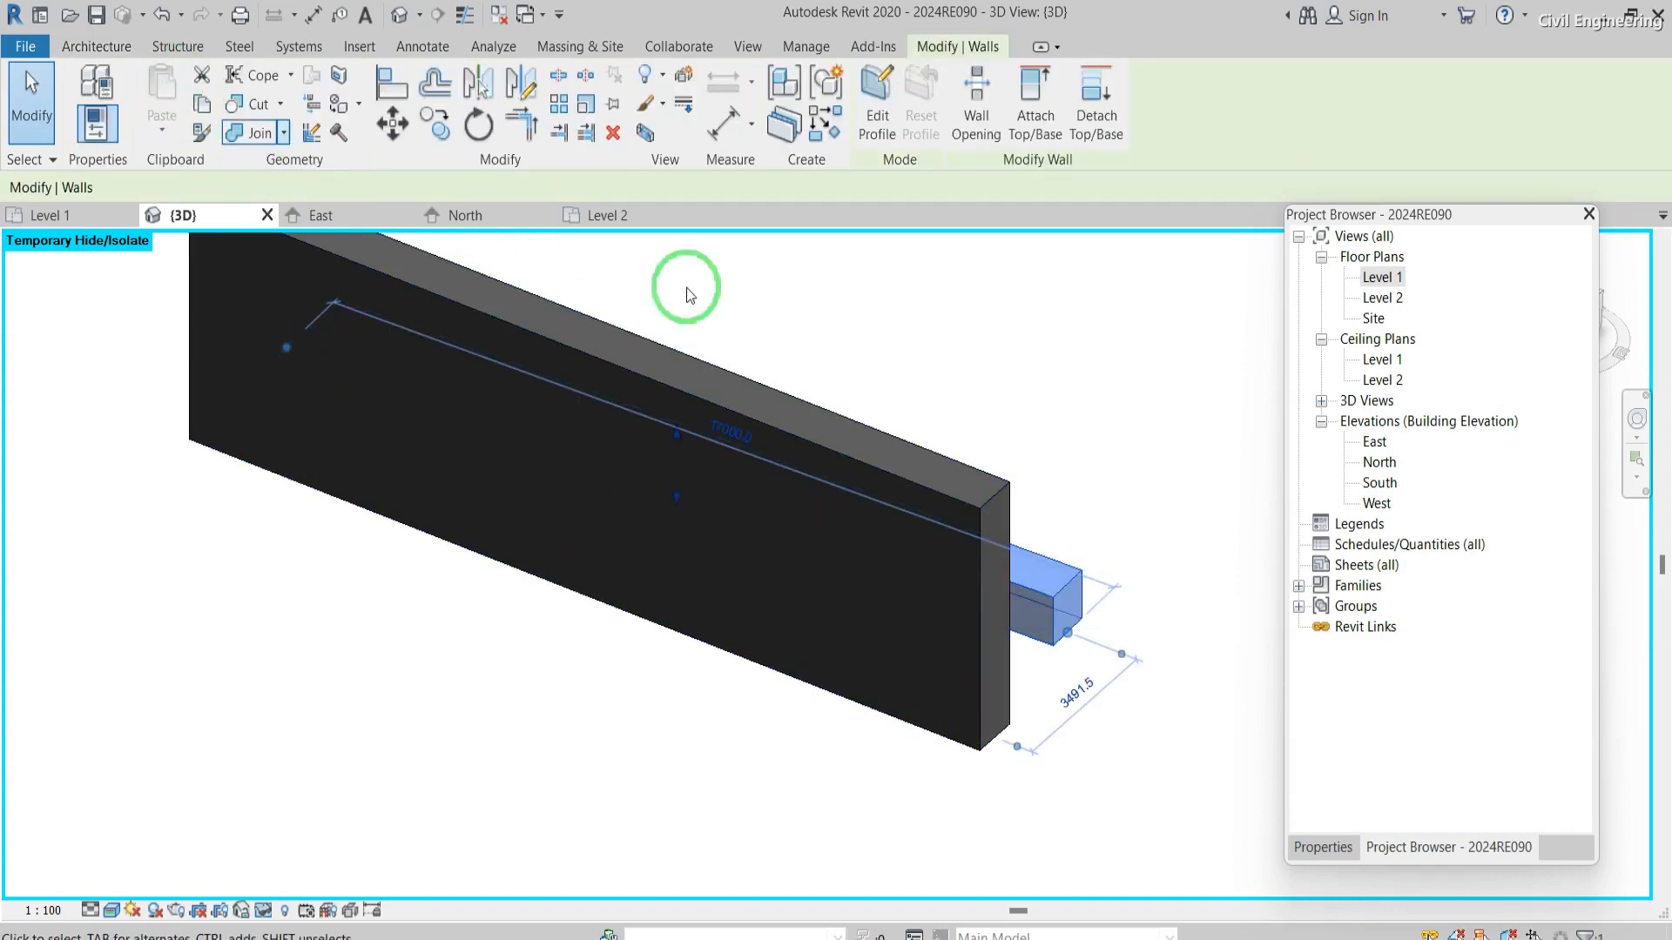
- Restart the Wall tool in the Level 1 floor plan with placement set to Height and Unconnected
{"action": "double_click", "coordinate": [1368, 281]}
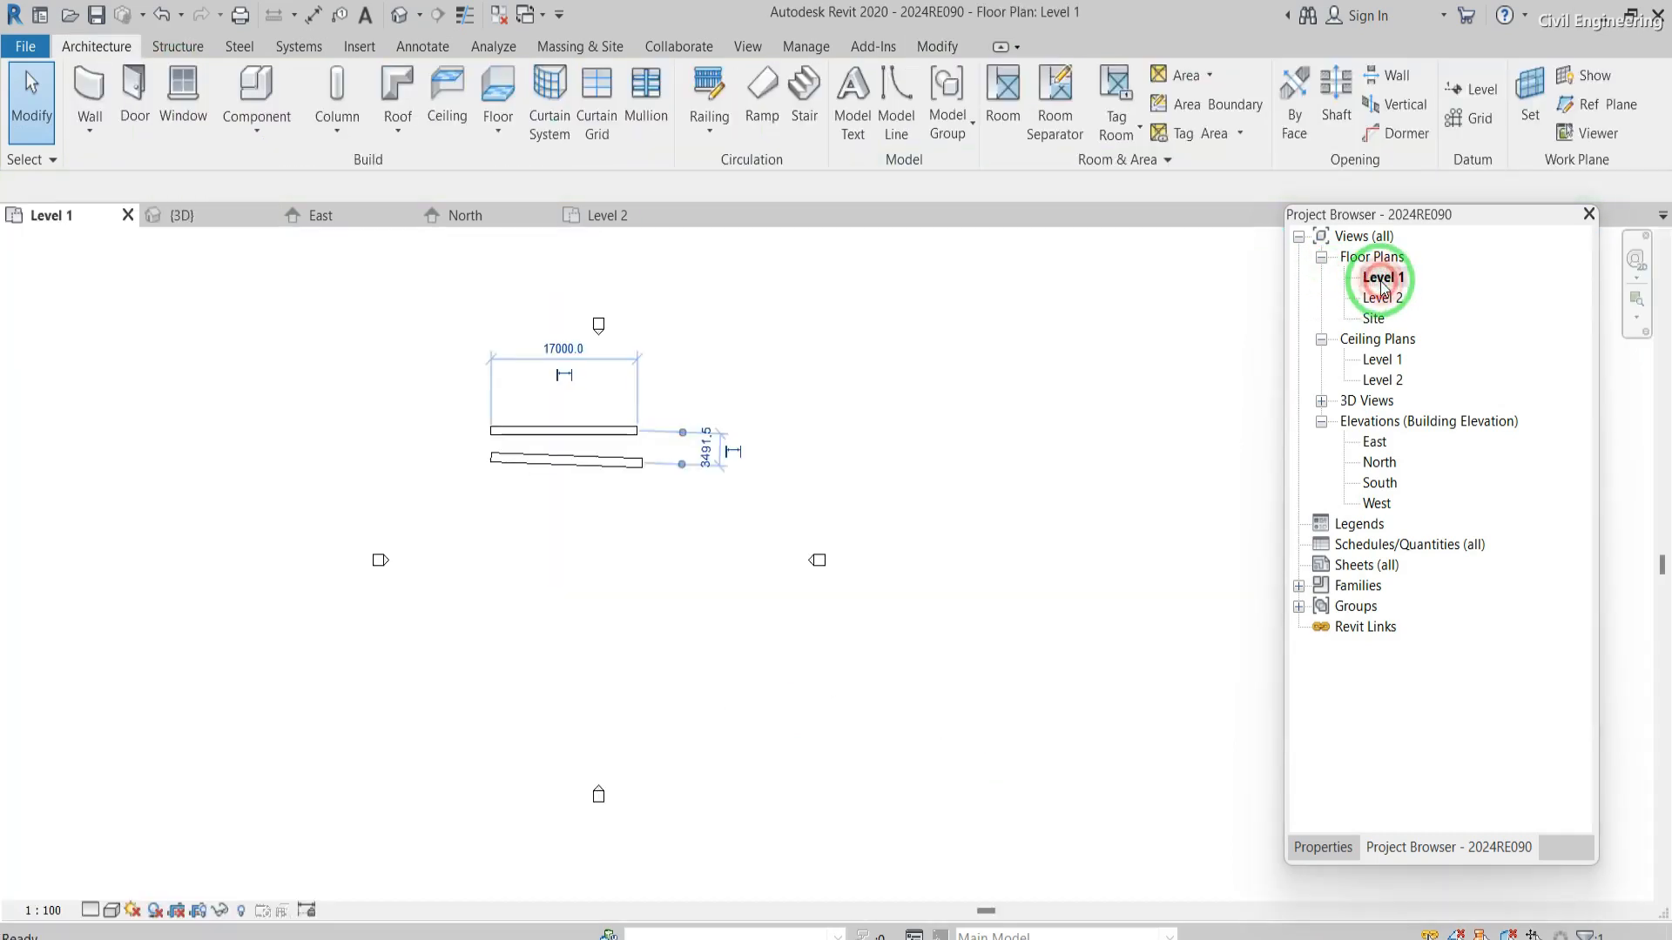
{"action": "left_click", "coordinate": [96, 47]}
{"action": "left_click", "coordinate": [92, 85]}
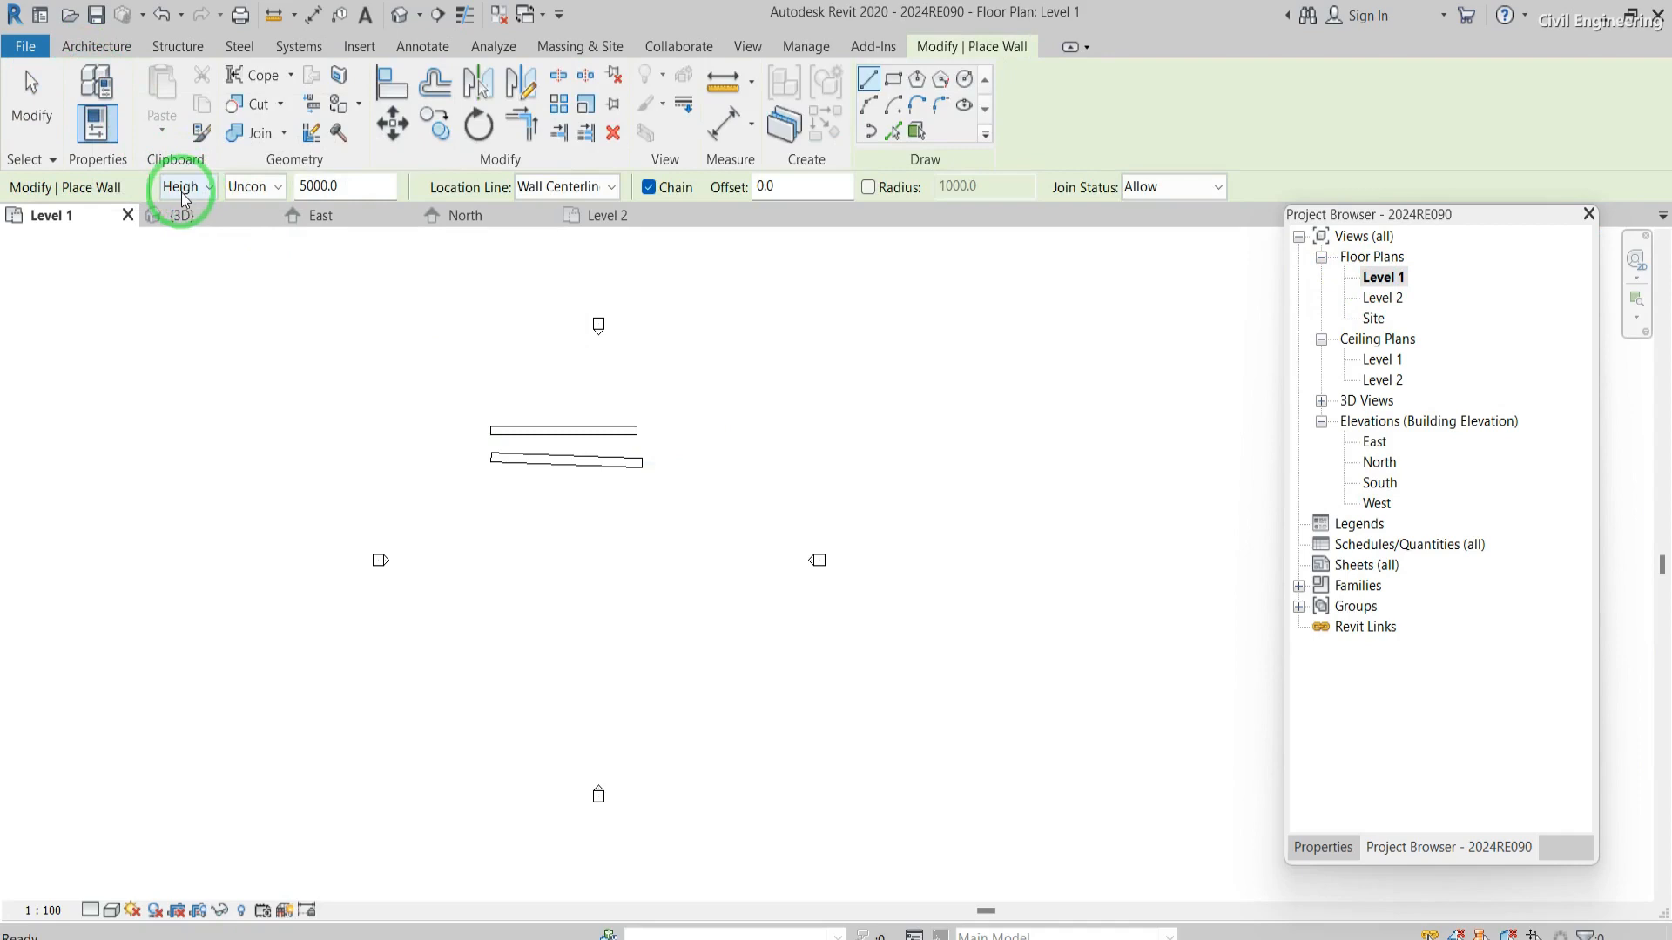
{"action": "left_click", "coordinate": [207, 188]}
{"action": "left_click", "coordinate": [209, 199]}
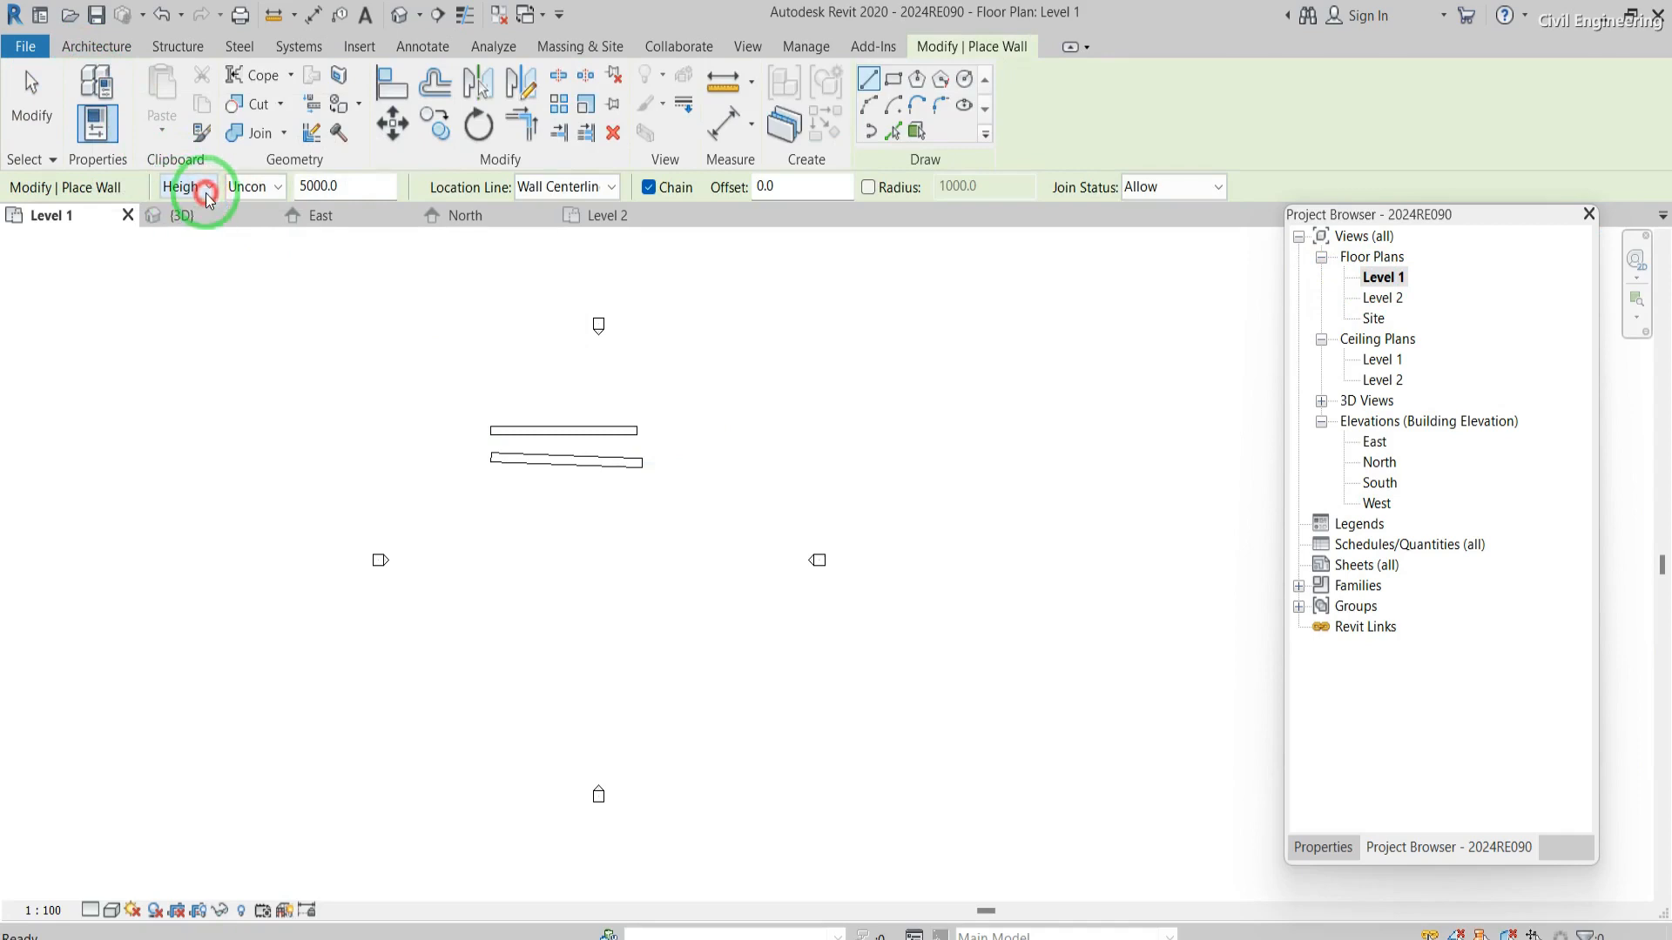
{"action": "left_click", "coordinate": [277, 188]}
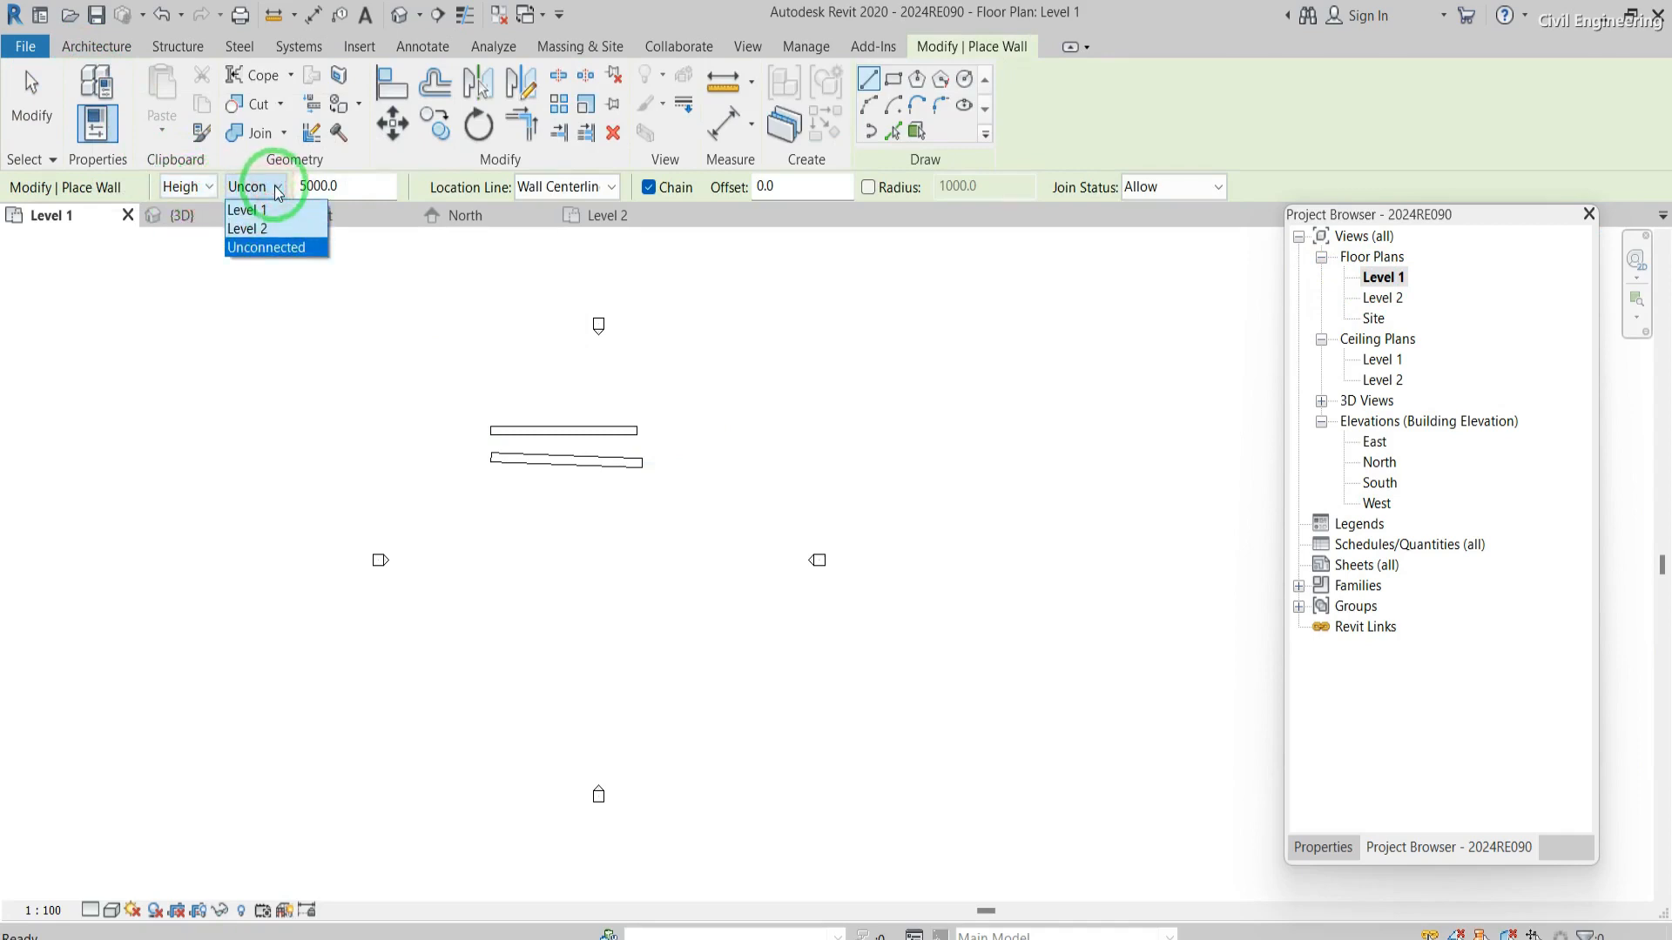
{"action": "left_click", "coordinate": [349, 183]}
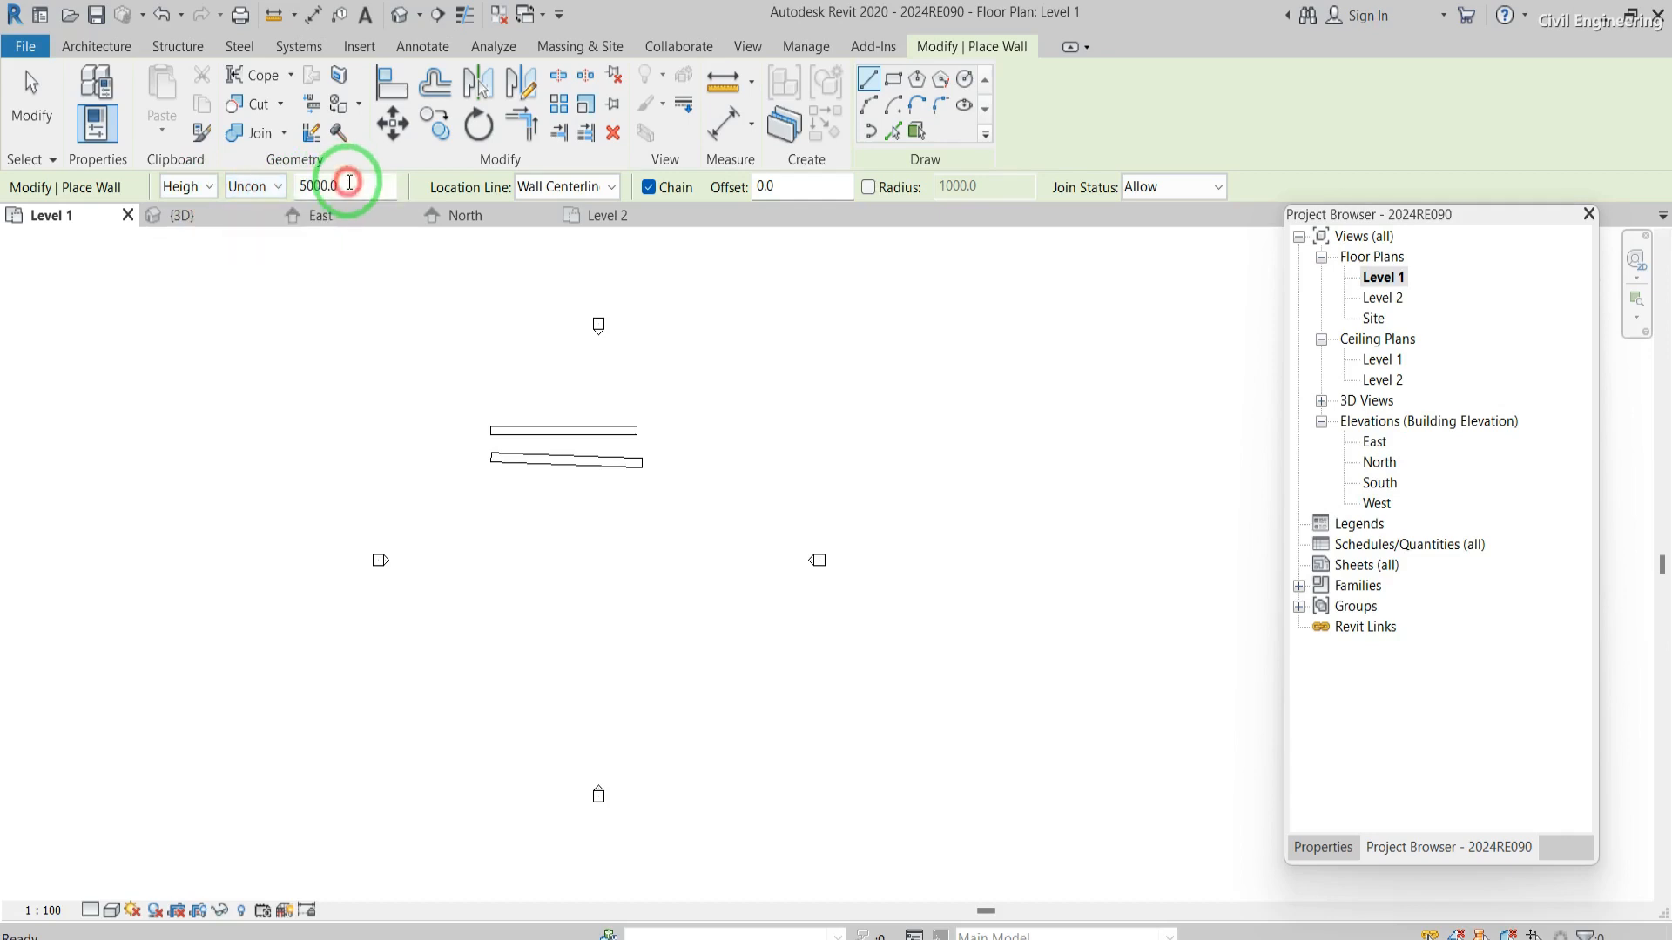
{"action": "left_click", "coordinate": [277, 188]}
{"action": "left_click", "coordinate": [290, 249]}
{"action": "left_click", "coordinate": [340, 188]}
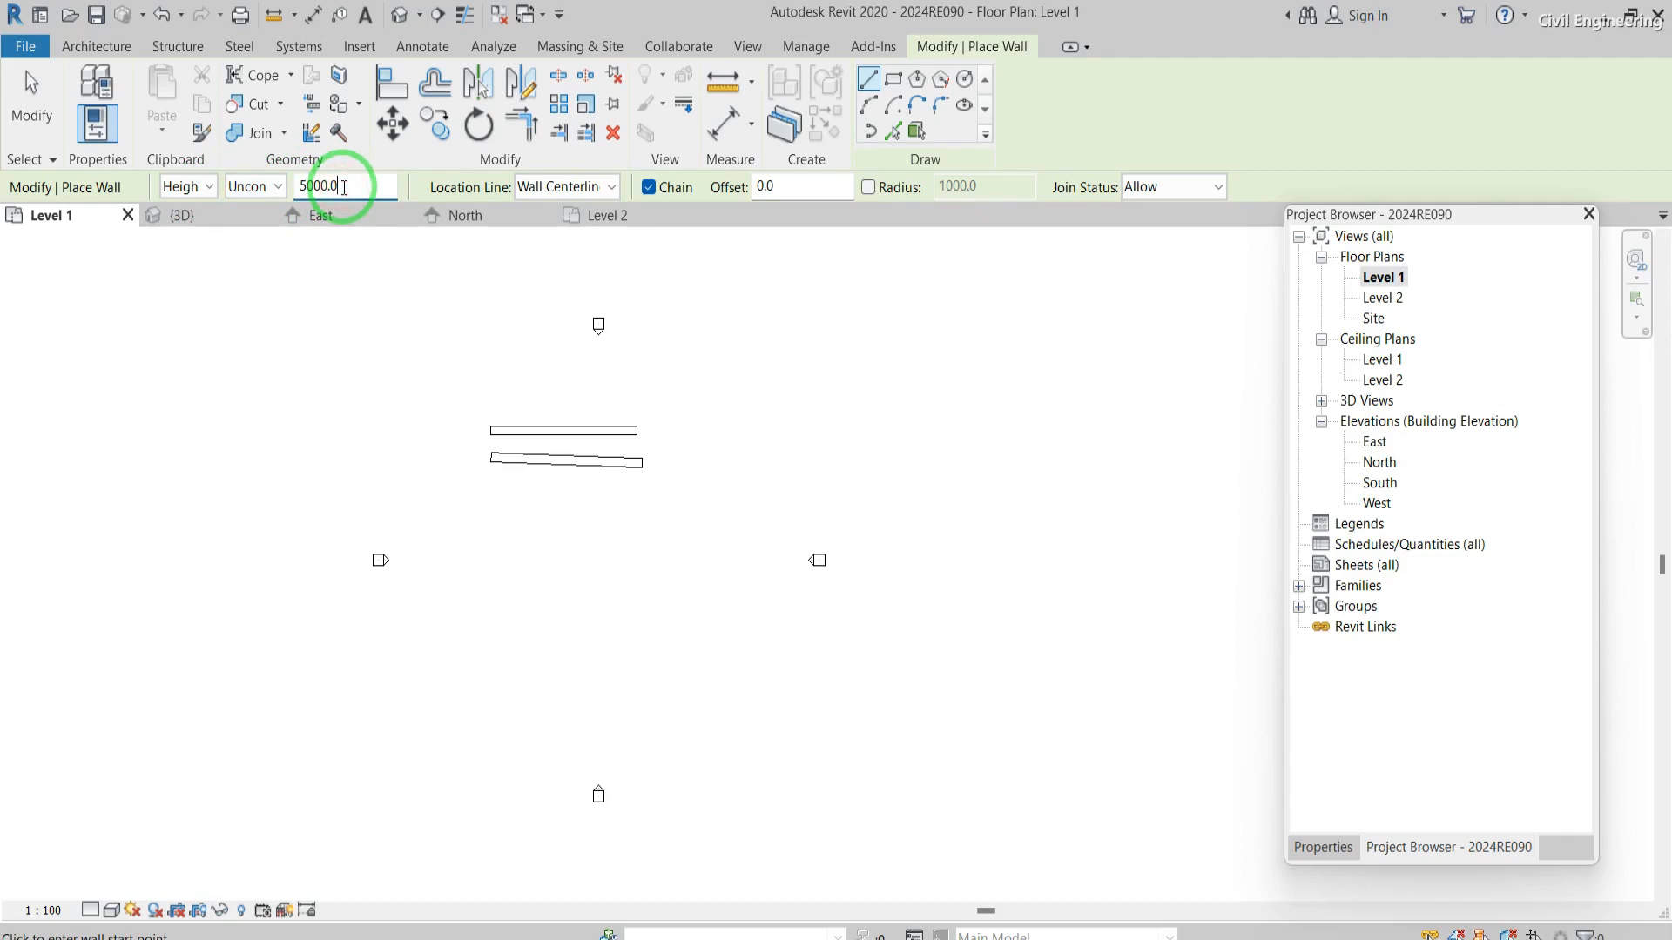
- Draw a horizontal wall about 21000 mm long below the other two with its height constrained to Level 2
{"action": "left_click", "coordinate": [279, 188]}
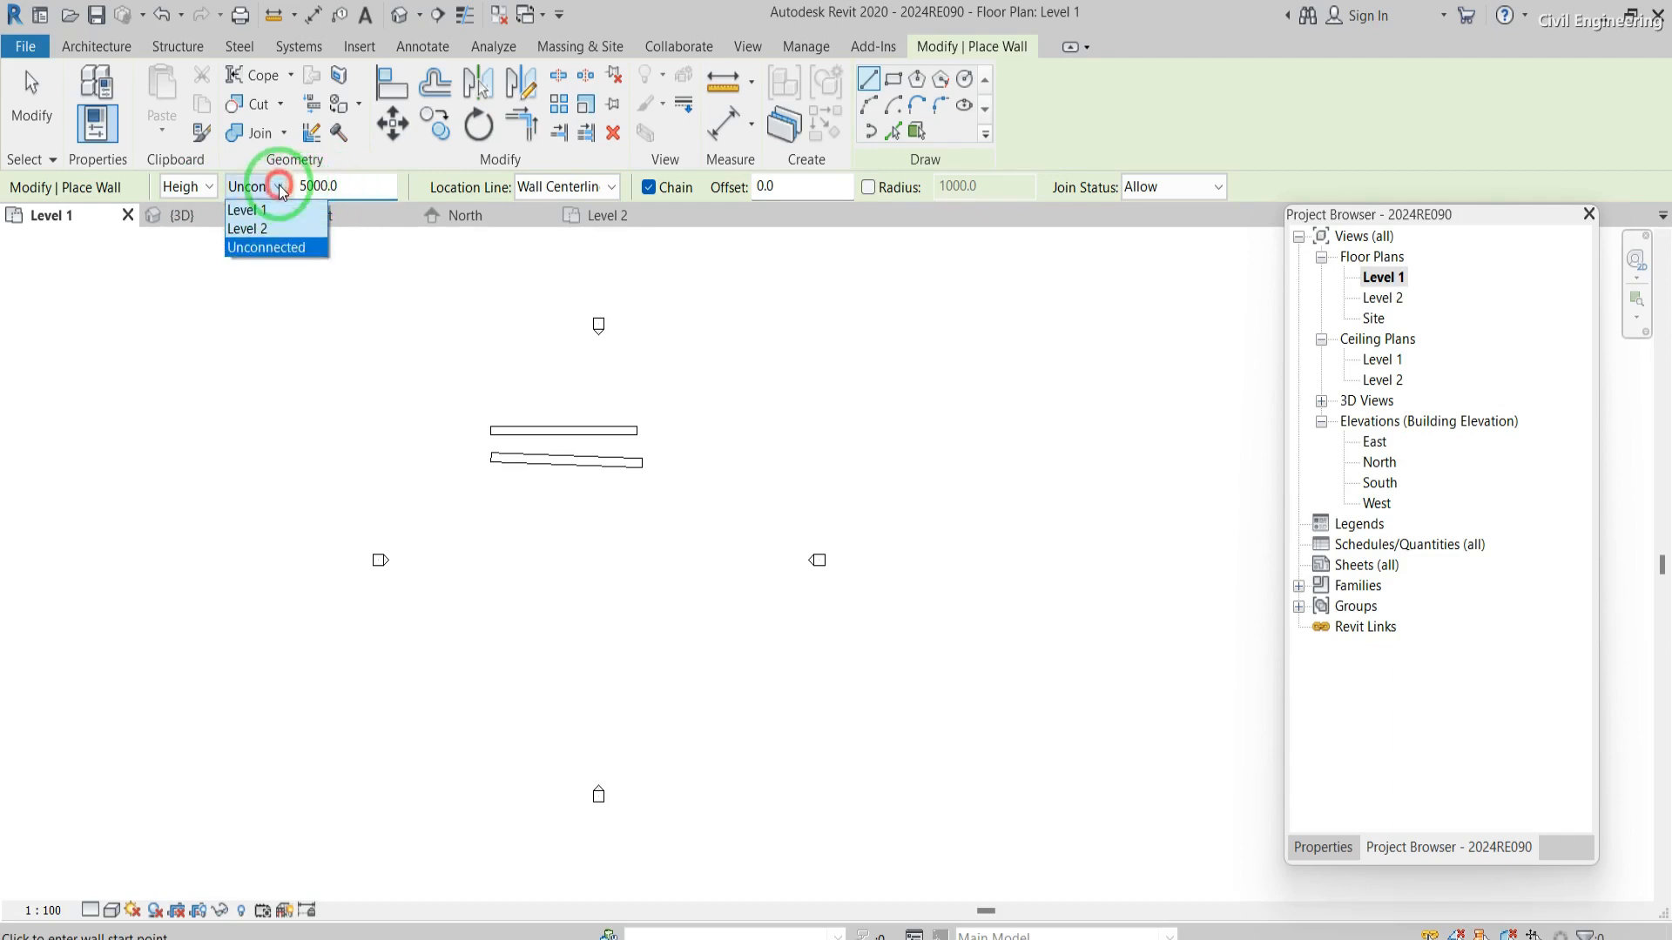
{"action": "left_click", "coordinate": [266, 228]}
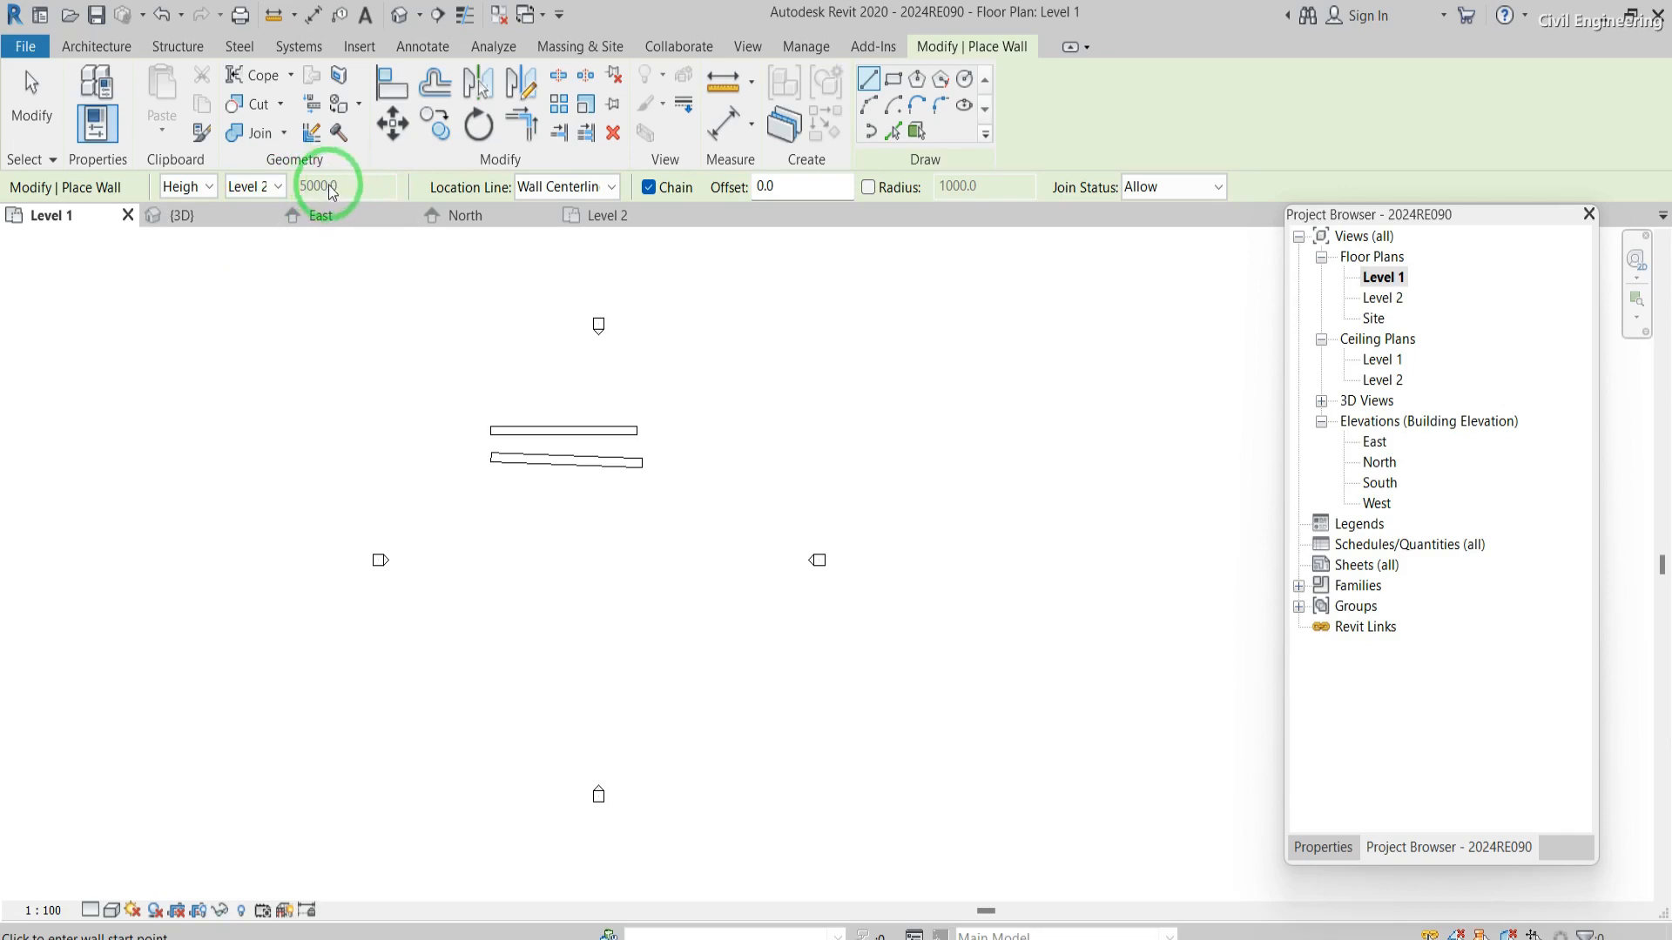
{"action": "left_click", "coordinate": [488, 535]}
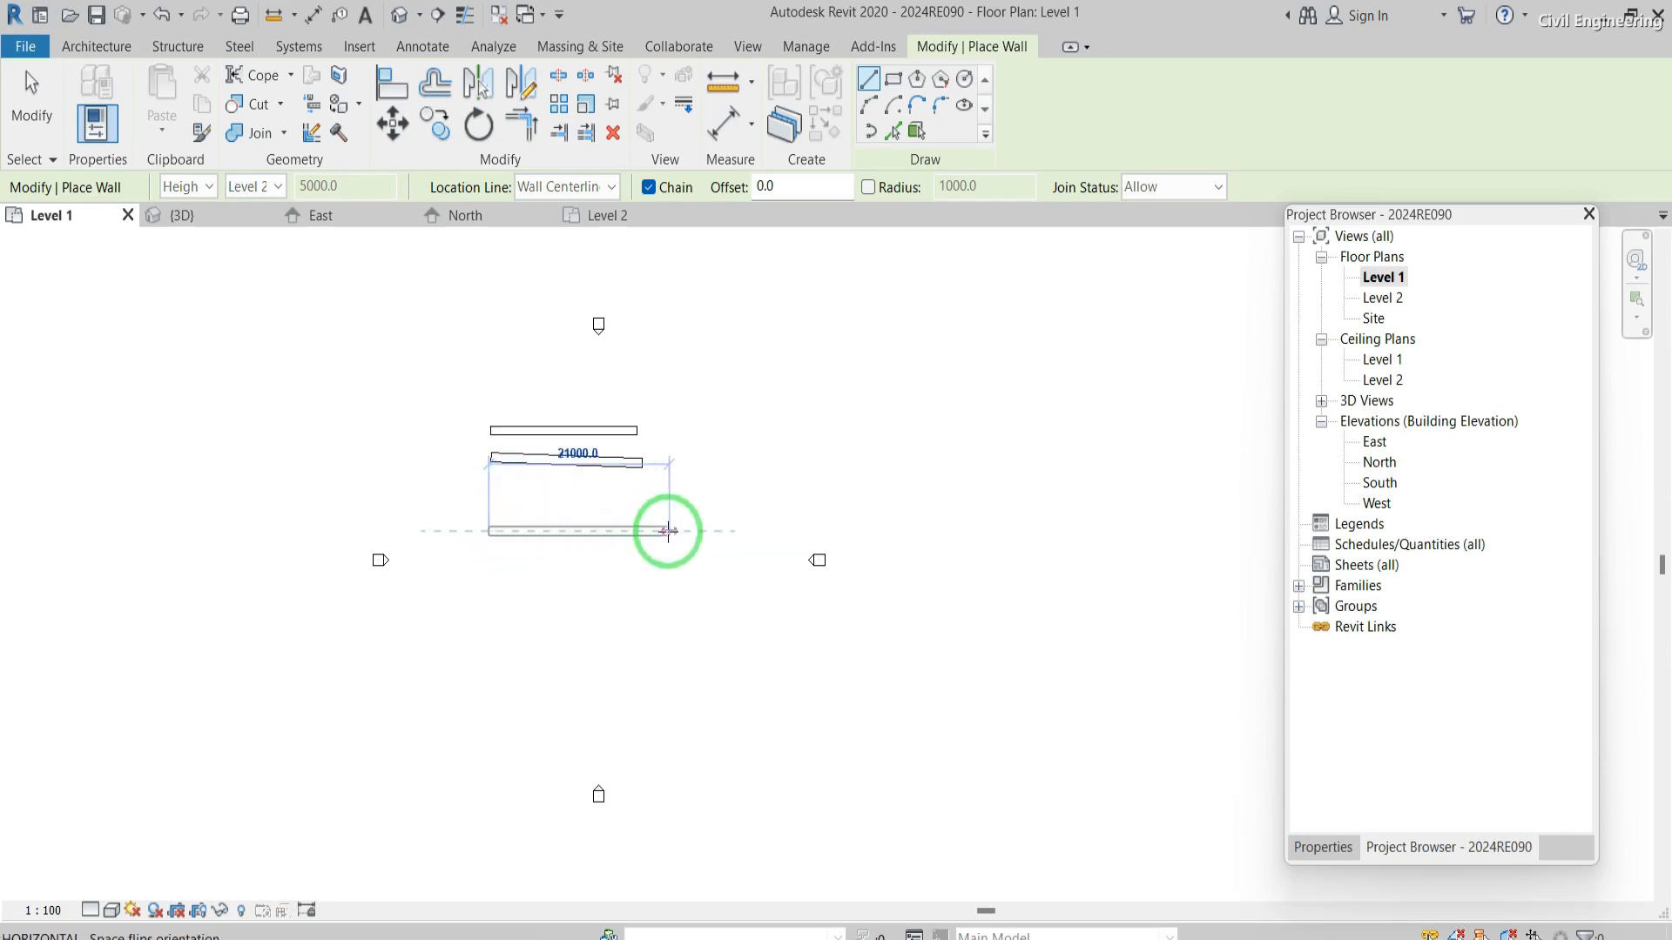
{"action": "left_click", "coordinate": [668, 530]}
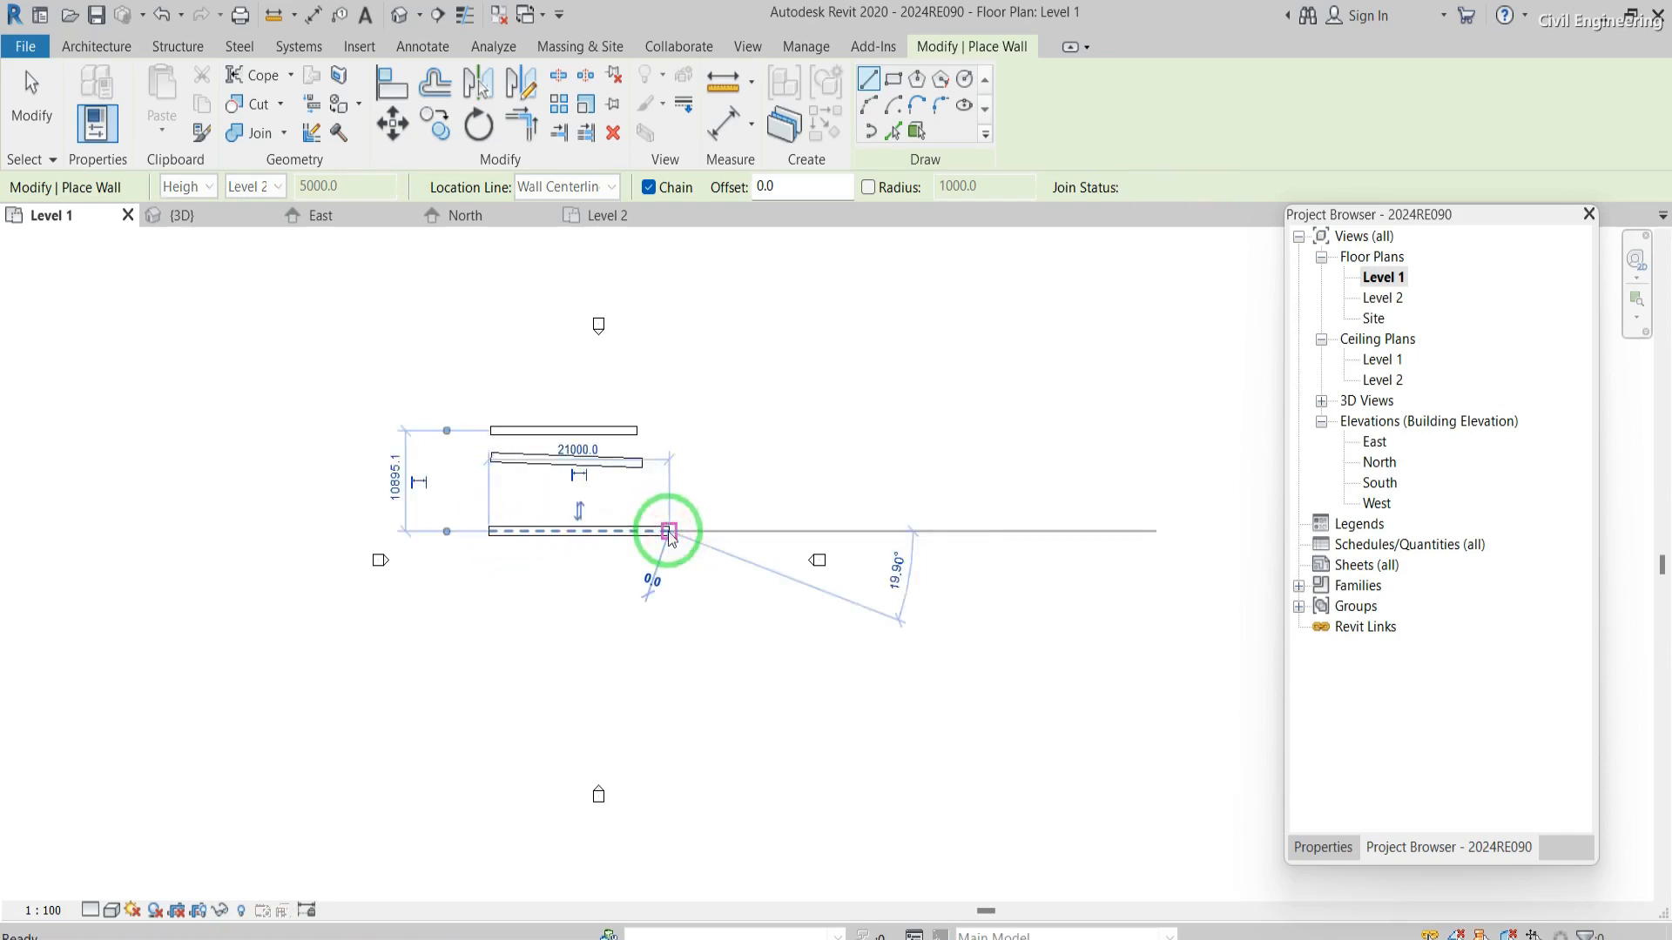
{"action": "key", "text": "Escape"}
{"action": "key", "text": "Escape"}
- Examine the three walls in the 3D view to compare their heights
{"action": "left_click", "coordinate": [399, 15]}
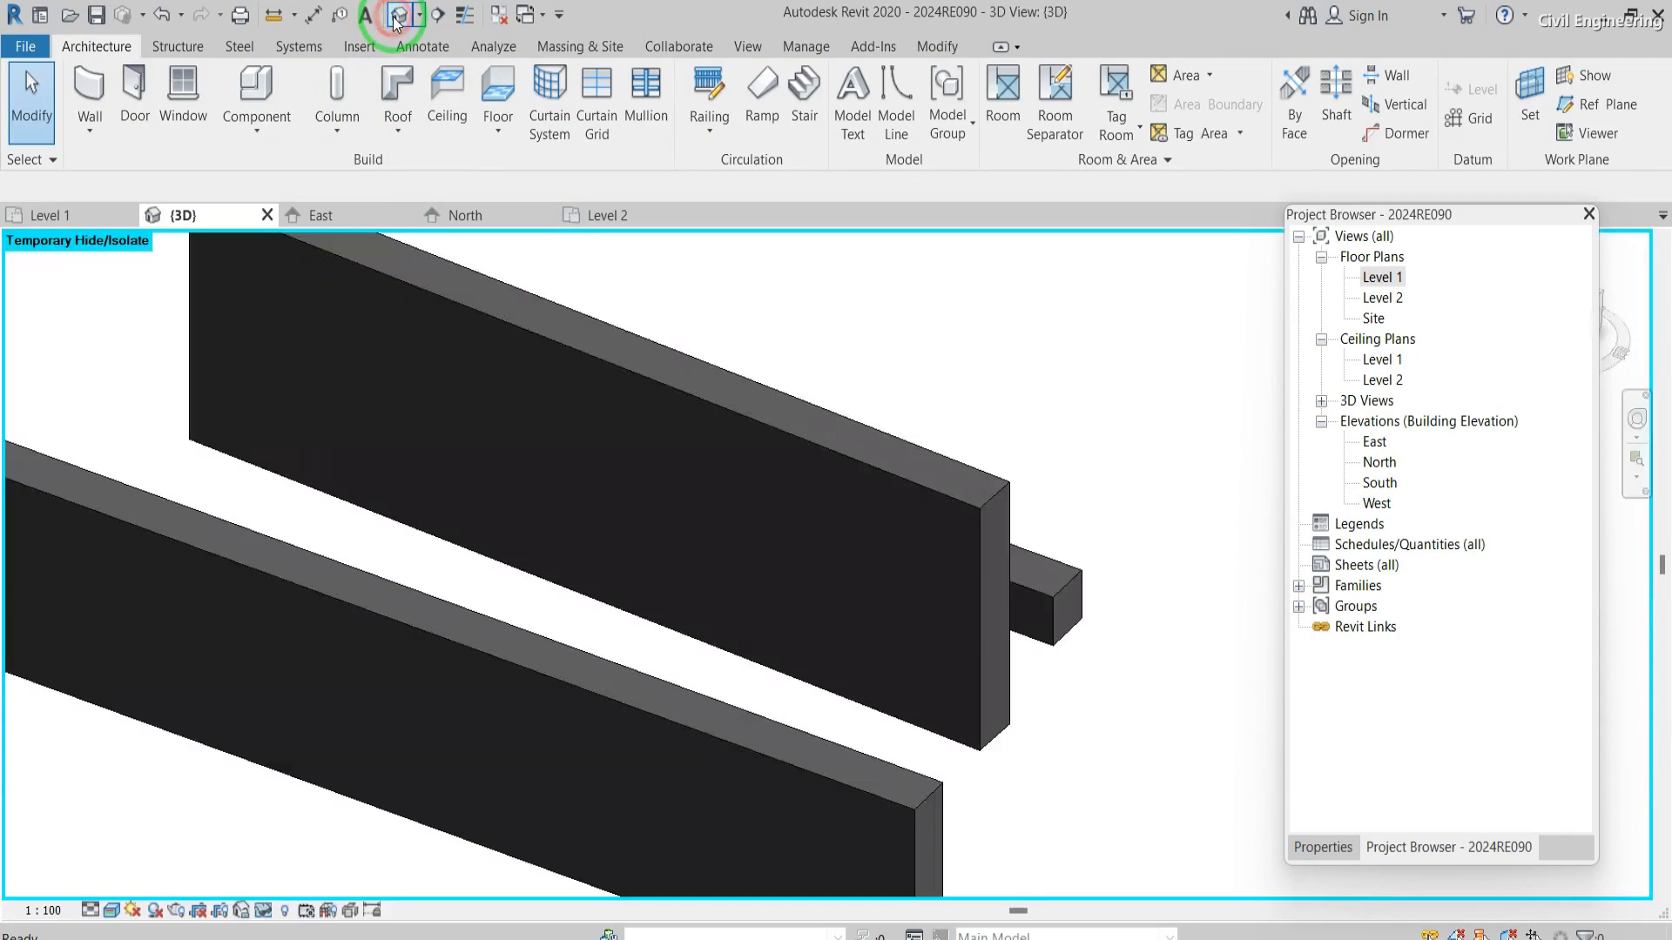
{"action": "scroll", "coordinate": [547, 453], "scroll_direction": "down", "scroll_amount": 4}
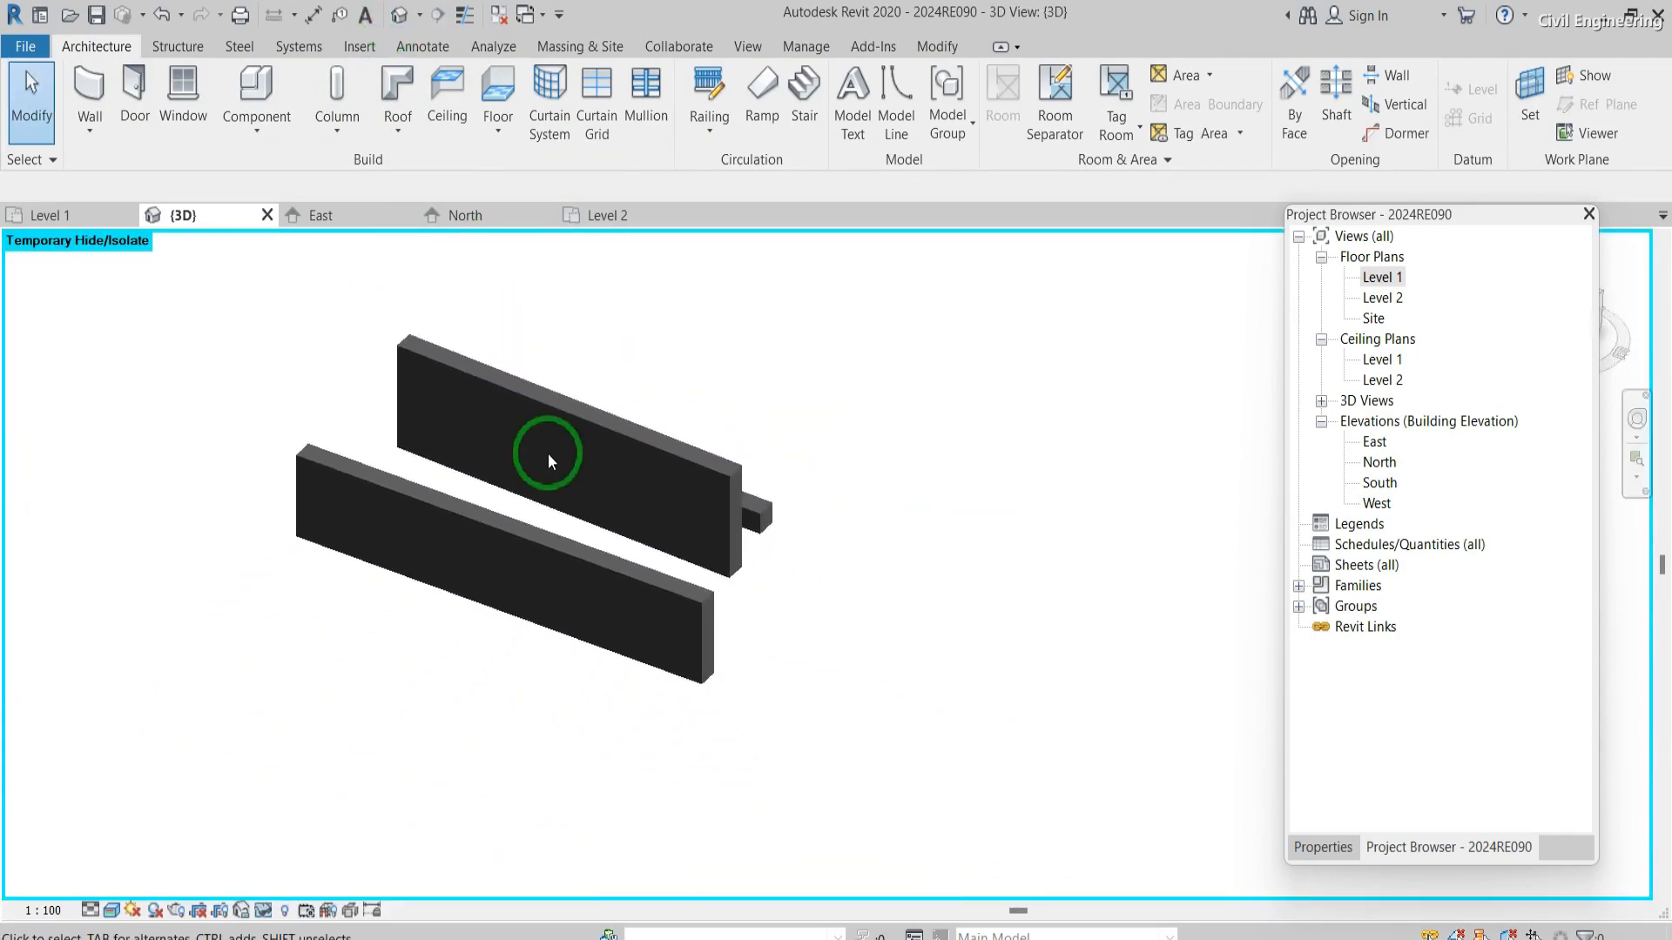
{"action": "middle_click_drag", "start_coordinate": [949, 552], "coordinate": [945, 500], "text": "shift"}
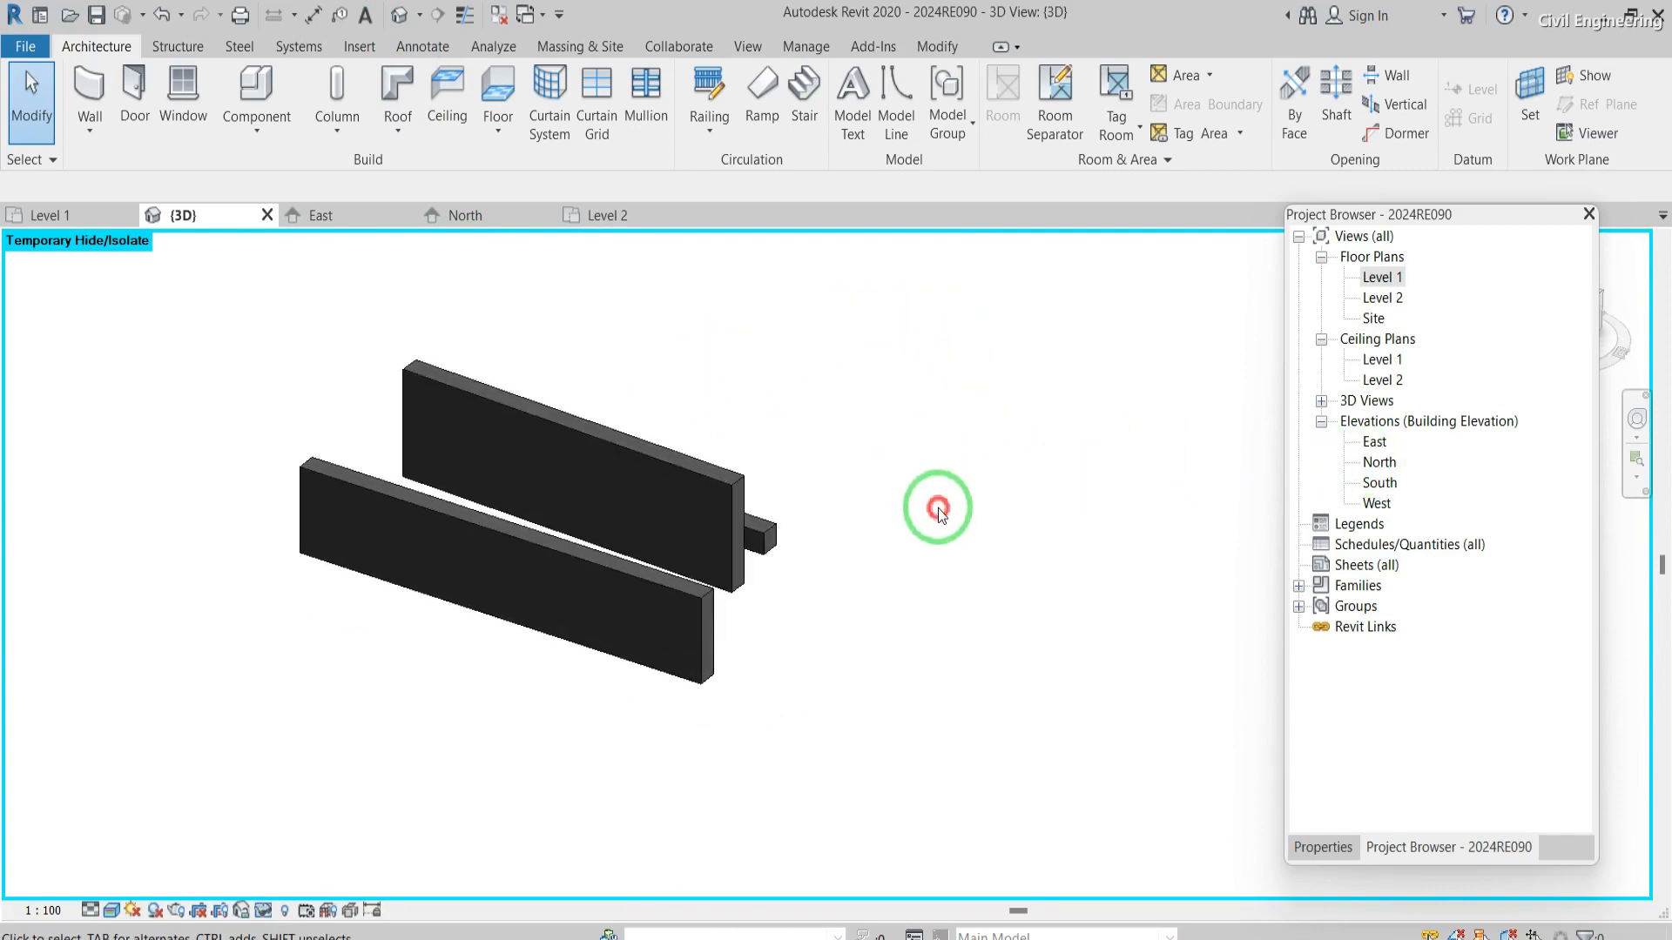
- Open the East elevation and compare the wall tops with Level 1 and Level 2
{"action": "double_click", "coordinate": [1376, 444]}
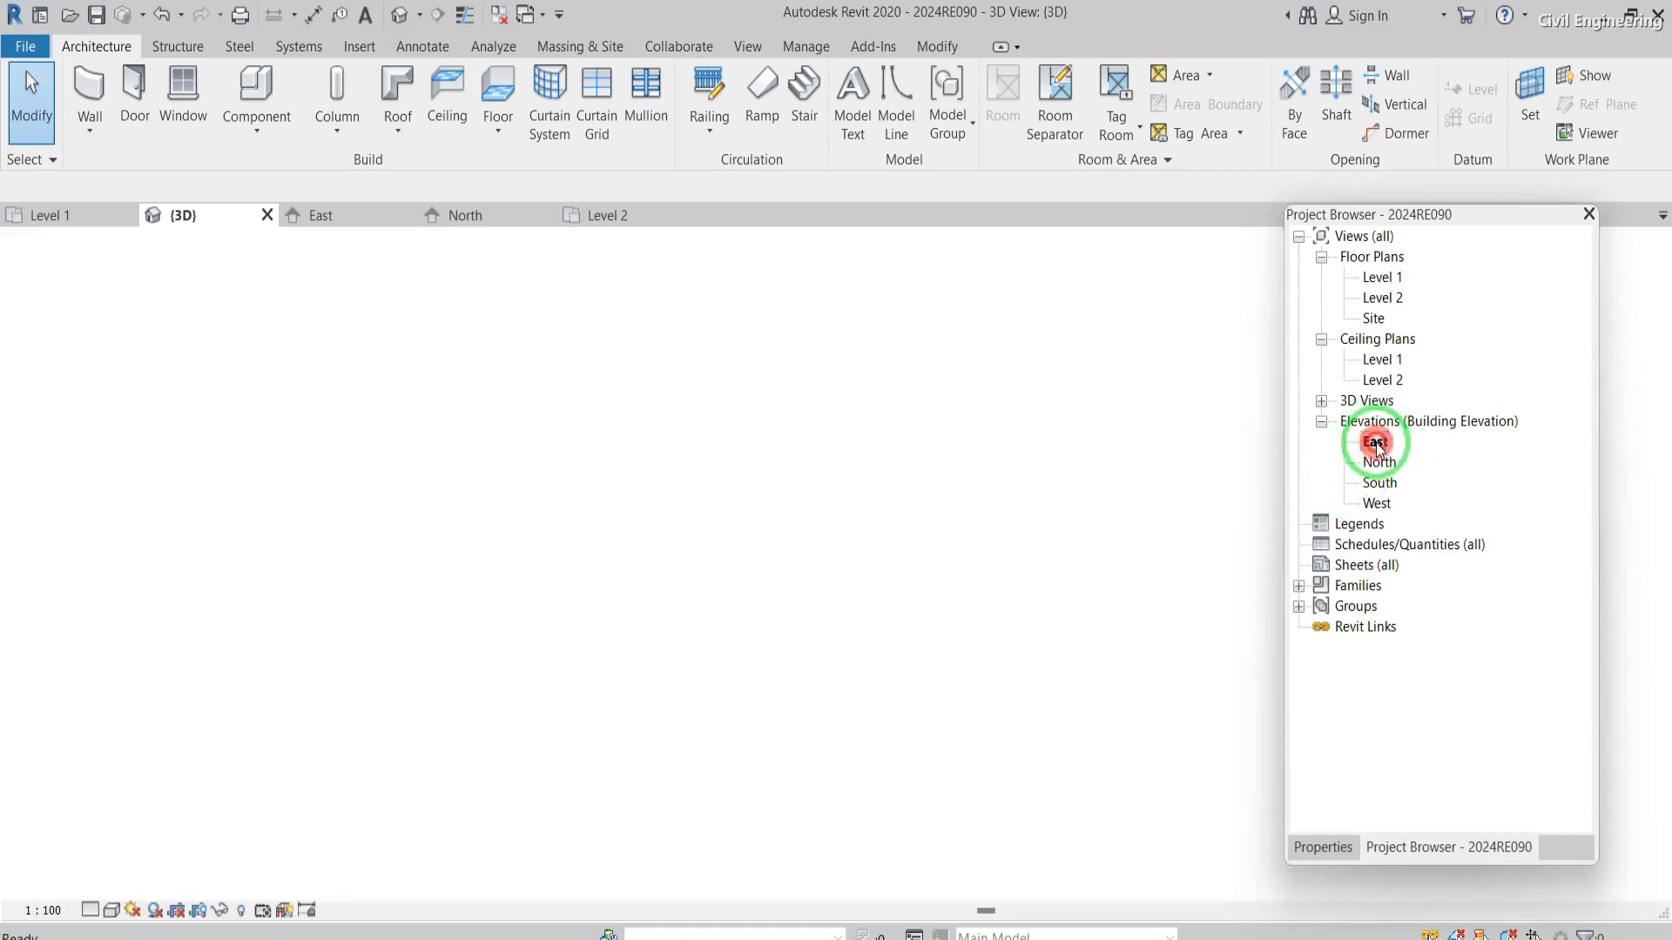
{"action": "scroll", "coordinate": [856, 572], "scroll_direction": "down", "scroll_amount": 3}
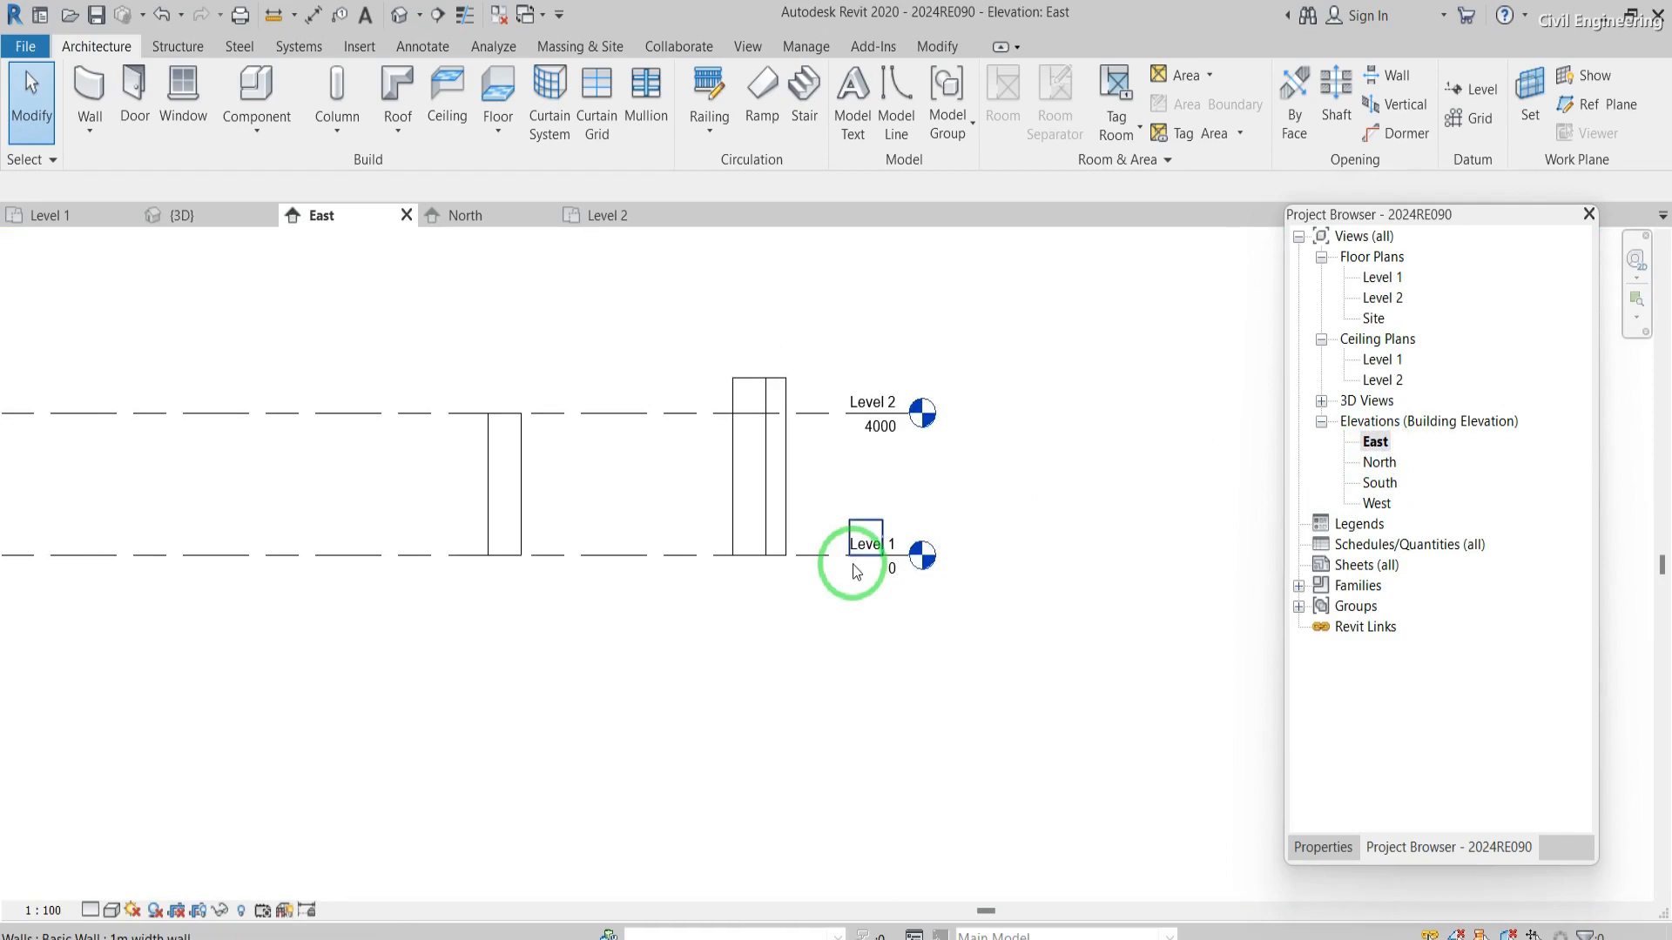
{"action": "scroll", "coordinate": [856, 570], "scroll_direction": "up", "scroll_amount": 3}
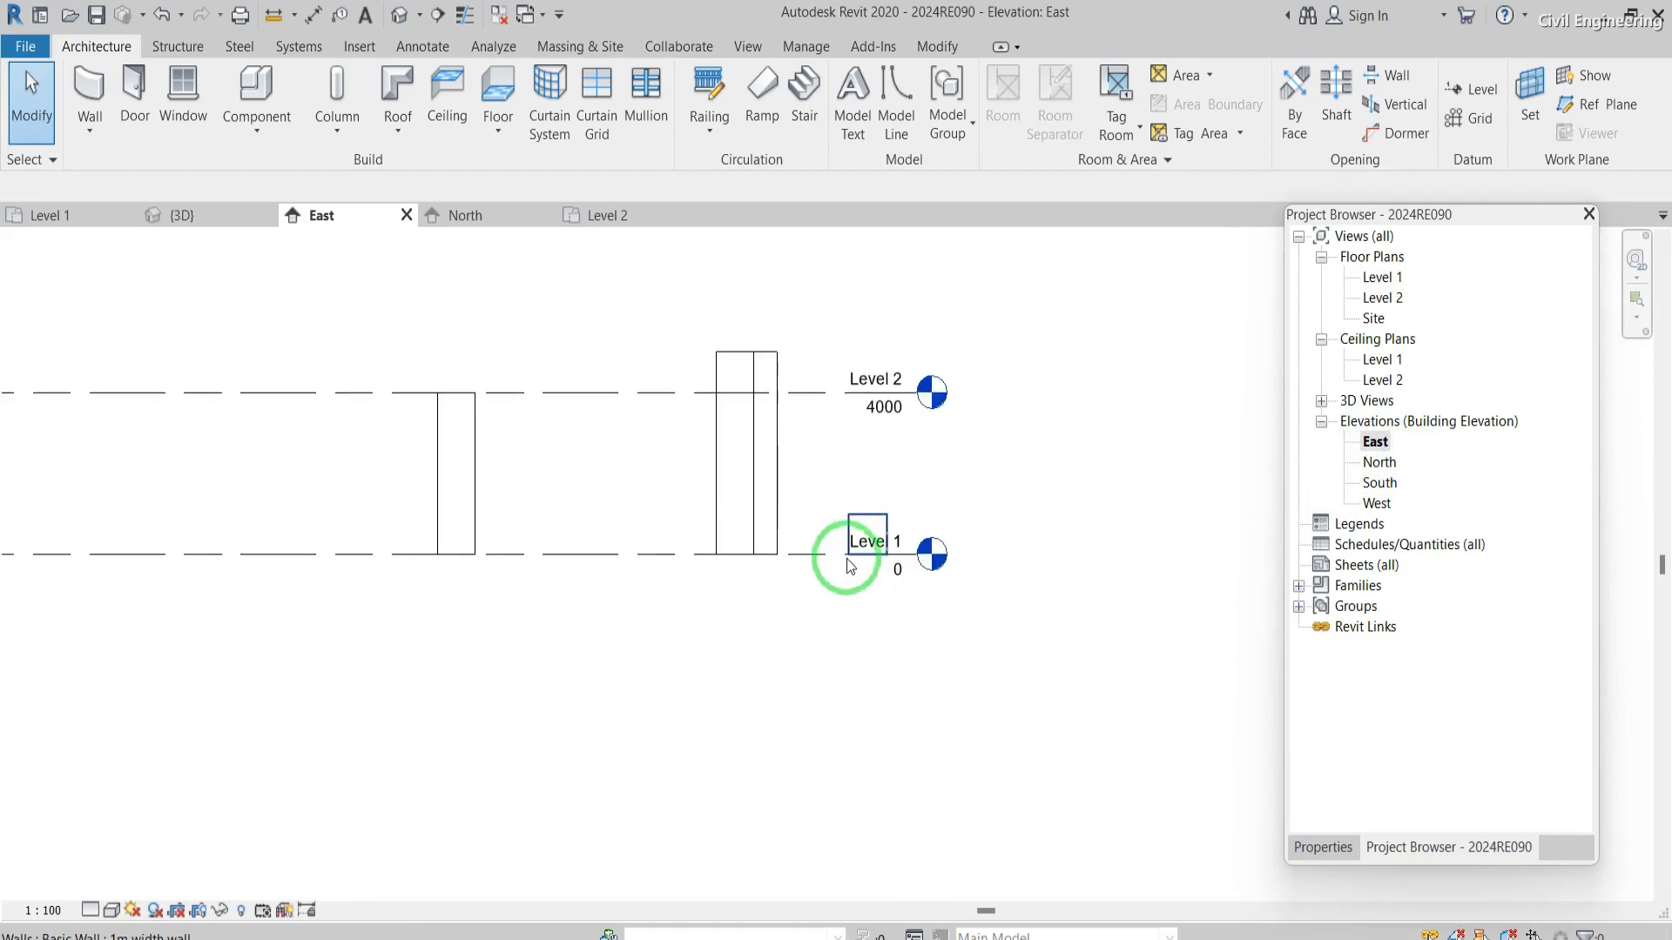
- Inspect the heights of the short, tall and Level 2-constrained walls in the East elevation
{"action": "left_click", "coordinate": [742, 351]}
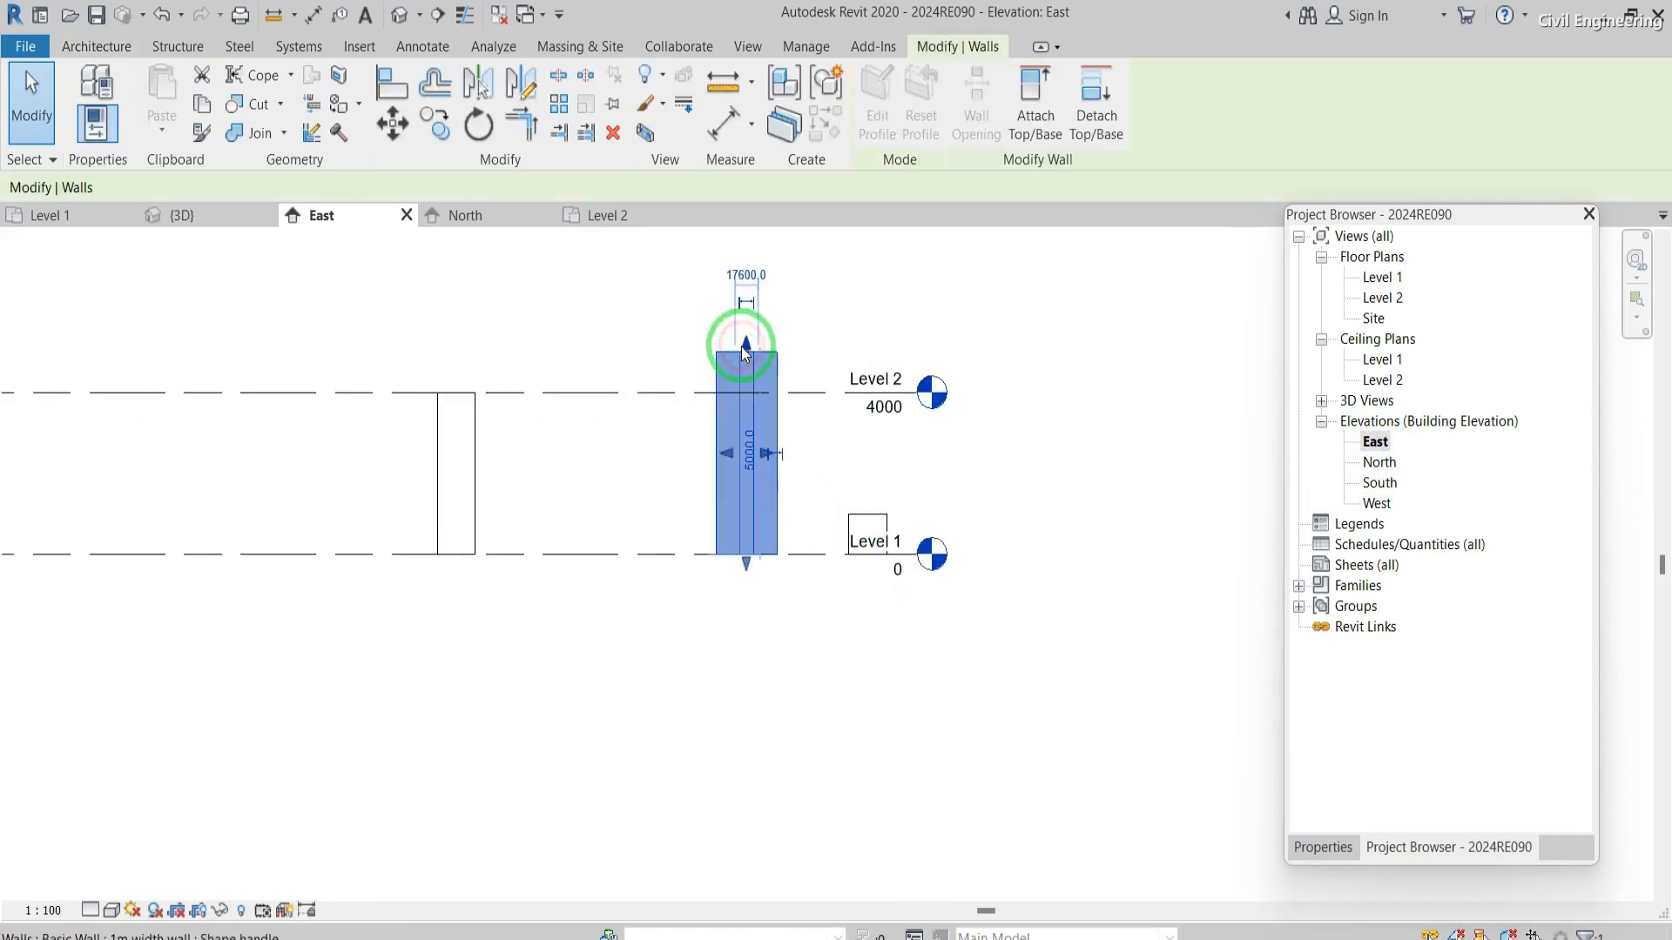
{"action": "left_click", "coordinate": [669, 335]}
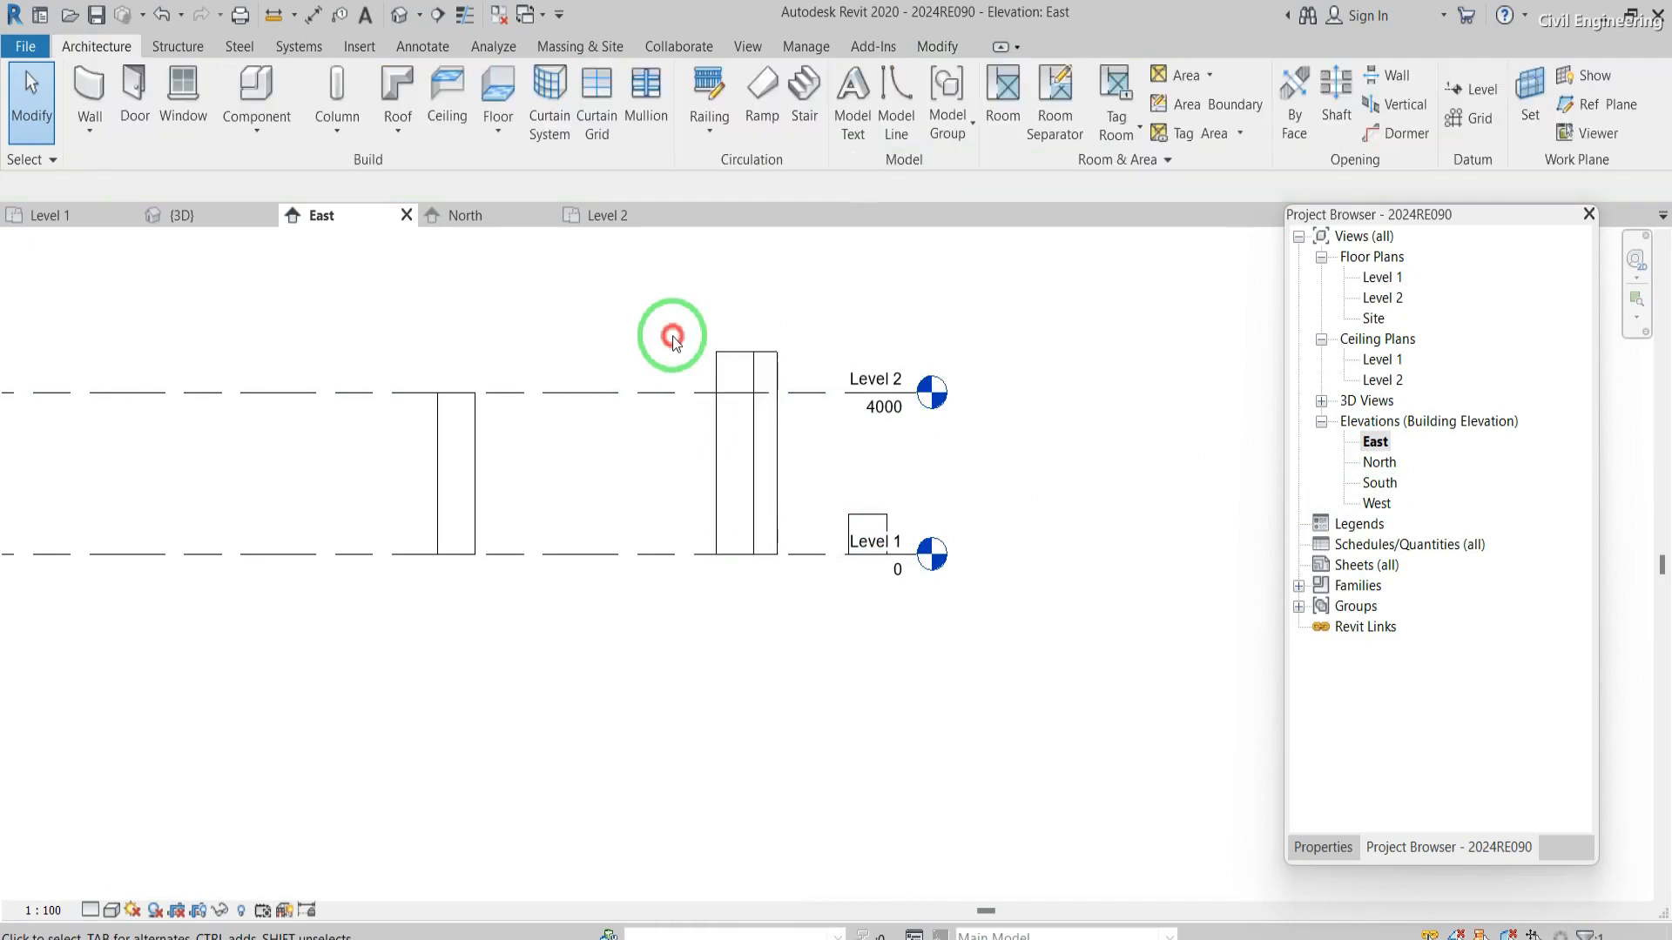
{"action": "left_click", "coordinate": [868, 522]}
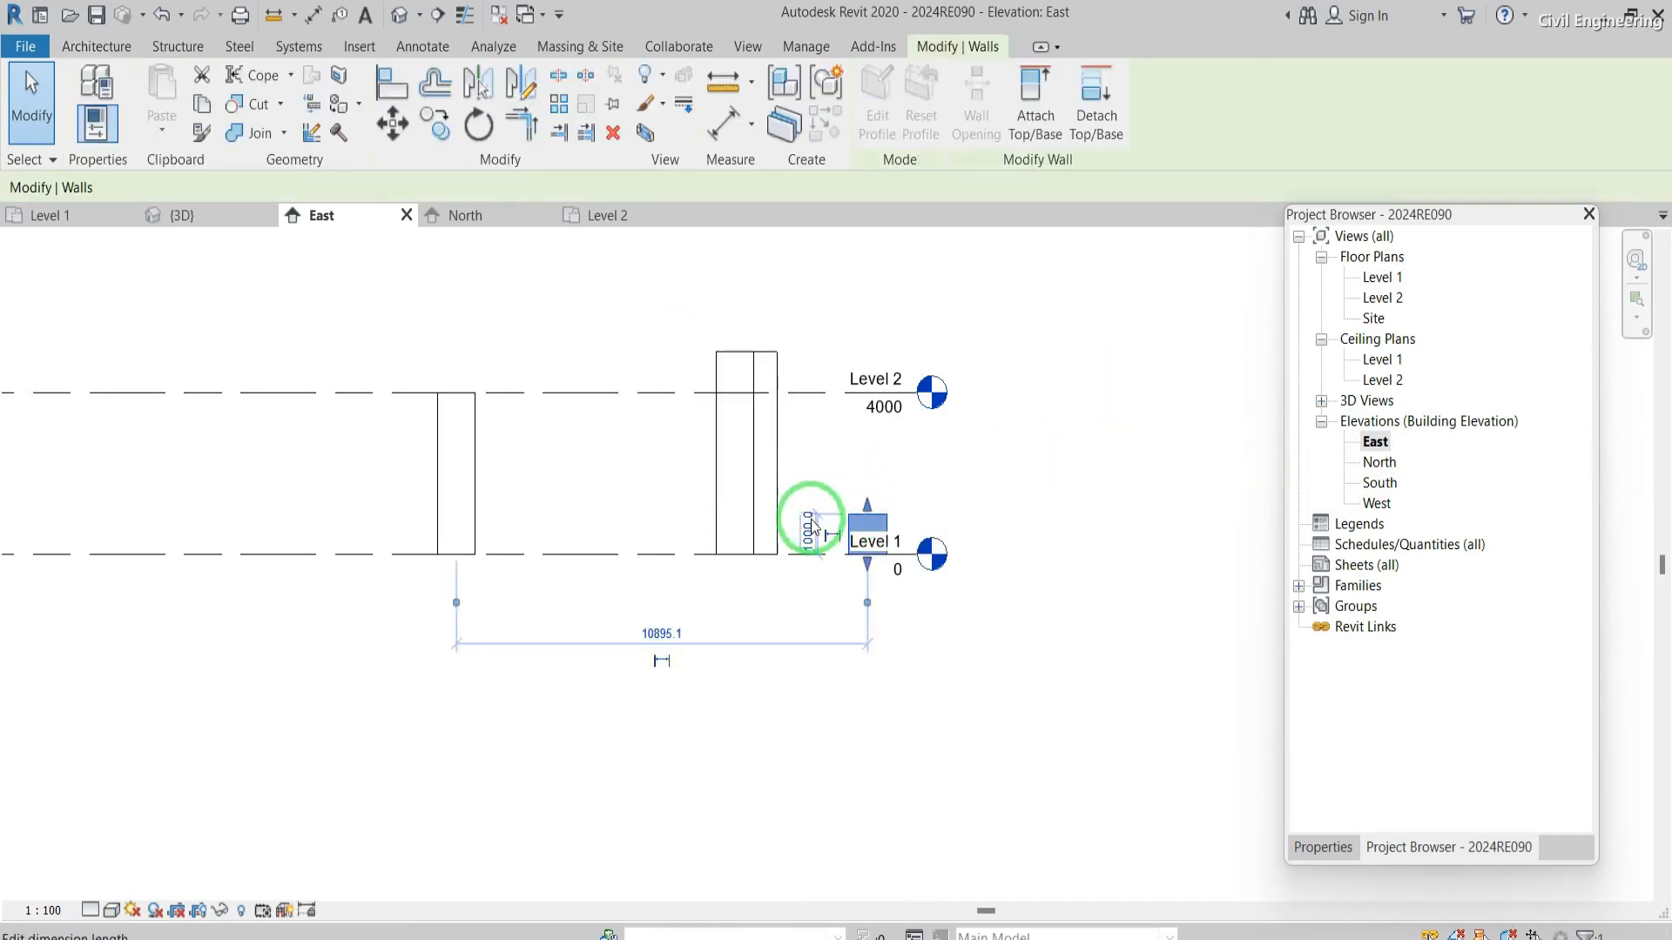
{"action": "scroll", "coordinate": [808, 525], "scroll_direction": "up", "scroll_amount": 2}
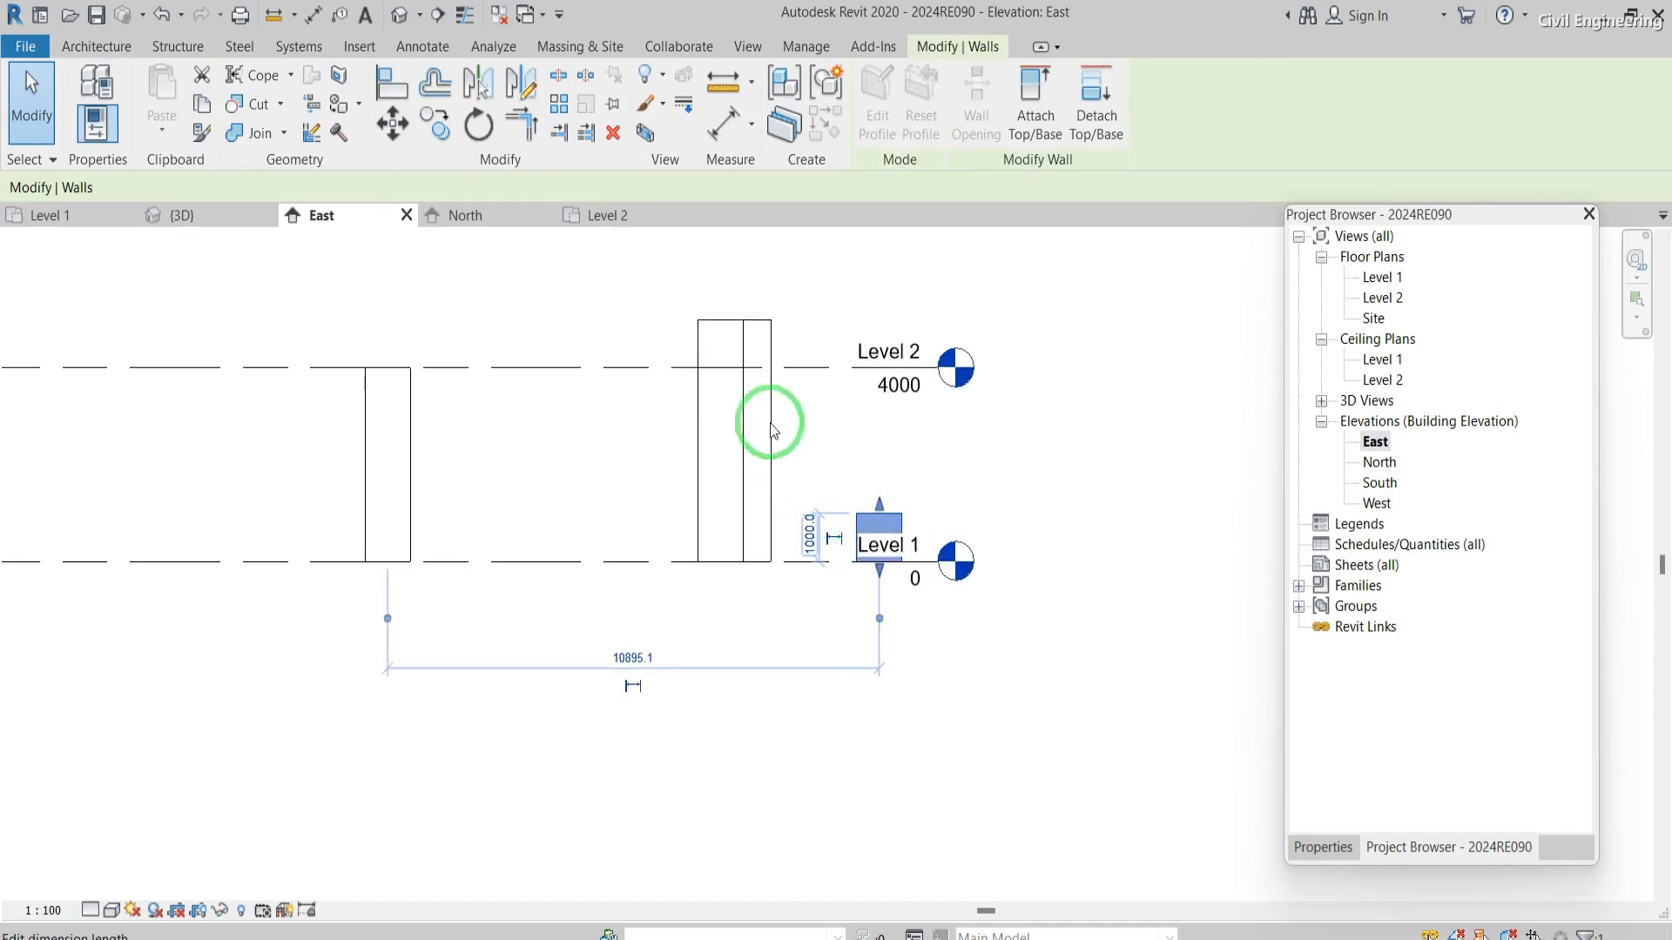
{"action": "left_click", "coordinate": [740, 327]}
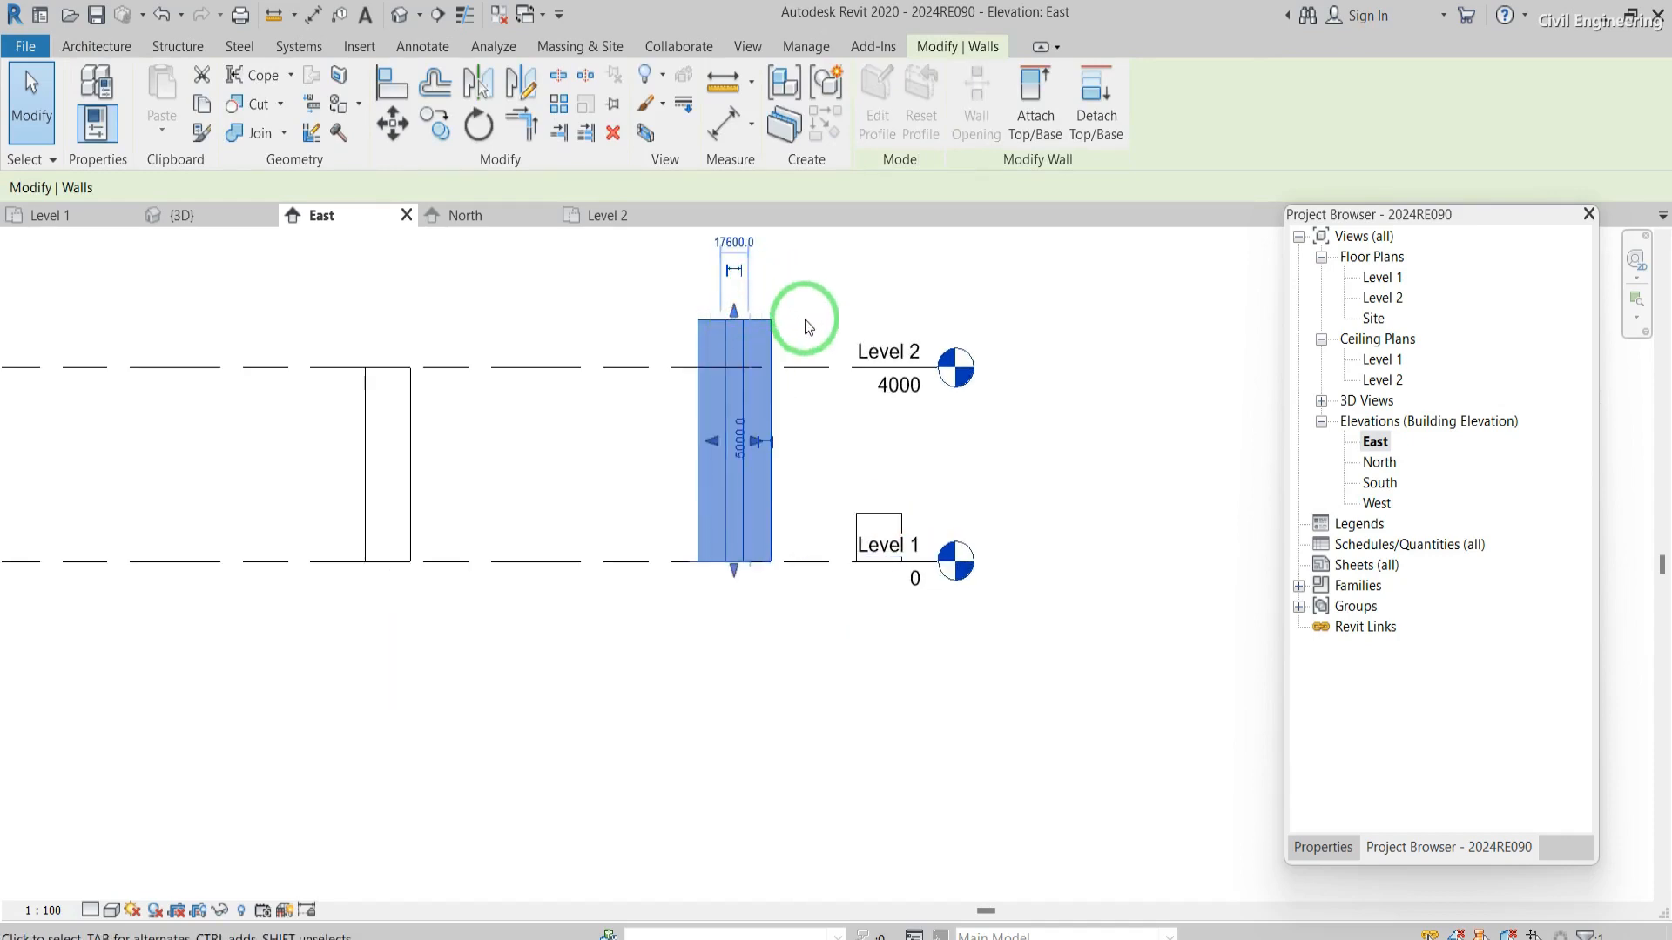
{"action": "scroll", "coordinate": [804, 326], "scroll_direction": "down", "scroll_amount": 1}
{"action": "scroll", "coordinate": [786, 349], "scroll_direction": "down", "scroll_amount": 1}
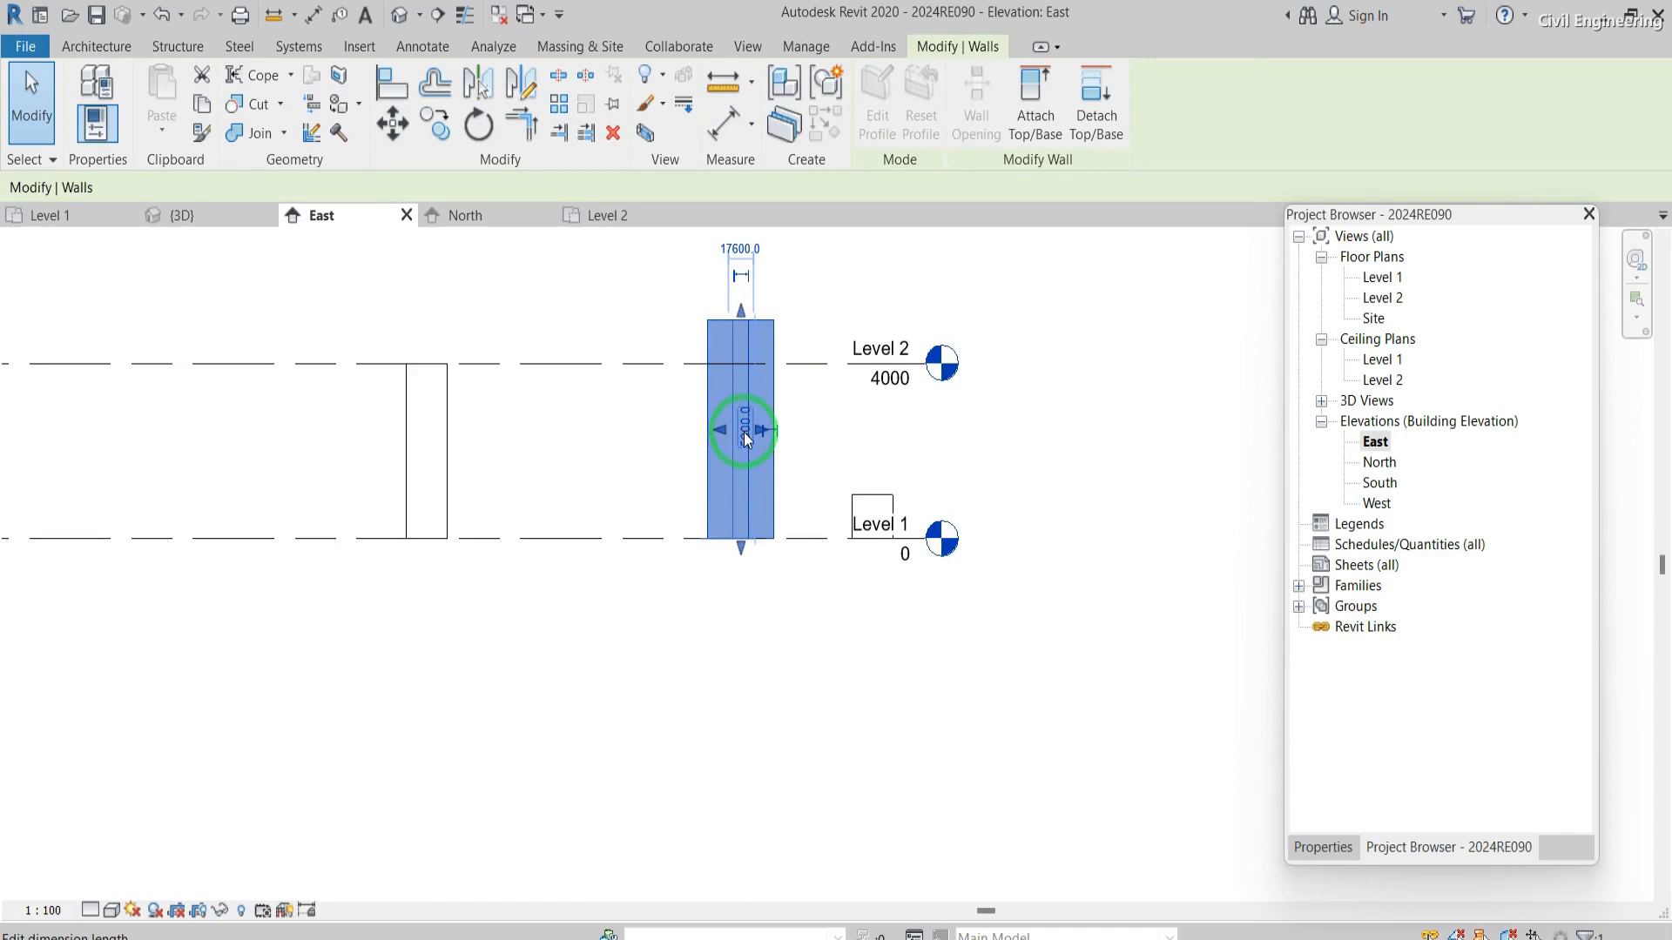
{"action": "left_click", "coordinate": [449, 425]}
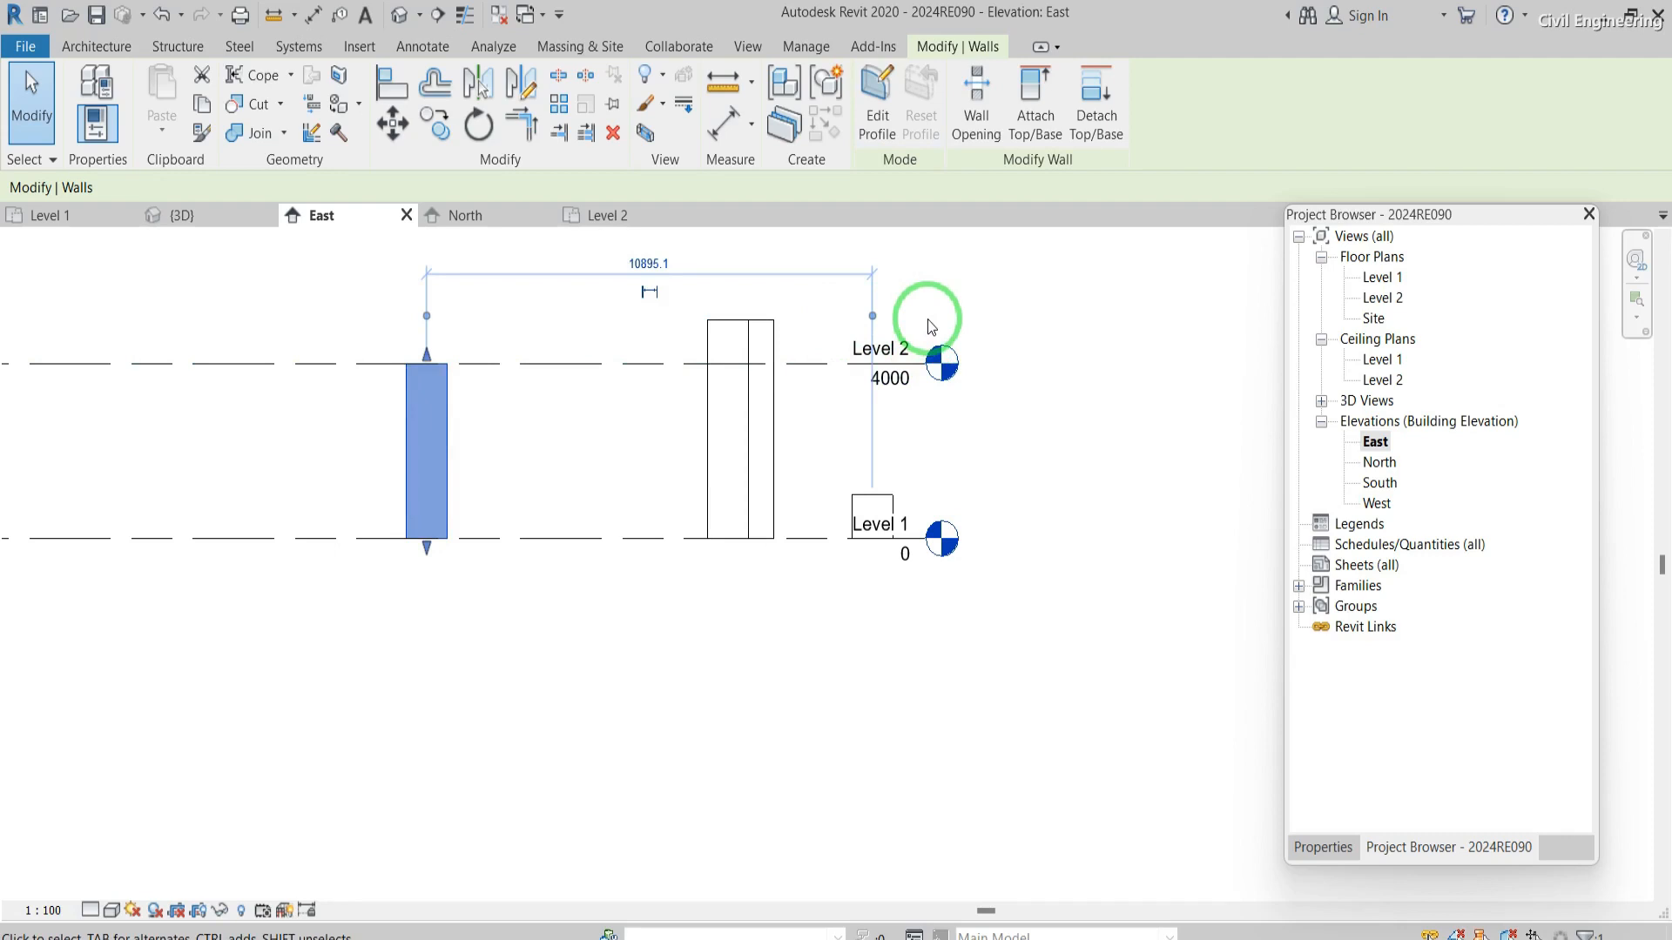
{"action": "left_click", "coordinate": [1000, 314]}
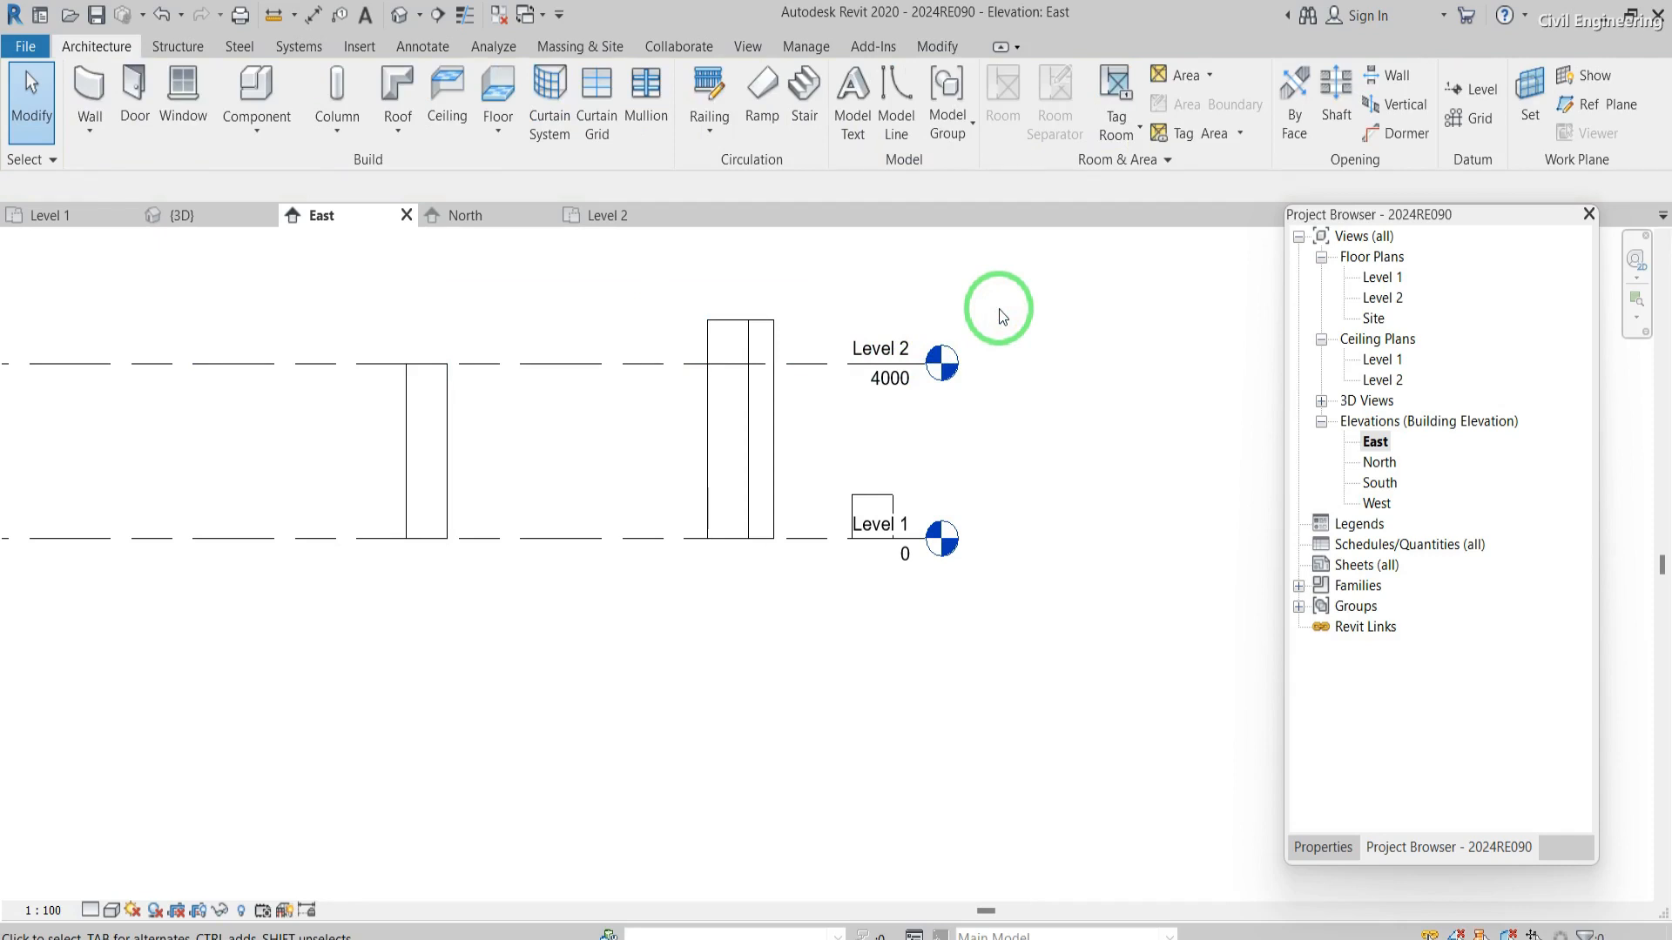
- Set the elevation of Level 2 to 3500 and check the wall constrained to it
{"action": "left_click", "coordinate": [433, 435]}
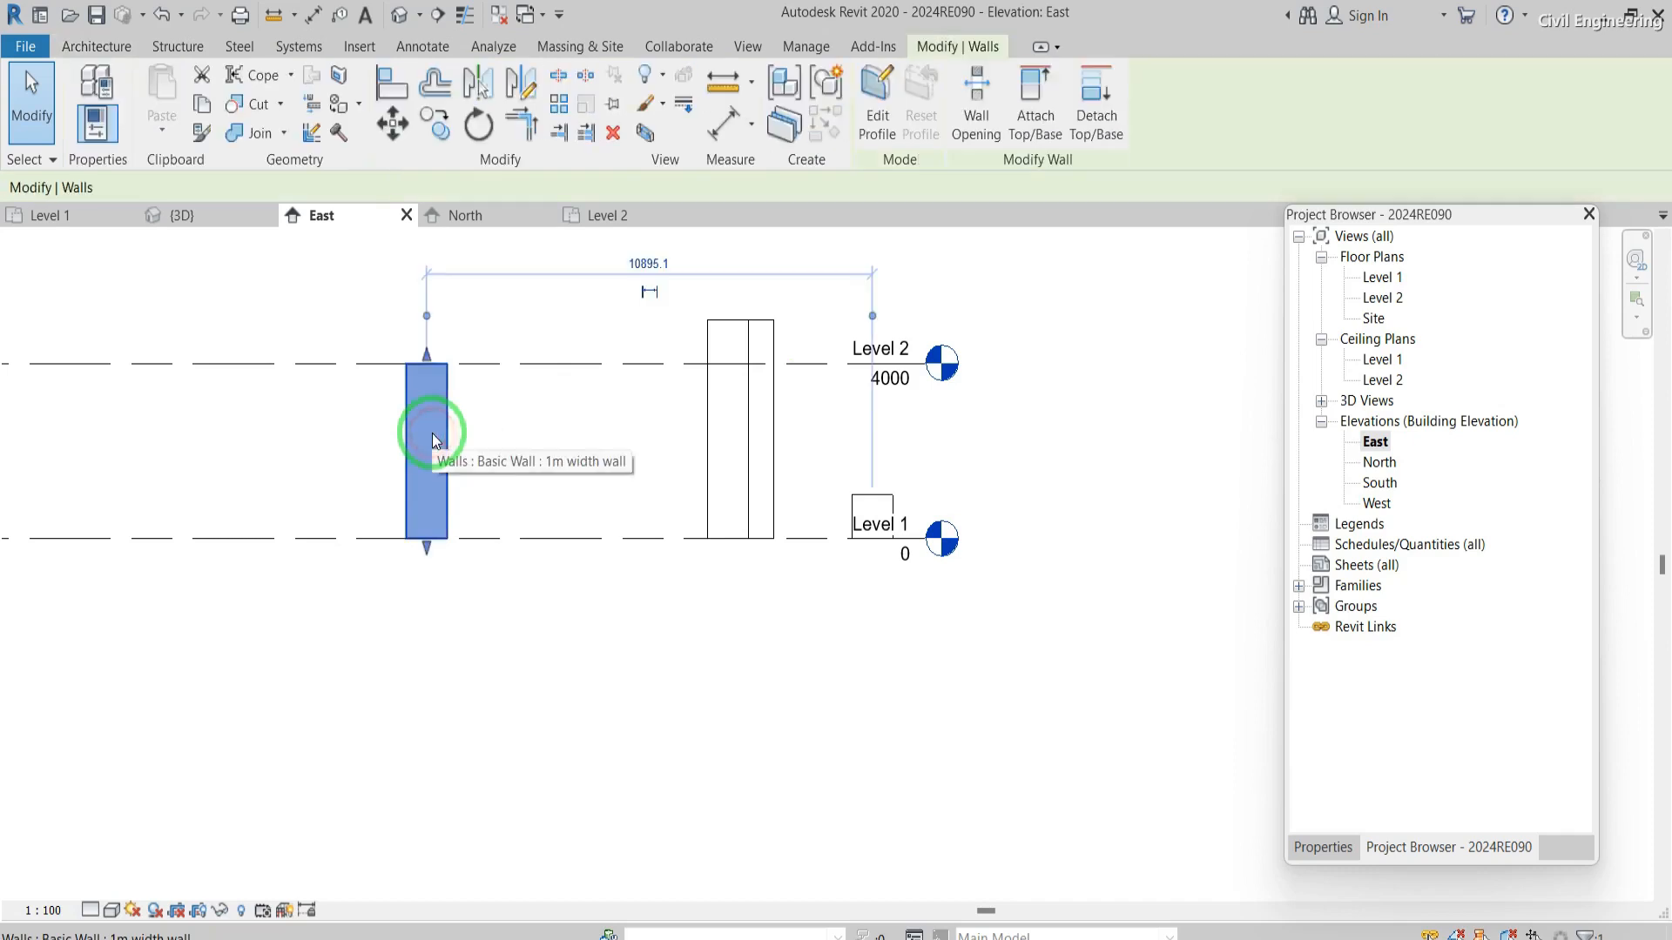
{"action": "left_click", "coordinate": [690, 364]}
{"action": "left_click", "coordinate": [892, 382]}
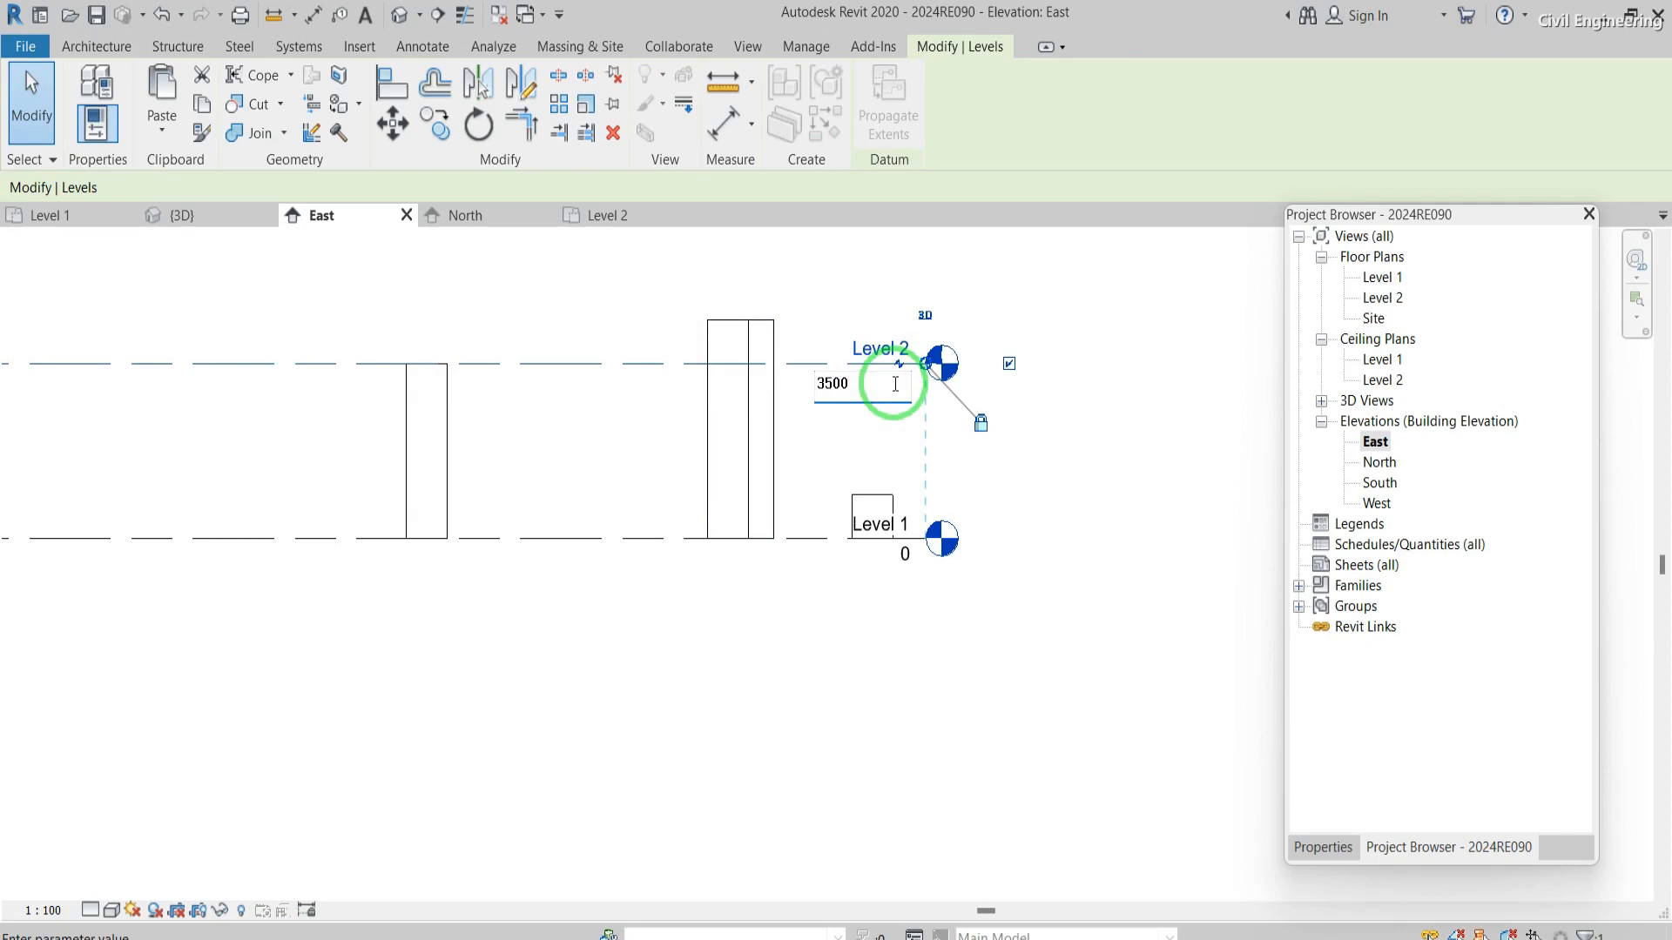
{"action": "key", "text": "Return"}
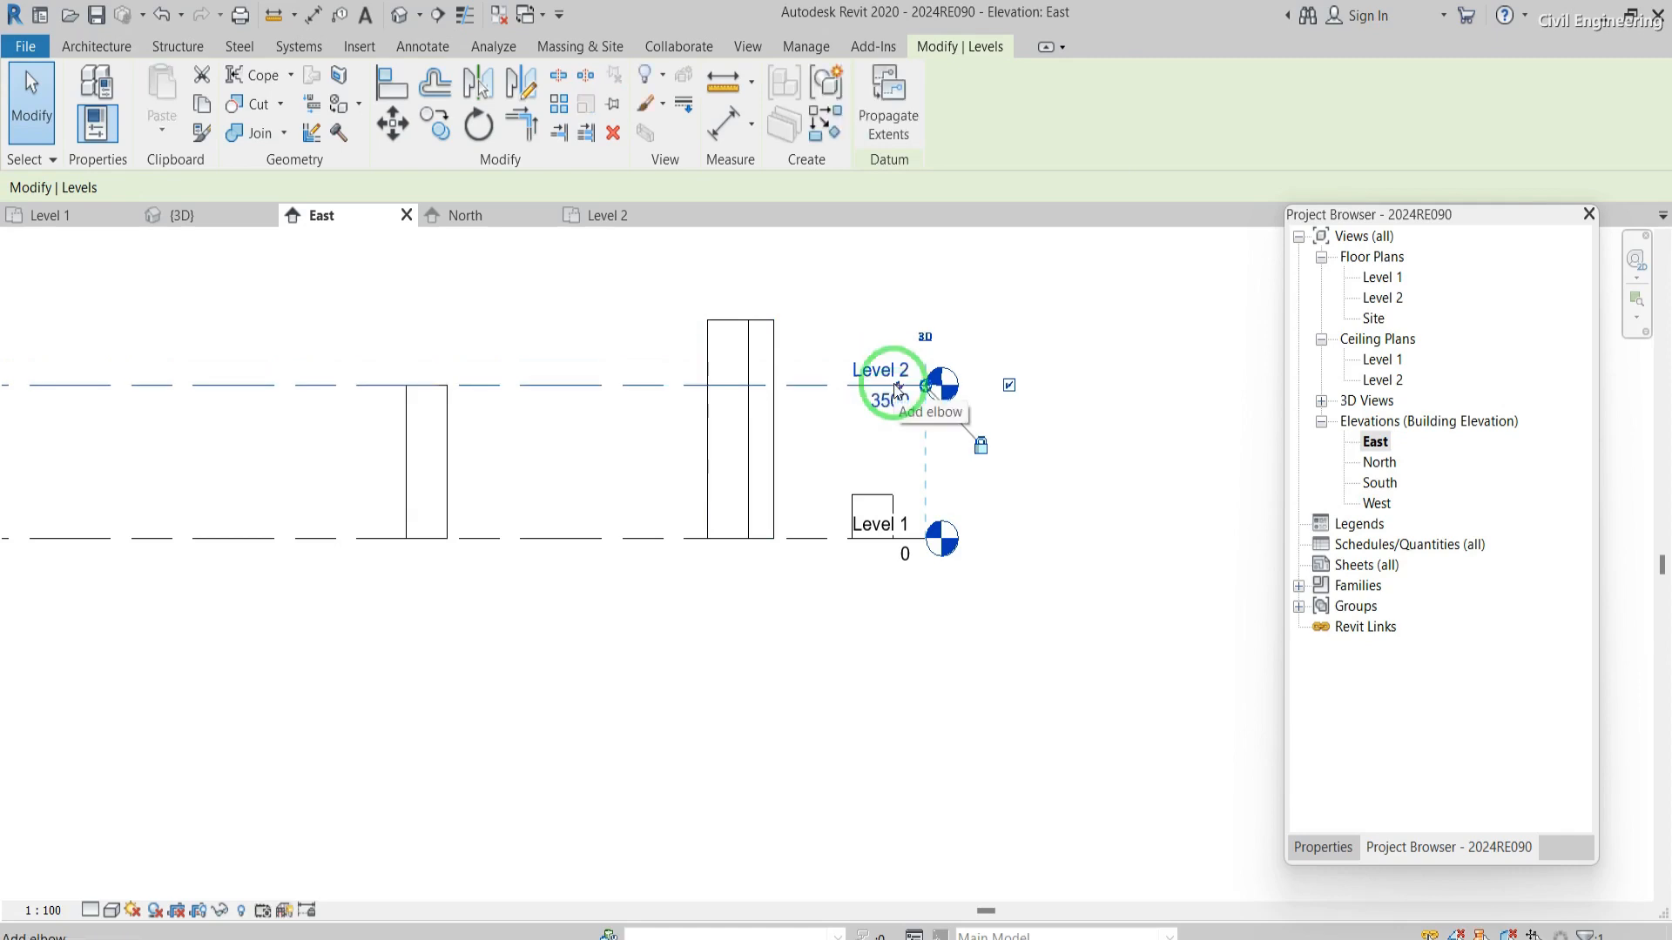
{"action": "left_click", "coordinate": [446, 442]}
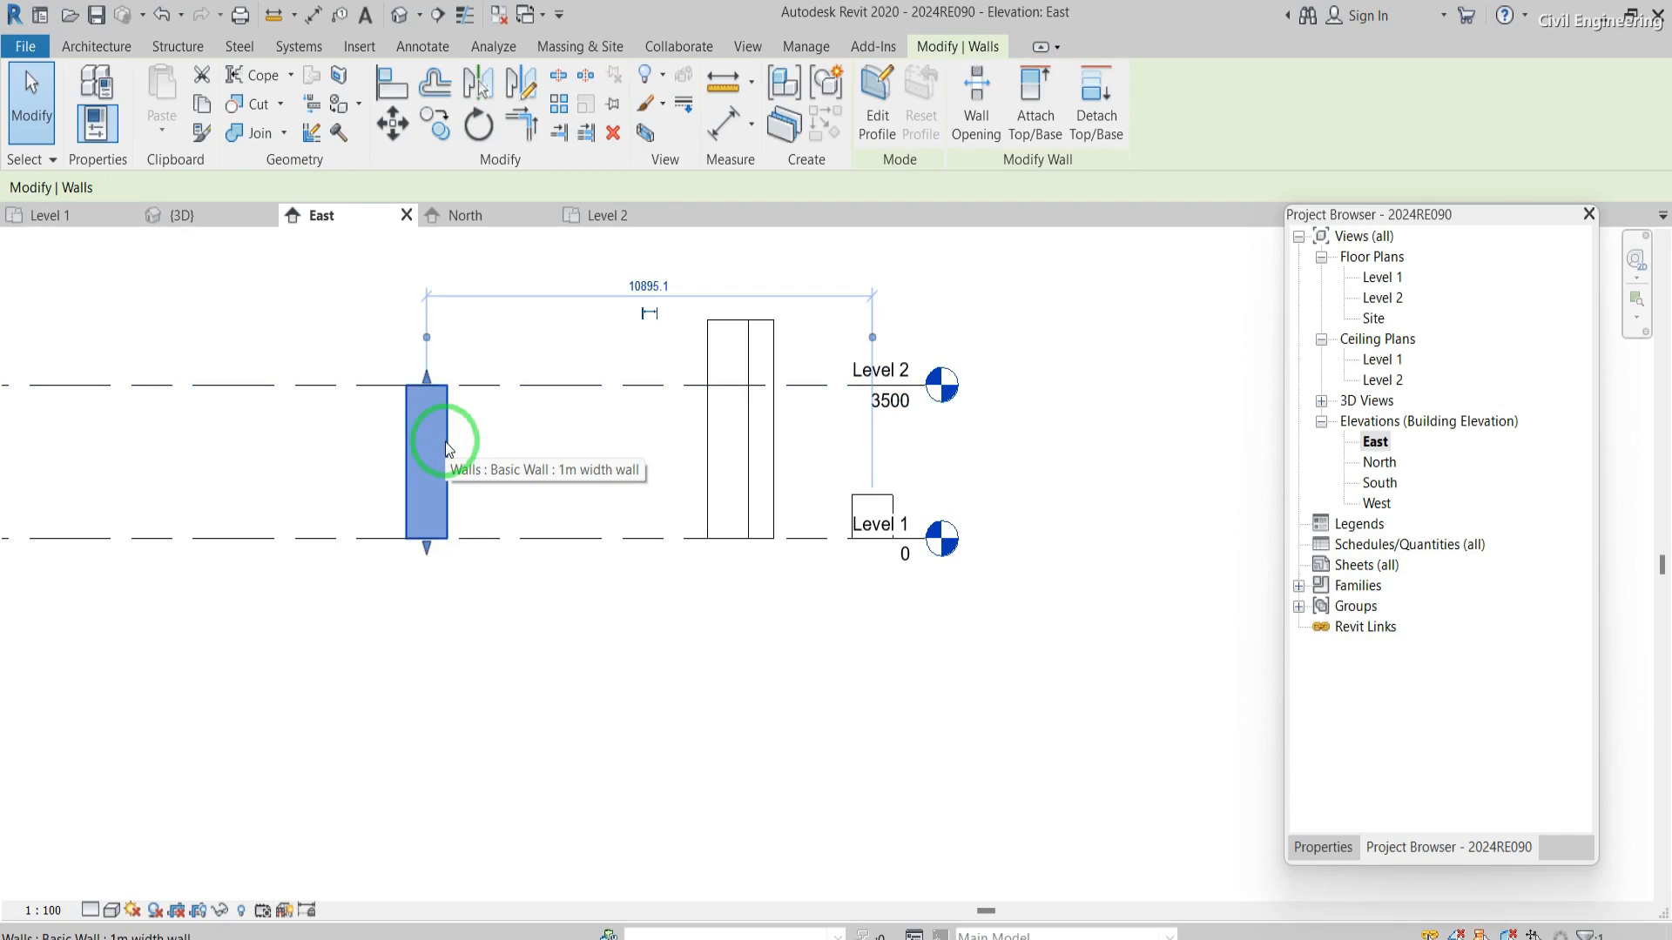
{"action": "left_click", "coordinate": [953, 291]}
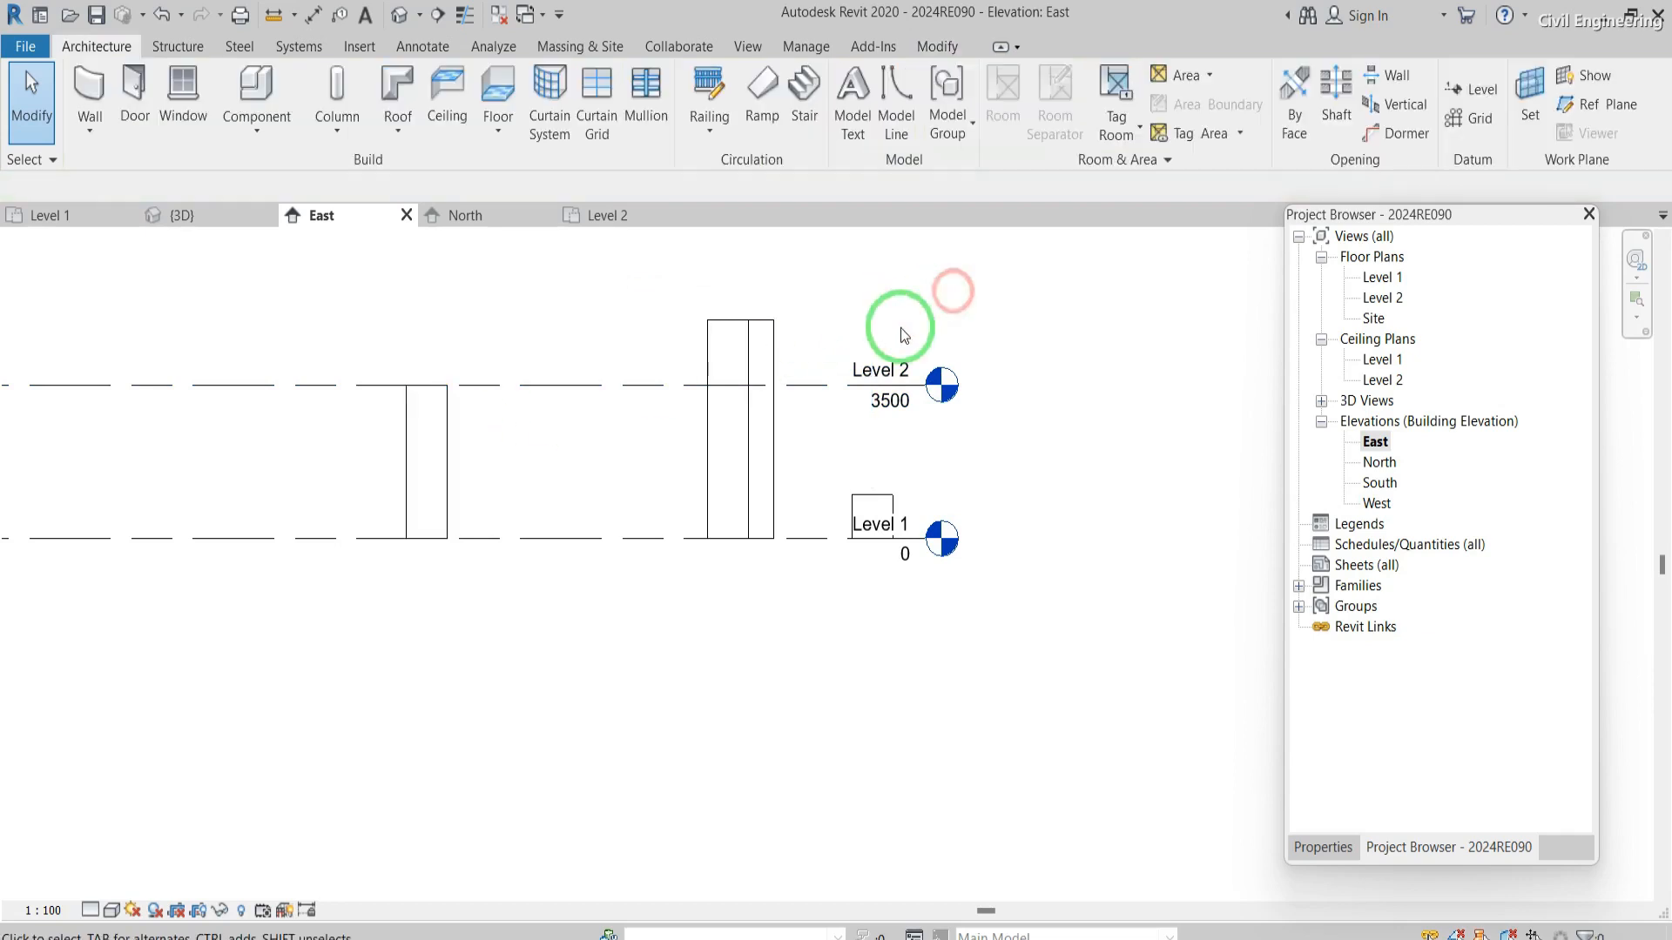
- Stretch the top of the tallest wall upward to a height of about 5400 mm
{"action": "left_click", "coordinate": [771, 353]}
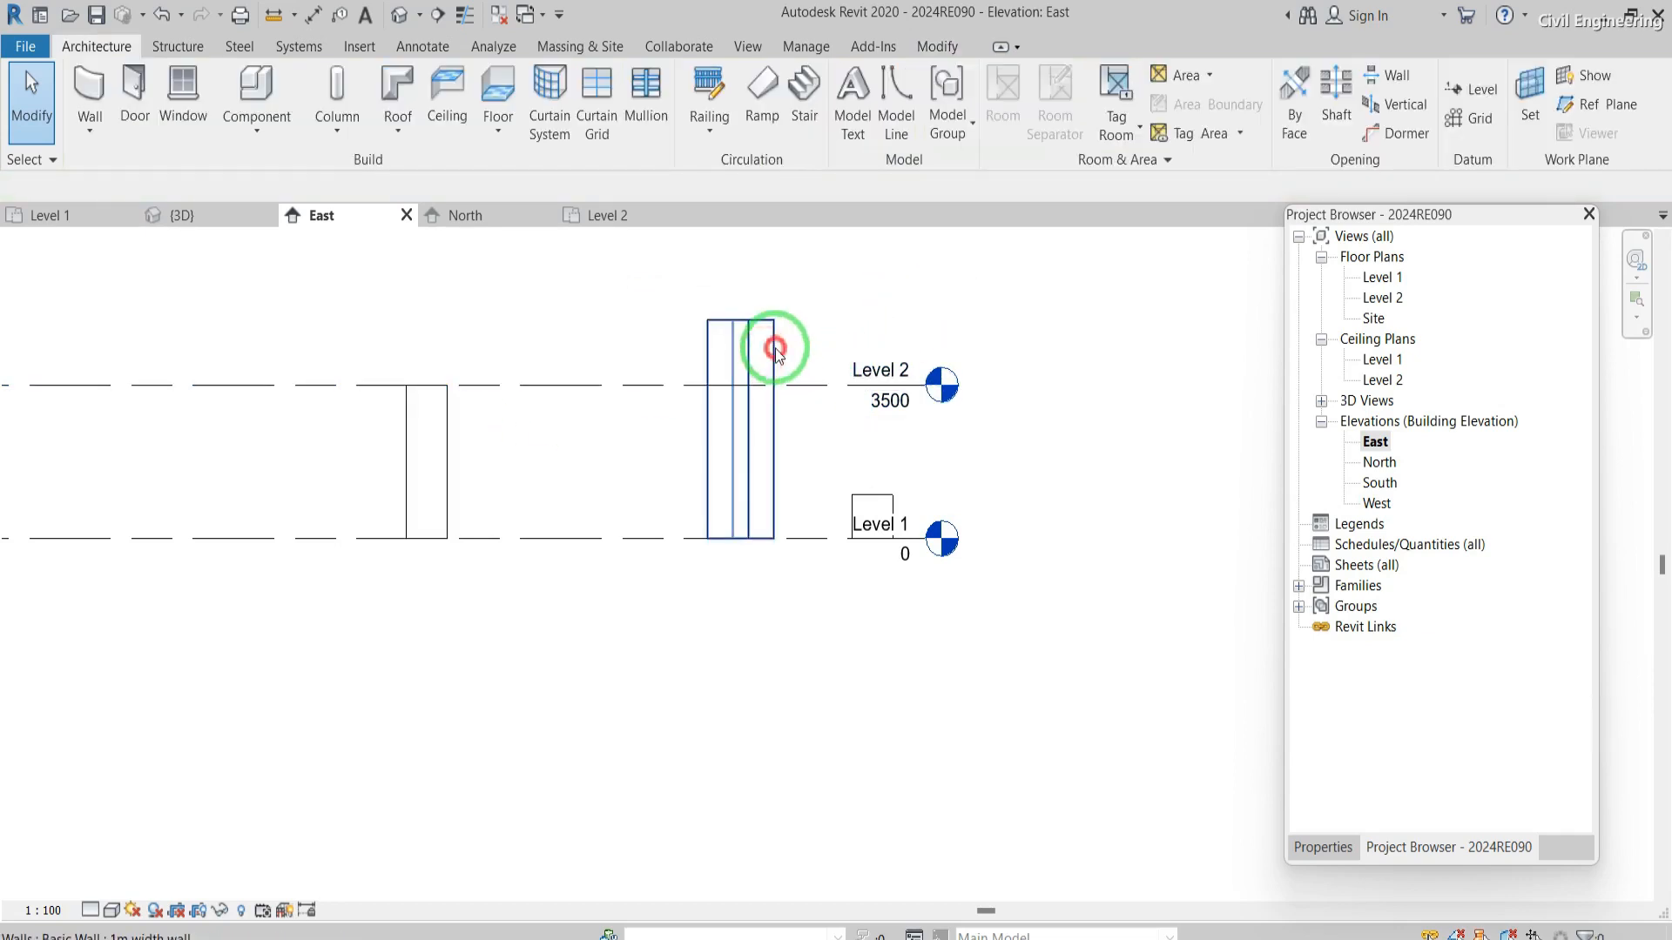
{"action": "mouse_move", "coordinate": [745, 318]}
{"action": "left_mouse_down"}
{"action": "mouse_move", "coordinate": [742, 335]}
{"action": "mouse_move", "coordinate": [745, 311]}
{"action": "left_mouse_up"}
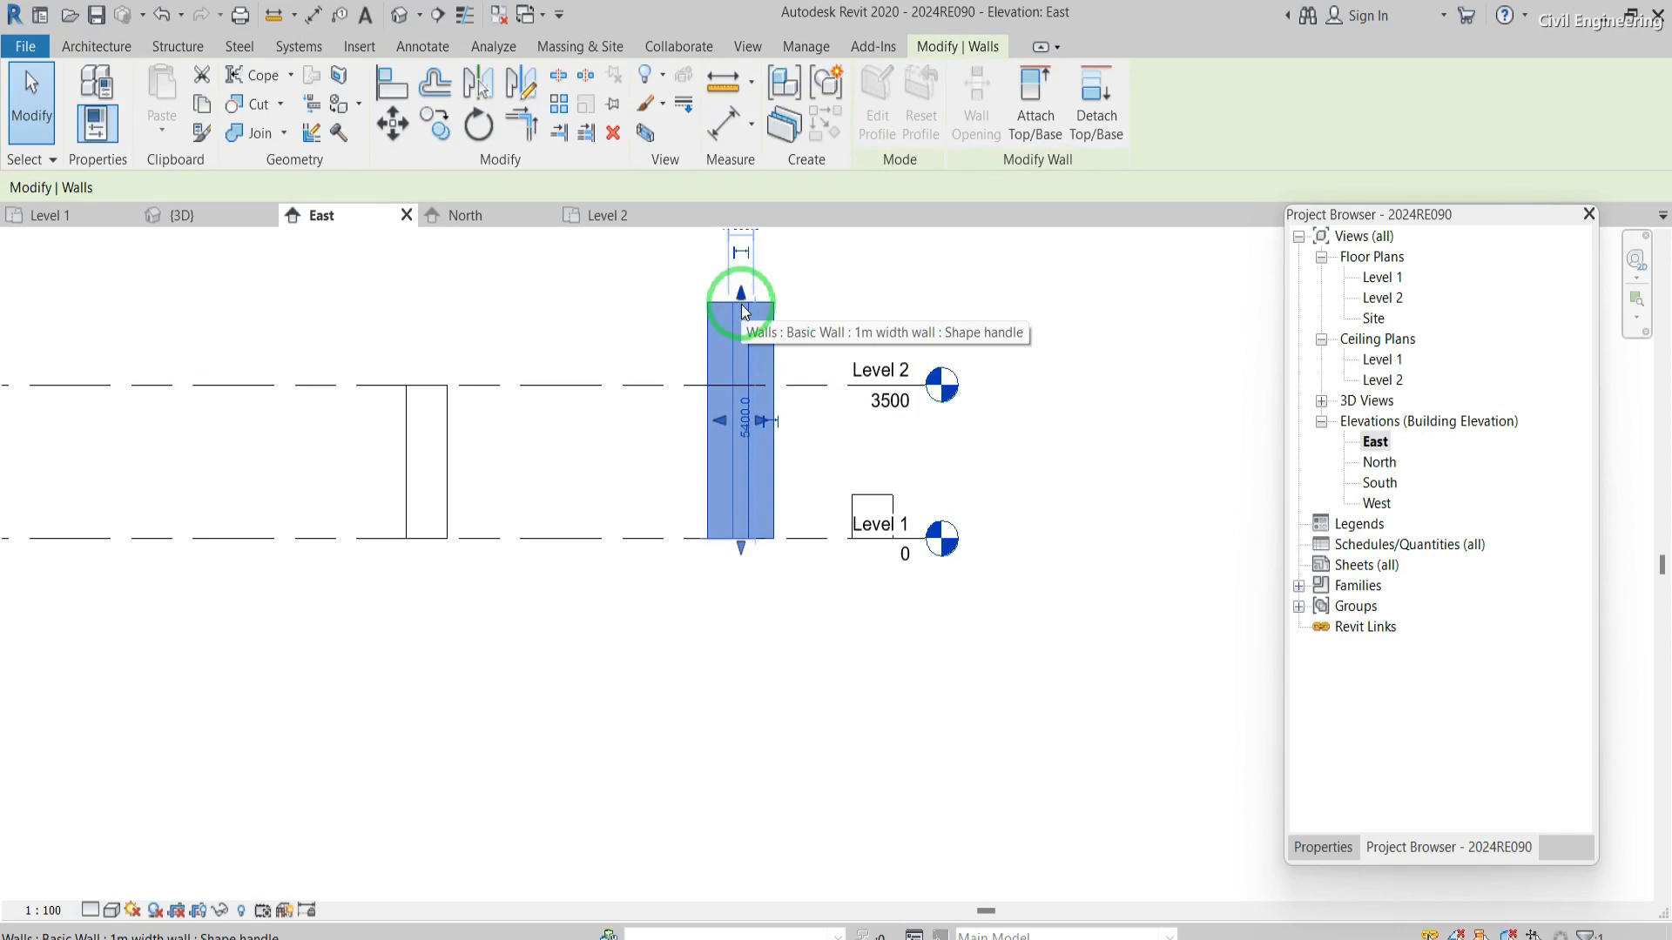
{"action": "left_click", "coordinate": [1027, 310]}
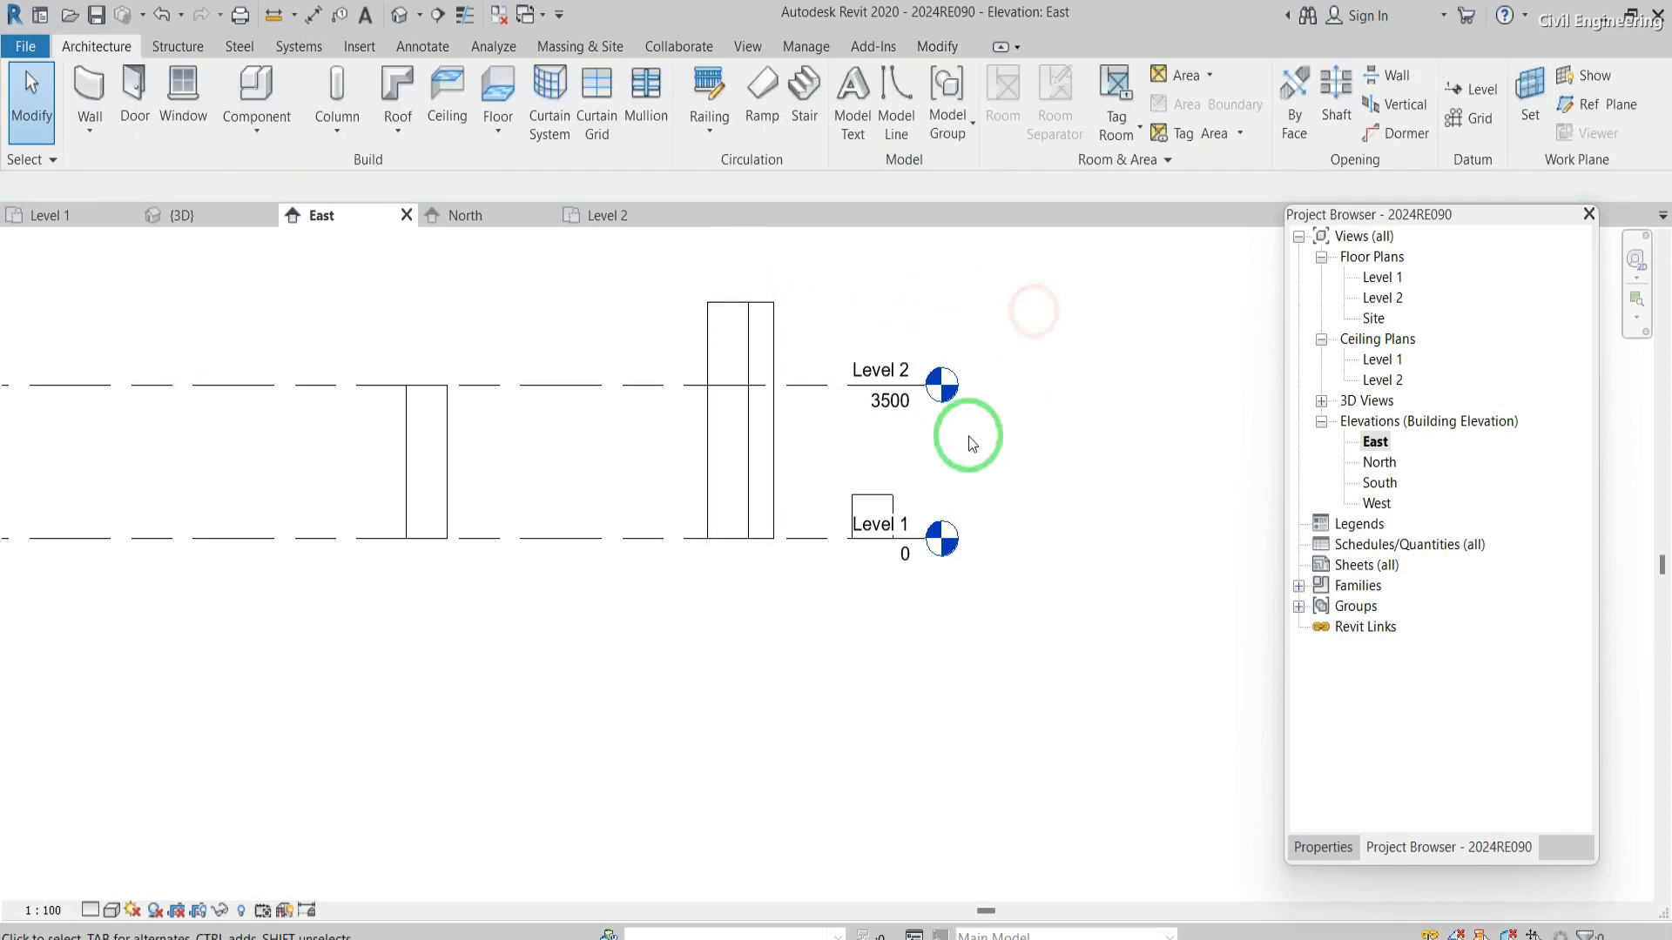
- Add a new level across the elevation about 3100 mm above Level 2
{"action": "scroll", "coordinate": [968, 443], "scroll_direction": "down", "scroll_amount": 1}
{"action": "scroll", "coordinate": [968, 443], "scroll_direction": "down", "scroll_amount": 2}
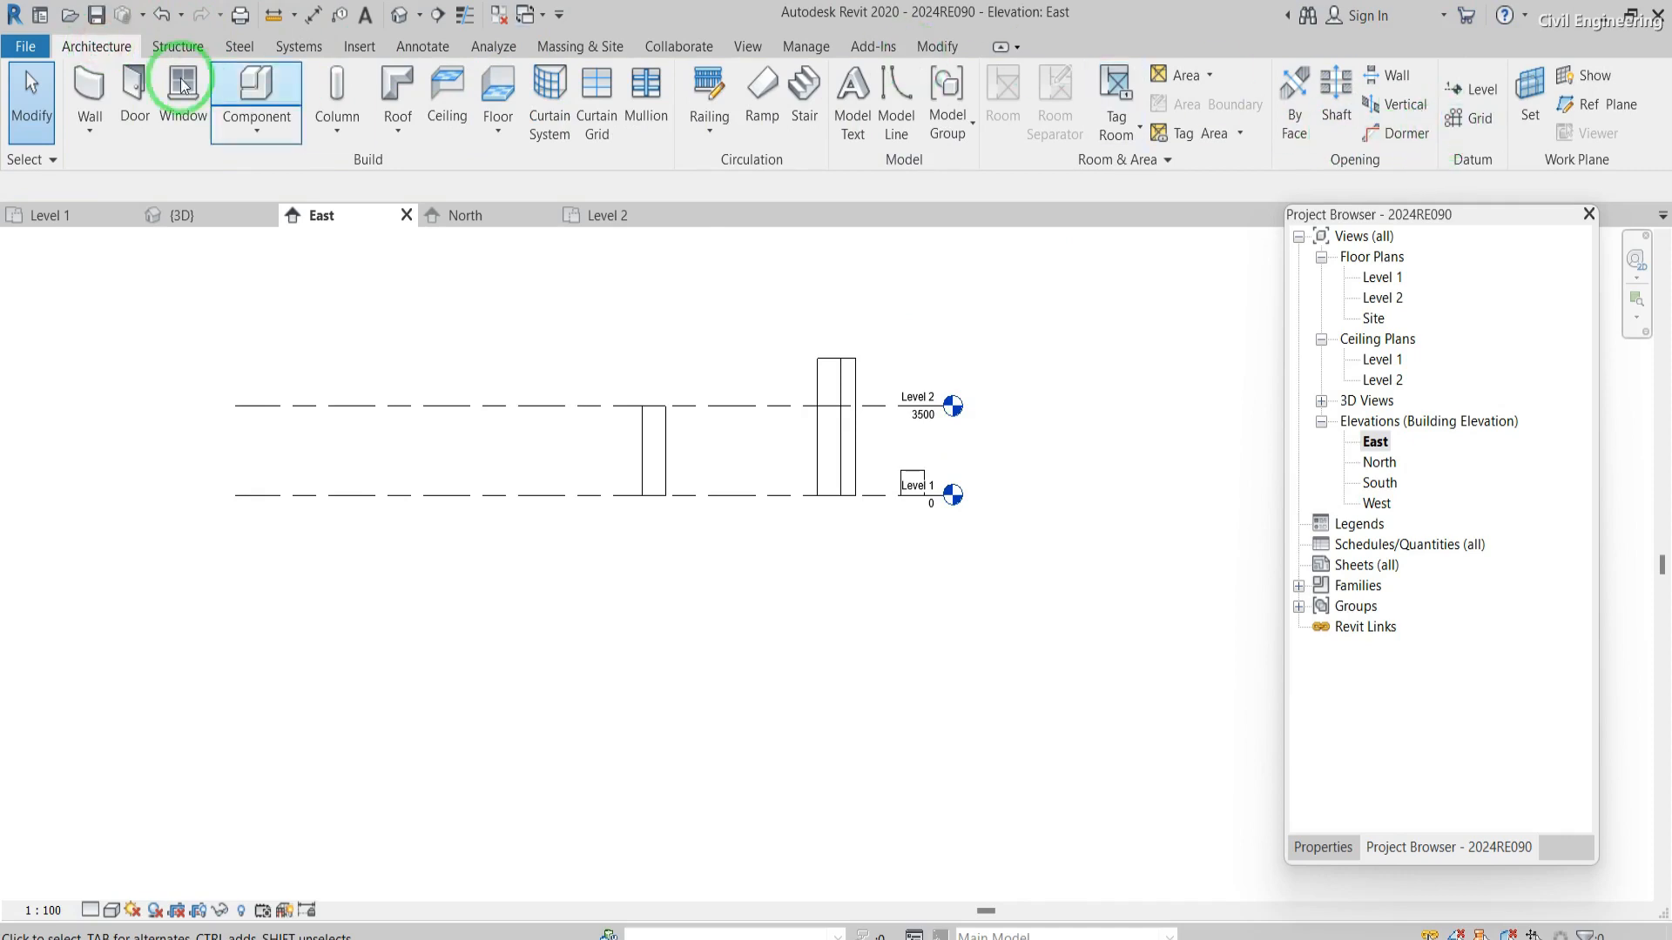
{"action": "left_click", "coordinate": [1474, 88]}
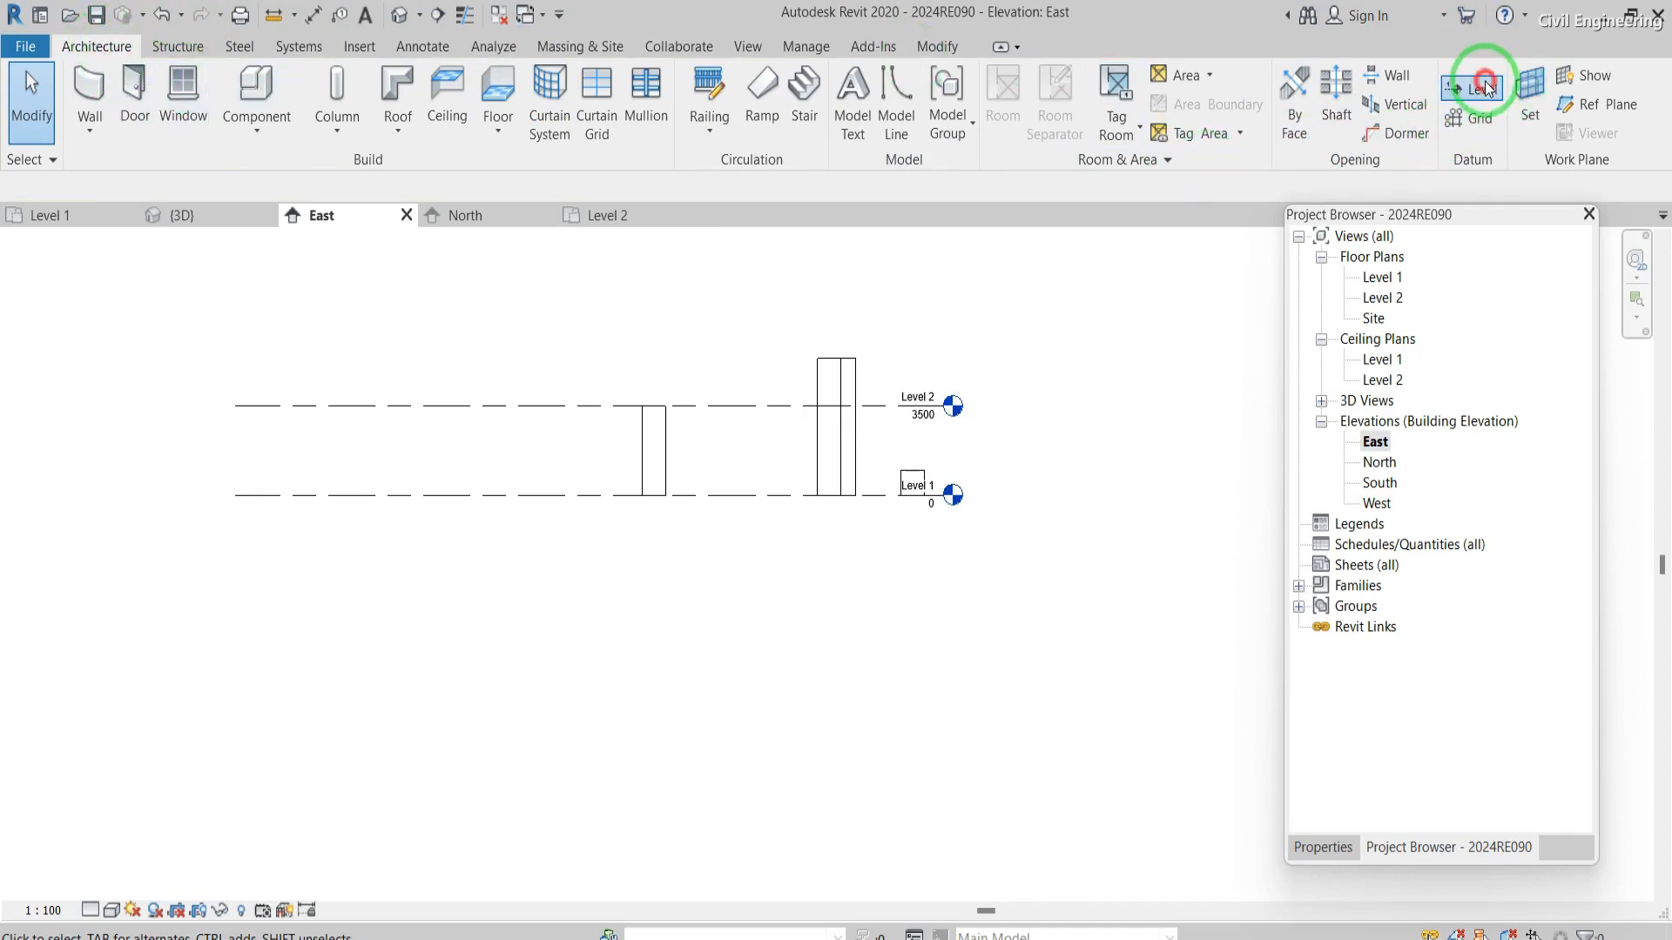
{"action": "left_click", "coordinate": [254, 325]}
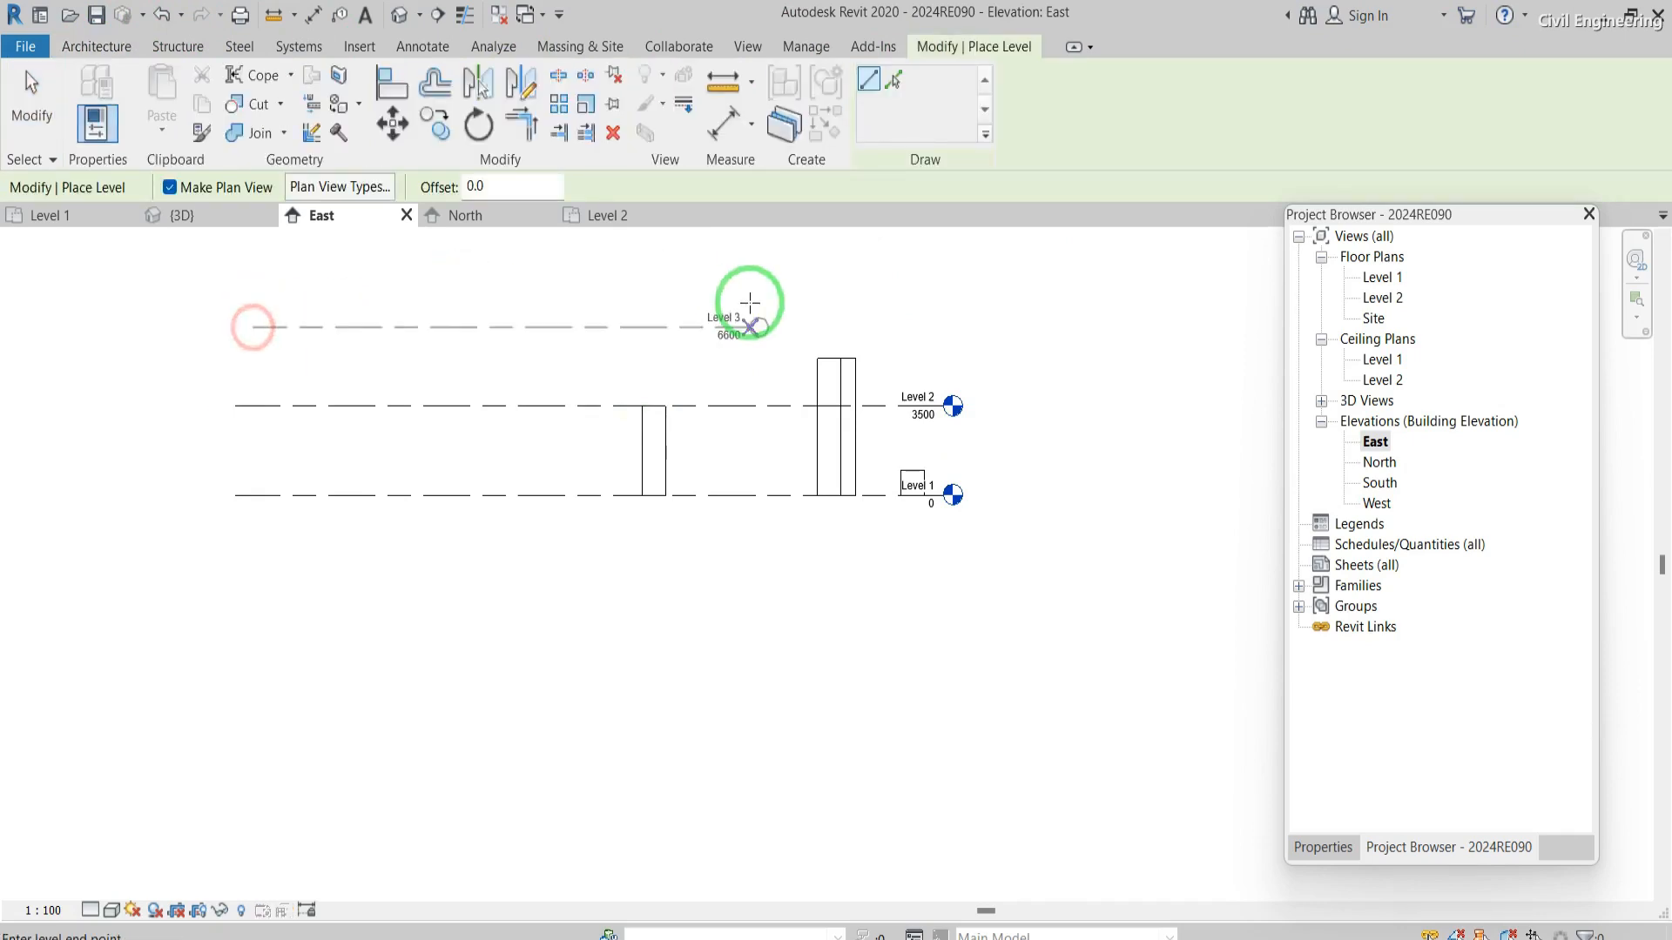
{"action": "left_click", "coordinate": [944, 325]}
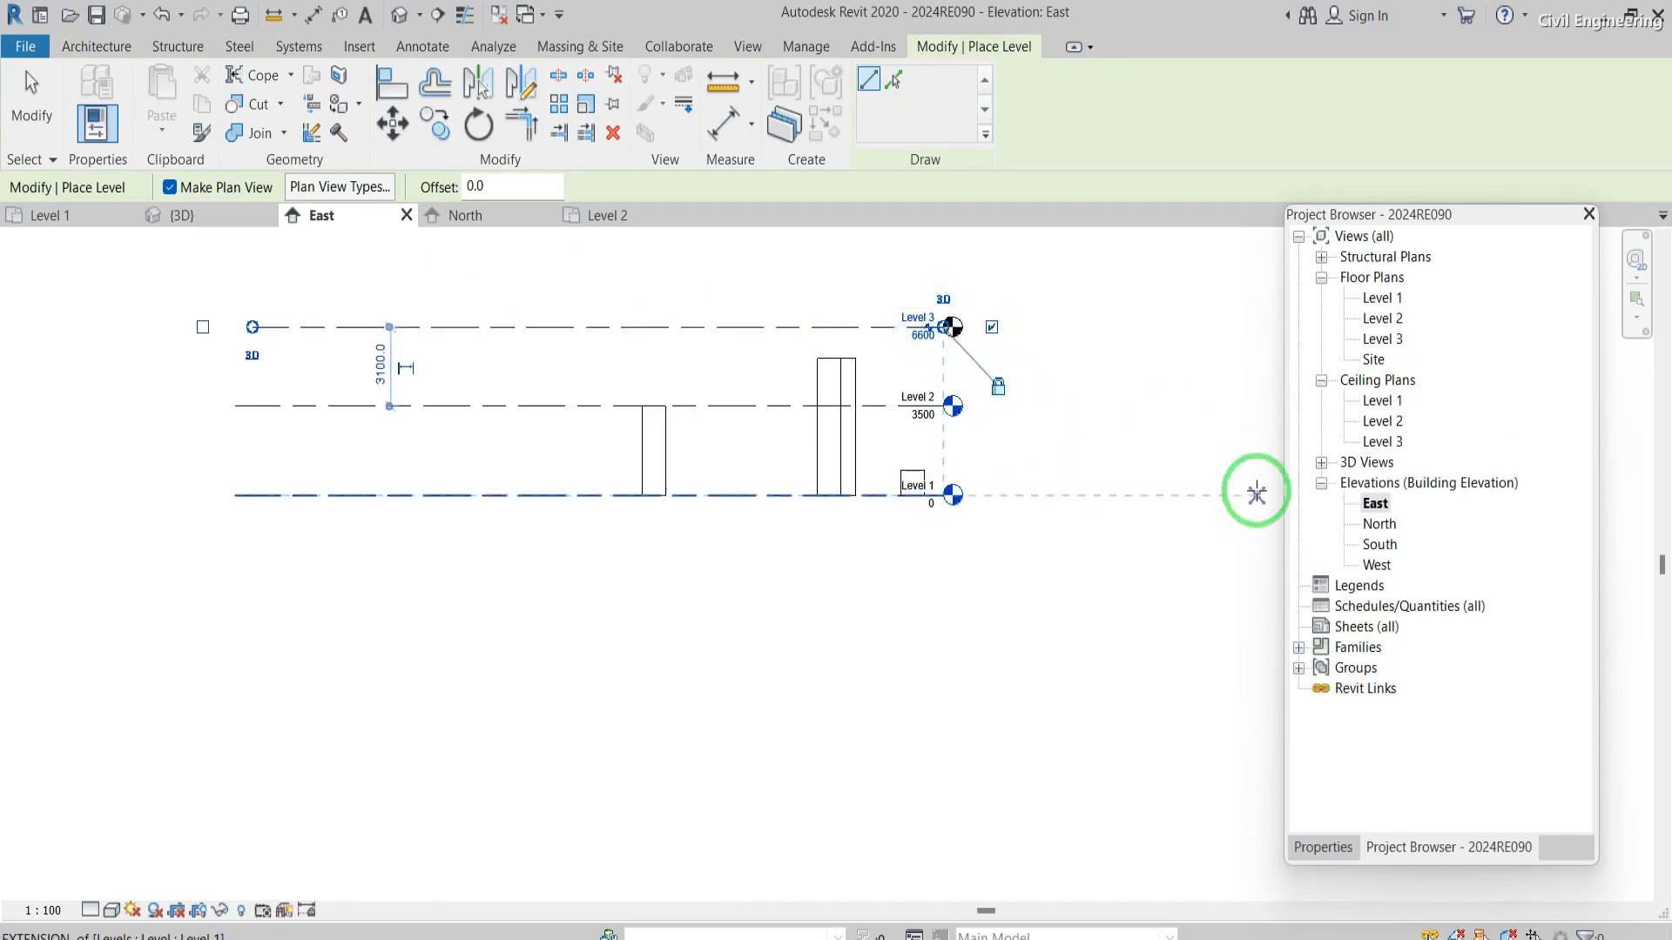
- In the Level 1 floor plan, draw a horizontal wall about 18100 mm long above the others with an unconnected depth of 3500 mm
{"action": "double_click", "coordinate": [1383, 298]}
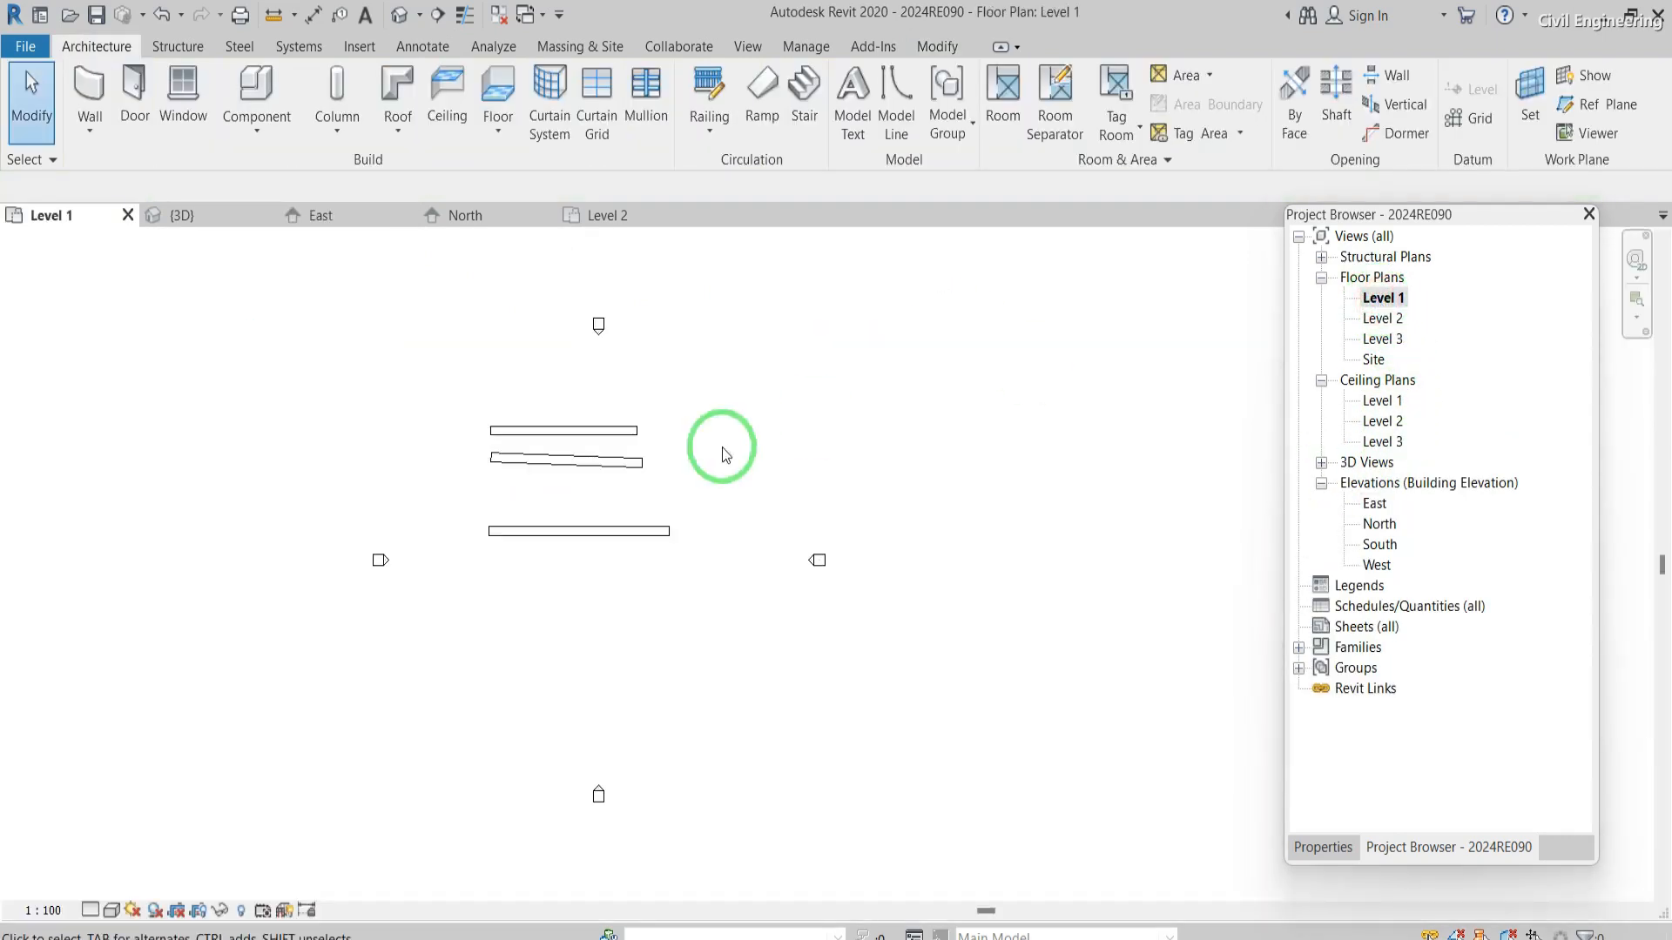
{"action": "scroll", "coordinate": [650, 489], "scroll_direction": "up", "scroll_amount": 2}
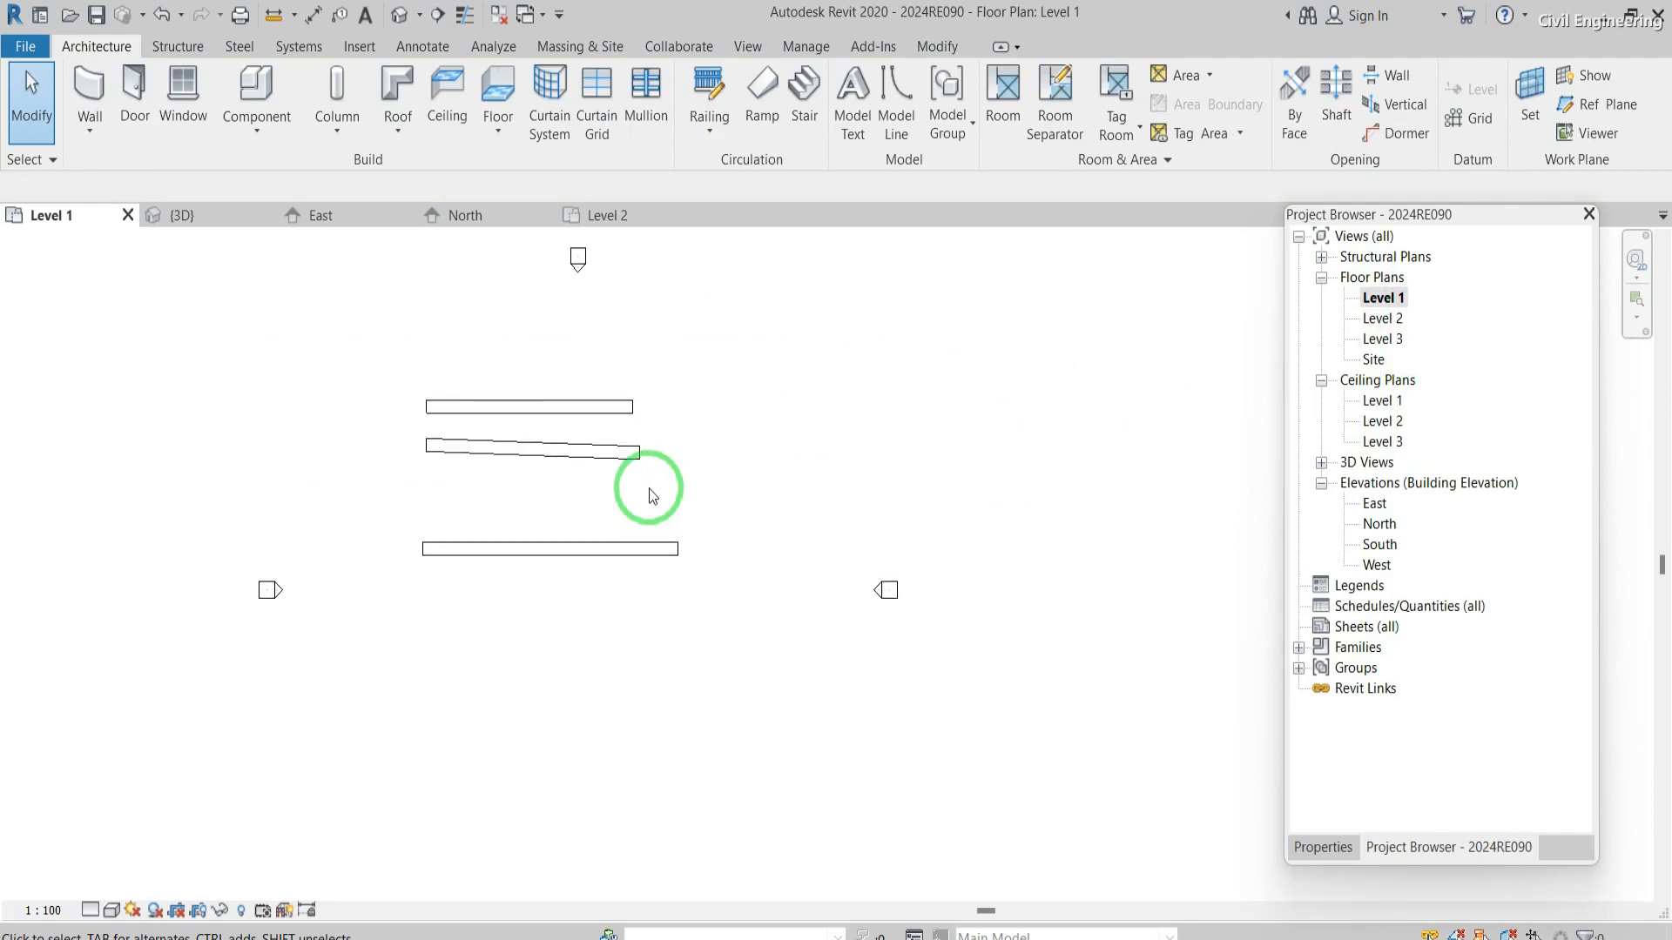
{"action": "left_click", "coordinate": [89, 87]}
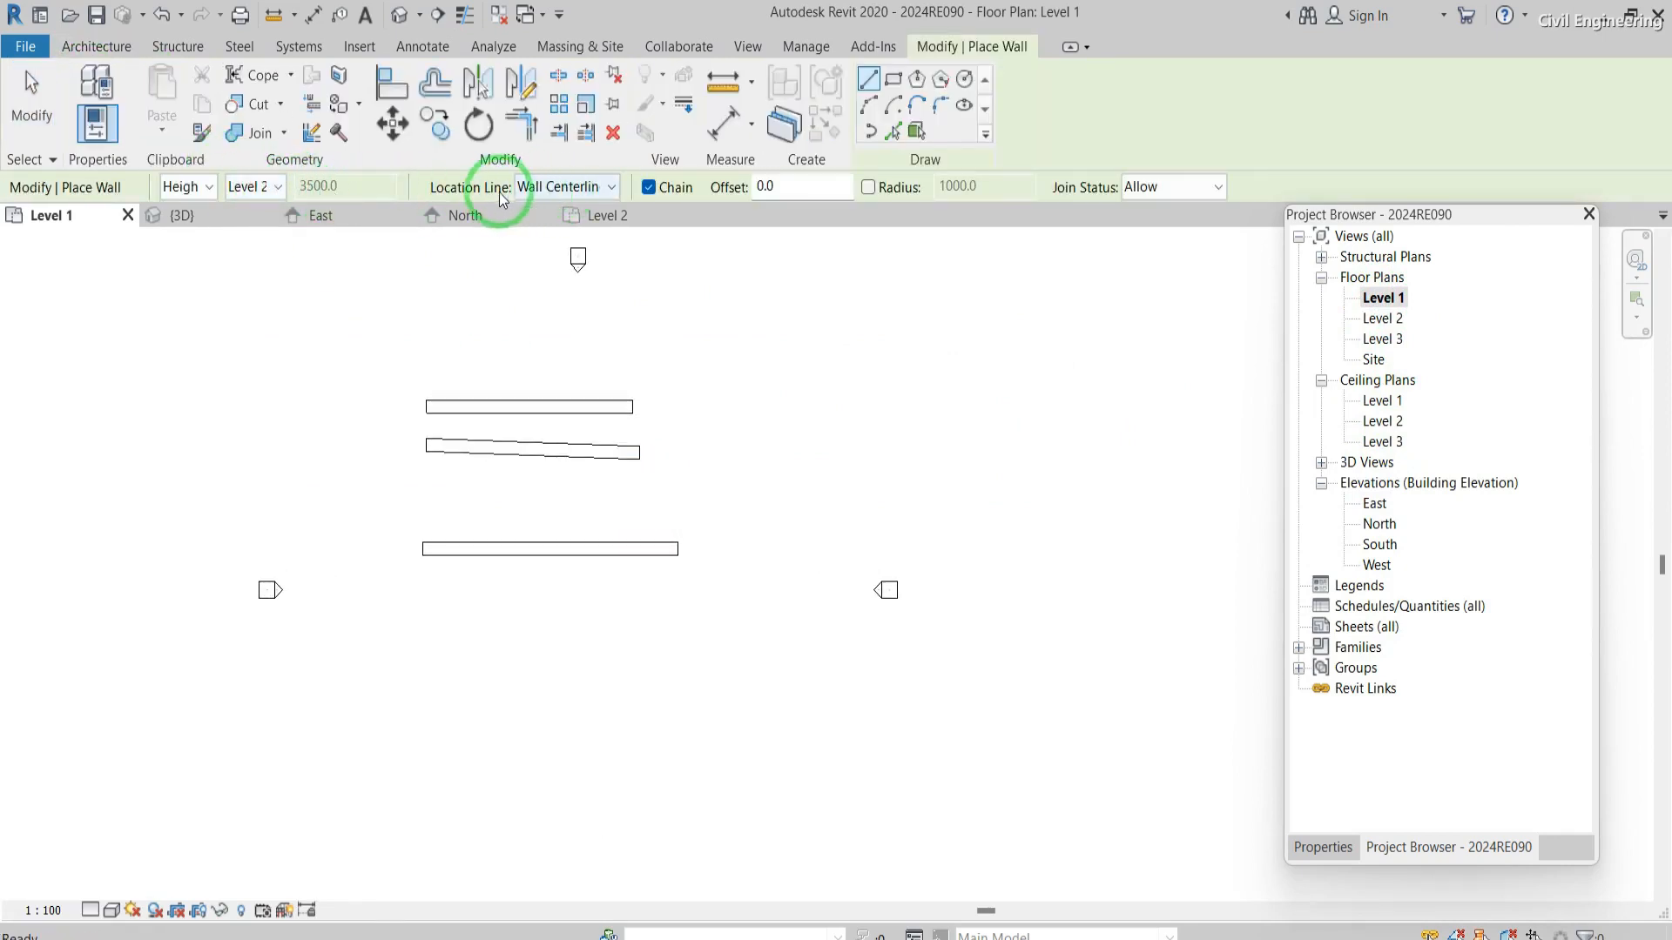
{"action": "left_click", "coordinate": [209, 188]}
{"action": "left_click", "coordinate": [199, 210]}
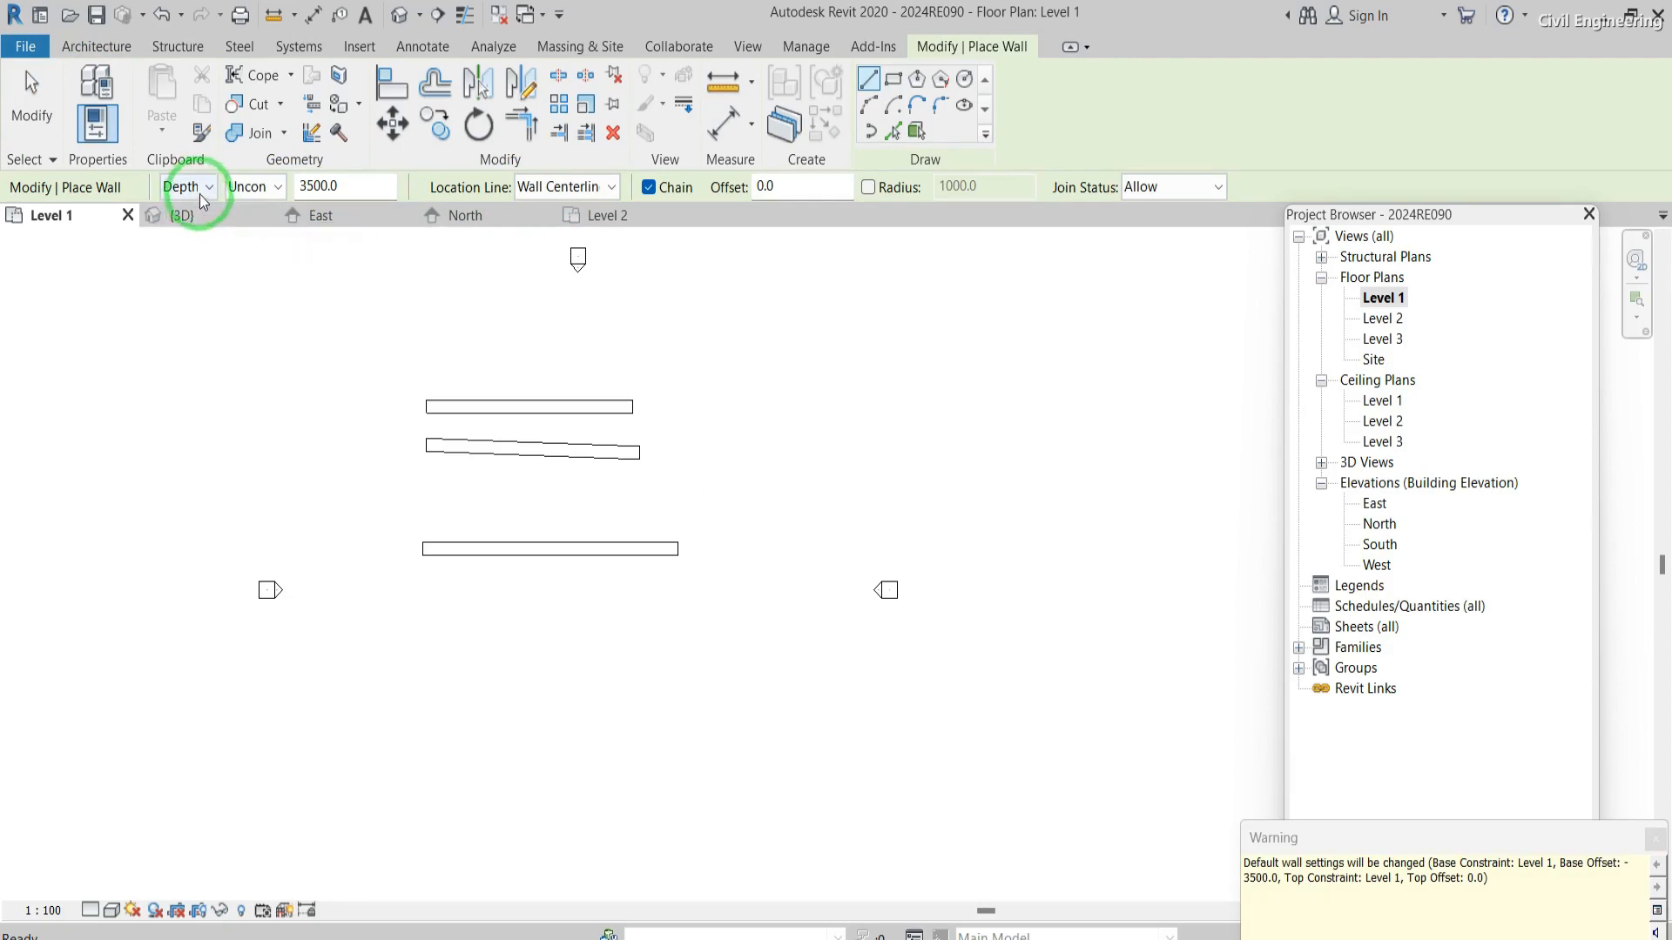
{"action": "left_click", "coordinate": [277, 188]}
{"action": "left_click", "coordinate": [280, 188]}
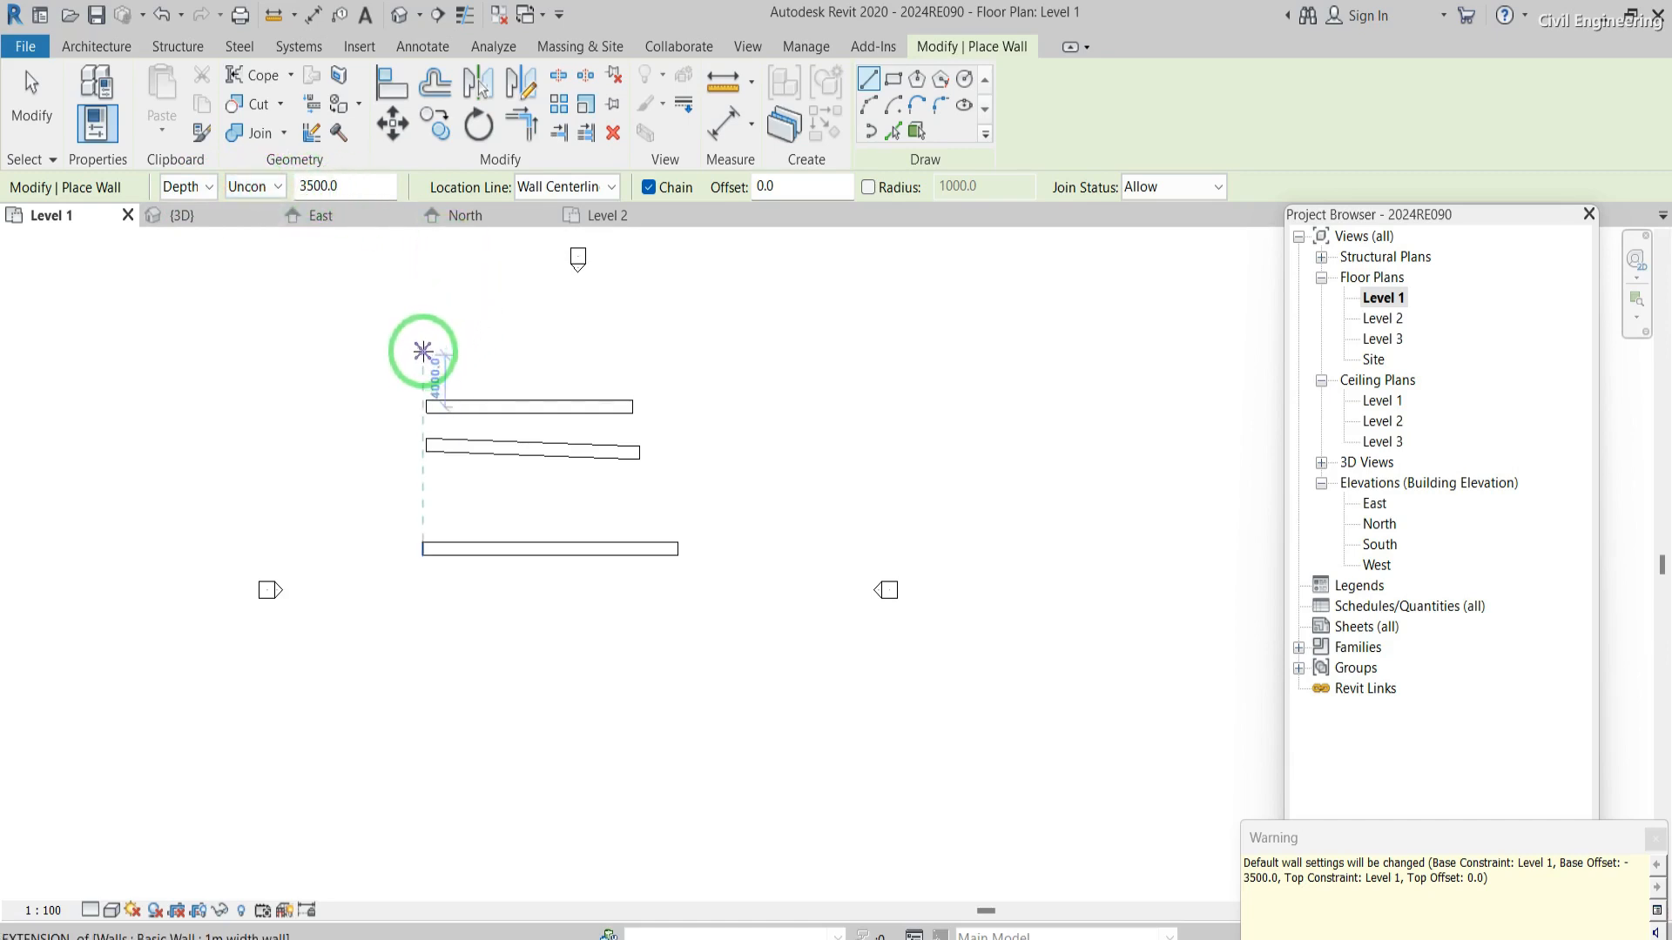
{"action": "left_click", "coordinate": [423, 351]}
{"action": "left_click", "coordinate": [636, 355]}
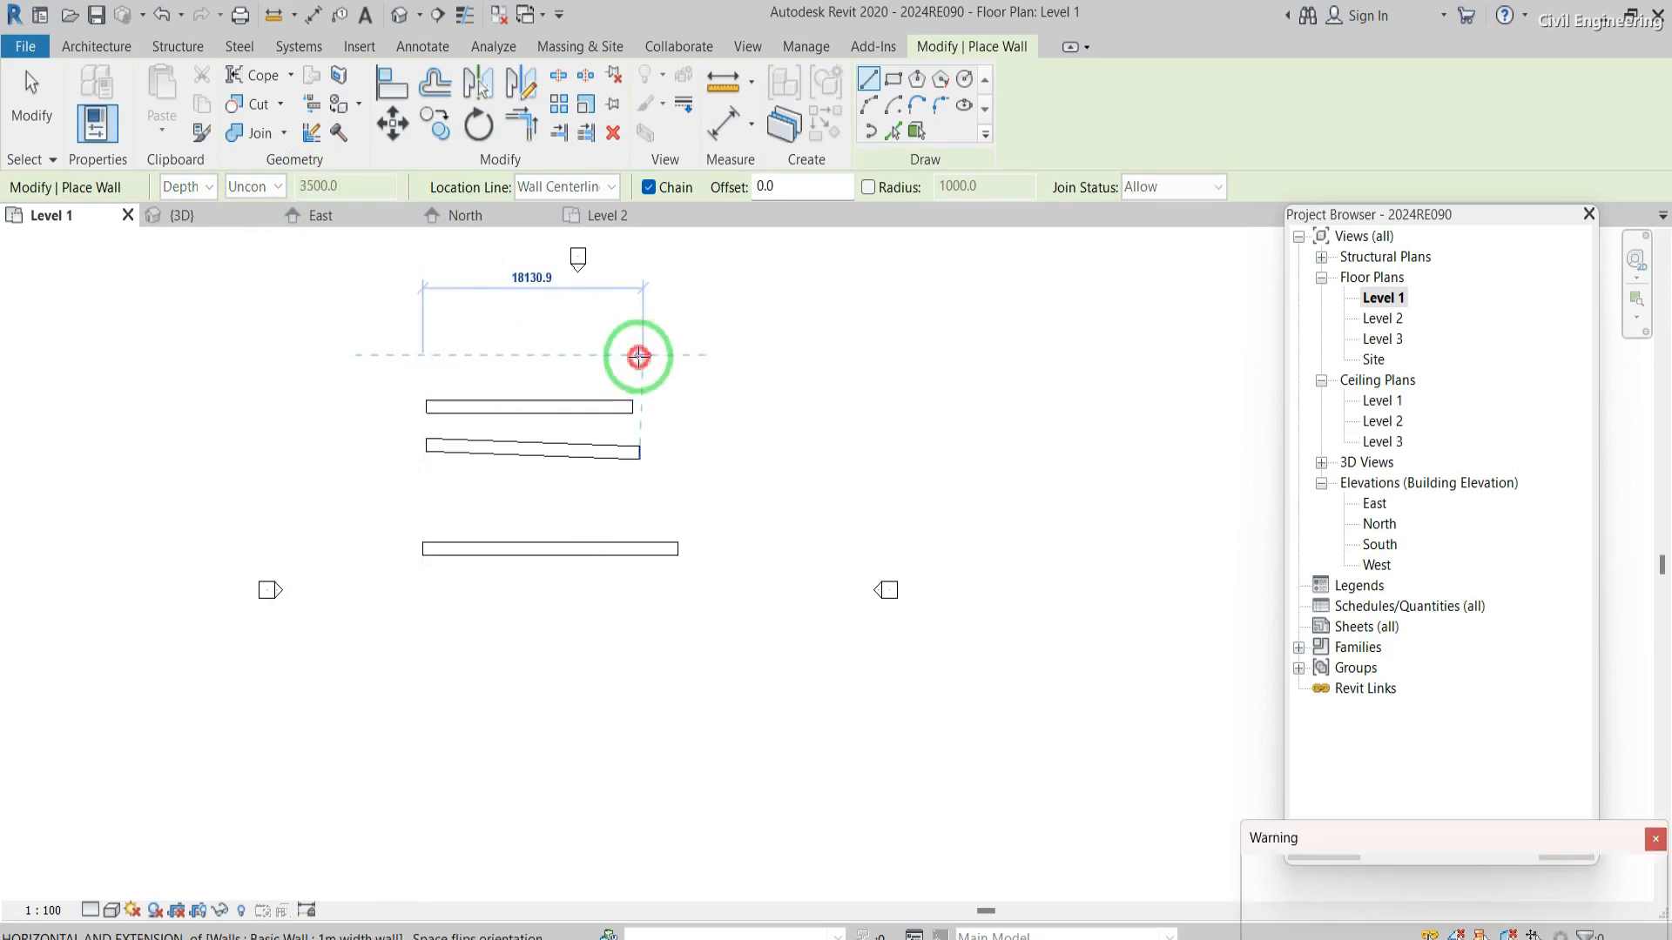
{"action": "key", "text": "Escape"}
{"action": "key", "text": "Escape"}
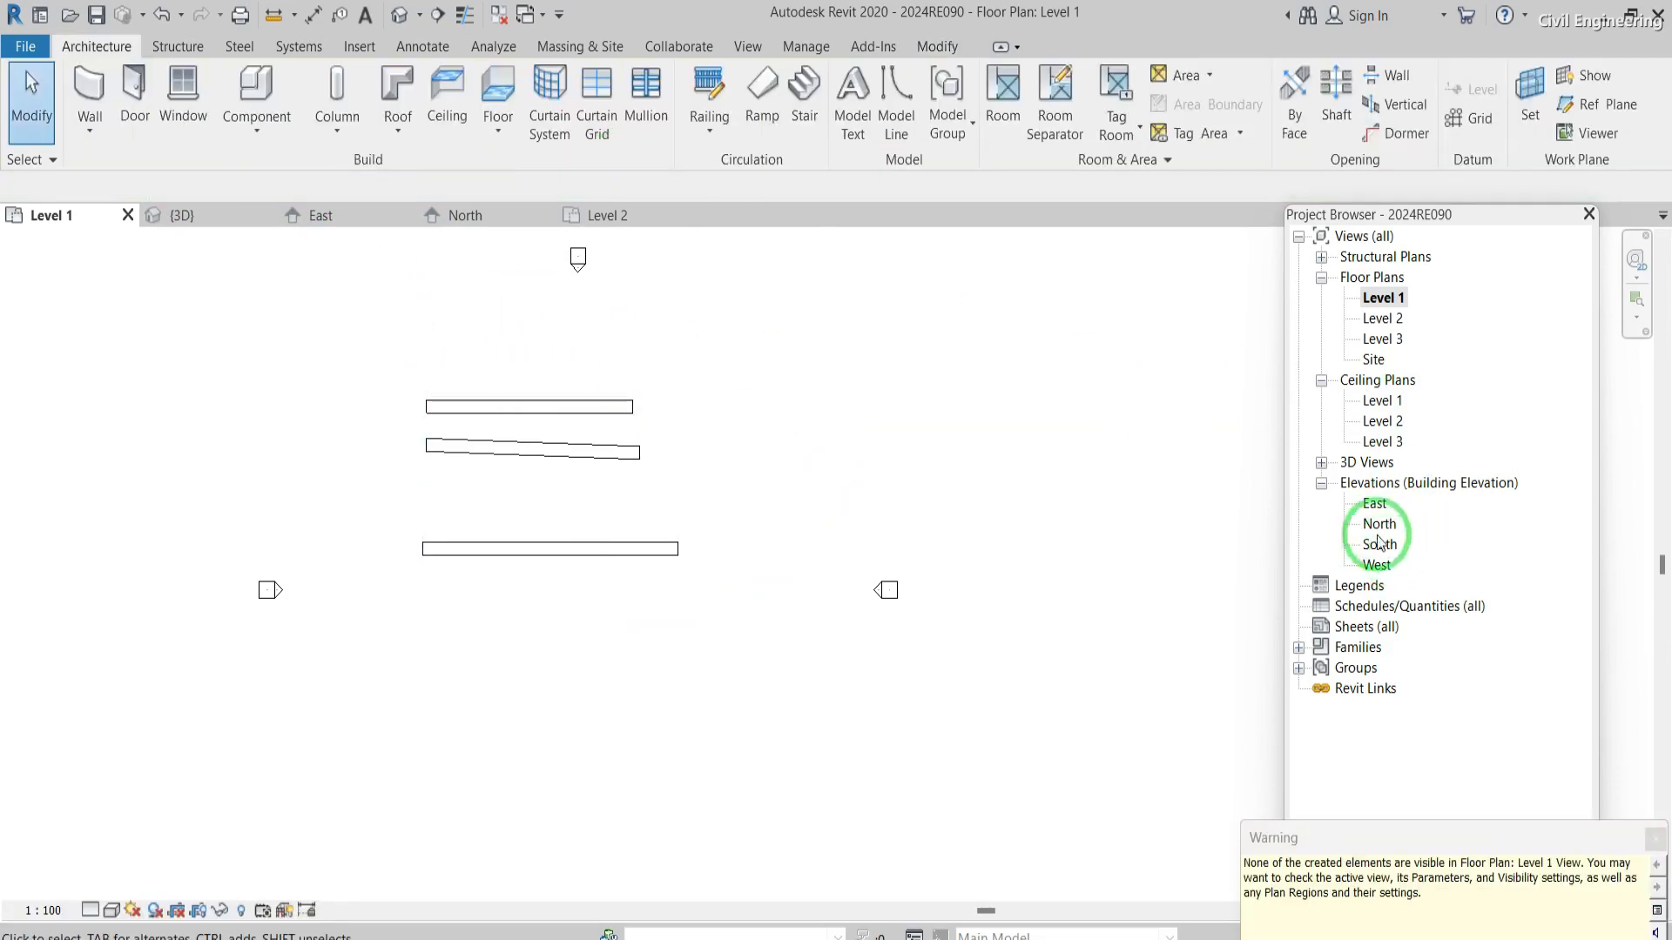
- Open the East elevation and examine the new depth-based wall relative to Level 1
{"action": "double_click", "coordinate": [1373, 506]}
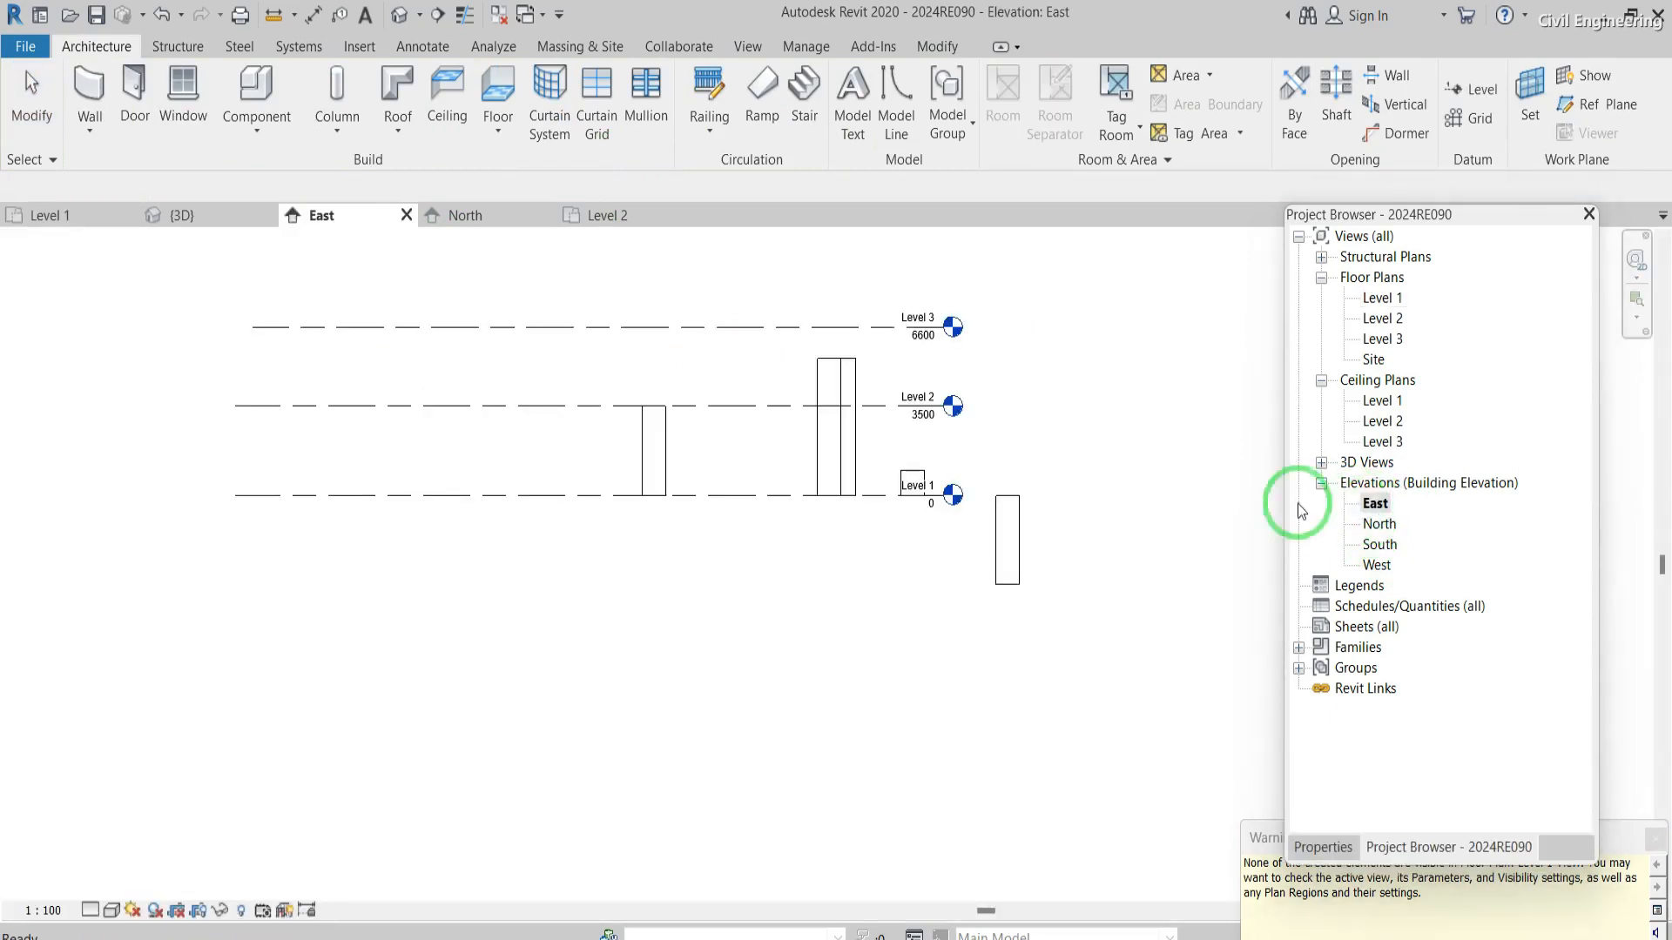
{"action": "left_click", "coordinate": [998, 535]}
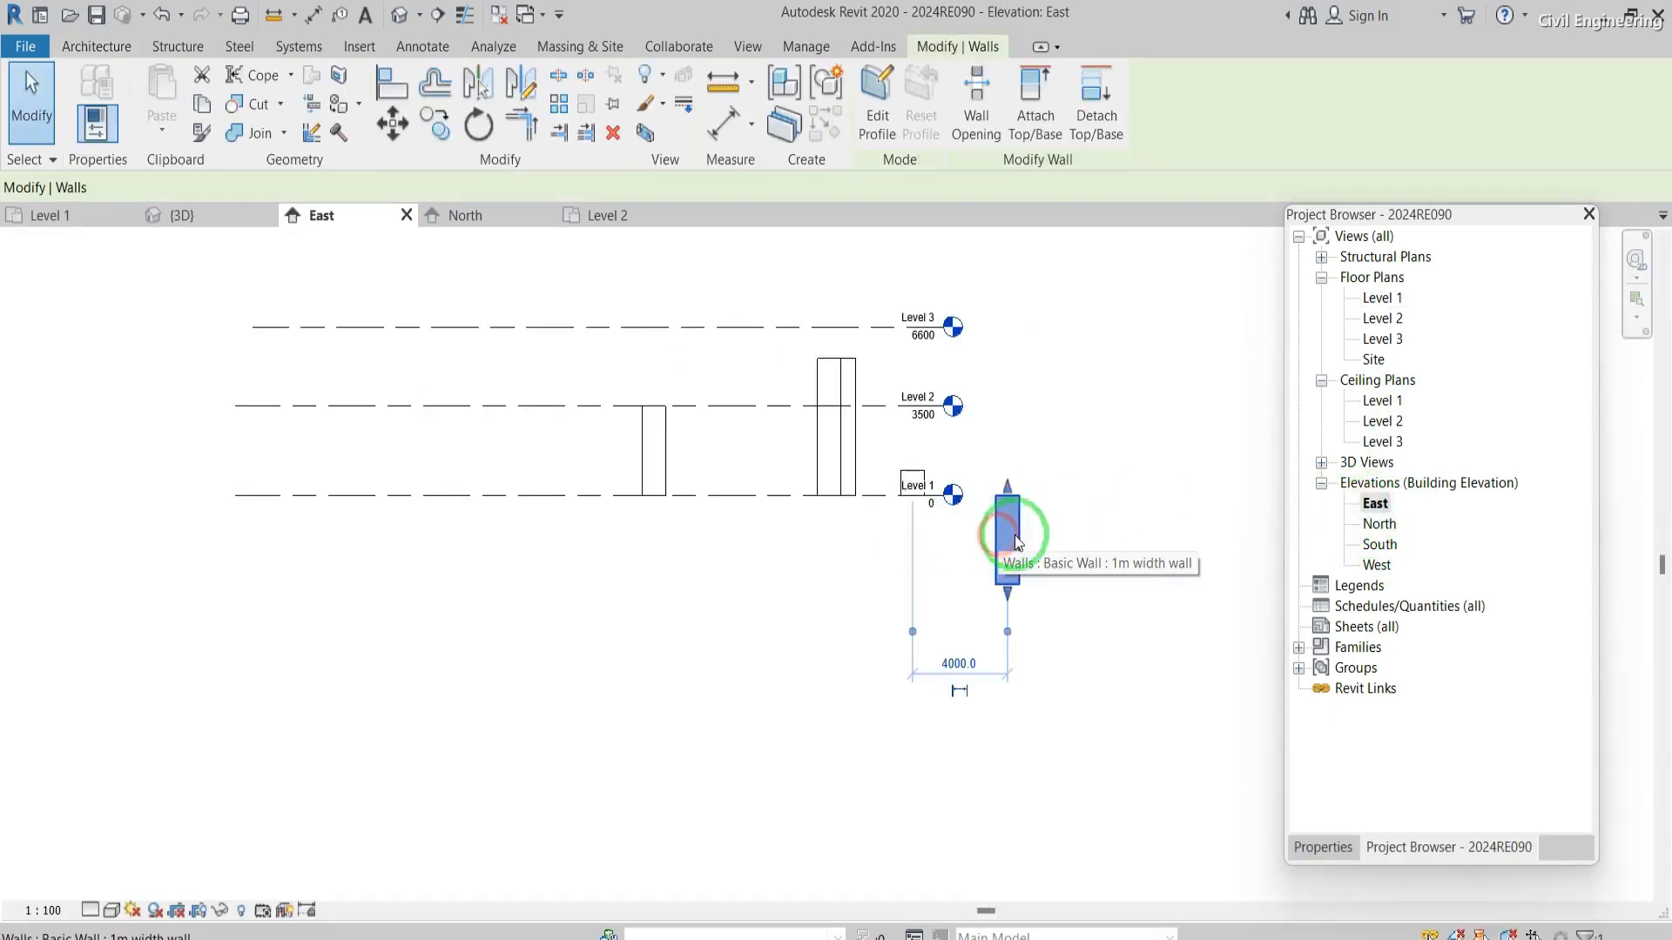
{"action": "scroll", "coordinate": [1058, 541], "scroll_direction": "up", "scroll_amount": 3}
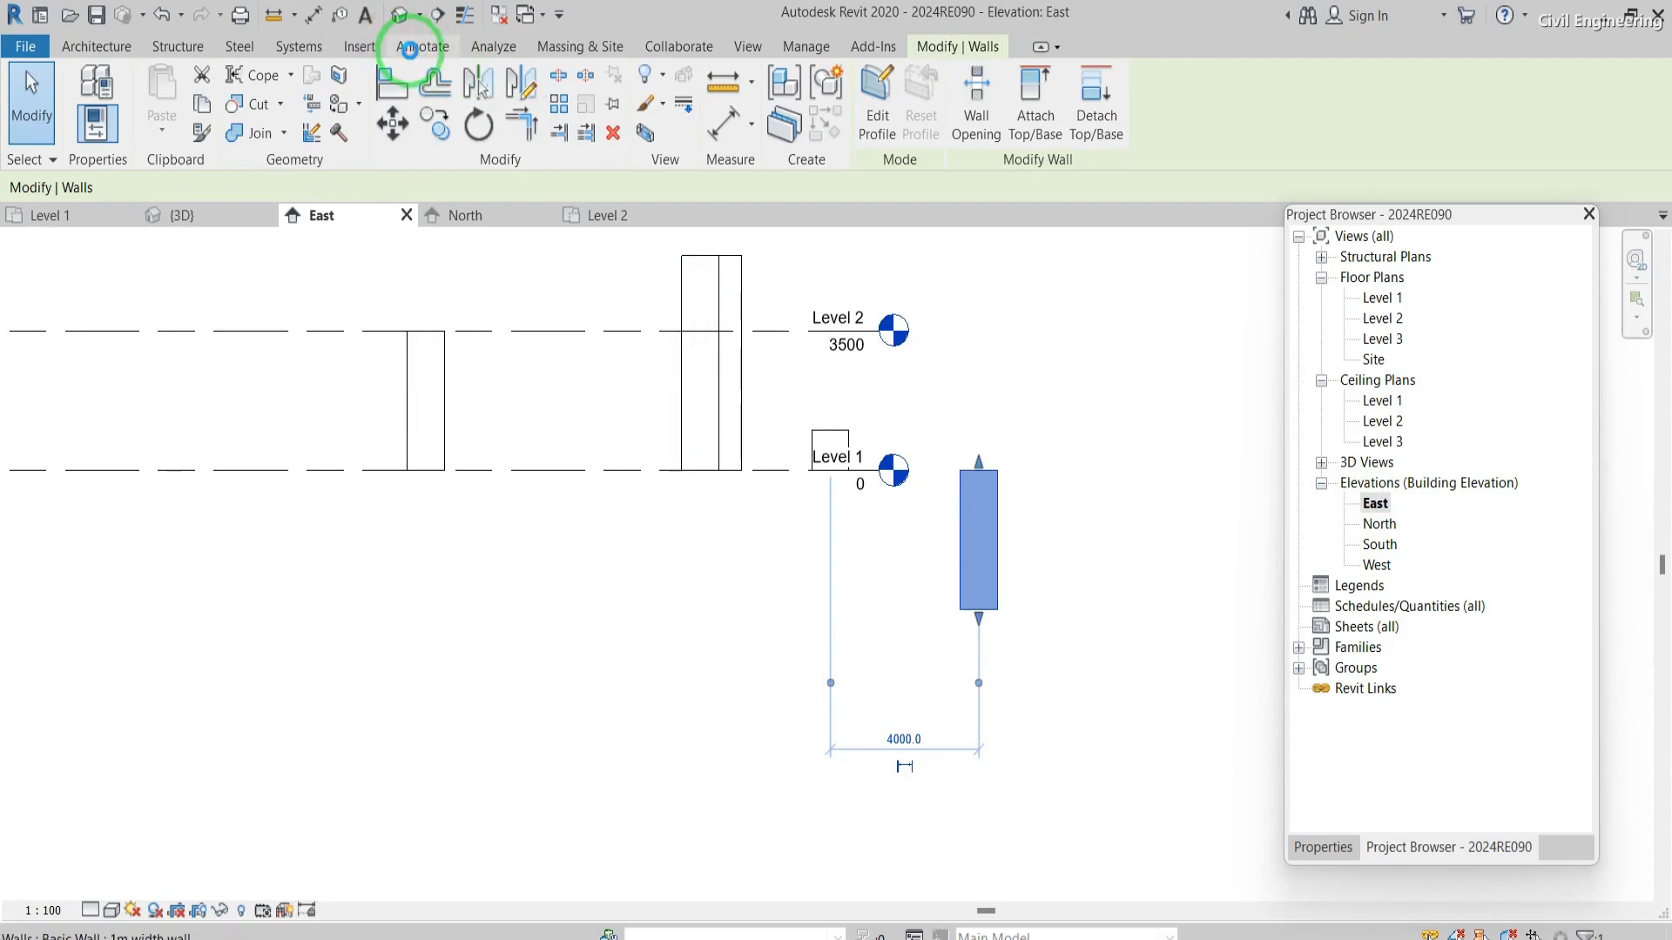
- Add an aligned dimension between the top and bottom faces of the depth-based wall below Level 1, using Wall faces as the reference
{"action": "left_click", "coordinate": [410, 48]}
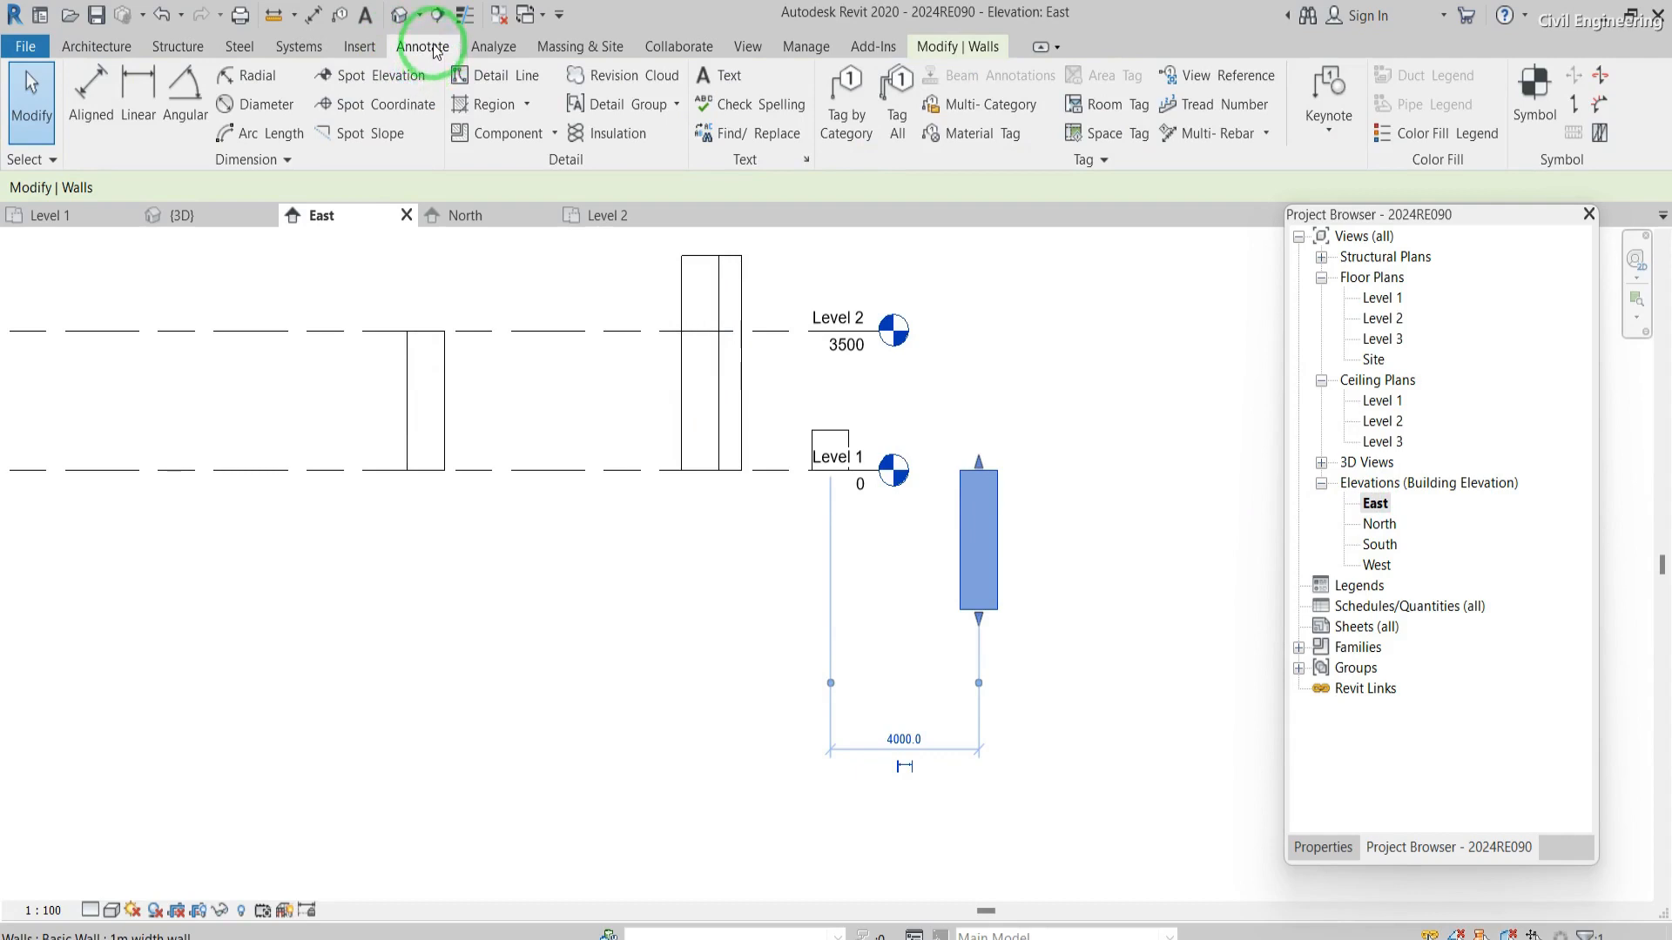
{"action": "left_click", "coordinate": [94, 99]}
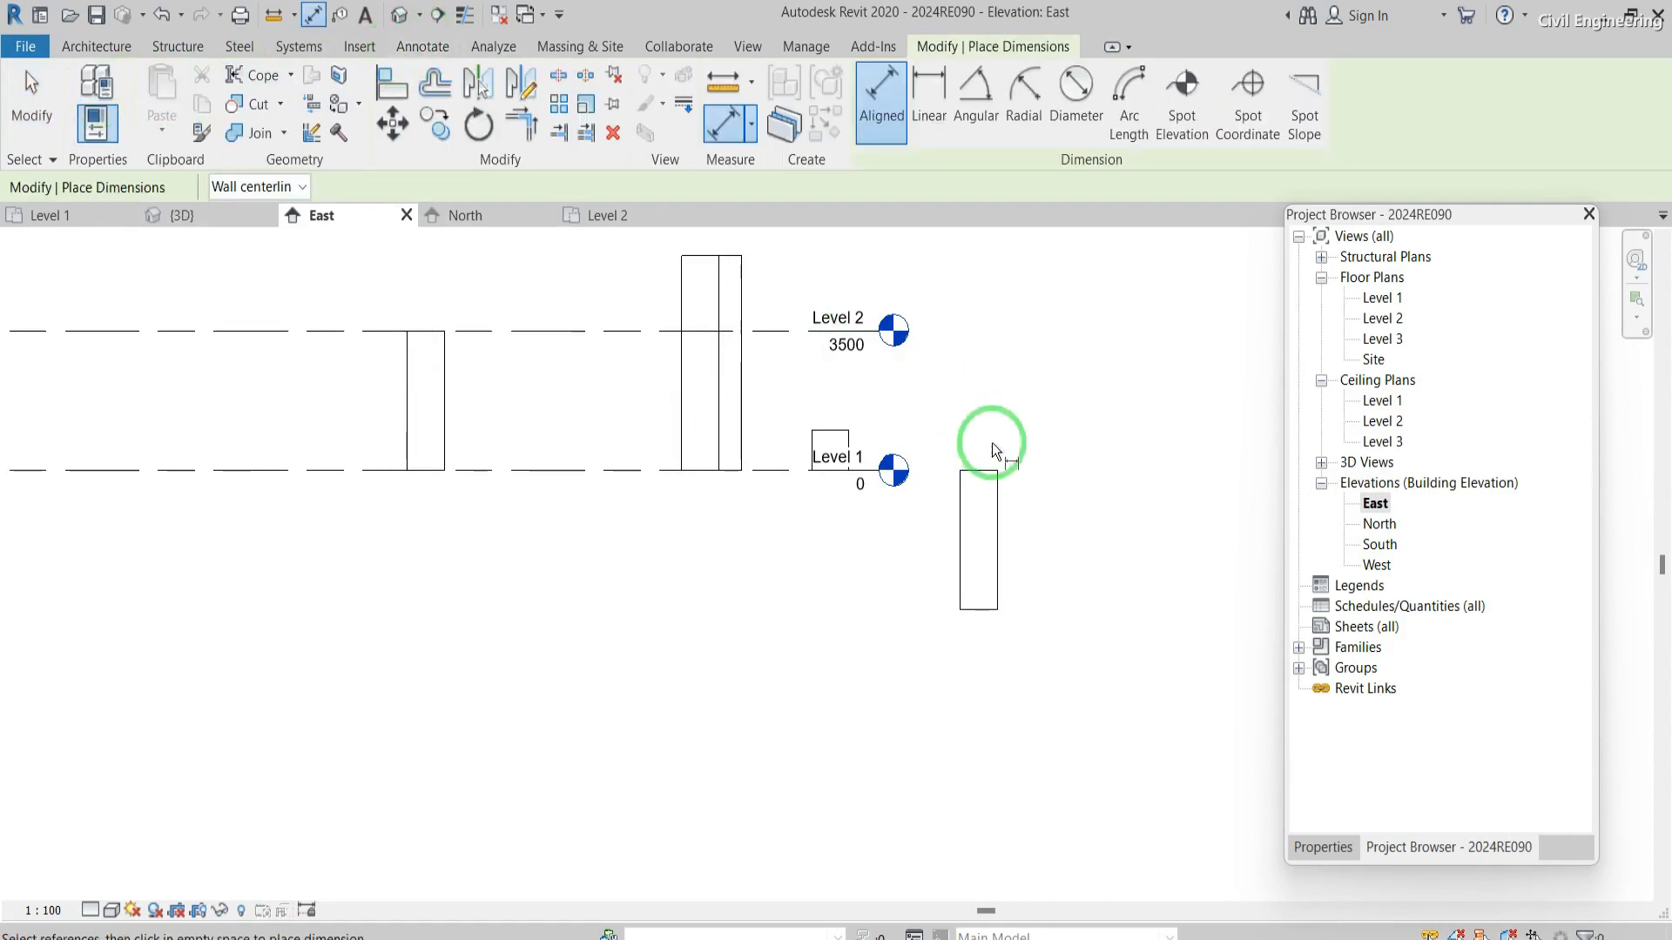
{"action": "scroll", "coordinate": [979, 474], "scroll_direction": "up", "scroll_amount": 2}
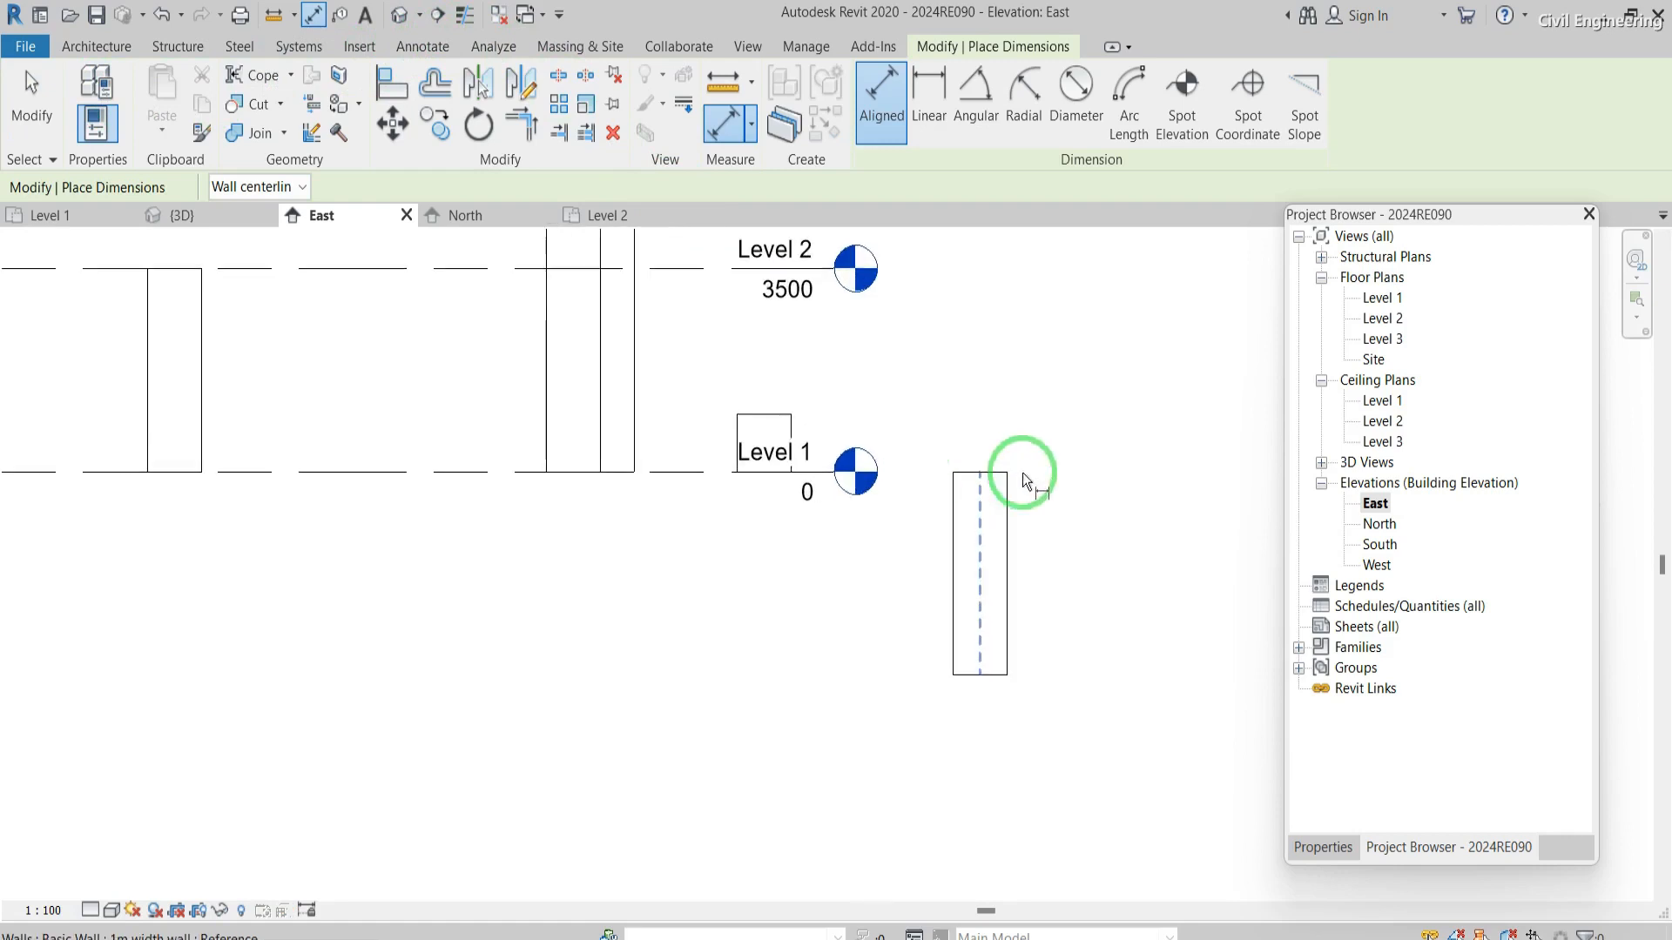
{"action": "scroll", "coordinate": [997, 474], "scroll_direction": "up", "scroll_amount": 2}
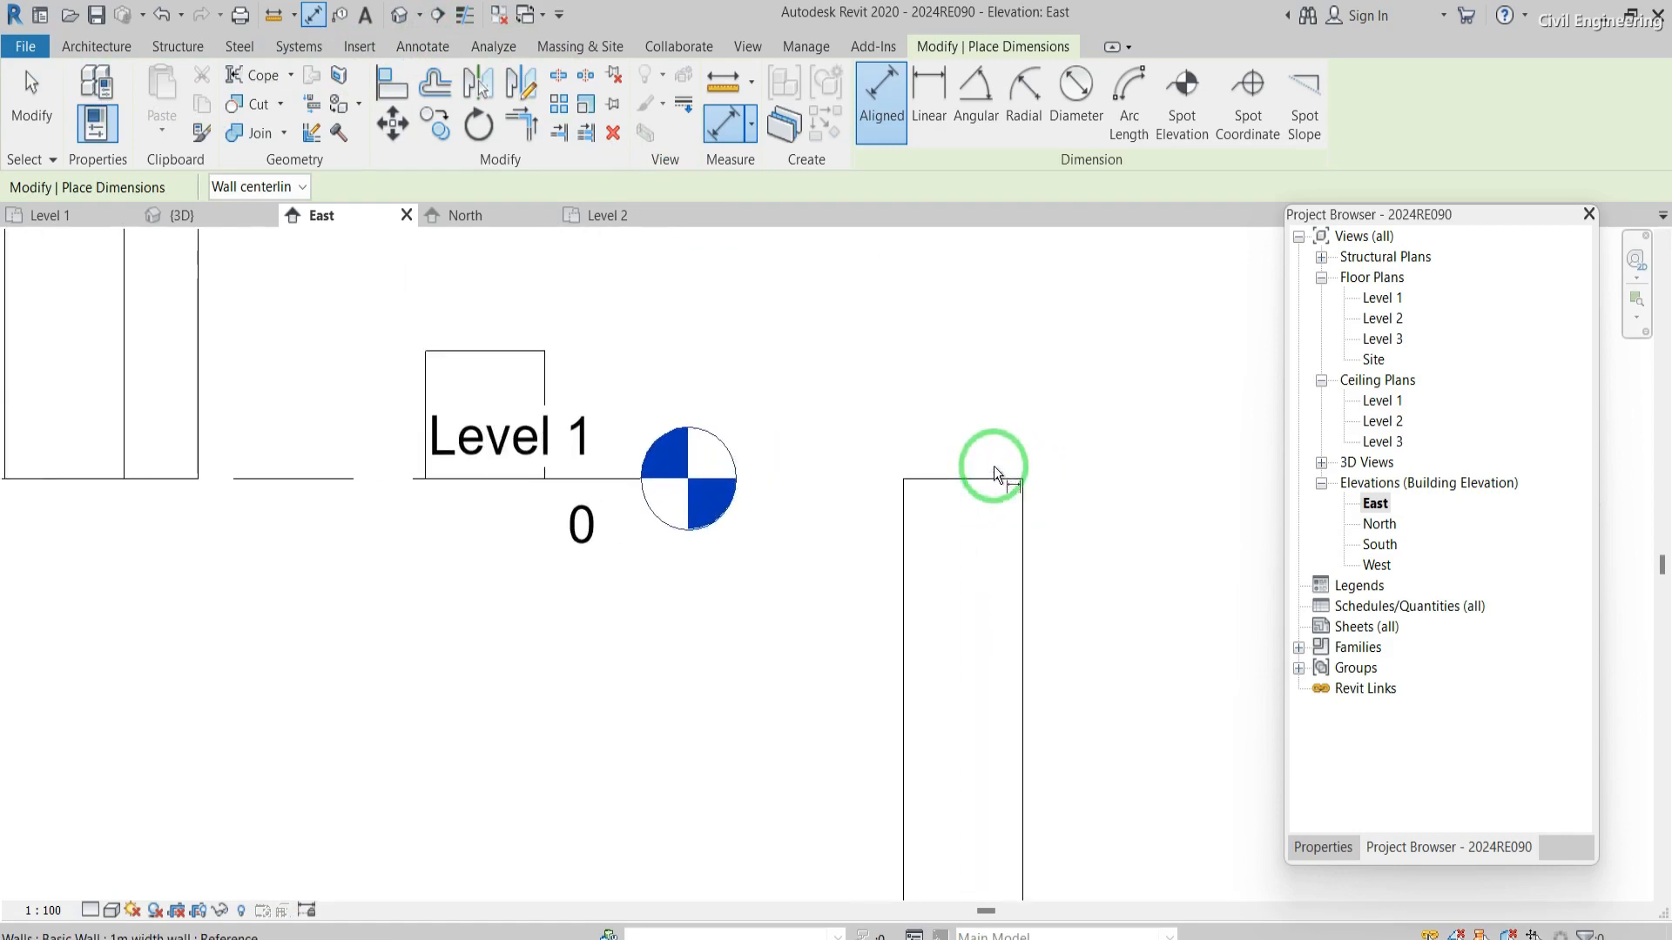
{"action": "left_click", "coordinate": [299, 186]}
{"action": "left_click", "coordinate": [248, 228]}
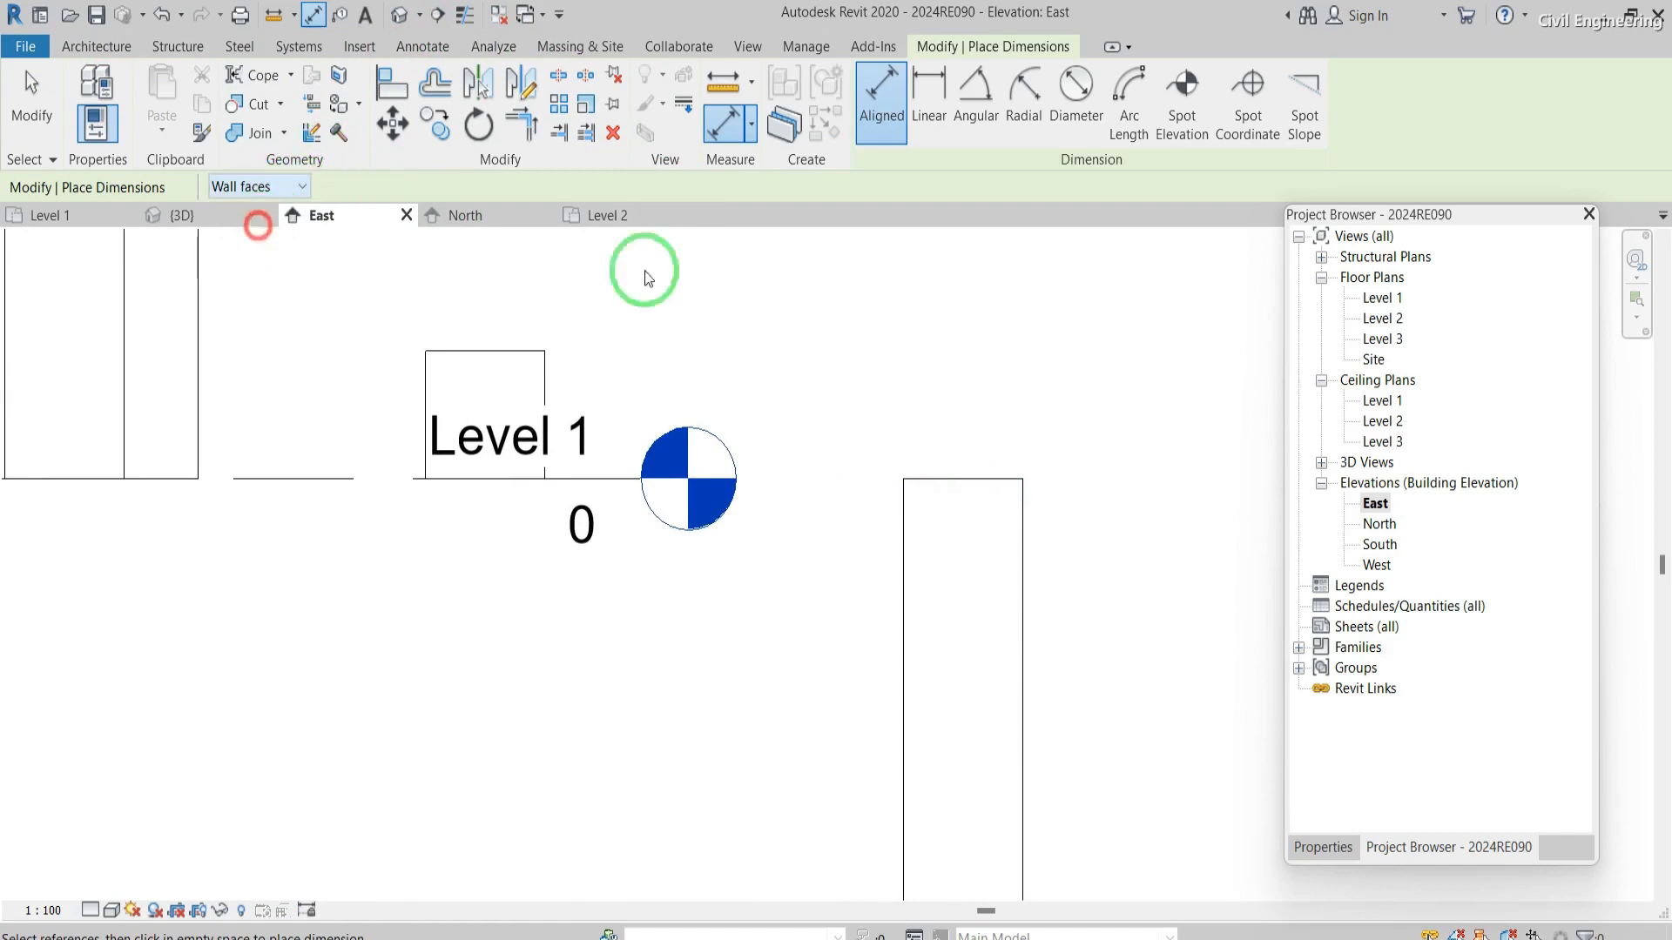
{"action": "left_click", "coordinate": [940, 477]}
{"action": "scroll", "coordinate": [940, 475], "scroll_direction": "down", "scroll_amount": 3}
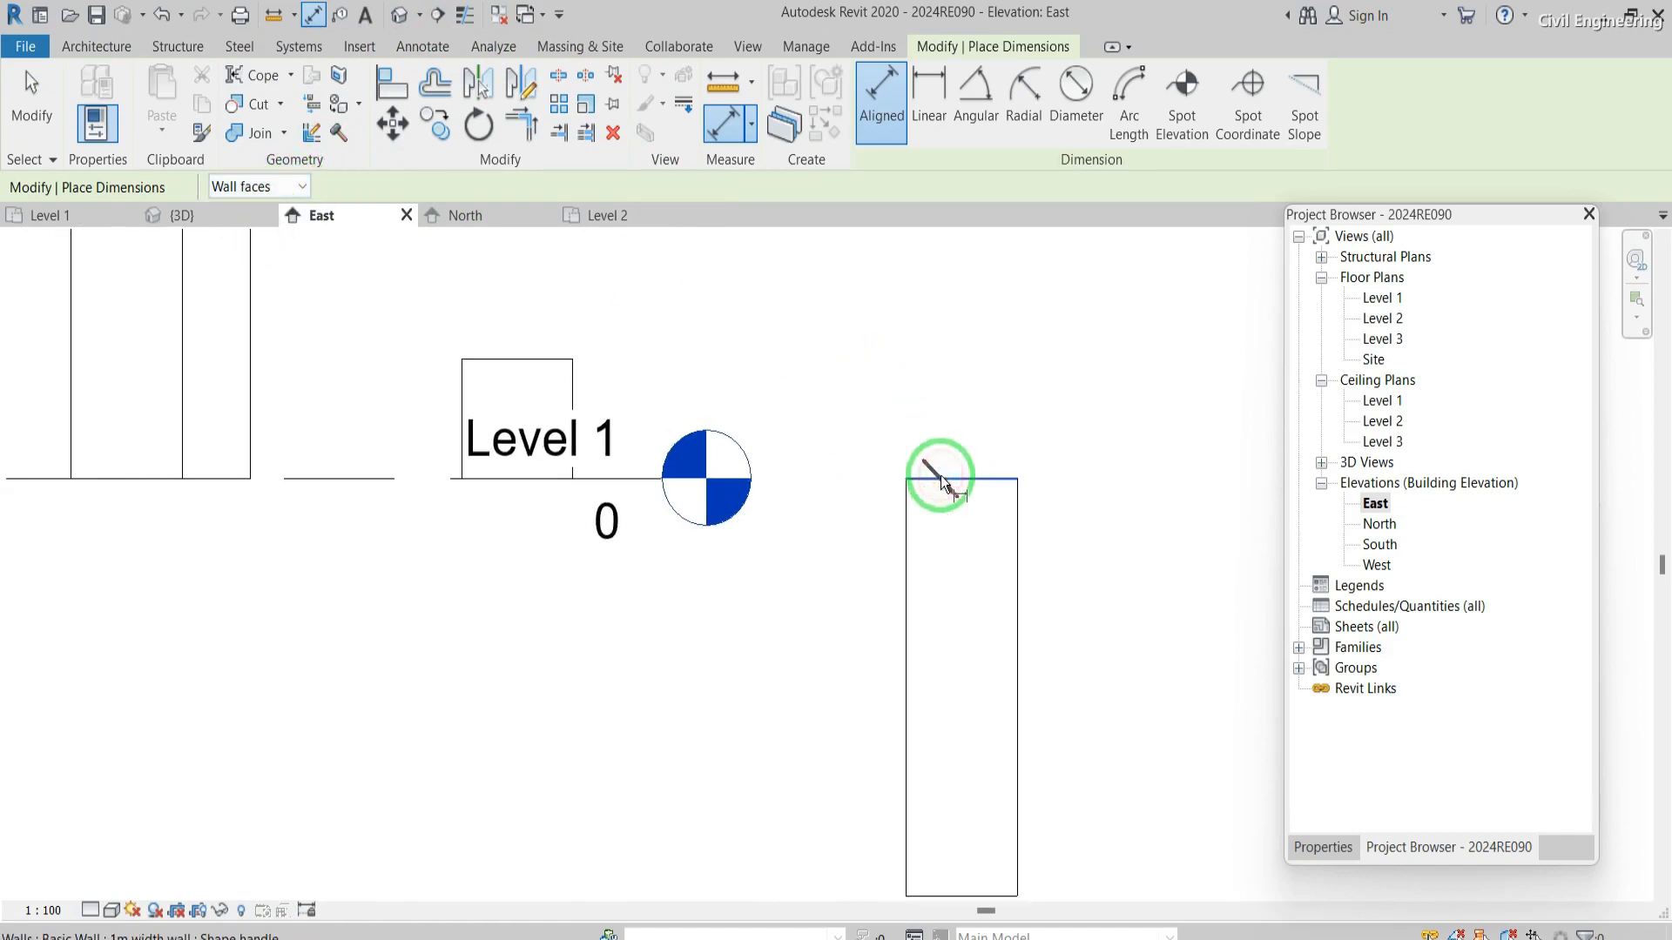
{"action": "left_click", "coordinate": [944, 677]}
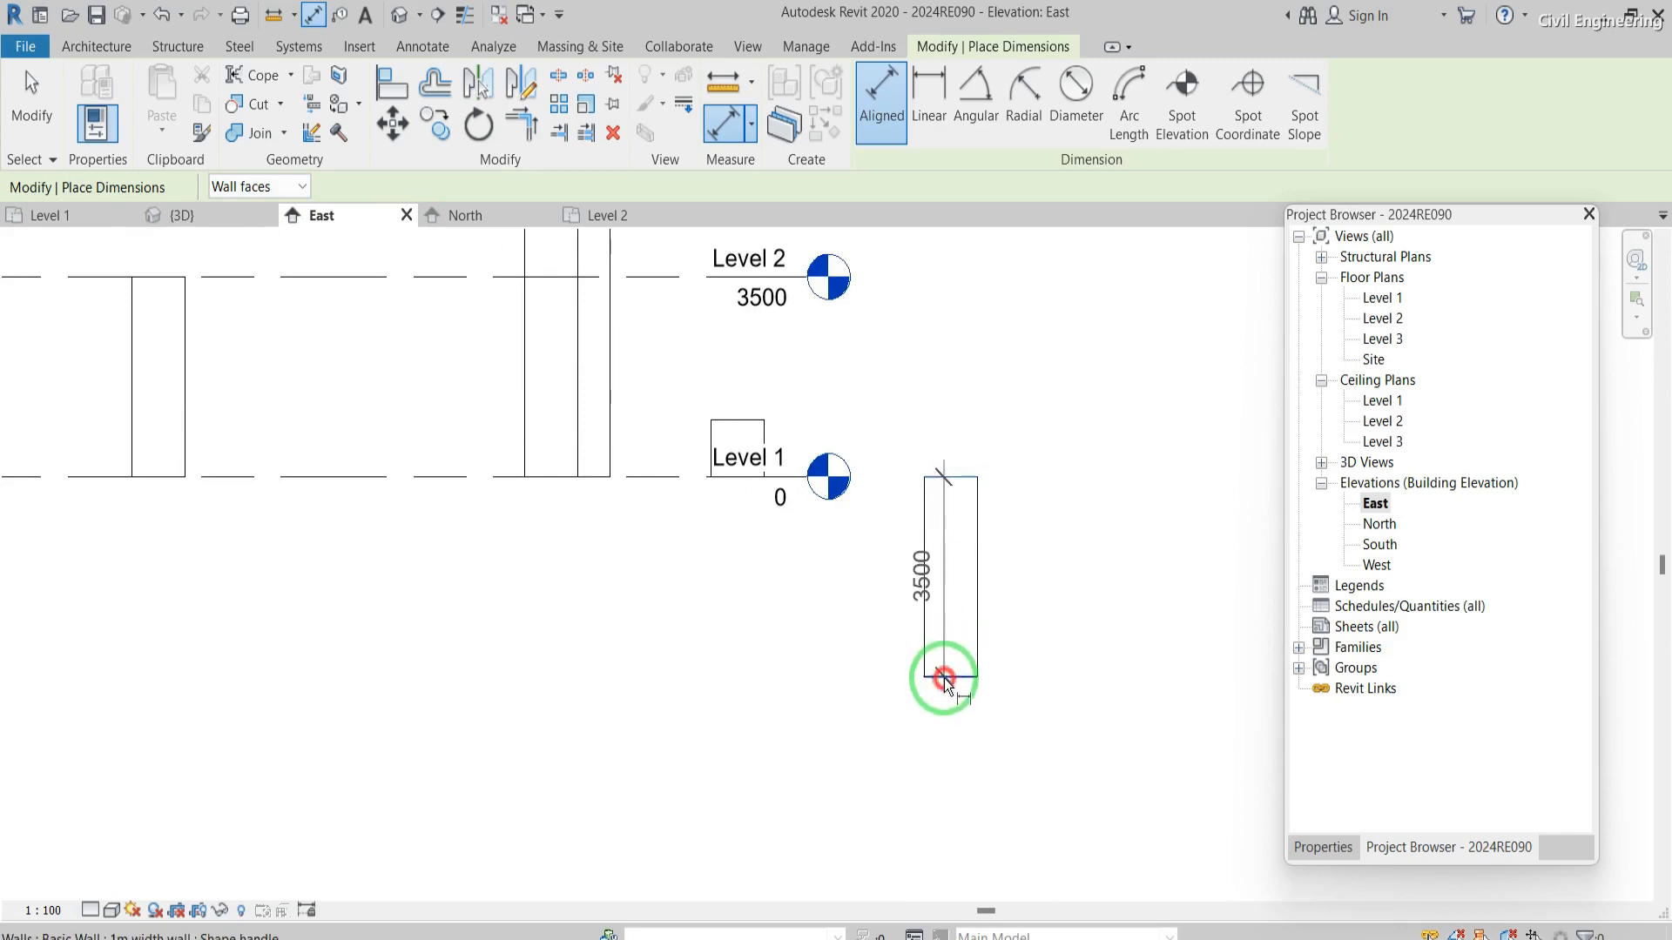
{"action": "left_click", "coordinate": [1041, 610]}
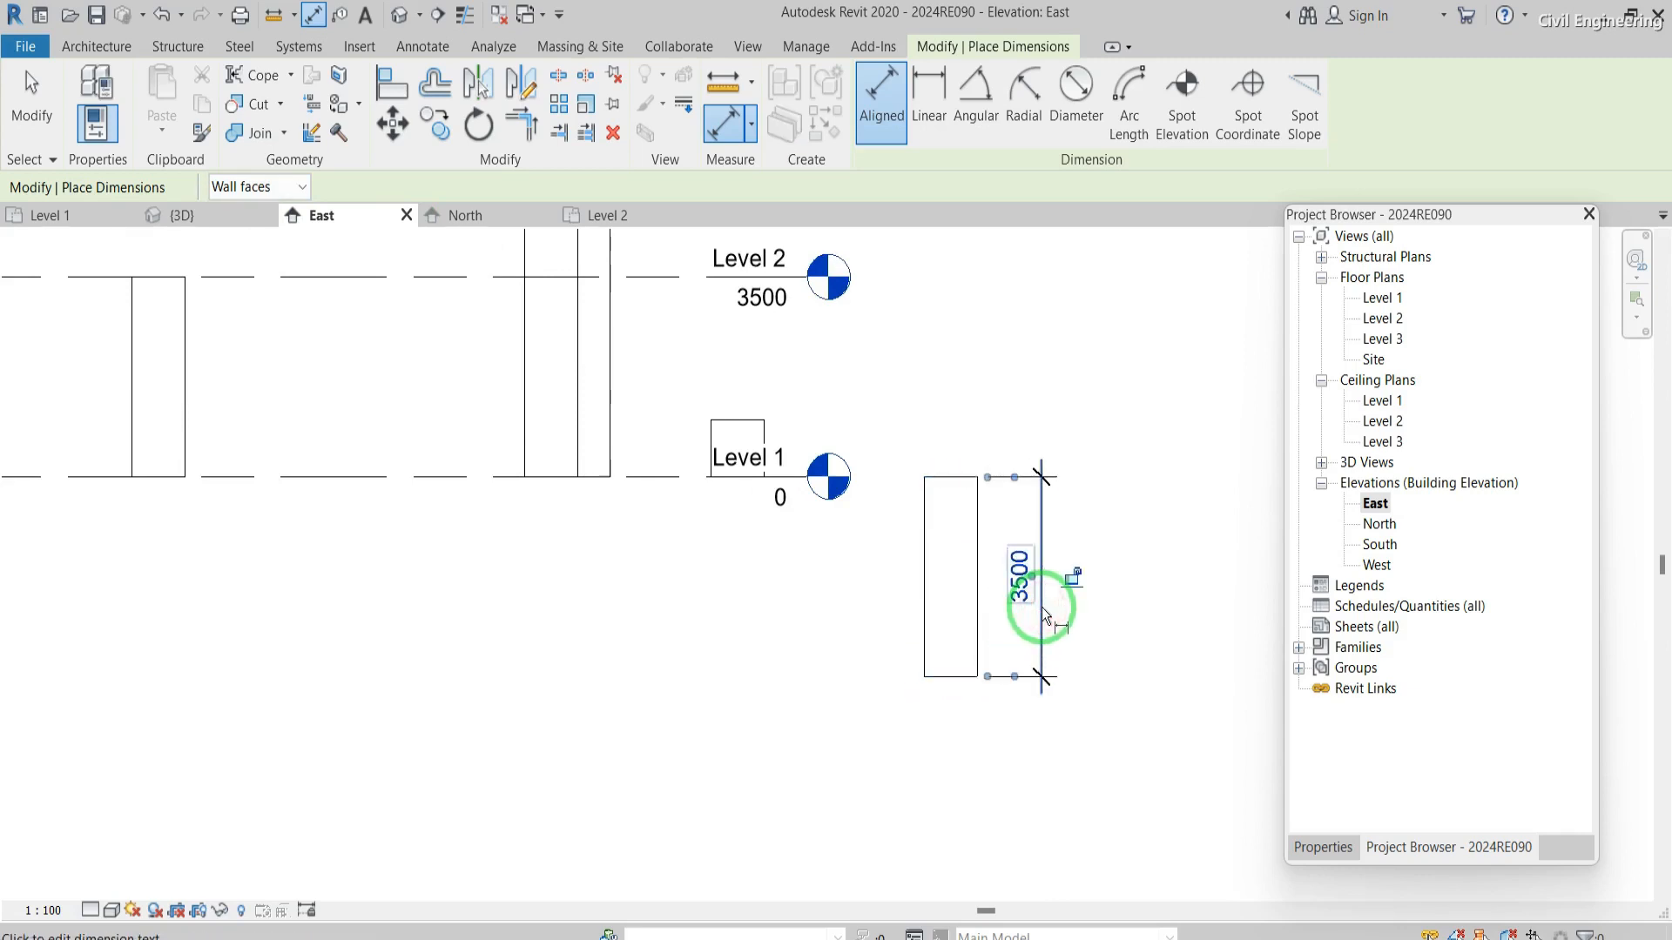
{"action": "scroll", "coordinate": [1099, 574], "scroll_direction": "up", "scroll_amount": 3}
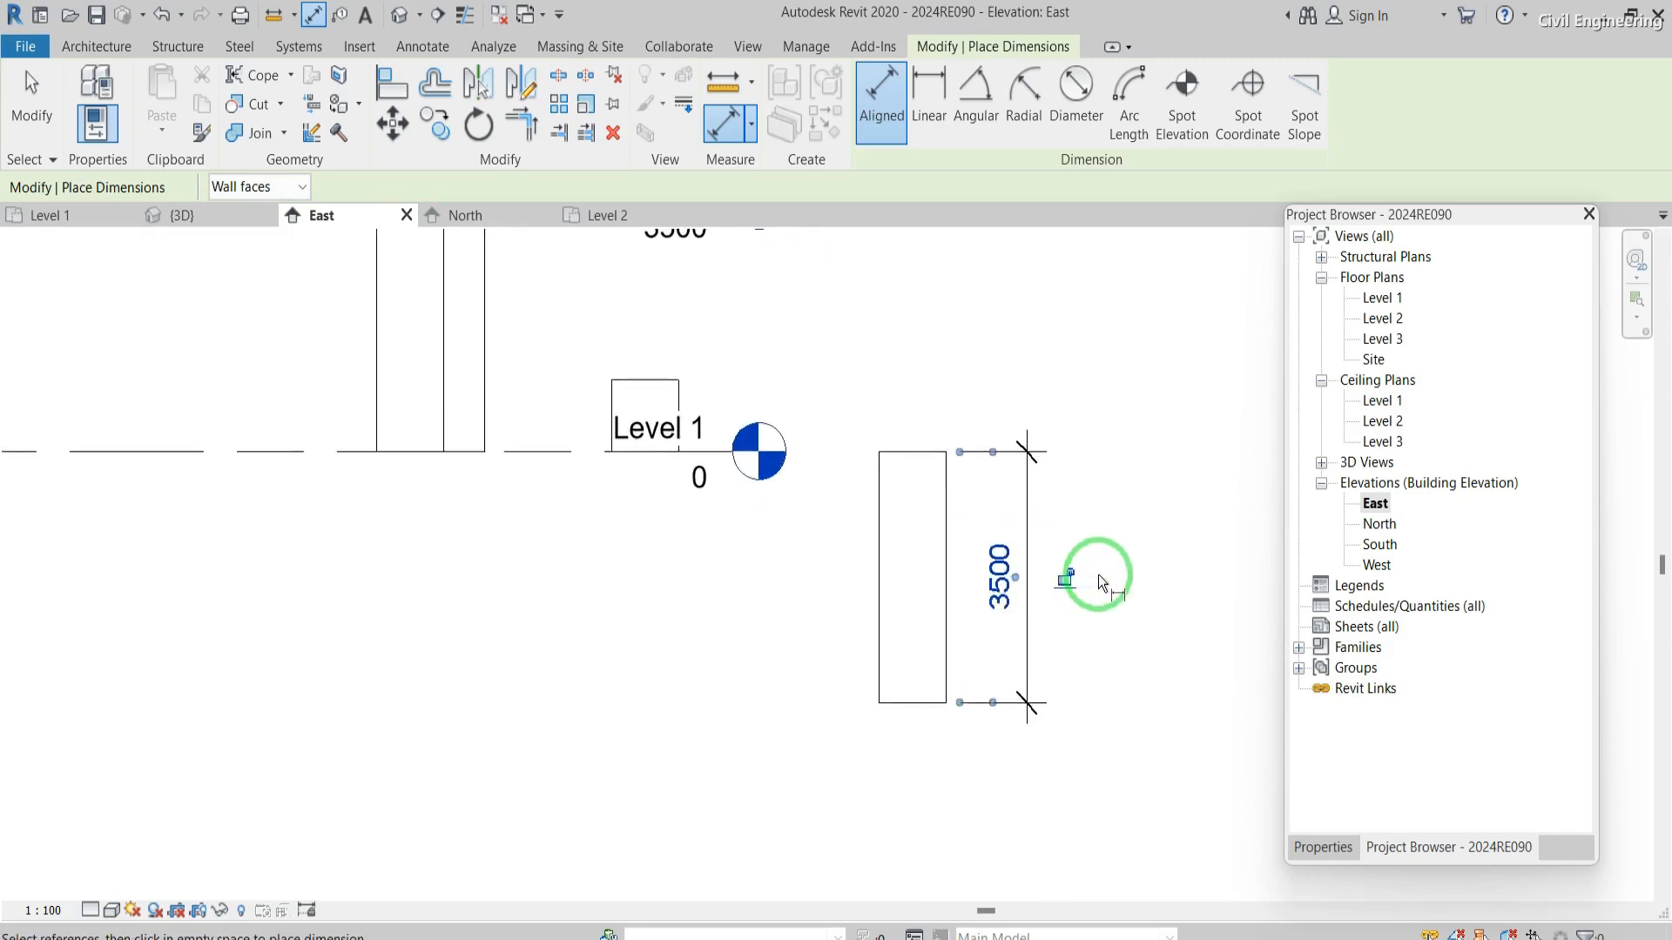
{"action": "key", "text": "Escape"}
{"action": "key", "text": "Escape"}
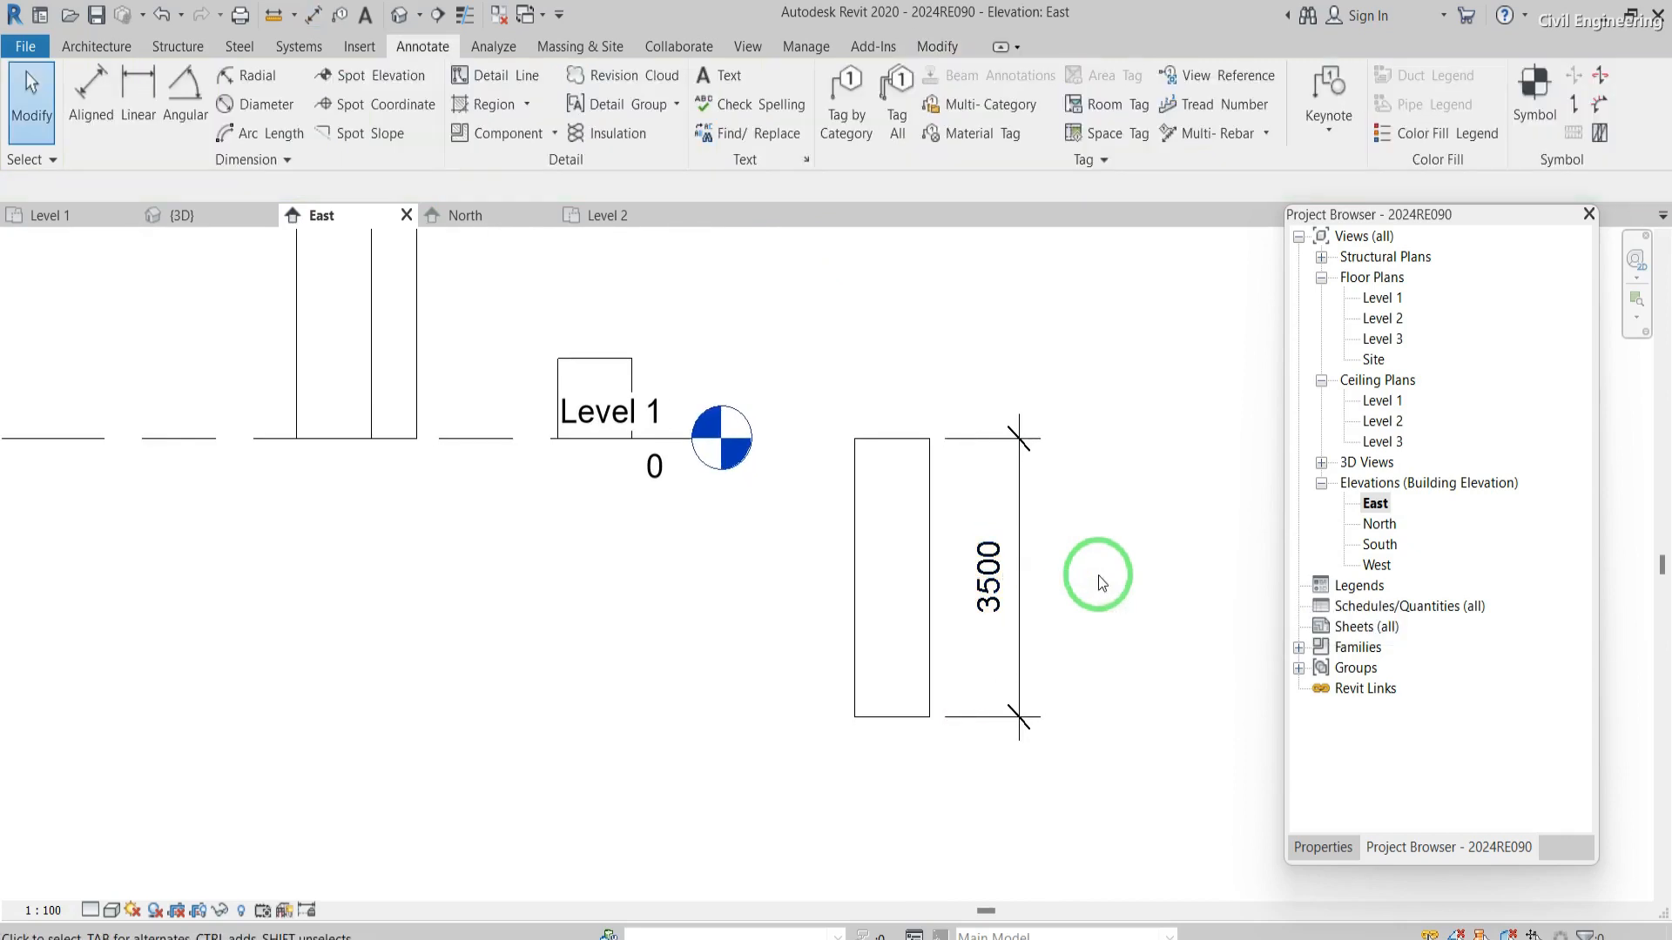
{"action": "left_click", "coordinate": [919, 519]}
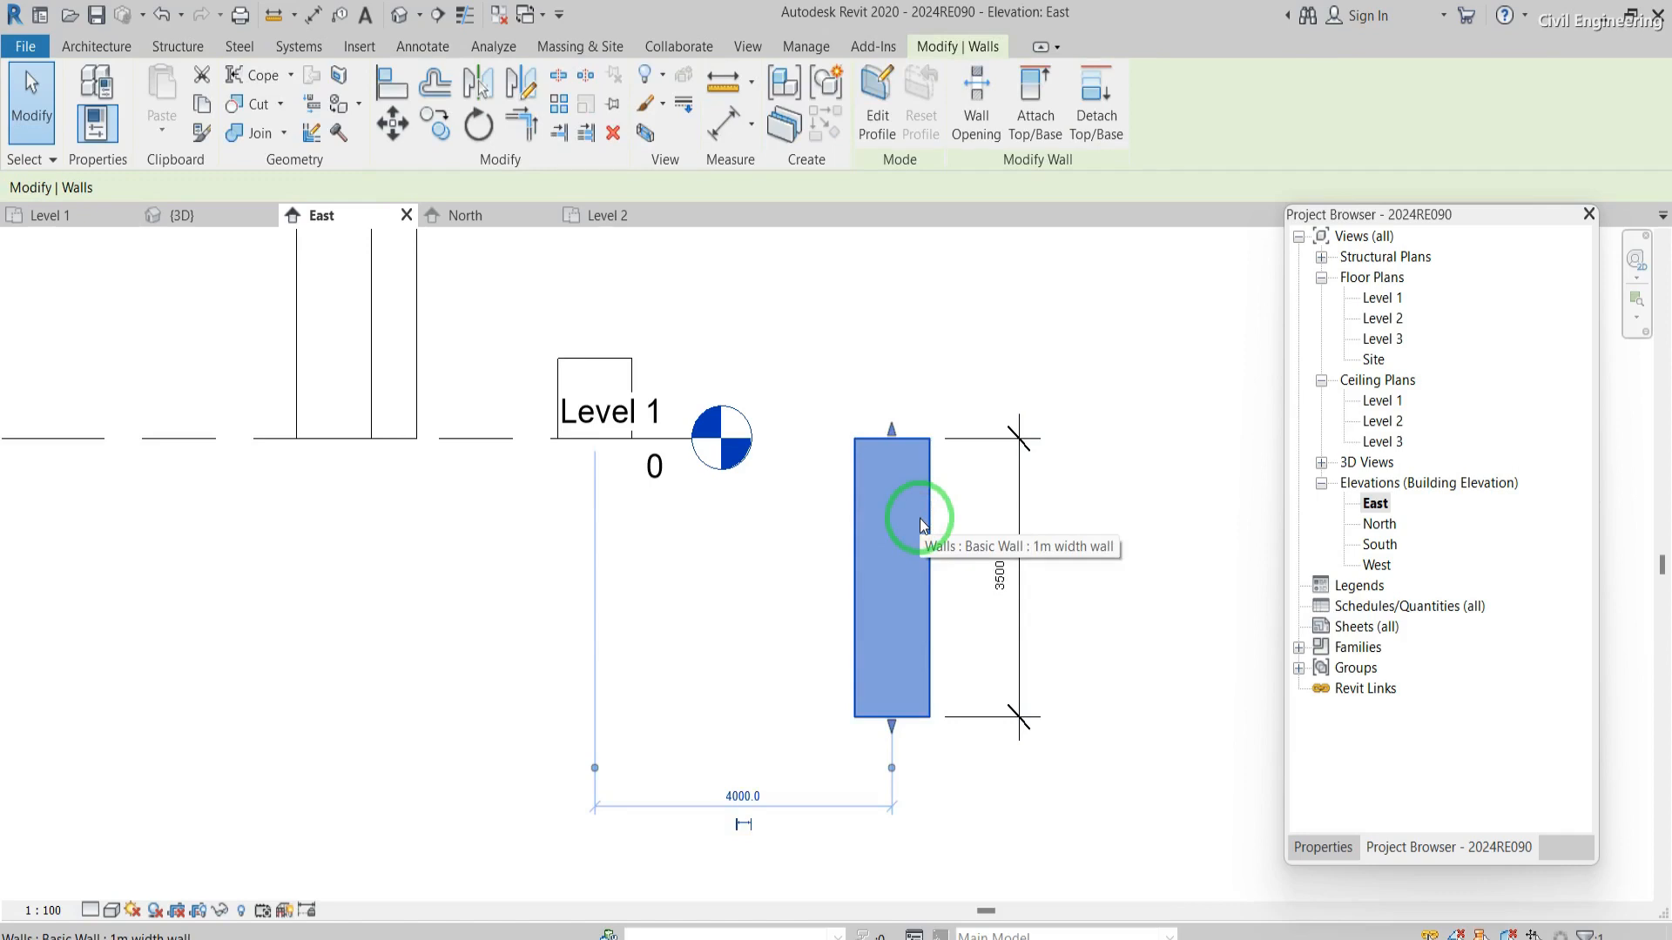
{"action": "scroll", "coordinate": [923, 524], "scroll_direction": "down", "scroll_amount": 3}
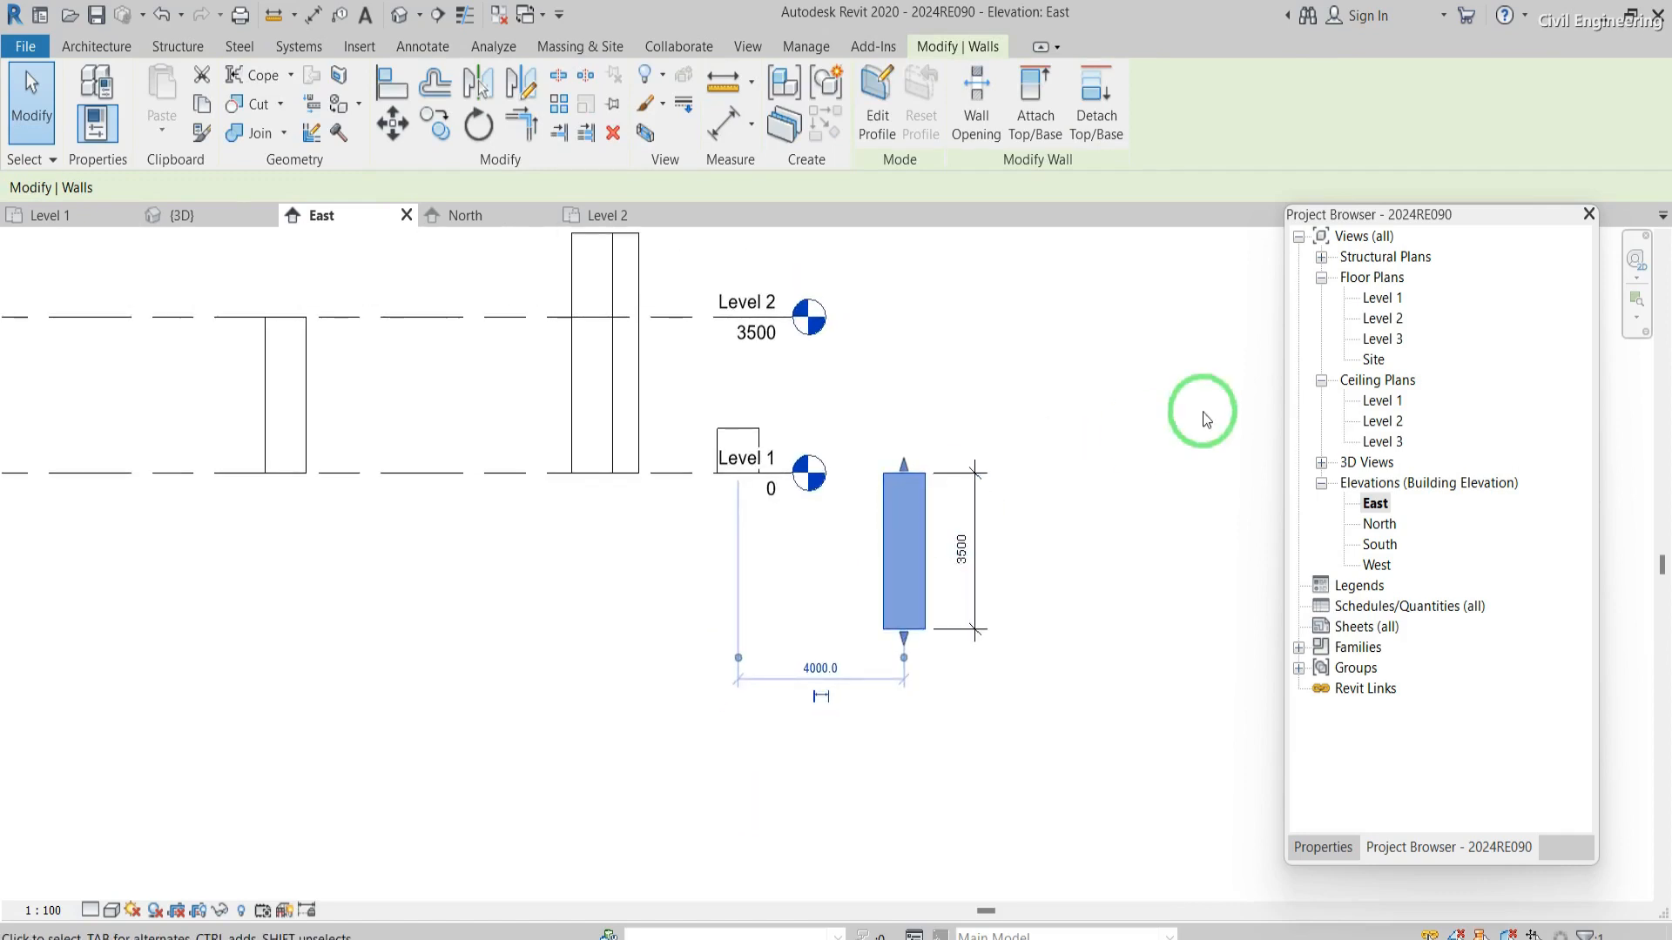
- Open the Level 1 floor plan, start the Wall tool and view the type properties of the 1m width wall
{"action": "double_click", "coordinate": [1383, 298]}
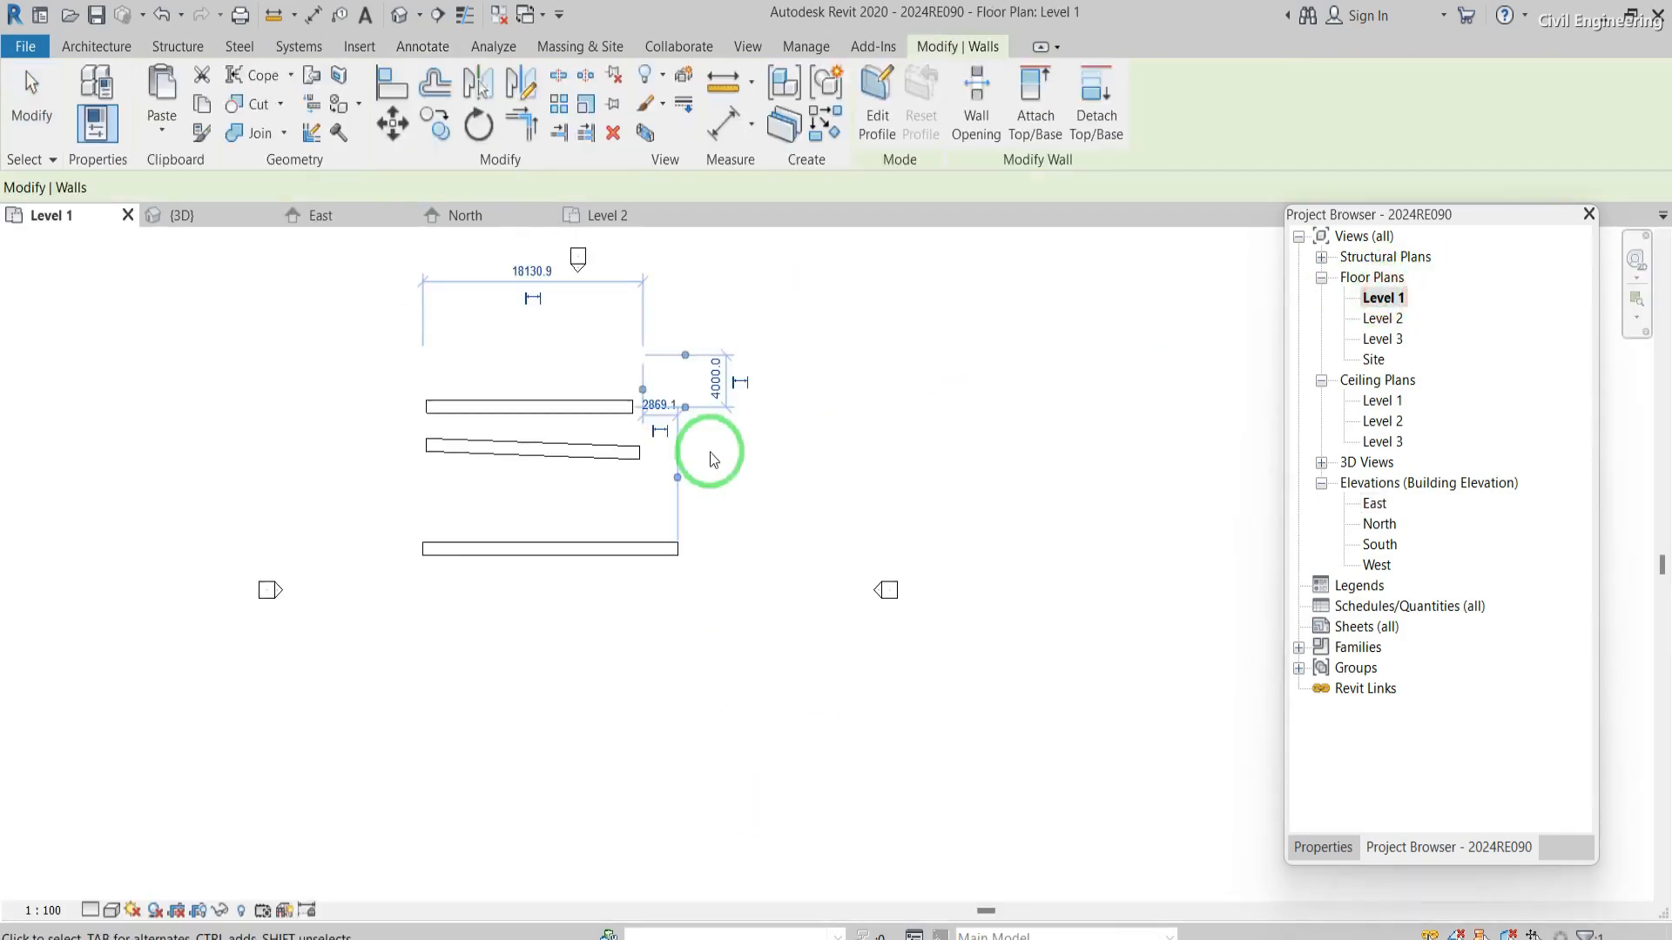
{"action": "left_click", "coordinate": [96, 47]}
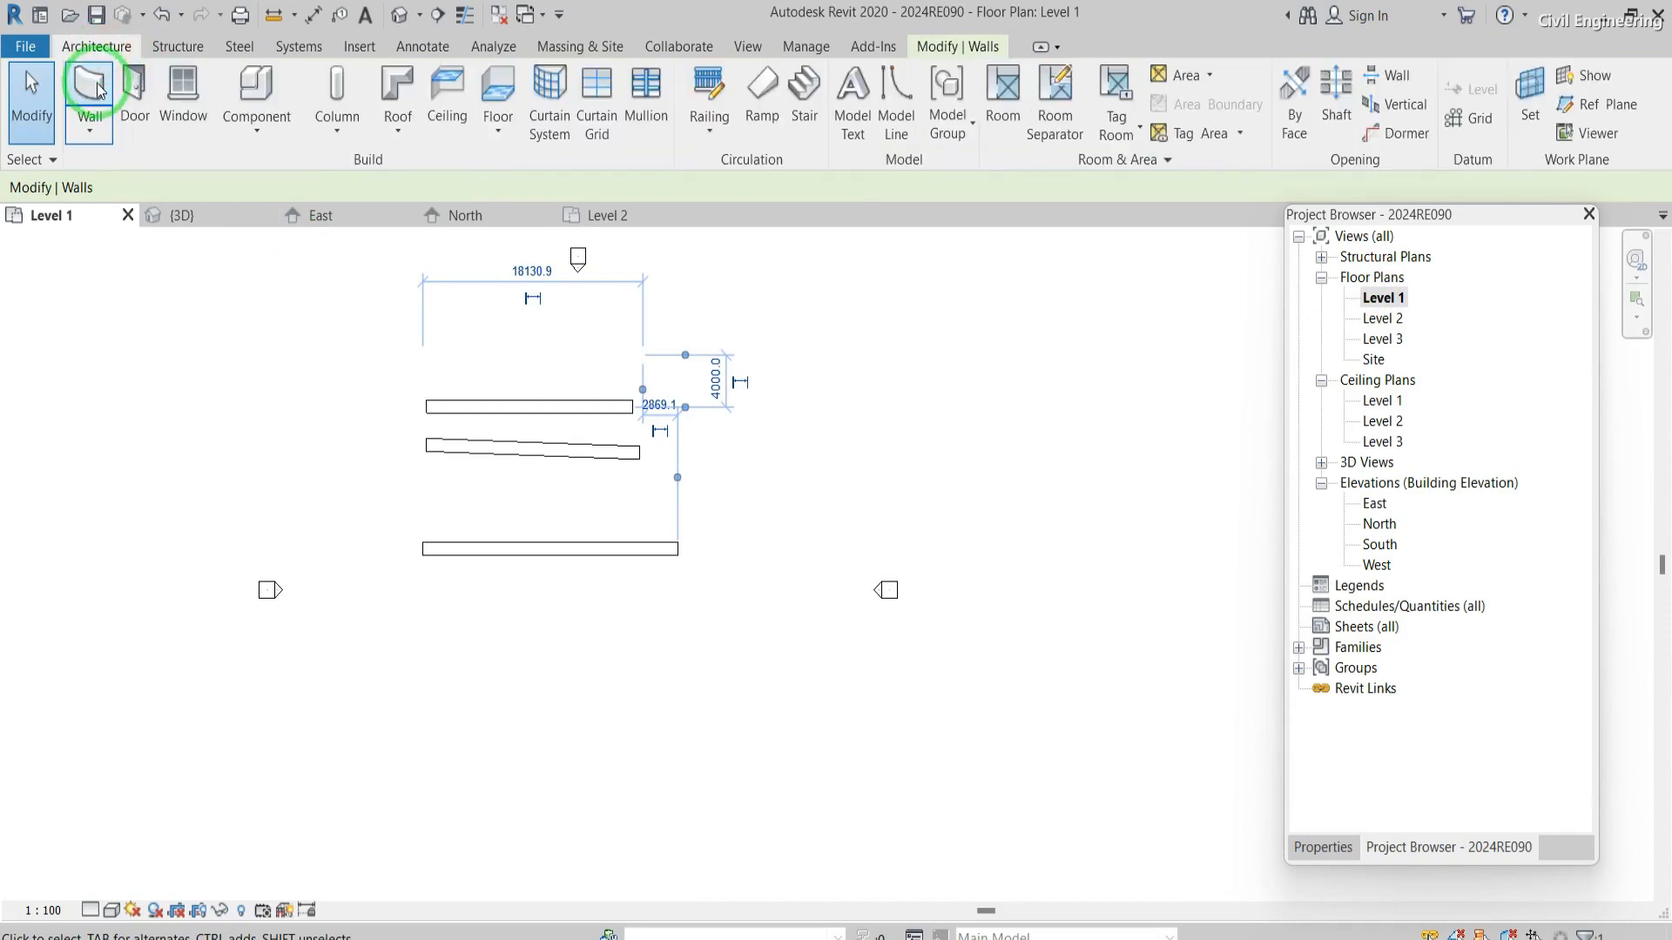
{"action": "left_click", "coordinate": [91, 87]}
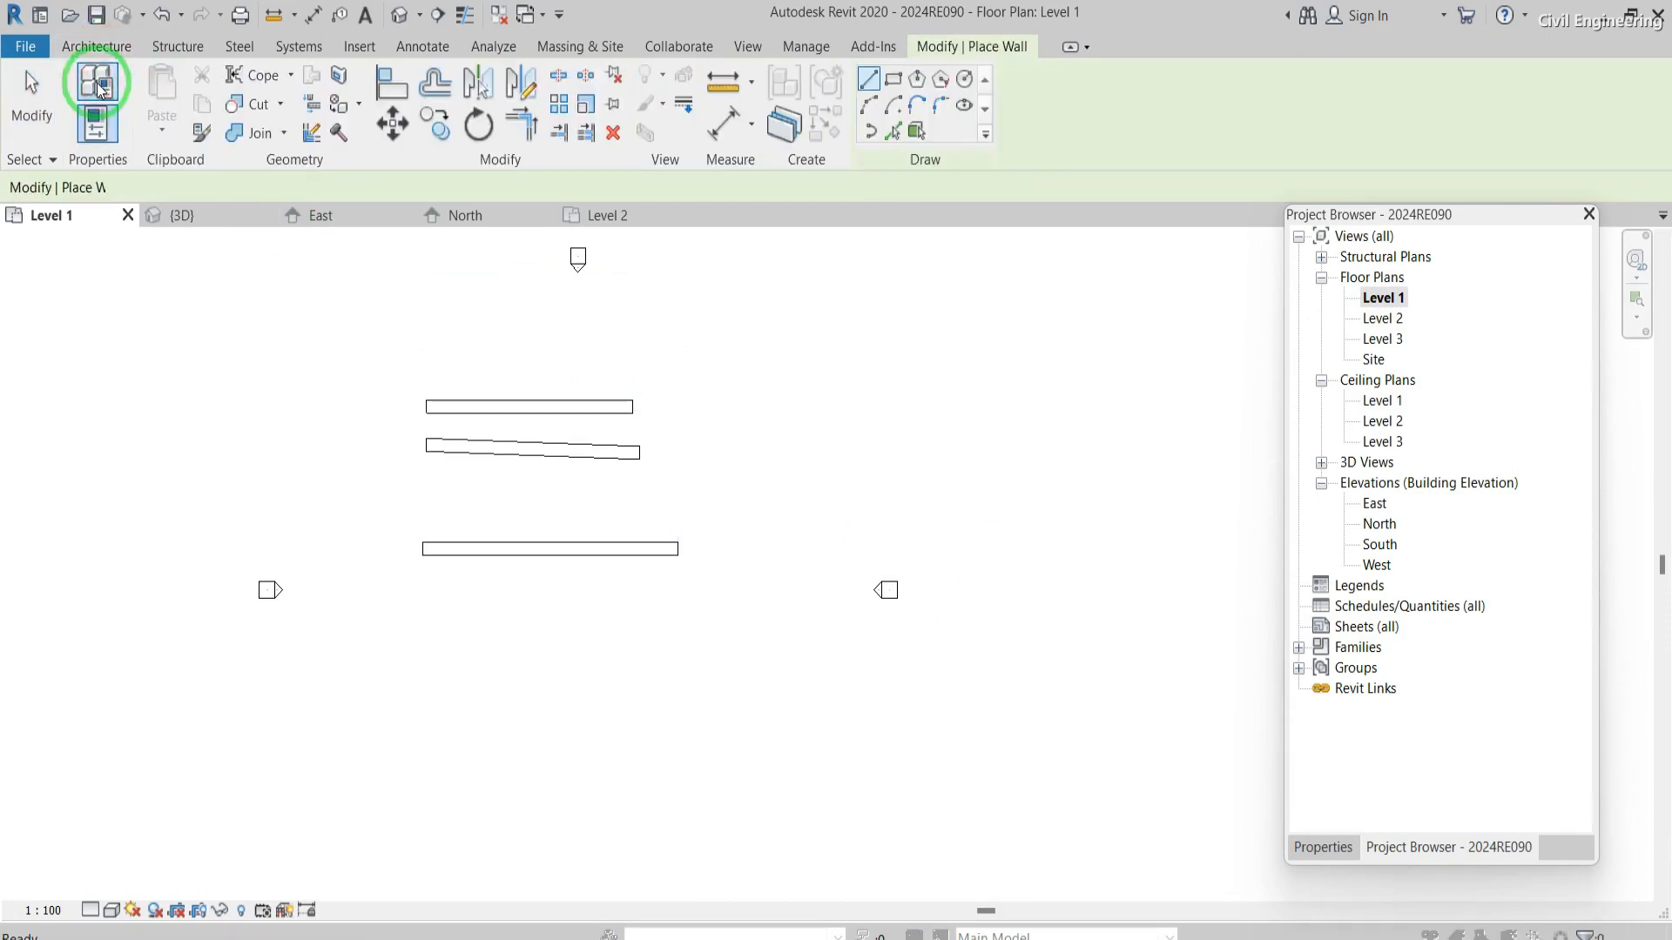
{"action": "left_click", "coordinate": [98, 86]}
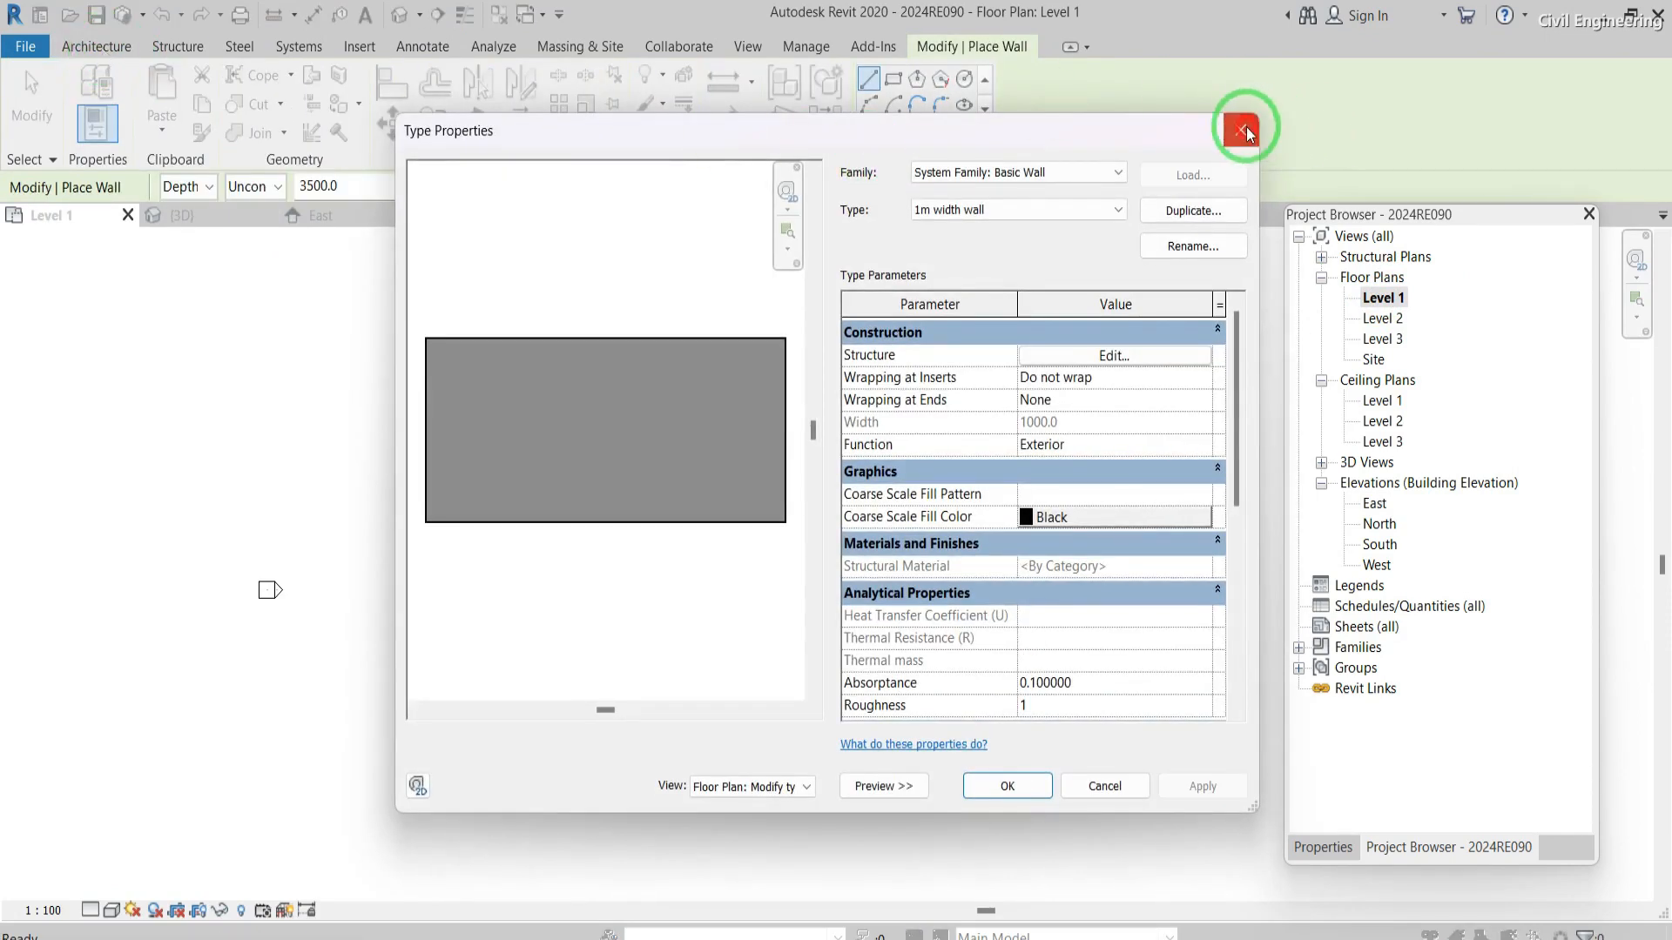
{"action": "left_click", "coordinate": [1244, 130]}
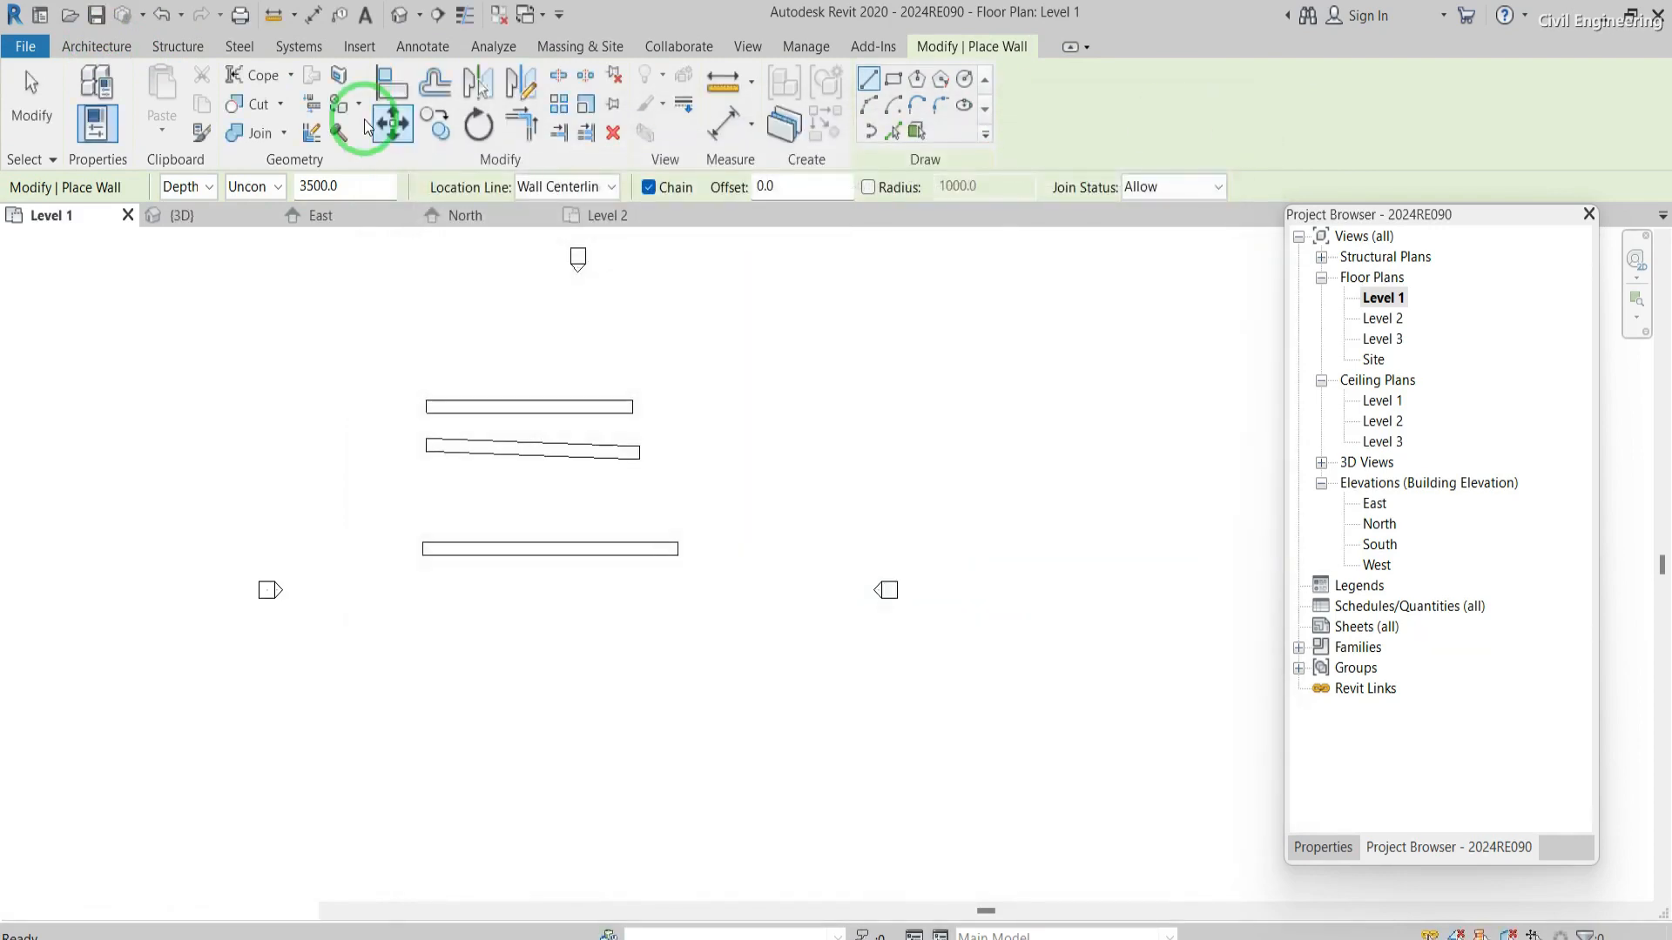
{"action": "left_click", "coordinate": [111, 49]}
{"action": "left_click", "coordinate": [87, 85]}
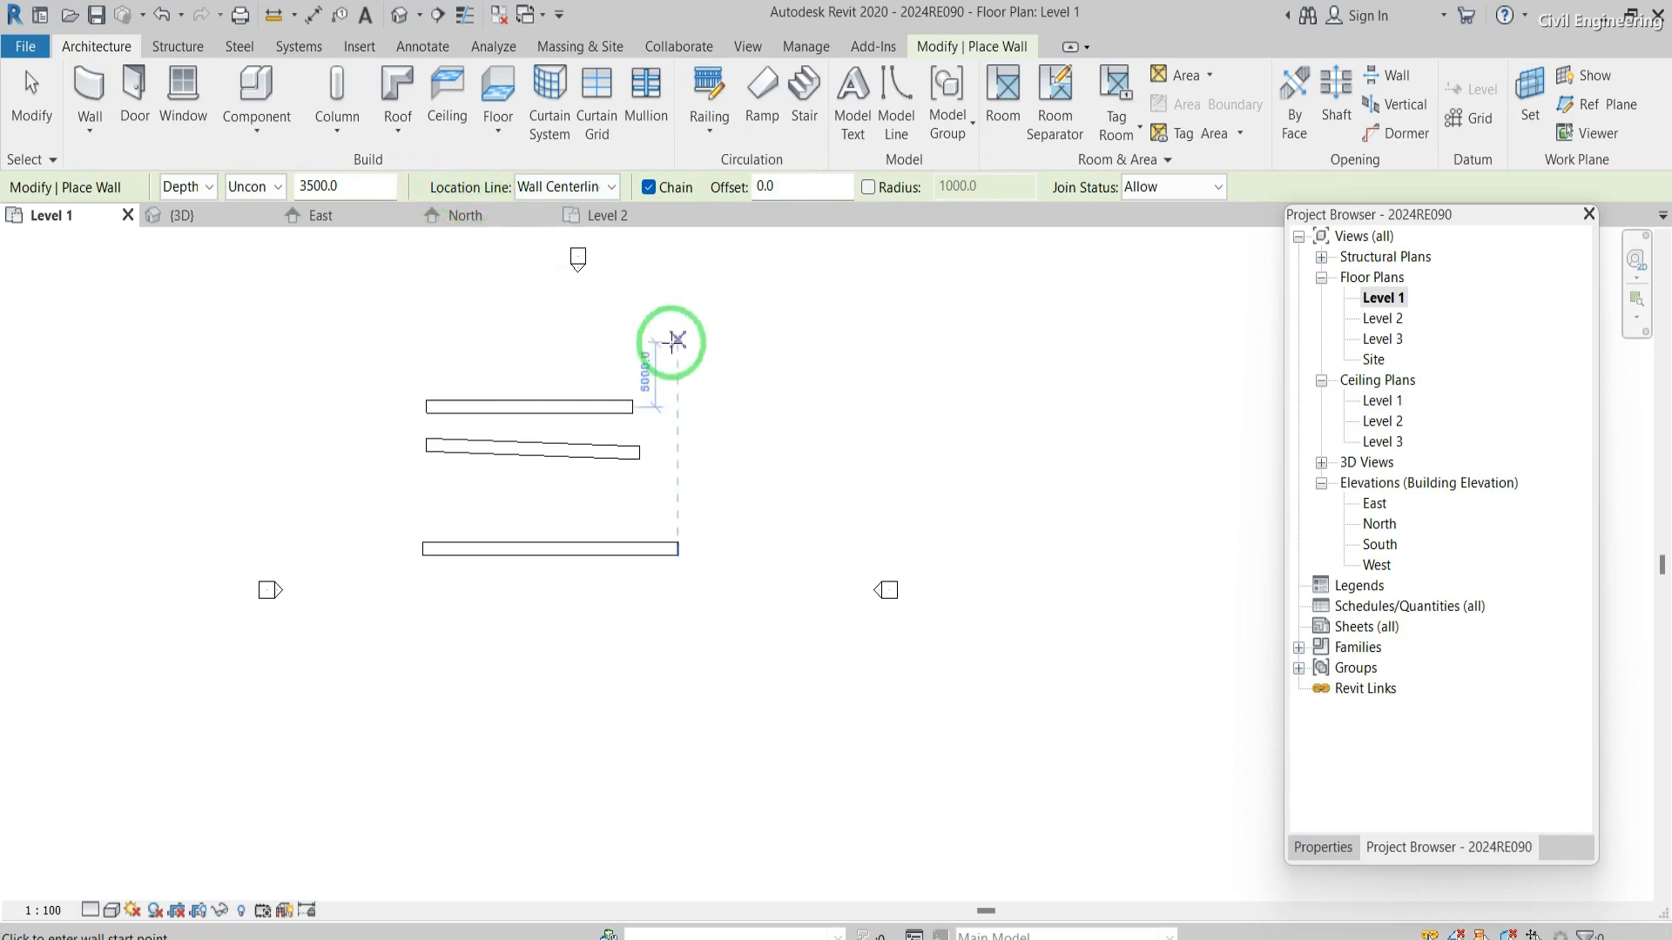
{"action": "scroll", "coordinate": [811, 350], "scroll_direction": "up", "scroll_amount": 2}
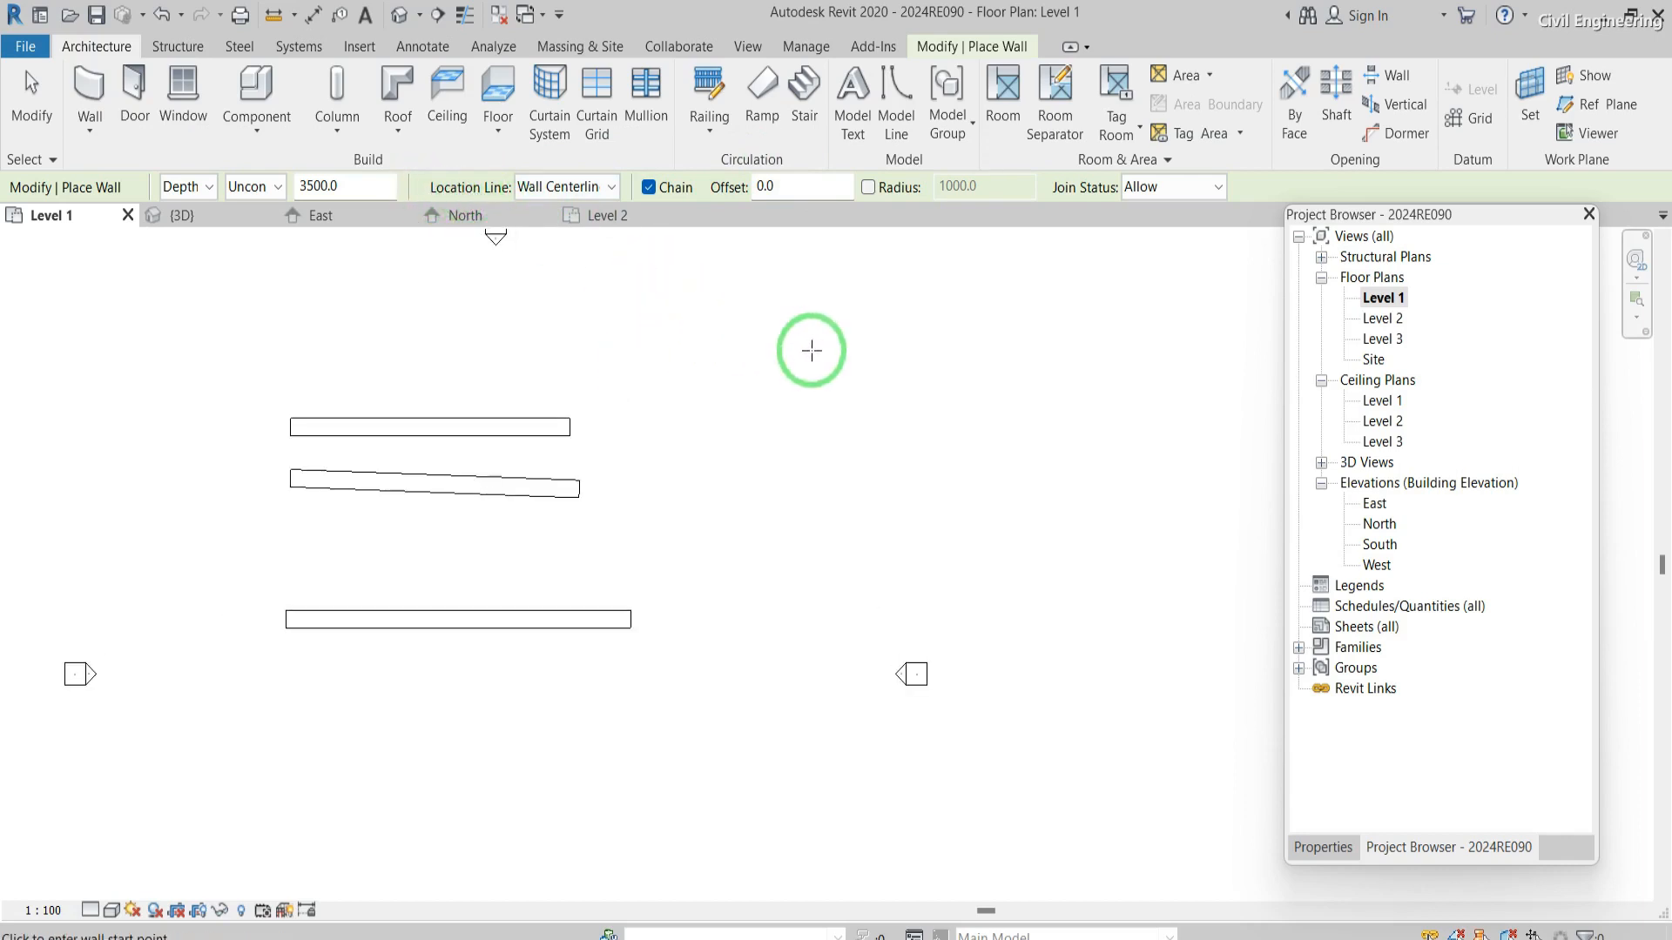
{"action": "left_click", "coordinate": [557, 187]}
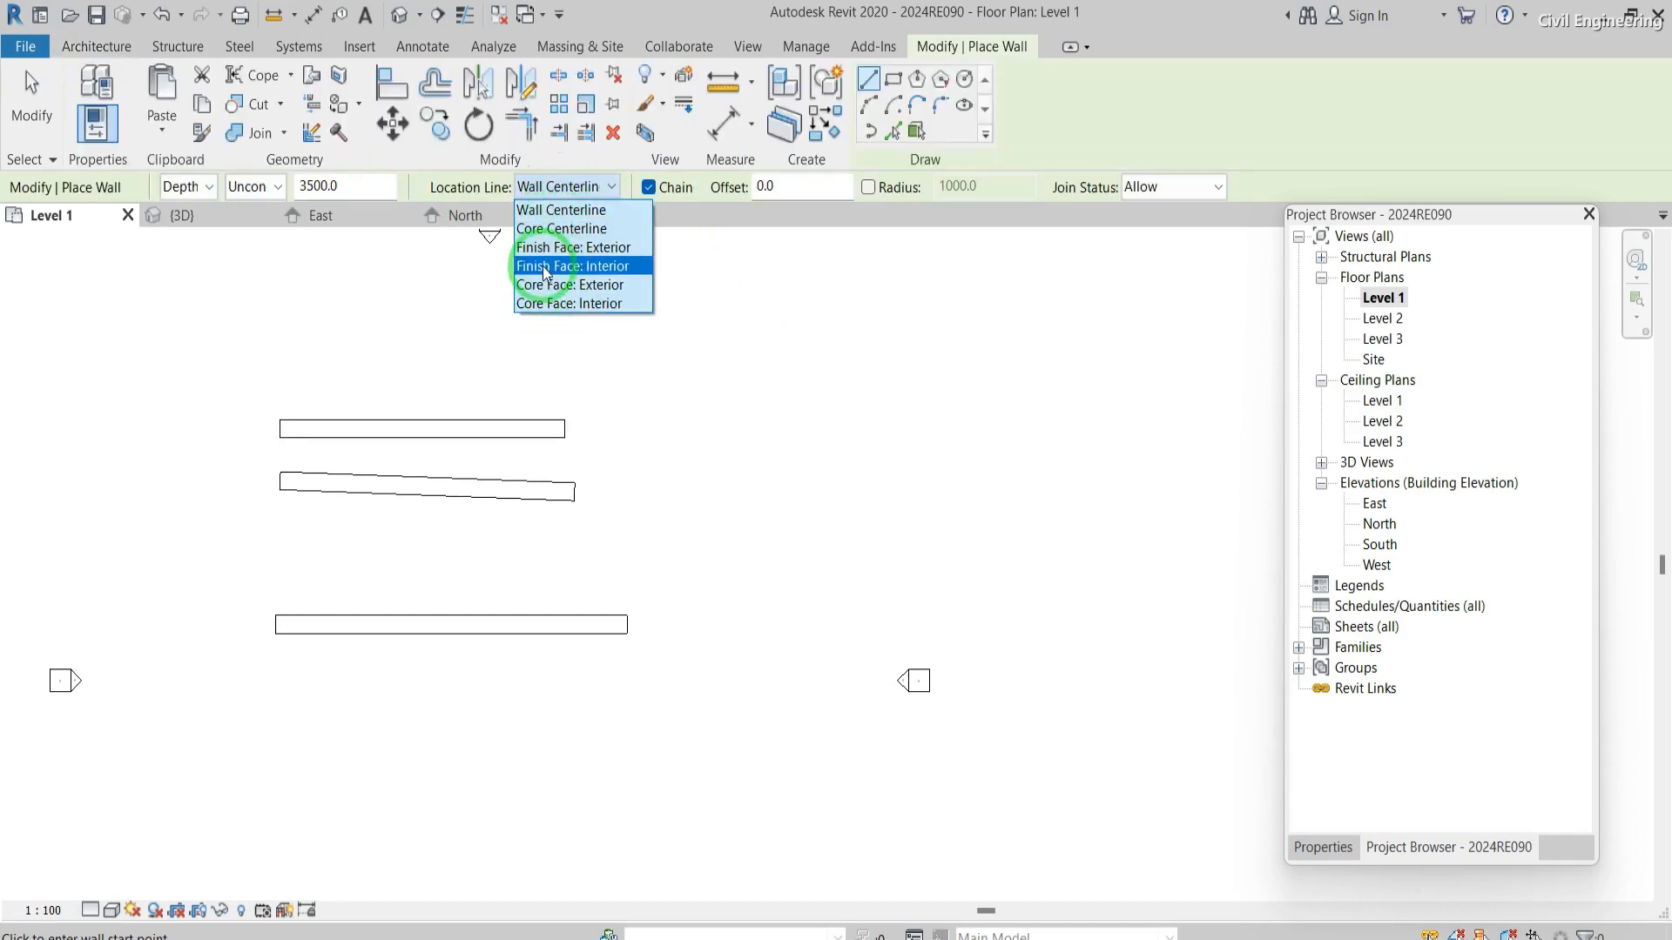
{"action": "left_click", "coordinate": [571, 213]}
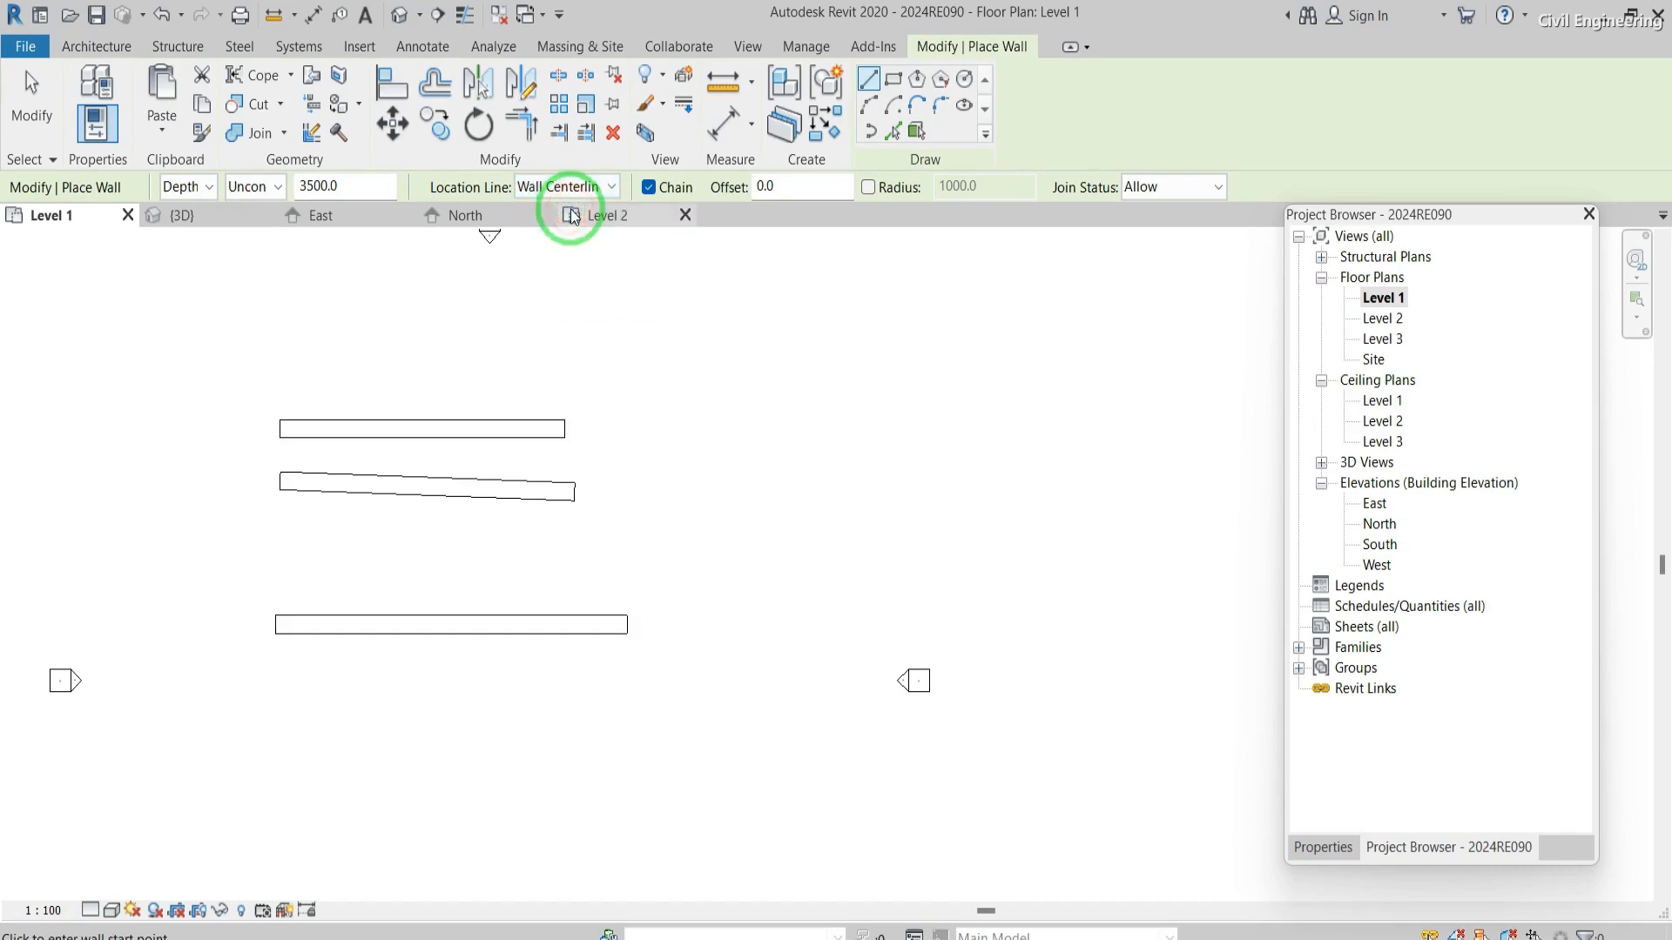
{"action": "left_click", "coordinate": [683, 427]}
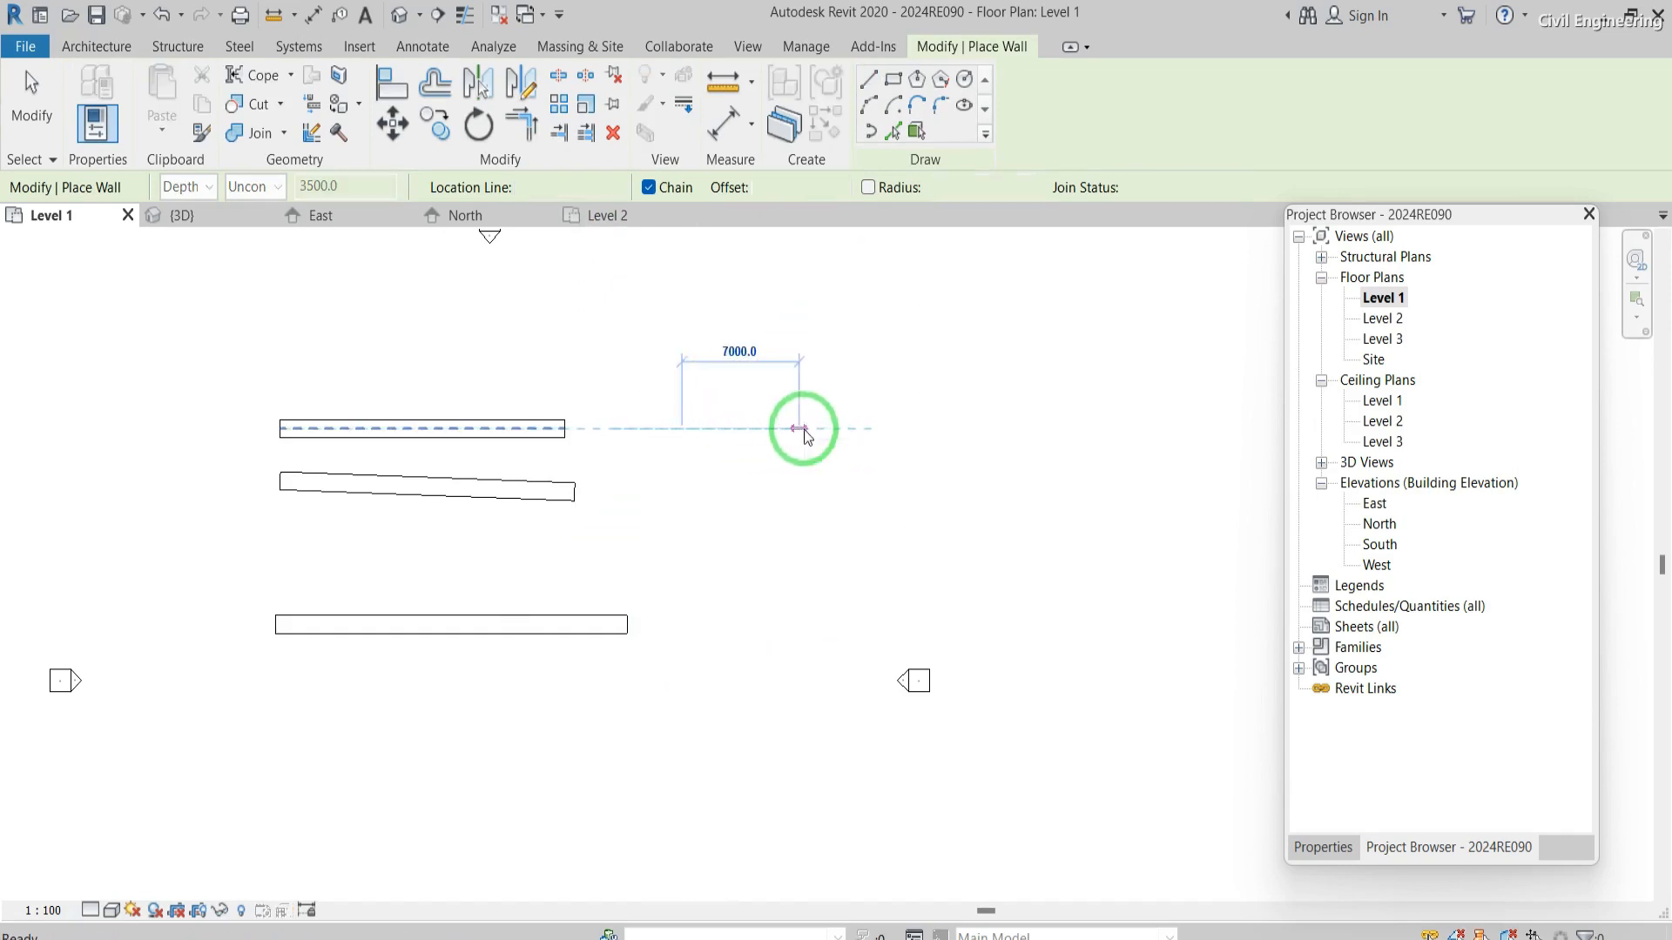
{"action": "key", "text": "Escape"}
{"action": "key", "text": "Escape"}
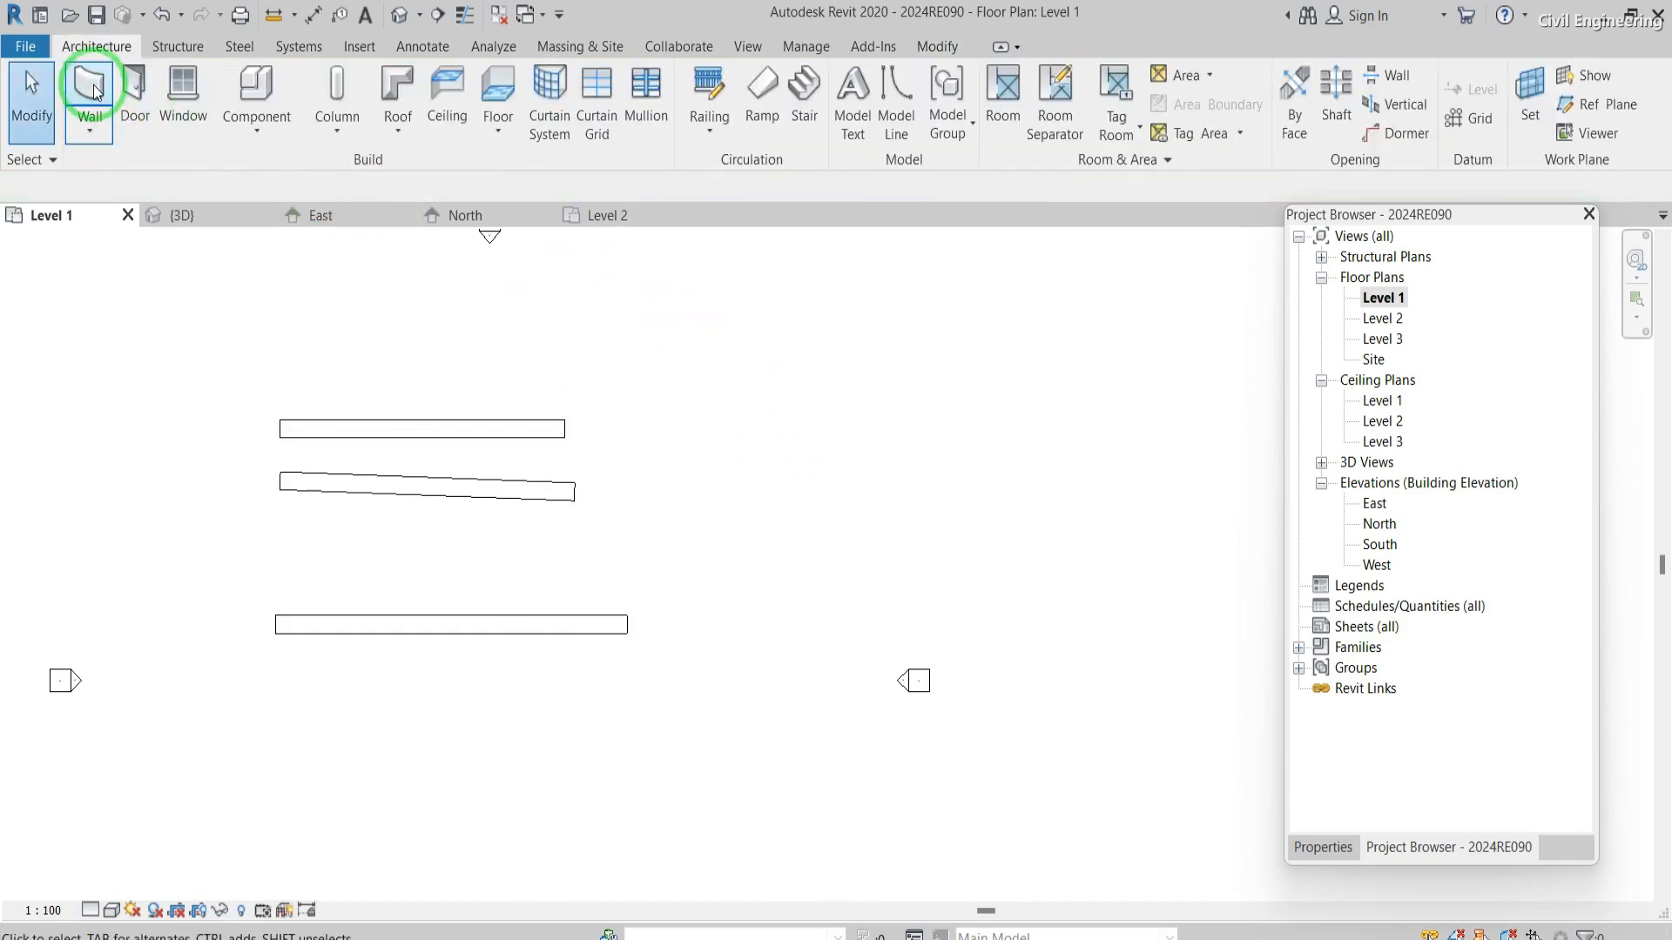
- Draw a 16000 mm horizontal wall beside the existing walls, placed by Height, unconnected at 3500 mm, with Wall Centerline as location line
{"action": "left_click", "coordinate": [93, 87]}
{"action": "left_click", "coordinate": [203, 201]}
{"action": "left_click", "coordinate": [200, 233]}
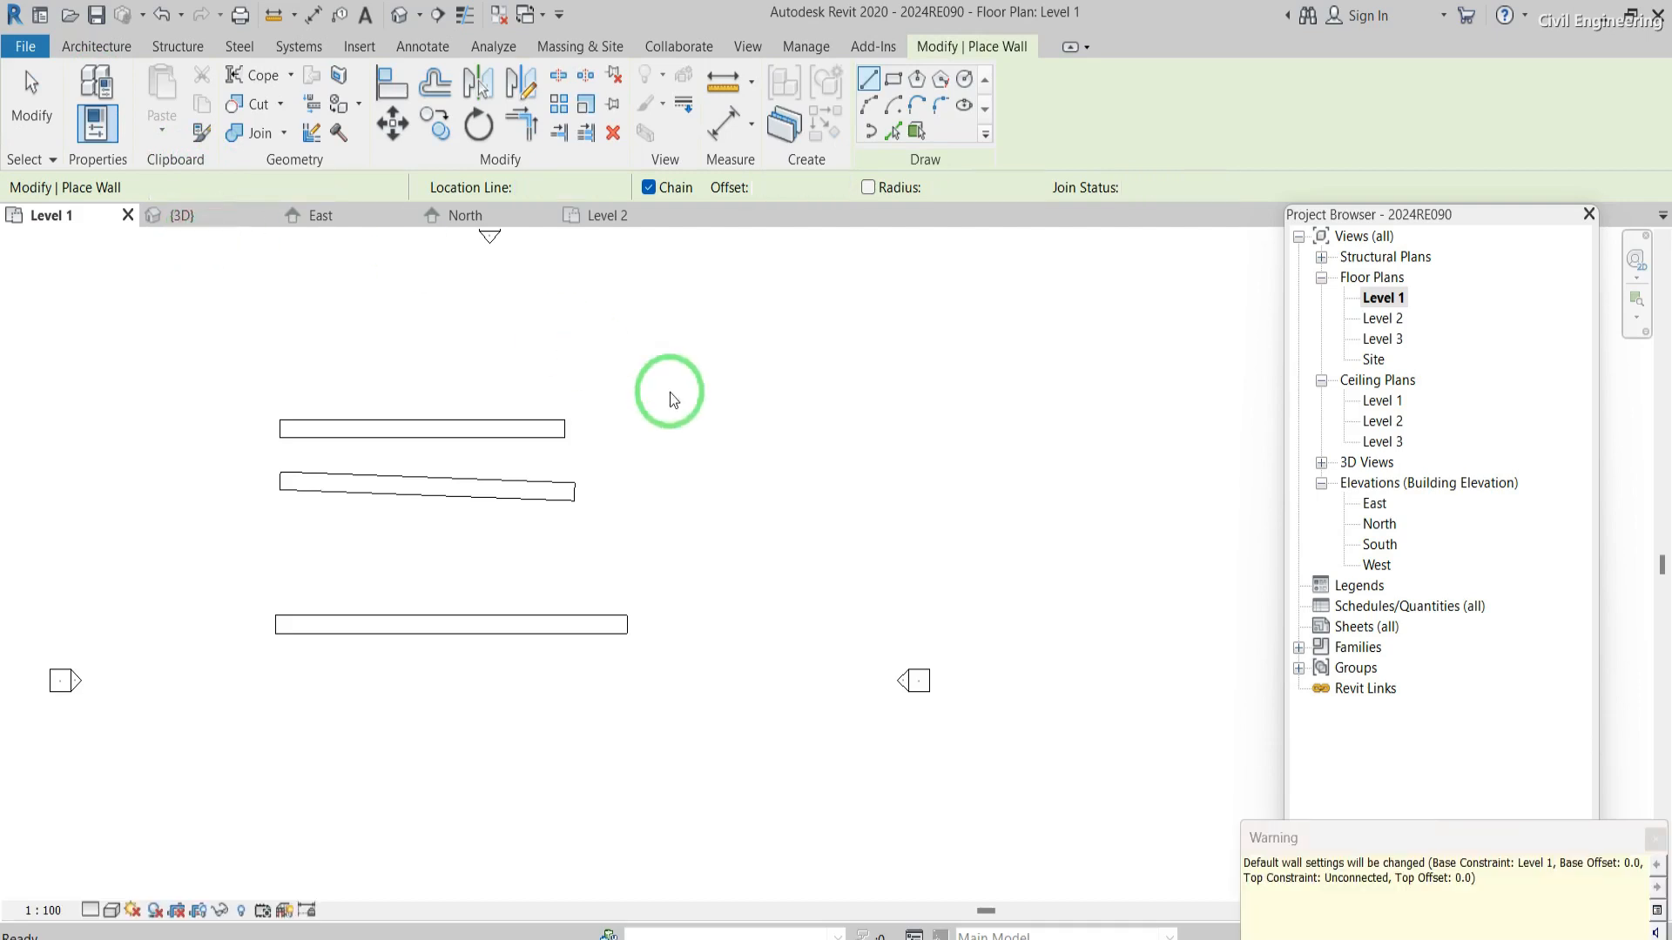
{"action": "left_click", "coordinate": [669, 378]}
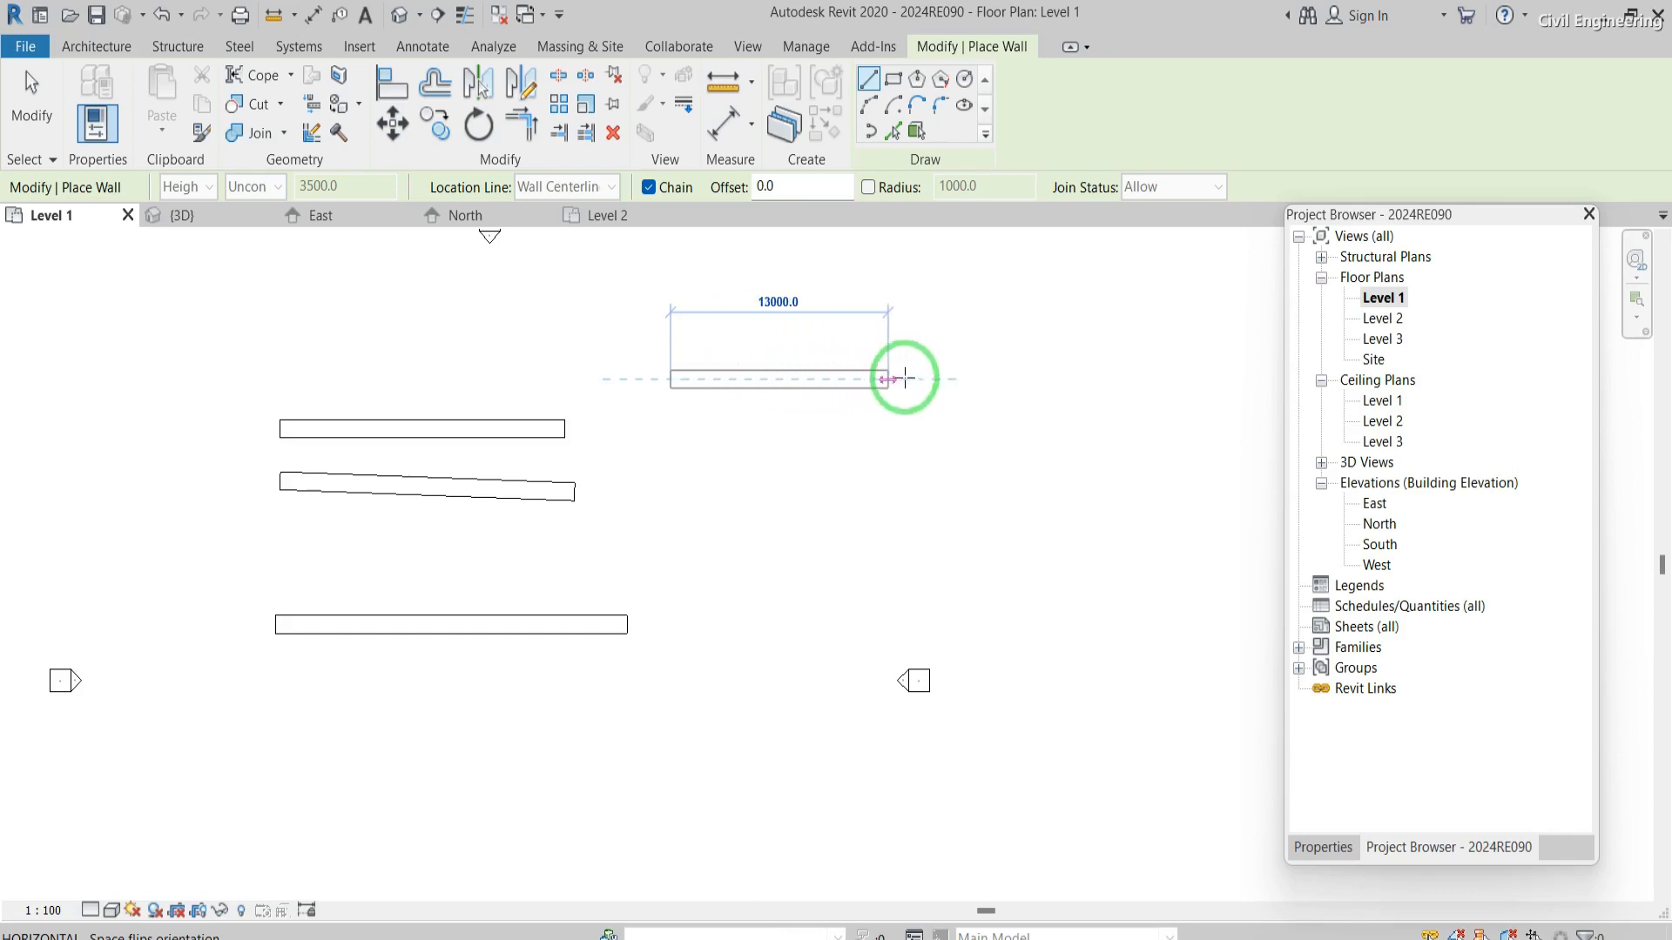
{"action": "left_click", "coordinate": [941, 376]}
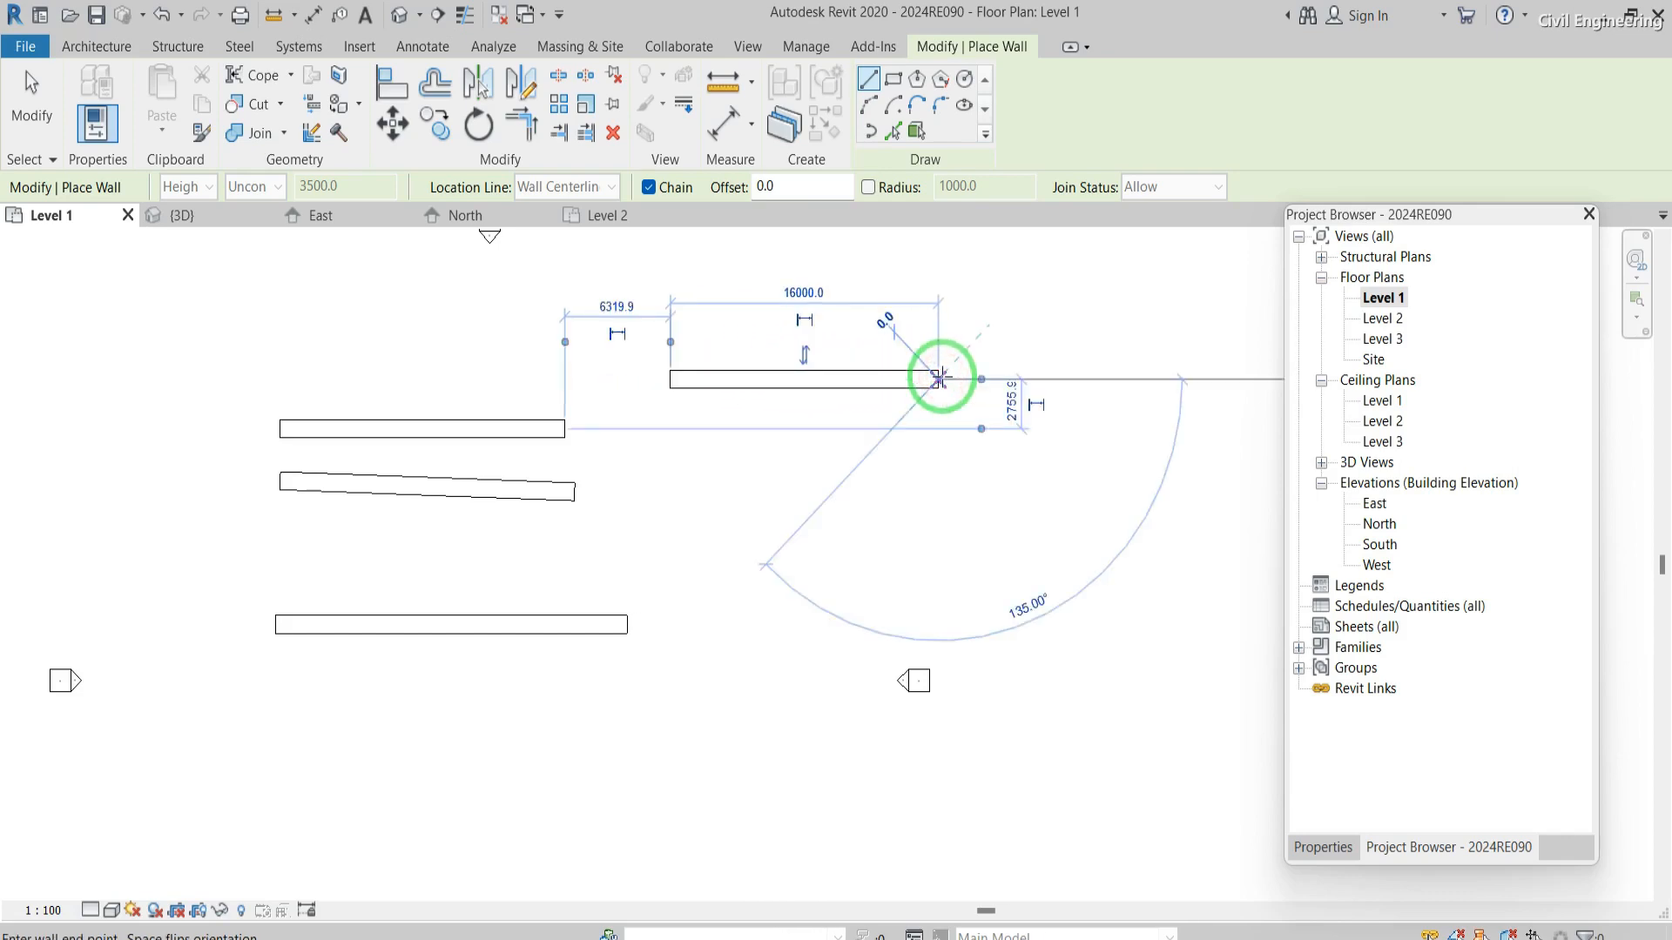
{"action": "key", "text": "Escape"}
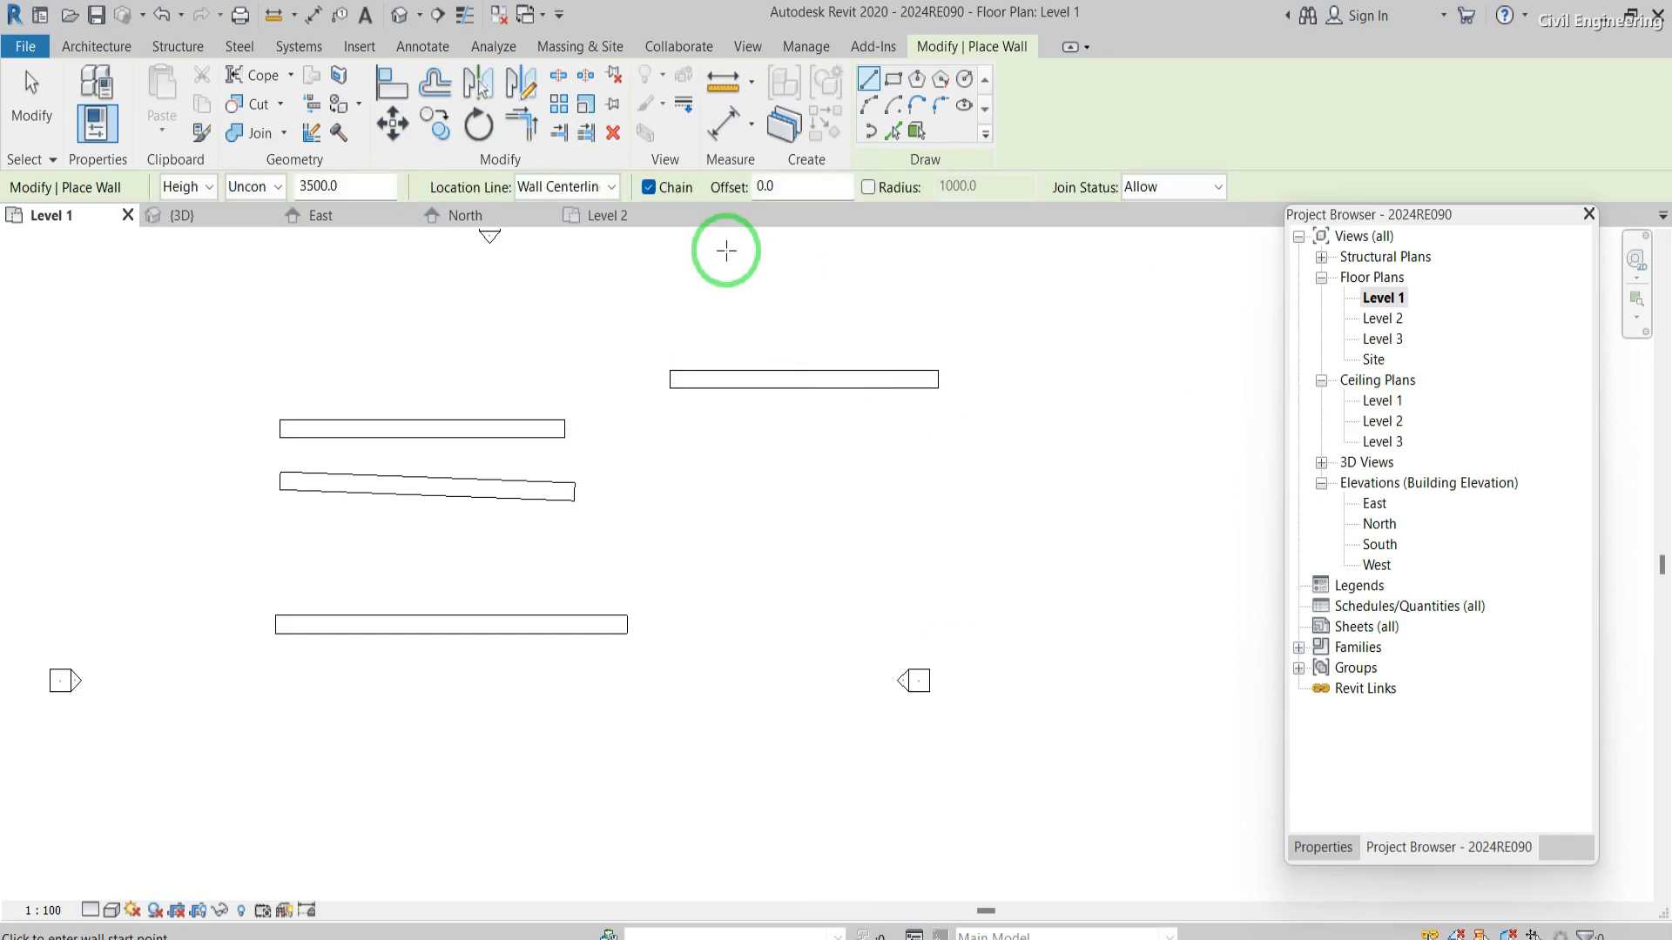
- Draw a 12000 mm horizontal wall in line with the 16000 mm wall, using Core Centerline as the location line
{"action": "left_click", "coordinate": [607, 190]}
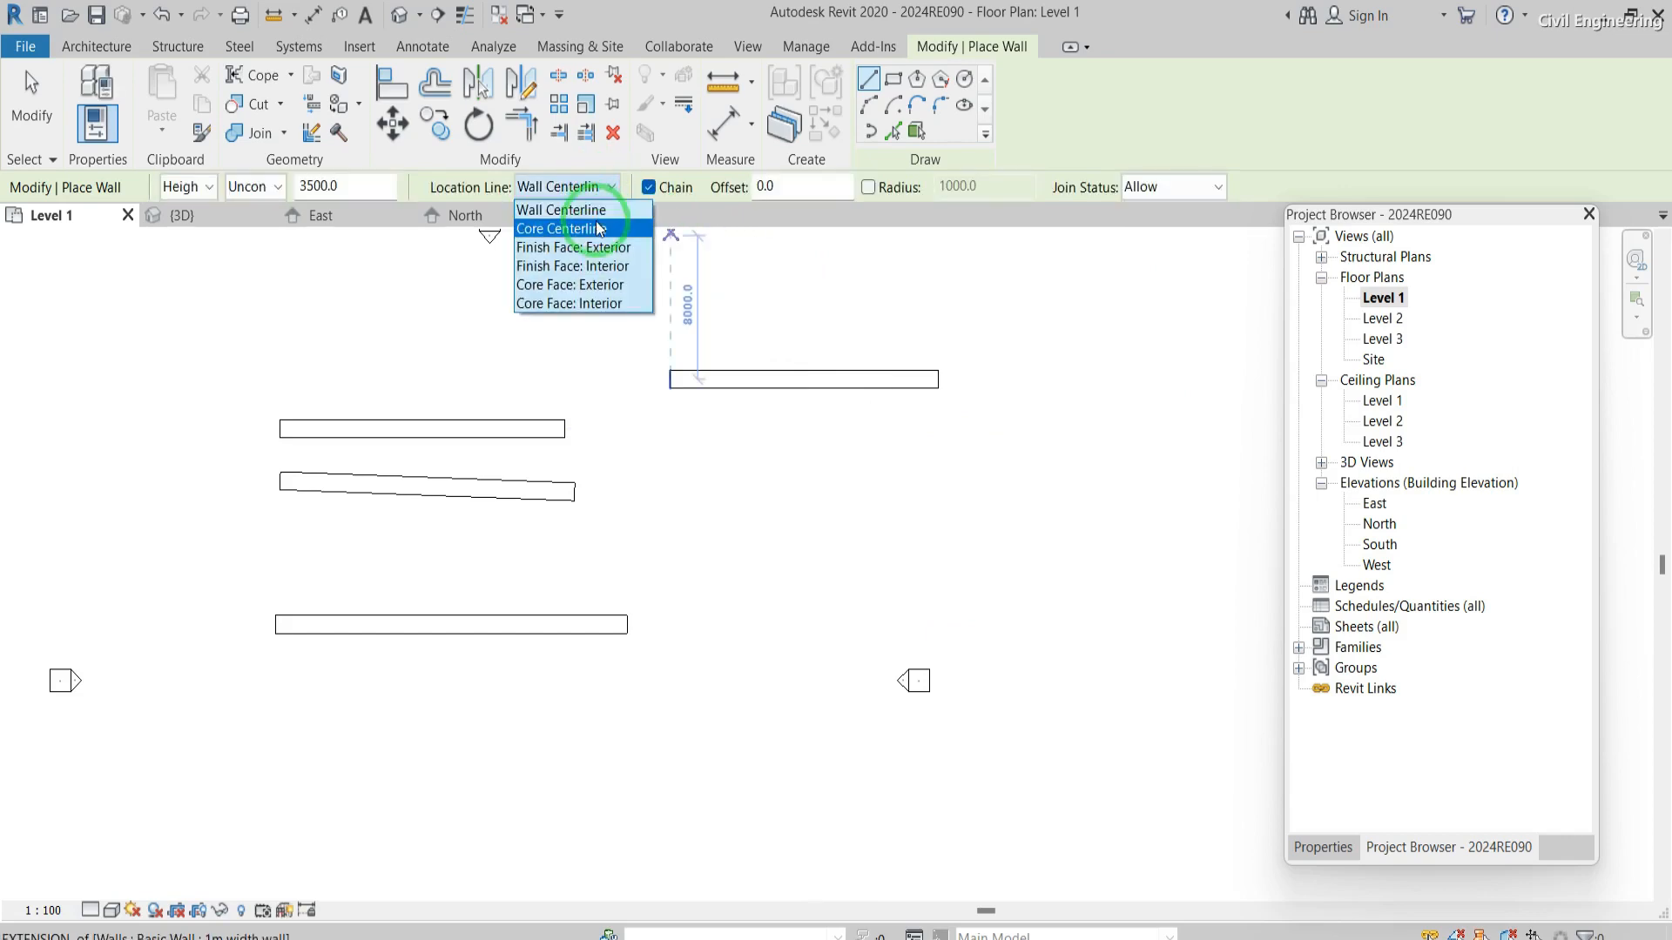
{"action": "left_click", "coordinate": [597, 228]}
{"action": "left_click", "coordinate": [968, 379]}
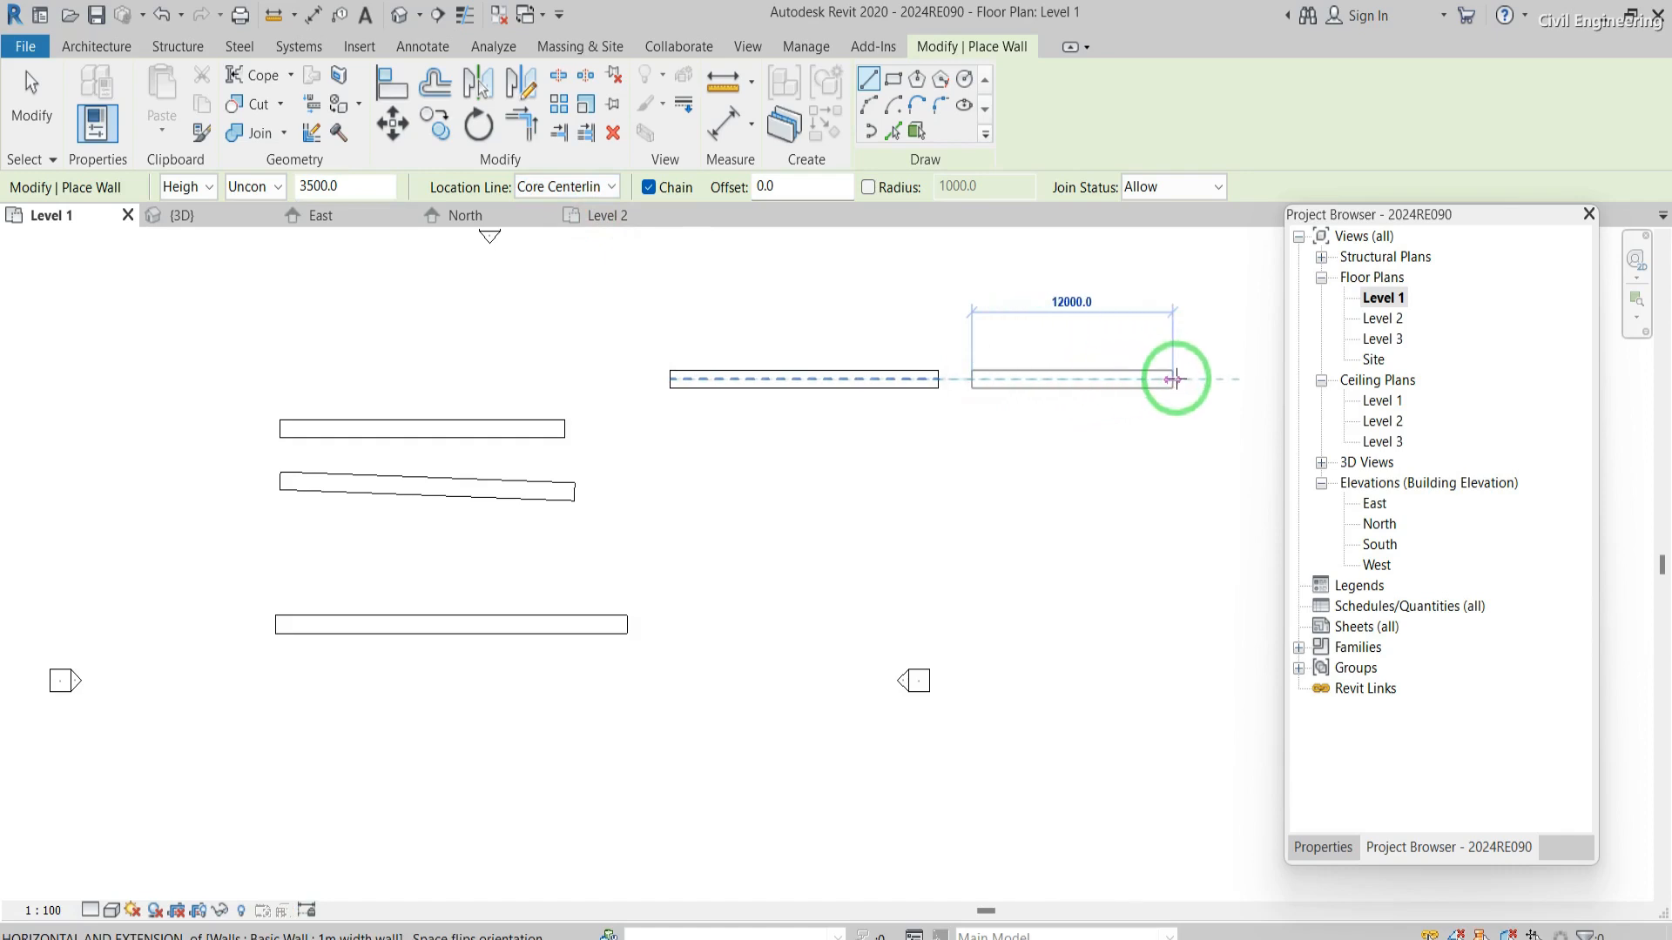
{"action": "left_click", "coordinate": [1174, 380]}
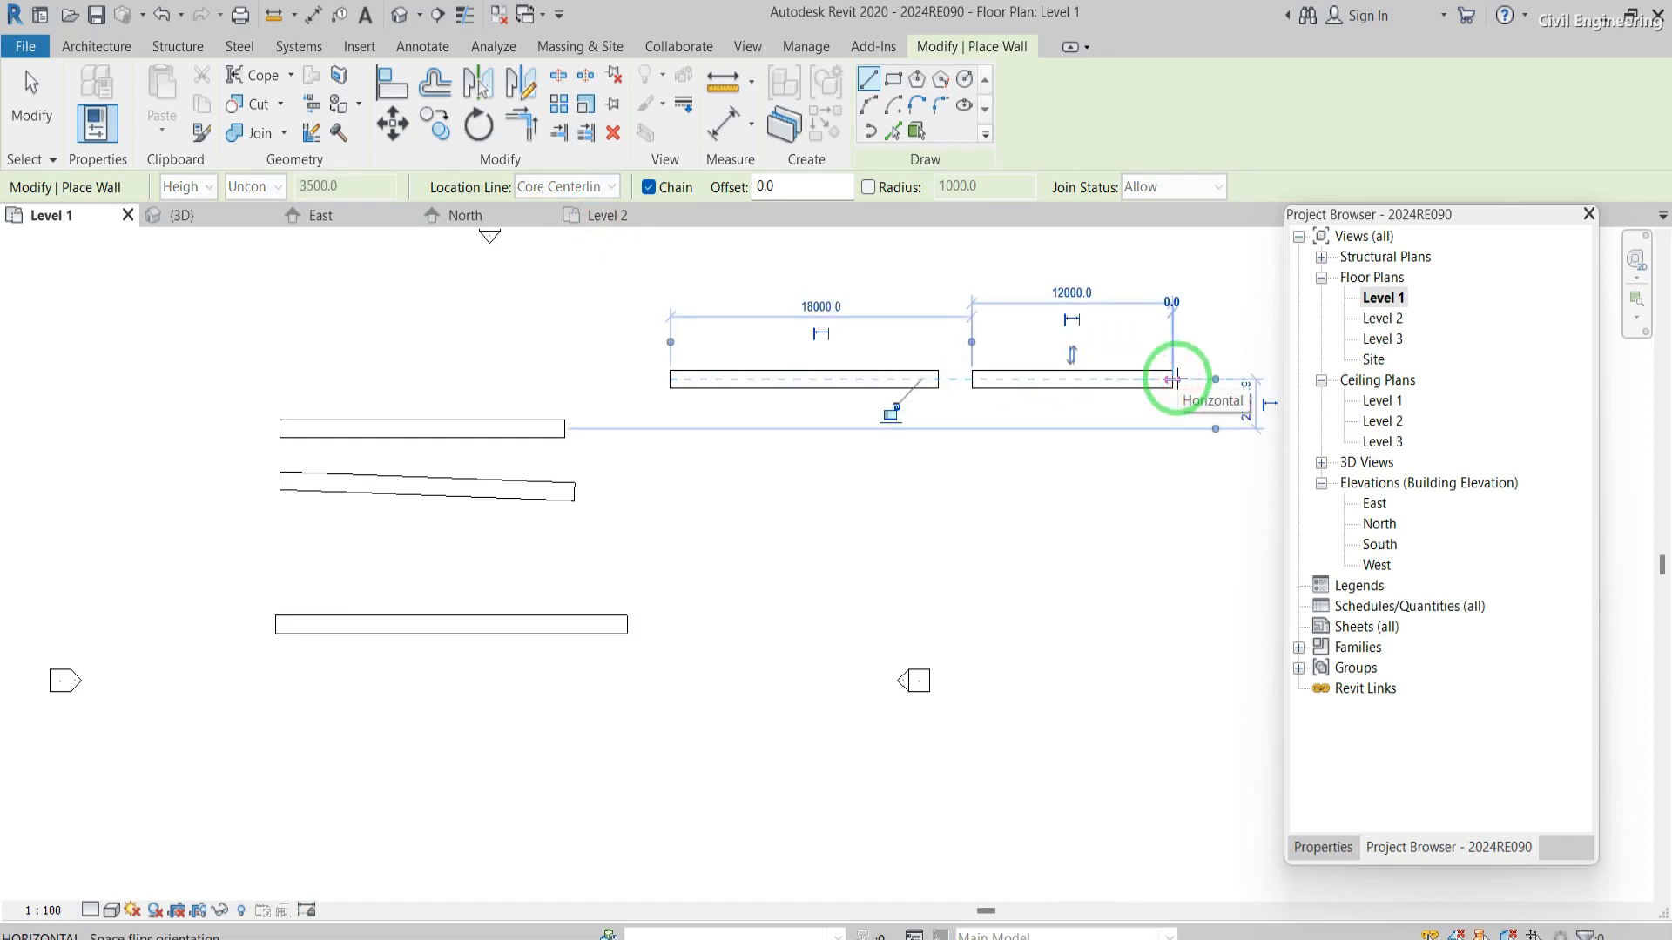
{"action": "key", "text": "Escape"}
{"action": "key", "text": "Escape"}
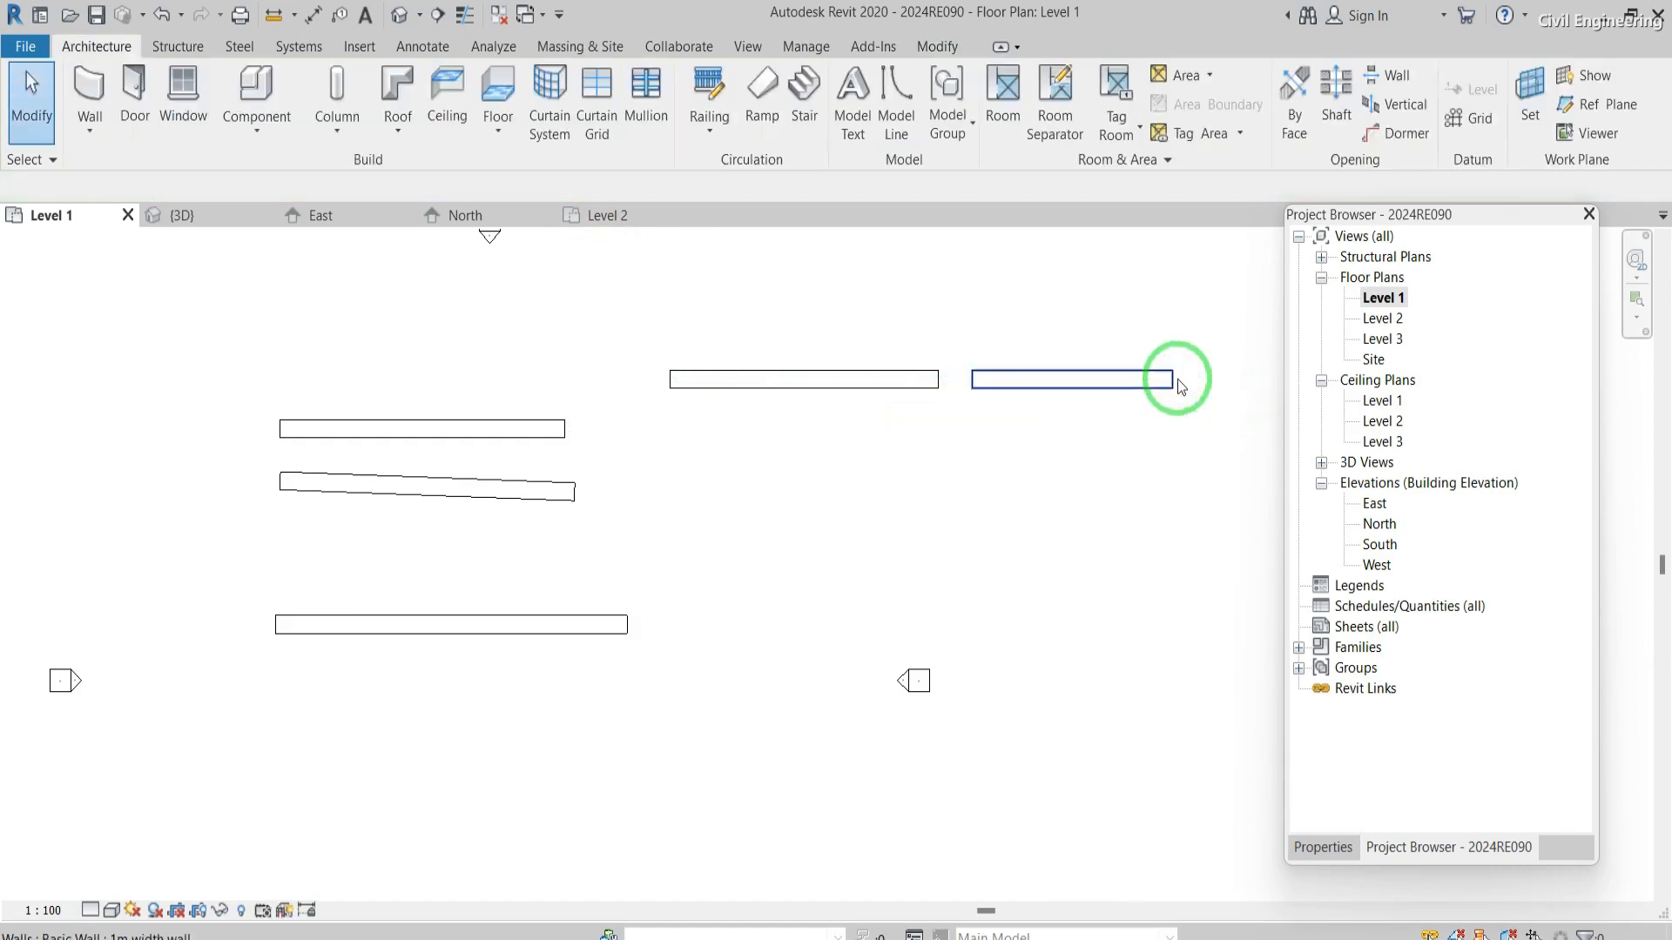
- Draw a horizontal wall below the two aligned walls, using Finish Face: Exterior as the location line
{"action": "left_click", "coordinate": [98, 87]}
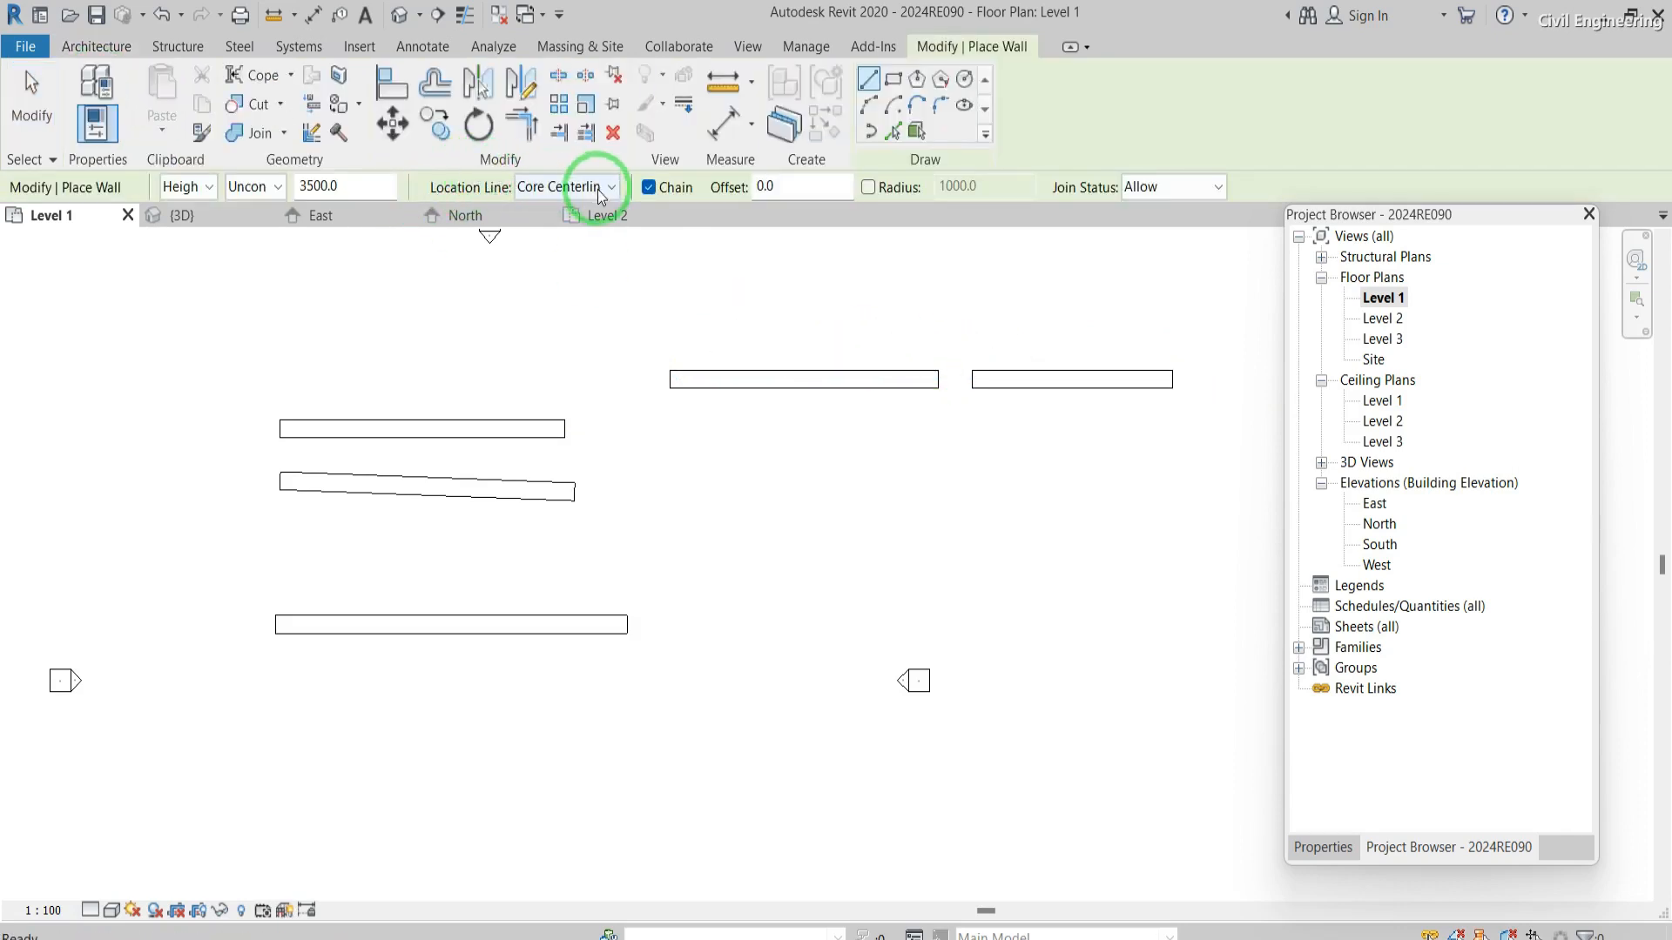
{"action": "left_click", "coordinate": [599, 187]}
{"action": "left_click", "coordinate": [598, 248]}
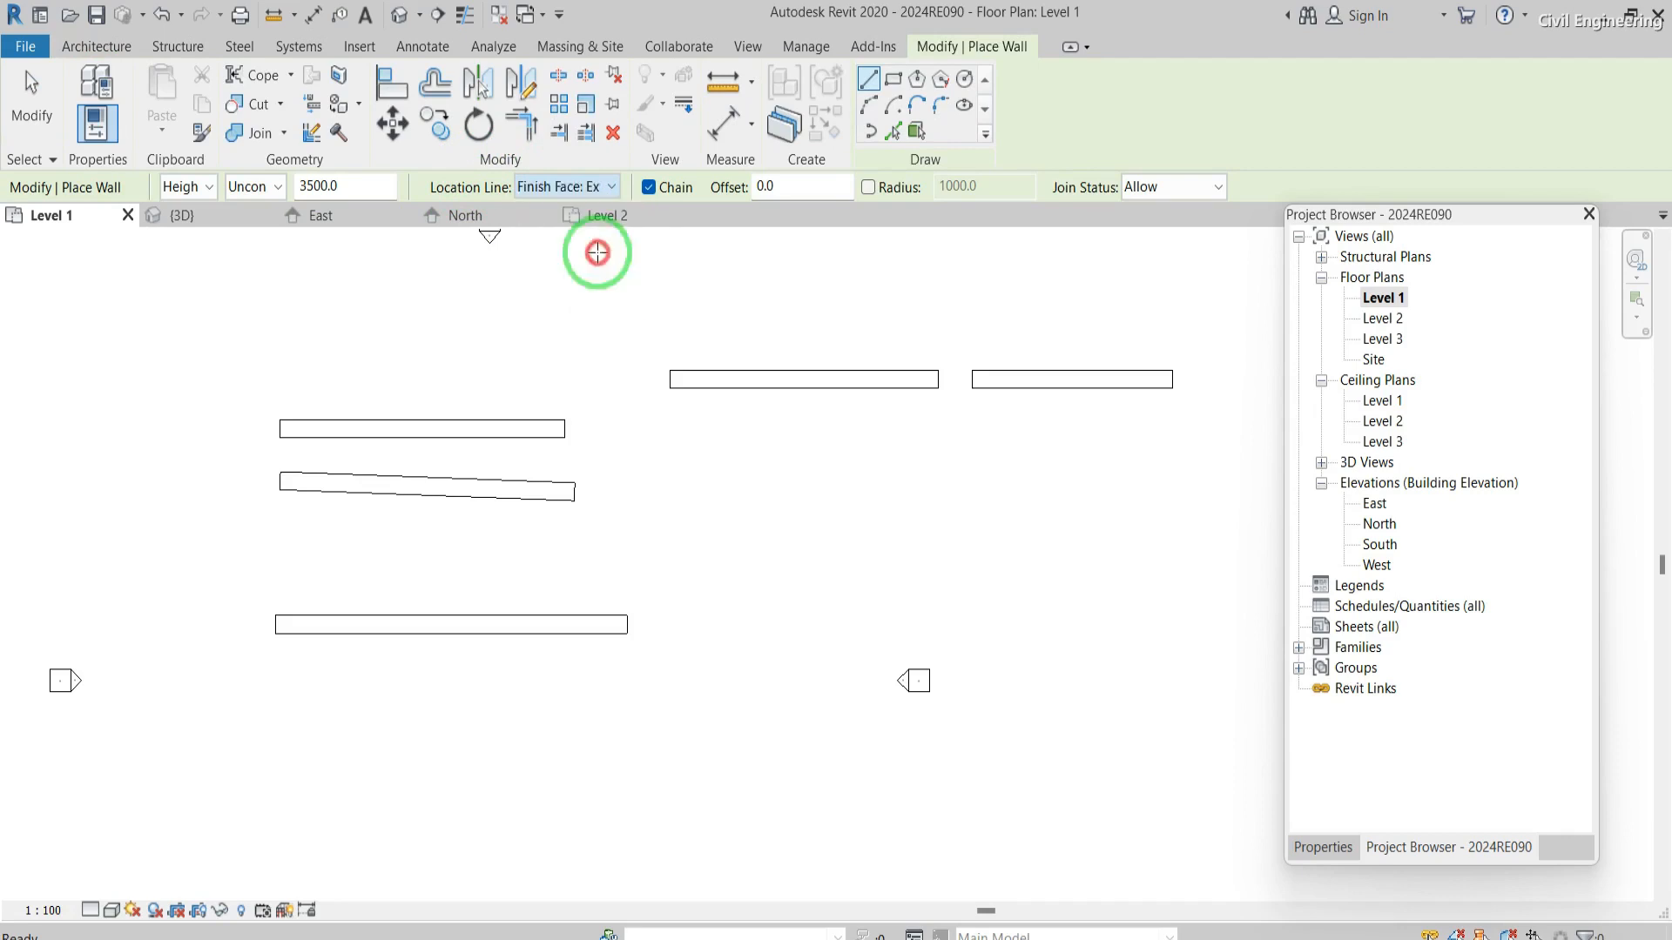
{"action": "left_click", "coordinate": [690, 473]}
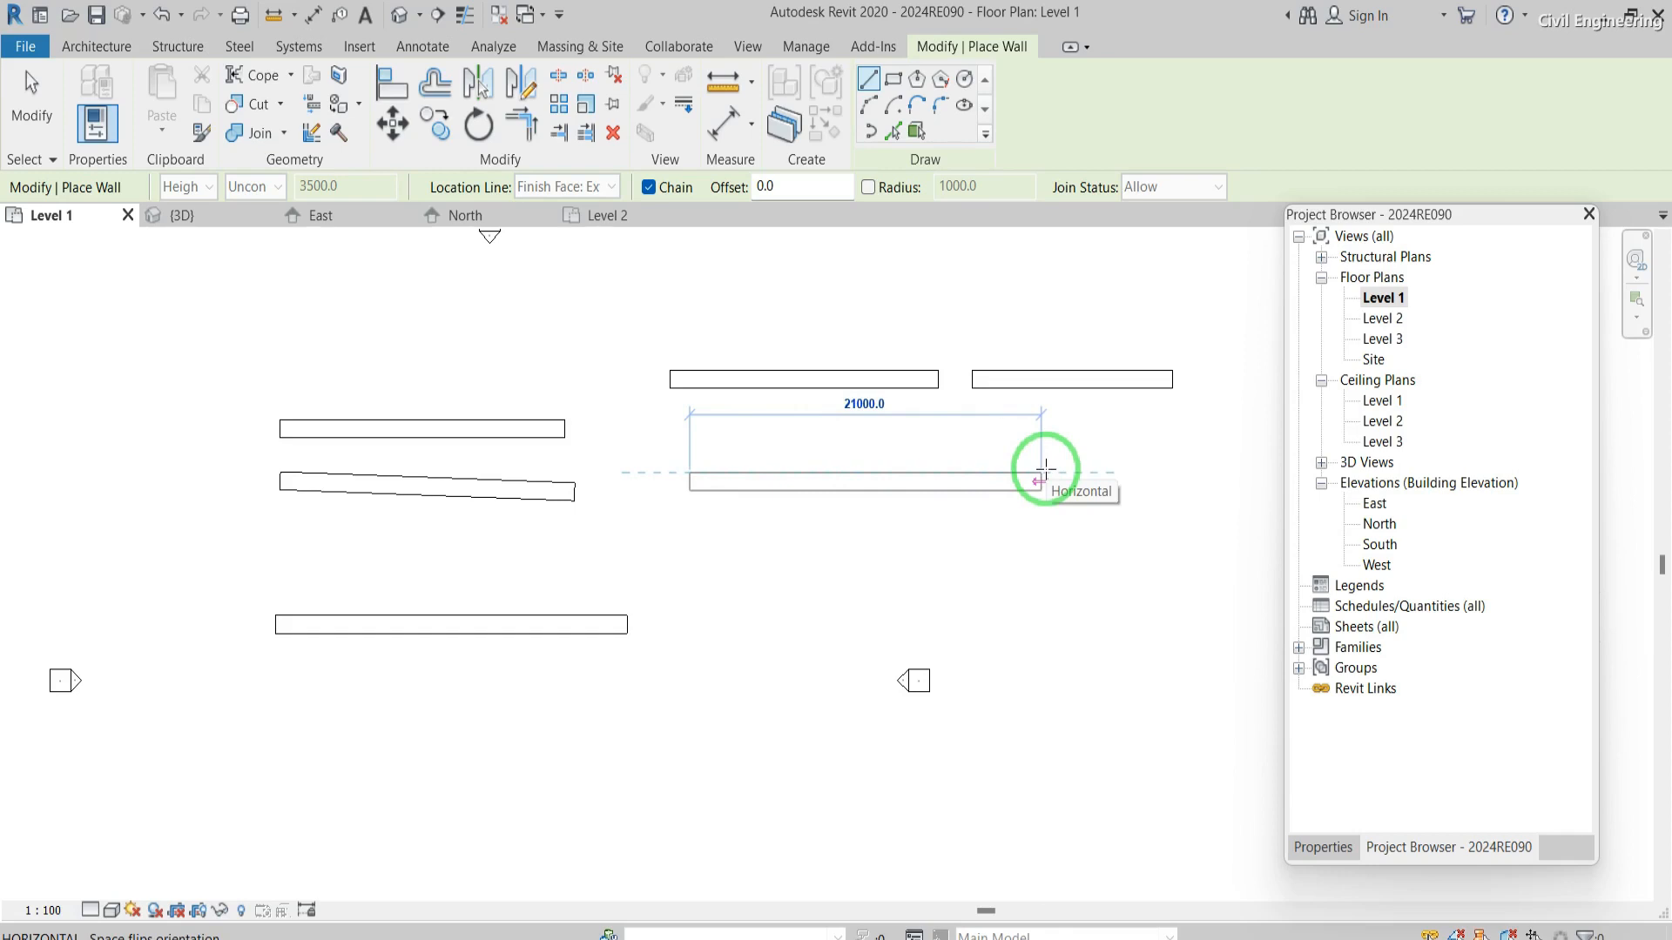
{"action": "left_click", "coordinate": [1091, 473]}
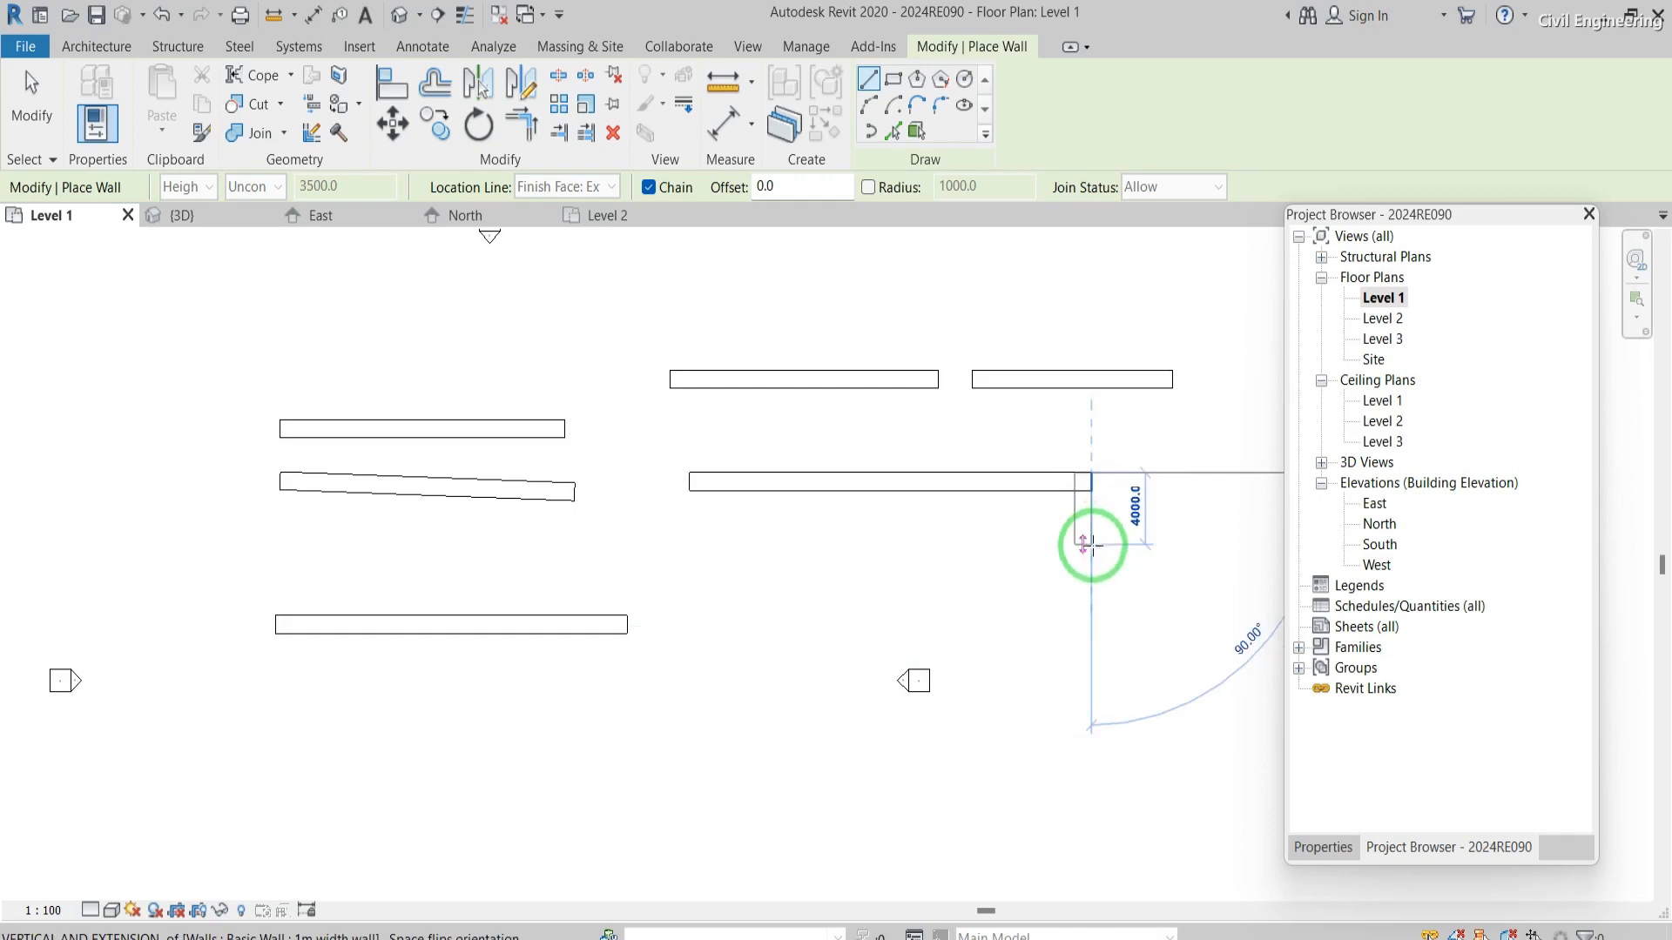
- Draw three more walls to close a 24000 mm wide rectangle below the first wall, keeping Finish Face: Exterior as location line
{"action": "left_click", "coordinate": [1091, 737]}
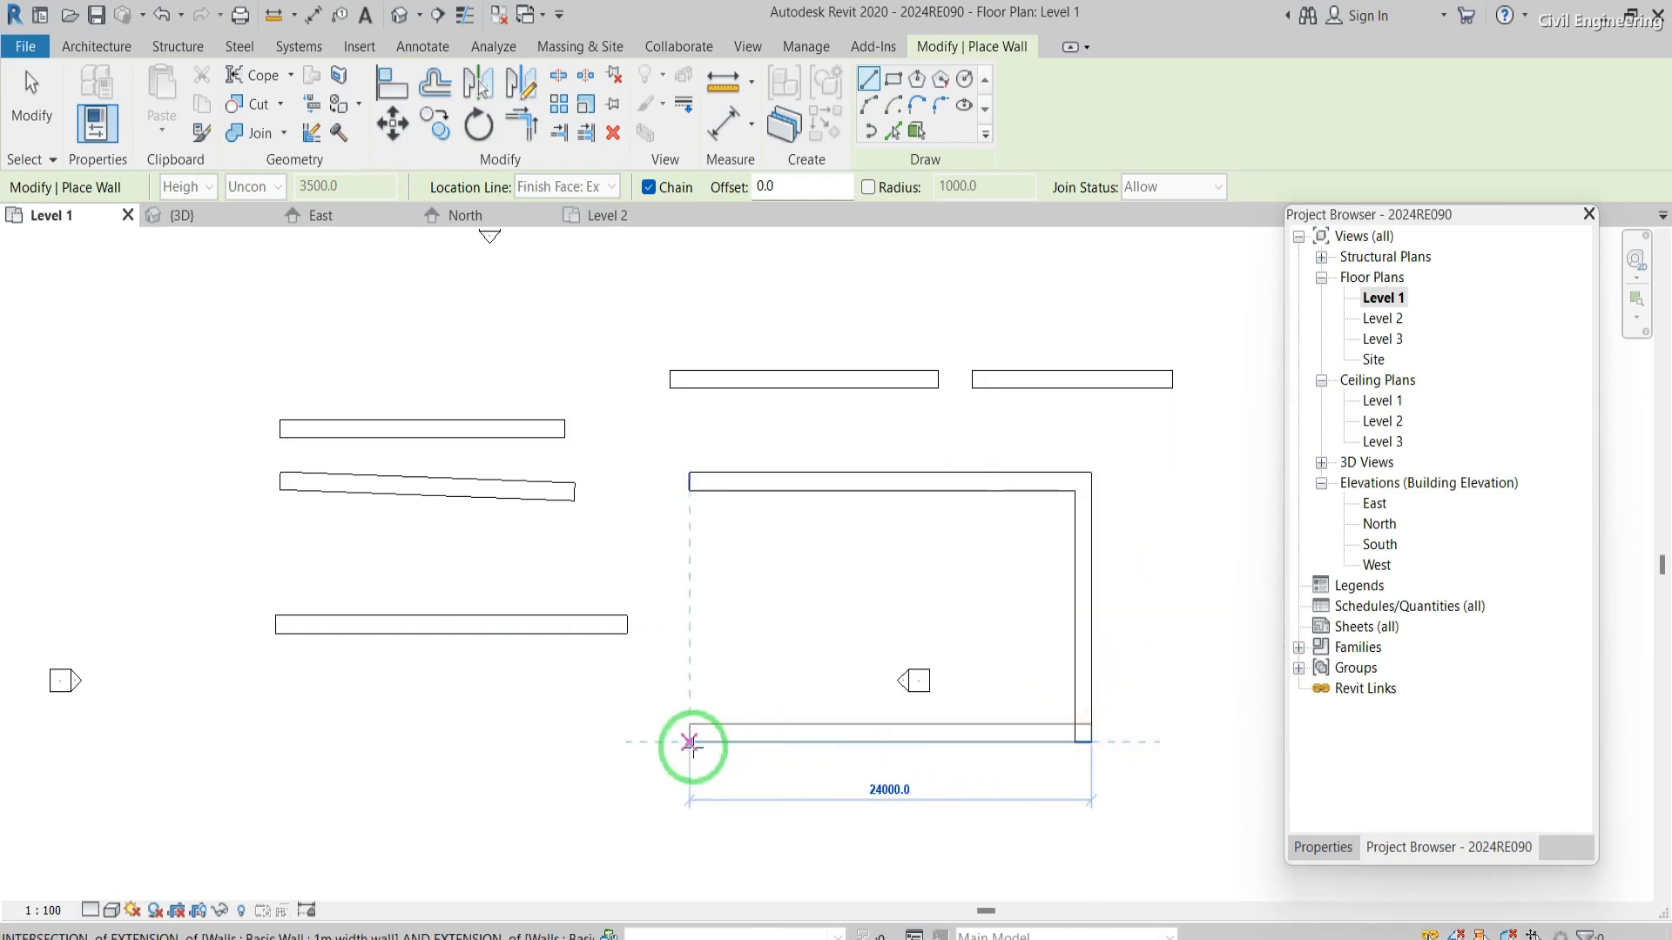
{"action": "left_click", "coordinate": [693, 745]}
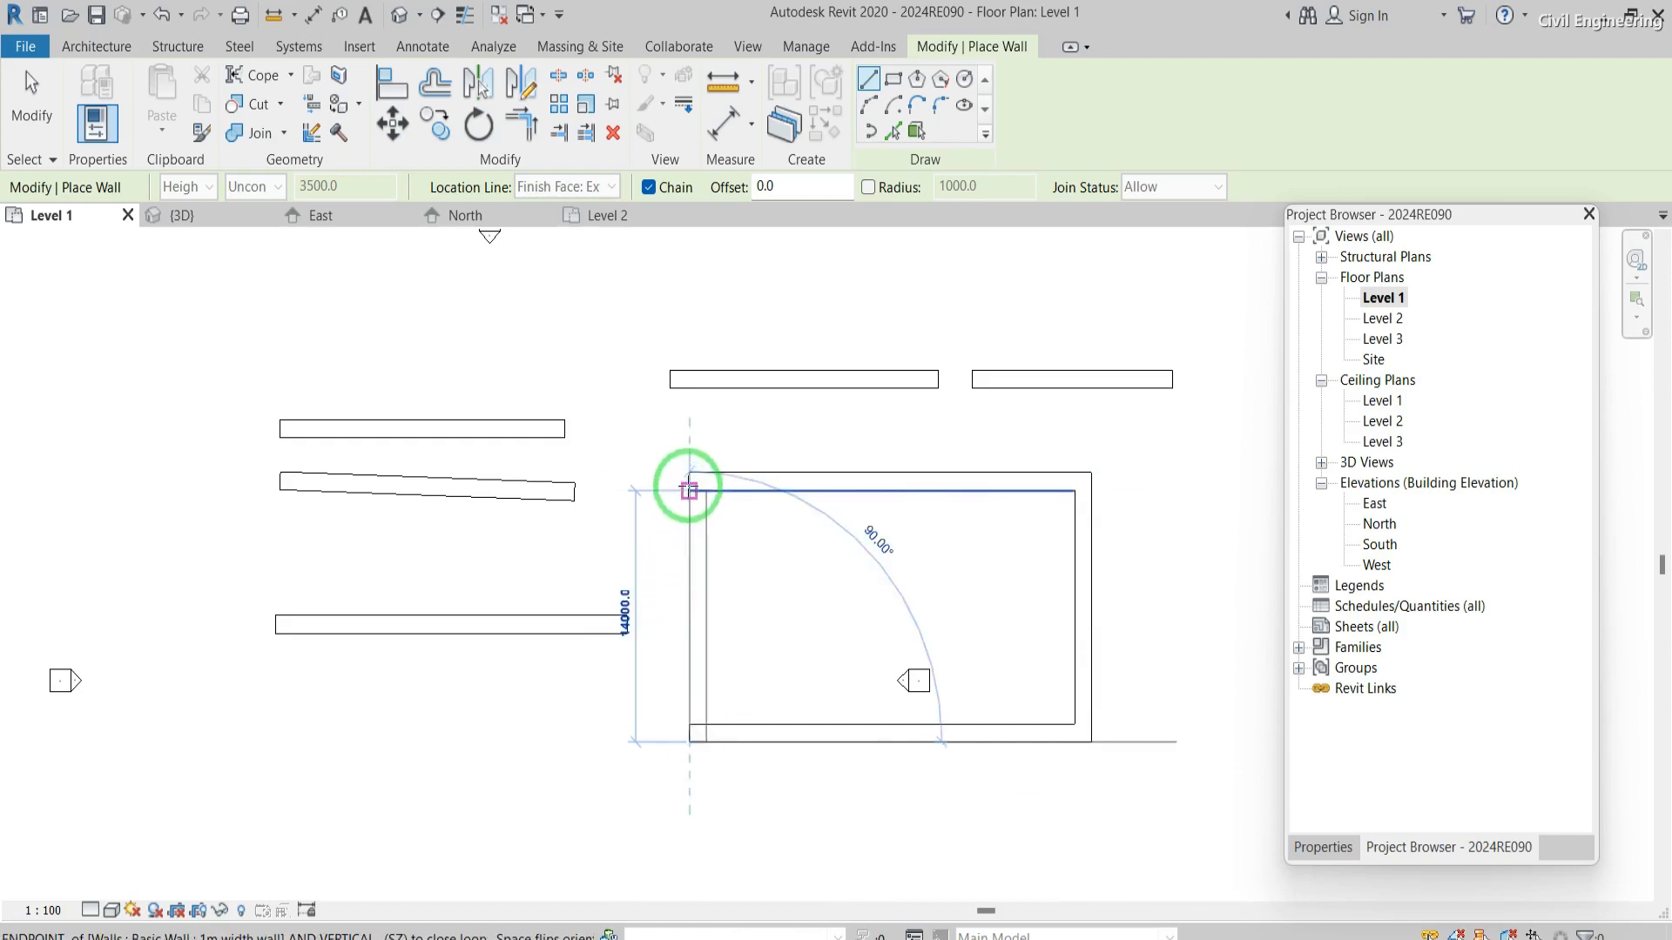
{"action": "left_click", "coordinate": [690, 474]}
{"action": "key", "text": "Escape"}
{"action": "key", "text": "Escape"}
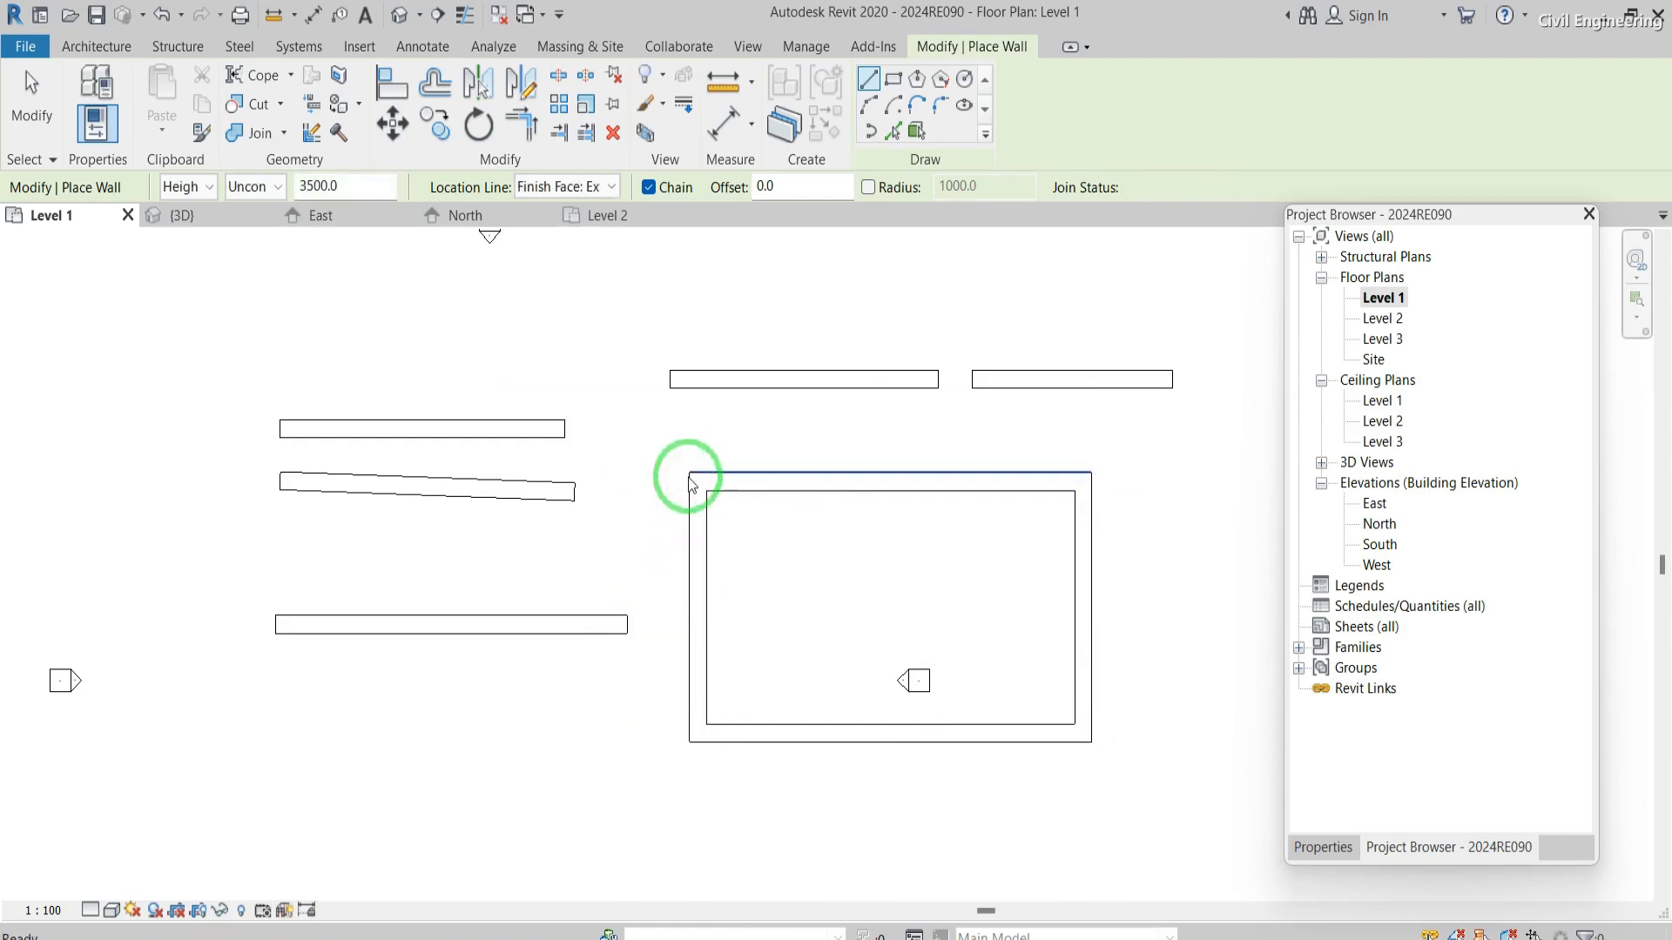
- Delete all walls from the Level 1 floor plan
{"action": "scroll", "coordinate": [595, 464], "scroll_direction": "down", "scroll_amount": 5}
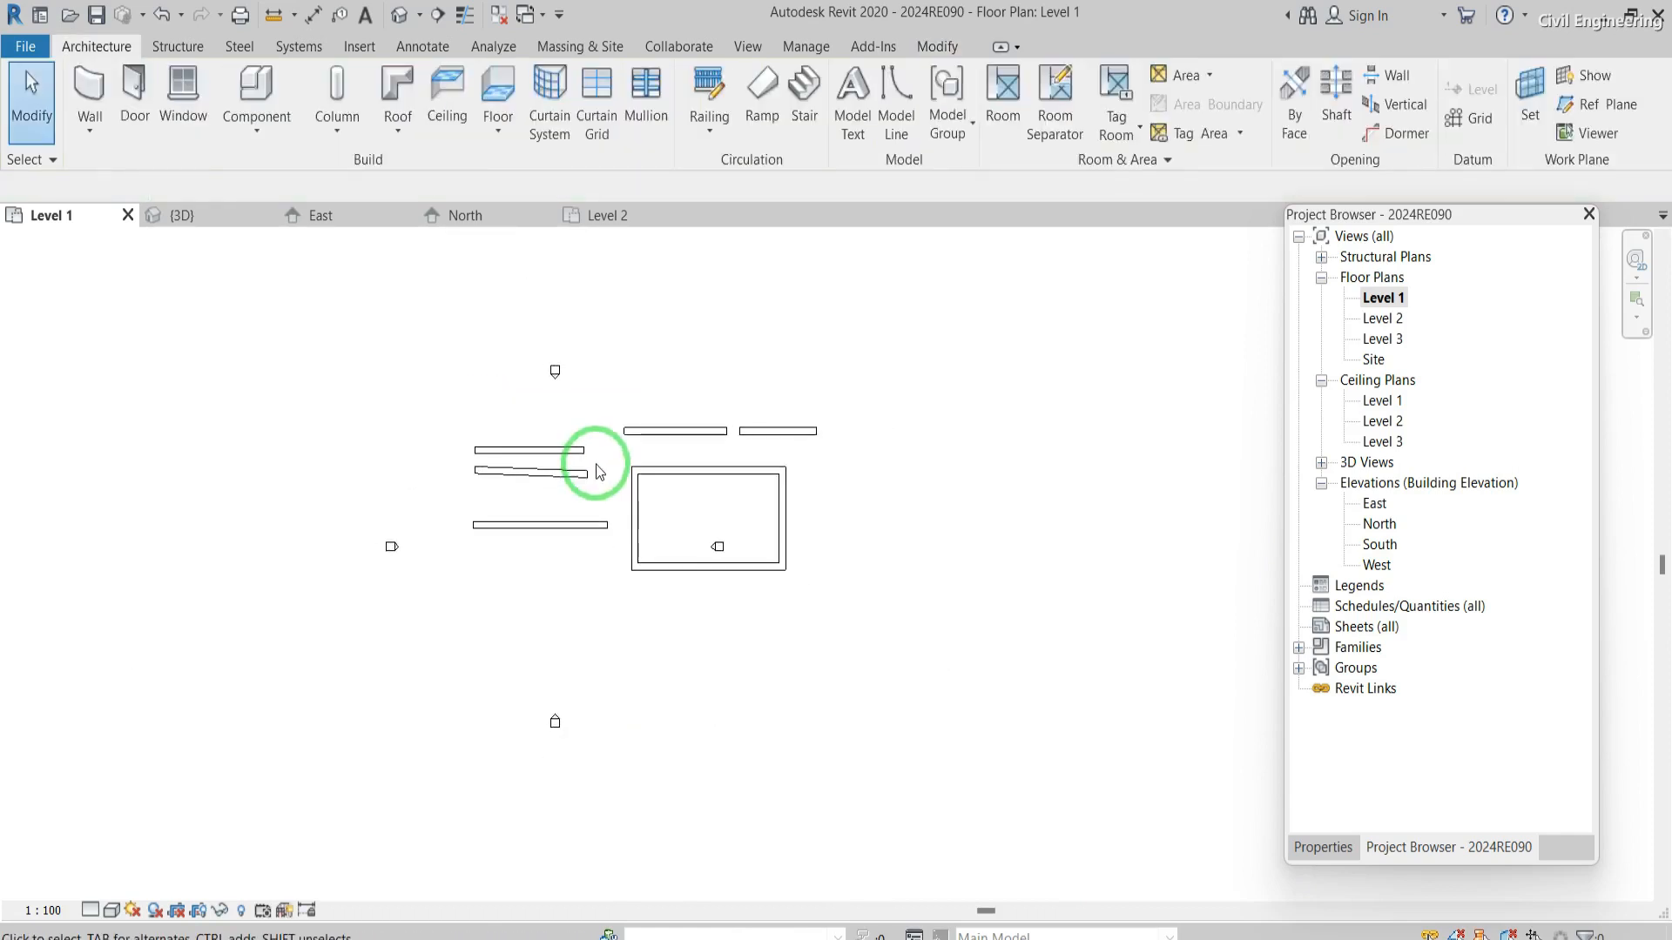
{"action": "left_click_drag", "start_coordinate": [851, 504], "coordinate": [475, 416]}
{"action": "key", "text": "Delete"}
{"action": "left_click_drag", "start_coordinate": [669, 605], "coordinate": [553, 493]}
{"action": "key", "text": "Delete"}
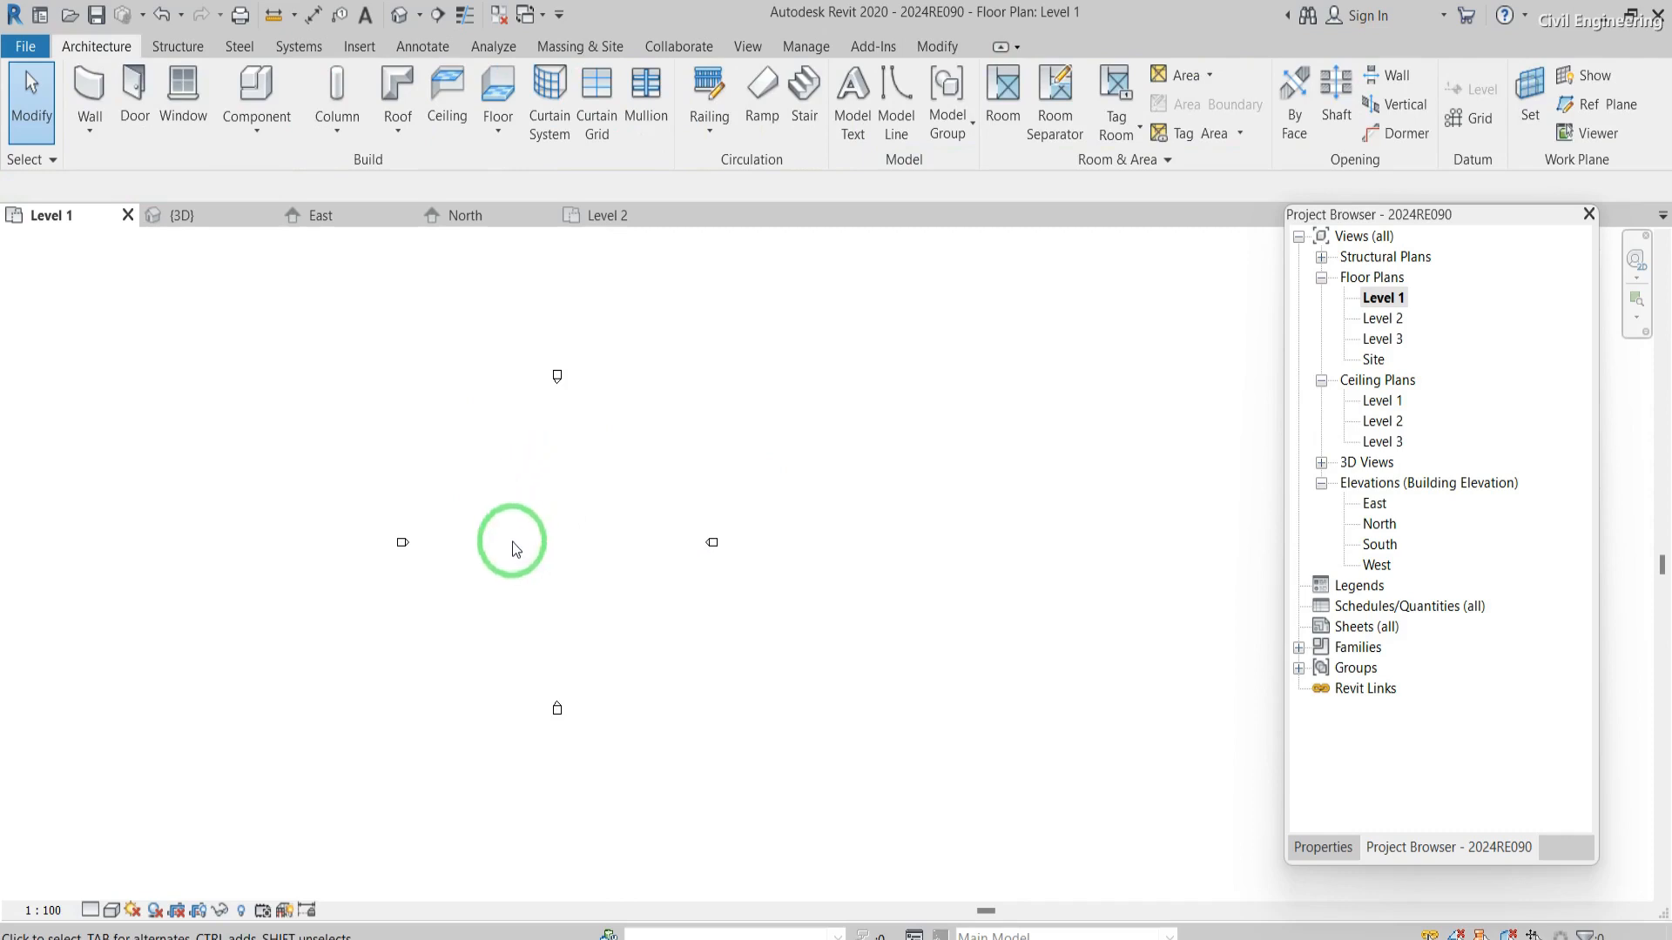
- Draw a 5000 mm horizontal wall with Wall Centerline as the location line and select it to view its properties
{"action": "key", "text": "w"}
{"action": "key", "text": "a"}
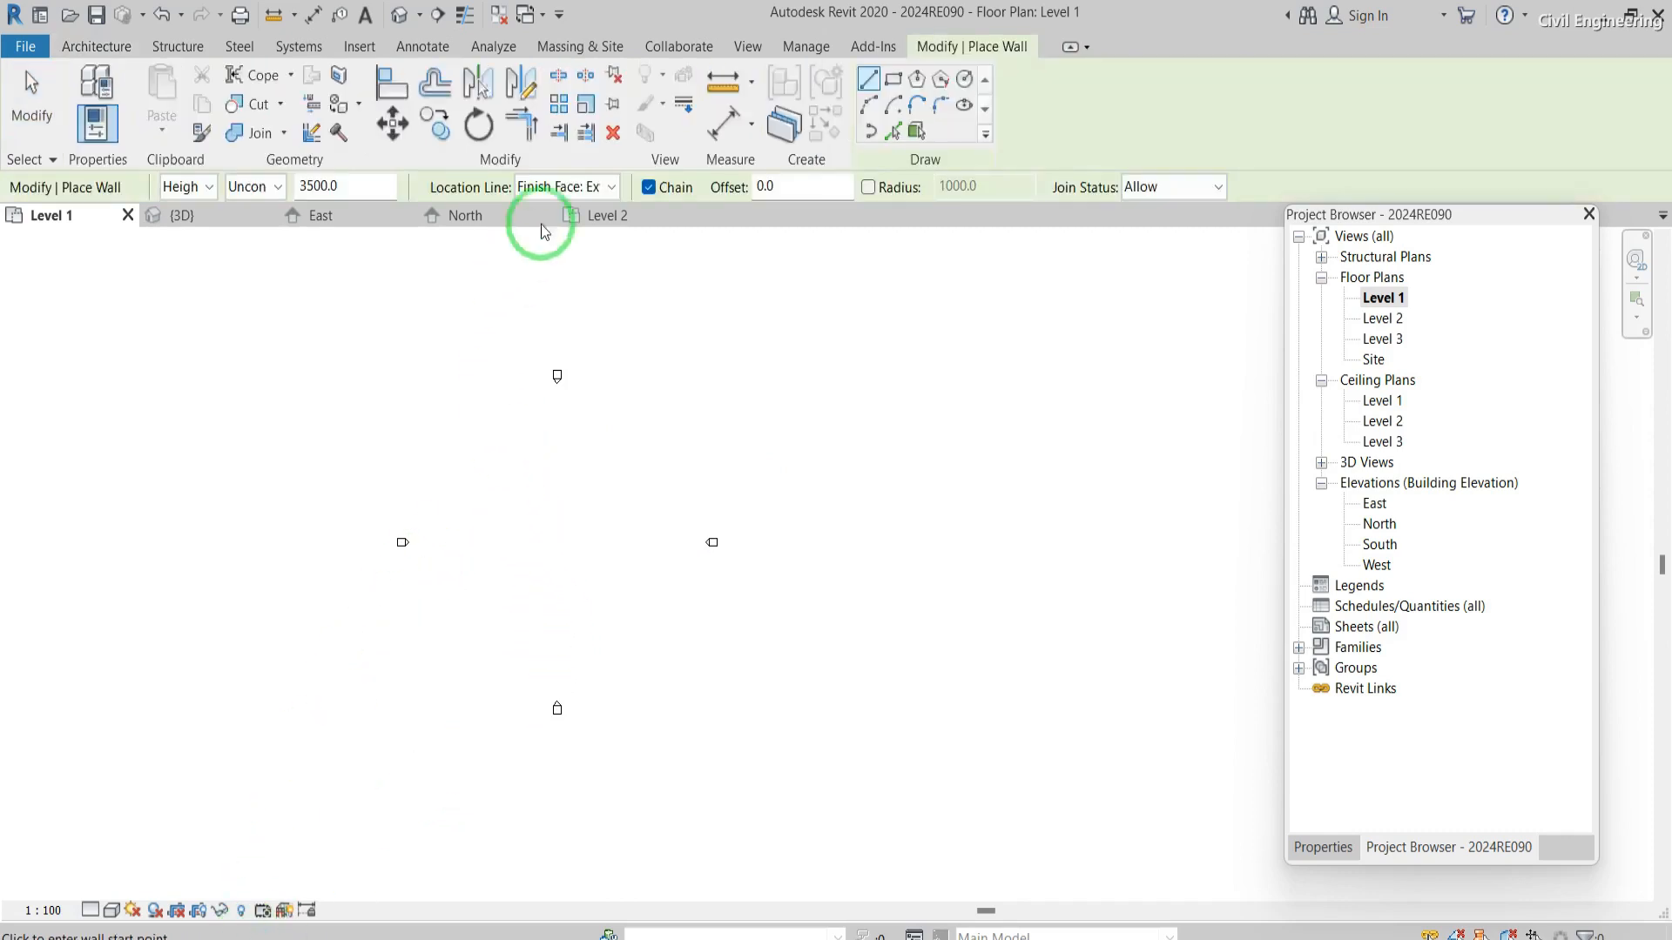
{"action": "left_click", "coordinate": [589, 195]}
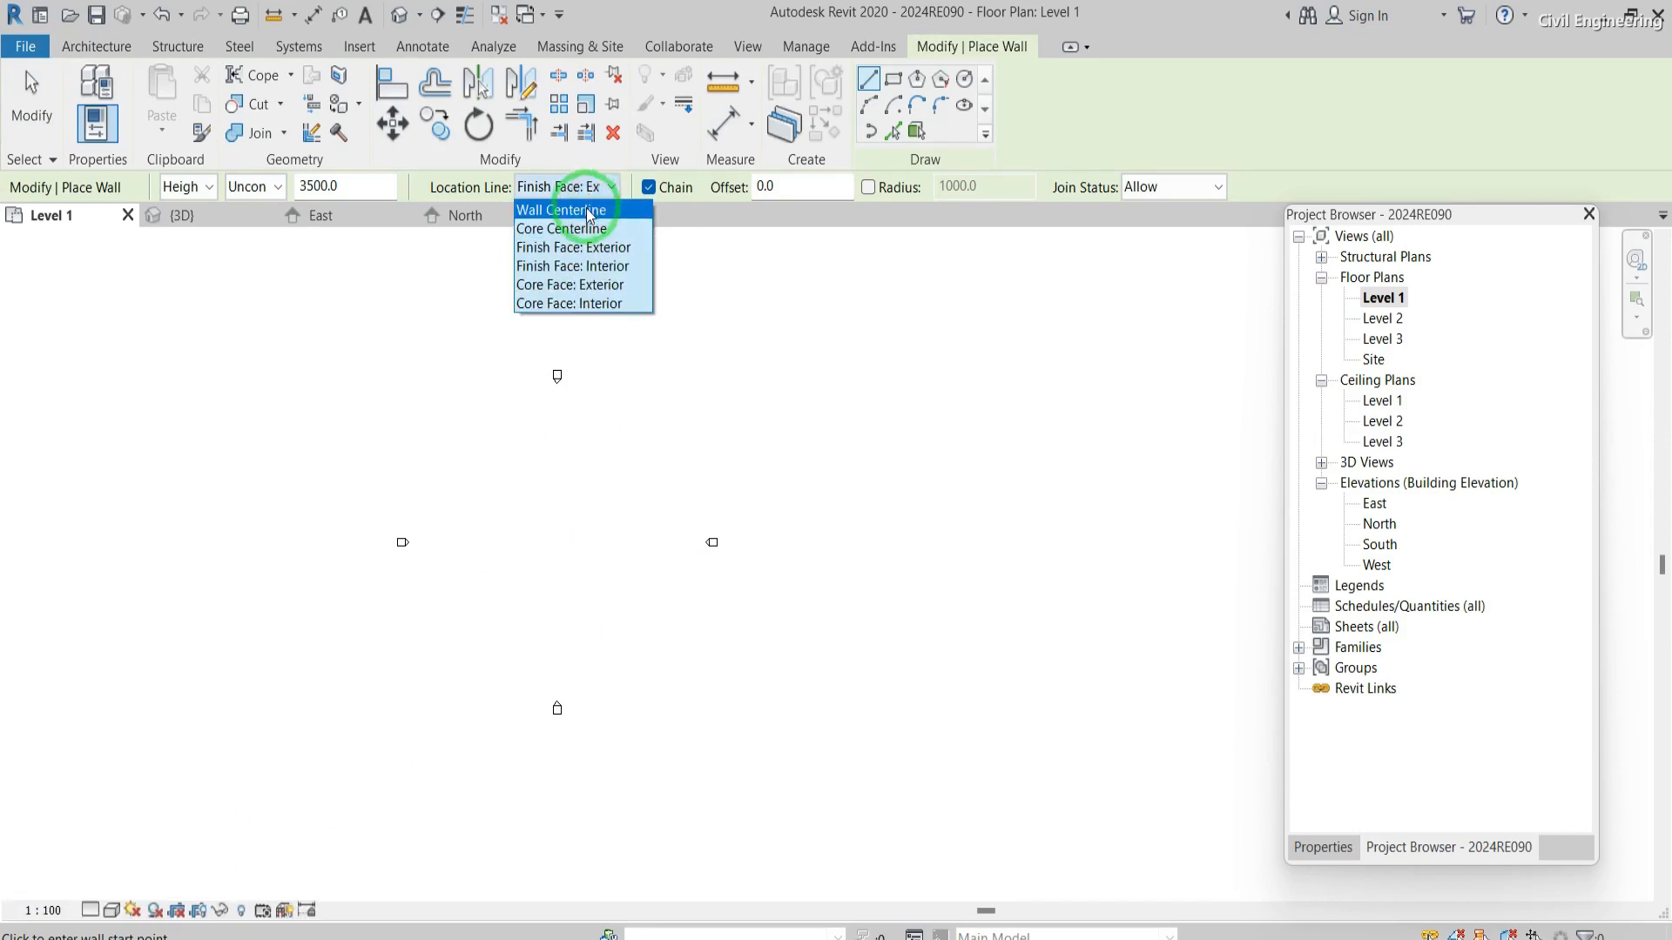
{"action": "left_click", "coordinate": [582, 209]}
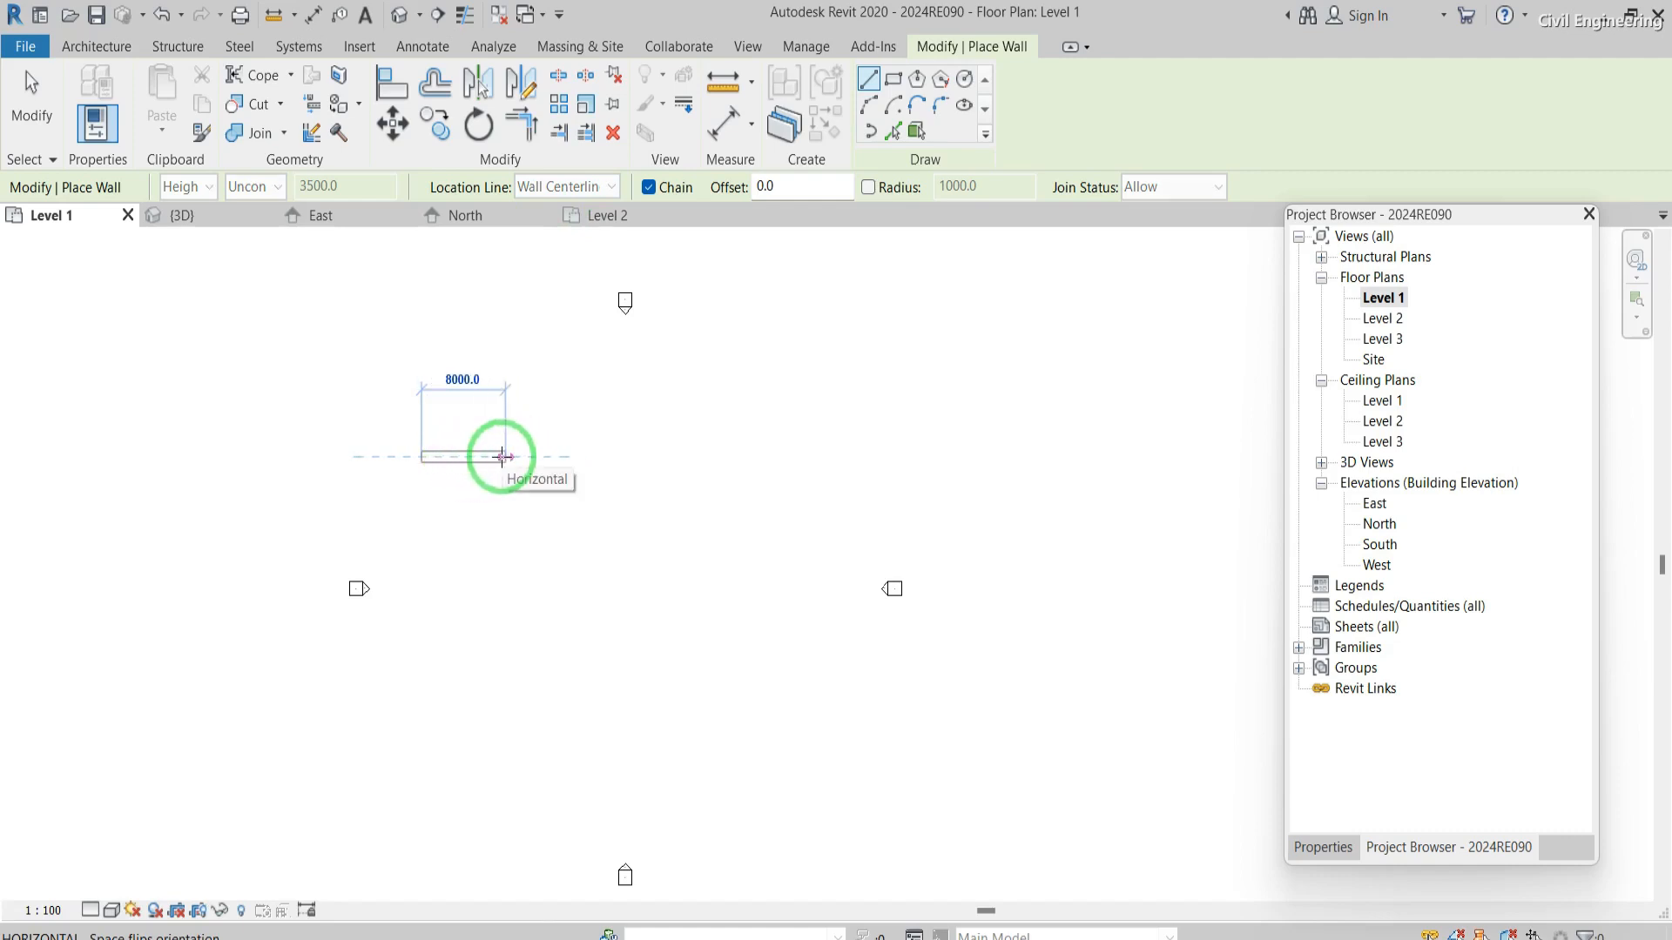
{"action": "type", "text": "5000"}
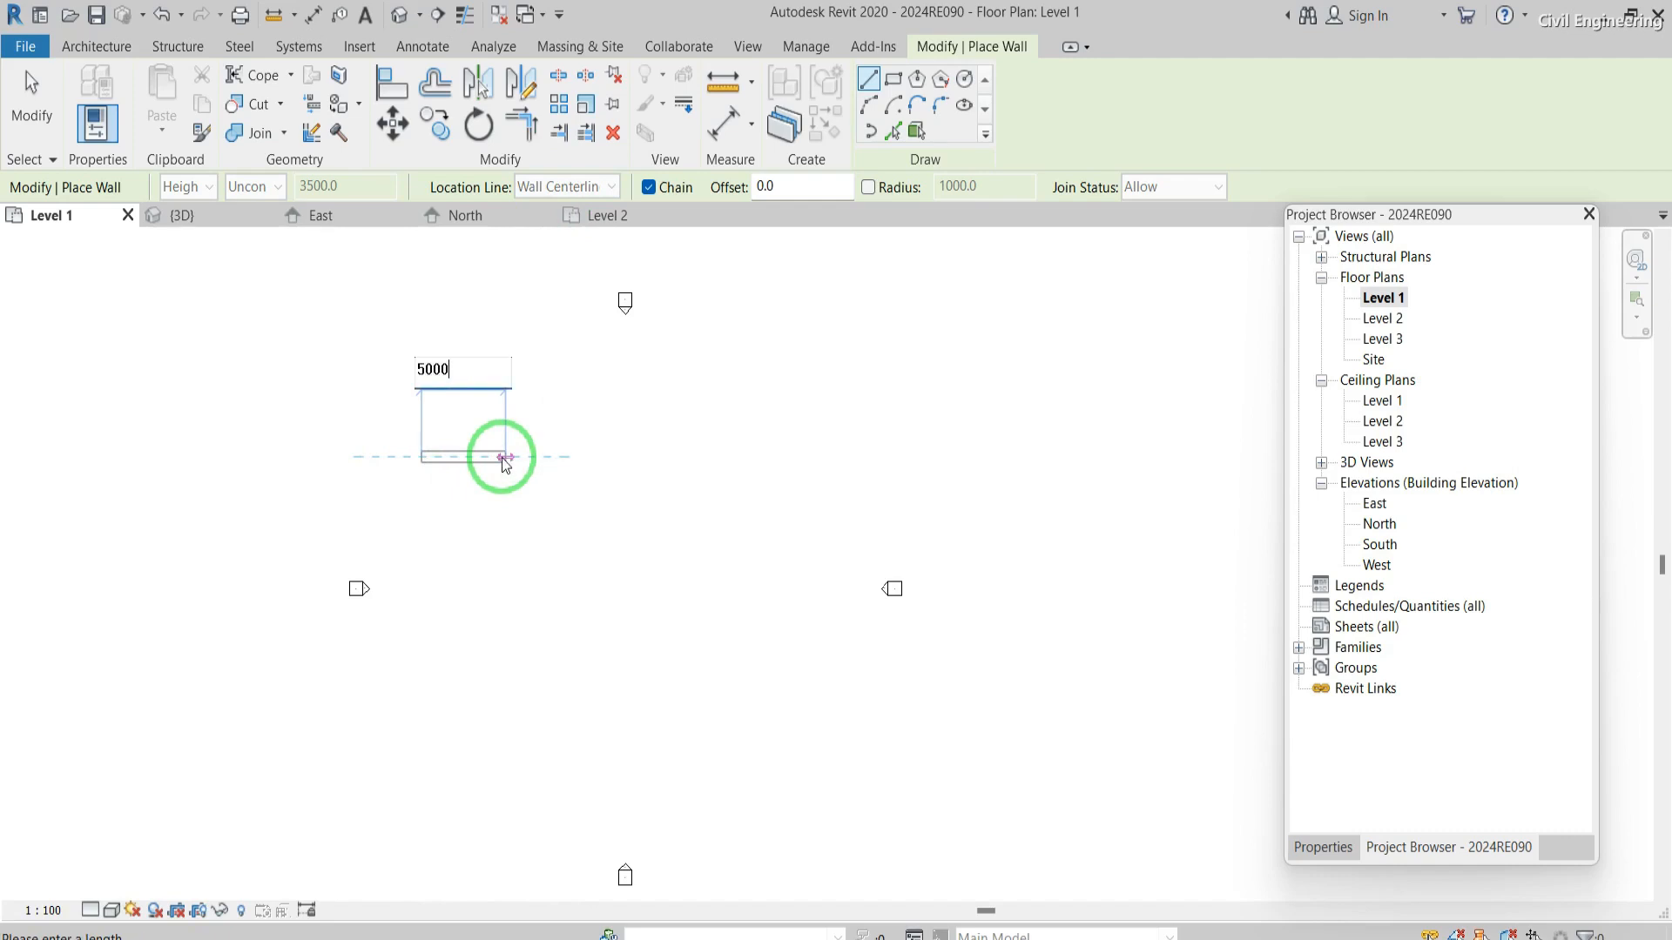
{"action": "key", "text": "Return"}
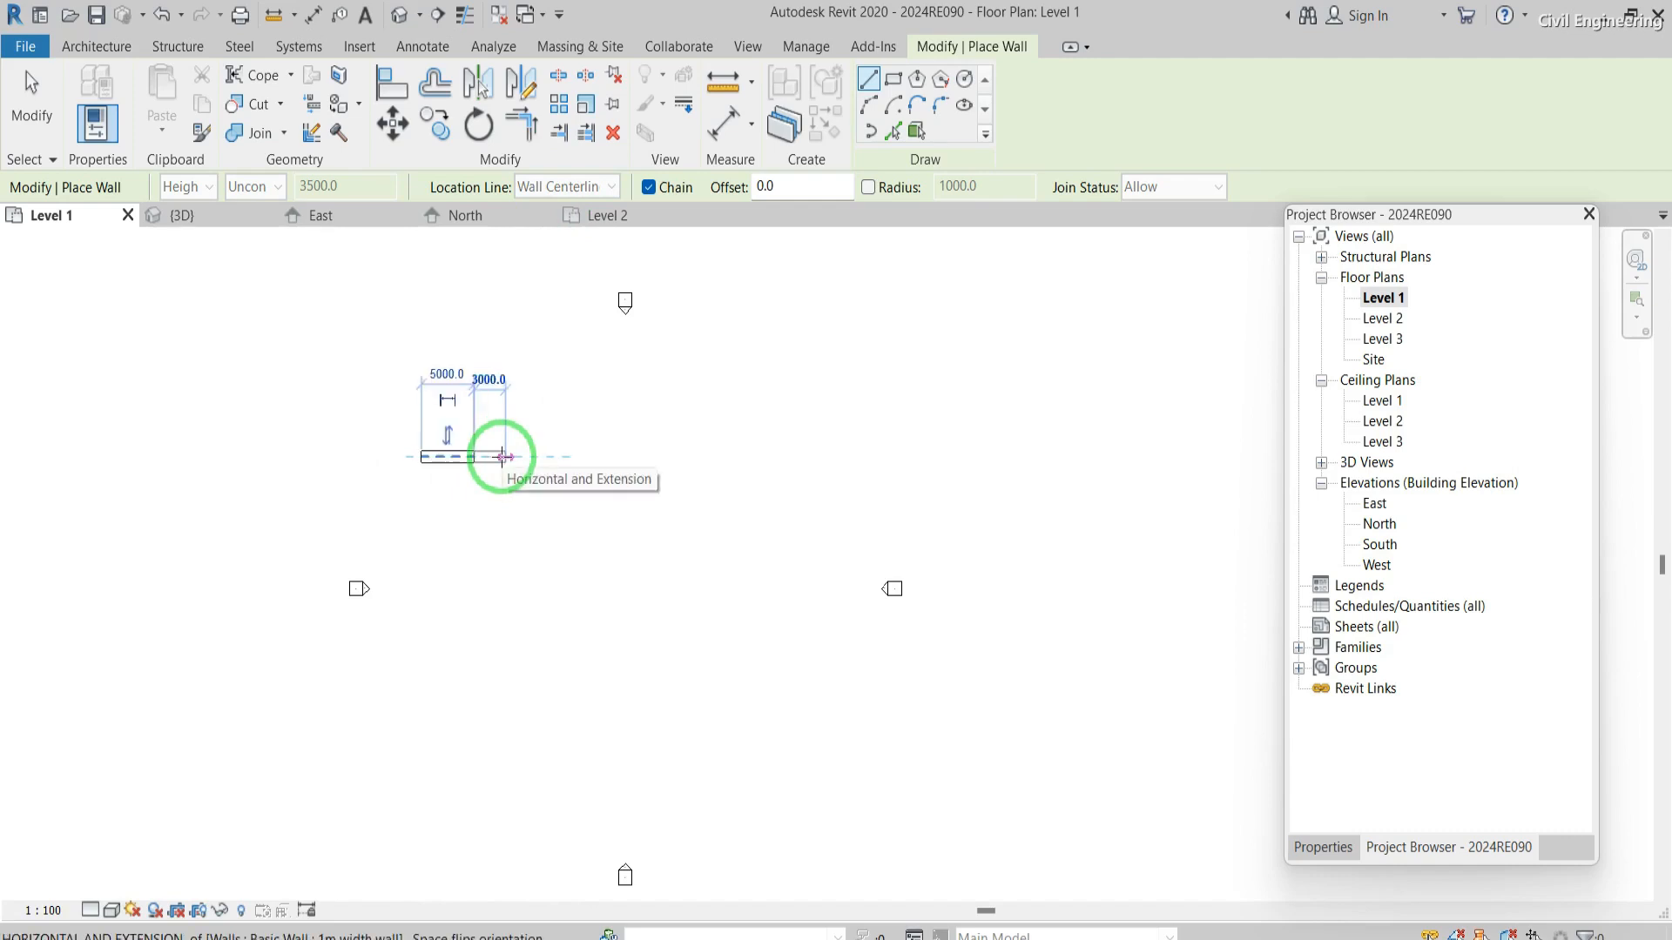
{"action": "key", "text": "Escape"}
{"action": "key", "text": "Escape"}
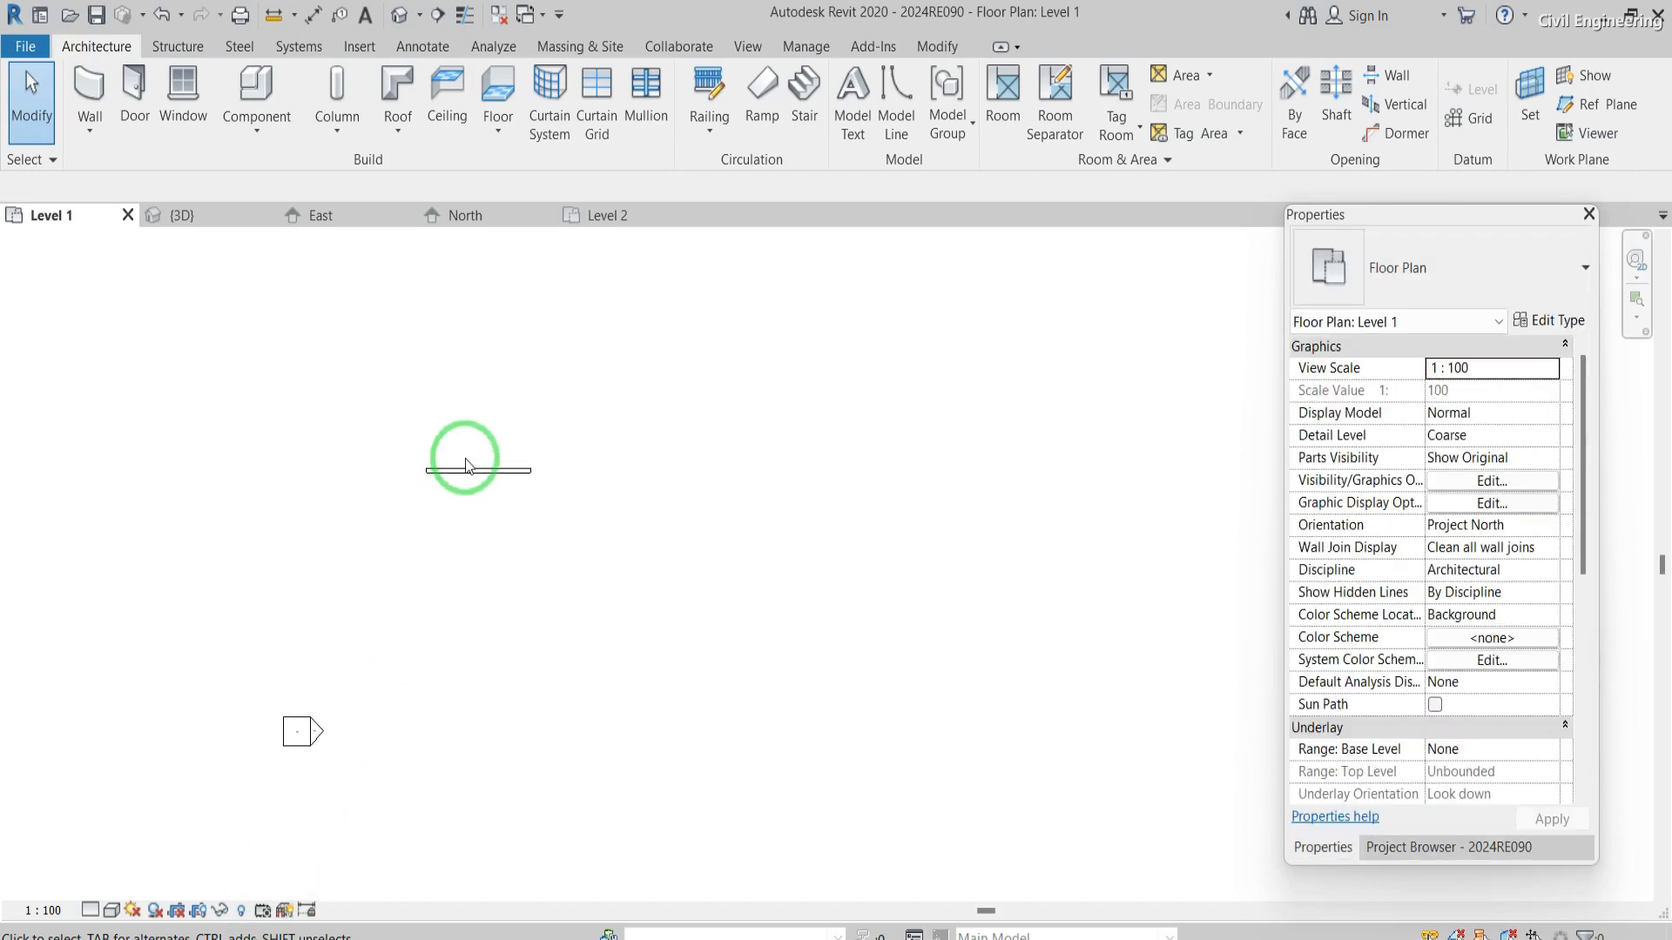
{"action": "left_click", "coordinate": [450, 523]}
{"action": "scroll", "coordinate": [451, 526], "scroll_direction": "up", "scroll_amount": 2}
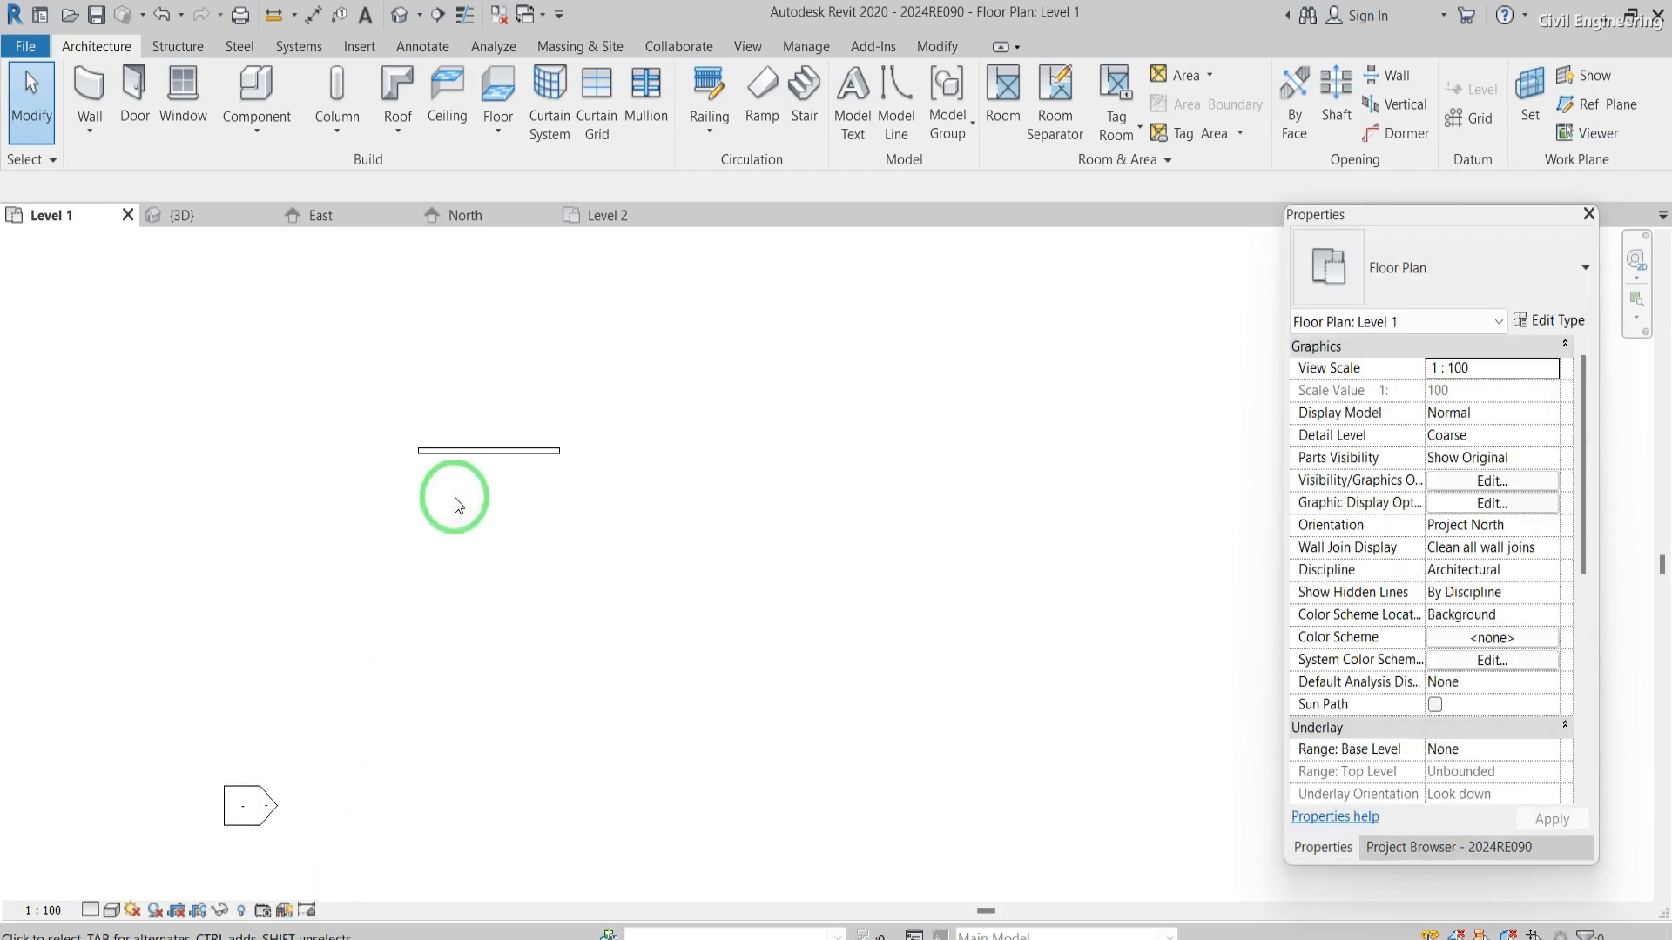
{"action": "left_click", "coordinate": [471, 451]}
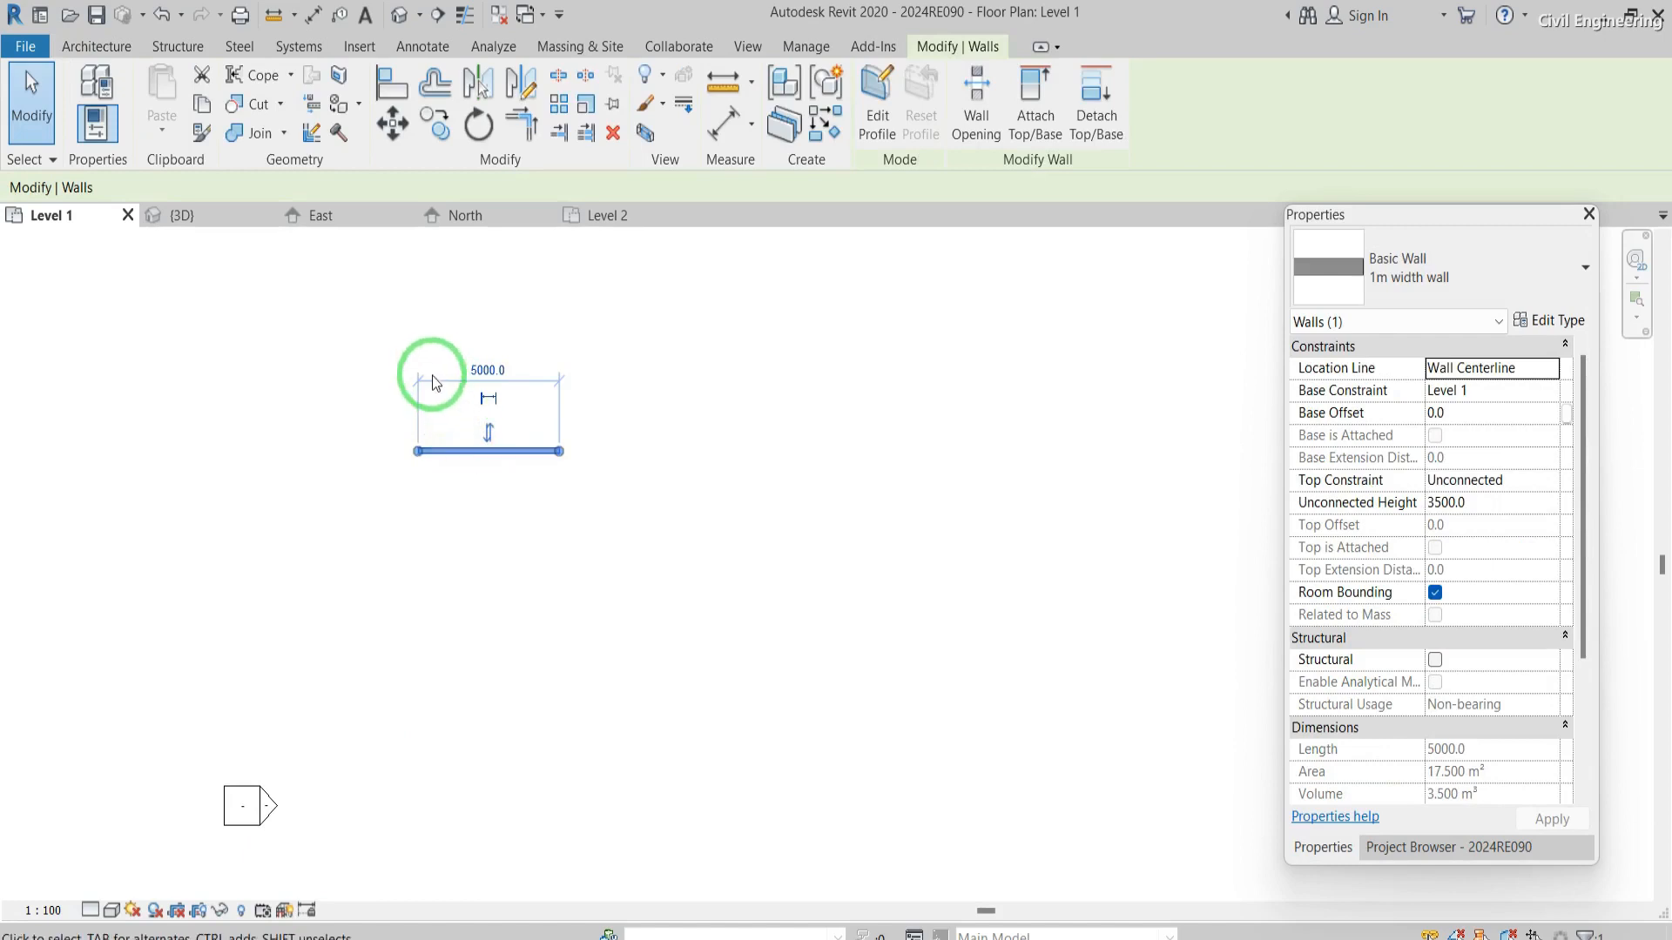
{"action": "left_click", "coordinate": [464, 367]}
{"action": "scroll", "coordinate": [464, 367], "scroll_direction": "up", "scroll_amount": 2}
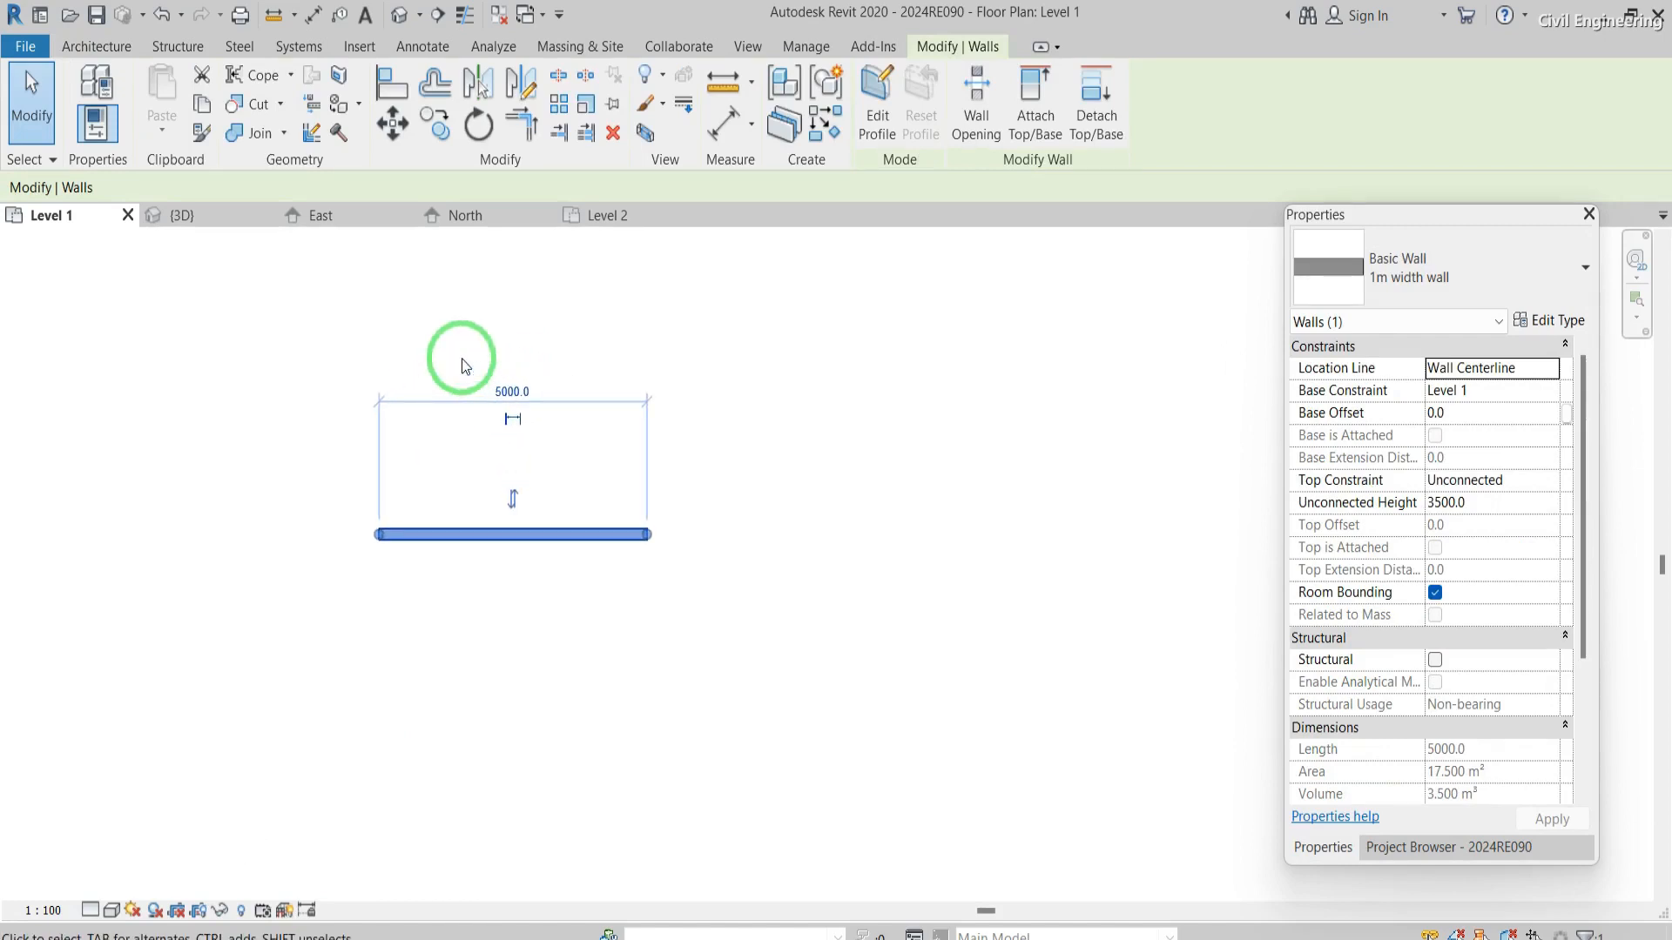
- Draw a second 5000 mm horizontal wall above and to the right of the first, using Wall Centerline as location line
{"action": "left_click", "coordinate": [104, 50]}
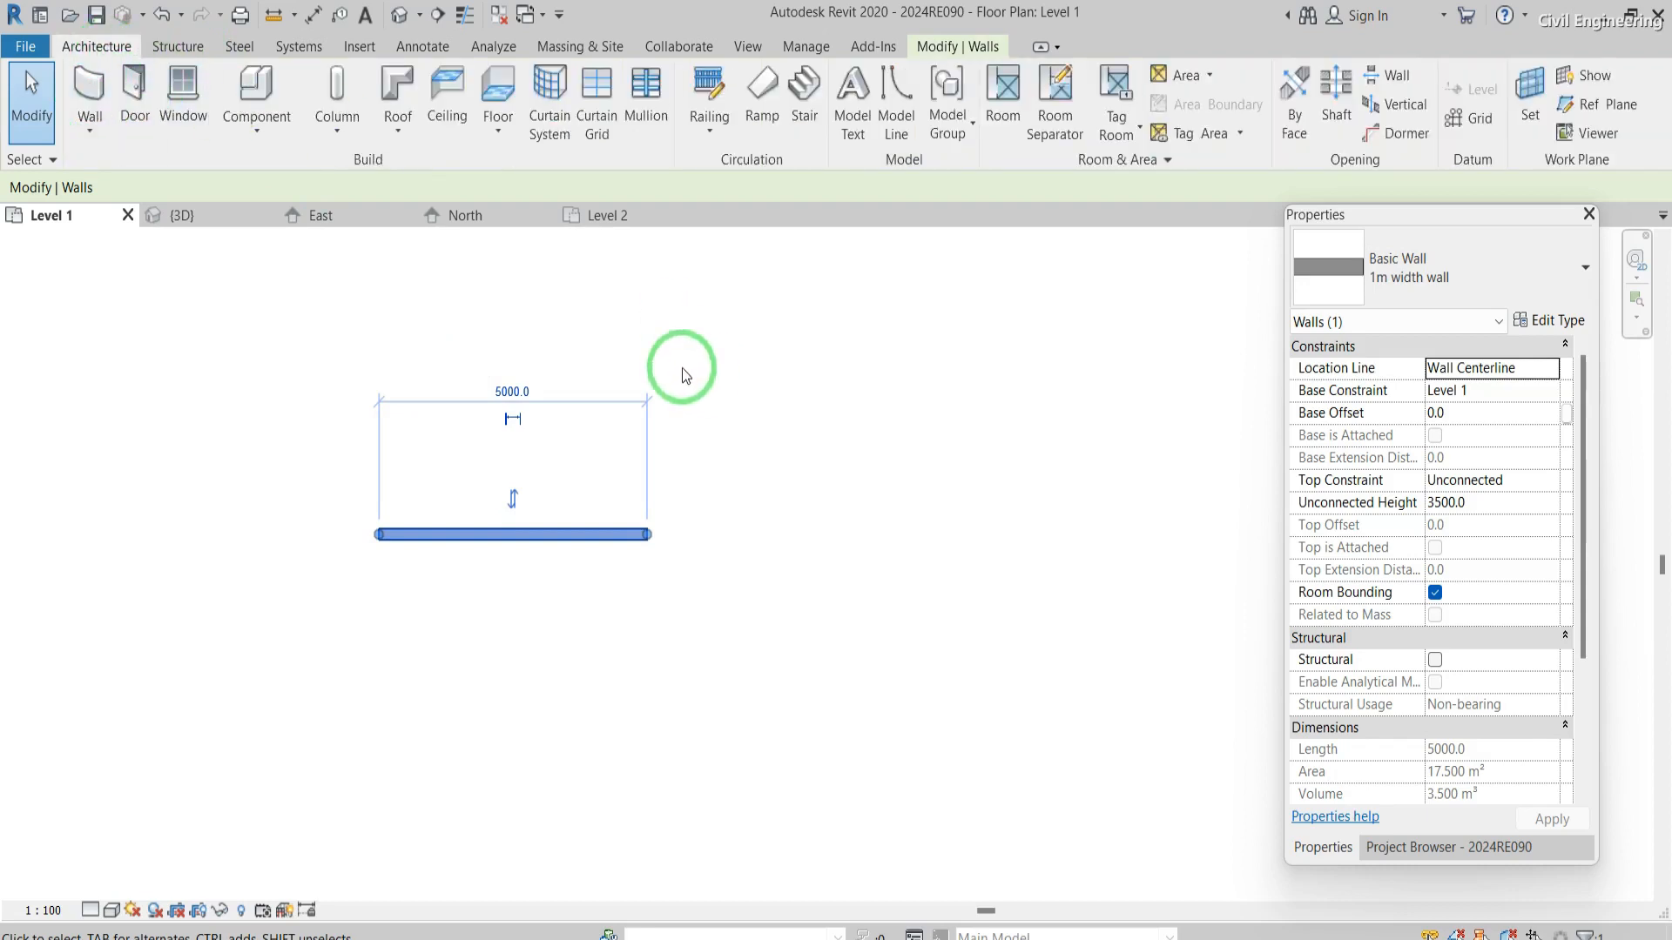
{"action": "left_click", "coordinate": [93, 102]}
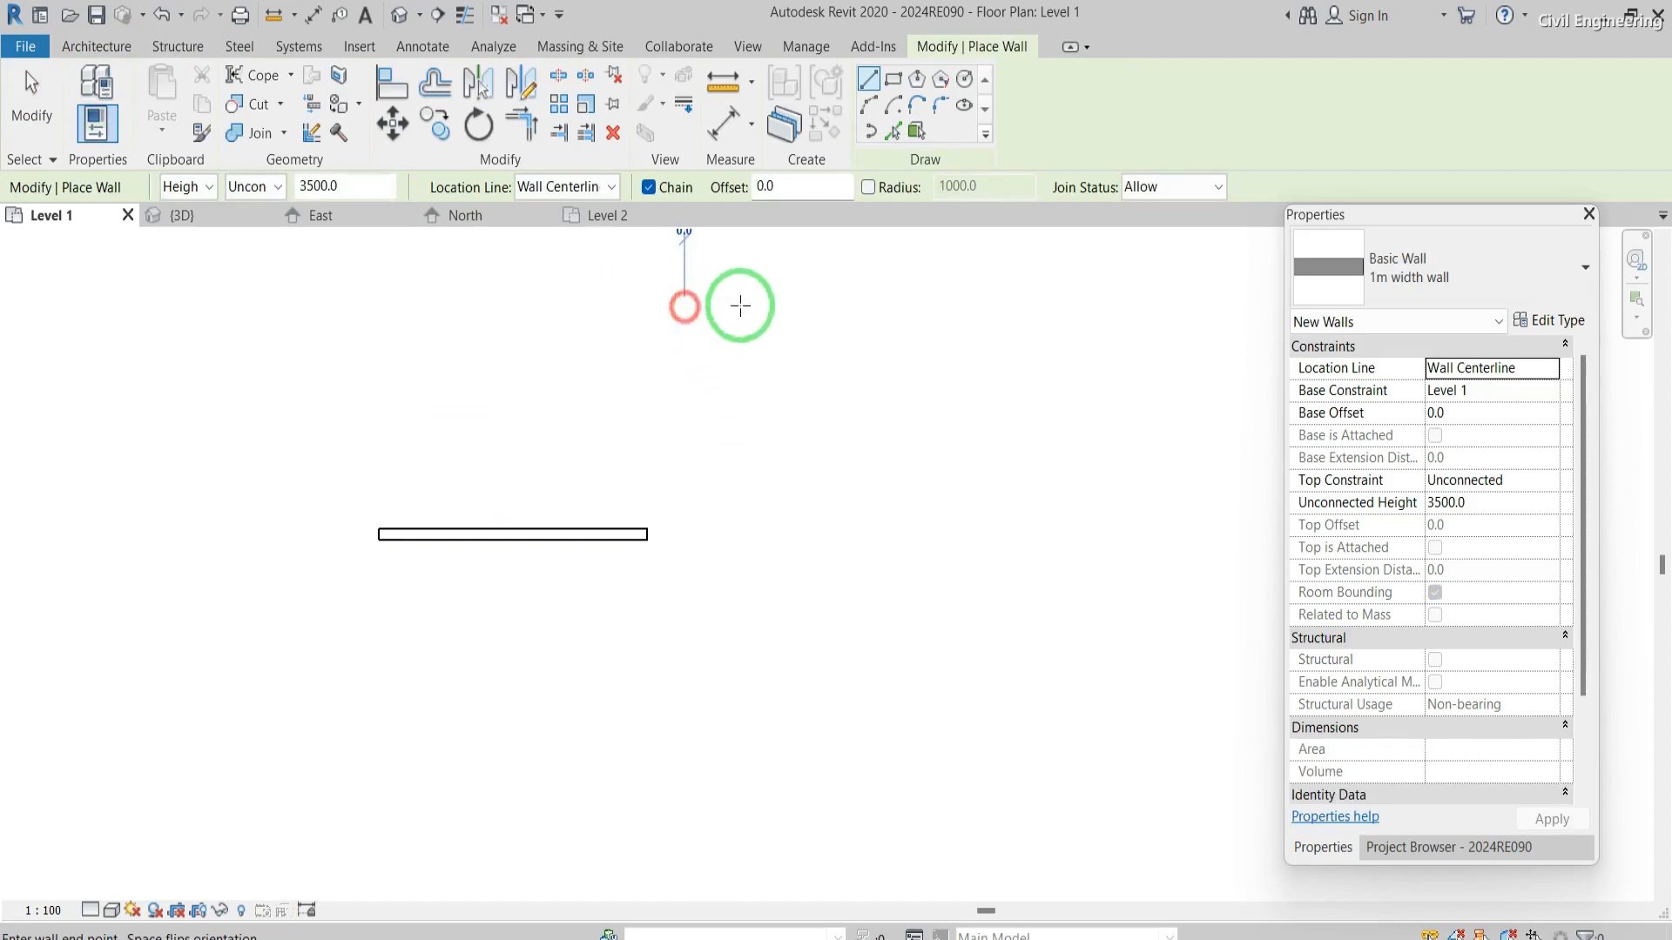
{"action": "left_click", "coordinate": [684, 306]}
{"action": "scroll", "coordinate": [851, 307], "scroll_direction": "down", "scroll_amount": 2}
{"action": "scroll", "coordinate": [849, 306], "scroll_direction": "down", "scroll_amount": 2}
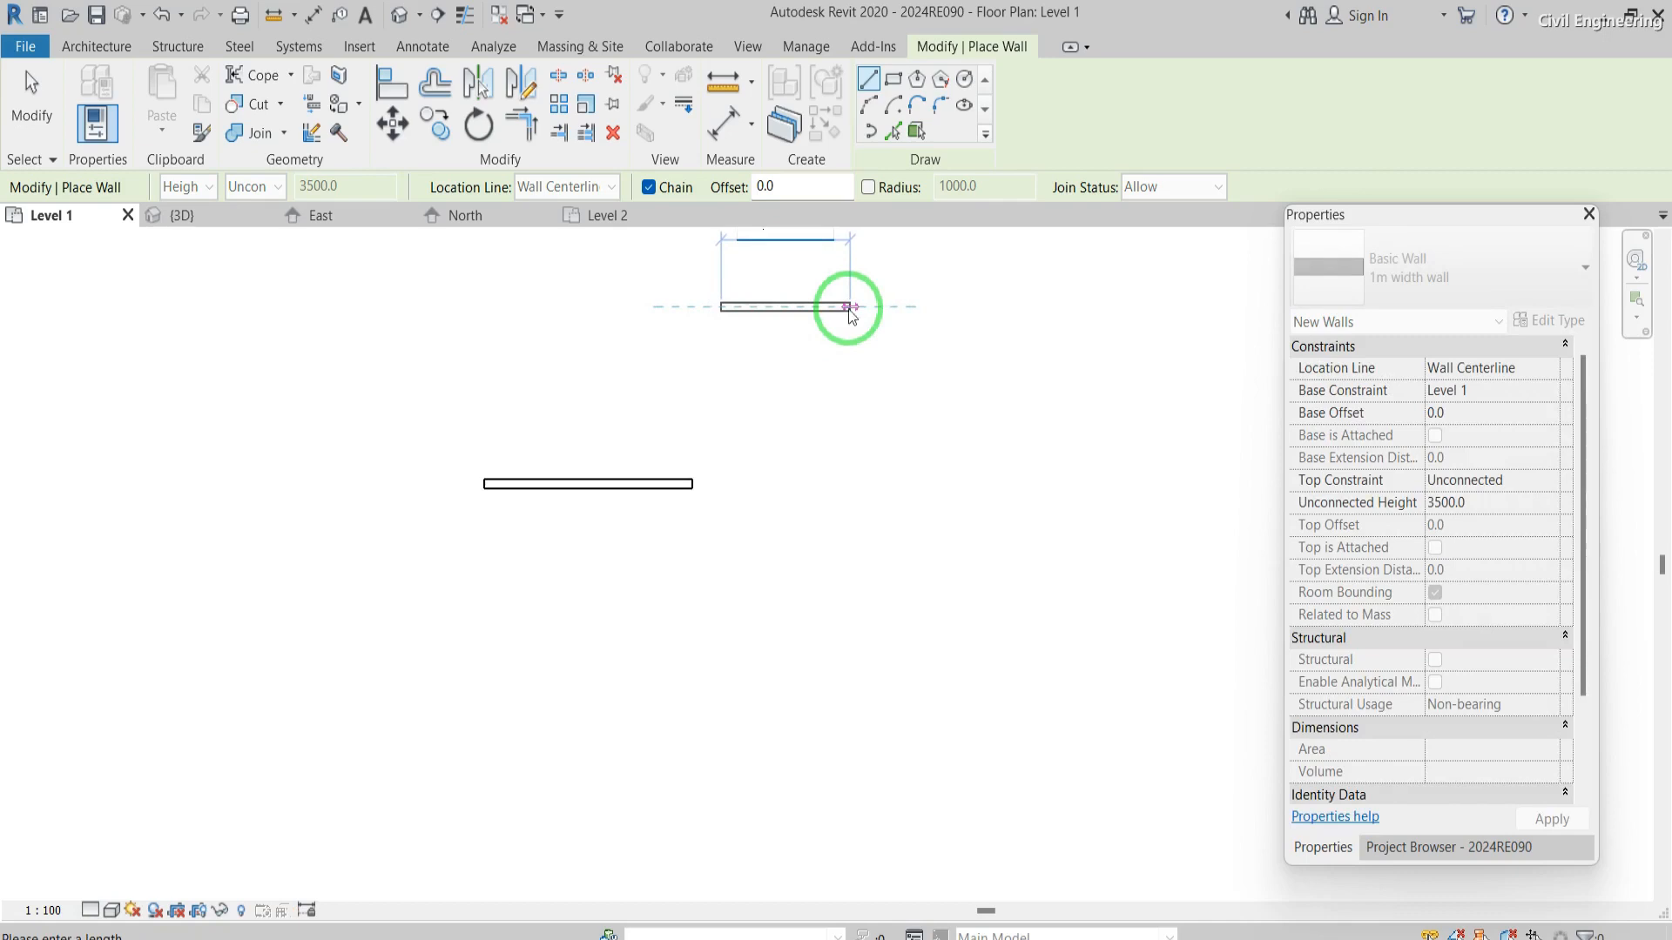
{"action": "scroll", "coordinate": [851, 313], "scroll_direction": "down", "scroll_amount": 4}
{"action": "type", "text": "5000"}
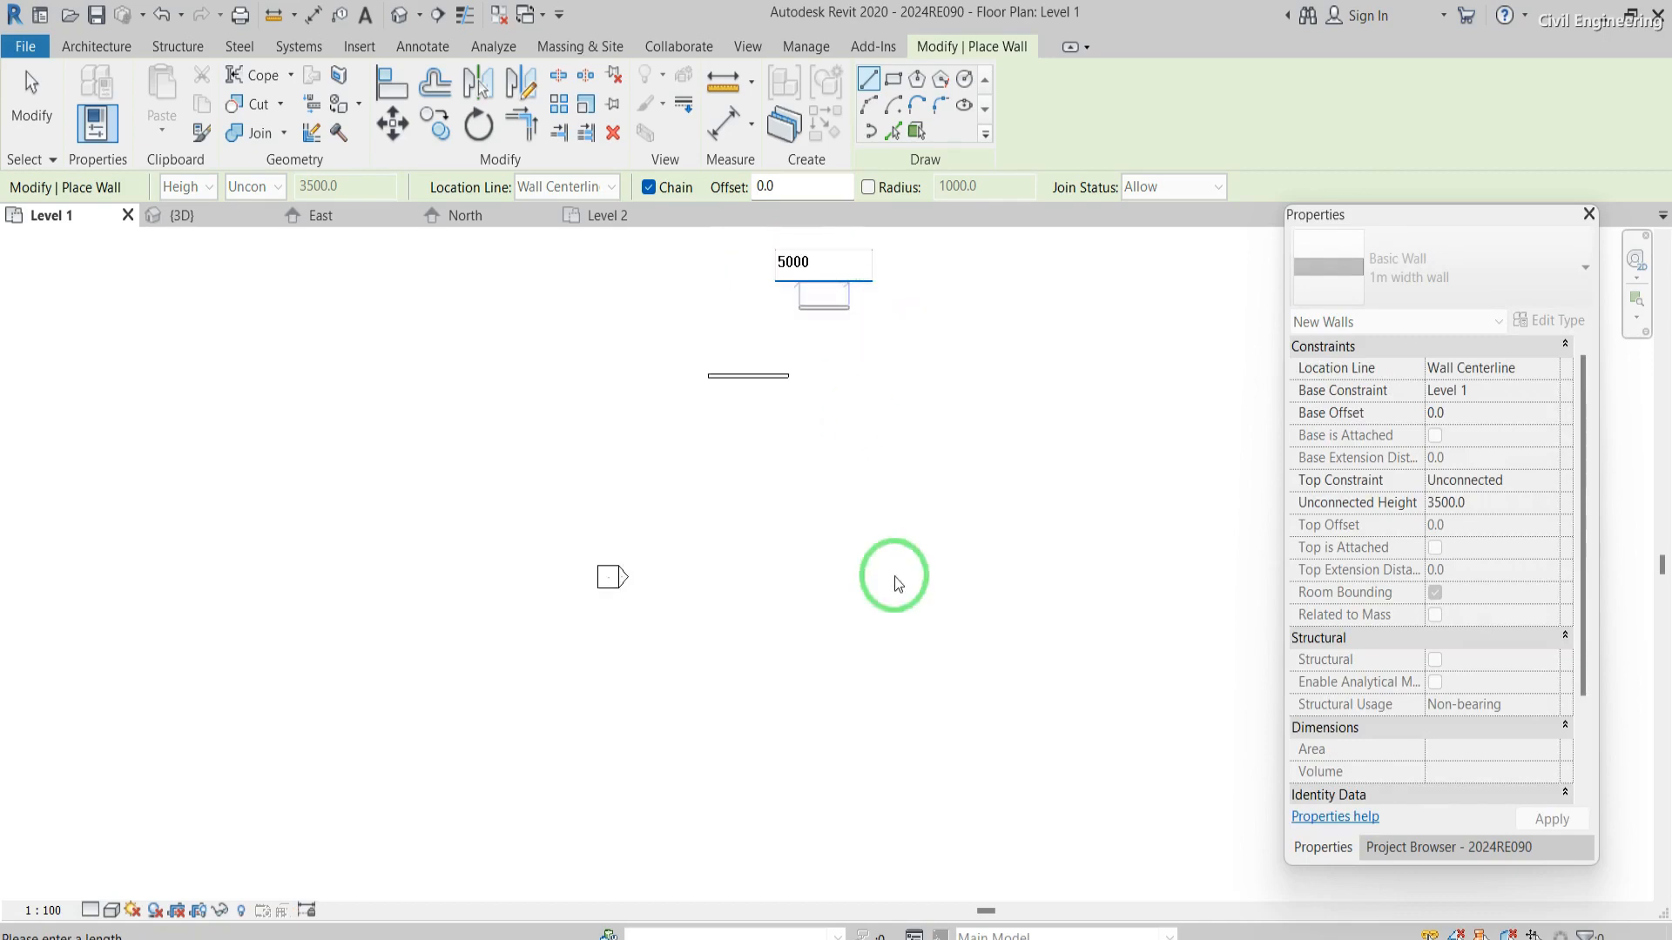
{"action": "scroll", "coordinate": [939, 324], "scroll_direction": "up", "scroll_amount": 1}
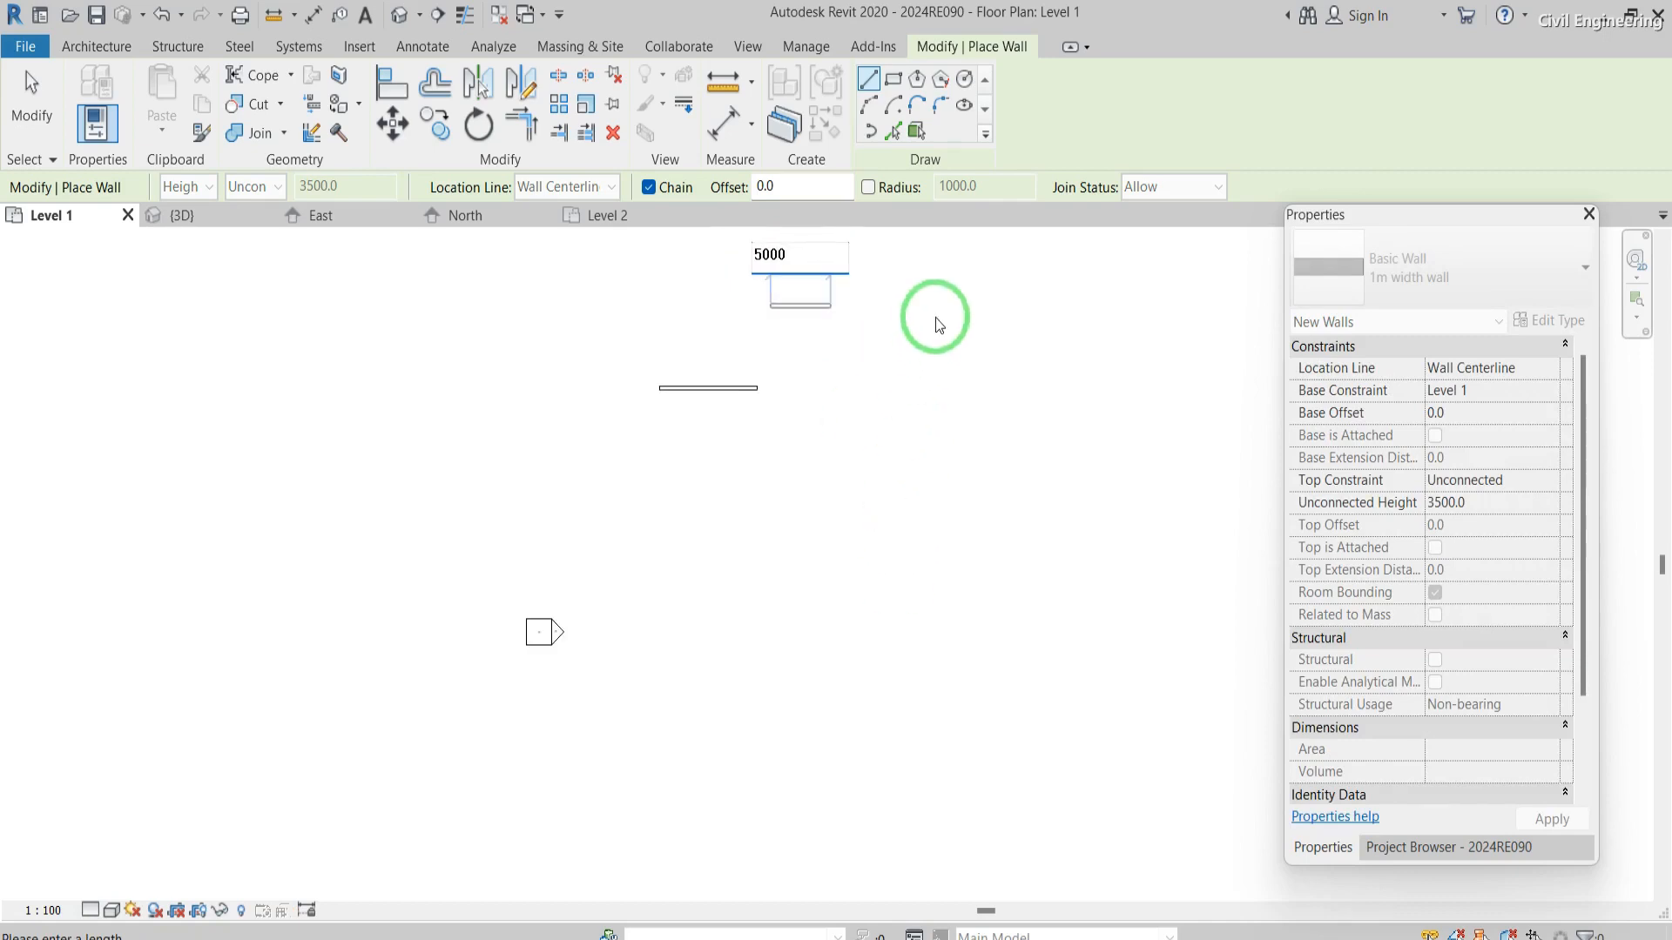
{"action": "key", "text": "Return"}
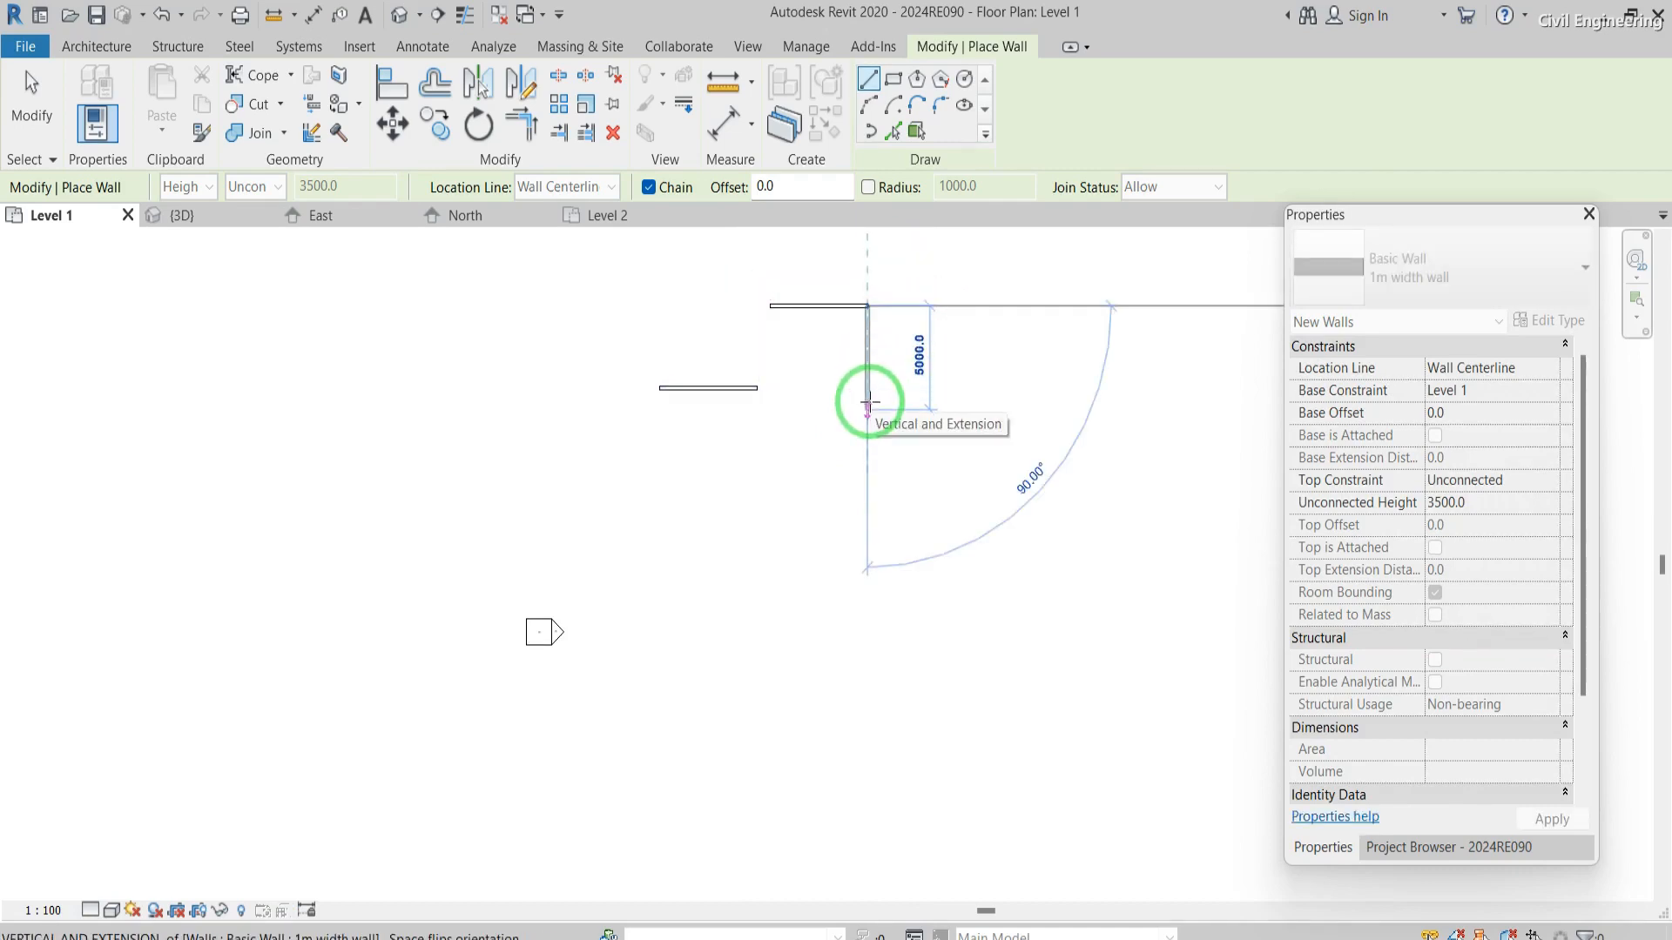
- Draw three more 5000 mm walls from the new wall's end to close a square
{"action": "left_click", "coordinate": [867, 409]}
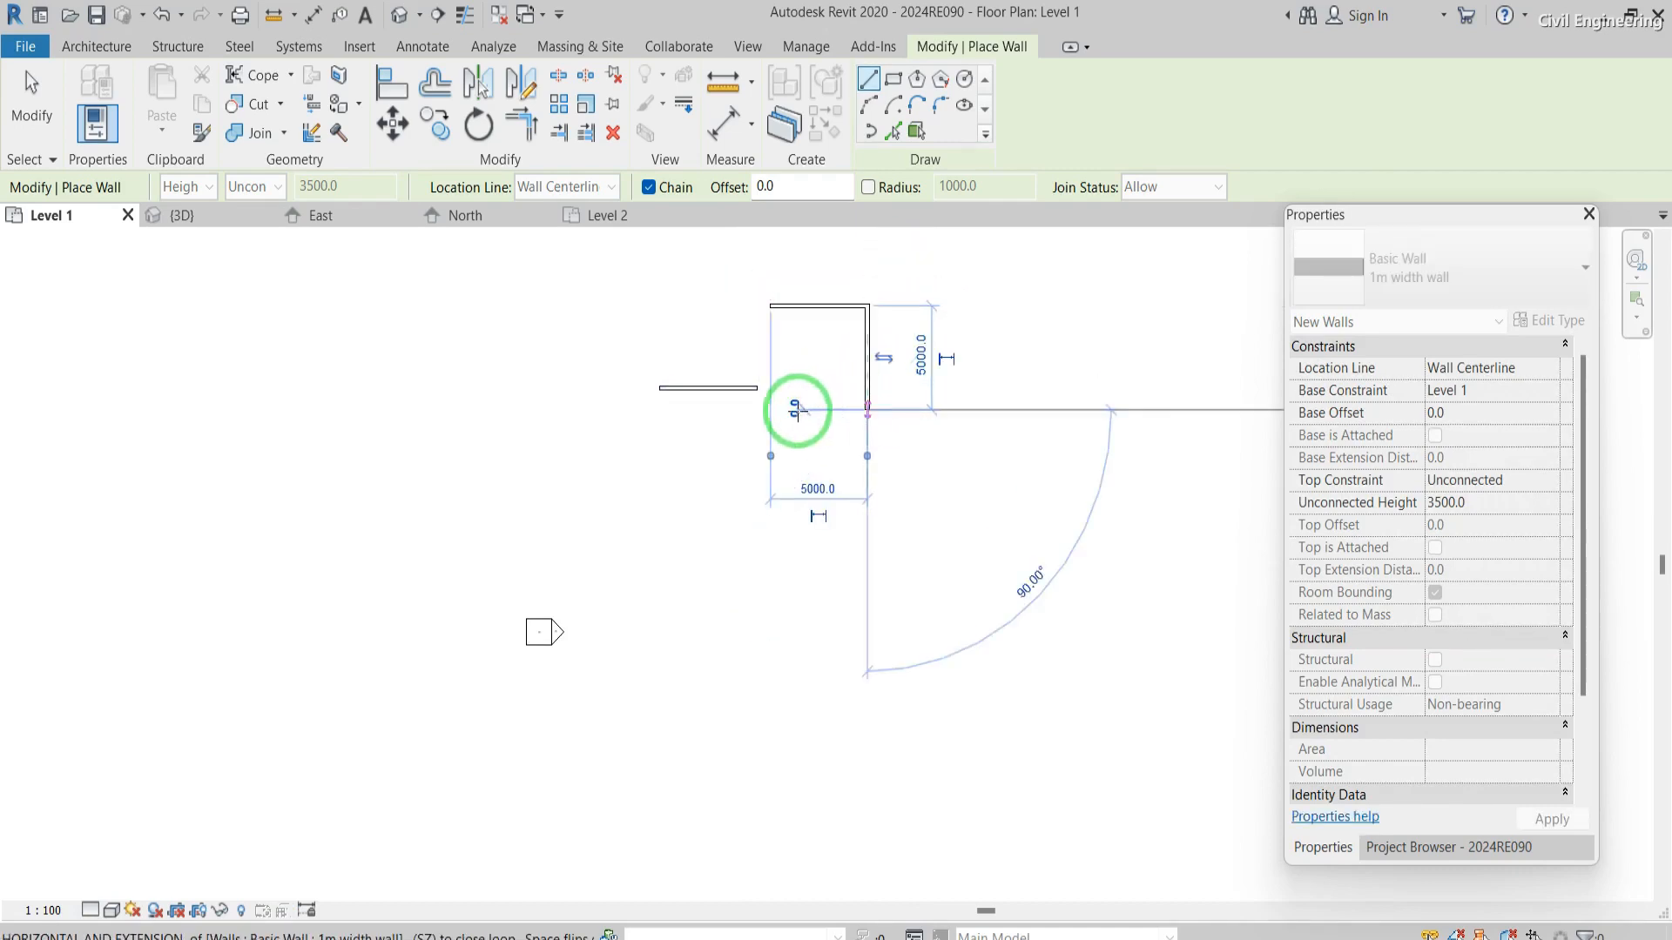
{"action": "left_click", "coordinate": [771, 409]}
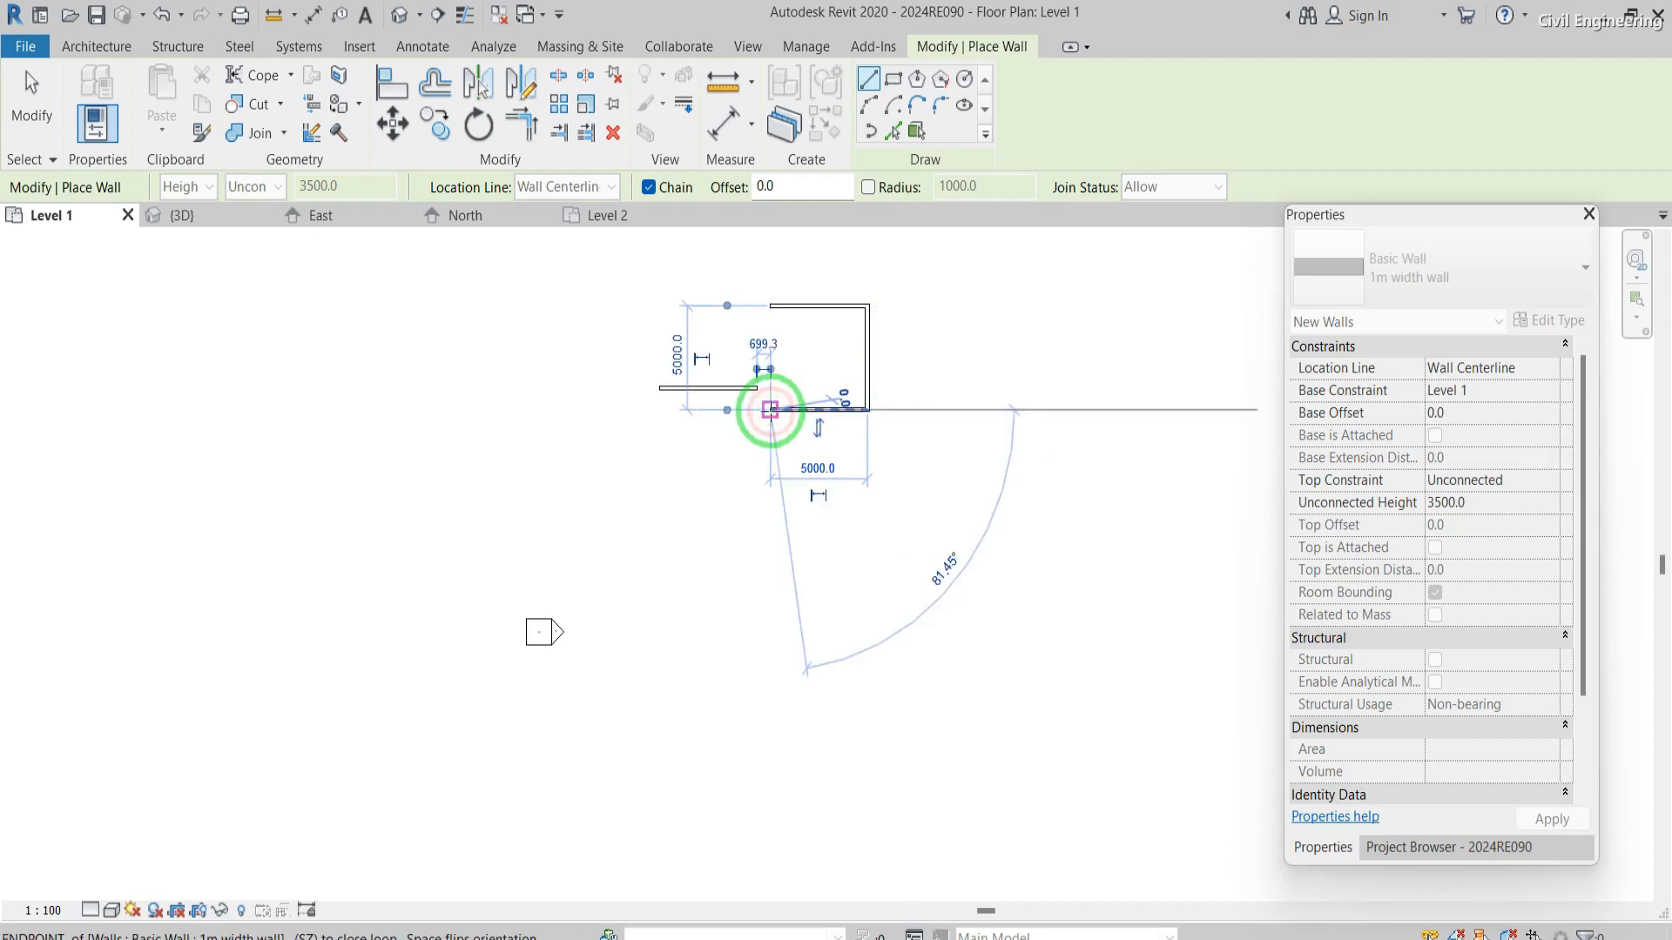
{"action": "left_click", "coordinate": [771, 307]}
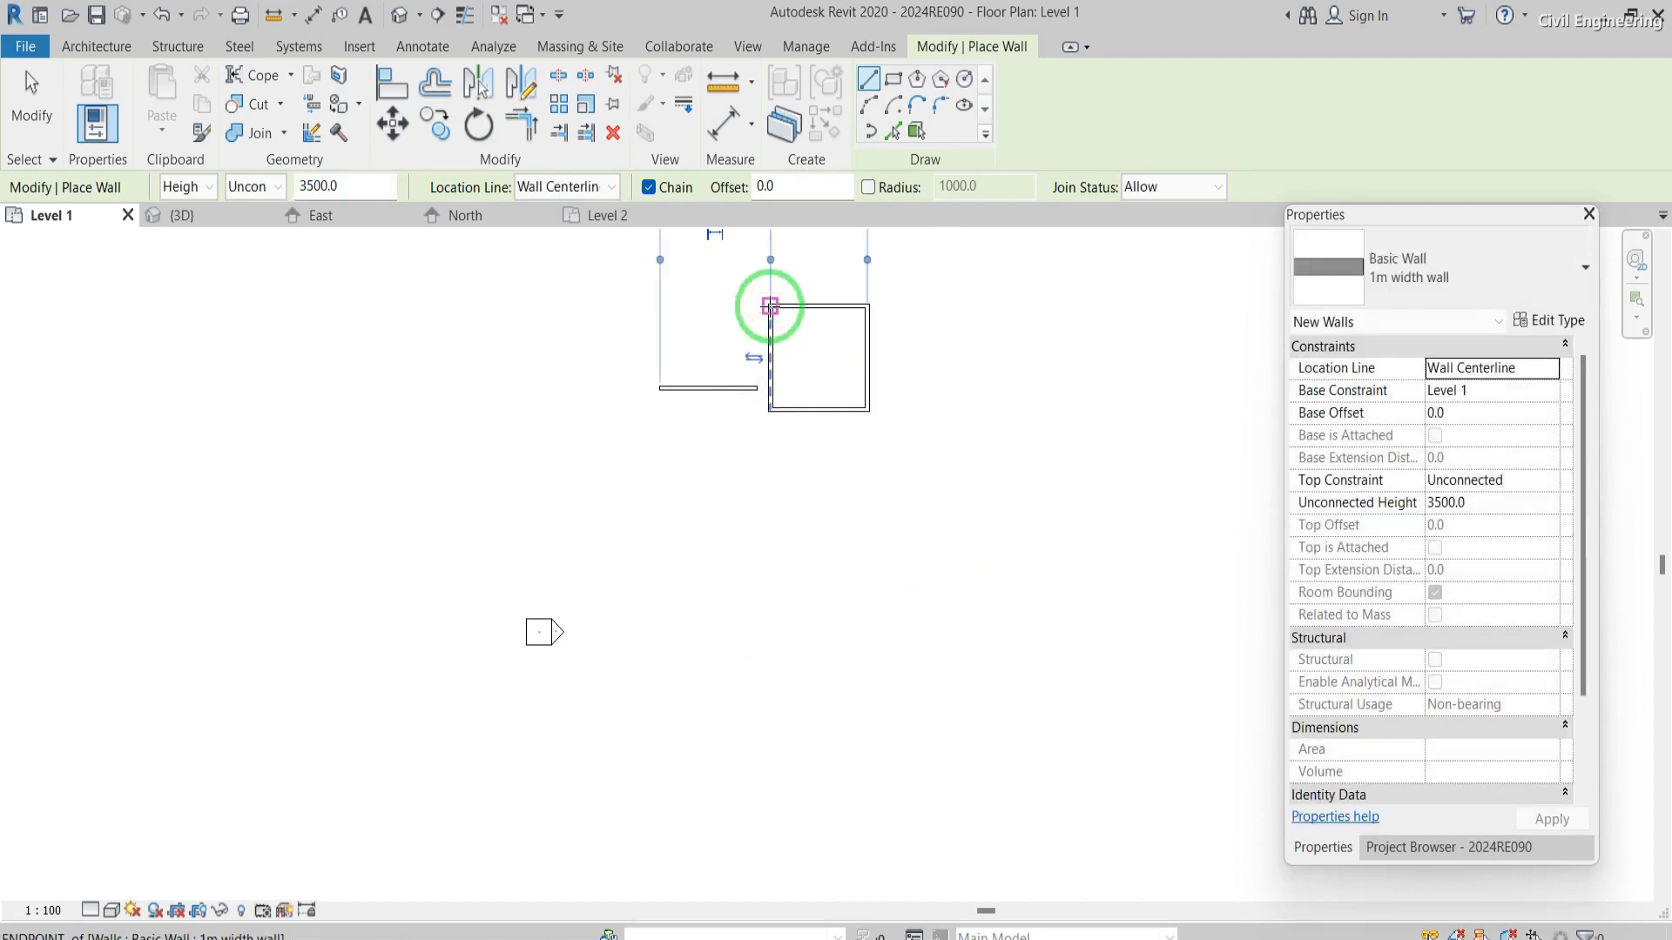
{"action": "key", "text": "Escape"}
{"action": "key", "text": "Escape"}
- Delete the separate horizontal wall beside the square room
{"action": "left_click_drag", "start_coordinate": [746, 430], "coordinate": [694, 374]}
{"action": "scroll", "coordinate": [923, 337], "scroll_direction": "up", "scroll_amount": 2}
{"action": "scroll", "coordinate": [923, 338], "scroll_direction": "up", "scroll_amount": 1}
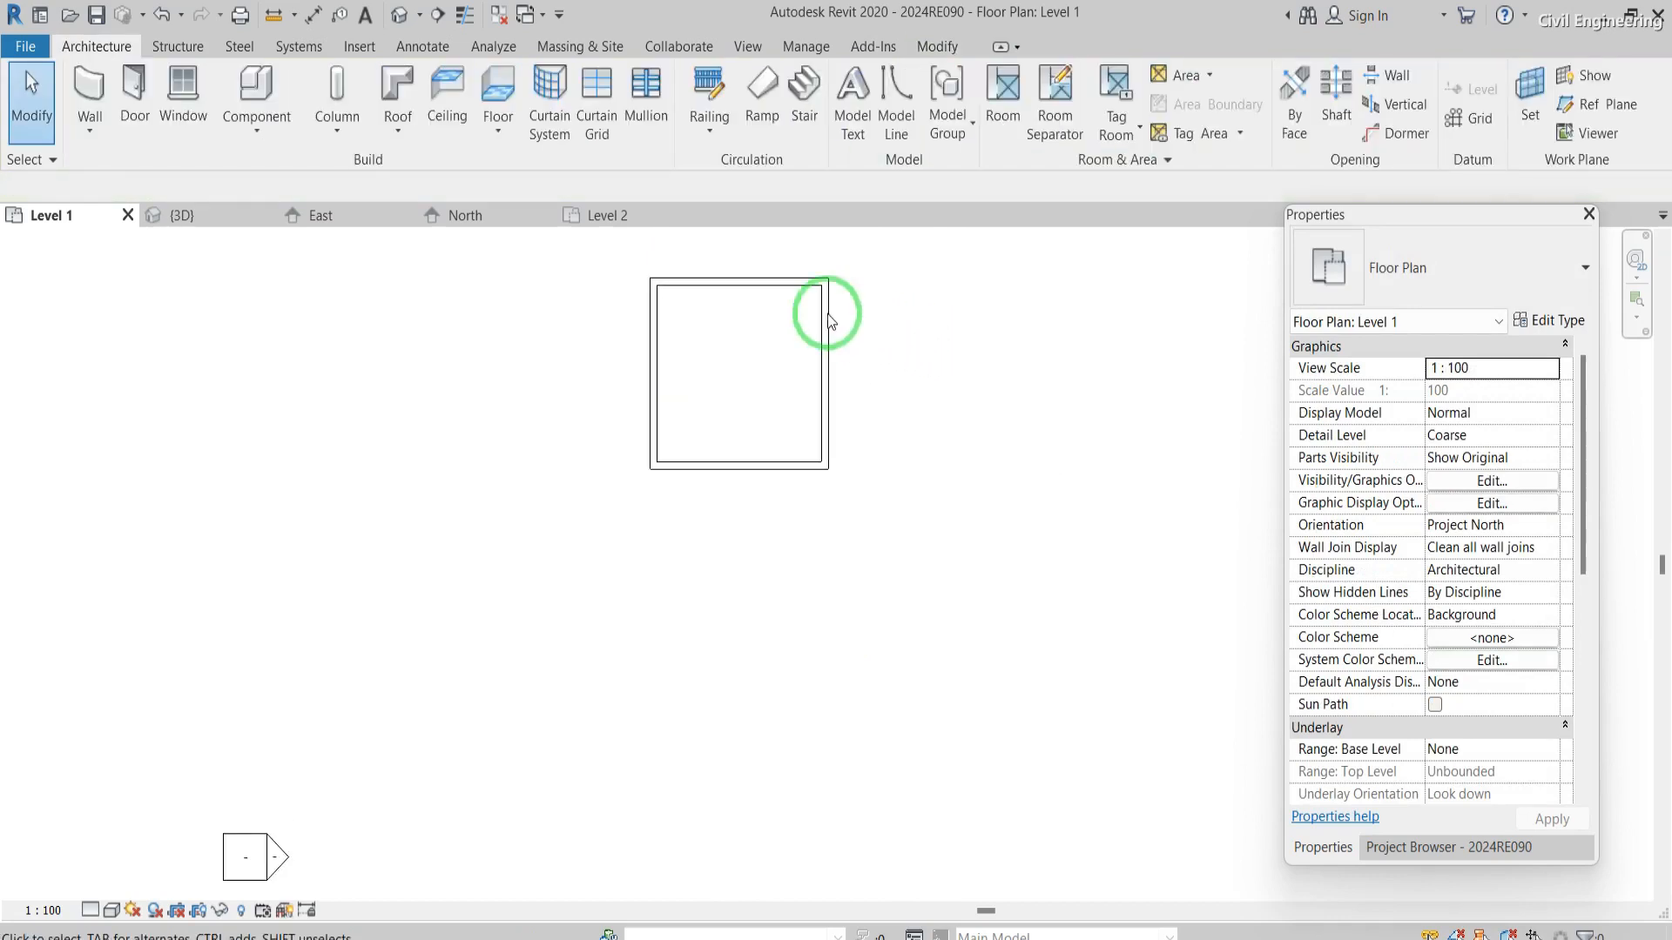
- Select the square's upper and right walls in turn and examine the distance to their opposite walls between centerlines
{"action": "left_click", "coordinate": [740, 282]}
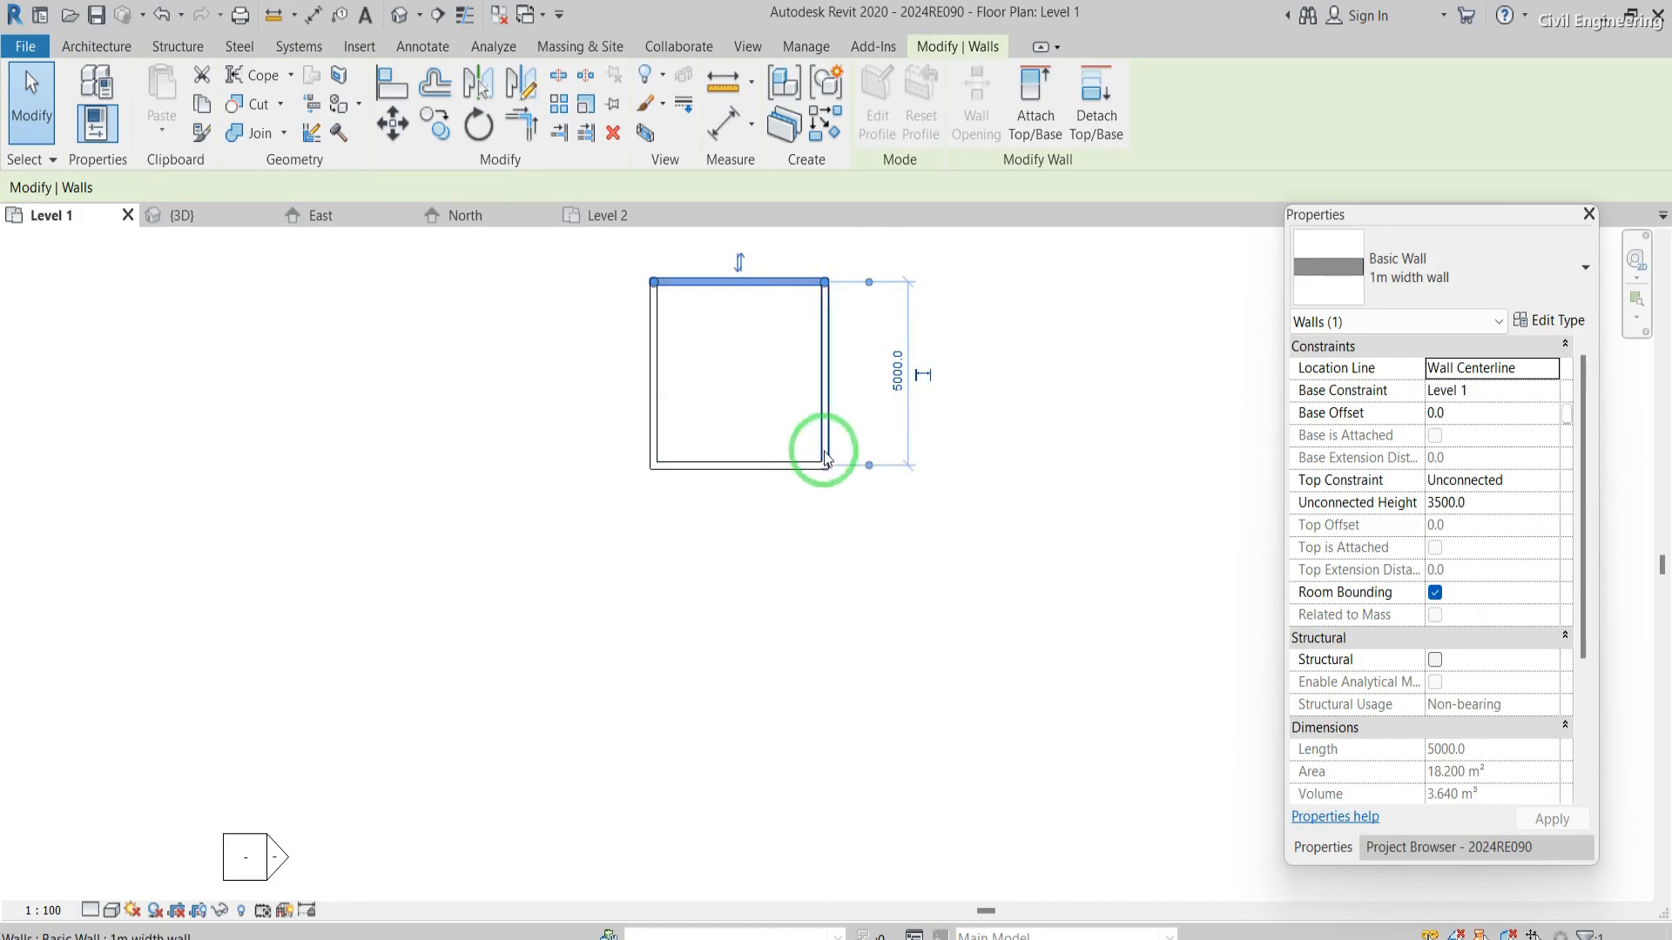
{"action": "left_click", "coordinate": [825, 416]}
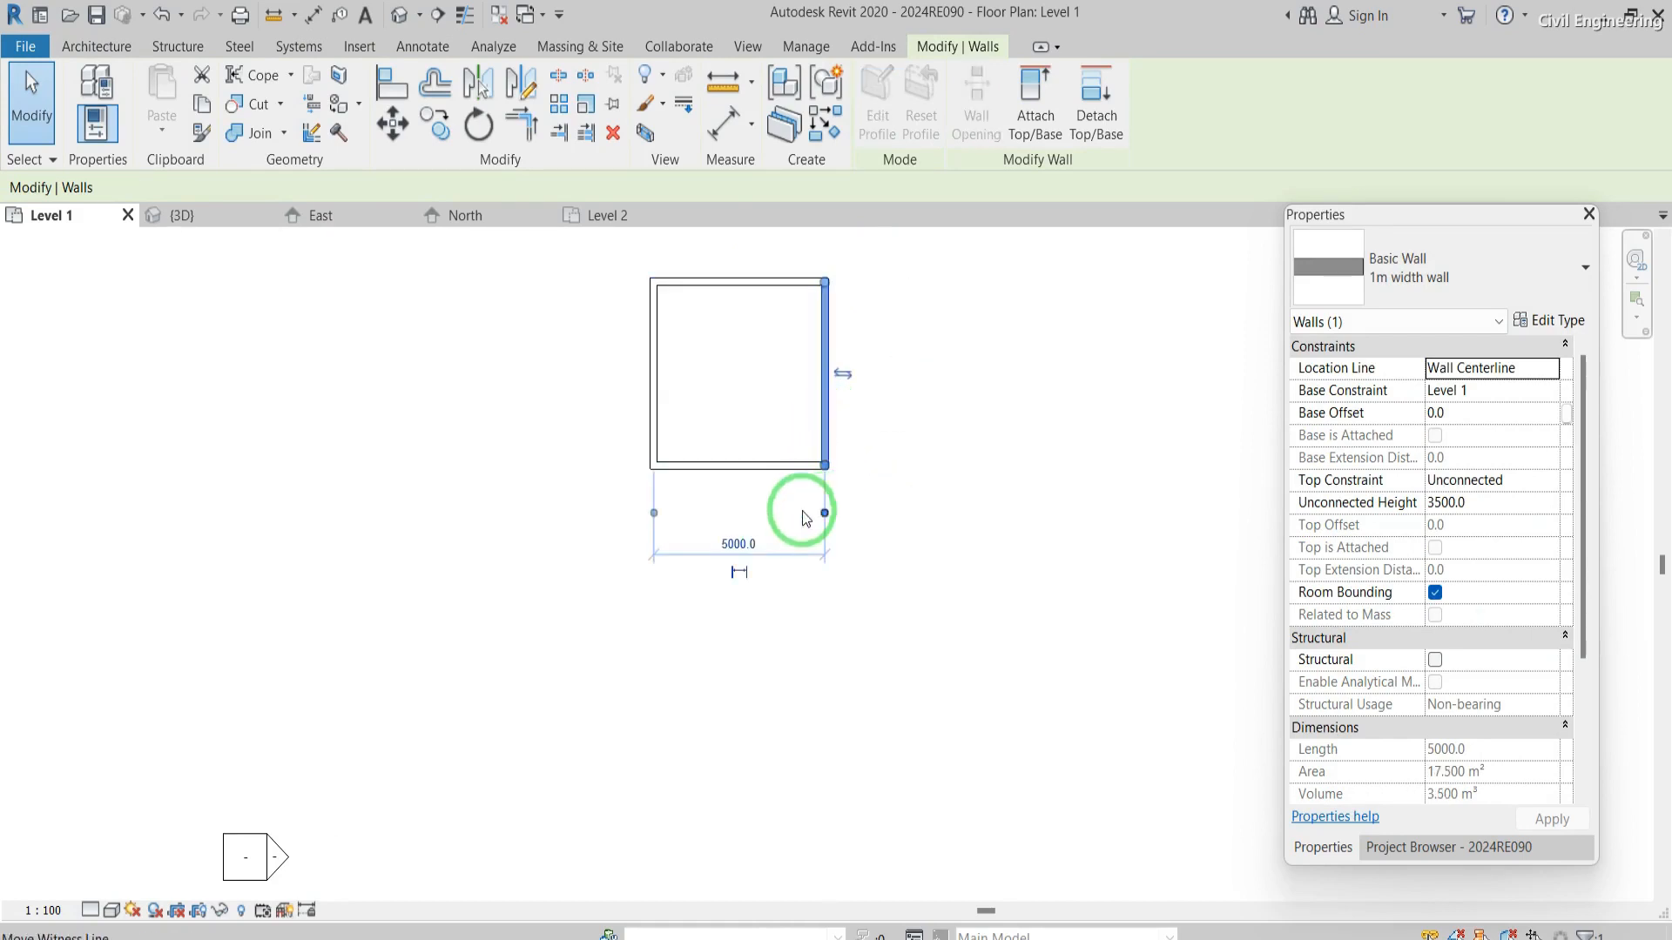
{"action": "scroll", "coordinate": [827, 512], "scroll_direction": "up", "scroll_amount": 1}
{"action": "scroll", "coordinate": [830, 507], "scroll_direction": "up", "scroll_amount": 2}
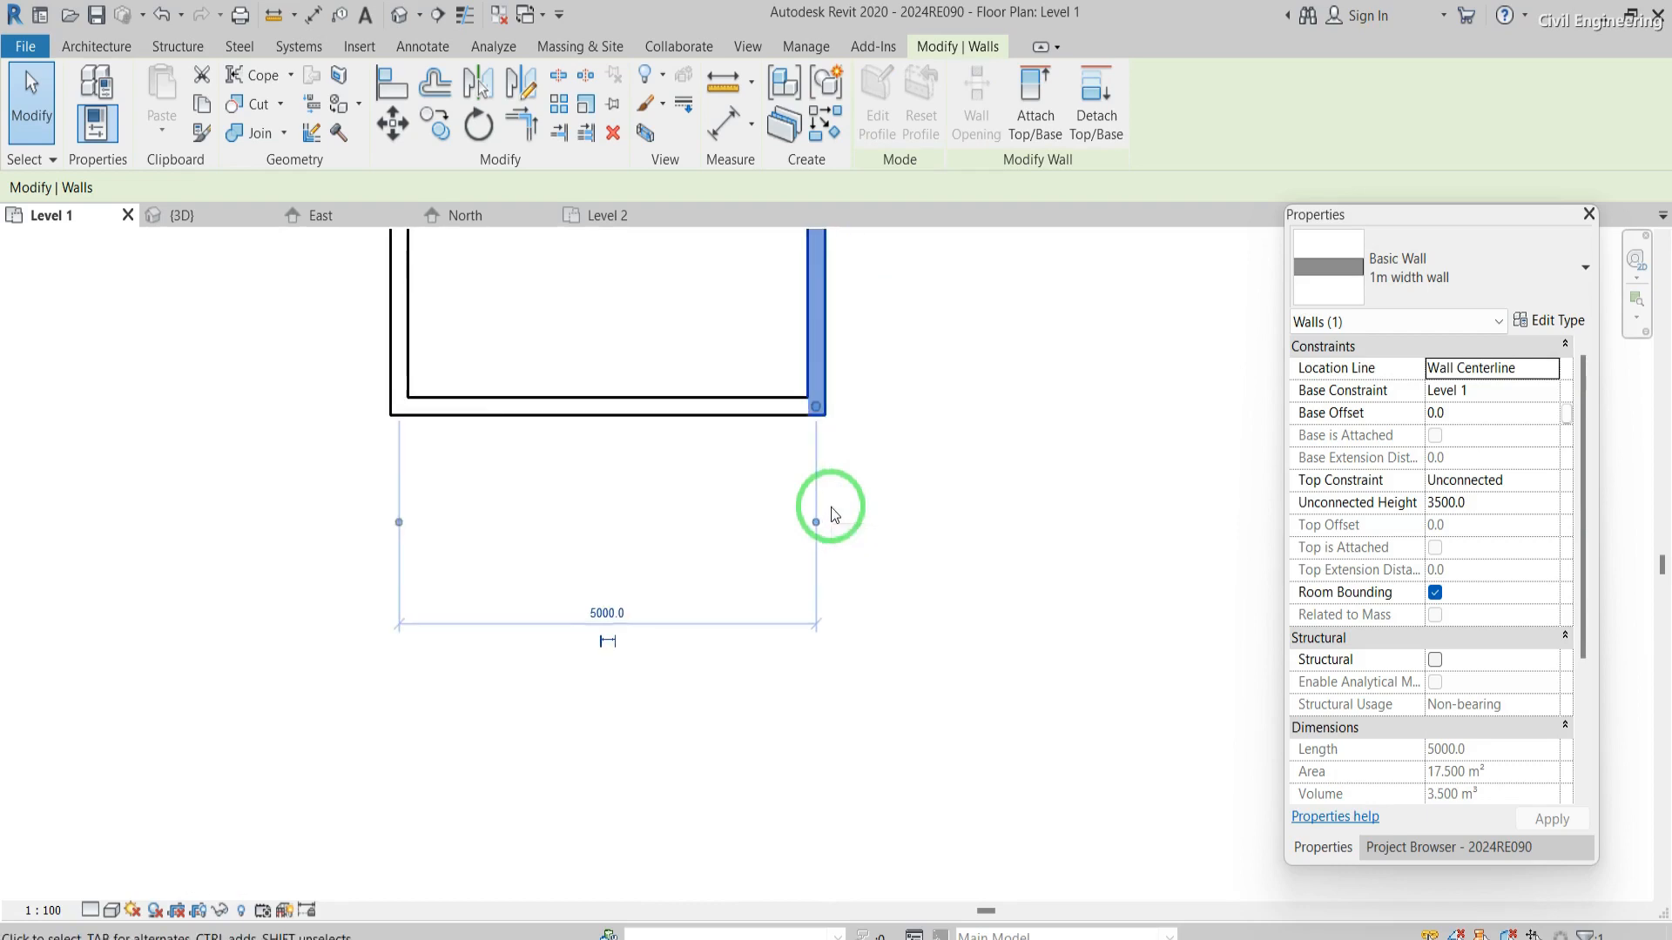
{"action": "left_click_drag", "start_coordinate": [818, 523], "coordinate": [831, 401]}
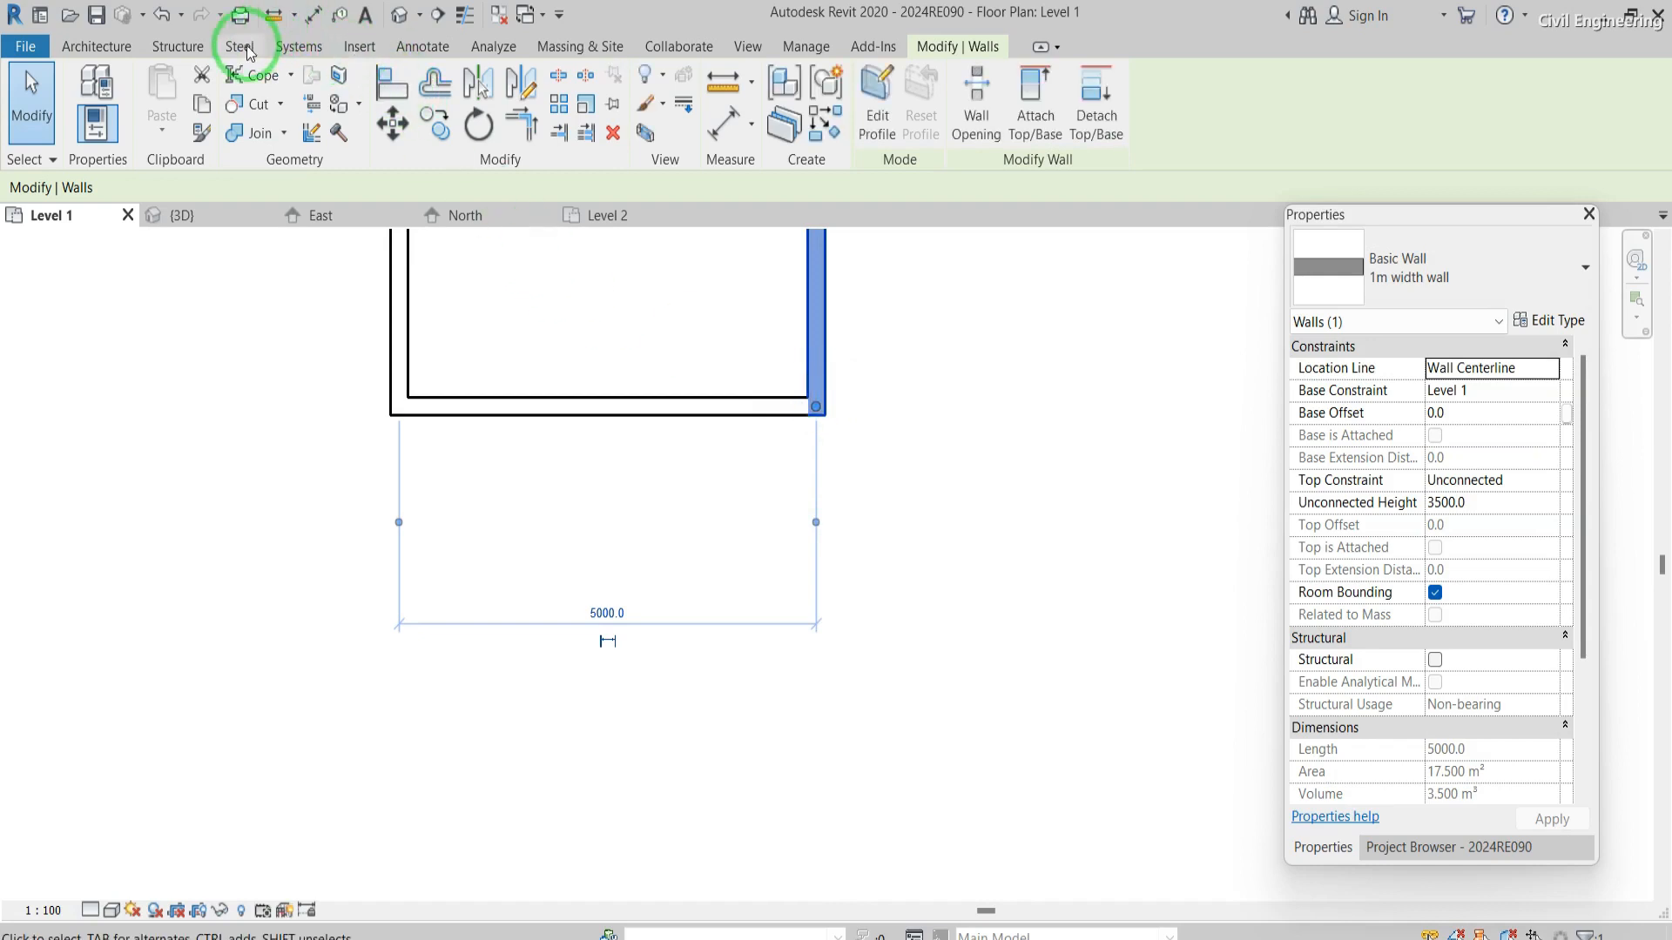
{"action": "left_click", "coordinate": [804, 49]}
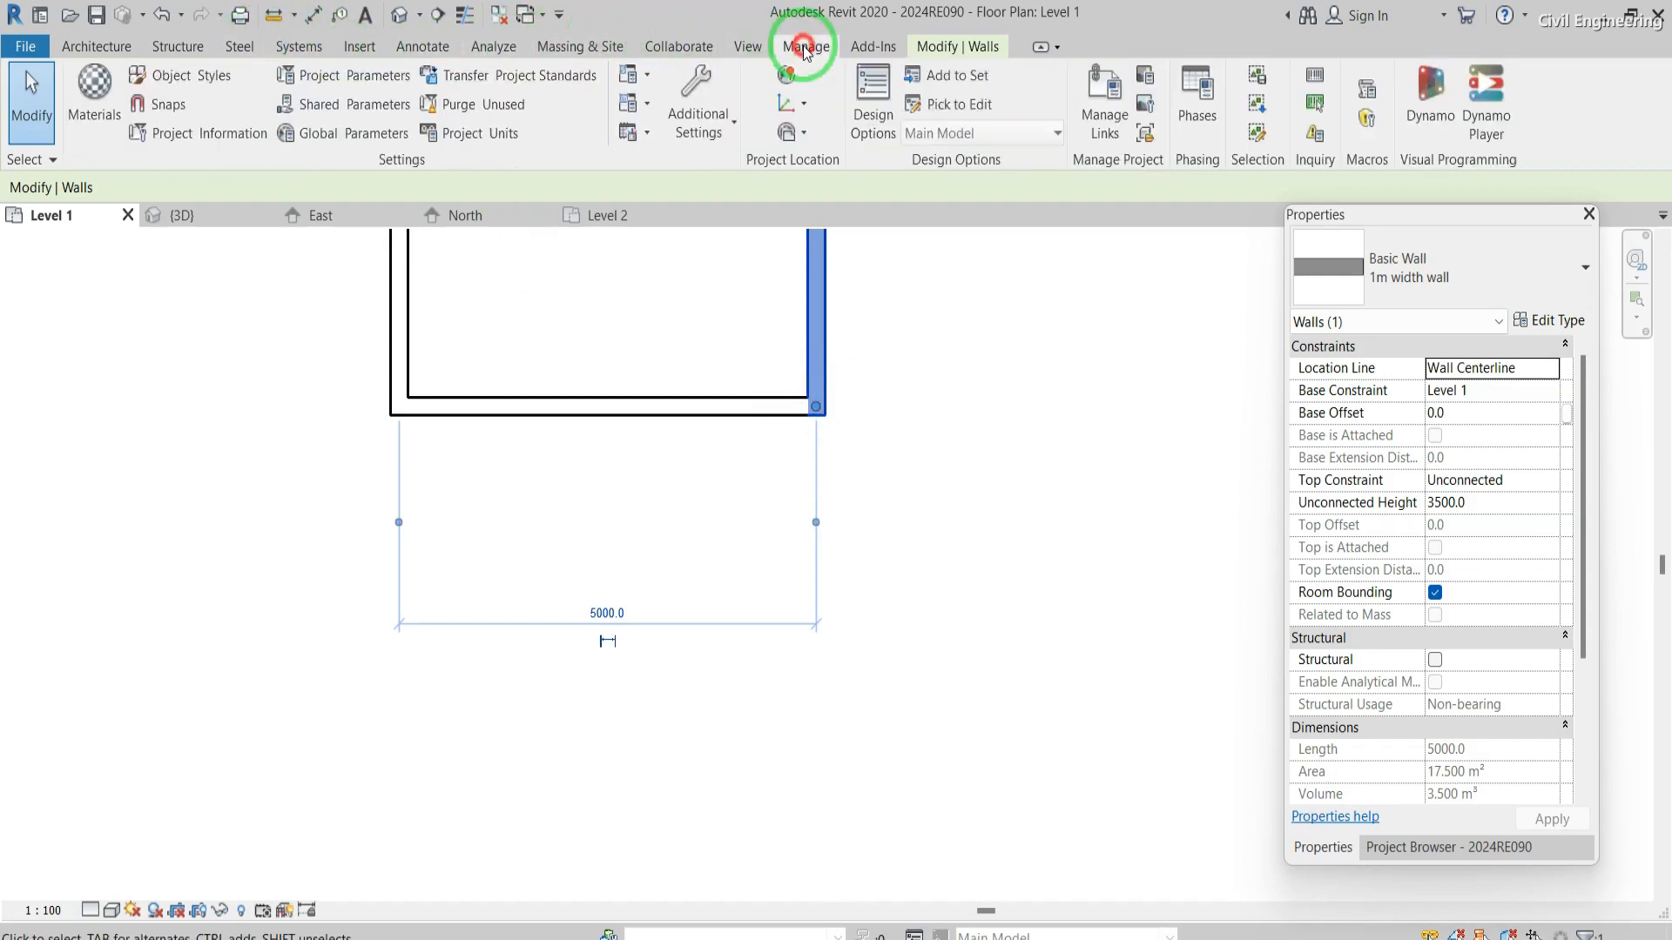
{"action": "left_click", "coordinate": [339, 337]}
- Place an aligned dimension above the square between the outer faces of its left and right walls
{"action": "scroll", "coordinate": [572, 546], "scroll_direction": "down", "scroll_amount": 5}
{"action": "scroll", "coordinate": [598, 322], "scroll_direction": "up", "scroll_amount": 3}
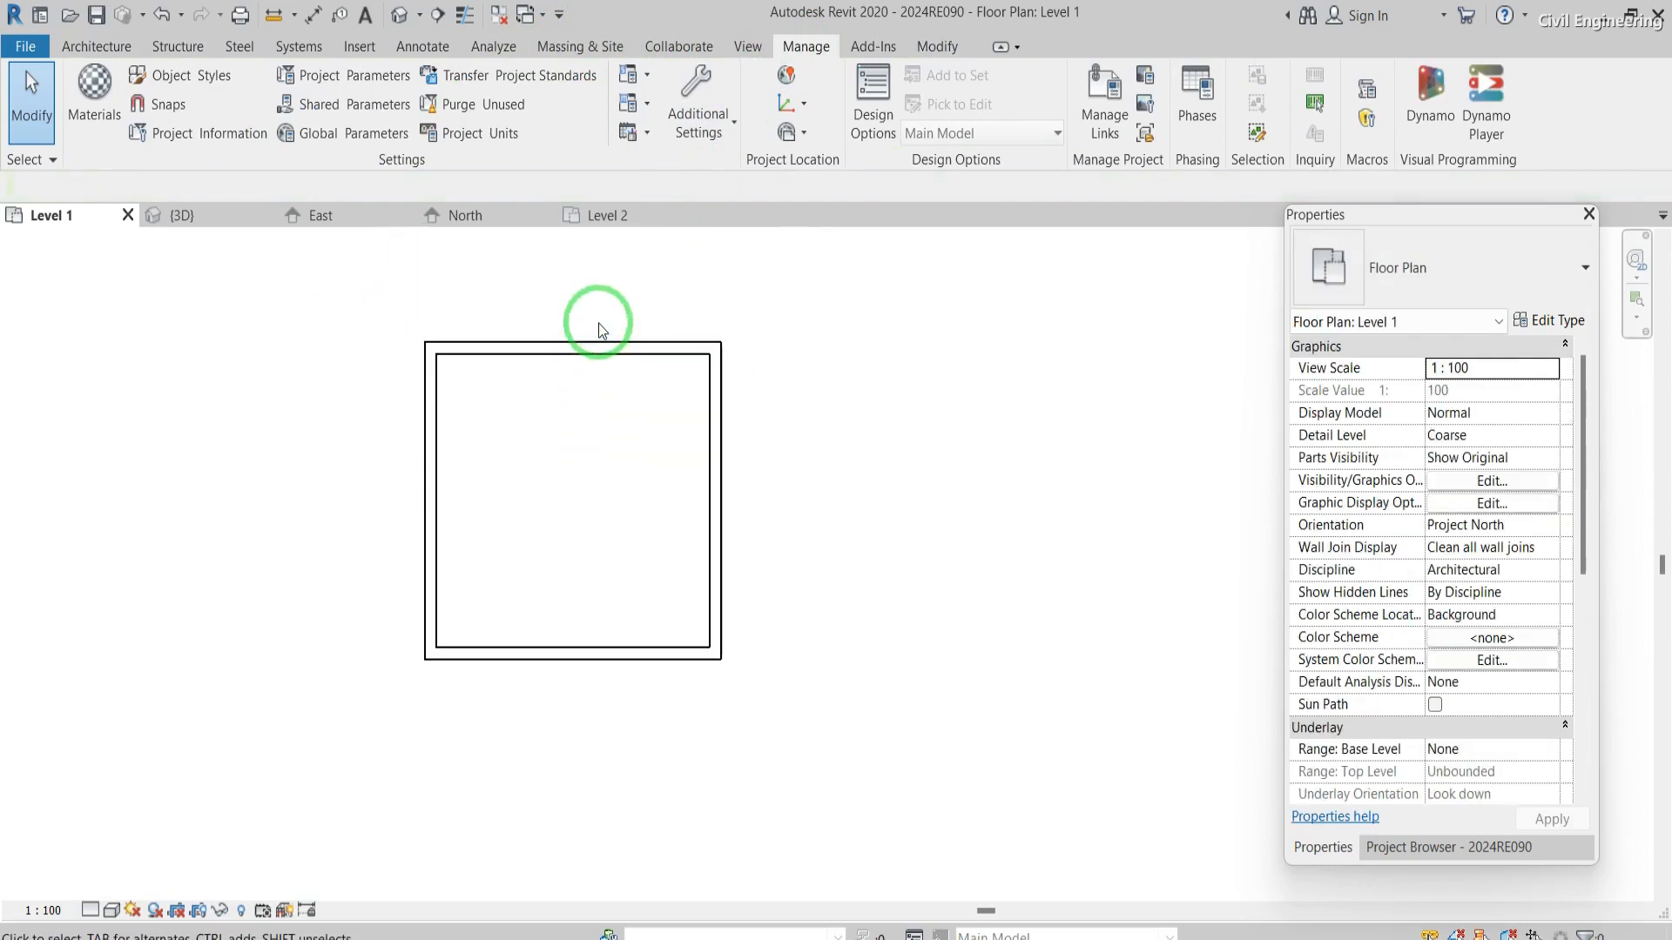
{"action": "left_click", "coordinate": [422, 46]}
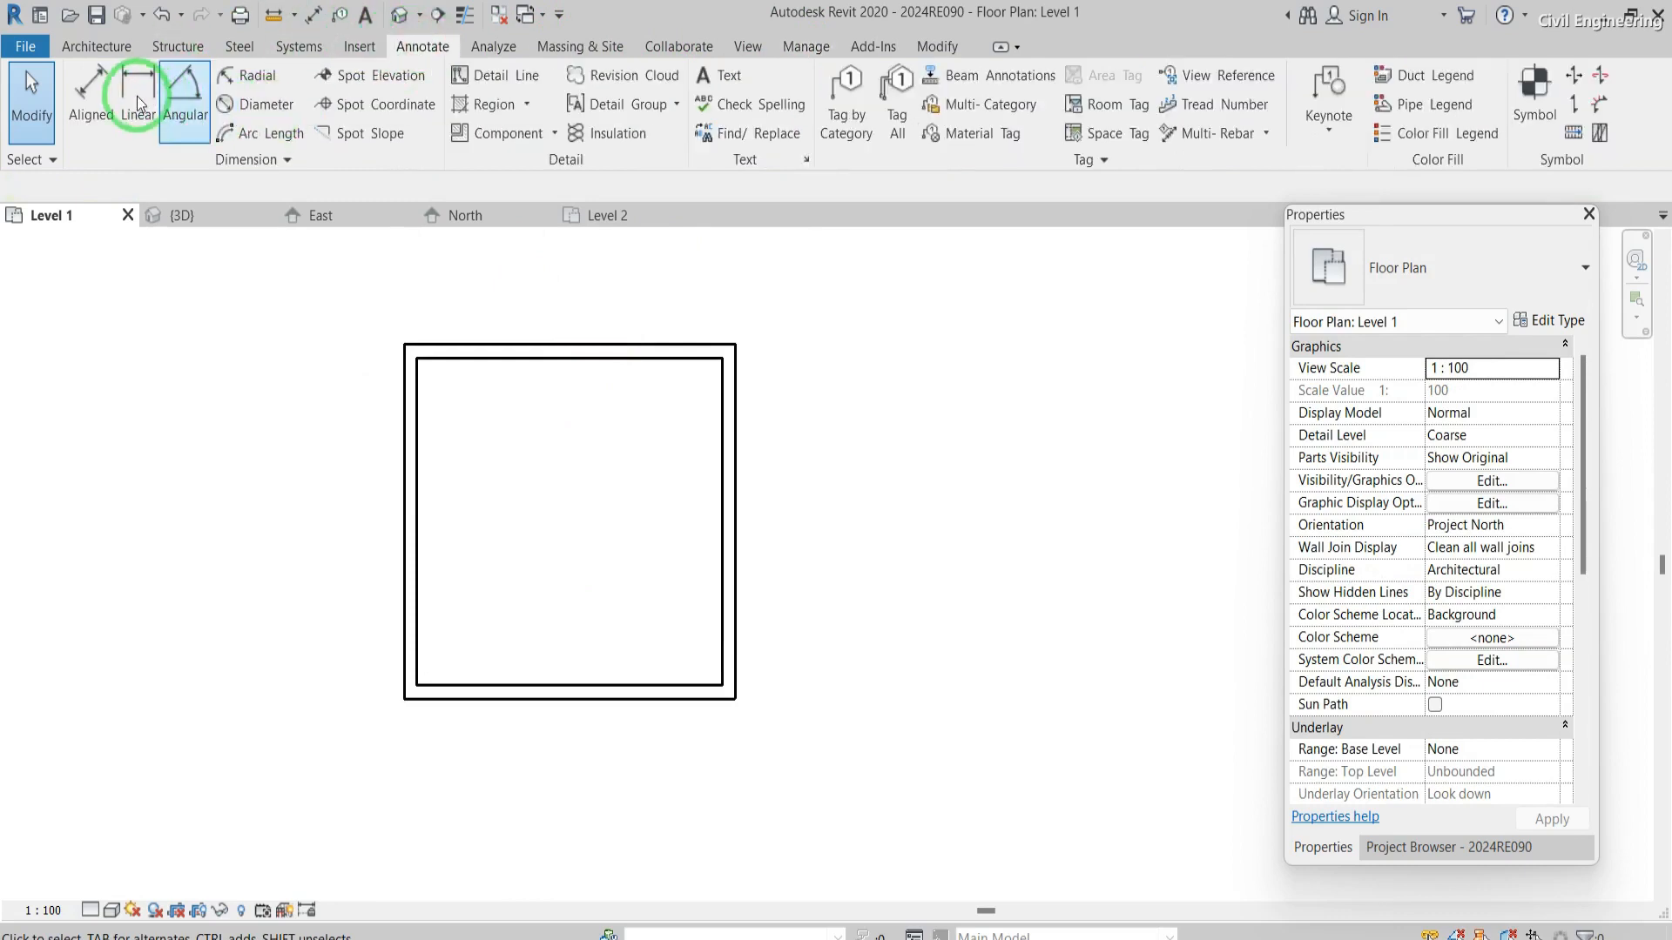
{"action": "left_click", "coordinate": [91, 98]}
{"action": "left_click", "coordinate": [404, 427]}
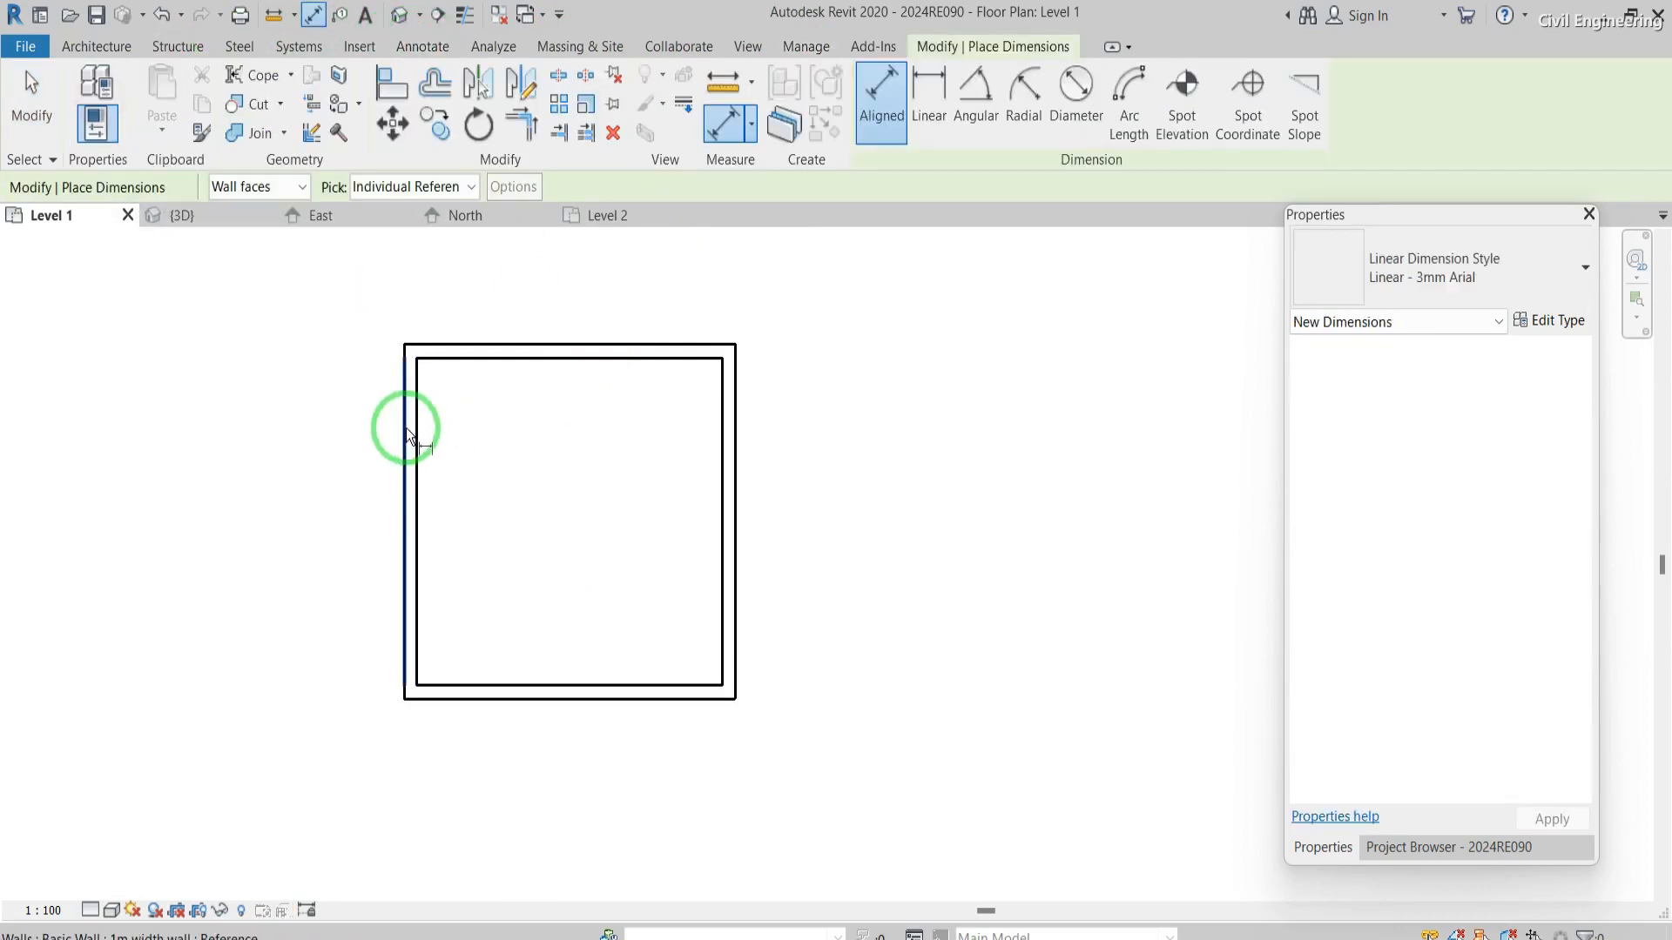
{"action": "left_click", "coordinate": [736, 454]}
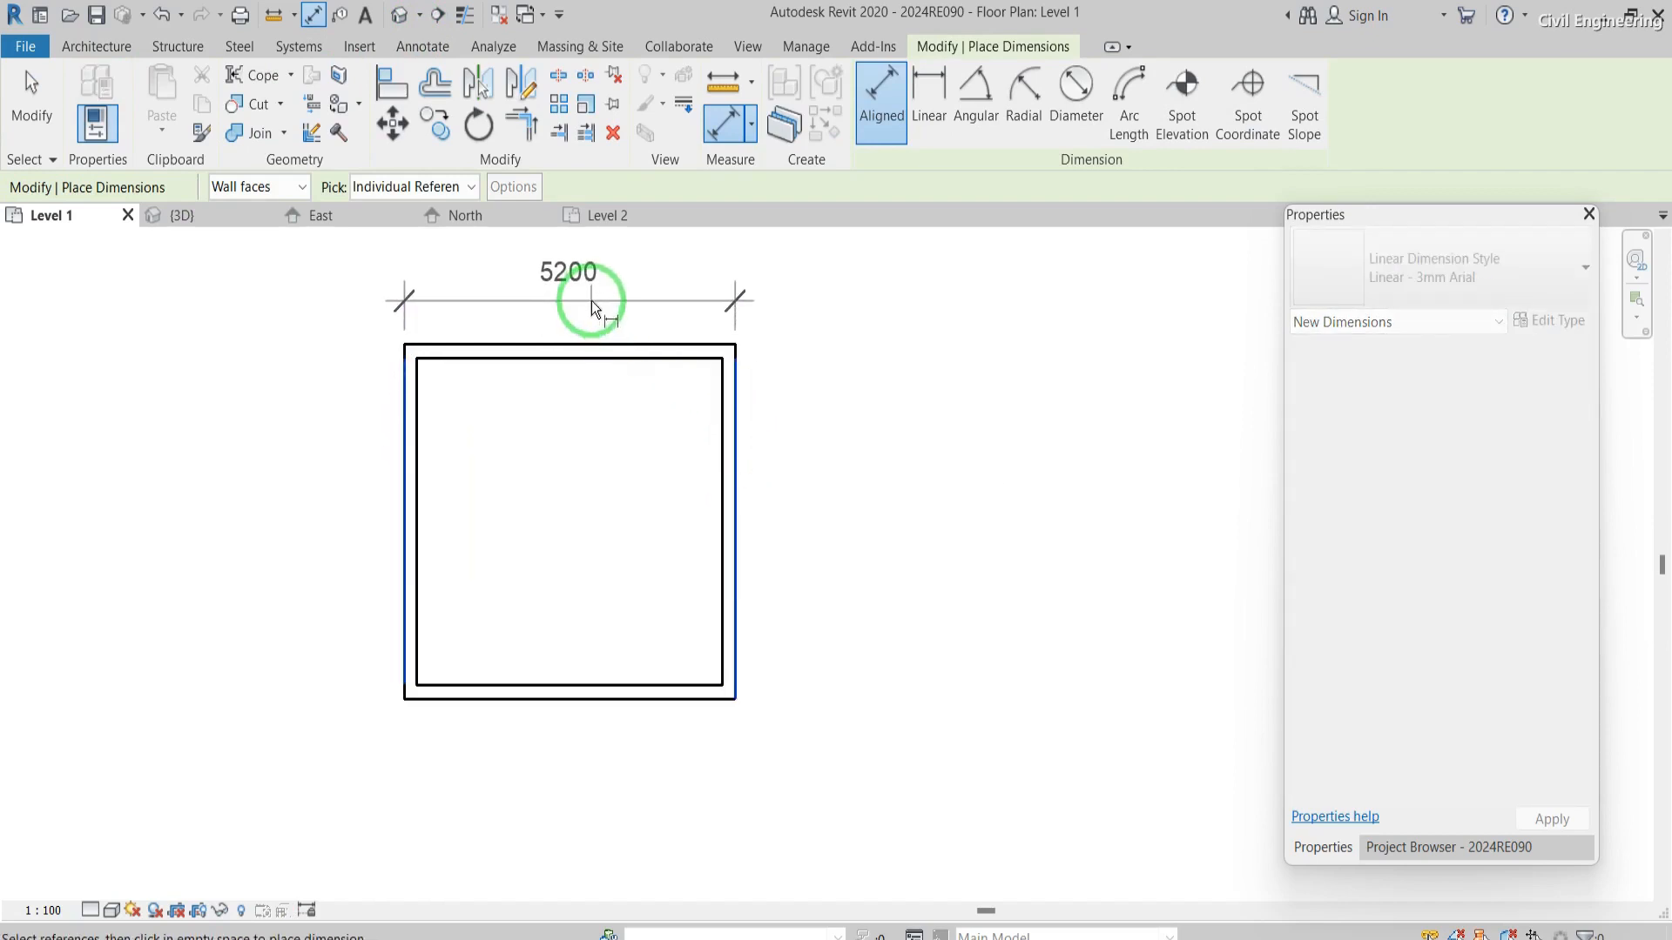
{"action": "left_click", "coordinate": [593, 300]}
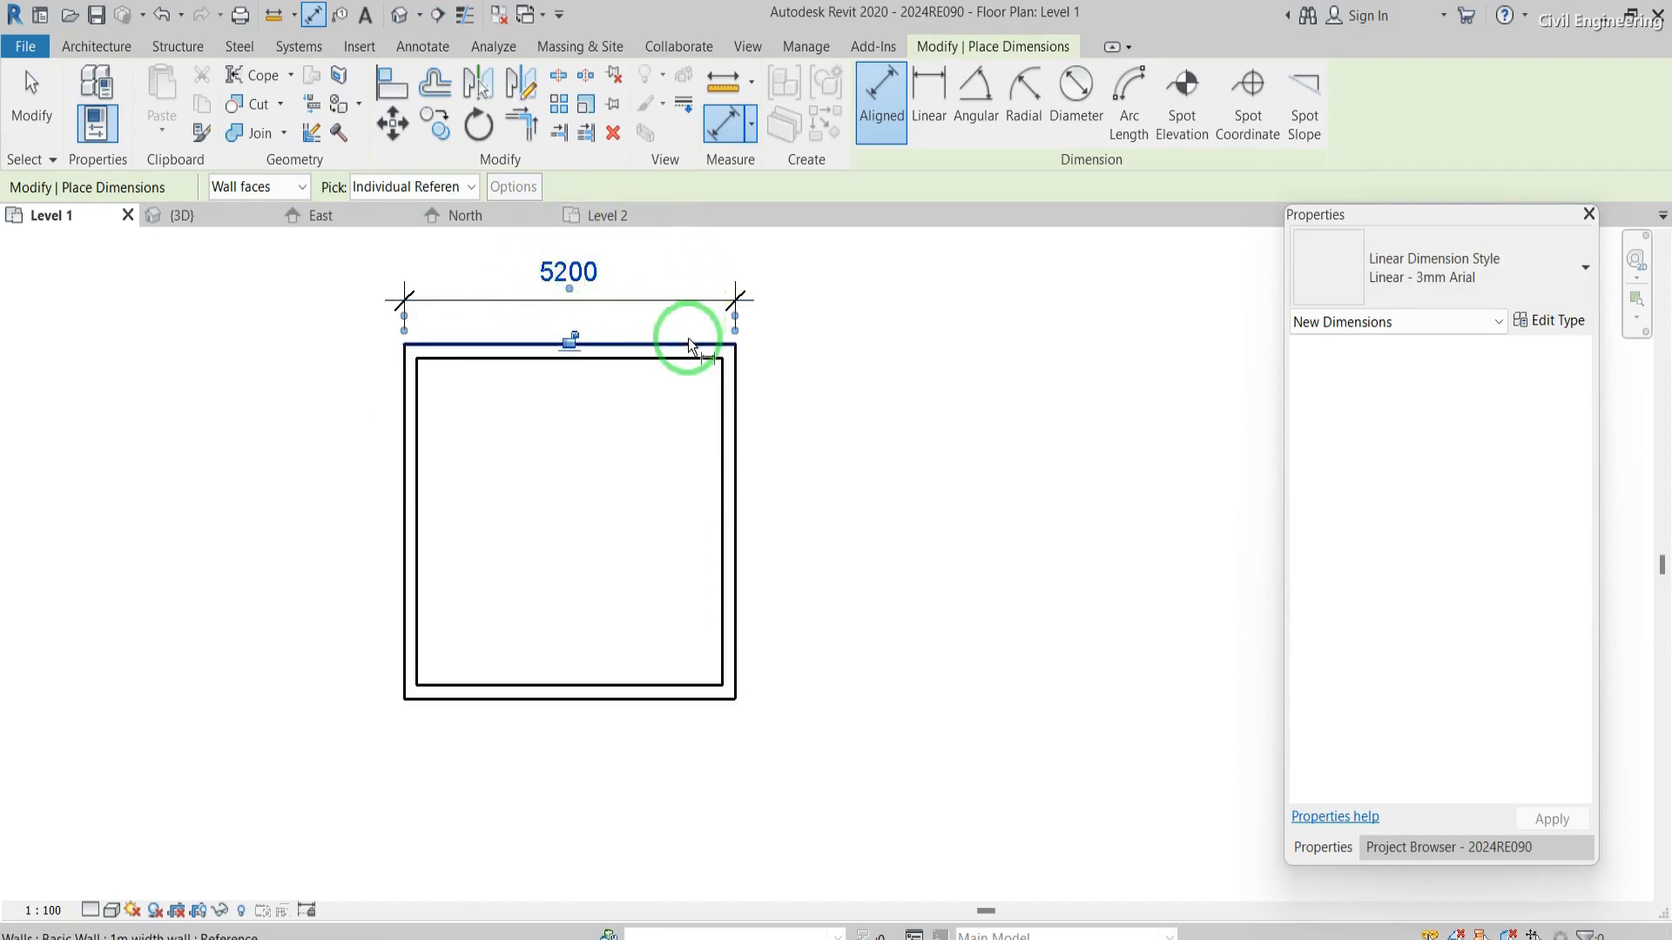
- Place an aligned dimension inside the square between the inner faces of its upper and lower walls
{"action": "left_click", "coordinate": [668, 358]}
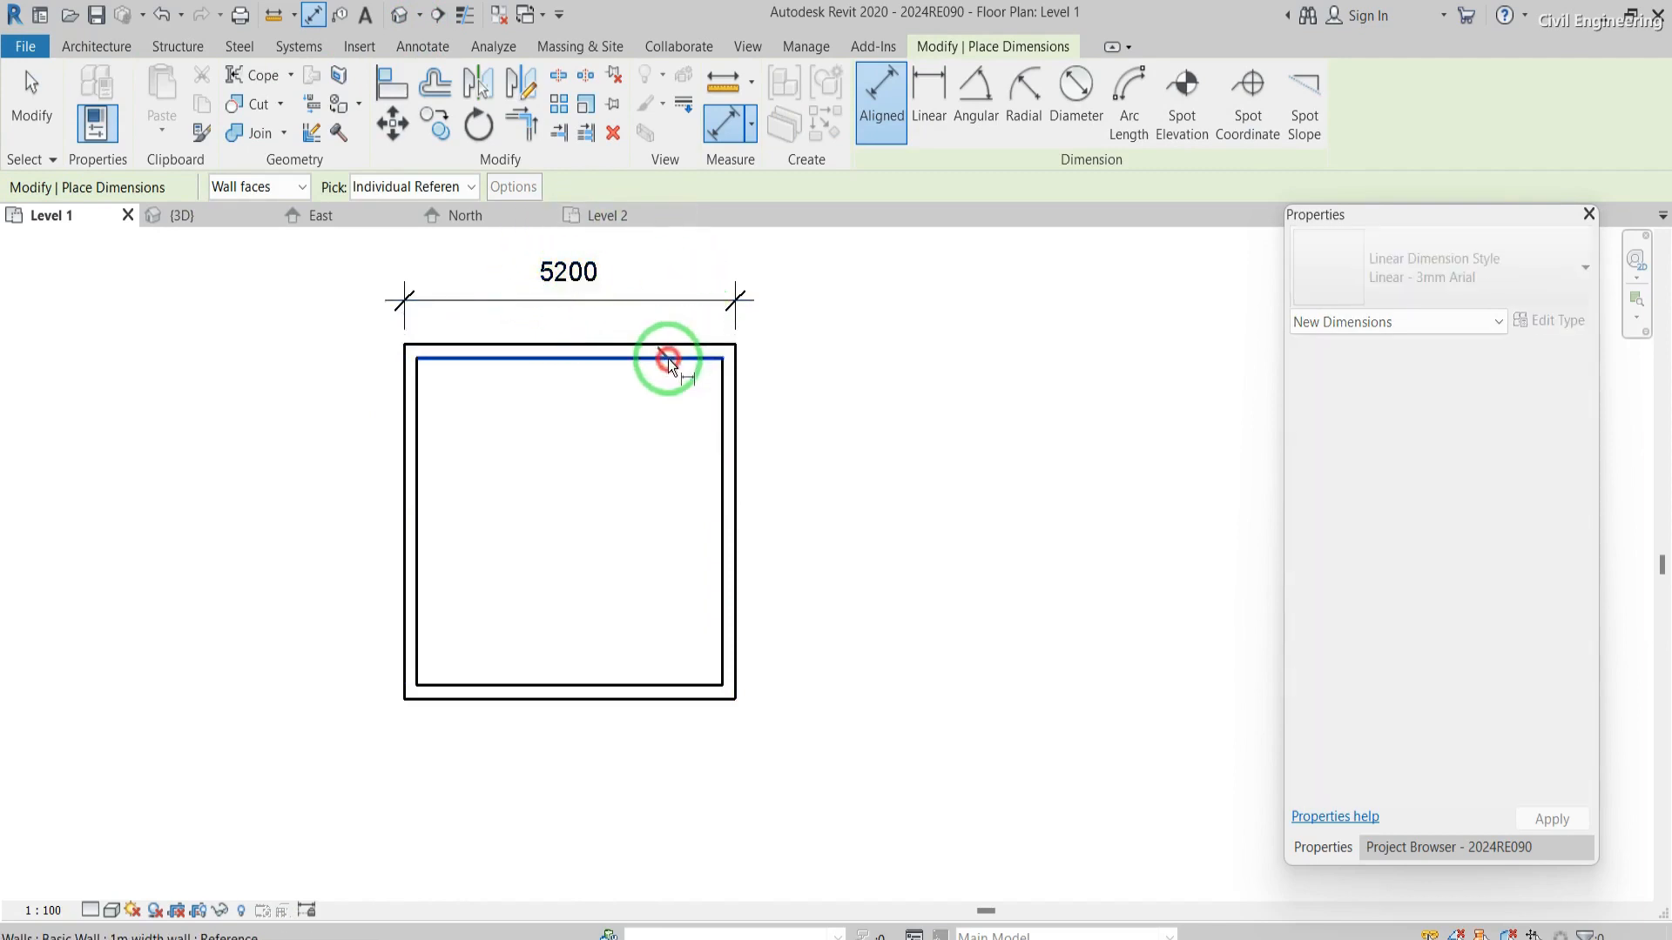
{"action": "left_click", "coordinate": [659, 684]}
{"action": "left_click", "coordinate": [624, 591]}
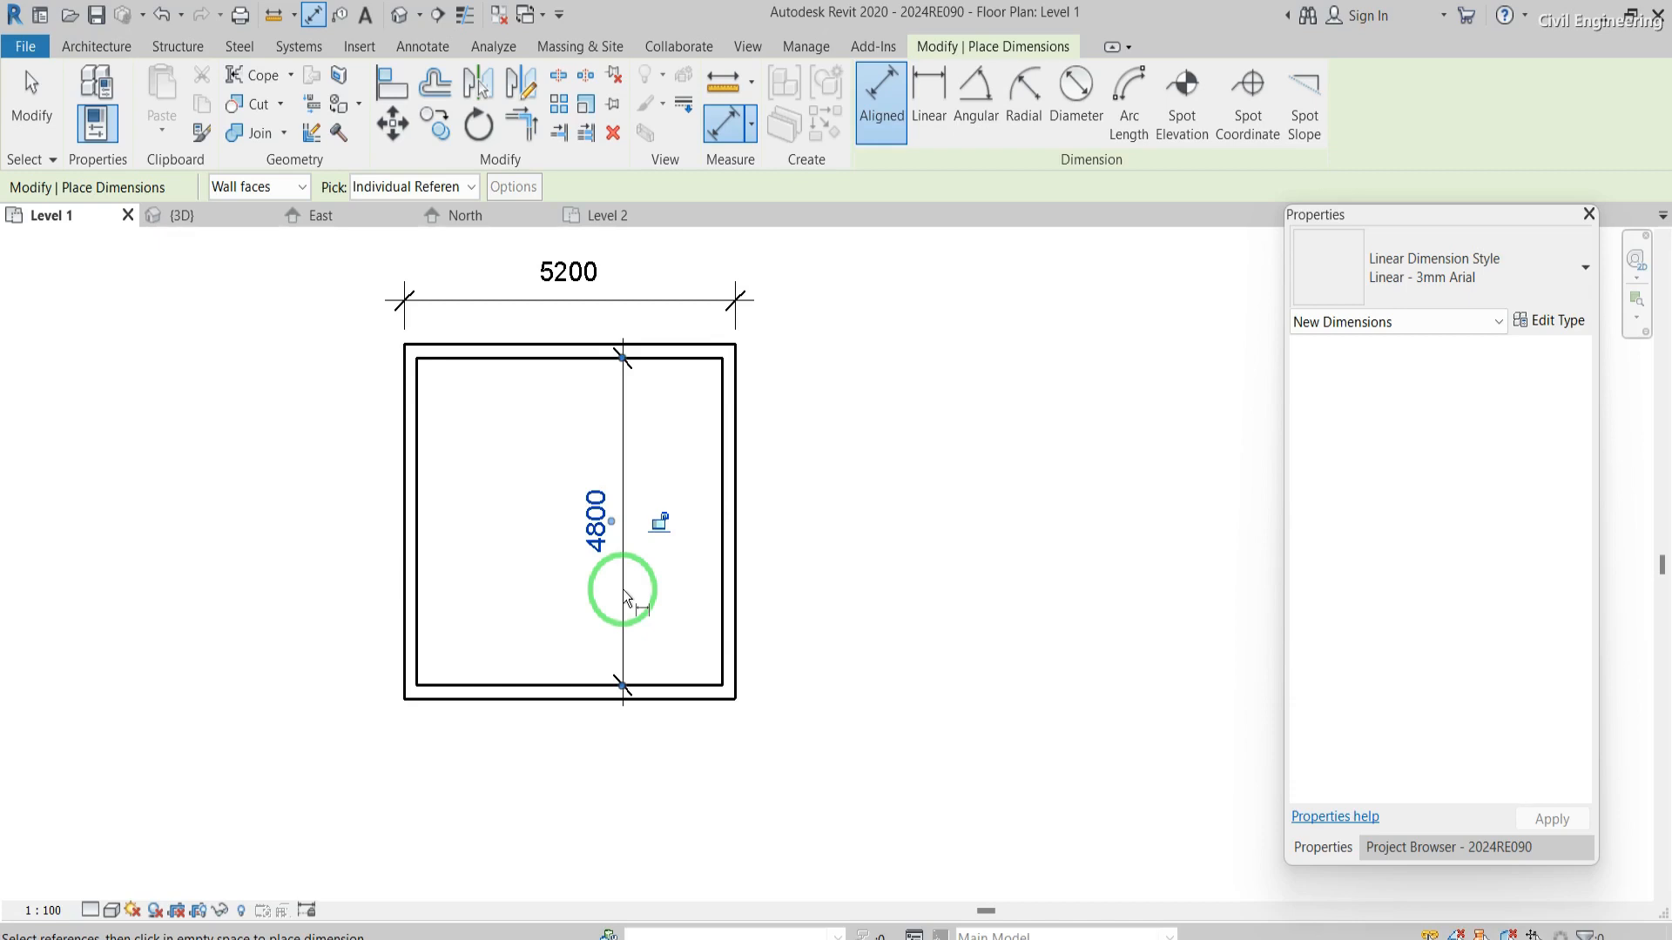
{"action": "scroll", "coordinate": [623, 588], "scroll_direction": "down", "scroll_amount": 5}
{"action": "left_click", "coordinate": [624, 589]}
{"action": "scroll", "coordinate": [977, 540], "scroll_direction": "up", "scroll_amount": 4}
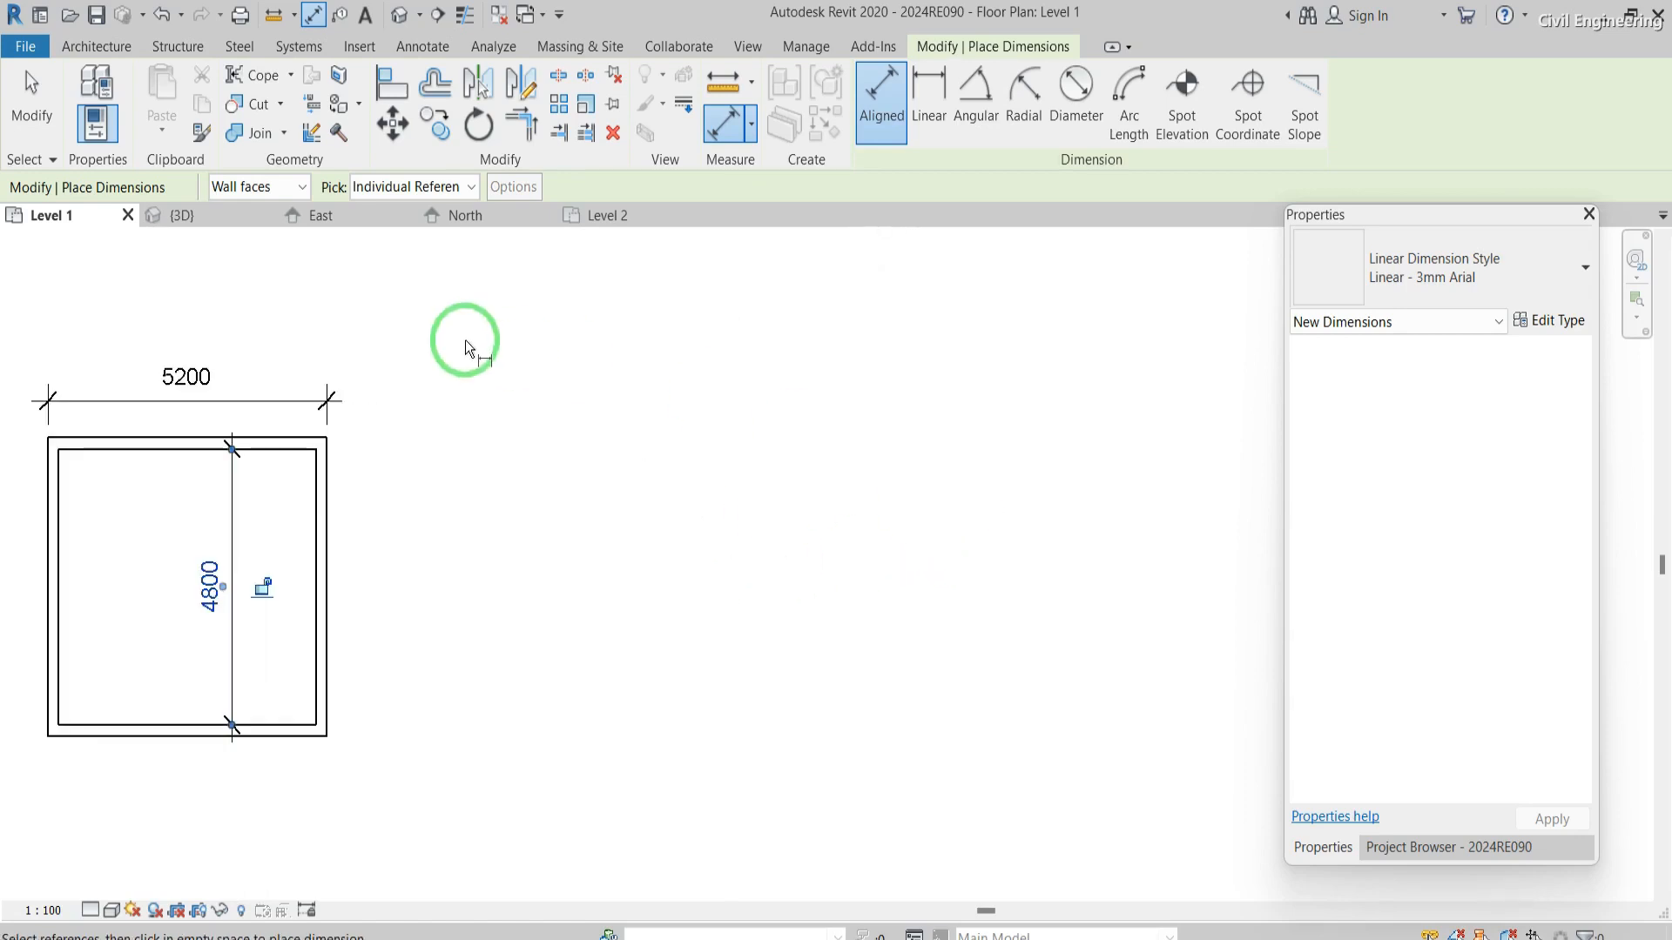
- Set the wall Location Line to Finish Face: Exterior and draw a horizontal 5000 mm wall beside the dimensioned square
{"action": "left_click", "coordinate": [94, 47]}
{"action": "left_click", "coordinate": [83, 83]}
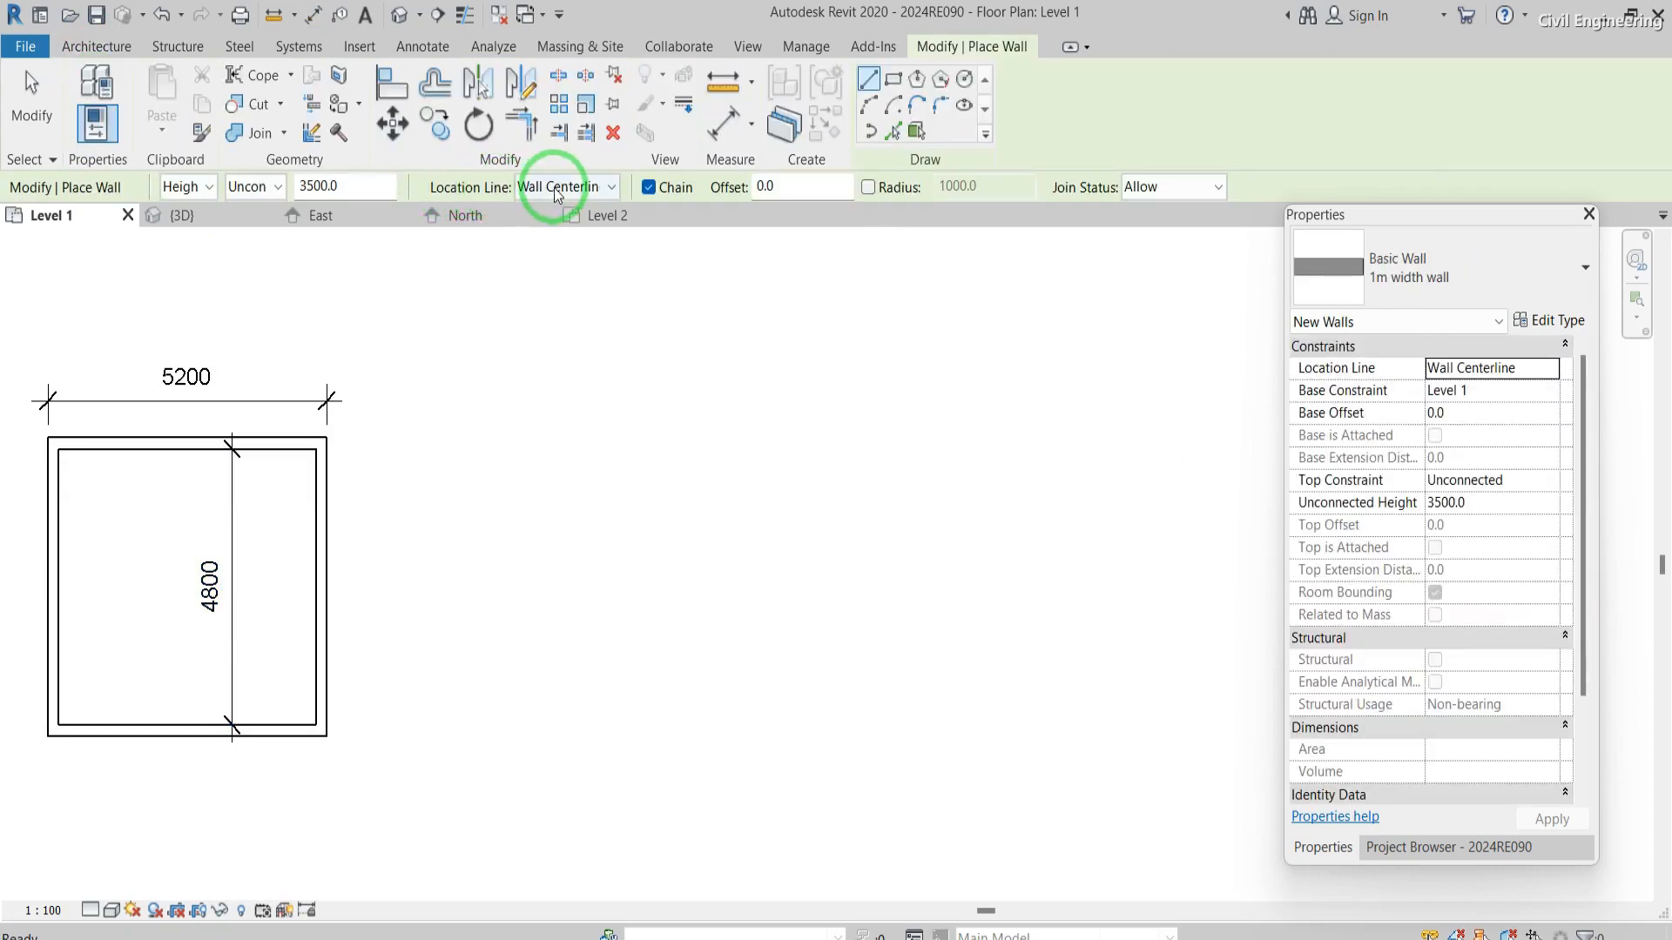
{"action": "left_click", "coordinate": [557, 187]}
{"action": "left_click", "coordinate": [572, 249]}
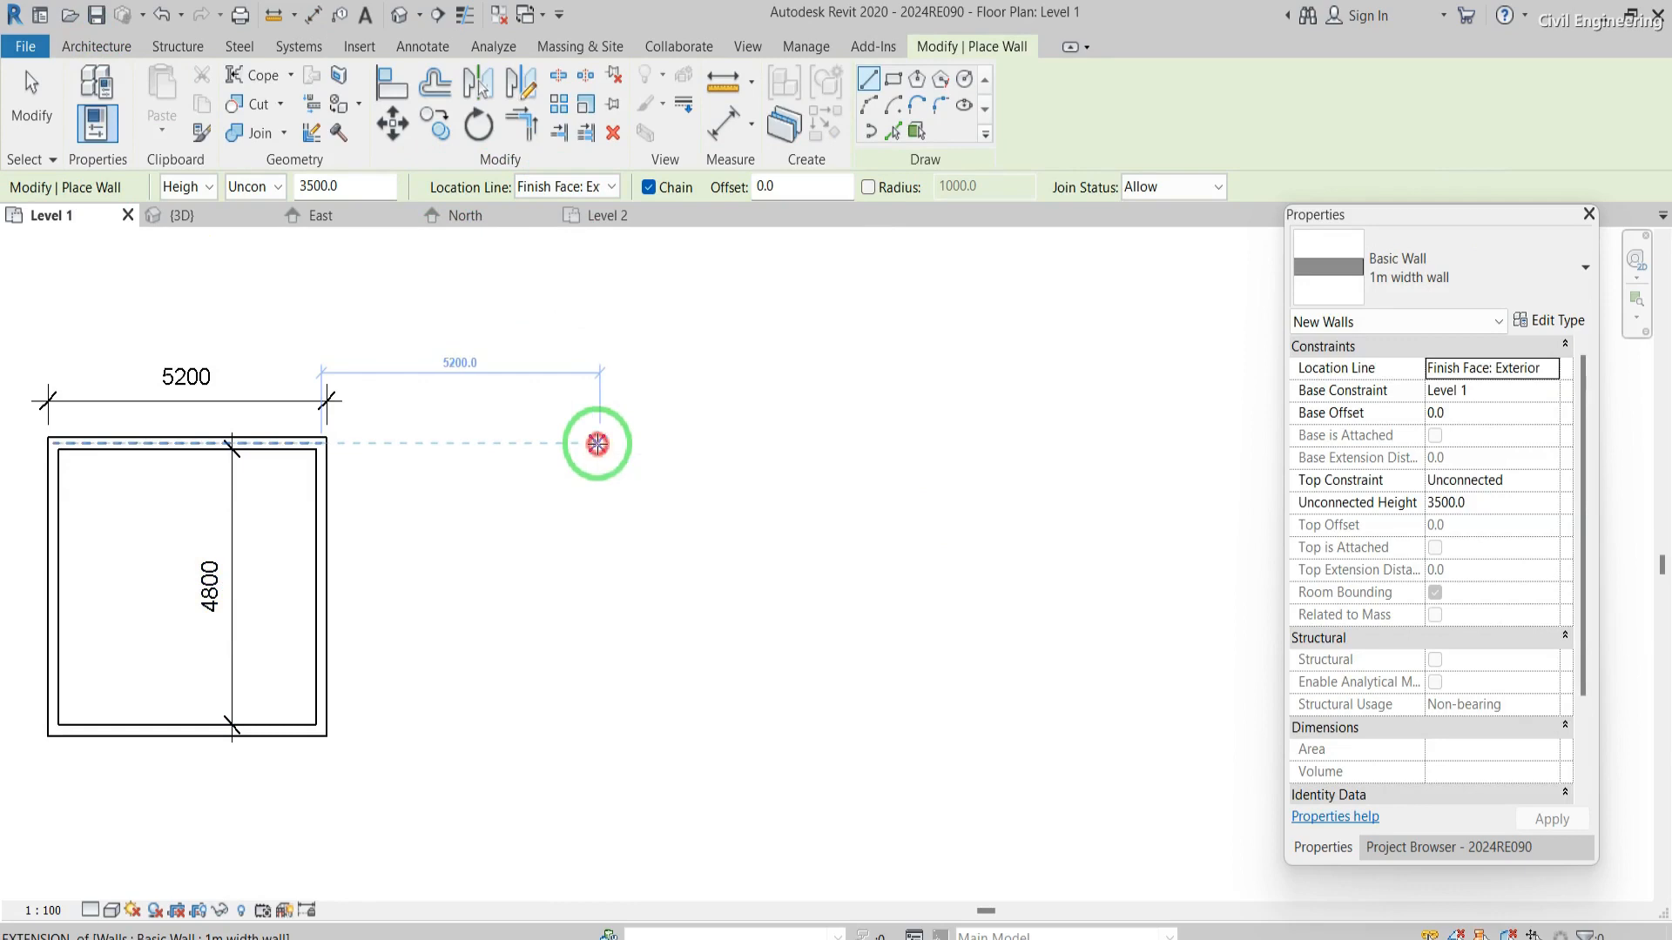
{"action": "left_click", "coordinate": [598, 445]}
{"action": "type", "text": "5000"}
{"action": "key", "text": "Return"}
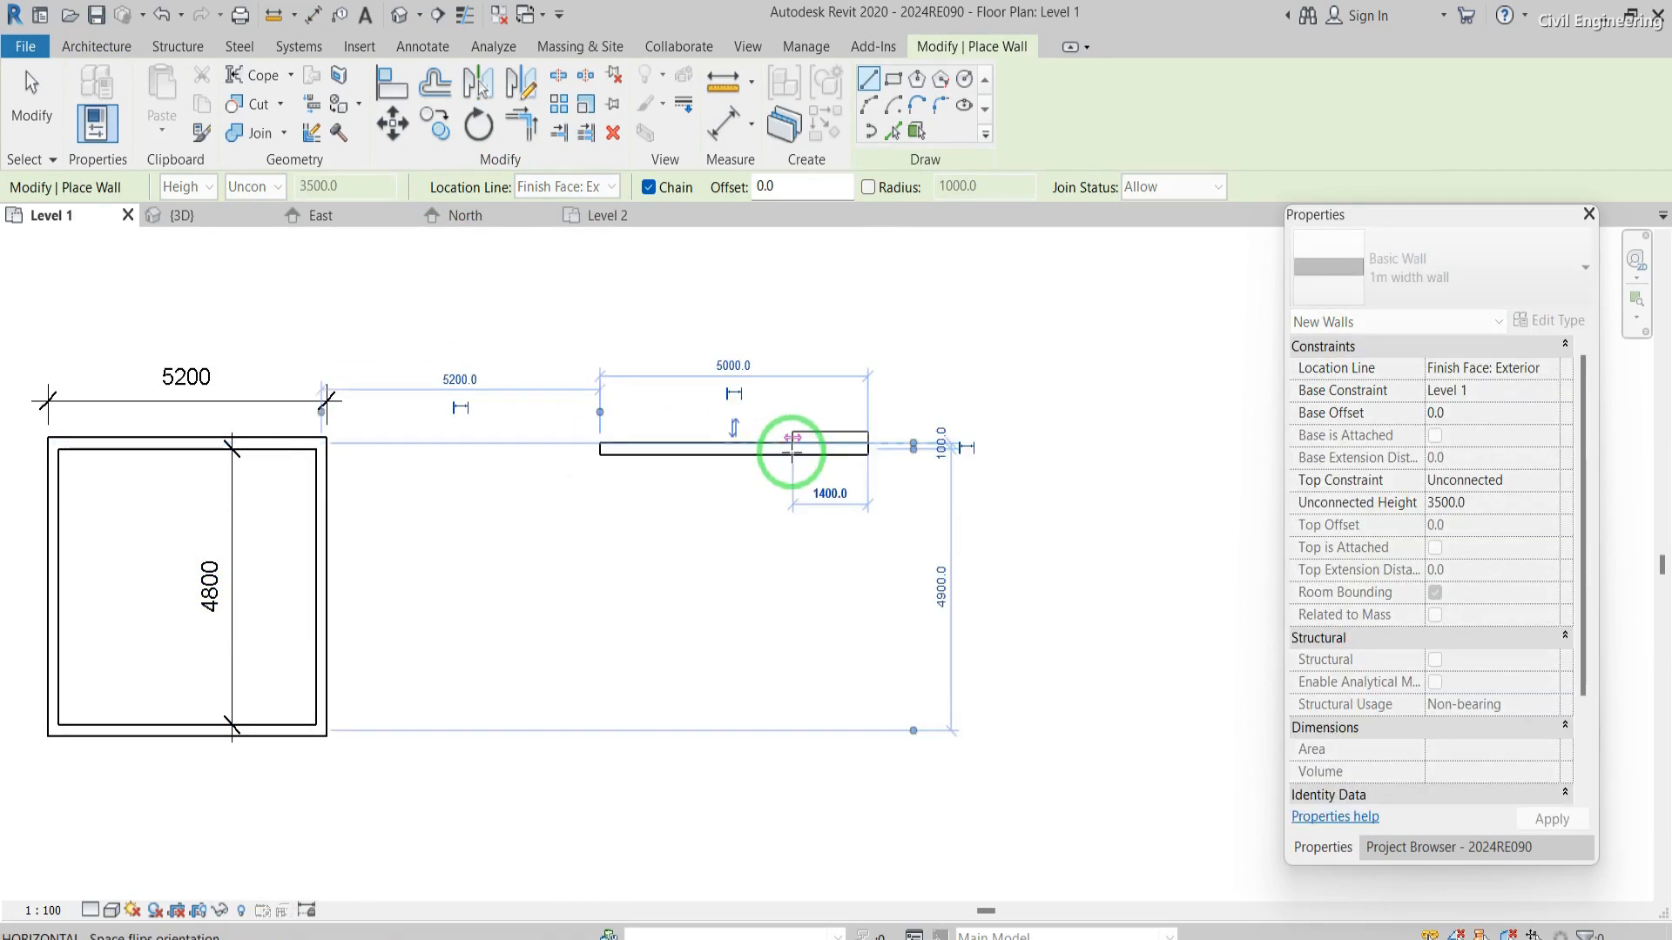
- Draw three more 5000 mm walls from the new wall's end, closing a second square at its starting point
{"action": "type", "text": "5000"}
{"action": "key", "text": "Return"}
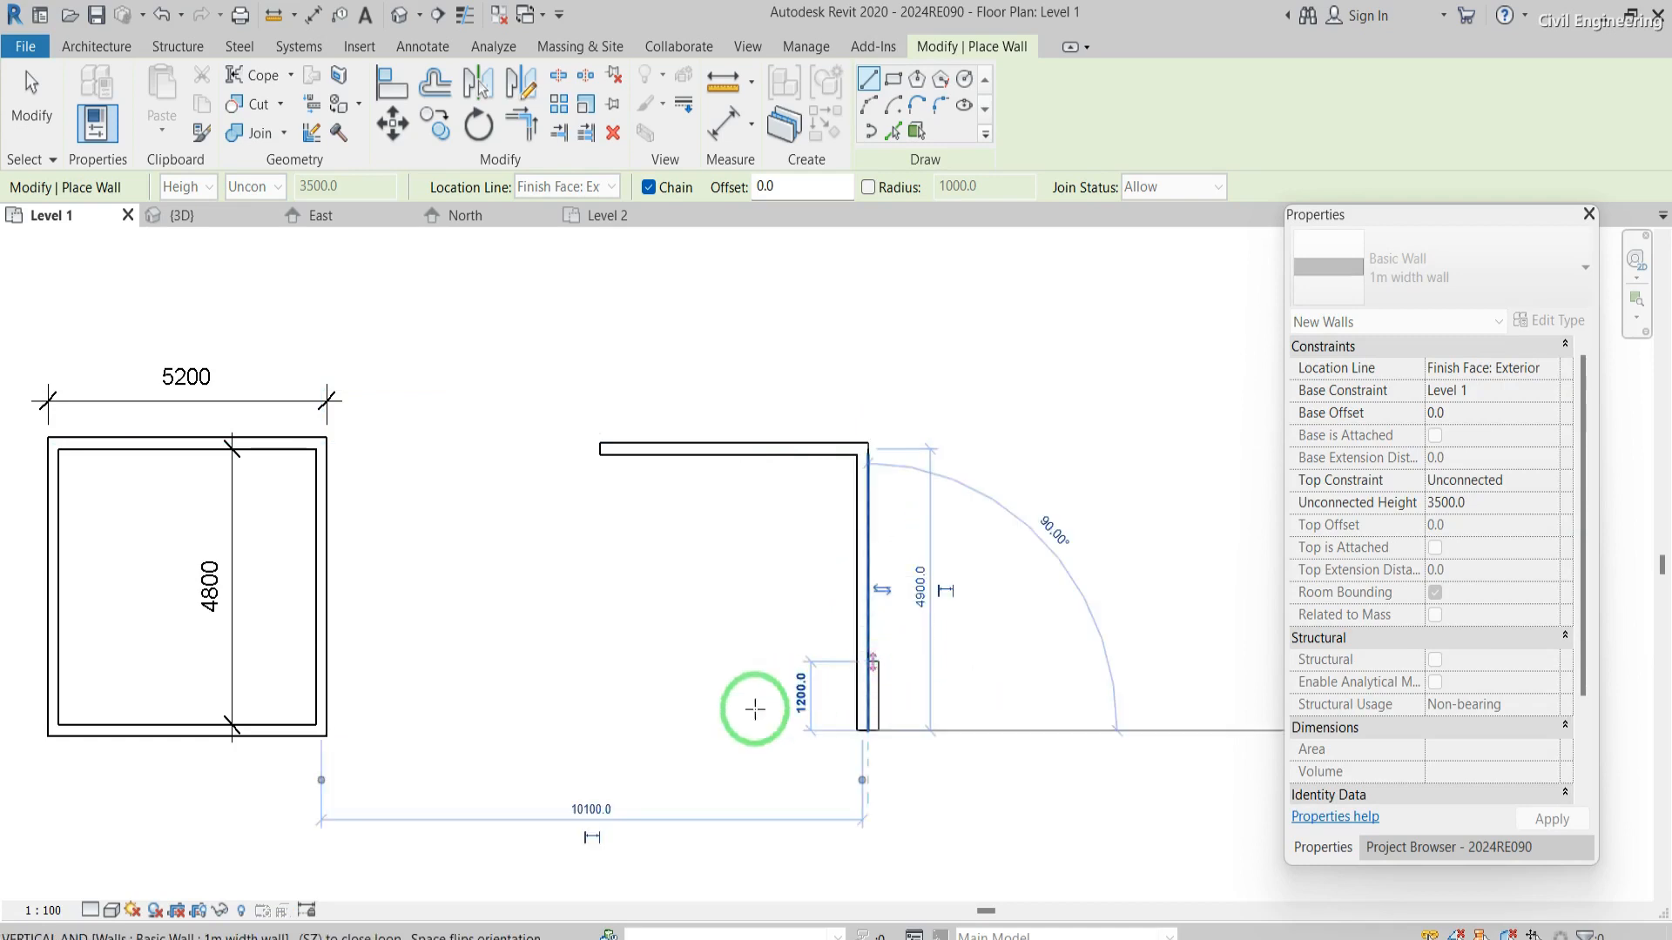
{"action": "type", "text": "5"}
{"action": "key", "text": "Return"}
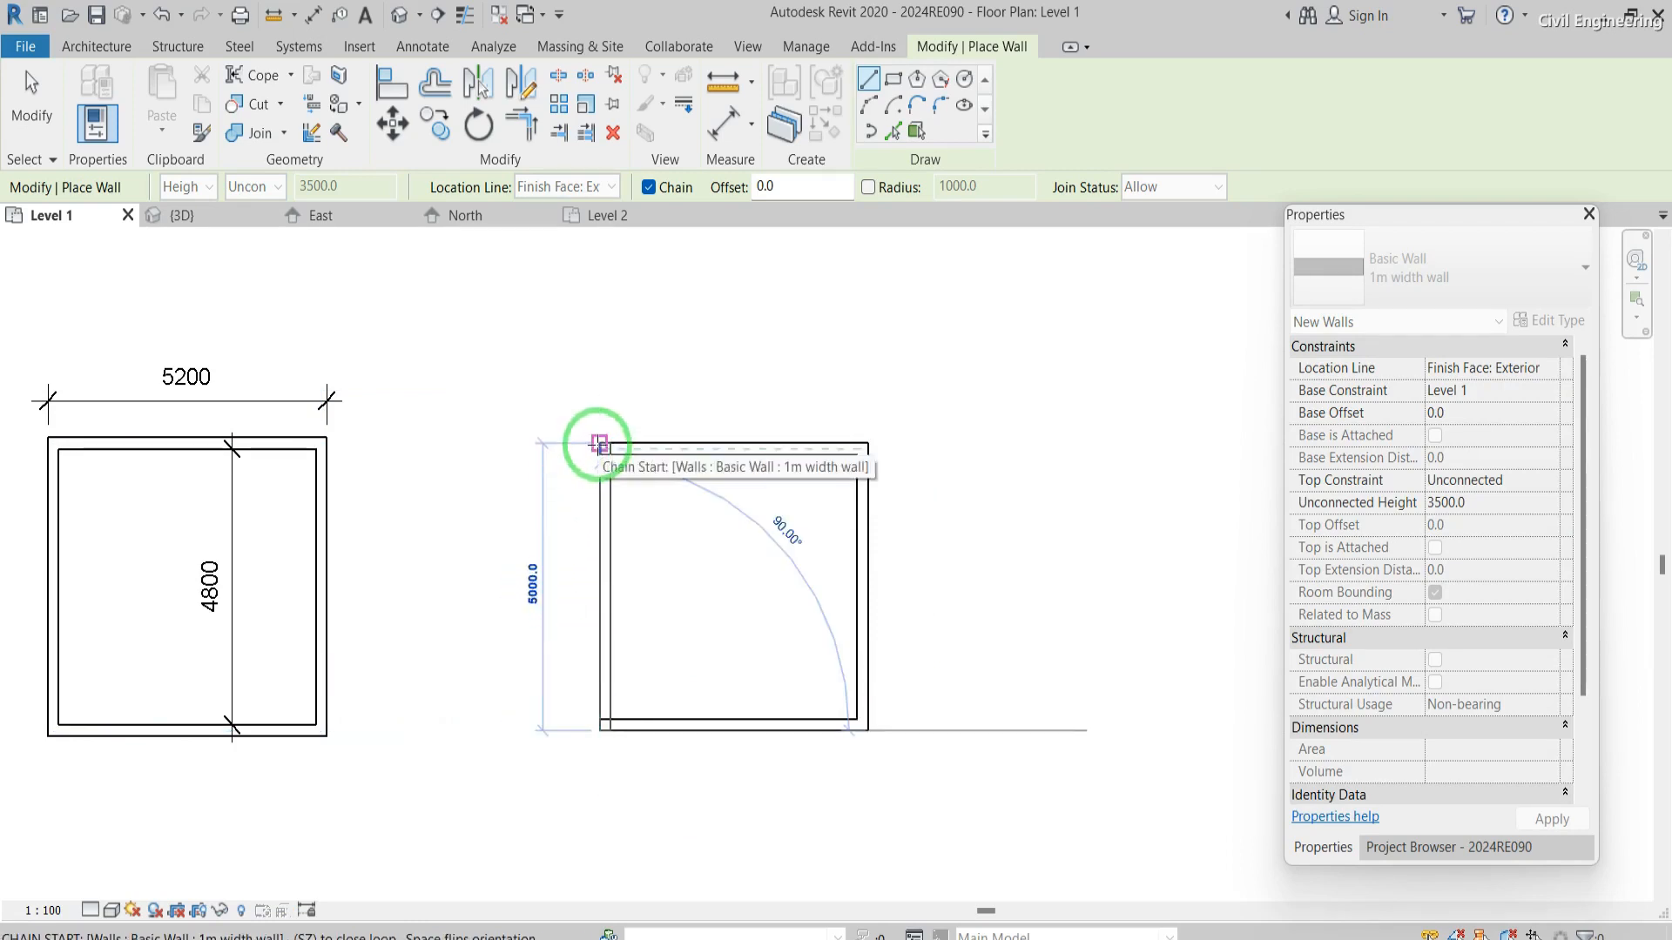
{"action": "left_click", "coordinate": [598, 445]}
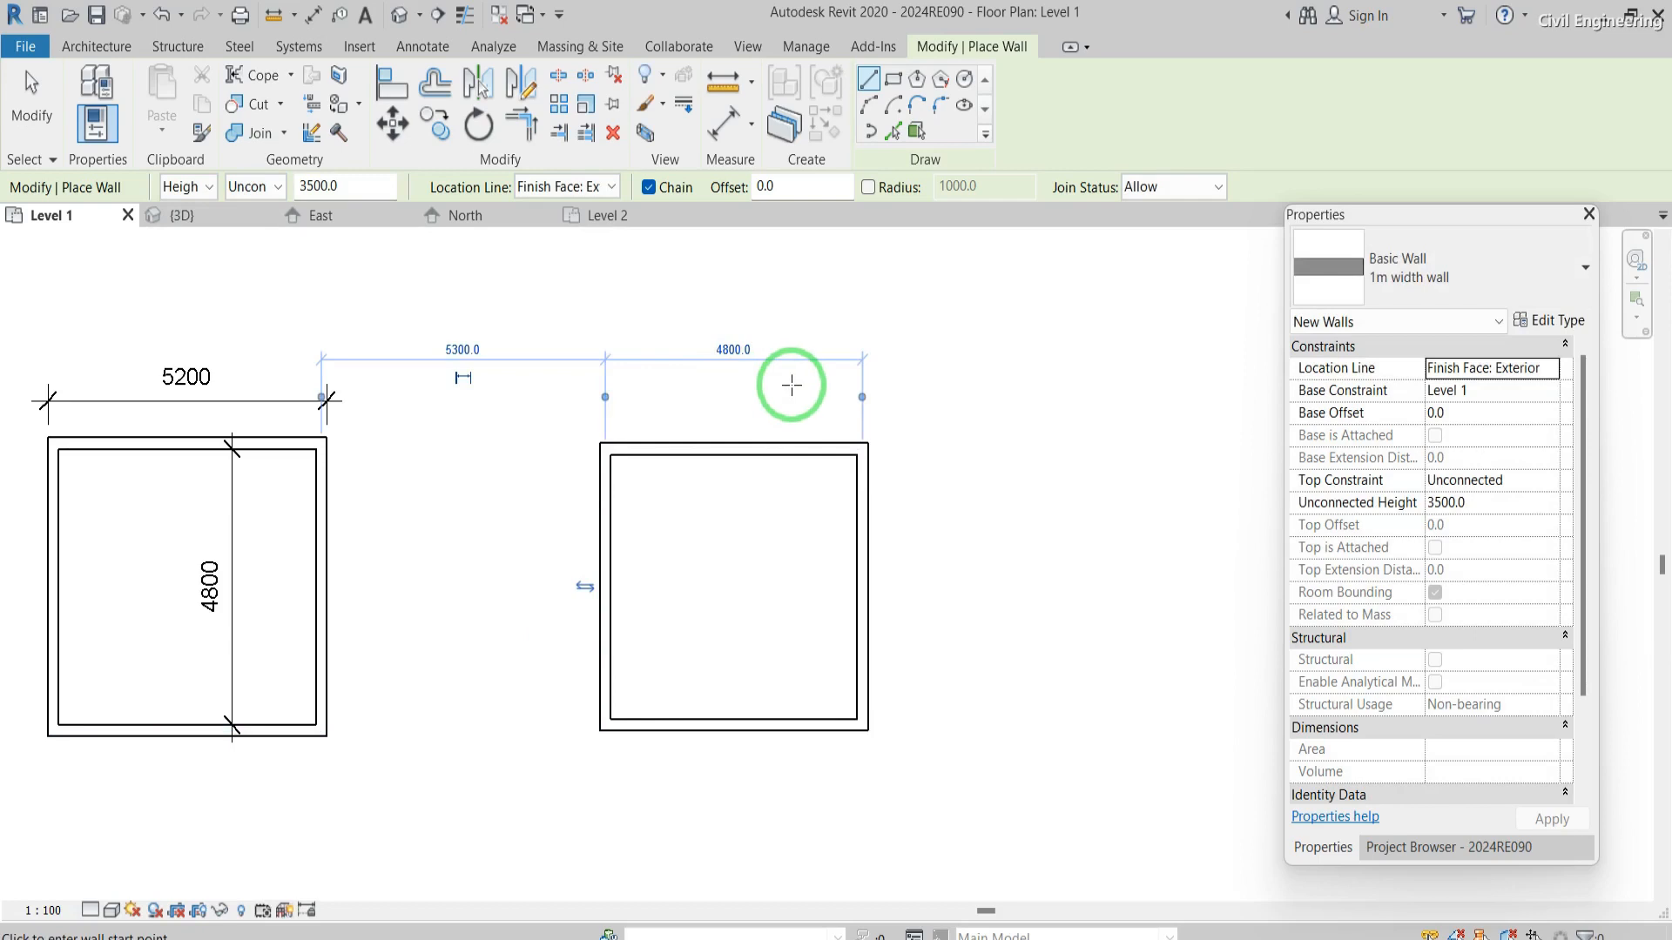
{"action": "key", "text": "Escape"}
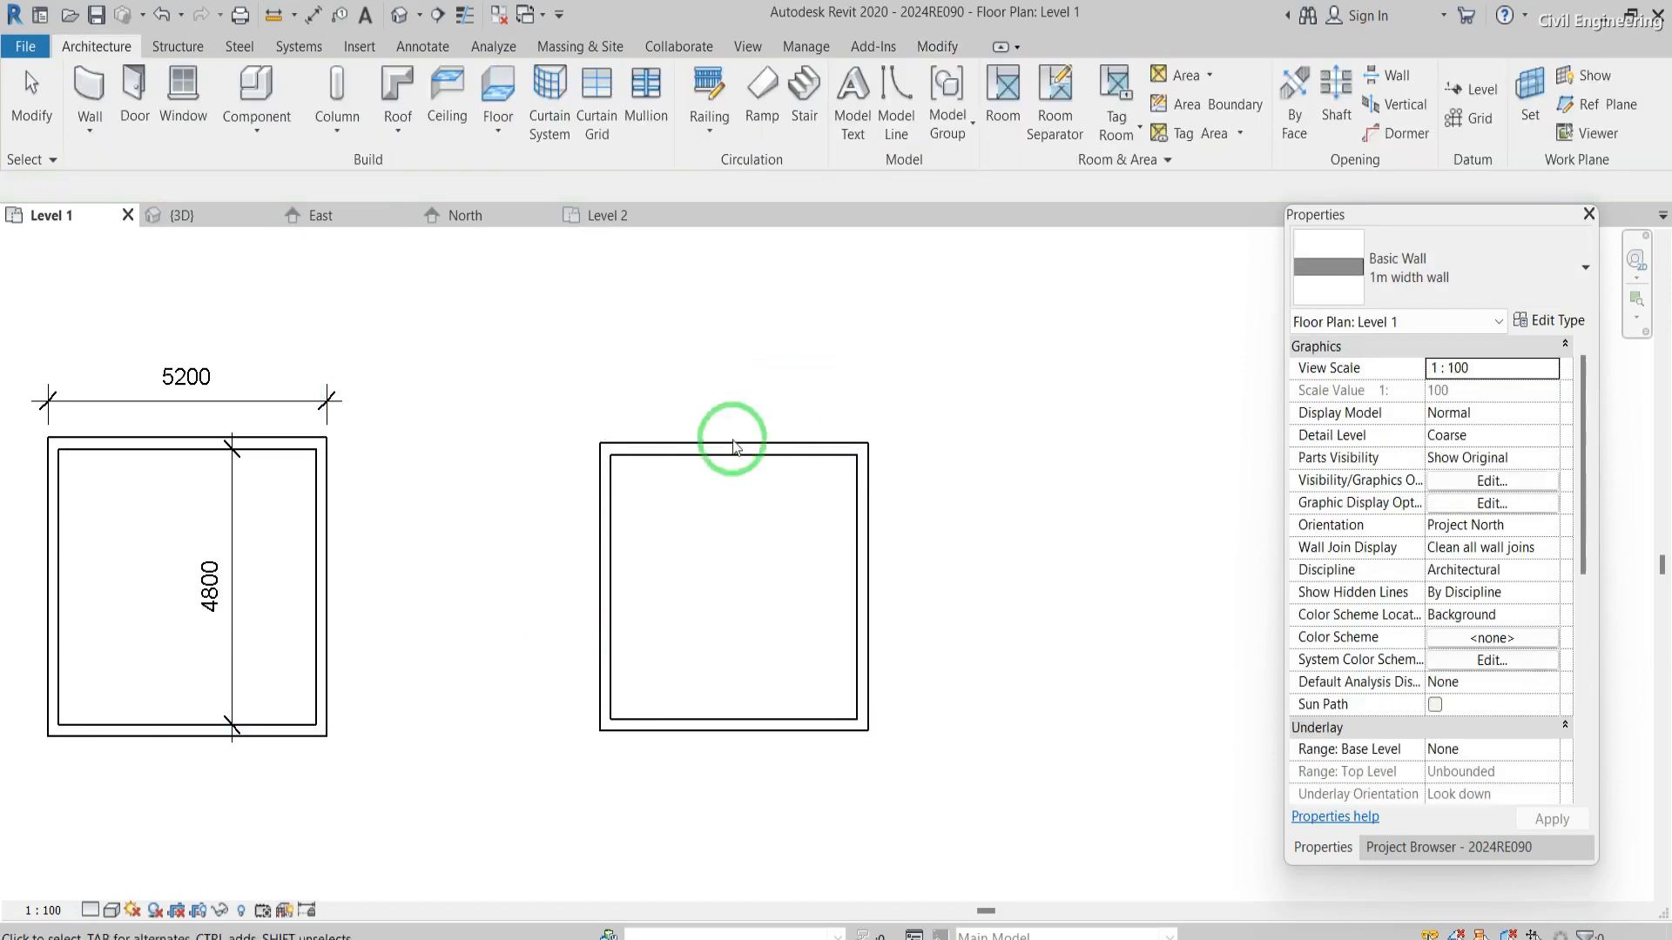
- Select the second square's left wall and examine its distance to the opposite wall and the position of its end point
{"action": "left_click", "coordinate": [605, 516]}
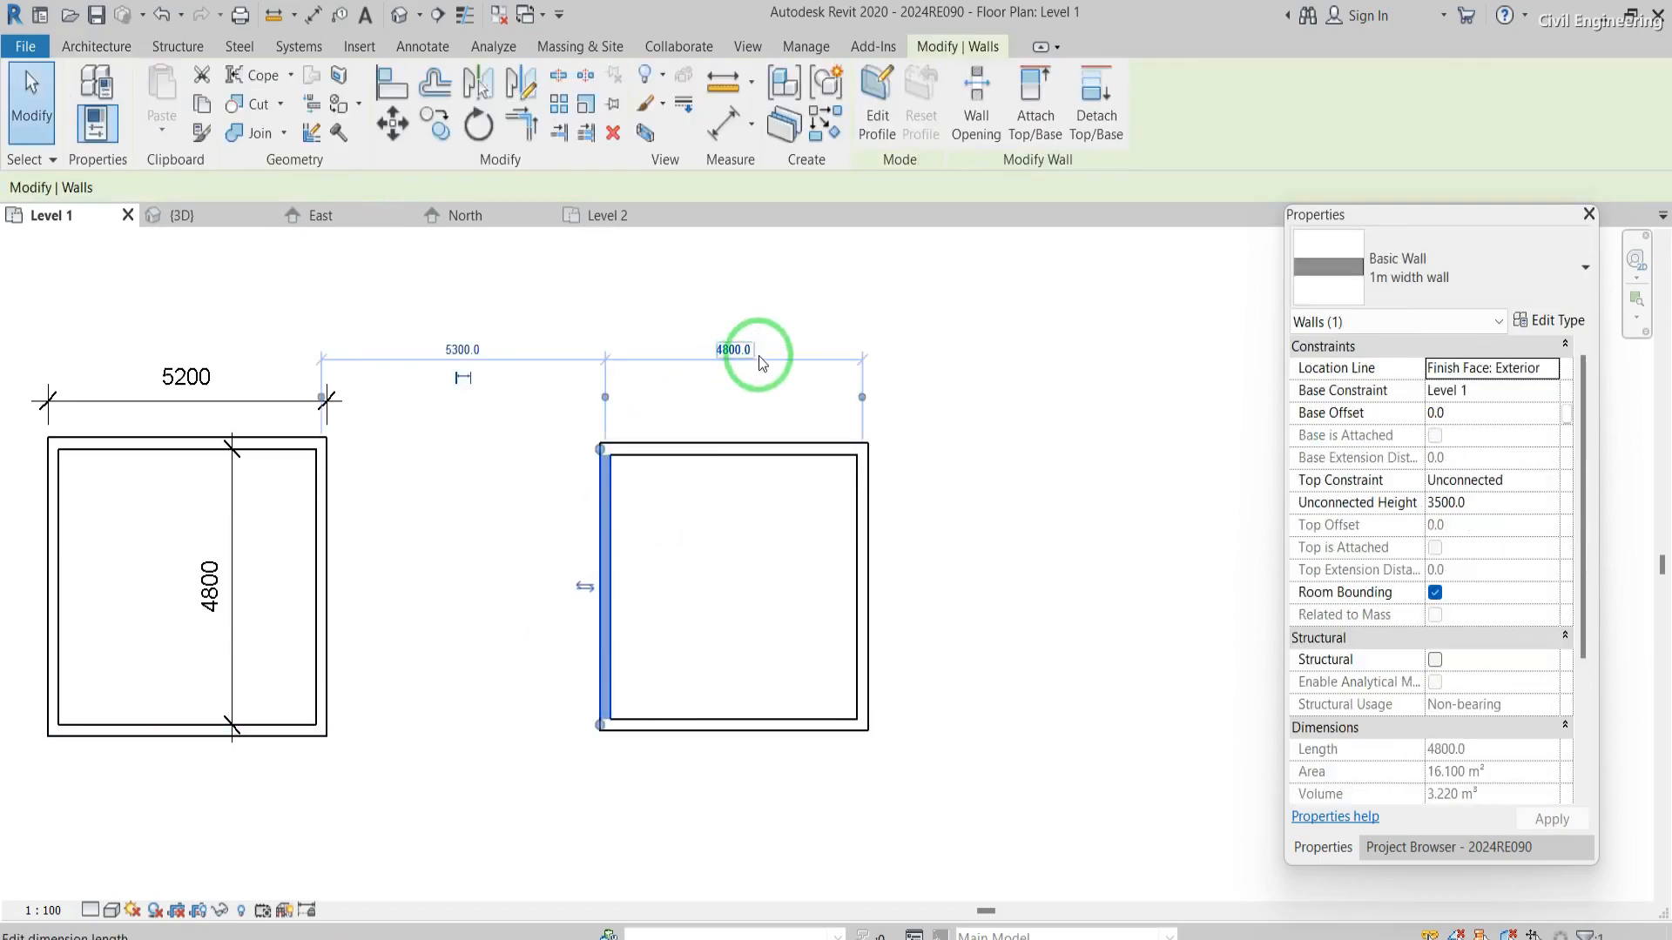
{"action": "scroll", "coordinate": [759, 355], "scroll_direction": "up", "scroll_amount": 3}
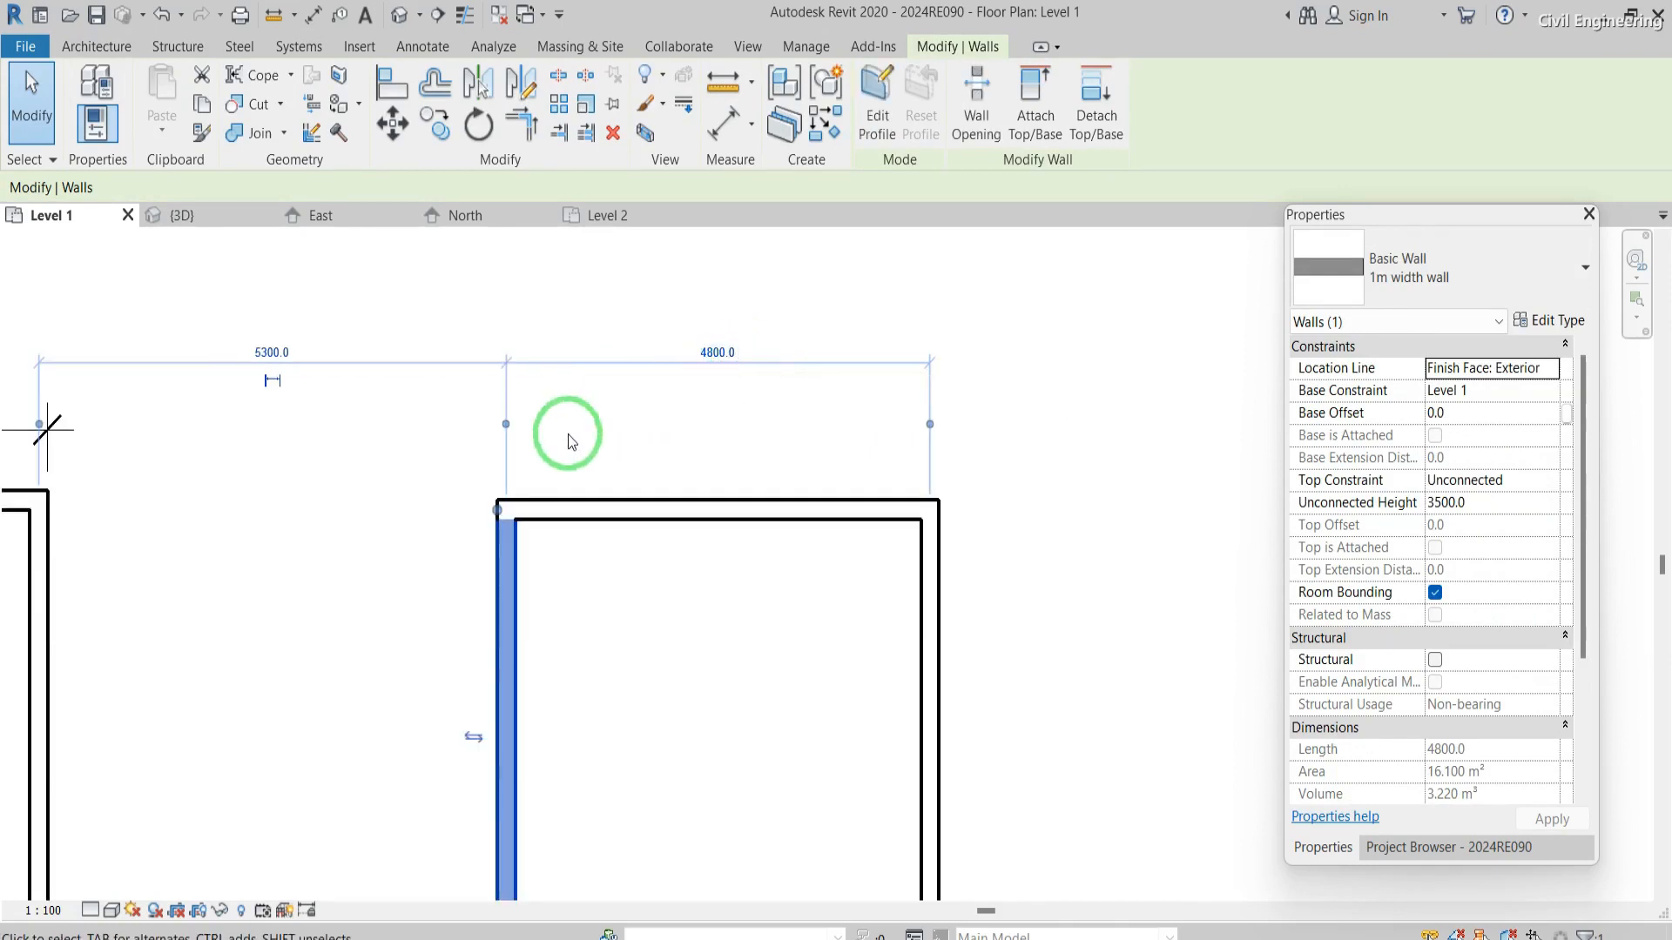
{"action": "left_click_drag", "start_coordinate": [506, 424], "coordinate": [496, 516]}
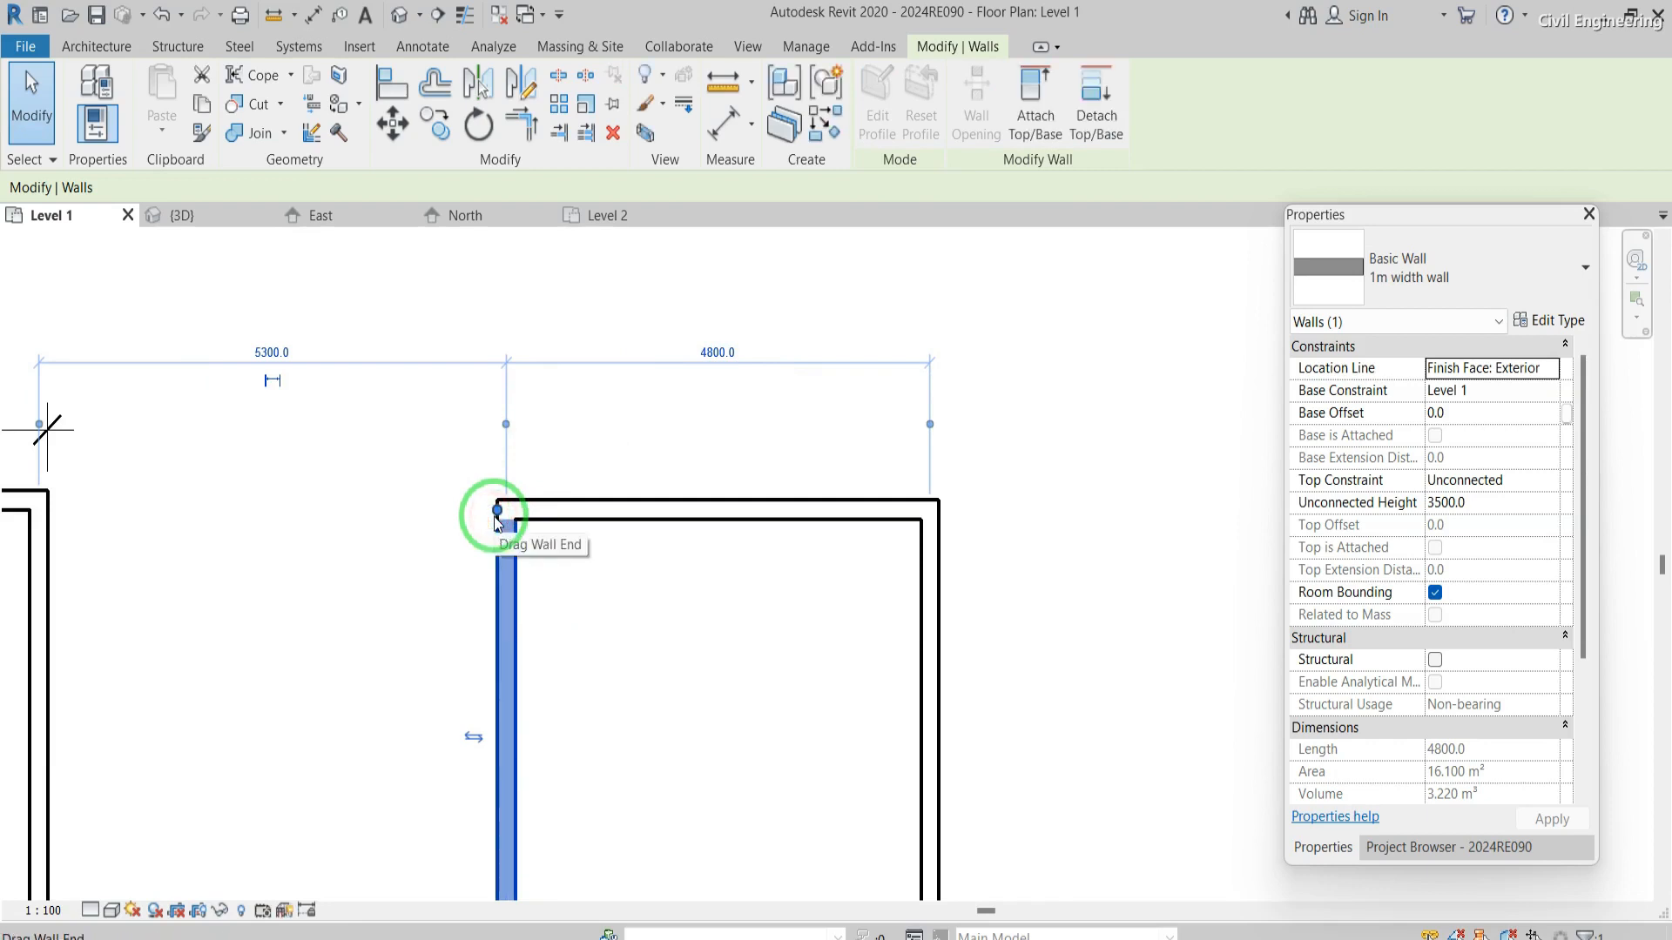
{"action": "left_click", "coordinate": [624, 297]}
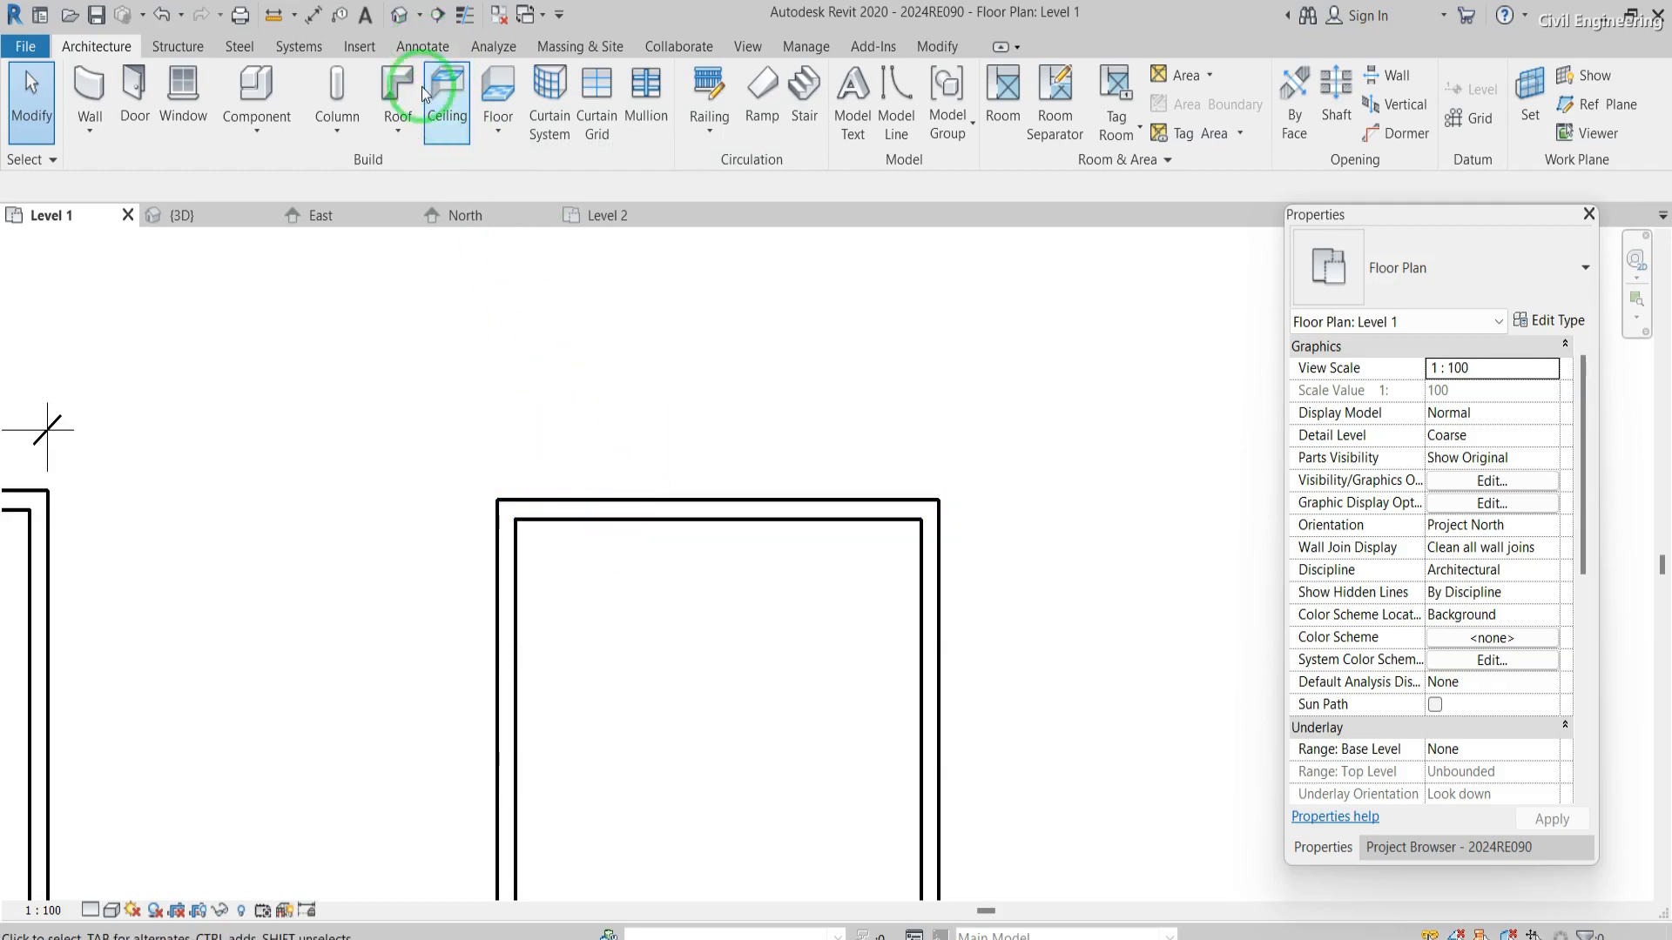
- Place an aligned dimension above the second square between the outer faces of its left and right walls
{"action": "left_click", "coordinate": [415, 54]}
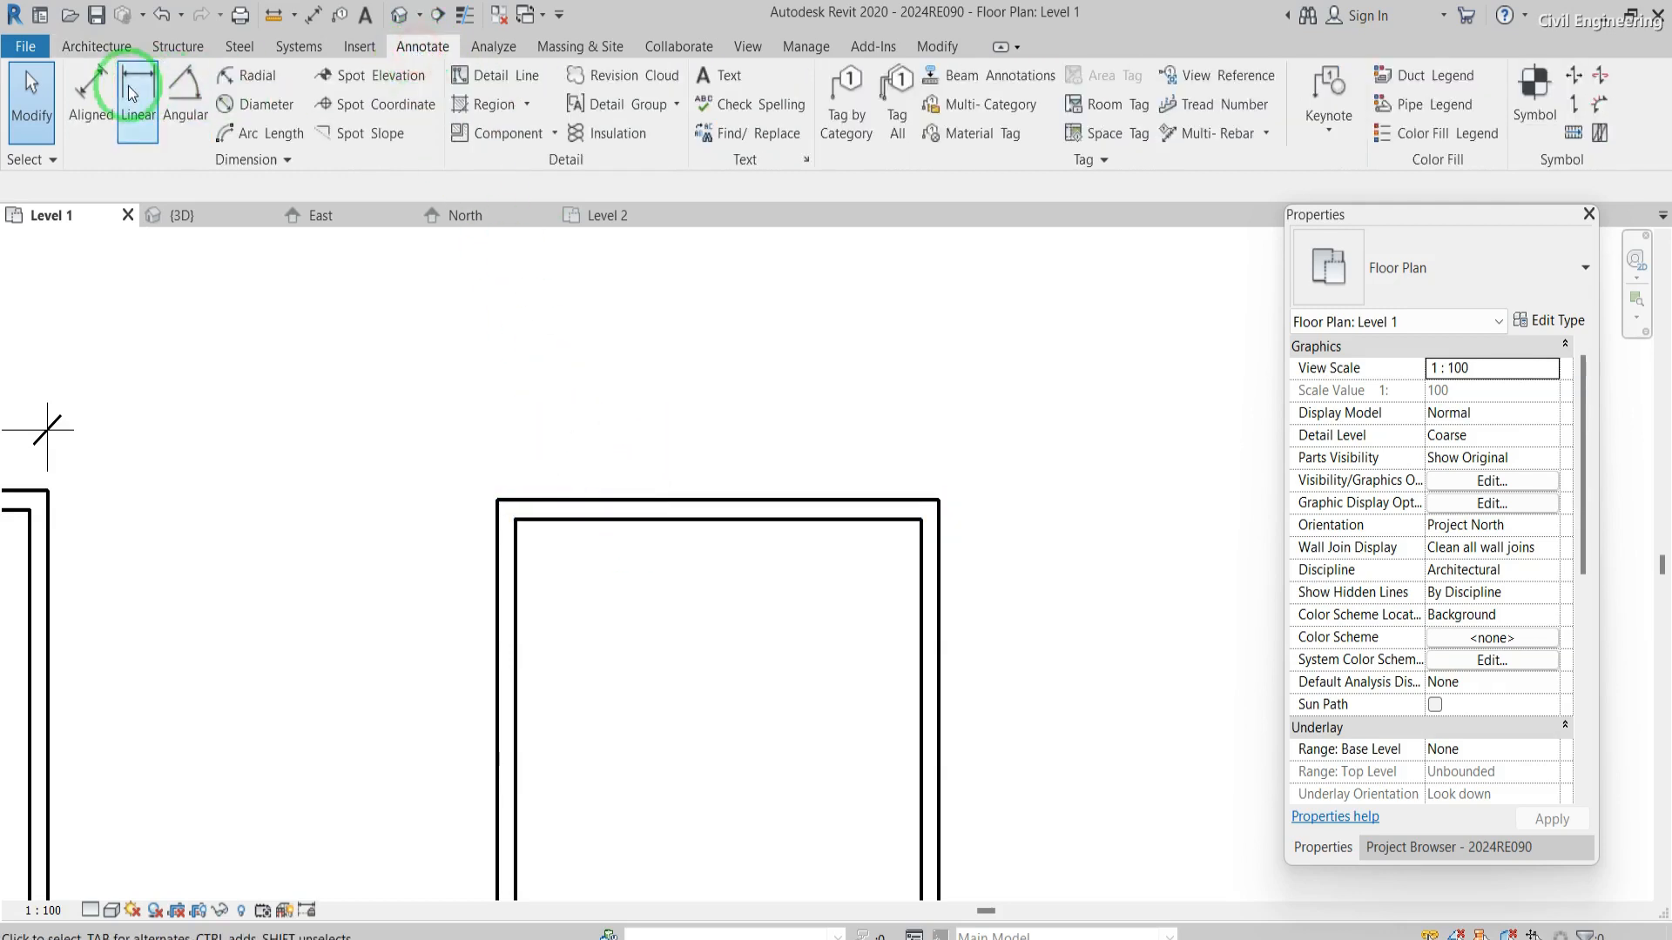
{"action": "left_click", "coordinate": [107, 96]}
{"action": "left_click", "coordinate": [160, 87]}
{"action": "left_click", "coordinate": [108, 96]}
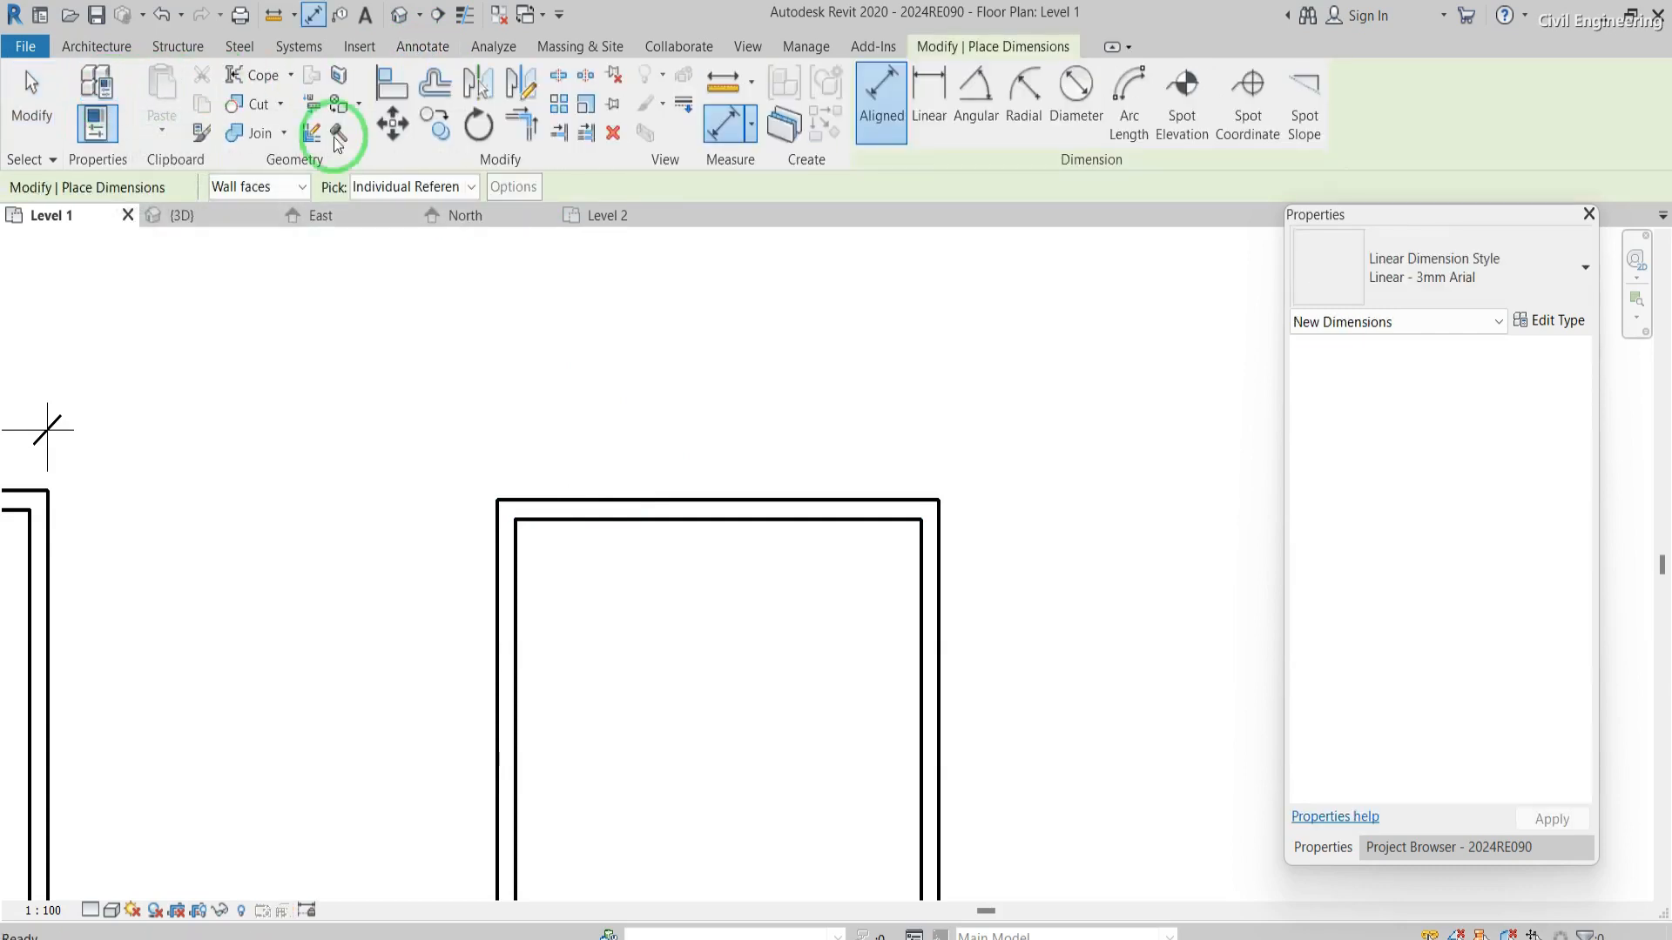
{"action": "left_click", "coordinate": [494, 556]}
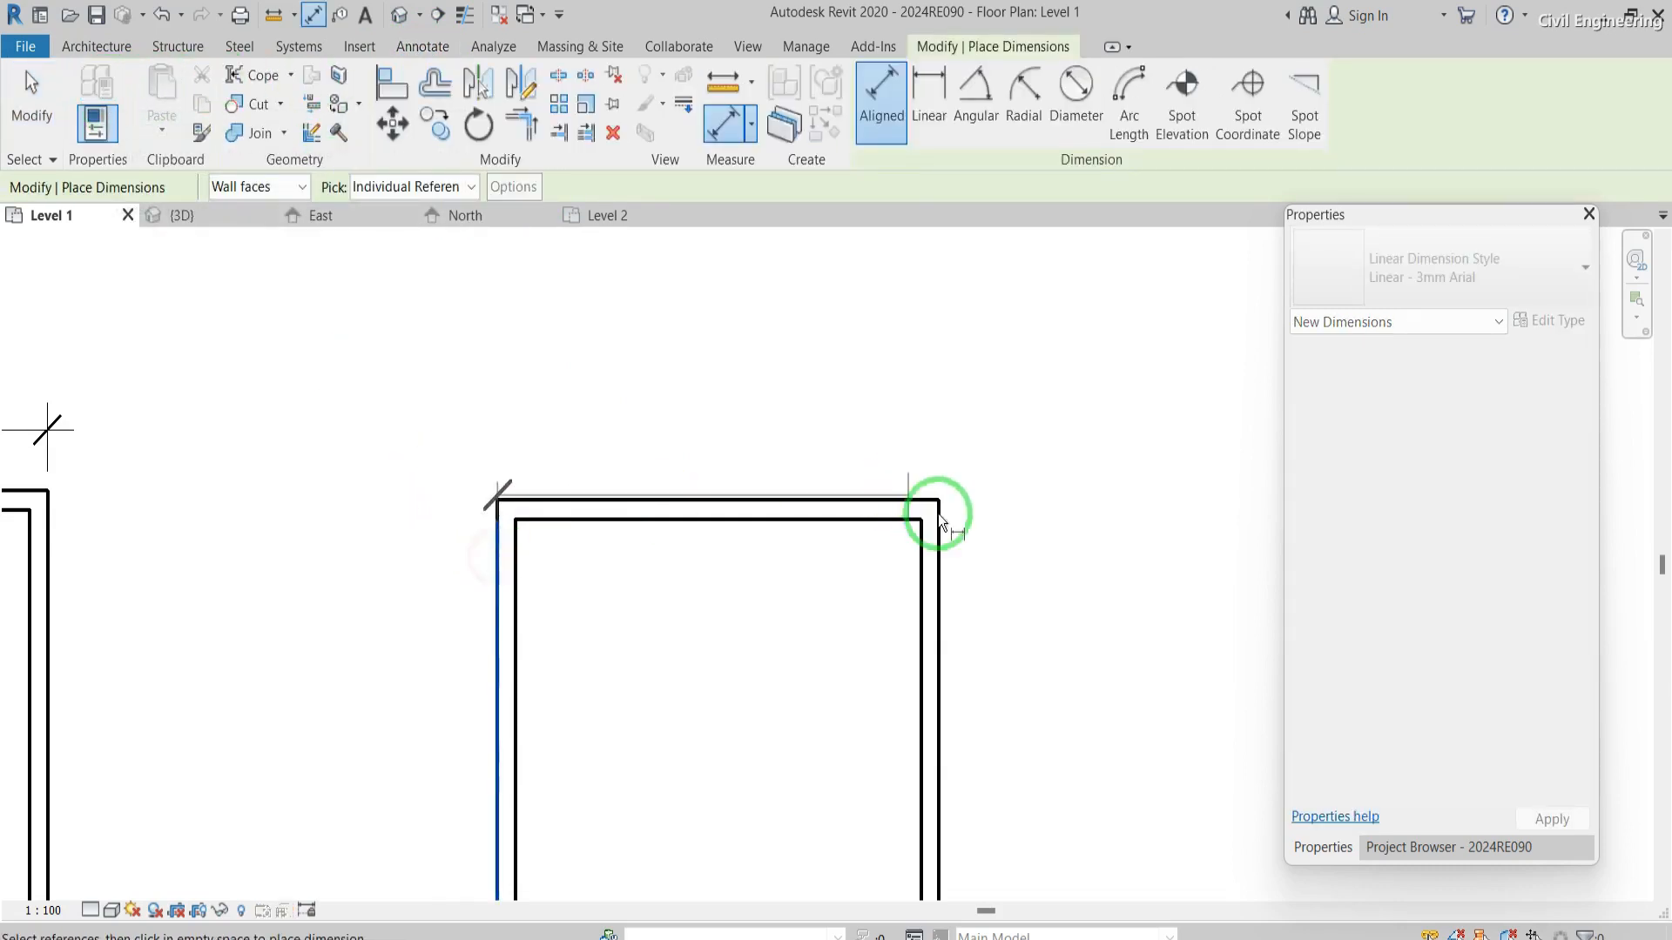
{"action": "left_click", "coordinate": [943, 550]}
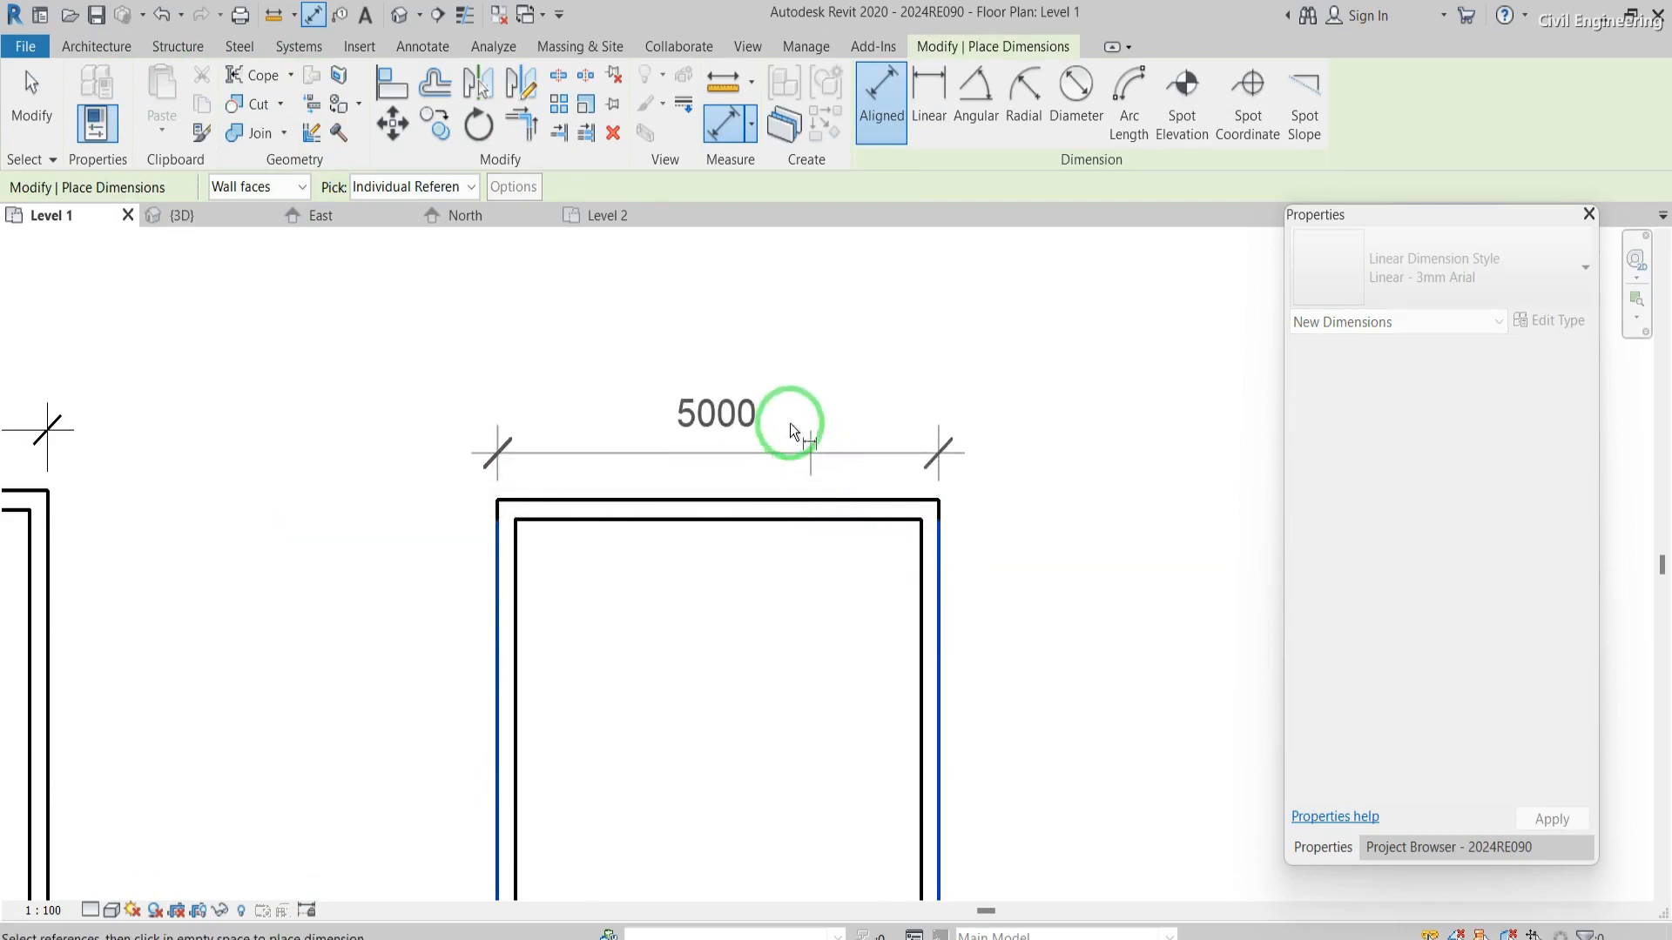
{"action": "left_click", "coordinate": [770, 384]}
{"action": "scroll", "coordinate": [771, 384], "scroll_direction": "down", "scroll_amount": 1}
{"action": "scroll", "coordinate": [770, 384], "scroll_direction": "down", "scroll_amount": 2}
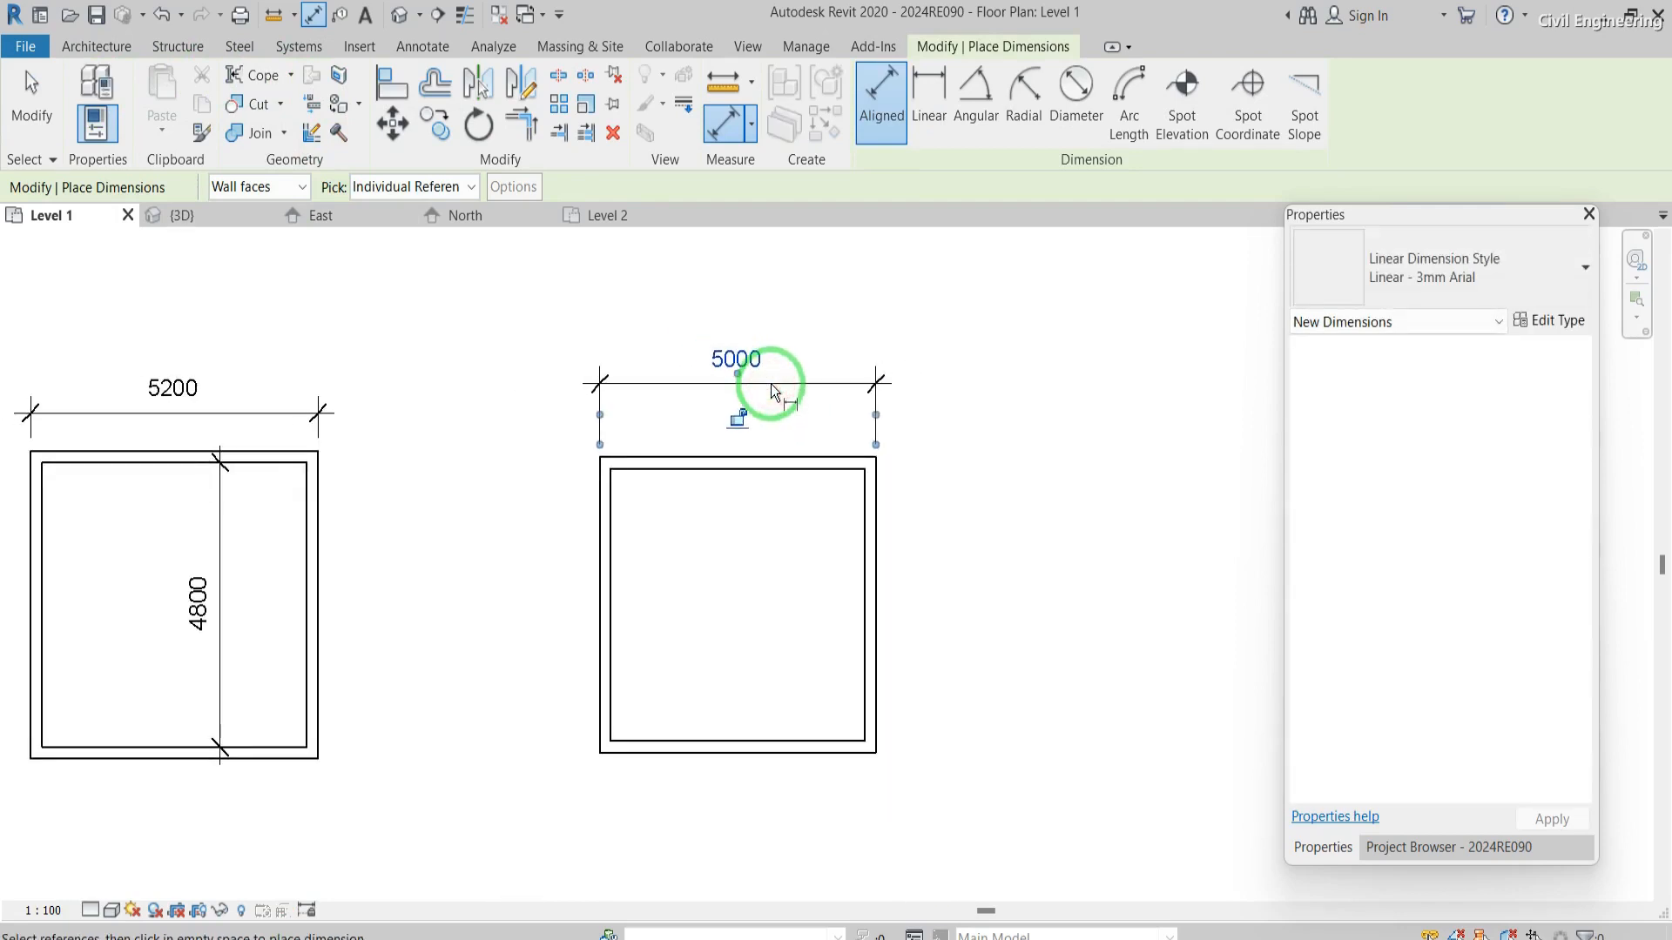
- Place an aligned dimension inside the second square between the inner faces of its left and right walls
{"action": "left_click", "coordinate": [634, 524]}
{"action": "left_click", "coordinate": [865, 527]}
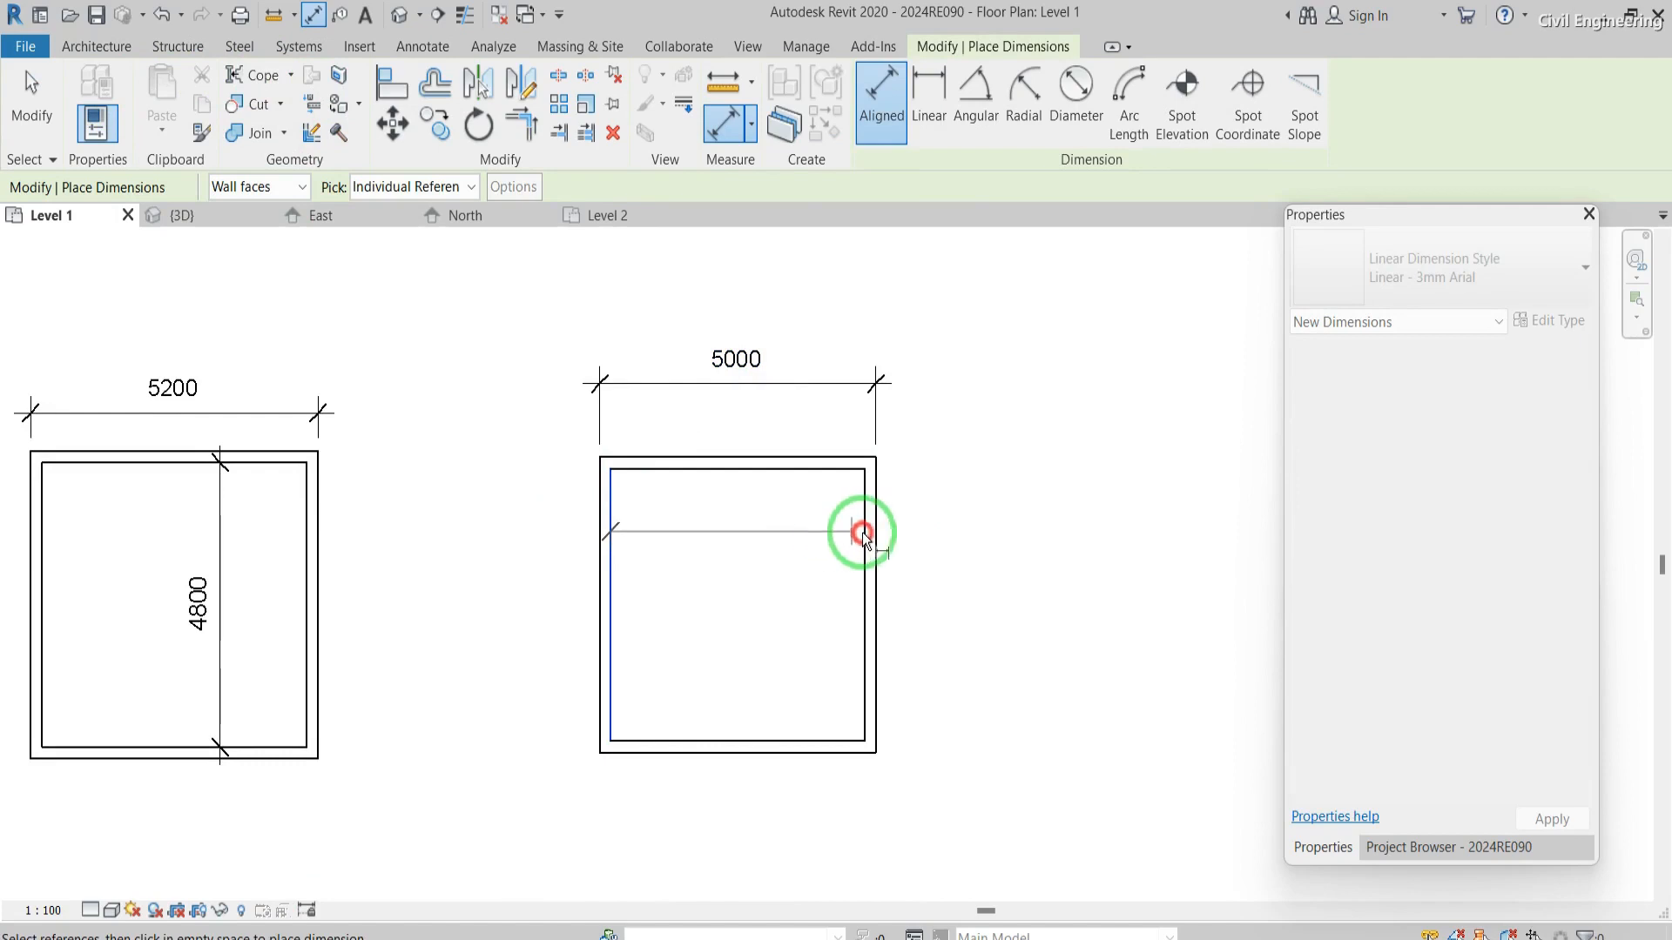
{"action": "left_click", "coordinate": [783, 530]}
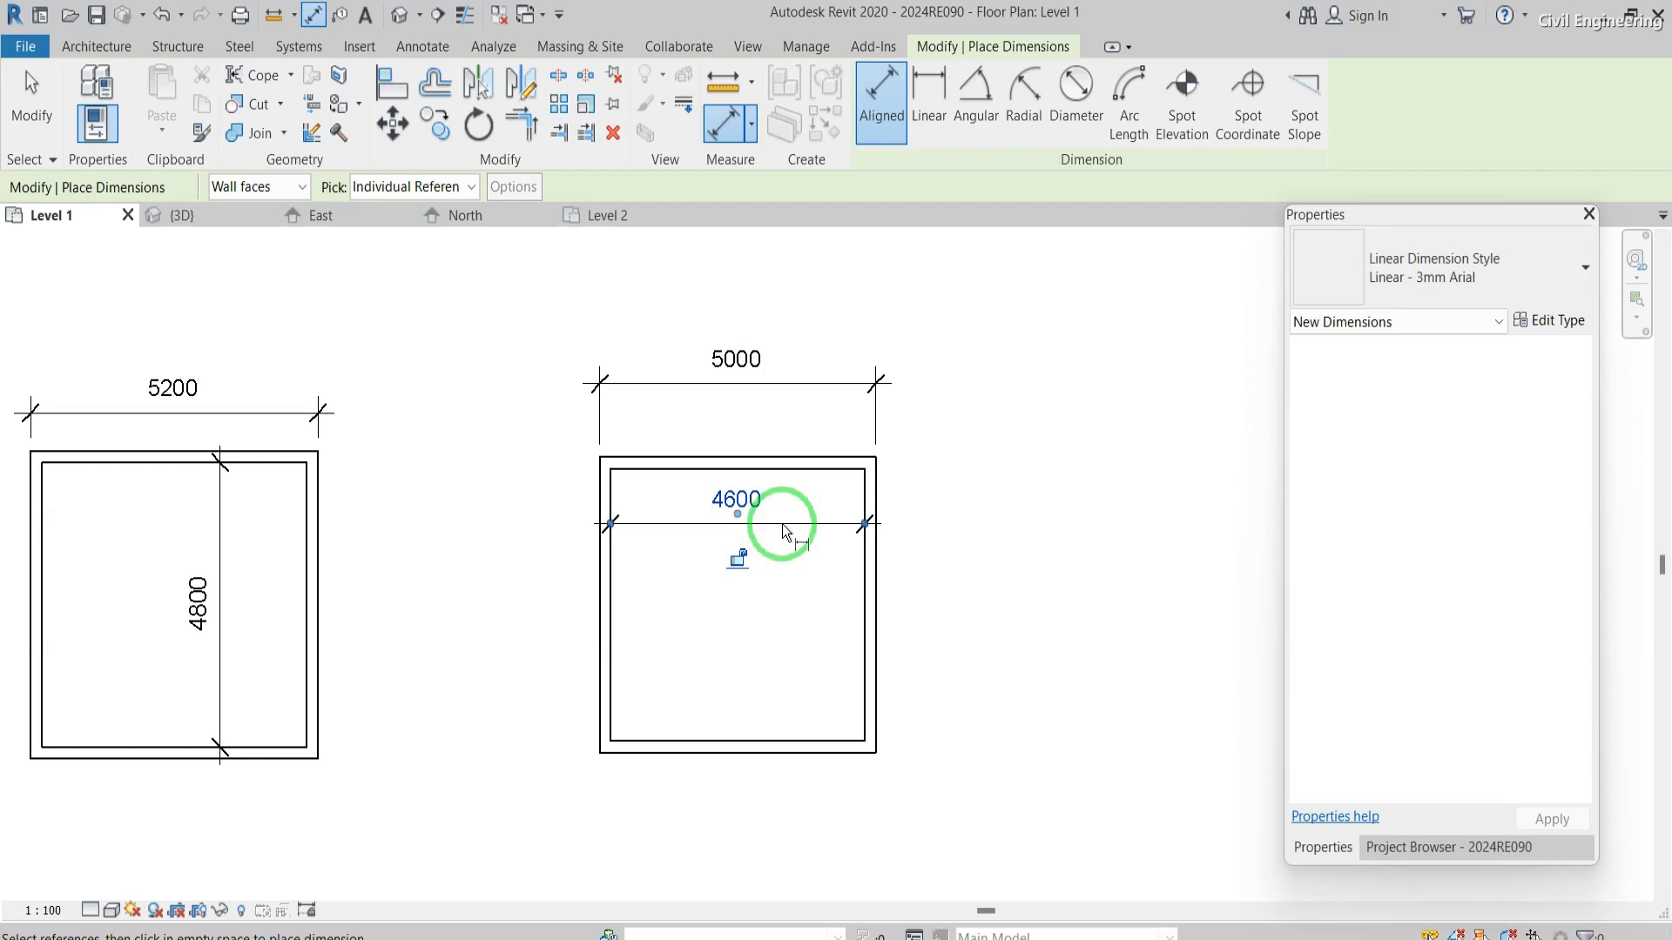
{"action": "key", "text": "Escape"}
{"action": "key", "text": "Escape"}
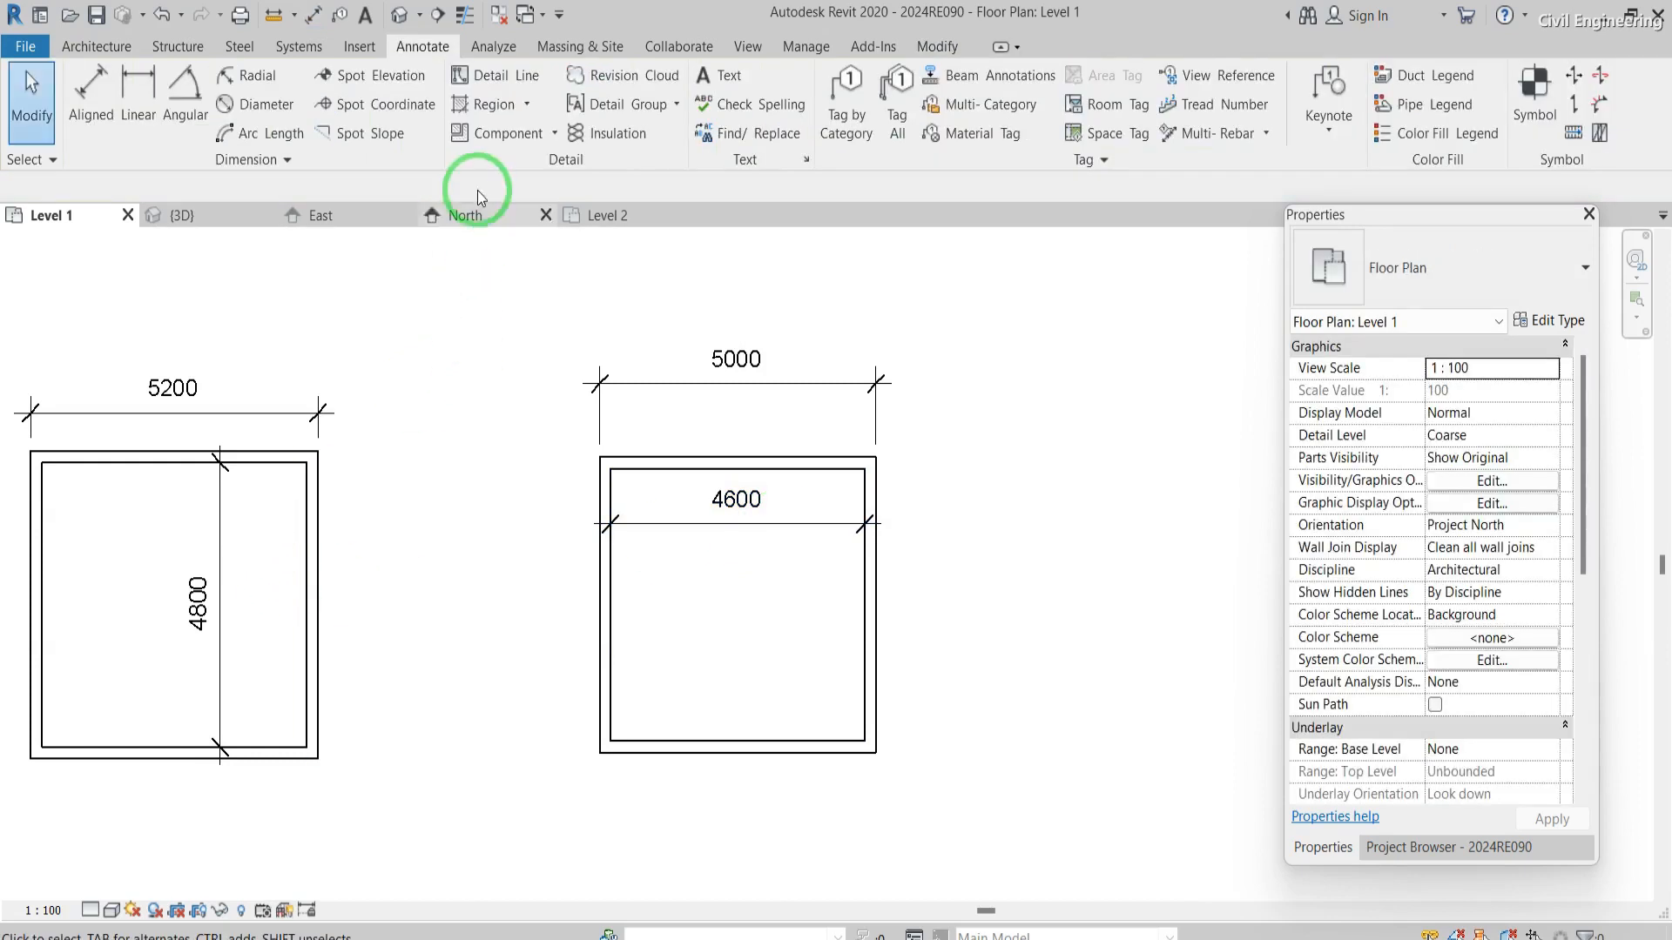
- Set the Wall tool's Location Line to Finish Face: Interior
{"action": "left_click", "coordinate": [96, 46]}
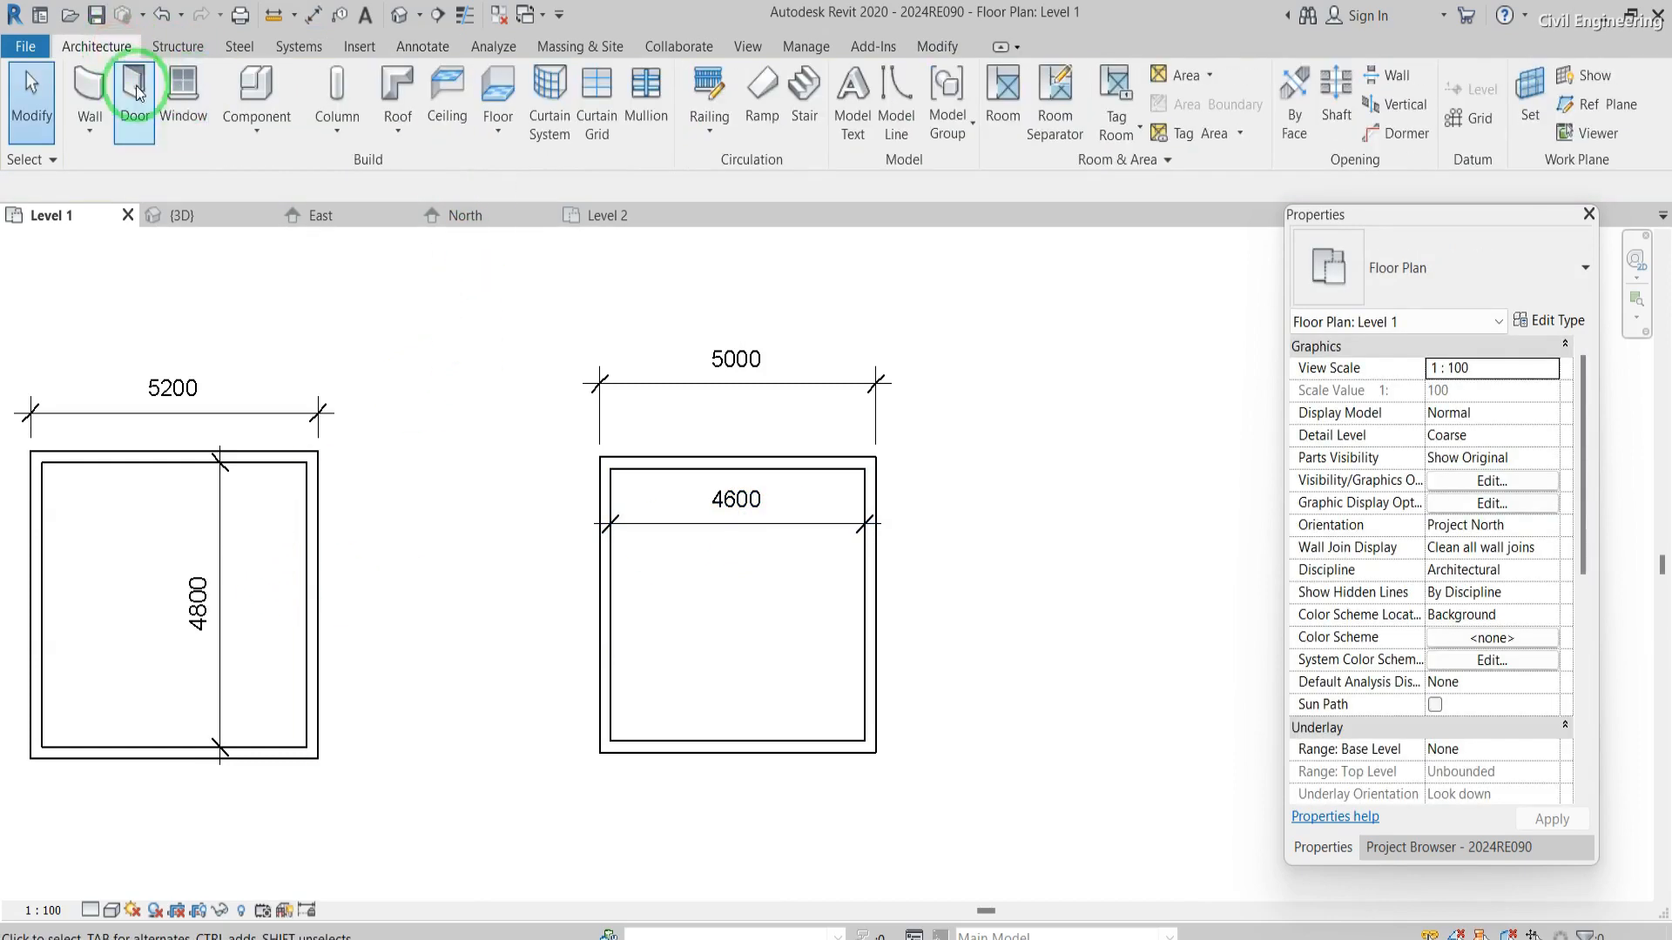
{"action": "left_click", "coordinate": [90, 88]}
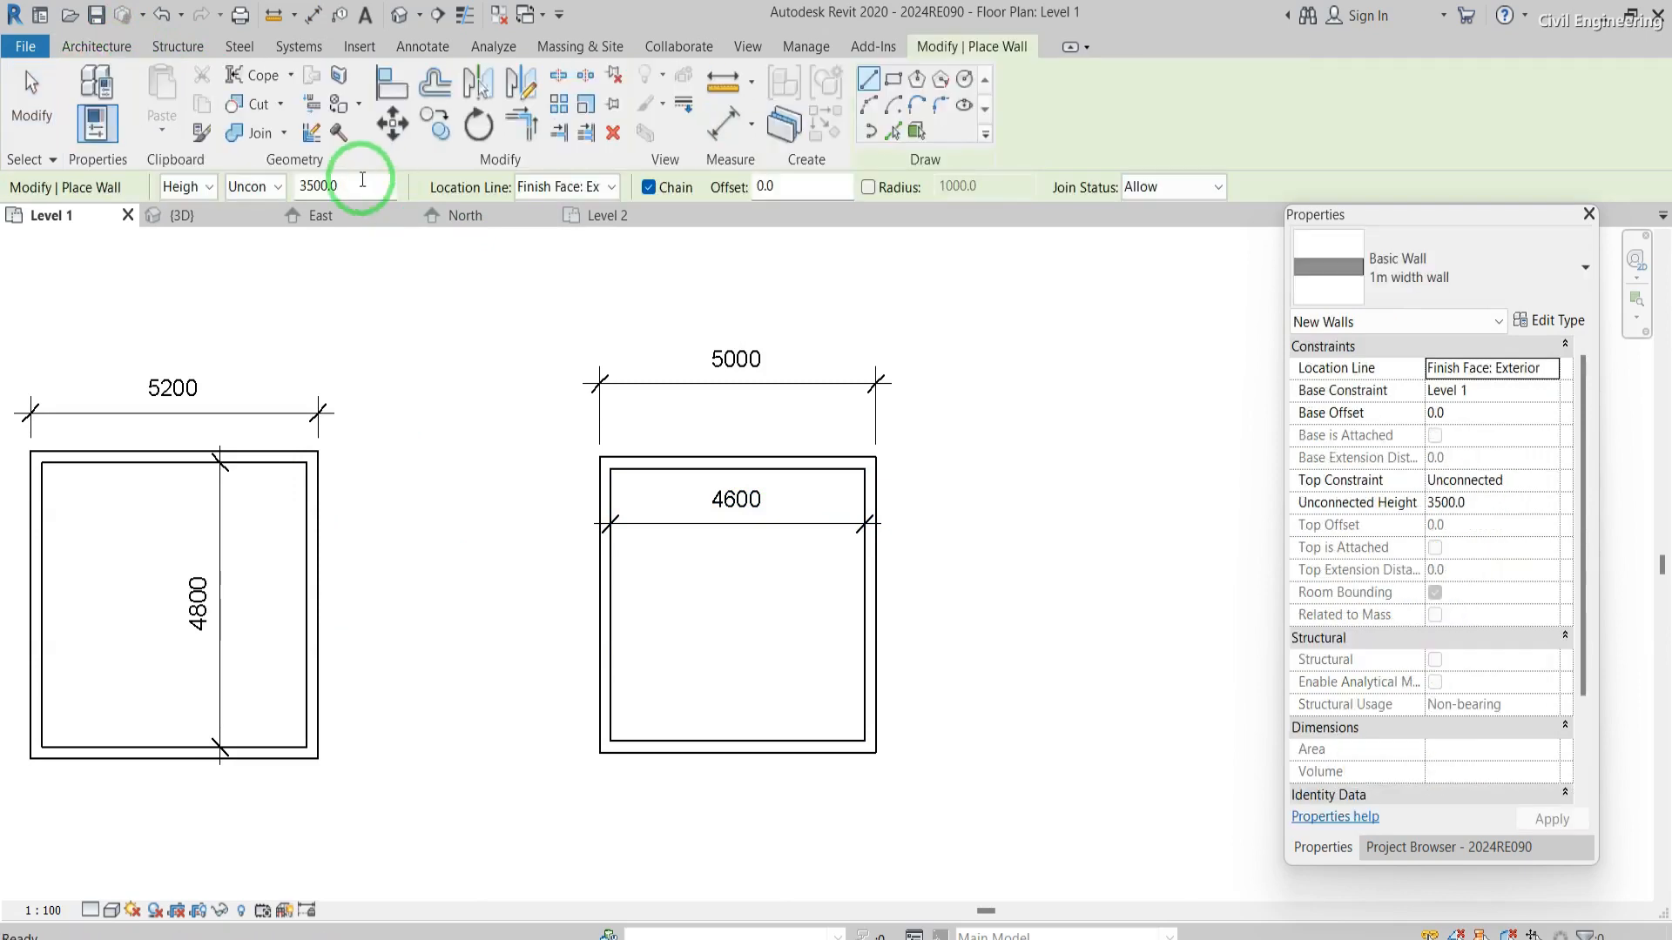
{"action": "left_click", "coordinate": [612, 187]}
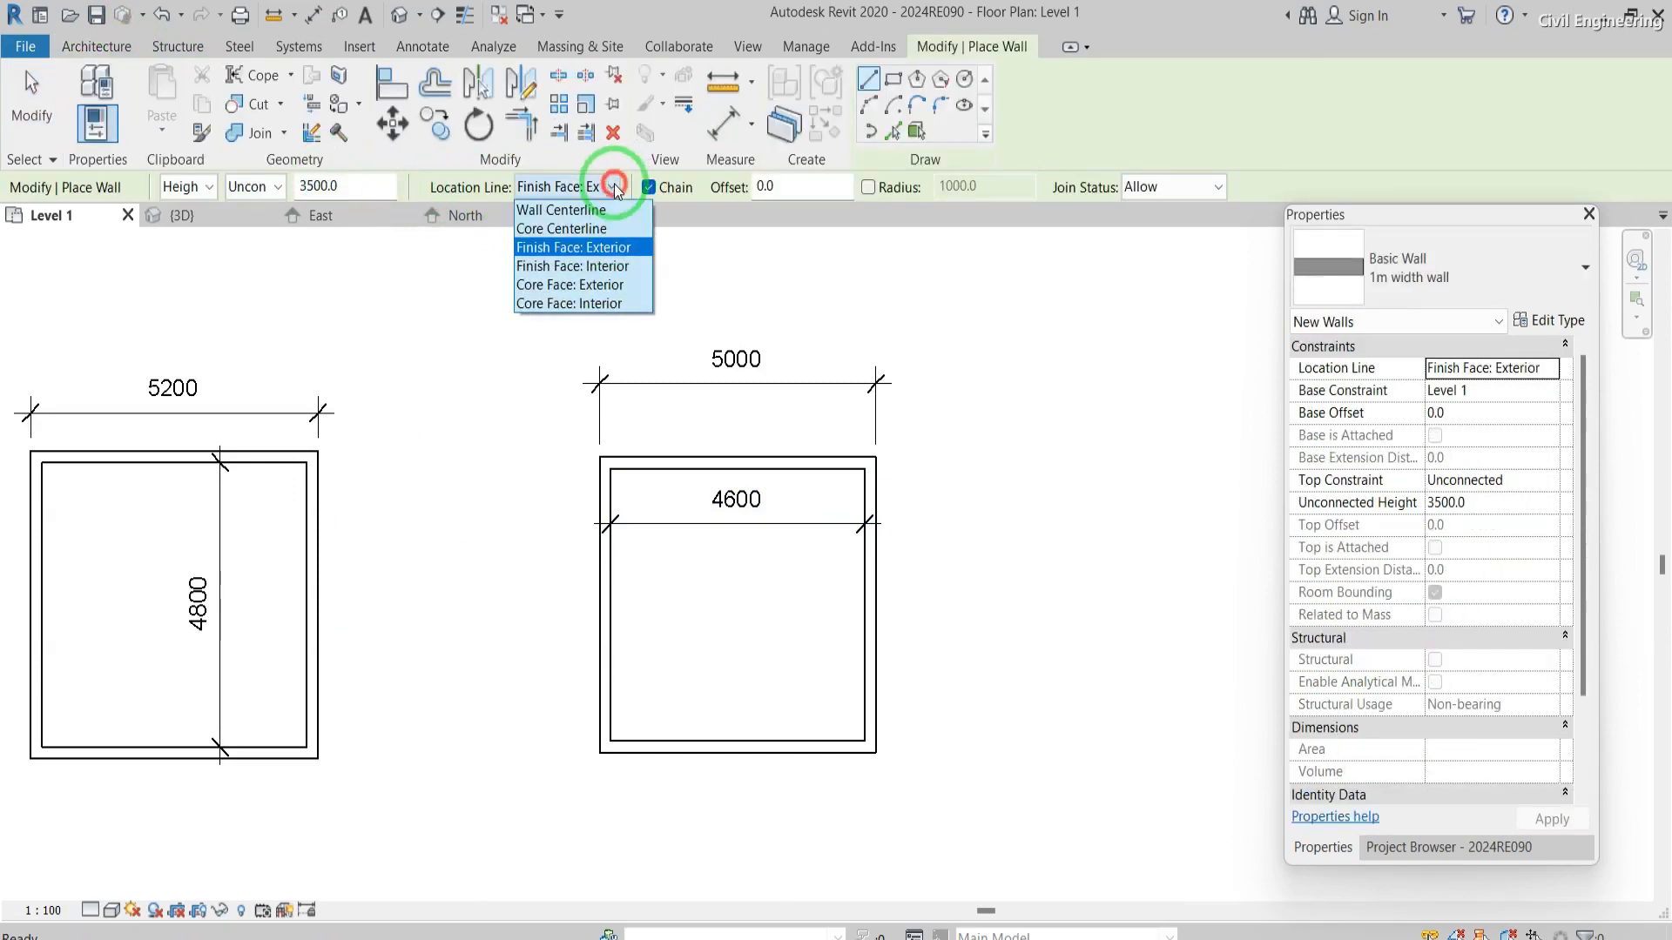
{"action": "left_click", "coordinate": [572, 267]}
{"action": "scroll", "coordinate": [601, 451], "scroll_direction": "down", "scroll_amount": 1}
{"action": "scroll", "coordinate": [601, 451], "scroll_direction": "down", "scroll_amount": 1}
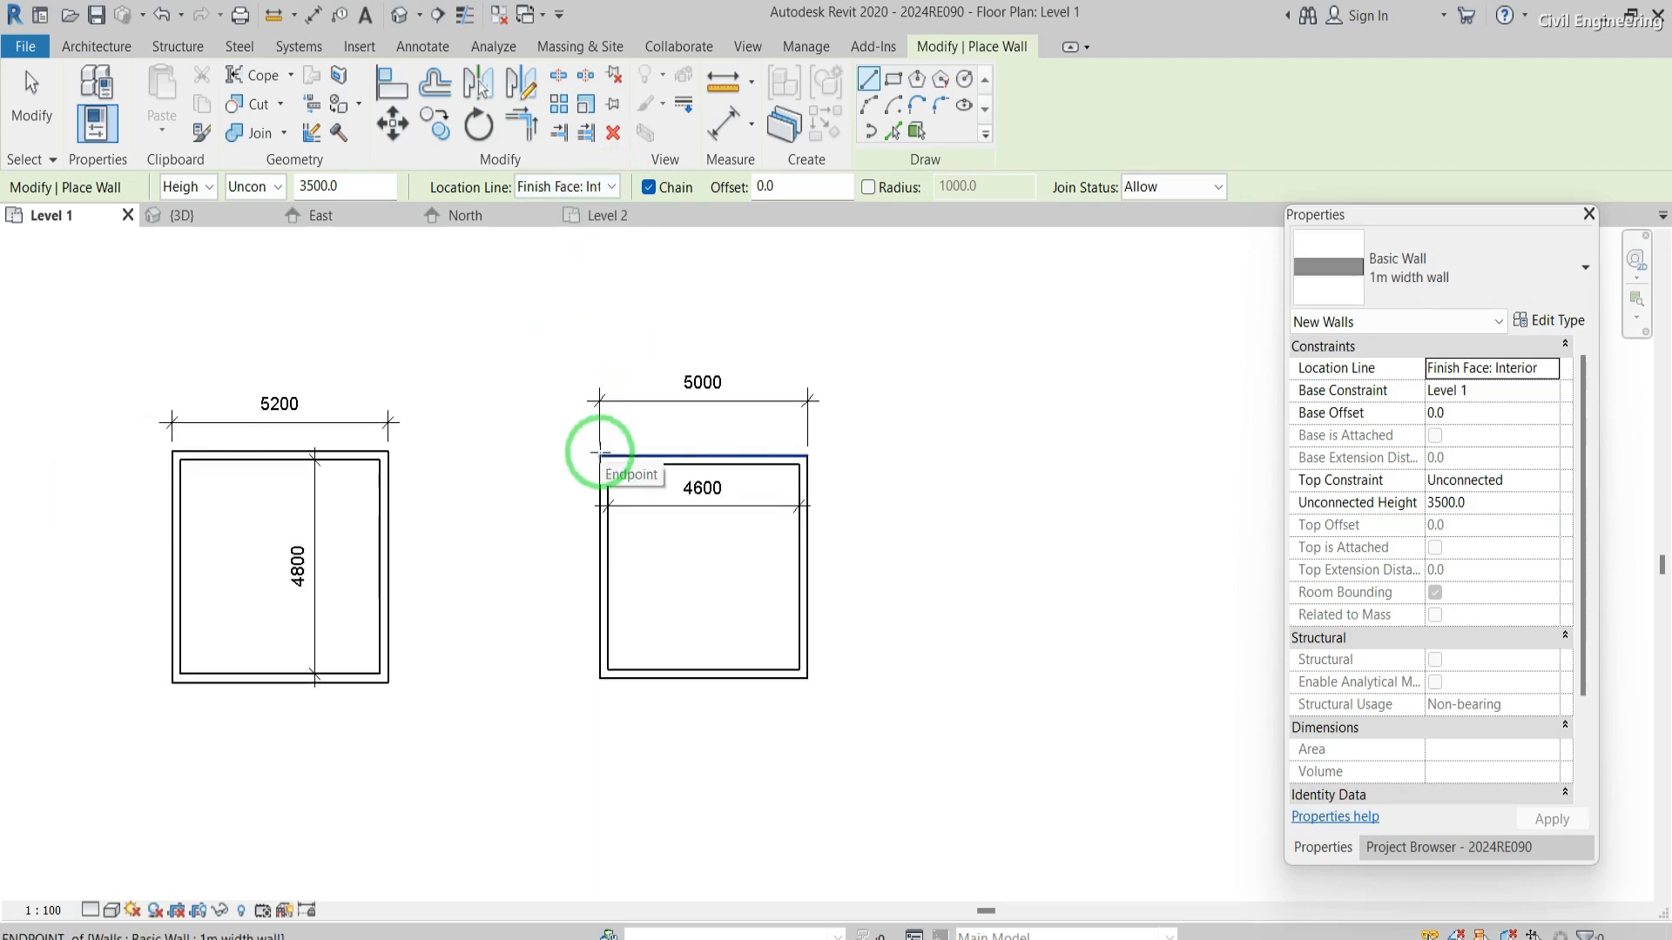
{"action": "left_click", "coordinate": [914, 451]}
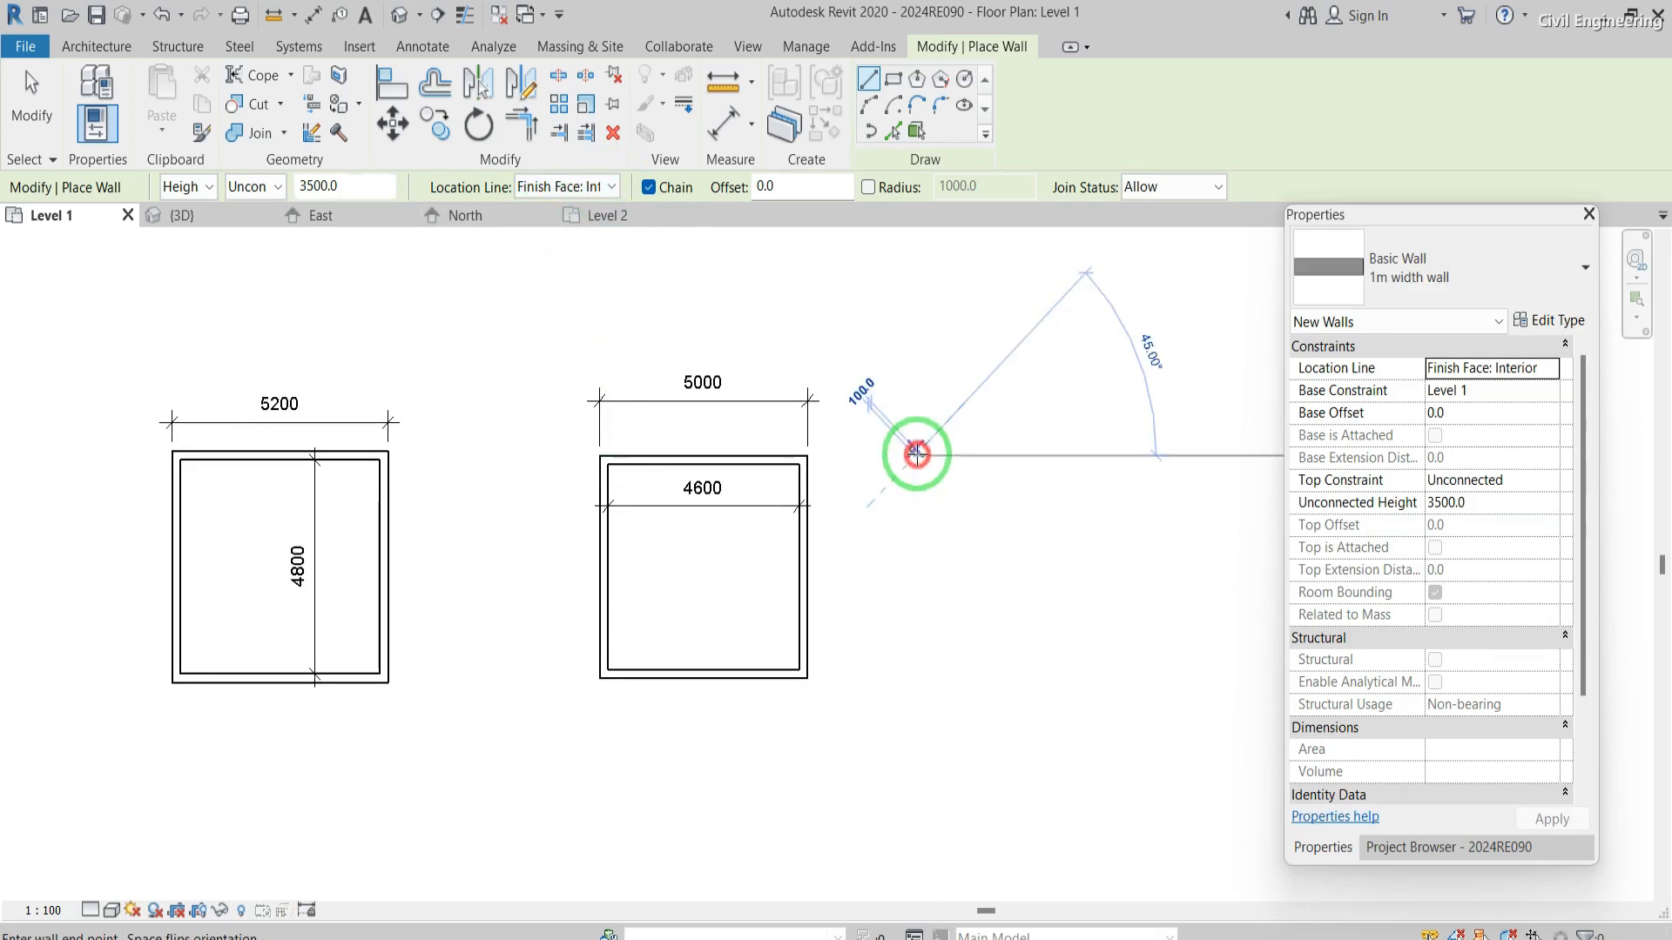
{"action": "left_click", "coordinate": [1092, 451]}
{"action": "key", "text": "Escape"}
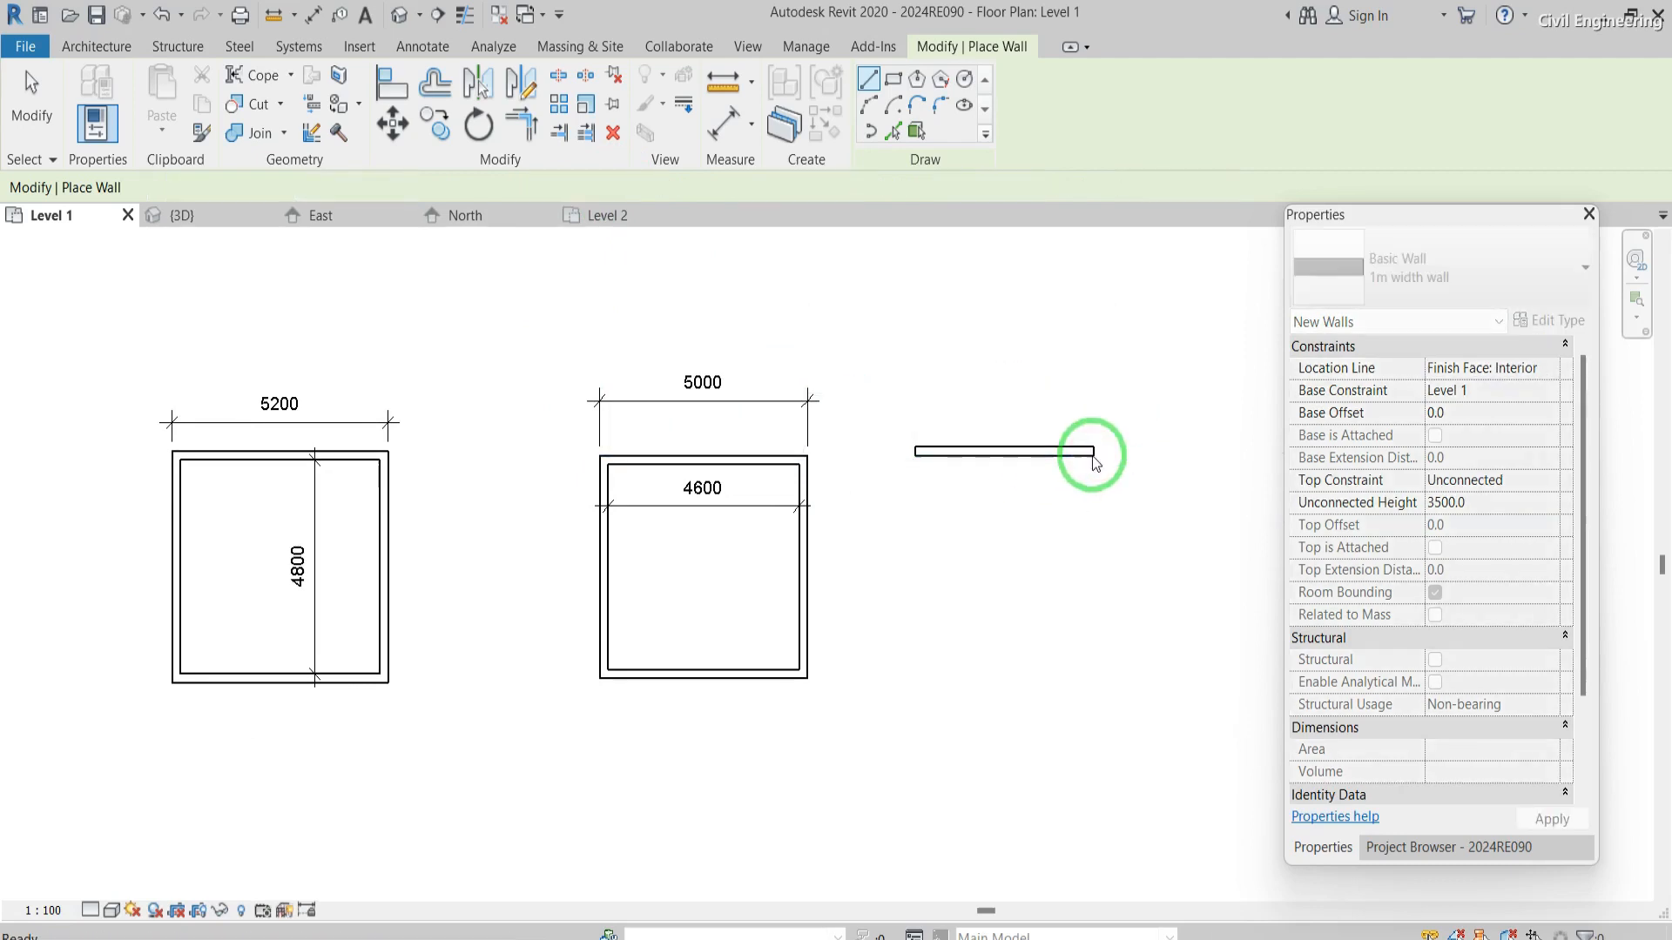
{"action": "key", "text": "Escape"}
{"action": "left_click", "coordinate": [1061, 450]}
{"action": "key", "text": "Delete"}
- Draw a third closed square of four 5000 mm walls beside the second square with the Location Line at Finish Face: Interior
{"action": "left_click", "coordinate": [87, 86]}
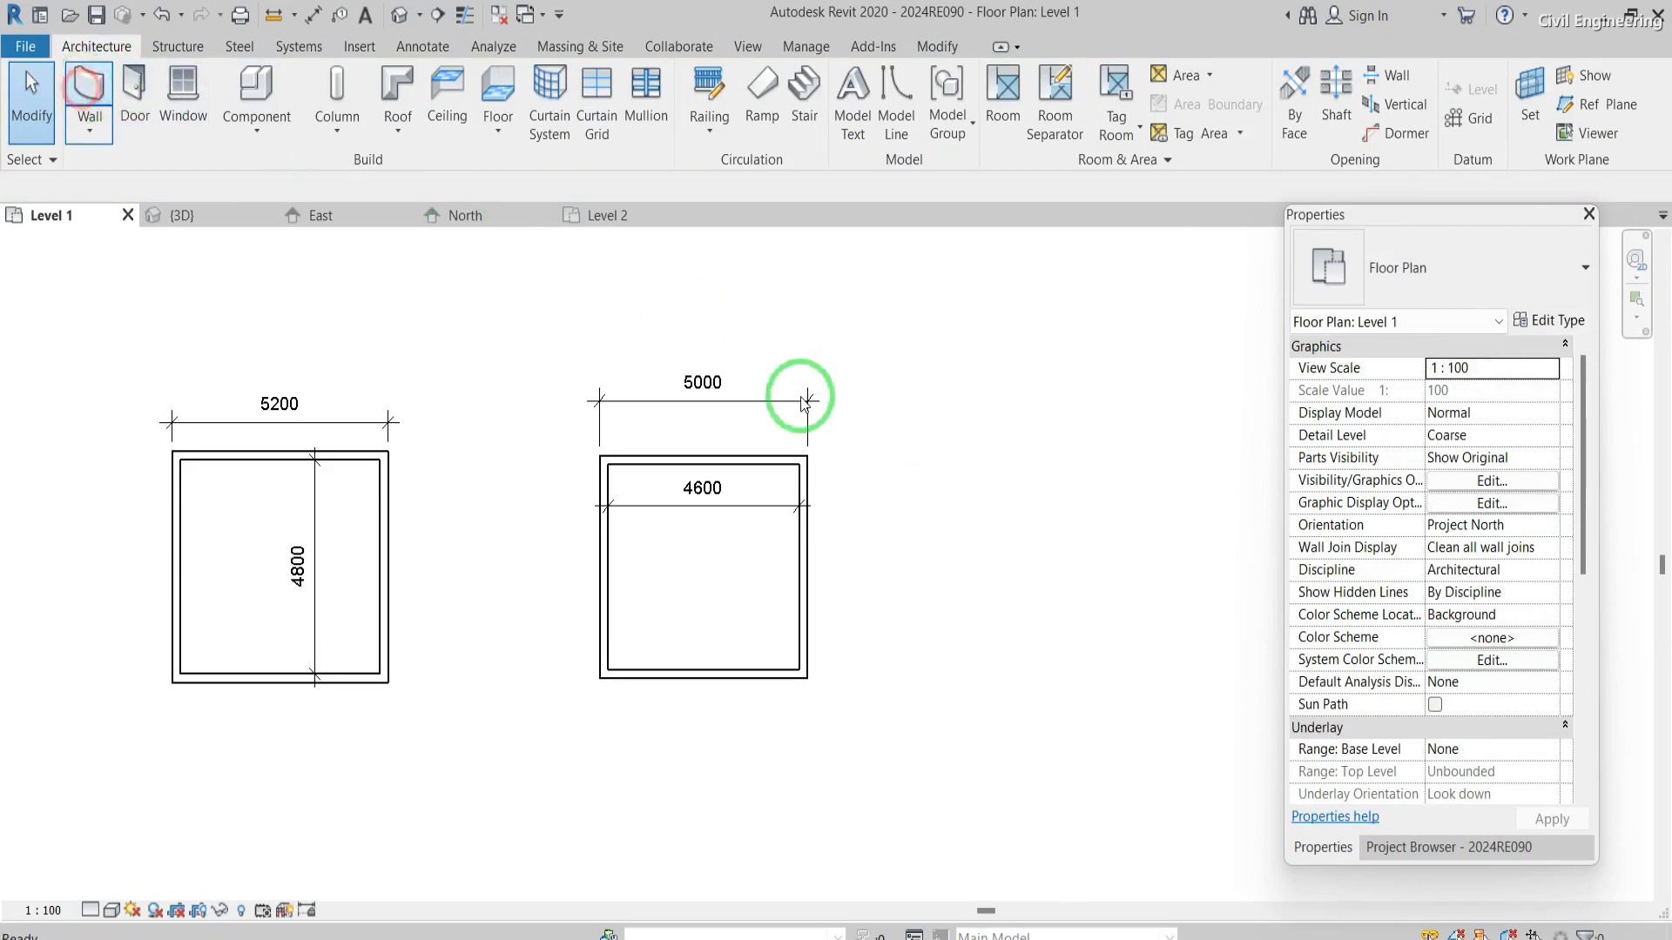
{"action": "left_click", "coordinate": [924, 456]}
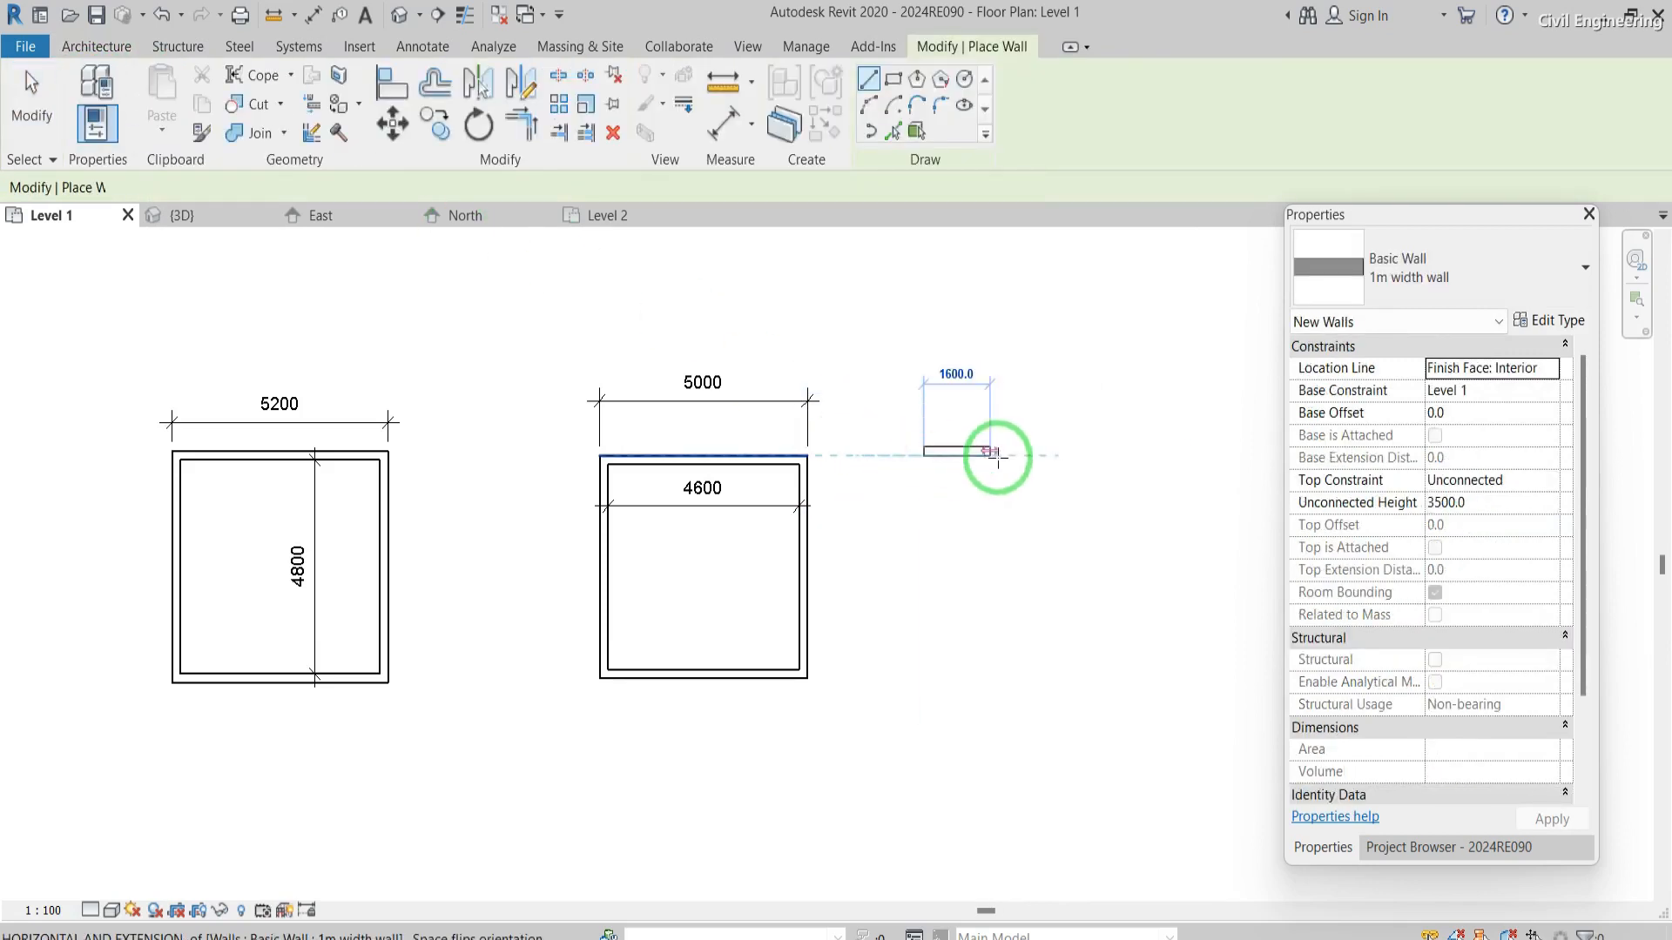
{"action": "type", "text": "5000"}
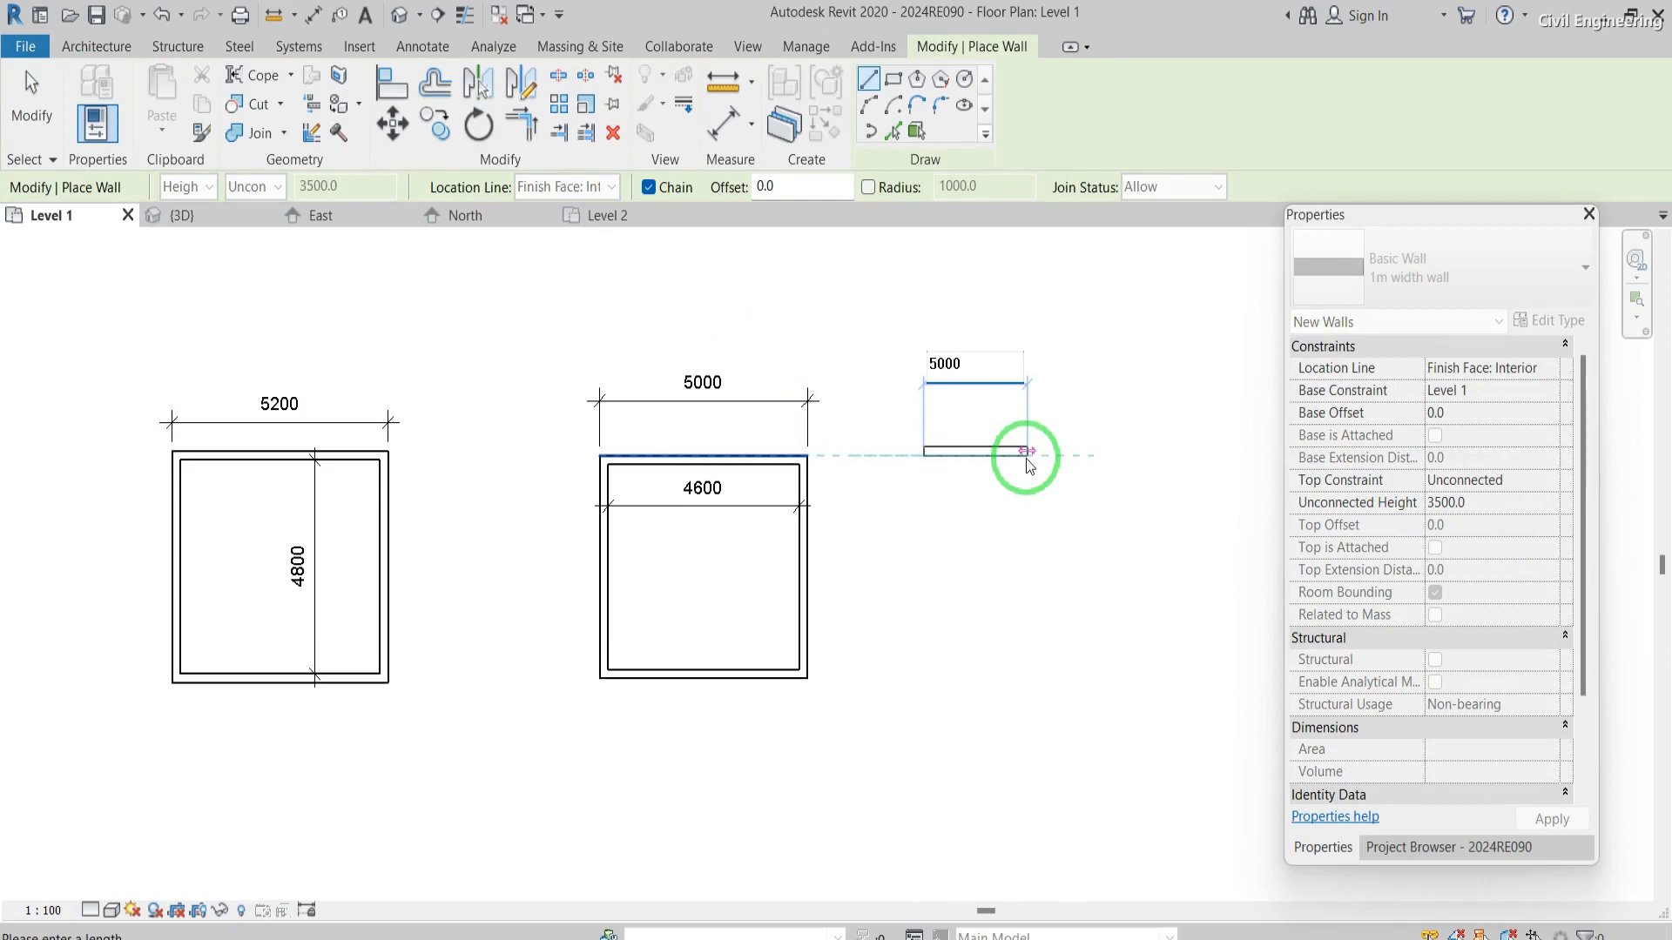
{"action": "key", "text": "Return"}
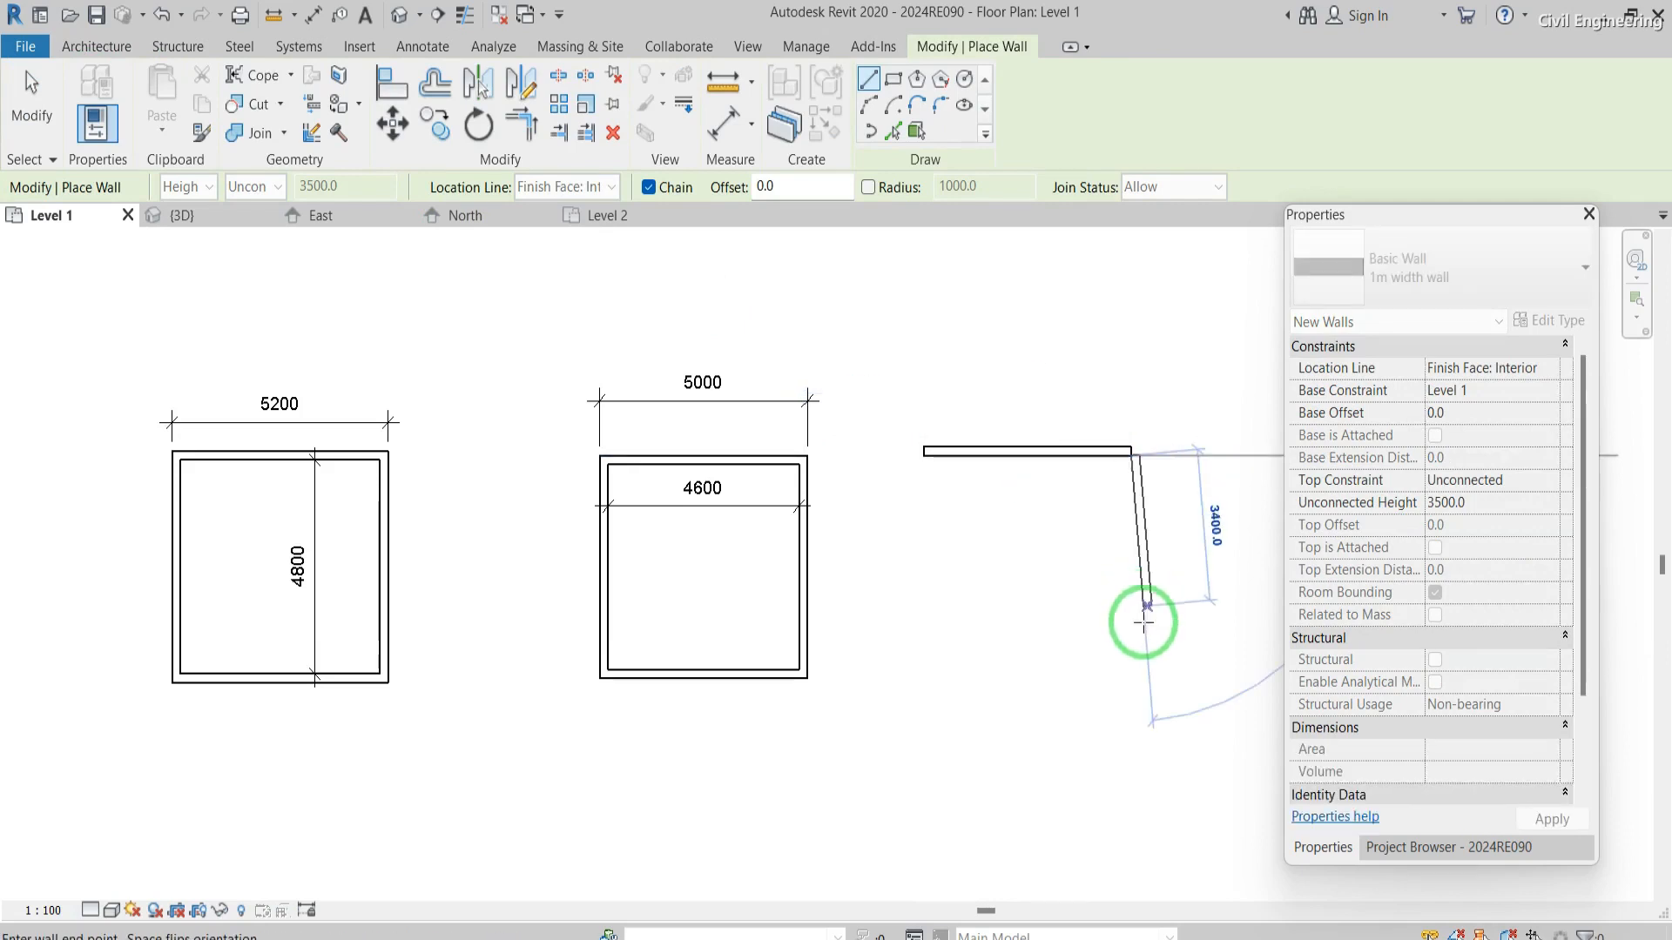
{"action": "type", "text": "5000"}
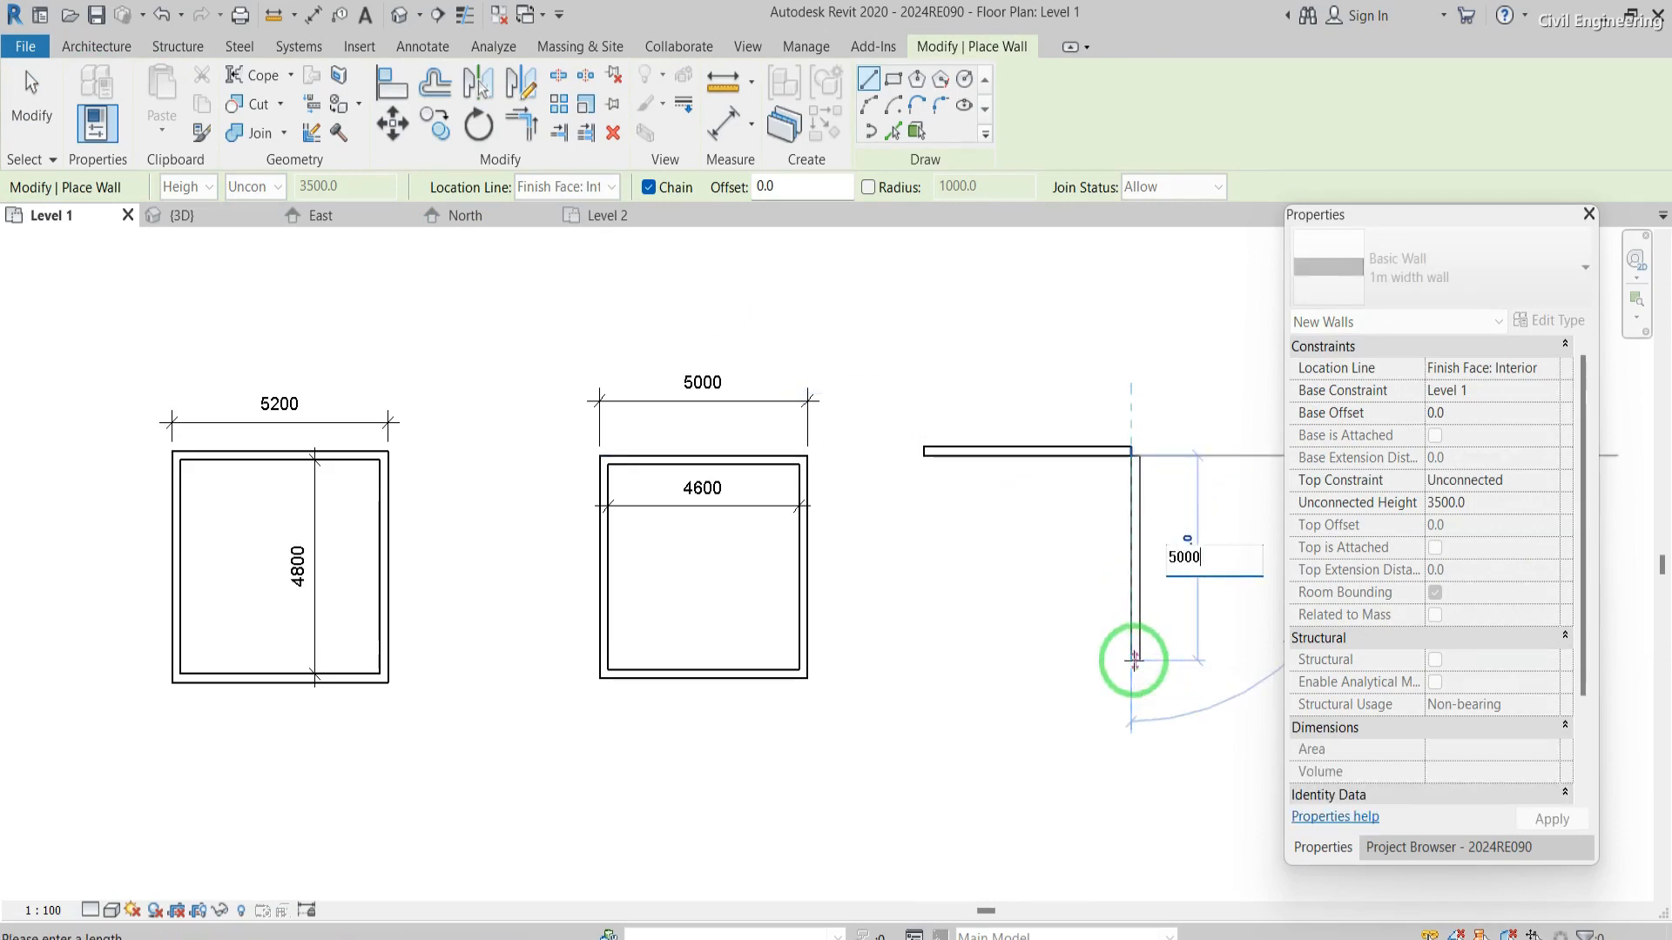
{"action": "key", "text": "Return"}
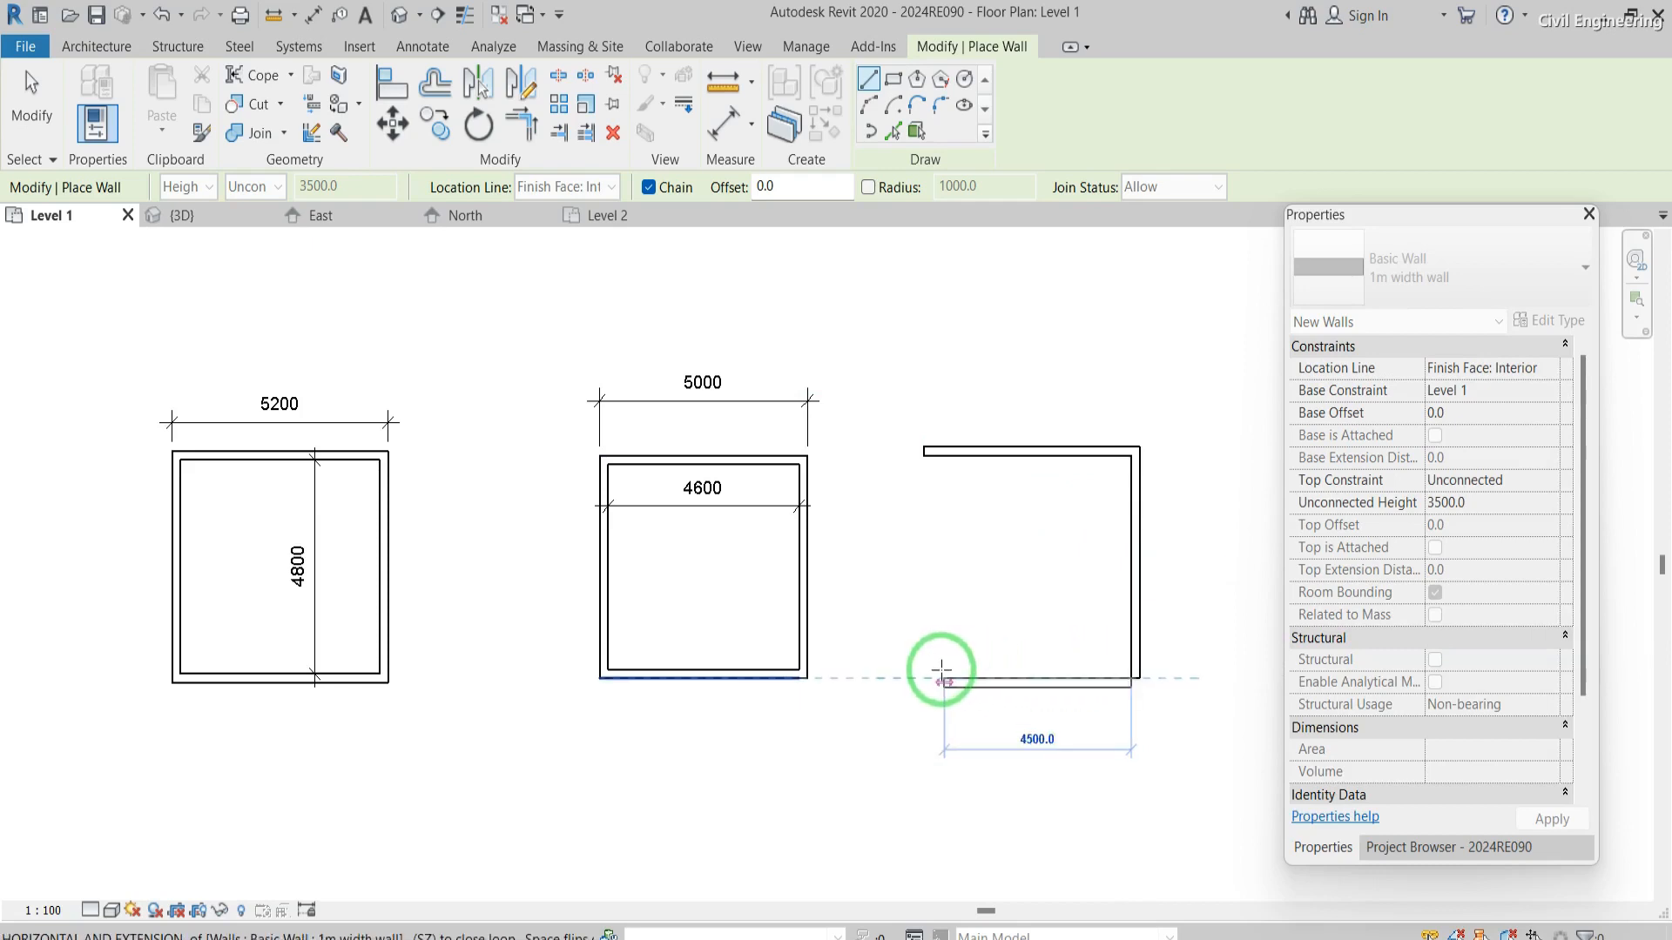
{"action": "type", "text": "5"}
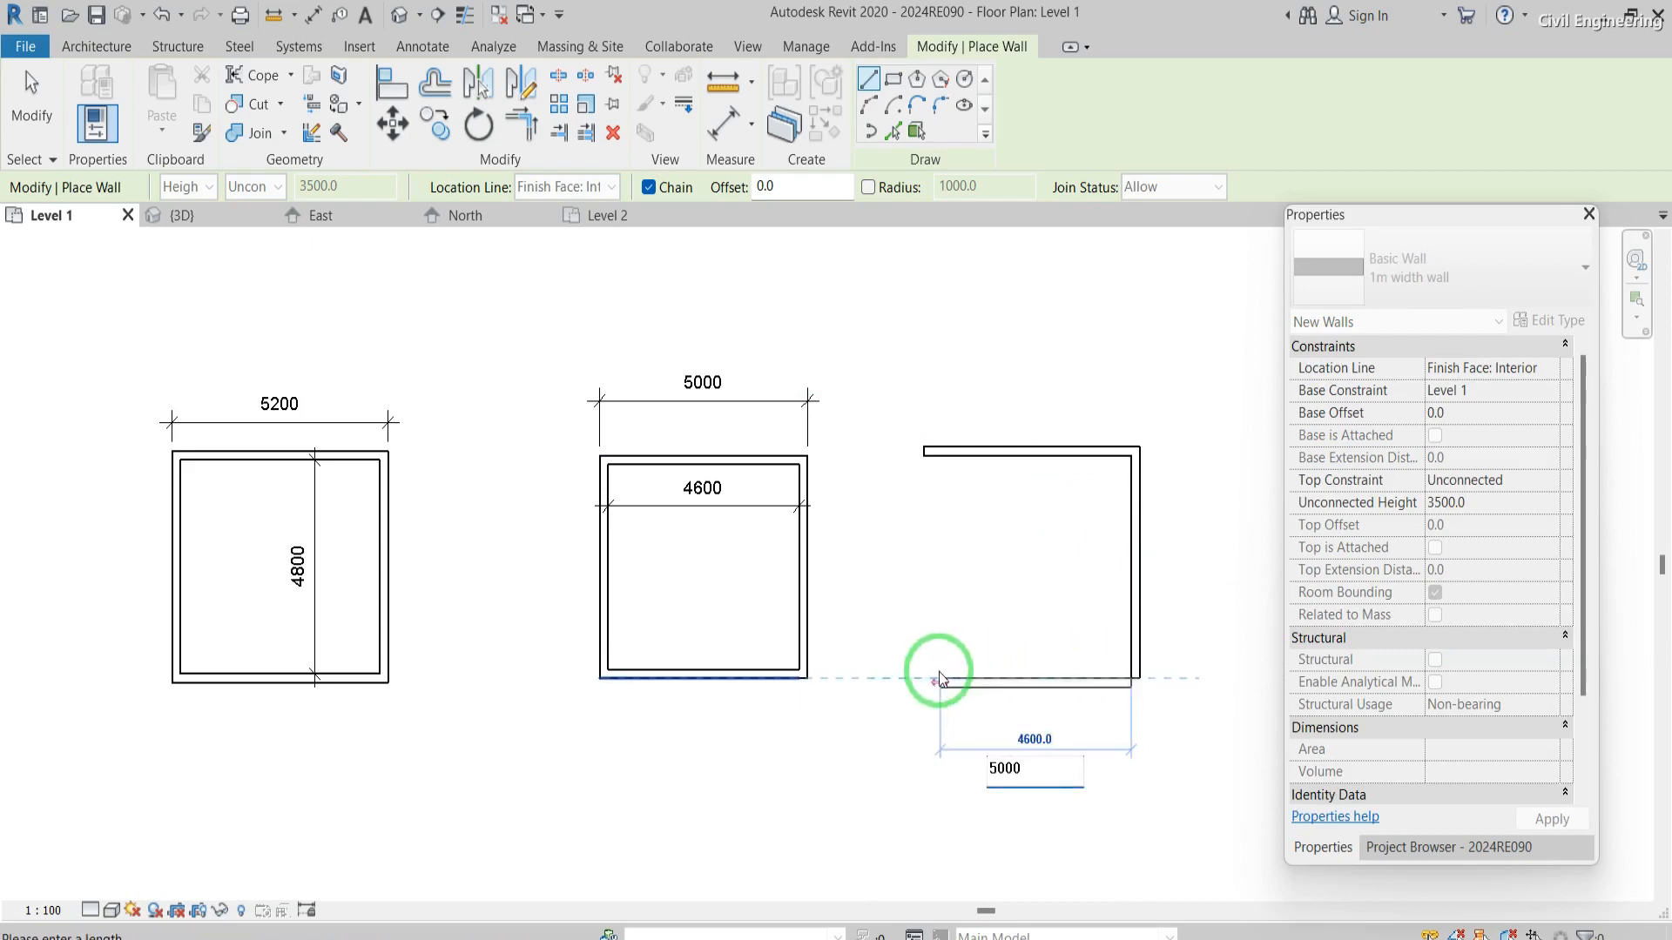
{"action": "type", "text": "000"}
{"action": "key", "text": "Return"}
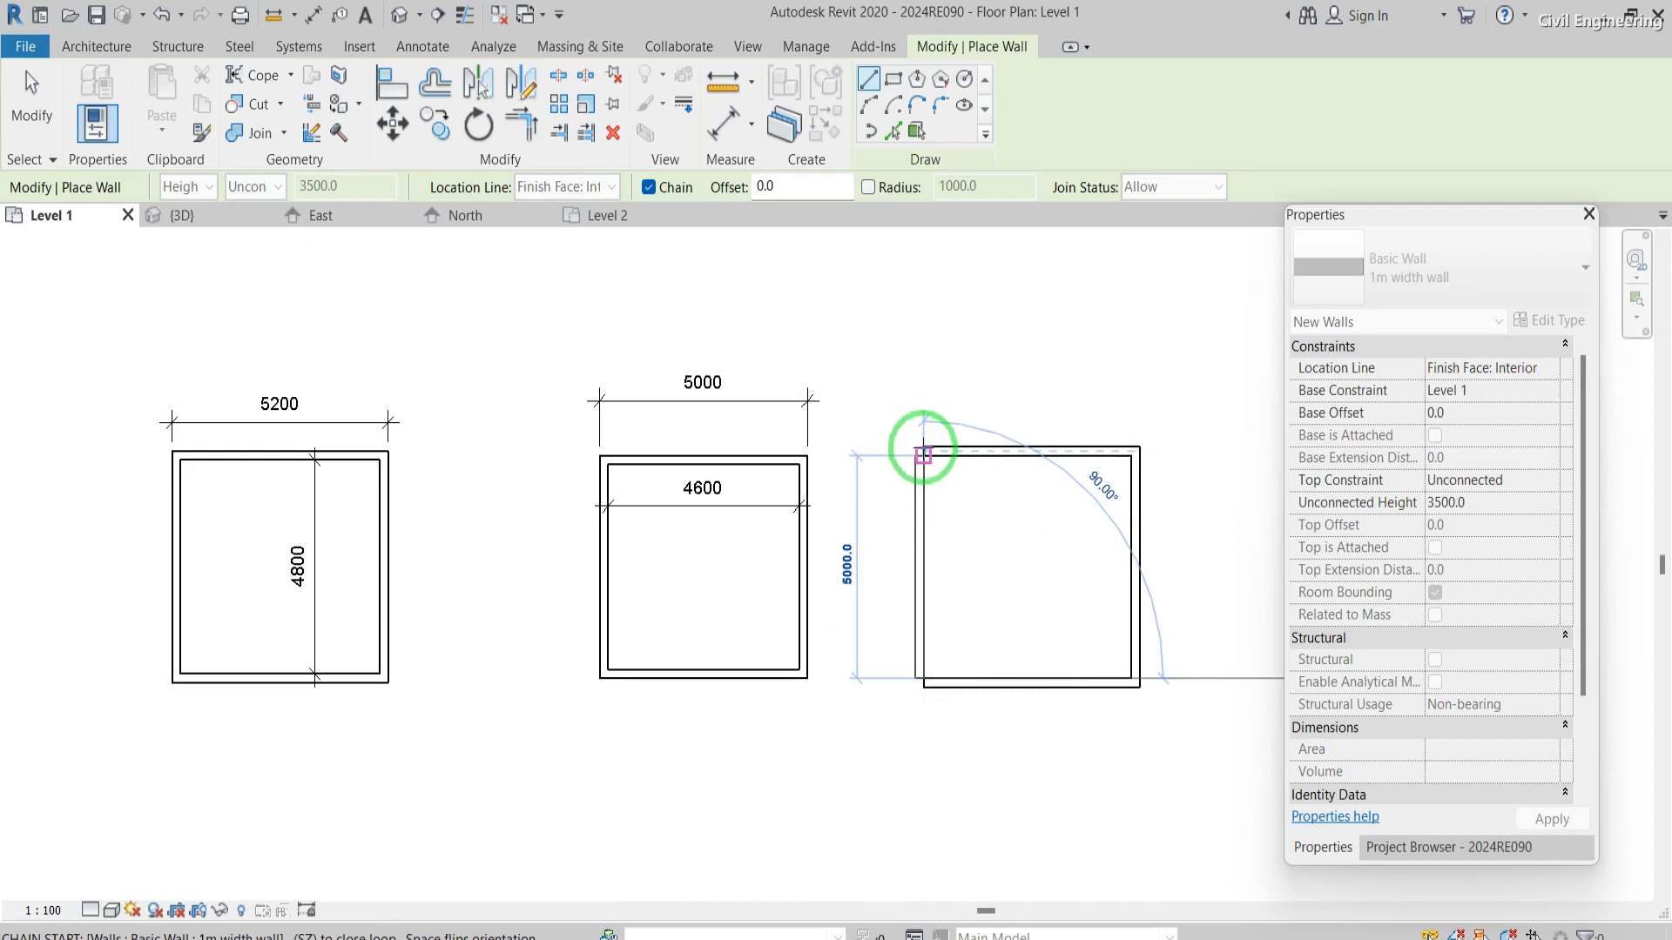
{"action": "left_click", "coordinate": [922, 452]}
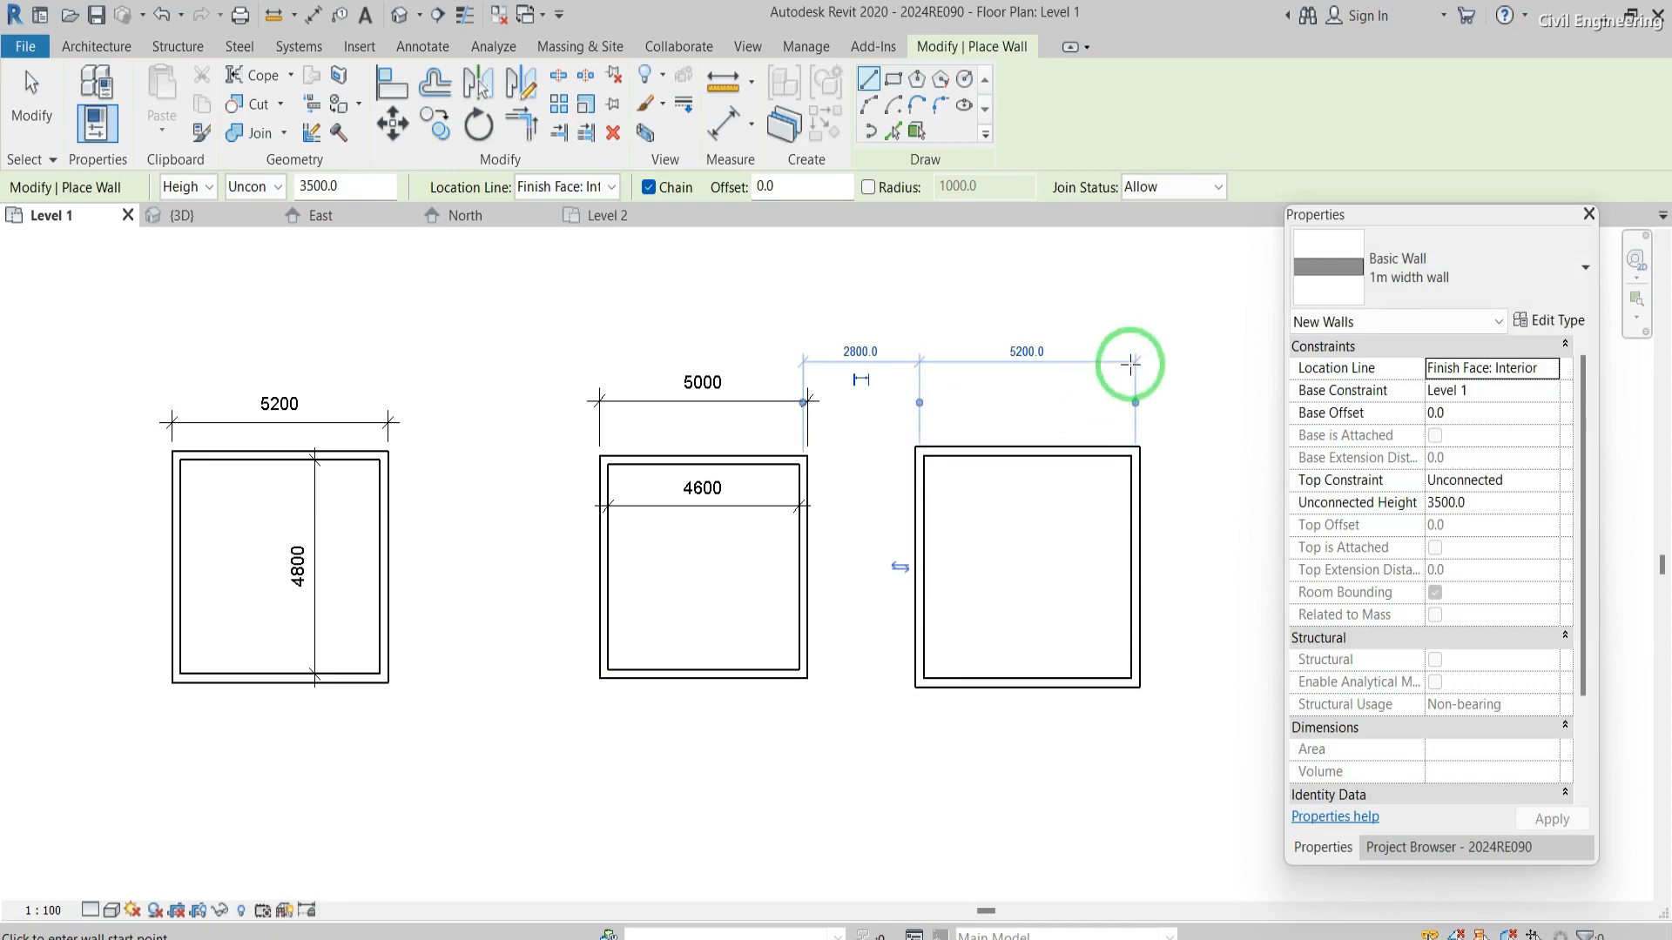
- Place an aligned dimension inside the third square between the inner faces of its left and right walls
{"action": "scroll", "coordinate": [1132, 361], "scroll_direction": "up", "scroll_amount": 2}
{"action": "scroll", "coordinate": [1133, 362], "scroll_direction": "up", "scroll_amount": 2}
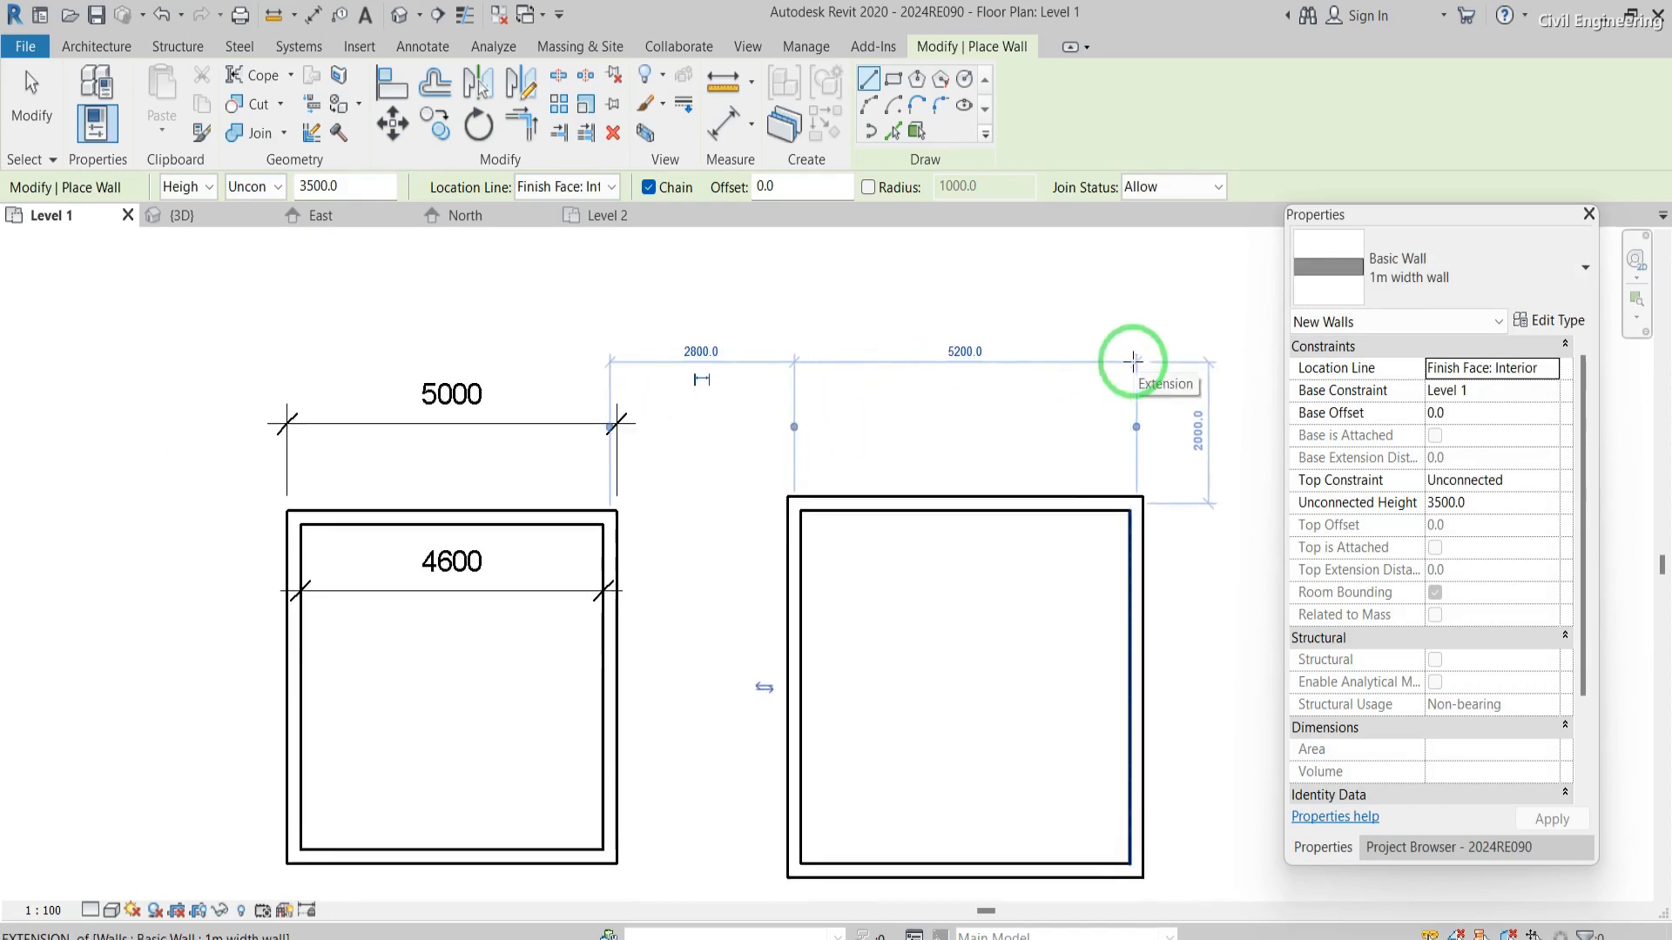
{"action": "left_click", "coordinate": [1136, 497]}
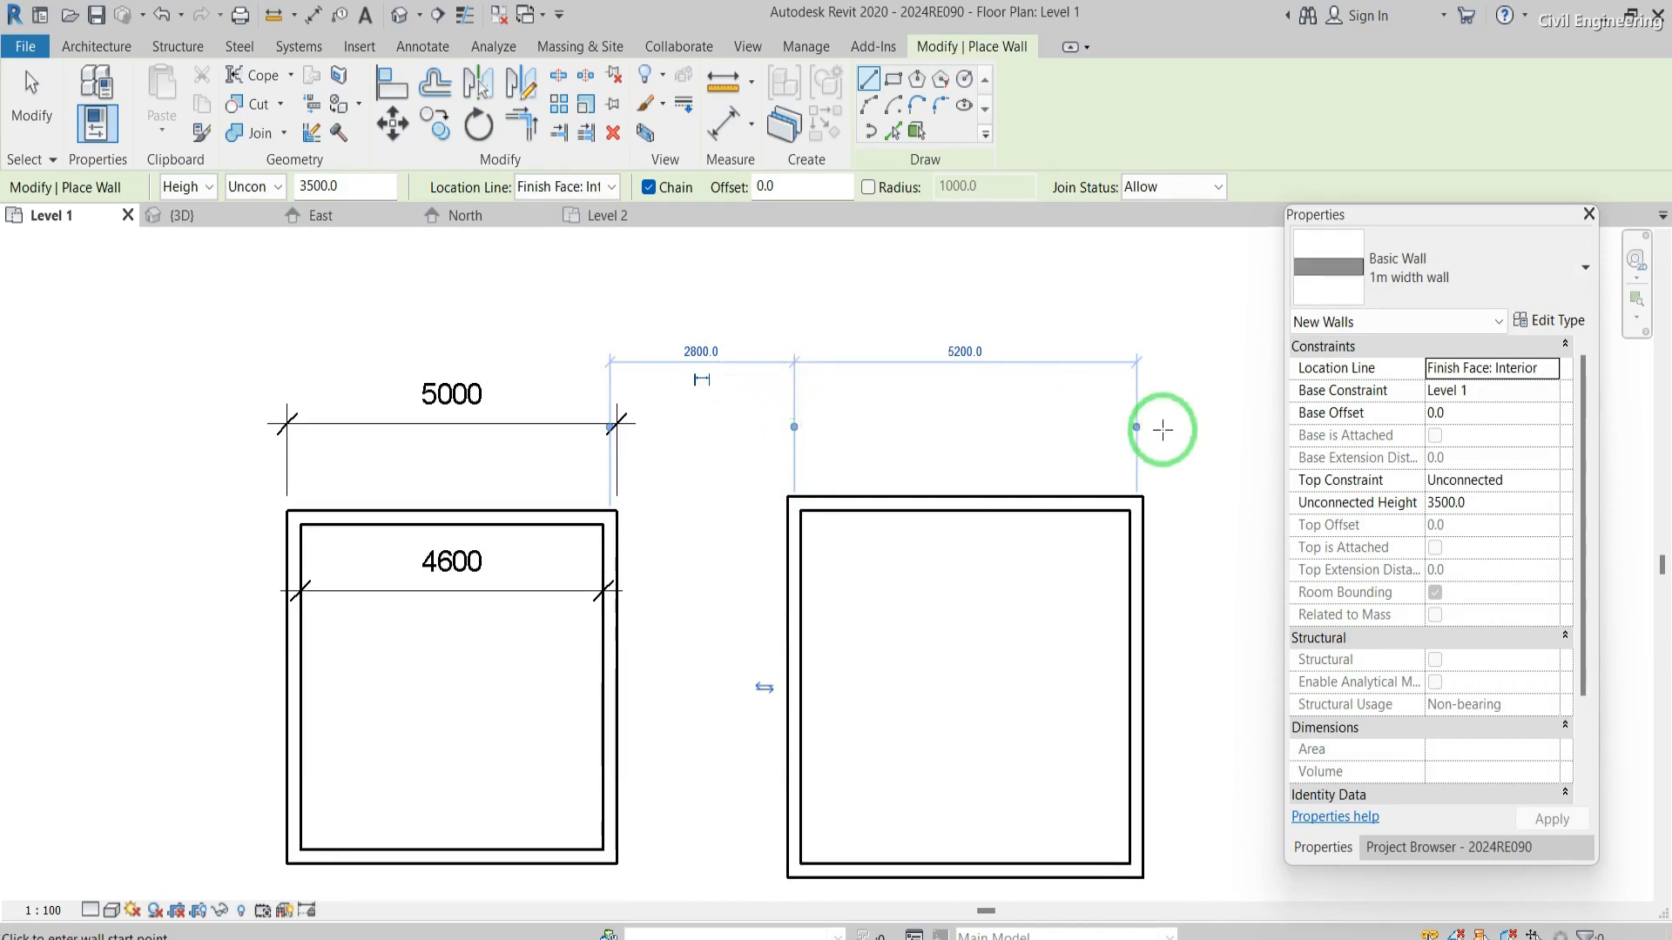
{"action": "key", "text": "Escape"}
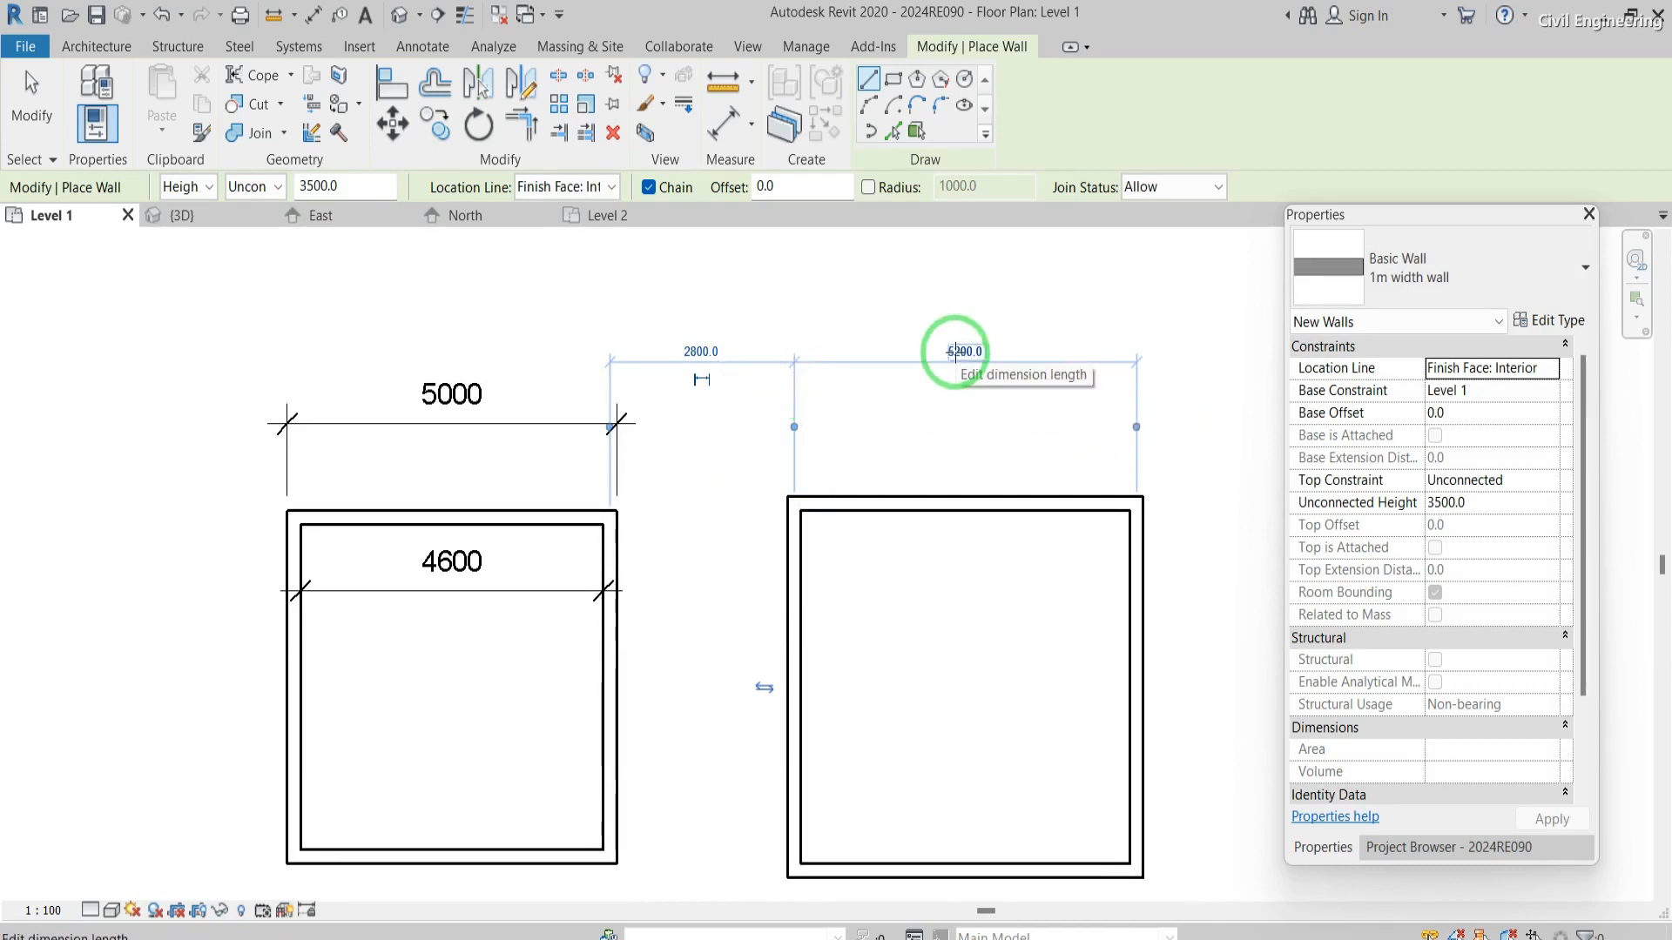
{"action": "left_click", "coordinate": [417, 56]}
{"action": "left_click", "coordinate": [93, 115]}
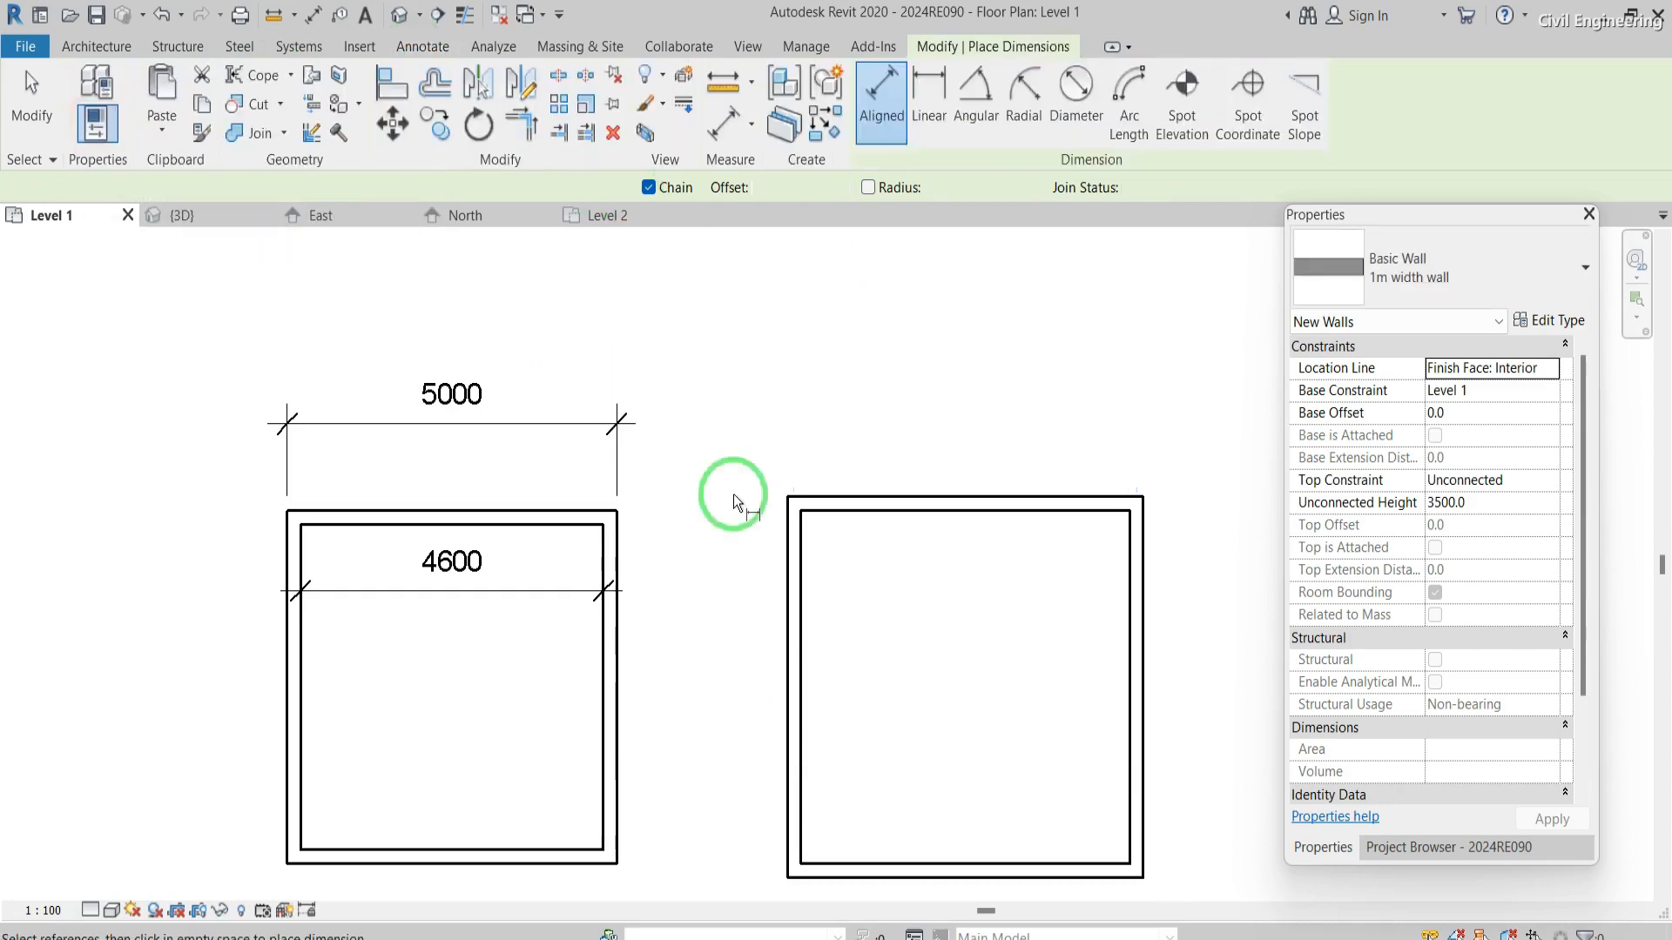
{"action": "left_click", "coordinate": [801, 576]}
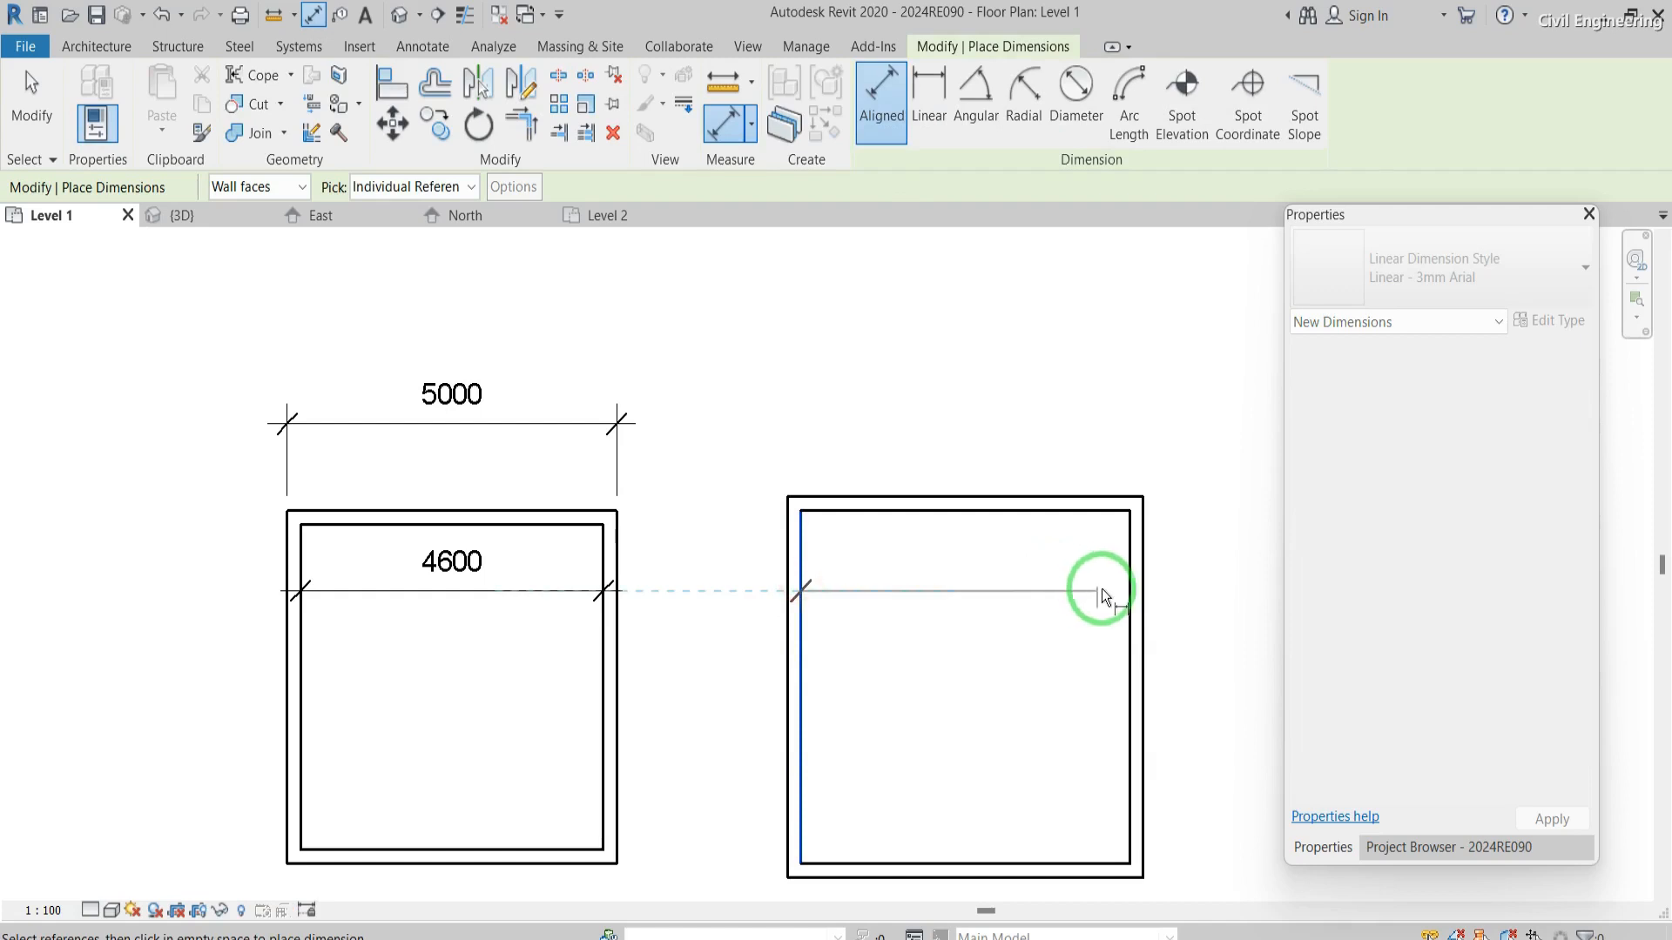
{"action": "left_click", "coordinate": [1131, 601]}
{"action": "left_click", "coordinate": [1012, 563]}
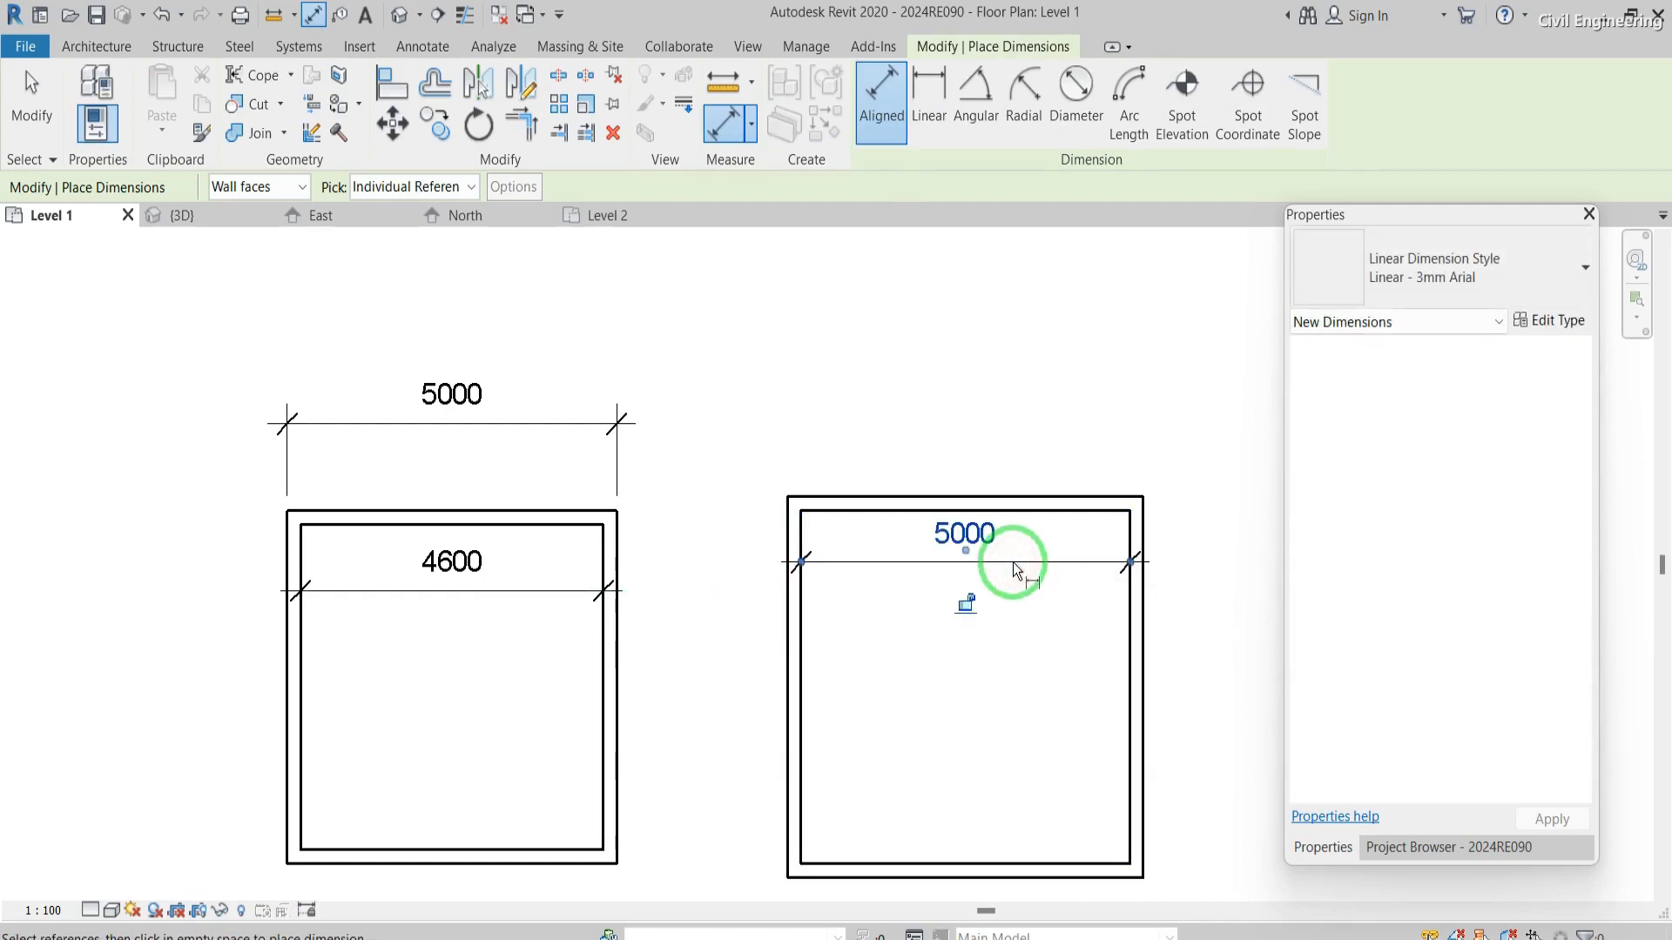
{"action": "scroll", "coordinate": [1012, 563], "scroll_direction": "down", "scroll_amount": 3}
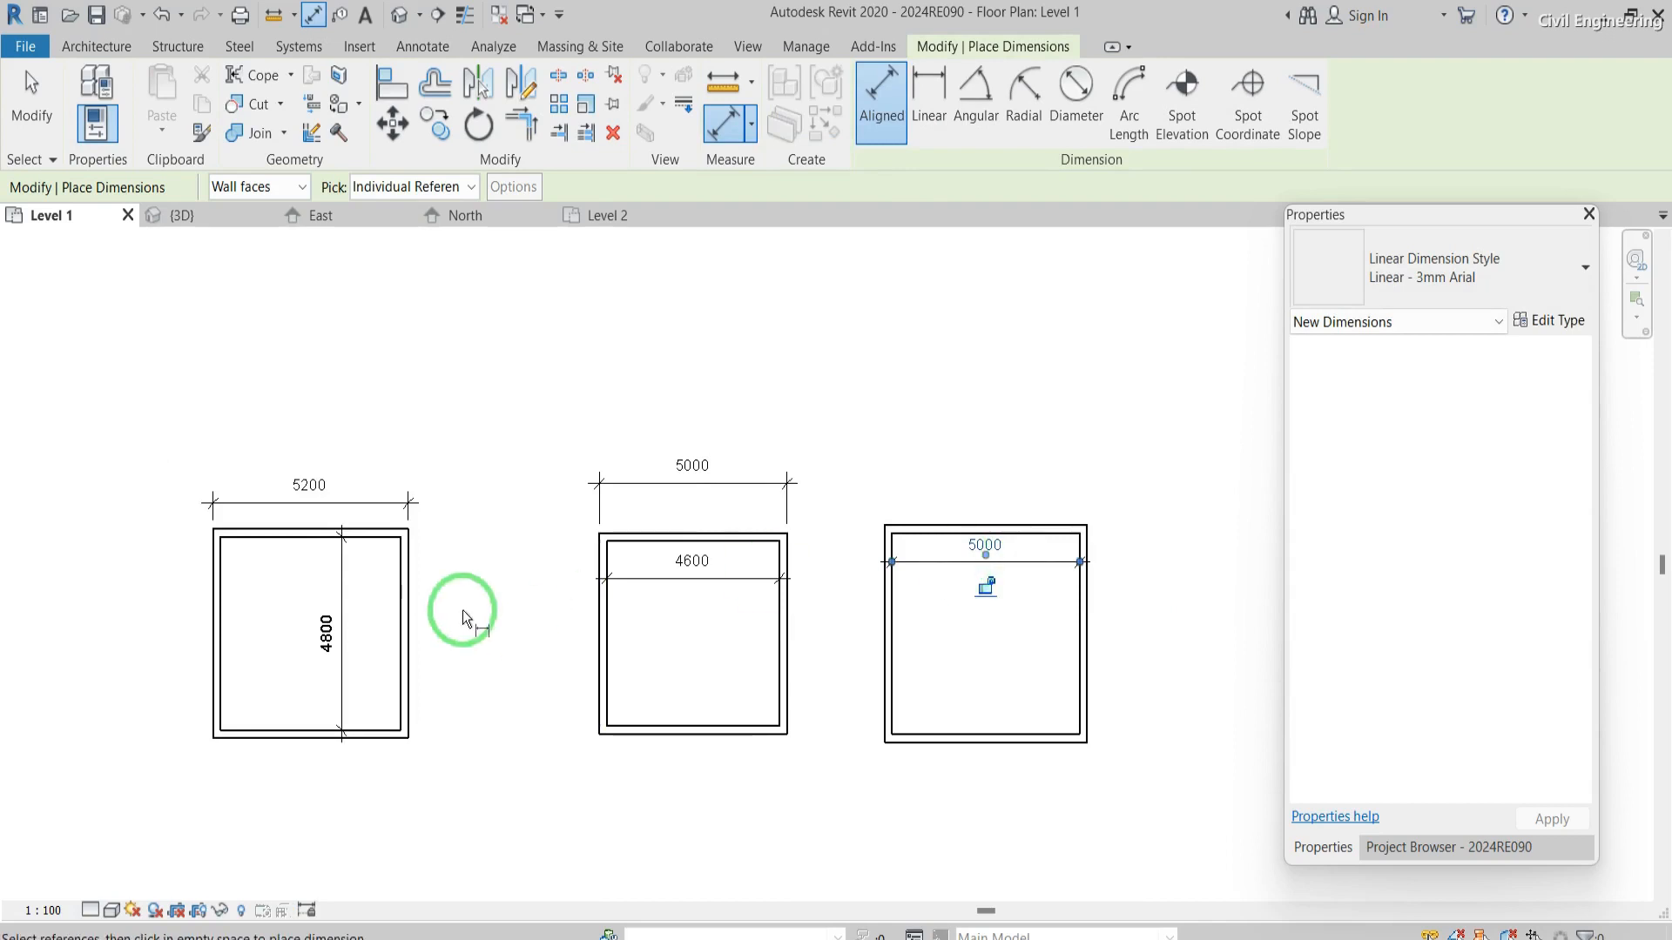
- Add the text label CENTER LINE above the first square
{"action": "left_click", "coordinate": [423, 46]}
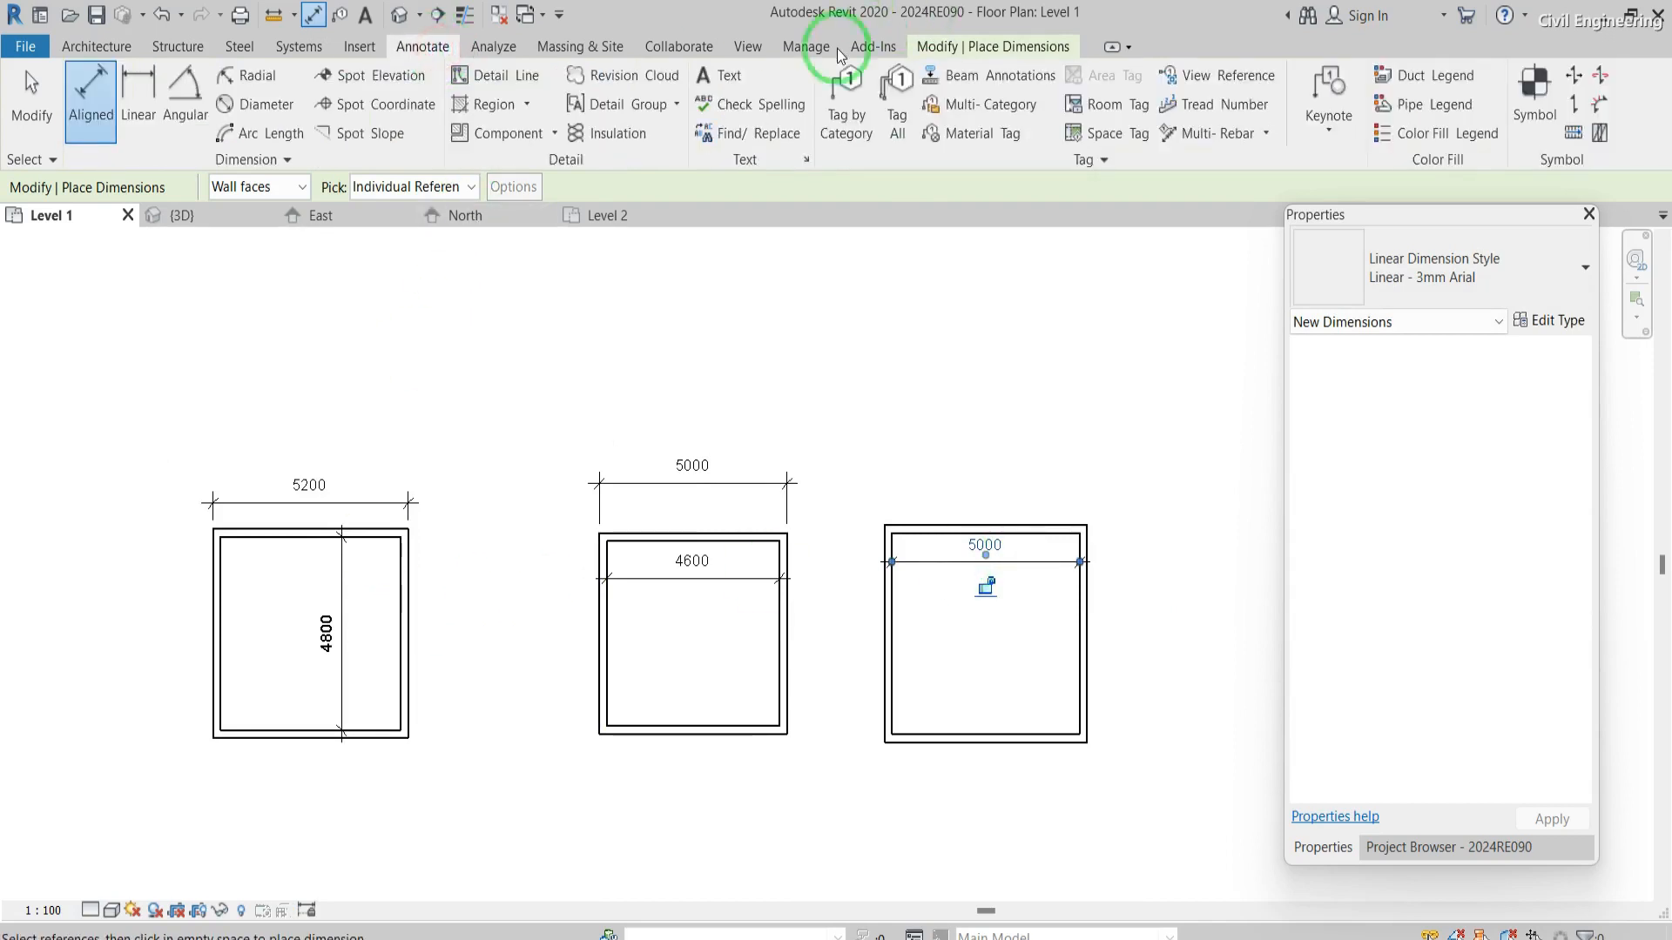
{"action": "left_click", "coordinate": [722, 77]}
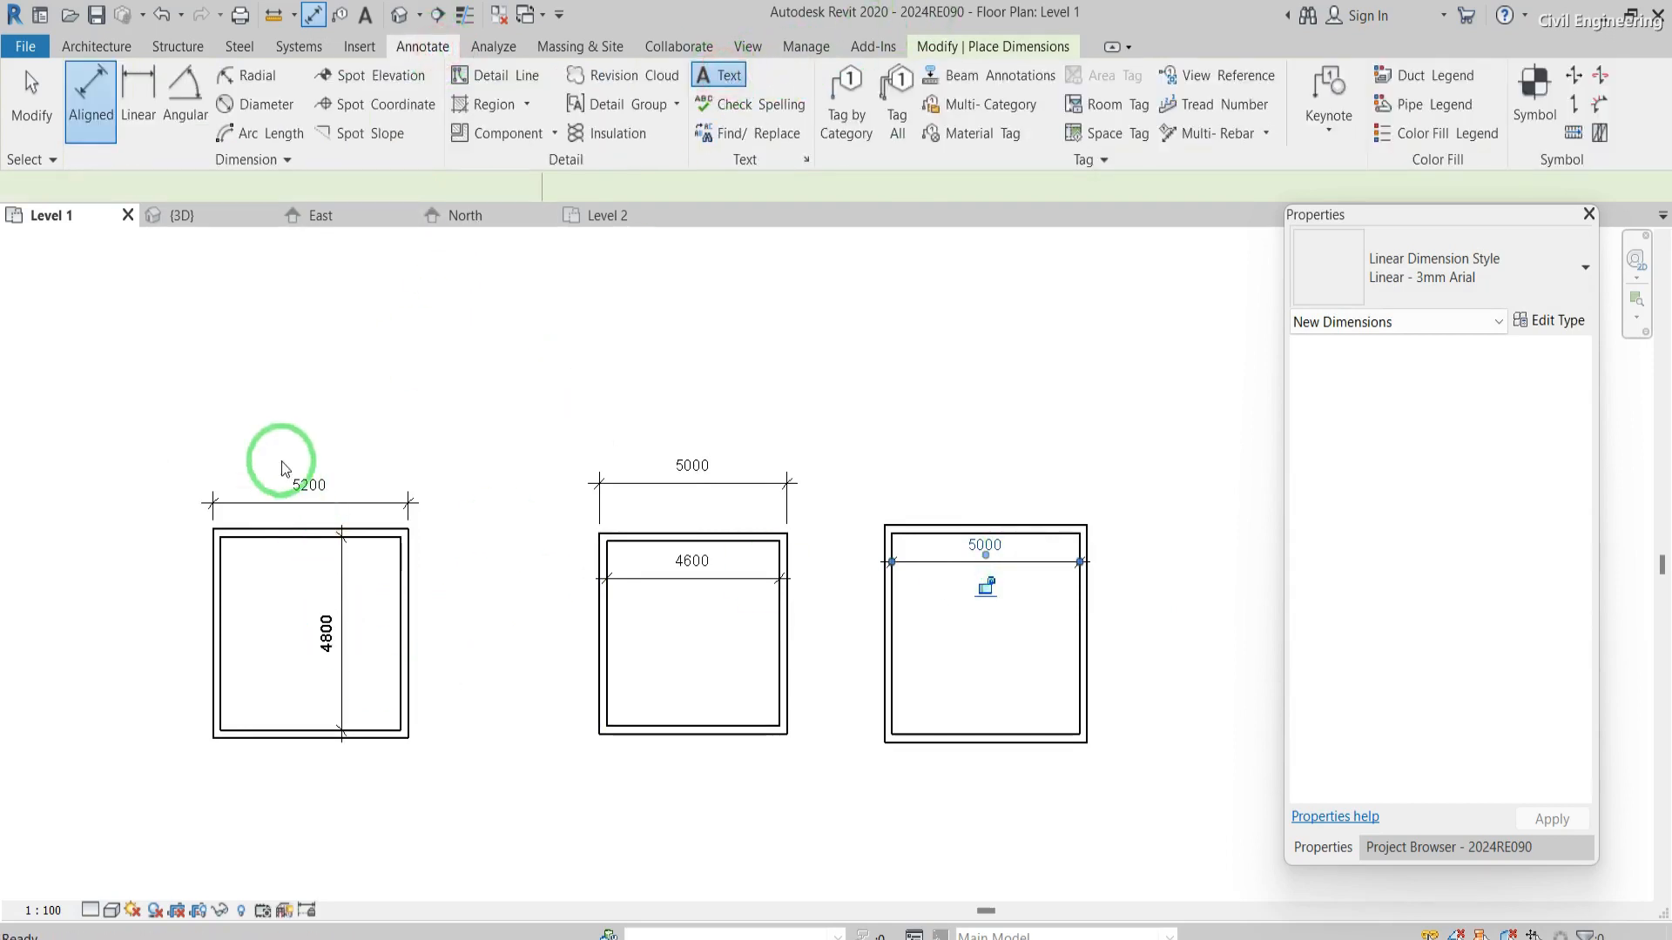
{"action": "left_click", "coordinate": [262, 407]}
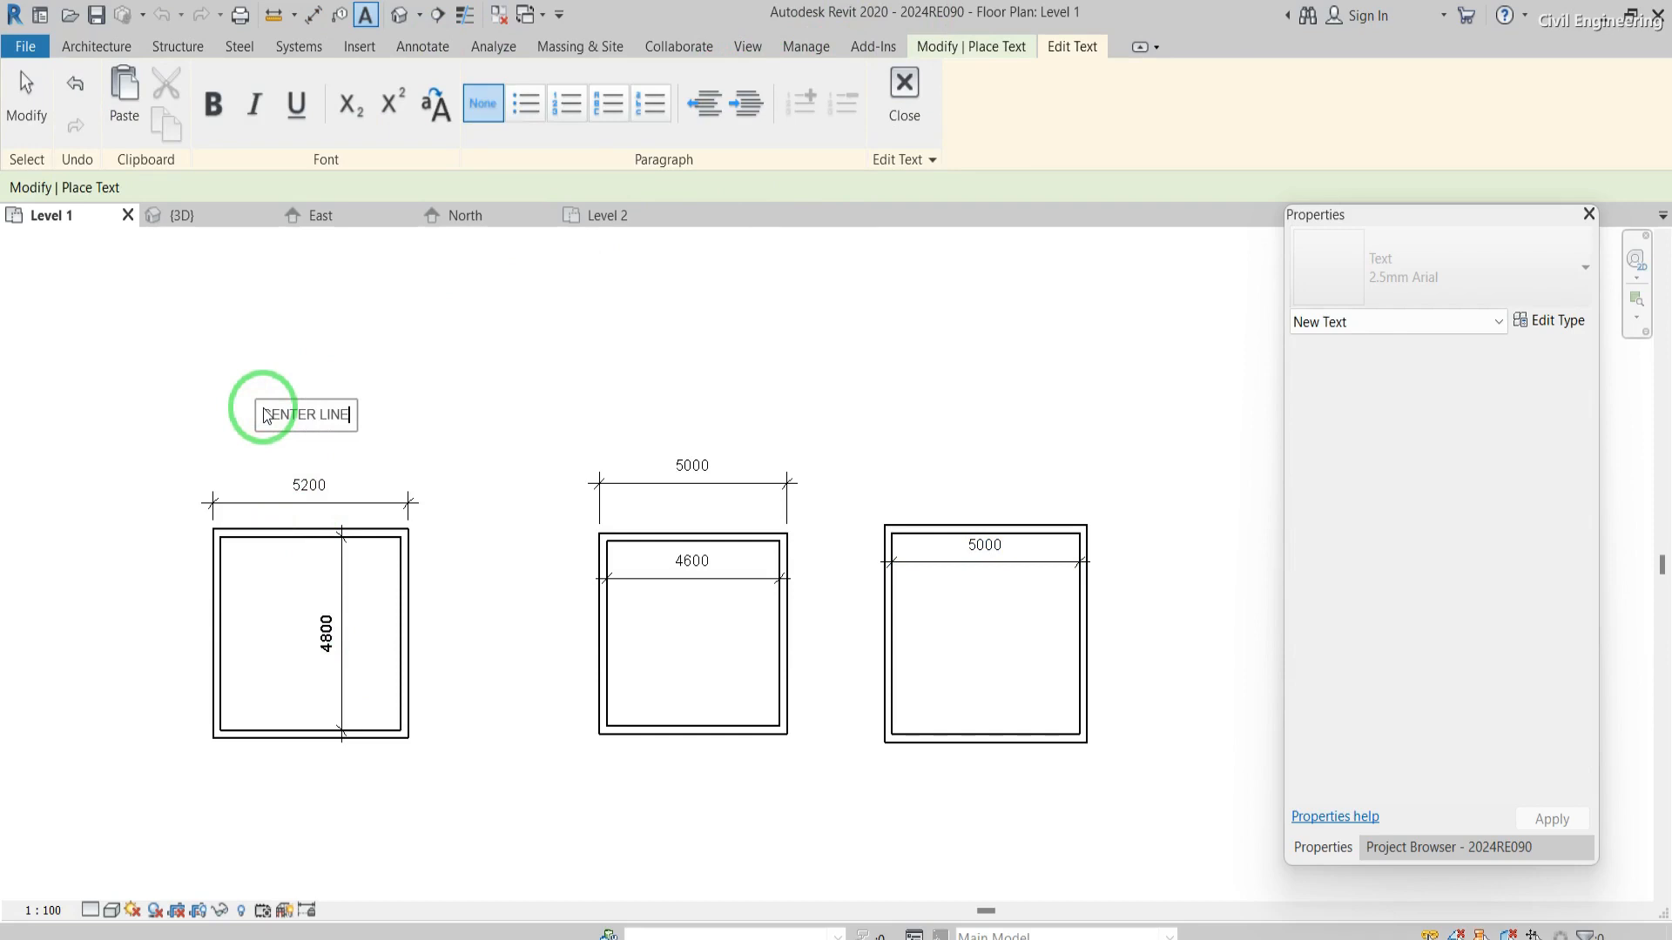
{"action": "left_click", "coordinate": [642, 419]}
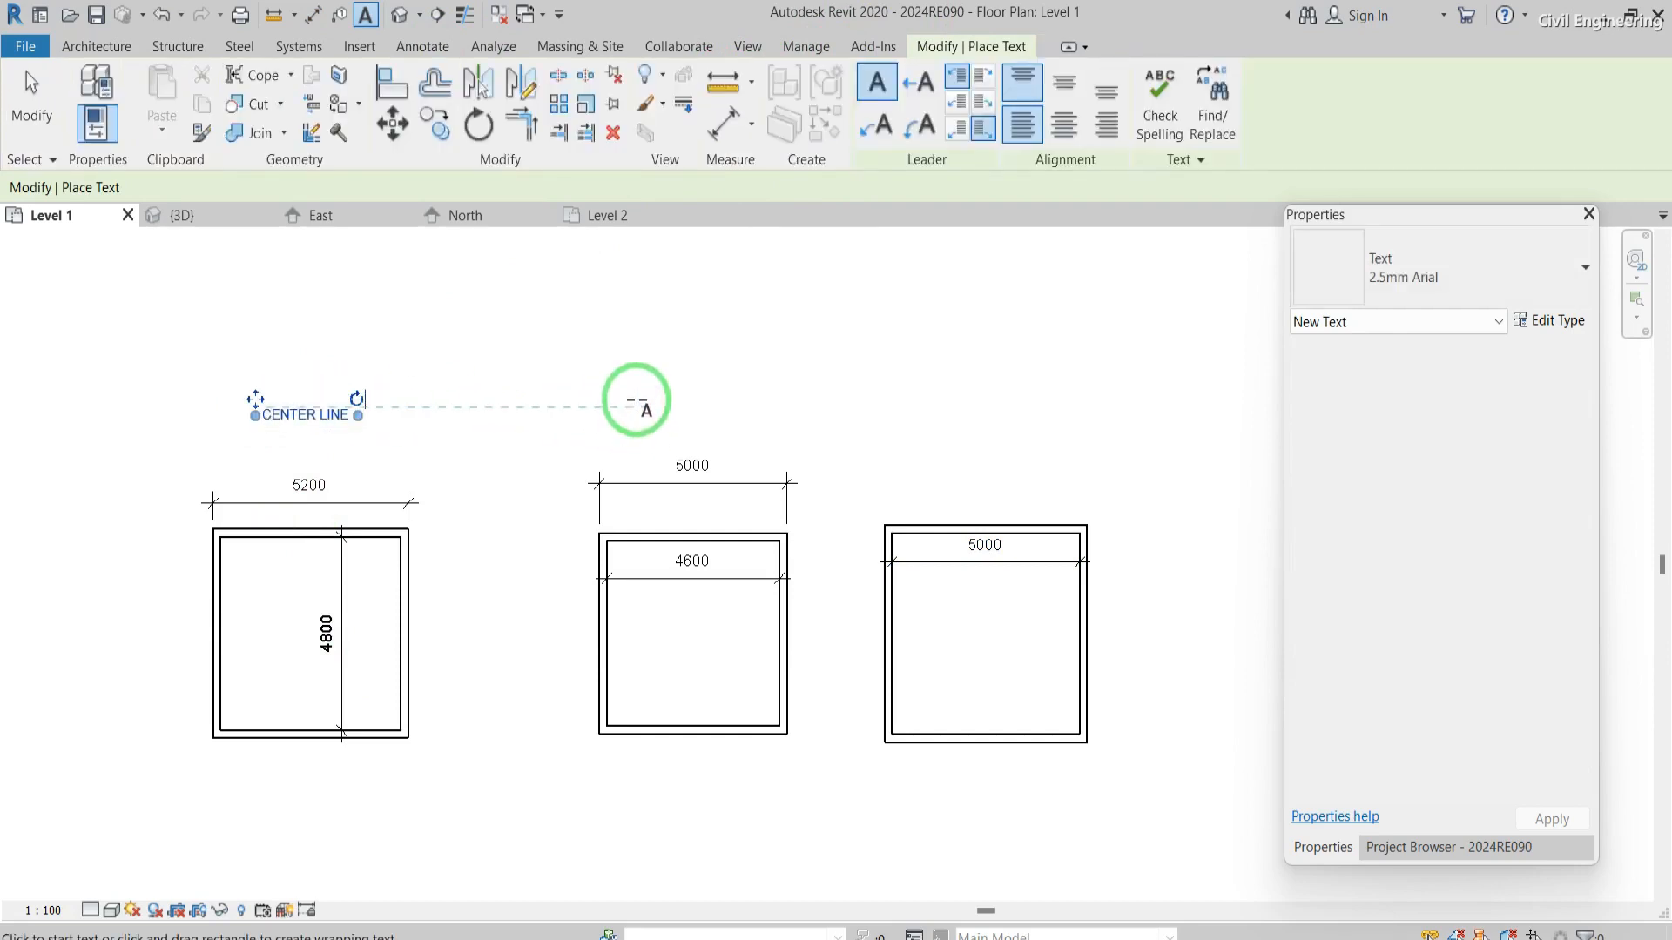
- Add the text label FINISHED FACE EXTERIOR above the second square, correcting its spelling
{"action": "left_click", "coordinate": [638, 405]}
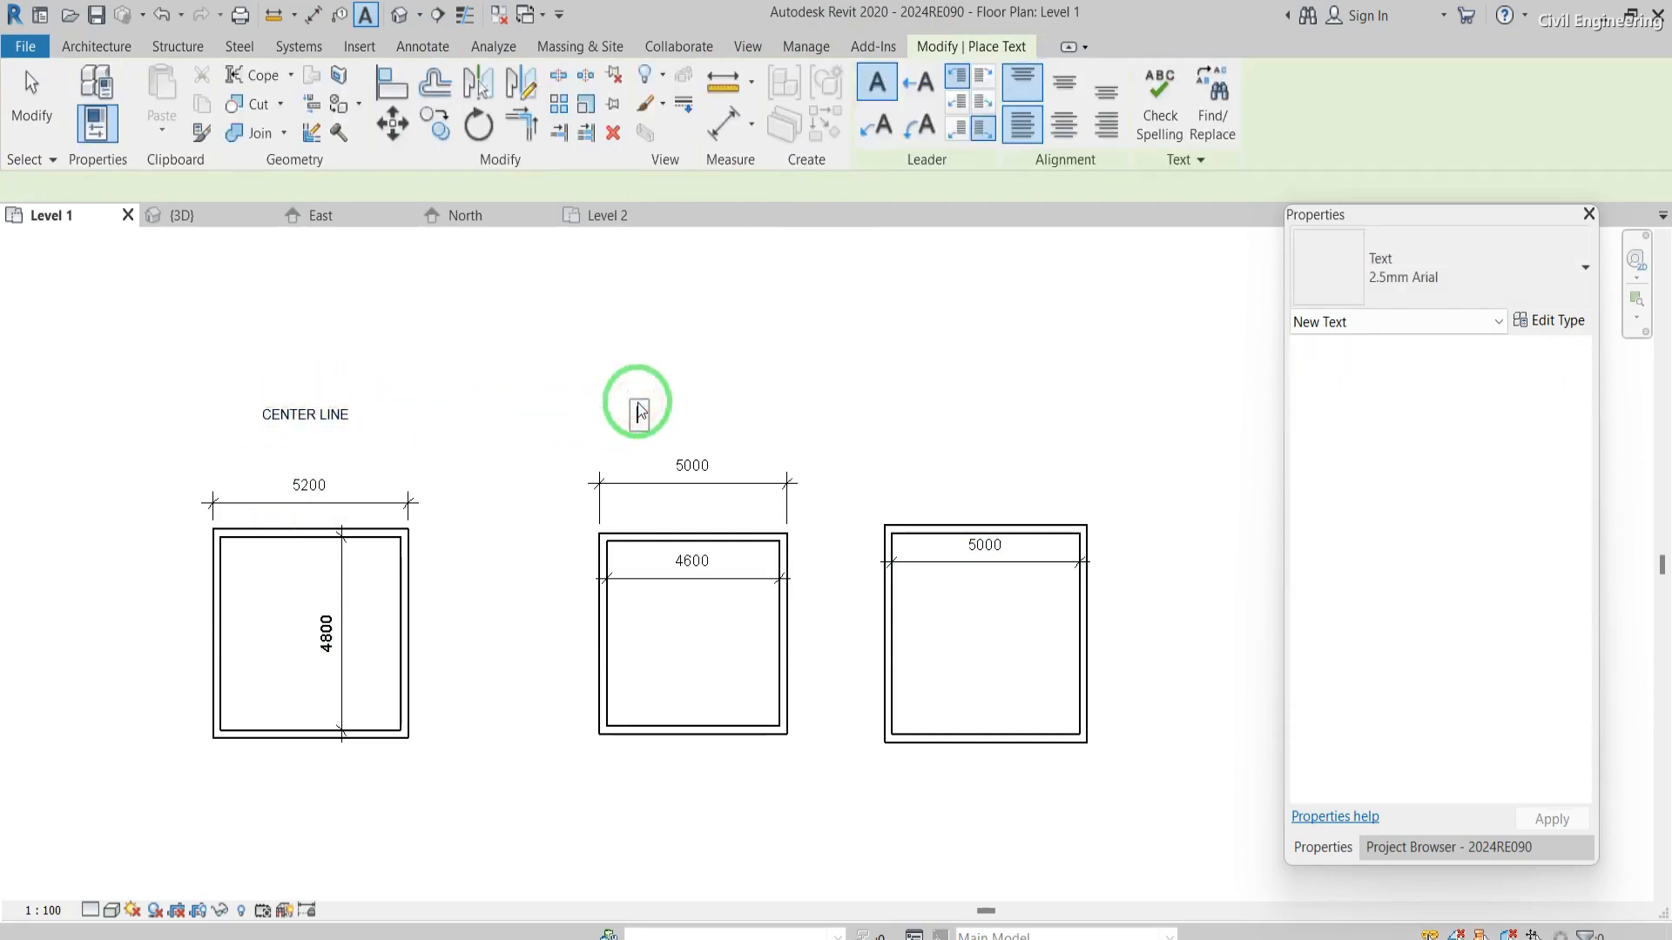
{"action": "type", "text": "FINISHED FACE EXTEIOR"}
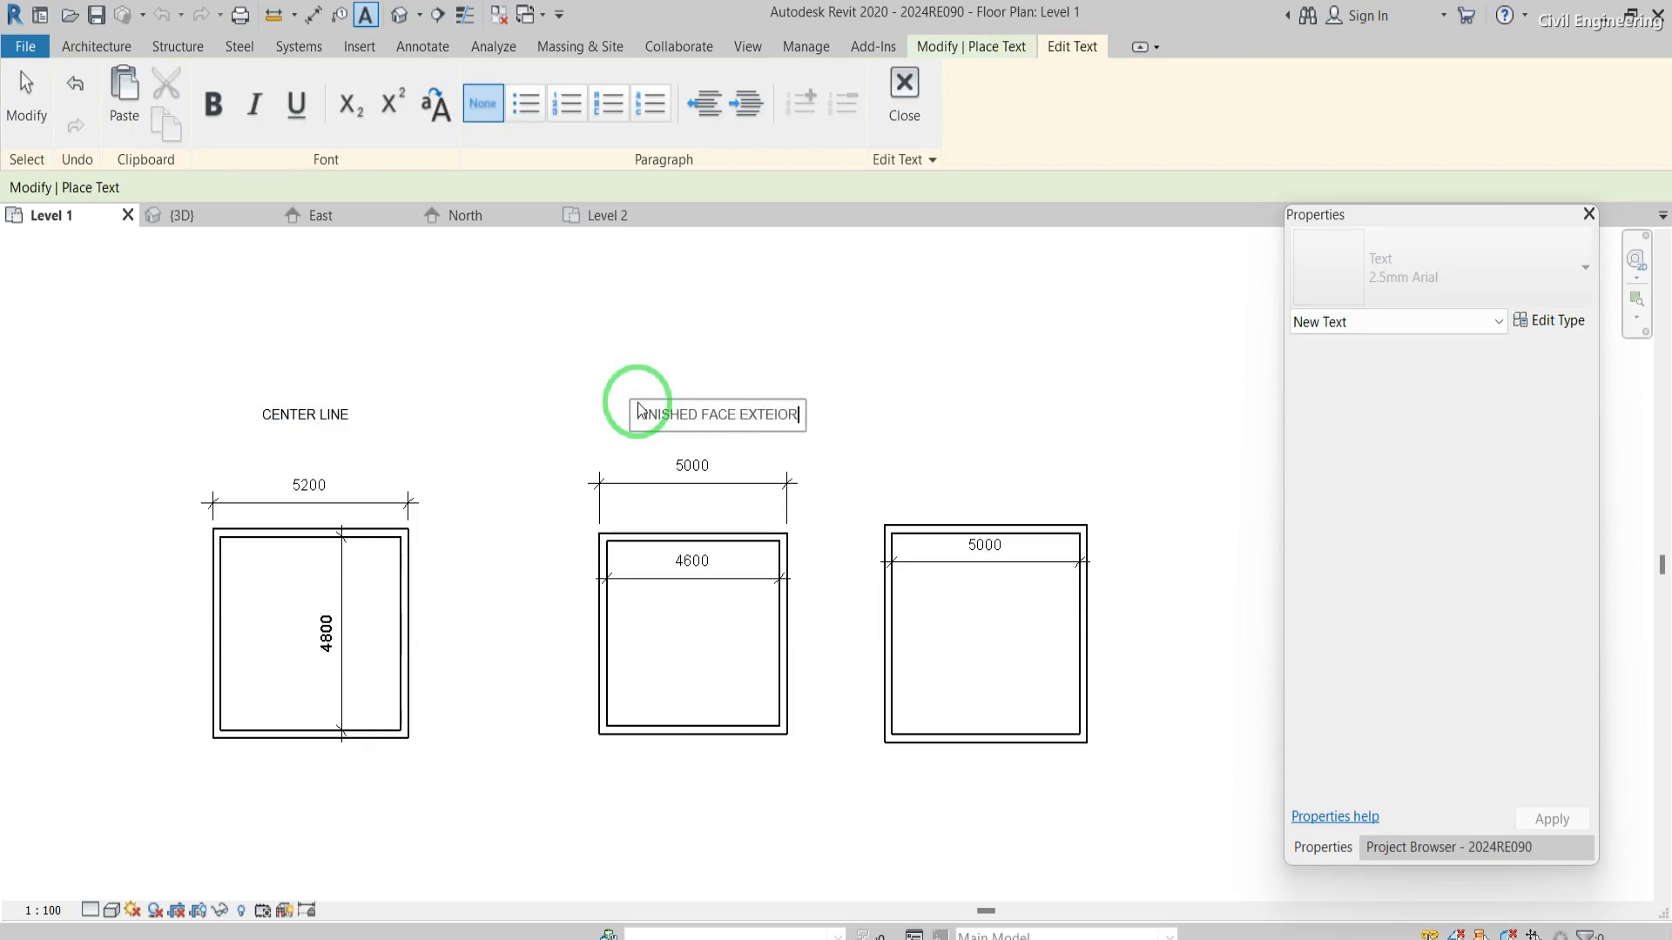
{"action": "left_click", "coordinate": [967, 431]}
{"action": "left_click", "coordinate": [775, 416]}
{"action": "type", "text": "RIOR"}
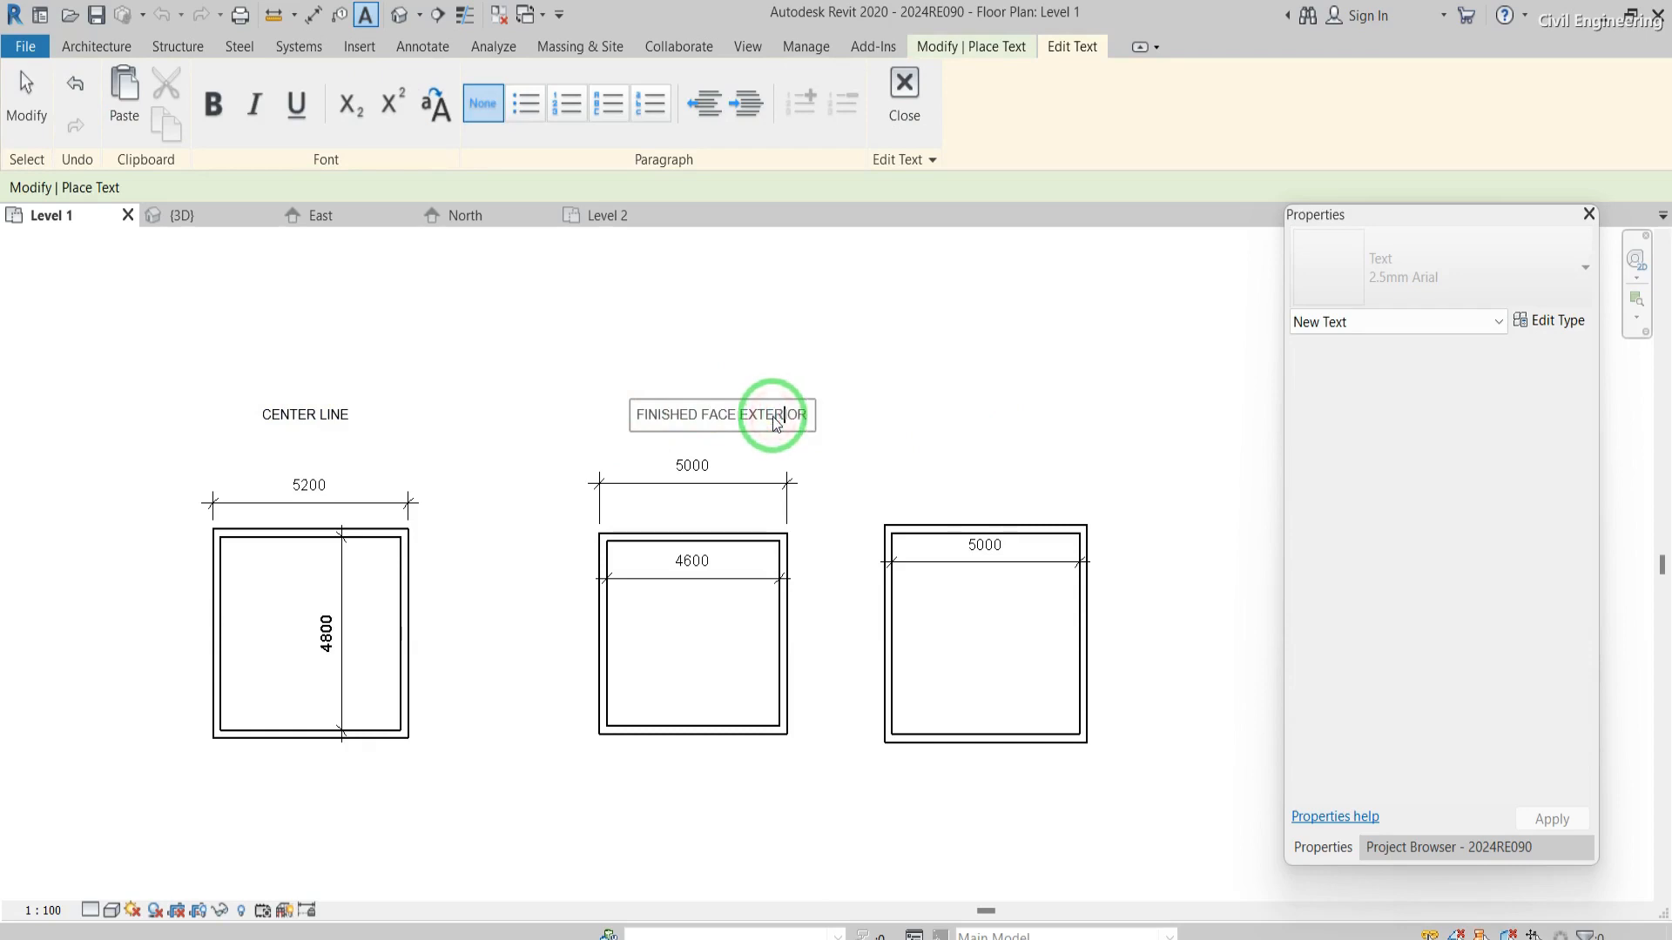
- Add the text label FINISHED FACE INTERIOR above the third square
{"action": "left_click", "coordinate": [920, 484]}
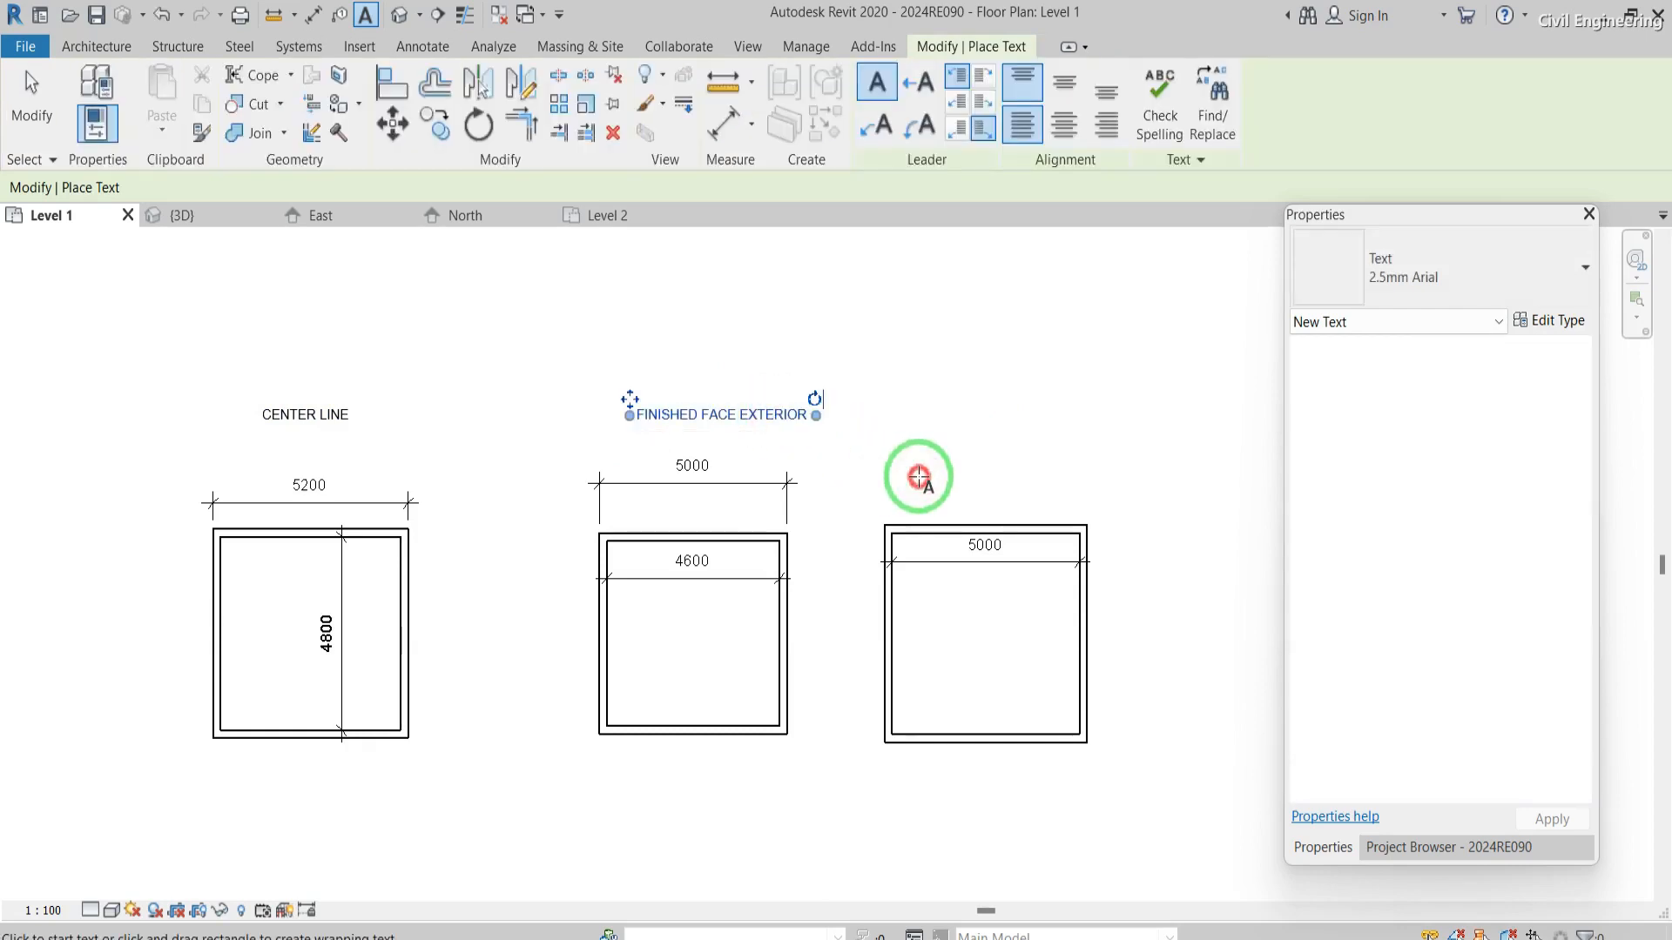
{"action": "type", "text": "NISHED FACE INTERIOR"}
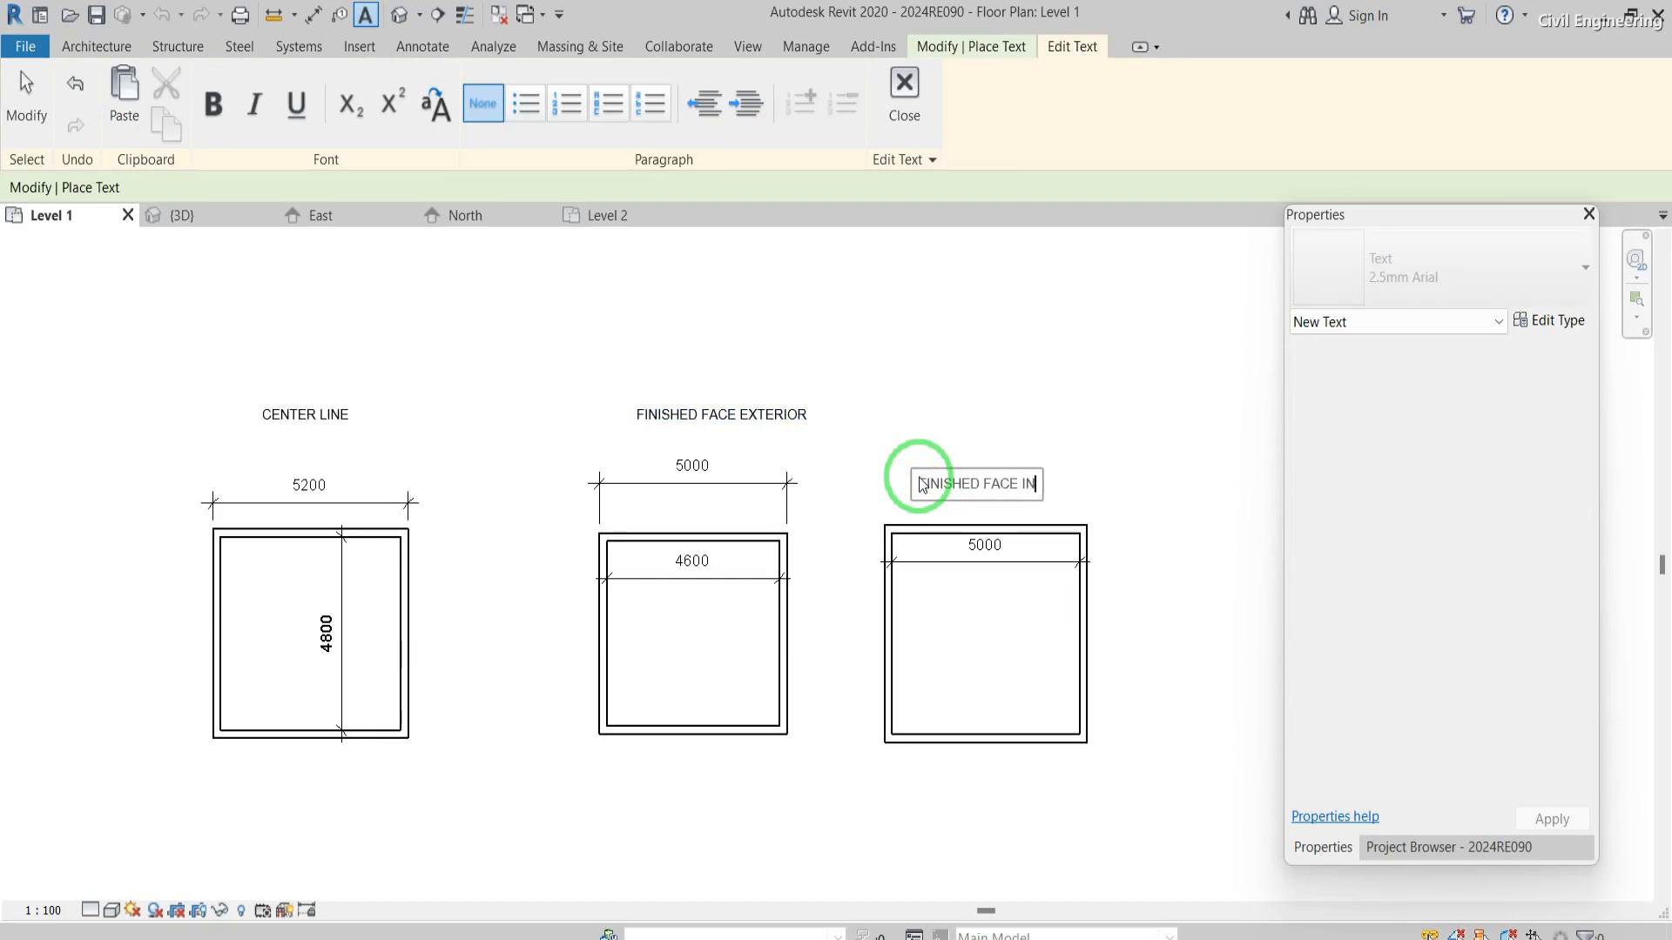
{"action": "left_click", "coordinate": [941, 437]}
{"action": "scroll", "coordinate": [941, 437], "scroll_direction": "down", "scroll_amount": 2}
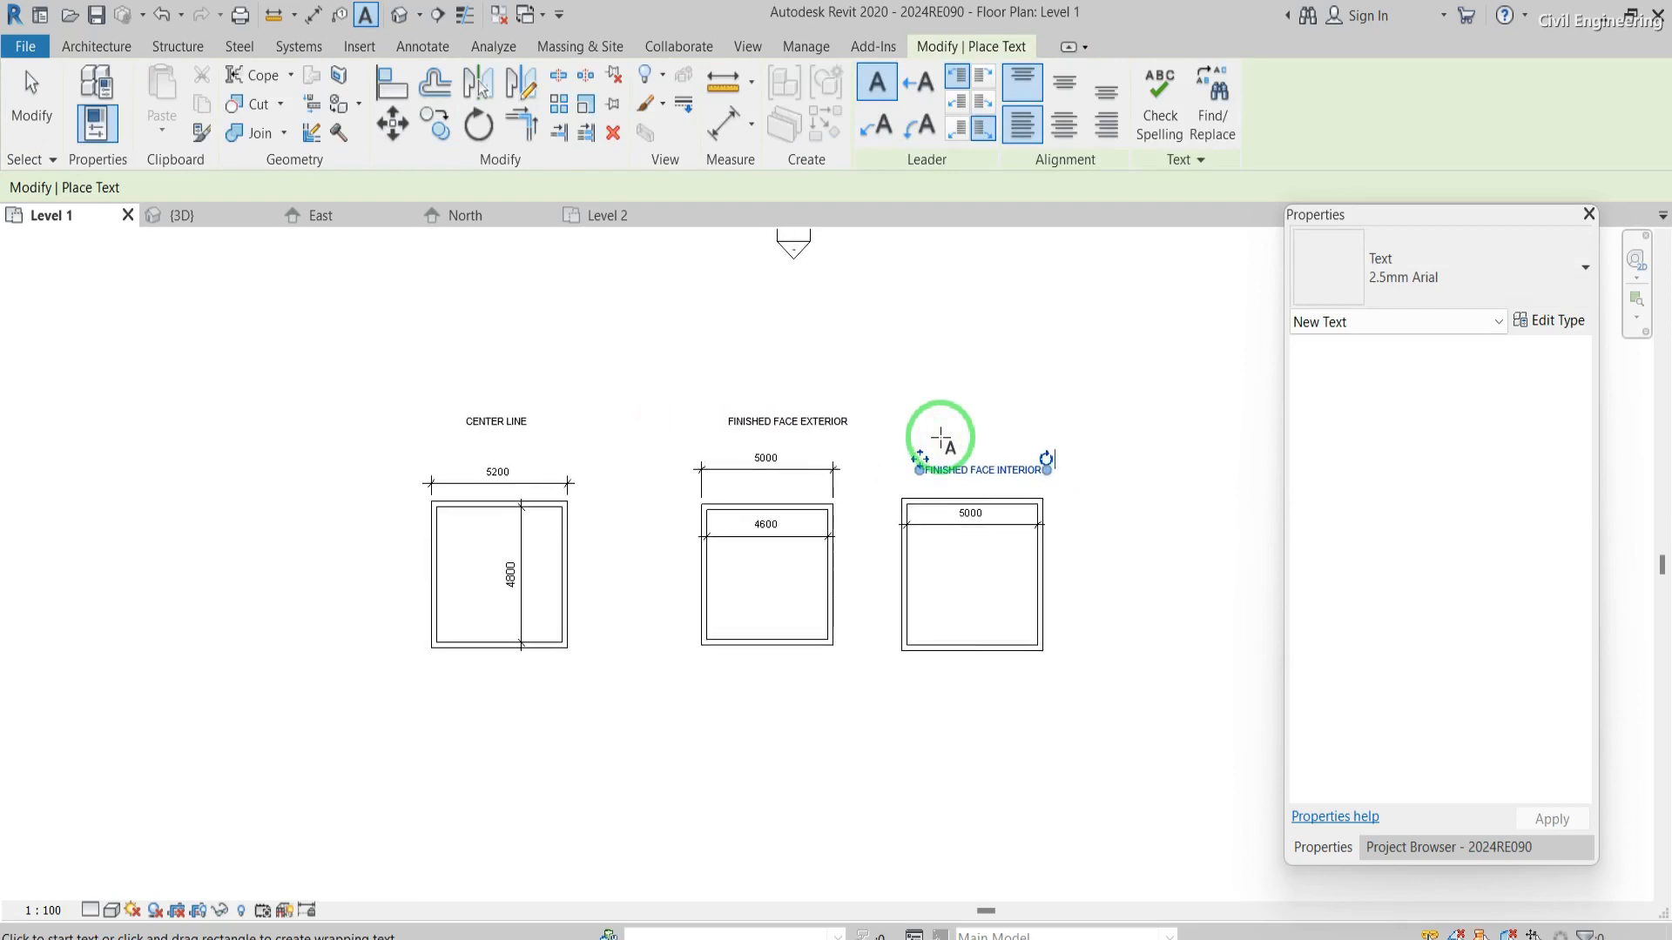
{"action": "scroll", "coordinate": [1158, 547], "scroll_direction": "up", "scroll_amount": 2}
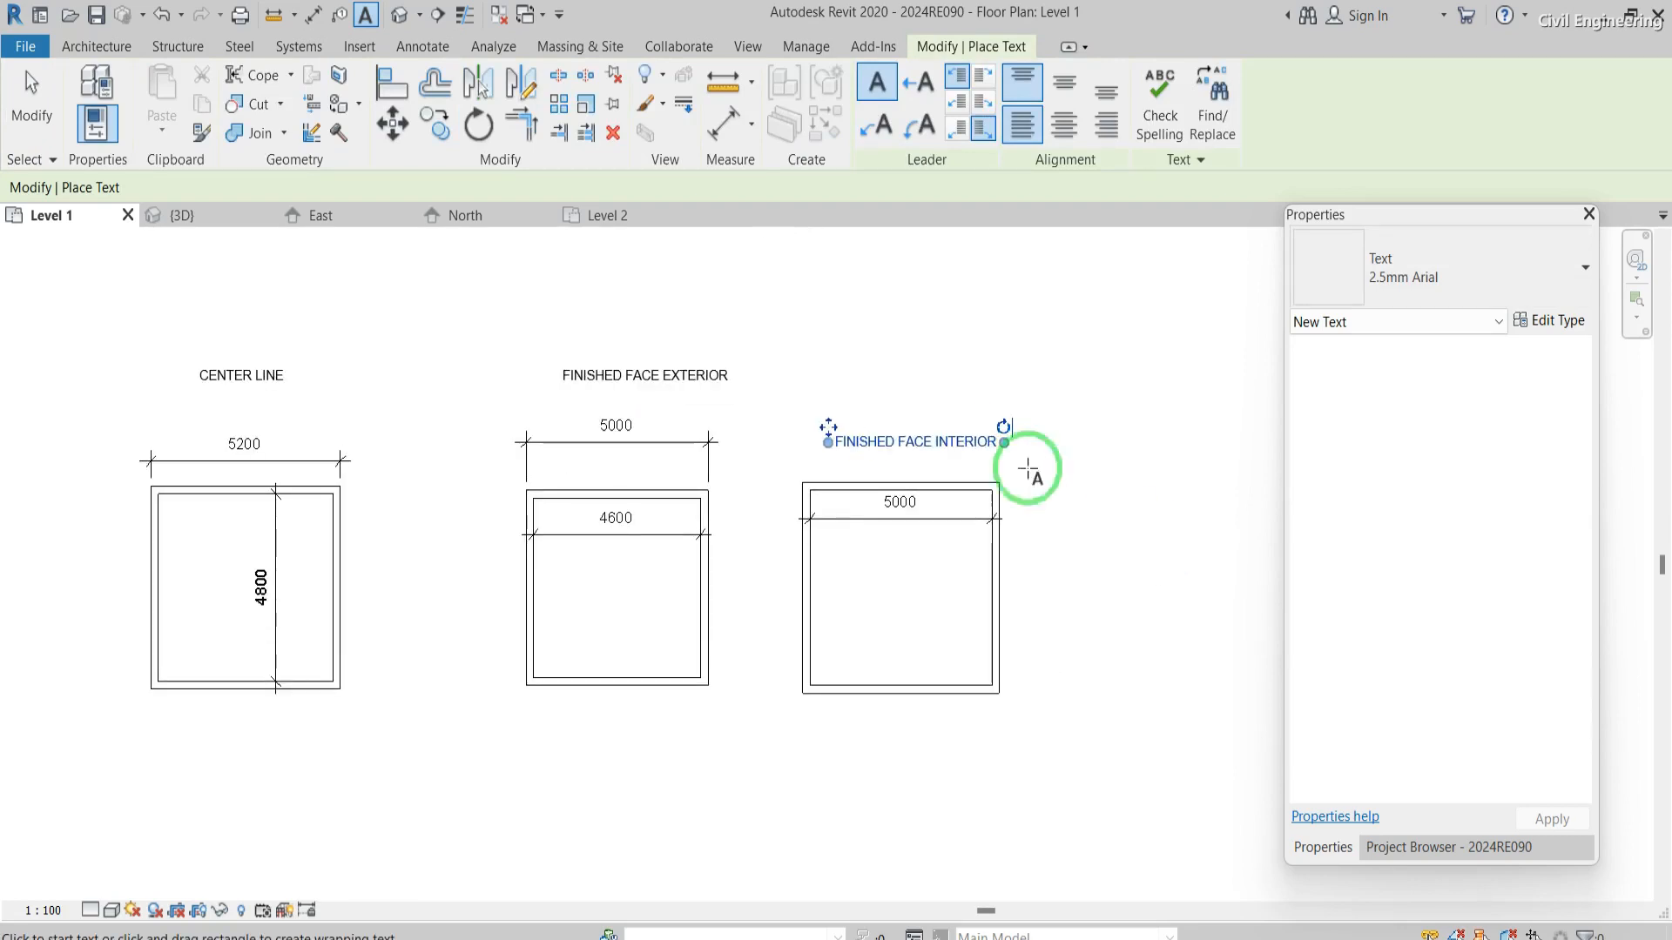
- Review the Wall tool's Location Line options against the three labelled squares without drawing a wall
{"action": "left_click", "coordinate": [67, 48]}
{"action": "left_click", "coordinate": [84, 74]}
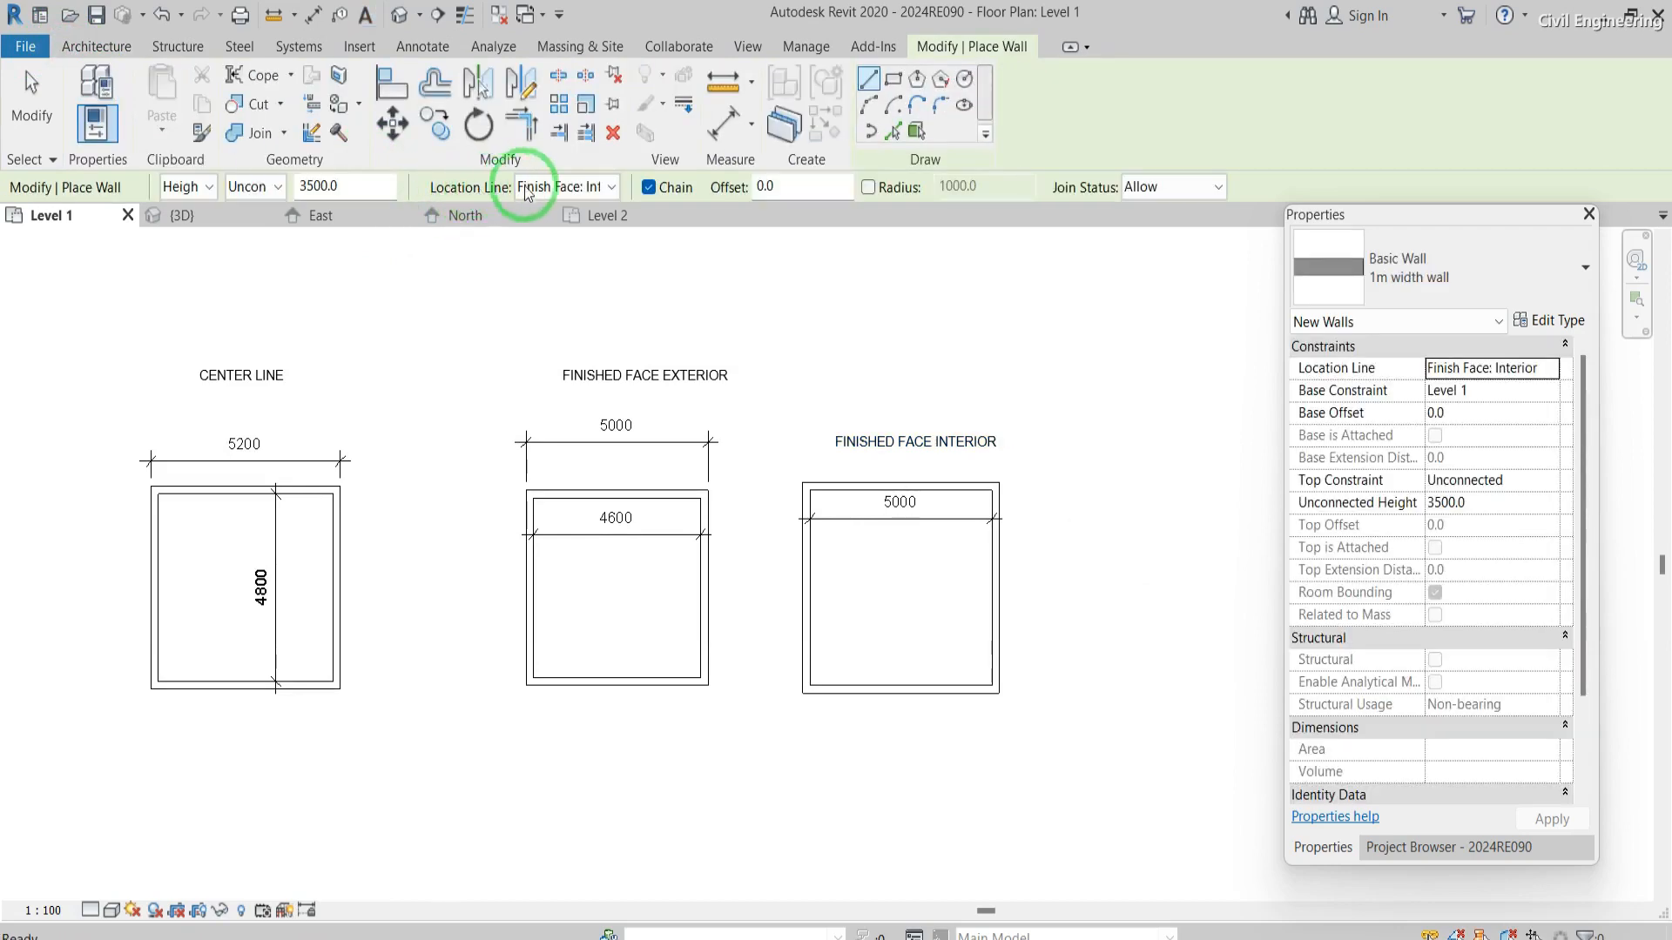
{"action": "left_click", "coordinate": [610, 186]}
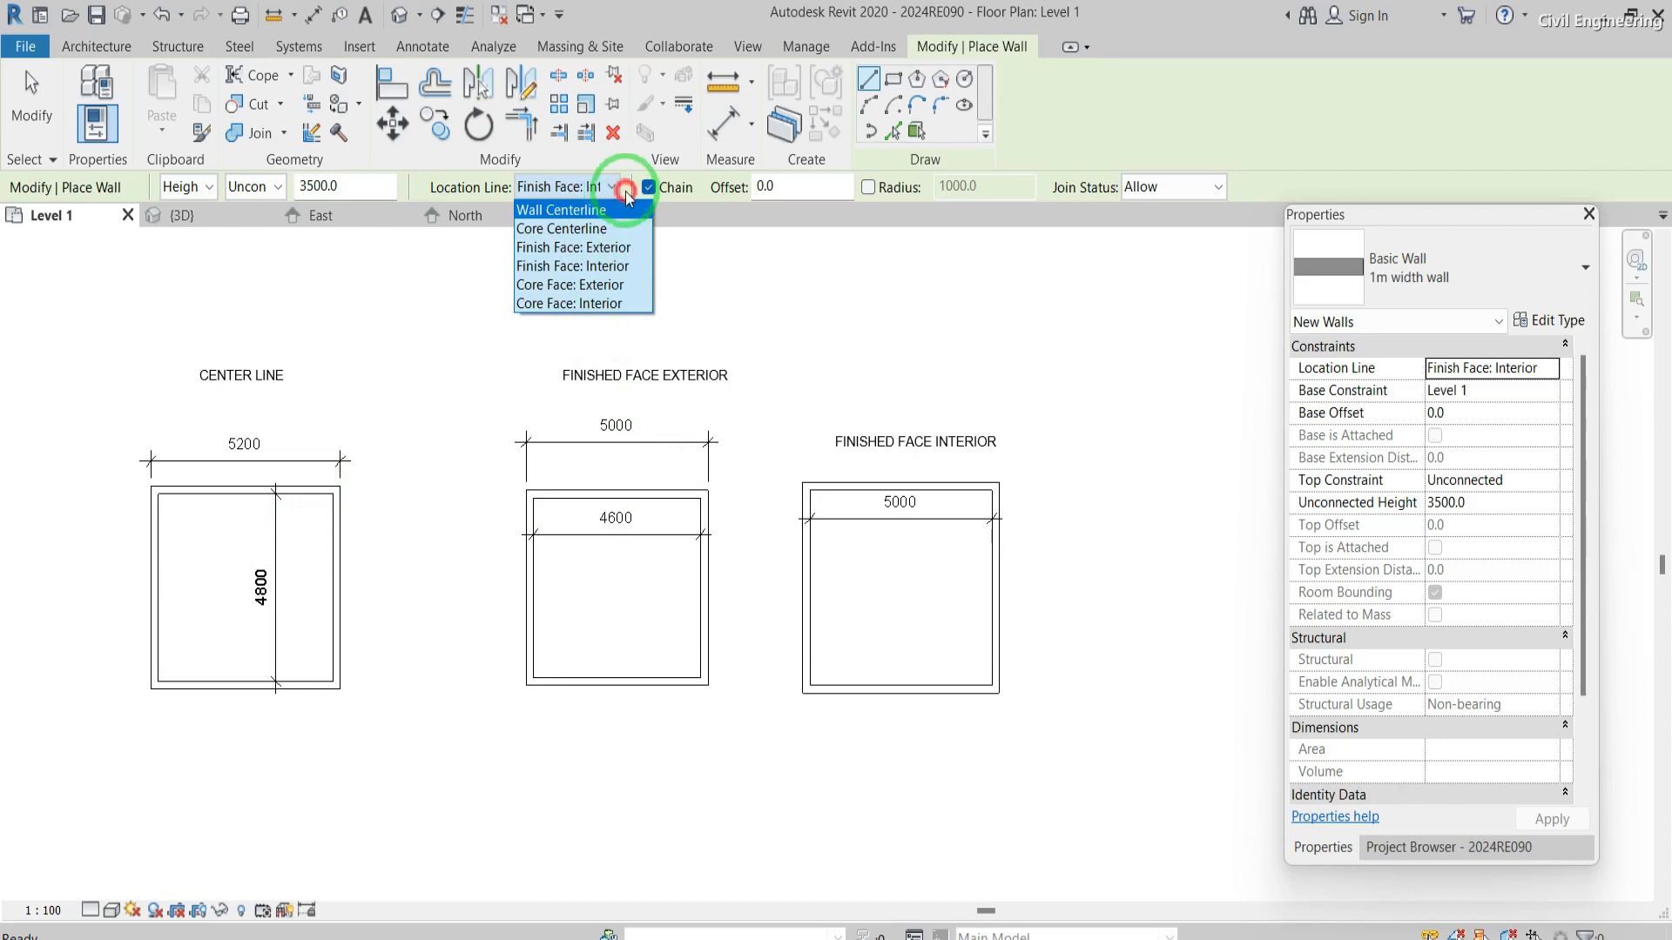
{"action": "left_click", "coordinate": [710, 306]}
{"action": "scroll", "coordinate": [718, 439], "scroll_direction": "down", "scroll_amount": 3}
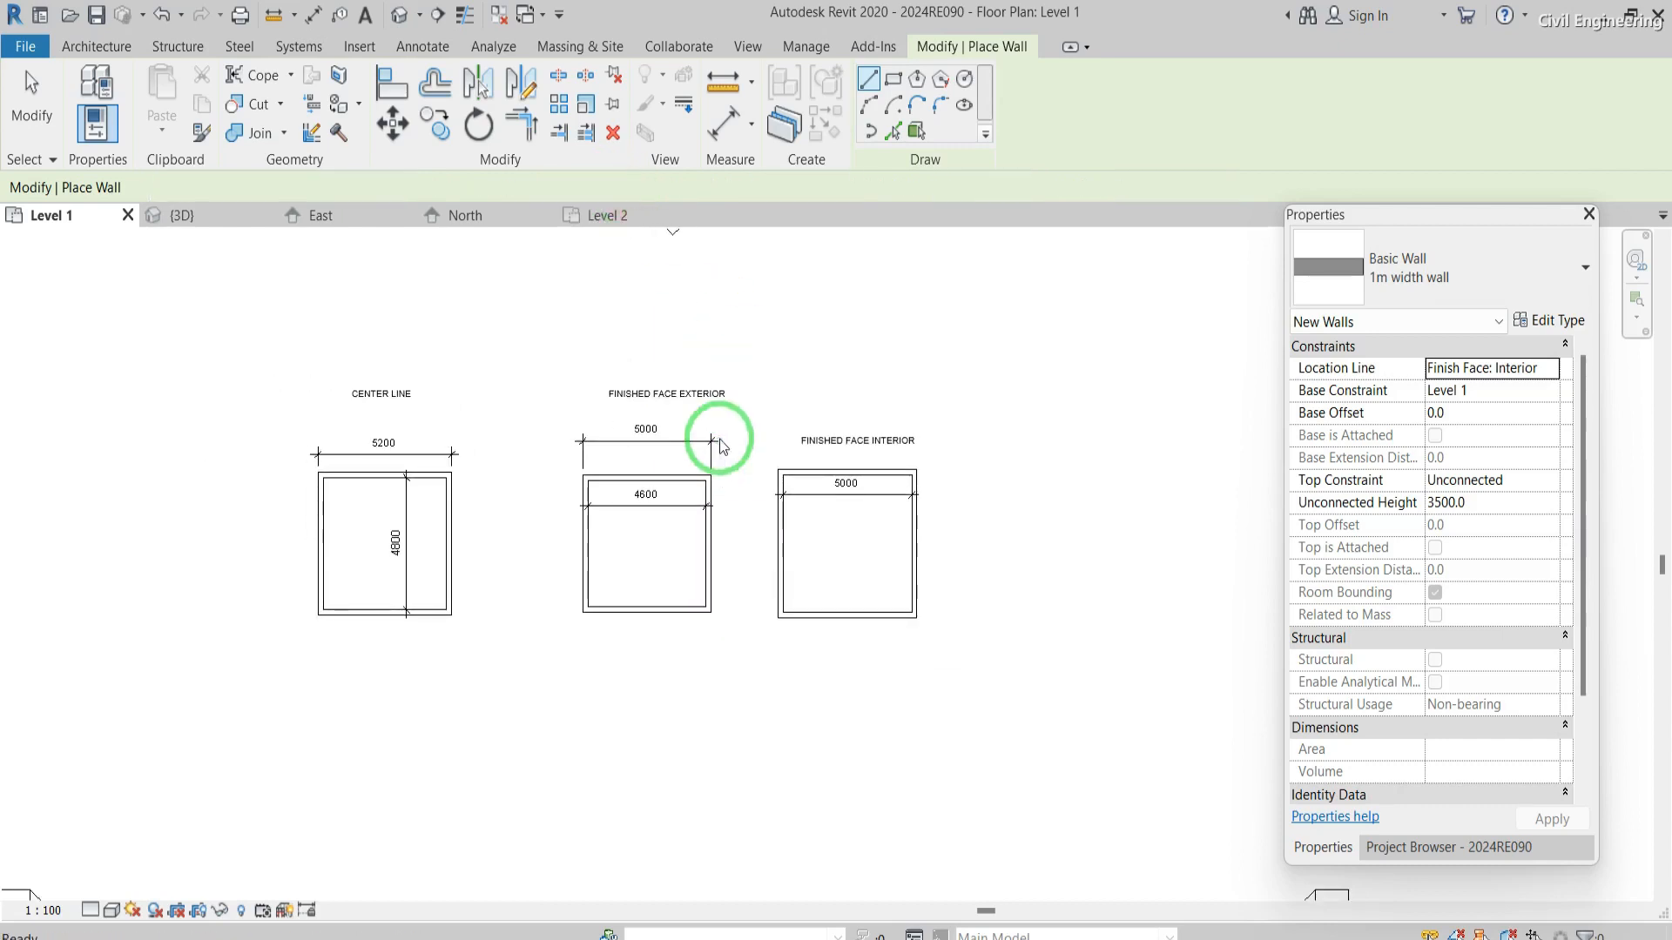
{"action": "key", "text": "Escape"}
{"action": "key", "text": "Escape"}
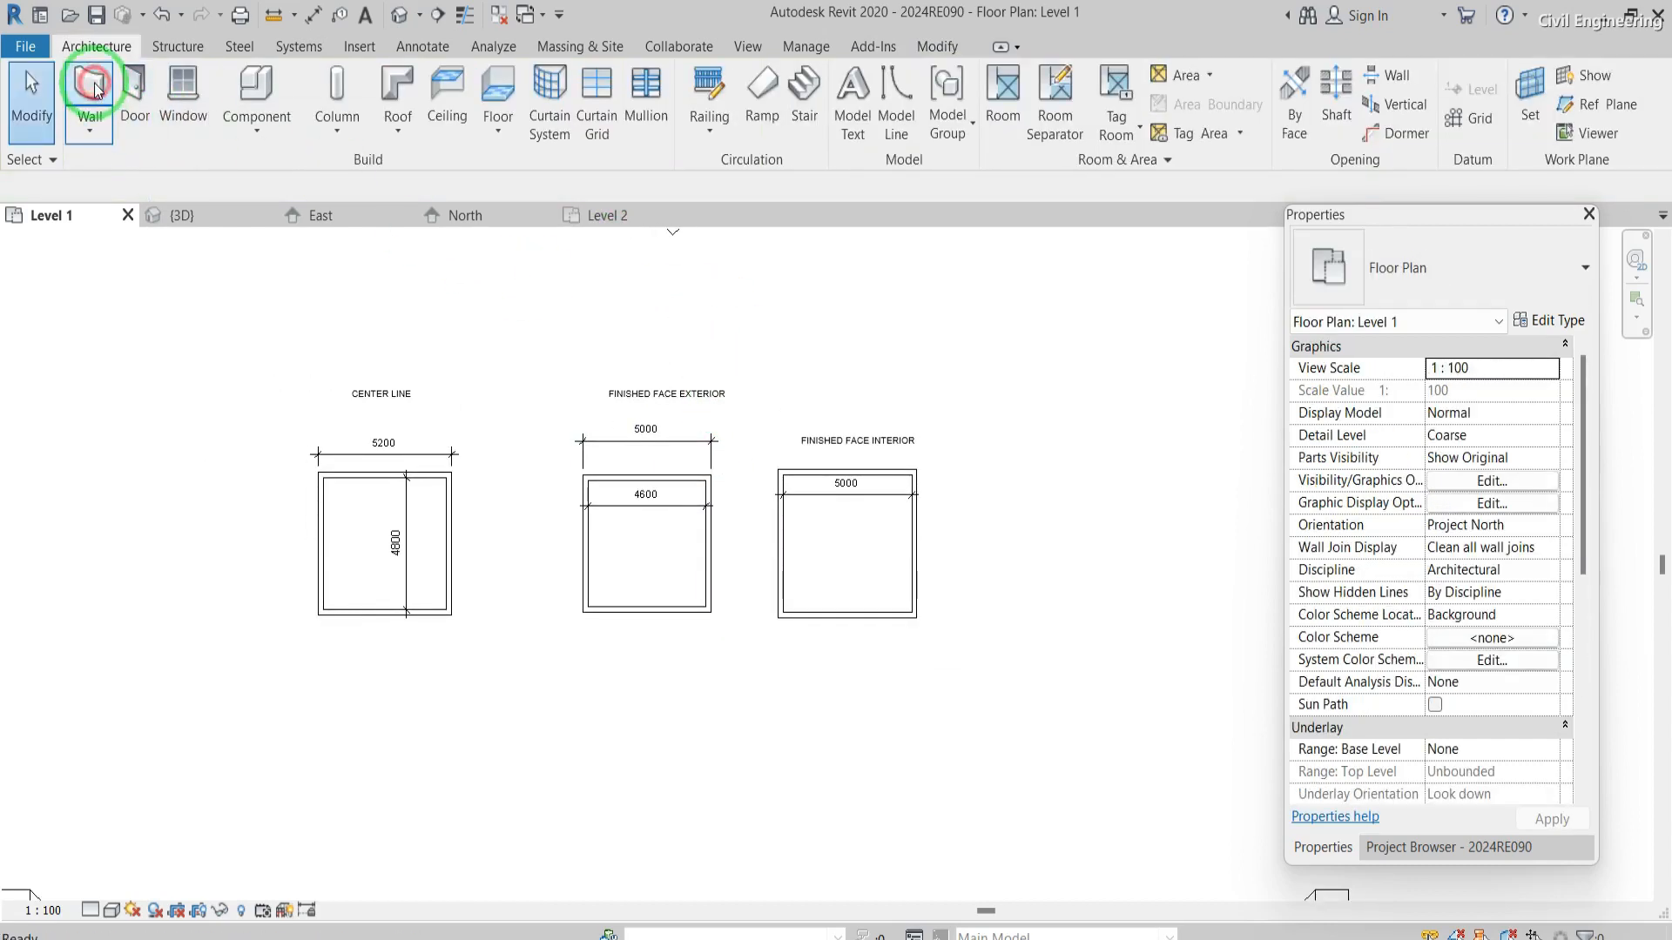
{"action": "left_click", "coordinate": [92, 87]}
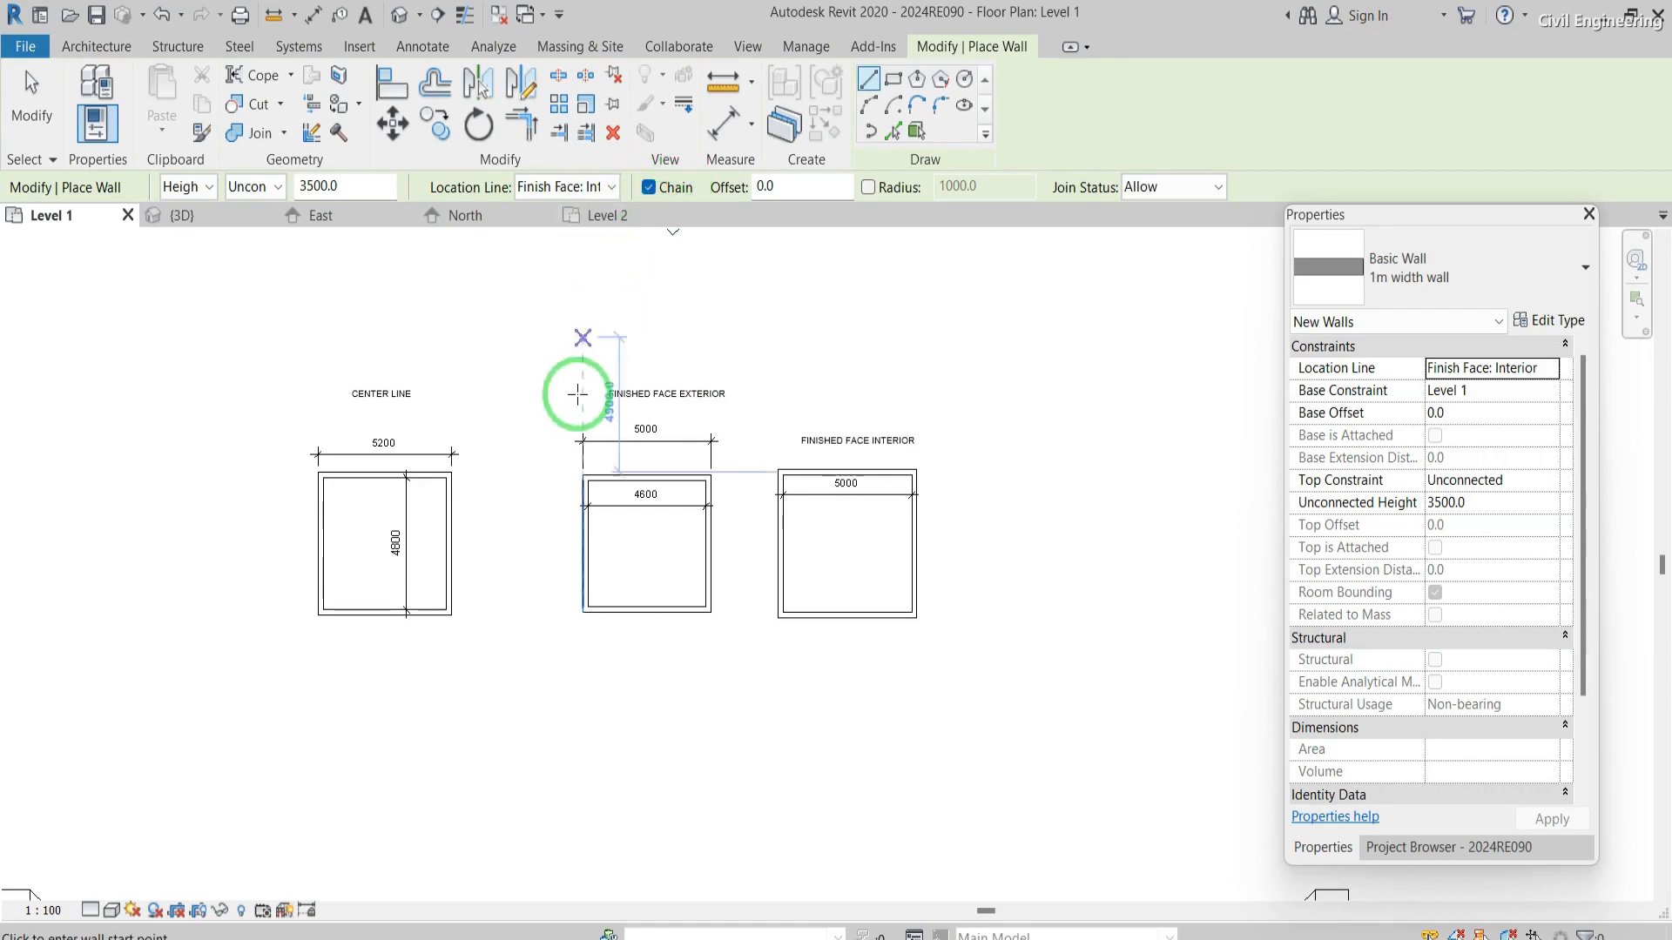
{"action": "scroll", "coordinate": [582, 409], "scroll_direction": "down", "scroll_amount": 1}
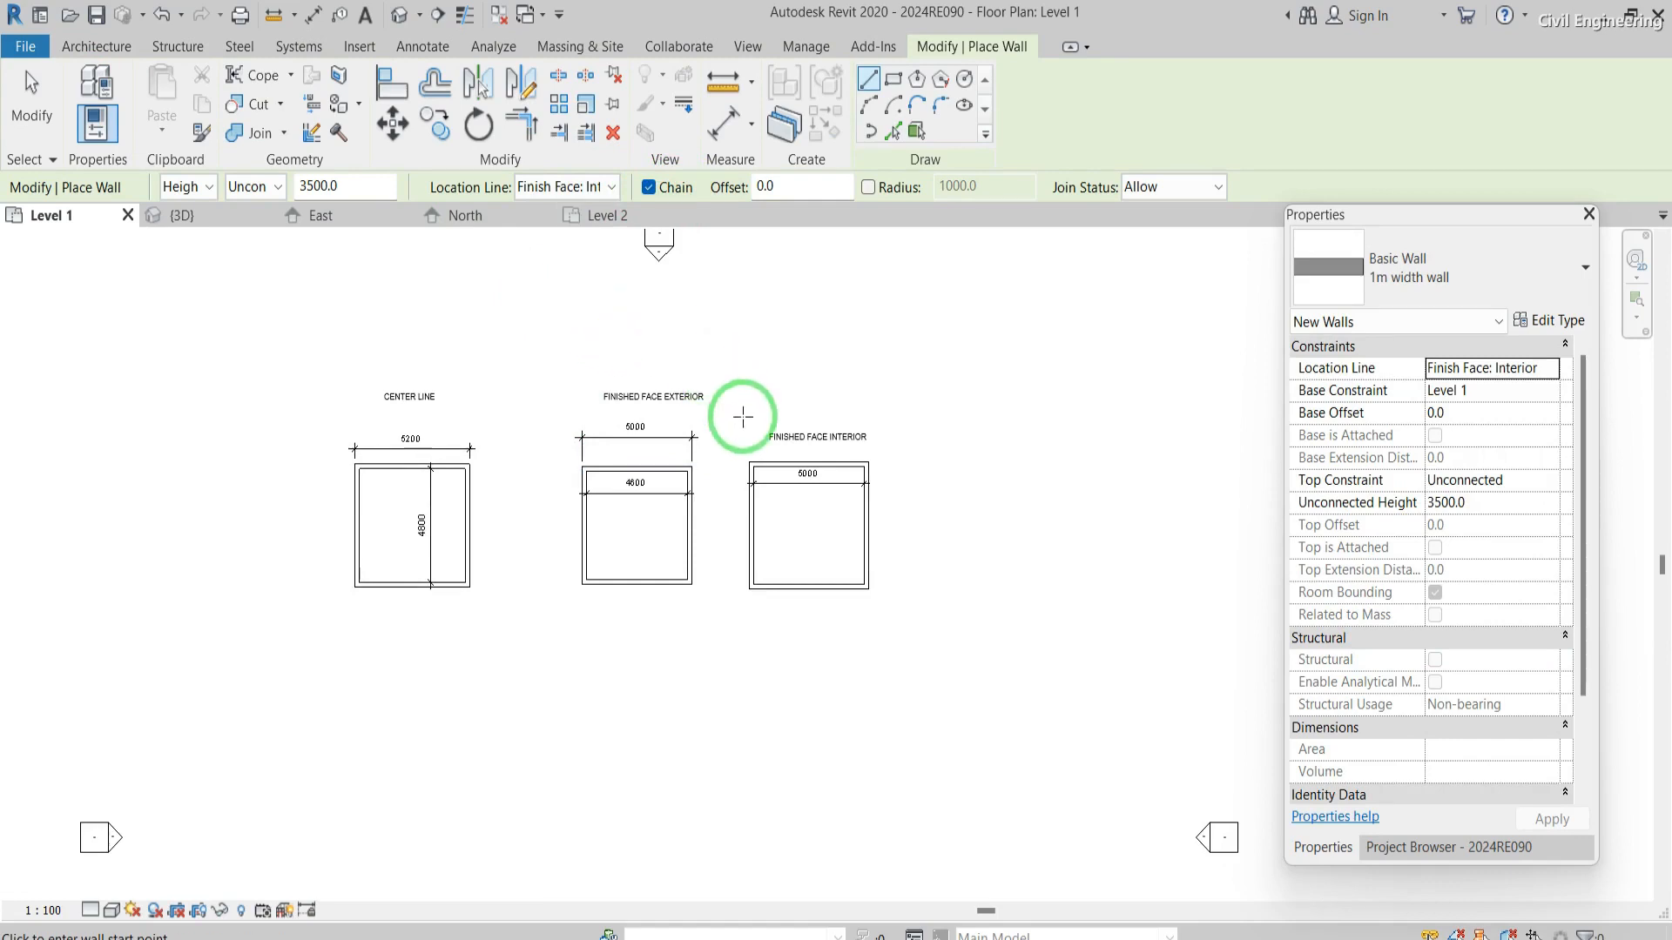
{"action": "key", "text": "Escape"}
{"action": "key", "text": "Escape"}
- Delete the three squares together with their dimensions and text labels, and restart the Wall tool
{"action": "left_click_drag", "start_coordinate": [940, 700], "coordinate": [263, 346]}
{"action": "key", "text": "Delete"}
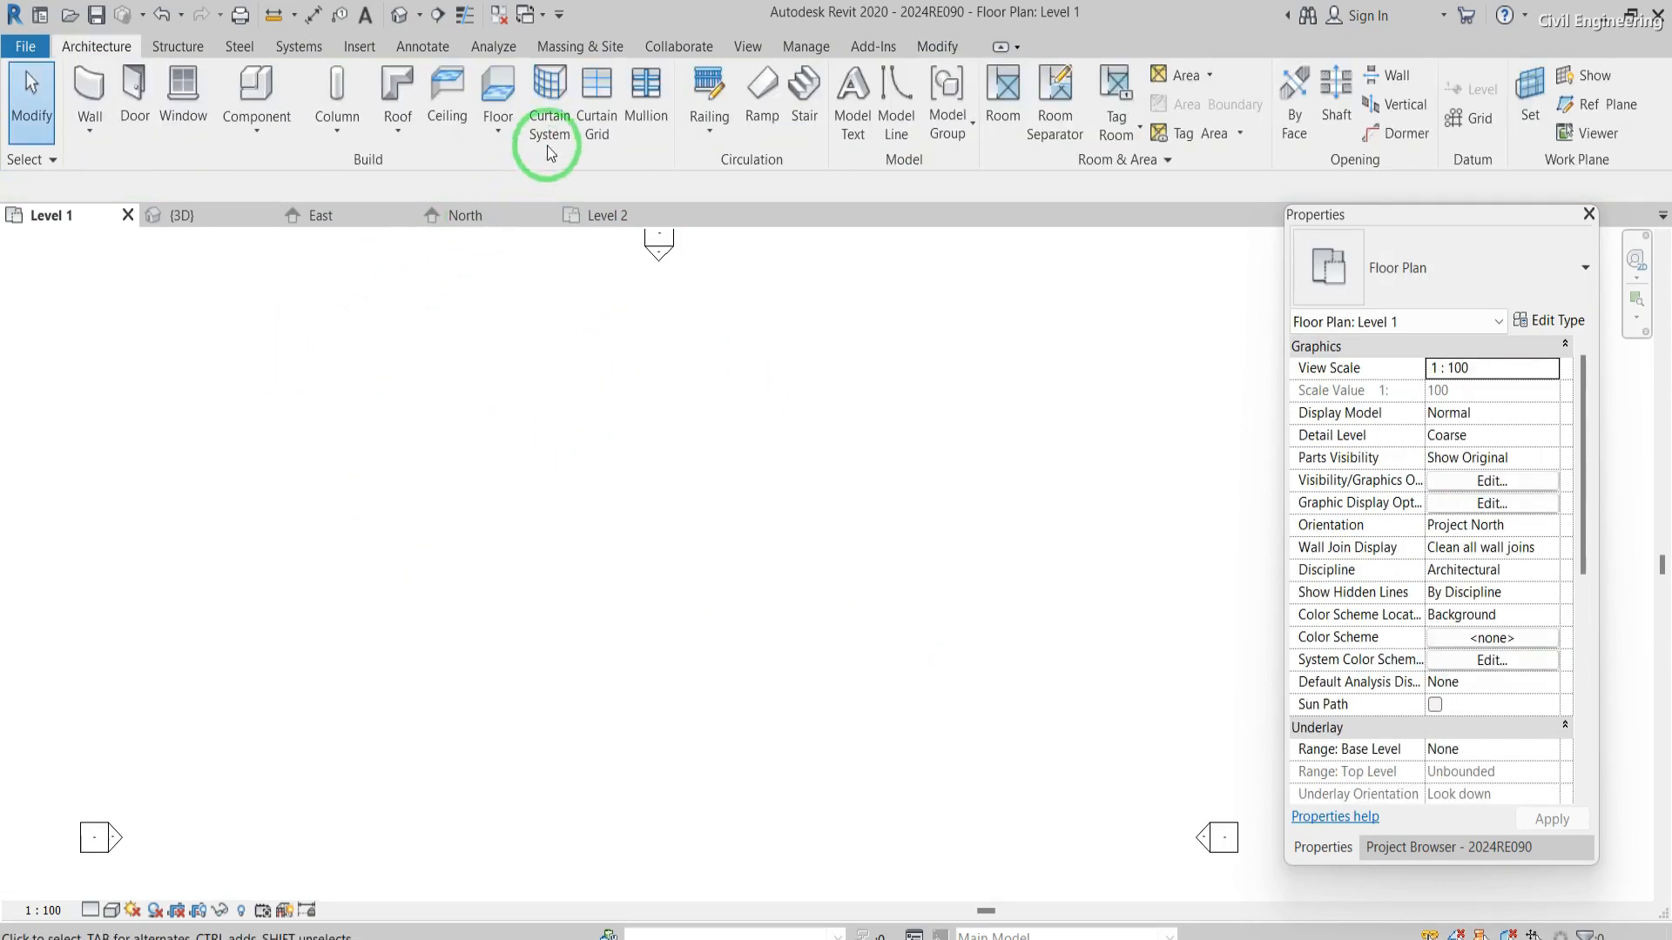
{"action": "left_click", "coordinate": [81, 89]}
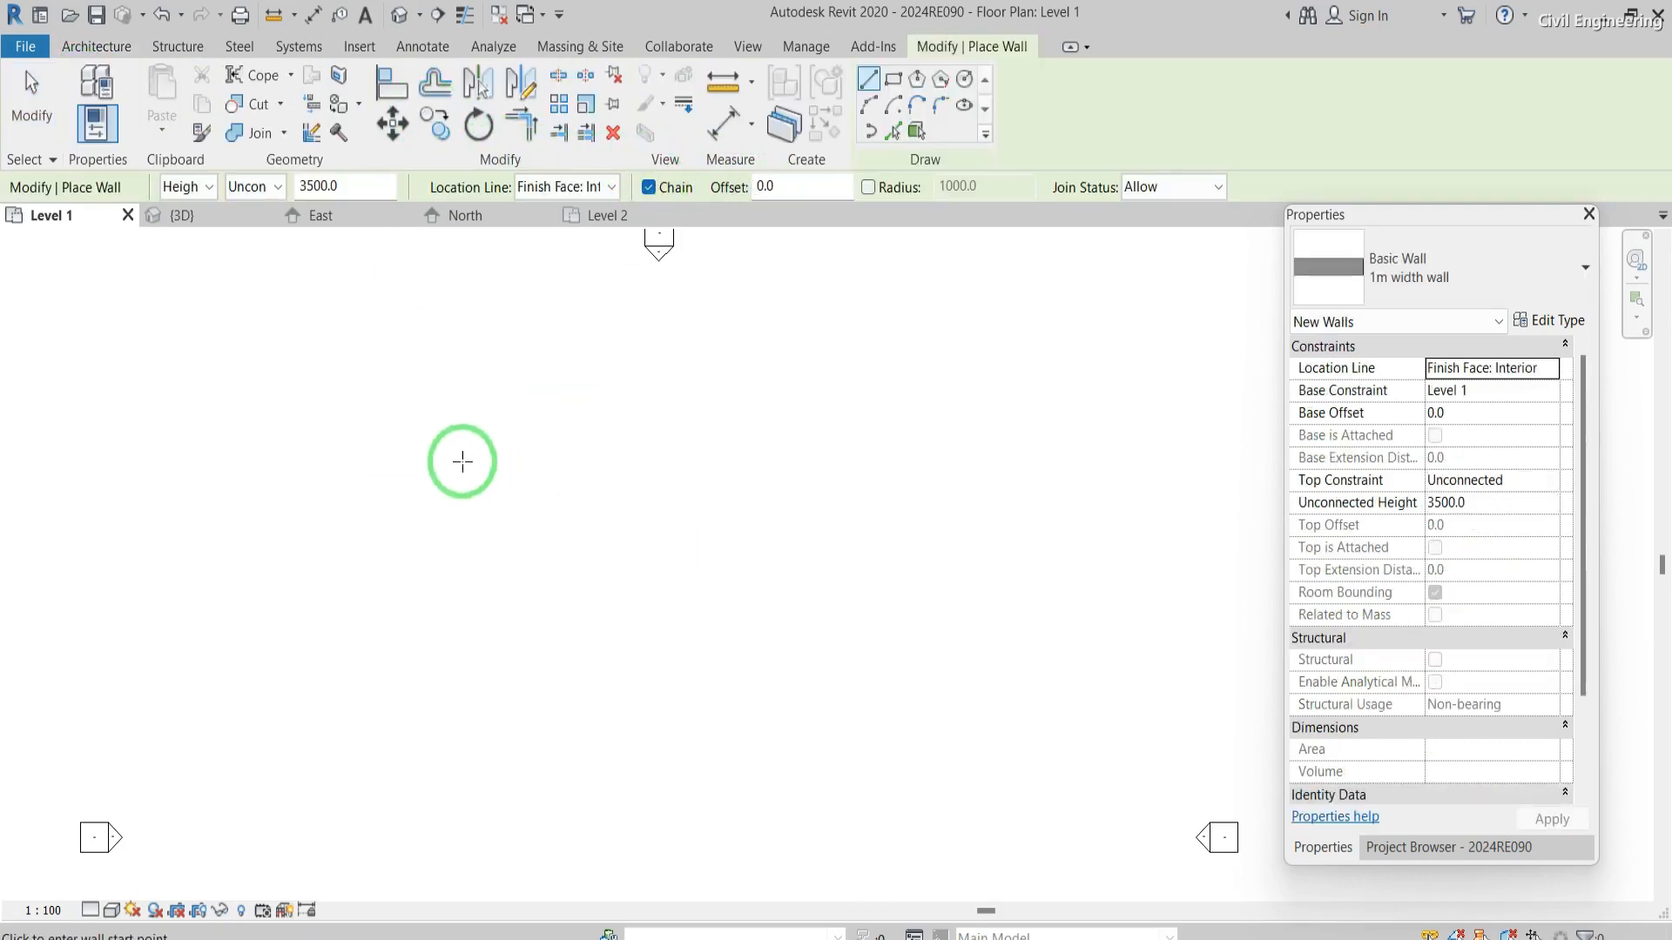
- Draw a closed L-shaped loop of 1m width walls with Chain enabled, the left side about 6900 mm and the right about 3100 mm
{"action": "left_click", "coordinate": [601, 456]}
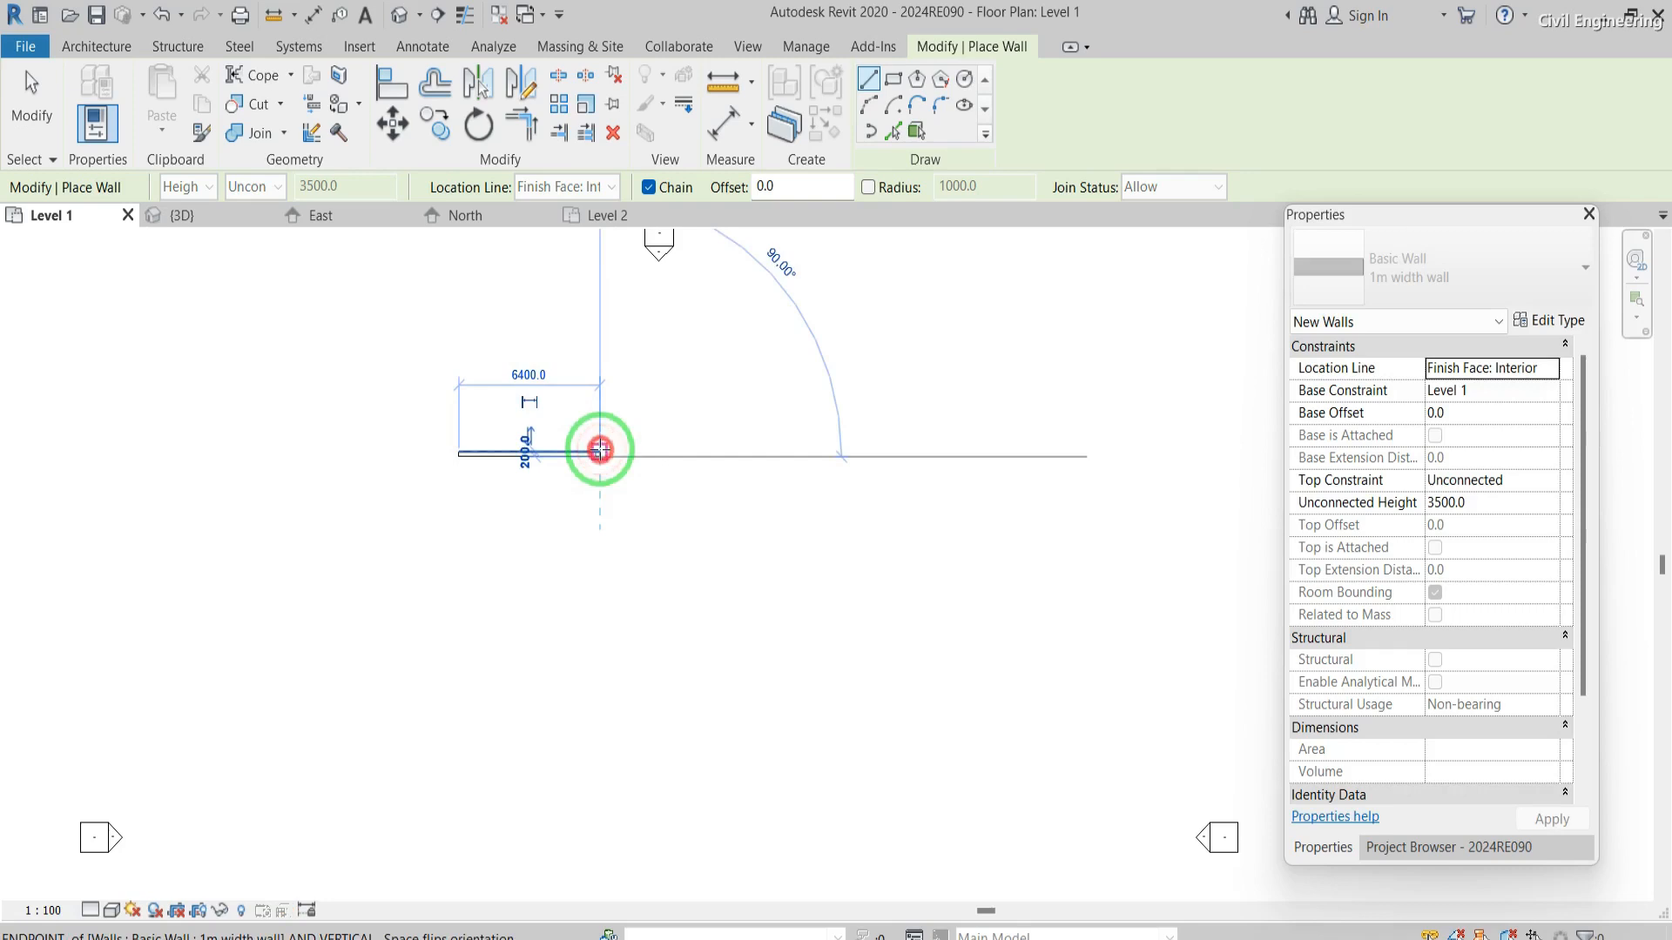
{"action": "left_click", "coordinate": [601, 528]}
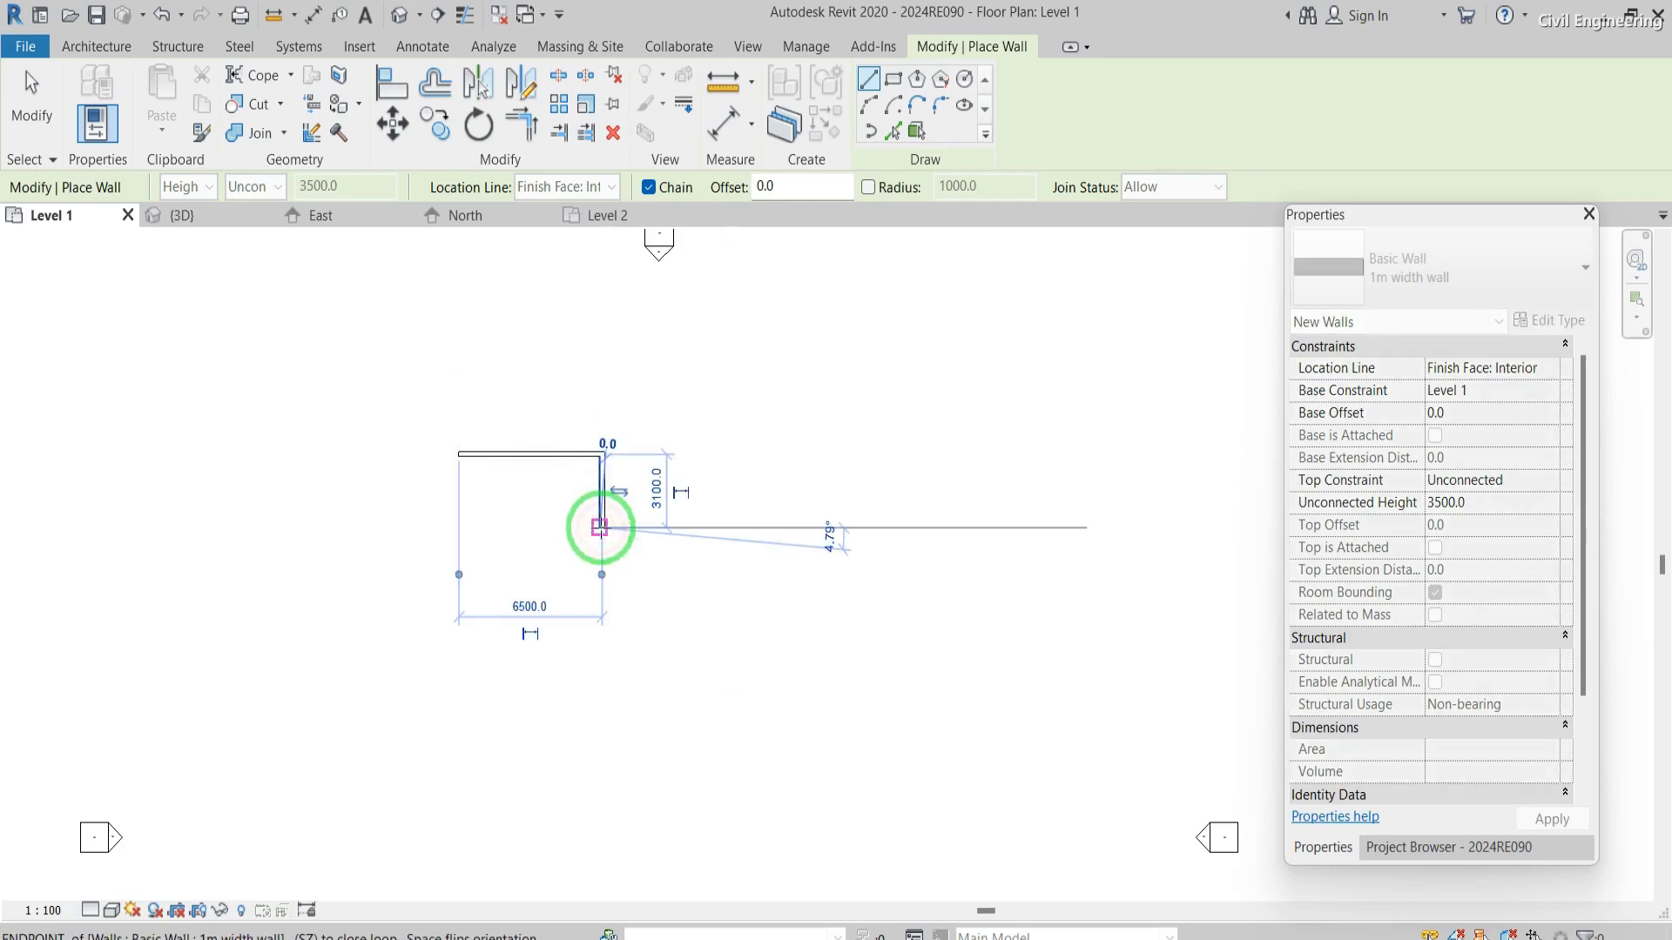
{"action": "left_click", "coordinate": [392, 528]}
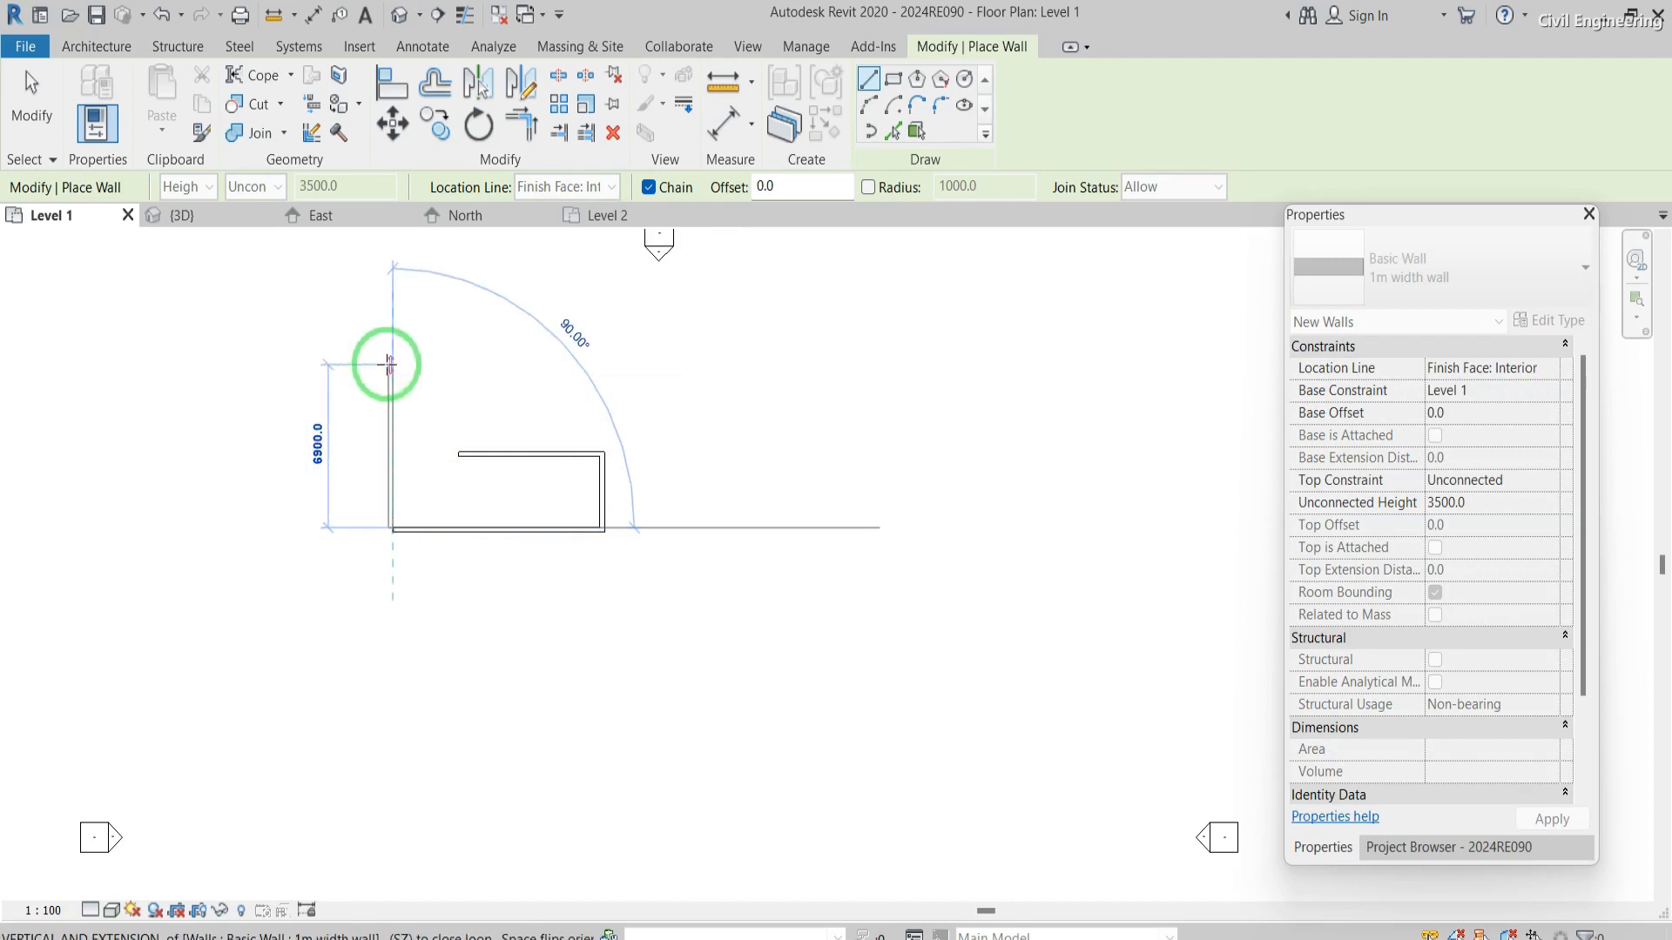
{"action": "left_click", "coordinate": [390, 364]}
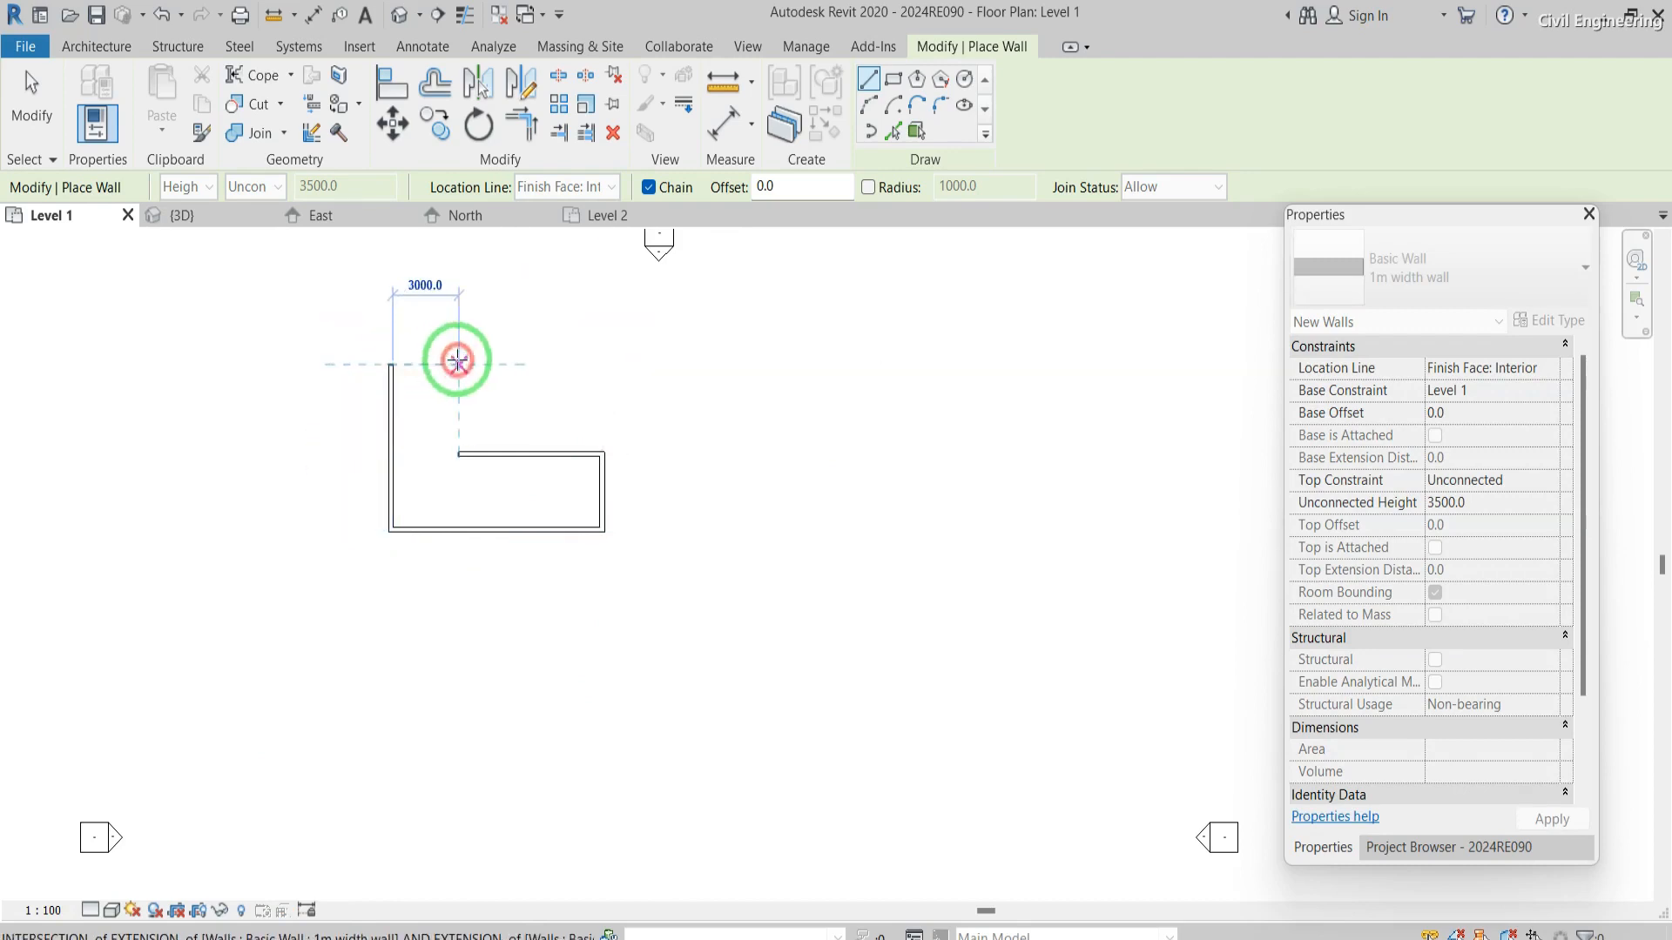
{"action": "left_click", "coordinate": [458, 361]}
{"action": "left_click", "coordinate": [461, 451]}
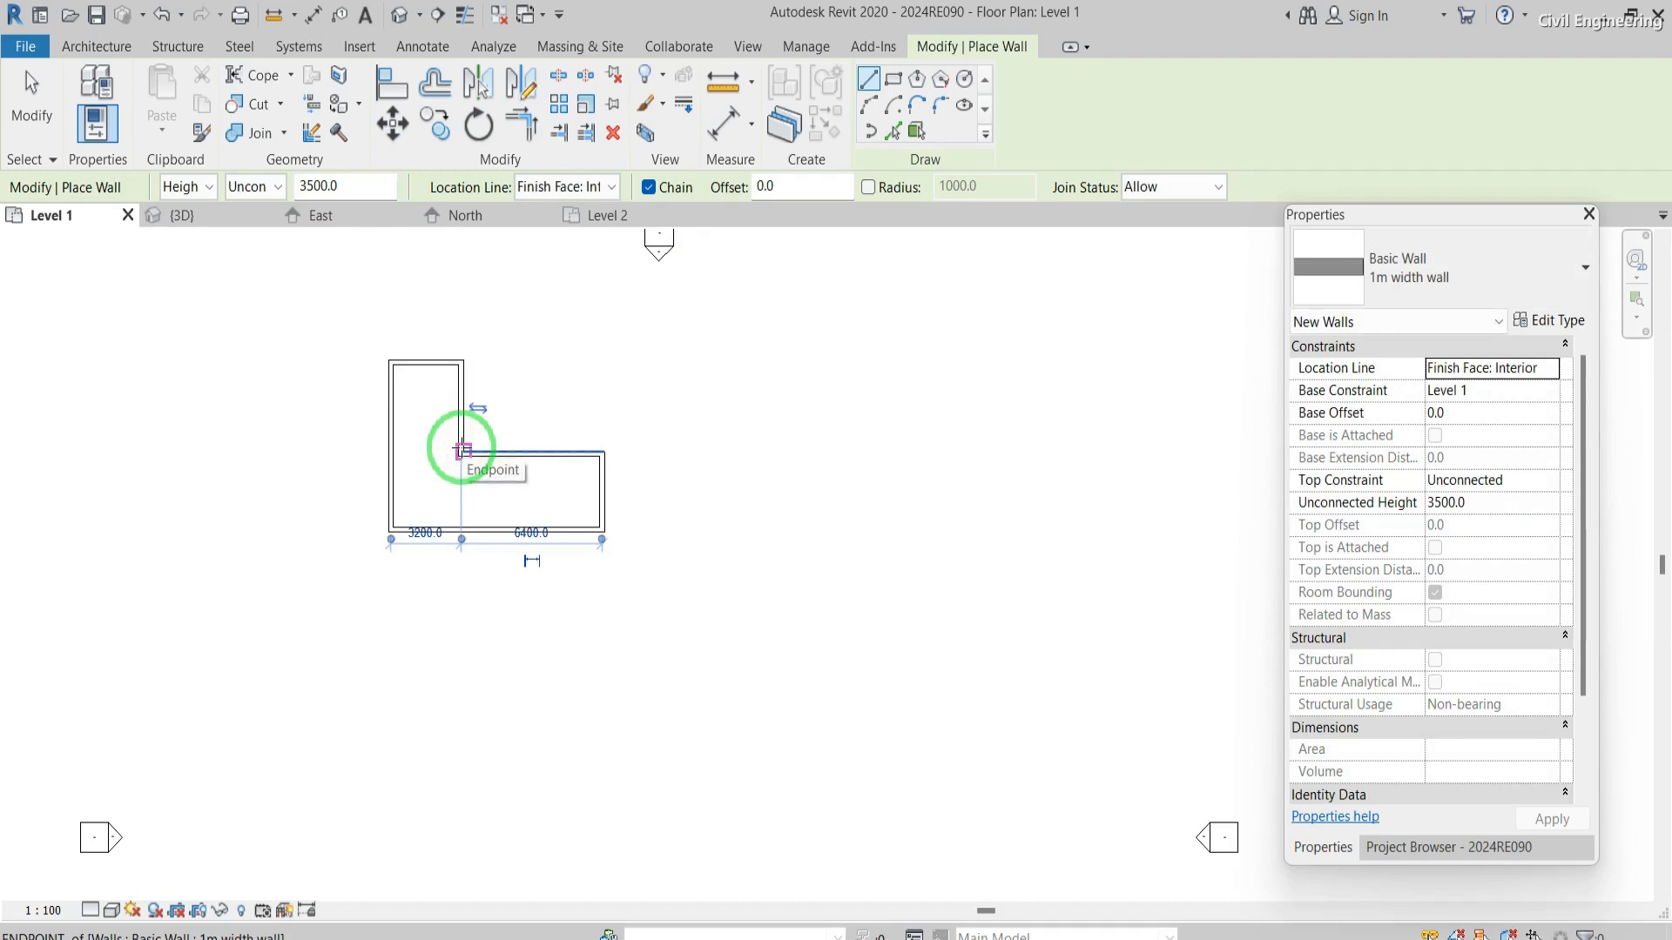
{"action": "key", "text": "Escape"}
{"action": "key", "text": "Escape"}
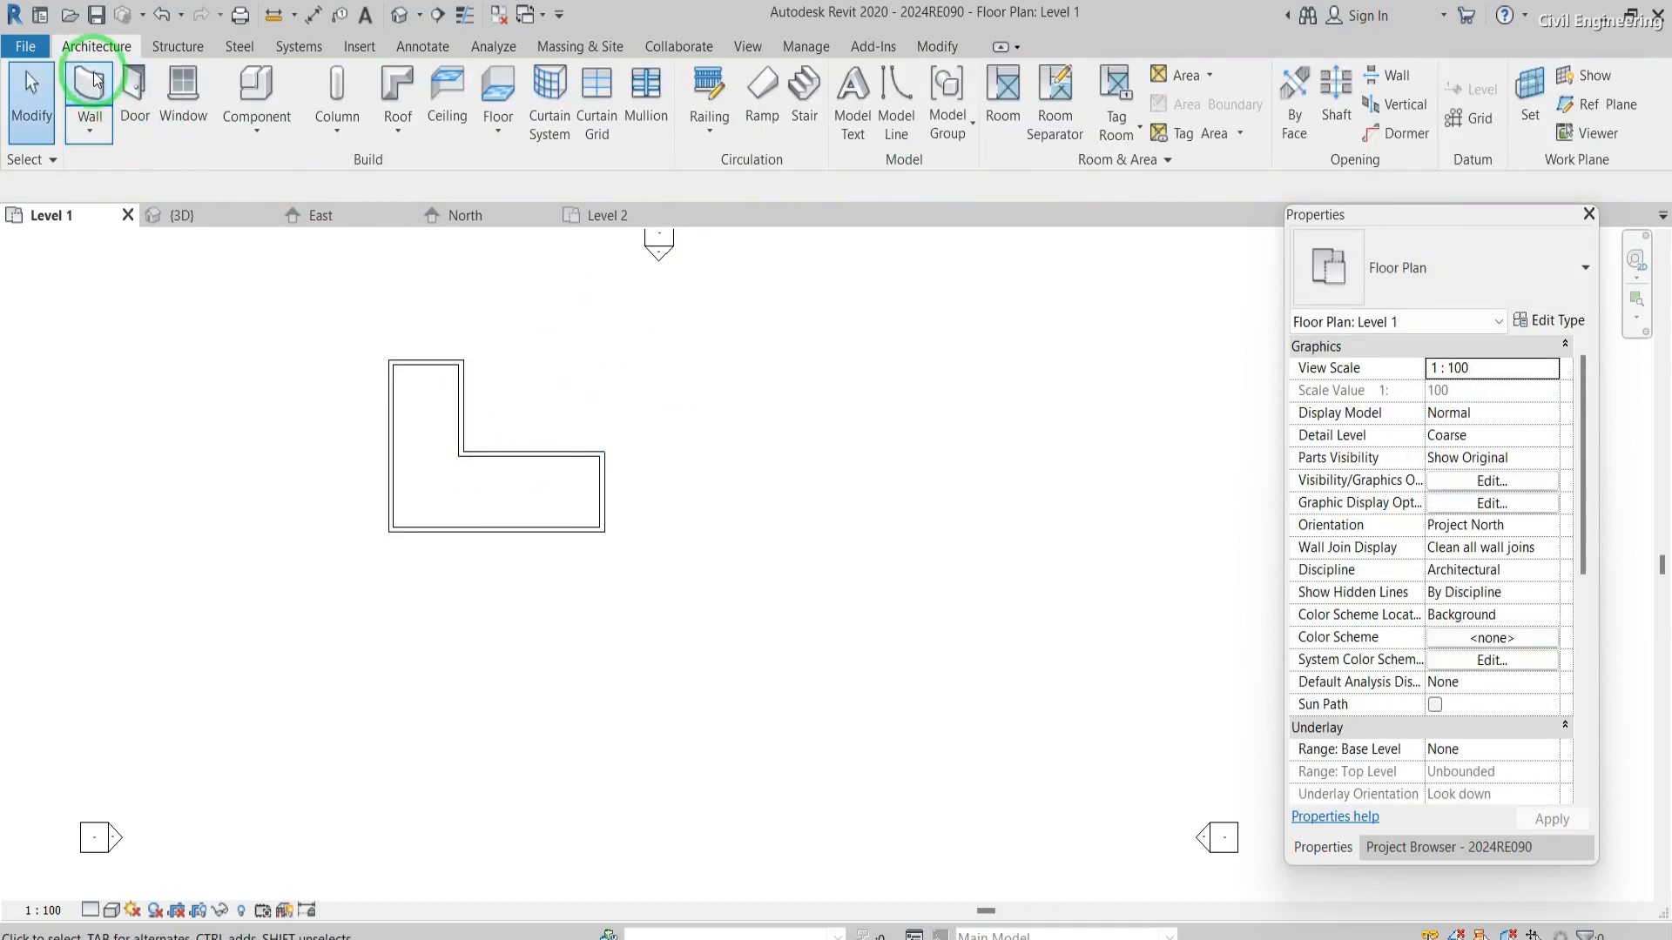
- Draw a horizontal wall to the right of the L-shaped loop with Chain enabled, and cancel the continuing segment
{"action": "left_click", "coordinate": [94, 78]}
{"action": "left_click", "coordinate": [697, 389]}
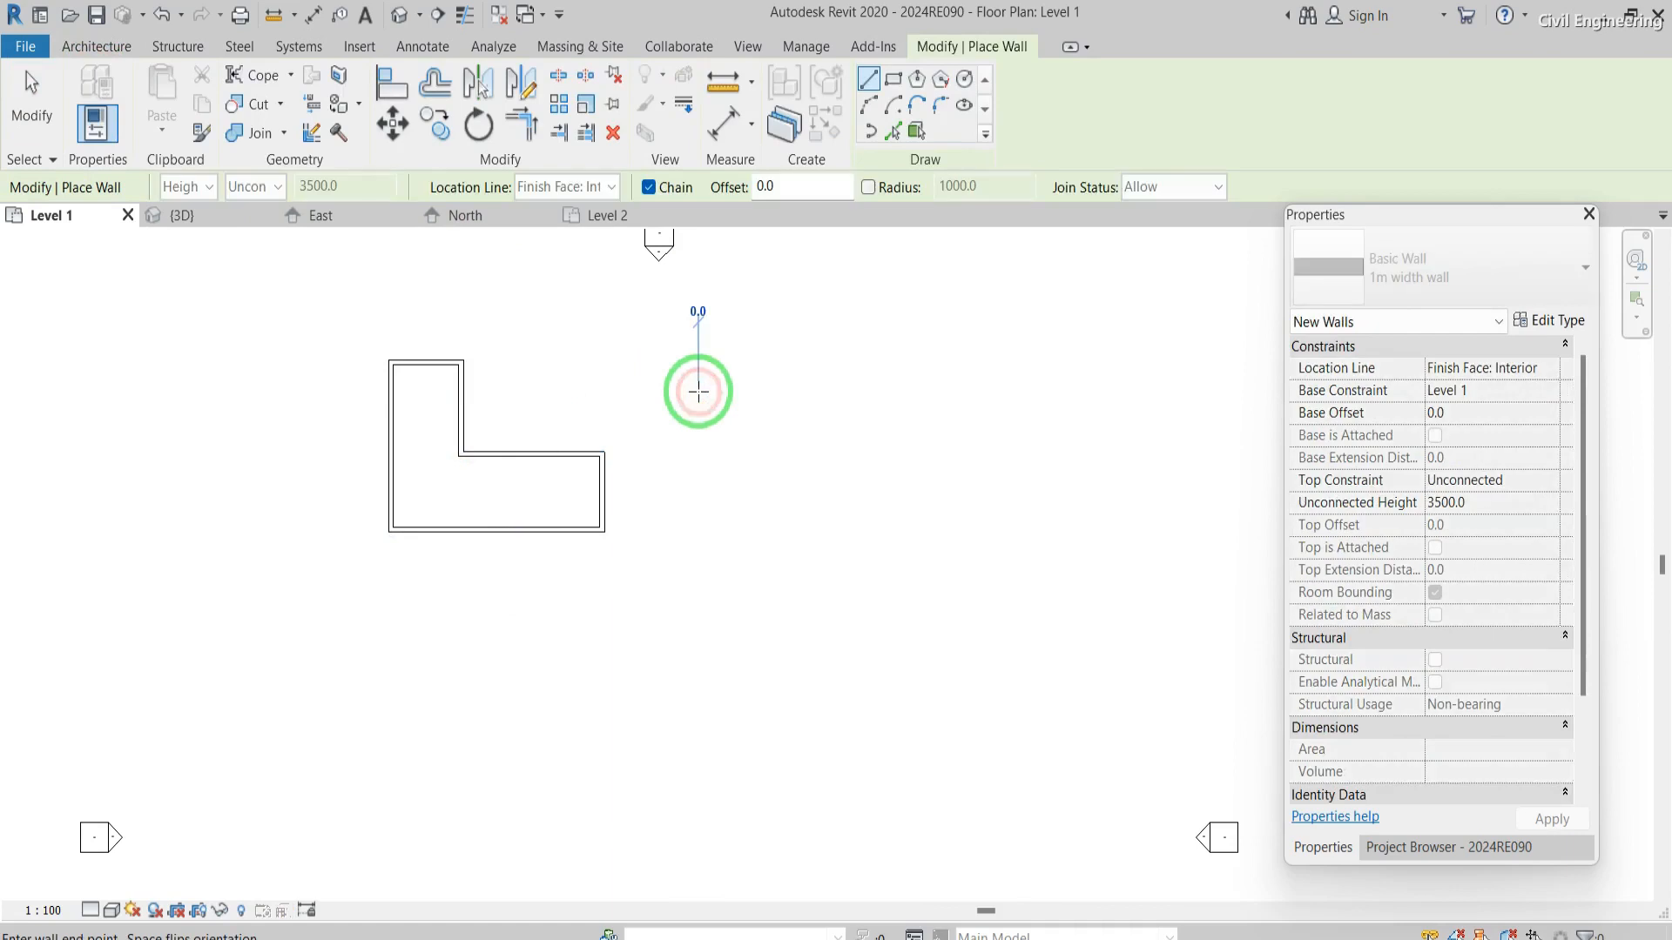
{"action": "left_click", "coordinate": [889, 388]}
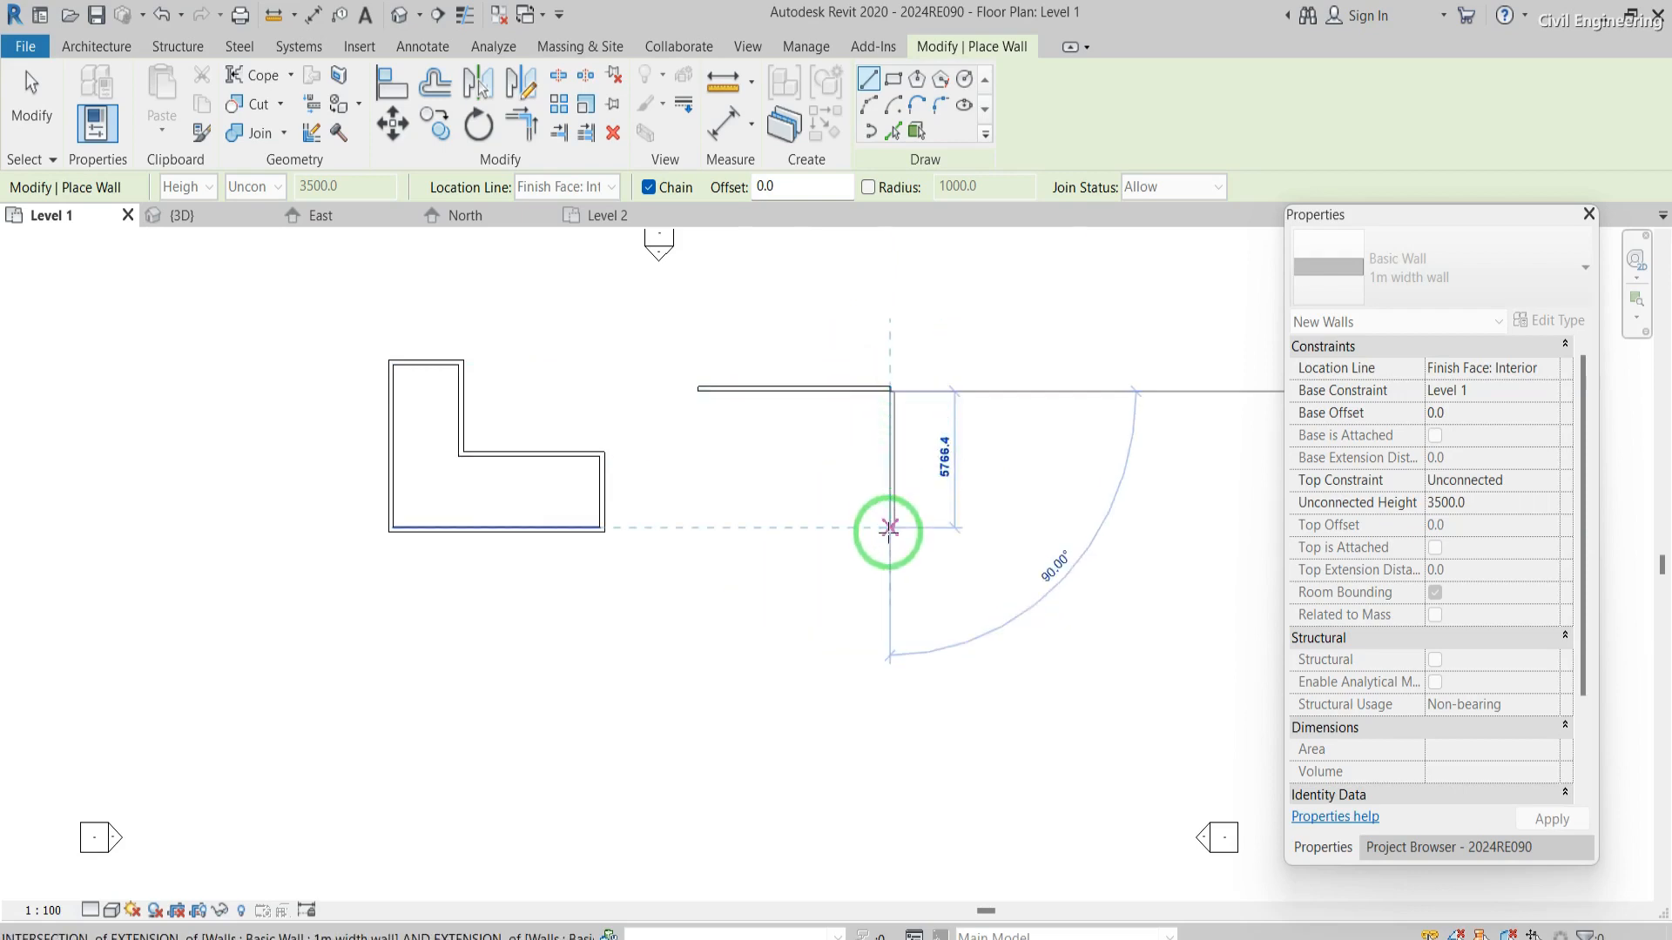
{"action": "key", "text": "Escape"}
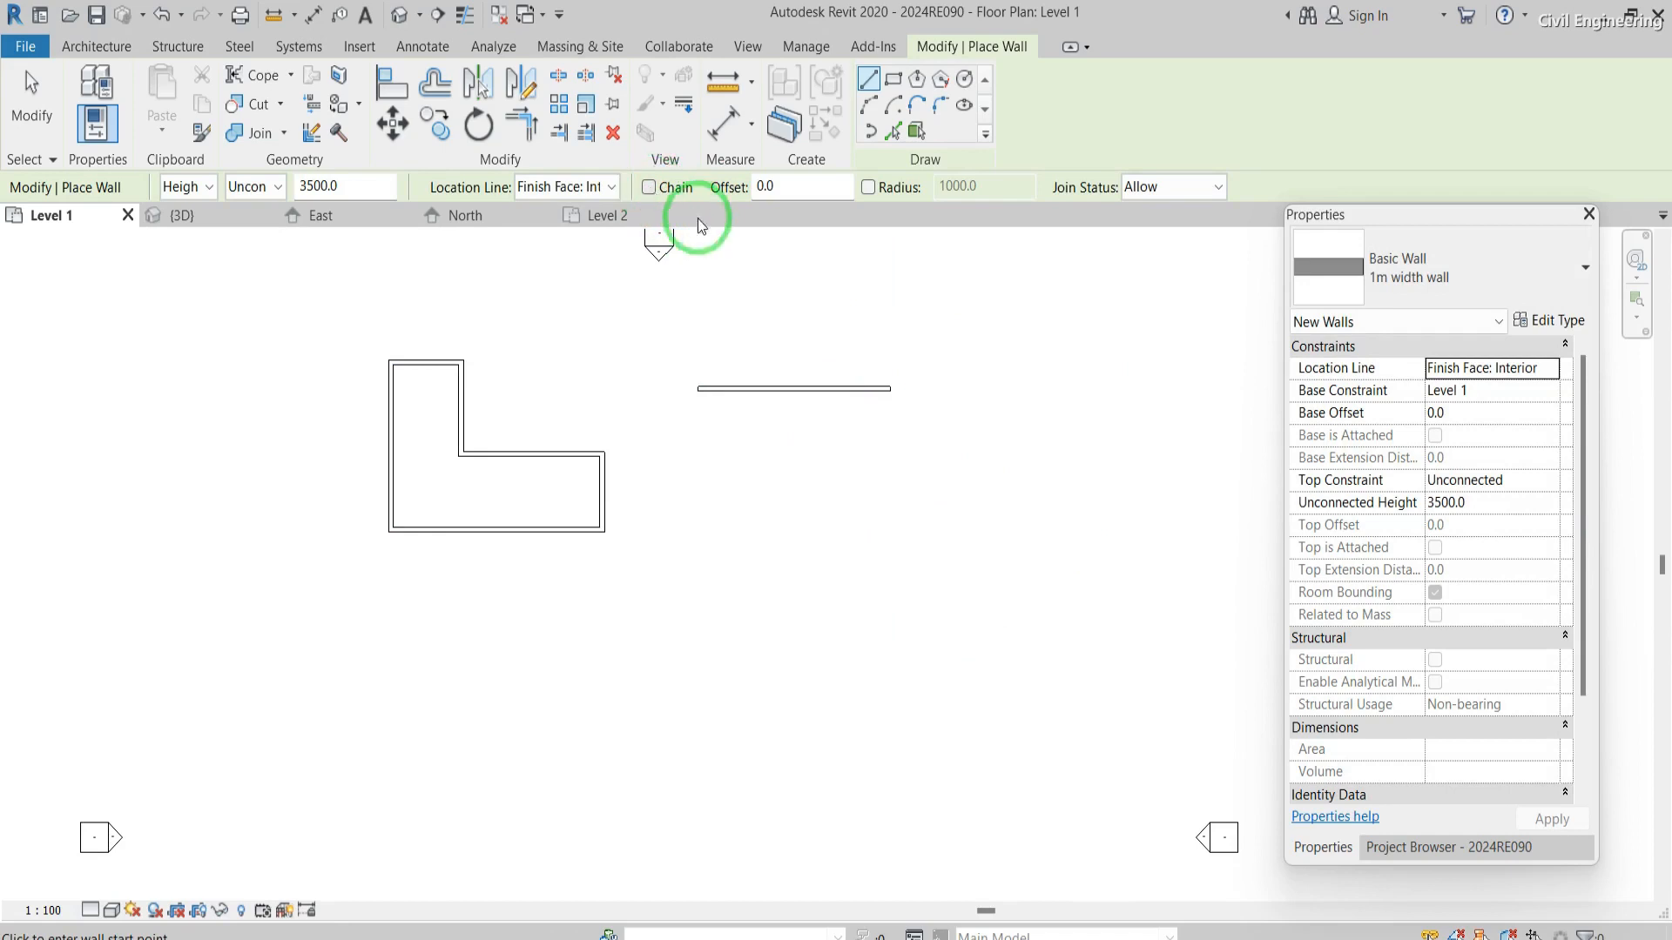
- With Chain disabled, draw a second horizontal wall, a sloped wall about 10300 mm long at 24°, and a steep wall from the slope's upper end
{"action": "left_click", "coordinate": [710, 513]}
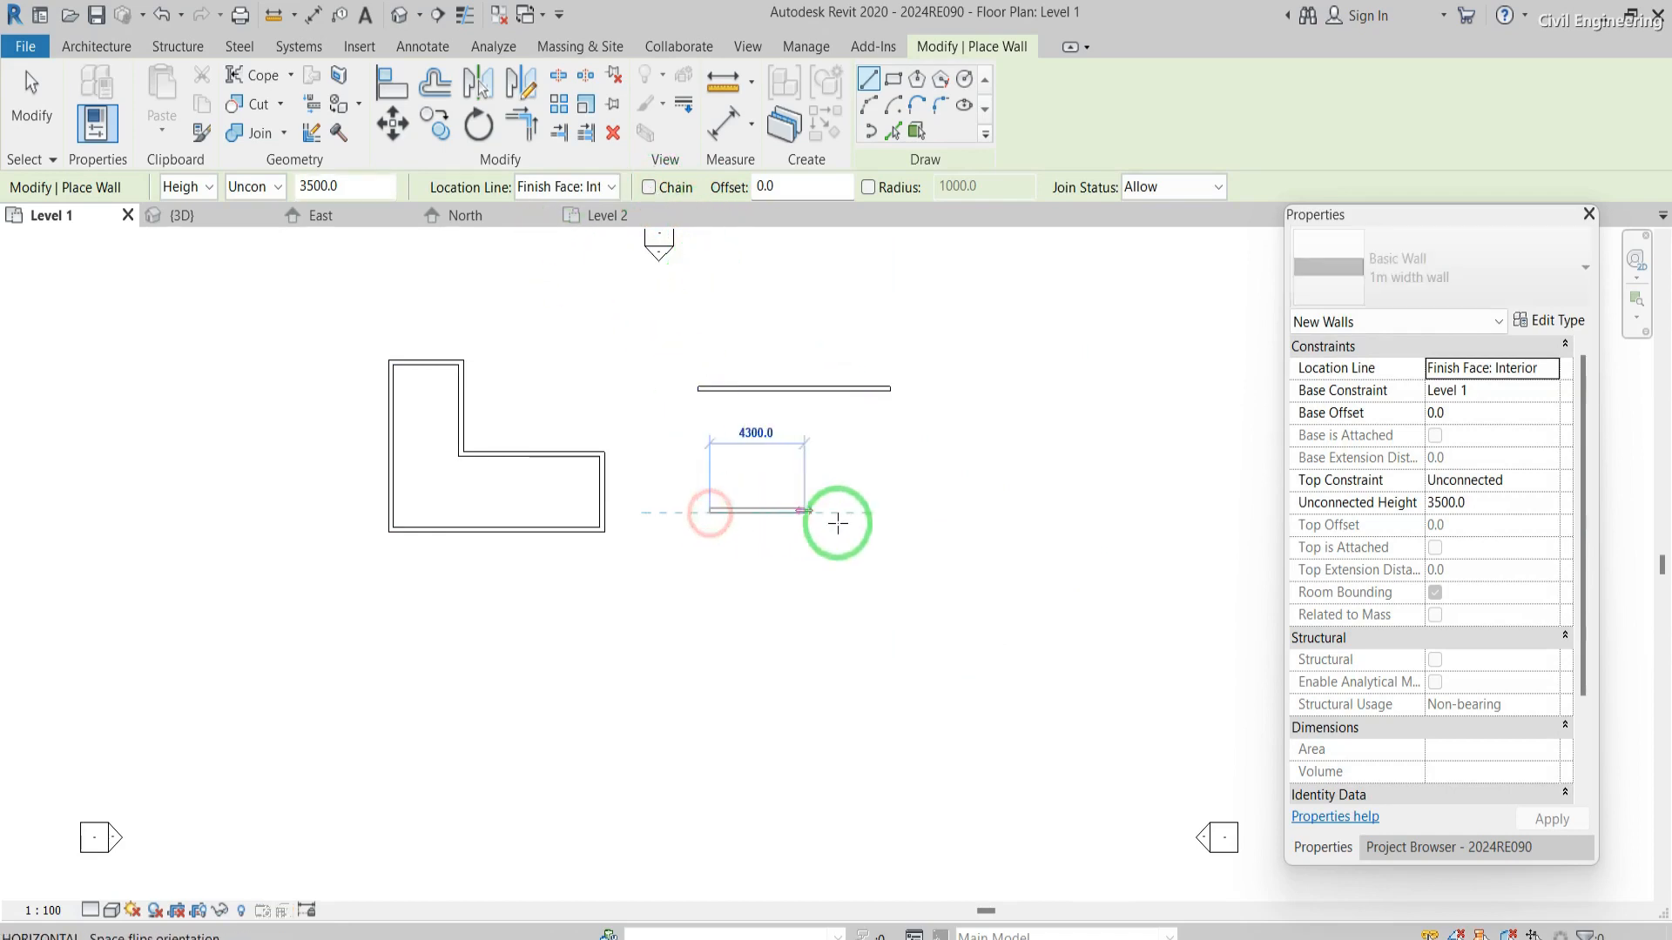
{"action": "left_click", "coordinate": [873, 510]}
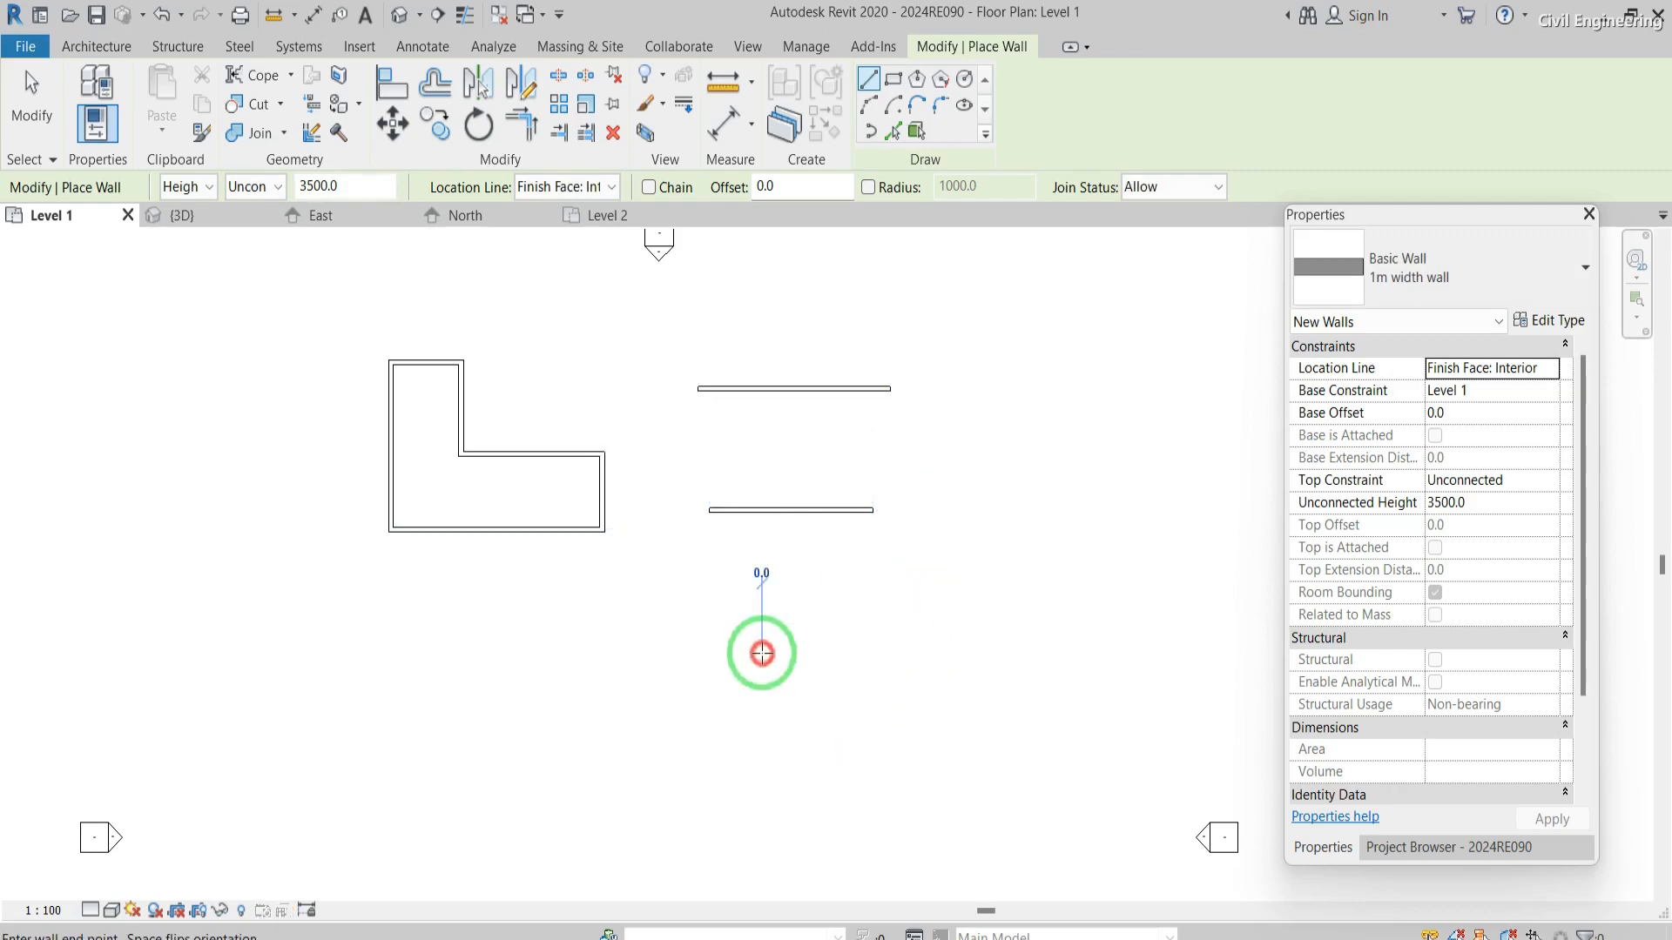
{"action": "left_click", "coordinate": [762, 651]}
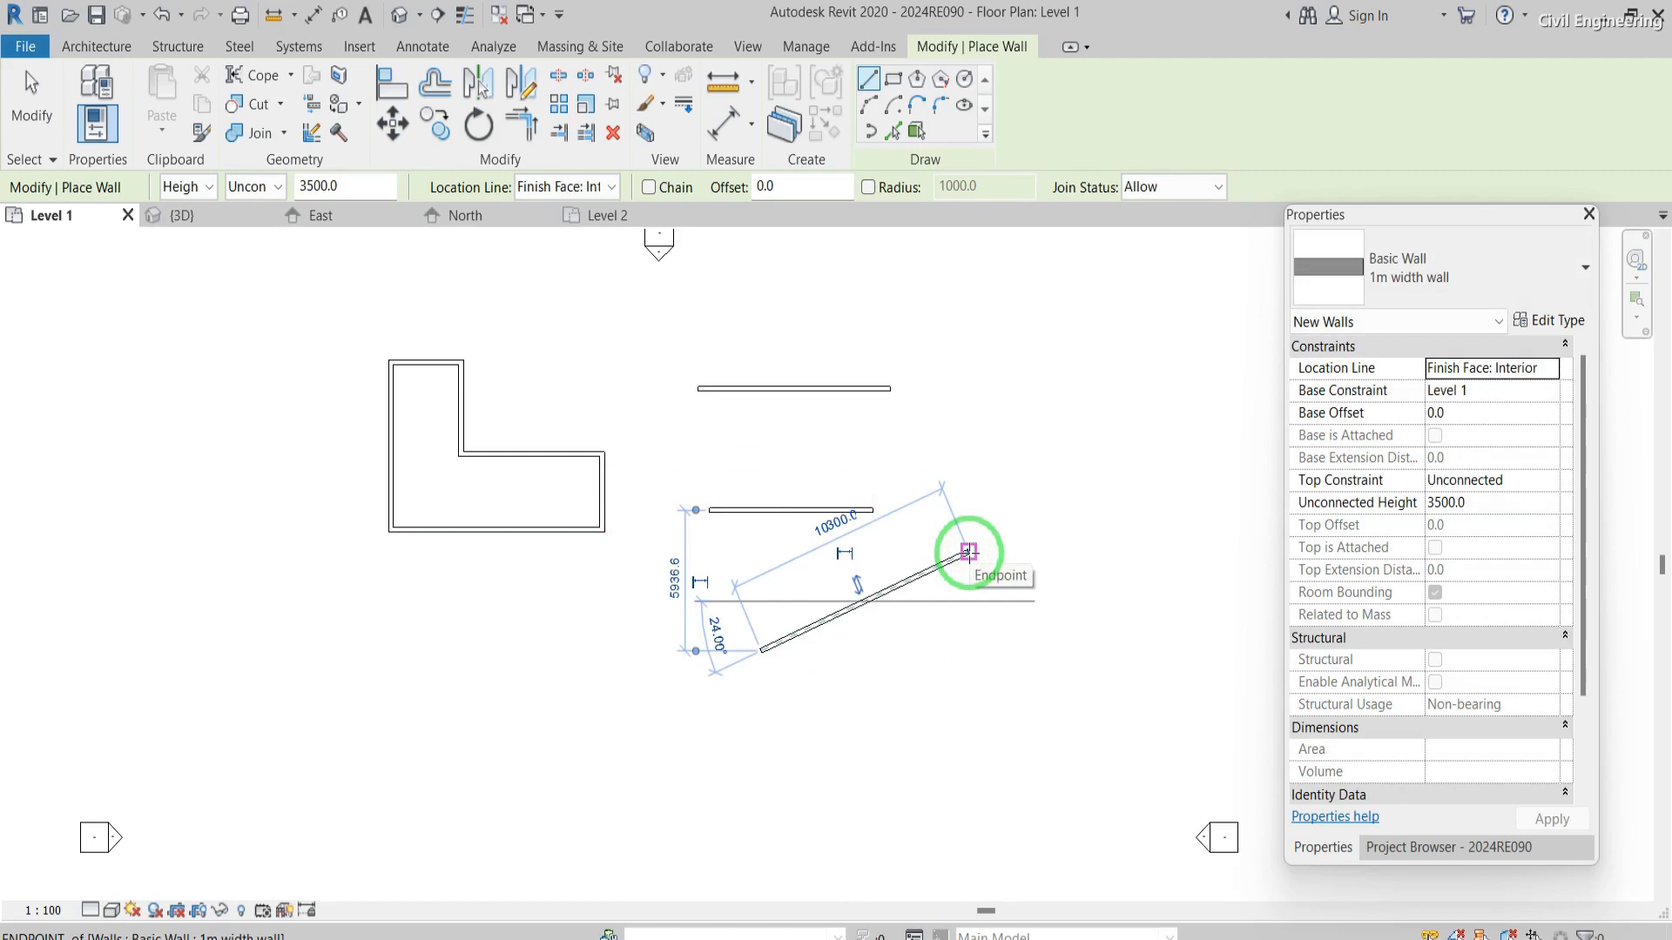
{"action": "left_click", "coordinate": [969, 552]}
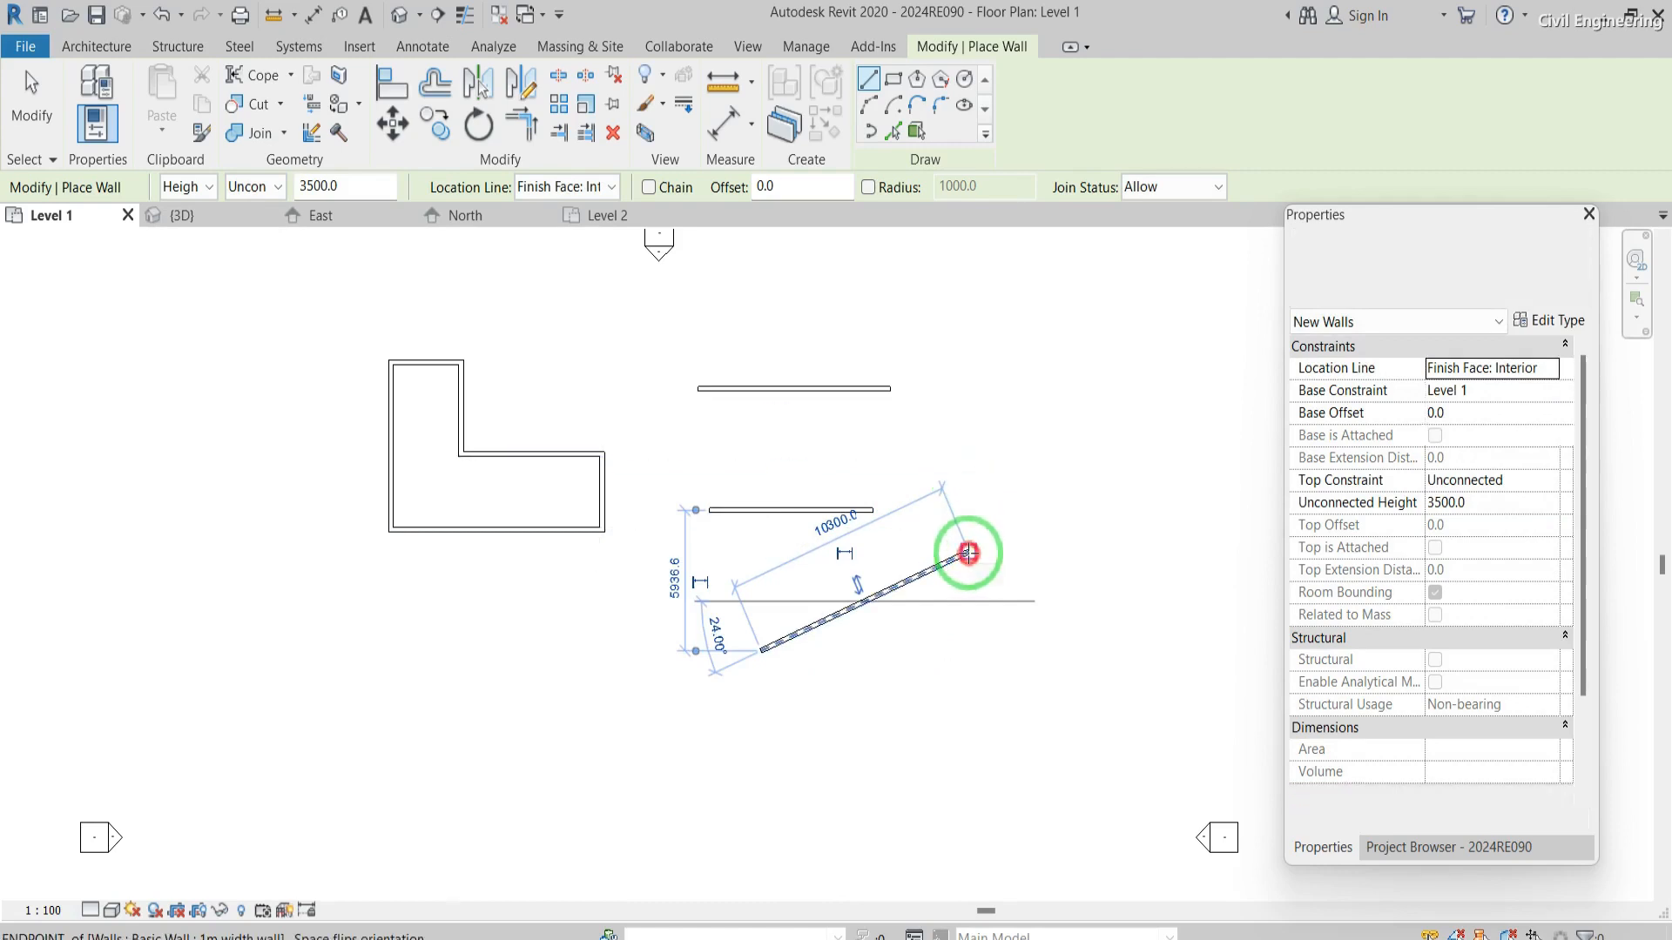
{"action": "left_click", "coordinate": [969, 552]}
{"action": "left_click", "coordinate": [948, 350]}
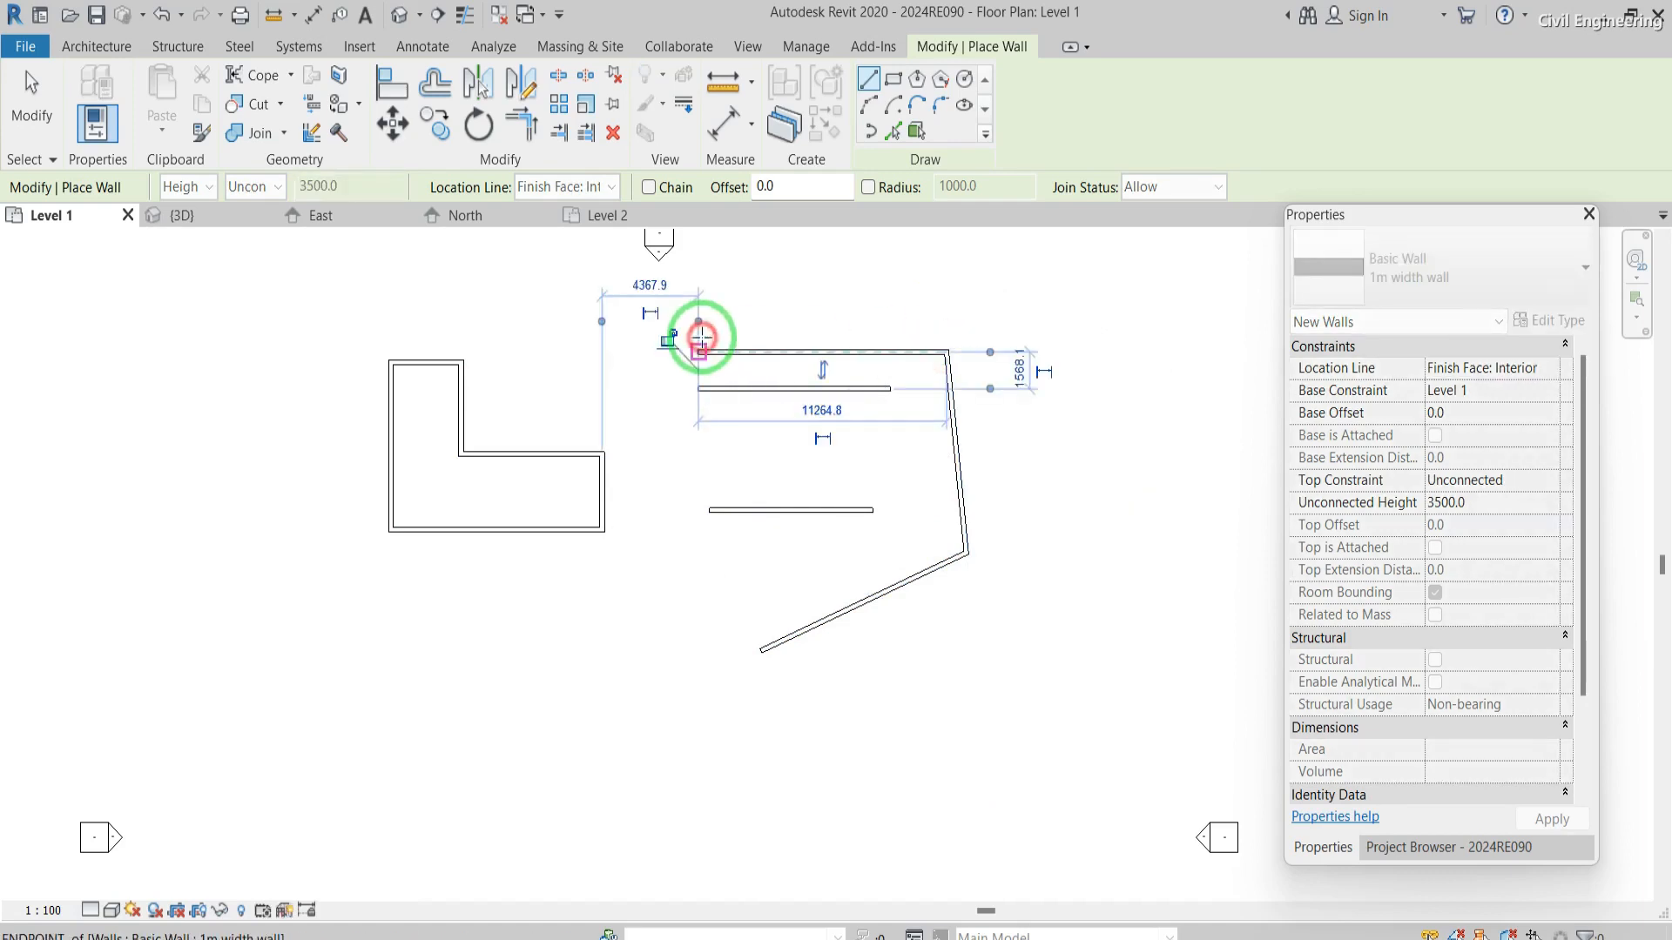
- Finish the current wall and delete all the loose walls beside the L-shaped room
{"action": "left_click", "coordinate": [702, 338]}
{"action": "key", "text": "Escape"}
{"action": "key", "text": "Escape"}
{"action": "left_click_drag", "start_coordinate": [1043, 707], "coordinate": [704, 309]}
{"action": "key", "text": "Delete"}
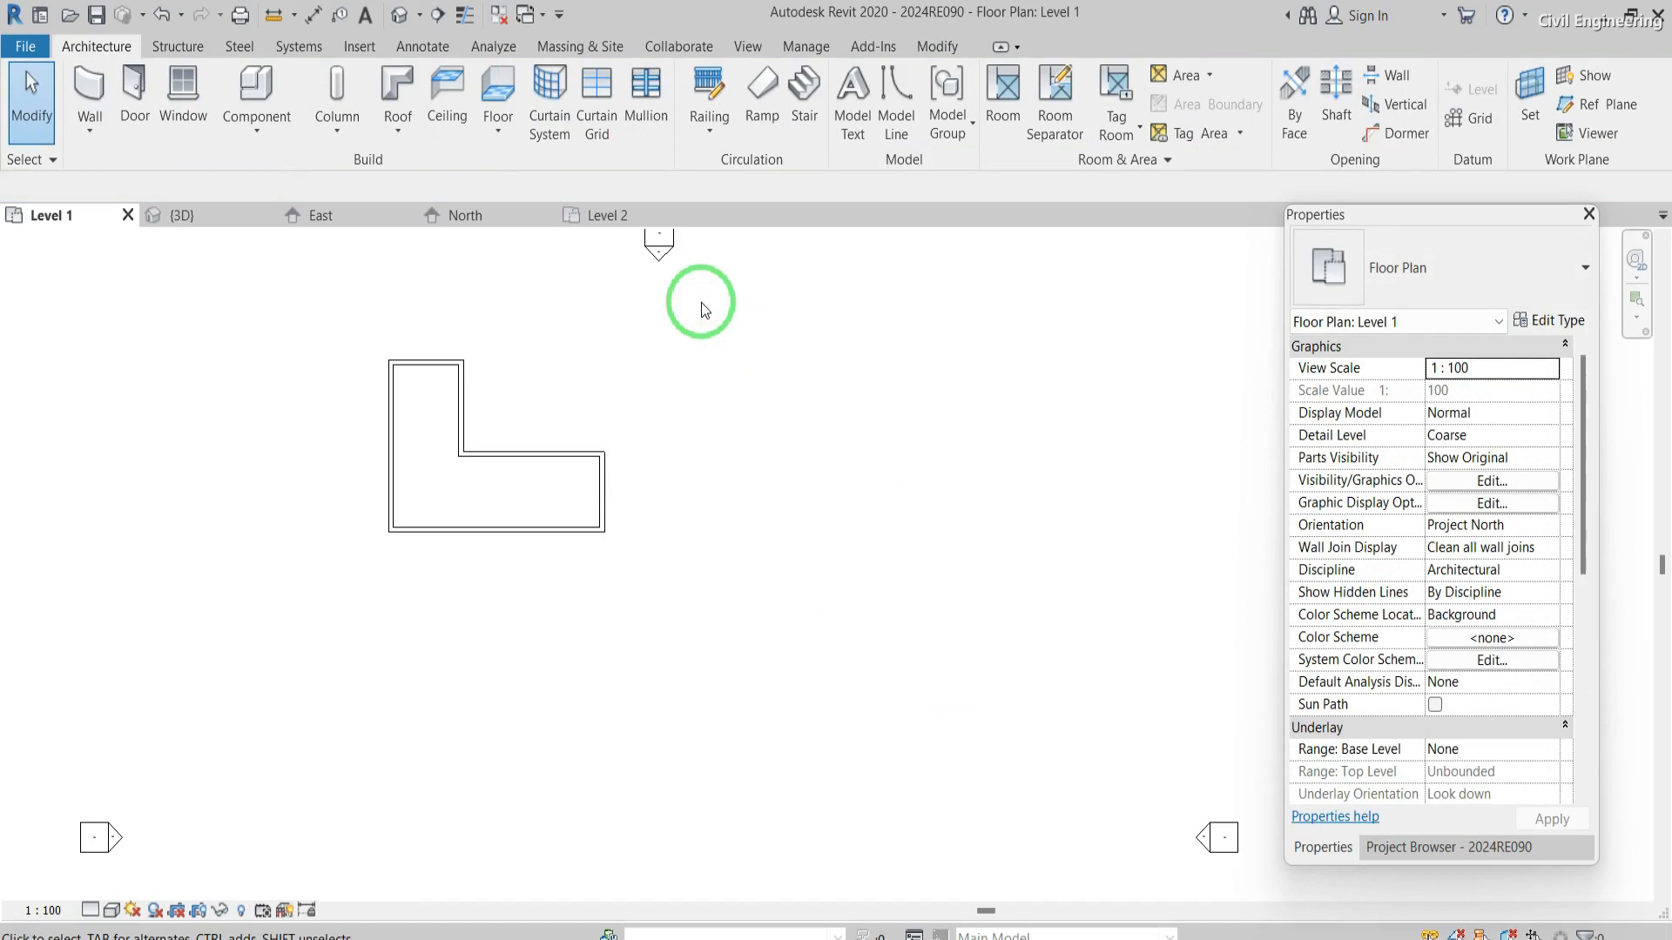
- With Chain on and a 1000 mm offset, draw a horizontal wall about 18100 mm leftward from the L-shaped room's upper-right corner, flipped to the upper side
{"action": "left_click", "coordinate": [87, 86]}
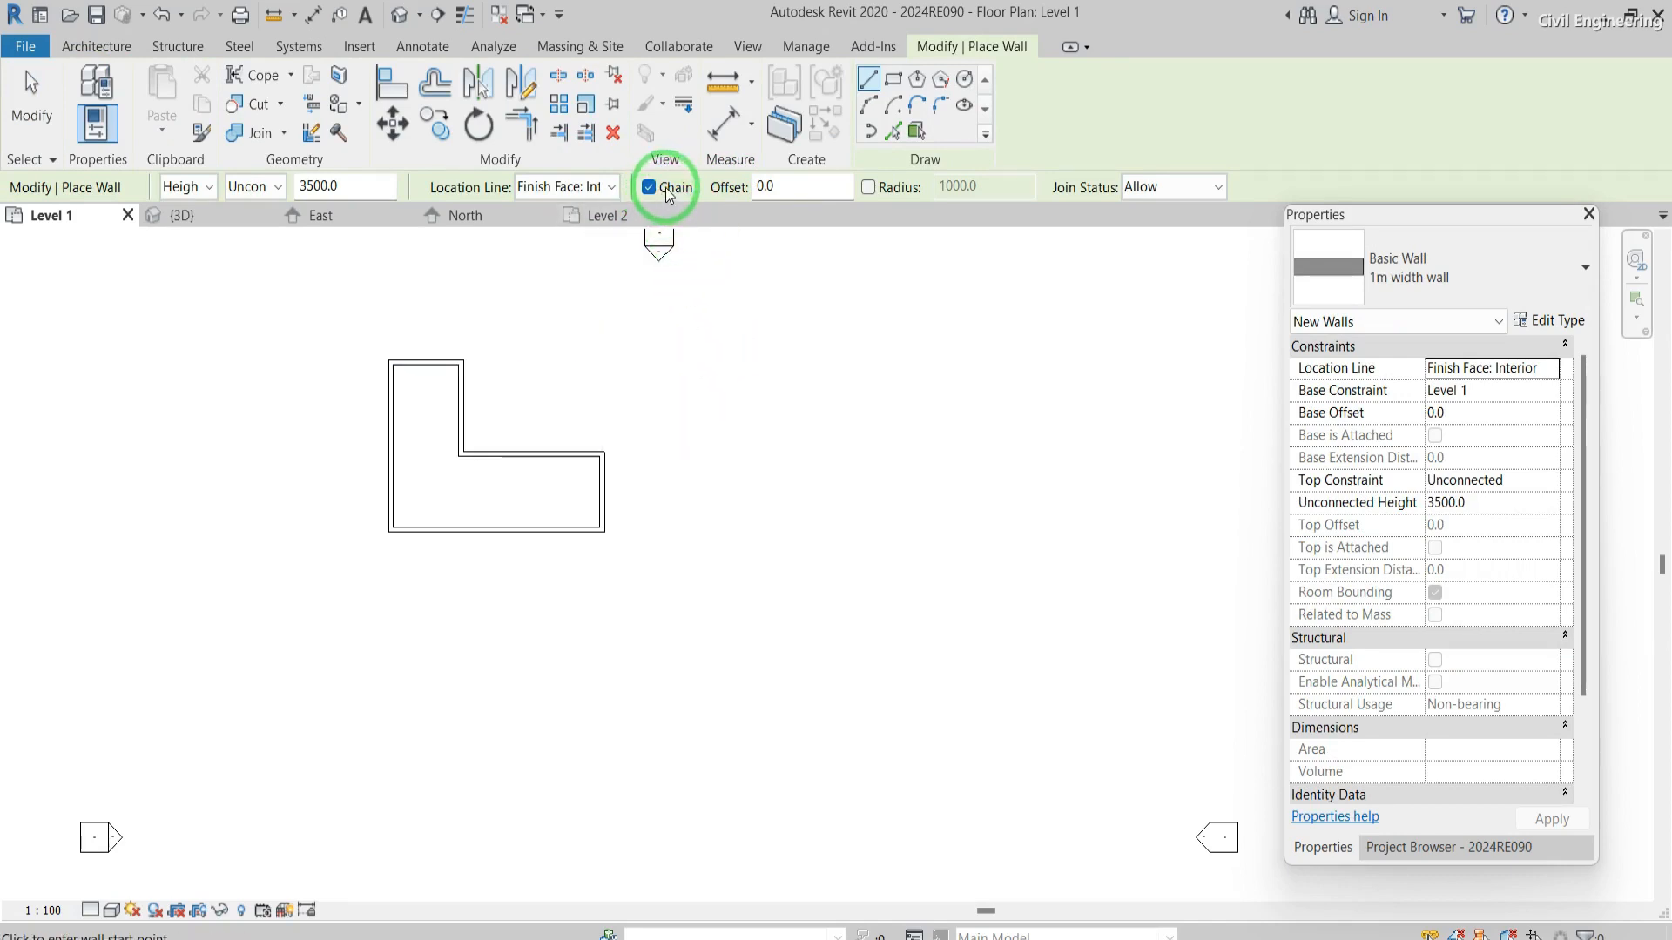
{"action": "left_click_drag", "start_coordinate": [776, 185], "coordinate": [742, 190]}
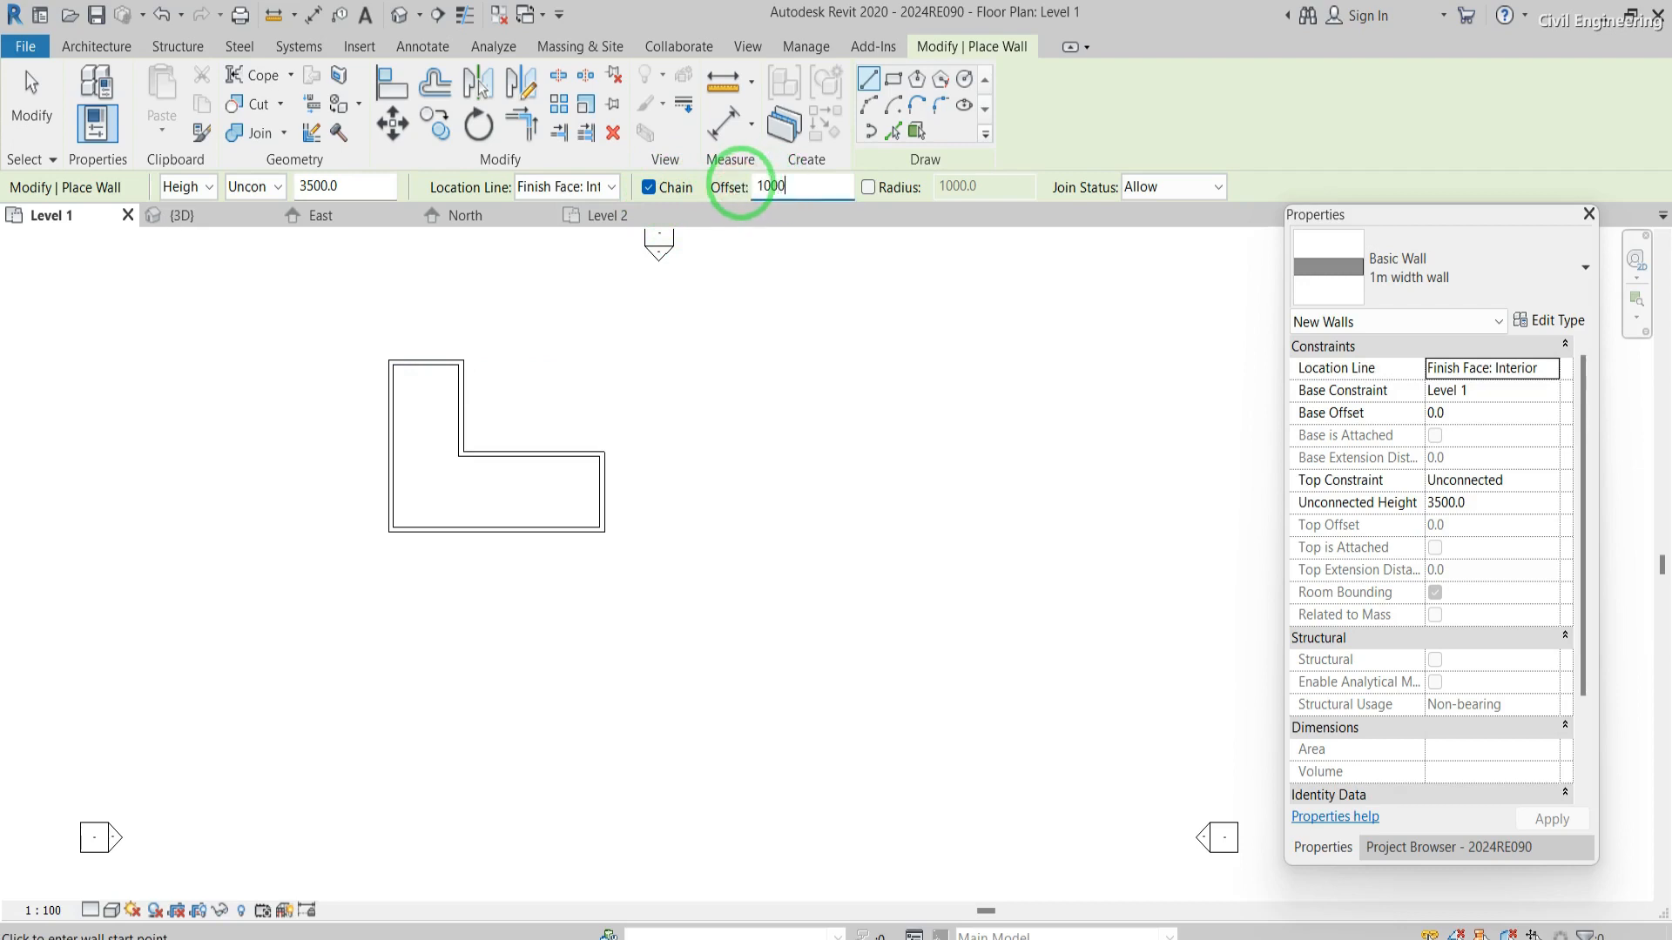
{"action": "left_click", "coordinate": [605, 451]}
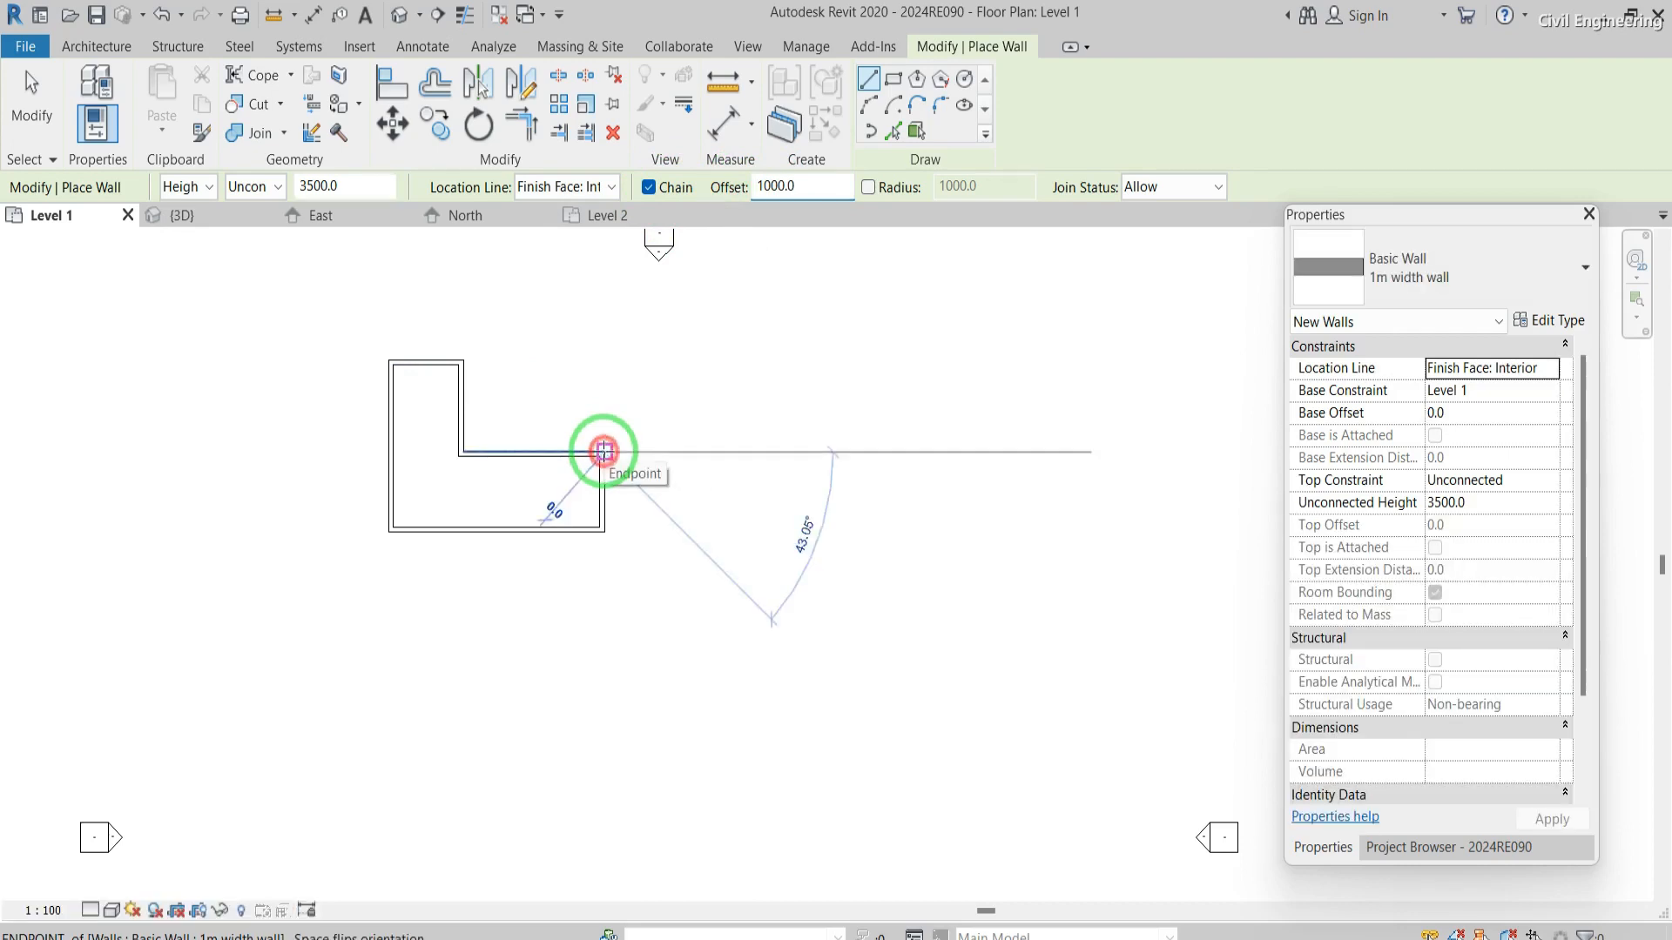
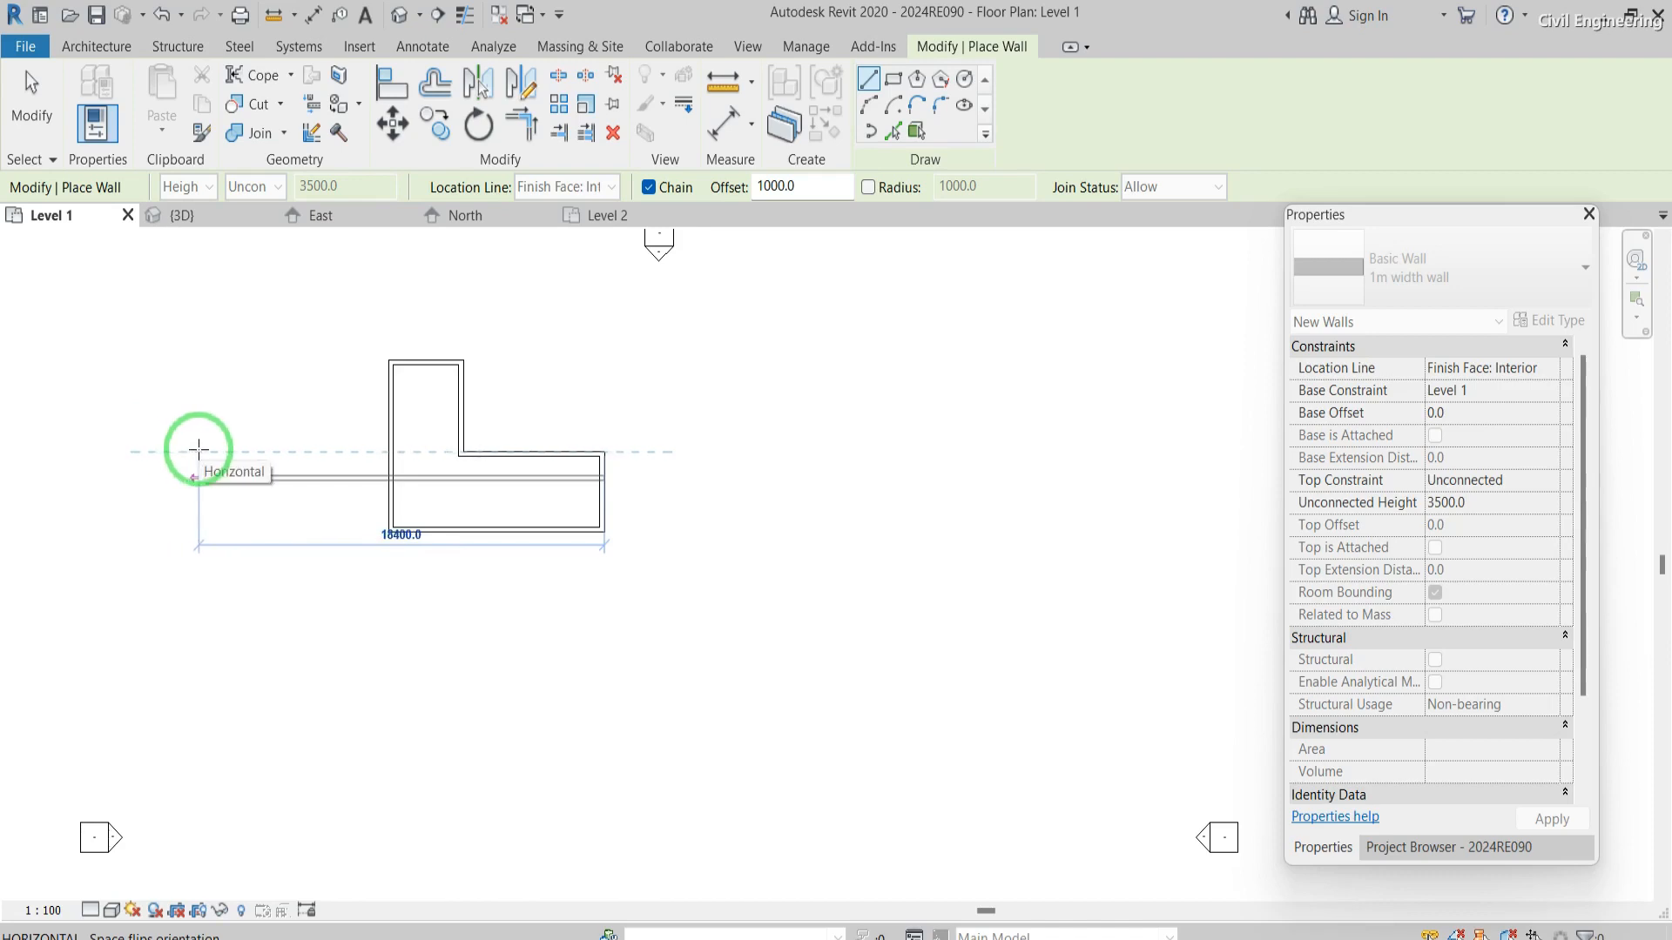
{"action": "key", "text": "space"}
{"action": "key", "text": "space"}
{"action": "key", "text": "space"}
{"action": "key", "text": "space"}
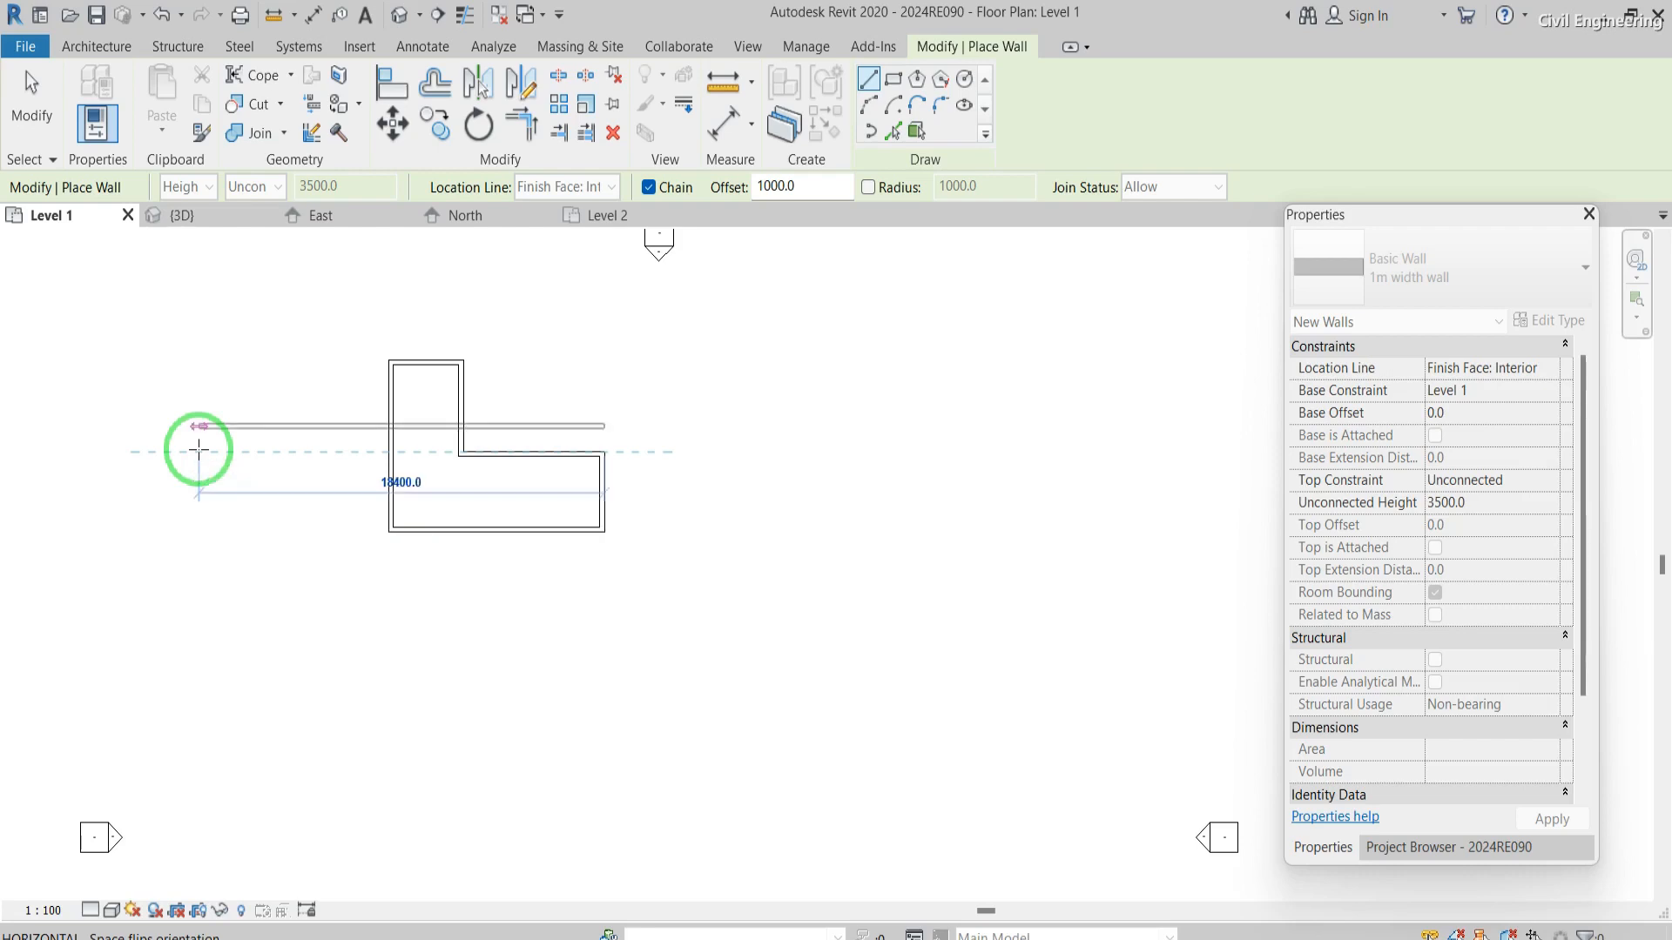
{"action": "key", "text": "space"}
{"action": "key", "text": "space"}
{"action": "key", "text": "space"}
{"action": "key", "text": "space"}
{"action": "key", "text": "space"}
{"action": "key", "text": "space"}
{"action": "key", "text": "space"}
{"action": "key", "text": "space"}
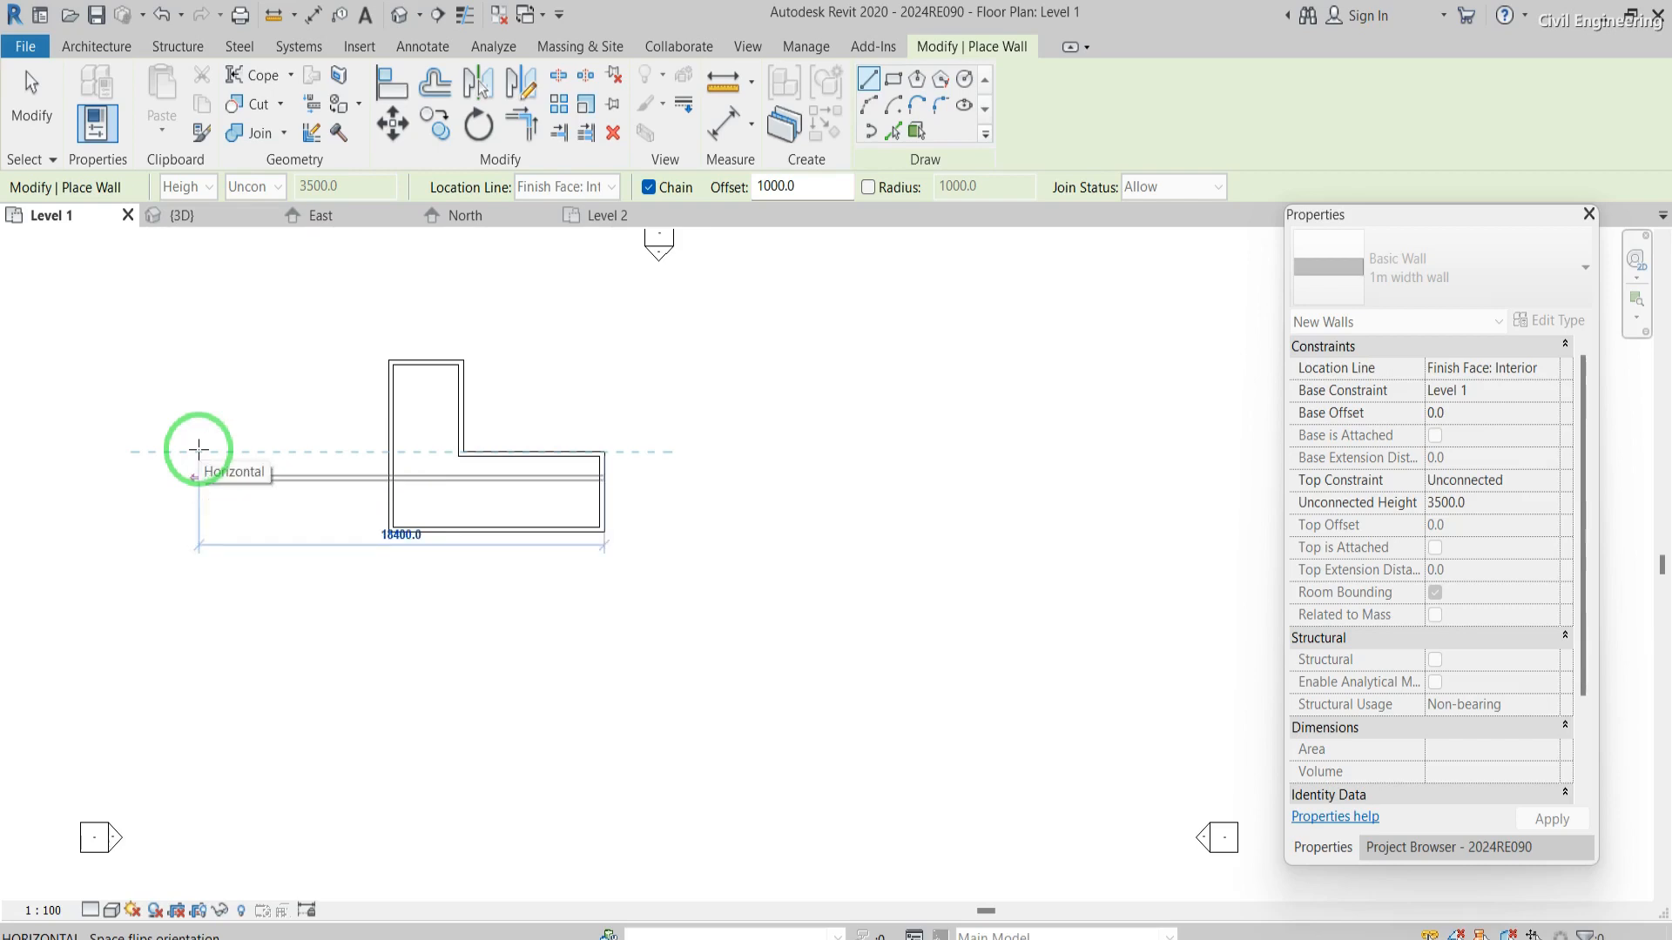
{"action": "key", "text": "space"}
{"action": "key", "text": "space"}
{"action": "key", "text": "space"}
{"action": "key", "text": "space"}
{"action": "key", "text": "space"}
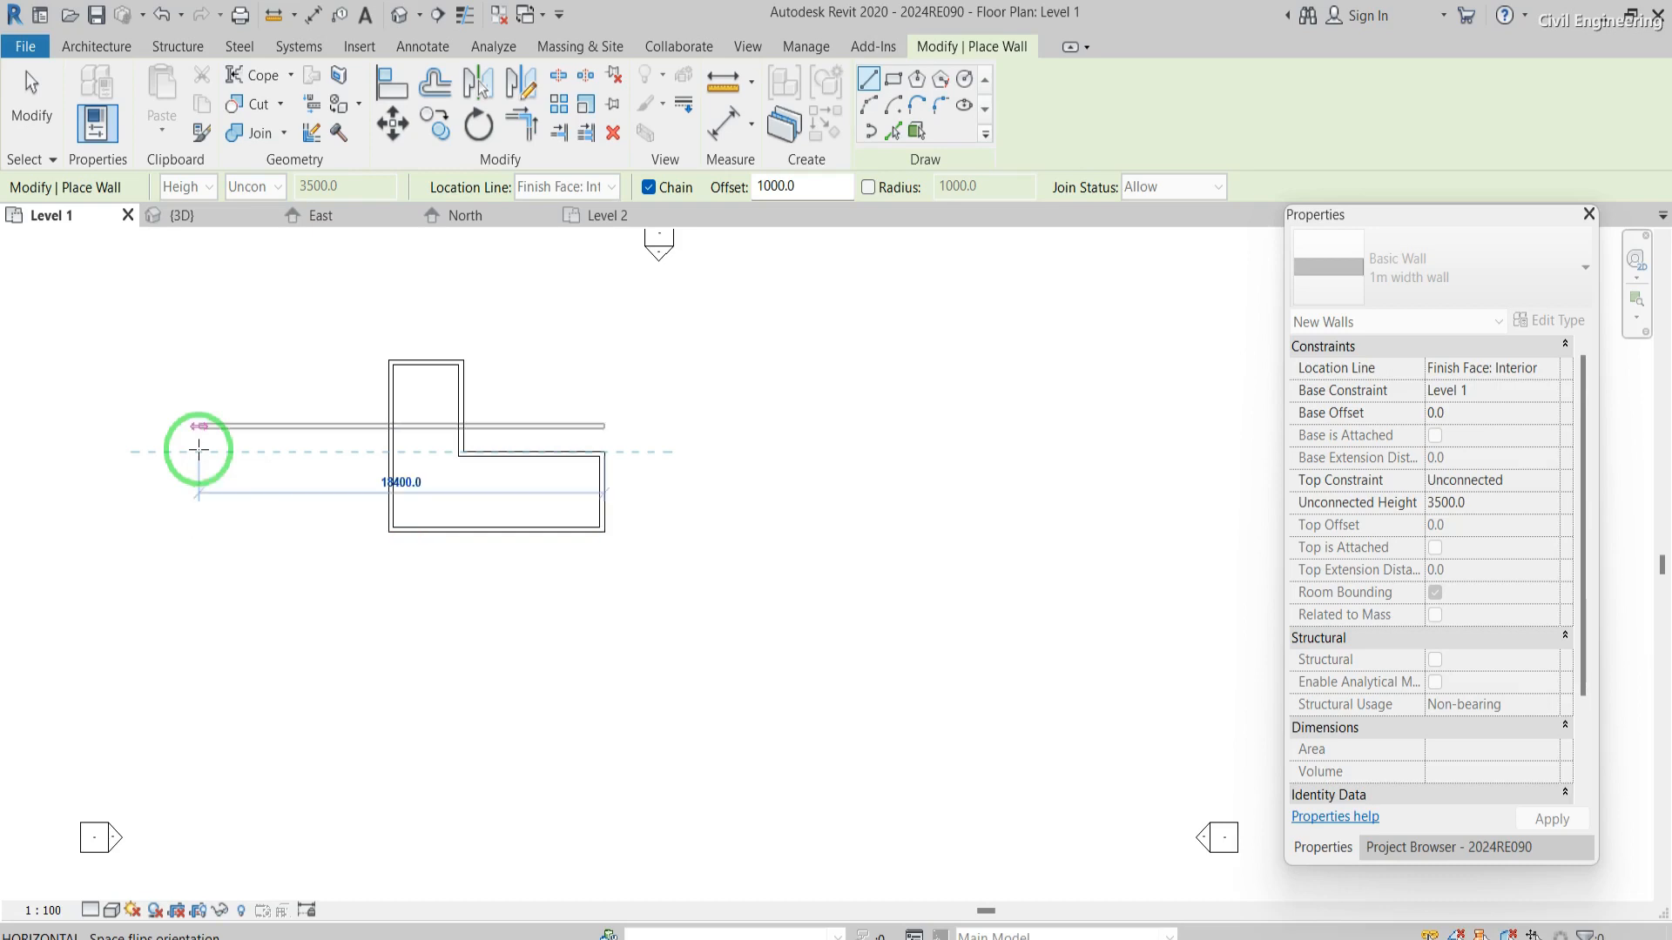
{"action": "key", "text": "space"}
{"action": "key", "text": "space"}
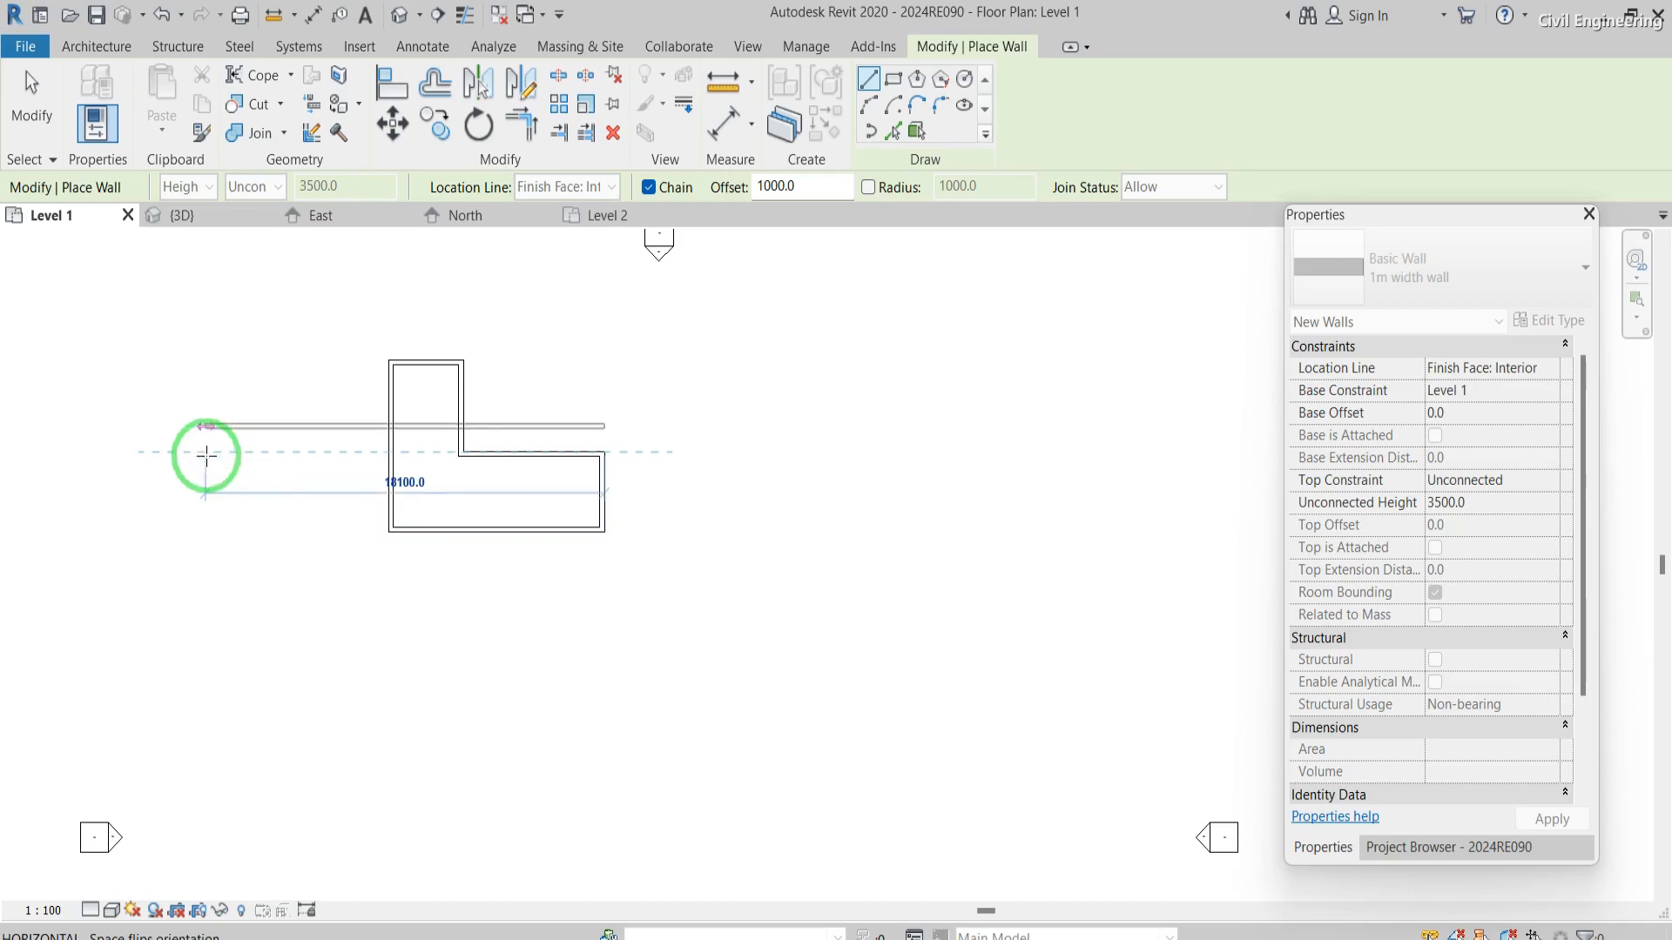
{"action": "left_click", "coordinate": [205, 455]}
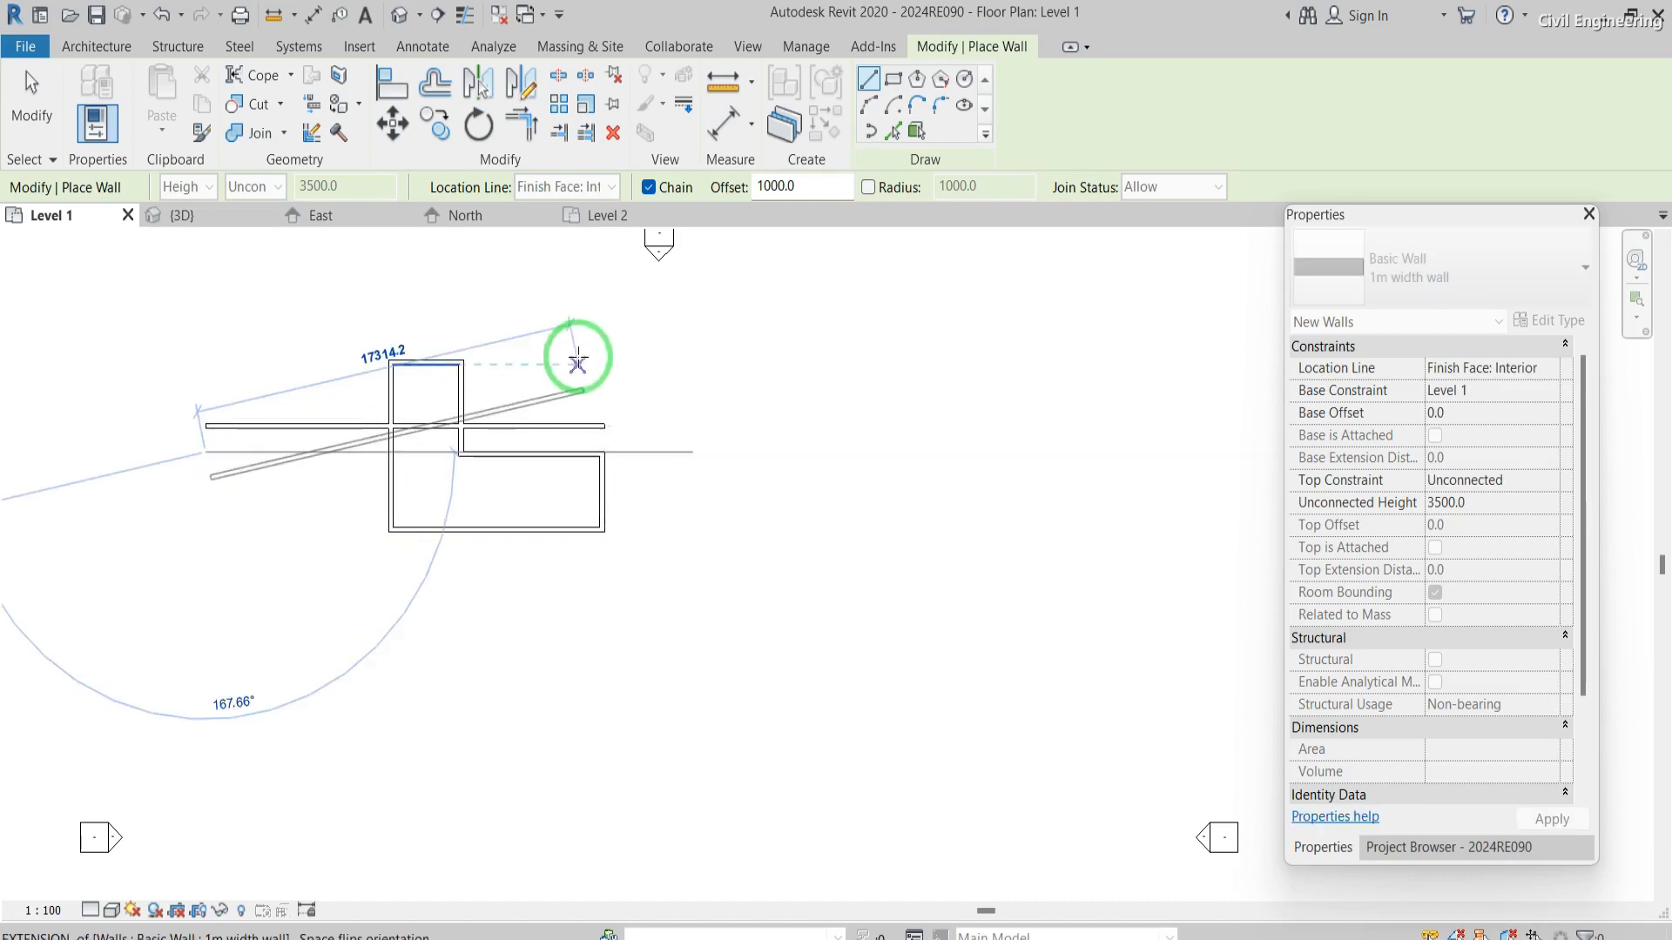
{"action": "key", "text": "Escape"}
- With offset 0 and Join Status Allow, draw a chained Z-shaped wall run with segments of about 4200, 3700 and 3000 mm beside the L-shaped room
{"action": "left_click", "coordinate": [115, 52]}
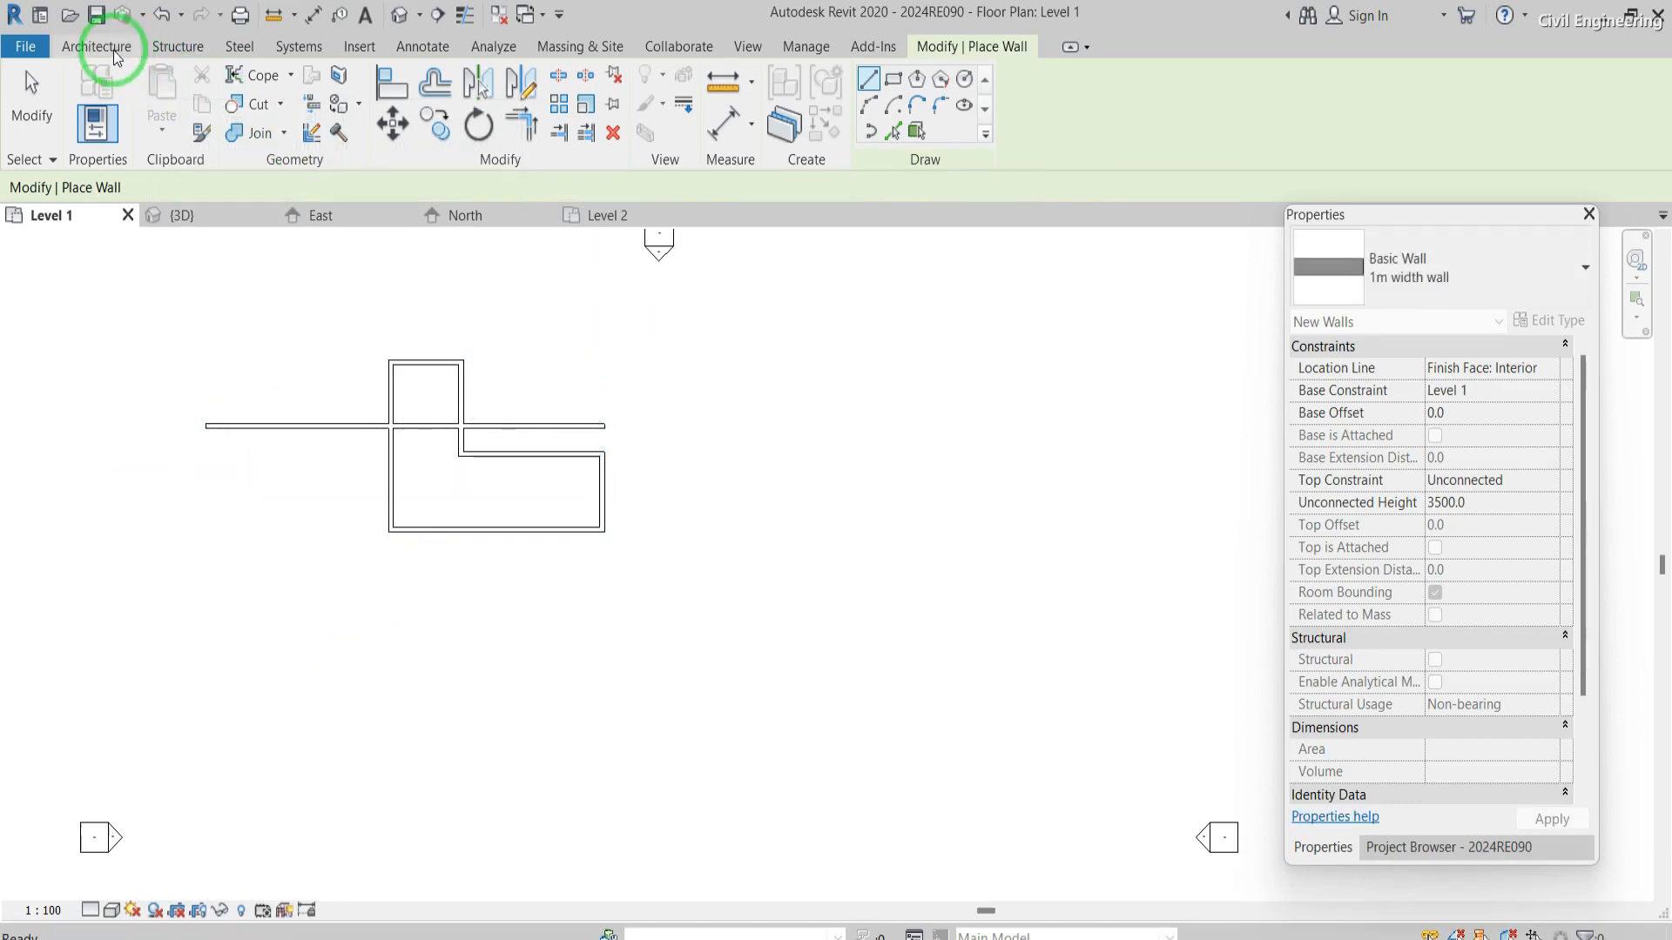
{"action": "left_click", "coordinate": [103, 83]}
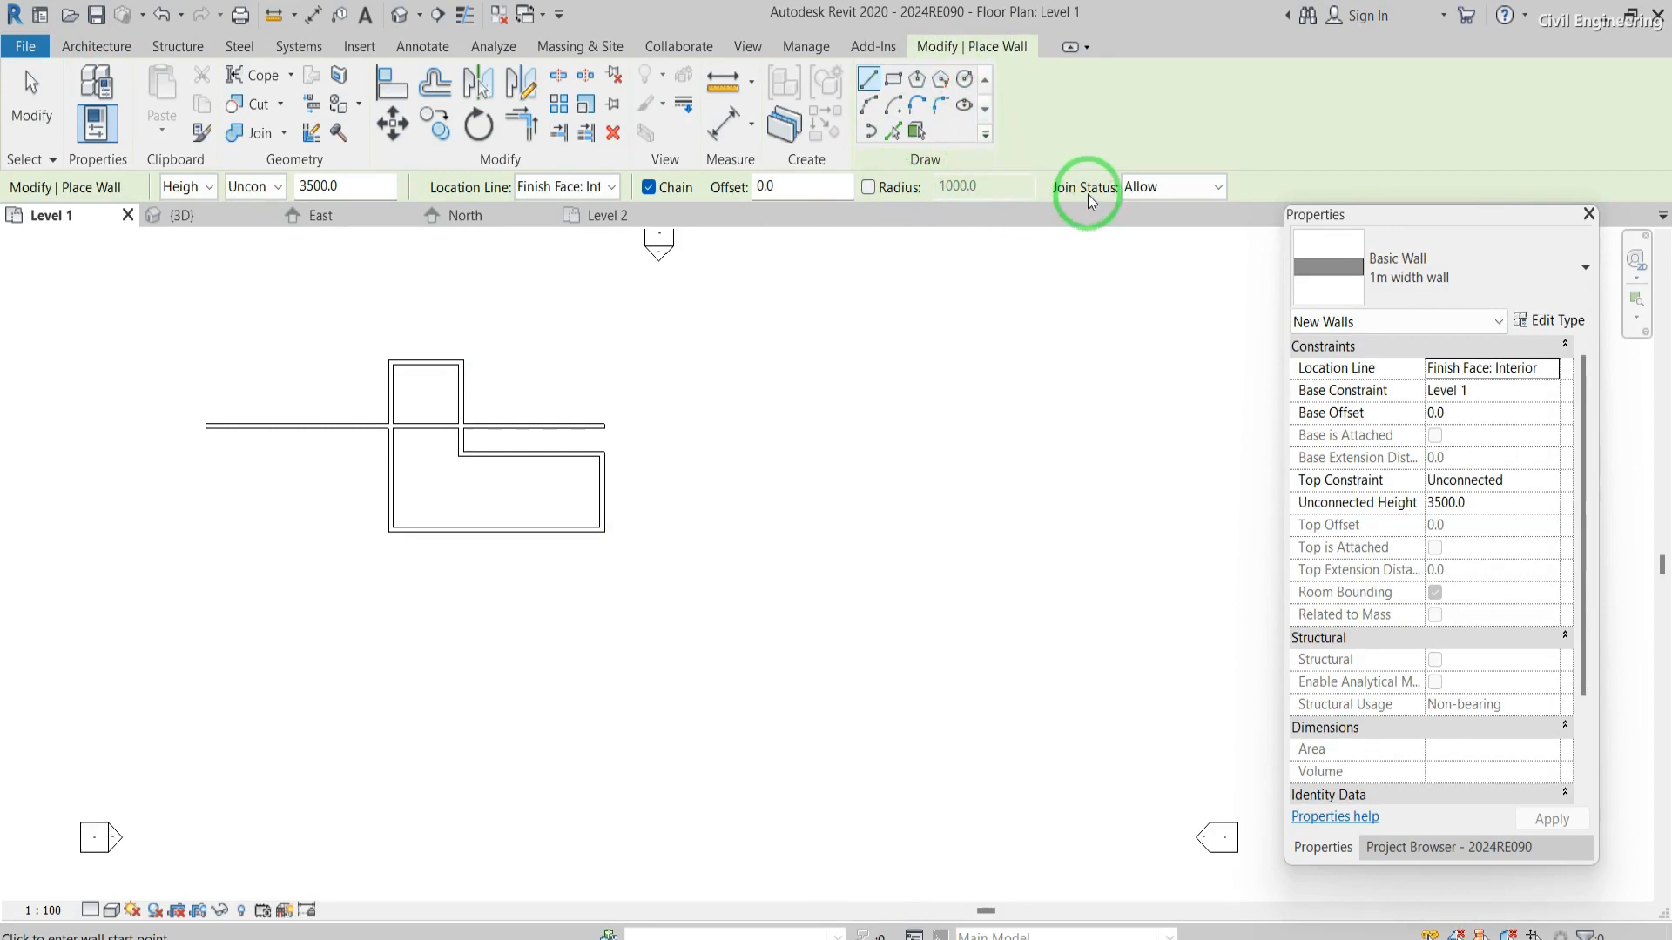
{"action": "left_click", "coordinate": [1169, 190]}
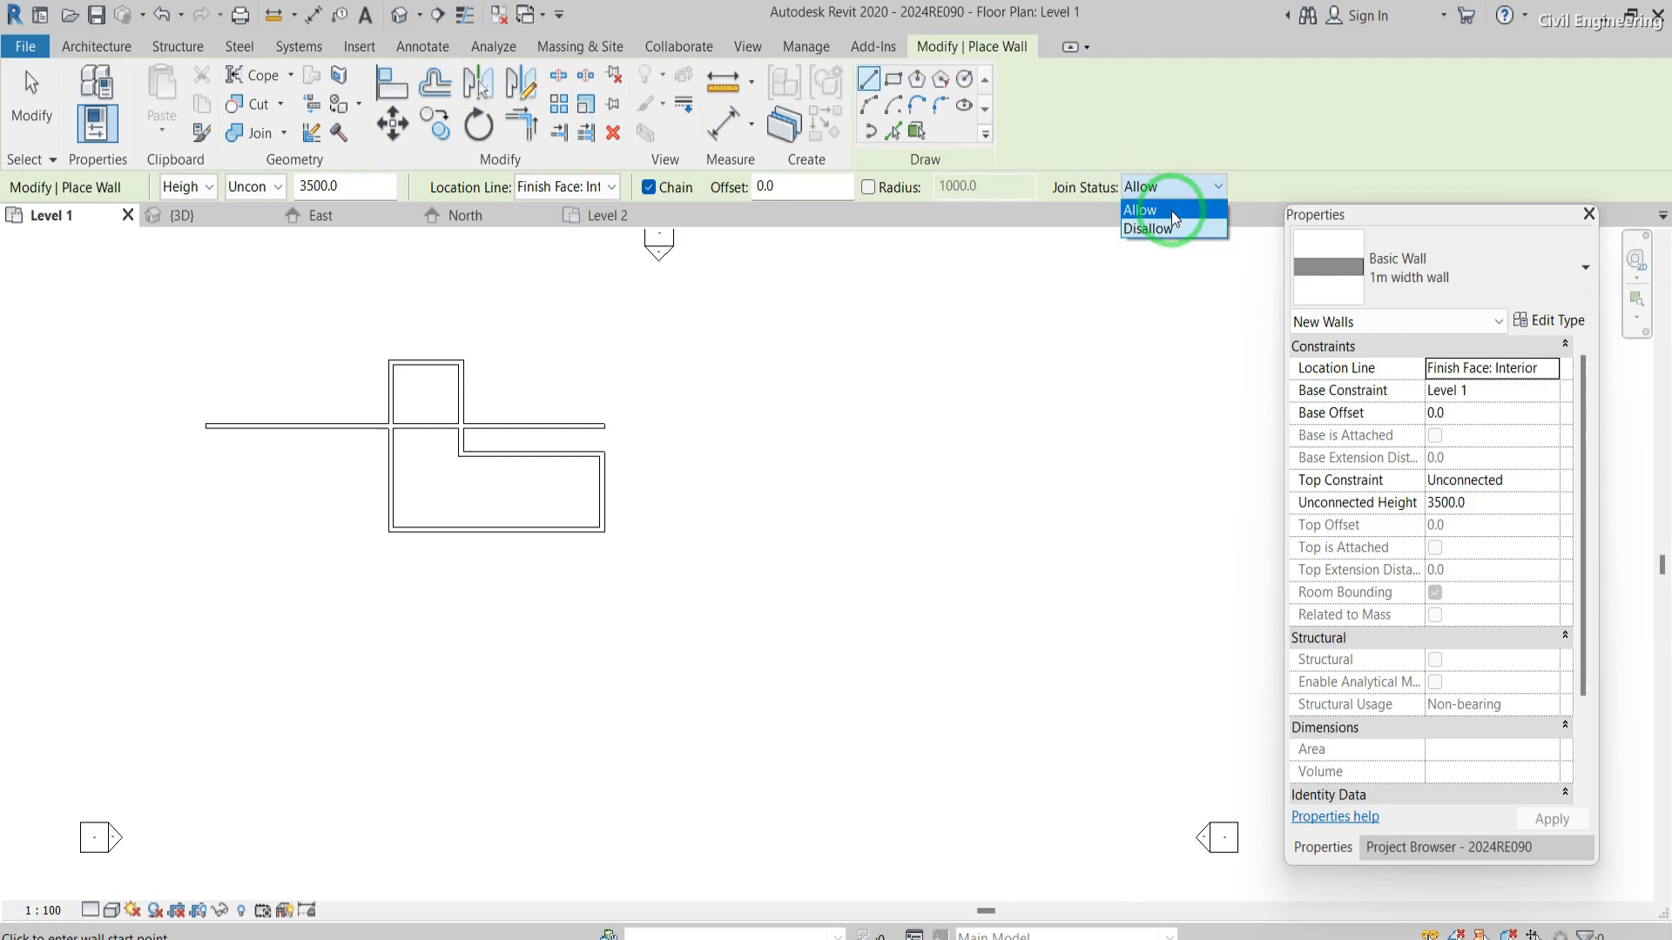
{"action": "left_click", "coordinate": [656, 391]}
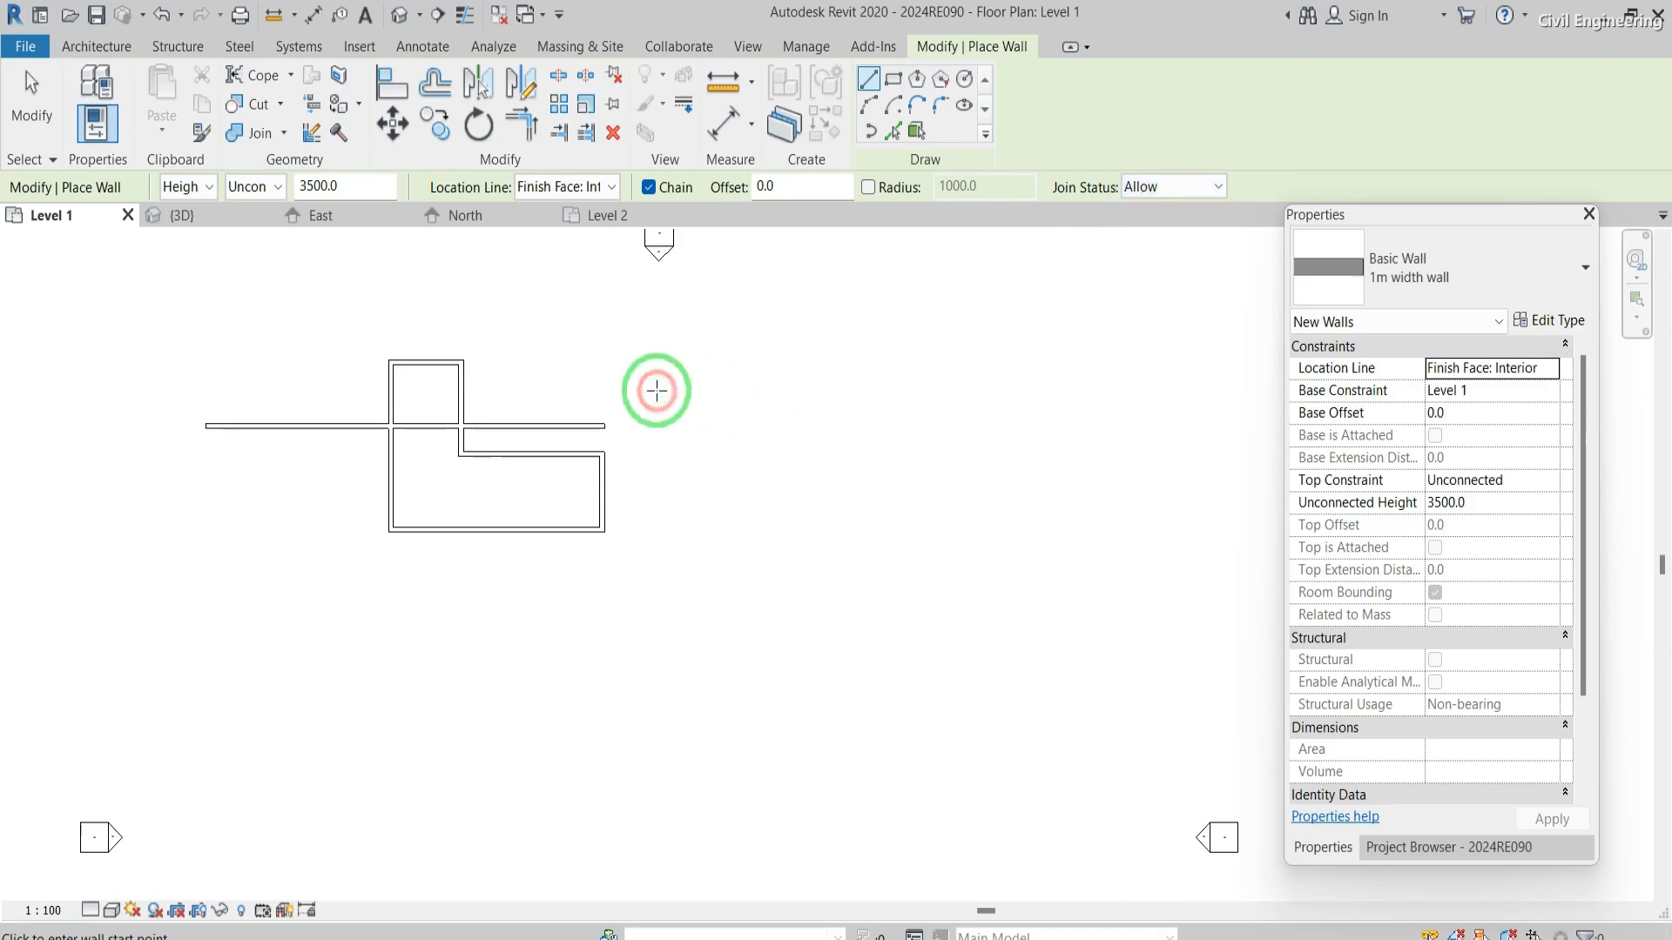
{"action": "scroll", "coordinate": [767, 401], "scroll_direction": "up", "scroll_amount": 3}
{"action": "left_click", "coordinate": [682, 370]}
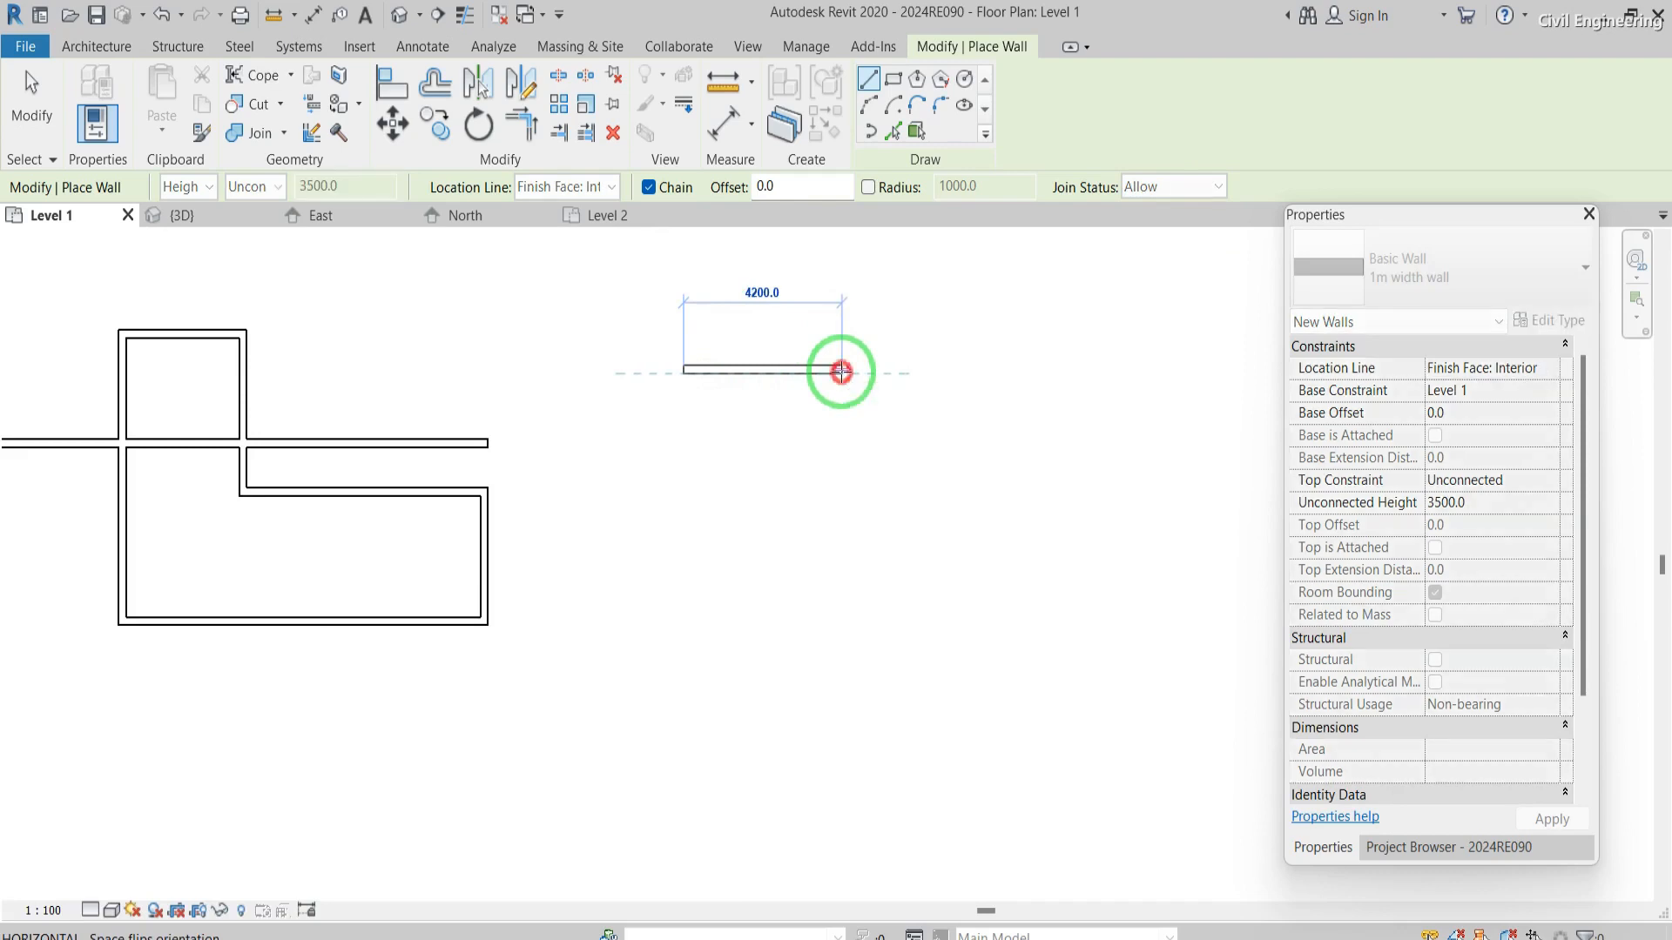
{"action": "left_click", "coordinate": [842, 370]}
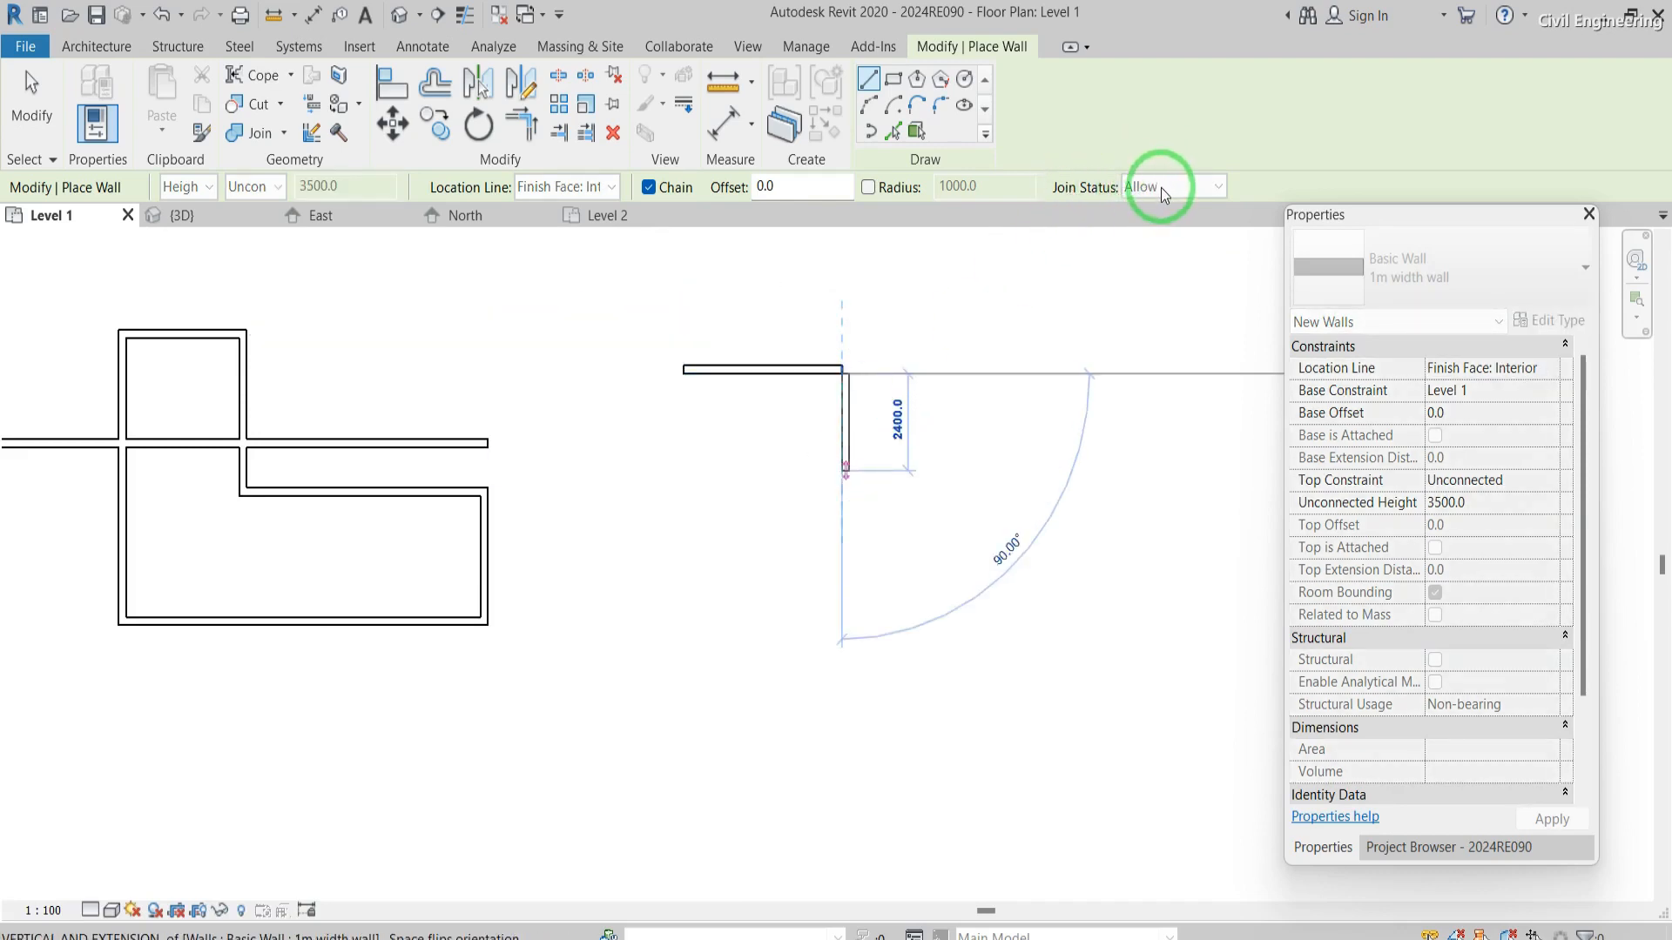
{"action": "left_click", "coordinate": [840, 518]}
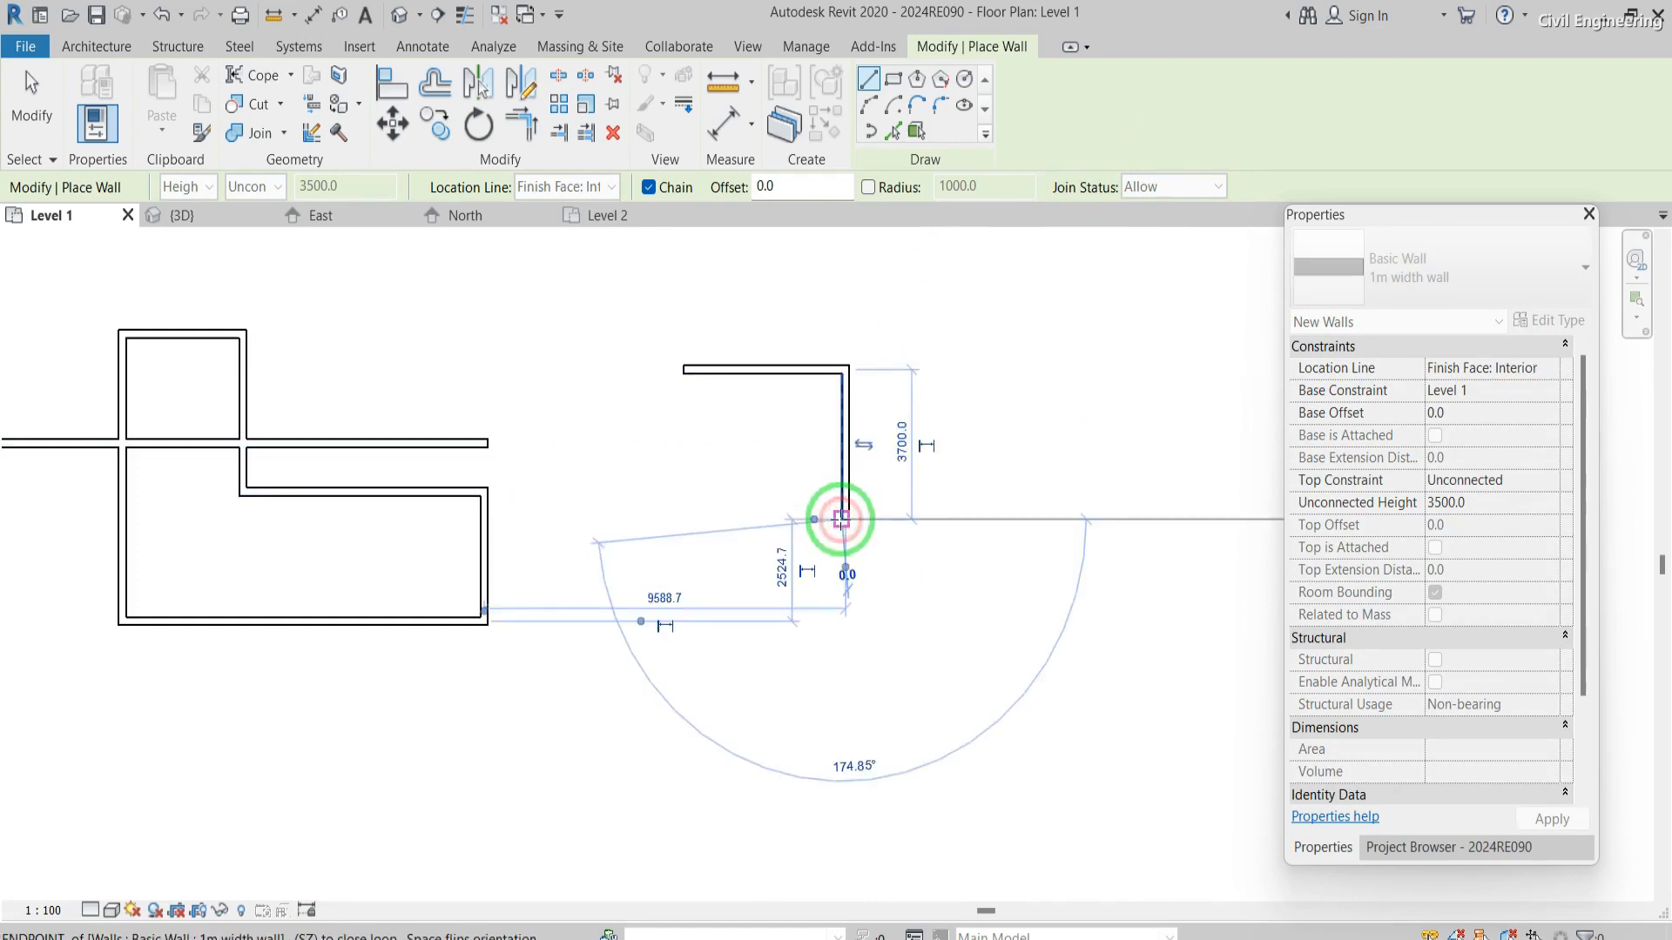
{"action": "scroll", "coordinate": [863, 373], "scroll_direction": "up", "scroll_amount": 1}
{"action": "scroll", "coordinate": [875, 376], "scroll_direction": "up", "scroll_amount": 2}
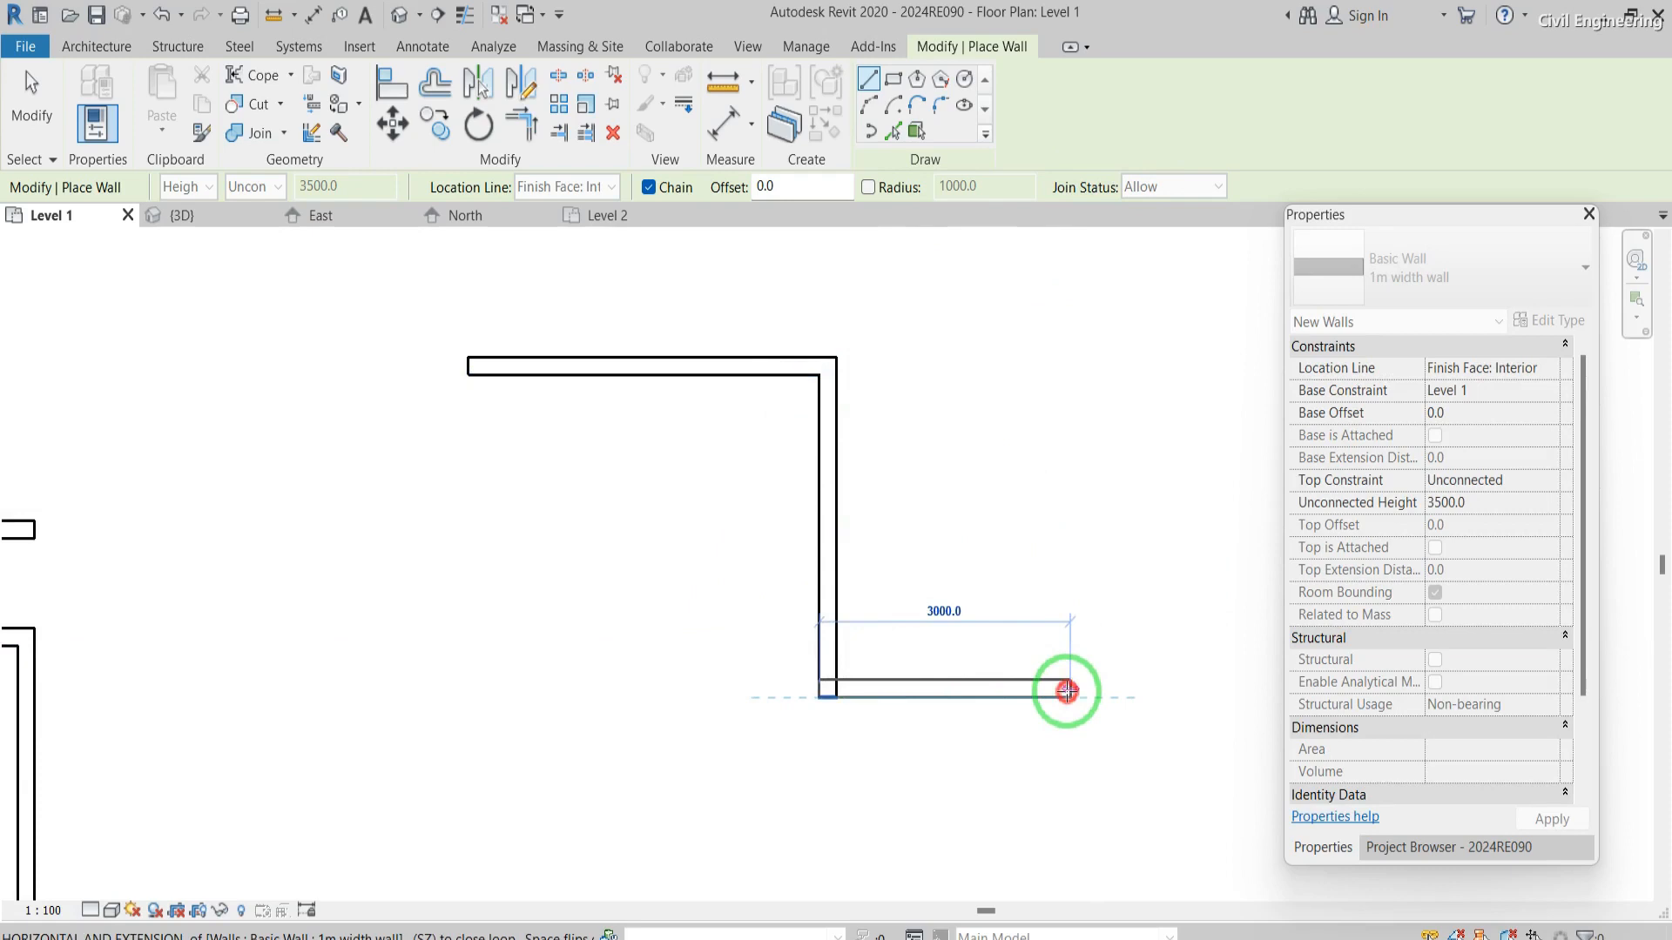
{"action": "left_click", "coordinate": [1065, 691]}
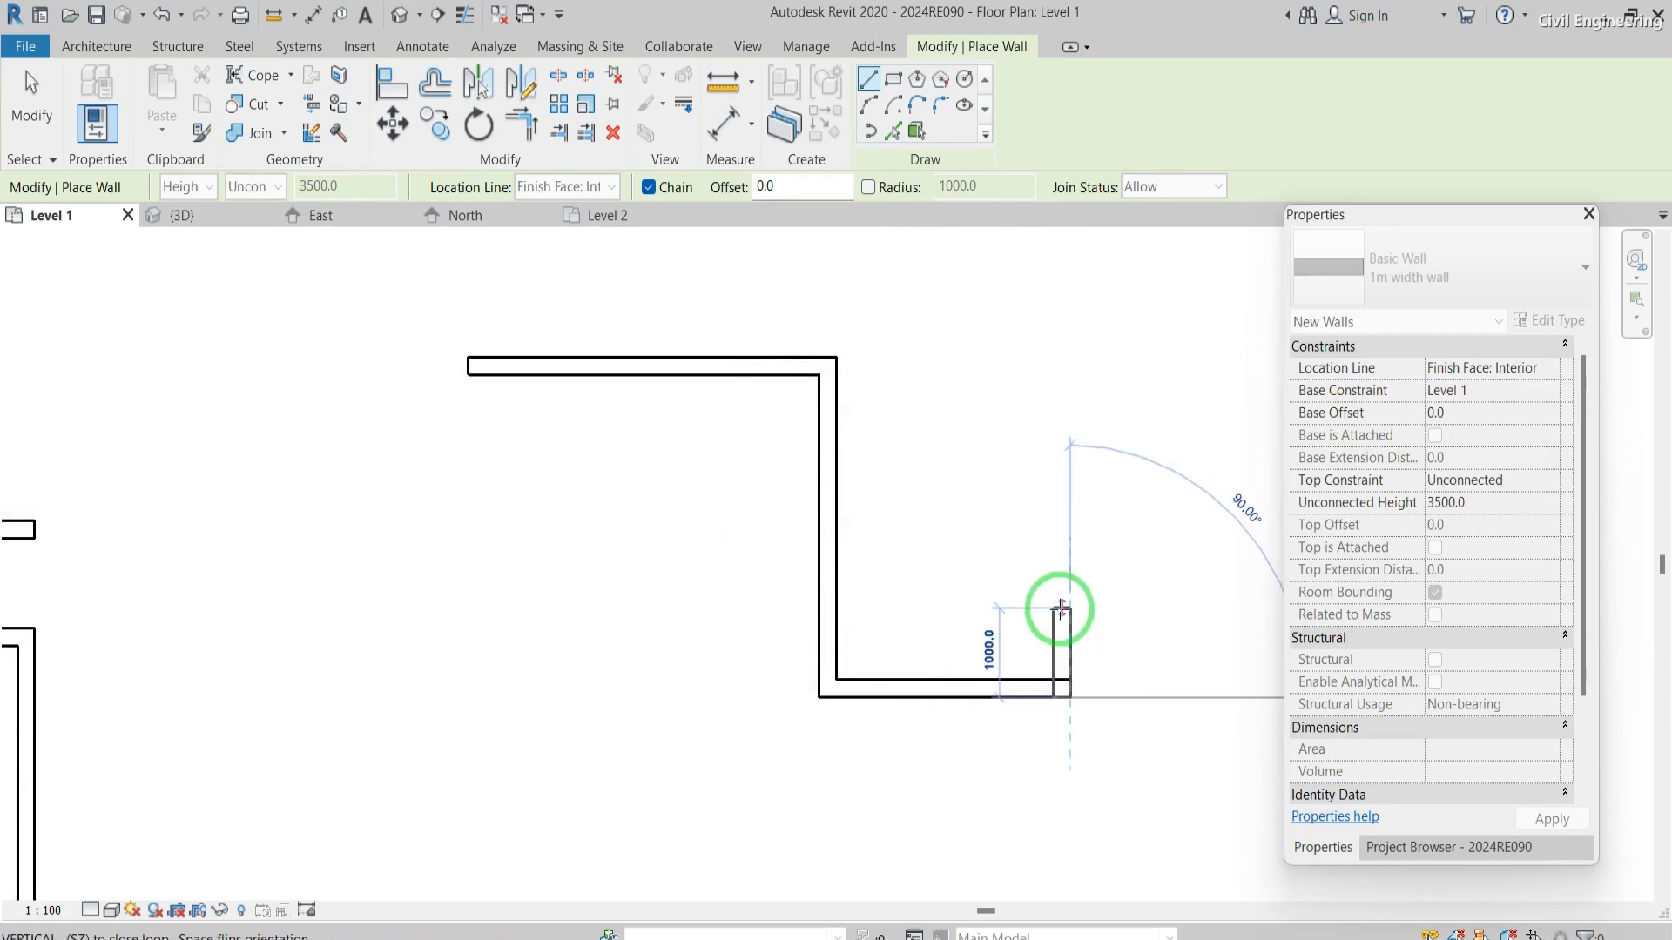
{"action": "key", "text": "Escape"}
{"action": "scroll", "coordinate": [594, 697], "scroll_direction": "down", "scroll_amount": 2}
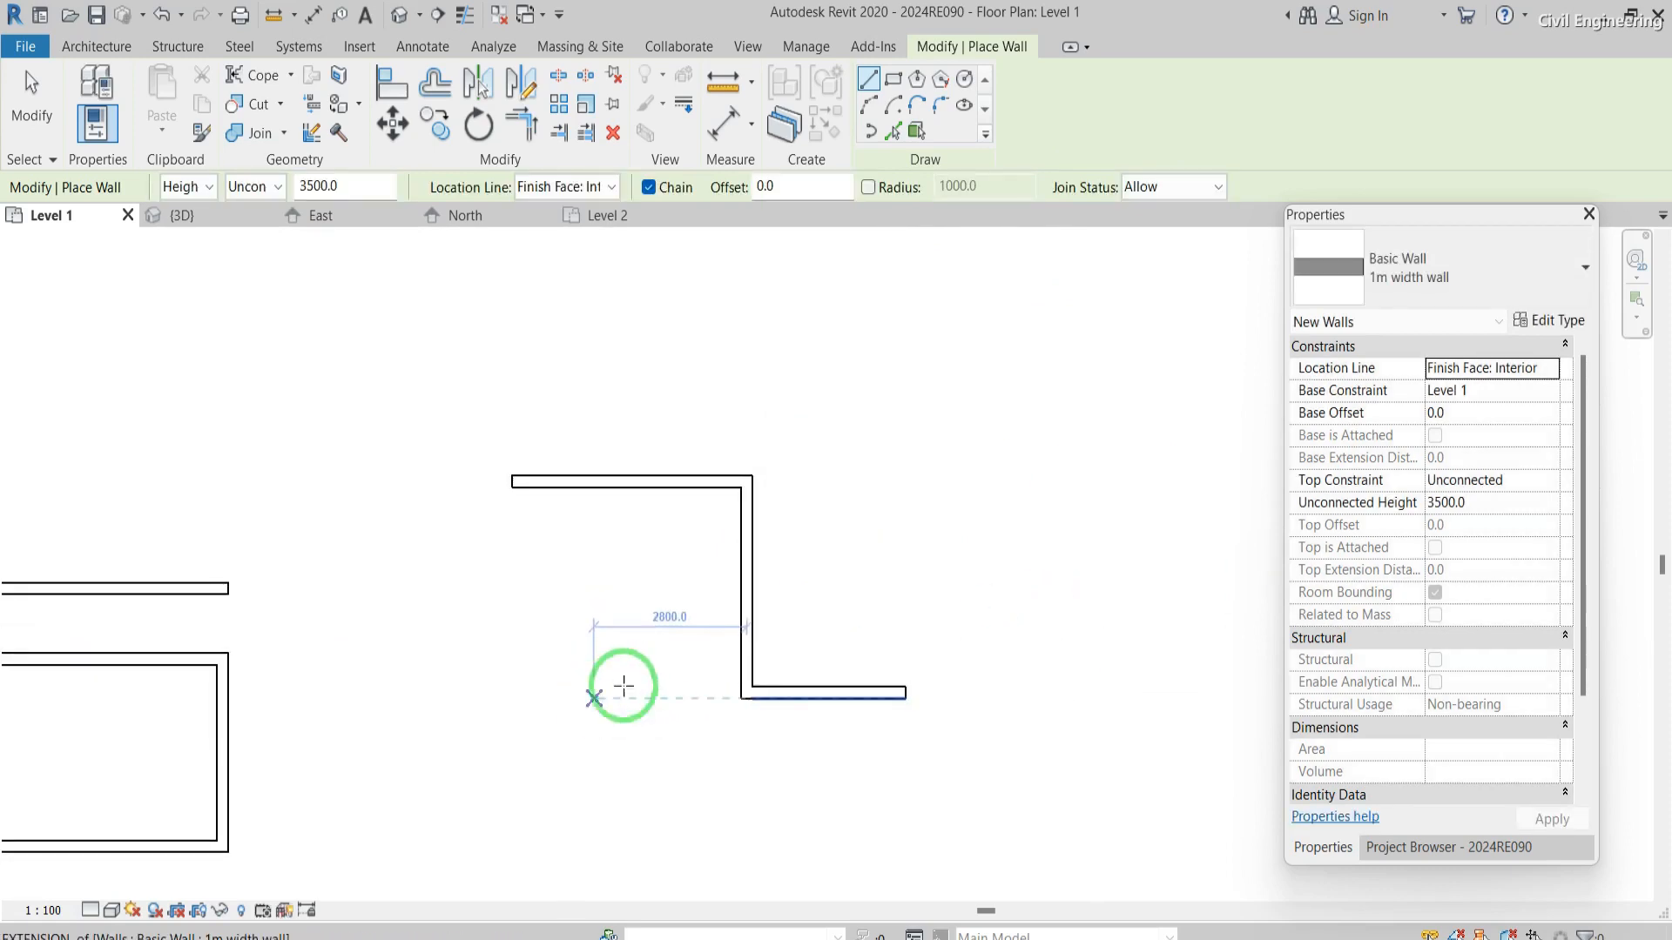
- Set Join Status to Disallow and draw a second Z-shaped run with a vertical wall about 3700 mm and a lower wall about 2400 mm
{"action": "scroll", "coordinate": [1141, 575], "scroll_direction": "up", "scroll_amount": 1}
{"action": "scroll", "coordinate": [1142, 575], "scroll_direction": "up", "scroll_amount": 1}
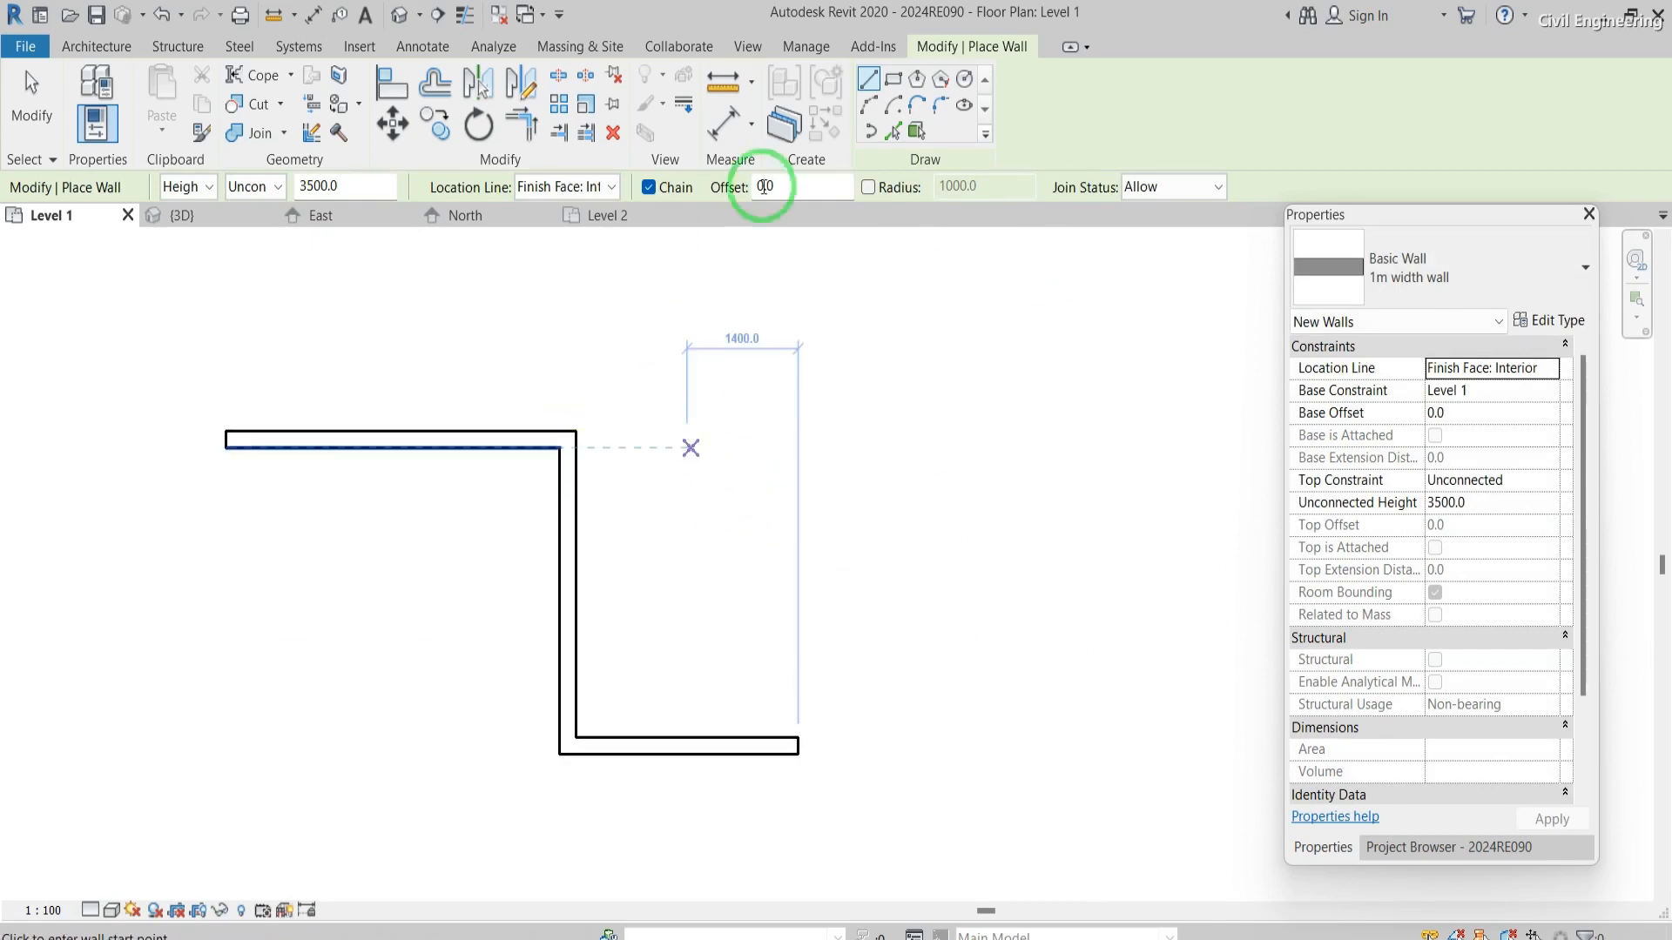
{"action": "left_click", "coordinate": [1181, 191]}
{"action": "left_click", "coordinate": [1175, 230]}
{"action": "left_click_drag", "start_coordinate": [856, 424], "coordinate": [1032, 424]}
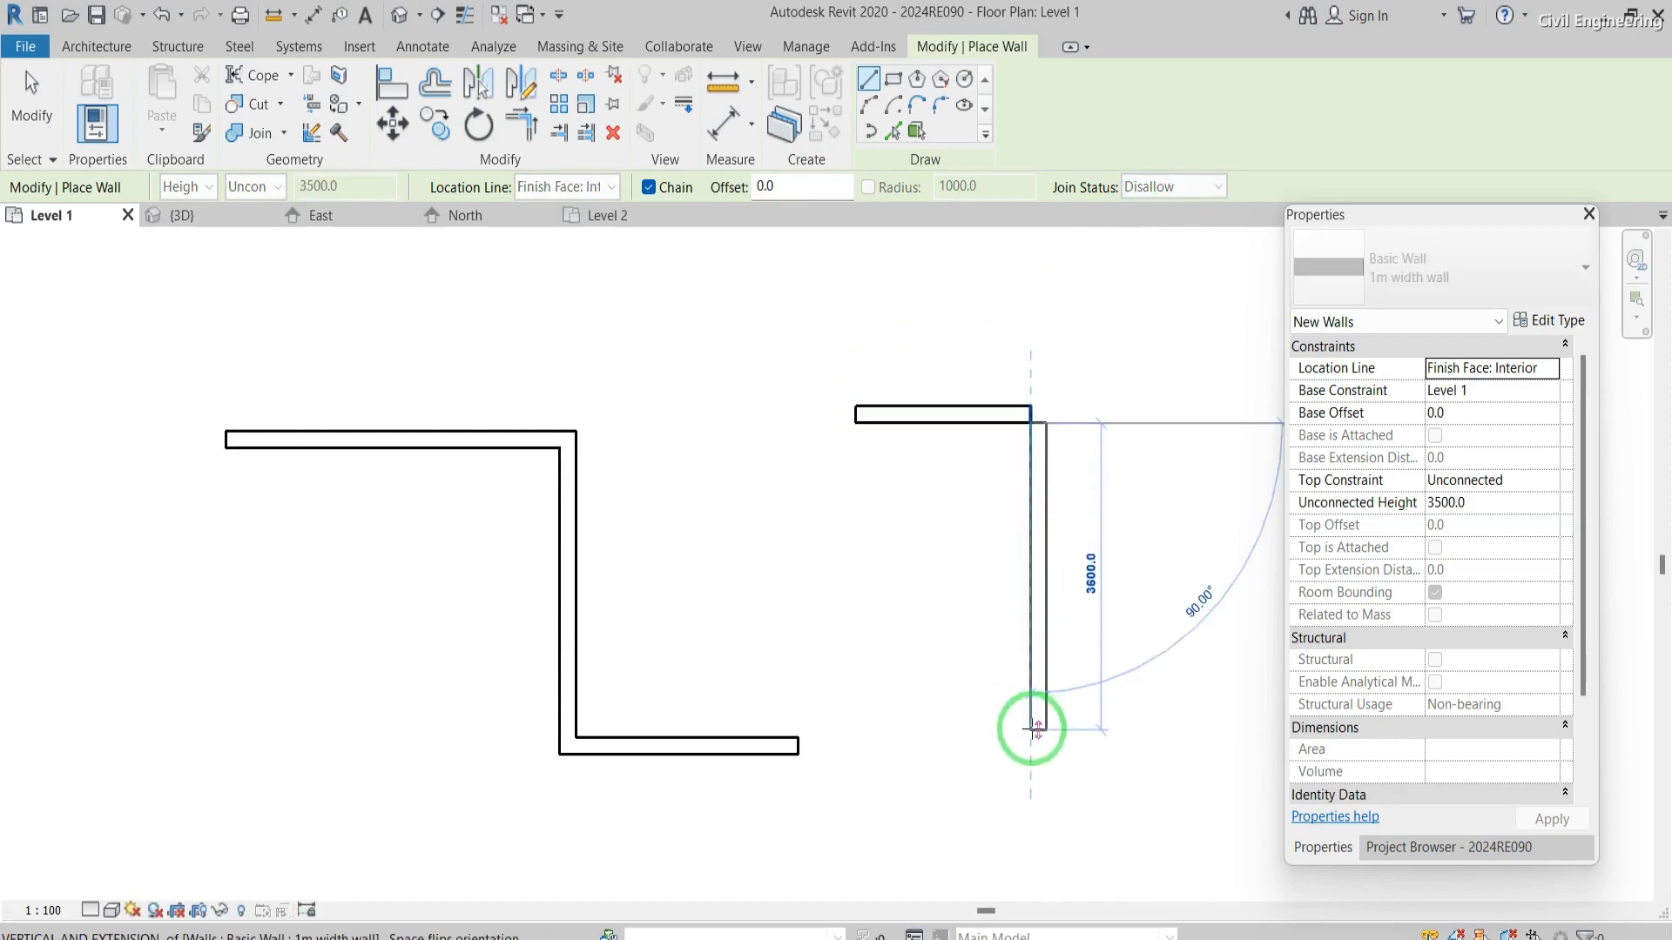
{"action": "left_click", "coordinate": [1039, 737]}
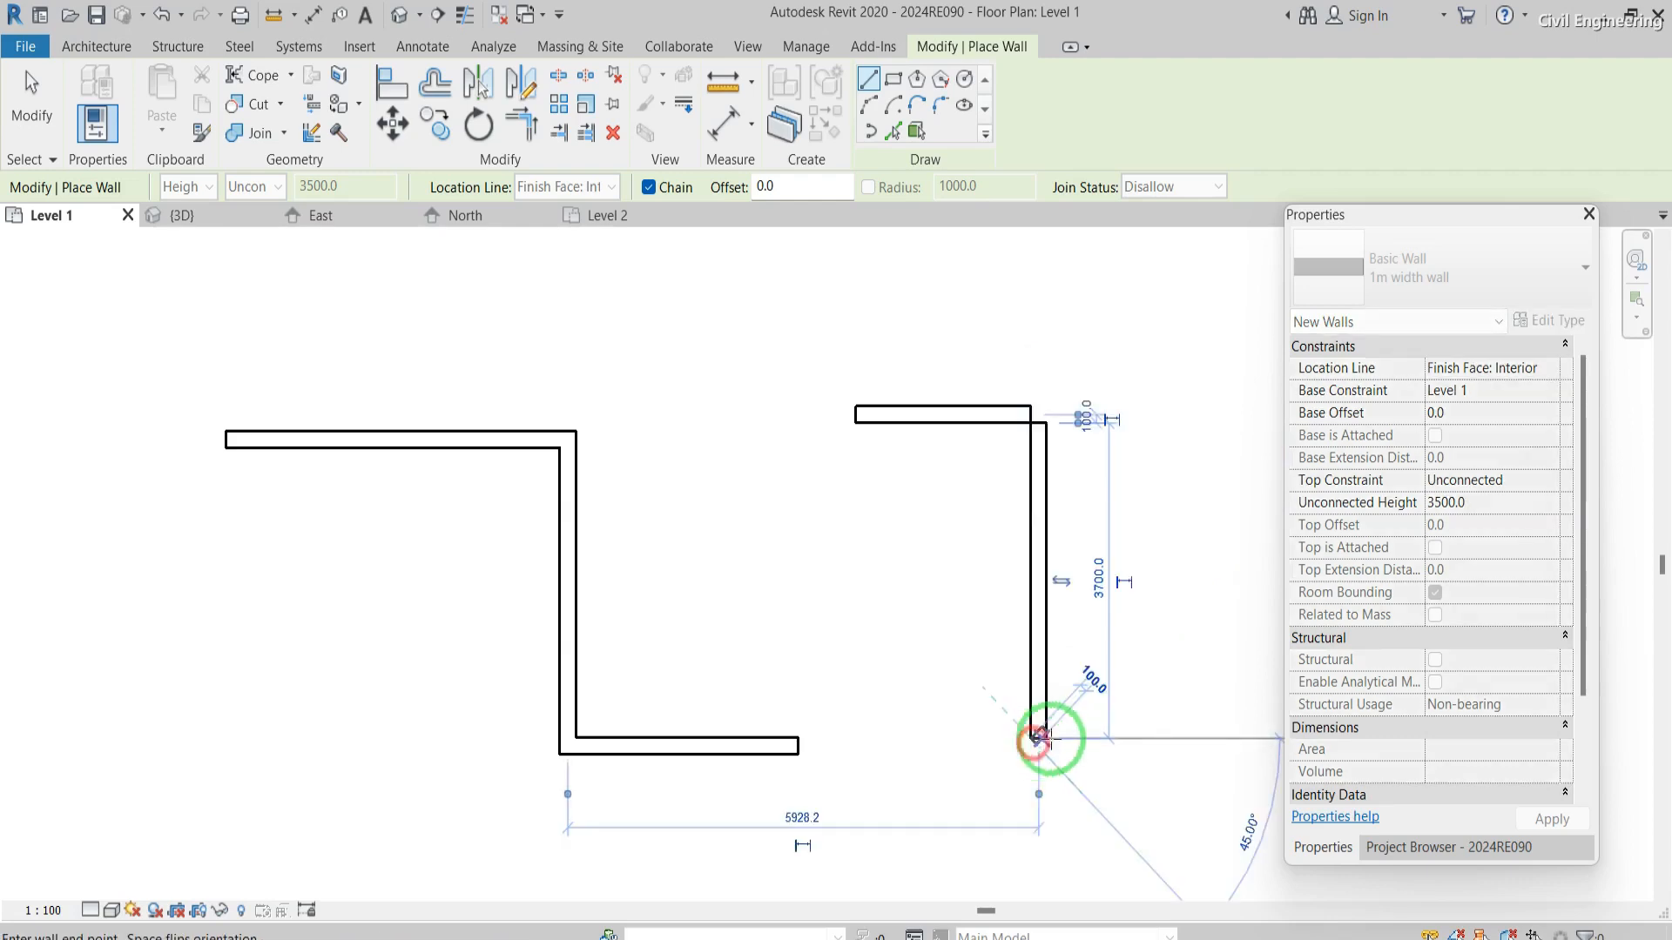
{"action": "left_click", "coordinate": [1223, 740]}
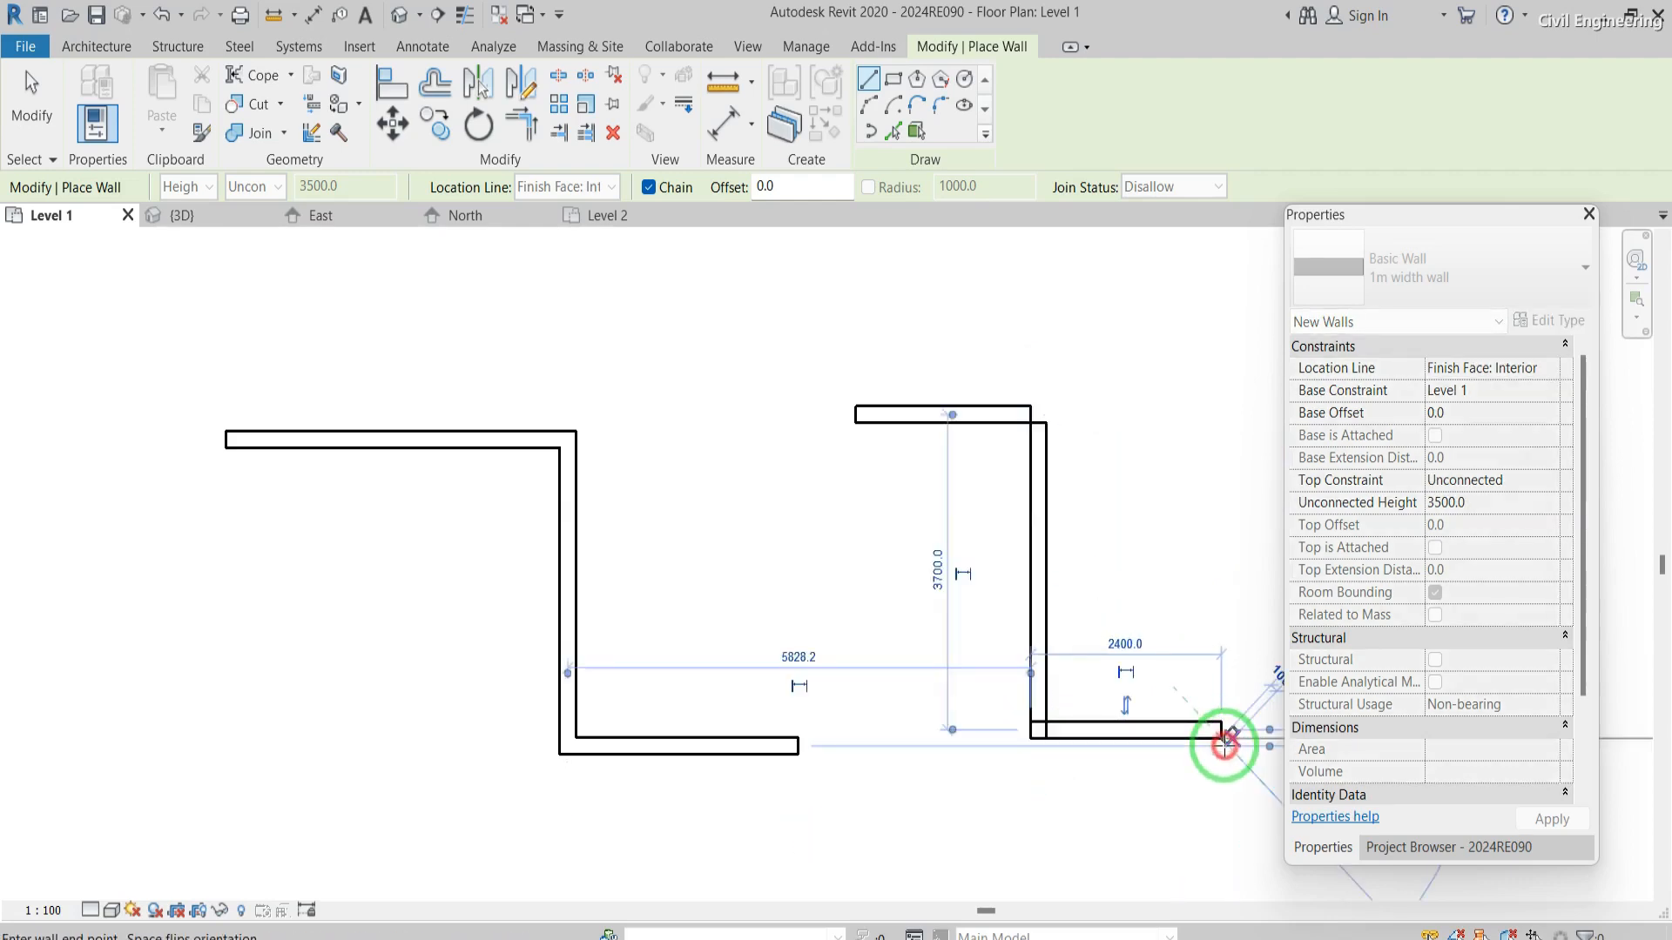
{"action": "key", "text": "Escape"}
{"action": "key", "text": "Escape"}
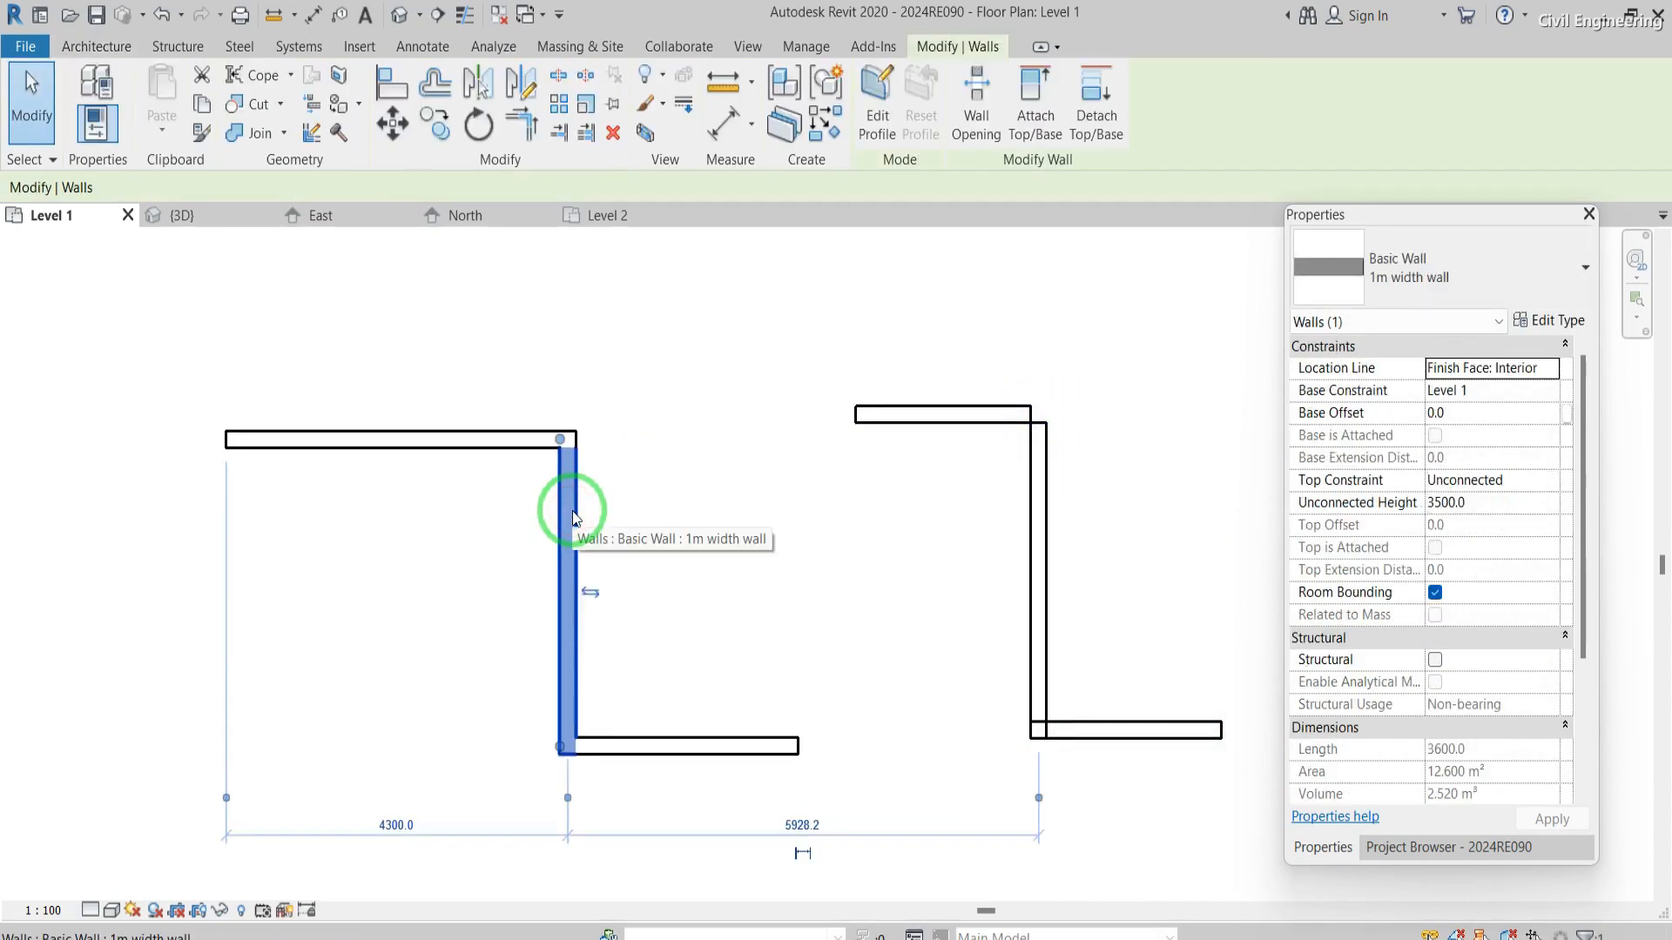
- Nudge the joined run's vertical wall left to about 3460 mm from the start of its upper wall
{"action": "key", "text": "Left"}
{"action": "key", "text": "Left"}
{"action": "key", "text": "Left"}
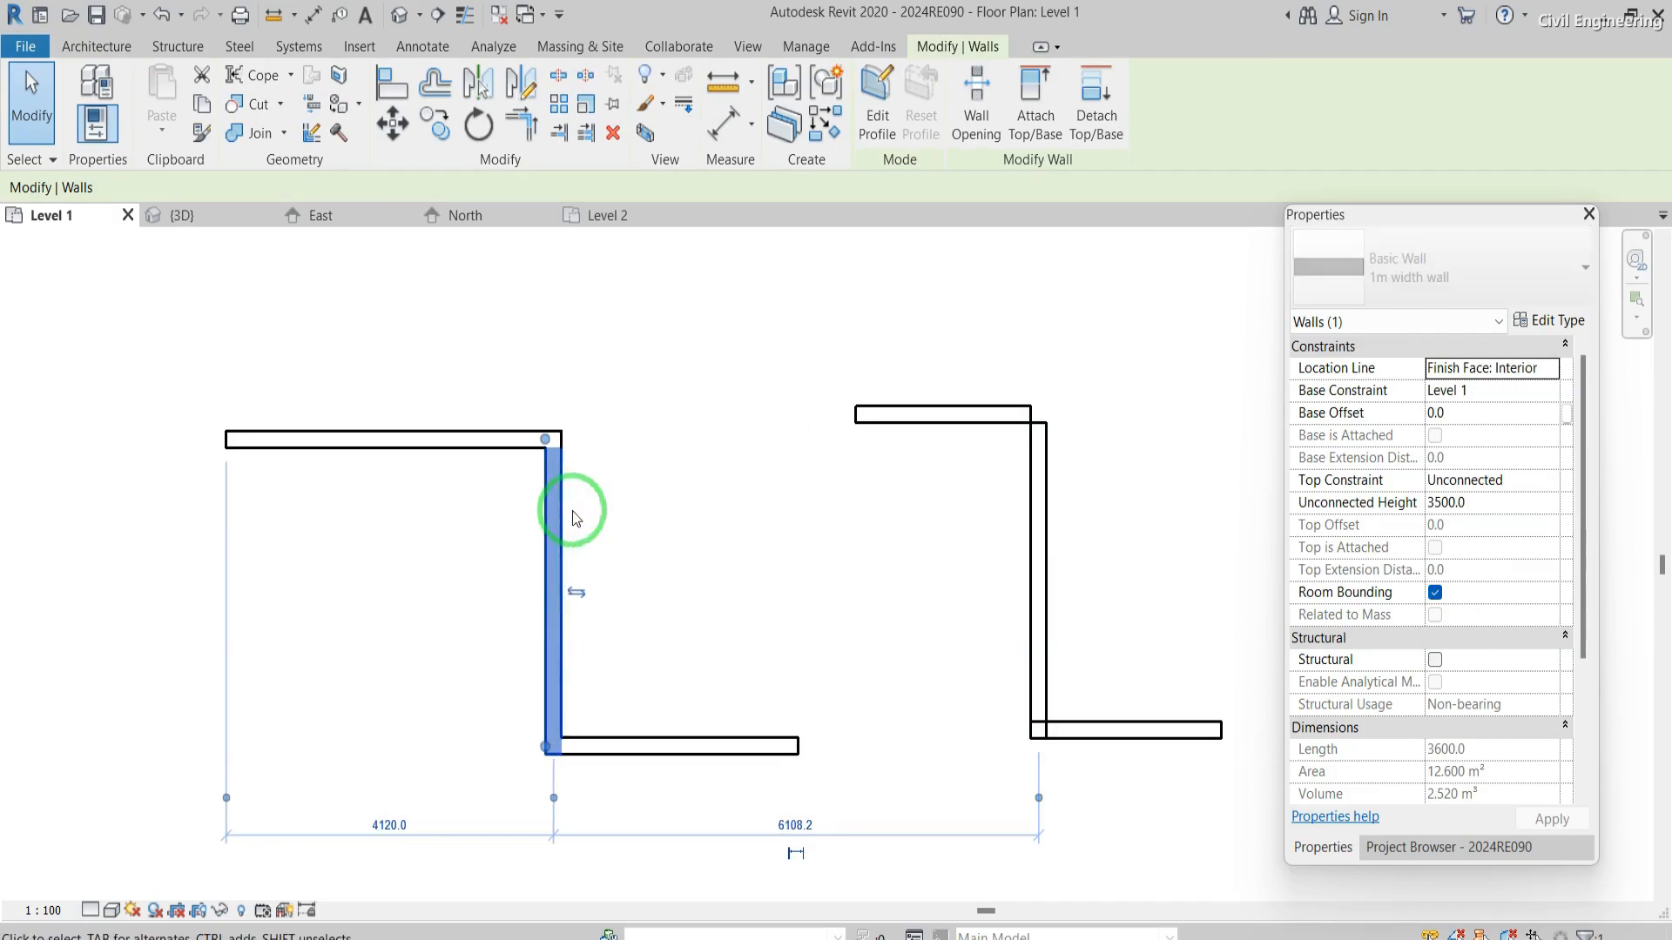
{"action": "key", "text": "Left"}
{"action": "key", "text": "Left"}
{"action": "key", "text": "Left"}
{"action": "key", "text": "Left"}
{"action": "key", "text": "Left"}
{"action": "key", "text": "Left"}
{"action": "key", "text": "Left"}
{"action": "key", "text": "Left"}
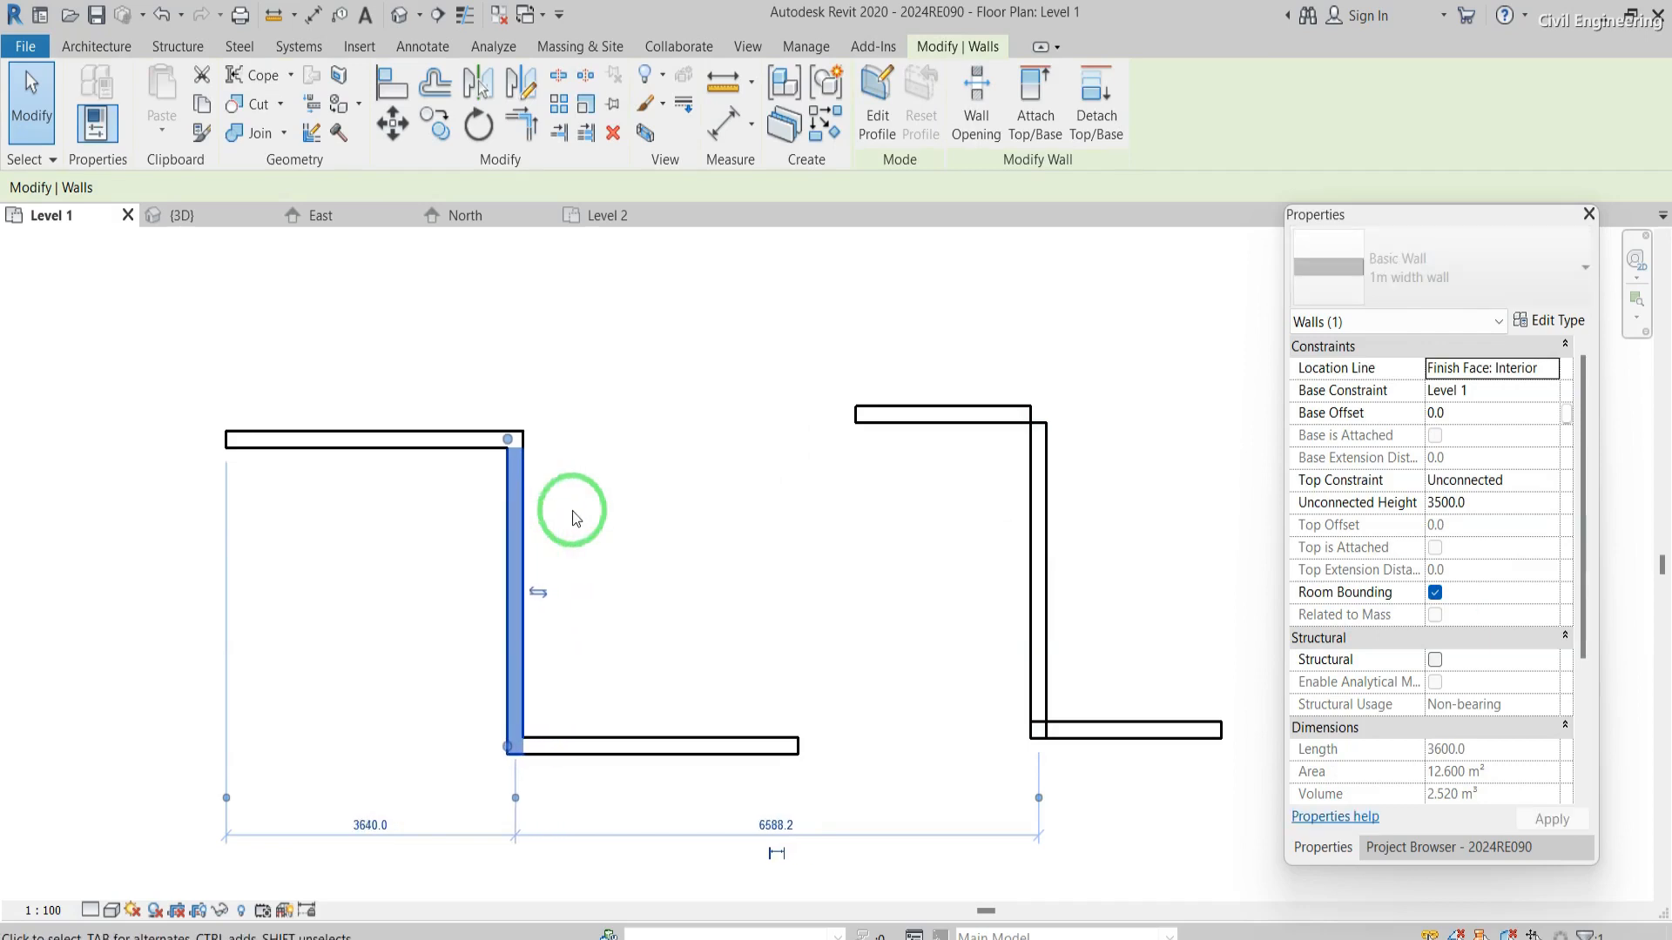
{"action": "key", "text": "Left"}
{"action": "key", "text": "Left"}
{"action": "key", "text": "Left"}
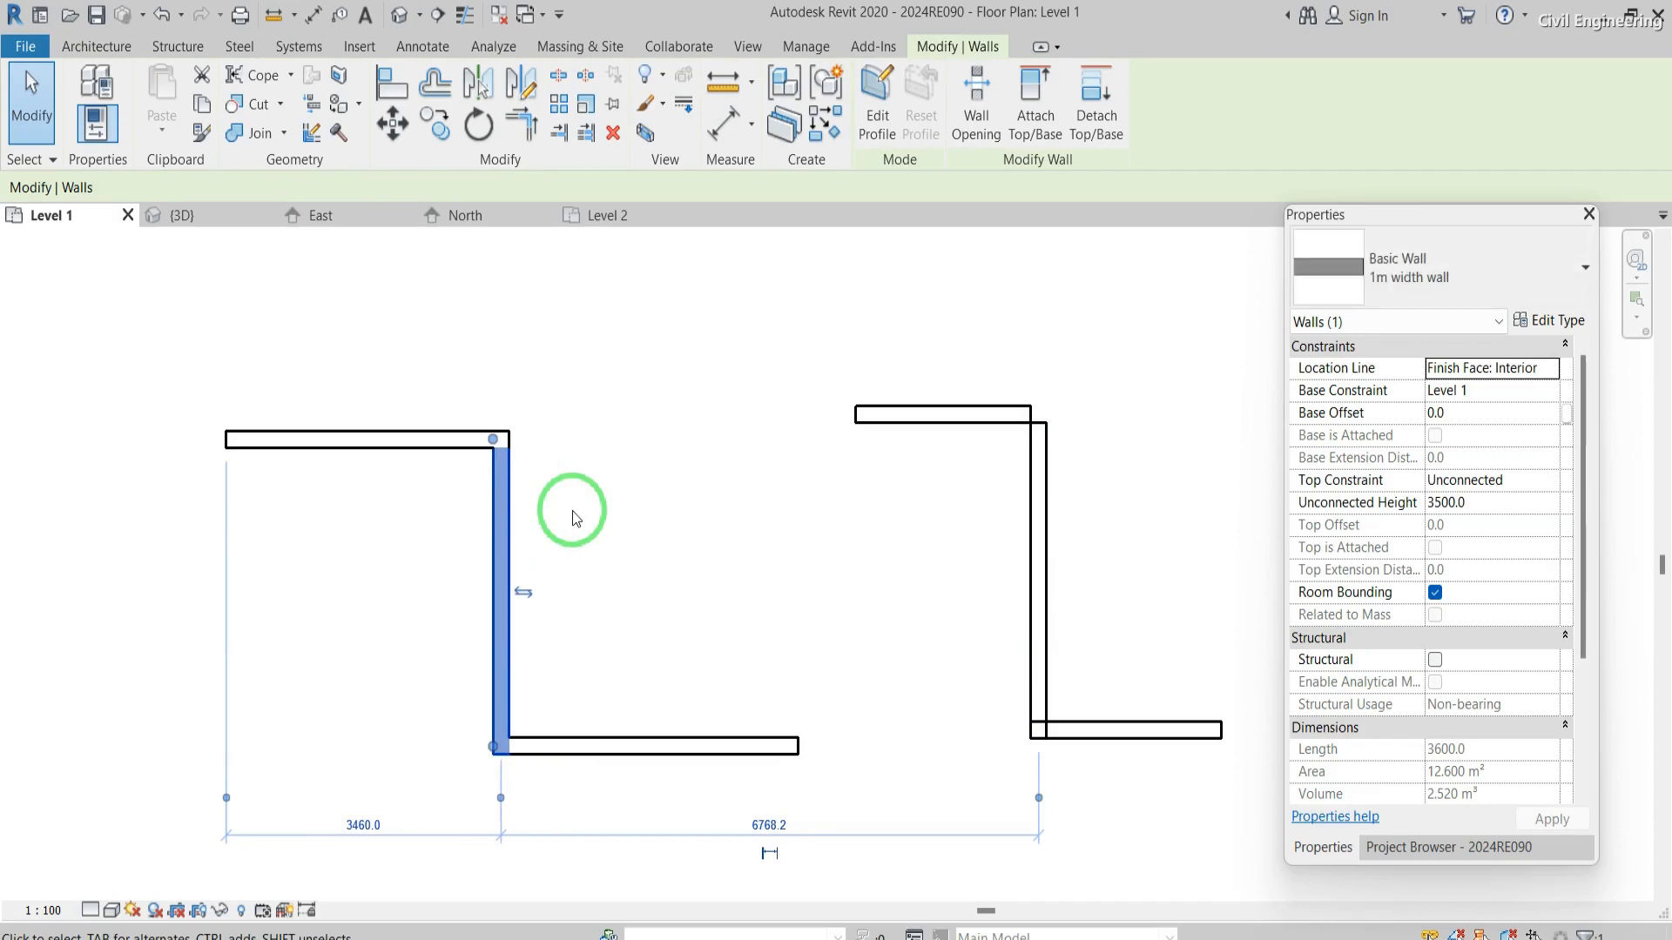
- Nudge the second run's unjoined vertical wall back and forth, leaving it about 200 mm inside the upper wall's right end
{"action": "left_click", "coordinate": [1038, 538]}
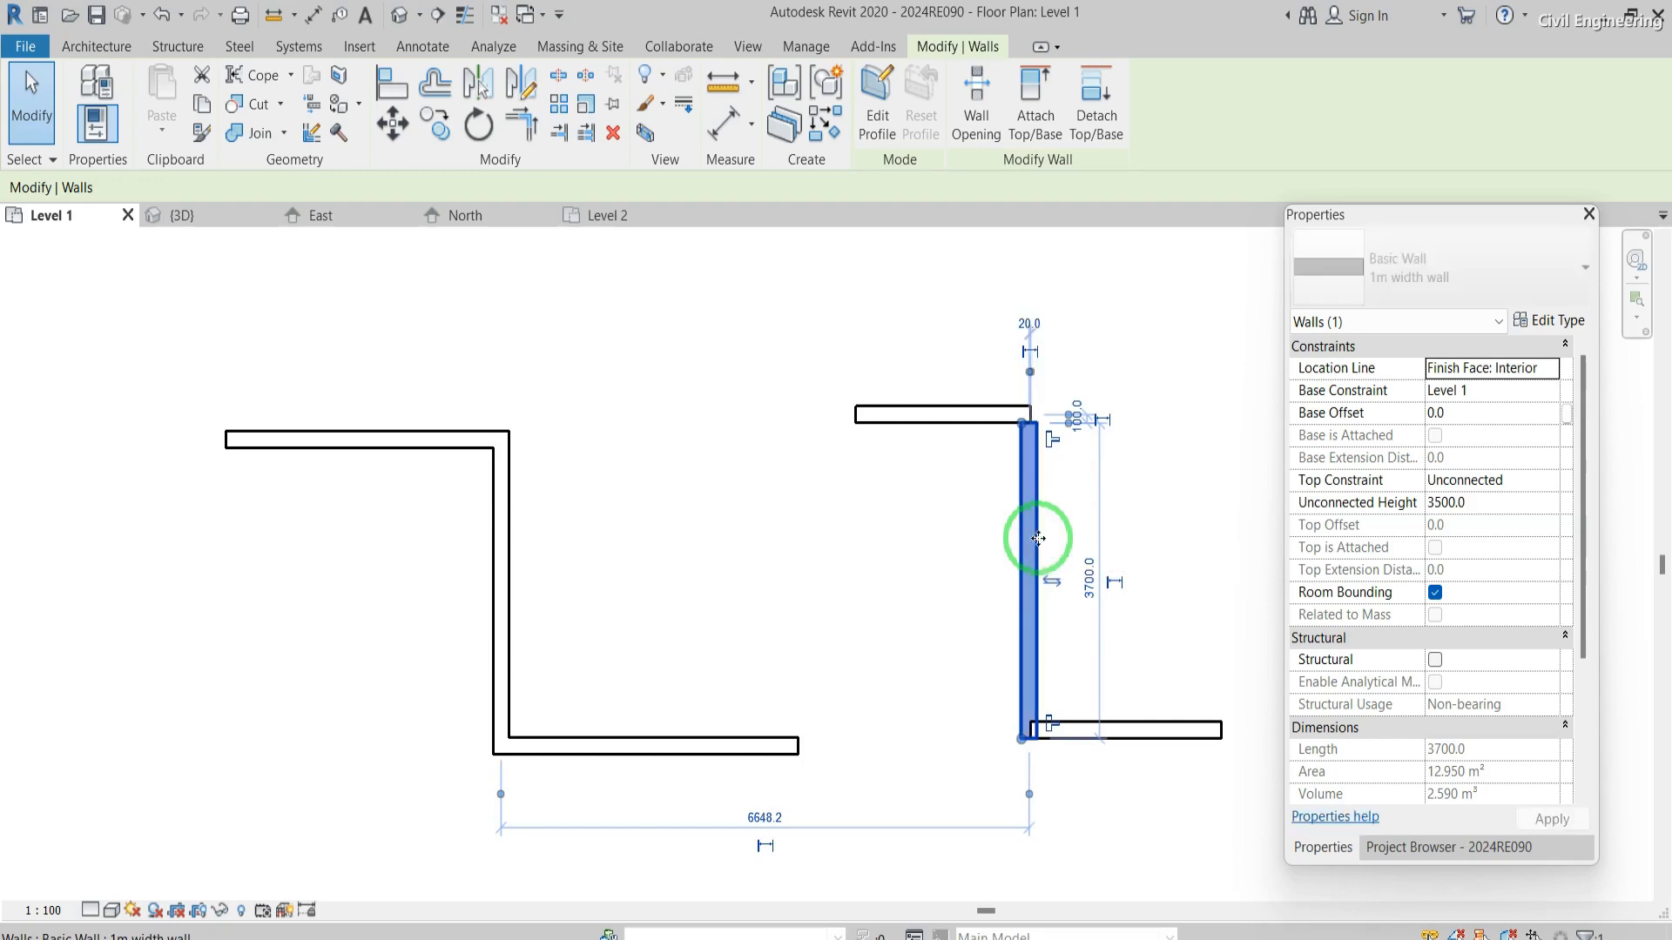
{"action": "key", "text": "Left"}
{"action": "key", "text": "Left"}
{"action": "key", "text": "Left"}
{"action": "key", "text": "Left"}
{"action": "key", "text": "Left"}
{"action": "key", "text": "Left"}
{"action": "key", "text": "Left"}
{"action": "key", "text": "Left"}
{"action": "key", "text": "Left"}
{"action": "key", "text": "Left"}
{"action": "key", "text": "Left"}
{"action": "key", "text": "Left"}
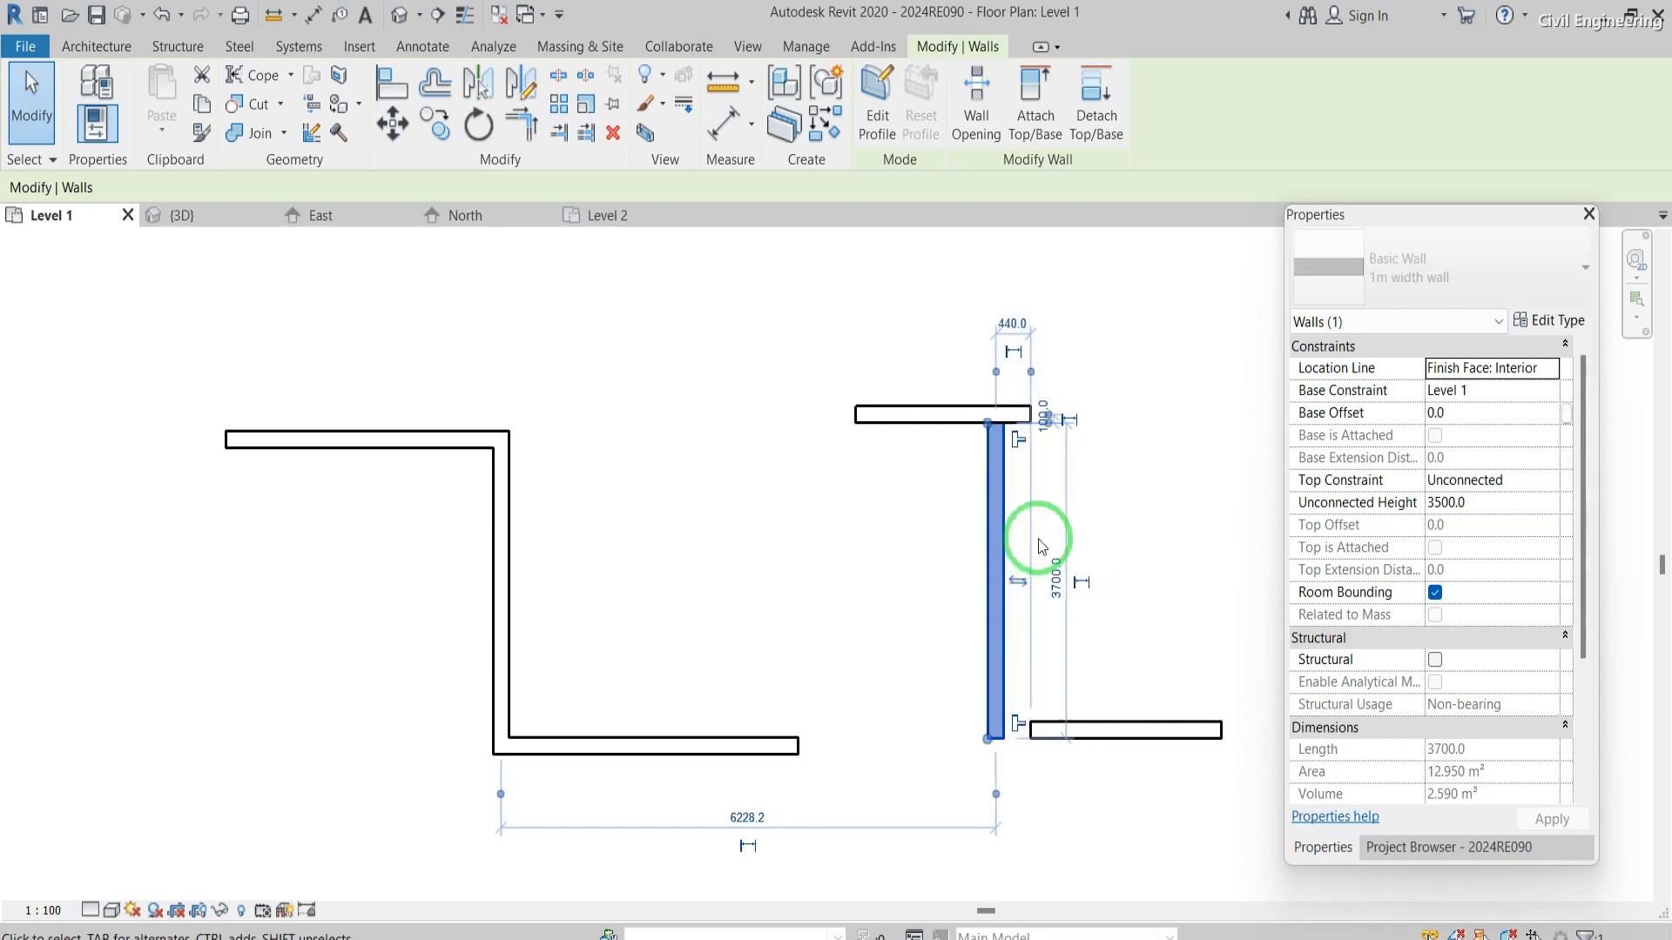
{"action": "key", "text": "Right"}
{"action": "key", "text": "Right"}
{"action": "key", "text": "Right"}
{"action": "key", "text": "Right"}
{"action": "key", "text": "Right"}
{"action": "key", "text": "Right"}
{"action": "key", "text": "Right"}
{"action": "key", "text": "Right"}
{"action": "key", "text": "Right"}
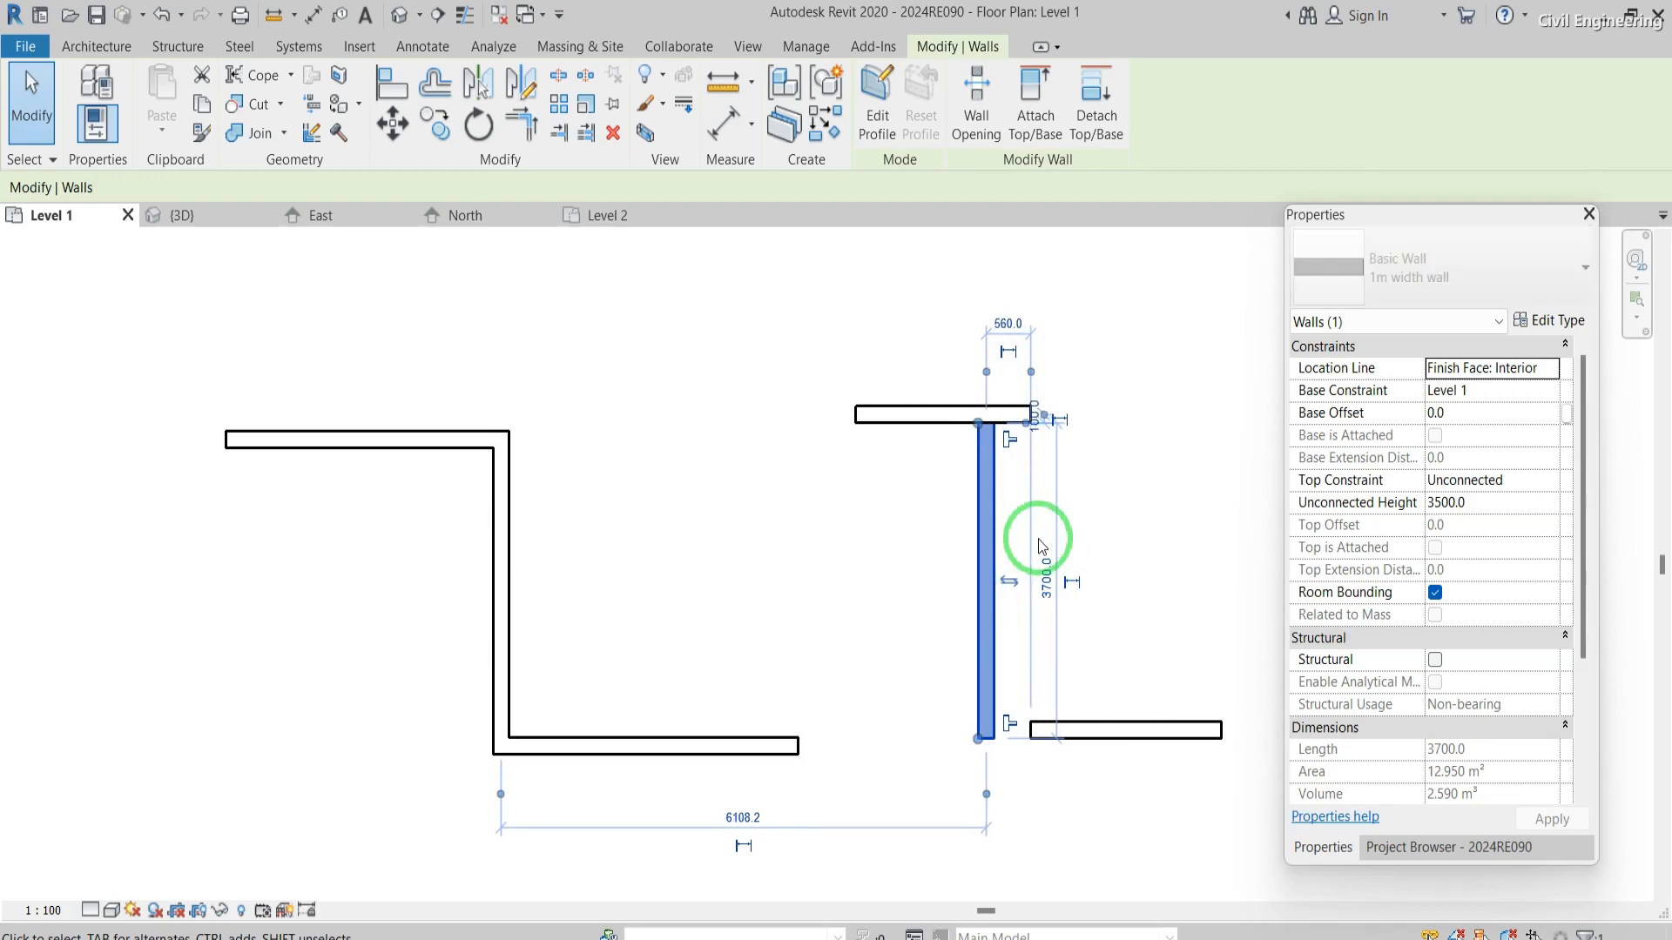
{"action": "key", "text": "Right"}
{"action": "key", "text": "Right"}
{"action": "key", "text": "Right"}
{"action": "key", "text": "Right"}
{"action": "key", "text": "Right"}
{"action": "key", "text": "Right"}
{"action": "key", "text": "Right"}
{"action": "key", "text": "Right"}
{"action": "key", "text": "Right"}
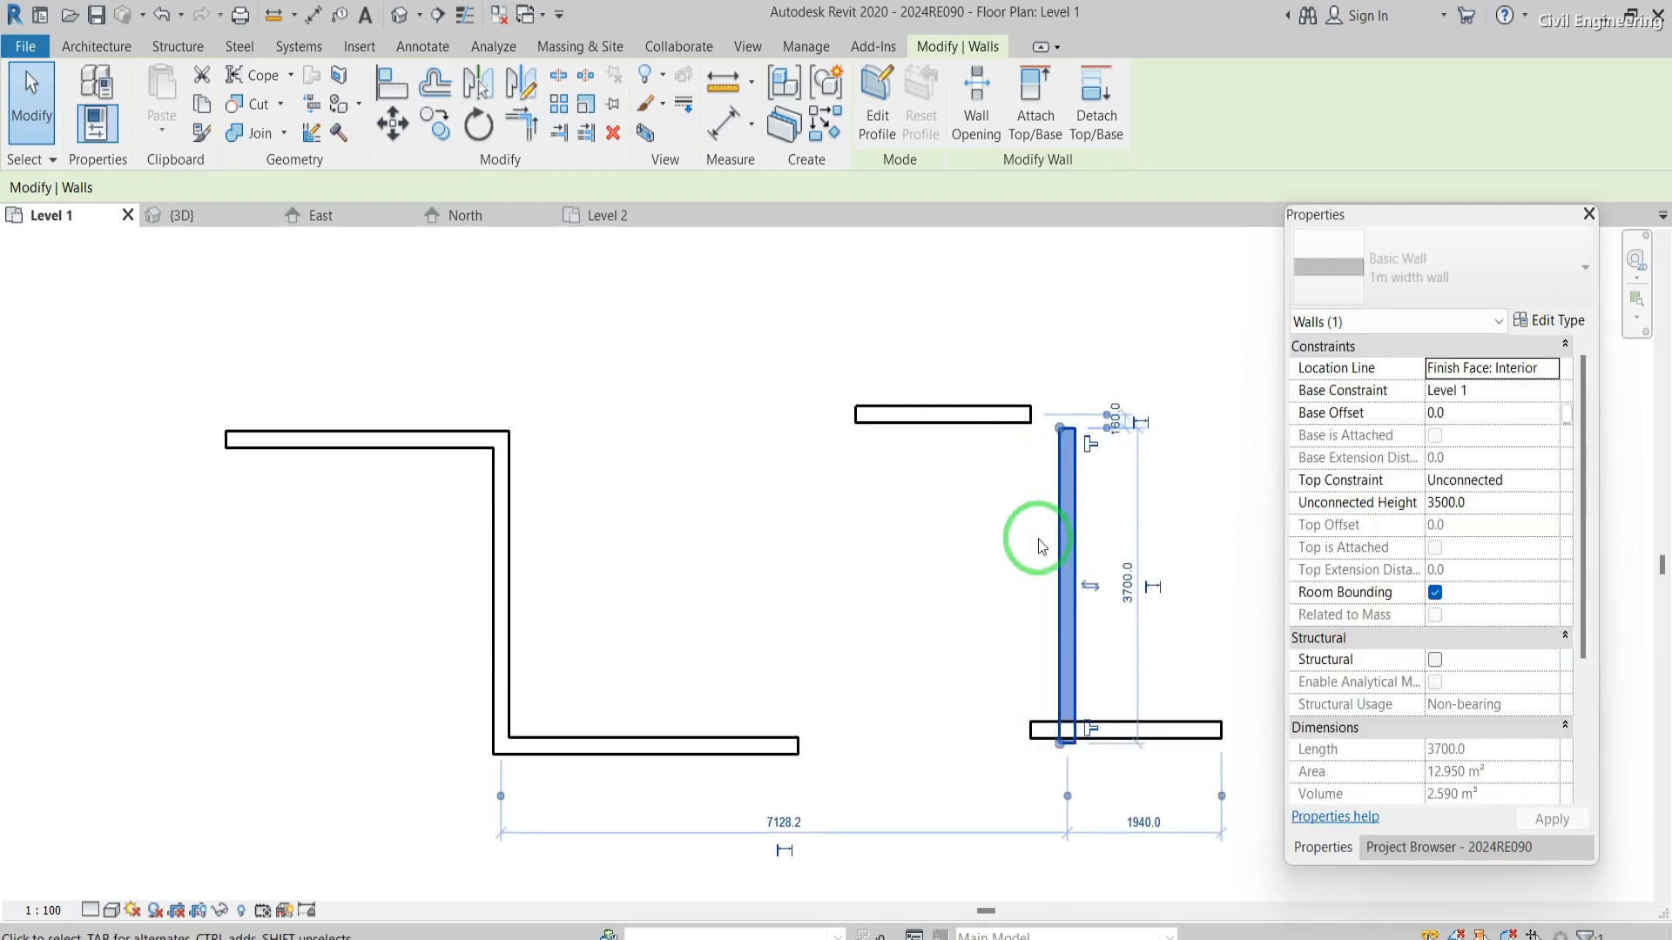
{"action": "key", "text": "Left"}
{"action": "key", "text": "Left"}
{"action": "key", "text": "Left"}
{"action": "key", "text": "Left"}
{"action": "key", "text": "Left"}
{"action": "key", "text": "Left"}
{"action": "key", "text": "Left"}
{"action": "key", "text": "Left"}
{"action": "key", "text": "Left"}
{"action": "key", "text": "Left"}
{"action": "key", "text": "Left"}
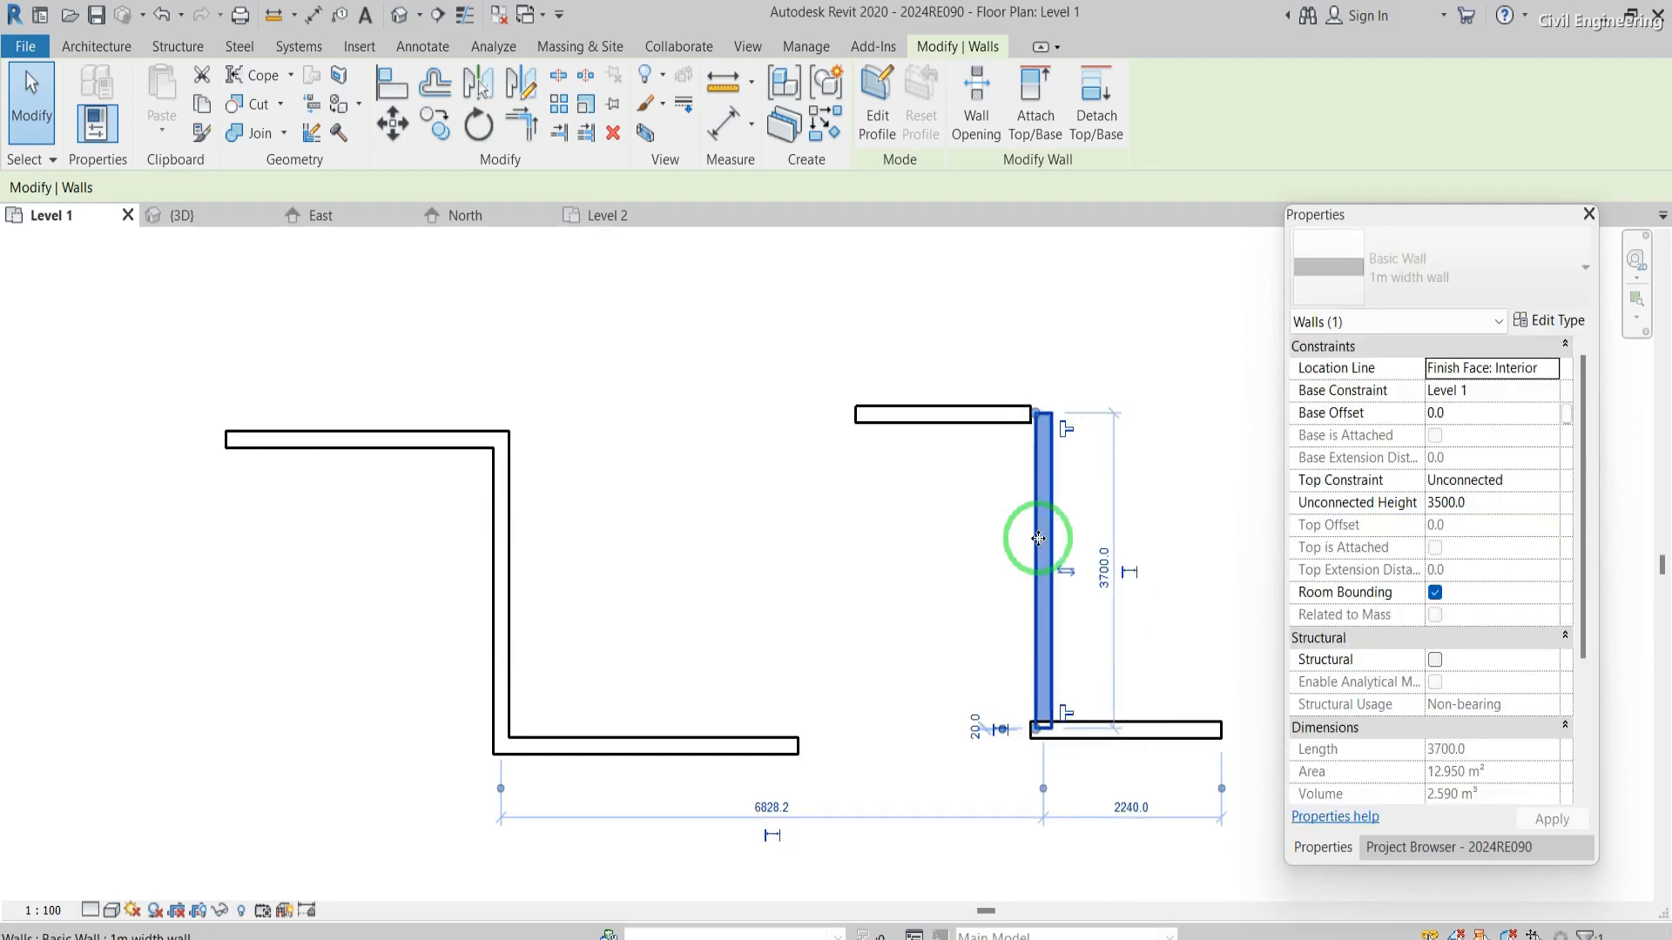
{"action": "key", "text": "Down"}
{"action": "key", "text": "Down"}
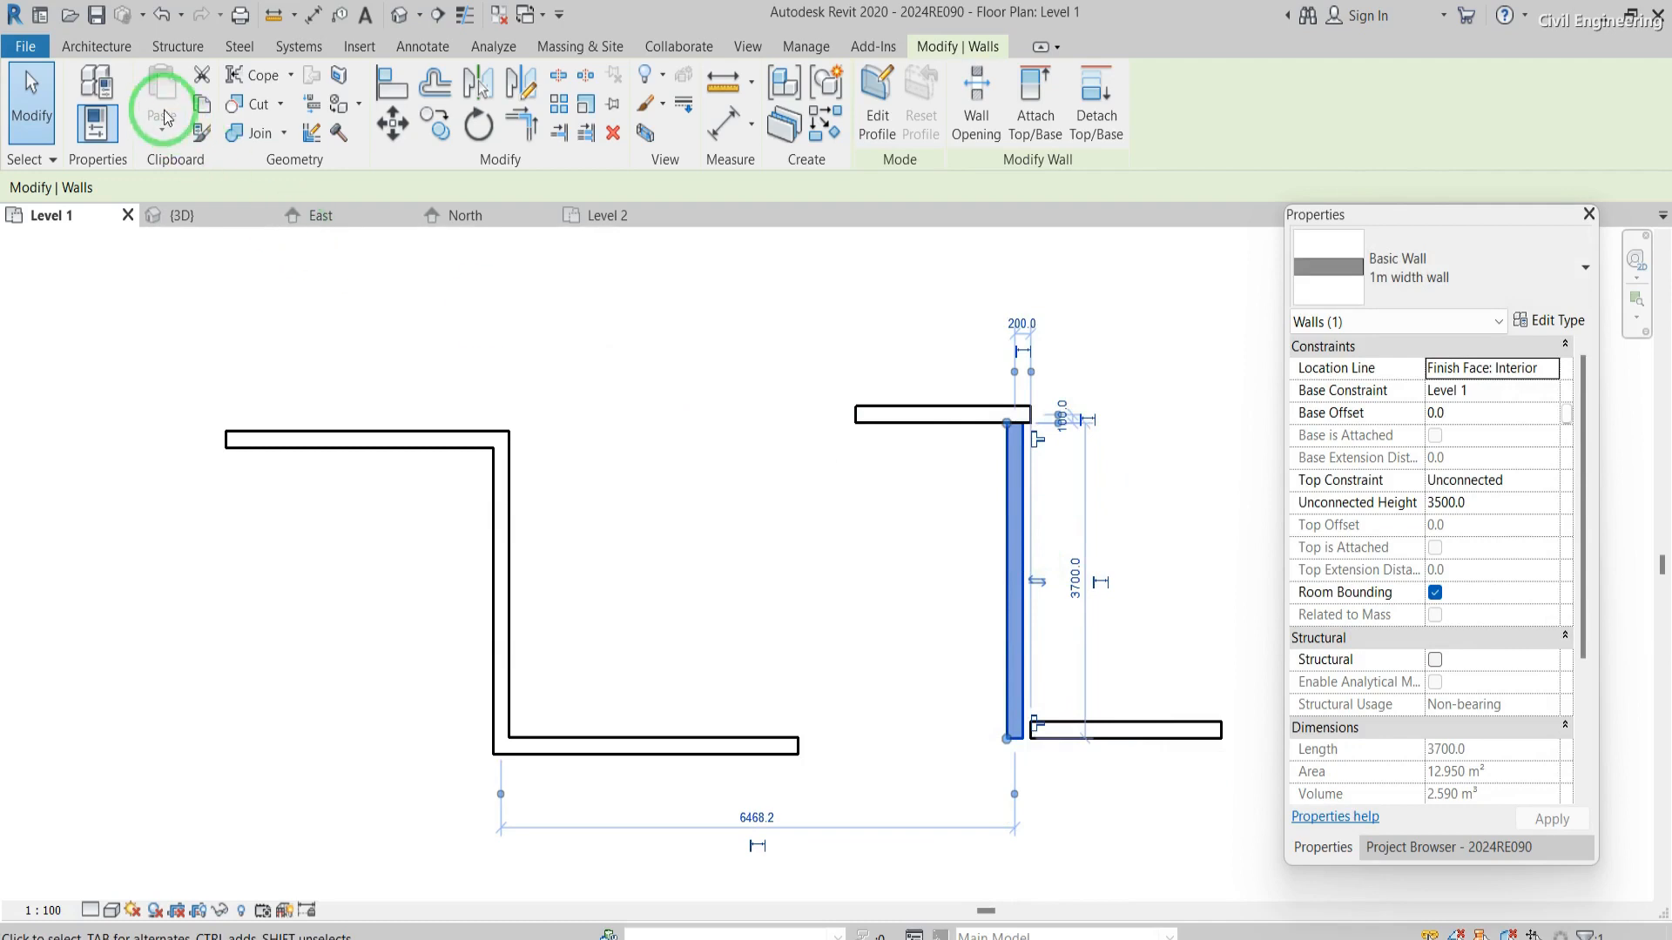
{"action": "left_click", "coordinate": [98, 46]}
{"action": "left_click", "coordinate": [83, 79]}
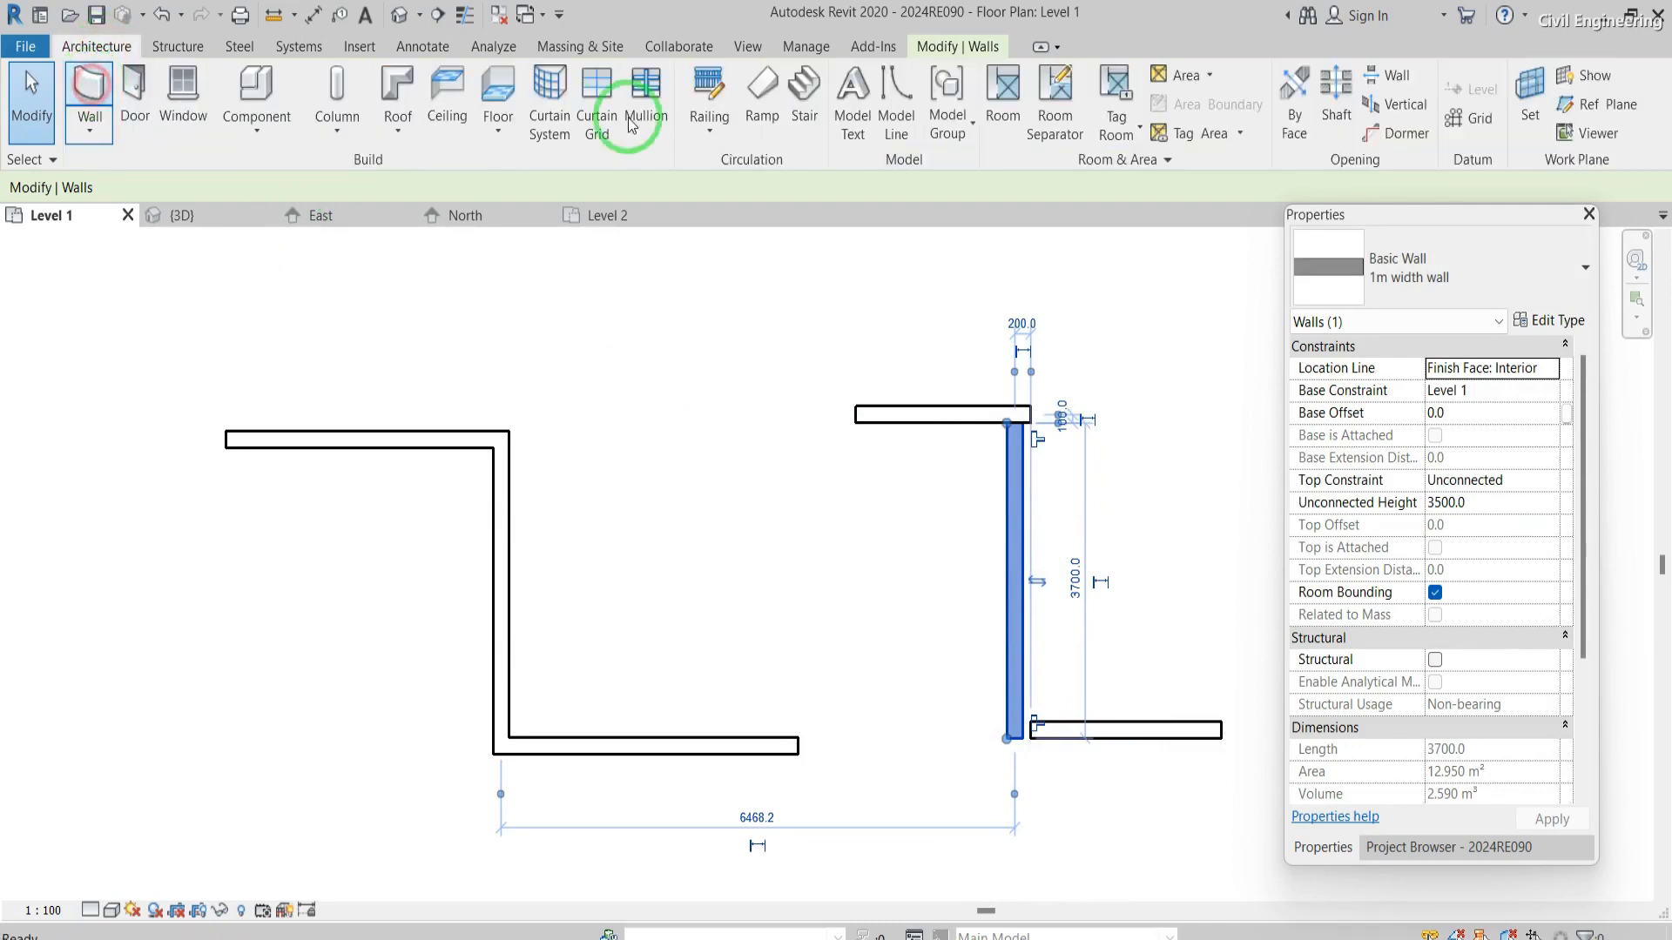
{"action": "left_click", "coordinate": [813, 180]}
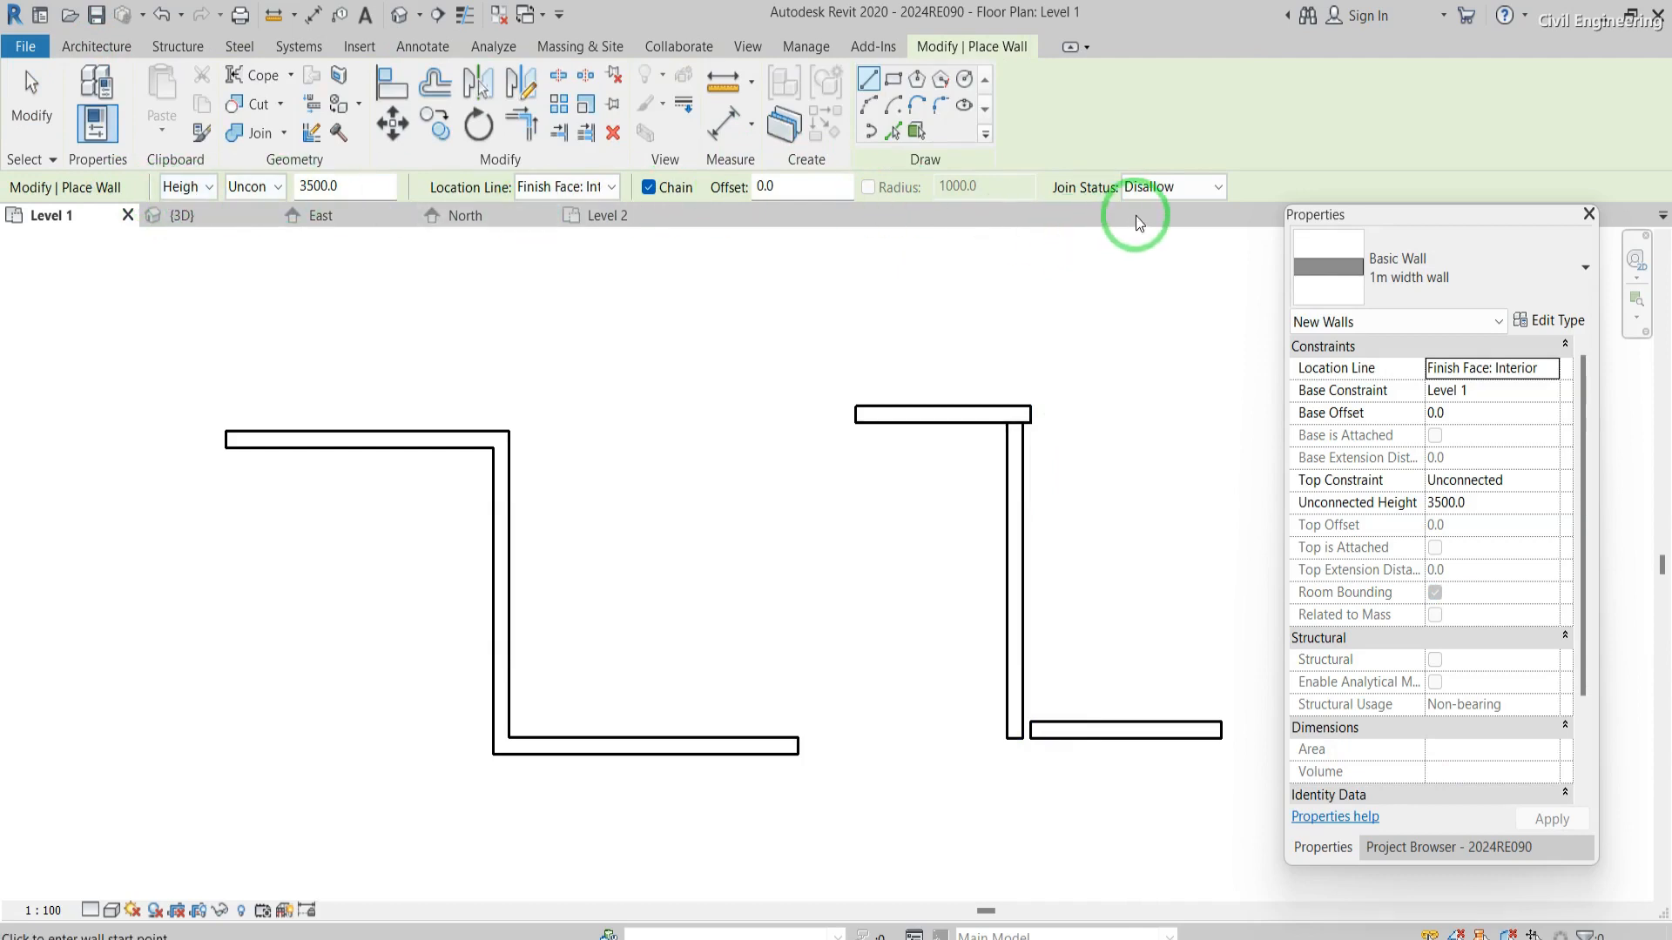
{"action": "scroll", "coordinate": [721, 546], "scroll_direction": "down", "scroll_amount": 3}
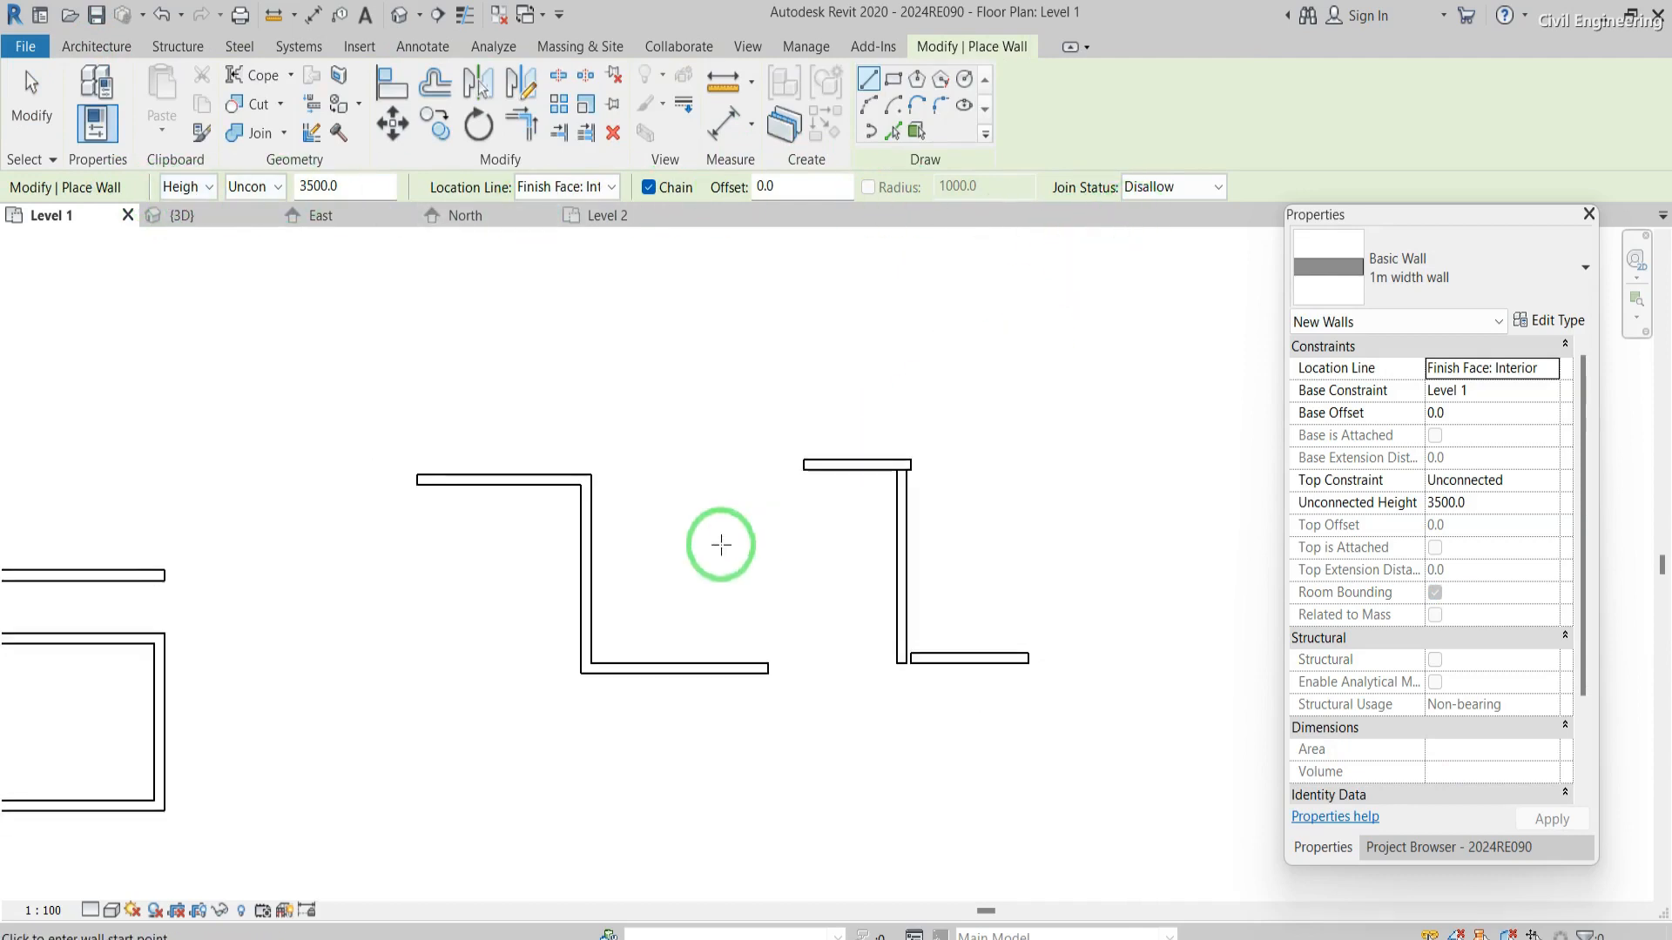
{"action": "scroll", "coordinate": [721, 545], "scroll_direction": "down", "scroll_amount": 3}
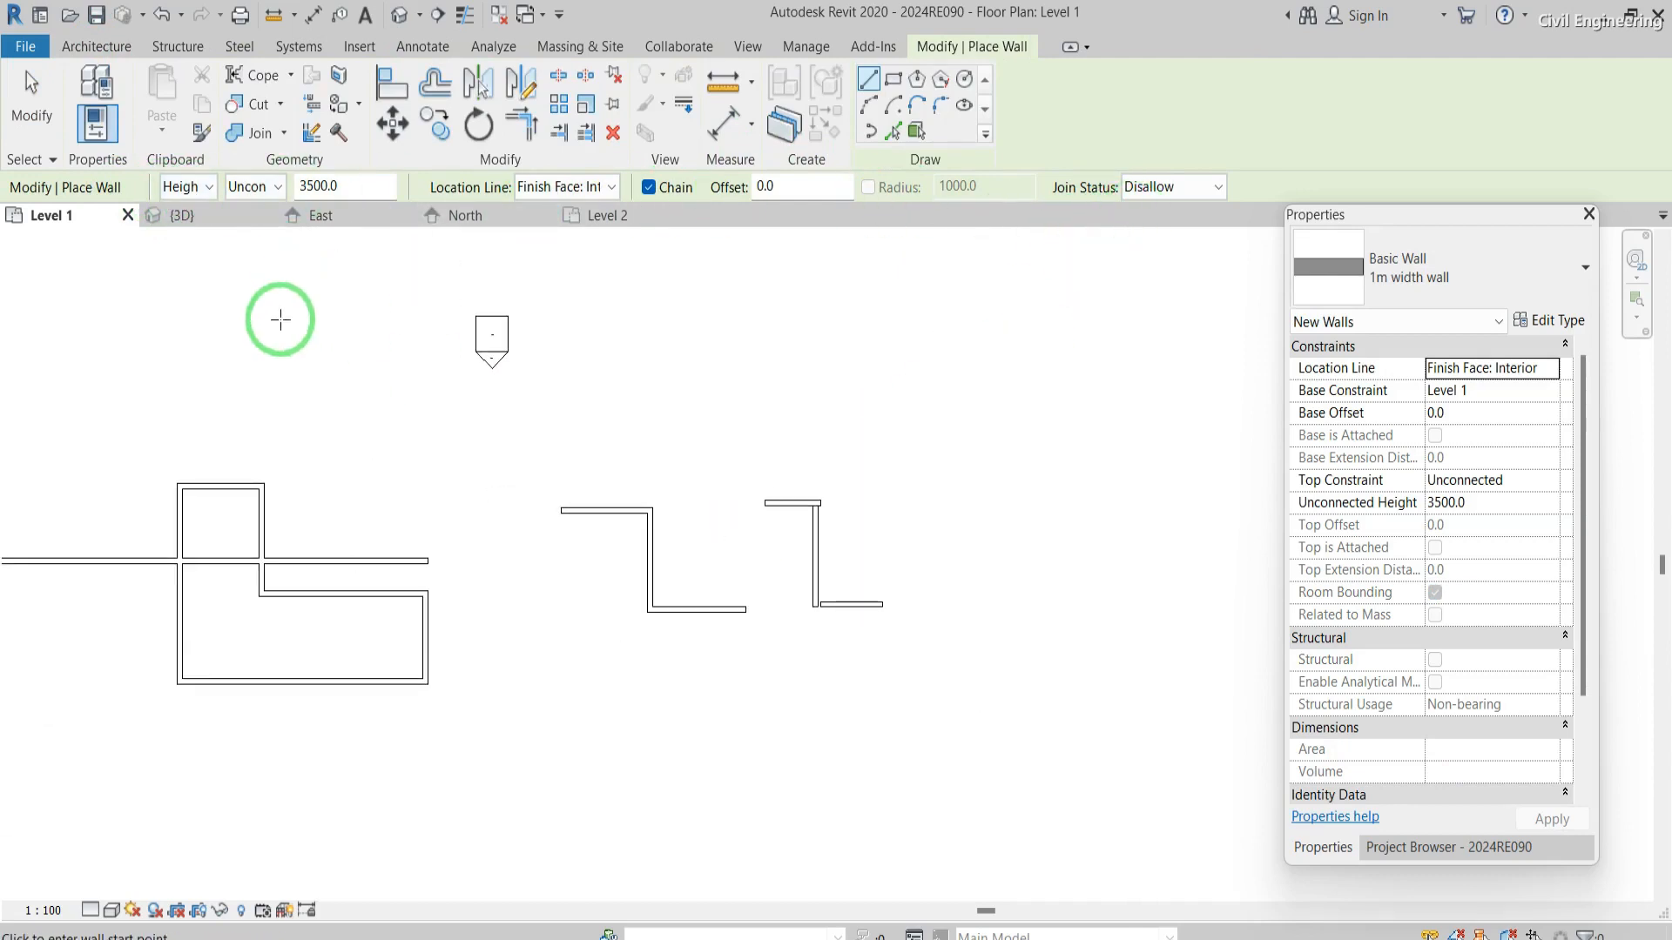
{"action": "key", "text": "Escape"}
- Delete all the walls drawn so far from the Level 1 plan
{"action": "left_click", "coordinate": [940, 723]}
{"action": "left_click_drag", "start_coordinate": [137, 474], "coordinate": [81, 441]}
{"action": "key", "text": "Delete"}
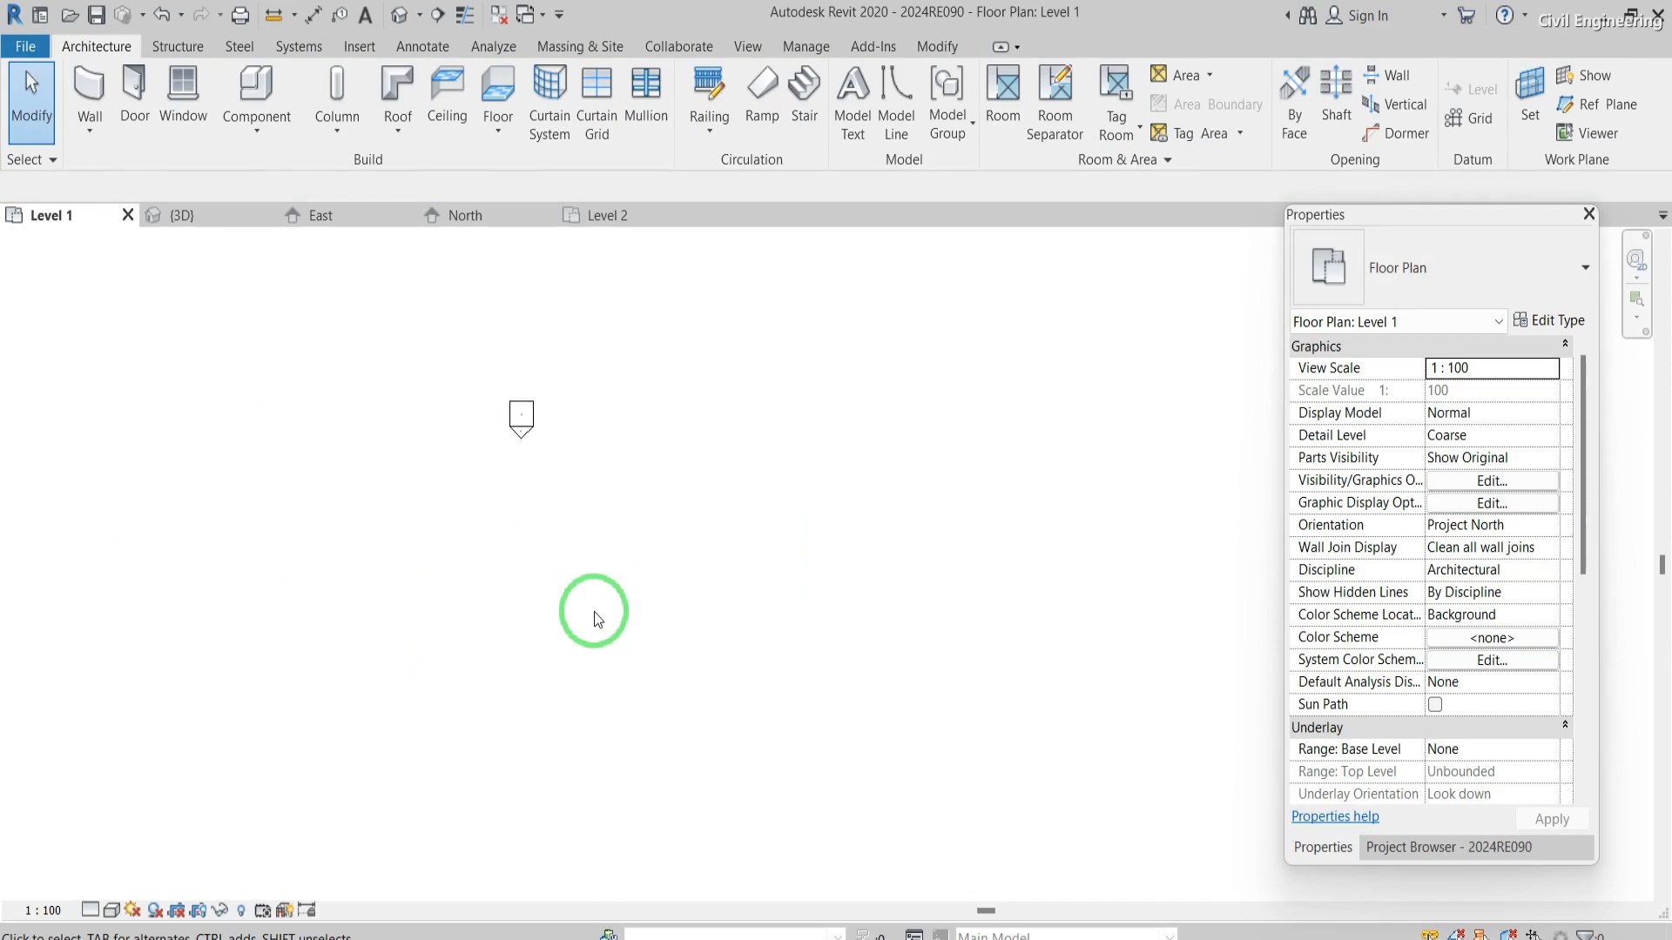
- Draw two rectangular wall enclosures side by side, one about 16000 by 13000 mm and one about 12000 by 12000 mm
{"action": "left_click", "coordinate": [89, 83]}
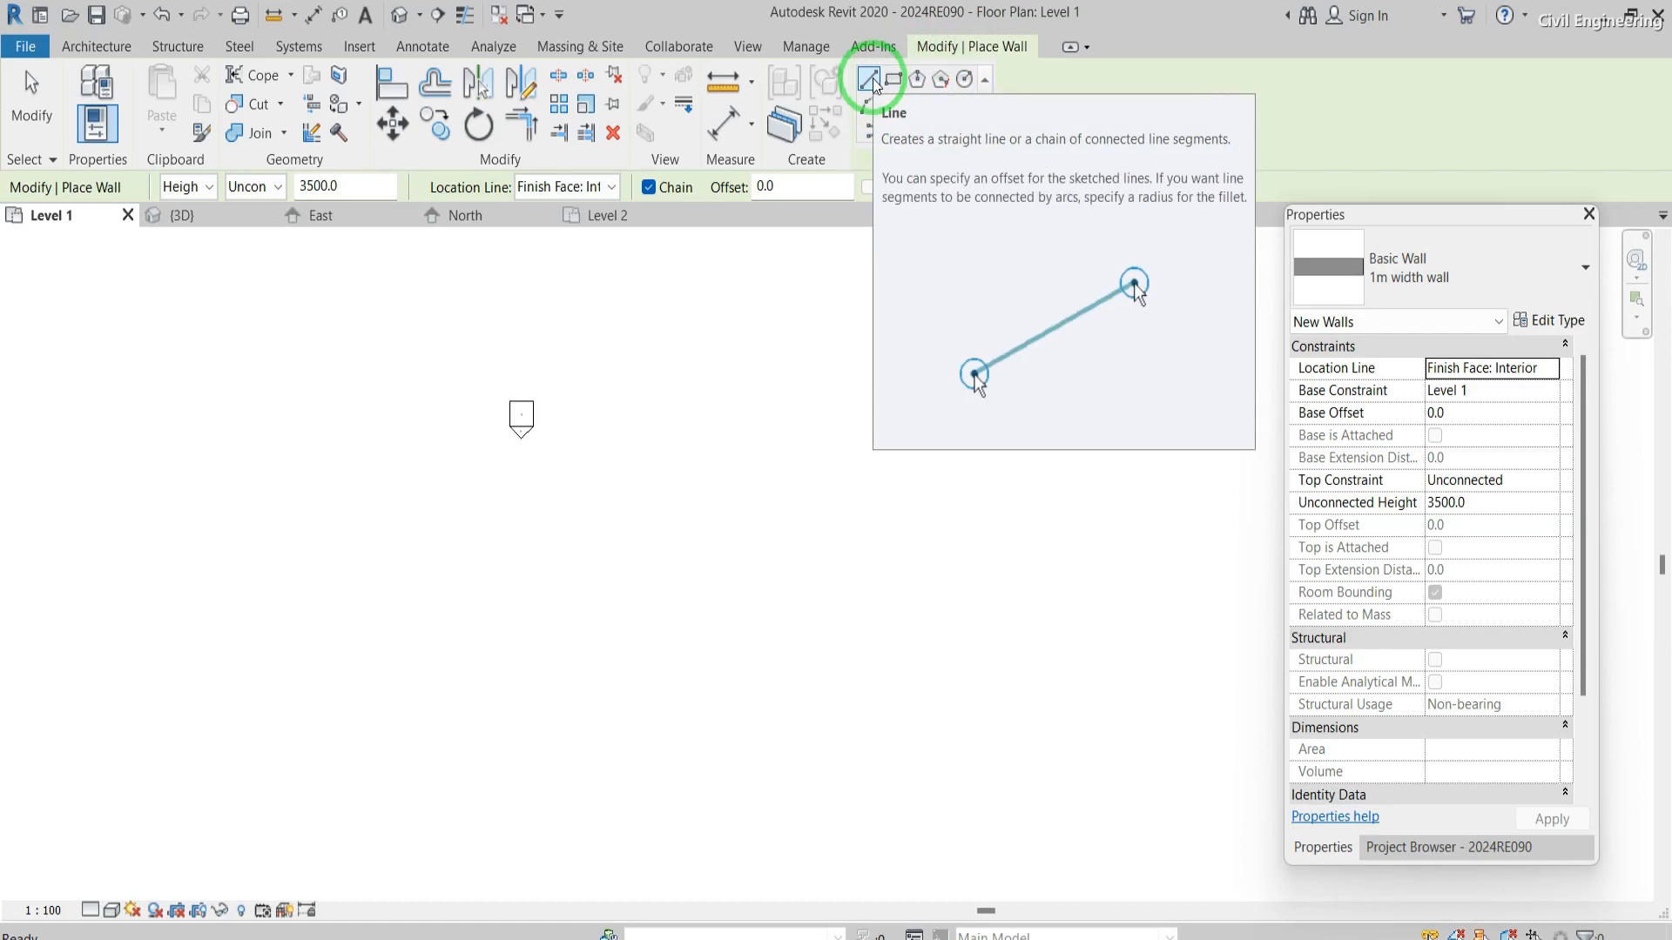
{"action": "left_click", "coordinate": [894, 80]}
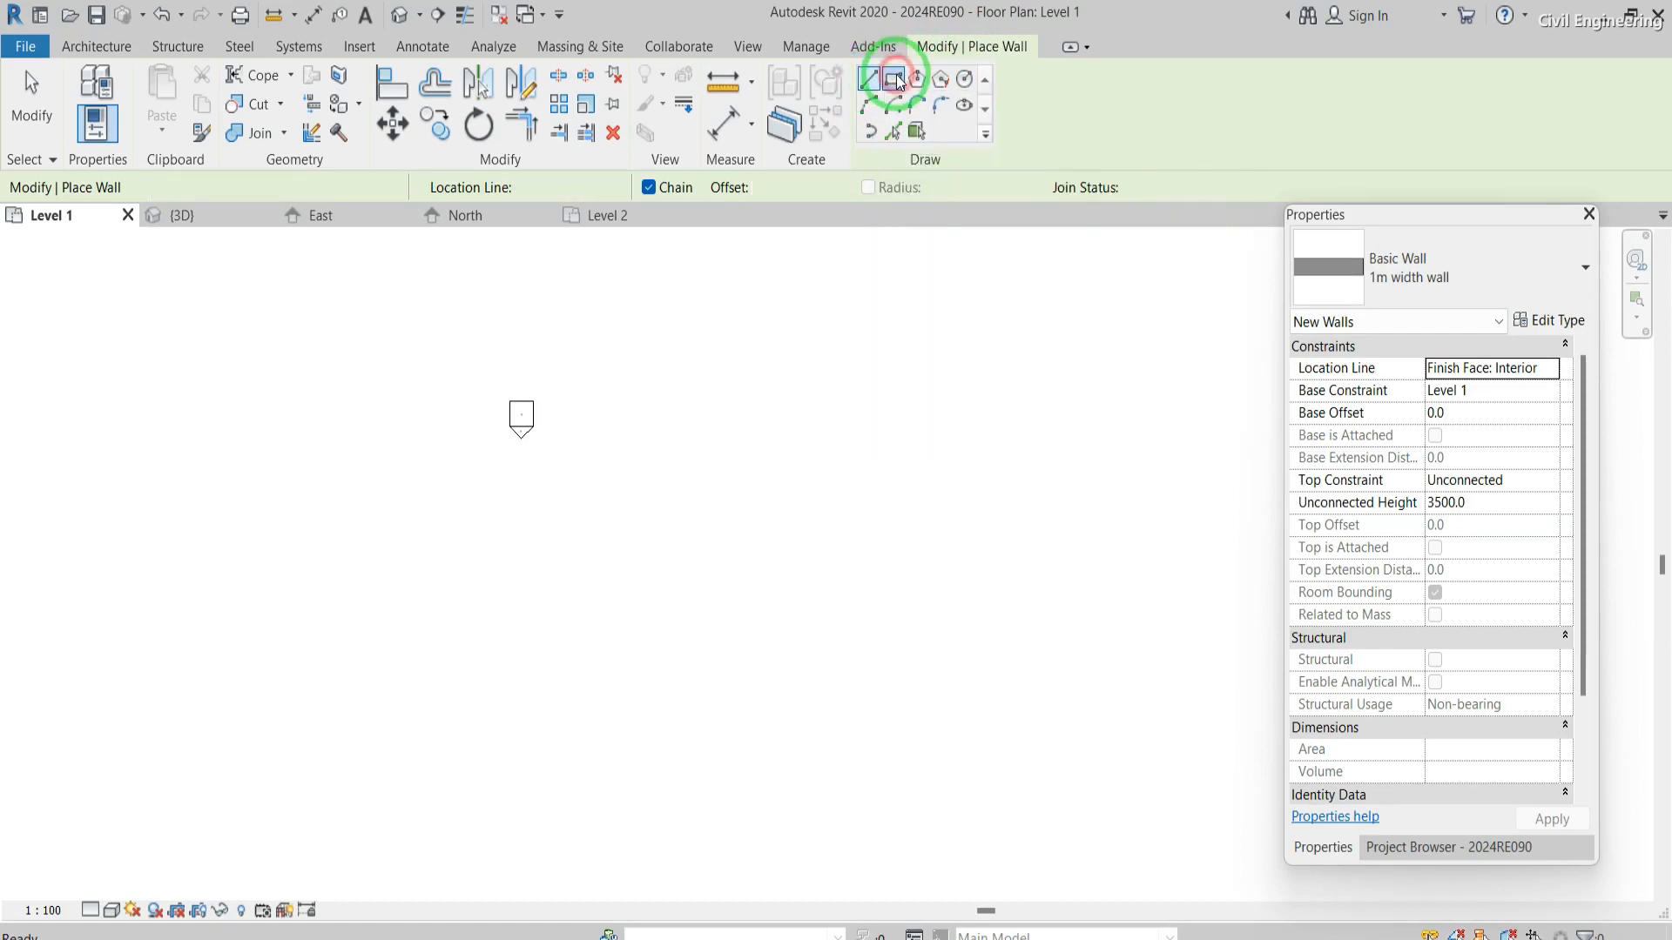
{"action": "left_click", "coordinate": [347, 548]}
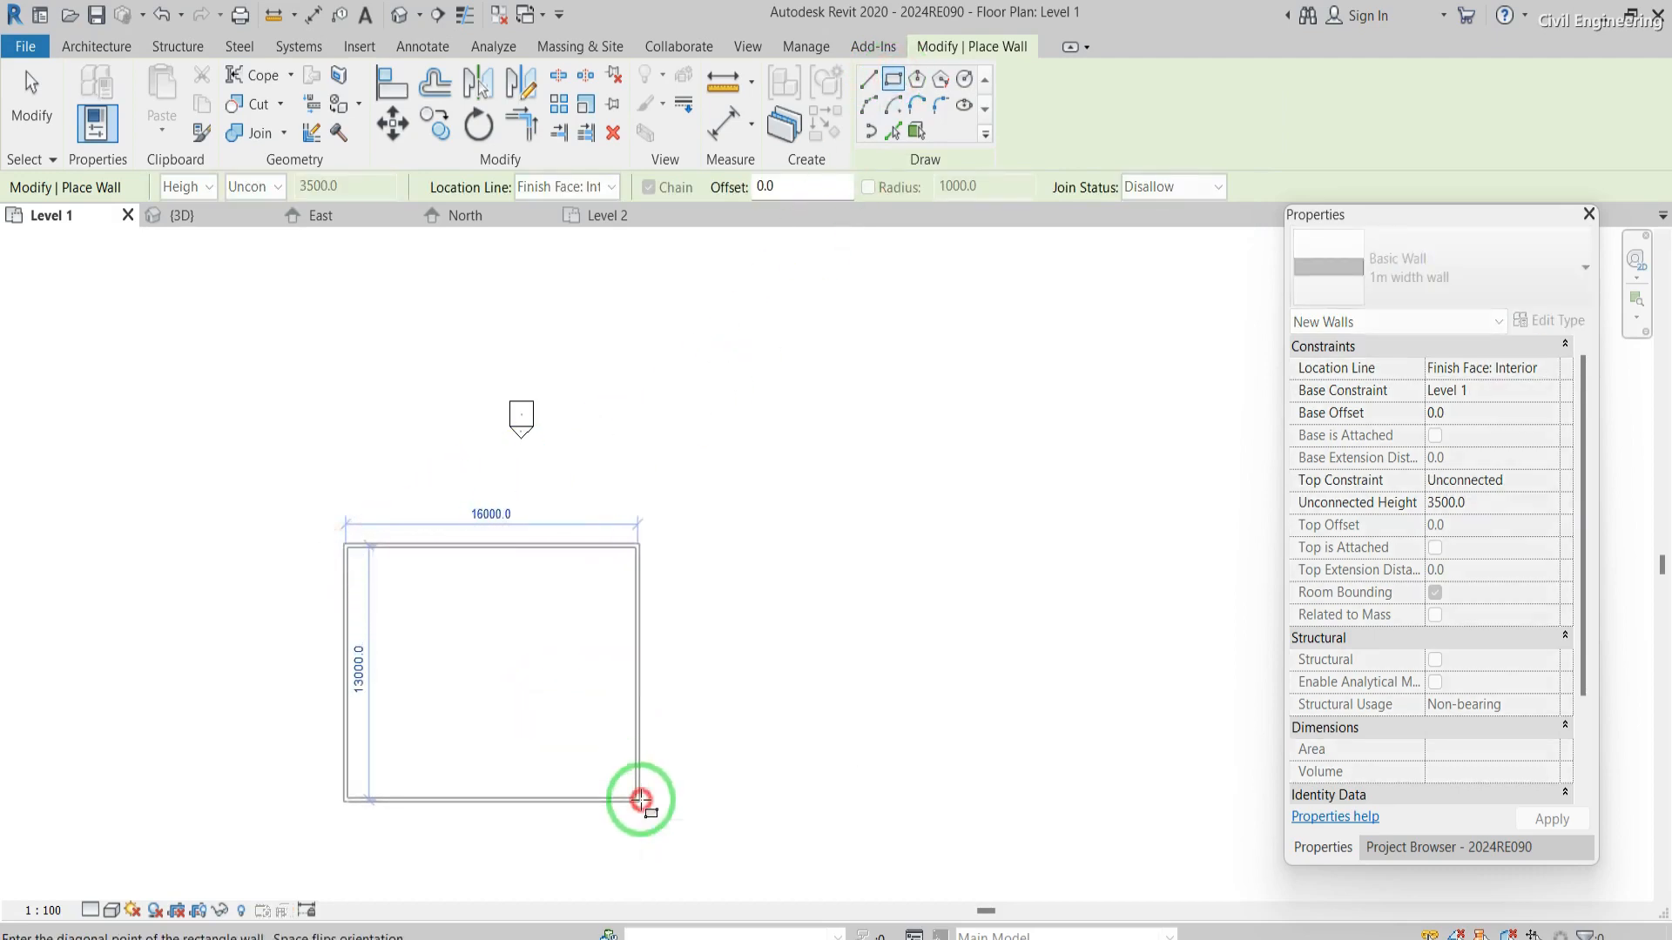
{"action": "left_click", "coordinate": [640, 800]}
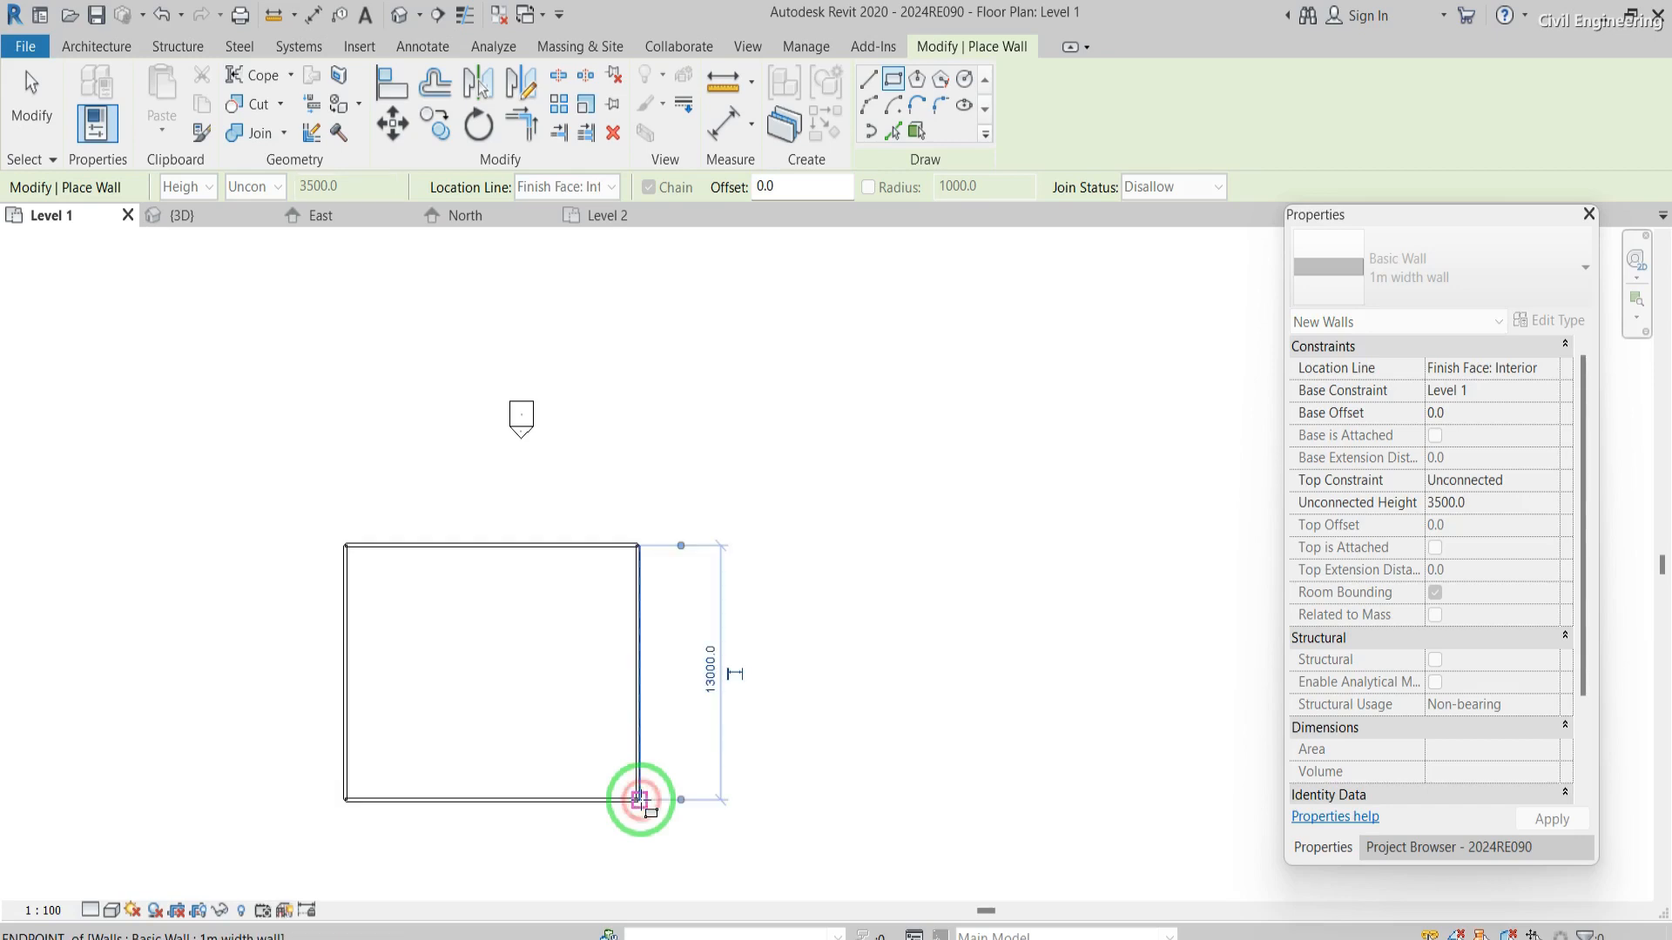
{"action": "left_click", "coordinate": [783, 546]}
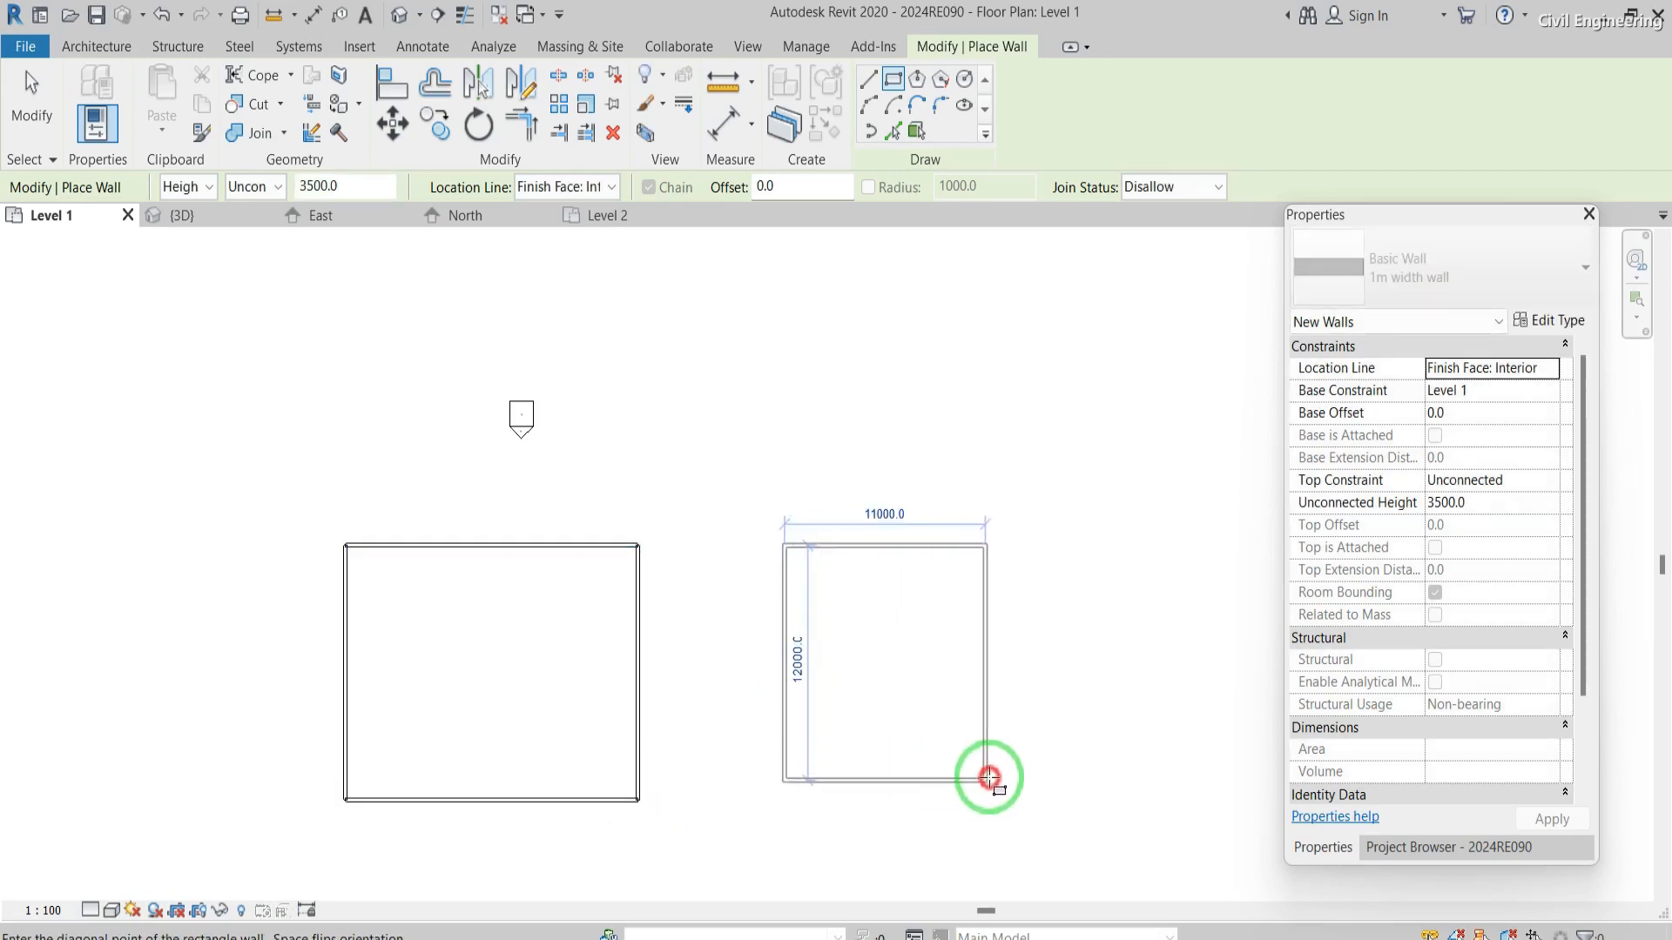
{"action": "left_click", "coordinate": [1004, 781]}
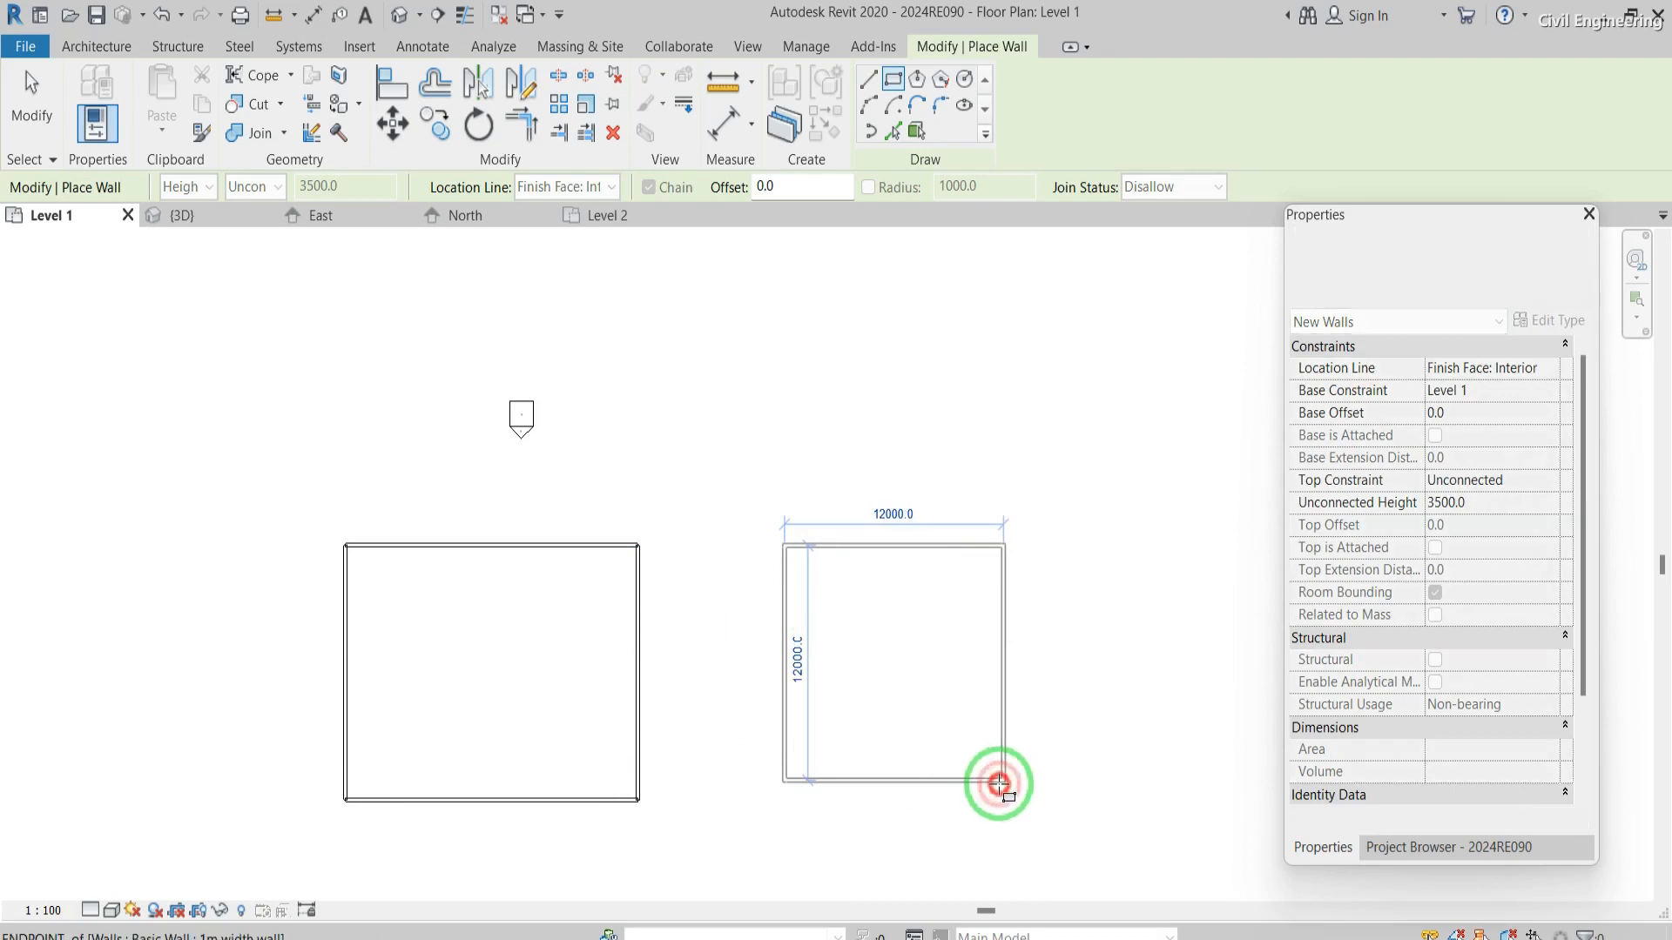
- Draw a six-sided inscribed polygon wall with a radius of about 6000 mm below the larger rectangle
{"action": "left_click", "coordinate": [918, 80]}
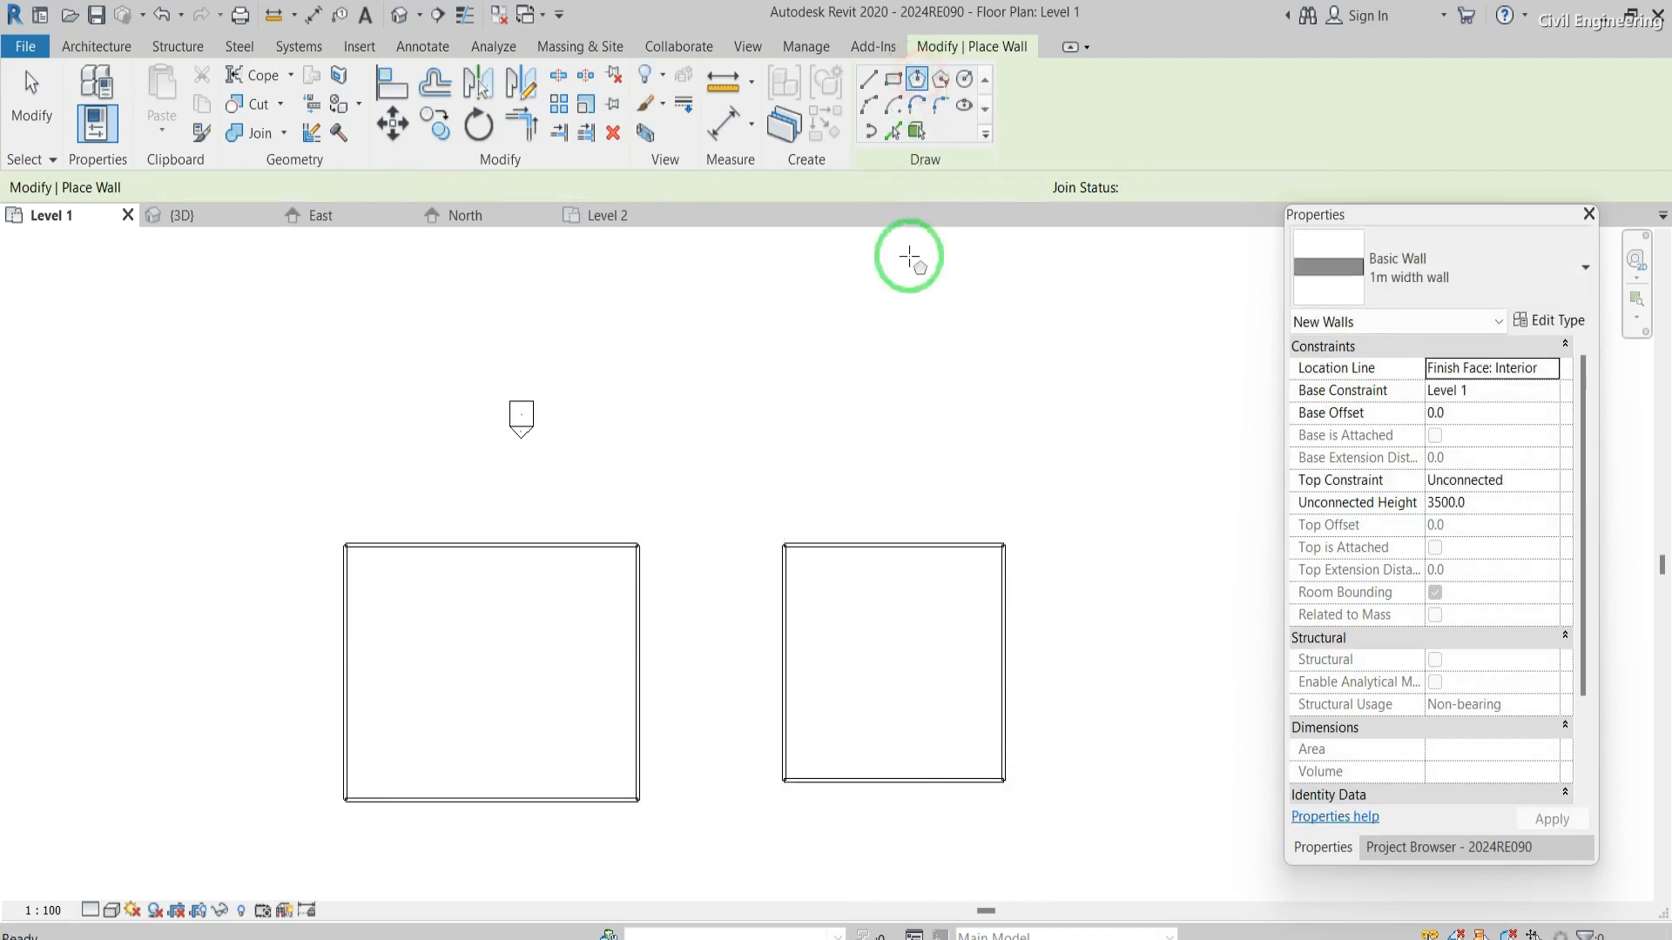
{"action": "scroll", "coordinate": [886, 333], "scroll_direction": "down", "scroll_amount": 2}
{"action": "scroll", "coordinate": [887, 332], "scroll_direction": "down", "scroll_amount": 1}
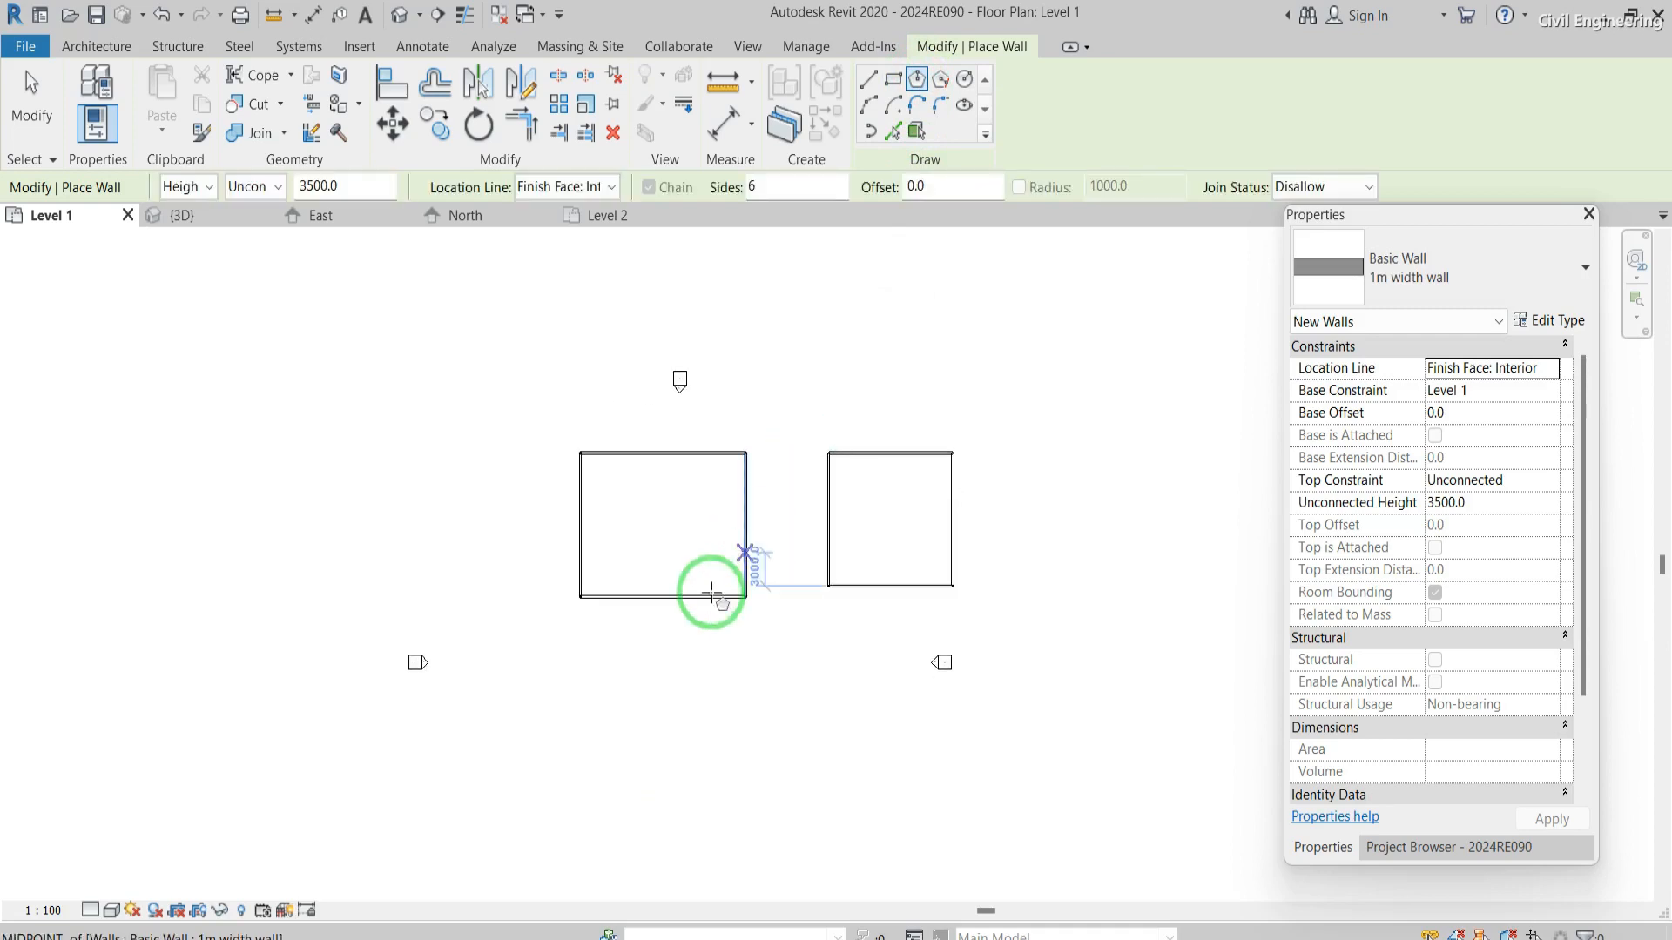
{"action": "left_click", "coordinate": [659, 704]}
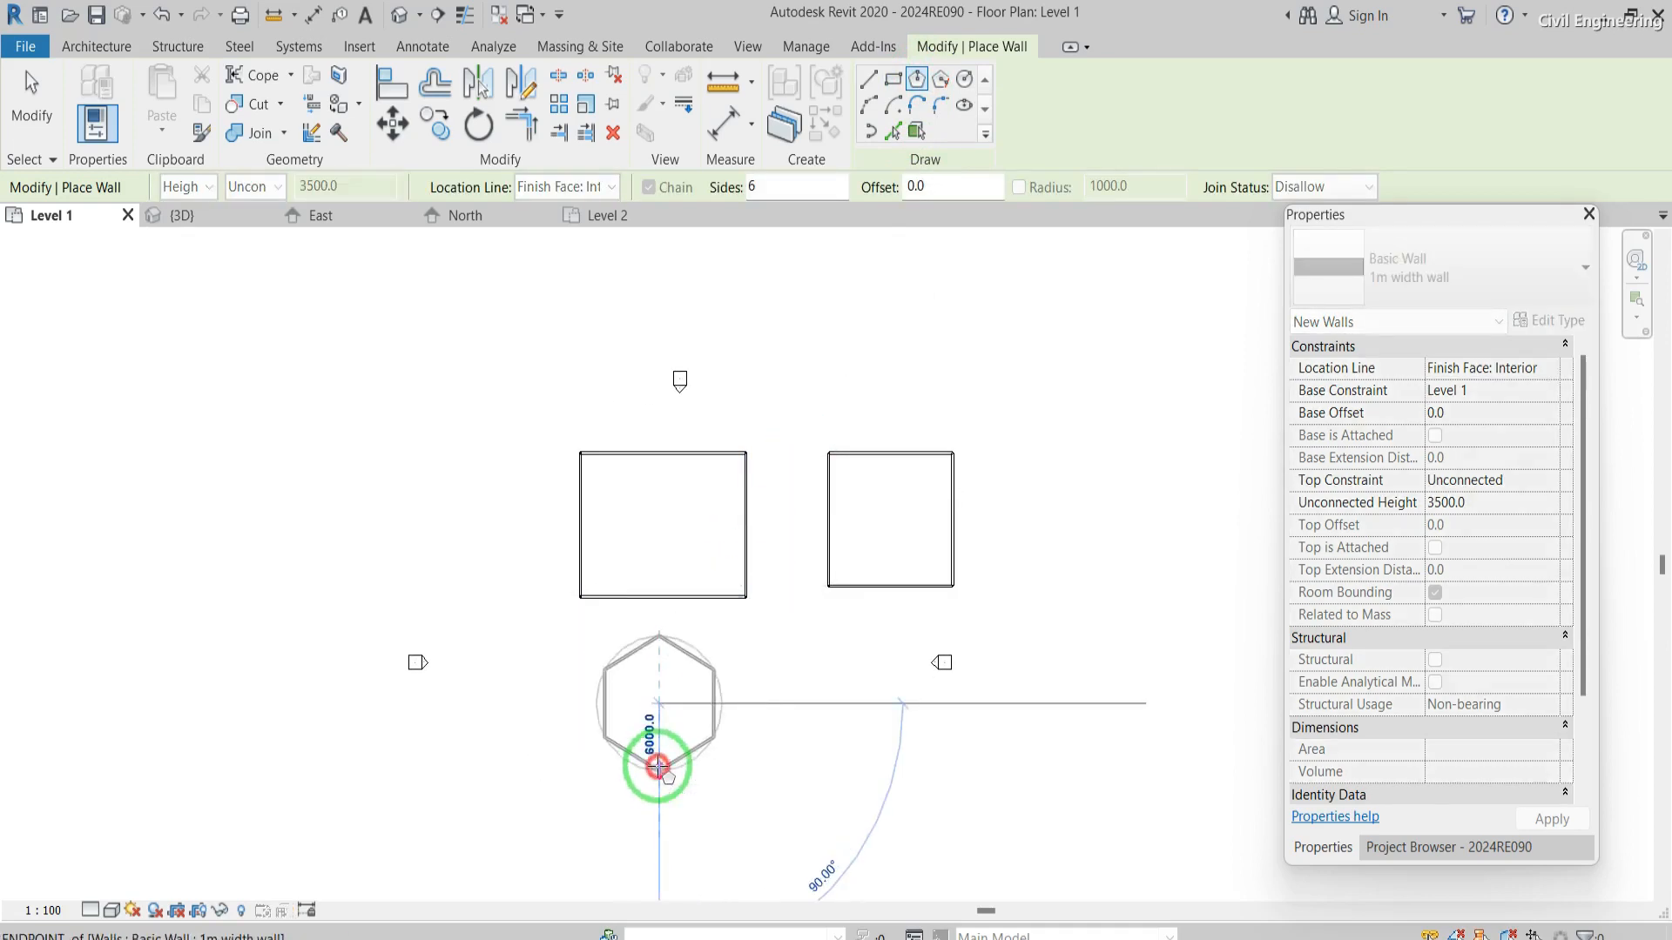
{"action": "left_click", "coordinate": [659, 767]}
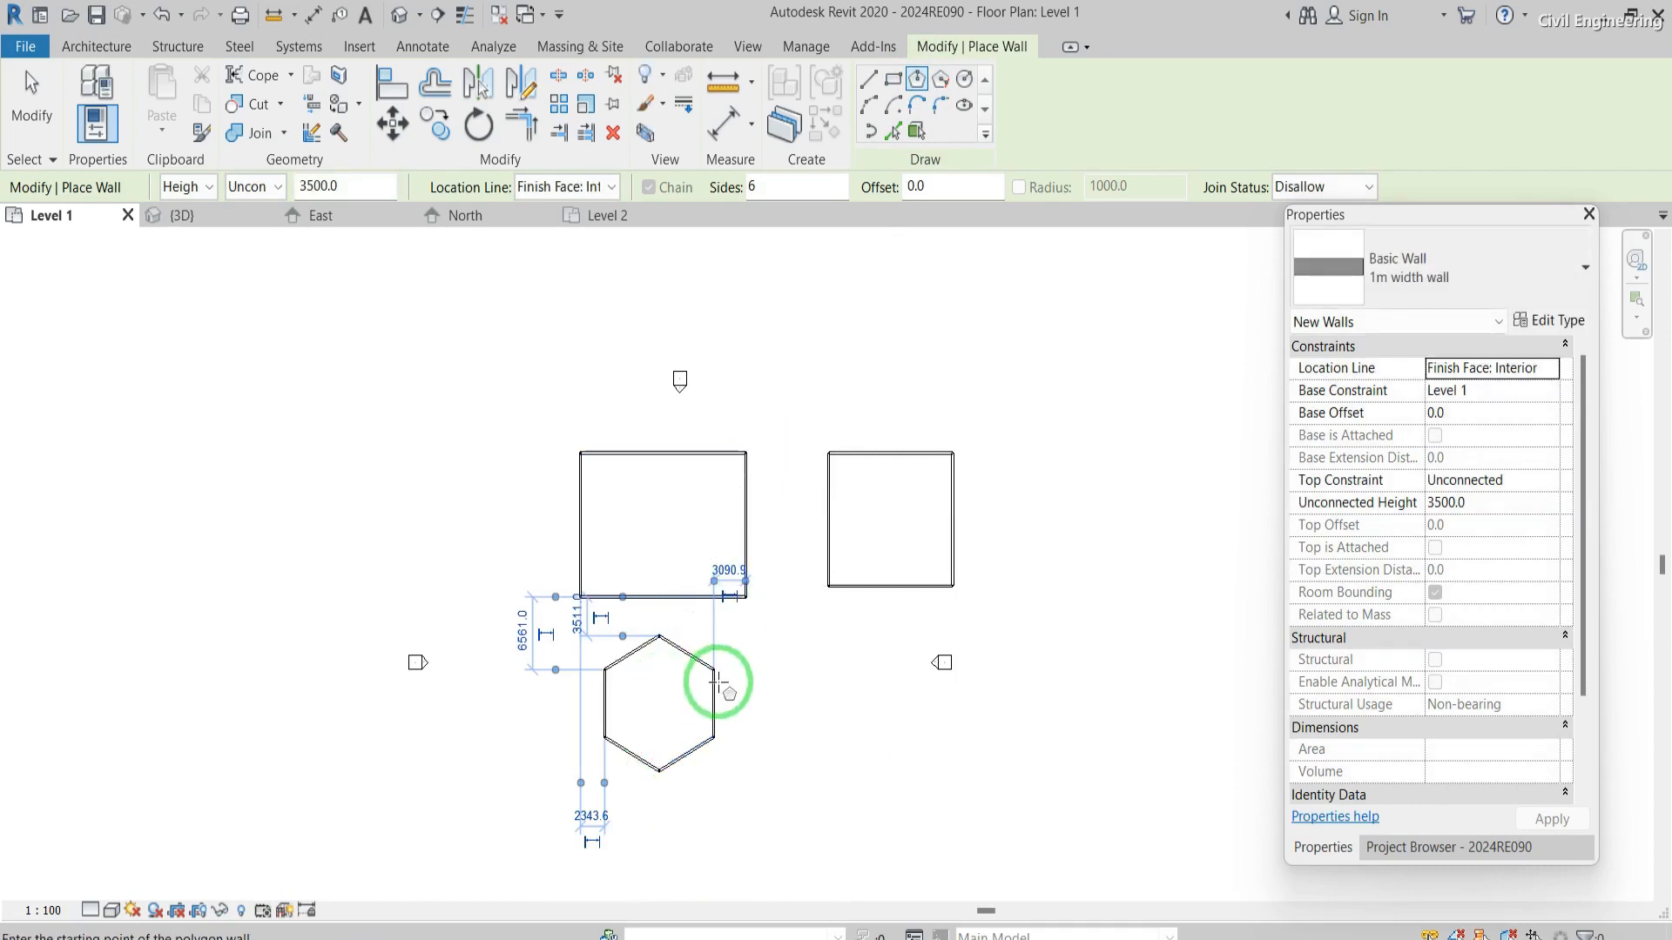
- Set the polygon sides to 8 and draw an octagonal wall with a radius of about 5000 mm beside the hexagon
{"action": "scroll", "coordinate": [877, 712], "scroll_direction": "up", "scroll_amount": 1}
{"action": "scroll", "coordinate": [877, 711], "scroll_direction": "up", "scroll_amount": 2}
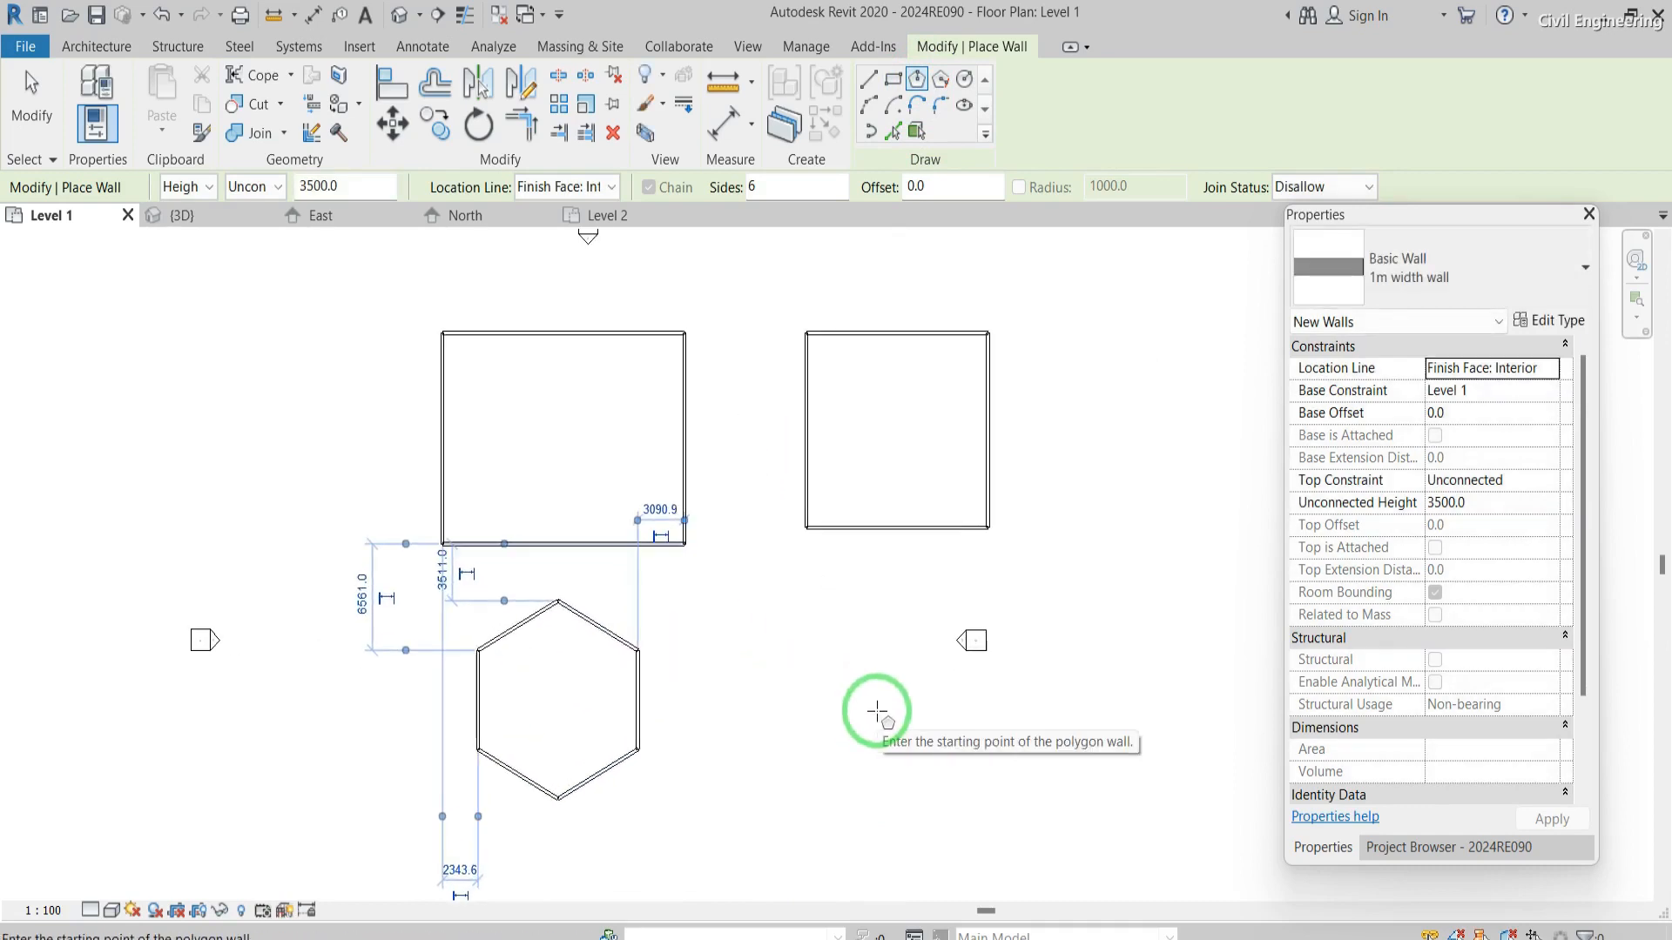
{"action": "double_click", "coordinate": [749, 188]}
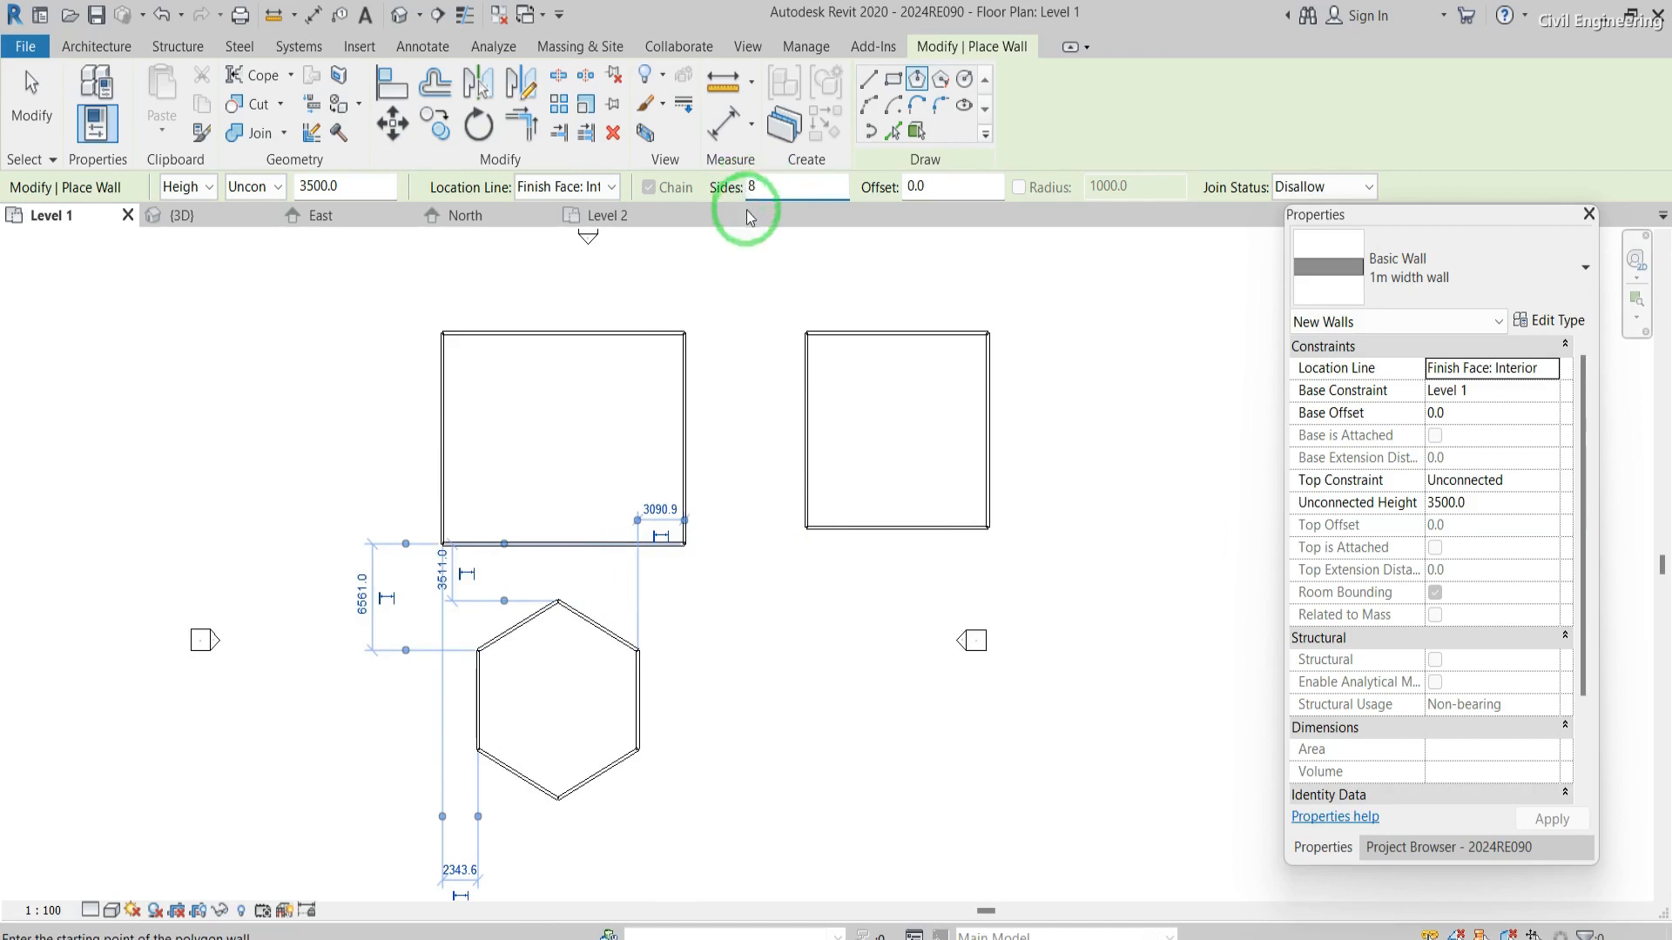
{"action": "left_click", "coordinate": [768, 642]}
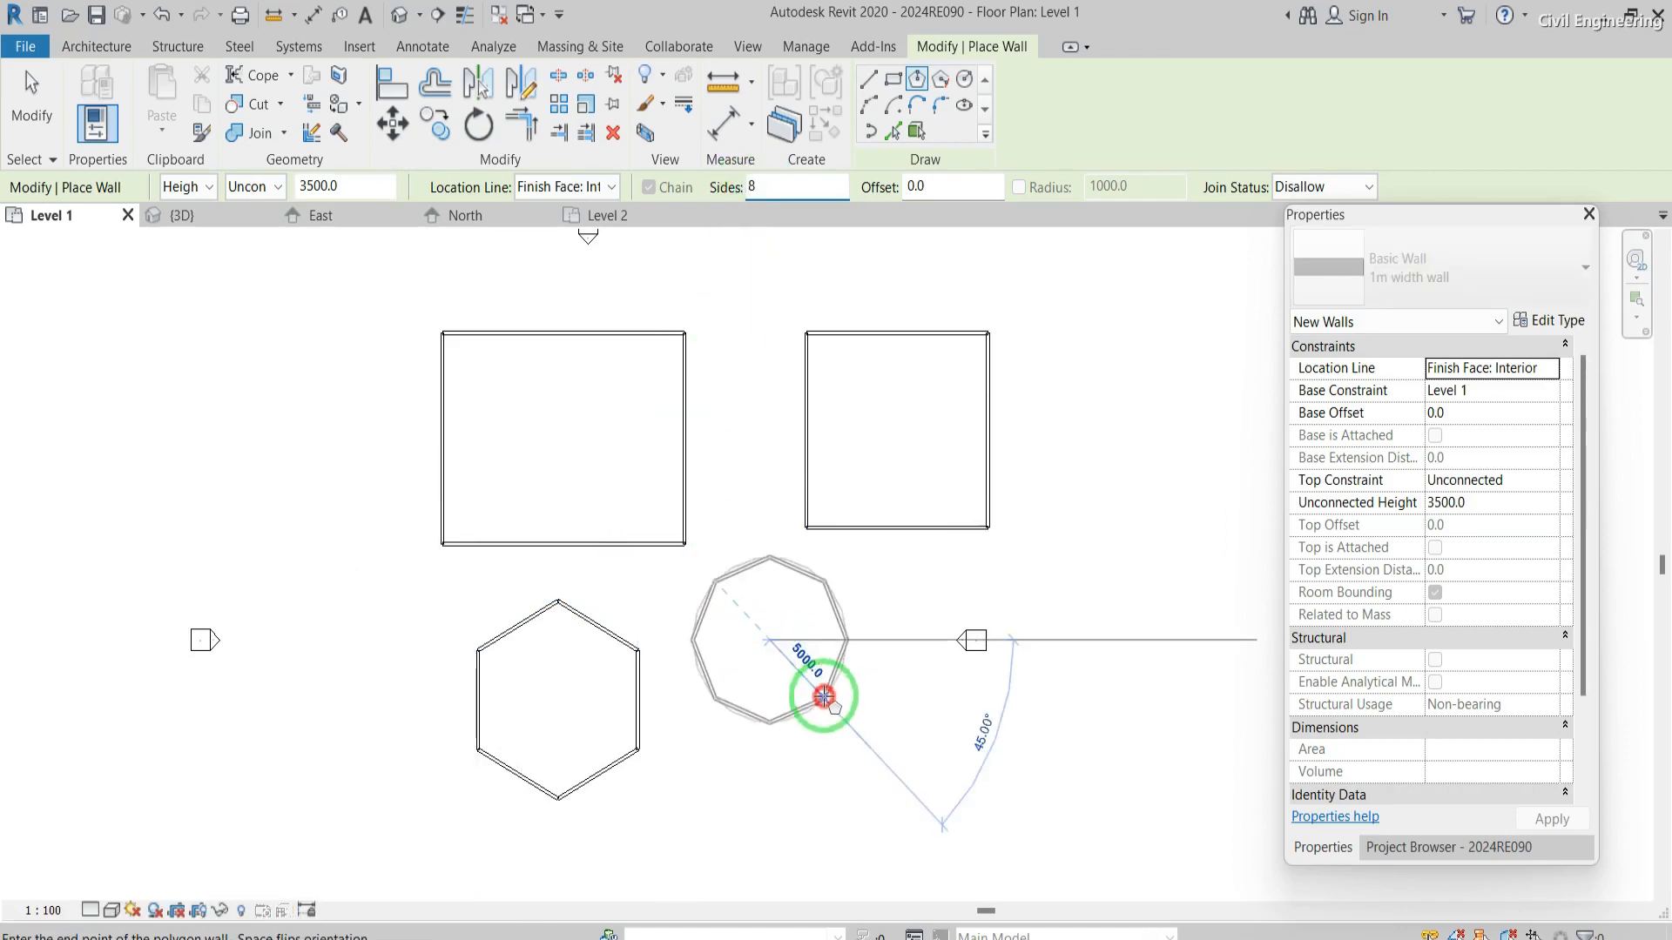
{"action": "left_click", "coordinate": [823, 696]}
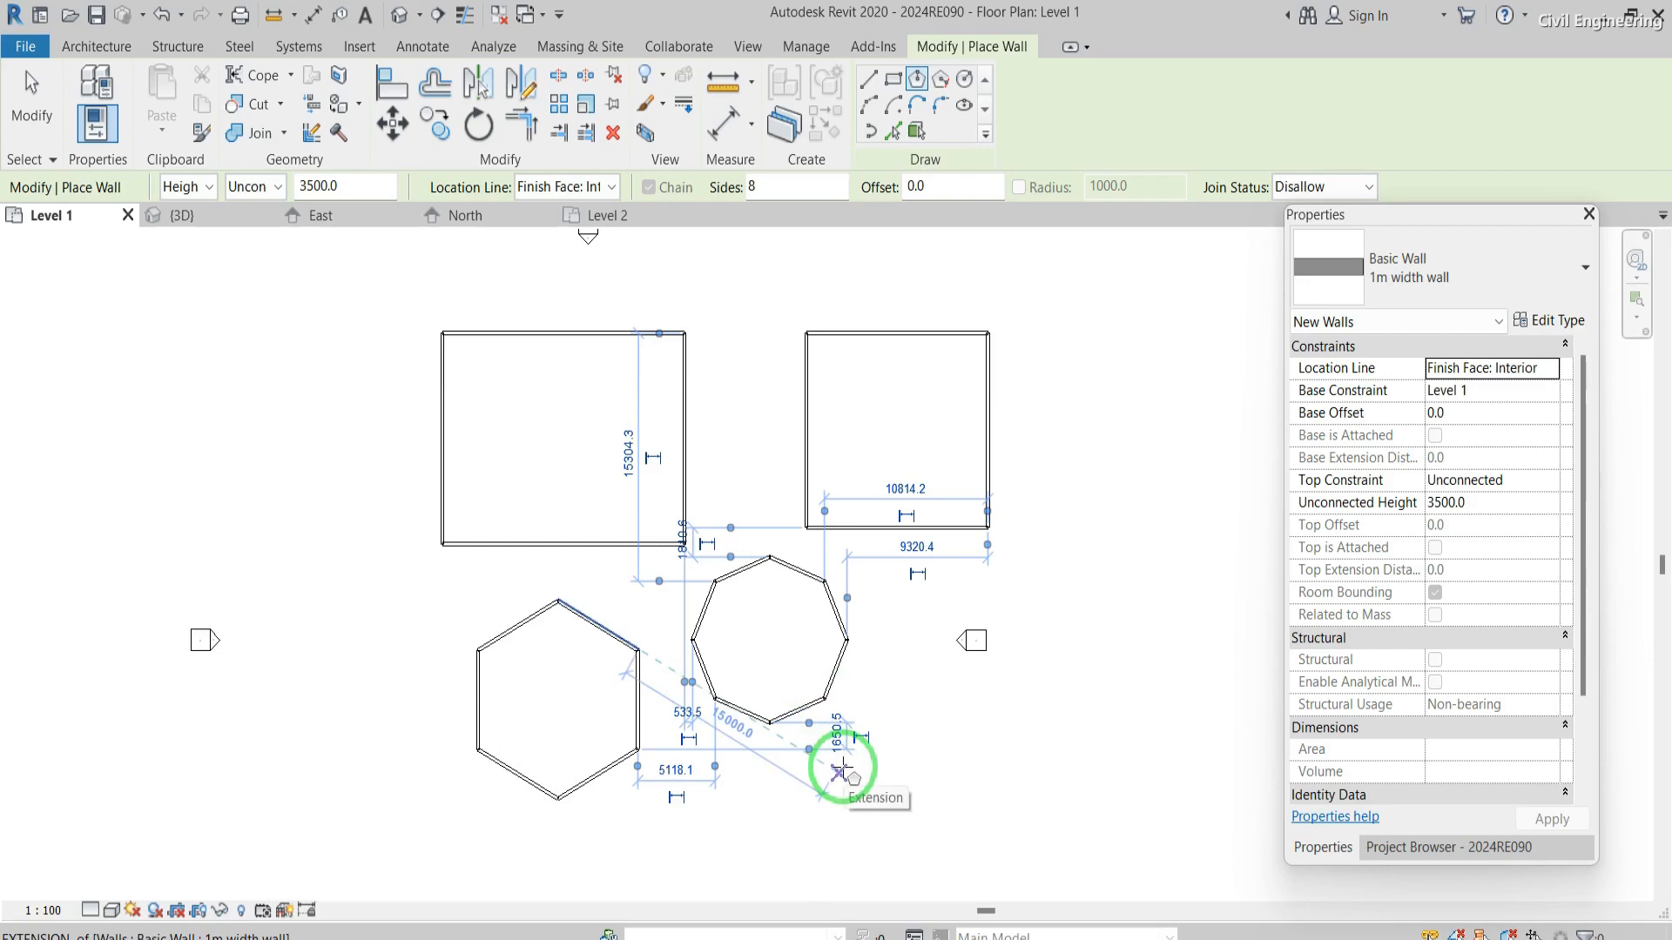
- Draw a second eight-sided polygon wall with a radius of about 9000 mm to the lower left of the hexagon
{"action": "scroll", "coordinate": [710, 544], "scroll_direction": "down", "scroll_amount": 3}
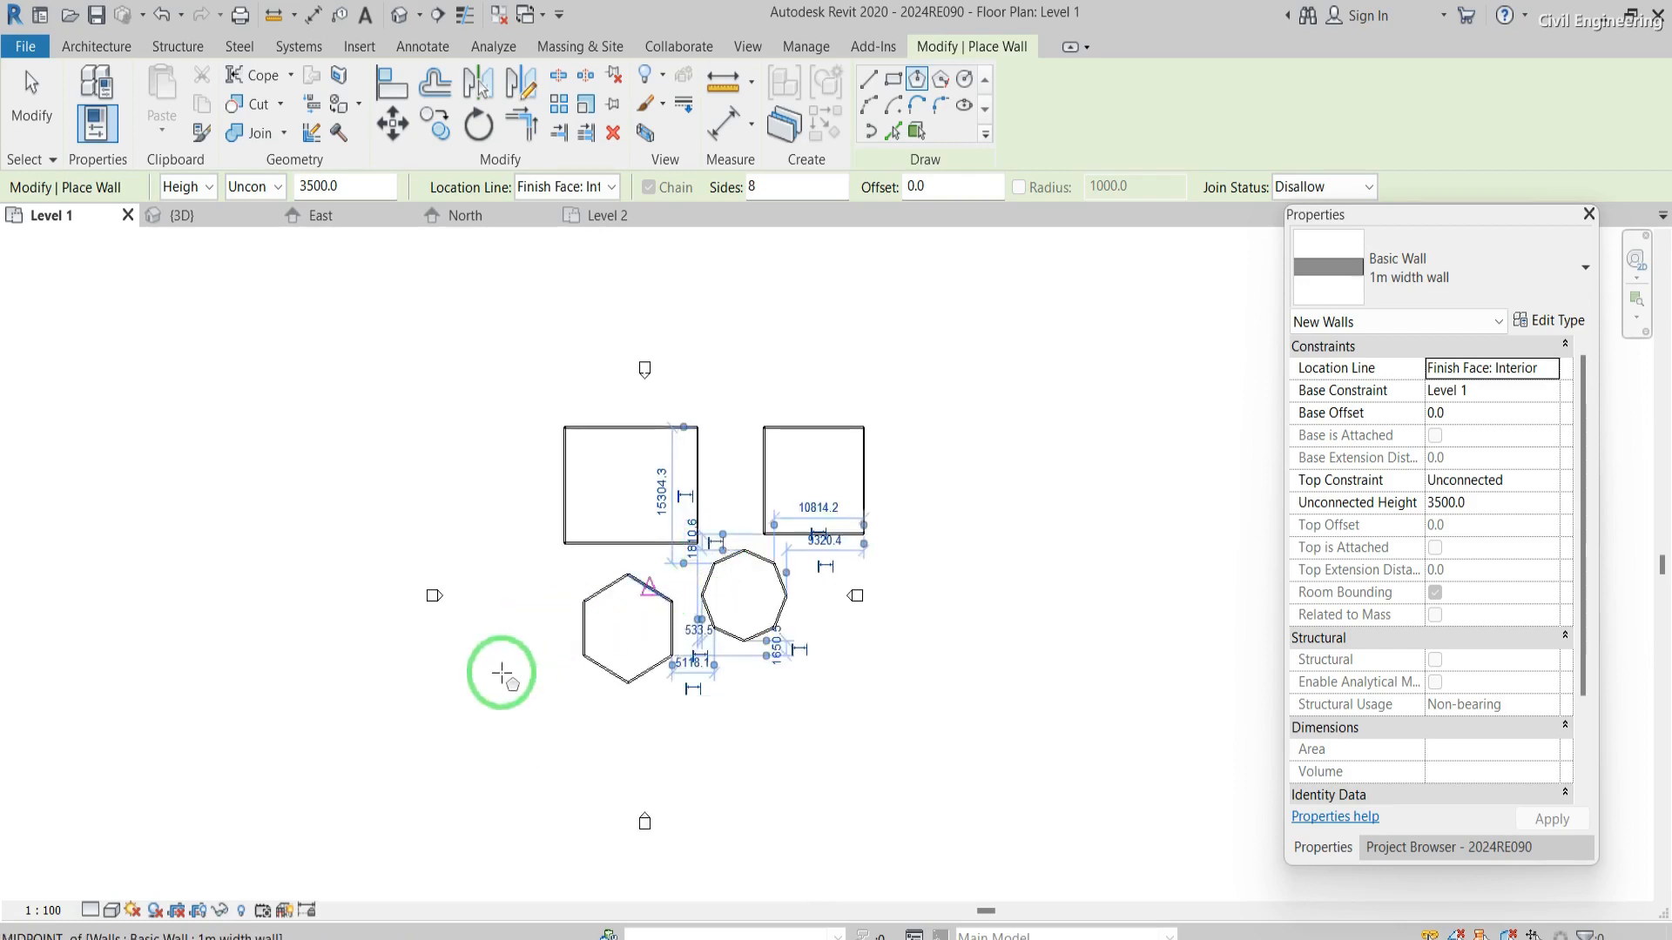
{"action": "left_click", "coordinate": [433, 714]}
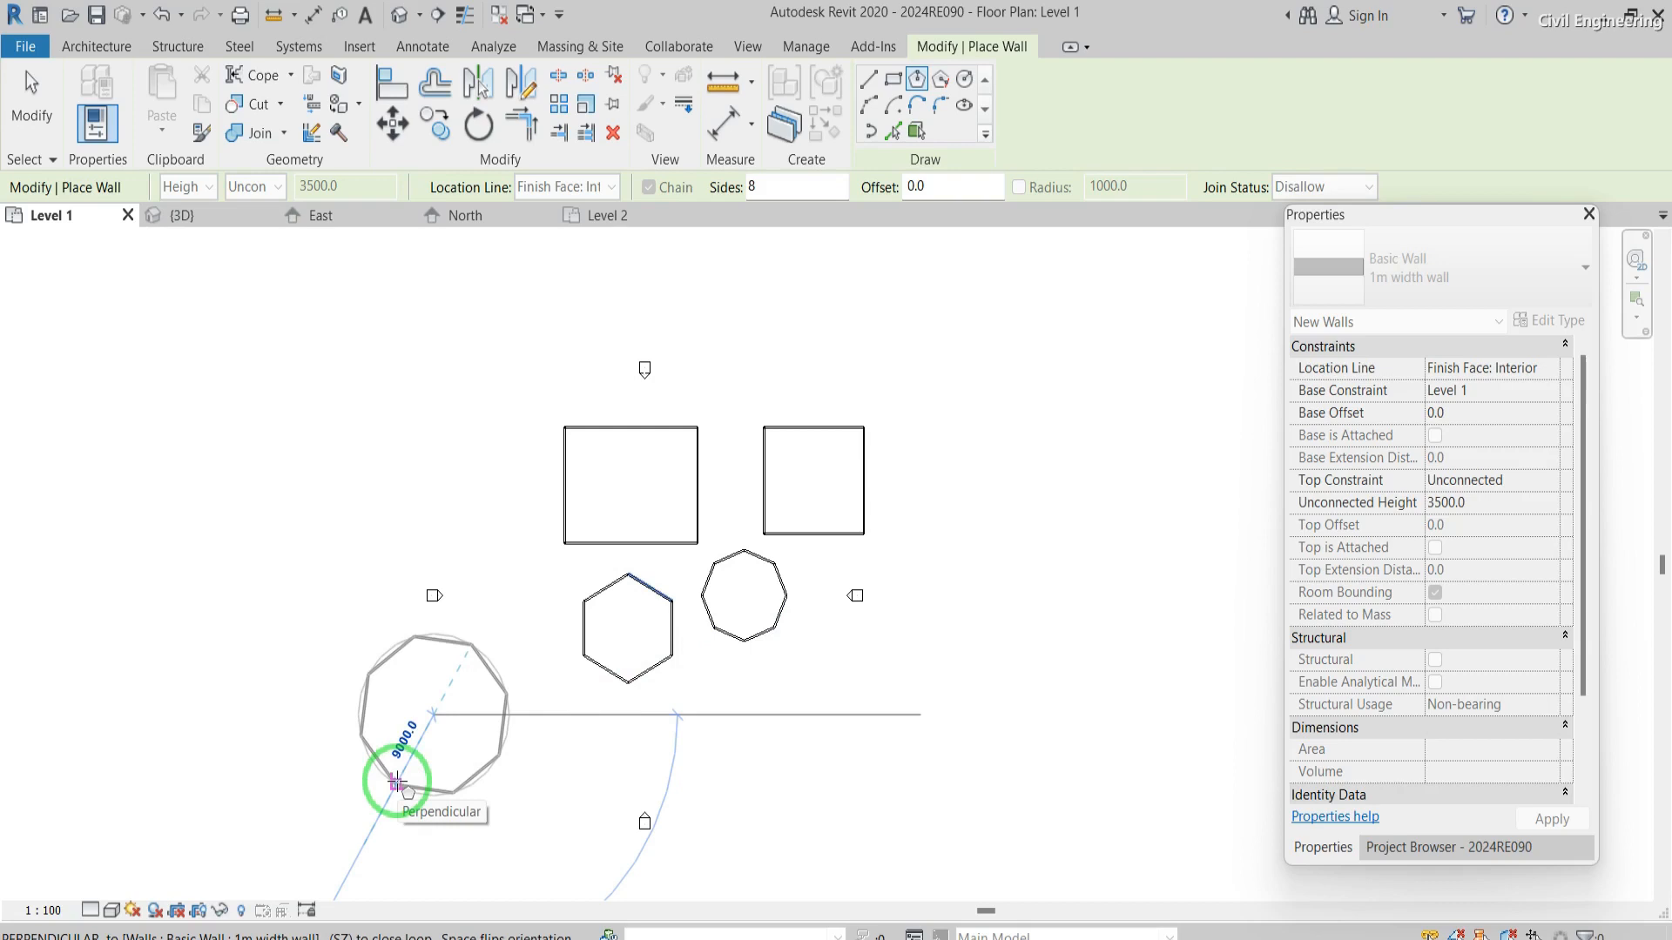
{"action": "left_click", "coordinate": [397, 781]}
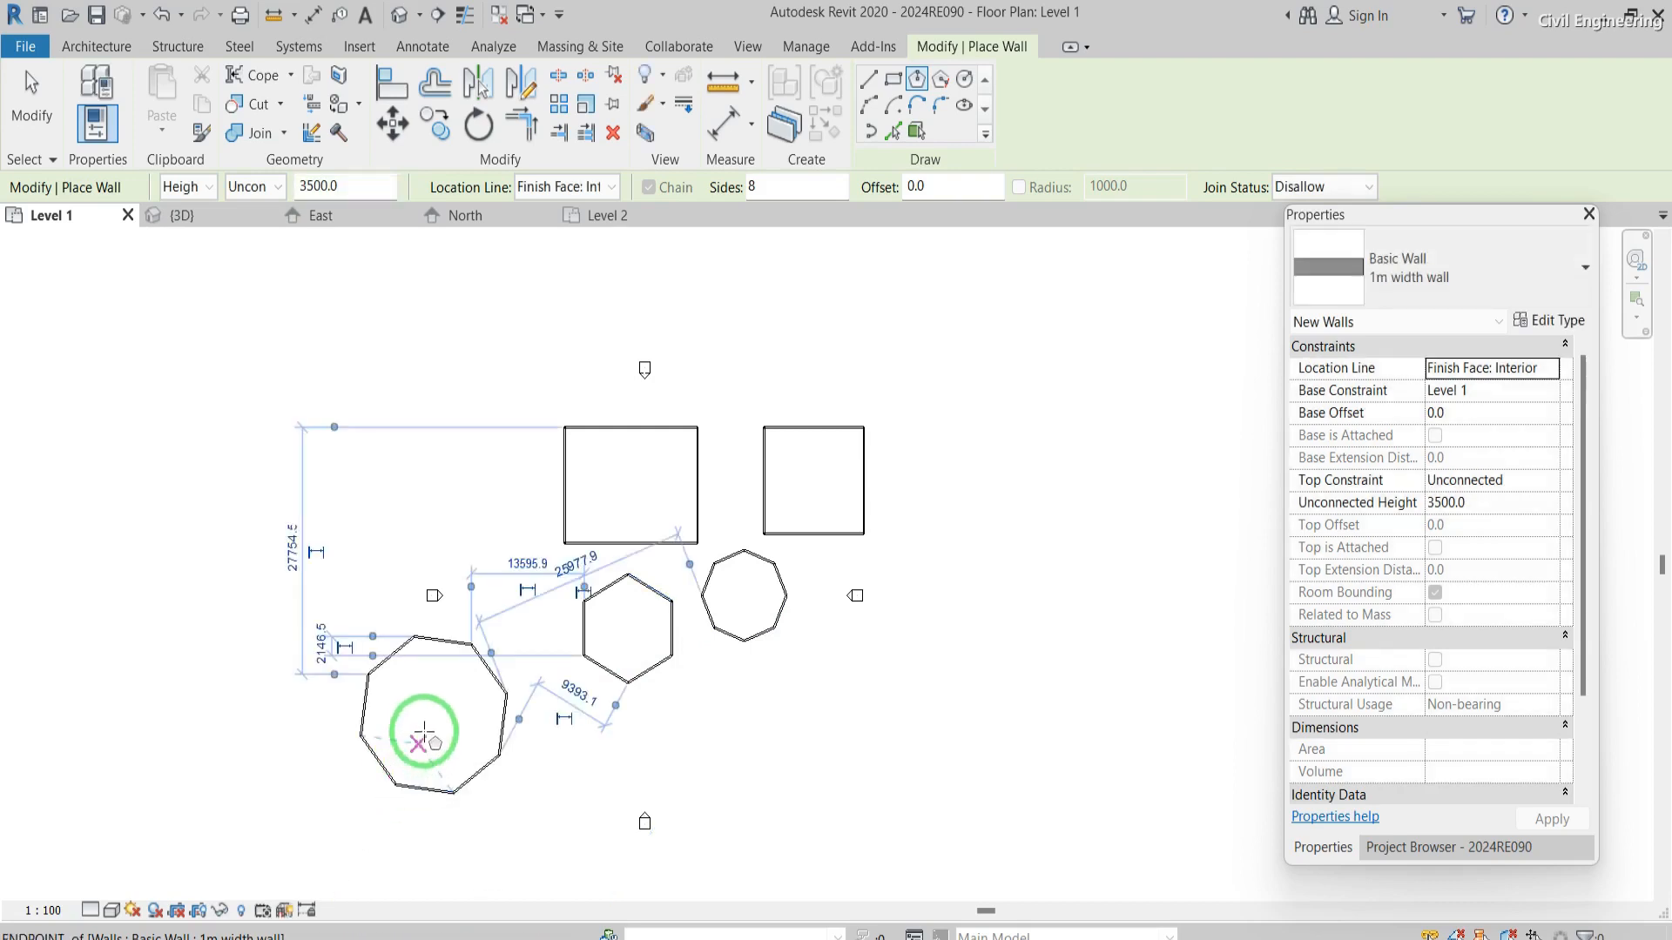
{"action": "key", "text": "Escape"}
{"action": "key", "text": "Escape"}
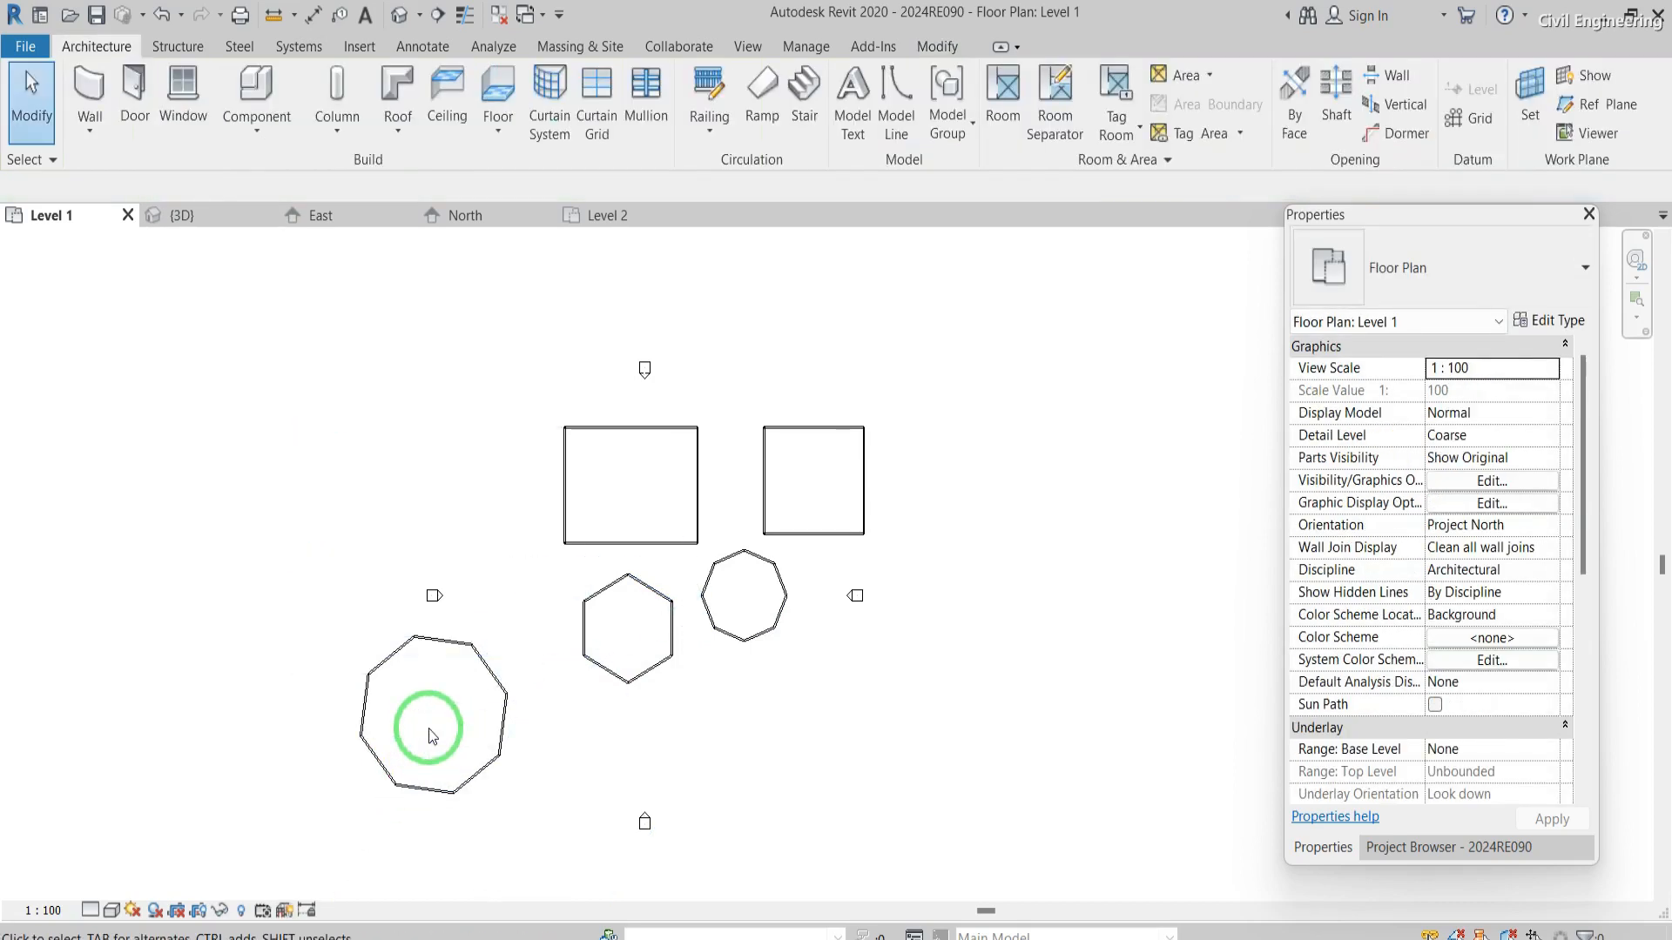
- Delete the rectangular and polygonal walls from the Level 1 plan
{"action": "left_click_drag", "start_coordinate": [805, 751], "coordinate": [515, 411]}
{"action": "key", "text": "Delete"}
{"action": "left_click_drag", "start_coordinate": [456, 778], "coordinate": [322, 642]}
{"action": "key", "text": "Delete"}
{"action": "left_click_drag", "start_coordinate": [952, 511], "coordinate": [849, 428]}
{"action": "key", "text": "Delete"}
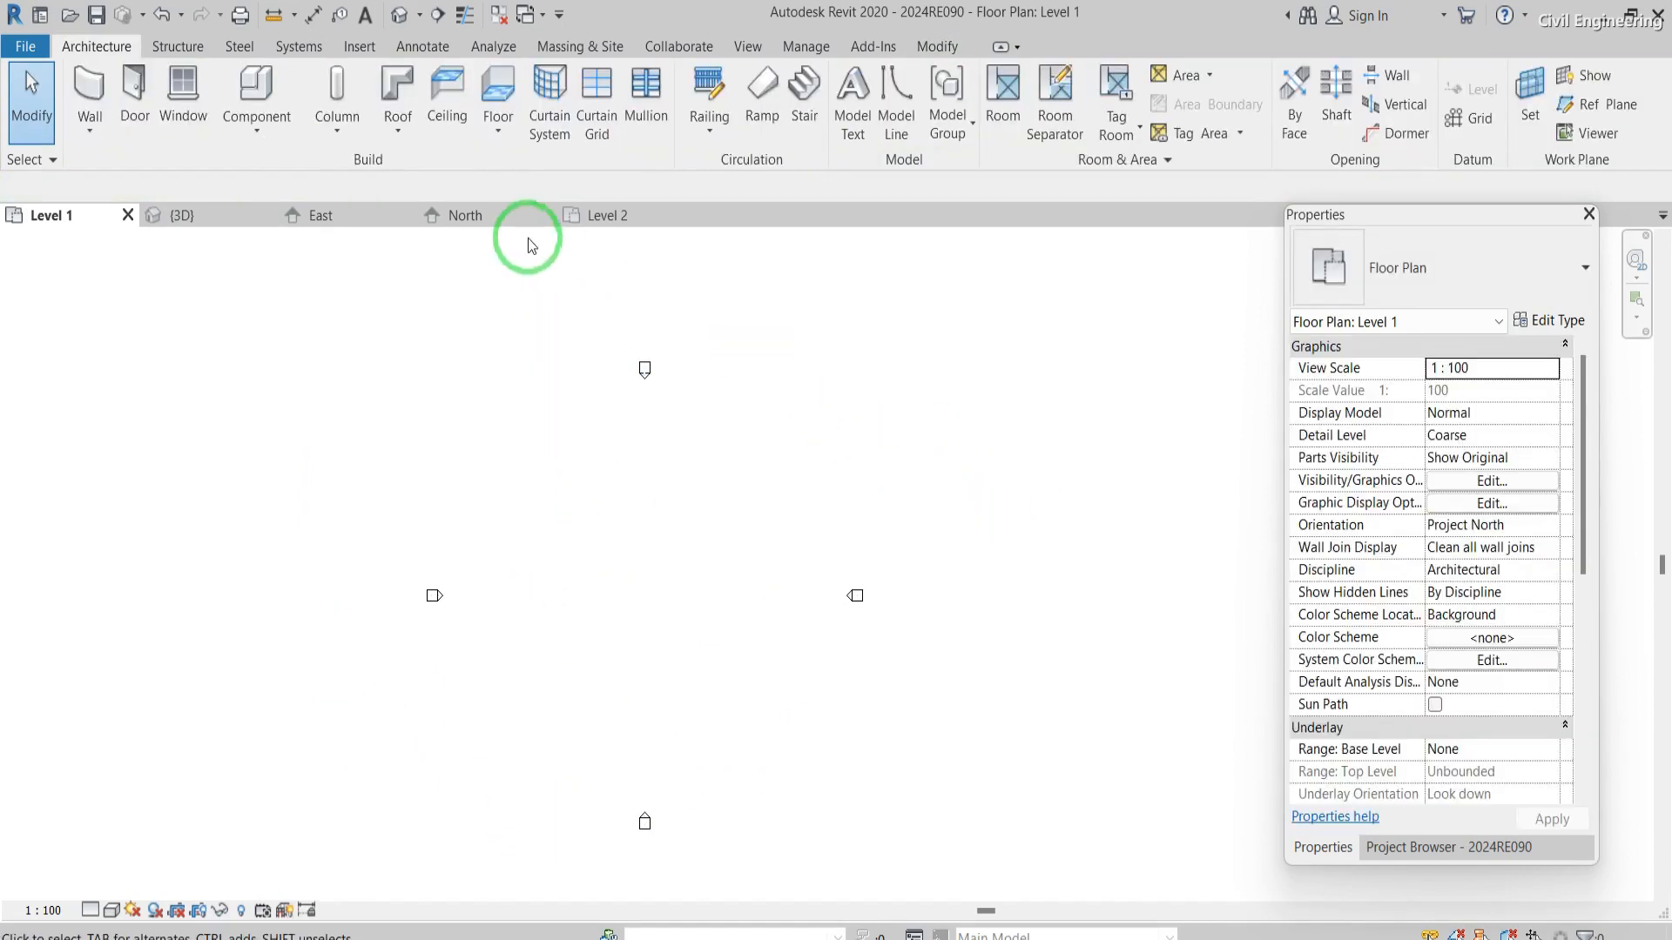
- Draw a circular wall with a radius of about 6200 mm in the upper part of the area between the elevation markers
{"action": "left_click", "coordinate": [88, 94]}
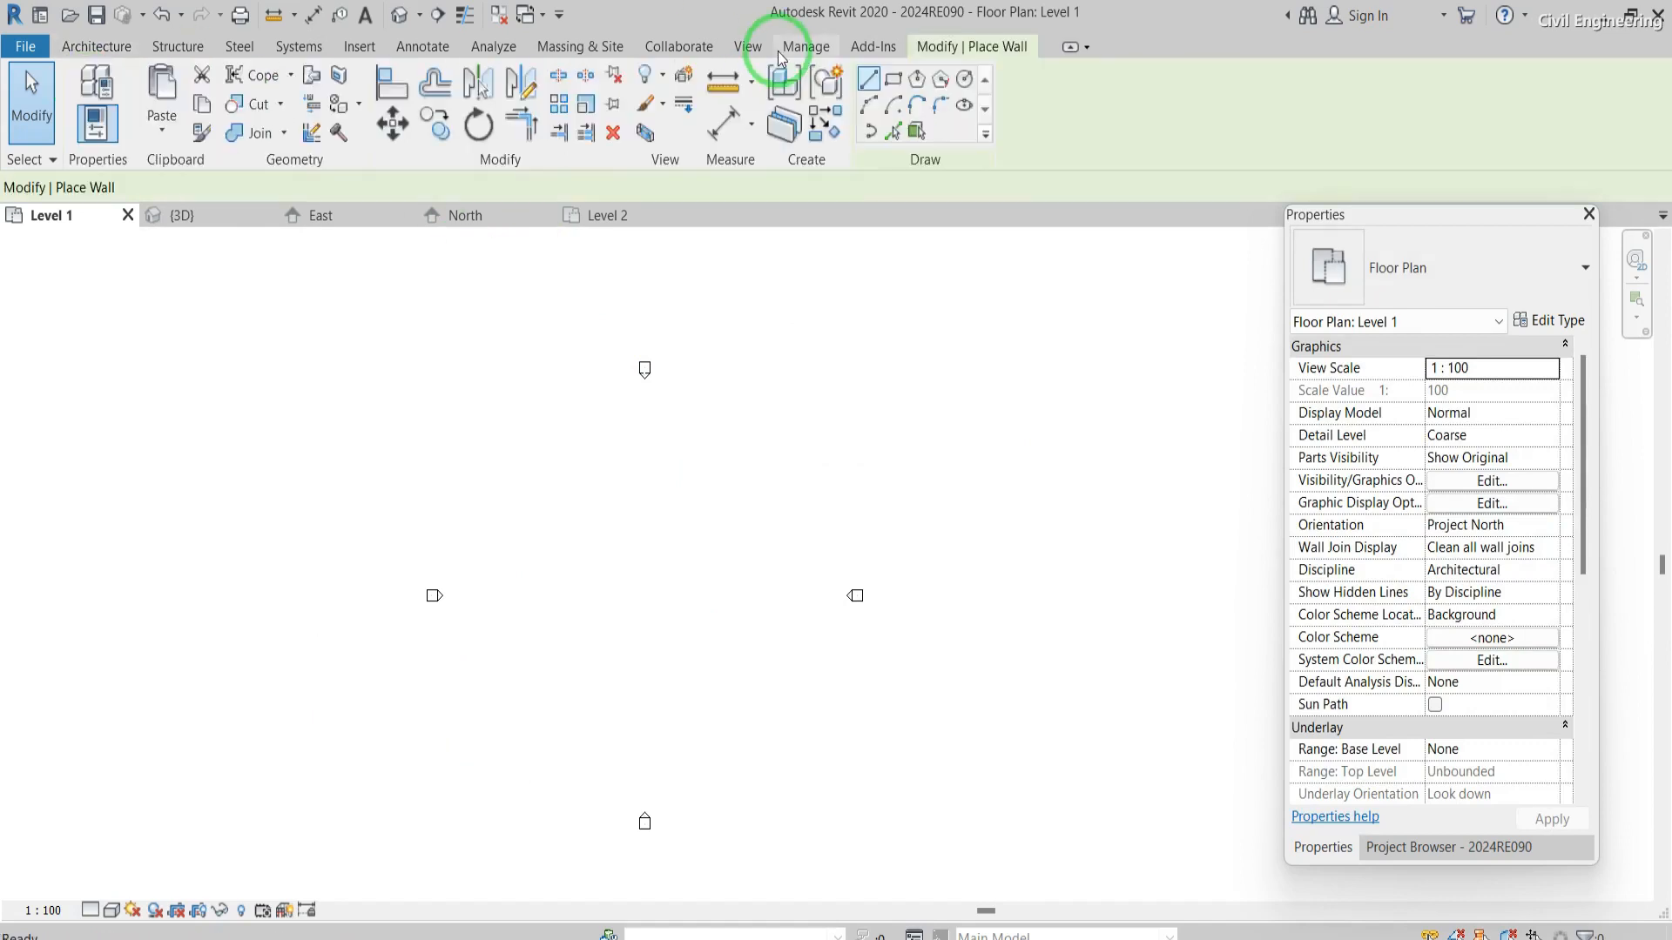
{"action": "left_click", "coordinate": [964, 80]}
{"action": "left_click", "coordinate": [591, 471]}
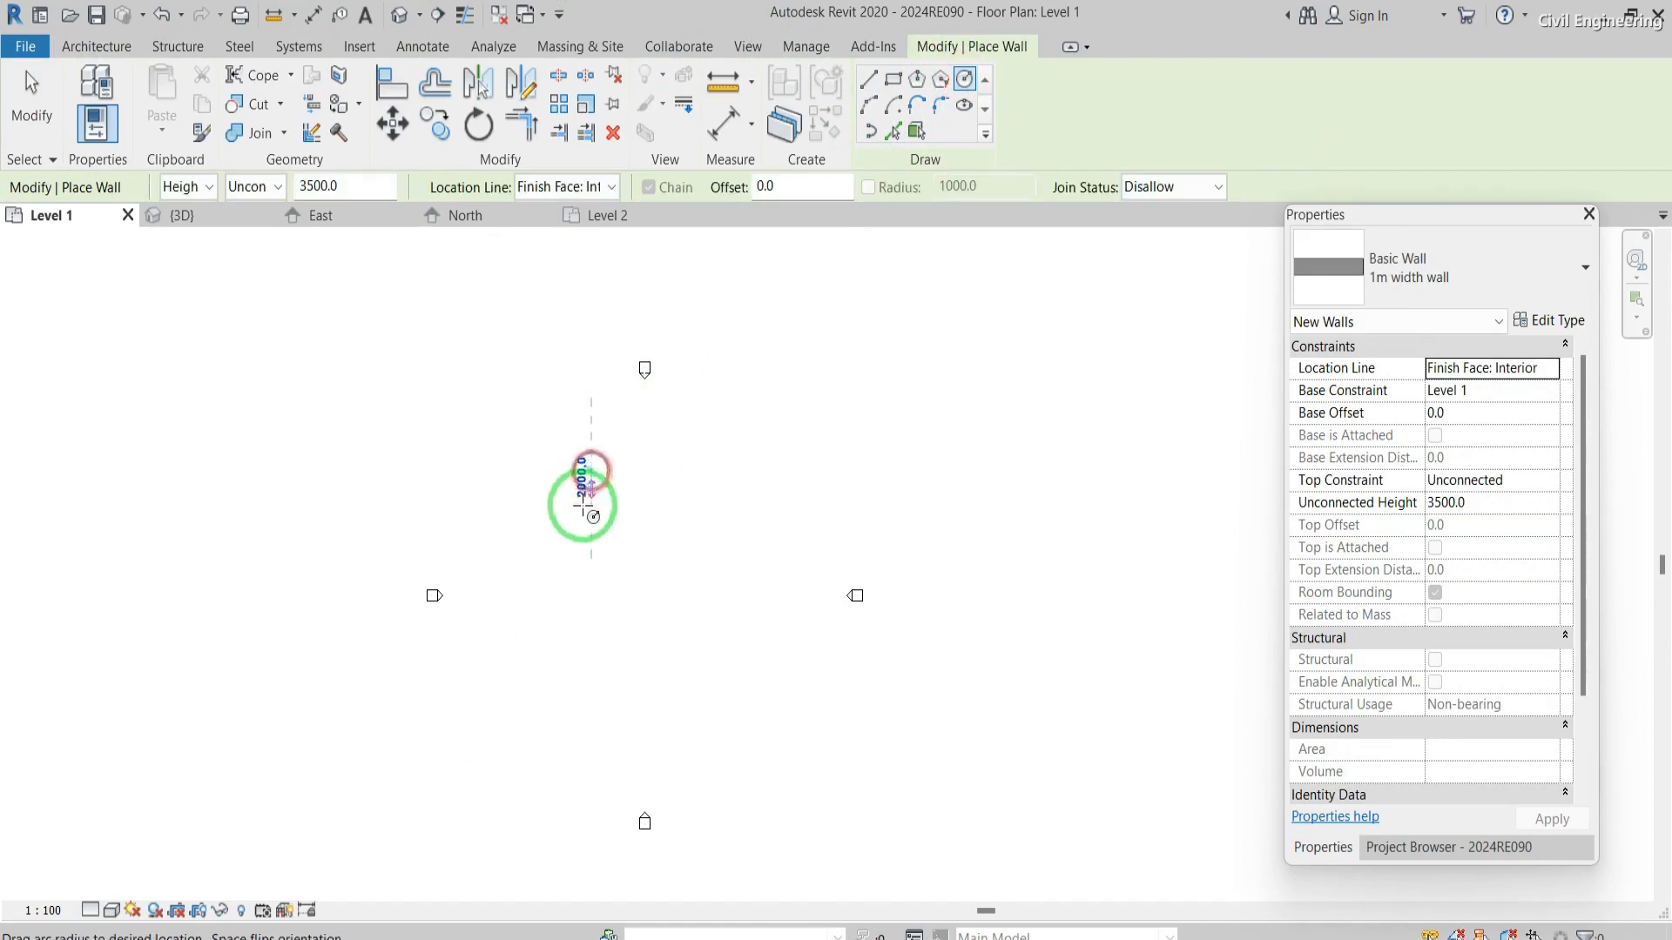
{"action": "left_click", "coordinate": [573, 521]}
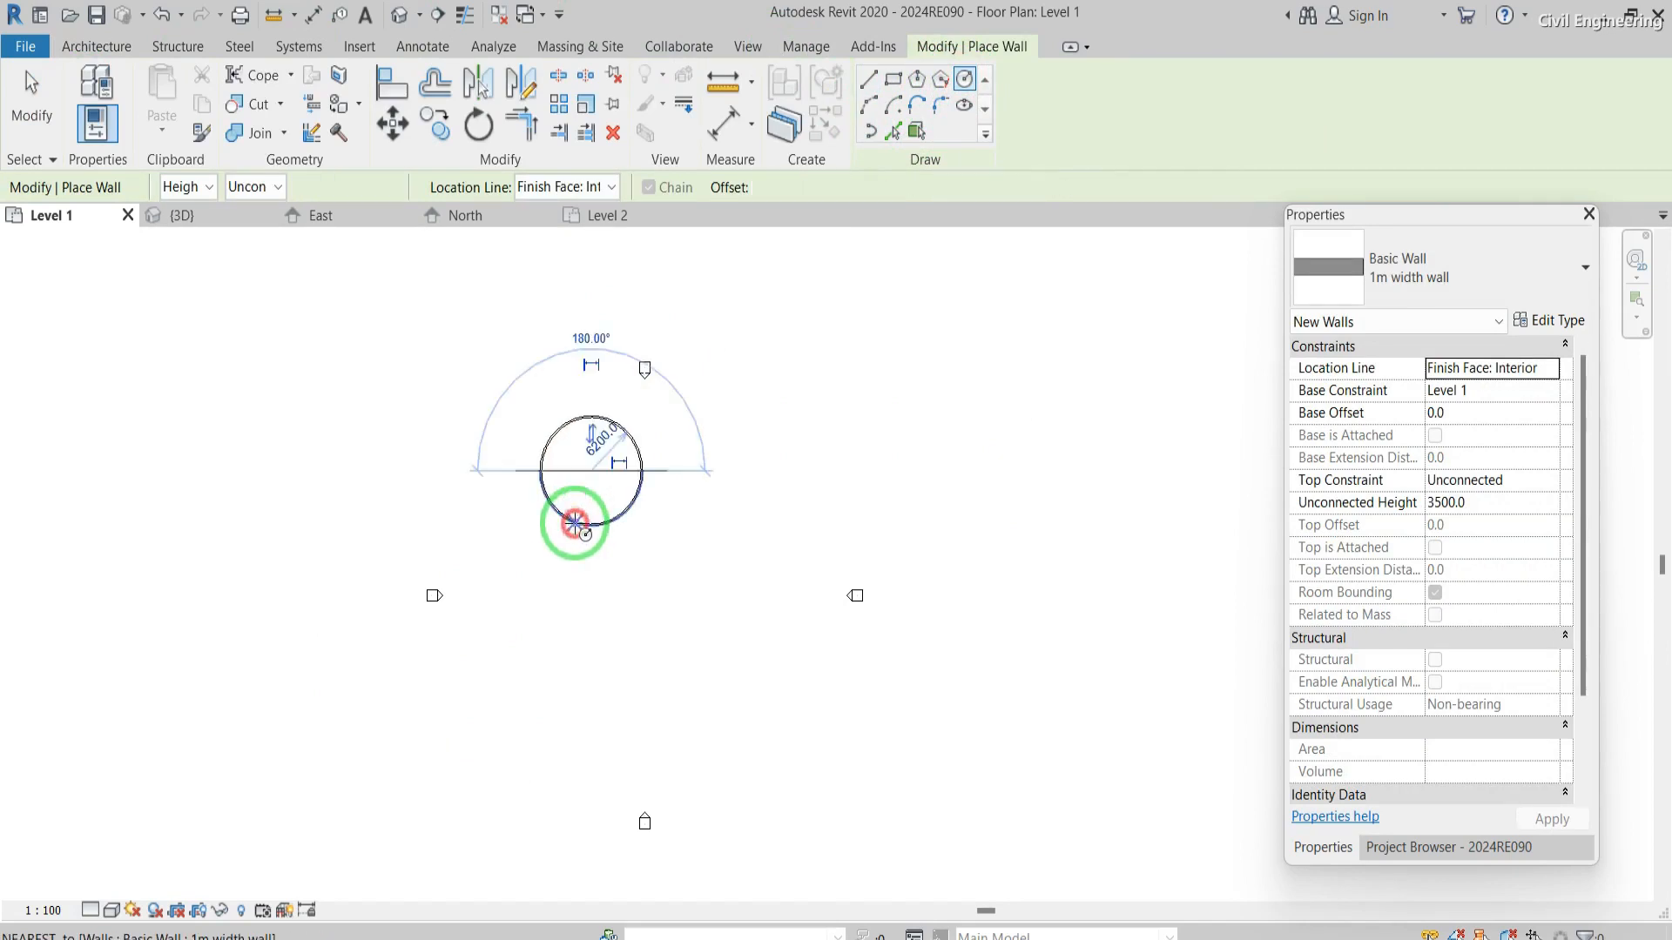
- Draw a start-end-radius arc wall with a radius of about 6900 mm to the right of the circular wall
{"action": "left_click", "coordinate": [872, 107]}
{"action": "left_click", "coordinate": [728, 459]}
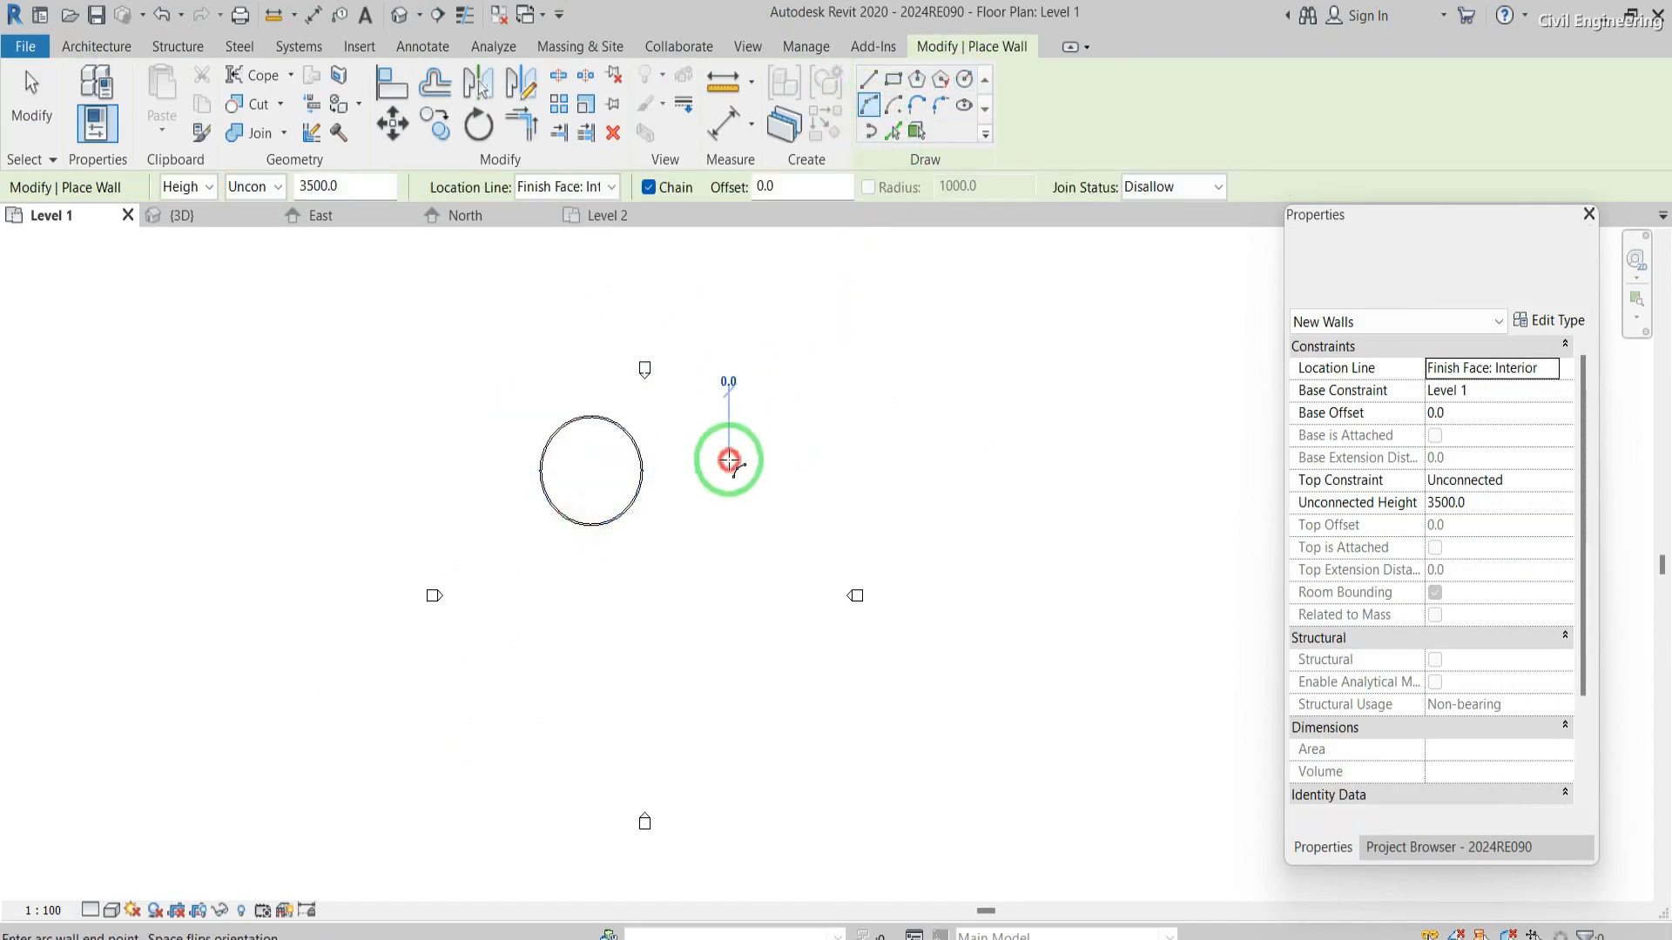
{"action": "left_click", "coordinate": [834, 456]}
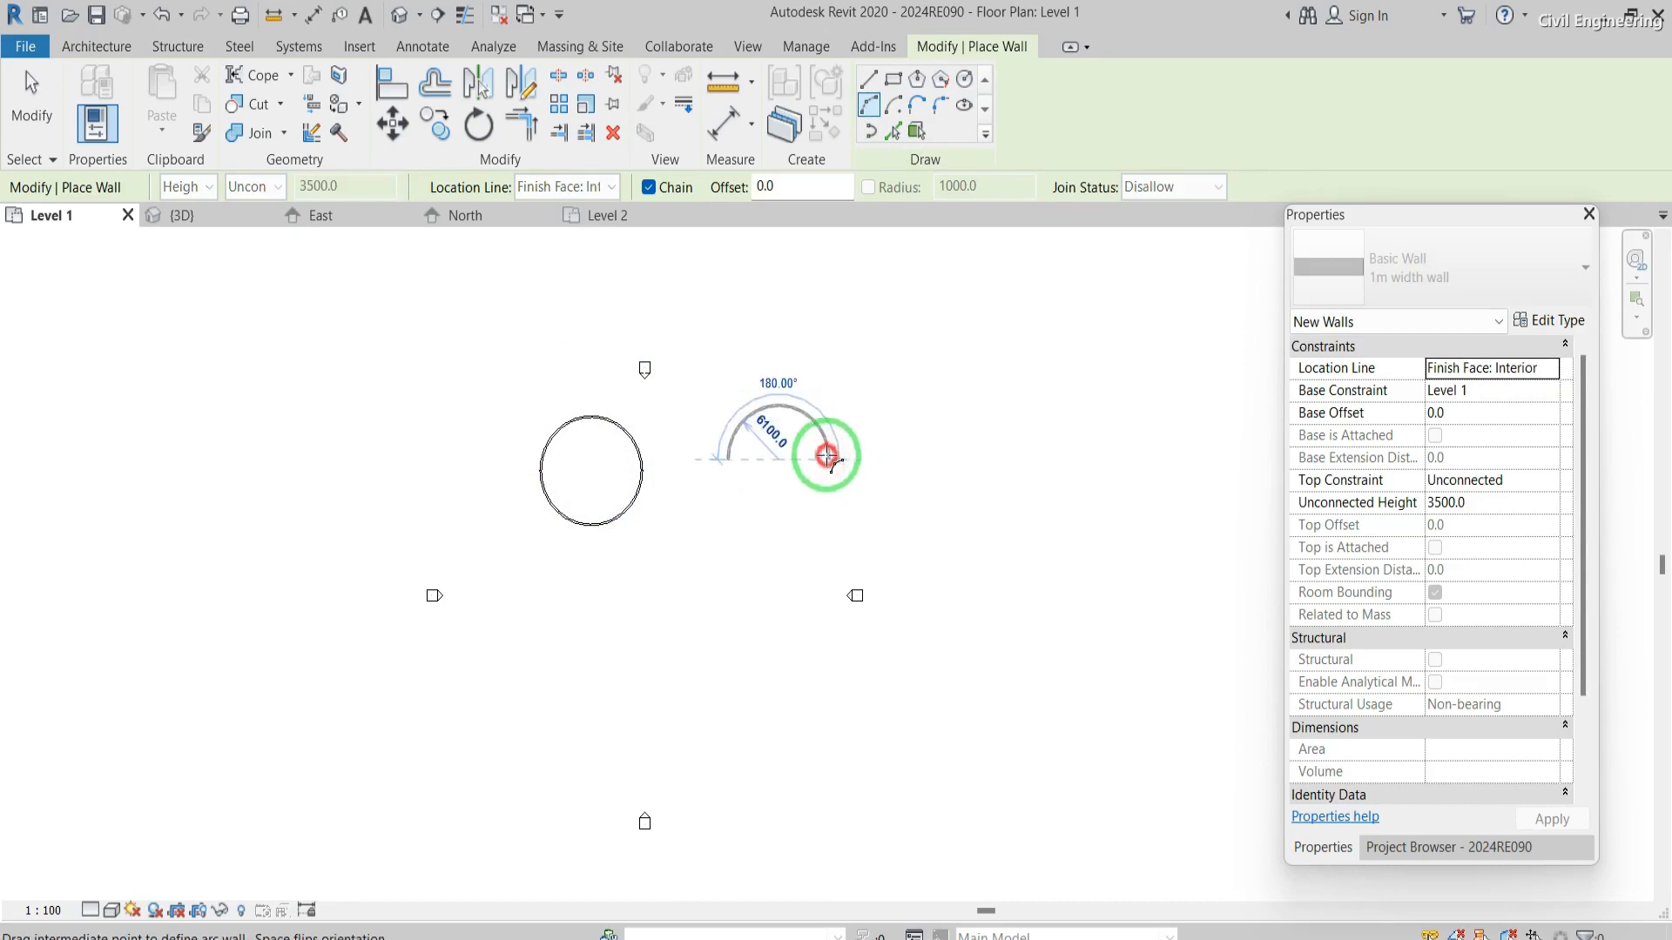
{"action": "left_click", "coordinate": [774, 428]}
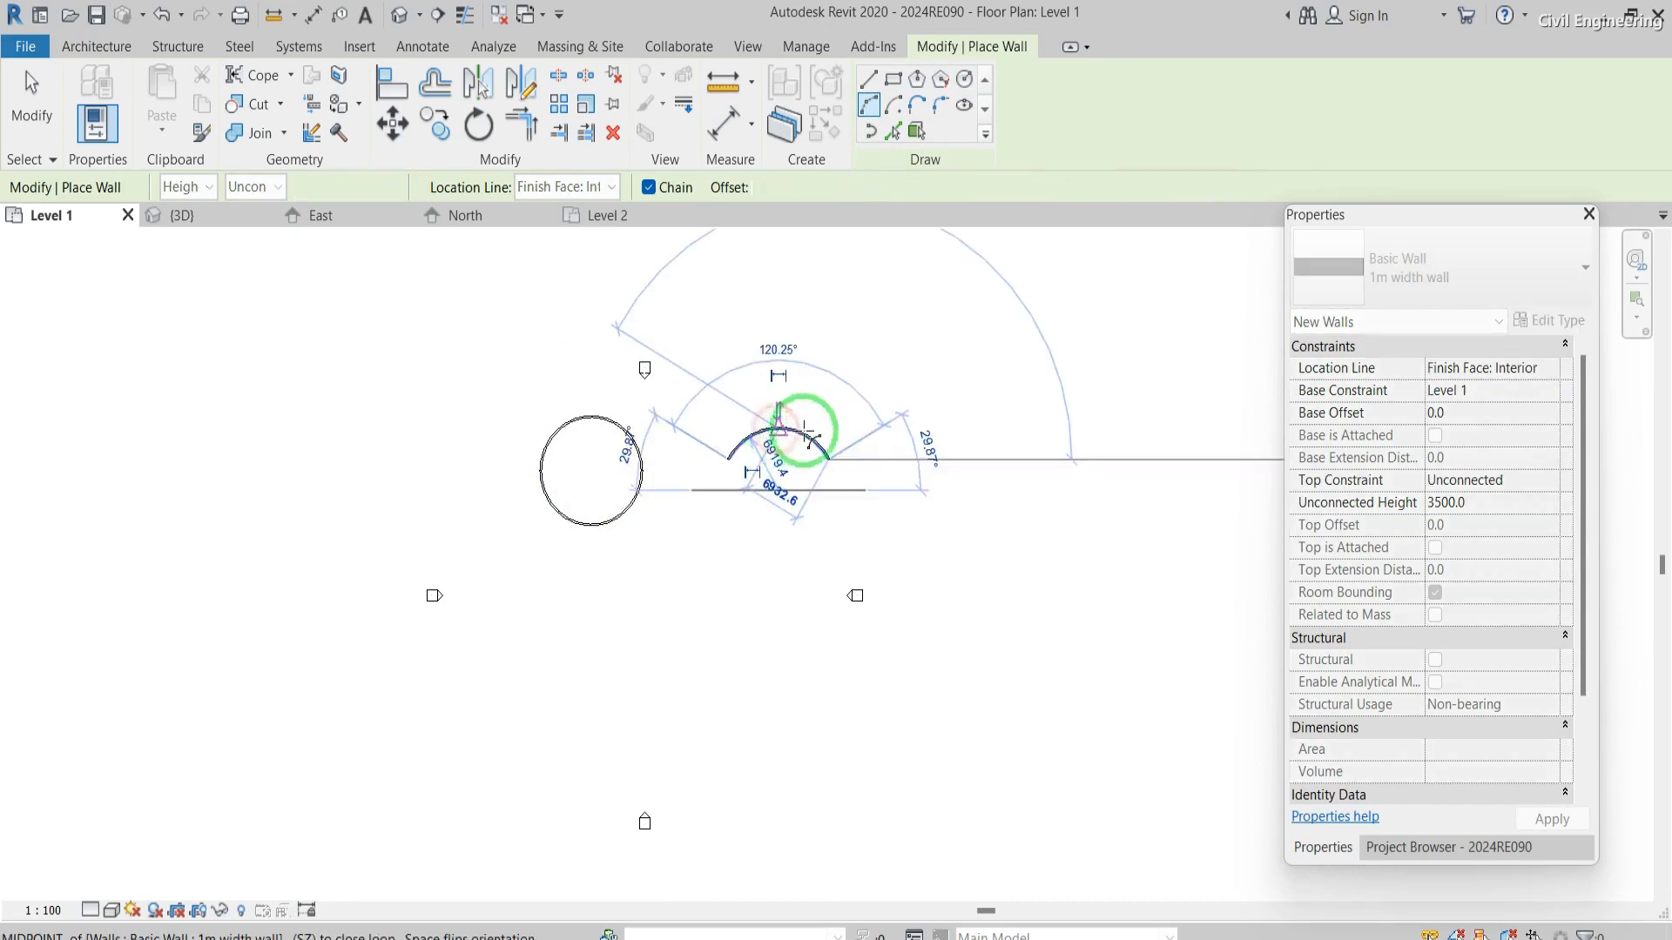
- Examine the circular and arc walls in the default 3D view and reopen the Level 1 floor plan
{"action": "left_click", "coordinate": [401, 23]}
{"action": "left_click", "coordinate": [704, 402]}
{"action": "scroll", "coordinate": [774, 567], "scroll_direction": "down", "scroll_amount": 2}
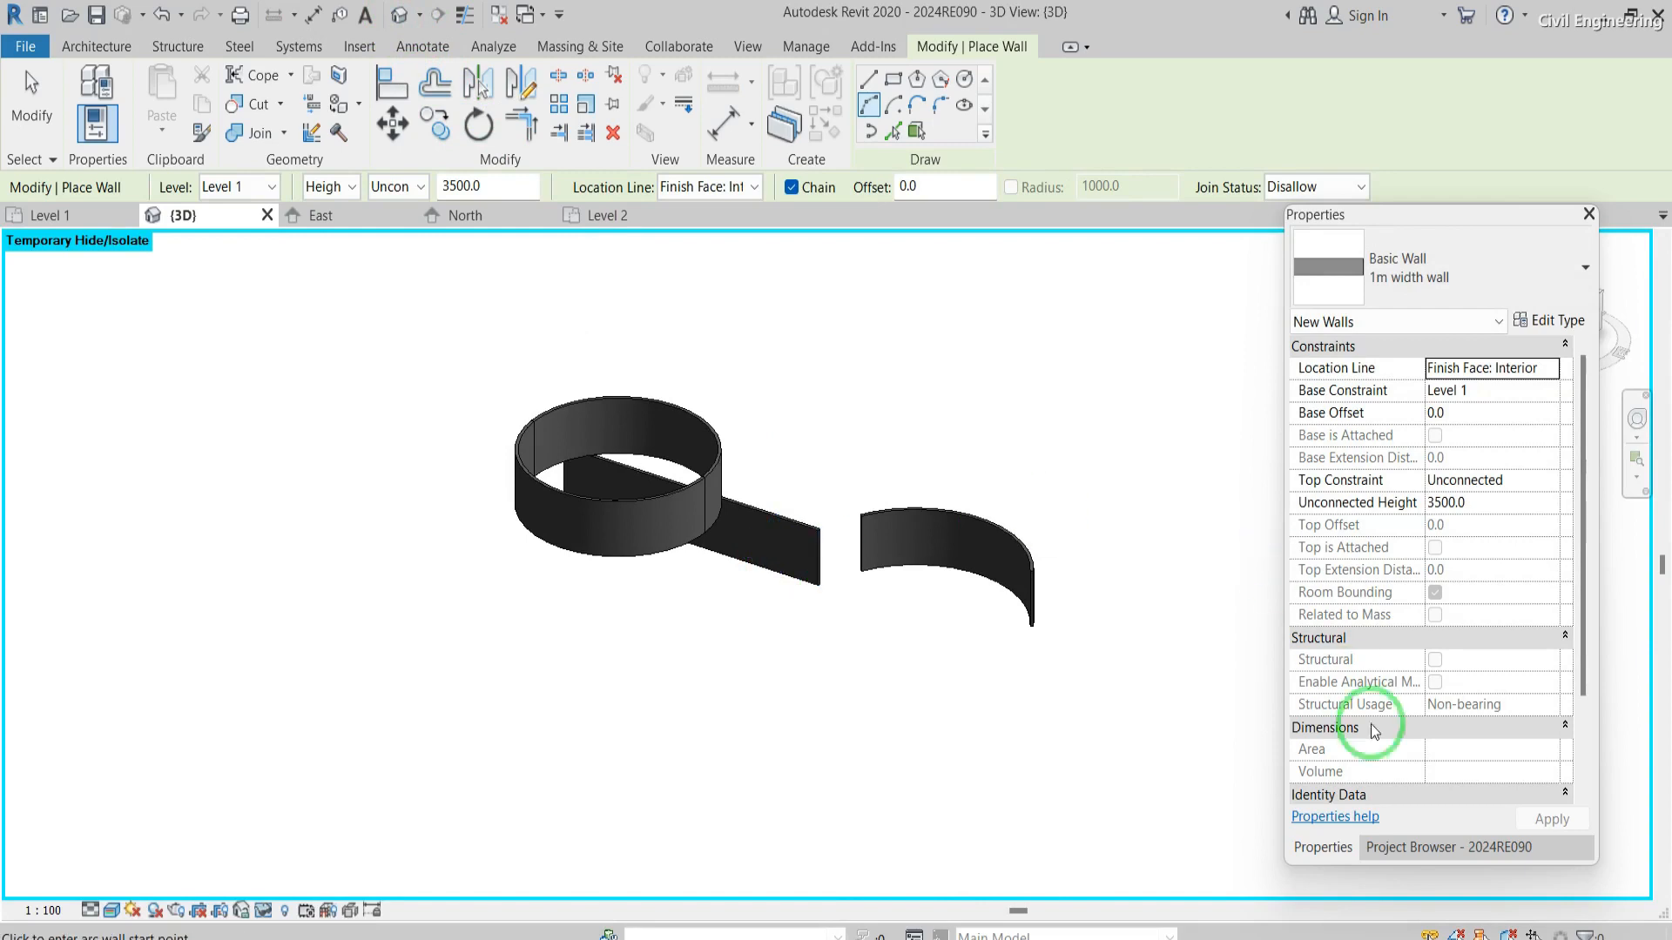
{"action": "left_click", "coordinate": [1436, 849]}
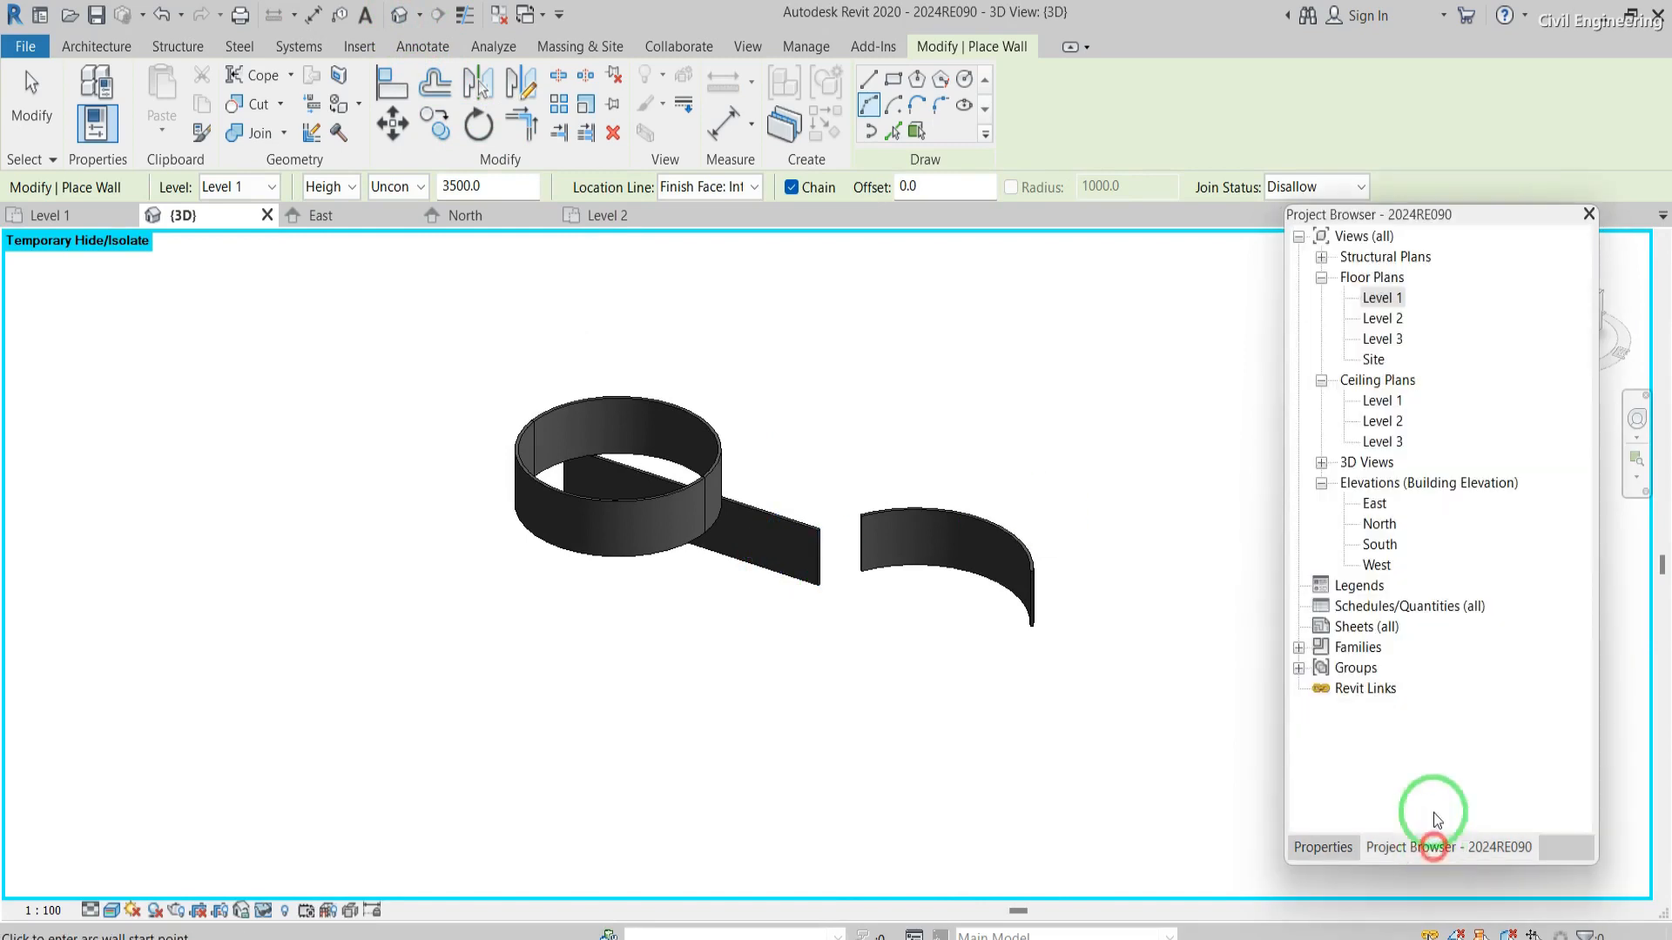
{"action": "double_click", "coordinate": [1380, 298]}
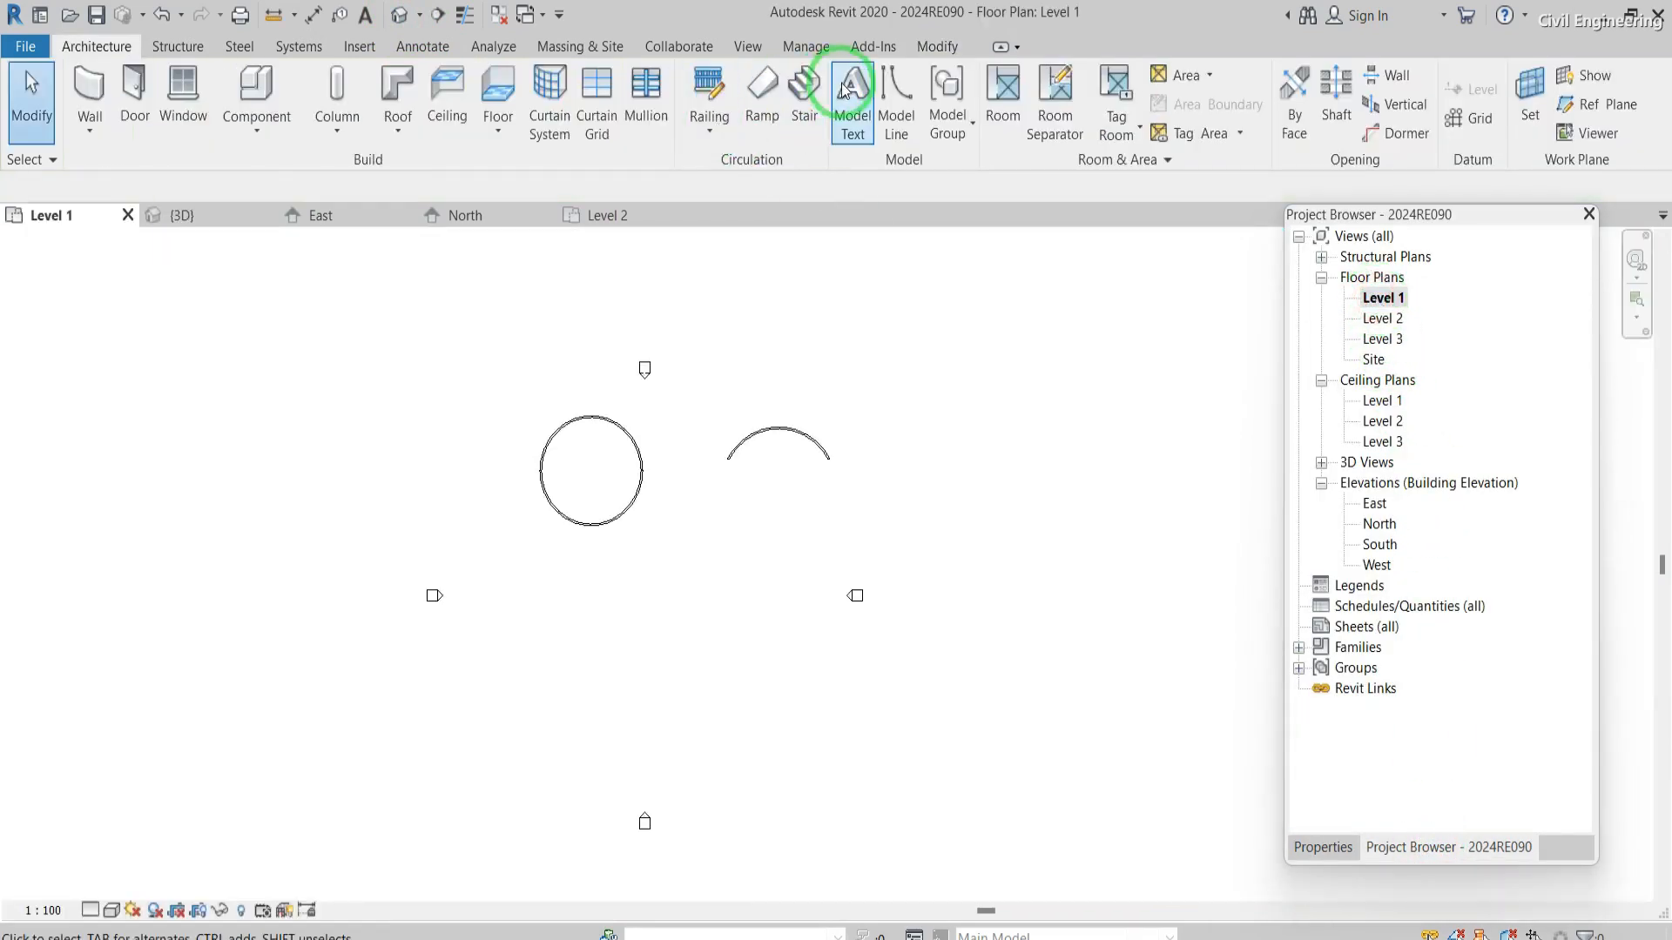
- Draw a single straight horizontal wall below the circular wall and finish the Wall command
{"action": "left_click", "coordinate": [92, 90]}
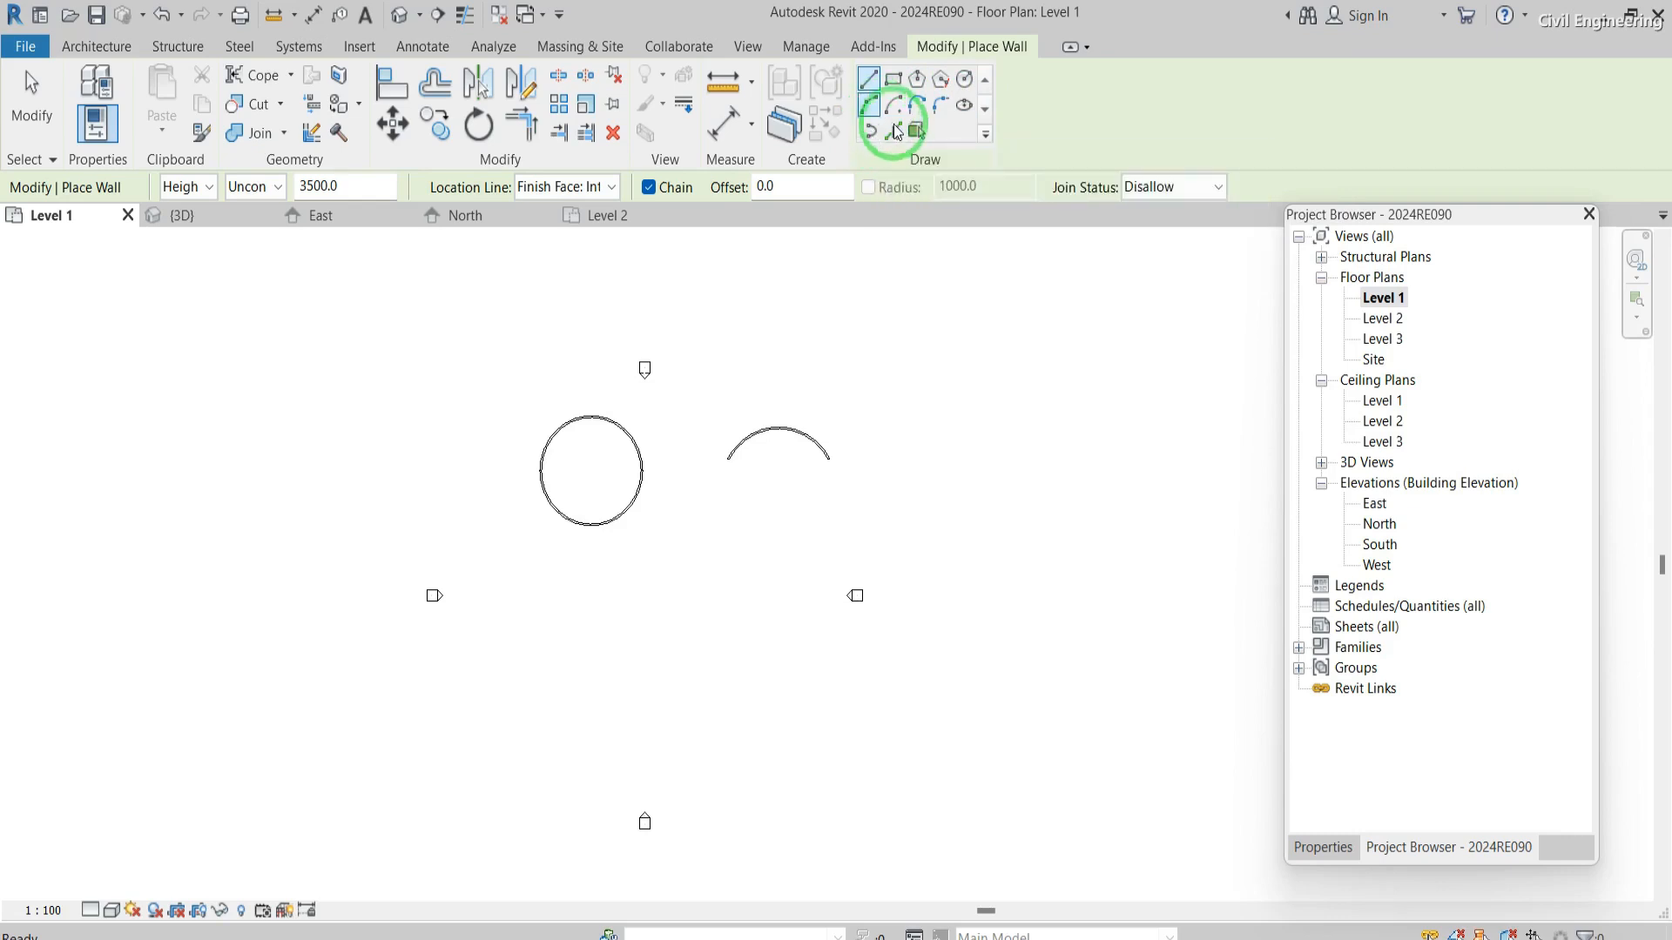
{"action": "left_click", "coordinate": [551, 627]}
{"action": "left_click", "coordinate": [666, 628]}
{"action": "key", "text": "Escape"}
{"action": "key", "text": "Escape"}
{"action": "scroll", "coordinate": [596, 620], "scroll_direction": "up", "scroll_amount": 1}
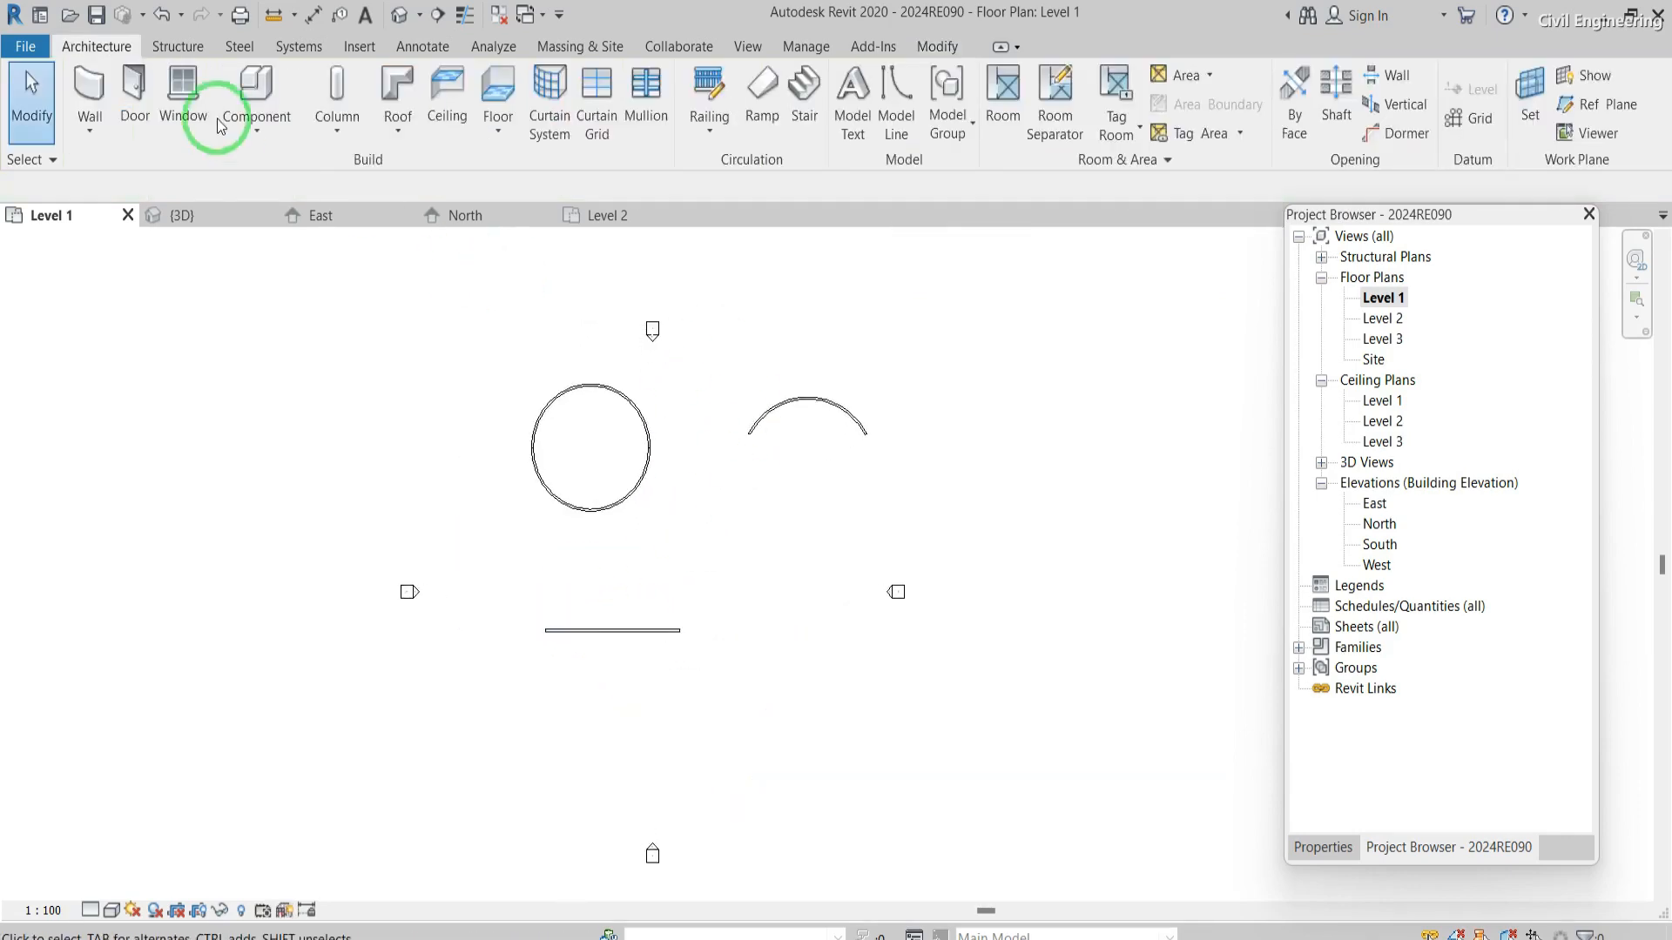
- Draw two chained detail lines below the circle and arc, a horizontal one followed by a vertical one about 17000 mm long
{"action": "left_click", "coordinate": [111, 95]}
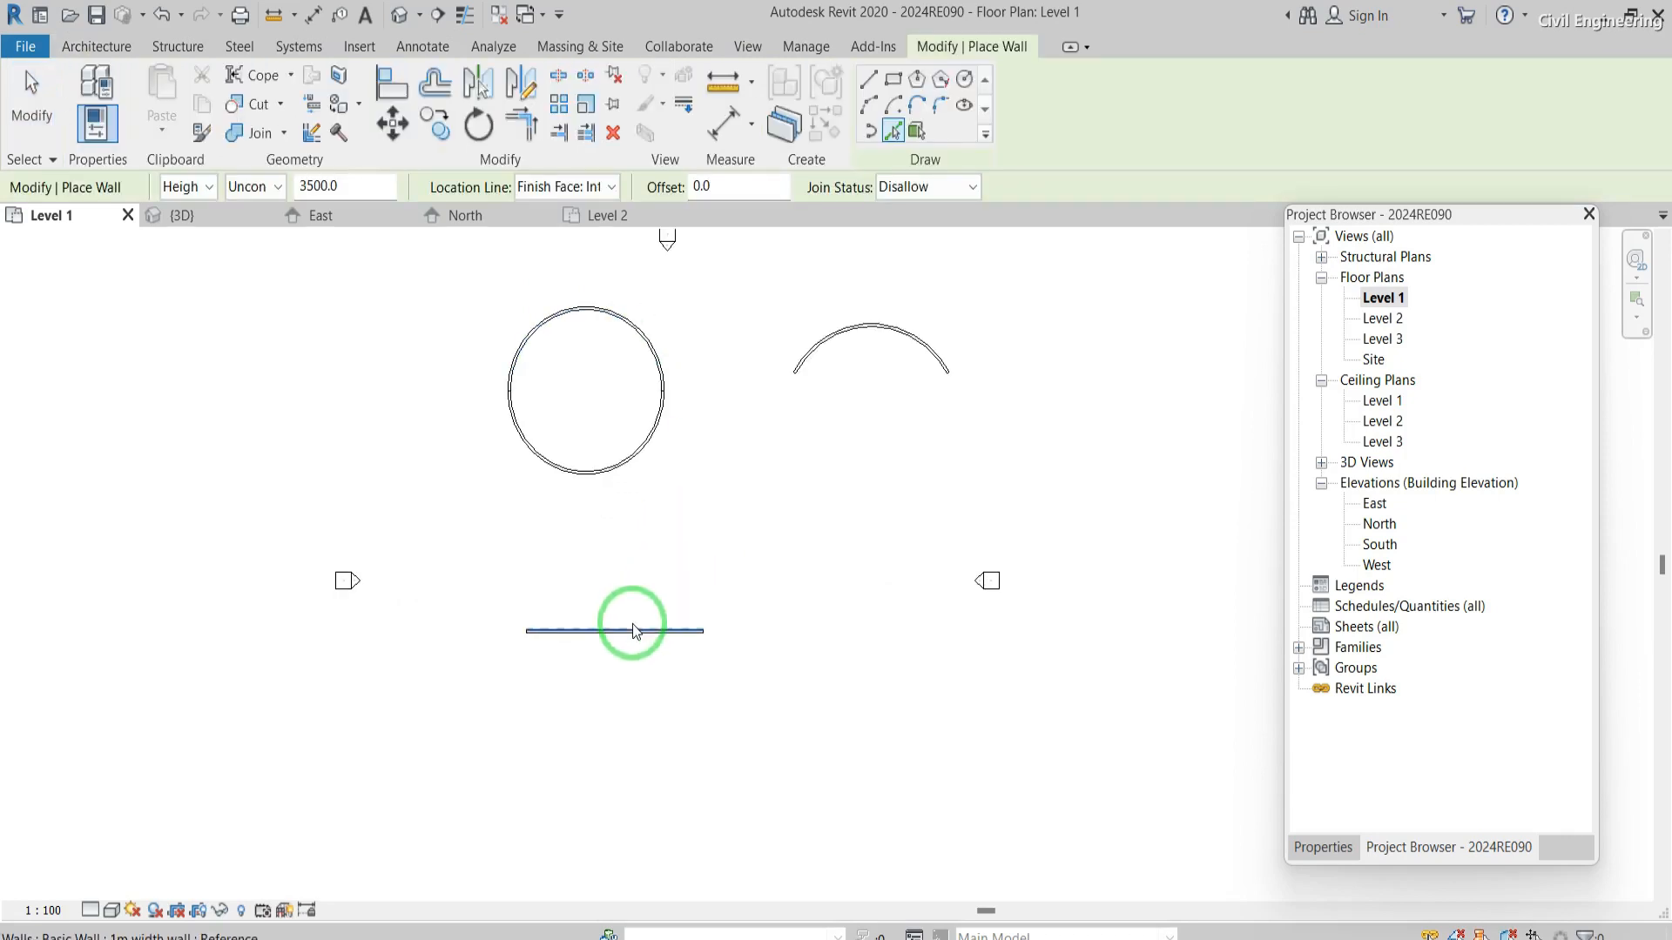
{"action": "left_click", "coordinate": [420, 46]}
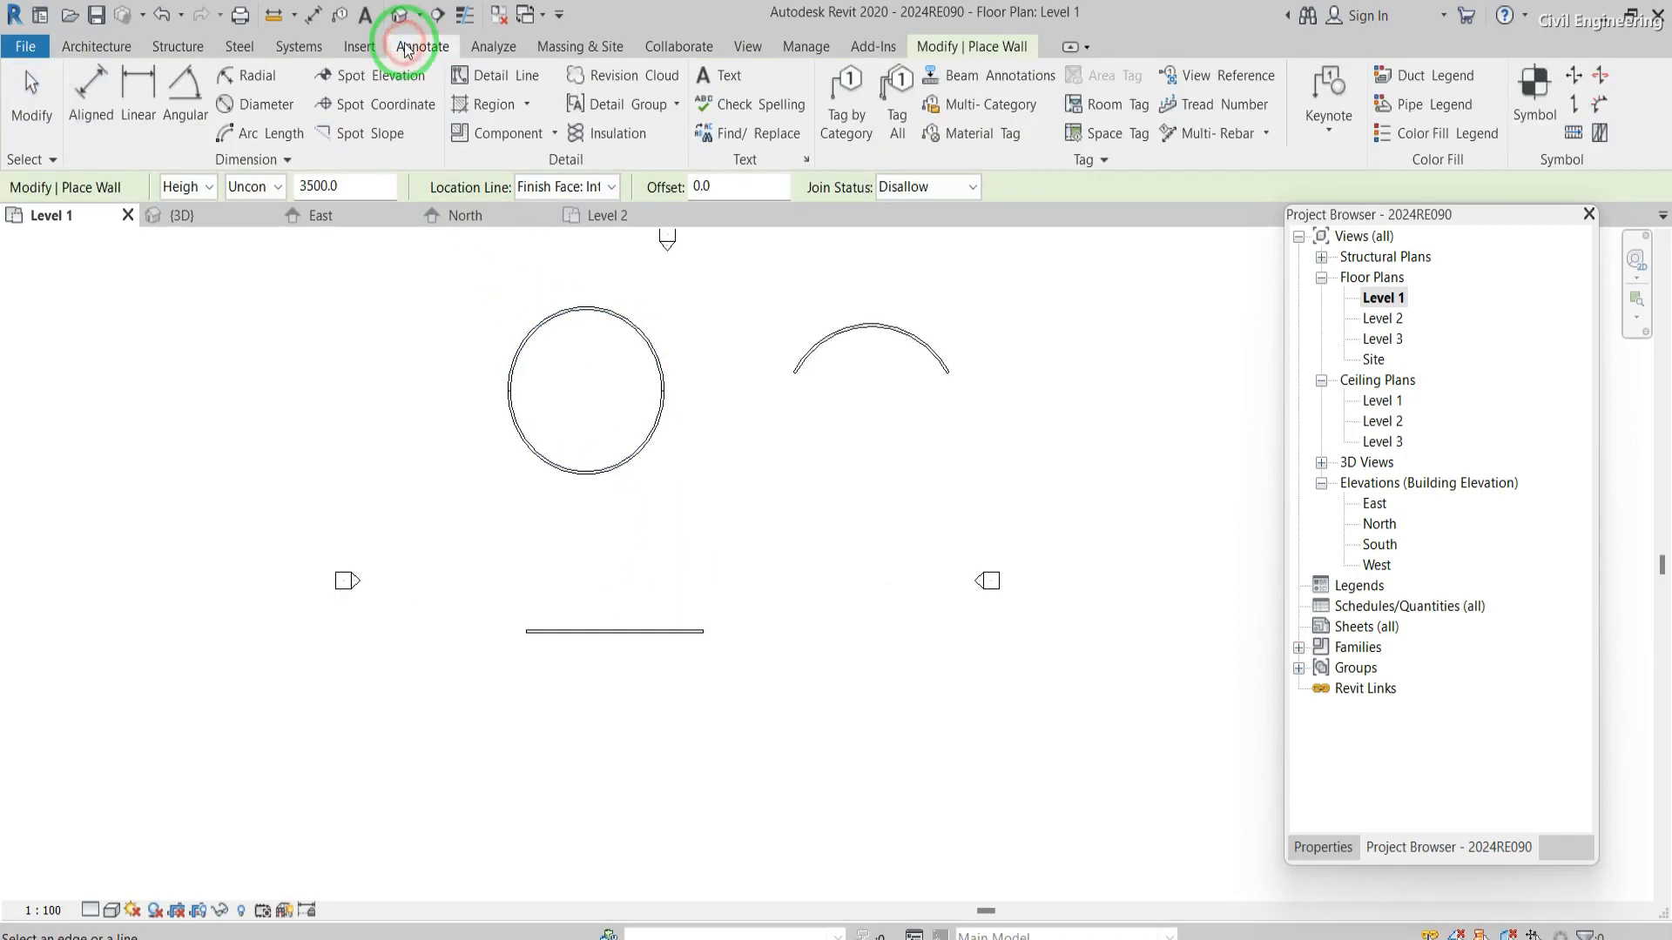
{"action": "left_click", "coordinate": [499, 78]}
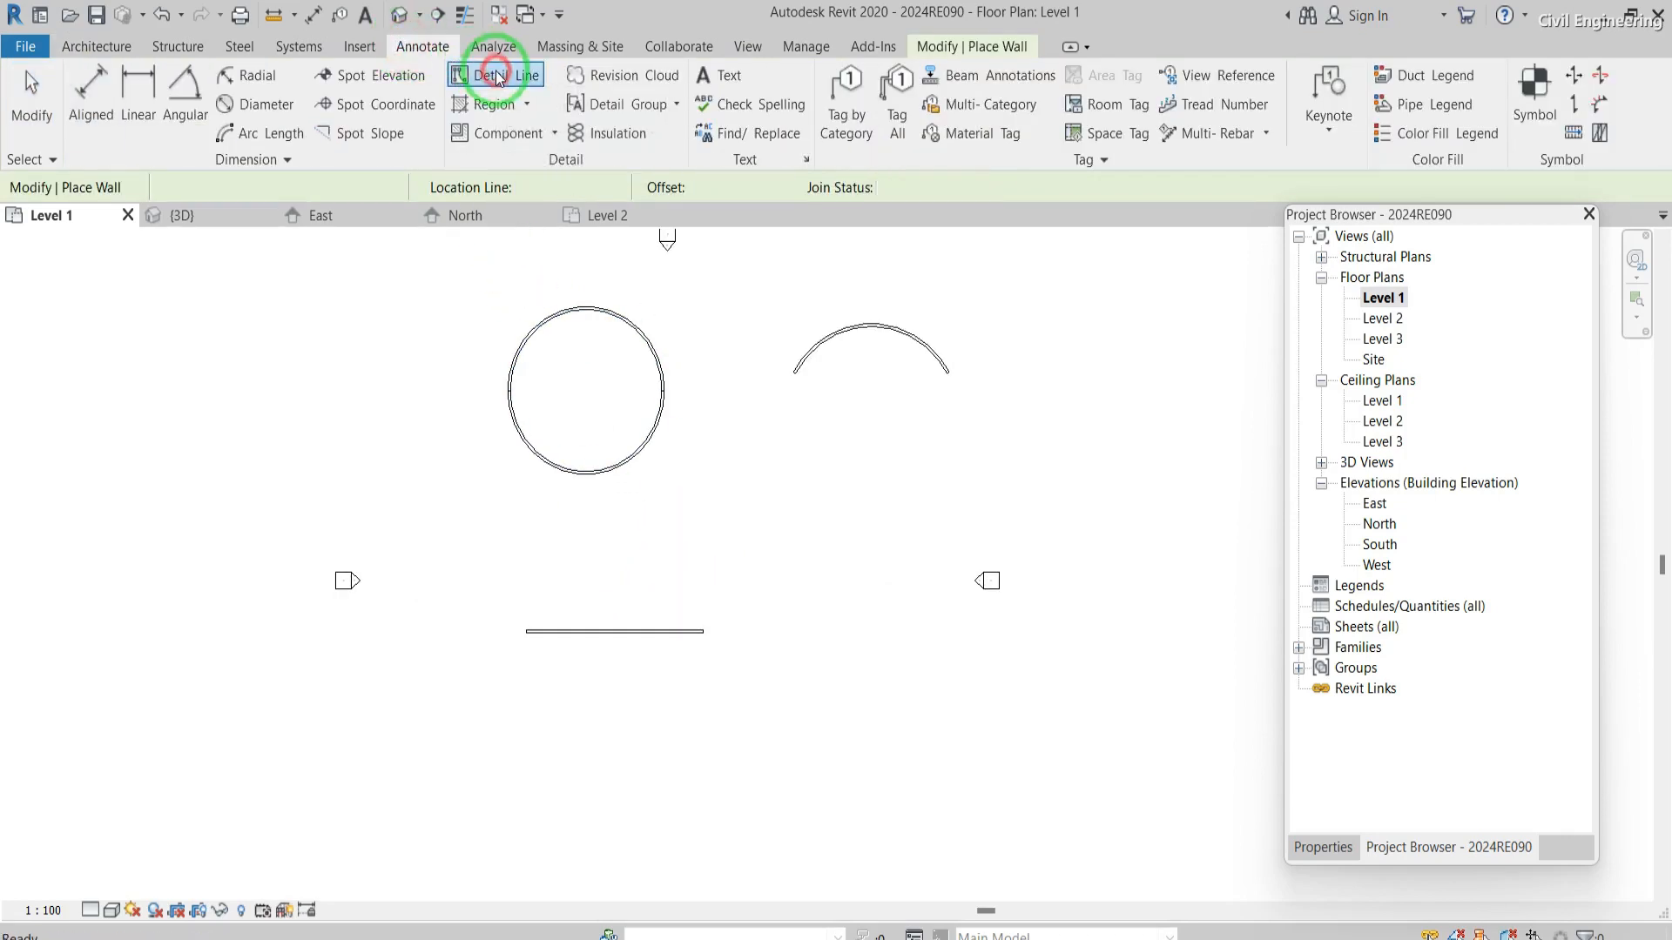
{"action": "left_click", "coordinate": [590, 557]}
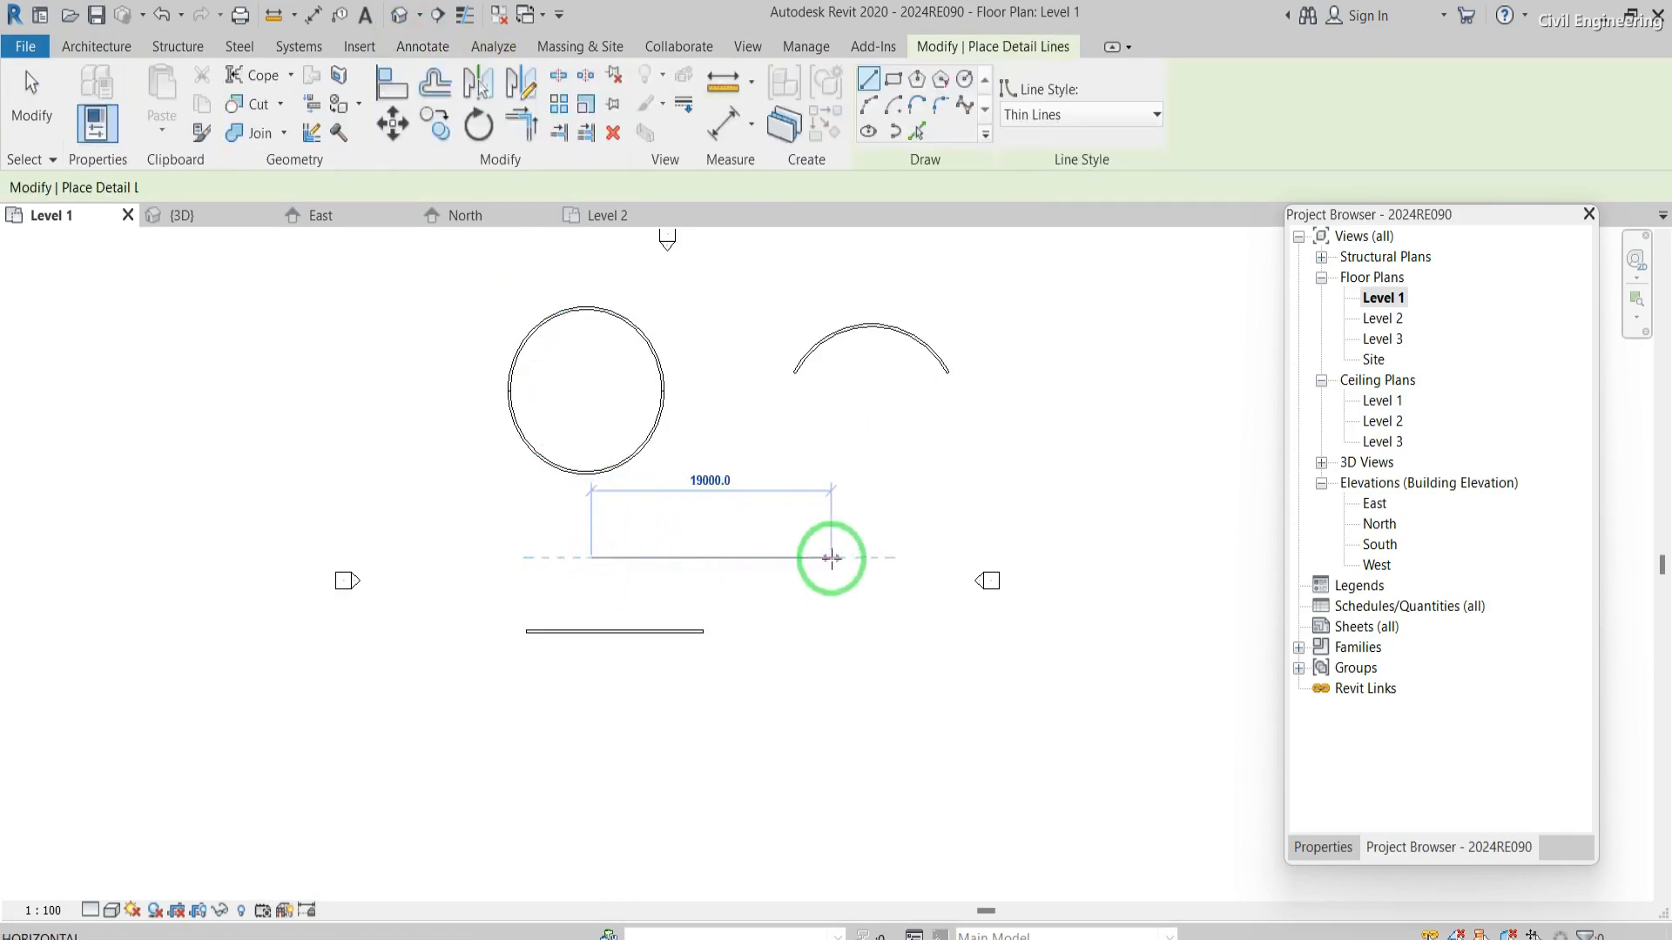
{"action": "left_click", "coordinate": [844, 558]}
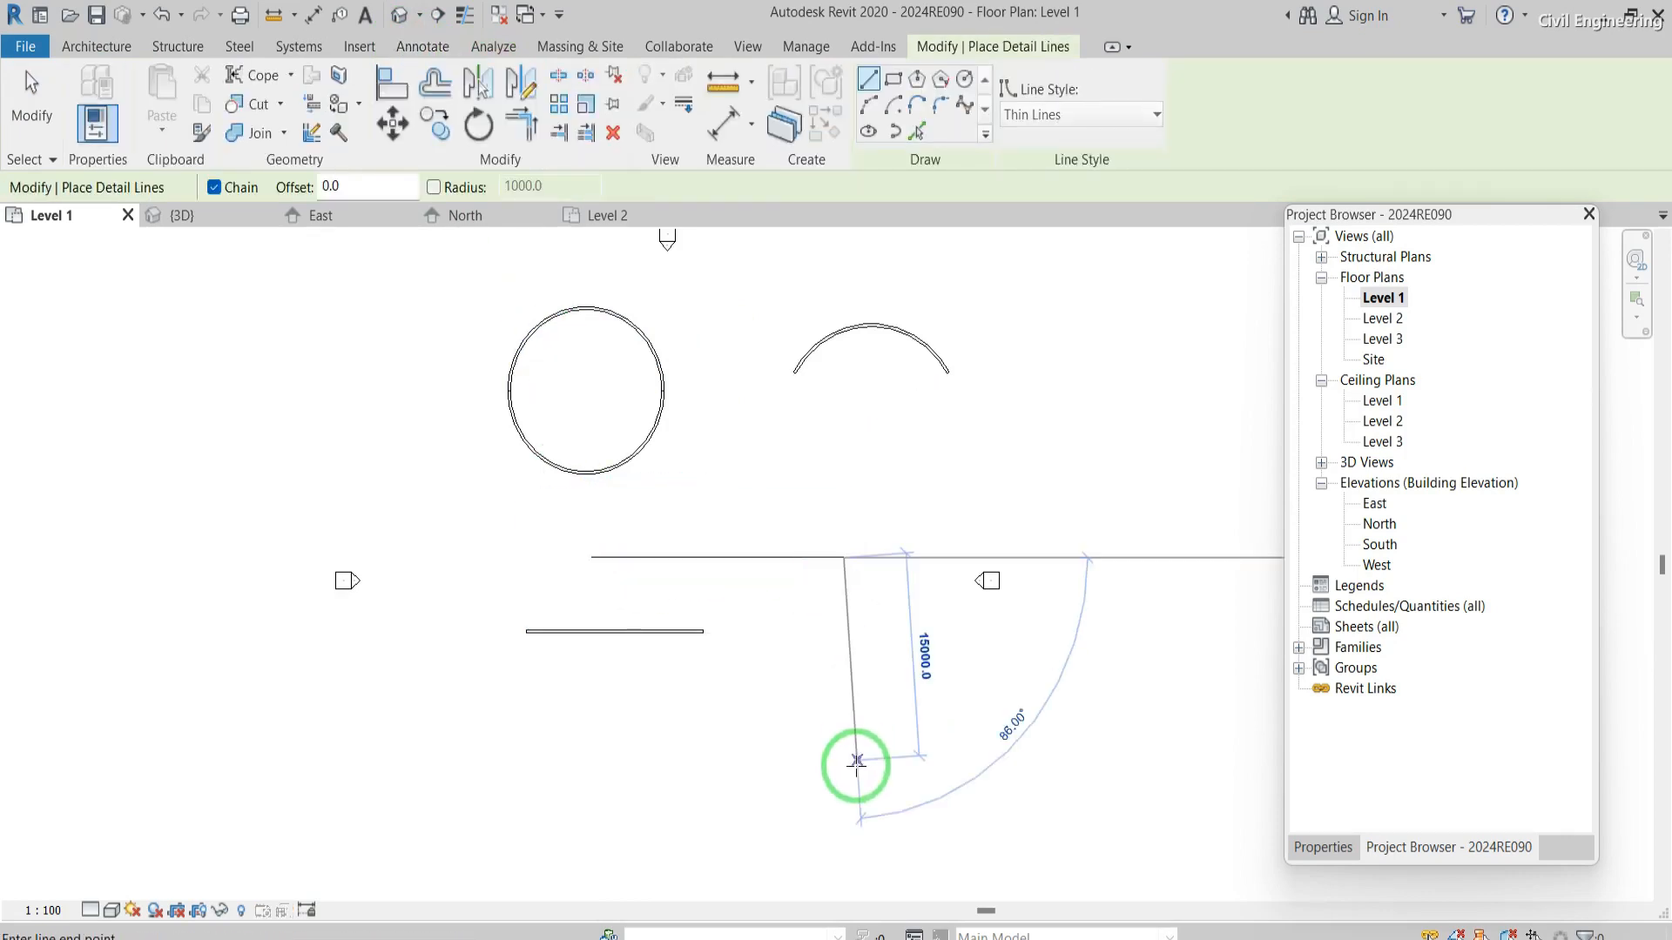
{"action": "left_click", "coordinate": [845, 786]}
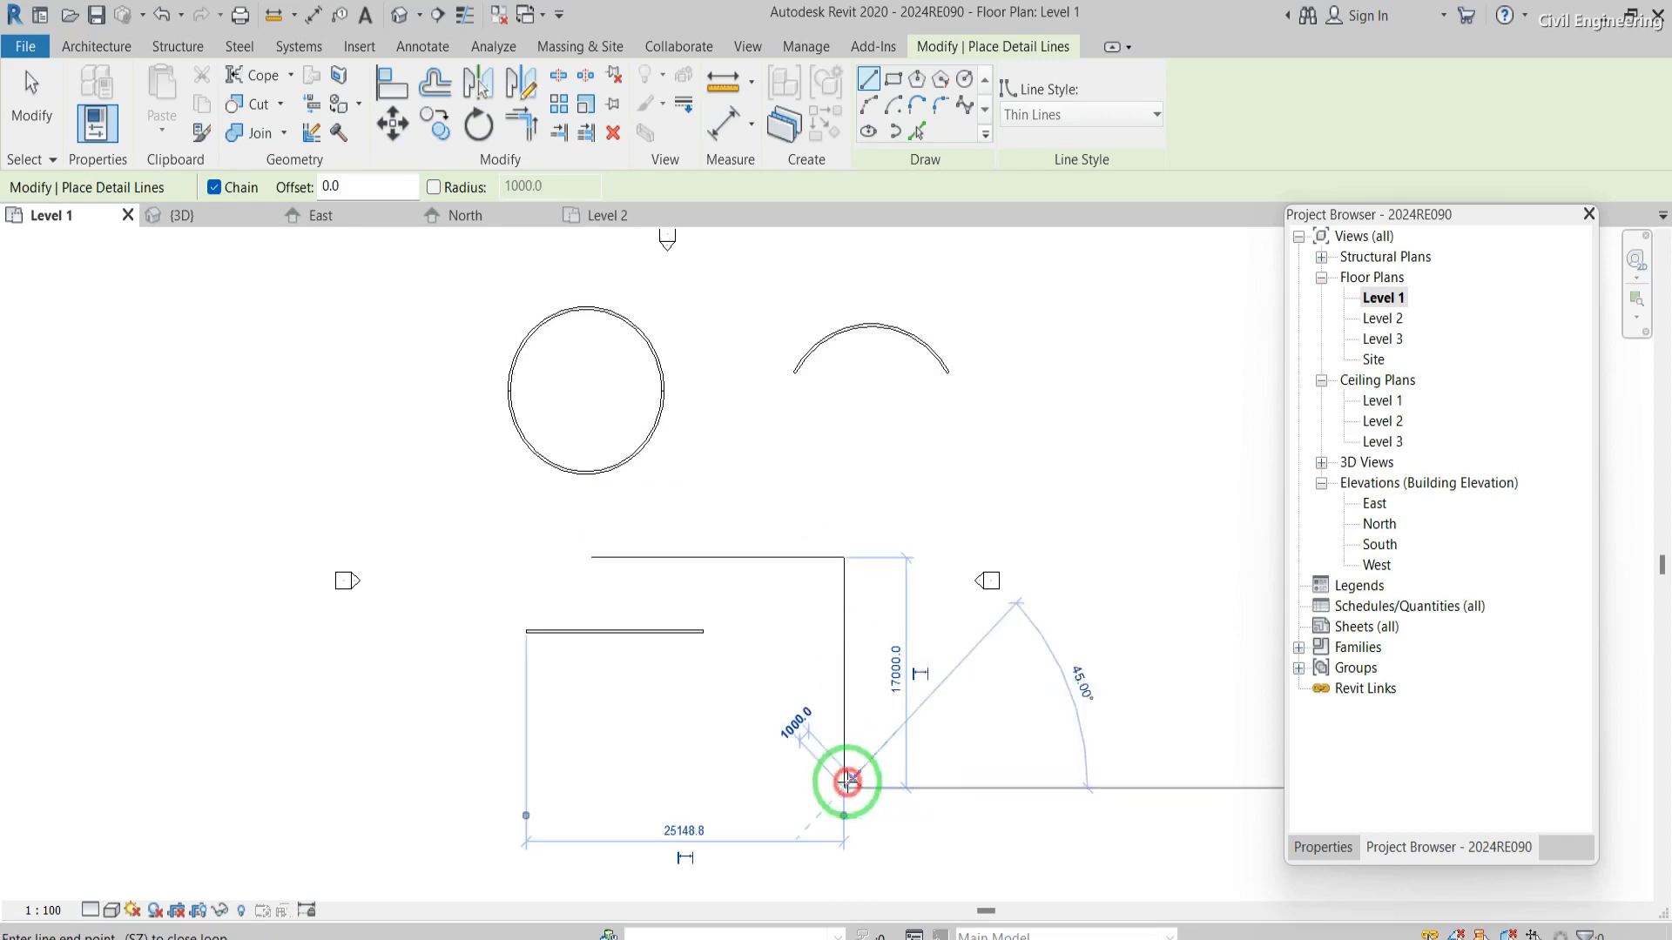
{"action": "left_click", "coordinate": [917, 131]}
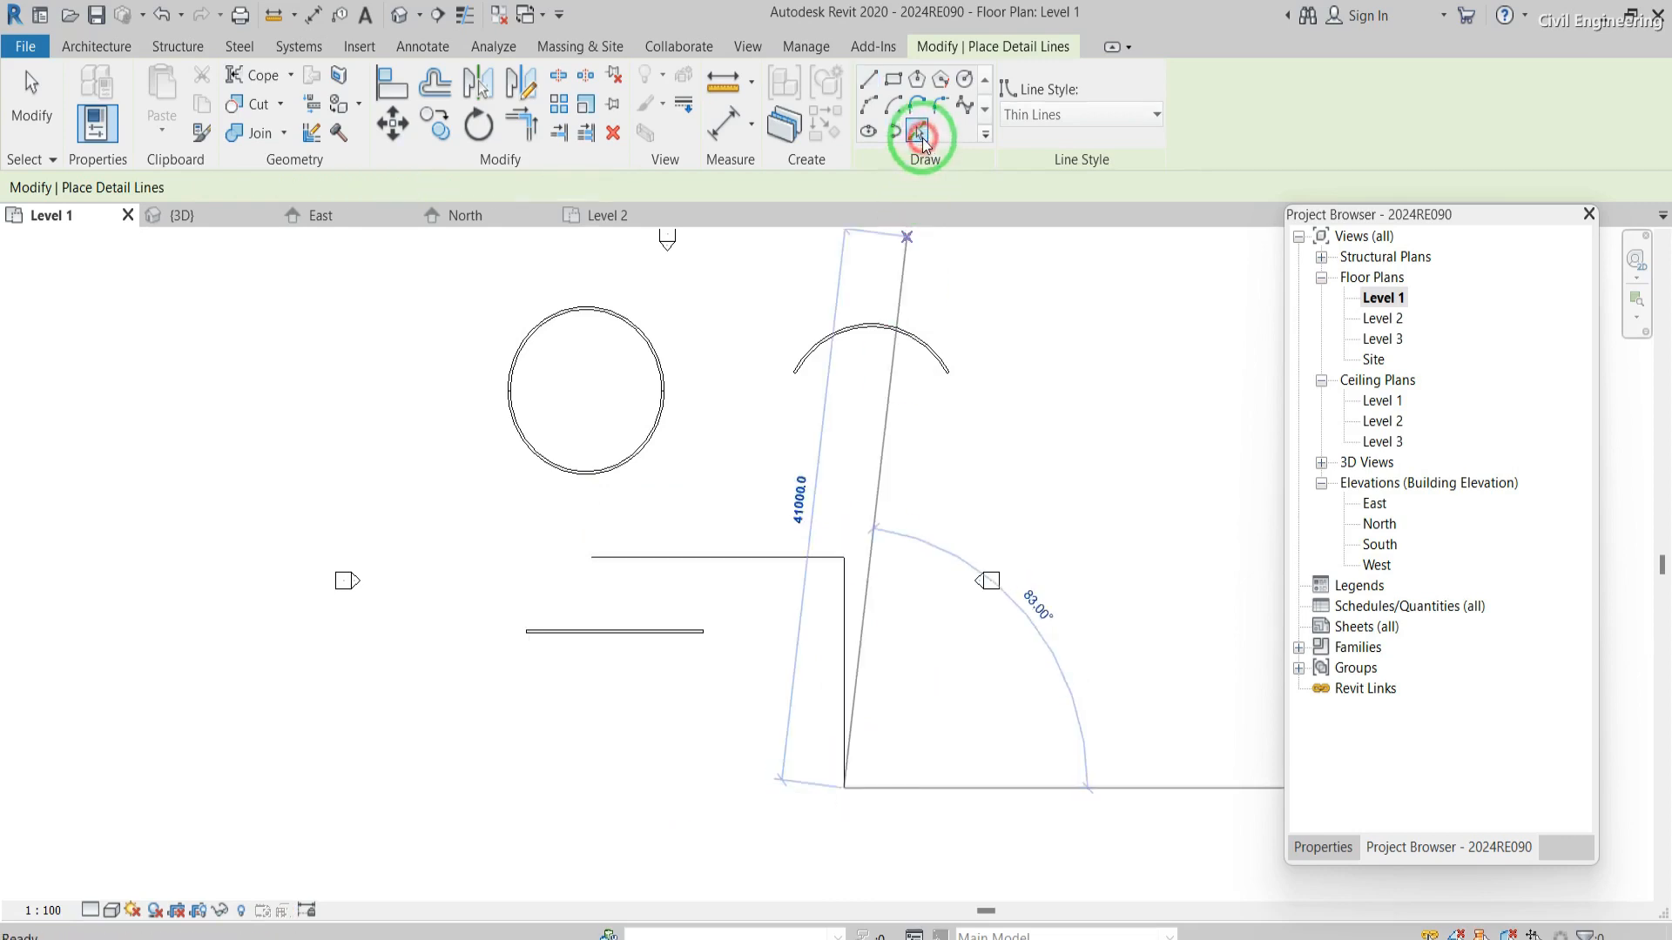
{"action": "left_click", "coordinate": [777, 503]}
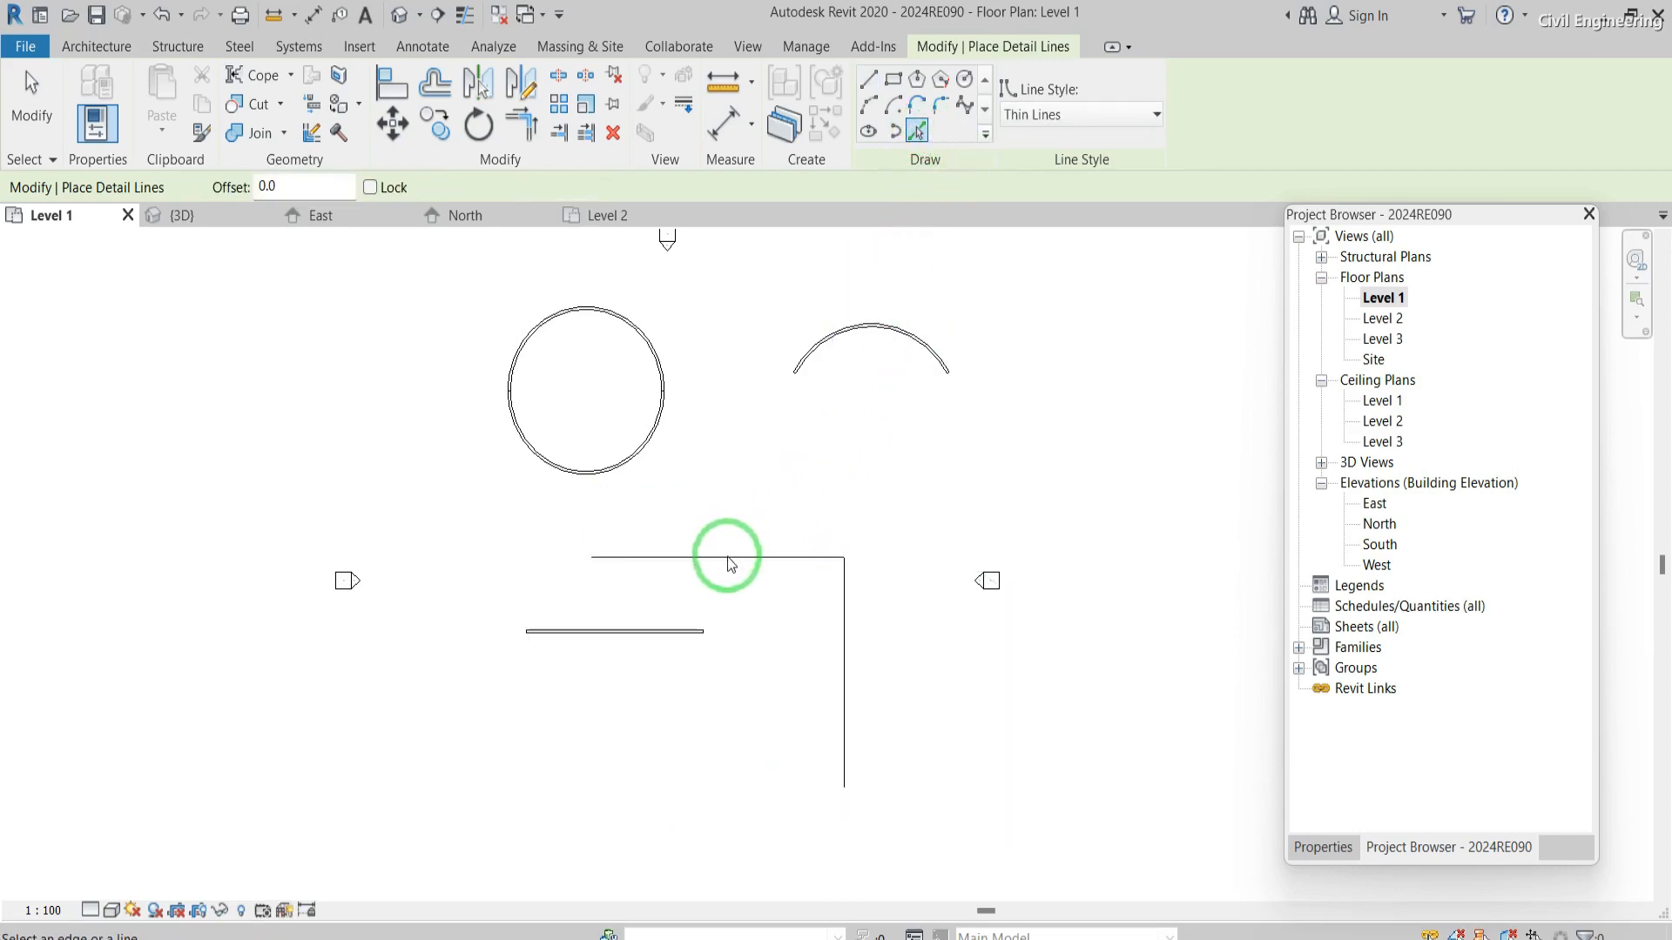
{"action": "left_click", "coordinate": [918, 131]}
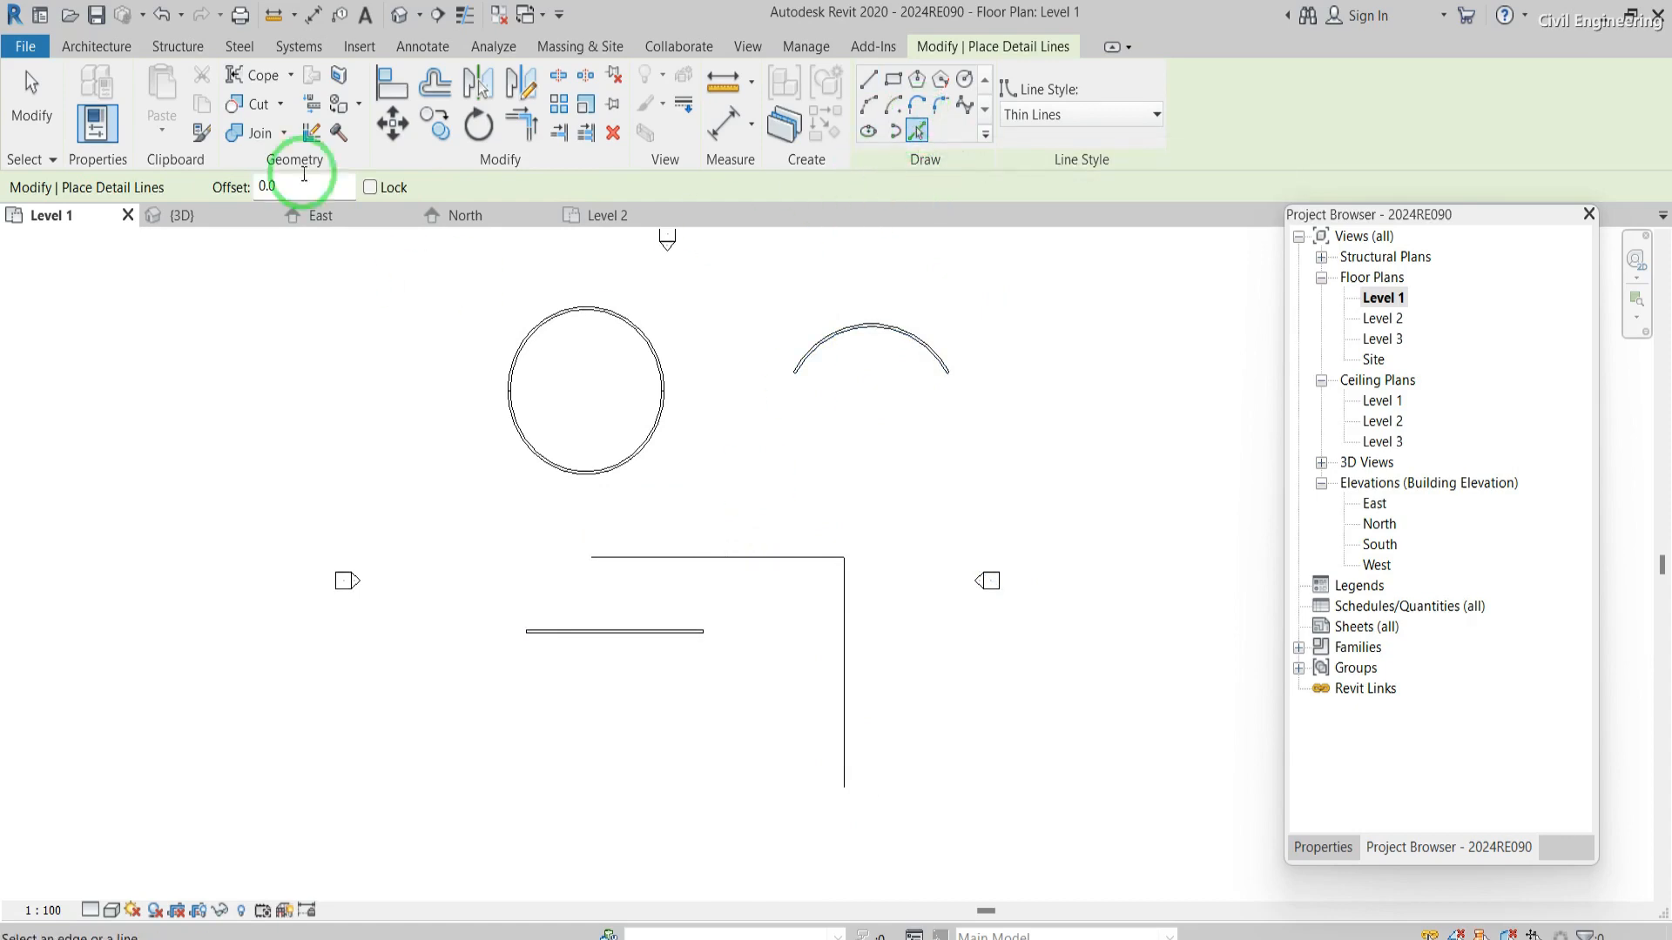
- Place walls along both the horizontal and the vertical detail line using the Wall command's Pick Lines option
{"action": "left_click", "coordinate": [92, 45]}
{"action": "left_click", "coordinate": [91, 91]}
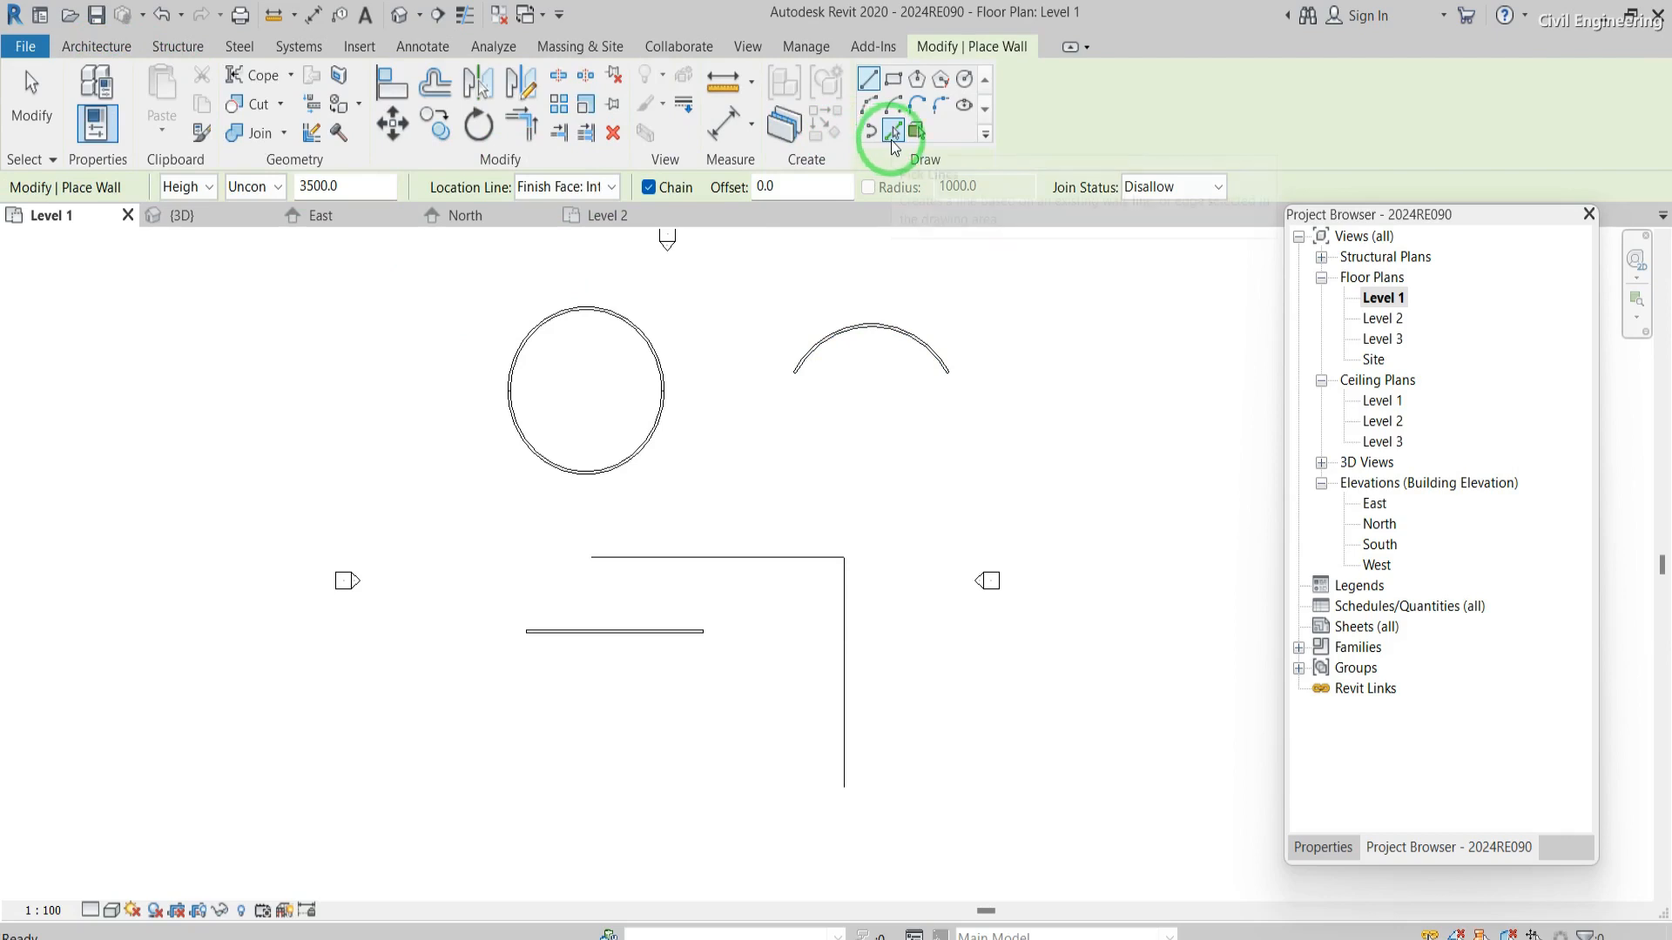
{"action": "left_click", "coordinate": [892, 131]}
{"action": "left_click", "coordinate": [714, 558]}
{"action": "scroll", "coordinate": [732, 566], "scroll_direction": "up", "scroll_amount": 1}
{"action": "scroll", "coordinate": [732, 566], "scroll_direction": "up", "scroll_amount": 2}
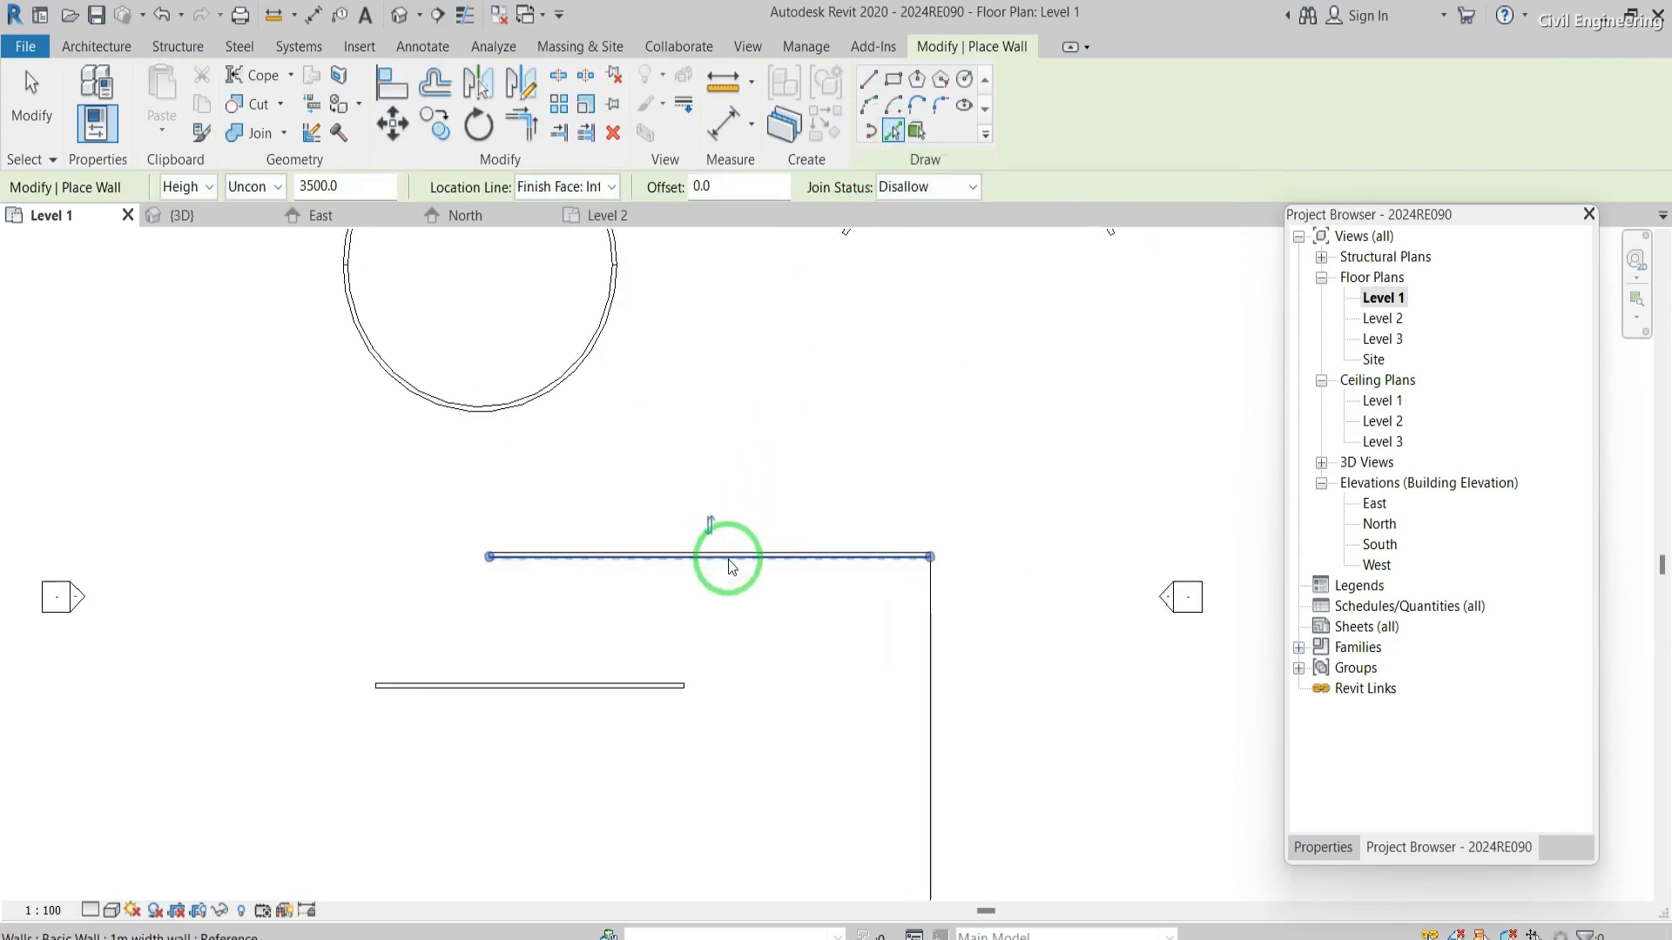
{"action": "left_click", "coordinate": [953, 606]}
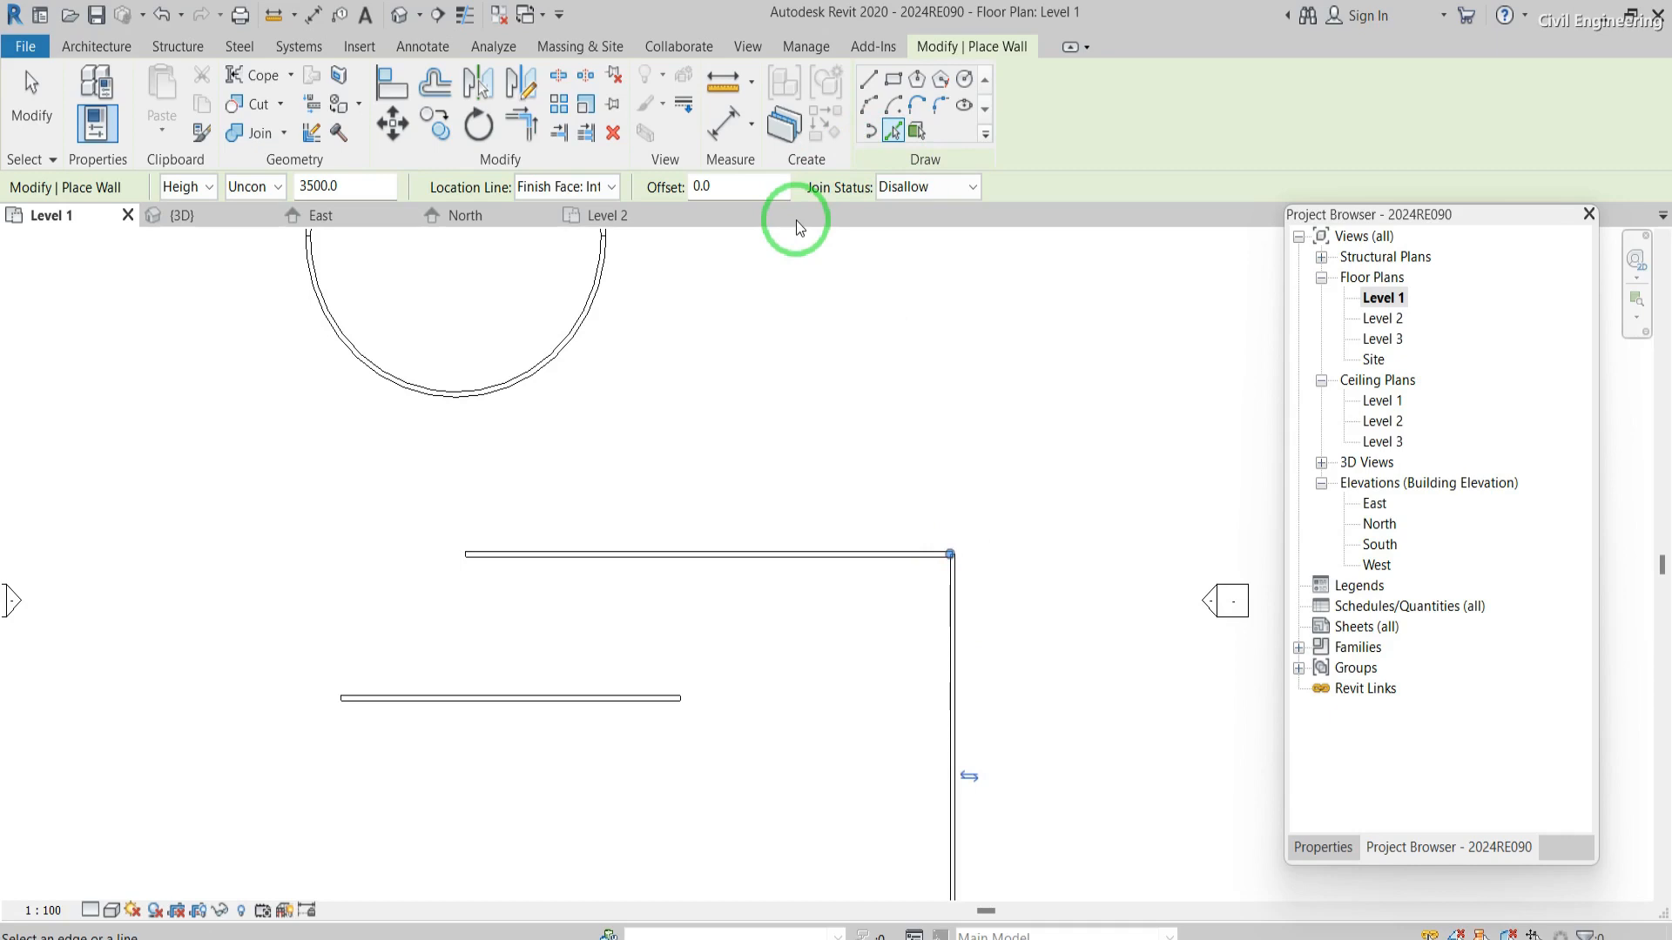
- Set the Pick Lines offset to 1000 and place offset walls above the upper horizontal wall and outside and inside the circle's lower half
{"action": "left_click_drag", "start_coordinate": [737, 186], "coordinate": [687, 185]}
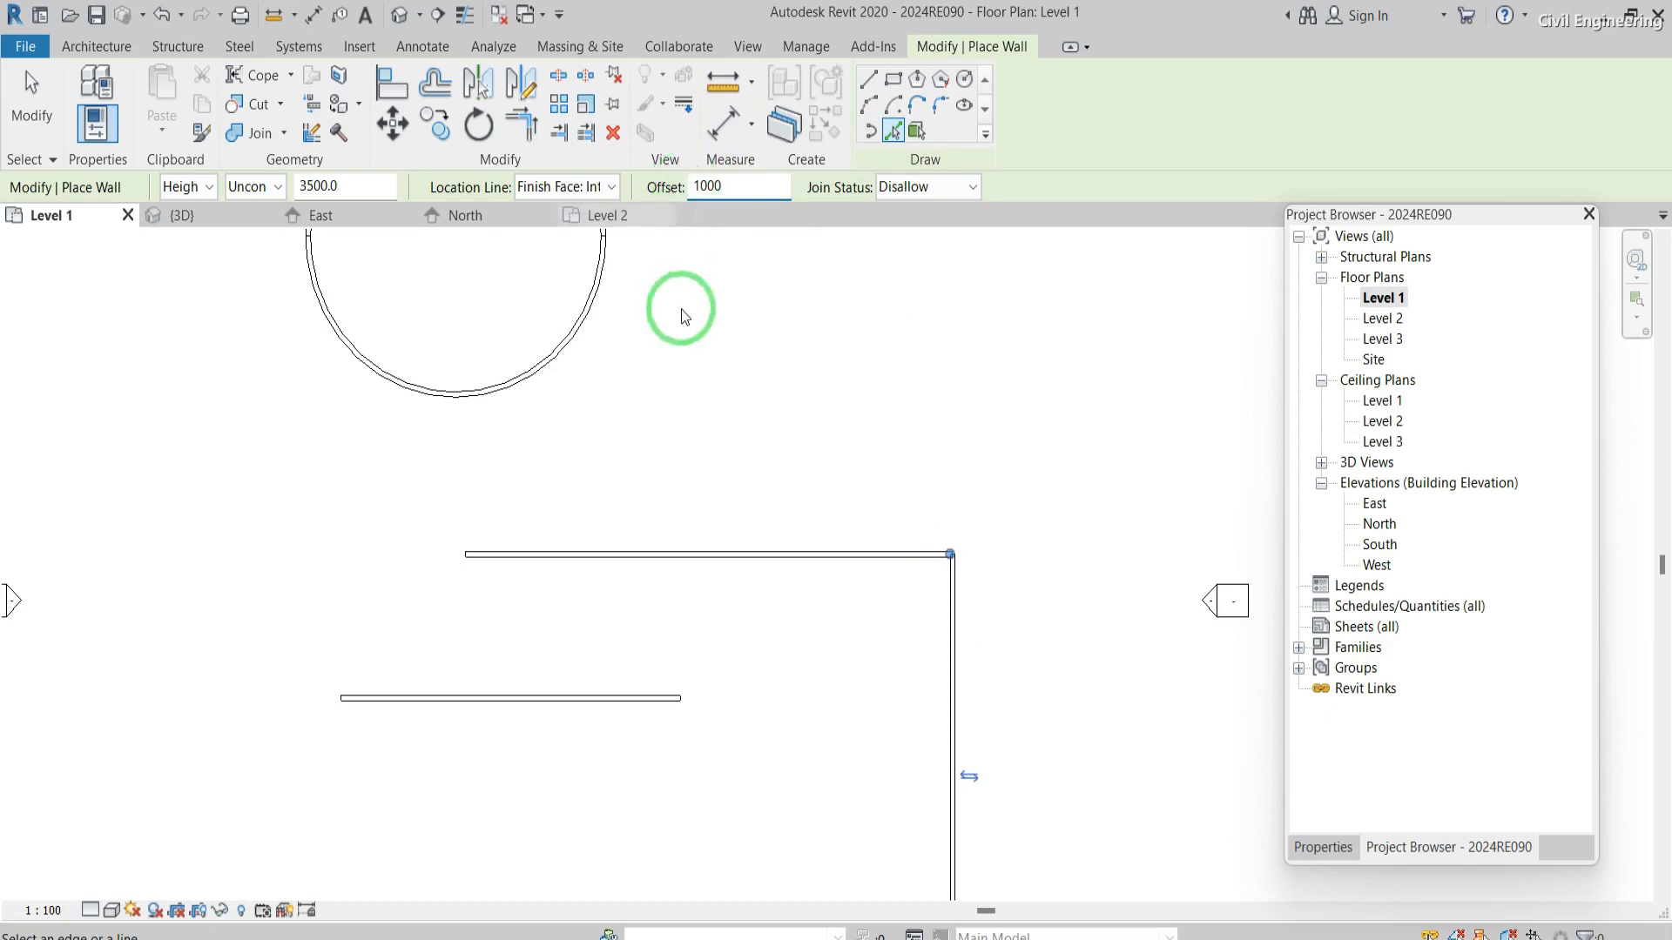
{"action": "left_click", "coordinate": [680, 549]}
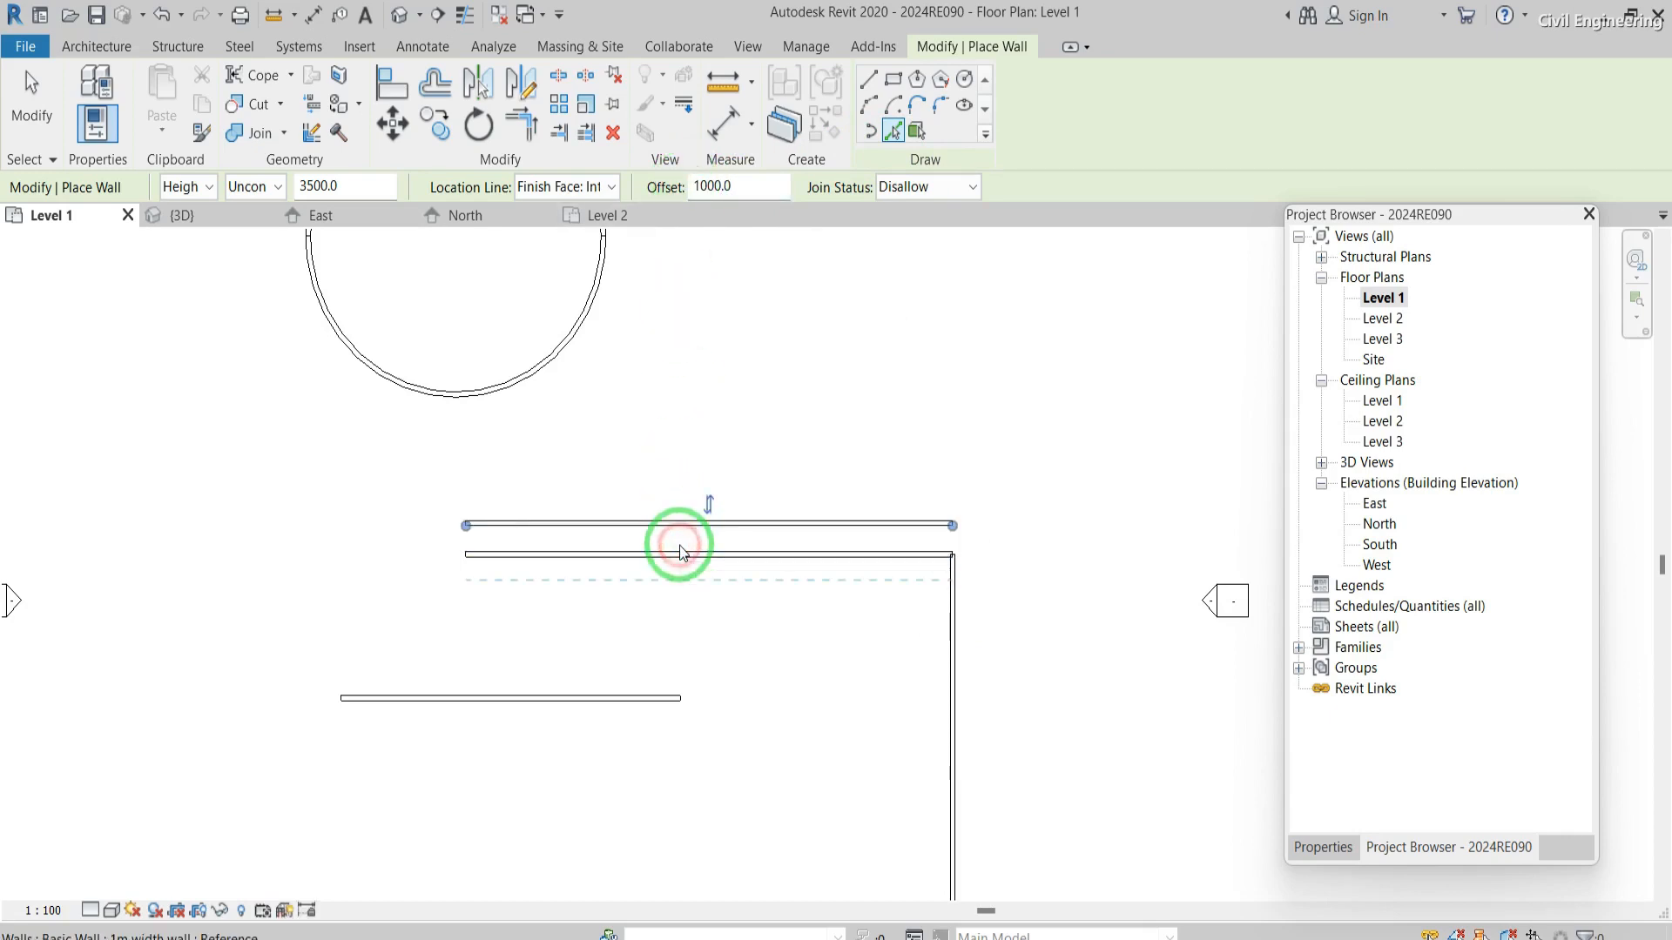
{"action": "left_click", "coordinate": [546, 375]}
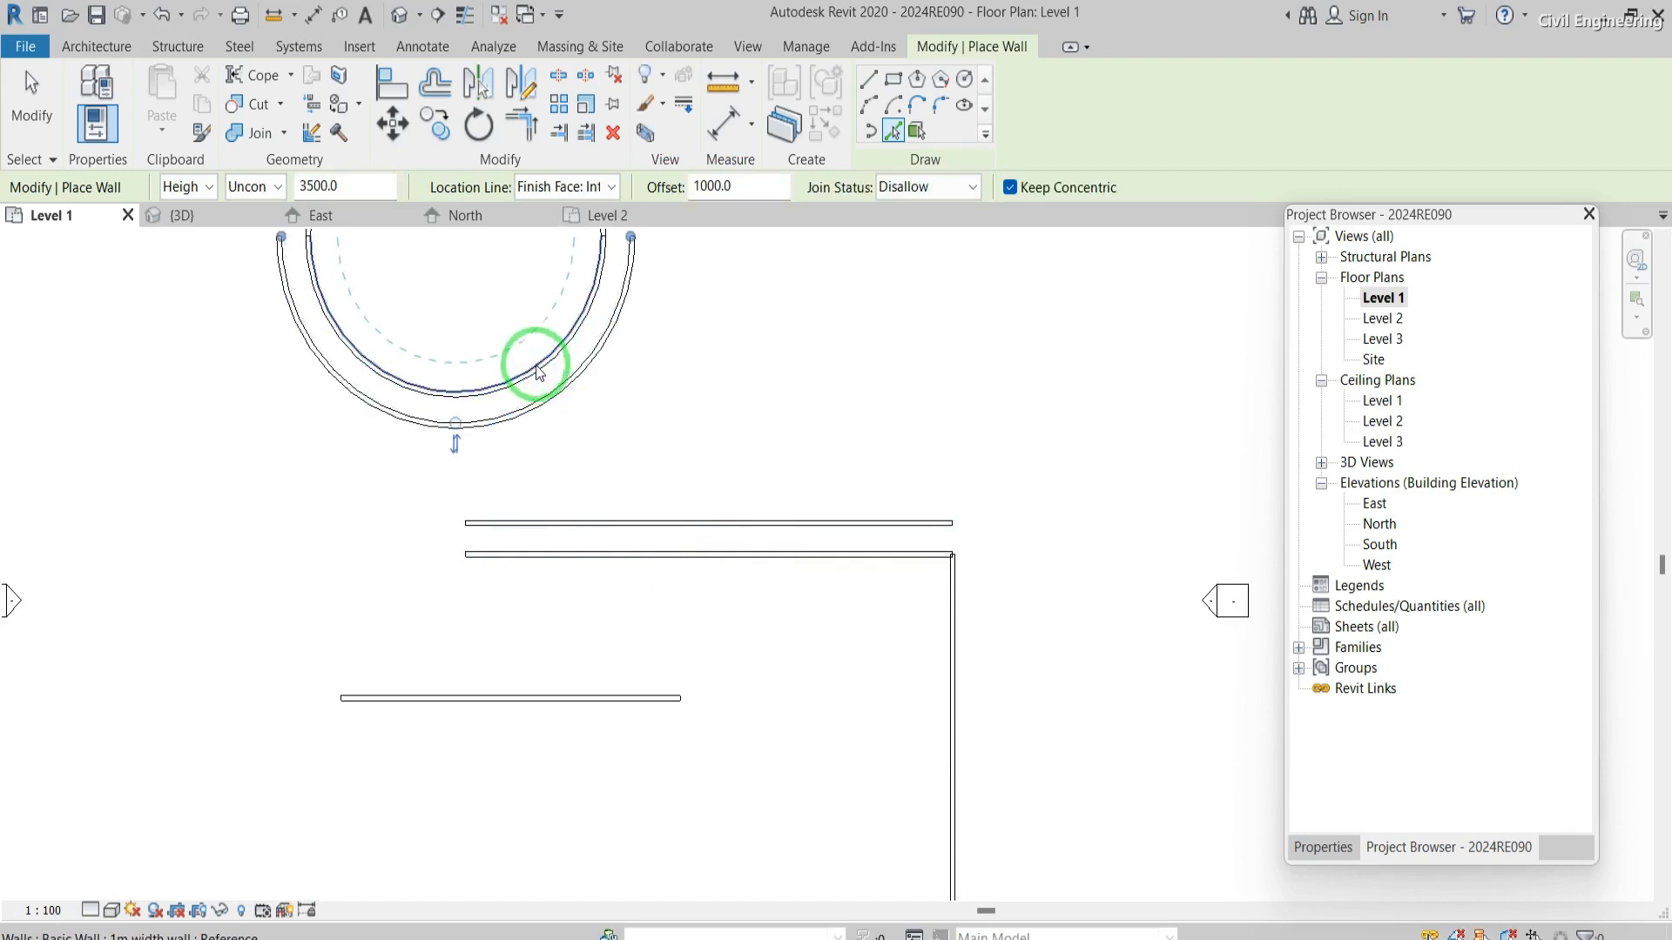
{"action": "left_click", "coordinate": [533, 366]}
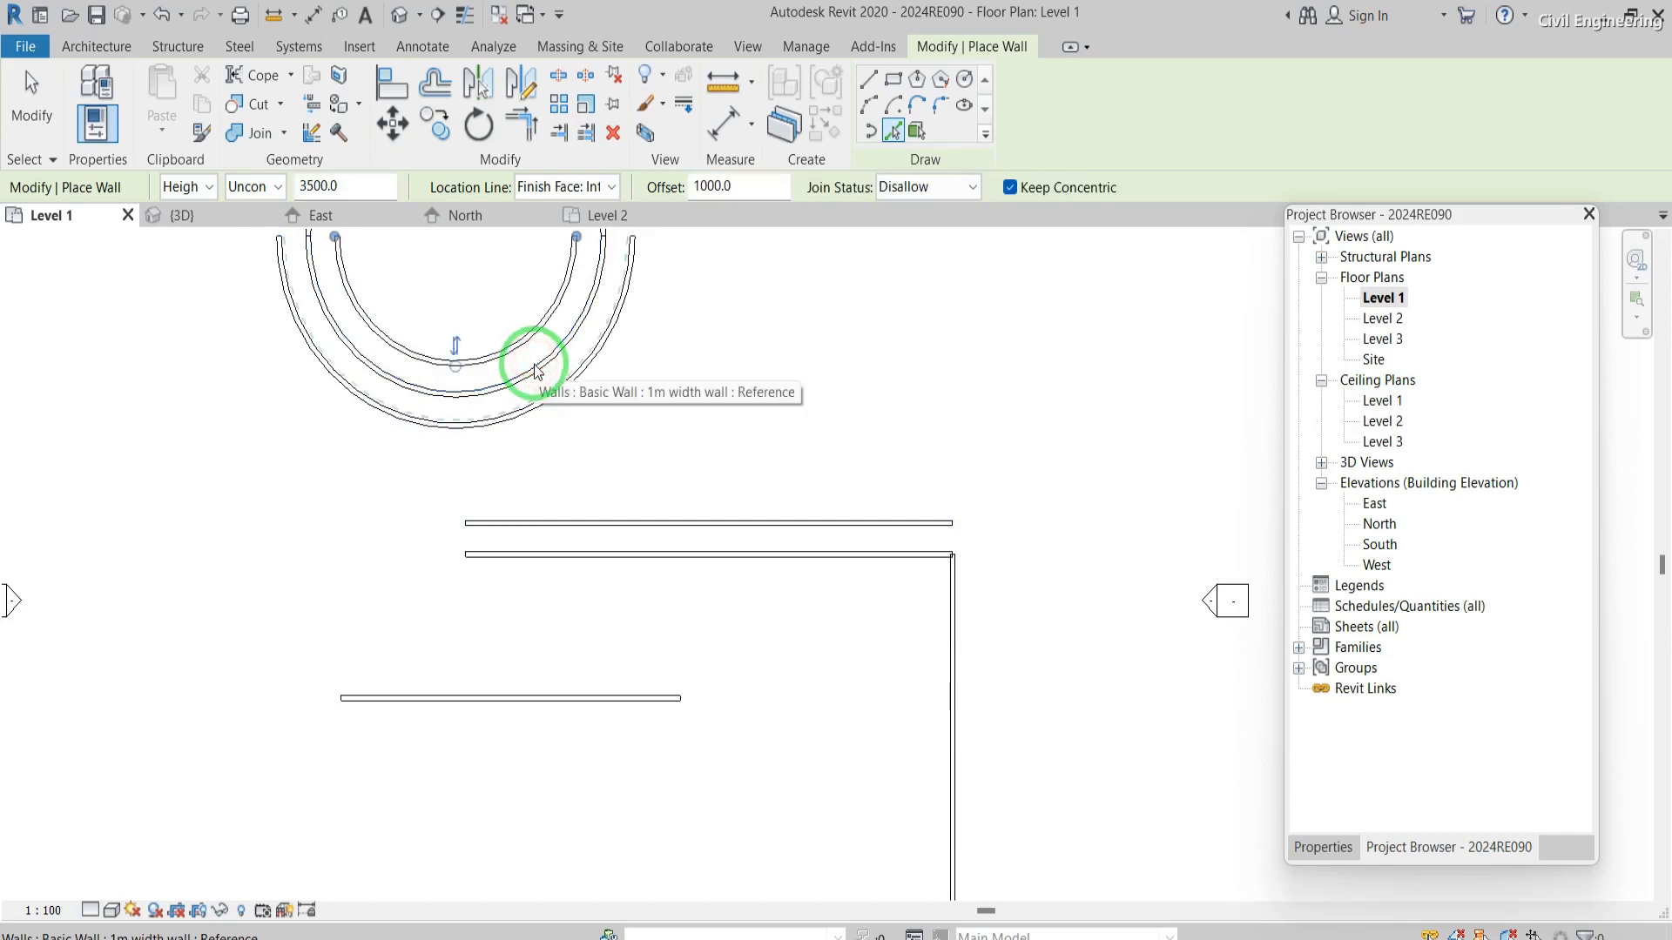
{"action": "scroll", "coordinate": [634, 533], "scroll_direction": "down", "scroll_amount": 4}
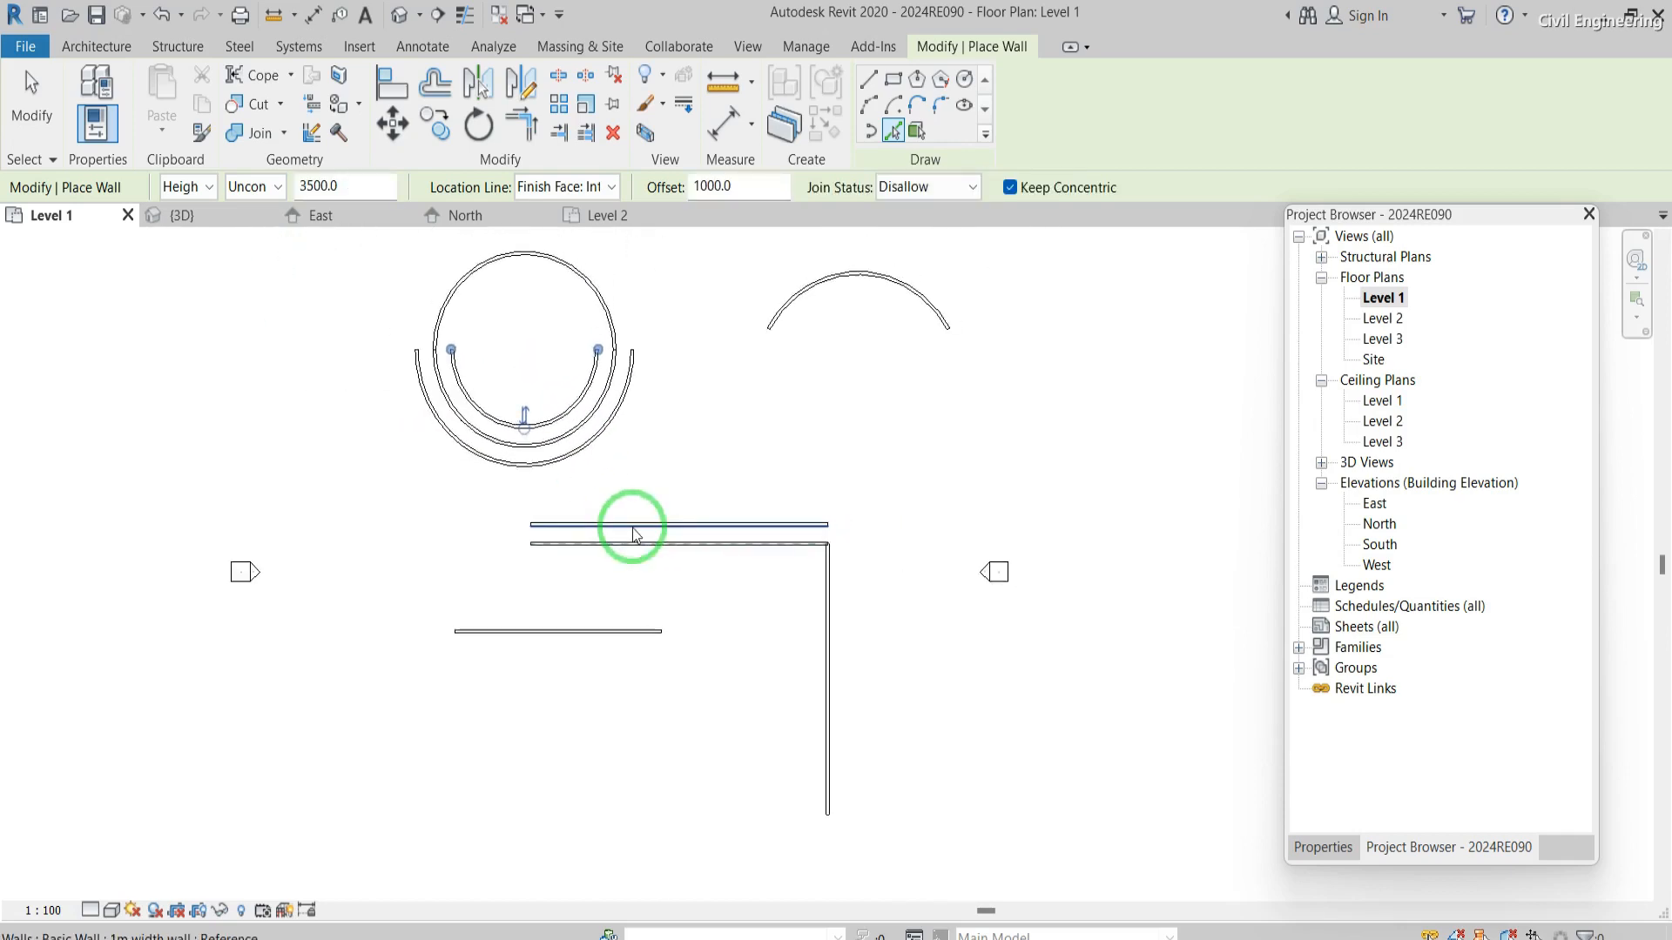
{"action": "scroll", "coordinate": [557, 288], "scroll_direction": "up", "scroll_amount": 3}
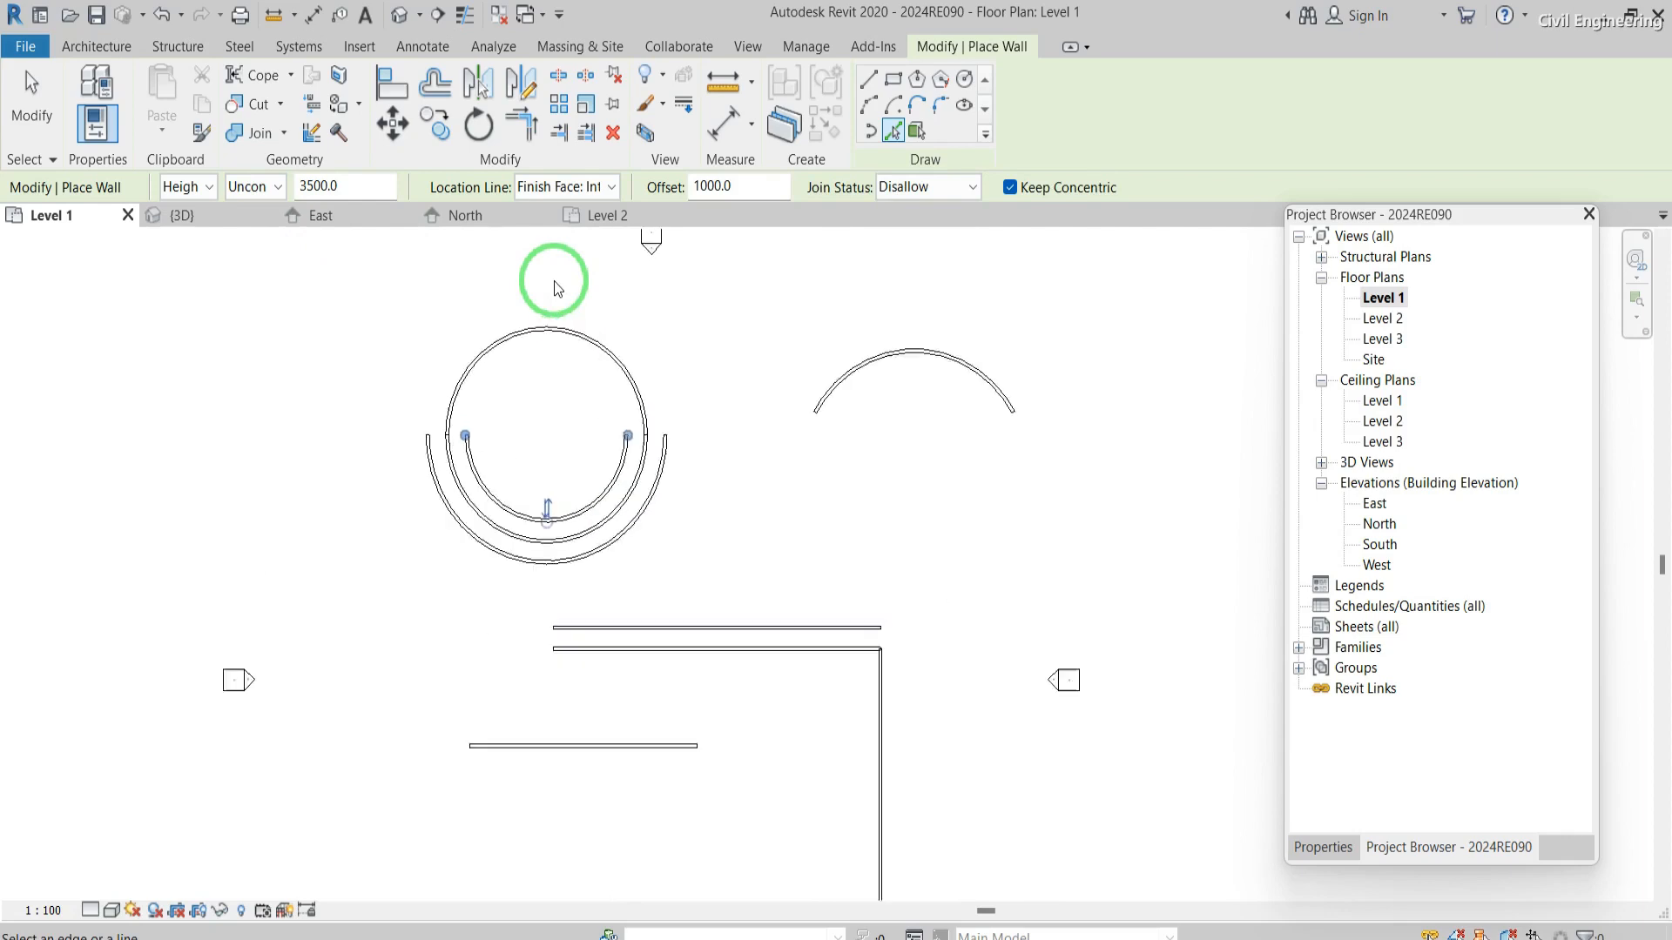
{"action": "scroll", "coordinate": [557, 288], "scroll_direction": "up", "scroll_amount": 1}
{"action": "key", "text": "Escape"}
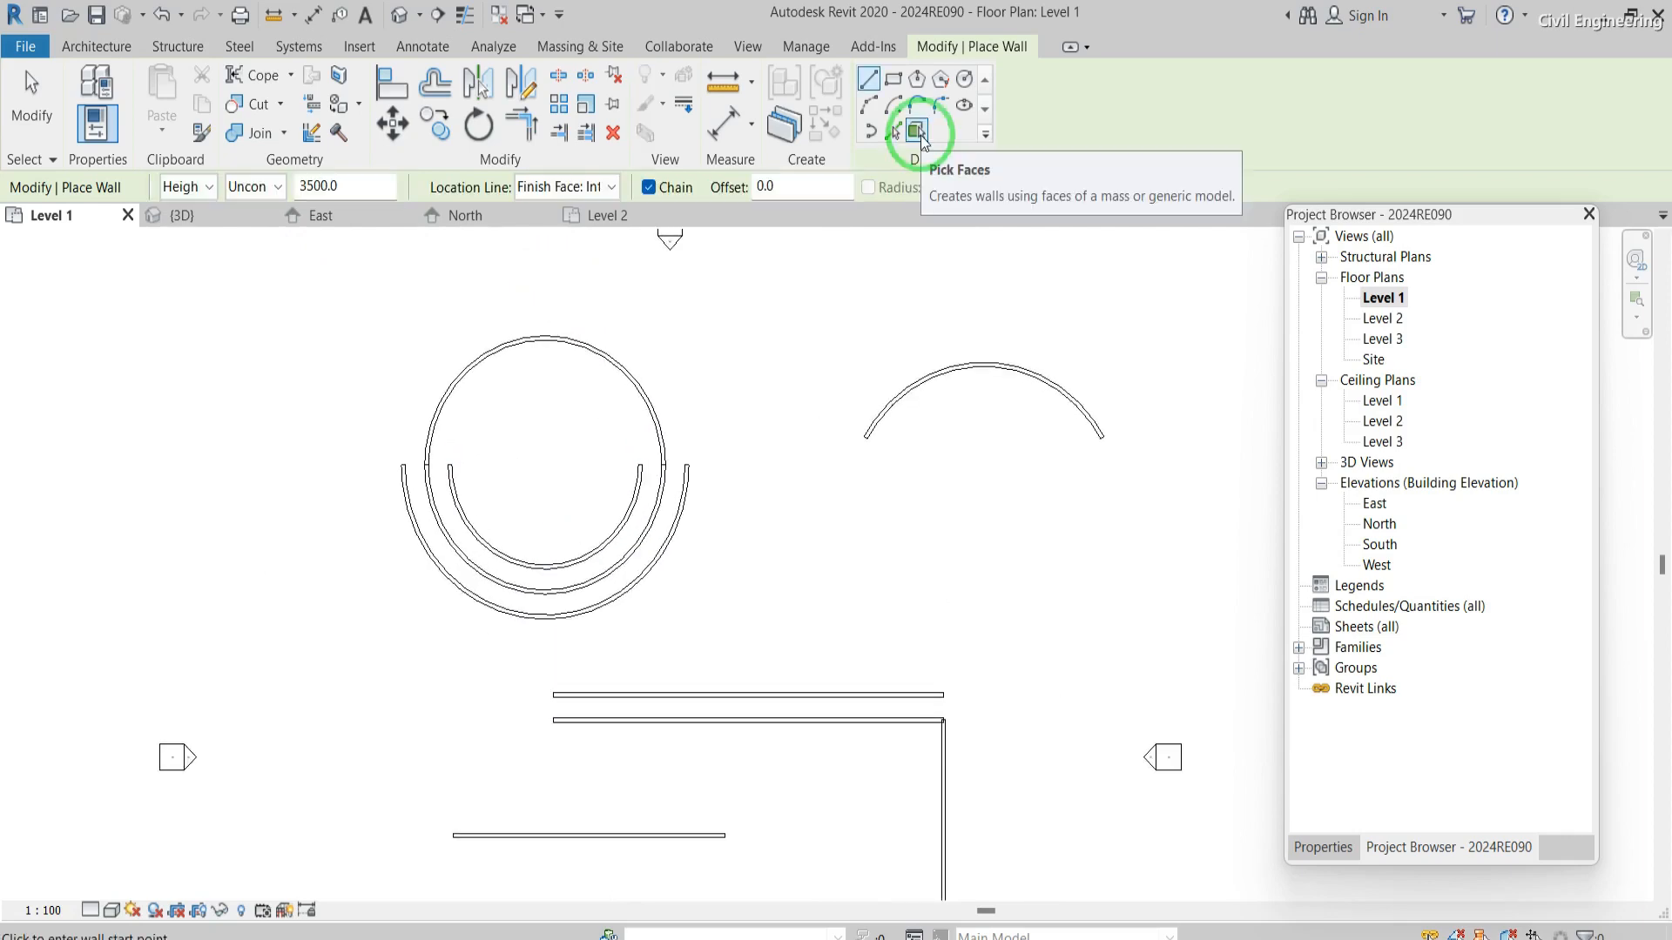
- Examine the description of the Pick Faces wall option and leave the Wall command
{"action": "left_click", "coordinate": [917, 131]}
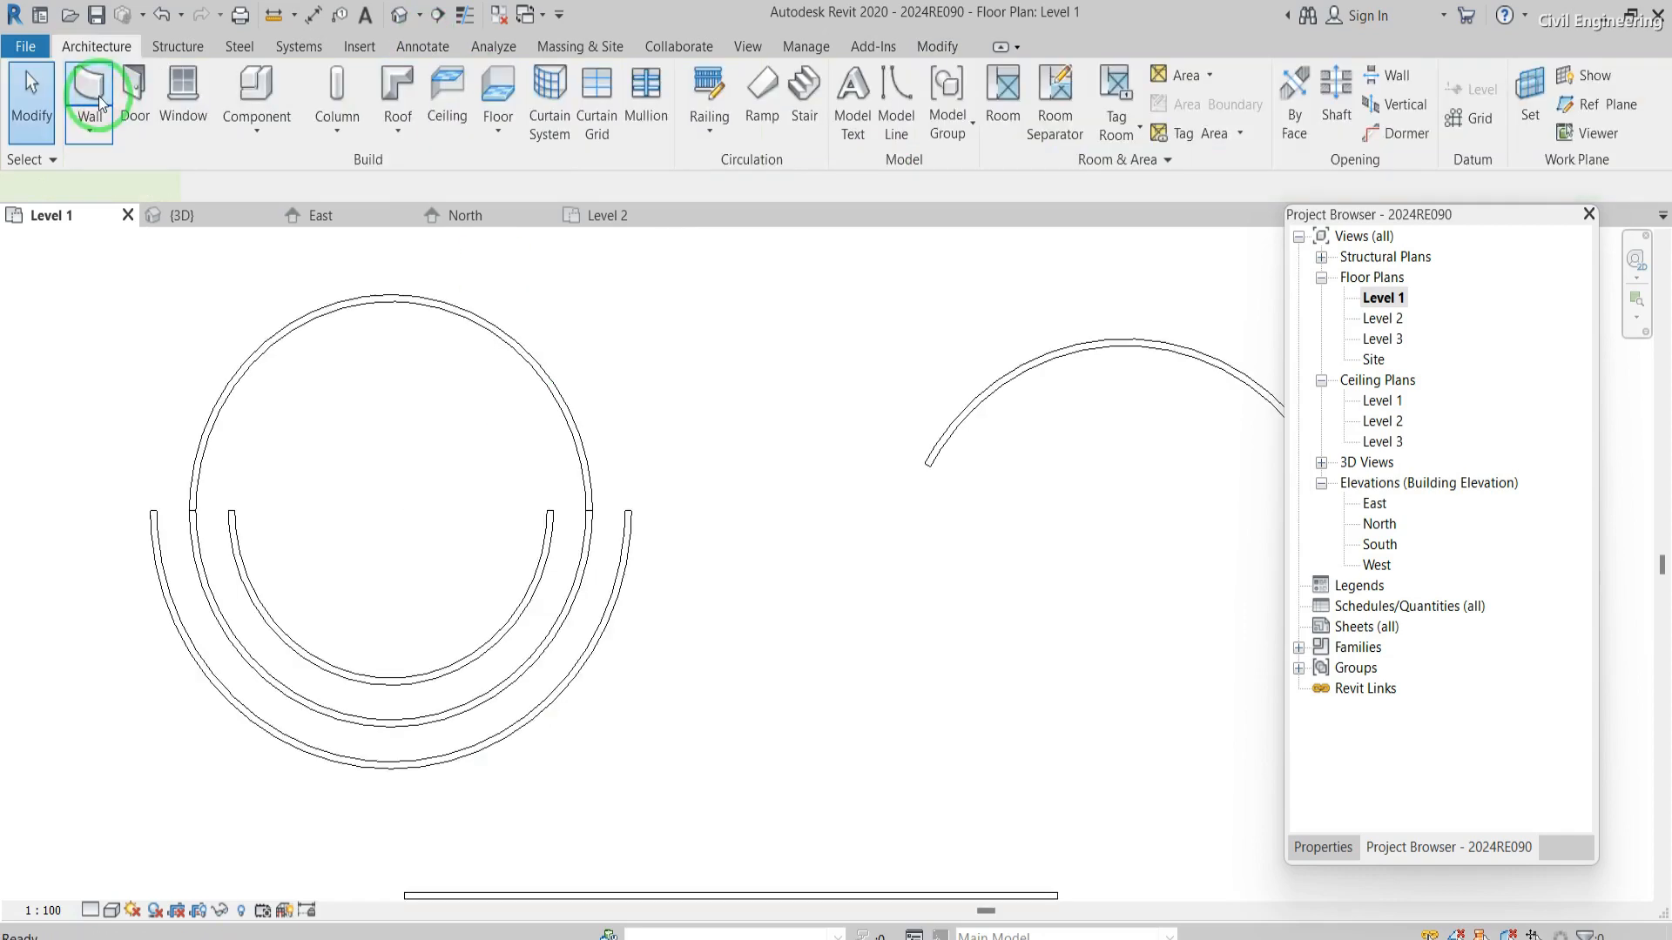
{"action": "left_click", "coordinate": [87, 87]}
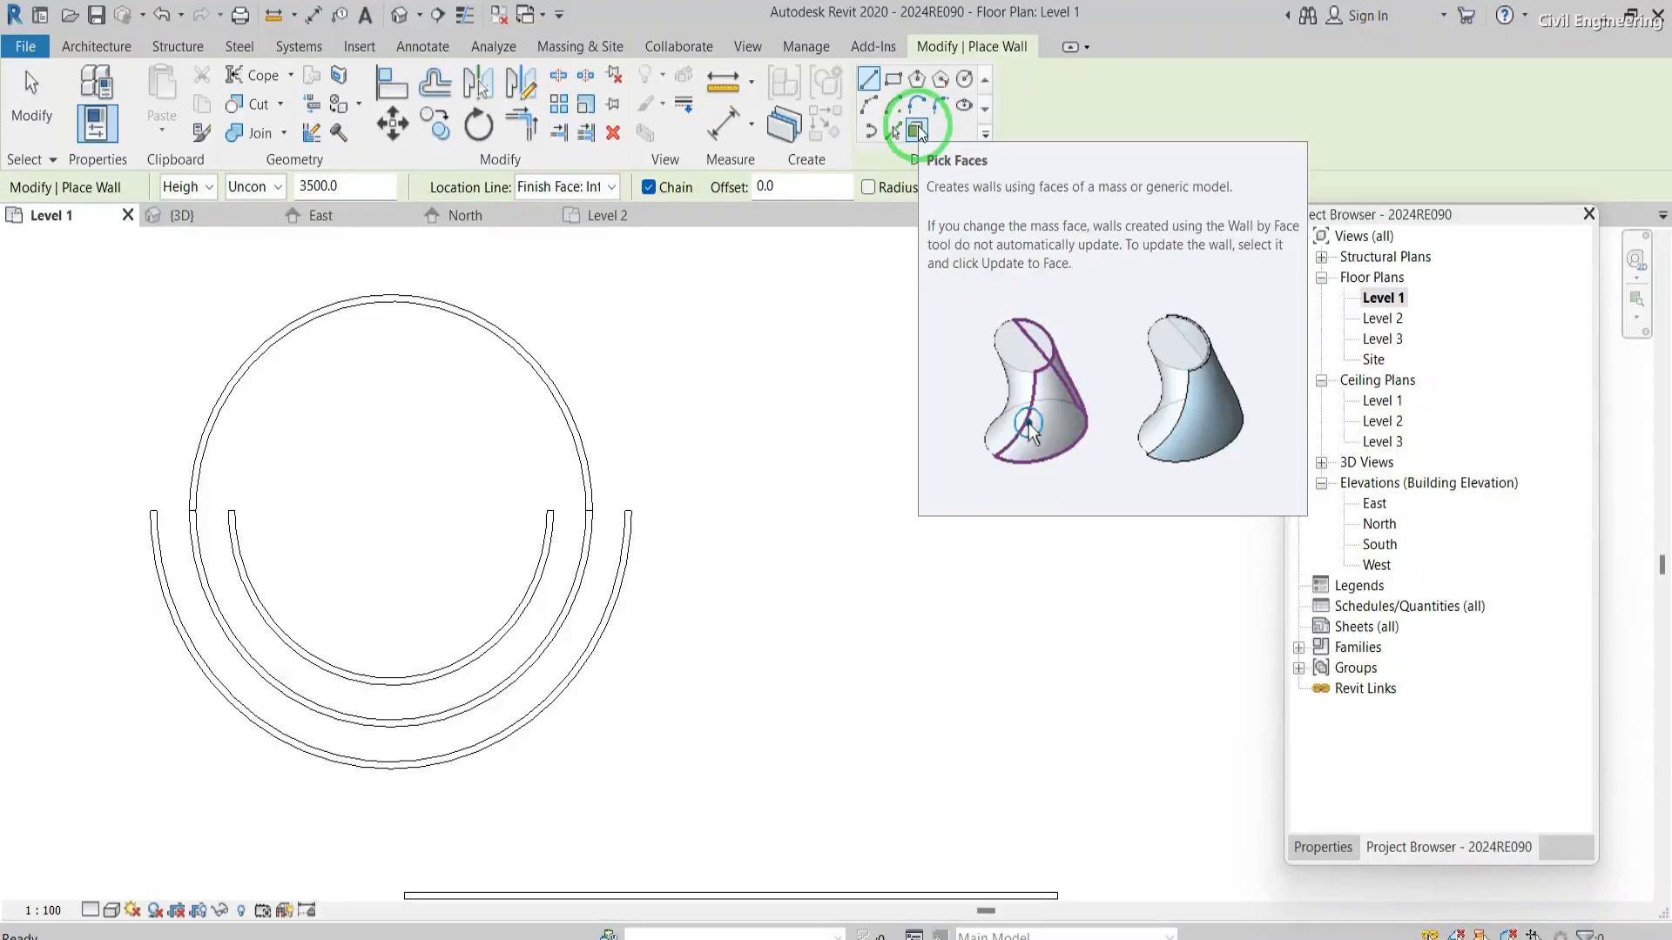
{"action": "scroll", "coordinate": [797, 312], "scroll_direction": "down", "scroll_amount": 4}
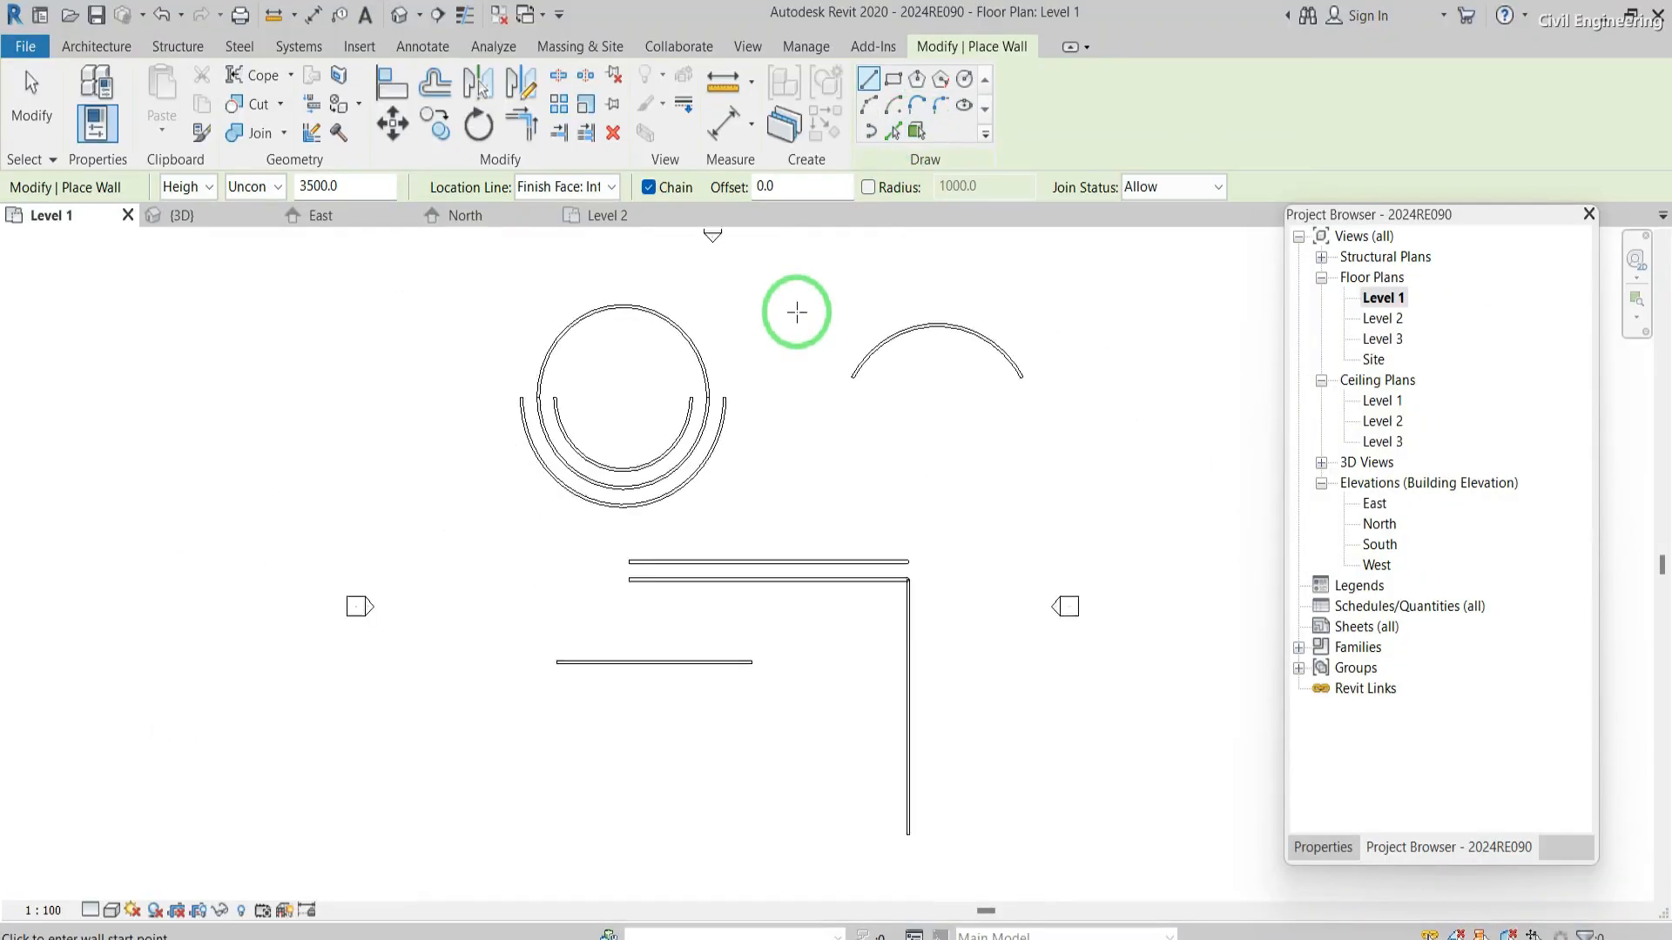
{"action": "key", "text": "Escape"}
{"action": "key", "text": "Escape"}
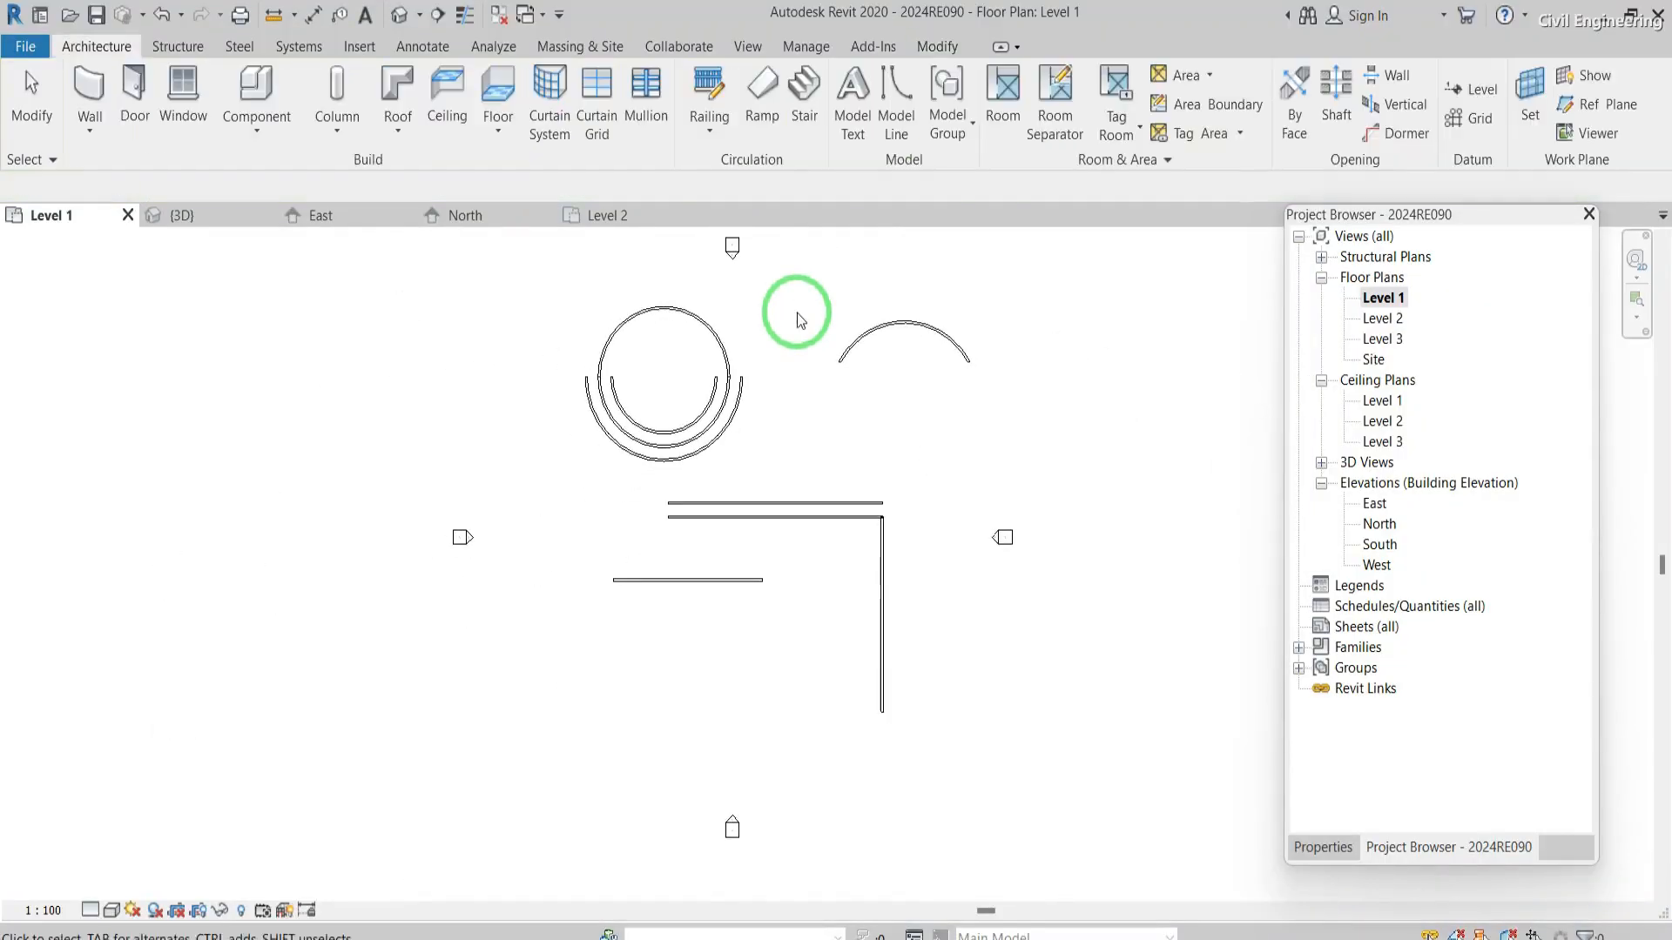
- Delete all walls and detail lines between the elevation markers on the Level 1 plan
{"action": "left_click", "coordinate": [929, 730]}
{"action": "left_click_drag", "start_coordinate": [929, 730], "coordinate": [604, 296]}
{"action": "key", "text": "Delete"}
{"action": "scroll", "coordinate": [667, 456], "scroll_direction": "down", "scroll_amount": 1}
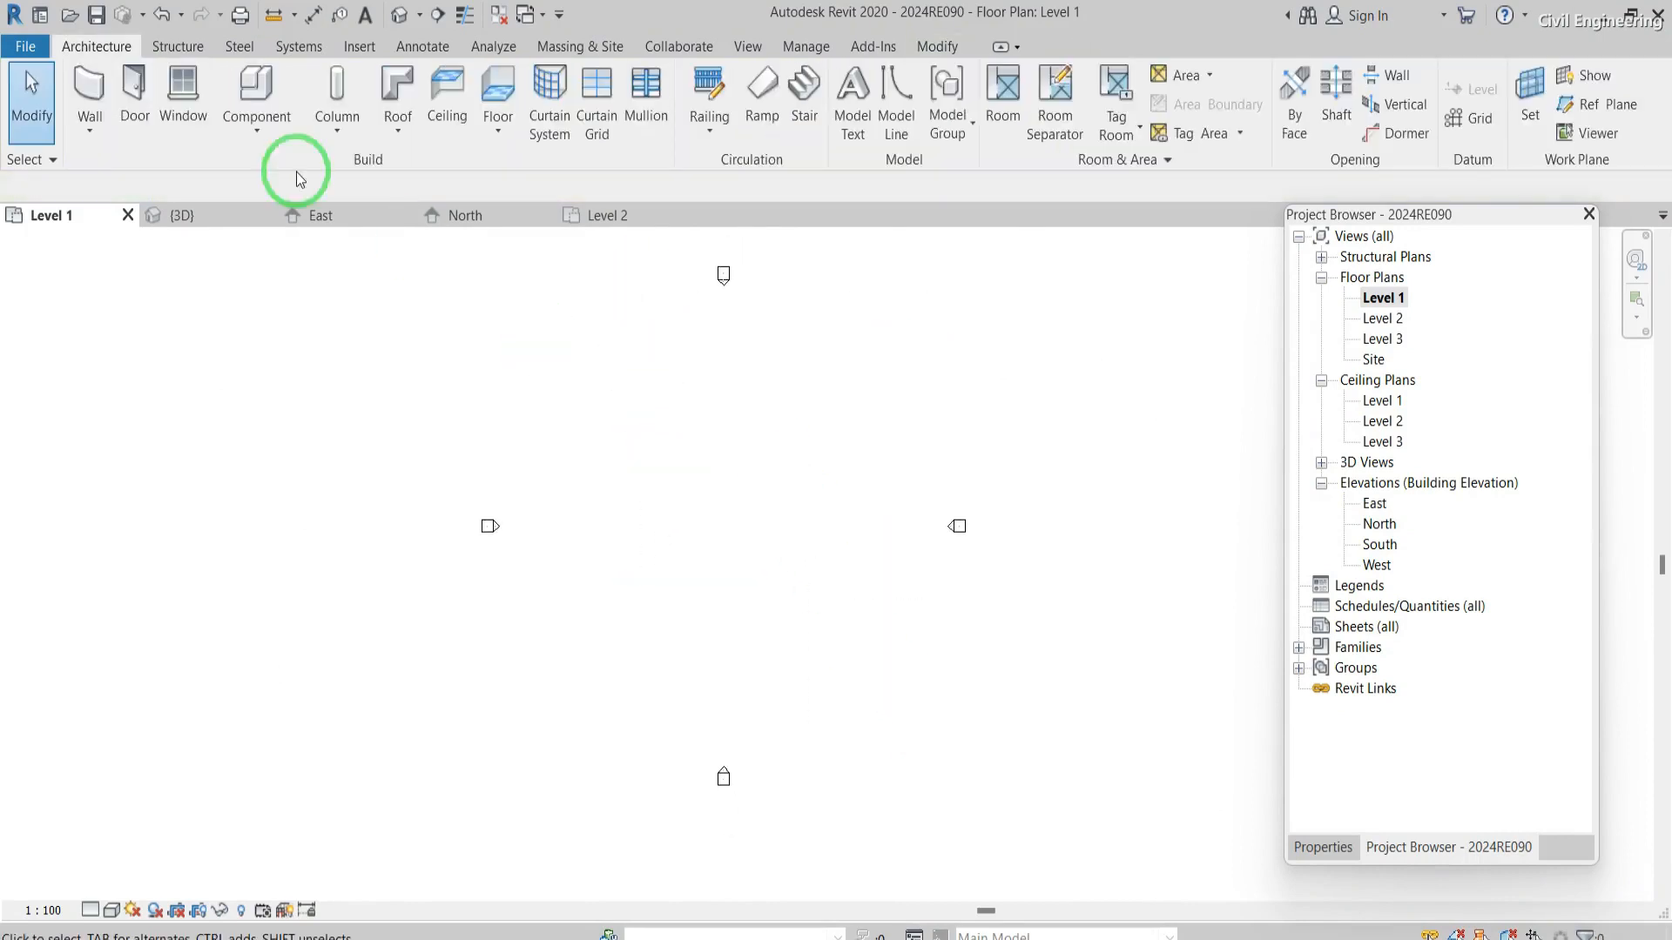
- Draw a chain of six straight walls with Join Status Allow, starting with a horizontal wall about 15000 mm long, and end the Wall command
{"action": "left_click", "coordinate": [87, 85]}
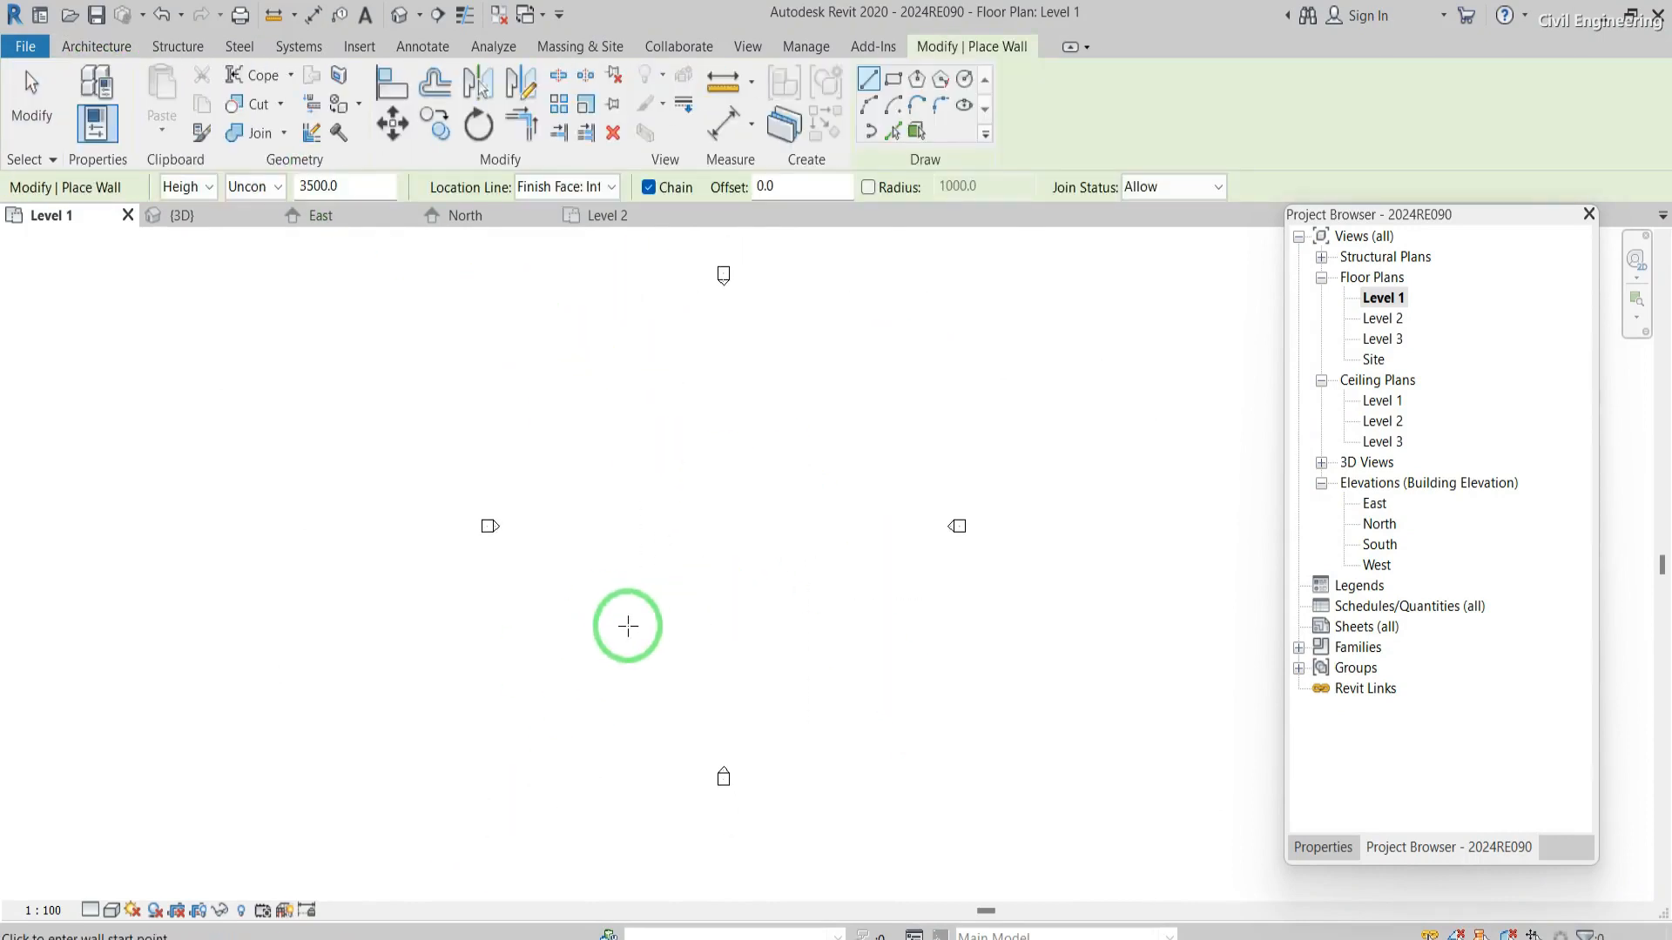
{"action": "left_click", "coordinate": [589, 436]}
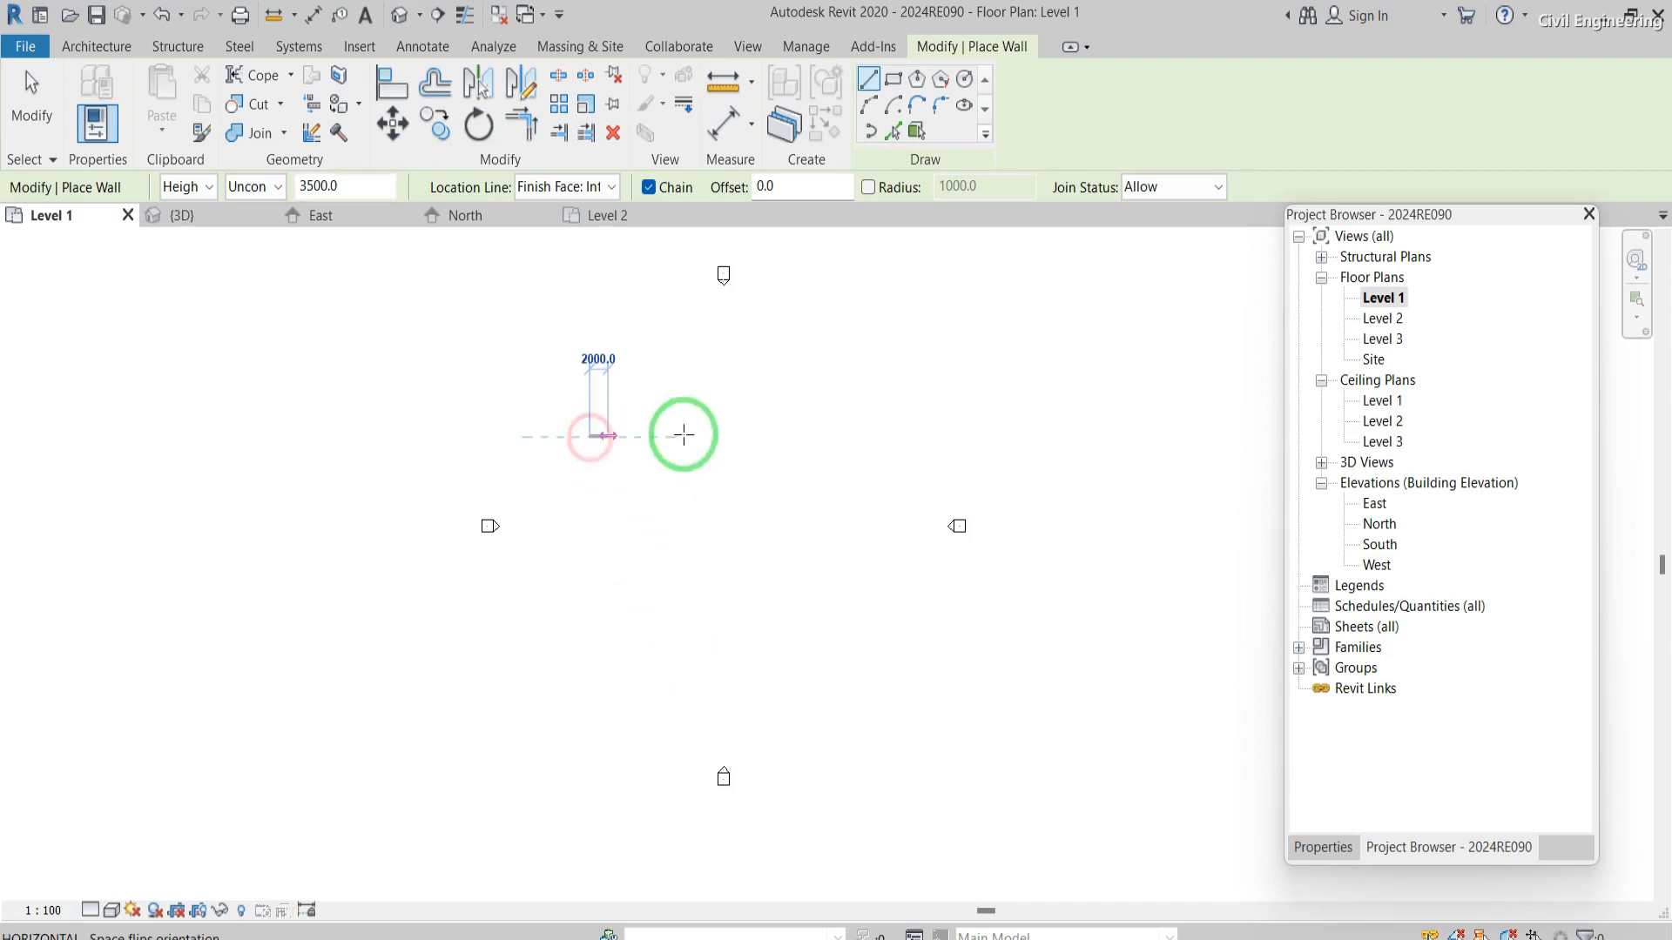
{"action": "left_click", "coordinate": [729, 435]}
{"action": "left_click", "coordinate": [729, 555]}
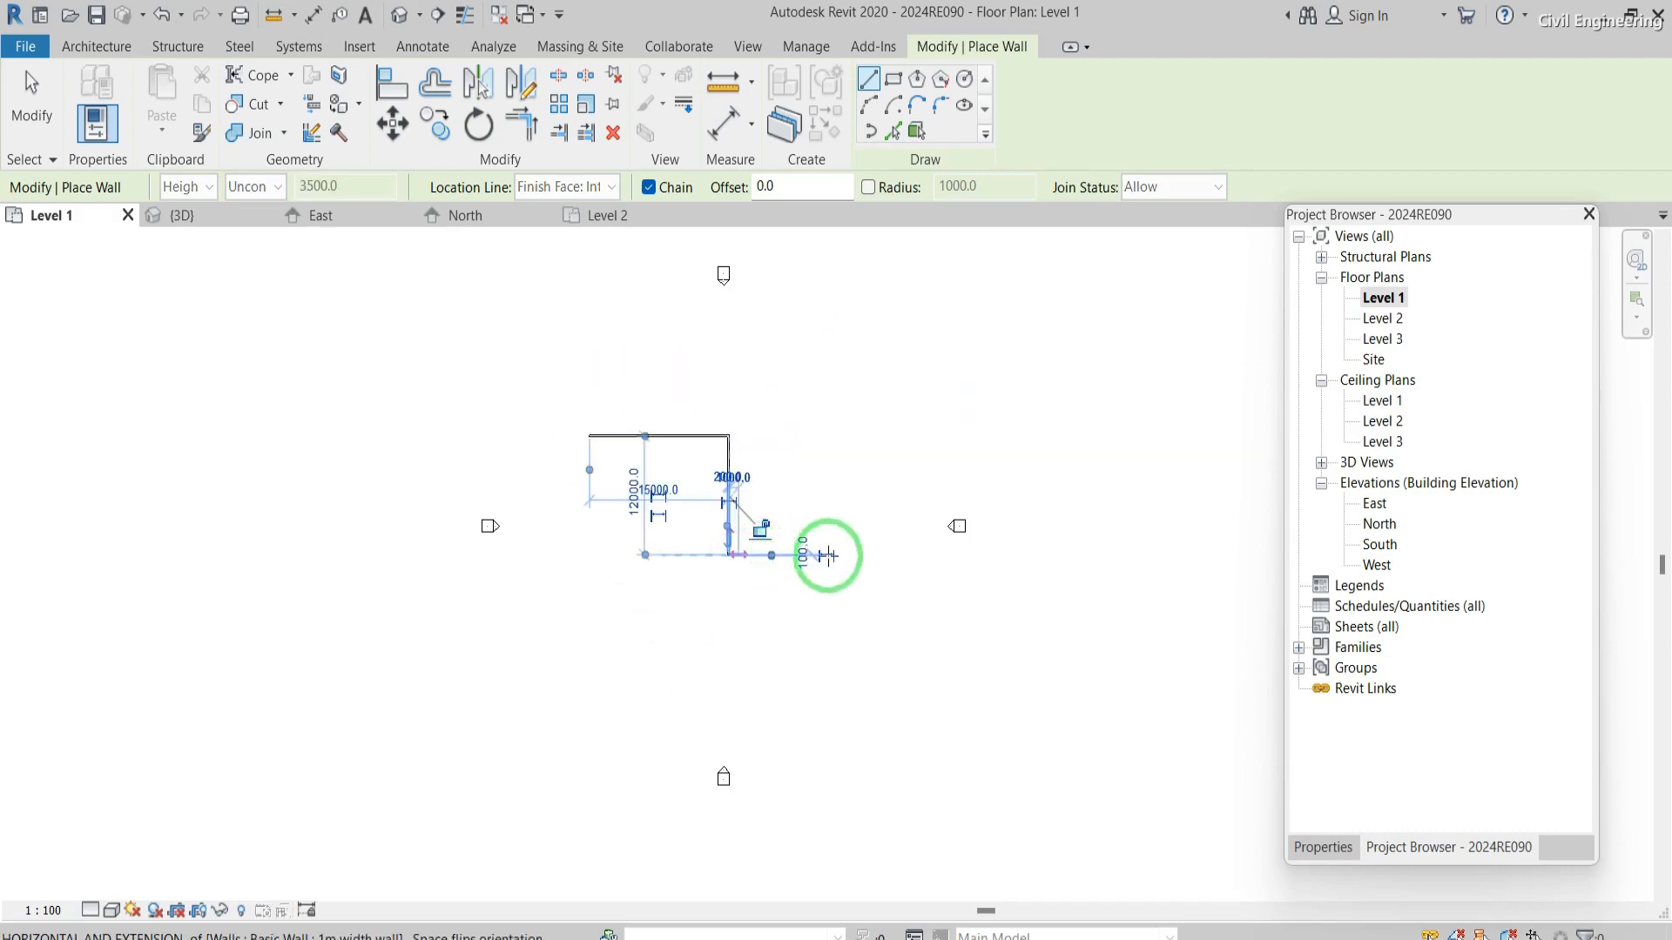
{"action": "left_click", "coordinate": [897, 422]}
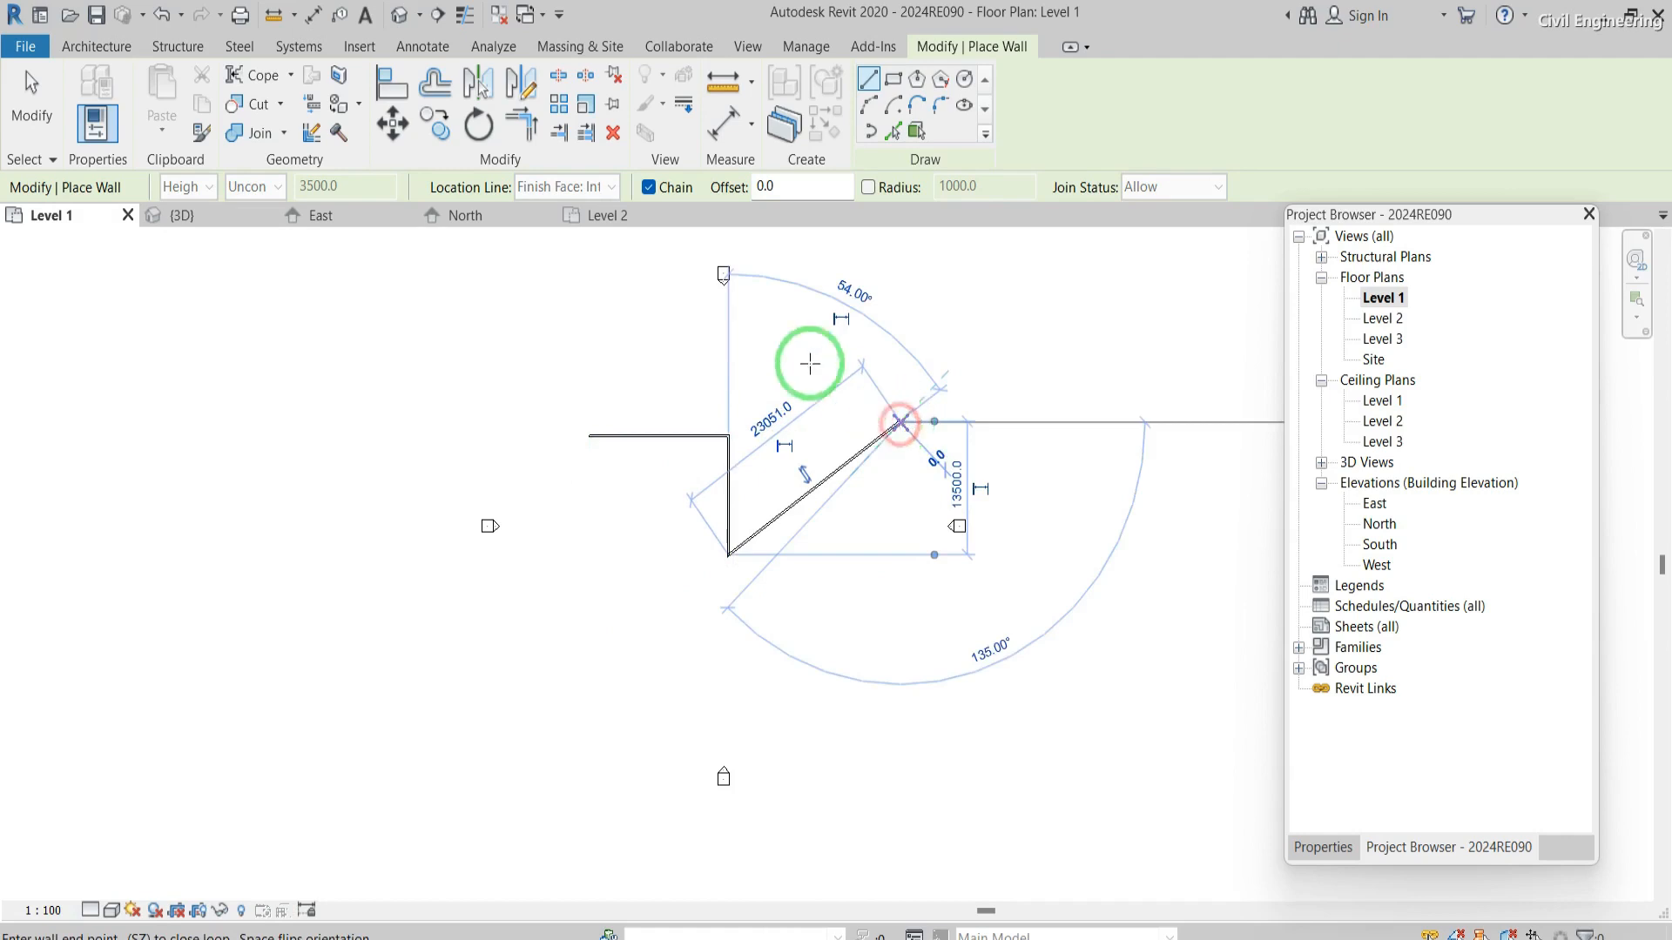
{"action": "left_click", "coordinate": [647, 328]}
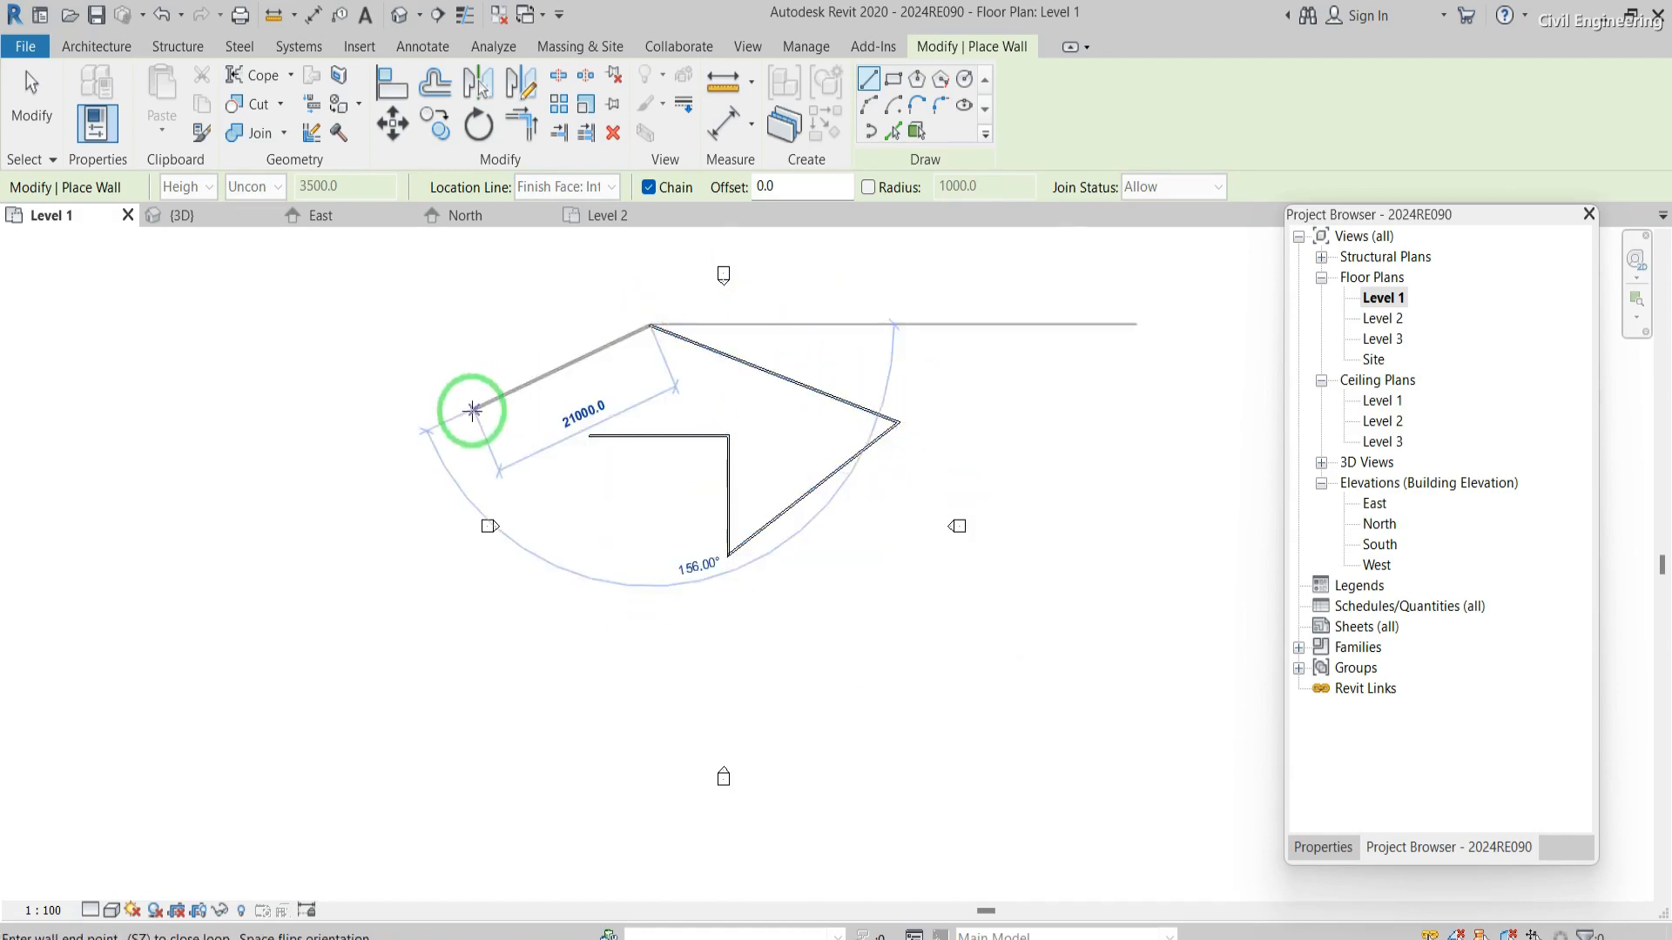
{"action": "left_click", "coordinate": [526, 423]}
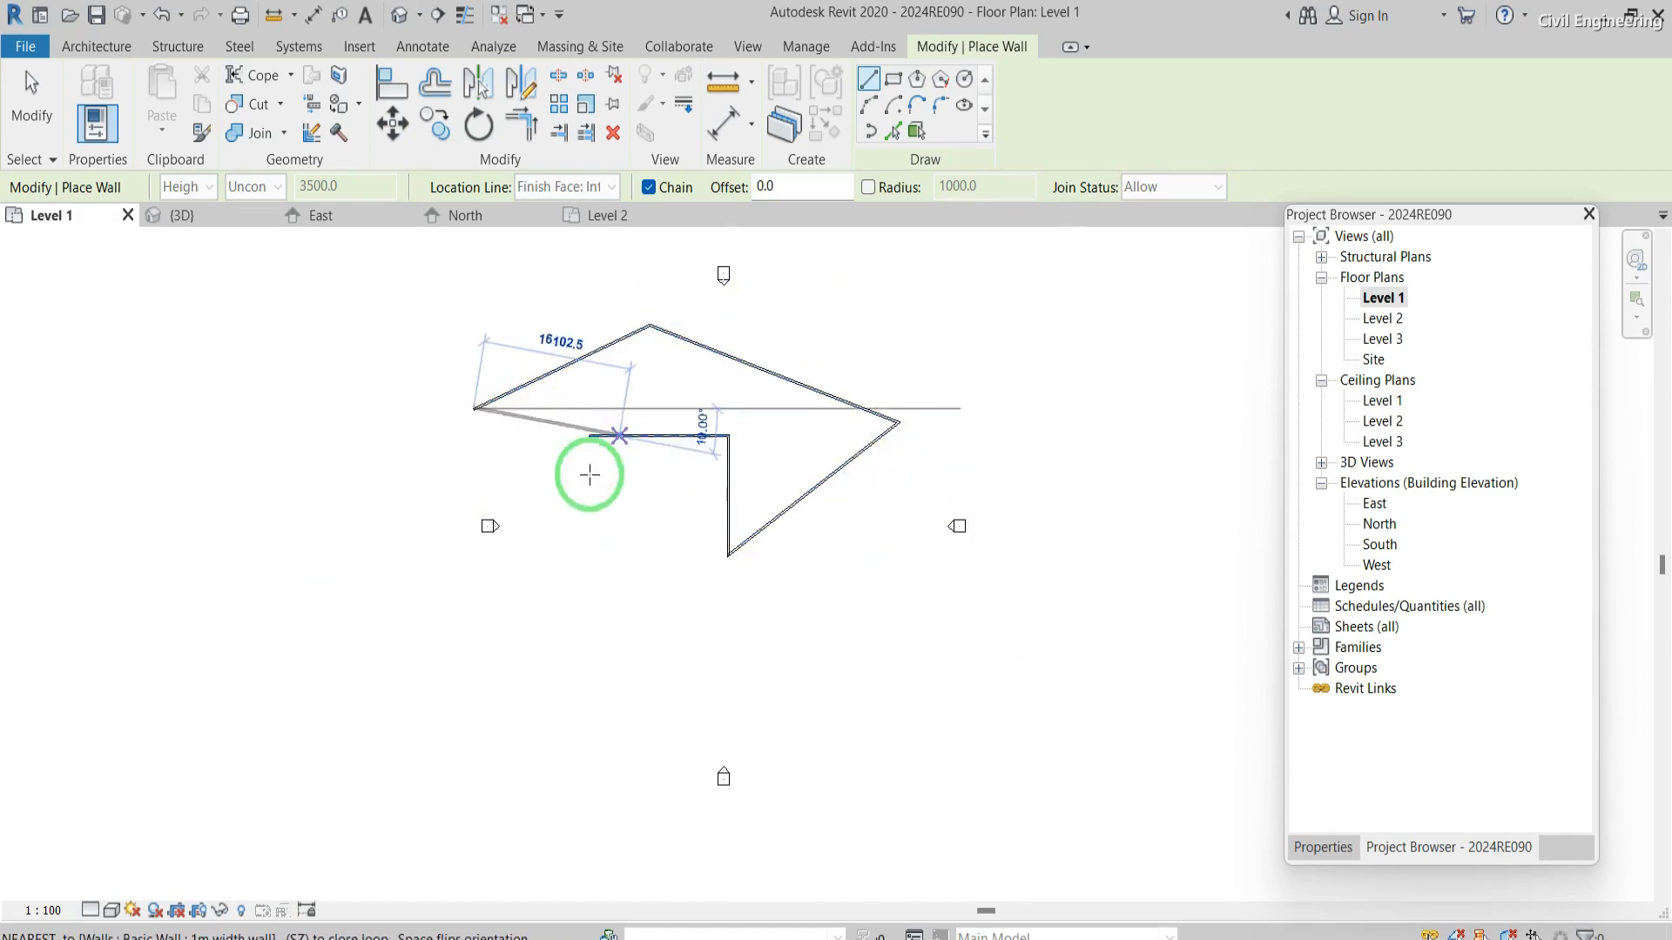
{"action": "left_click", "coordinate": [572, 512]}
{"action": "key", "text": "Delete"}
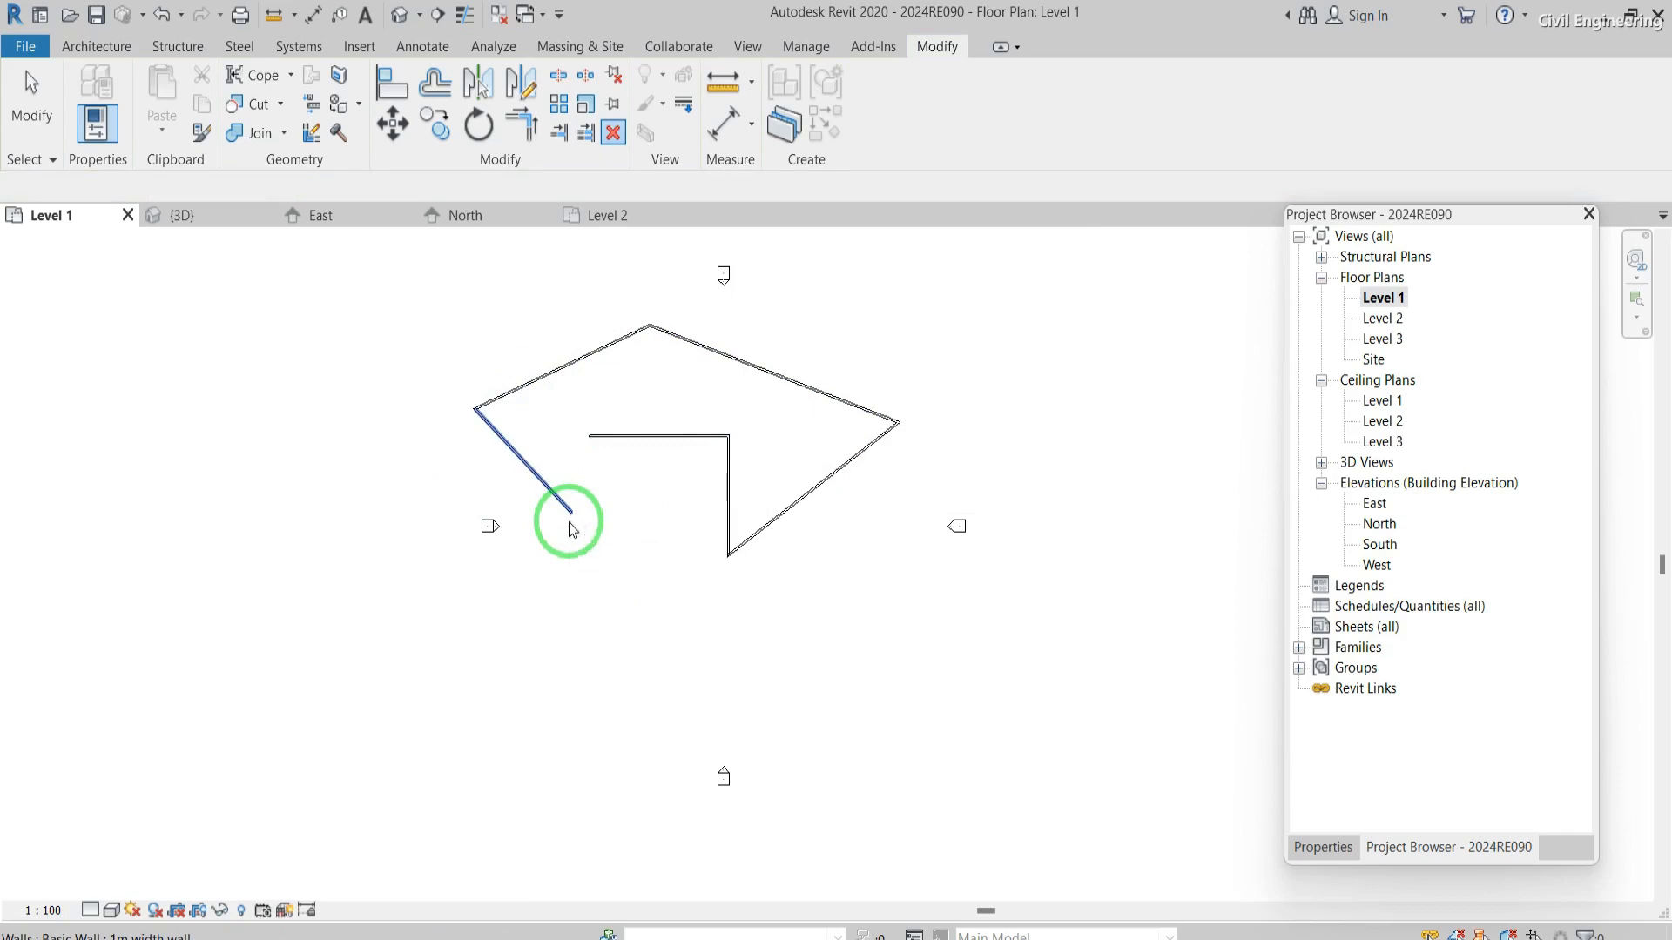
{"action": "key", "text": "Escape"}
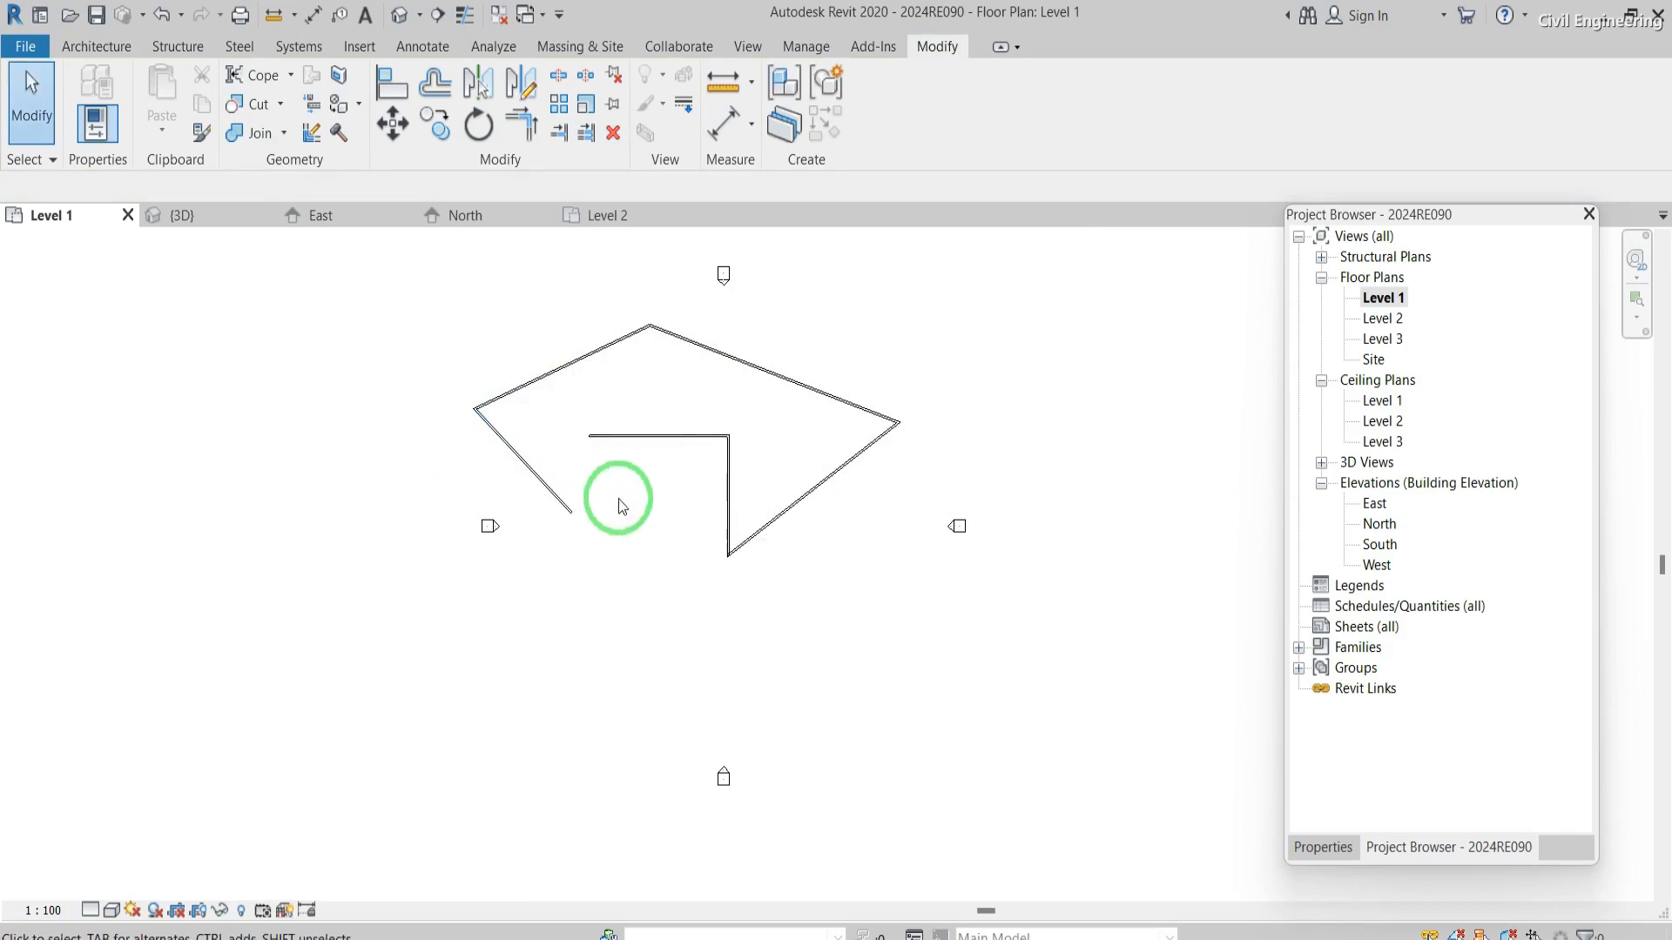
- Delete the entire chain of straight walls
{"action": "left_click_drag", "start_coordinate": [814, 578], "coordinate": [513, 322]}
{"action": "key", "text": "Delete"}
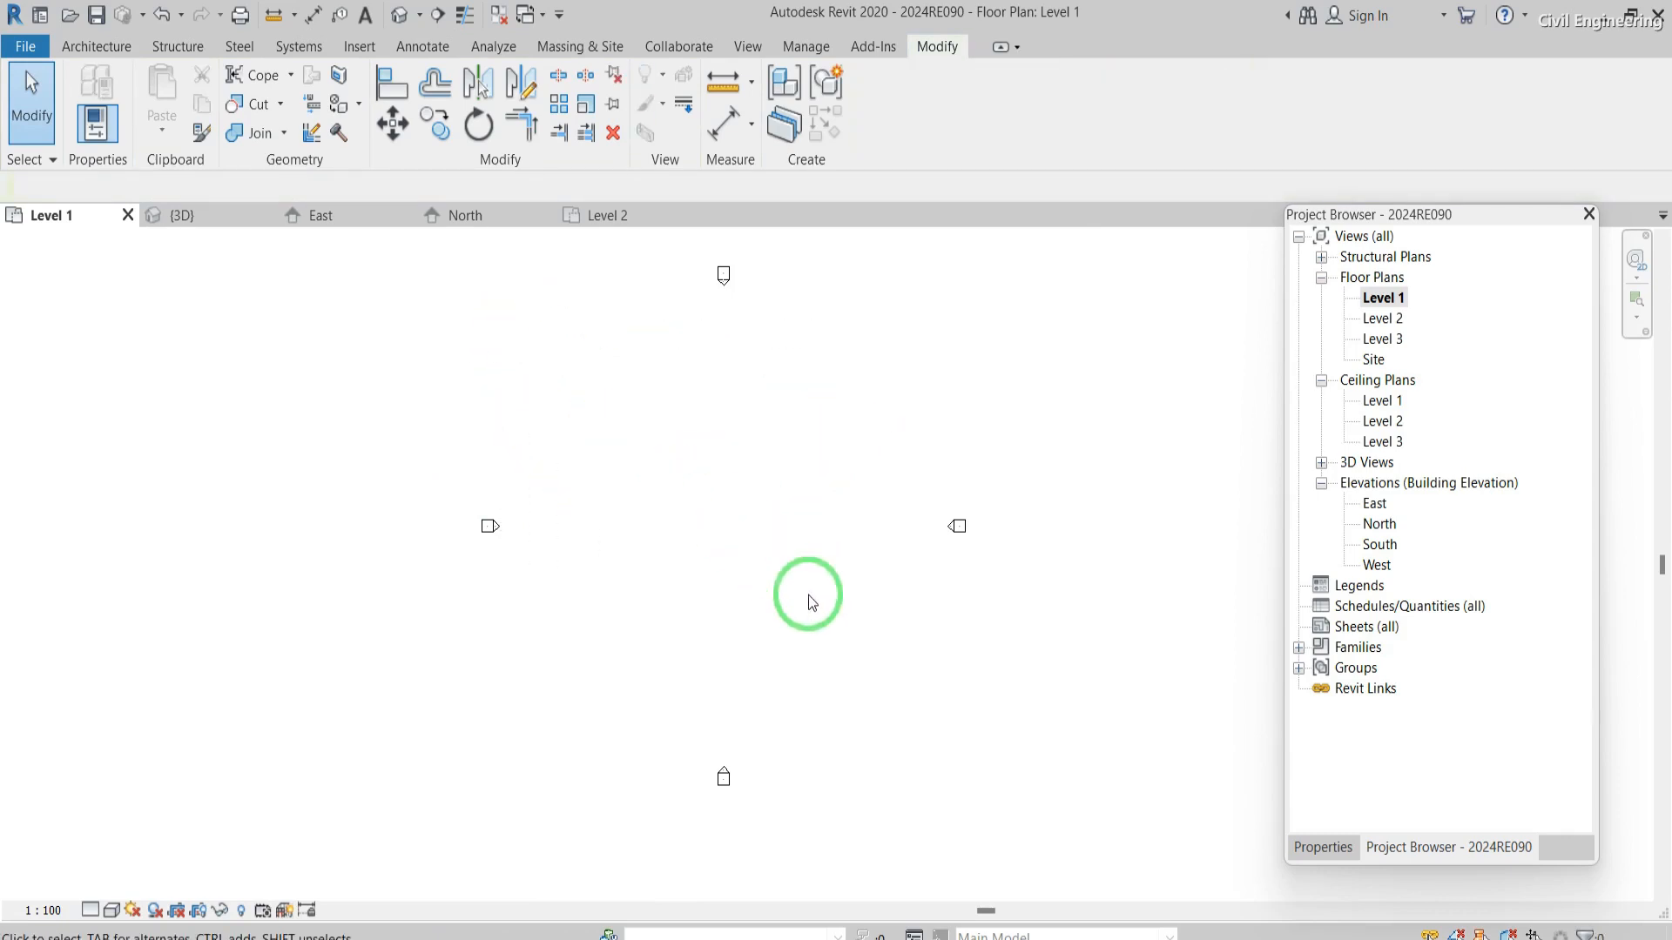
- Draw a single horizontal wall about 19000 mm long between the elevation markers on the Level 1 plan
{"action": "left_click", "coordinate": [96, 46]}
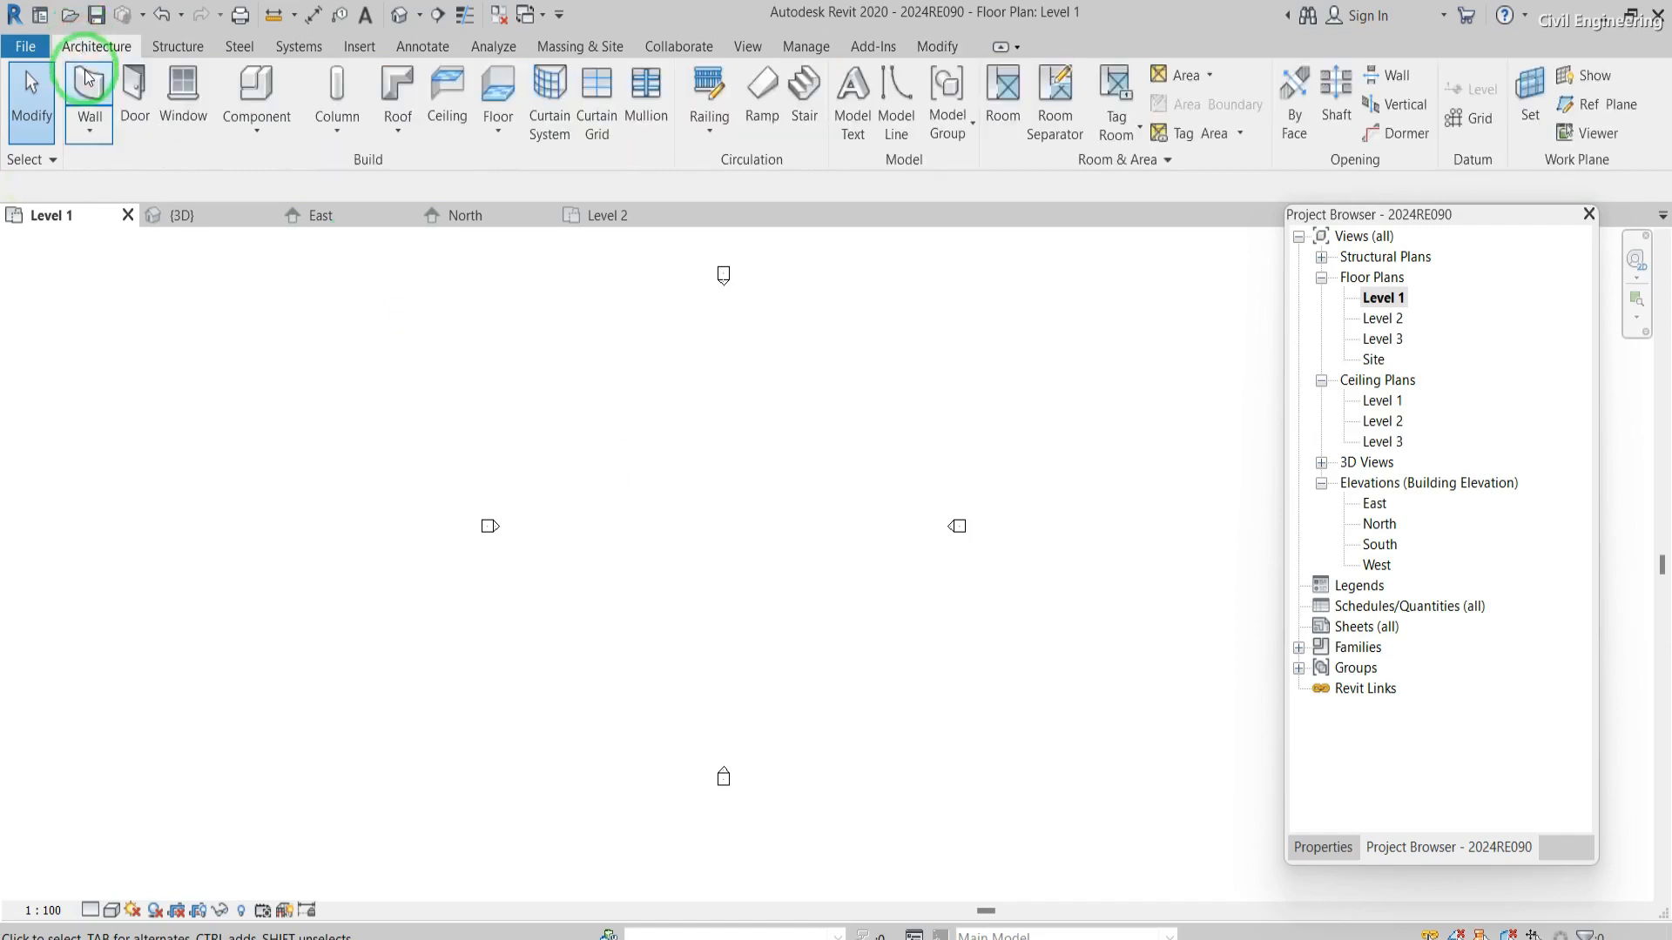
{"action": "left_click", "coordinate": [584, 451]}
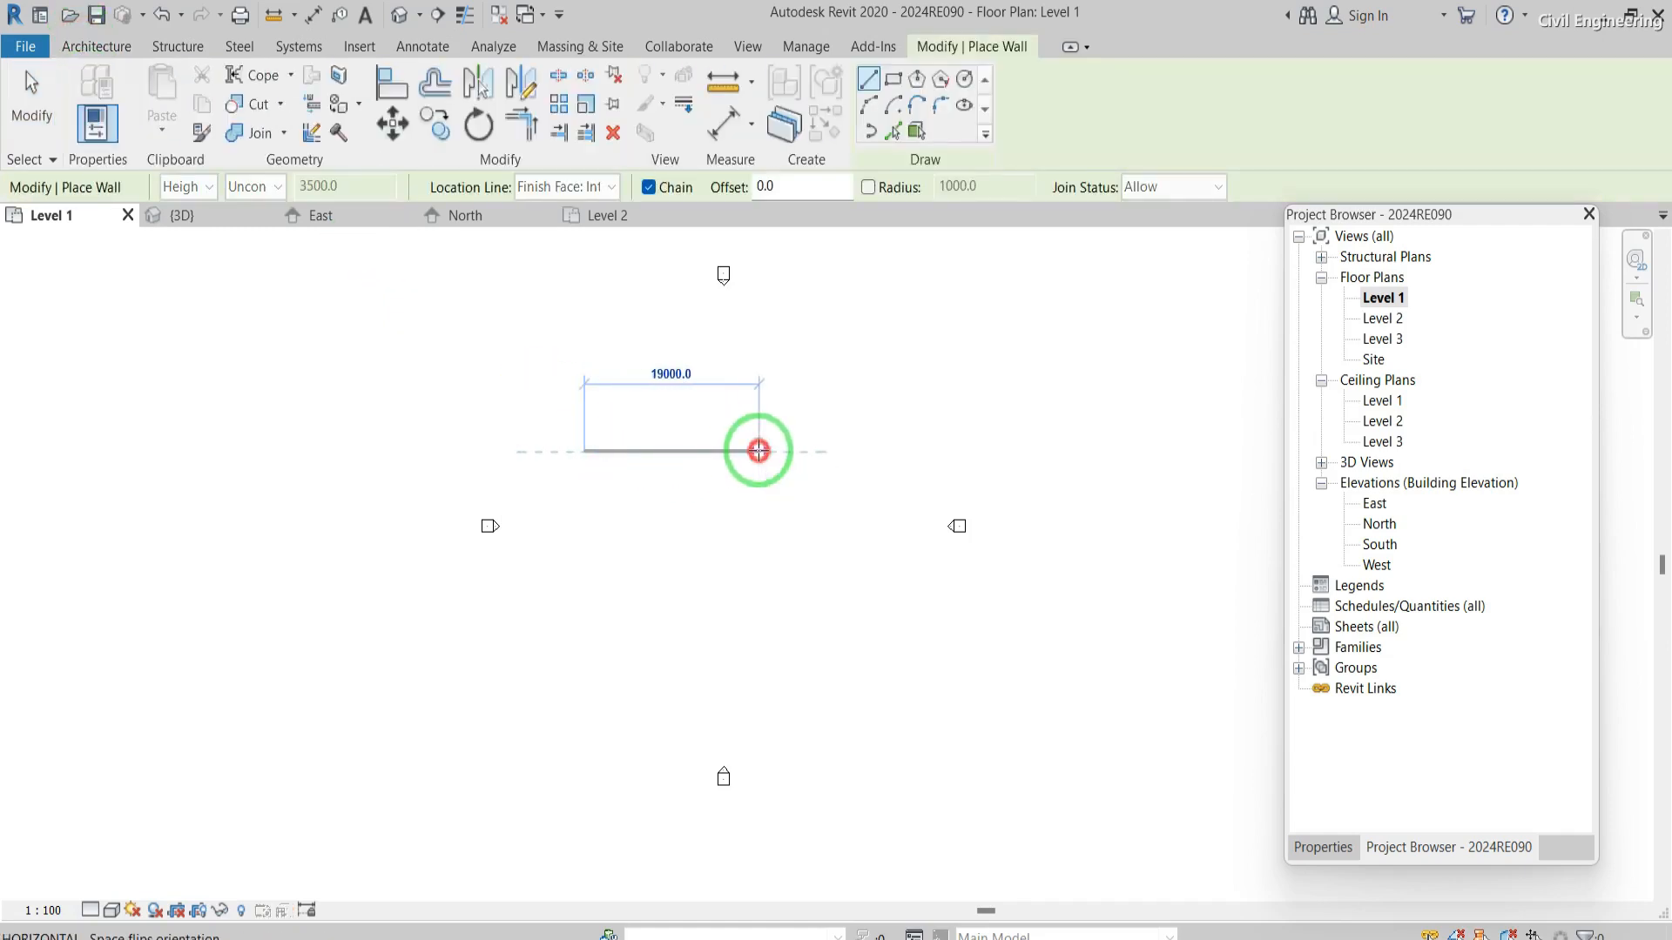
{"action": "left_click", "coordinate": [759, 450]}
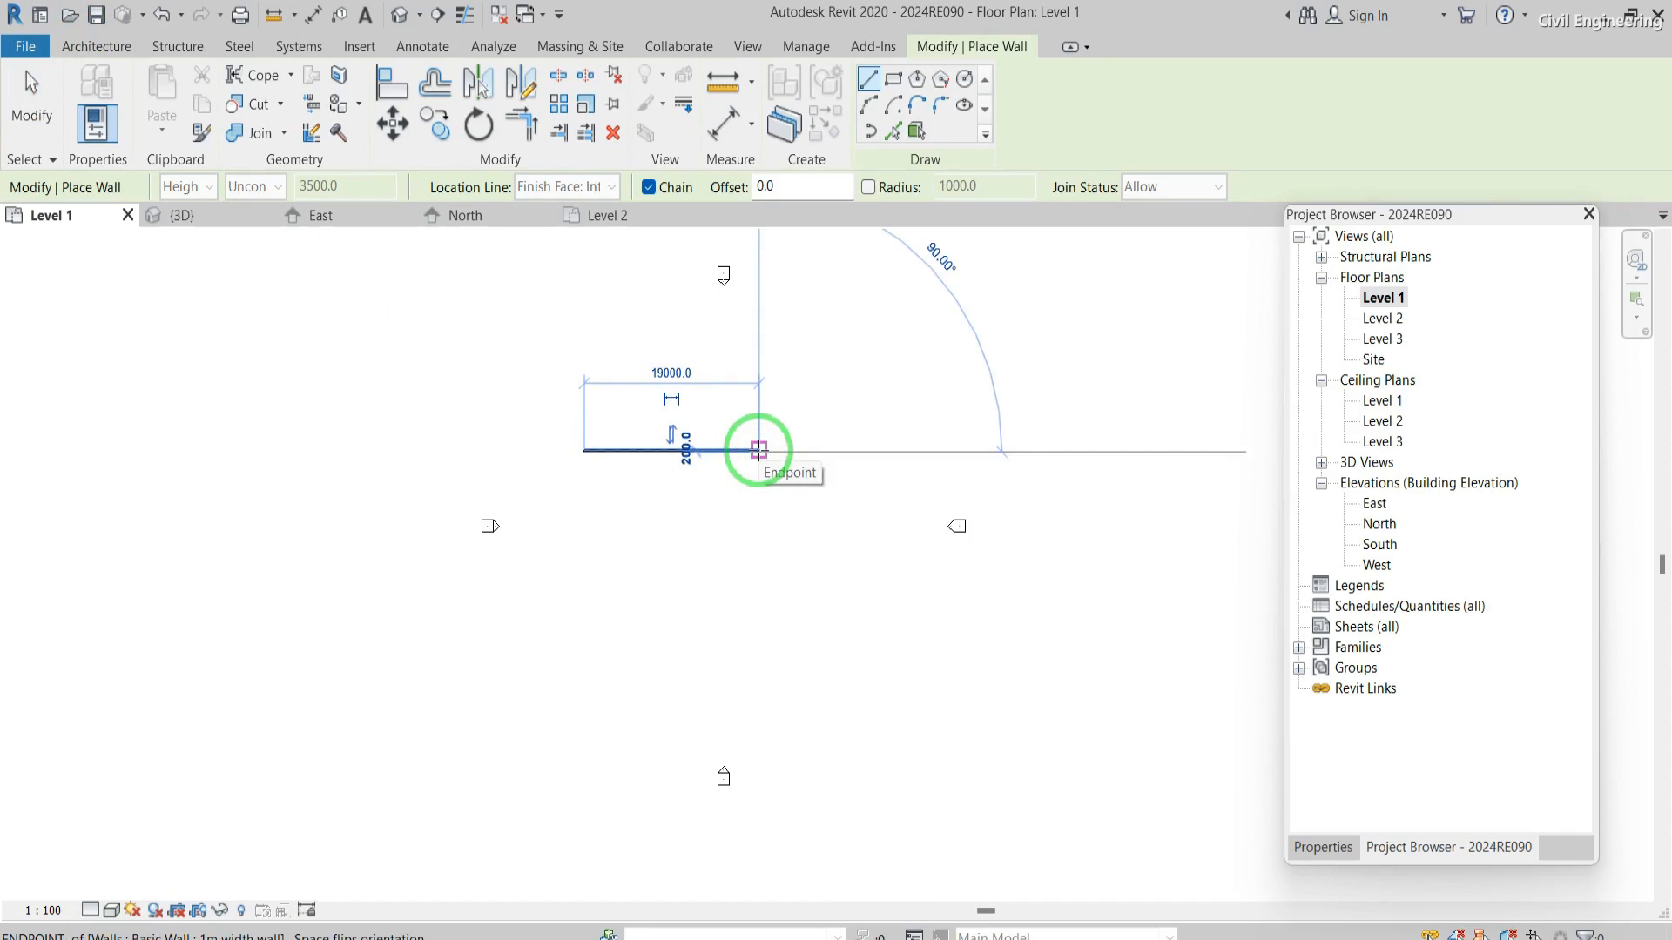
{"action": "key", "text": "Escape"}
{"action": "scroll", "coordinate": [701, 446], "scroll_direction": "up", "scroll_amount": 1}
{"action": "scroll", "coordinate": [701, 445], "scroll_direction": "up", "scroll_amount": 2}
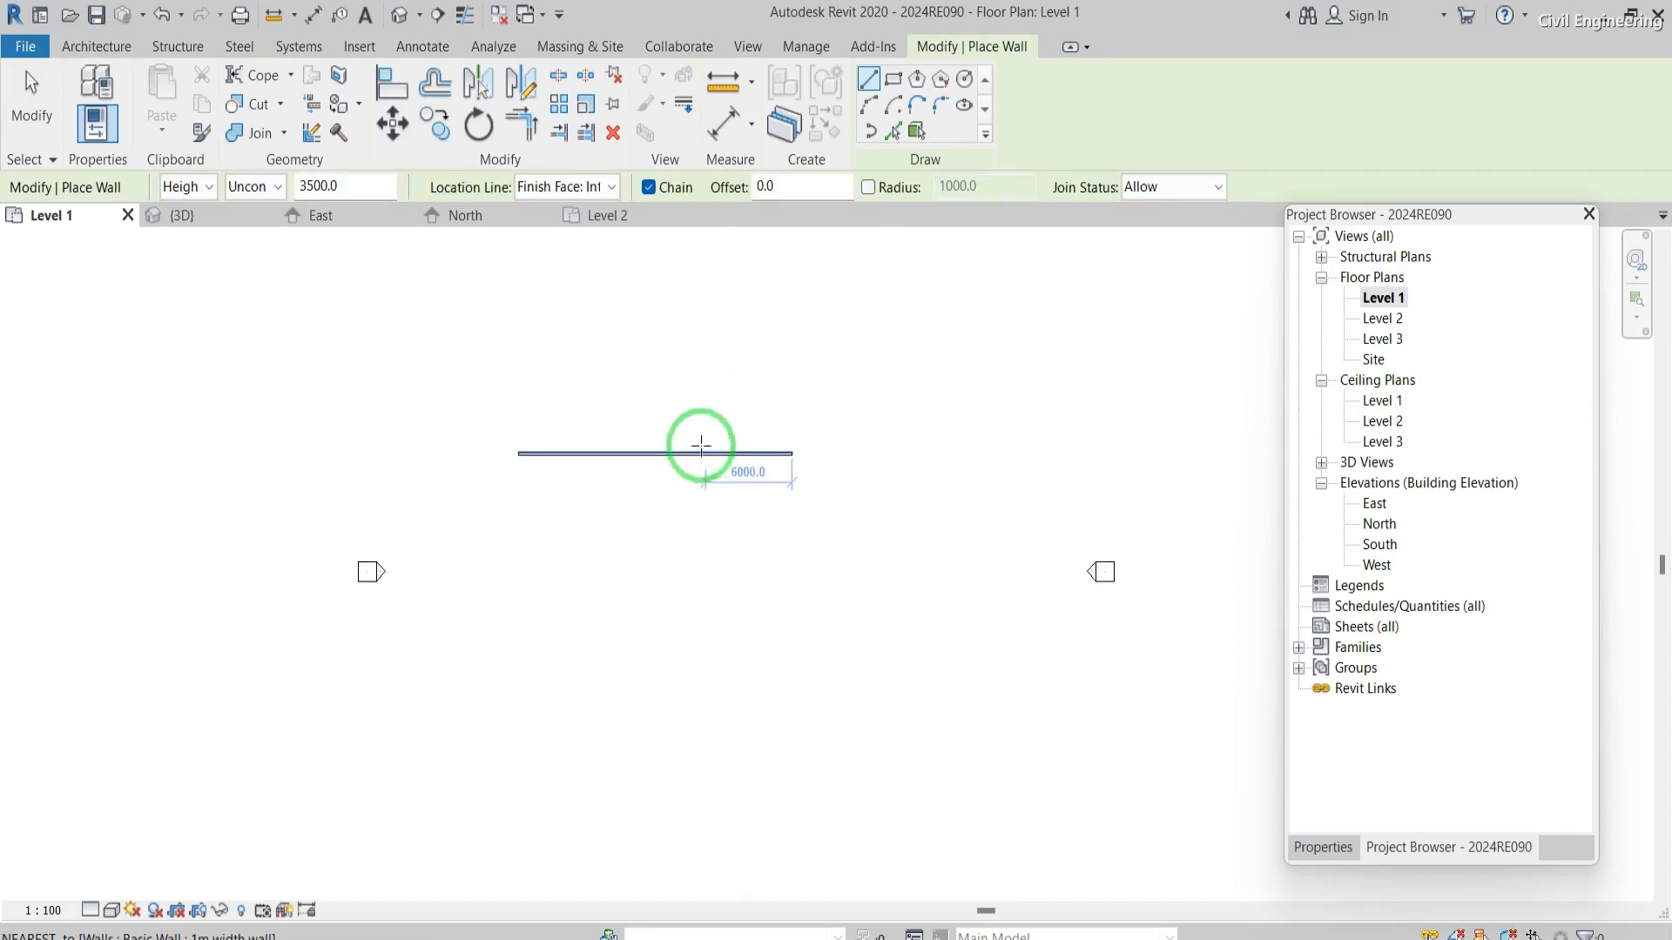
- Delete the two parallel walls in the 3D view and reopen the Level 1 floor plan
{"action": "left_click", "coordinate": [397, 16]}
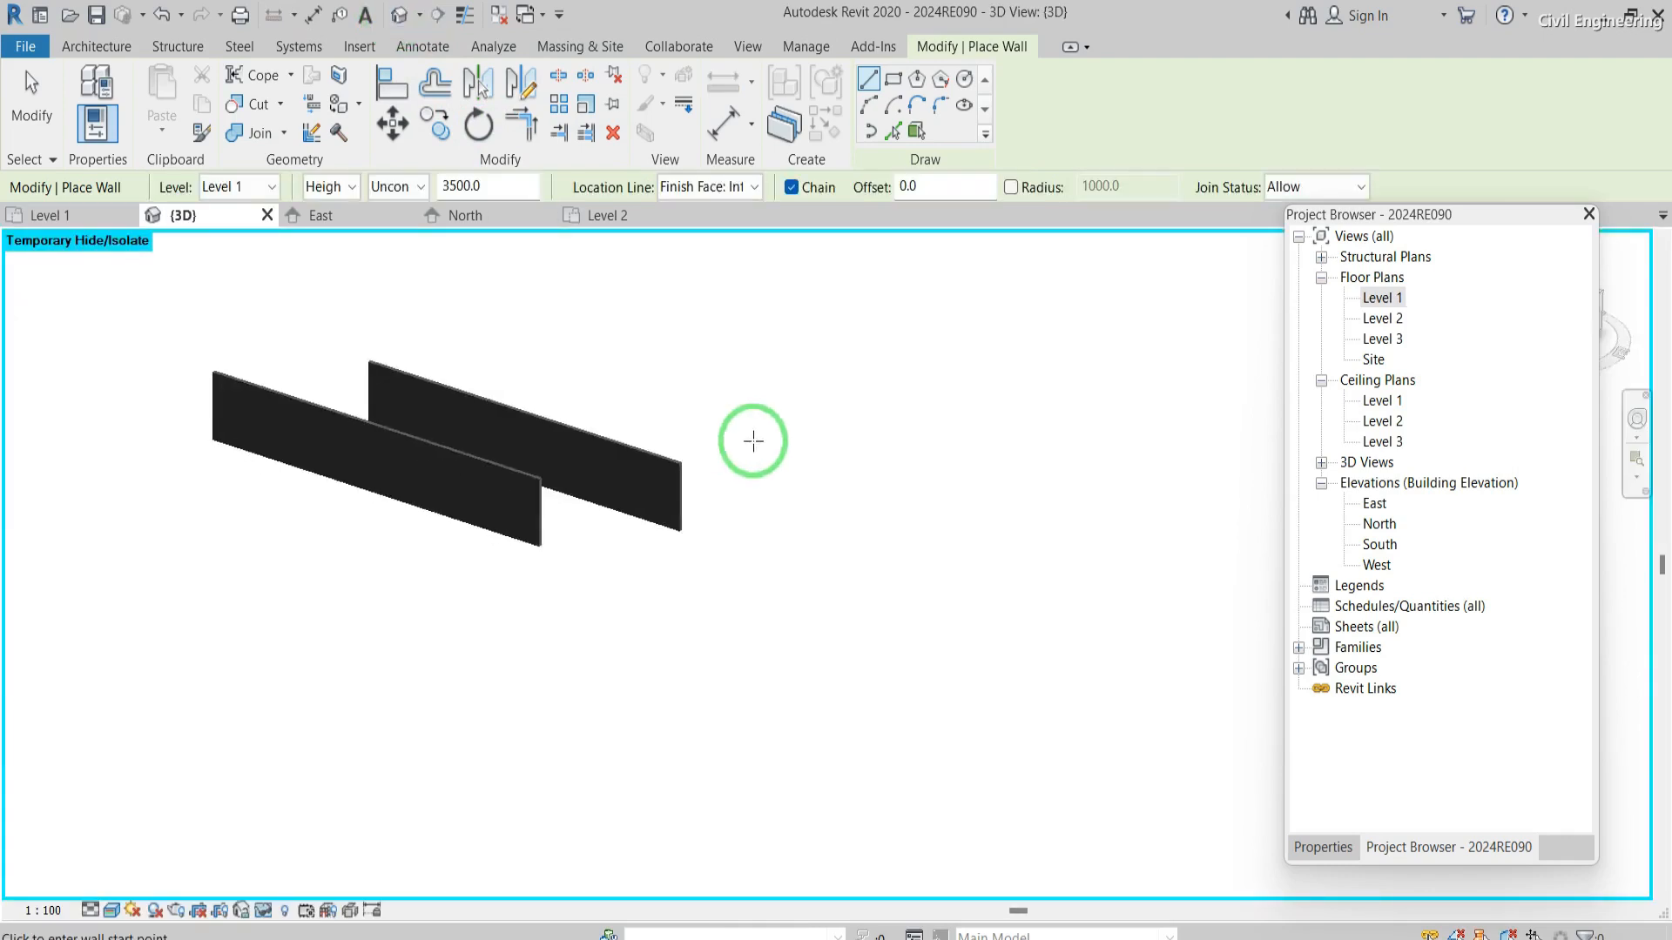
{"action": "mouse_move", "coordinate": [586, 444]}
{"action": "middle_mouse_down", "text": "shift"}
{"action": "mouse_move", "coordinate": [567, 459]}
{"action": "mouse_move", "coordinate": [588, 452]}
{"action": "middle_mouse_up", "text": "shift"}
{"action": "key", "text": "Escape"}
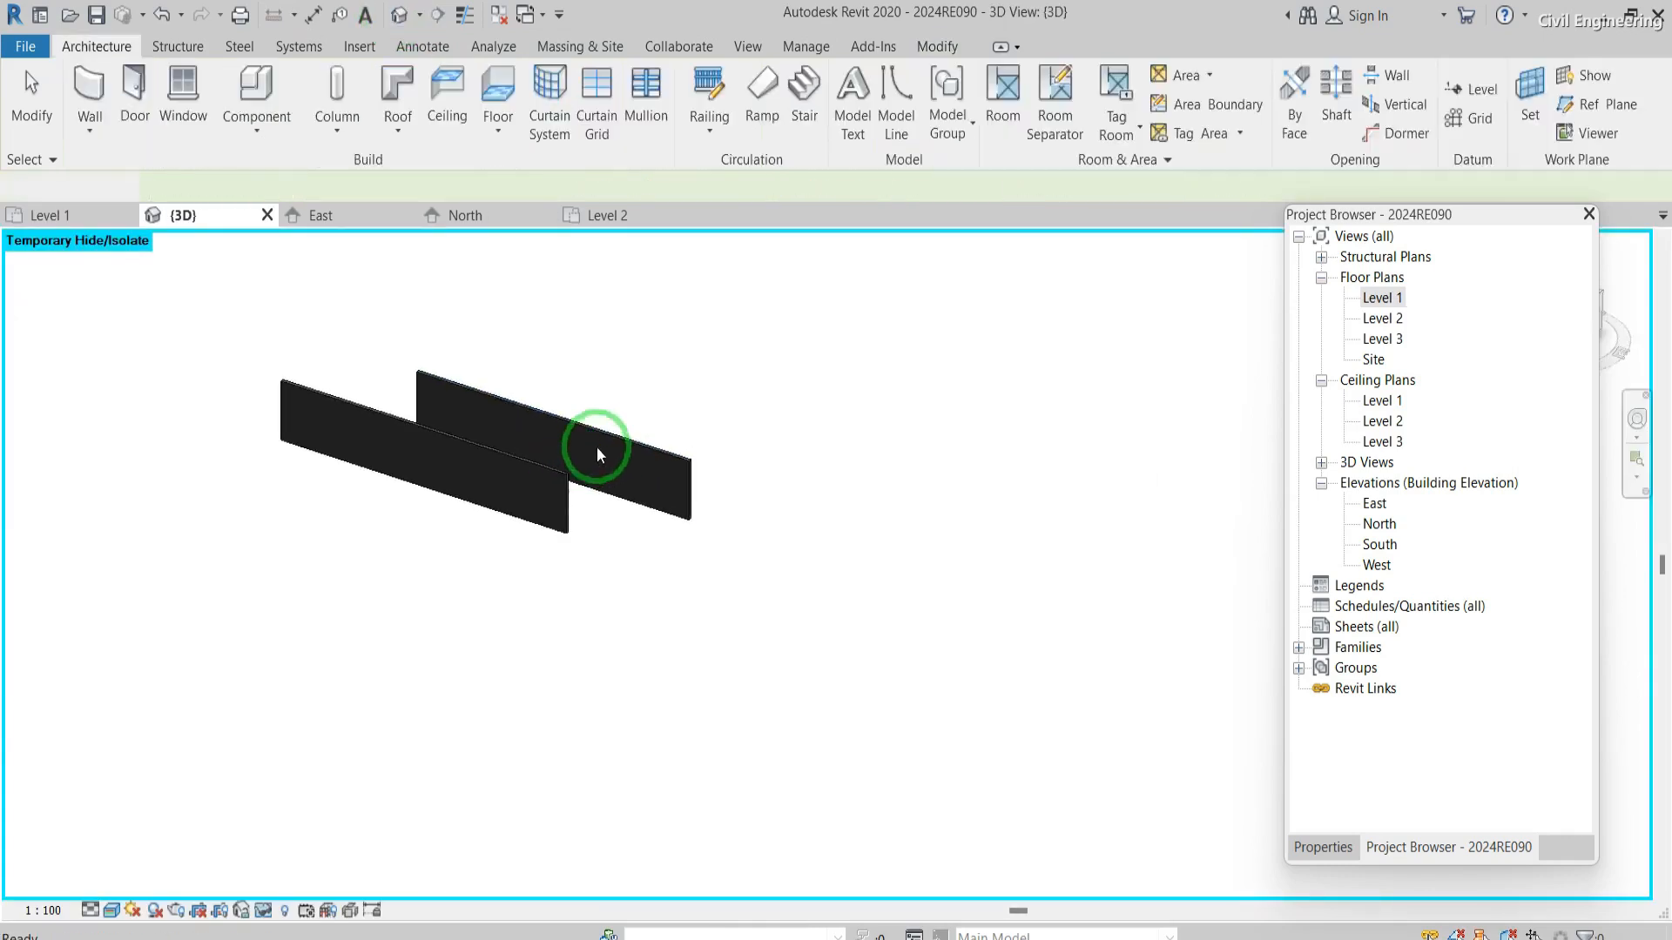
{"action": "left_click_drag", "start_coordinate": [651, 589], "coordinate": [457, 399]}
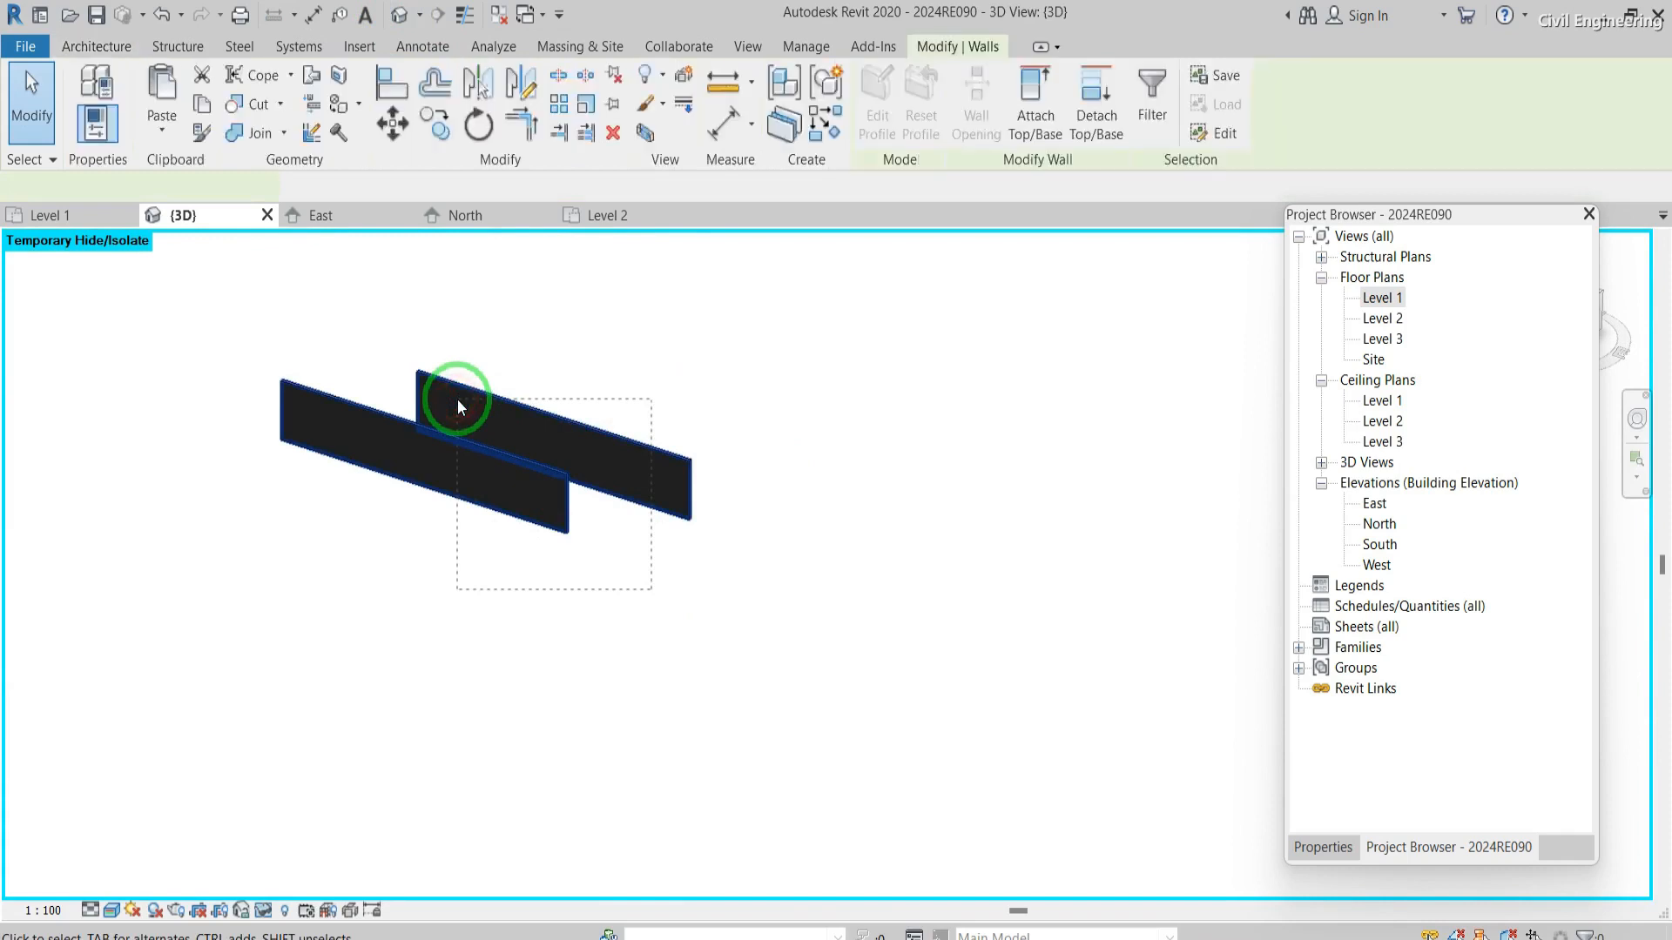
{"action": "key", "text": "Delete"}
{"action": "double_click", "coordinate": [1391, 295]}
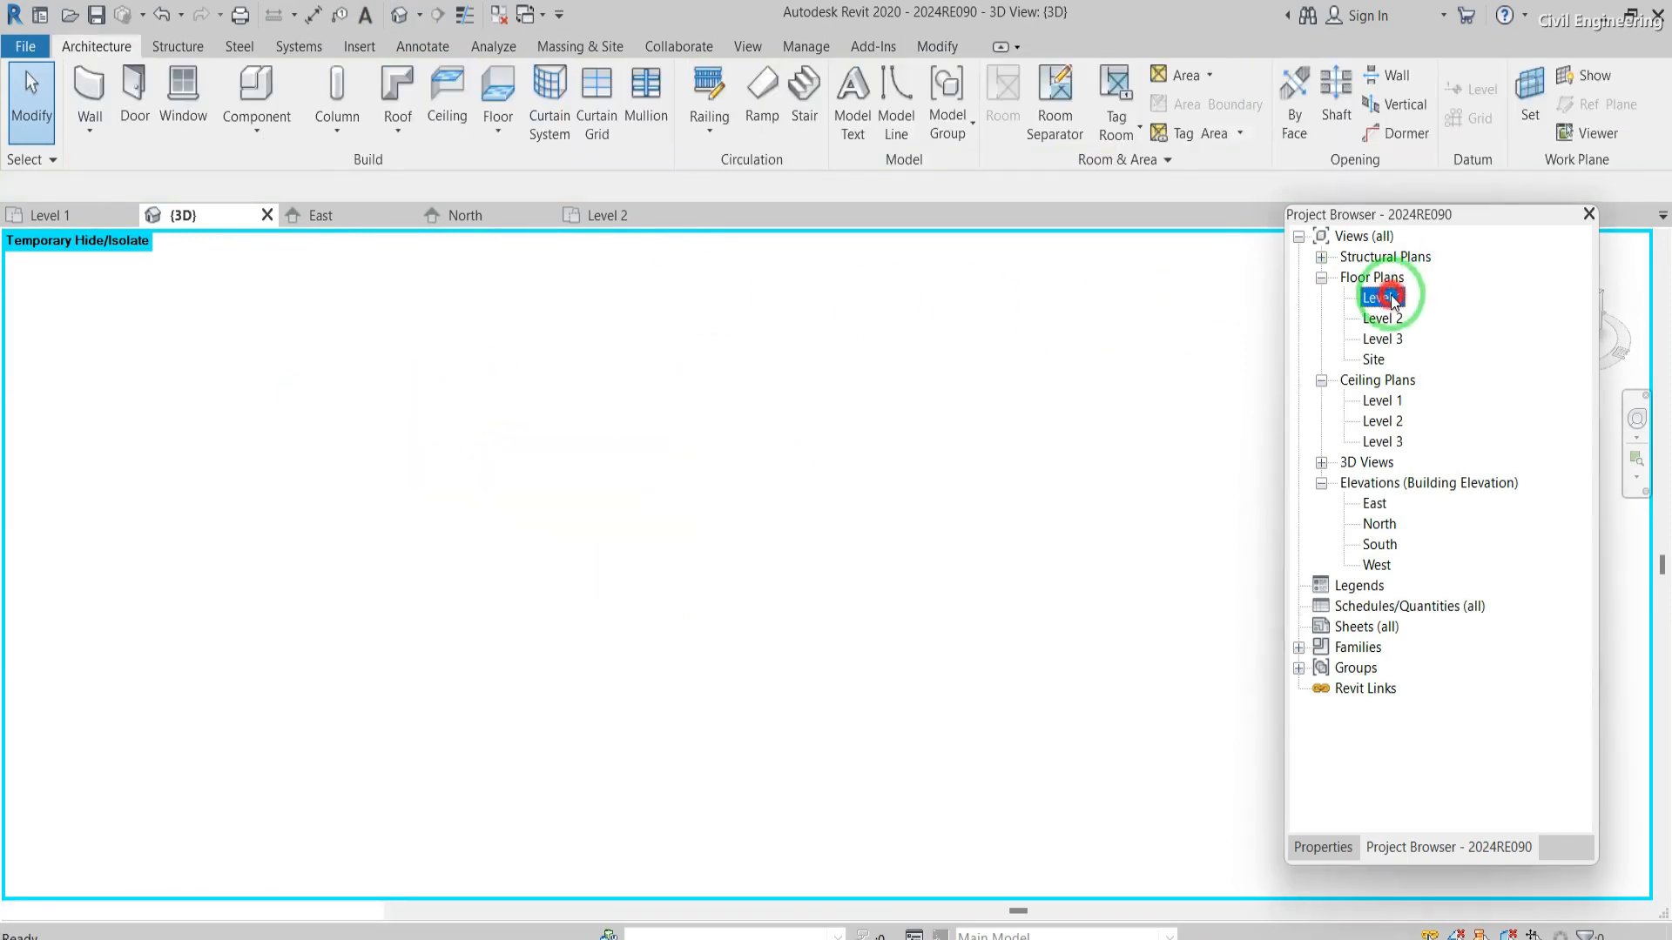
- Draw a horizontal wall about 11000 mm long on the Level 1 plan and display it in the 3D view, ending the Wall command
{"action": "left_click", "coordinate": [89, 87]}
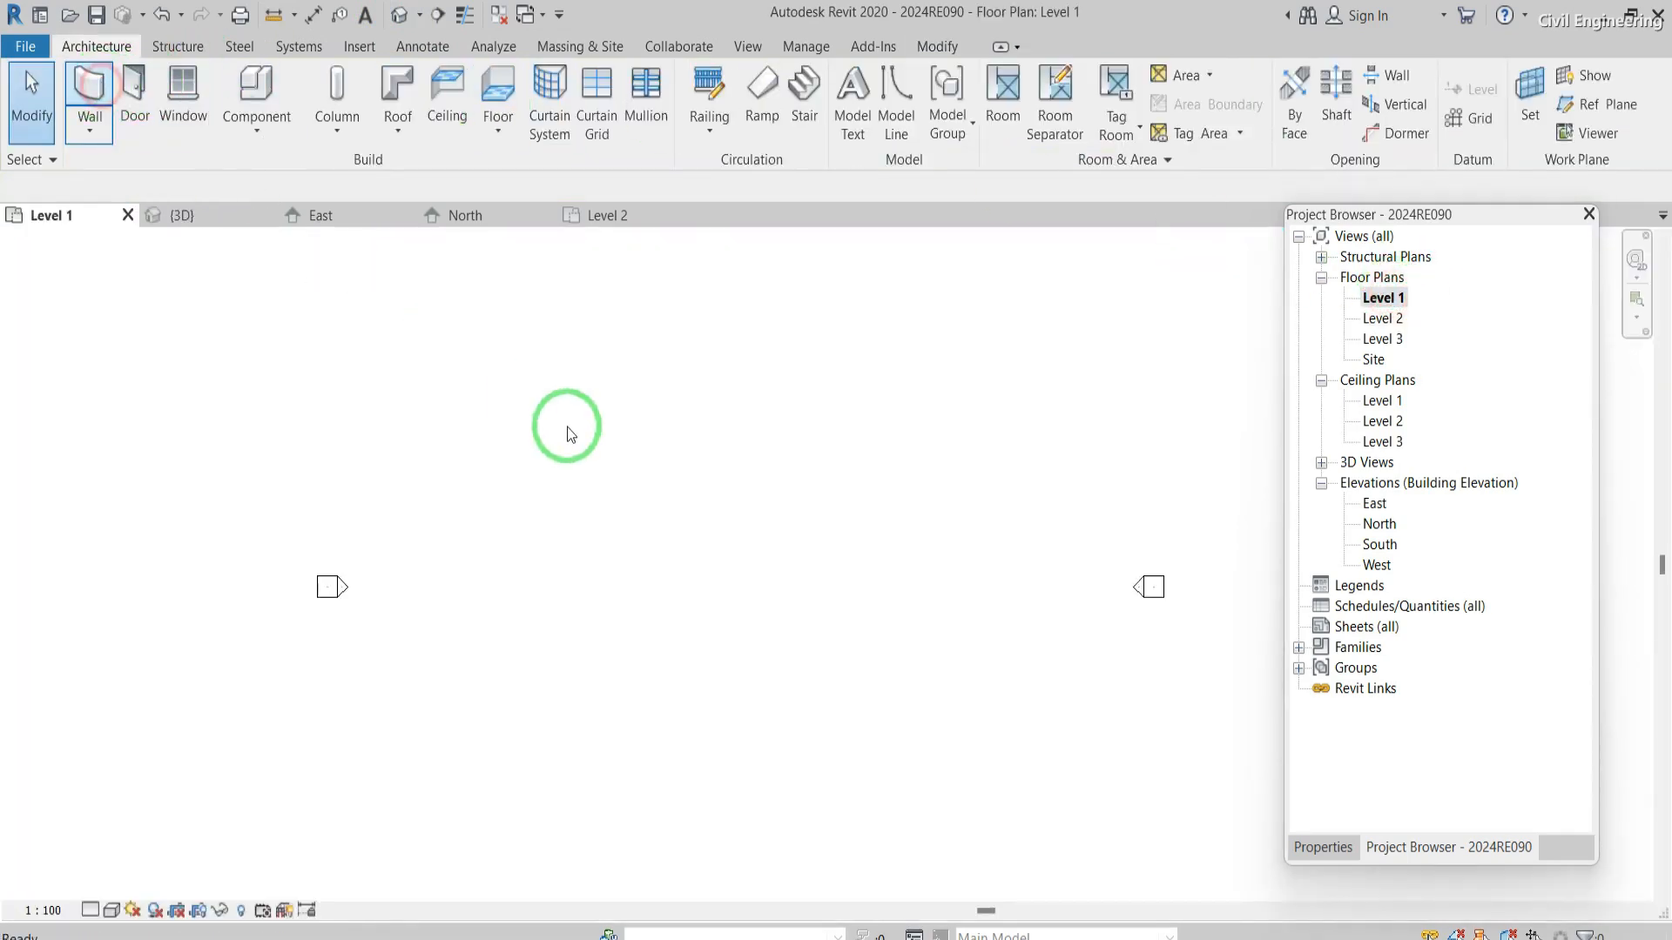
{"action": "left_click", "coordinate": [549, 455]}
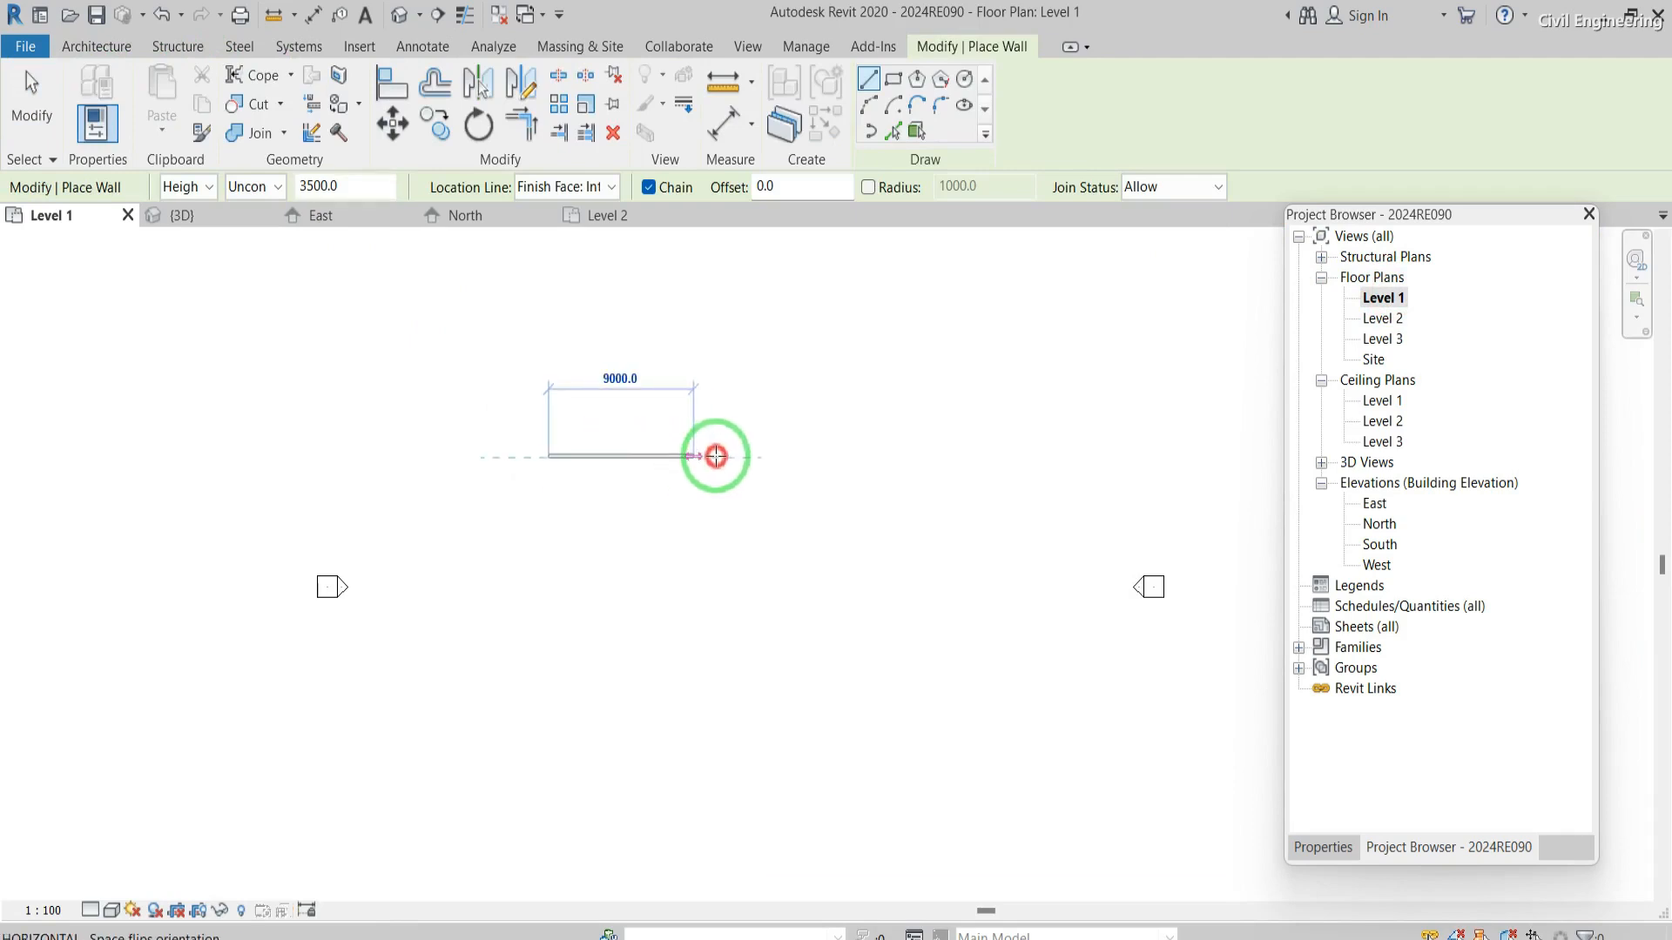
{"action": "left_click", "coordinate": [728, 456]}
{"action": "key", "text": "Escape"}
{"action": "left_click", "coordinate": [399, 15]}
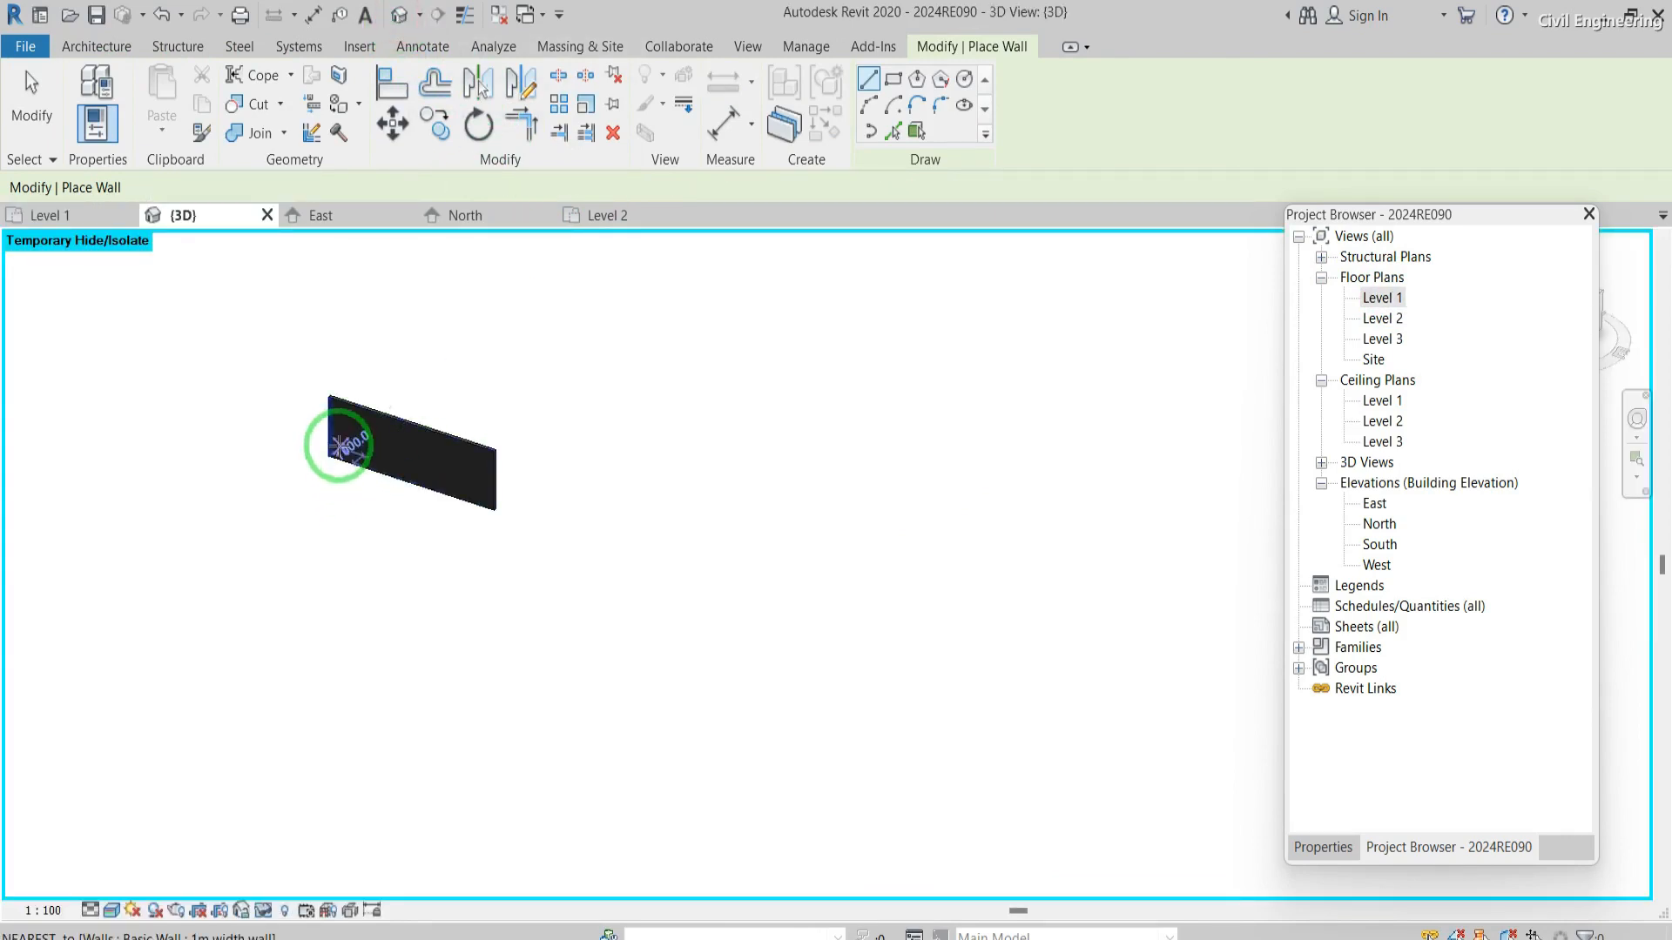
{"action": "scroll", "coordinate": [338, 445], "scroll_direction": "up", "scroll_amount": 5}
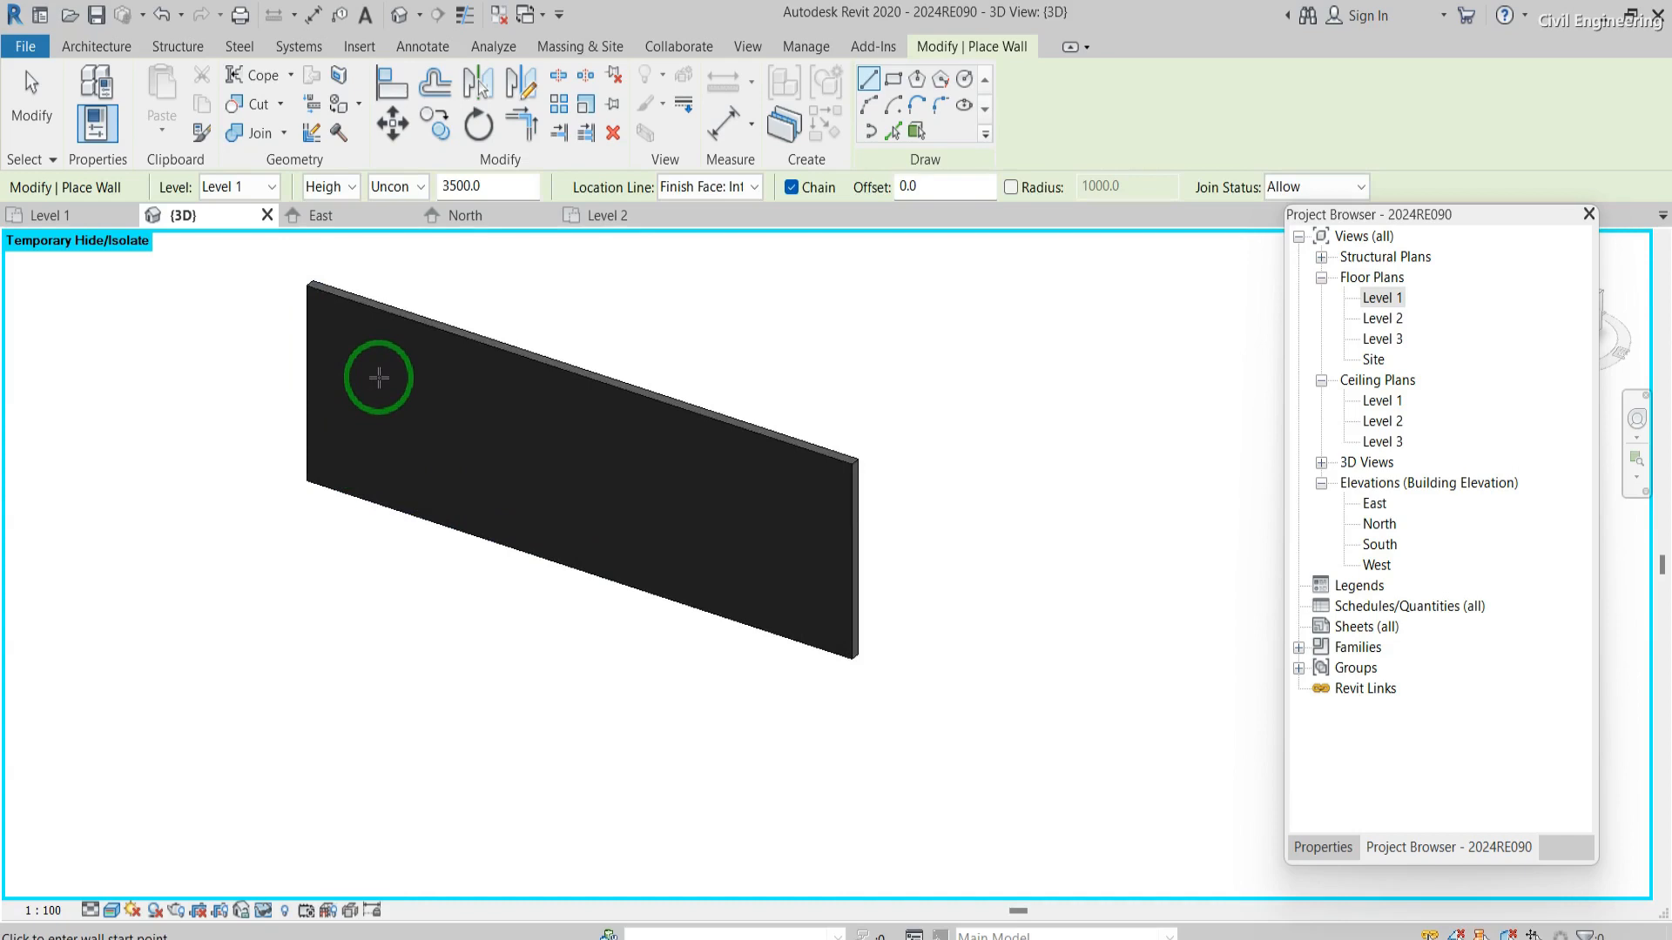
{"action": "key", "text": "Escape"}
{"action": "key", "text": "Escape"}
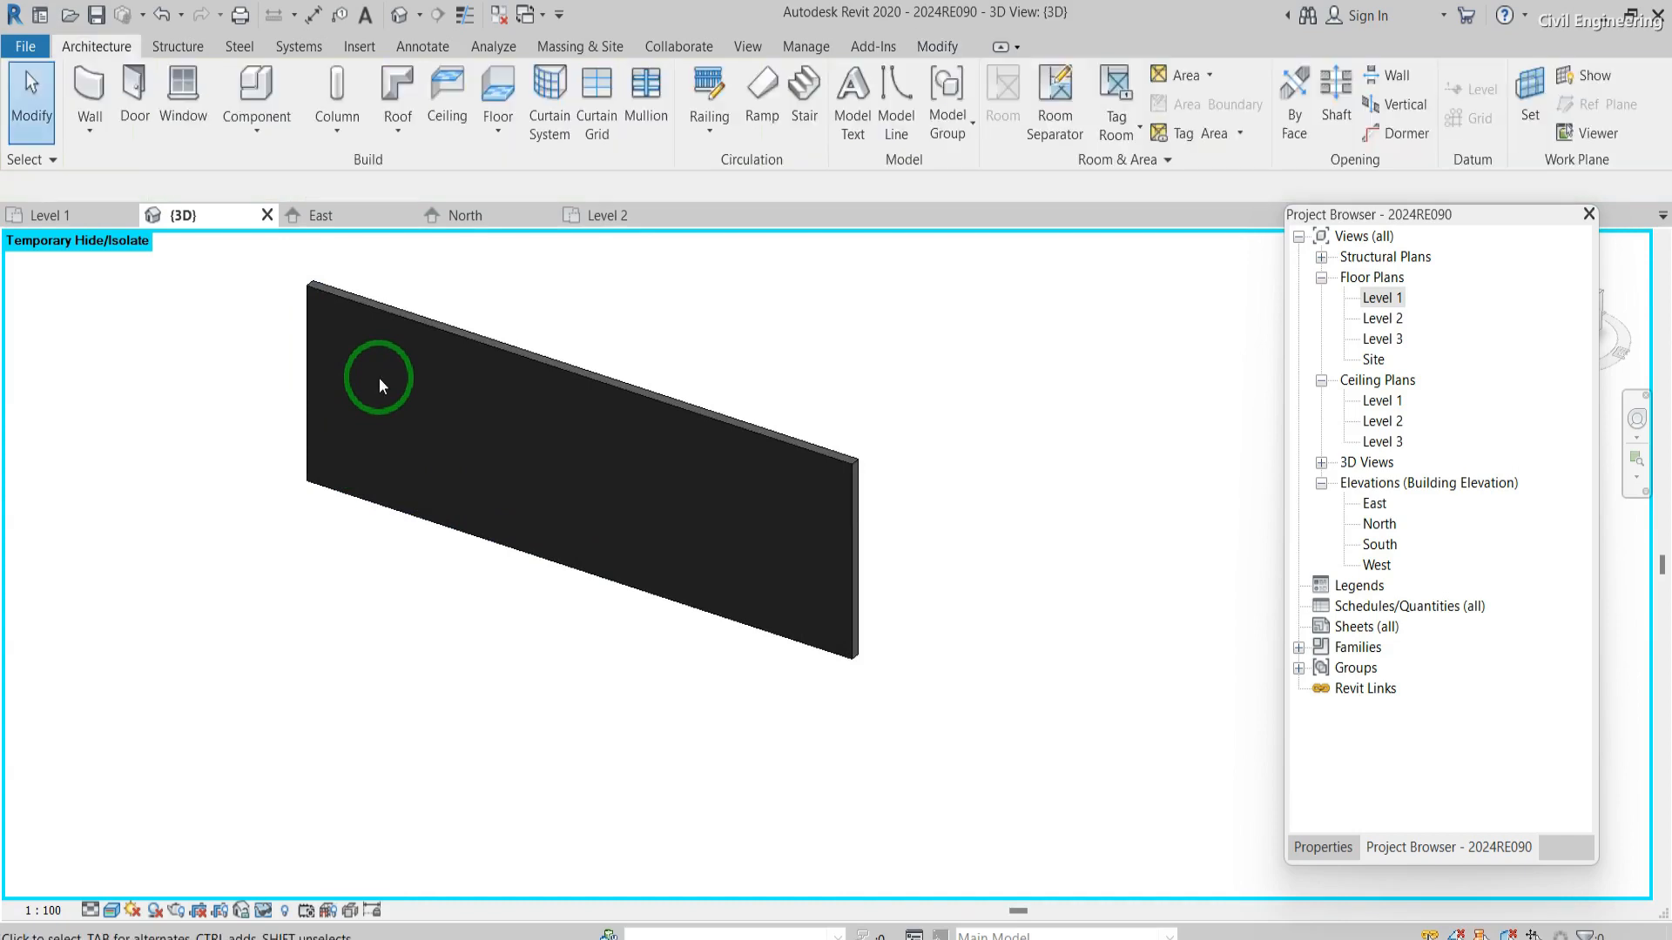
- Start editing the wall's profile and inspect the profile sketch in the Level 1 plan and East elevation
{"action": "left_click", "coordinate": [498, 352]}
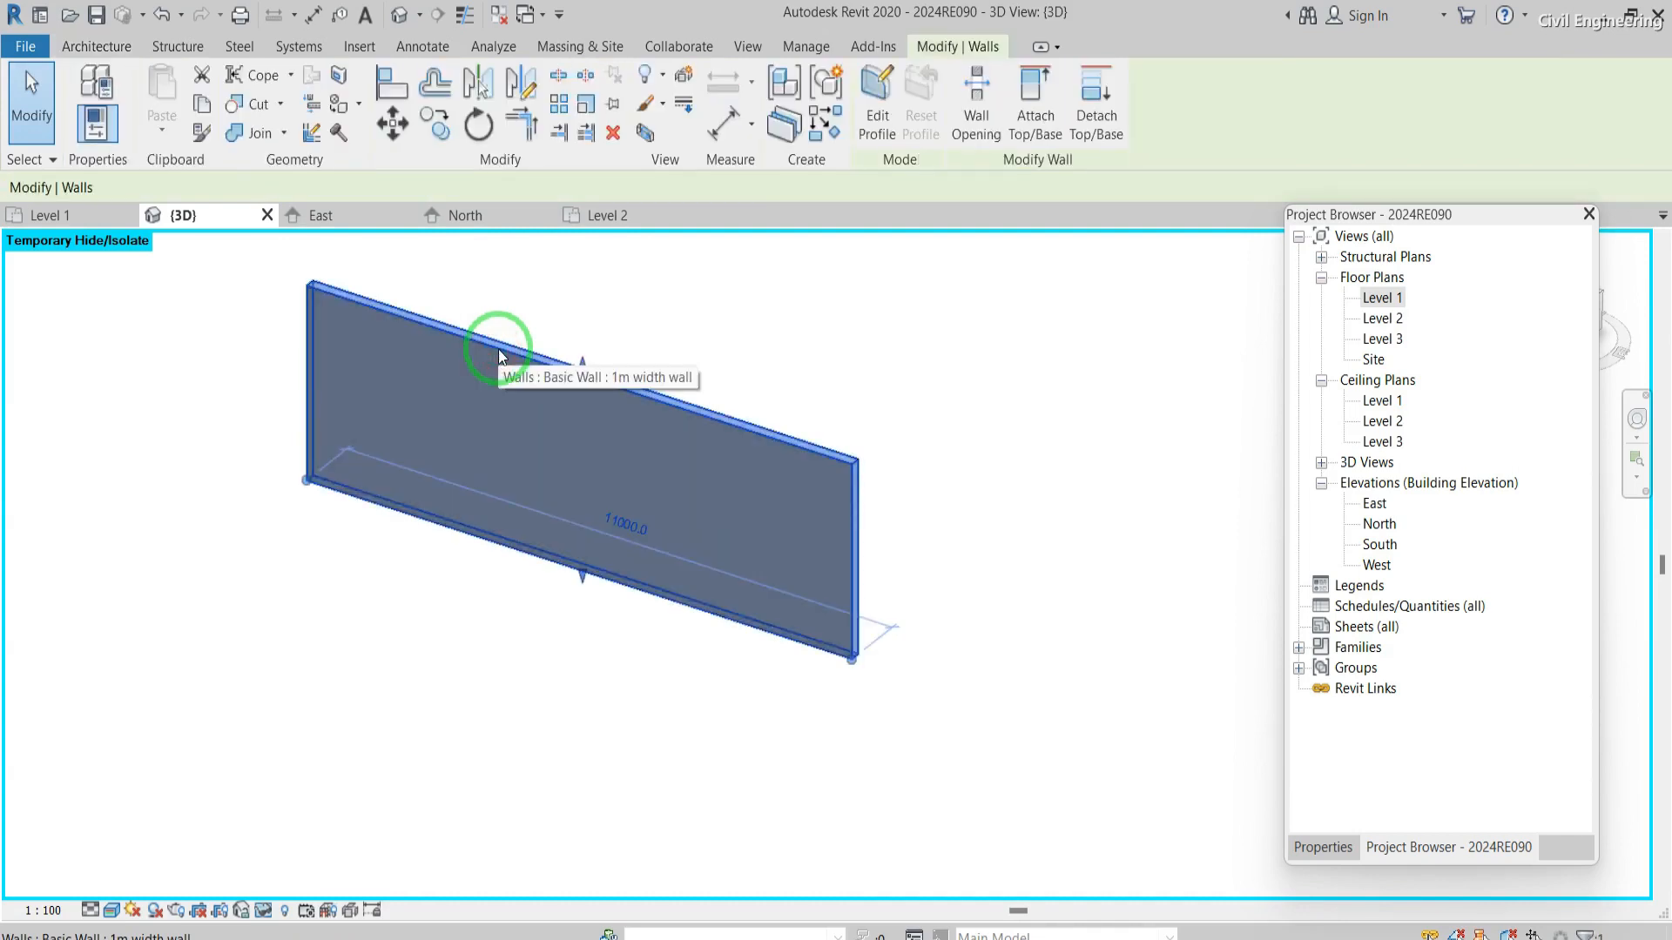
{"action": "left_click", "coordinate": [875, 111]}
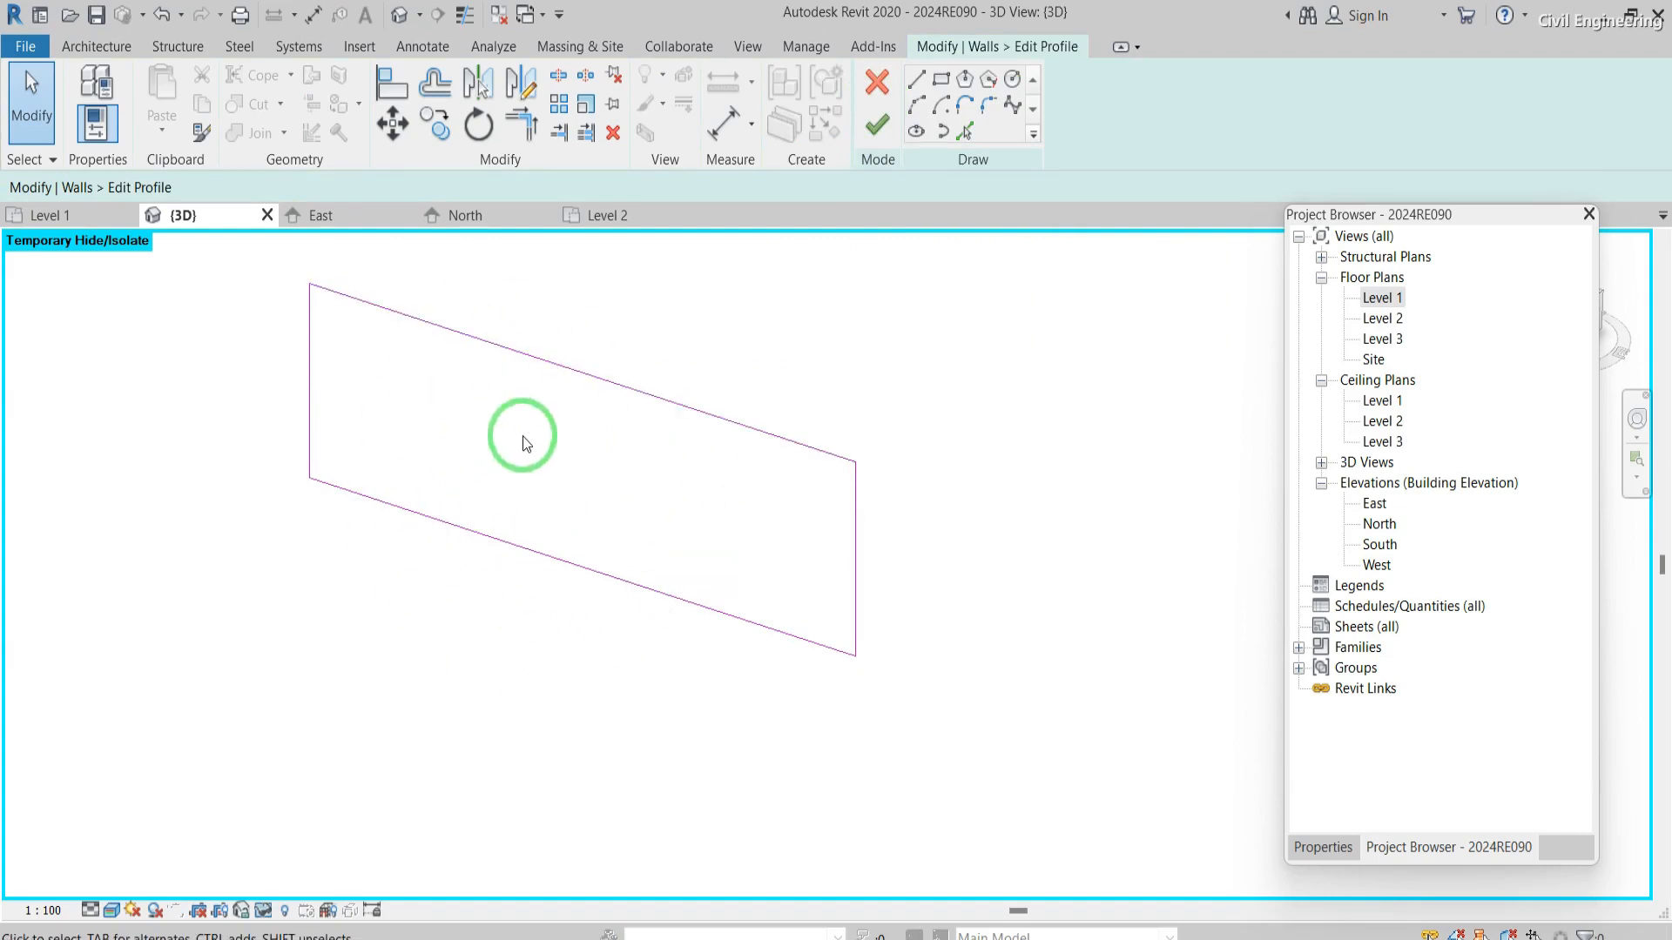
{"action": "double_click", "coordinate": [1391, 300]}
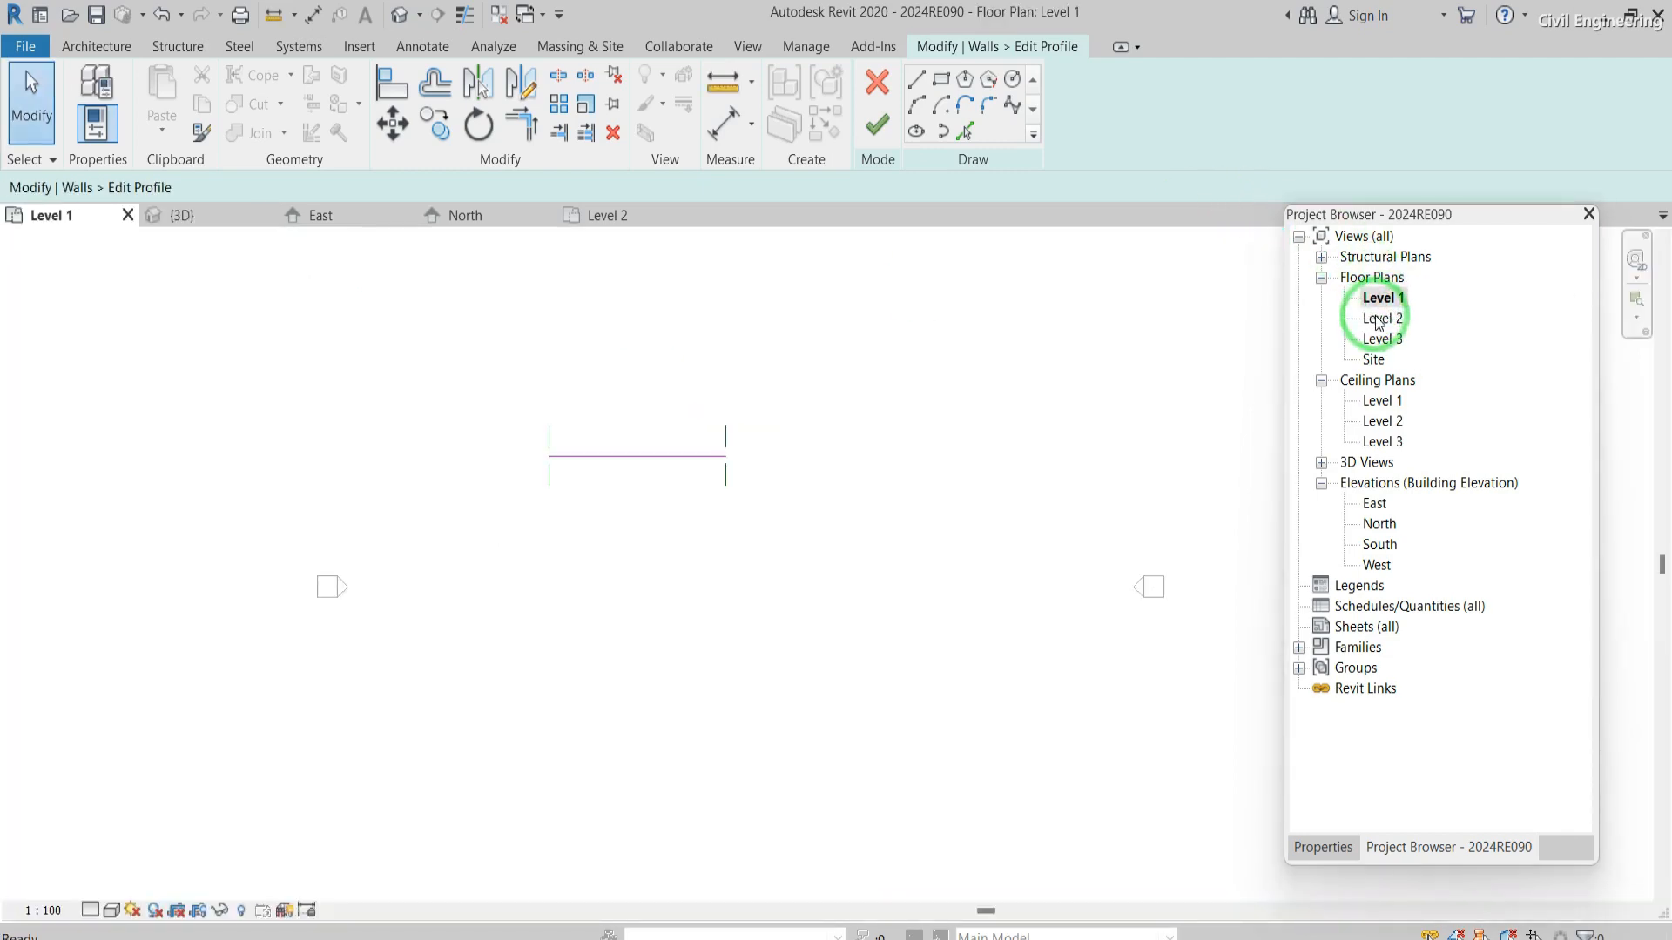
{"action": "double_click", "coordinate": [1376, 505]}
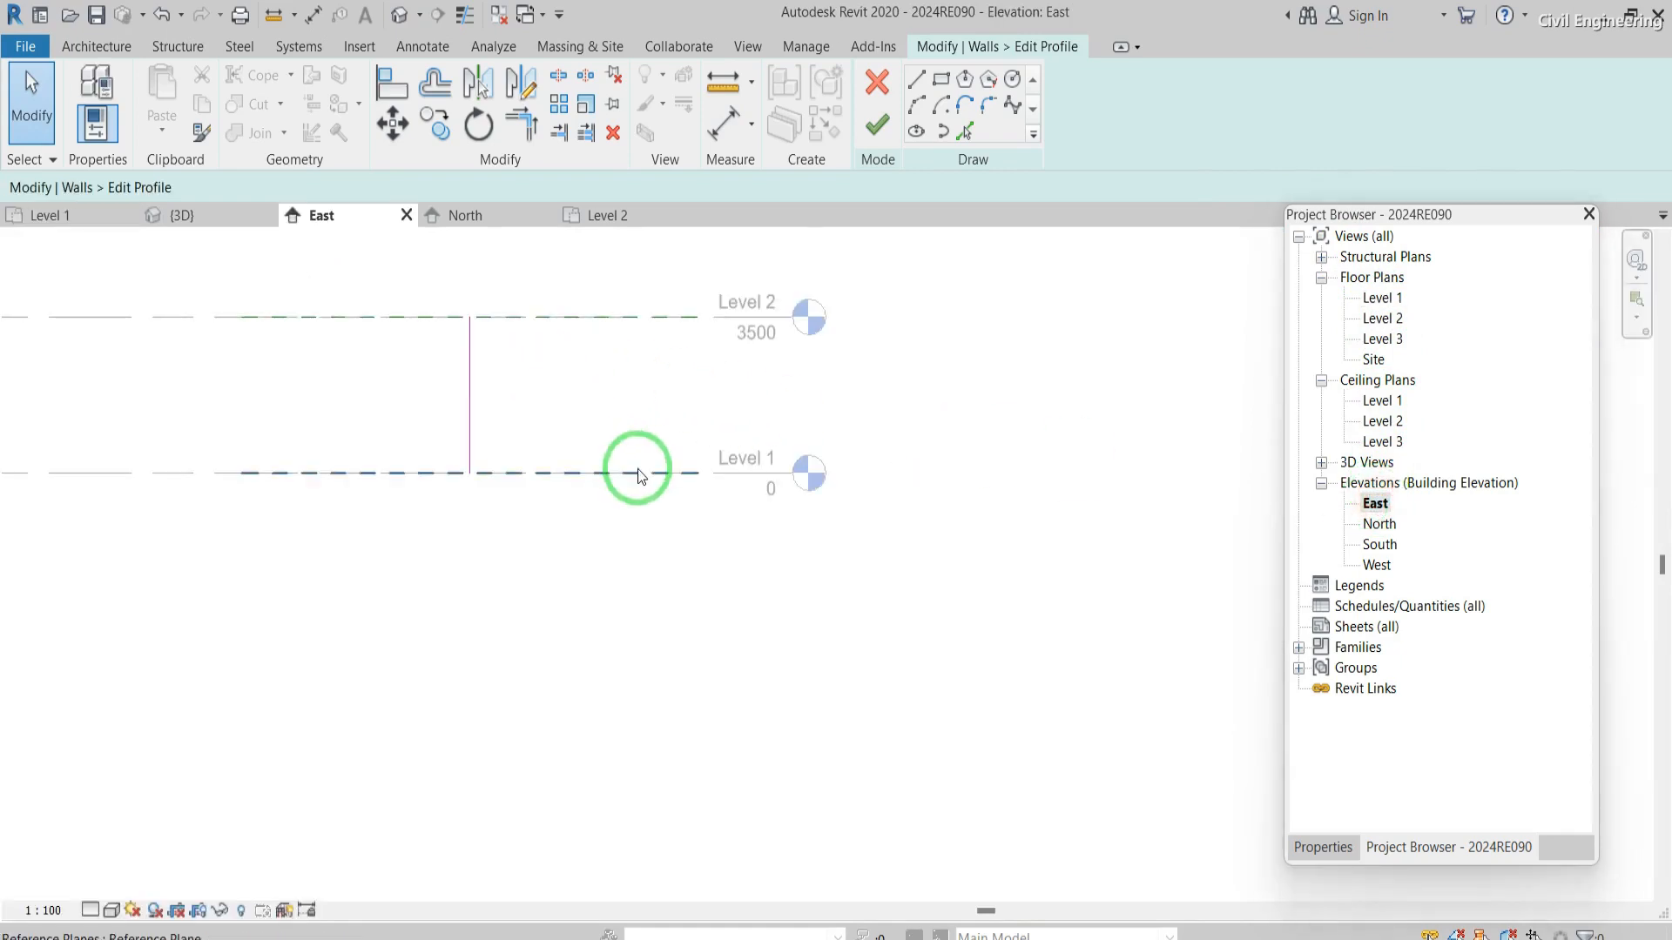
{"action": "scroll", "coordinate": [638, 468], "scroll_direction": "down", "scroll_amount": 2}
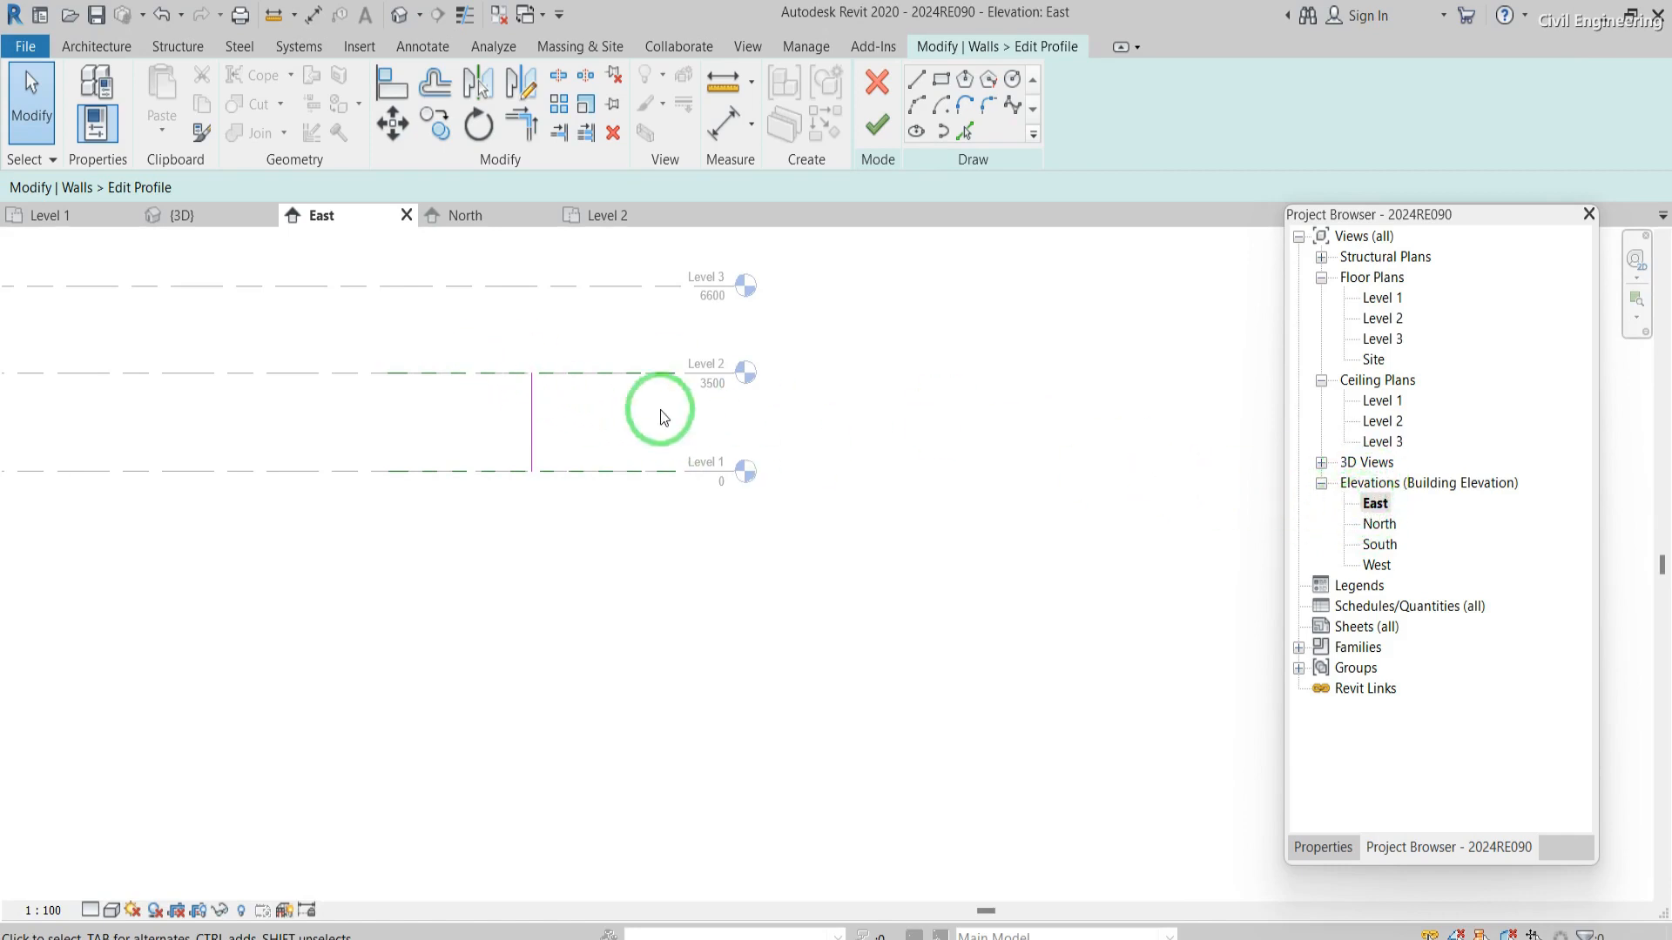
{"action": "left_click", "coordinate": [529, 412]}
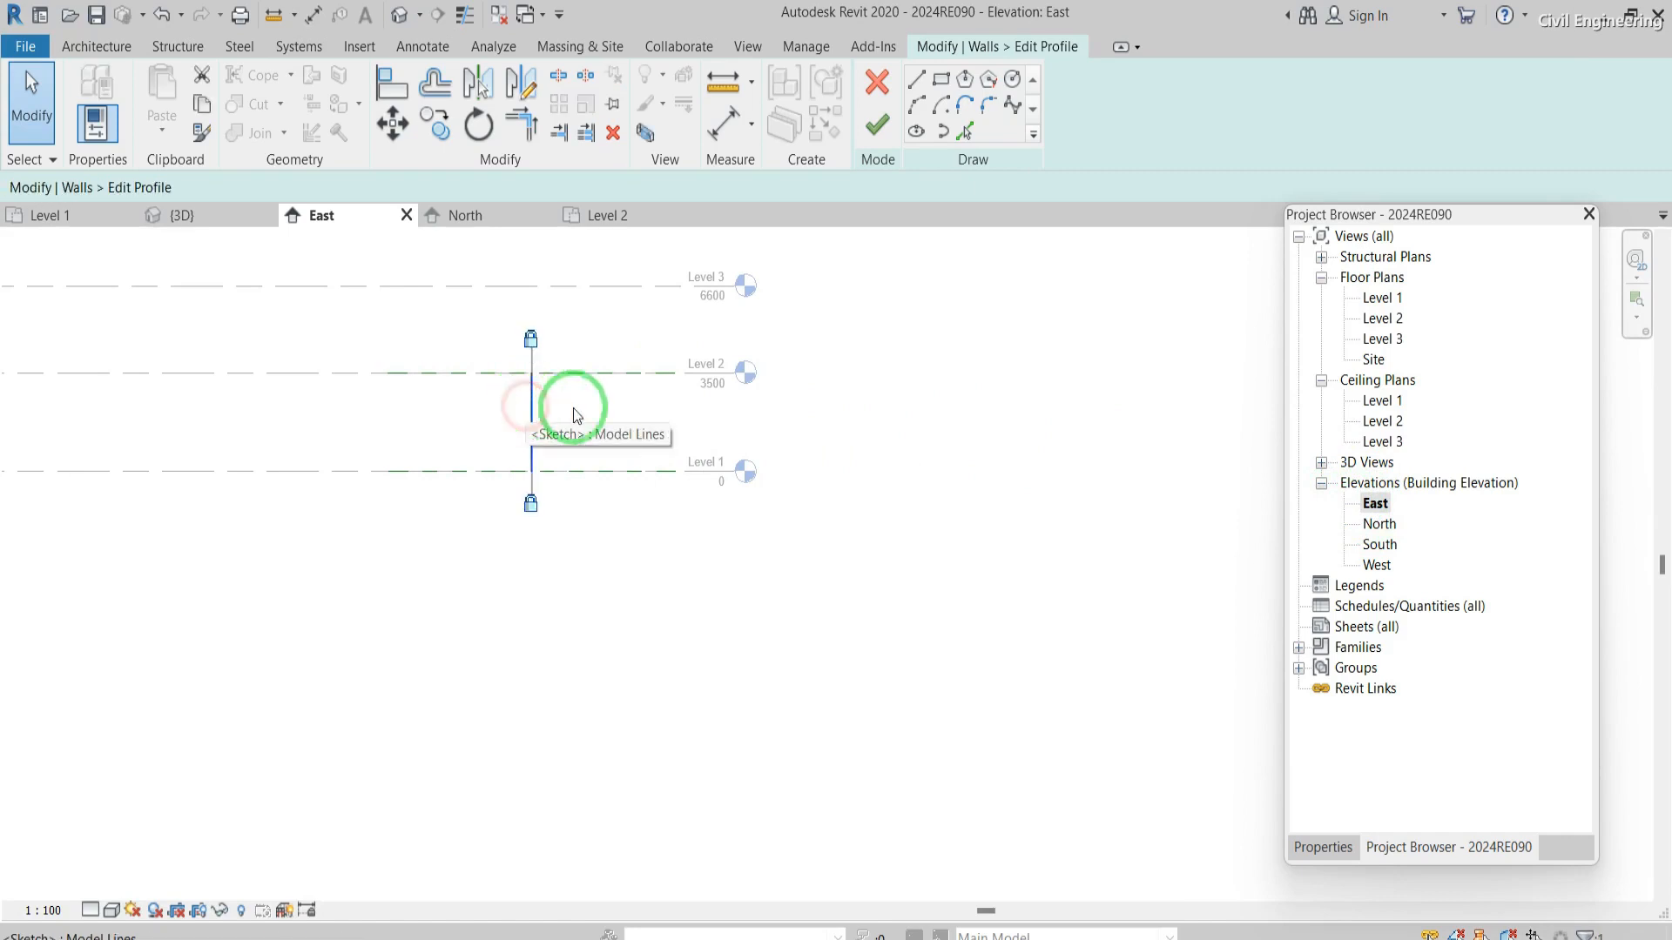
{"action": "left_click", "coordinate": [693, 549]}
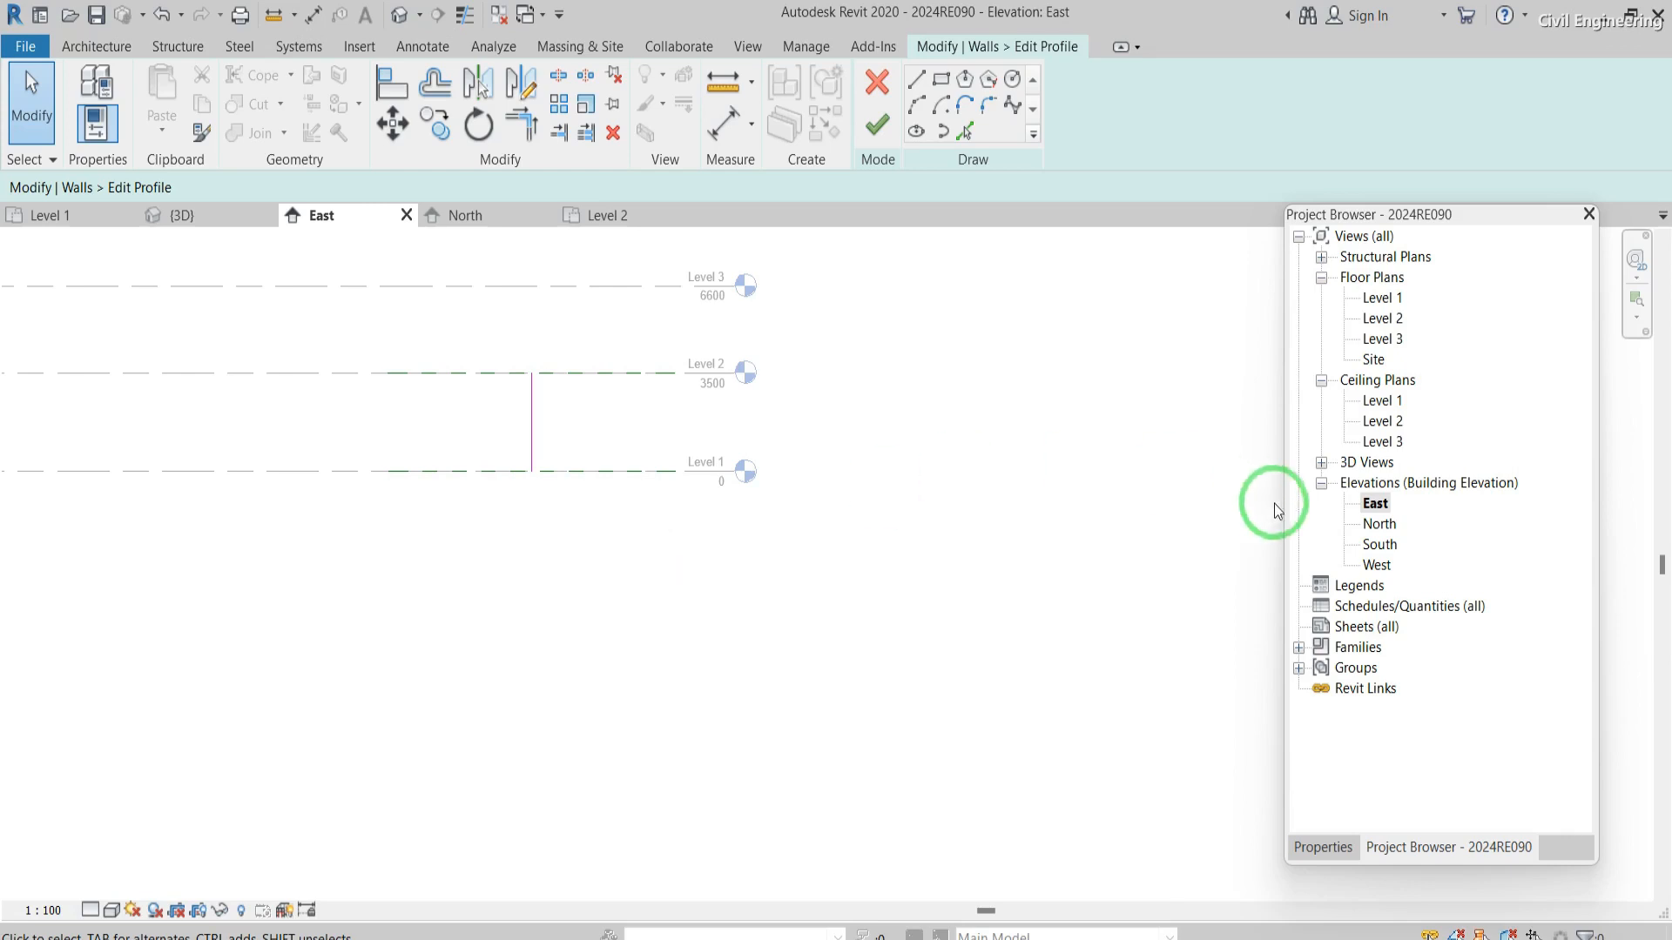
- Sketch a small rectangular opening near the upper-left corner of the wall profile in the North elevation
{"action": "double_click", "coordinate": [1384, 525]}
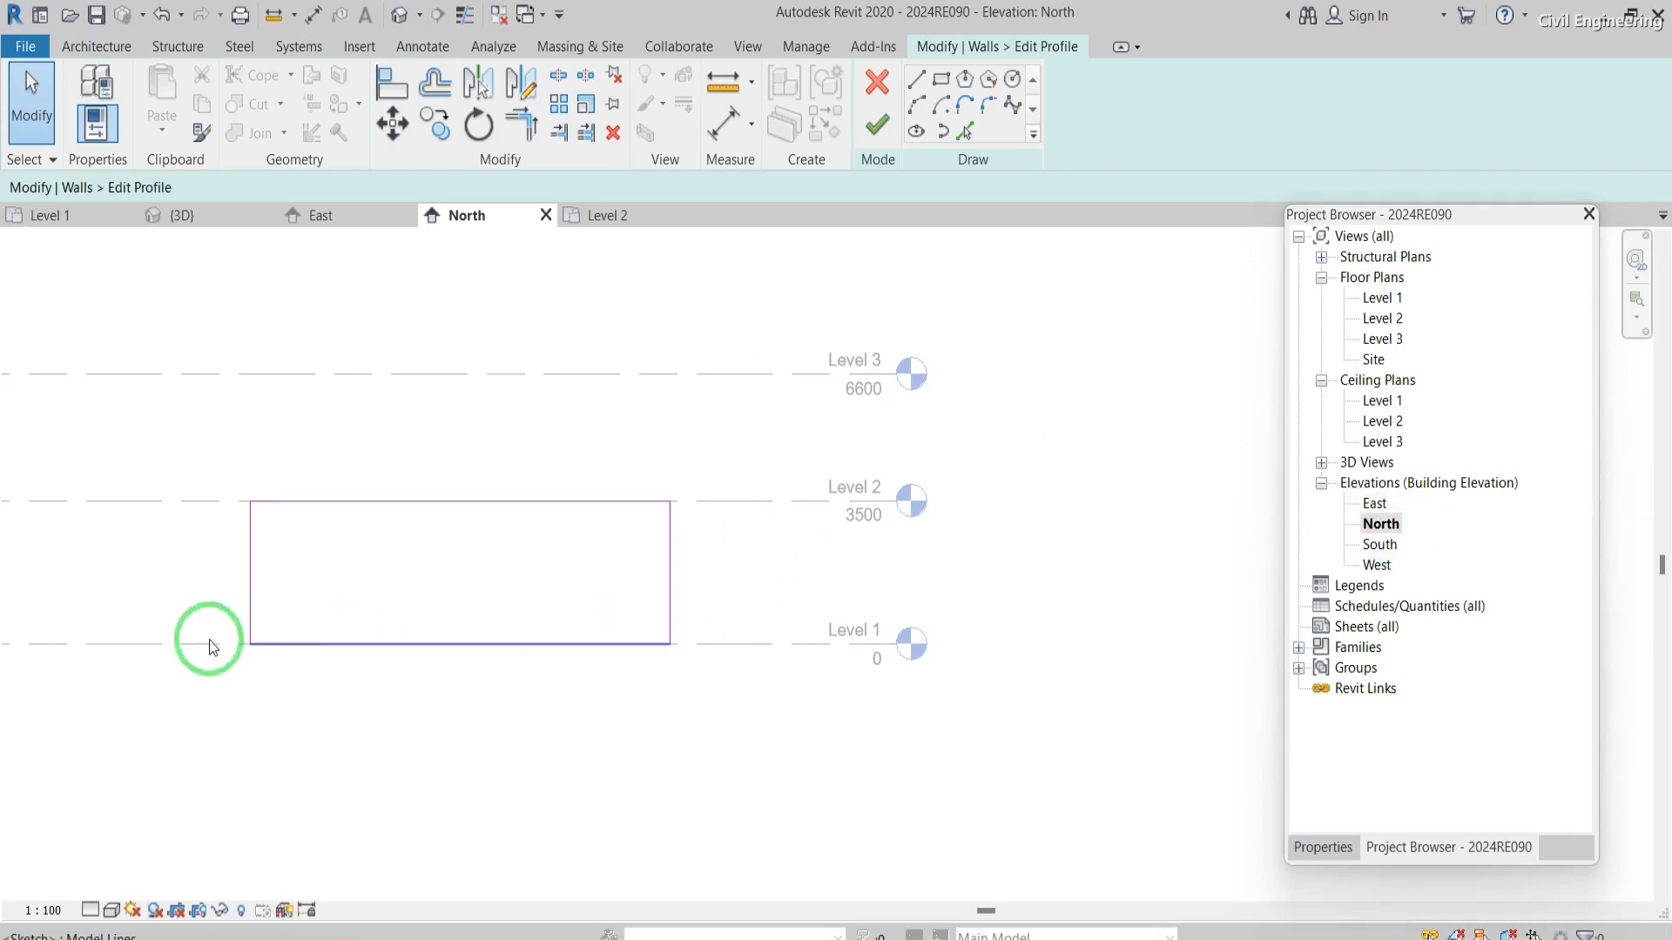
{"action": "scroll", "coordinate": [201, 568], "scroll_direction": "up", "scroll_amount": 4}
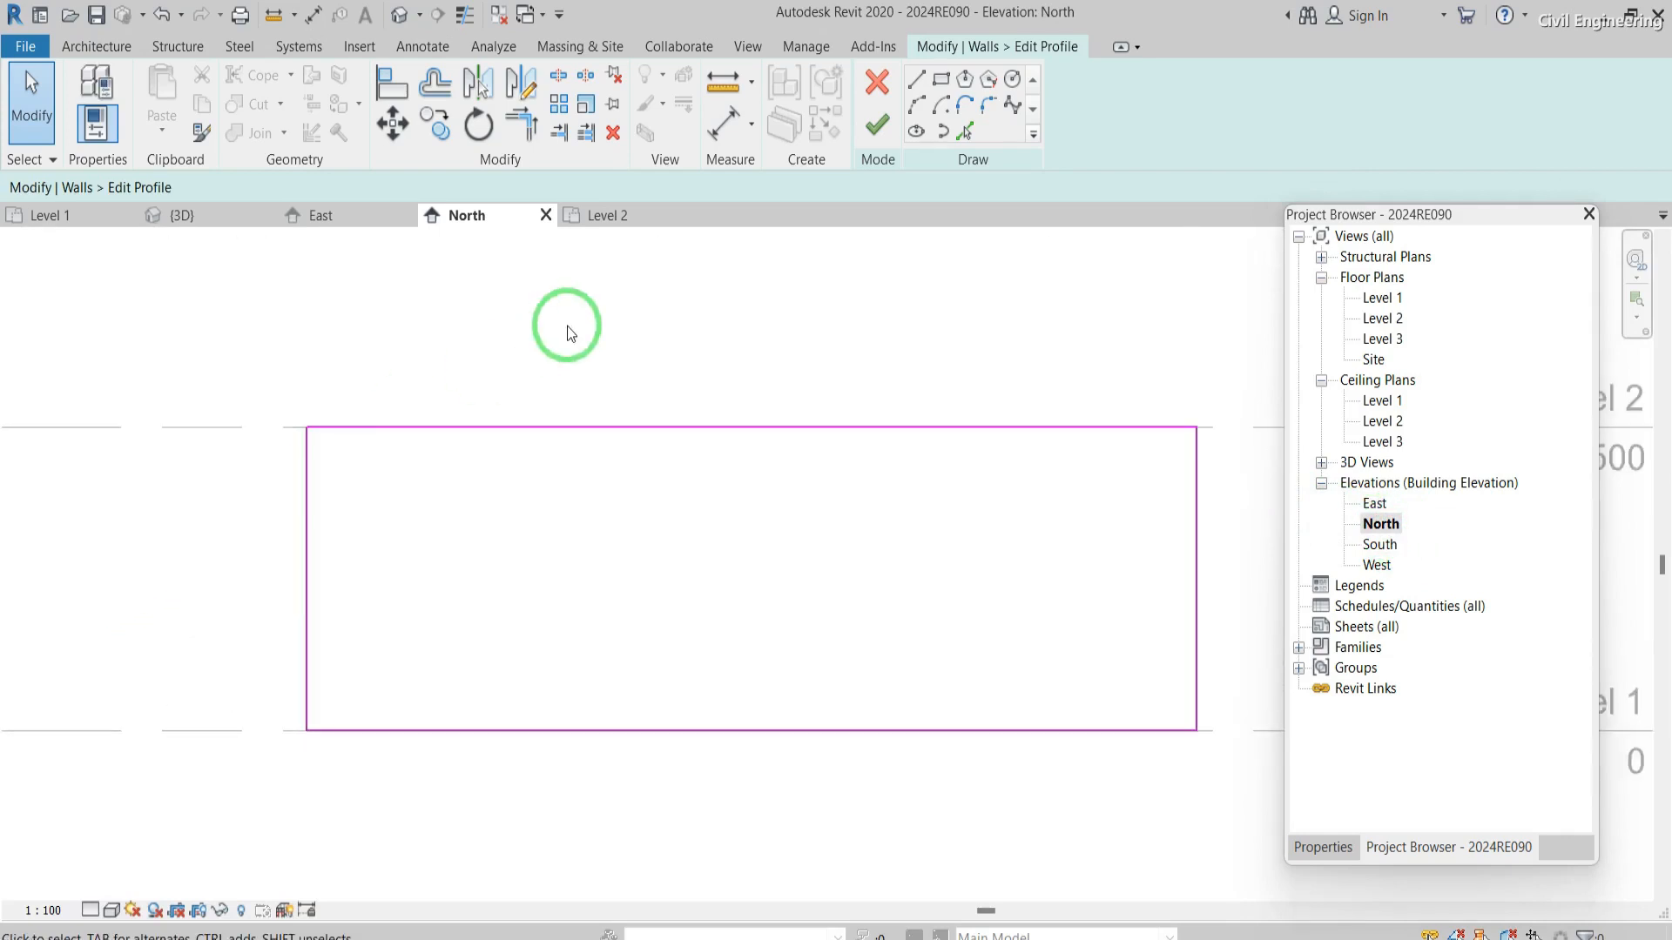
{"action": "left_click", "coordinate": [937, 81]}
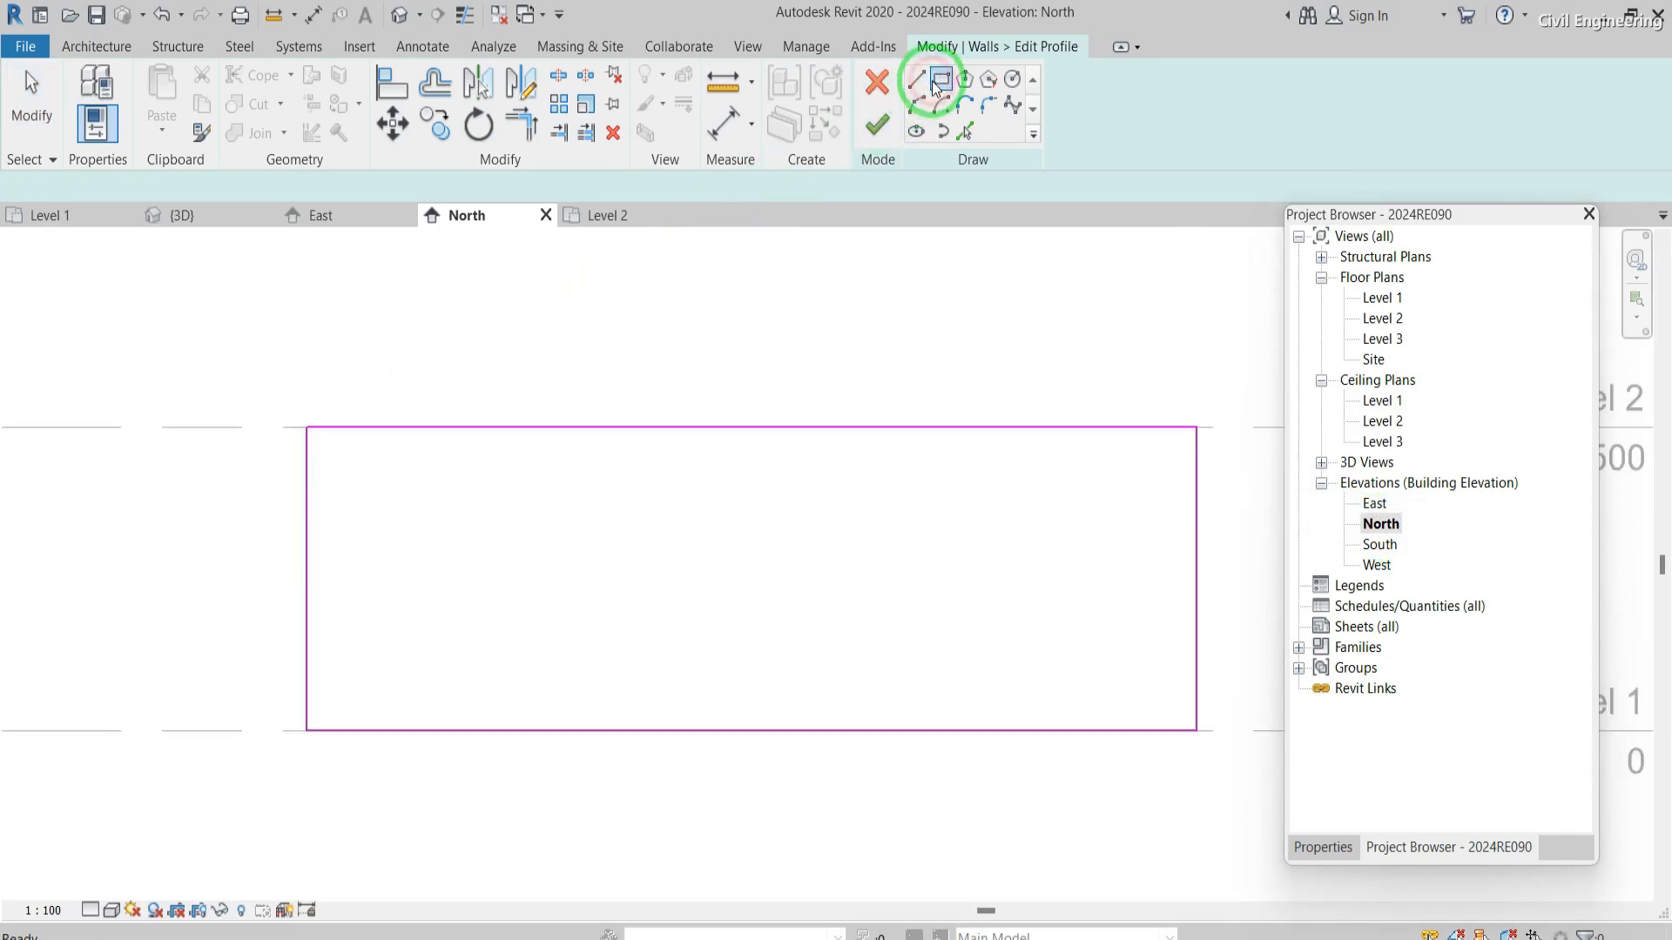
{"action": "left_click", "coordinate": [392, 497]}
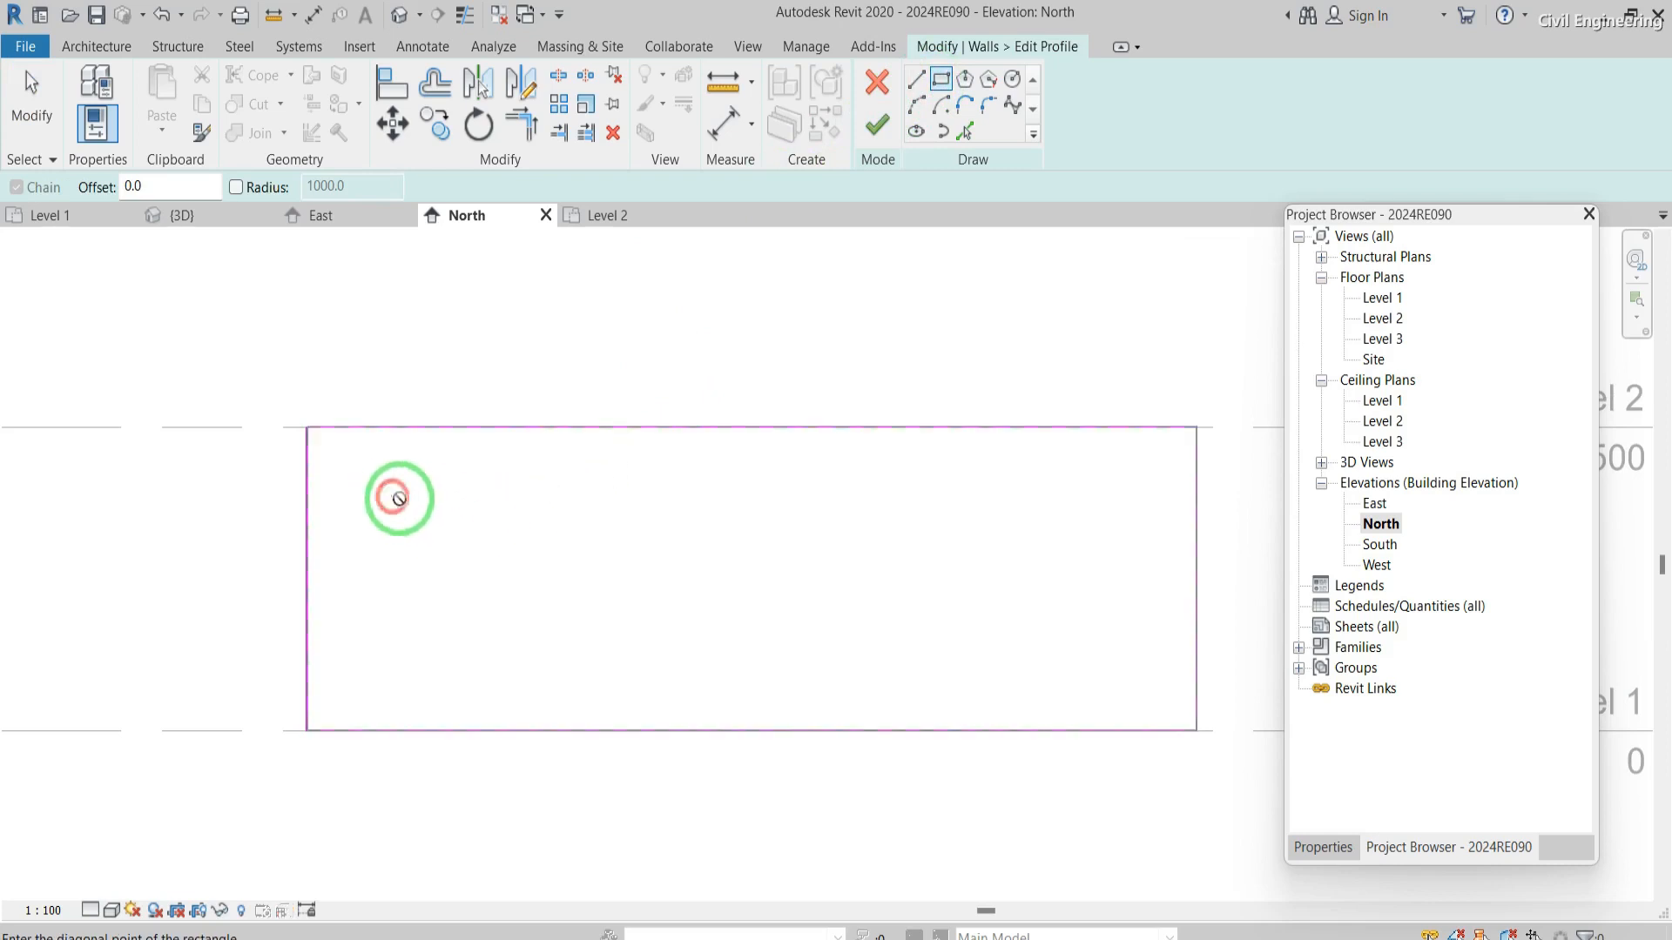
{"action": "left_click", "coordinate": [489, 550]}
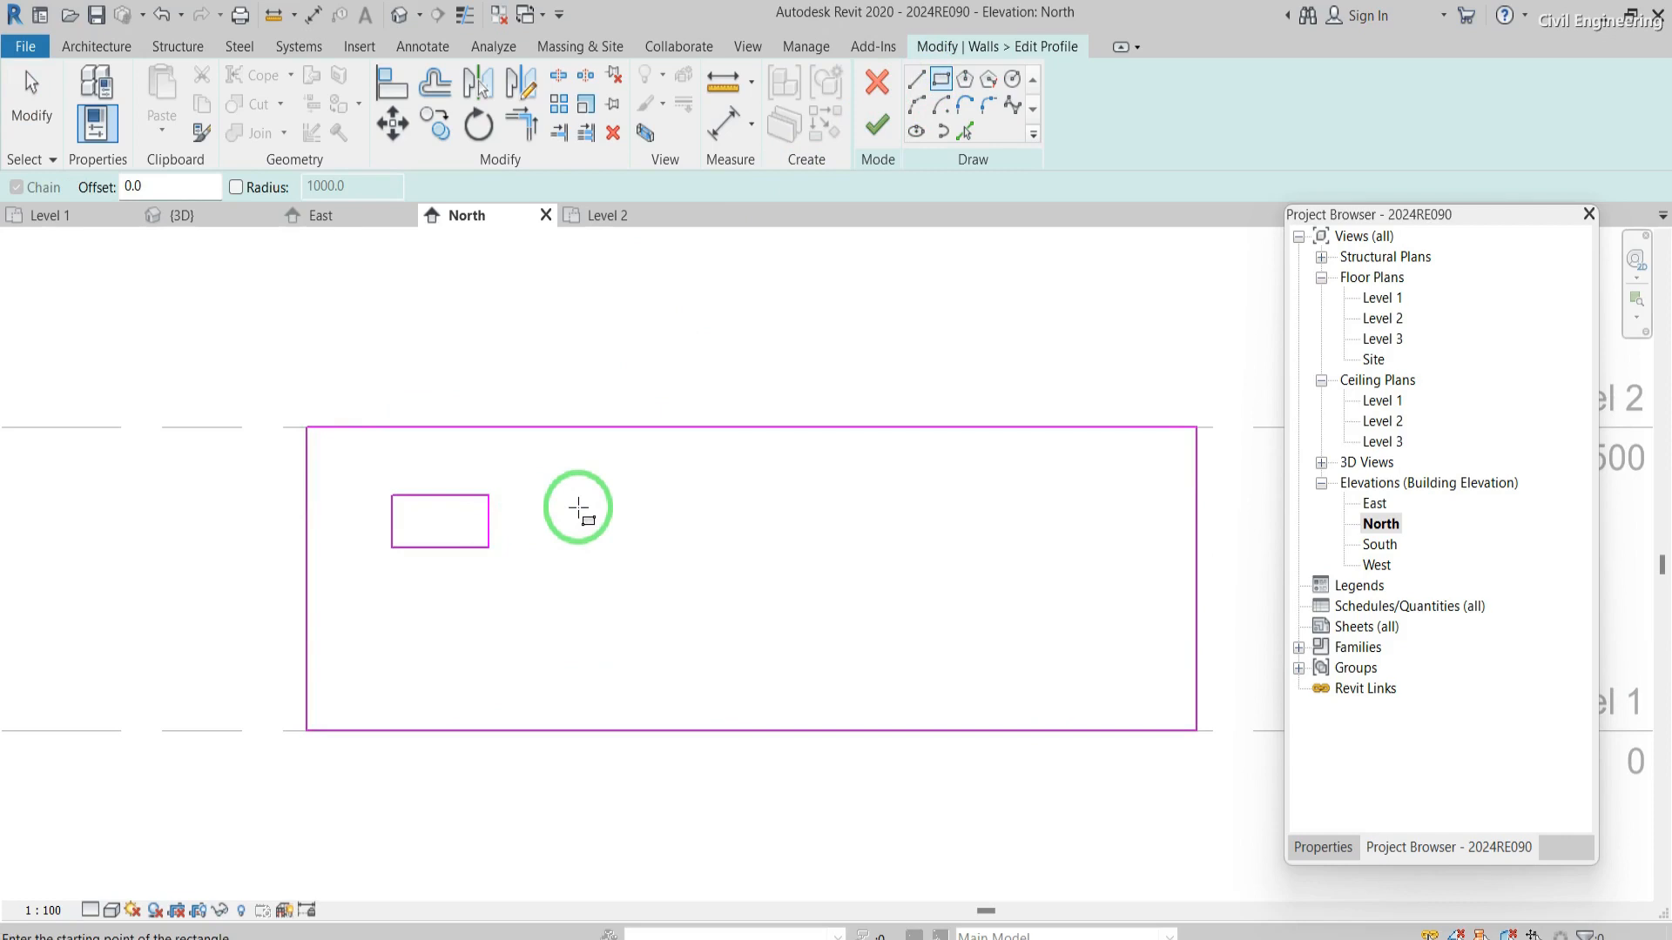
- Sketch two connected lines forming an open V in the middle of the wall profile, the first about 1600 mm long
{"action": "left_click", "coordinate": [916, 78]}
{"action": "left_click", "coordinate": [717, 495]}
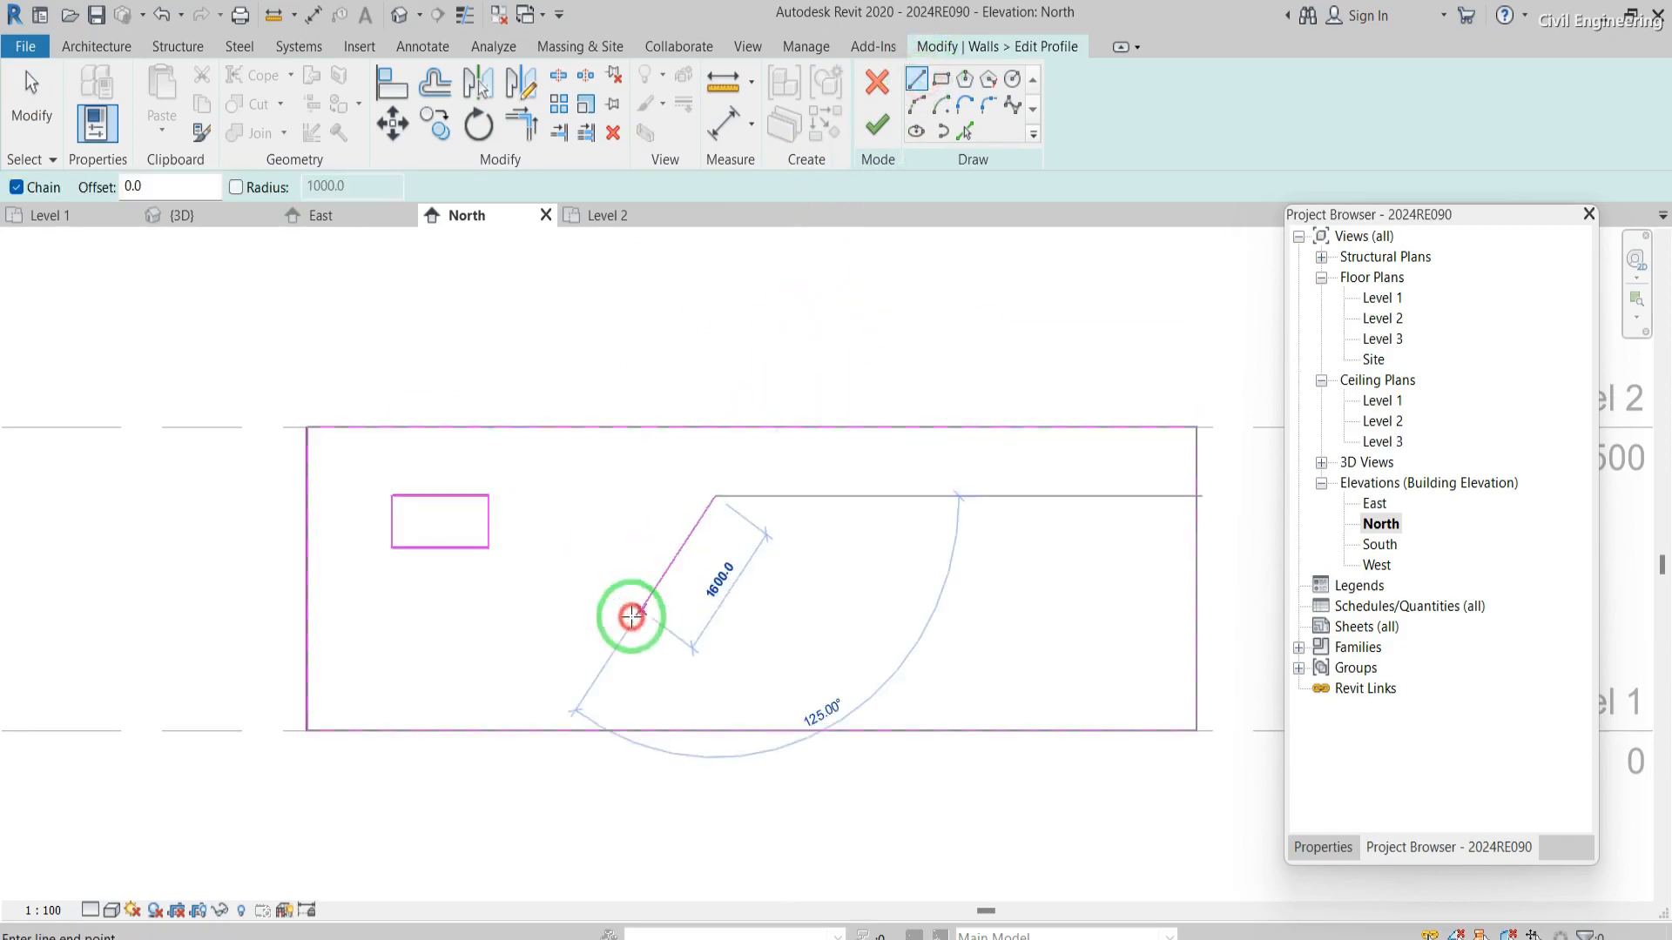
{"action": "left_click", "coordinate": [636, 617]}
{"action": "left_click", "coordinate": [827, 581]}
{"action": "key", "text": "Escape"}
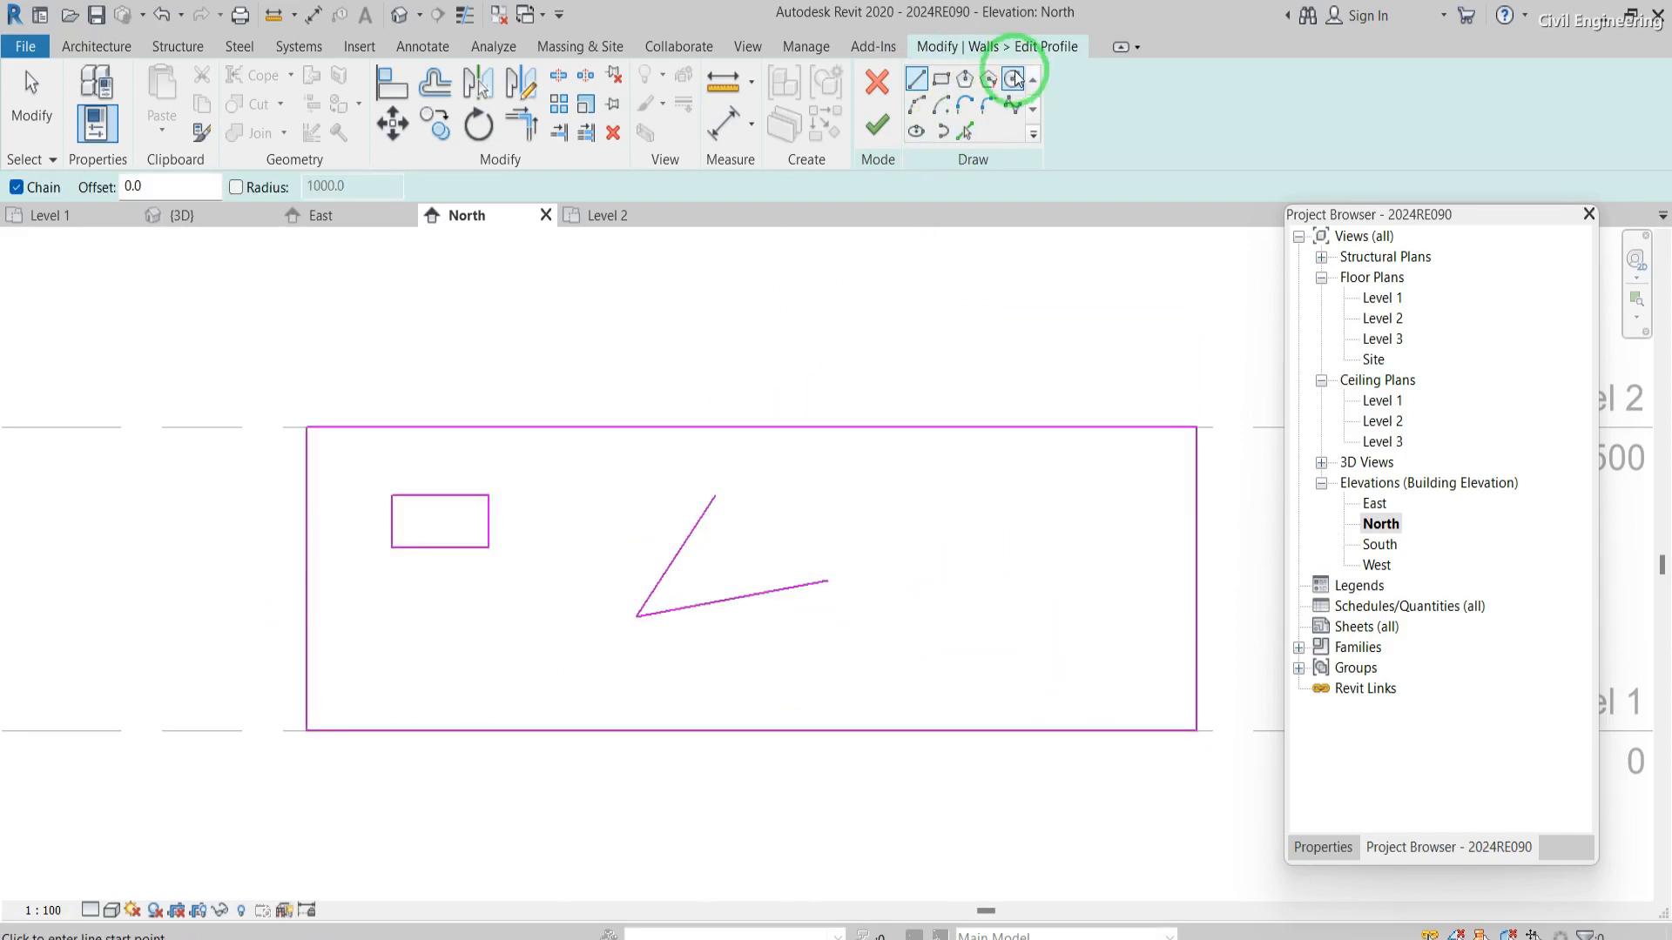
- Sketch a circular opening with a radius of about 400 mm near the upper-right corner of the wall profile
{"action": "left_click", "coordinate": [1012, 78]}
{"action": "left_click", "coordinate": [996, 482]}
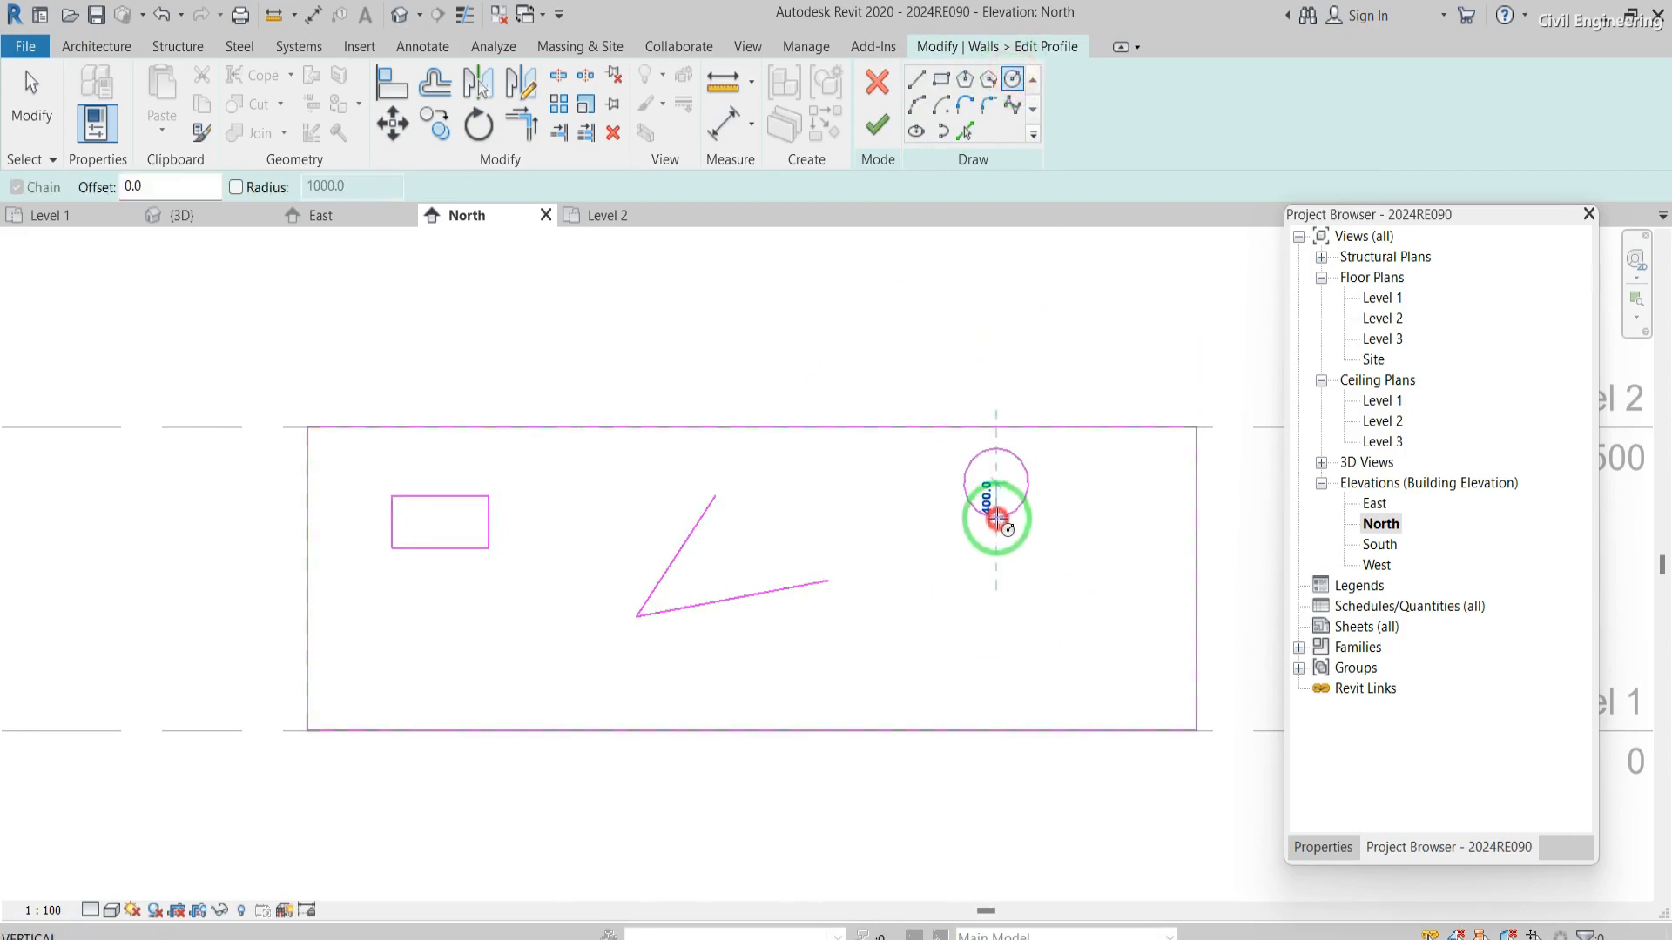
{"action": "left_click", "coordinate": [996, 520]}
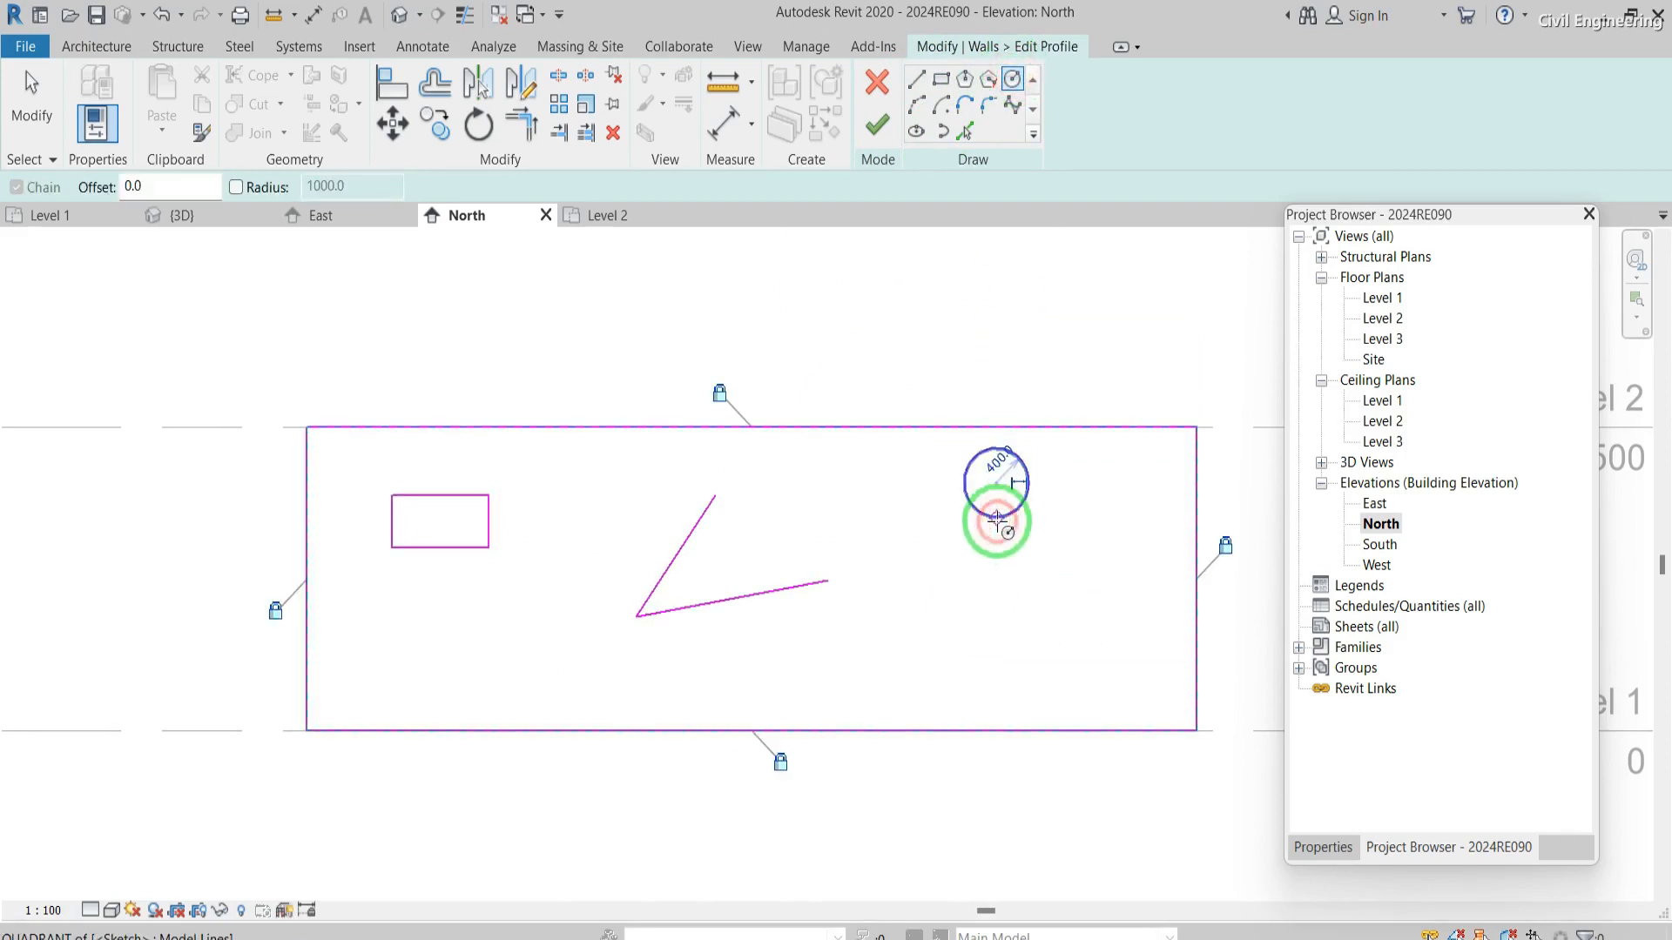
- Sketch a horizontal elliptical opening below the circle with semi-axes of about 1000 mm and 400 mm
{"action": "left_click", "coordinate": [916, 132]}
{"action": "left_click", "coordinate": [953, 623]}
{"action": "left_click", "coordinate": [1030, 624]}
{"action": "left_click", "coordinate": [1032, 623]}
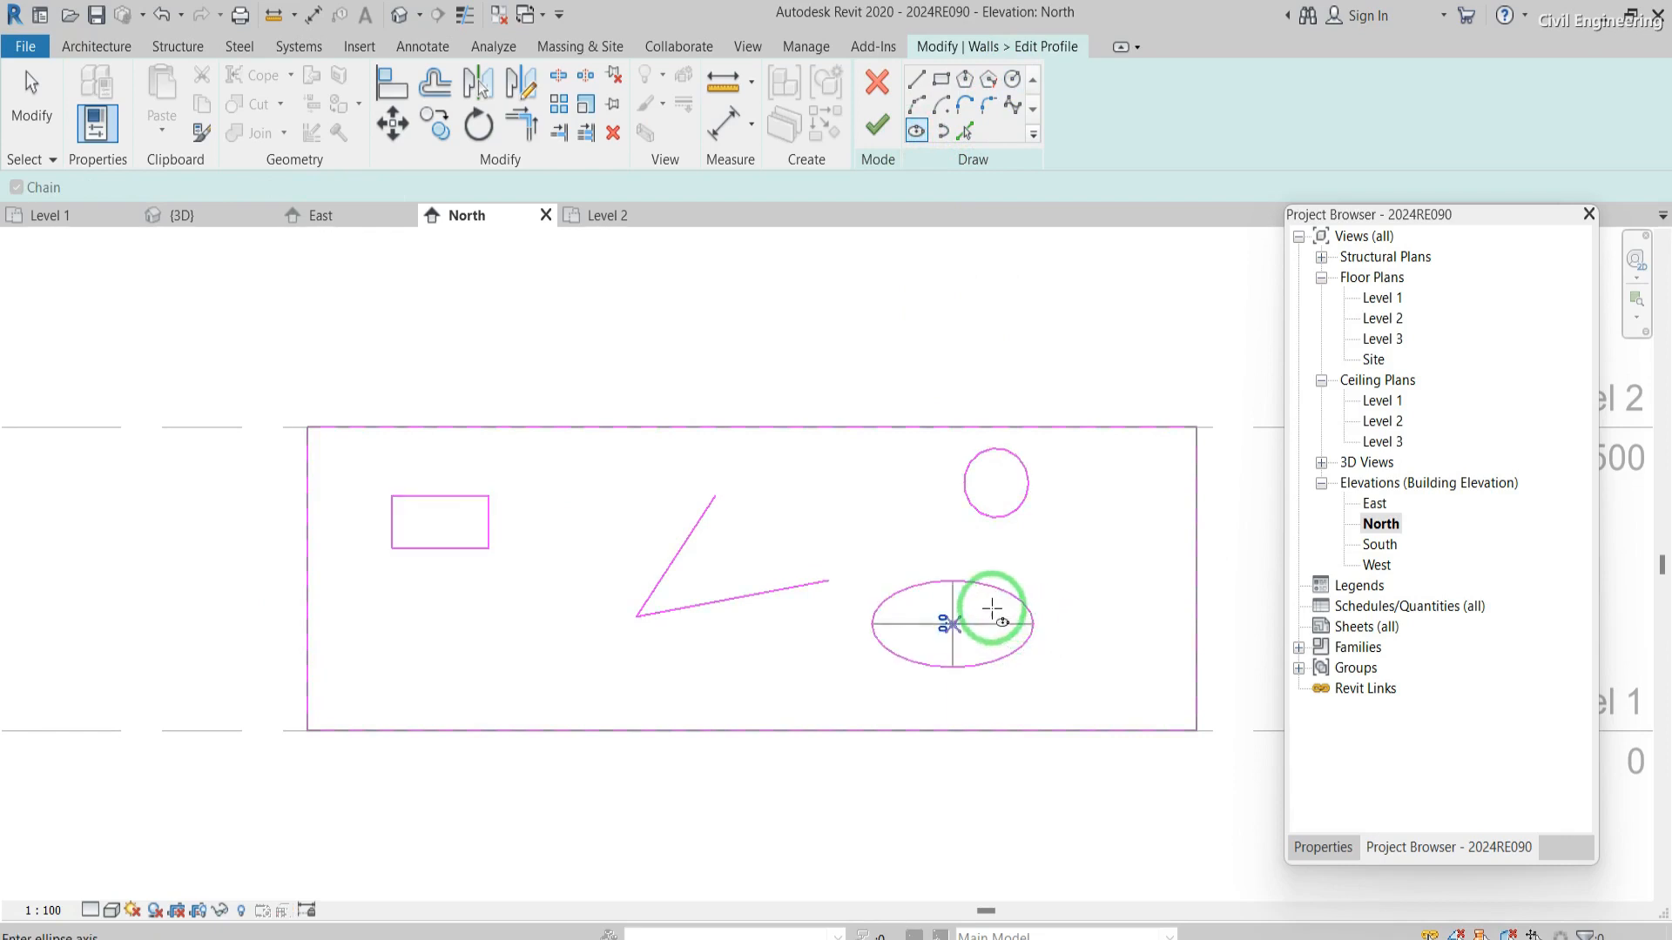
{"action": "left_click", "coordinate": [953, 590]}
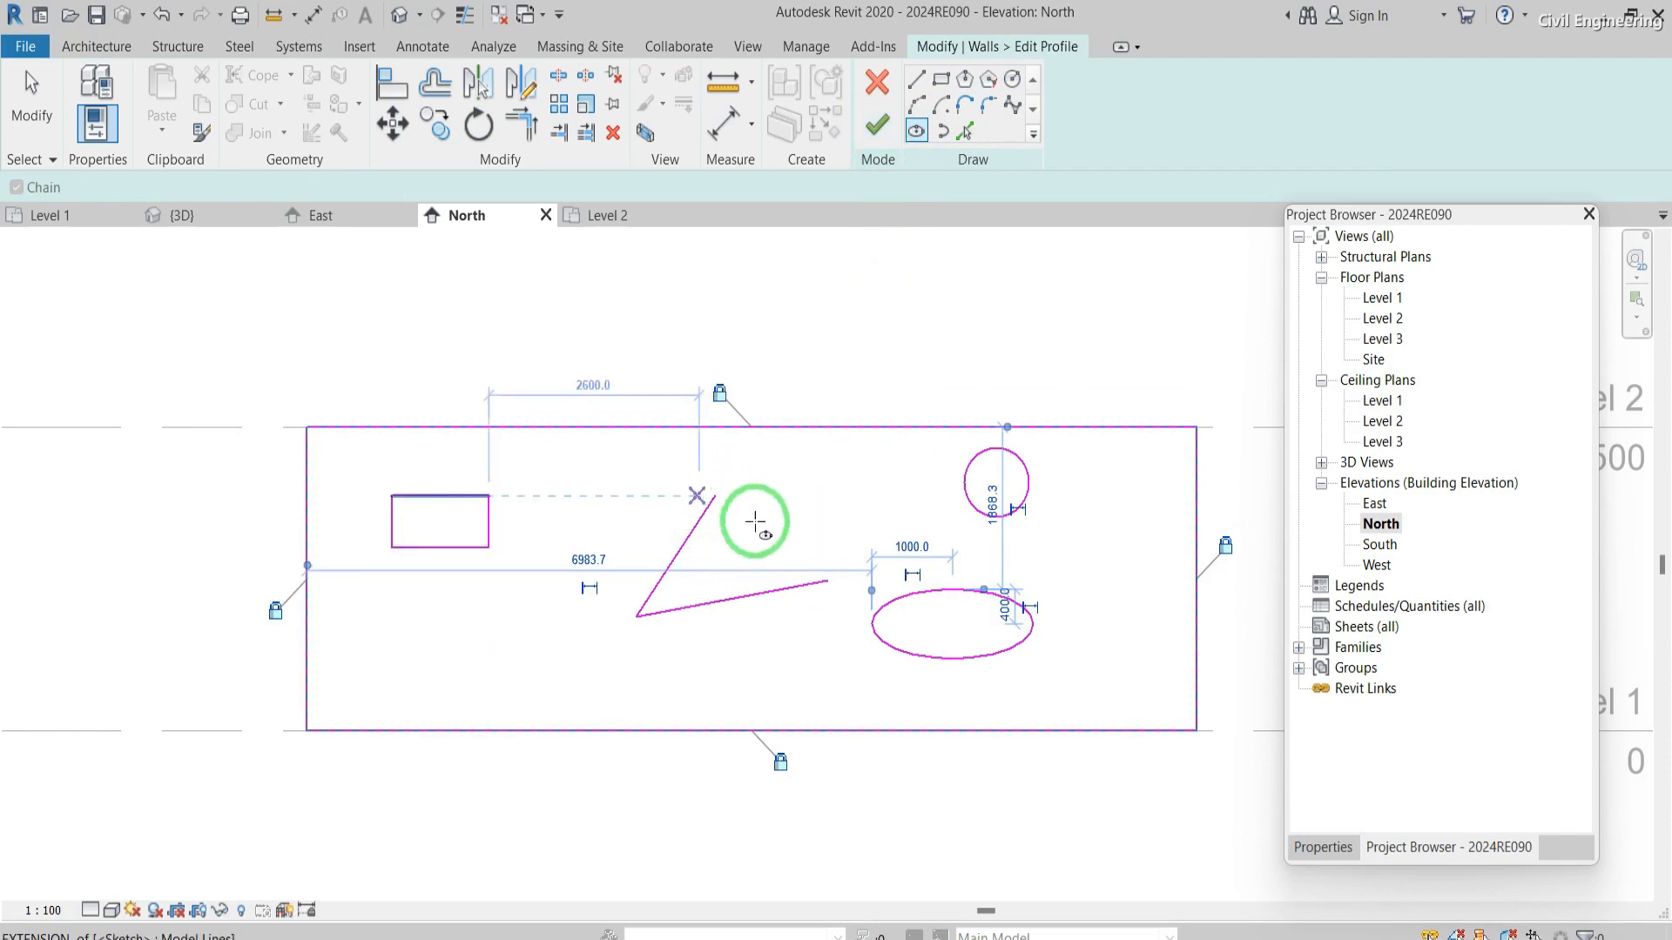
- Try to finish the wall profile with the V-shaped lines left open, and continue sketching
{"action": "left_click", "coordinate": [875, 140]}
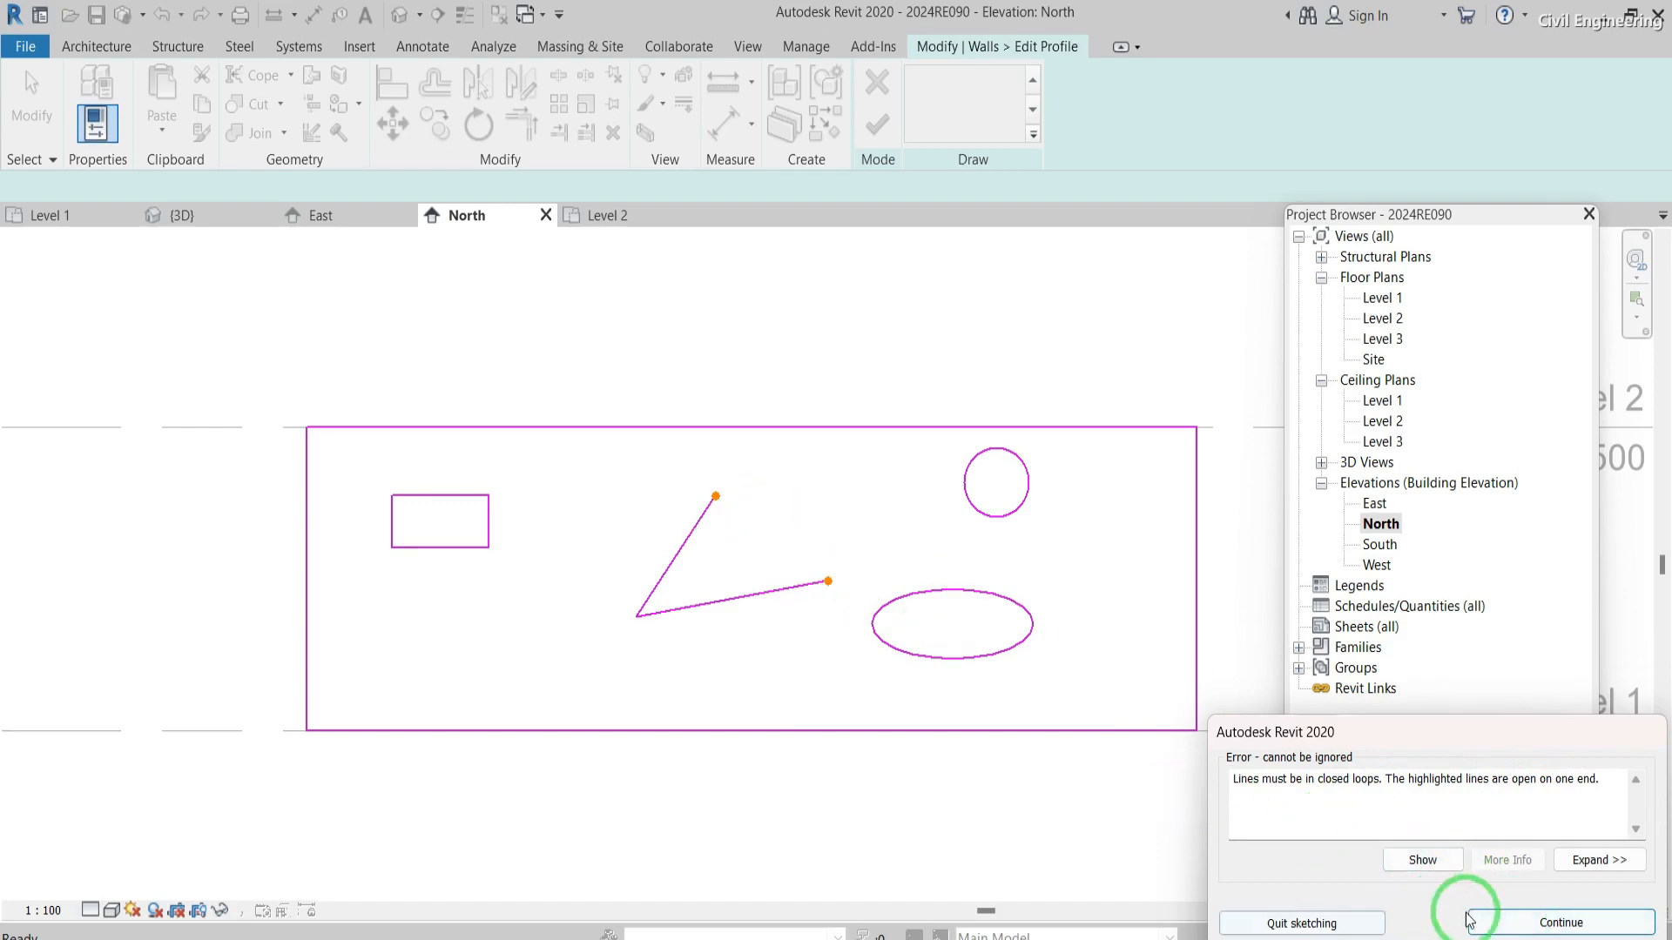
{"action": "left_click", "coordinate": [1509, 925]}
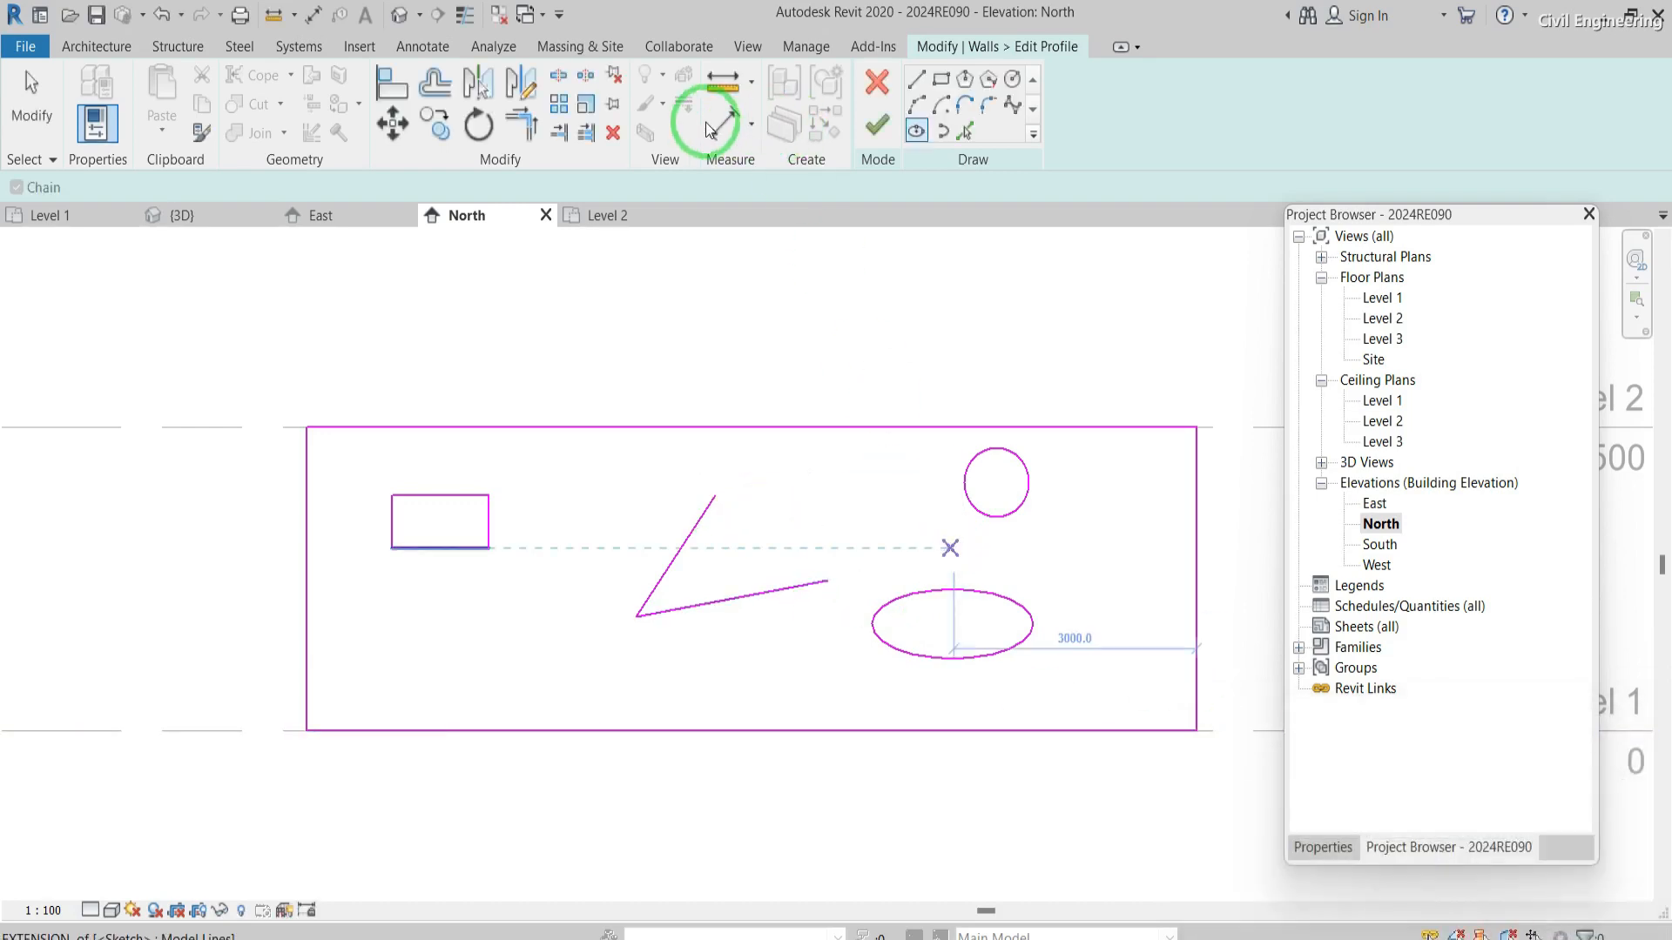
- Close the V into a triangular opening with a line joining its two open ends, and finish the wall profile
{"action": "left_click", "coordinate": [915, 79]}
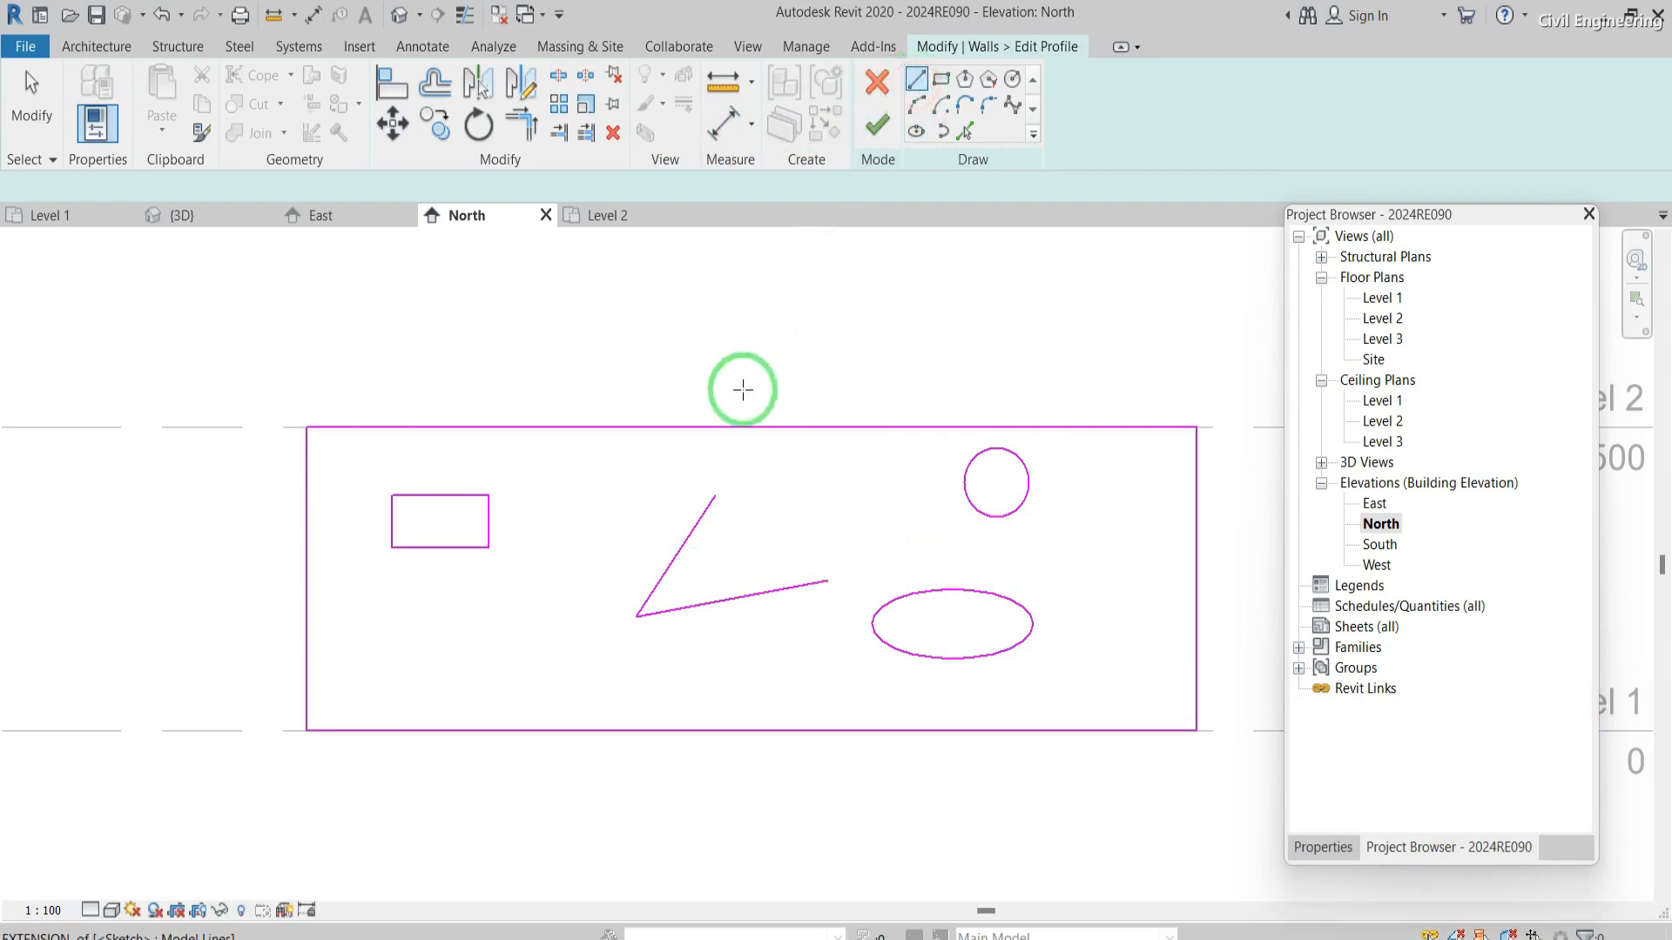
{"action": "left_click", "coordinate": [715, 496]}
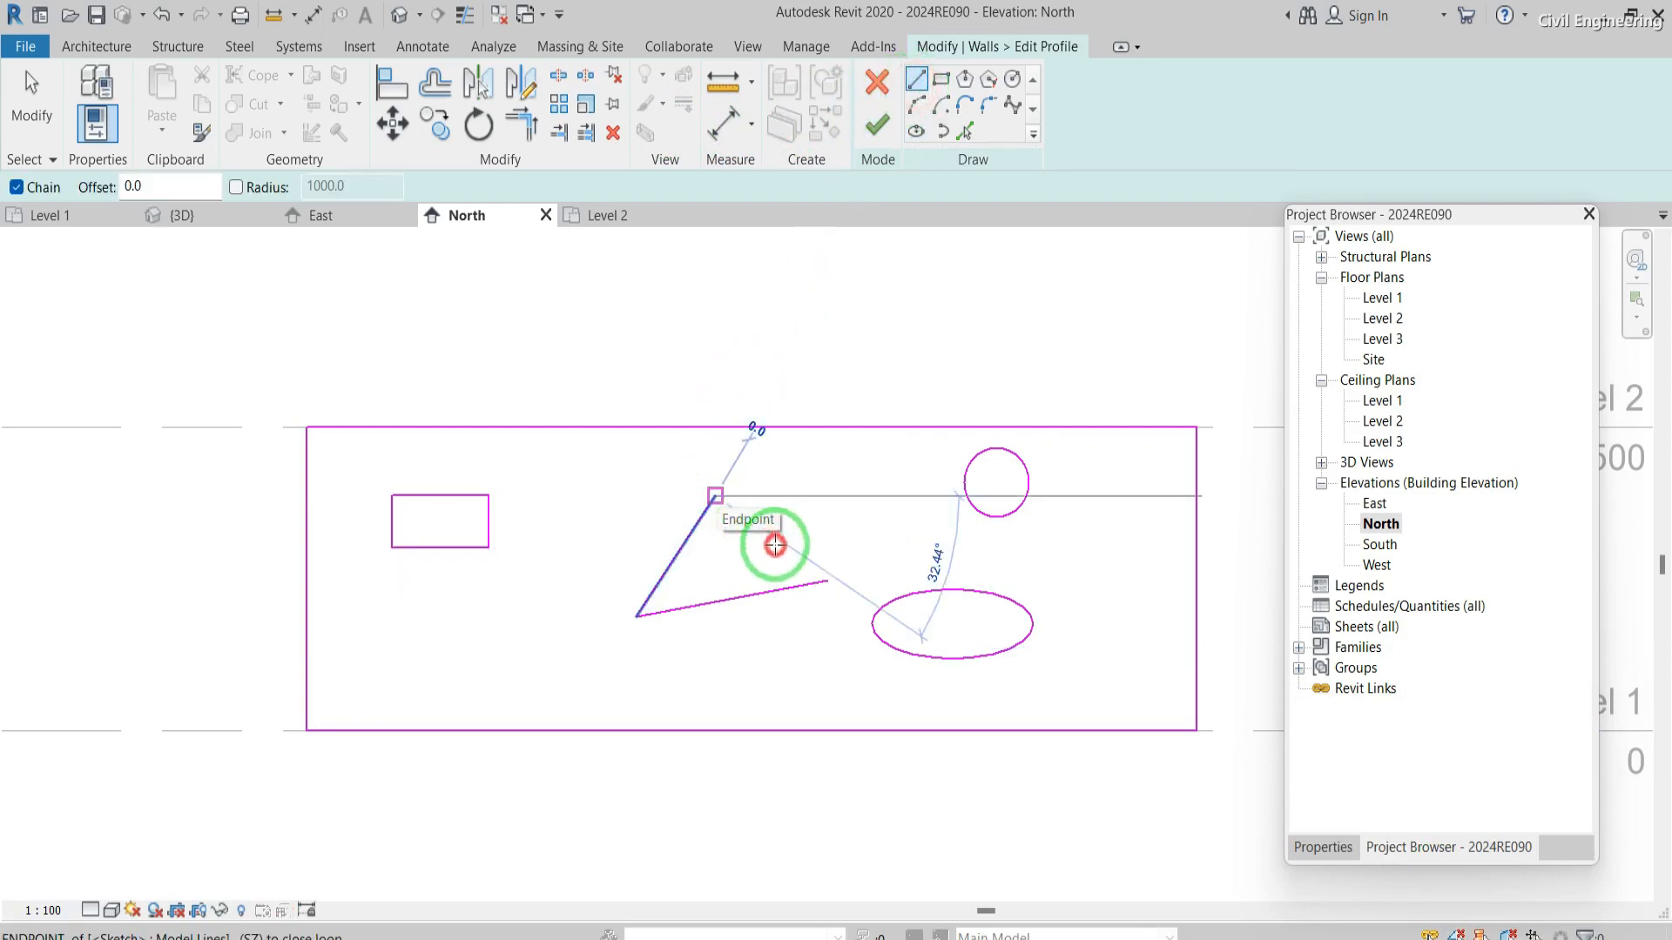
{"action": "left_click", "coordinate": [827, 580]}
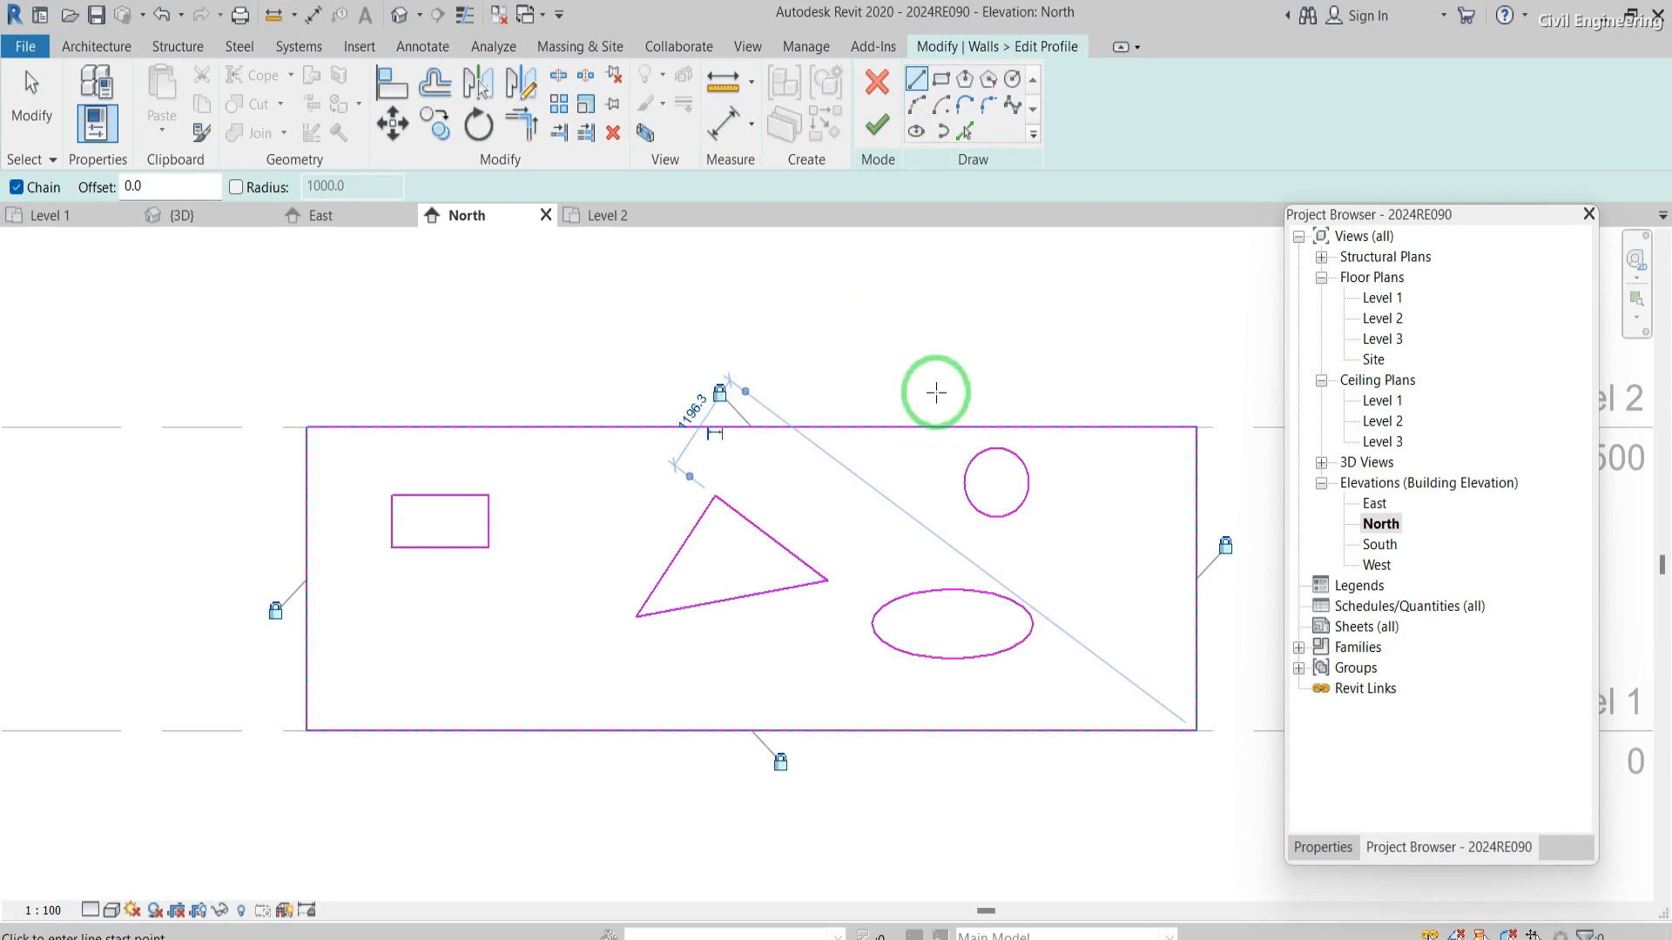
{"action": "left_click", "coordinate": [879, 140]}
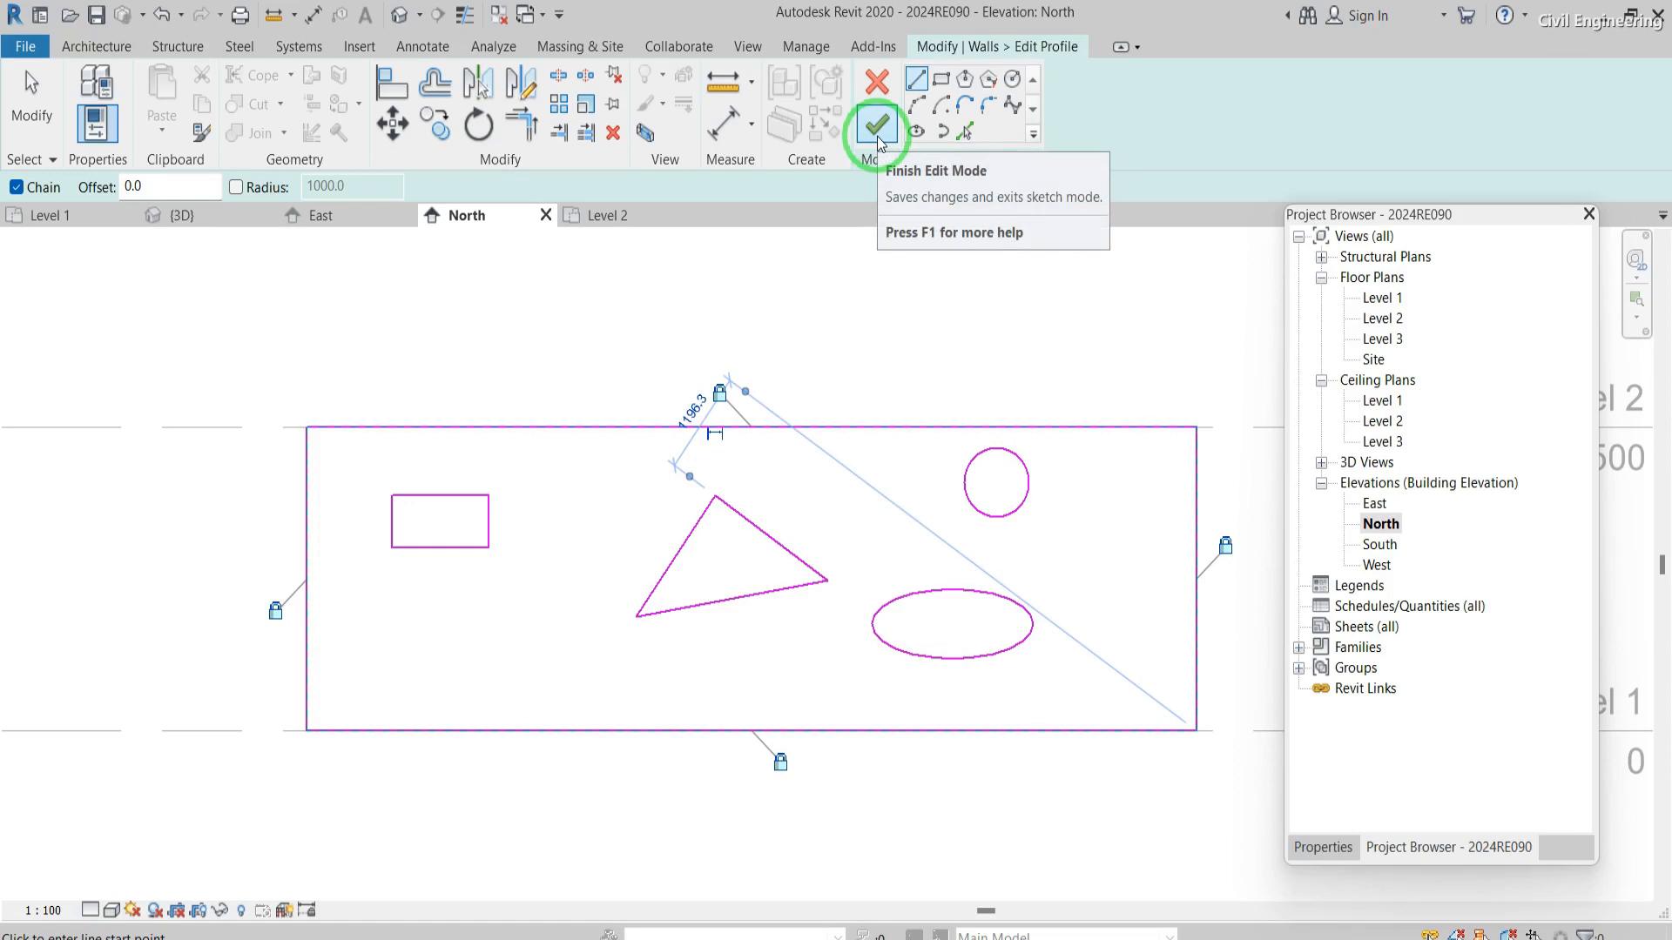
{"action": "left_click", "coordinate": [878, 133]}
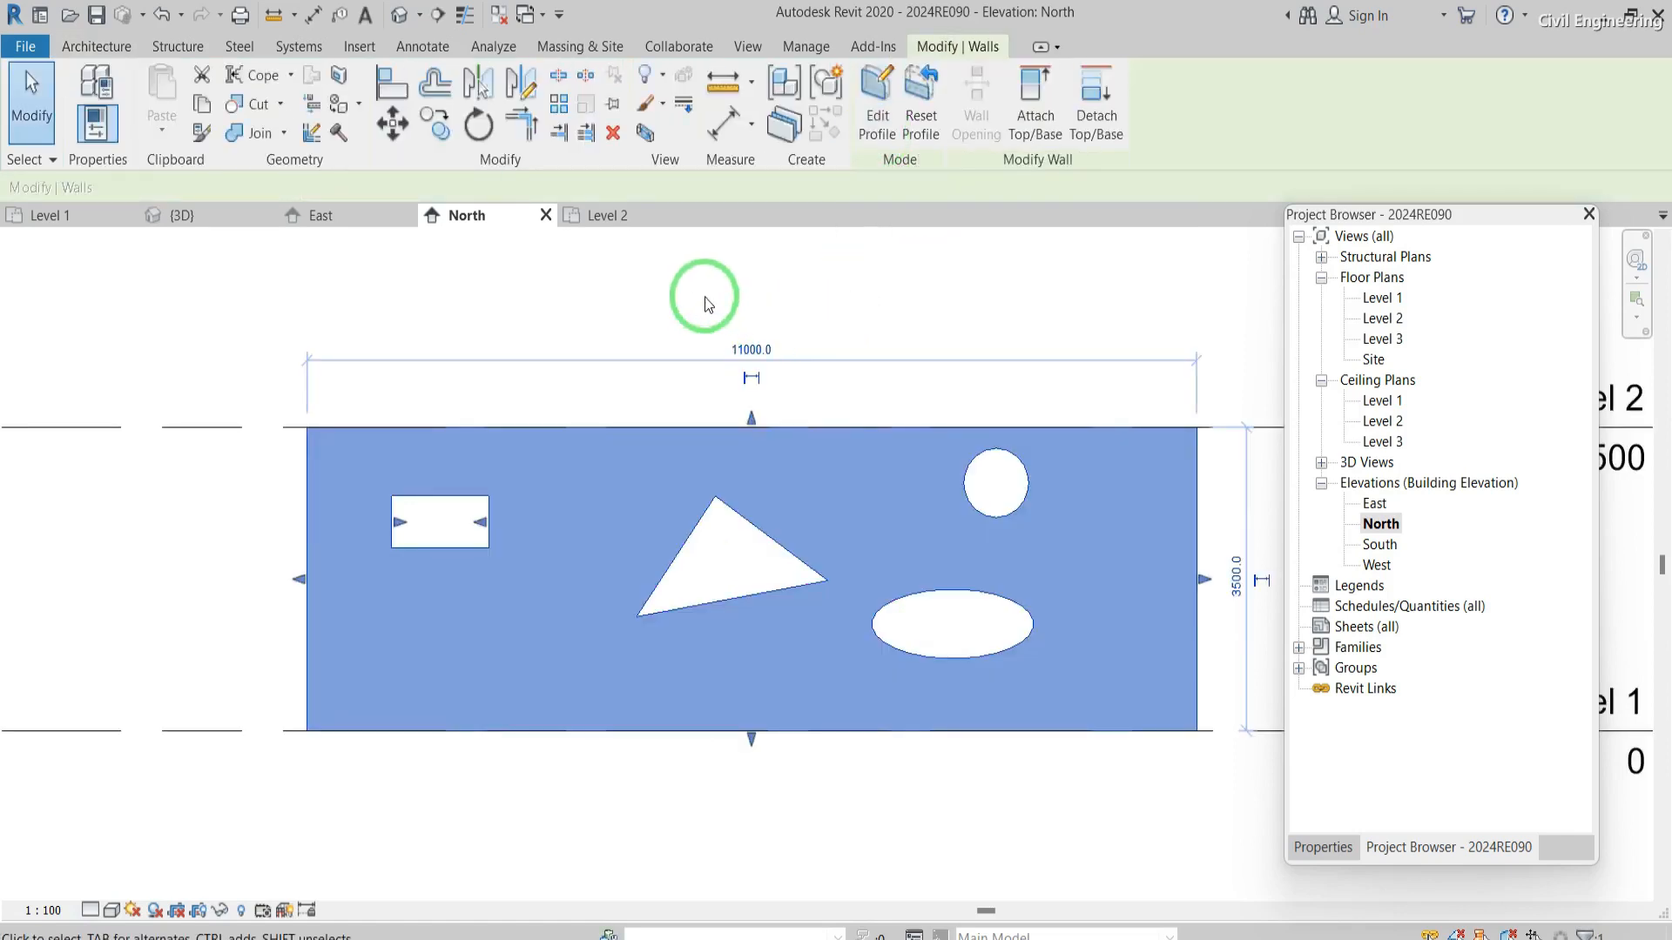
- Examine the wall and its rectangular, triangular, circular and elliptical openings in the 3D view
{"action": "left_click", "coordinate": [703, 296]}
{"action": "left_click", "coordinate": [400, 16]}
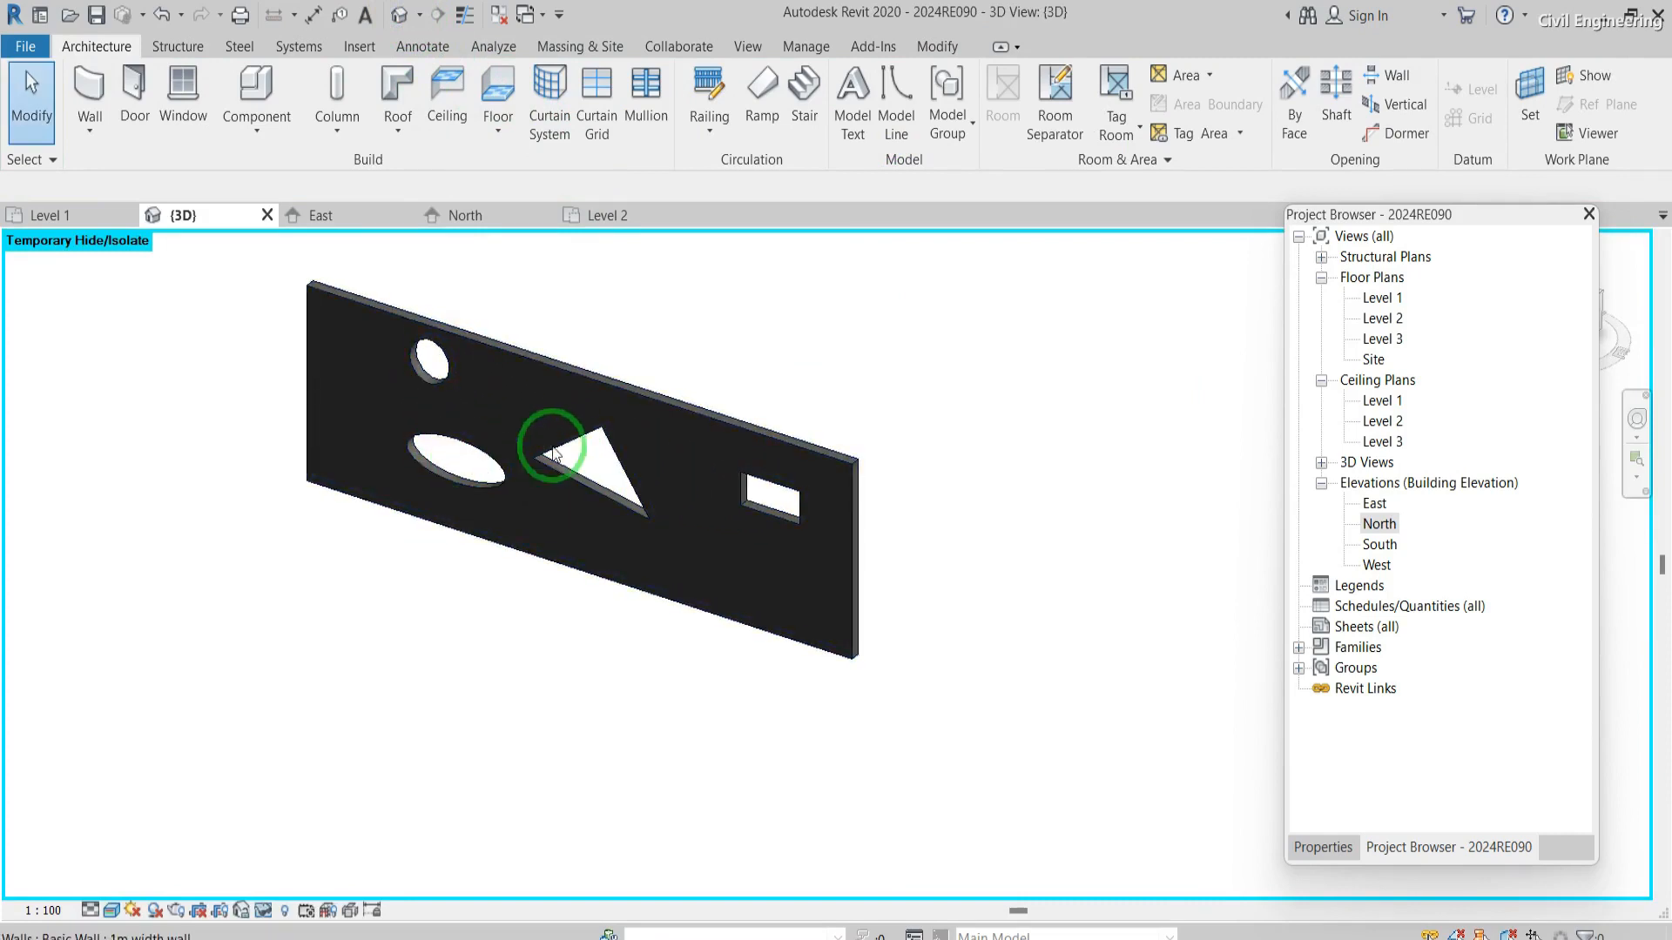
{"action": "scroll", "coordinate": [765, 538], "scroll_direction": "down", "scroll_amount": 3}
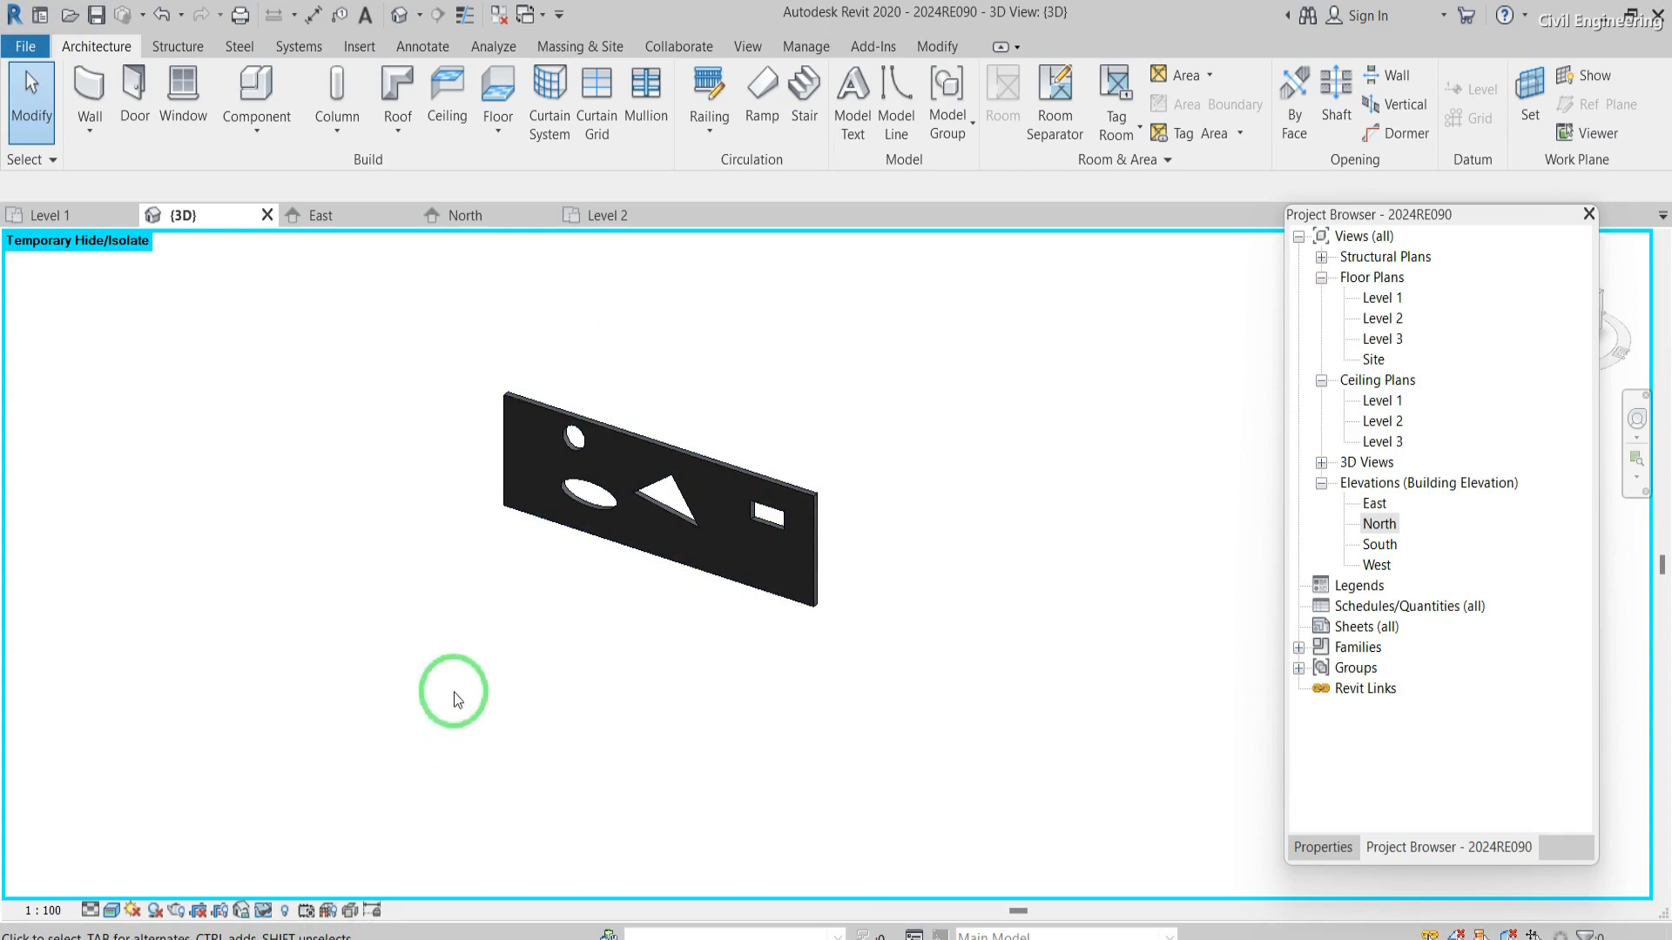
- Reopen the wall's profile for editing in the North elevation and delete its straight top edge
{"action": "left_click", "coordinate": [630, 442]}
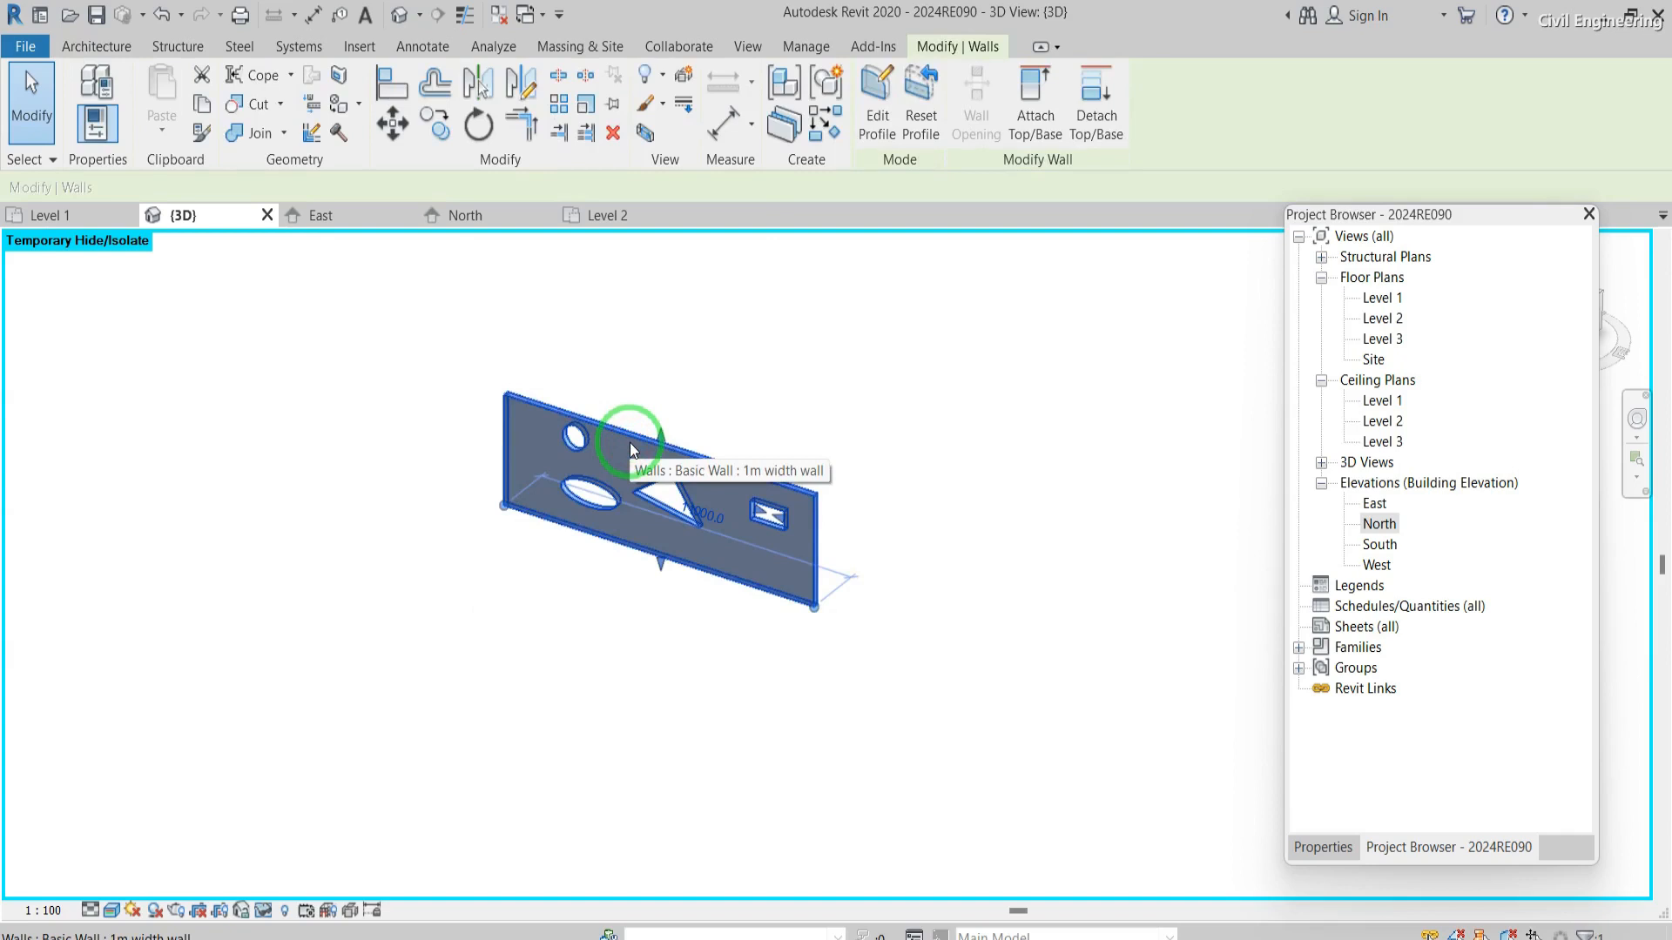
{"action": "double_click", "coordinate": [629, 436]}
{"action": "double_click", "coordinate": [1379, 523]}
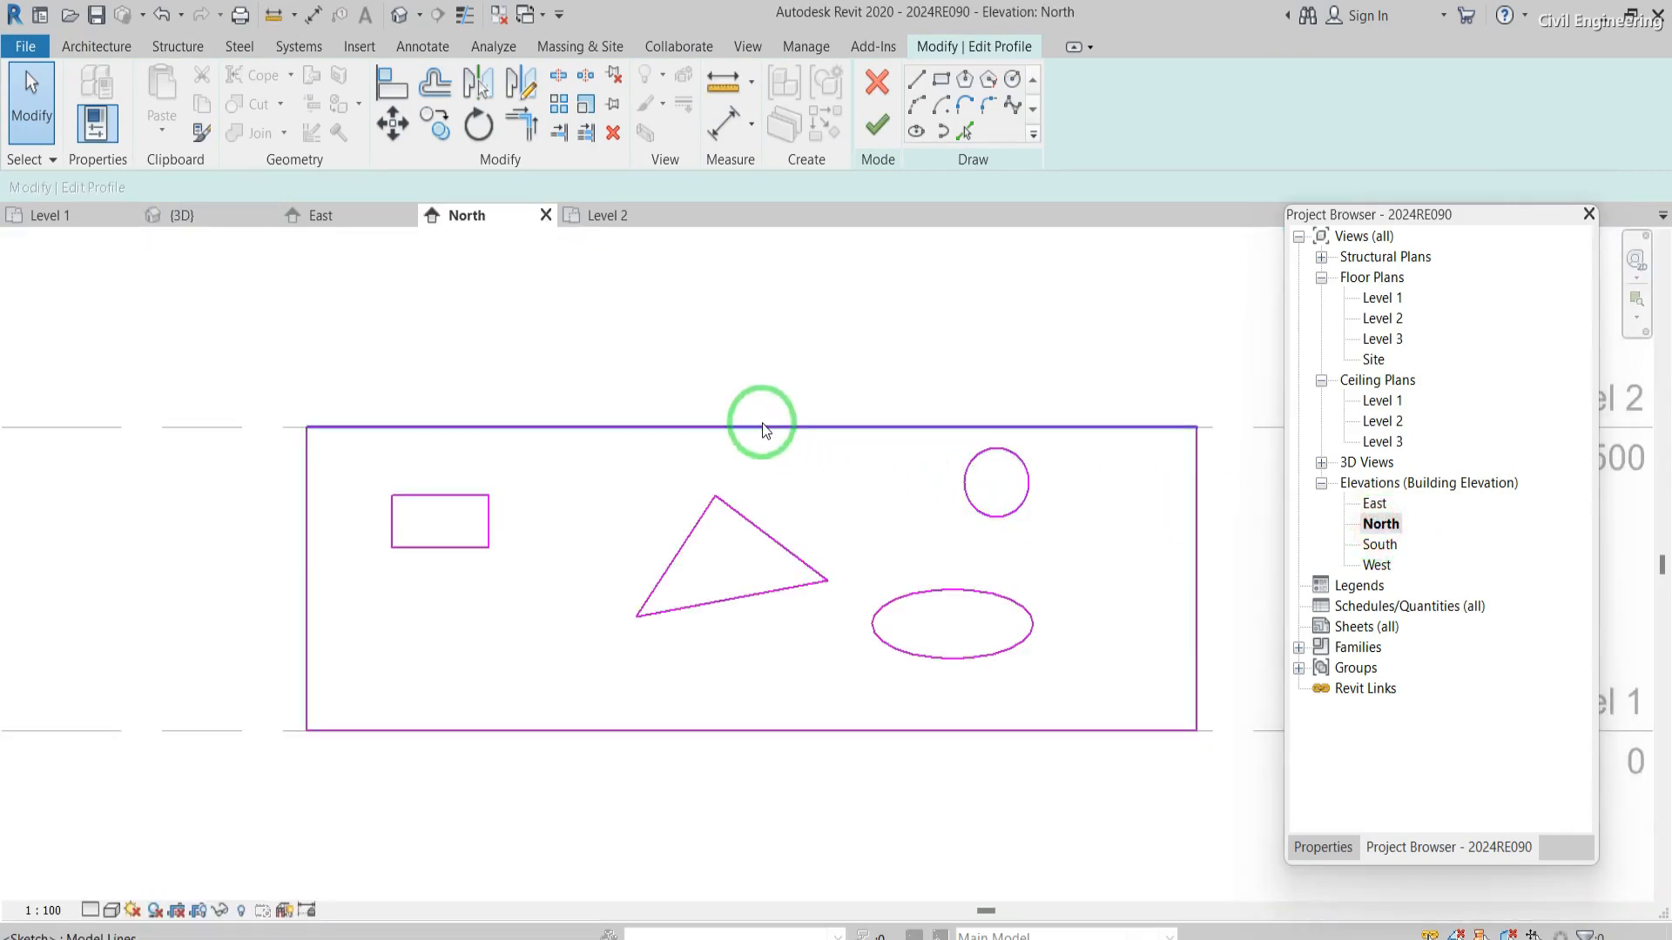
{"action": "left_click", "coordinate": [763, 427]}
{"action": "key", "text": "Delete"}
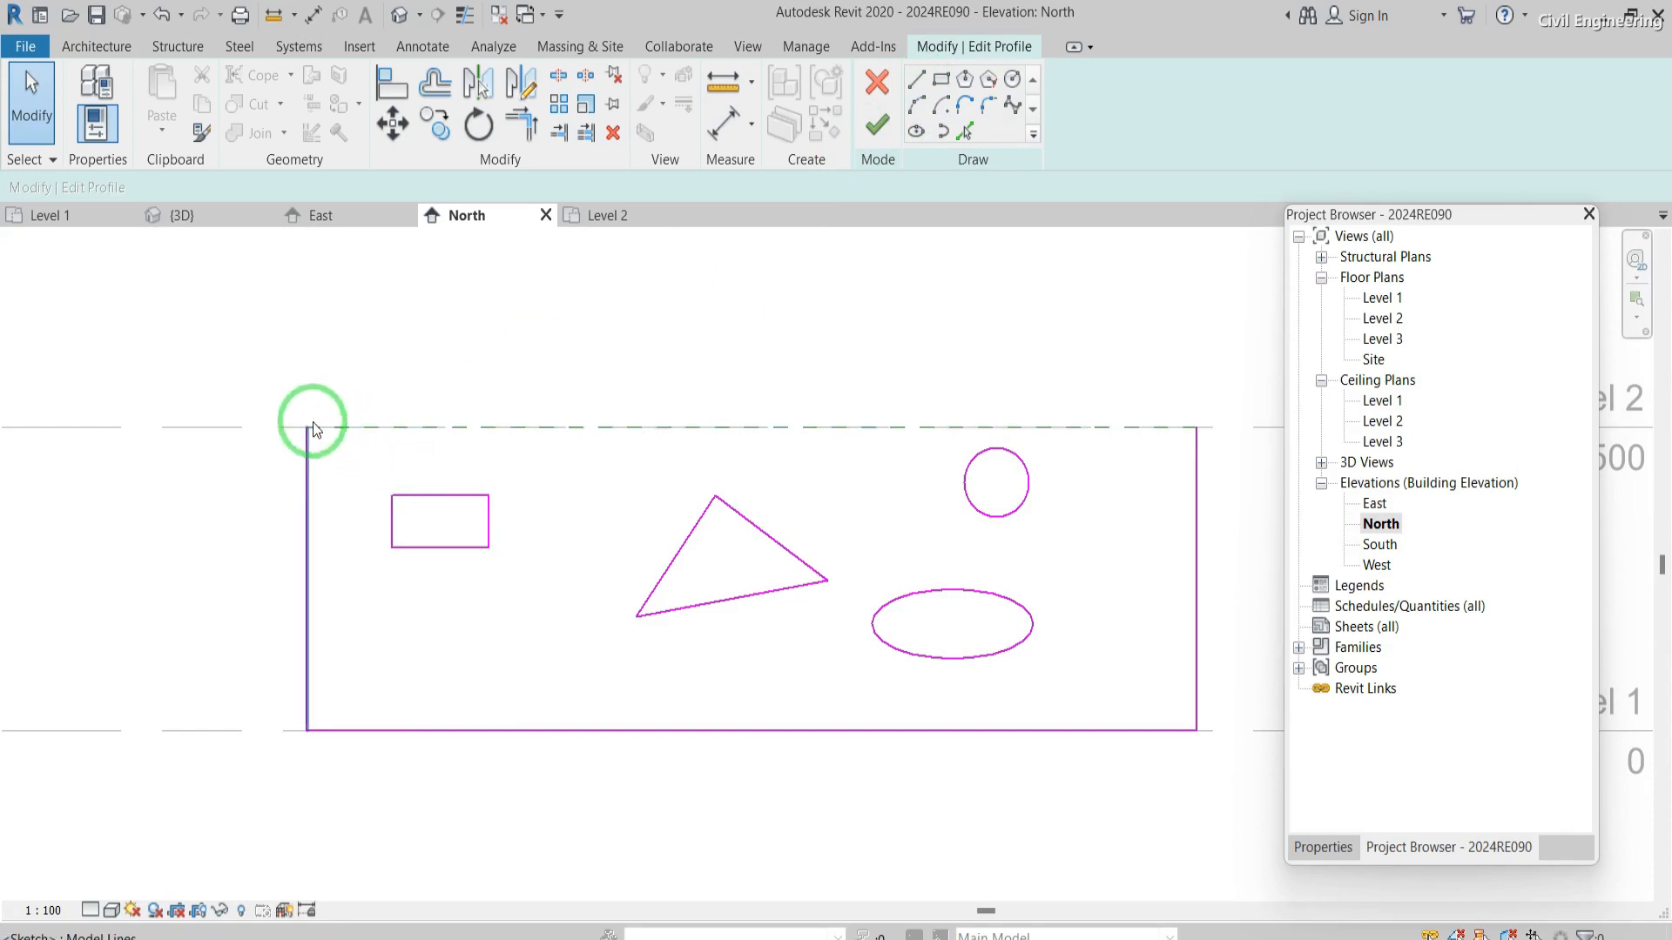
- Sketch a start-end-radius arc with a radius of about 10612 mm between the profile's upper corners, bulging upward, and finish the profile
{"action": "left_click", "coordinate": [914, 108]}
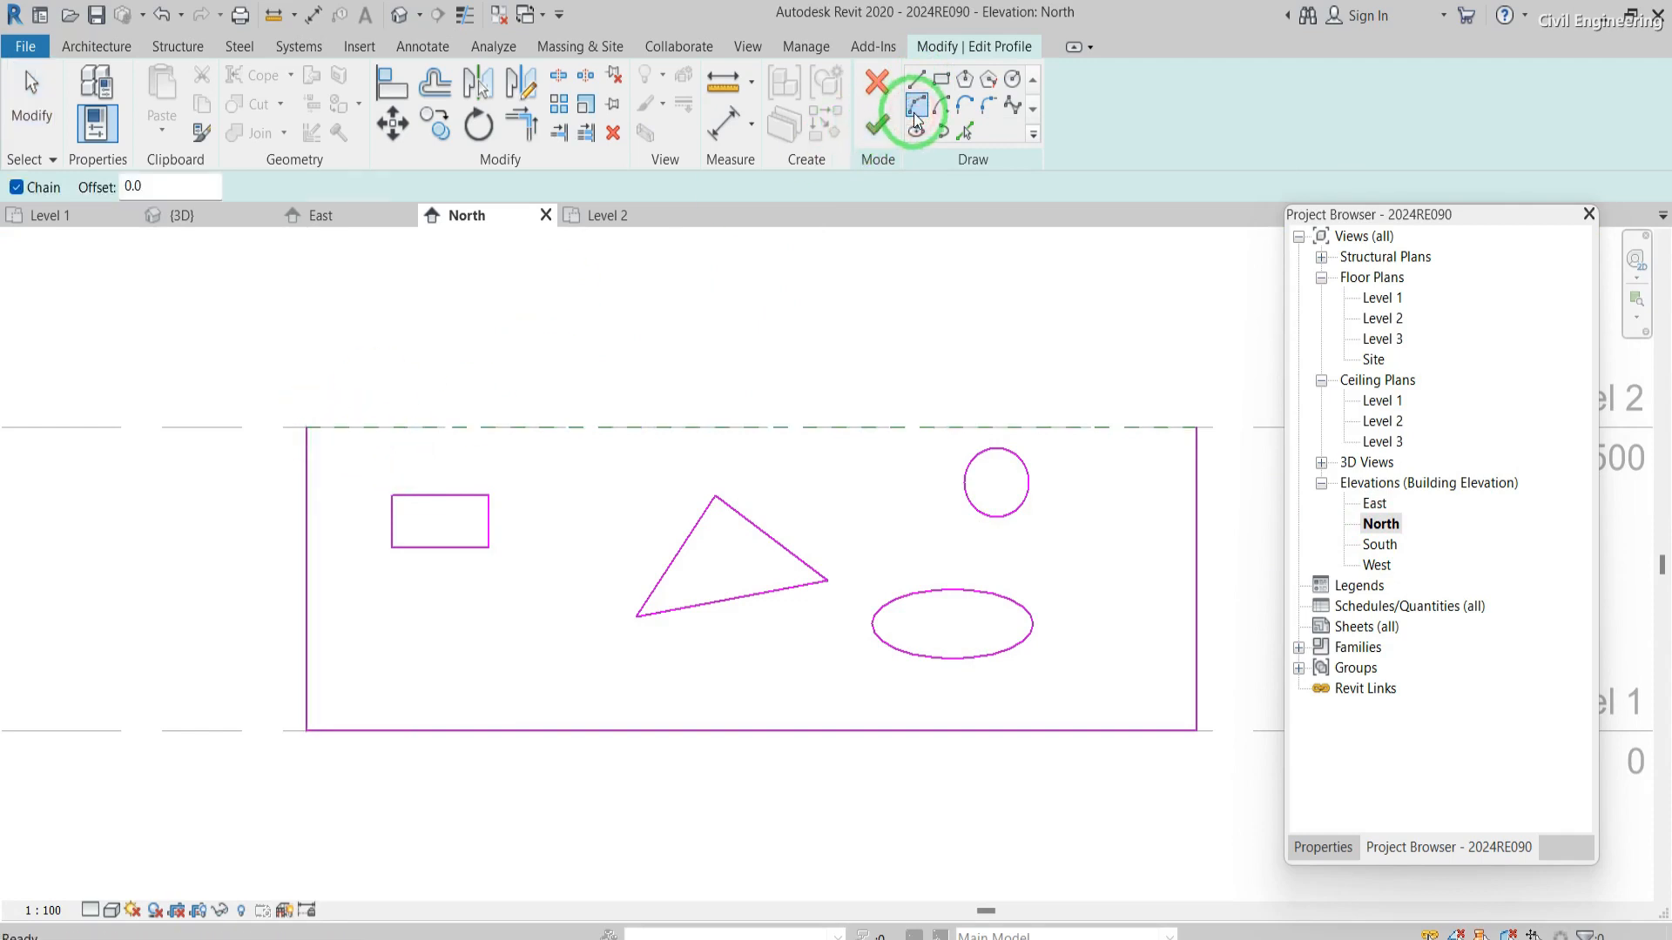
{"action": "left_click", "coordinate": [307, 429]}
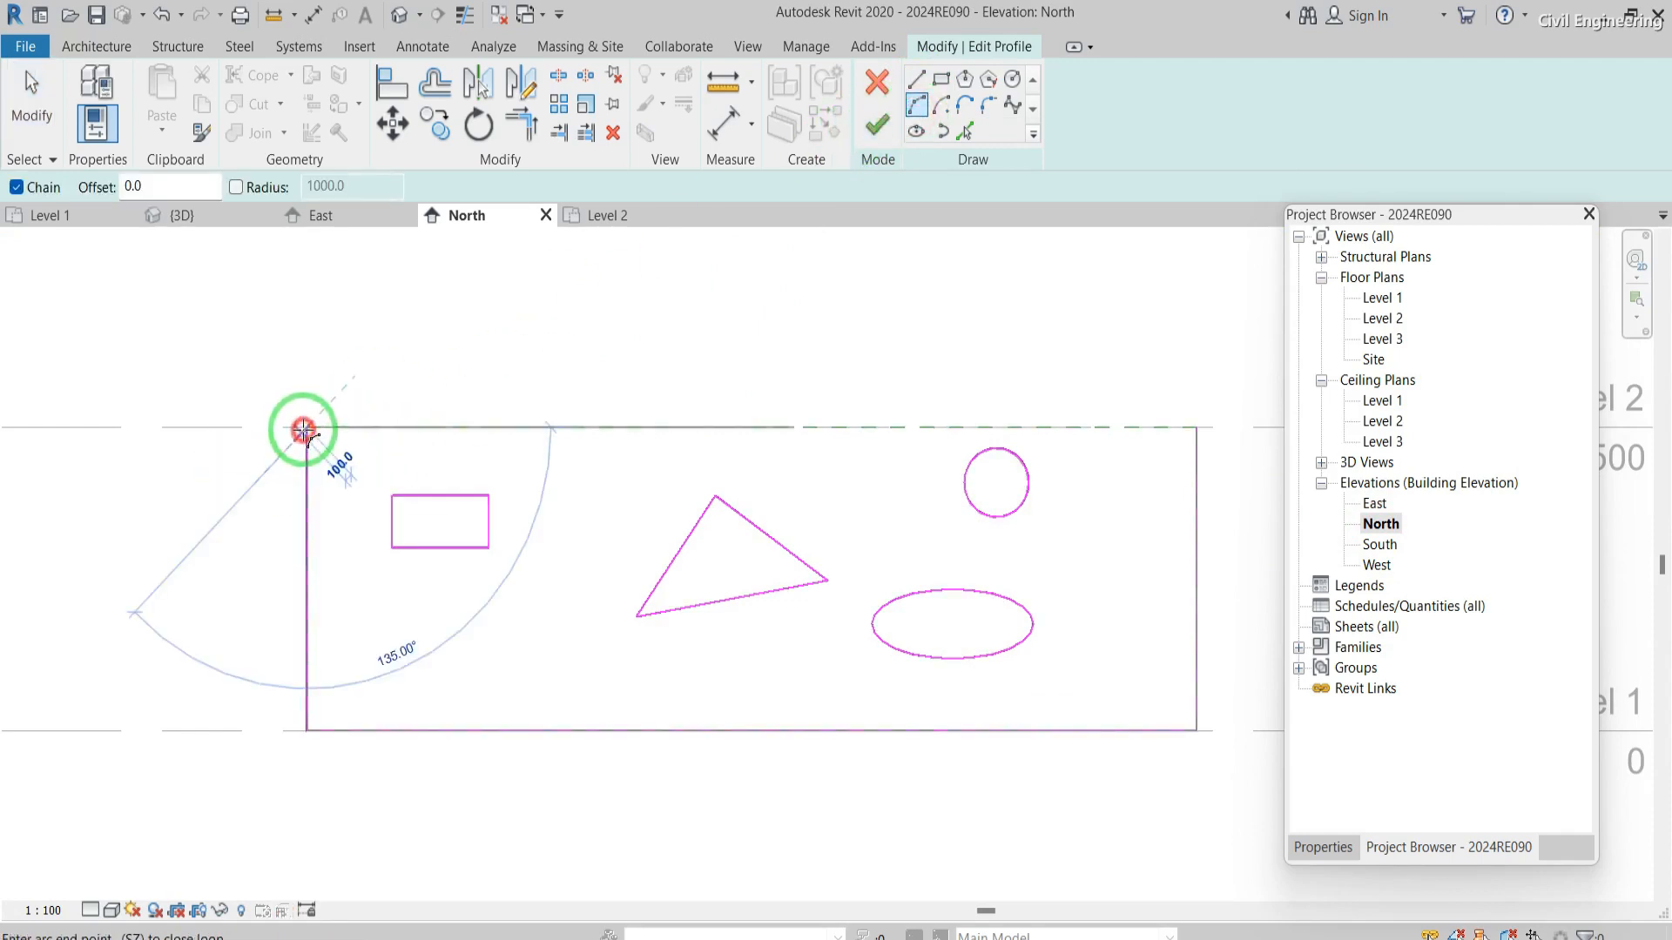
{"action": "left_click", "coordinate": [1195, 428]}
{"action": "left_click", "coordinate": [694, 296]}
{"action": "left_click", "coordinate": [874, 126]}
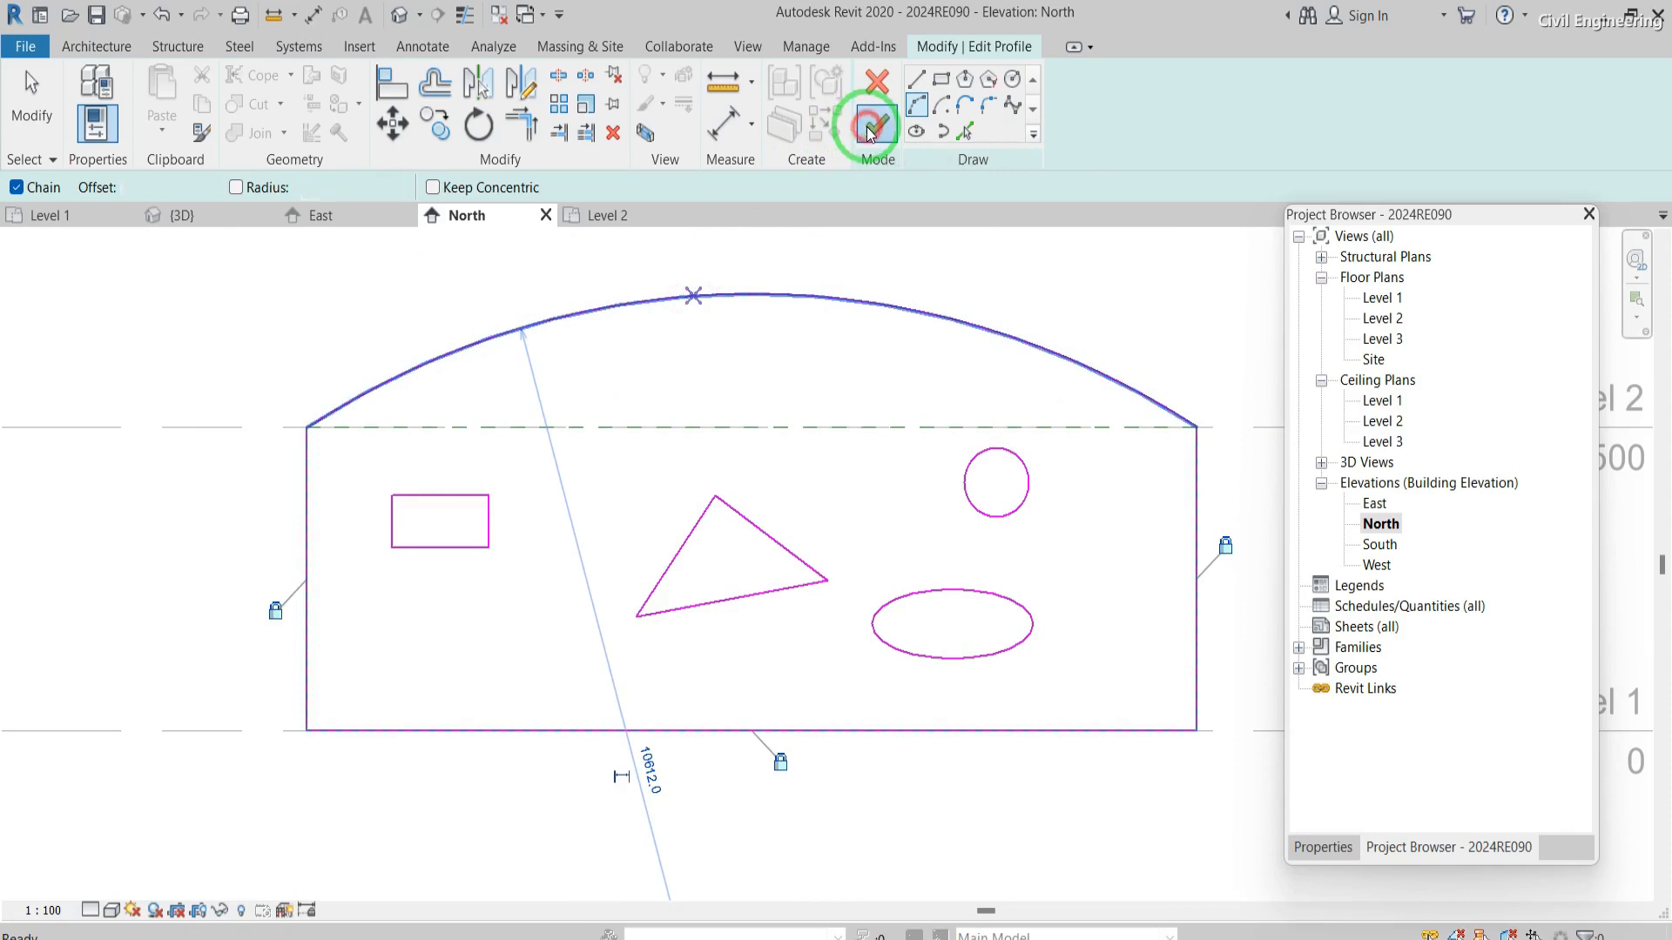
- Examine the wall with its arched top edge in the 3D view
{"action": "left_click", "coordinate": [399, 16]}
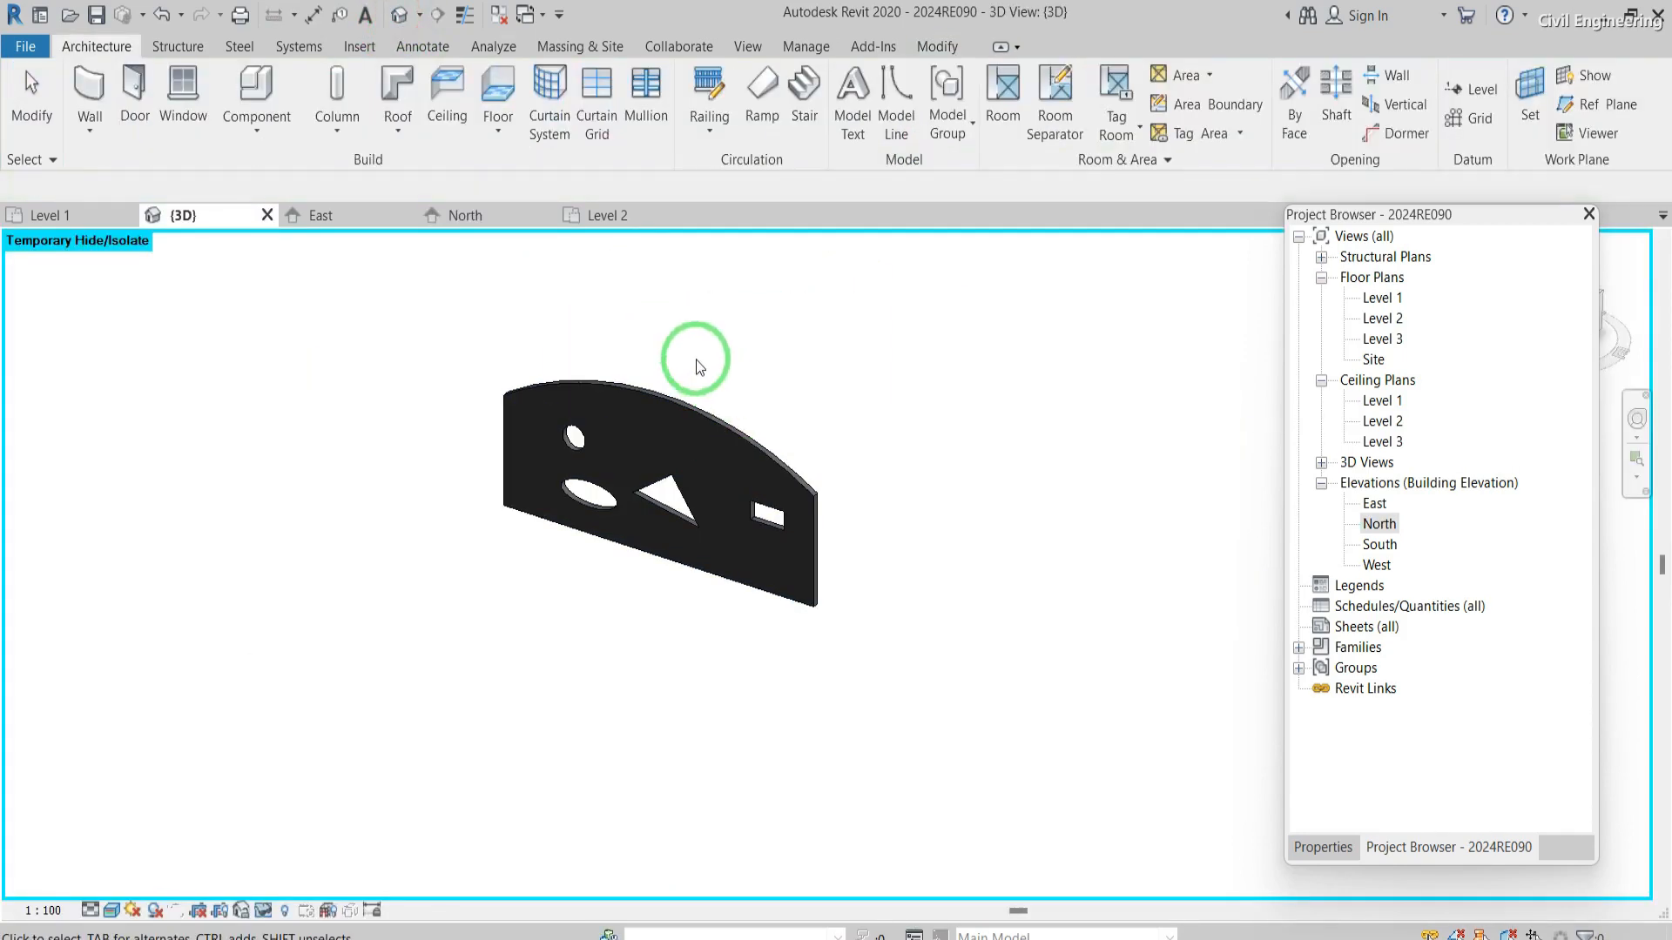
{"action": "scroll", "coordinate": [697, 365], "scroll_direction": "up", "scroll_amount": 2}
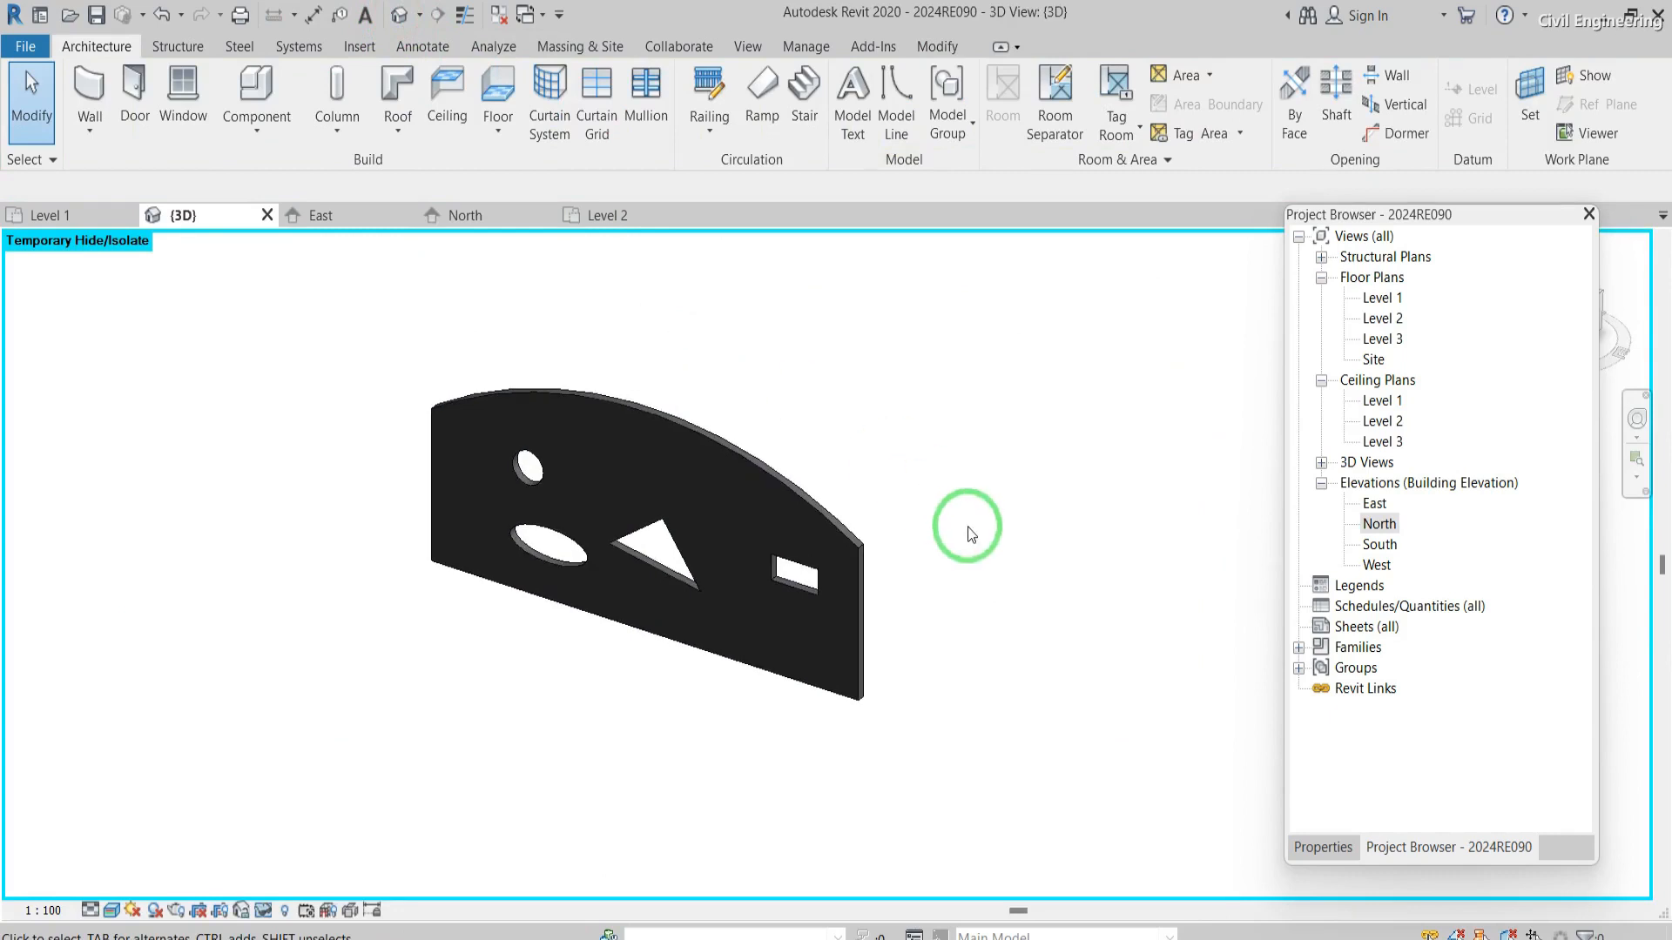
{"action": "mouse_move", "coordinate": [968, 526]}
{"action": "middle_mouse_down", "text": "shift"}
{"action": "mouse_move", "coordinate": [784, 534]}
{"action": "mouse_move", "coordinate": [965, 553]}
{"action": "middle_mouse_up", "text": "shift"}
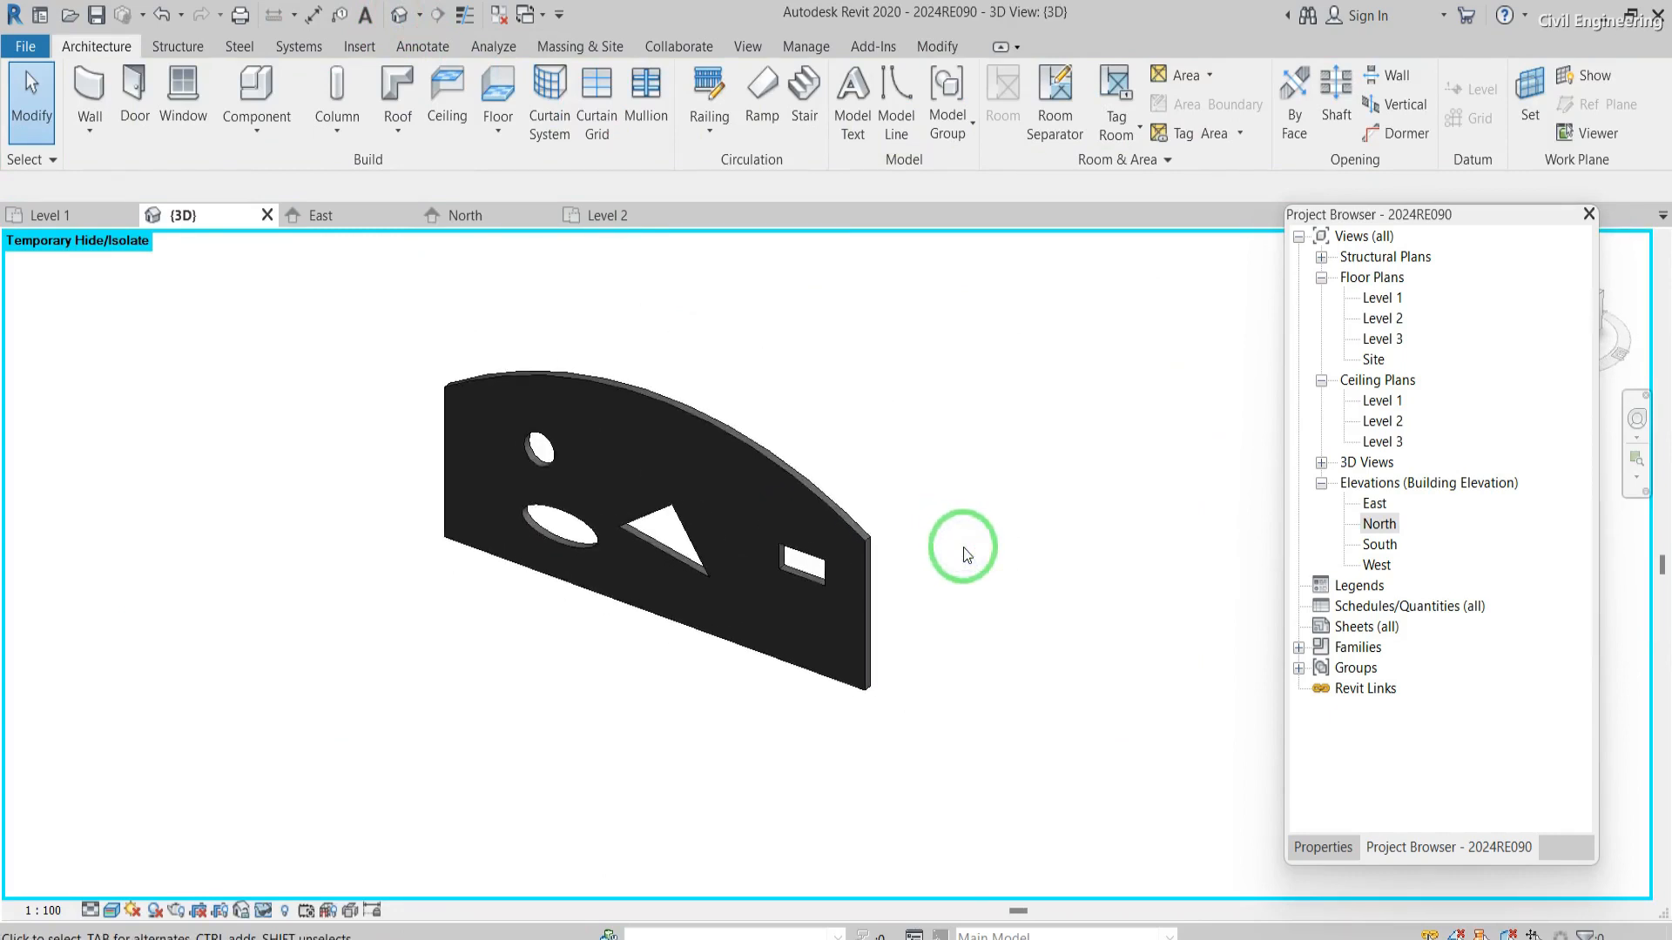
- Place a vertical wall about 3900 mm long in the Level 1 floor plan, below and to the right of the existing wall
{"action": "left_click", "coordinate": [88, 84]}
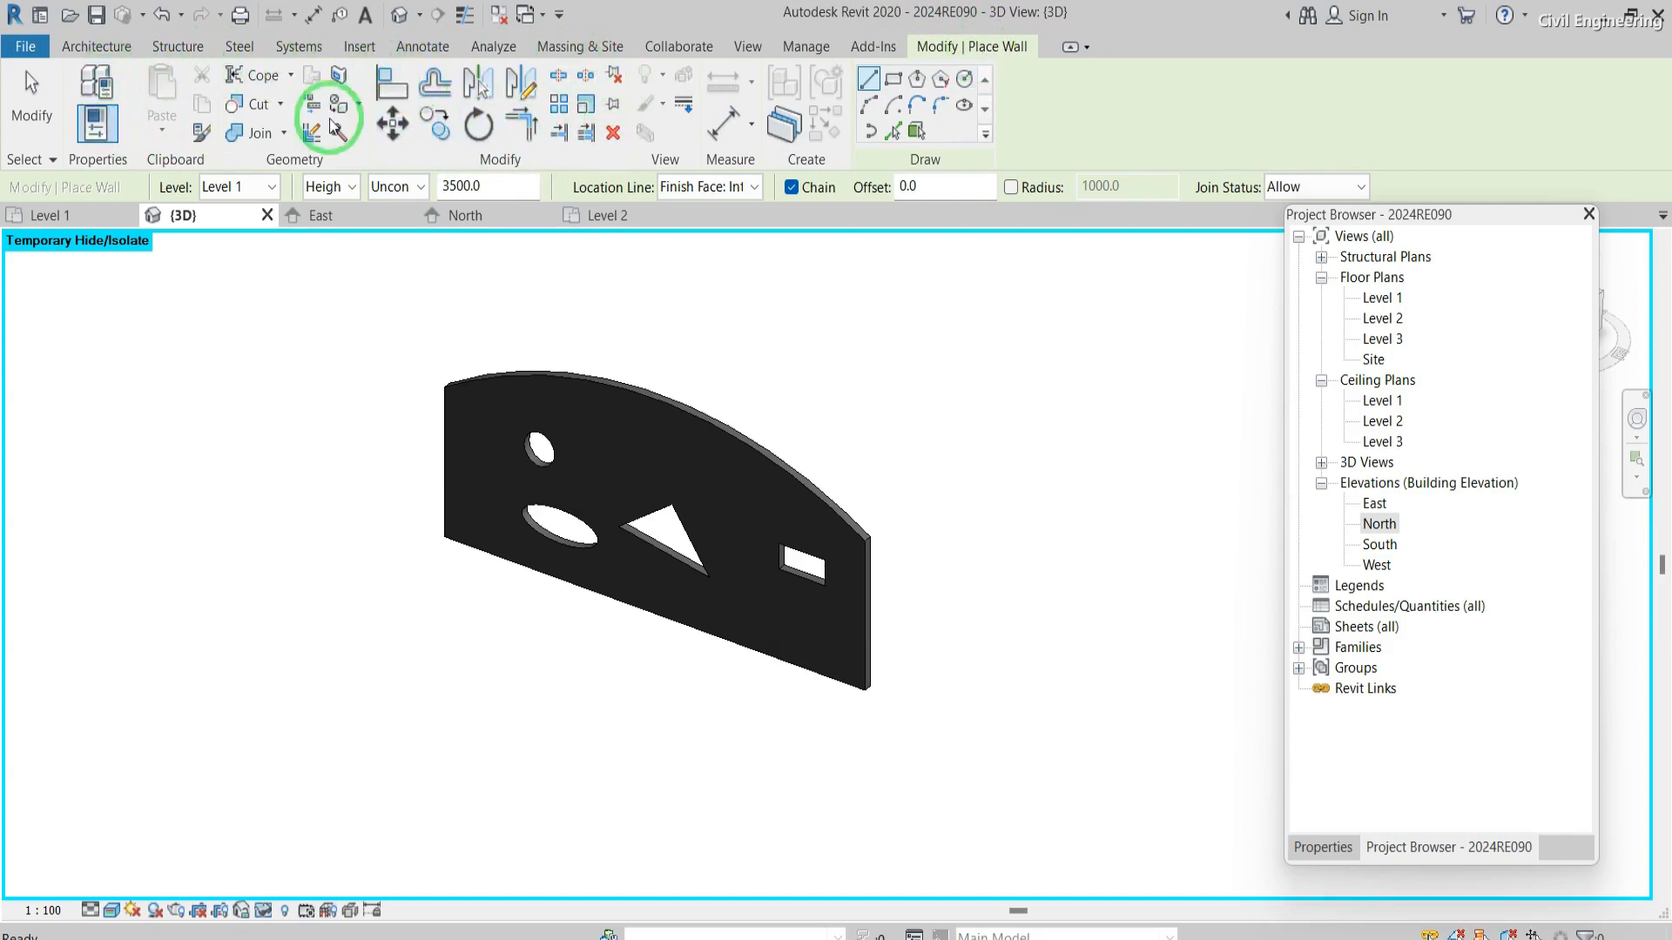
{"action": "double_click", "coordinate": [1377, 299]}
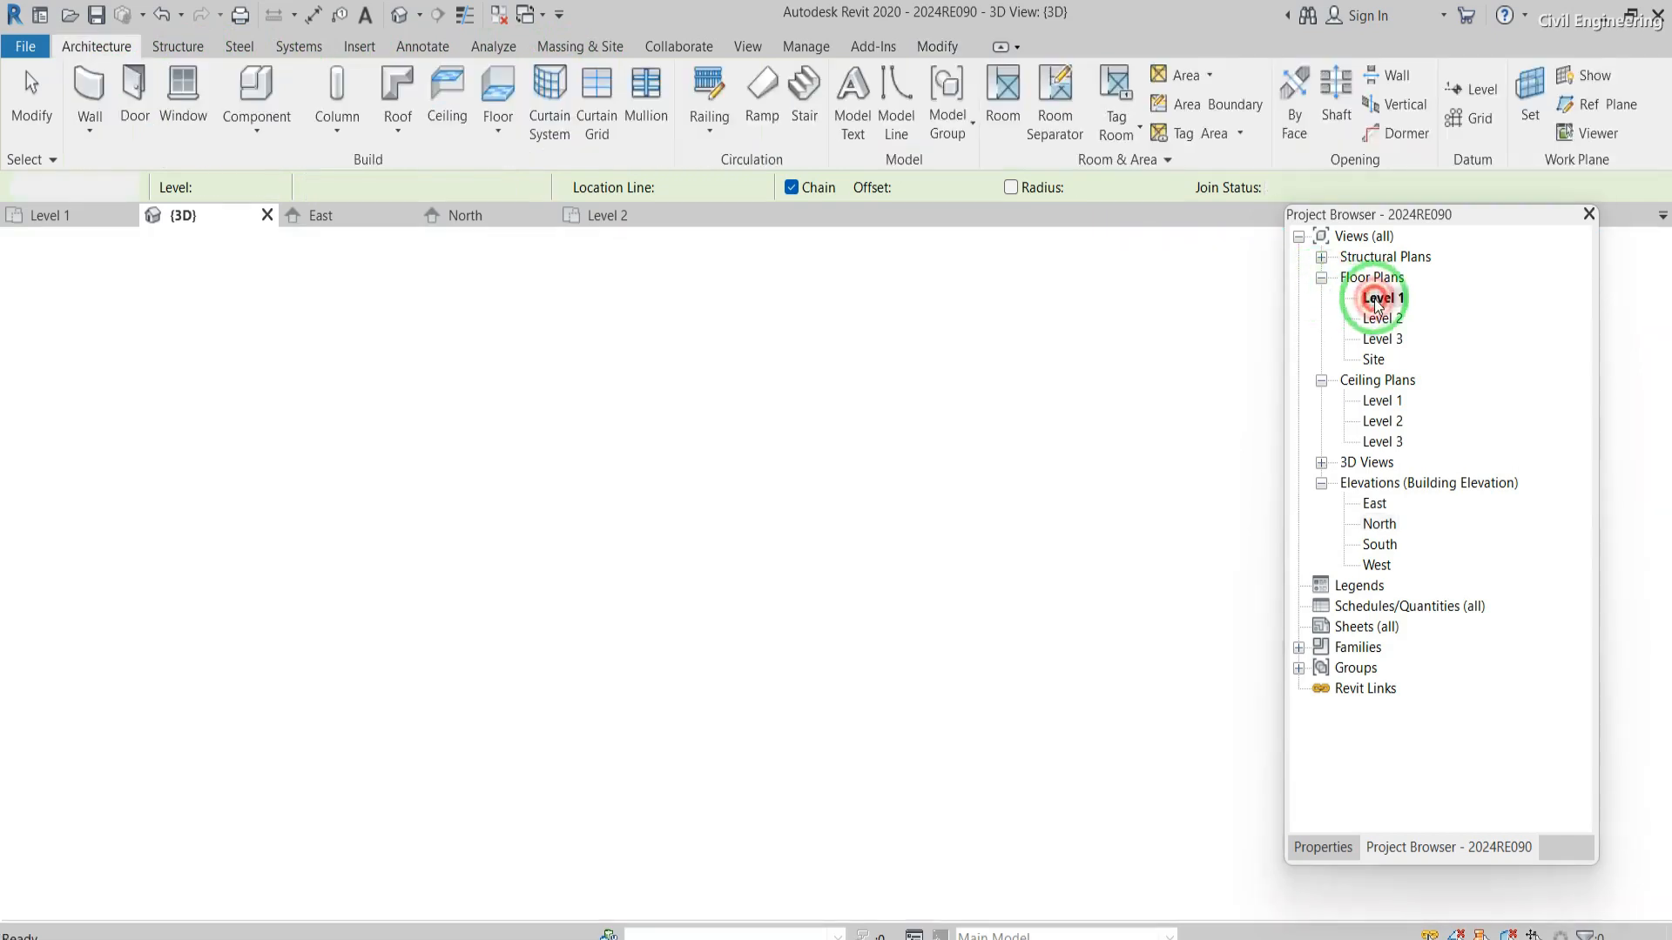
{"action": "scroll", "coordinate": [662, 457], "scroll_direction": "up", "scroll_amount": 5}
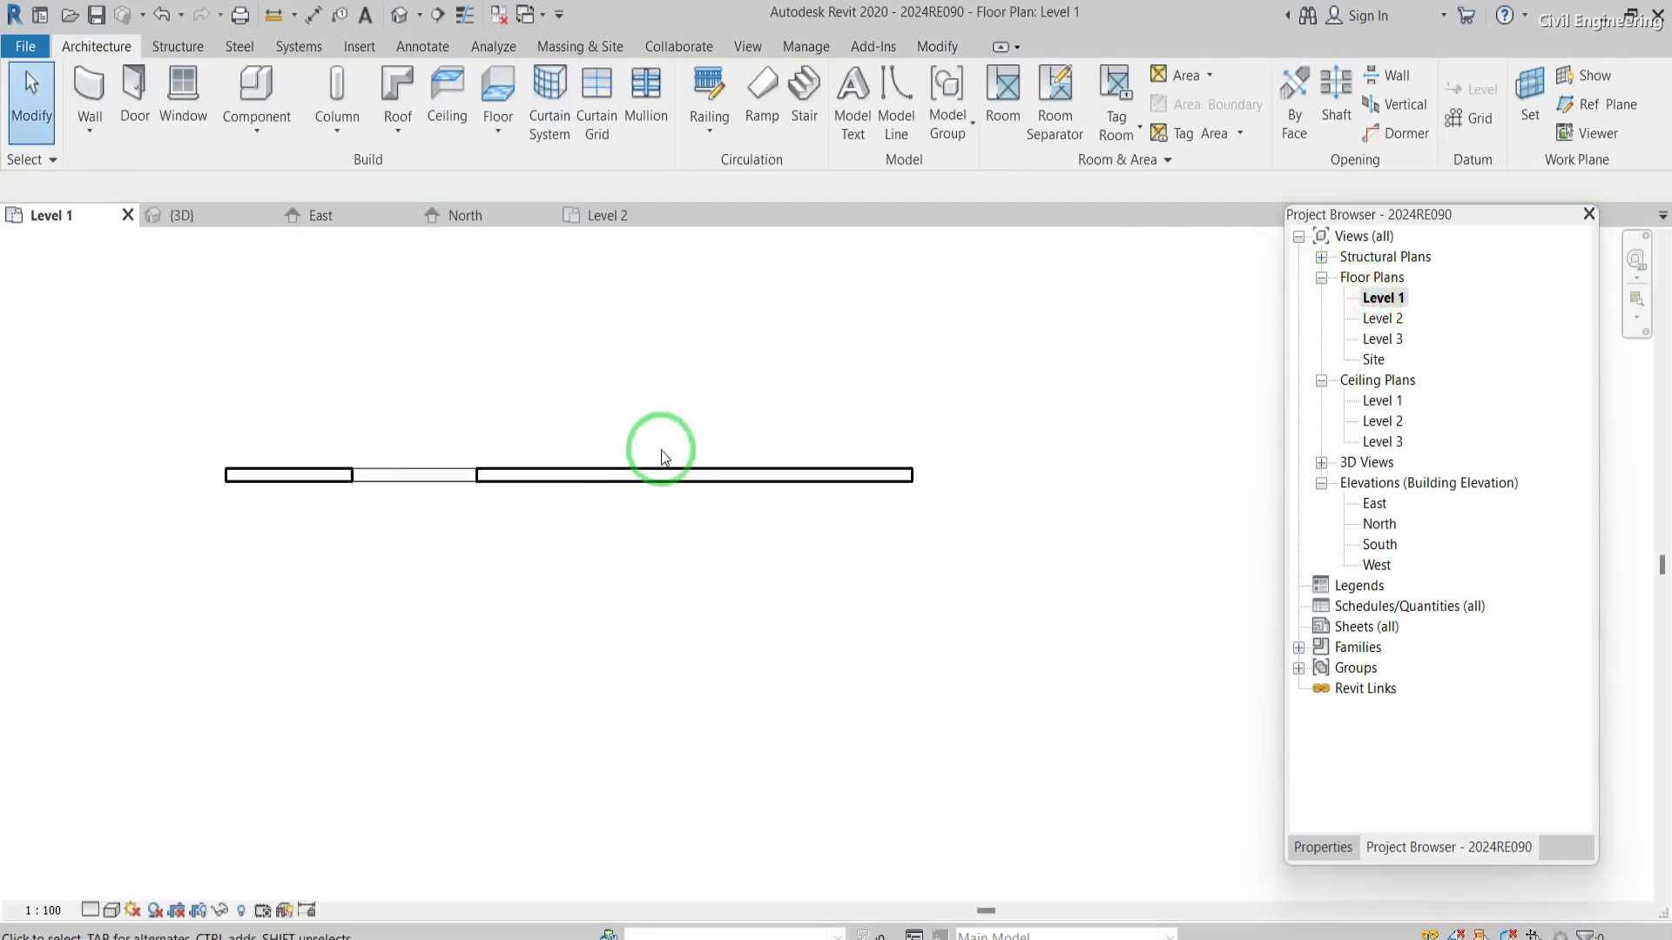
{"action": "left_click", "coordinate": [89, 90]}
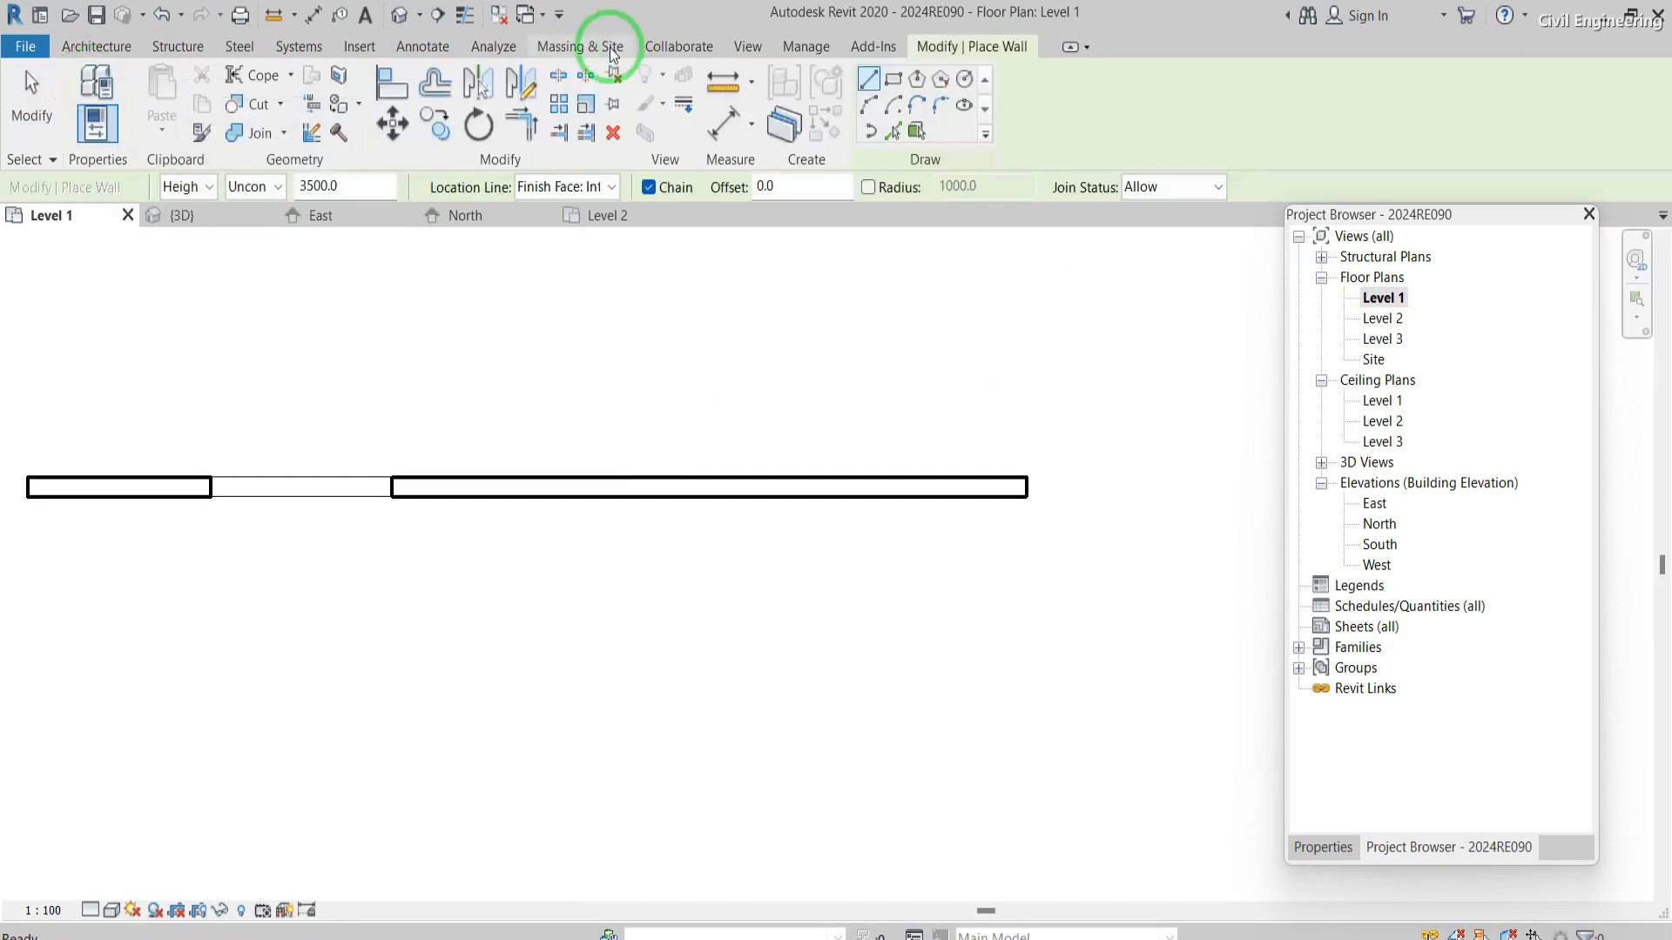
{"action": "scroll", "coordinate": [529, 399], "scroll_direction": "down", "scroll_amount": 2}
{"action": "left_click", "coordinate": [122, 52]}
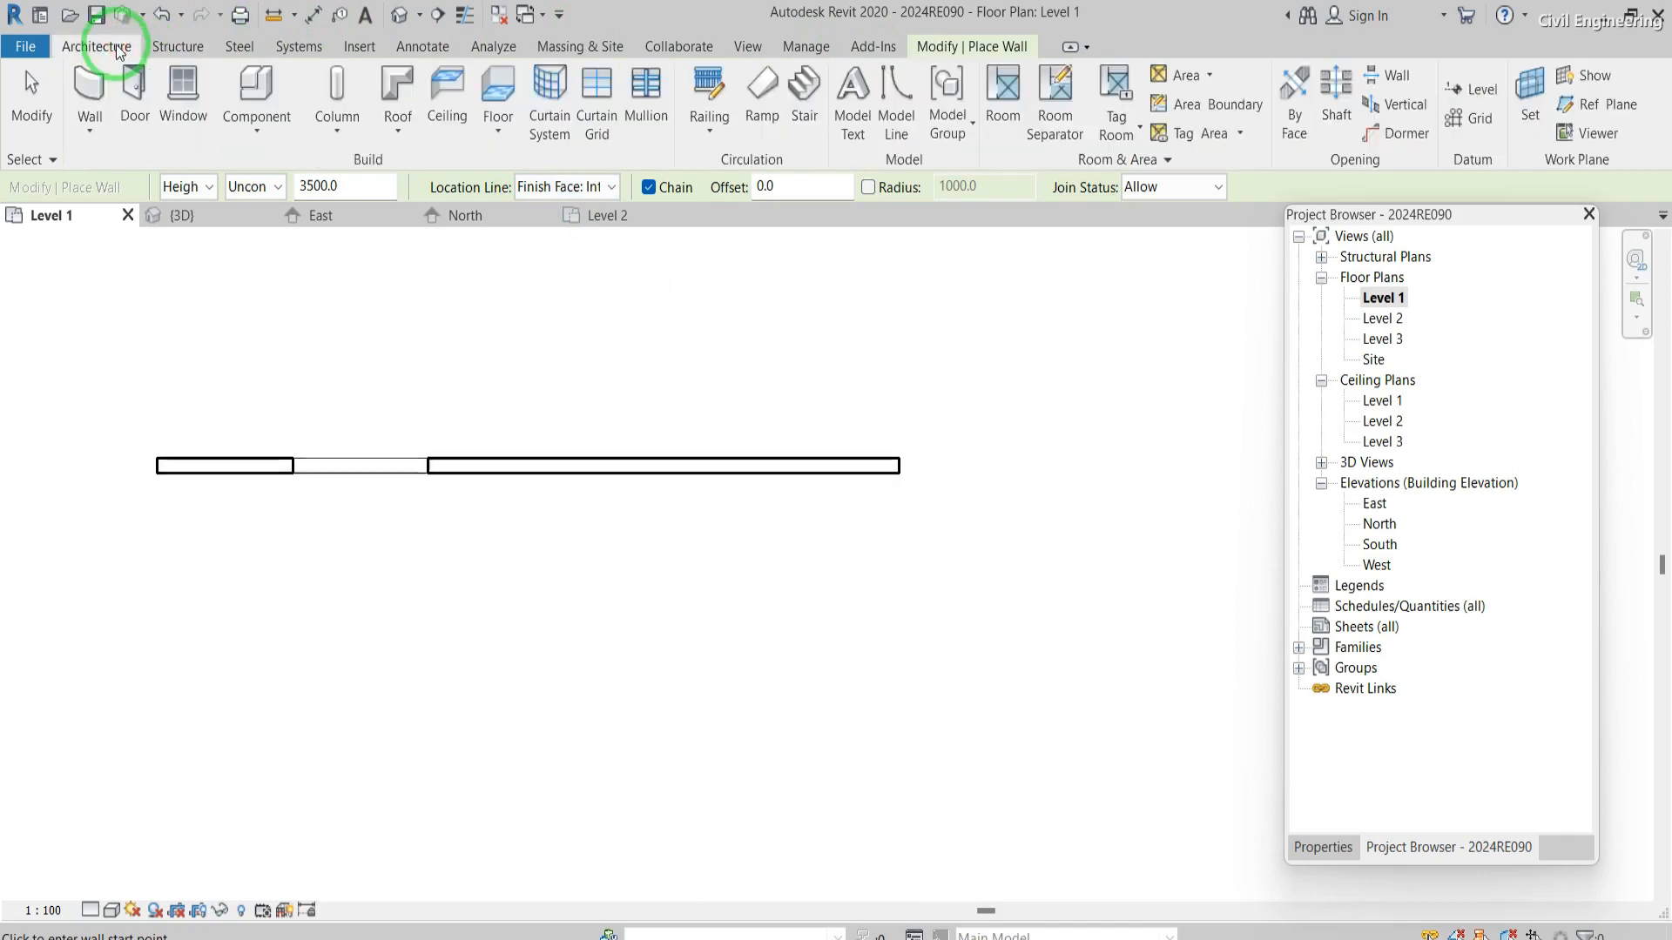
{"action": "left_click", "coordinate": [90, 83]}
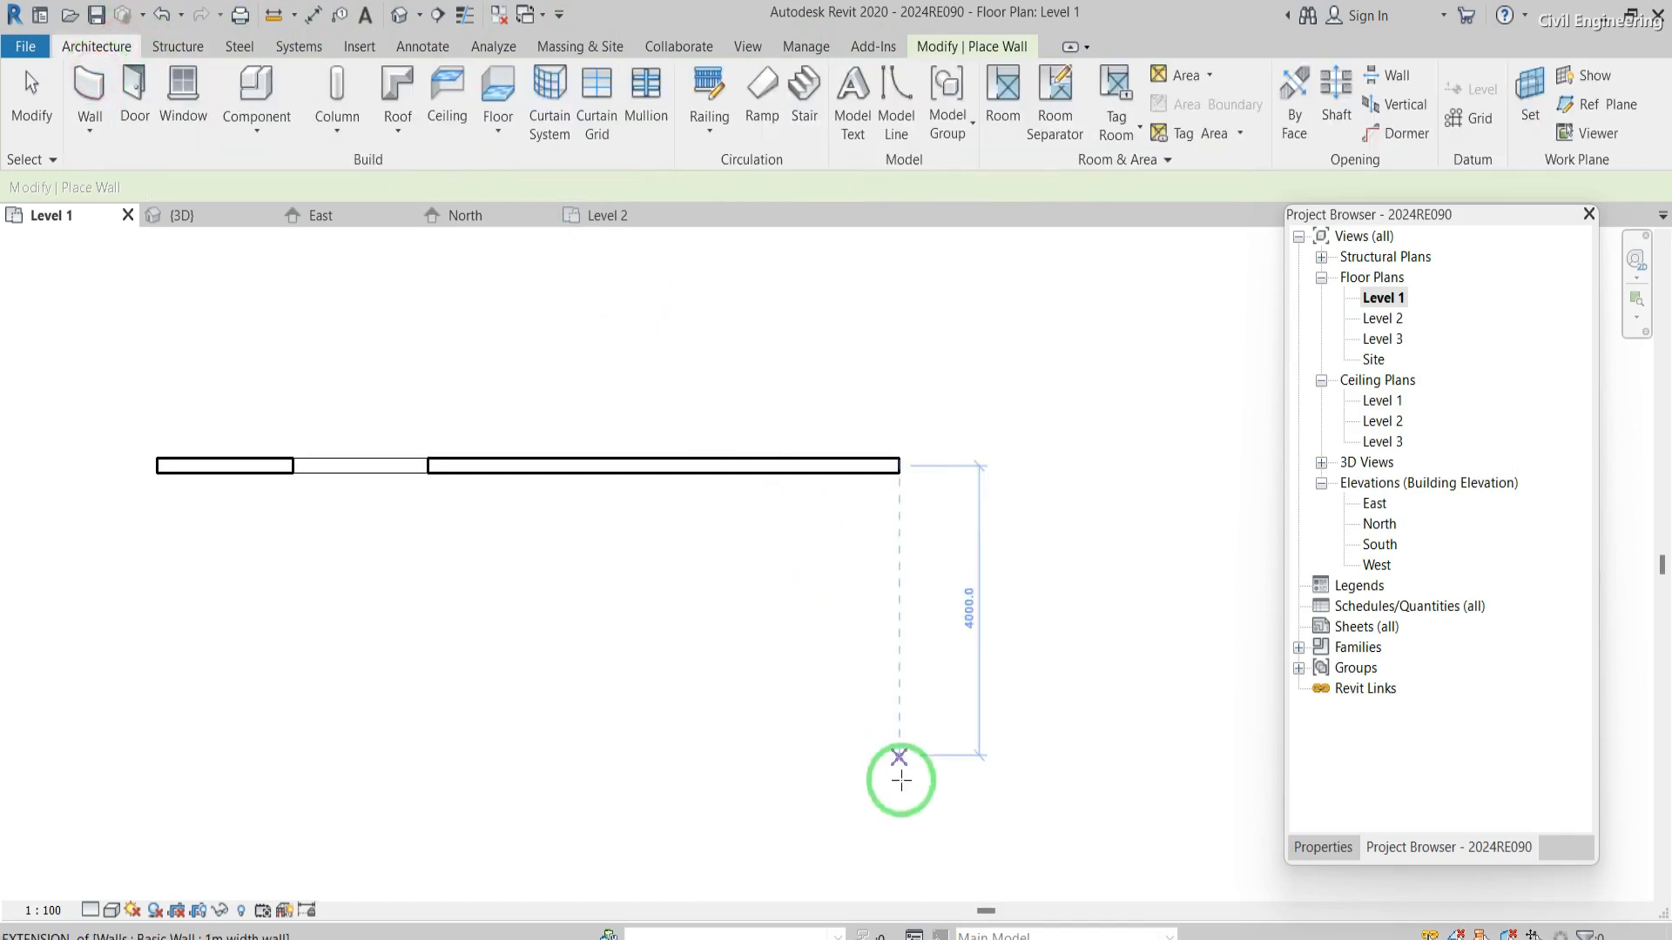
{"action": "left_click", "coordinate": [1045, 829]}
{"action": "left_click", "coordinate": [1041, 550]}
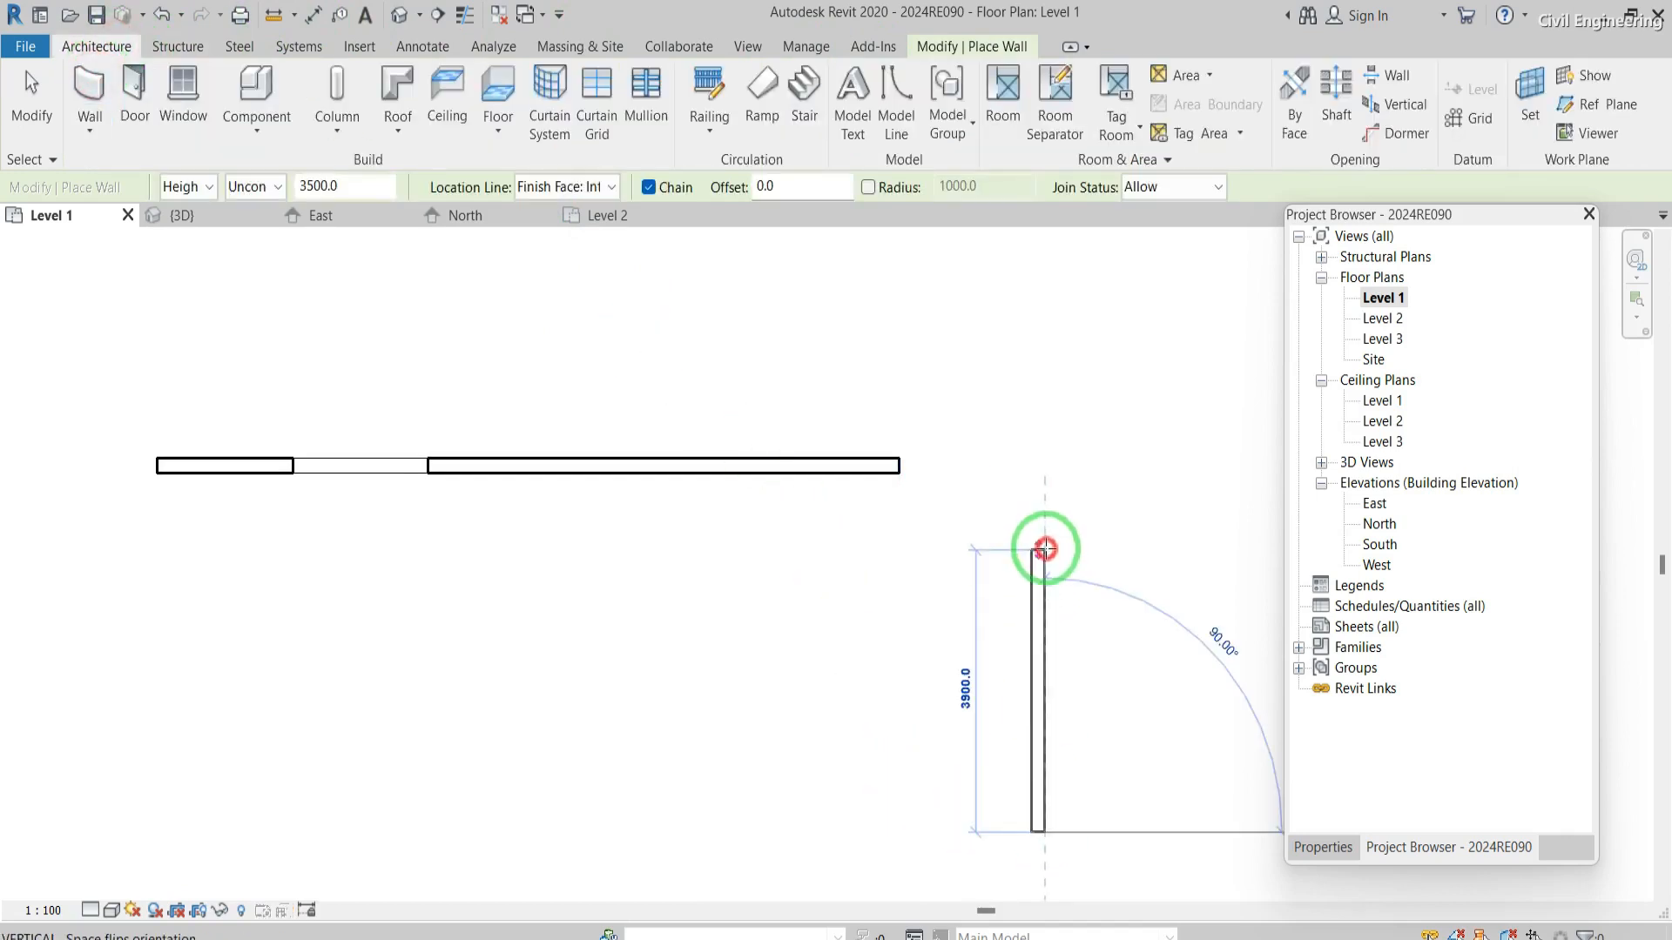
- Trim/extend the horizontal wall and the new vertical wall so that they meet in a corner
{"action": "left_click", "coordinate": [983, 49]}
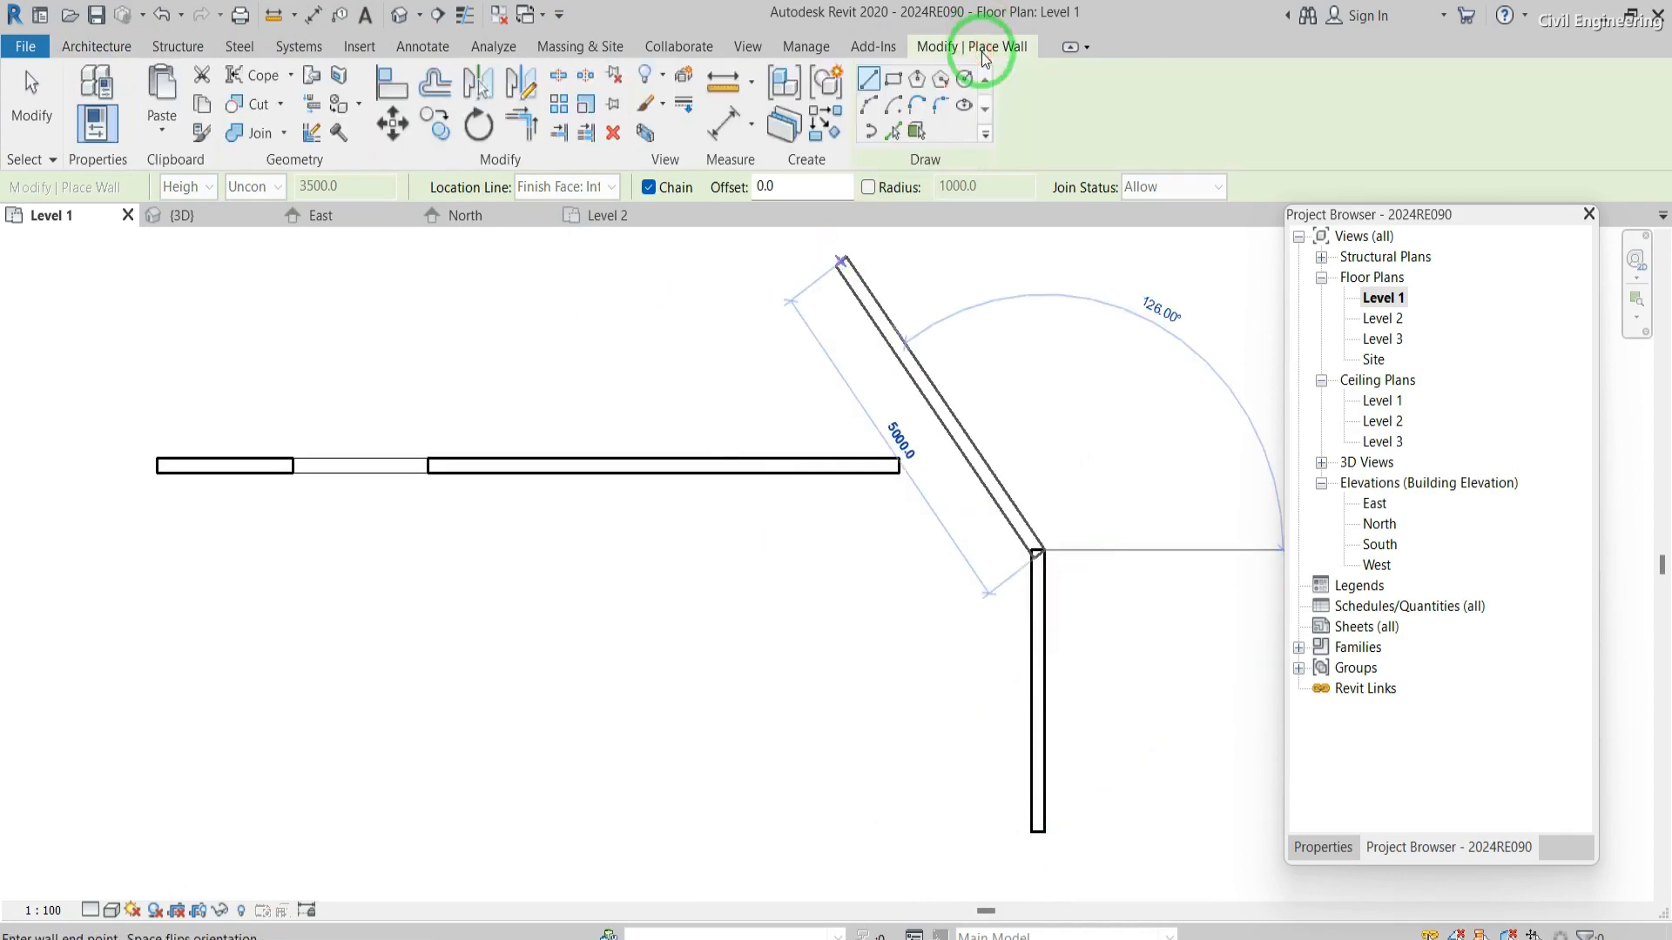
{"action": "left_click", "coordinate": [522, 126]}
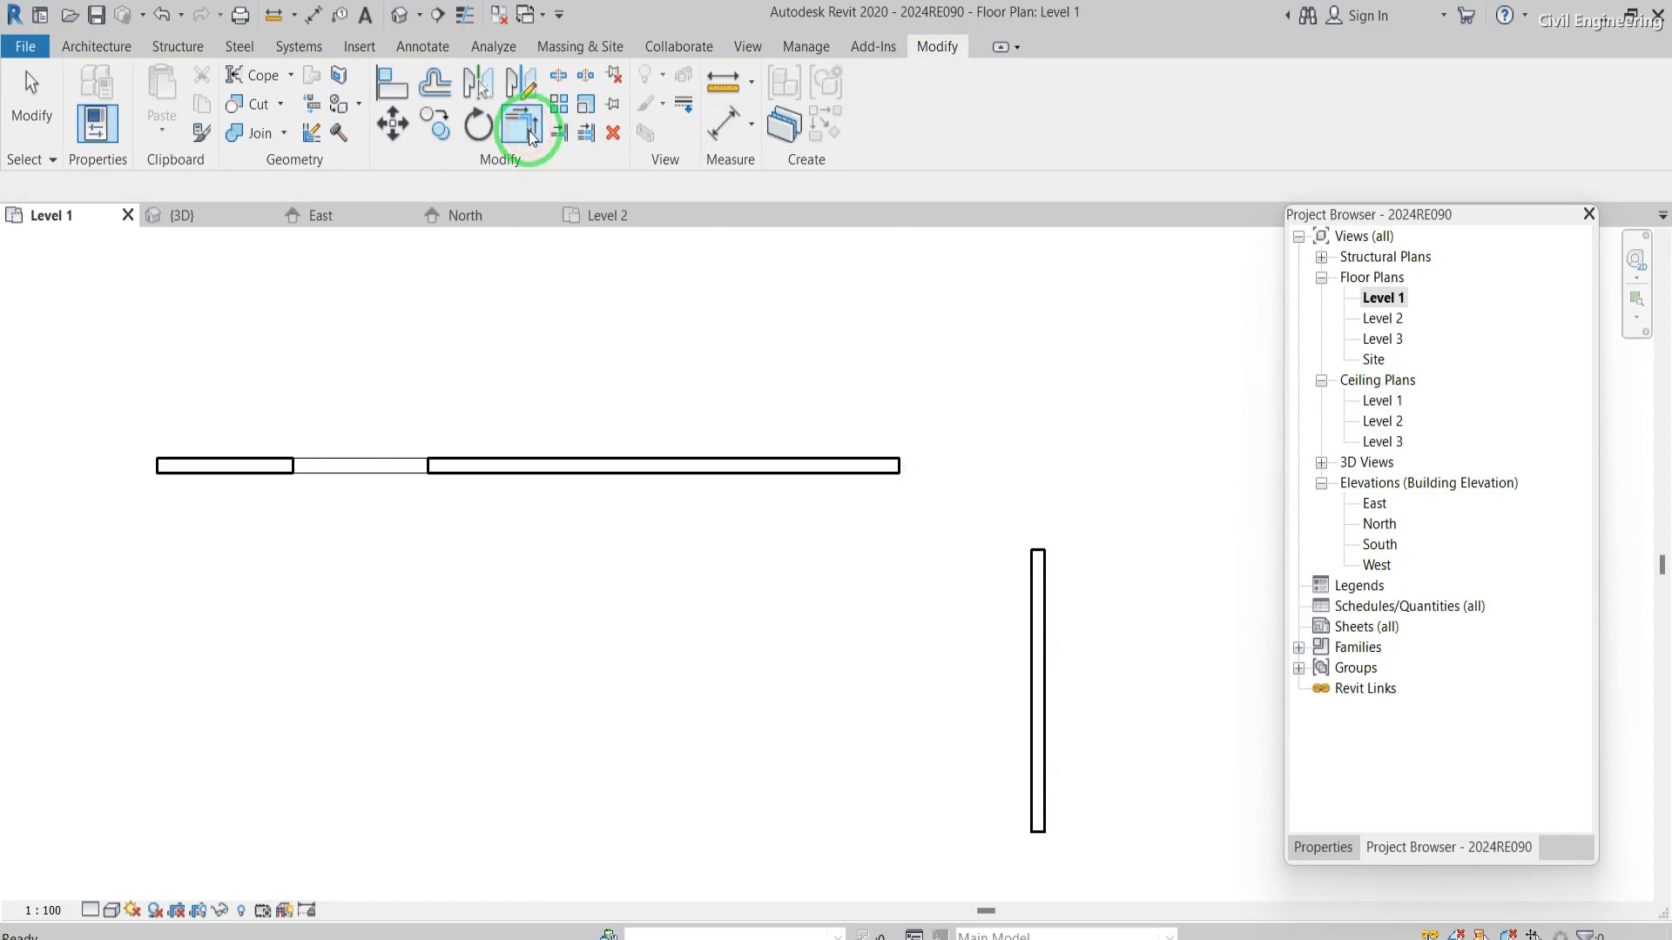
{"action": "left_click", "coordinate": [765, 470]}
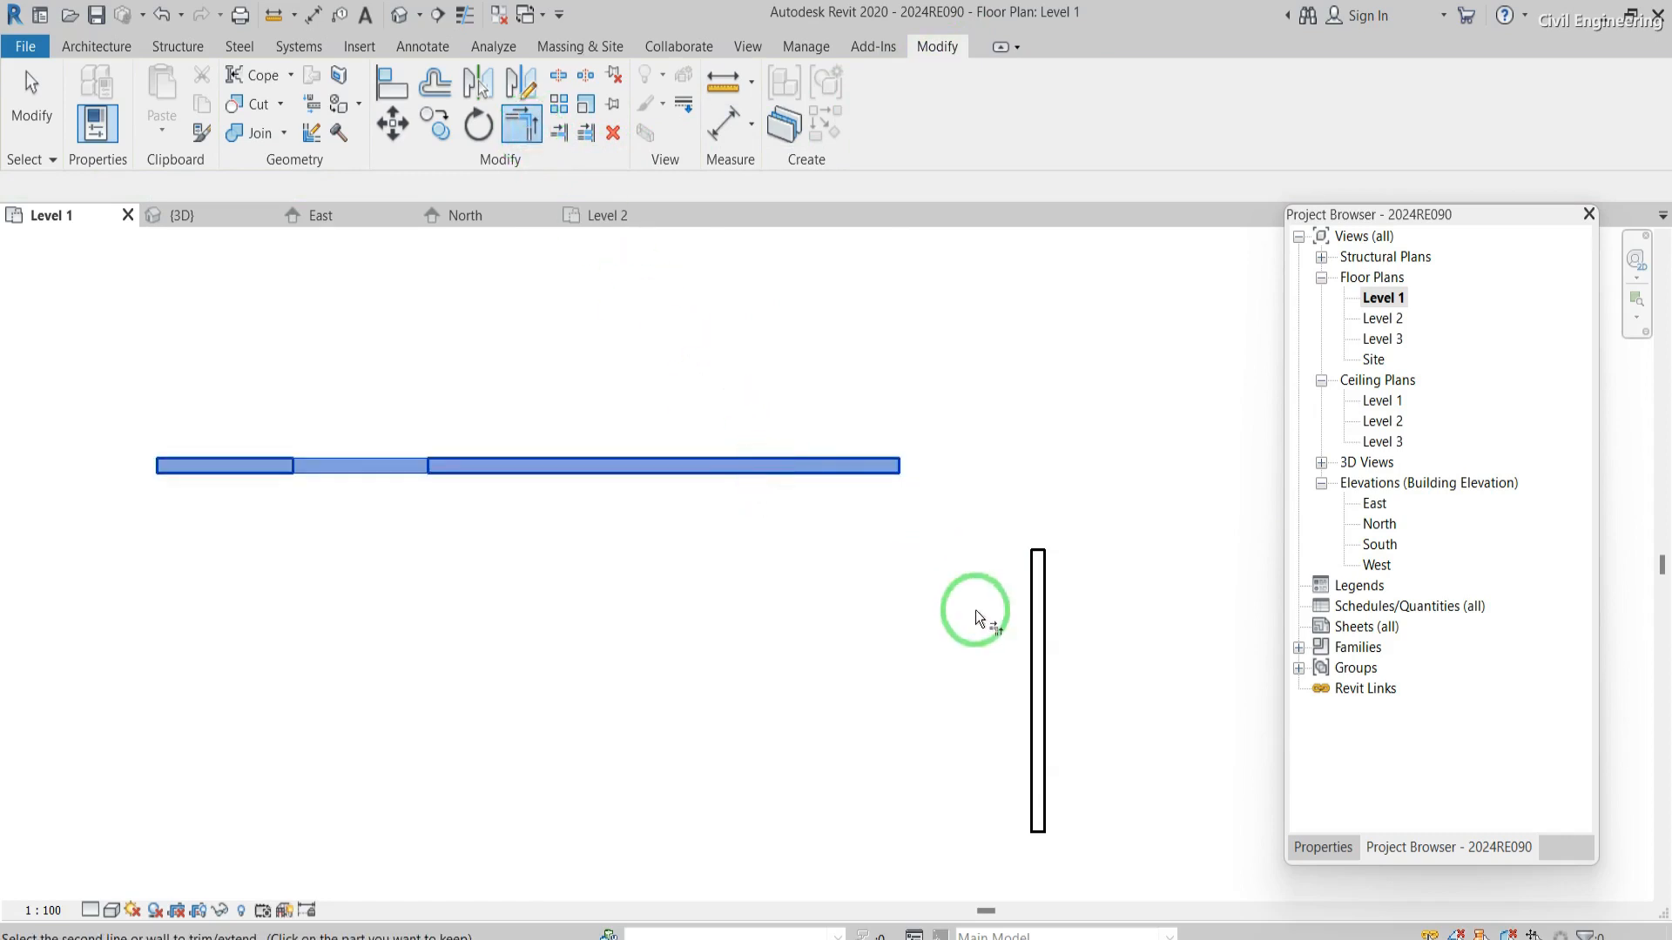
{"action": "left_click", "coordinate": [1045, 681]}
{"action": "scroll", "coordinate": [819, 599], "scroll_direction": "down", "scroll_amount": 3}
{"action": "left_click", "coordinate": [96, 46]}
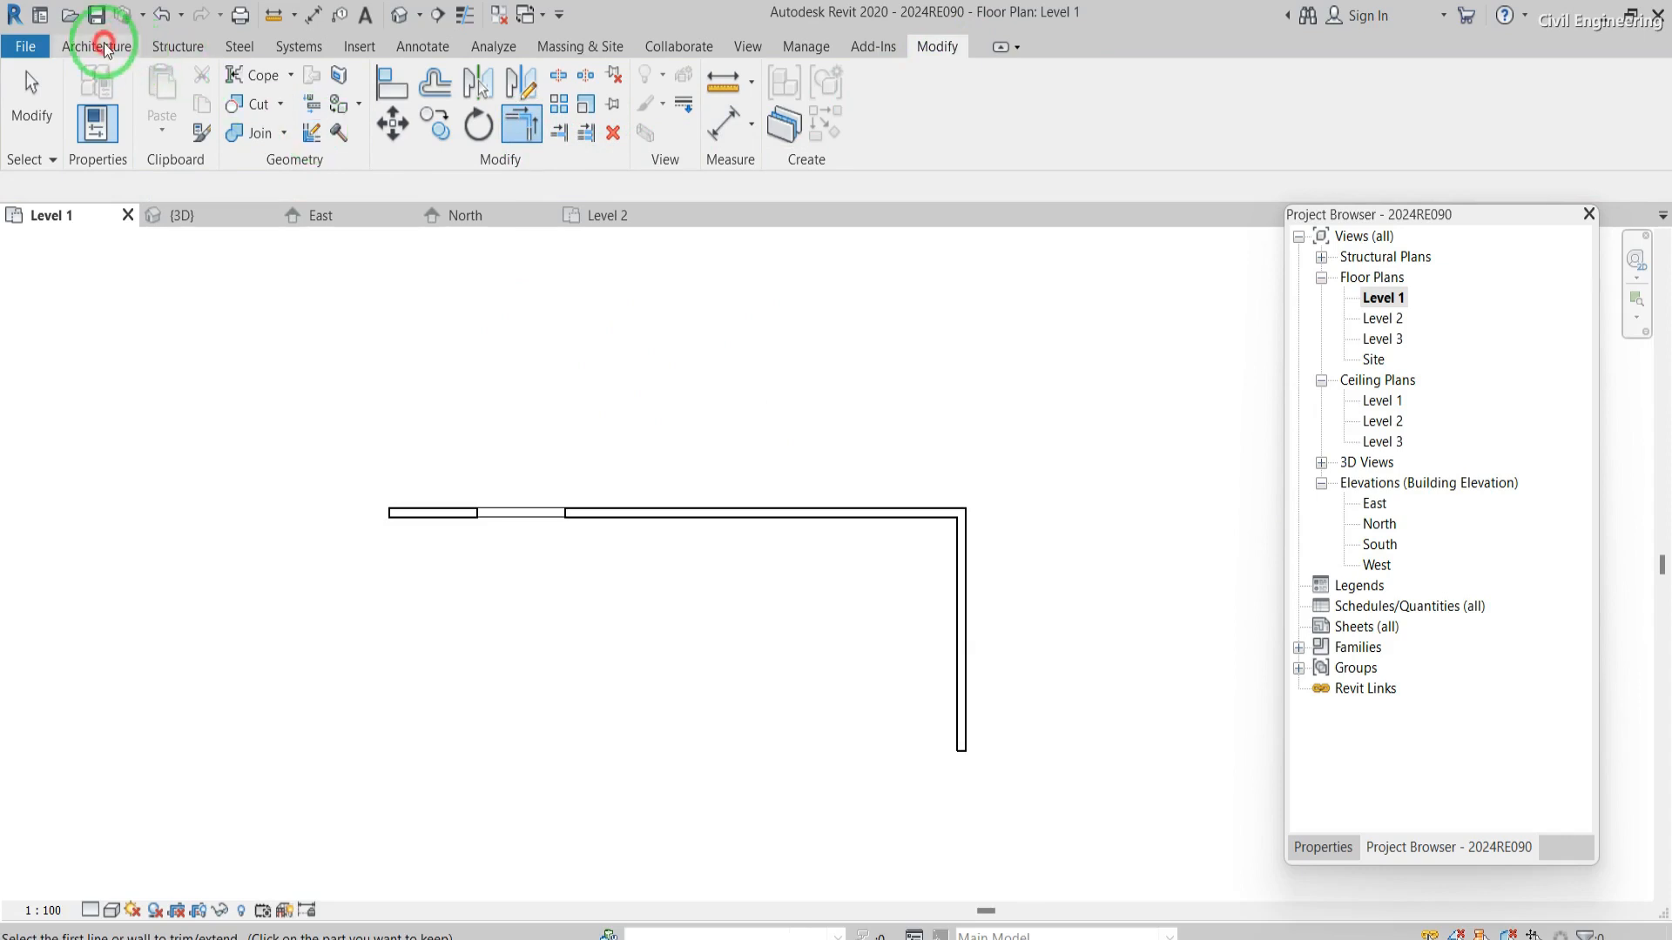
{"action": "left_click", "coordinate": [91, 91]}
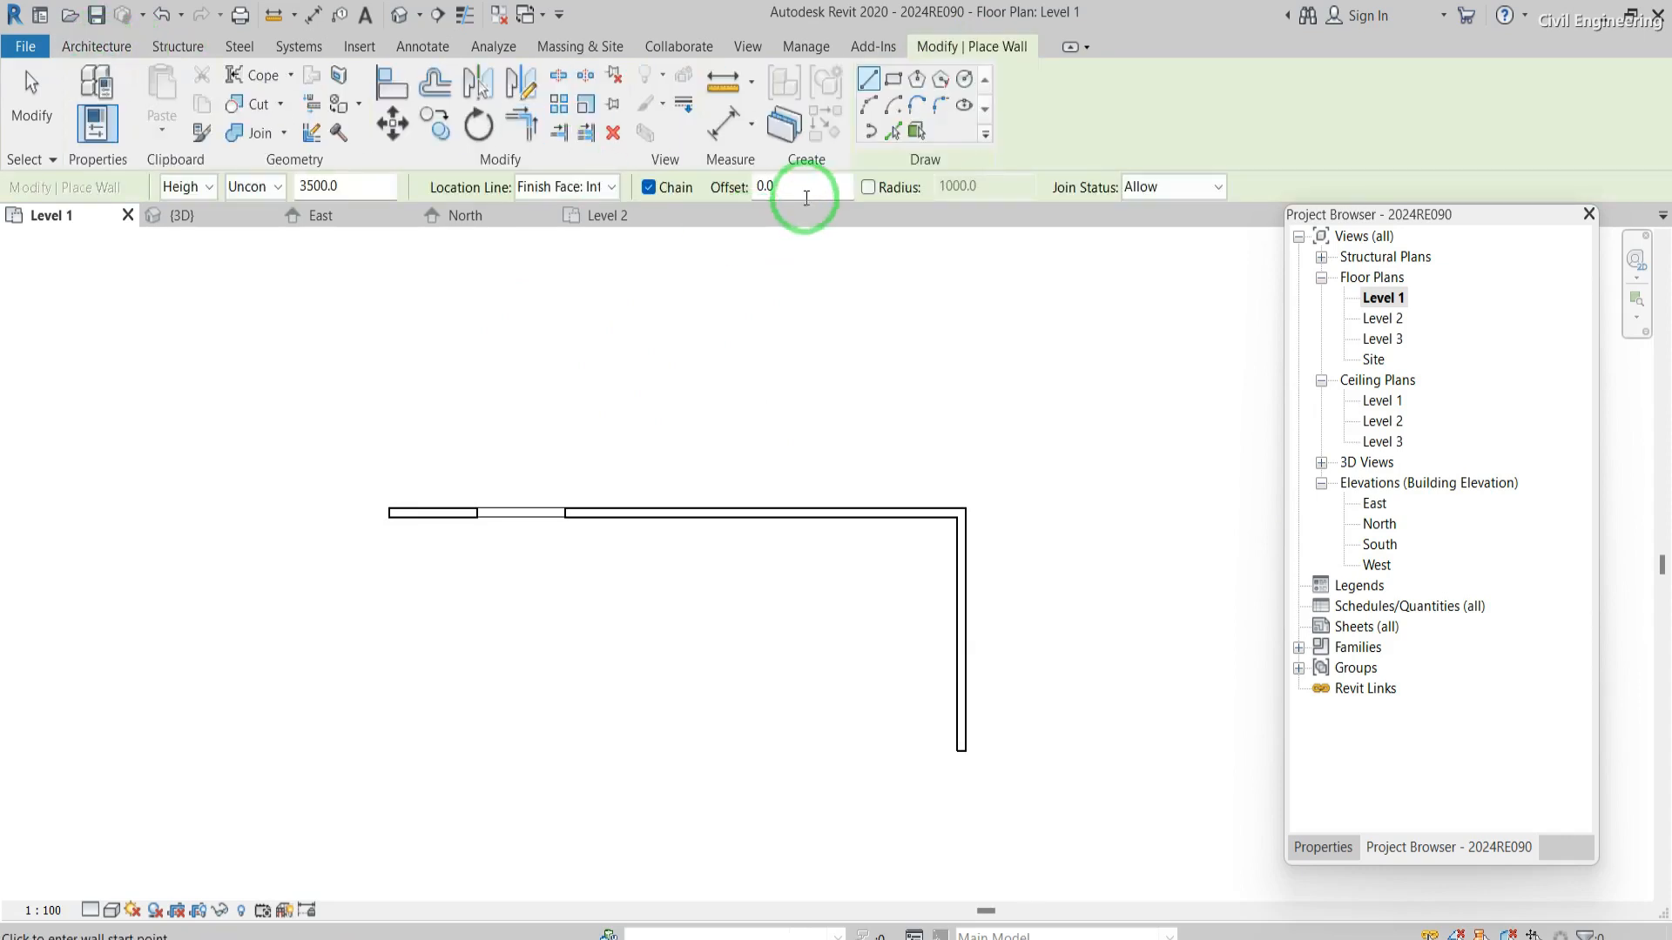
{"action": "scroll", "coordinate": [722, 292], "scroll_direction": "down", "scroll_amount": 1}
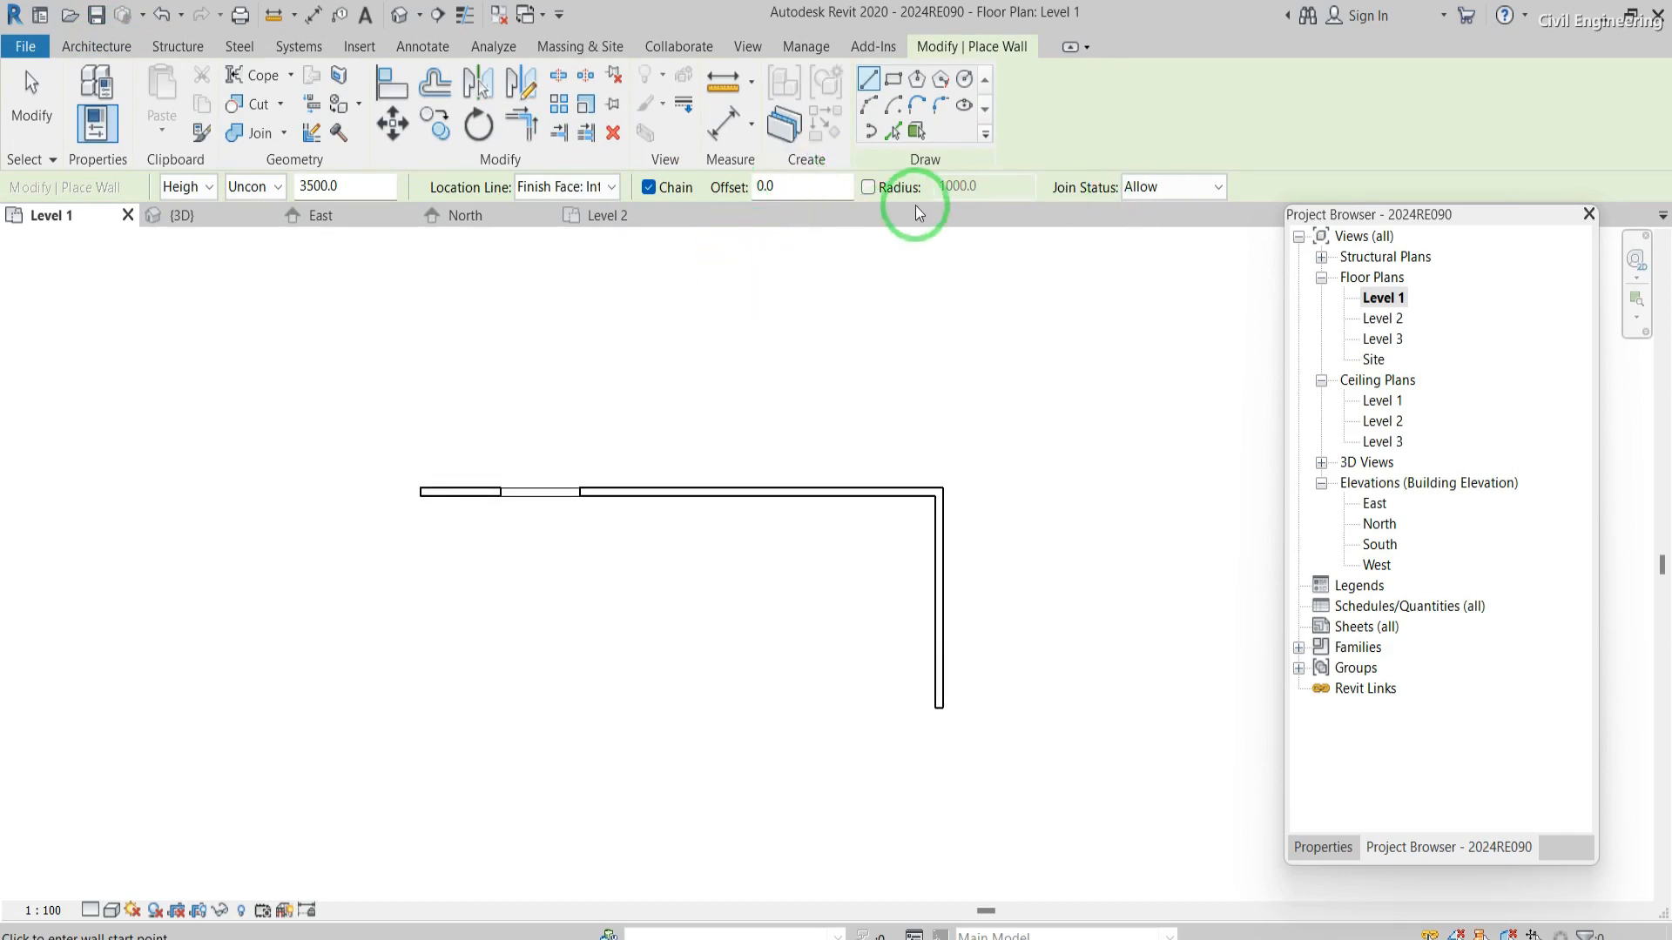
- Split the vertical wall 1500 mm above its lower end, keeping both segments
{"action": "left_click", "coordinate": [560, 84]}
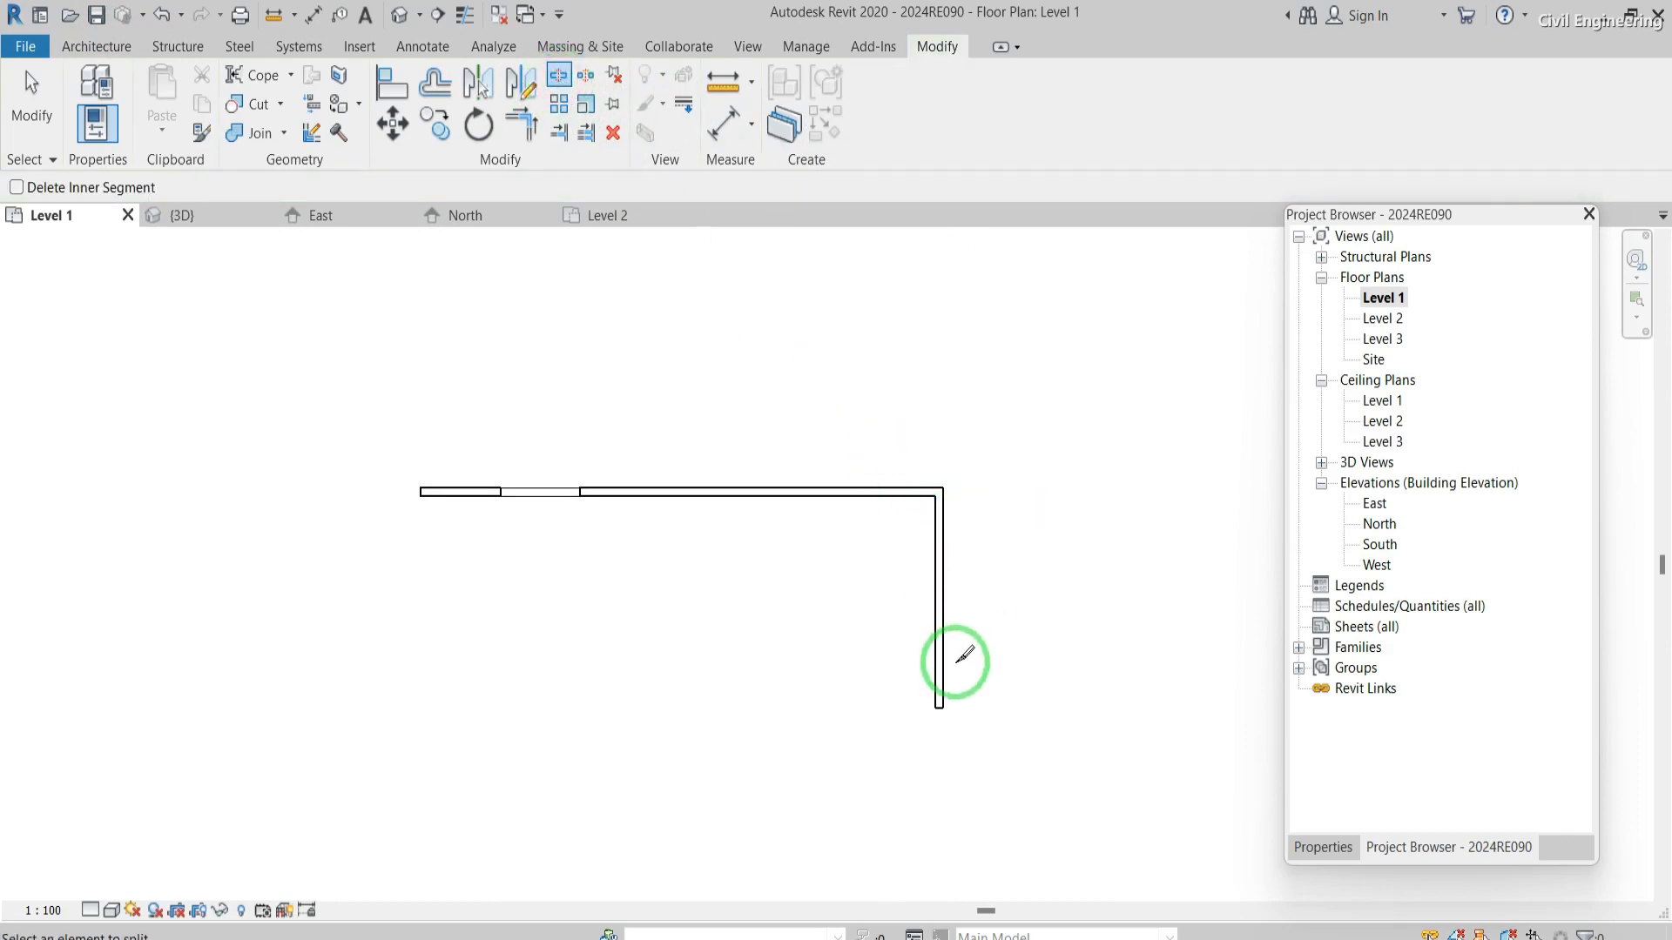
{"action": "scroll", "coordinate": [965, 655], "scroll_direction": "up", "scroll_amount": 1}
{"action": "scroll", "coordinate": [965, 655], "scroll_direction": "up", "scroll_amount": 3}
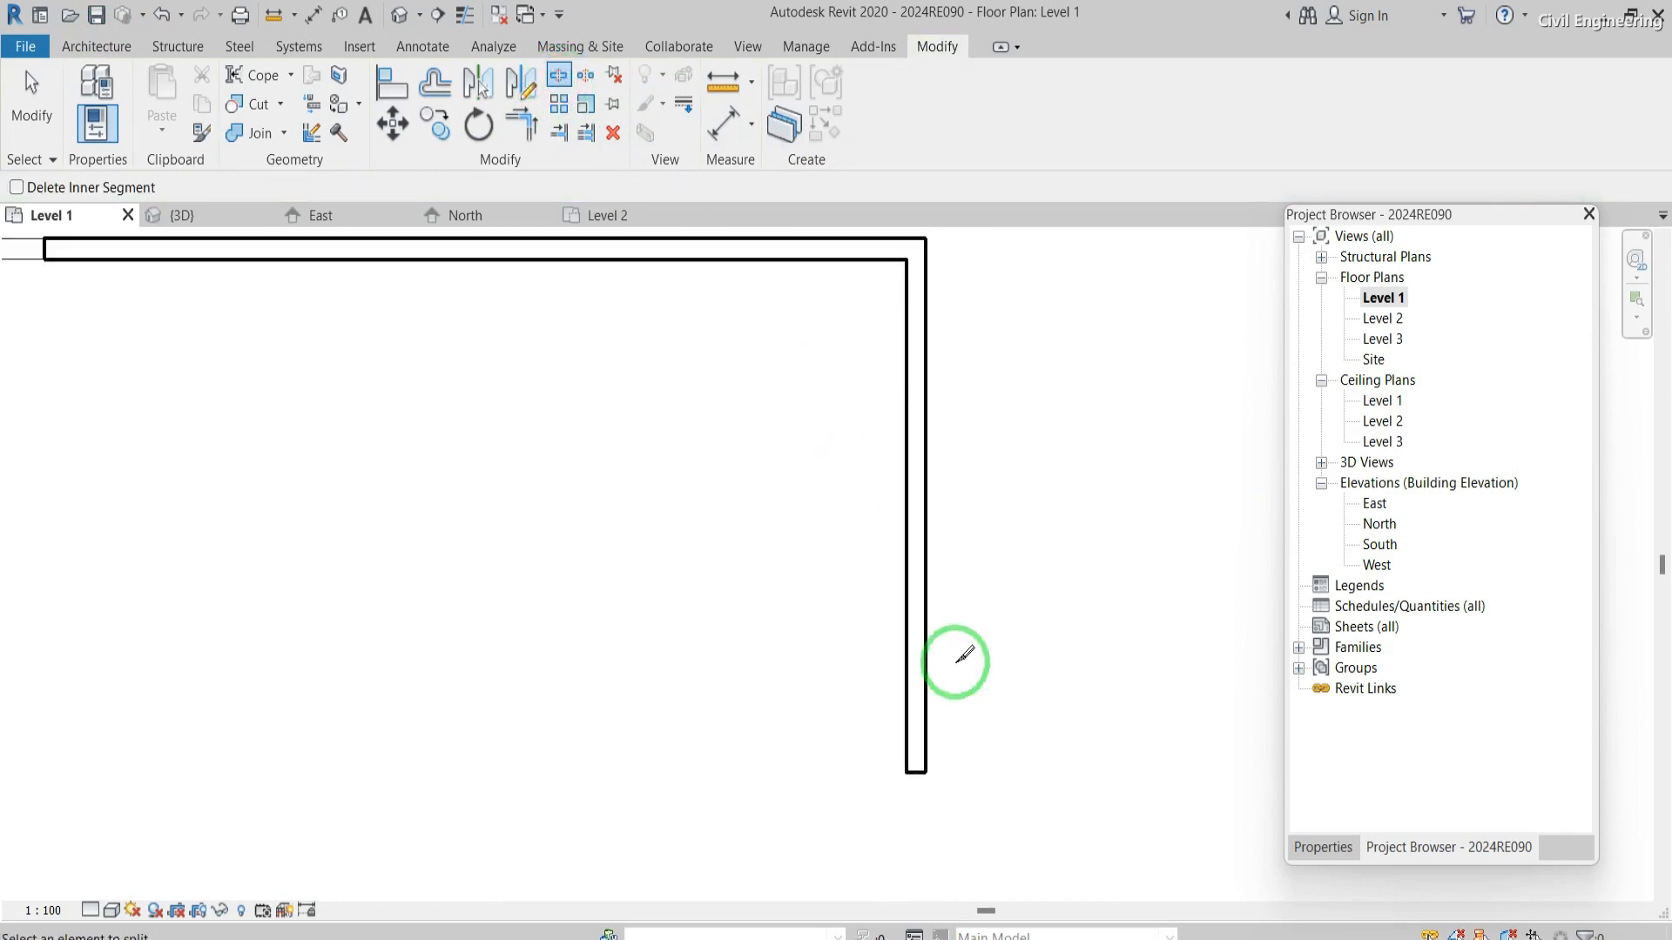
{"action": "left_click", "coordinate": [921, 610]}
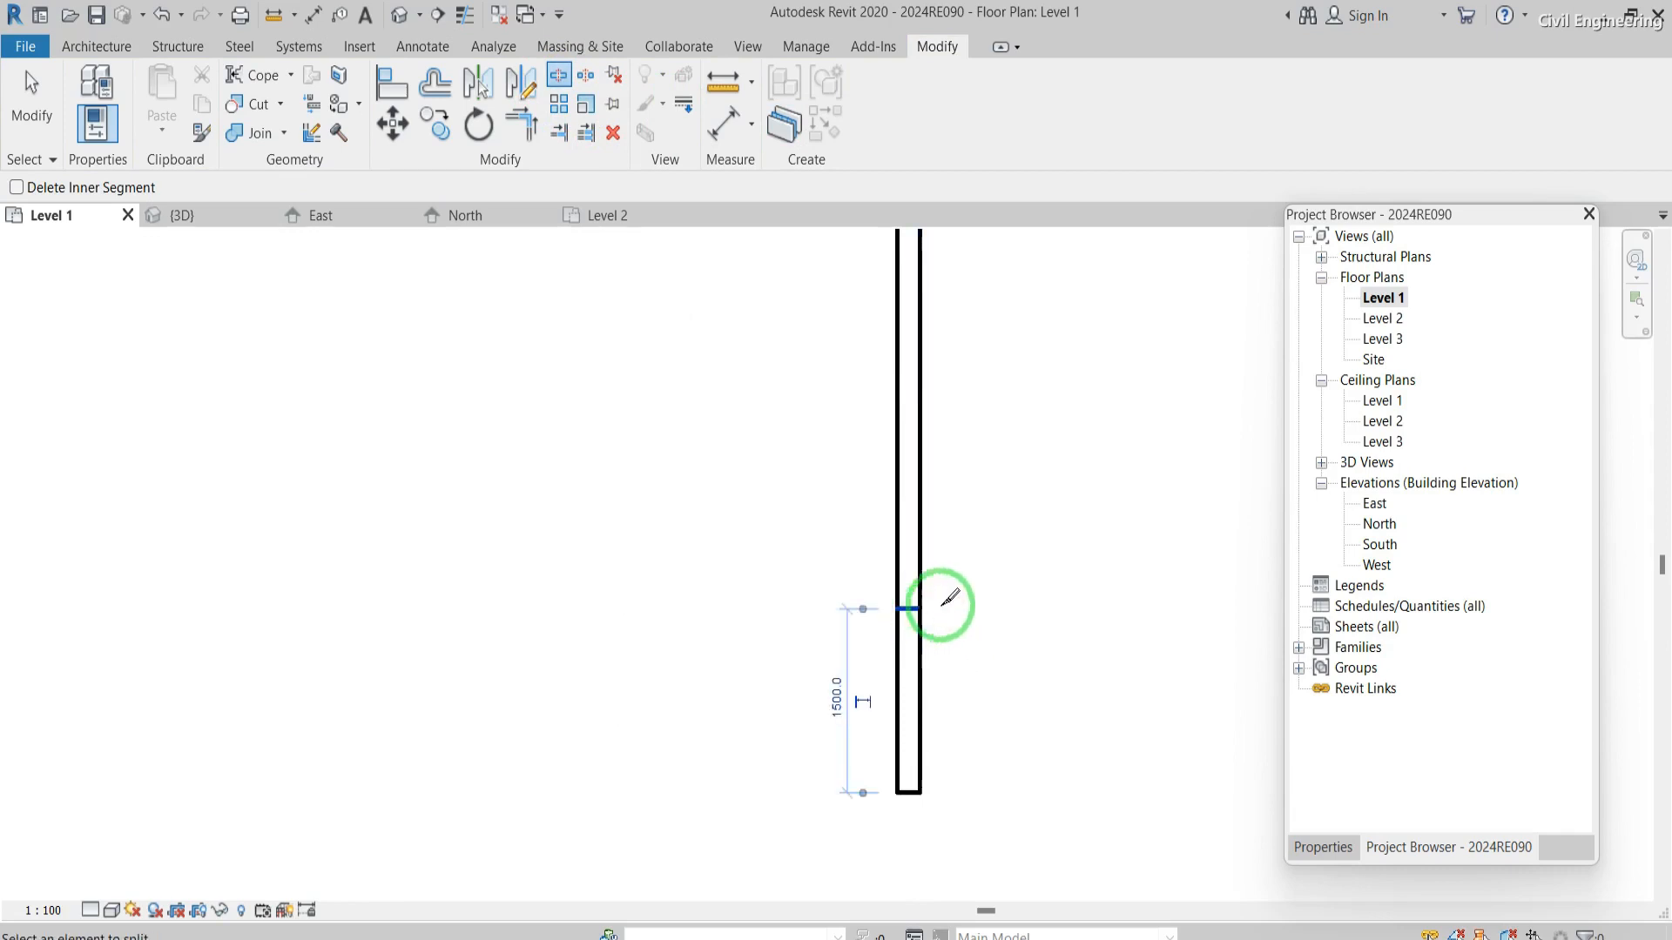
{"action": "key", "text": "Escape"}
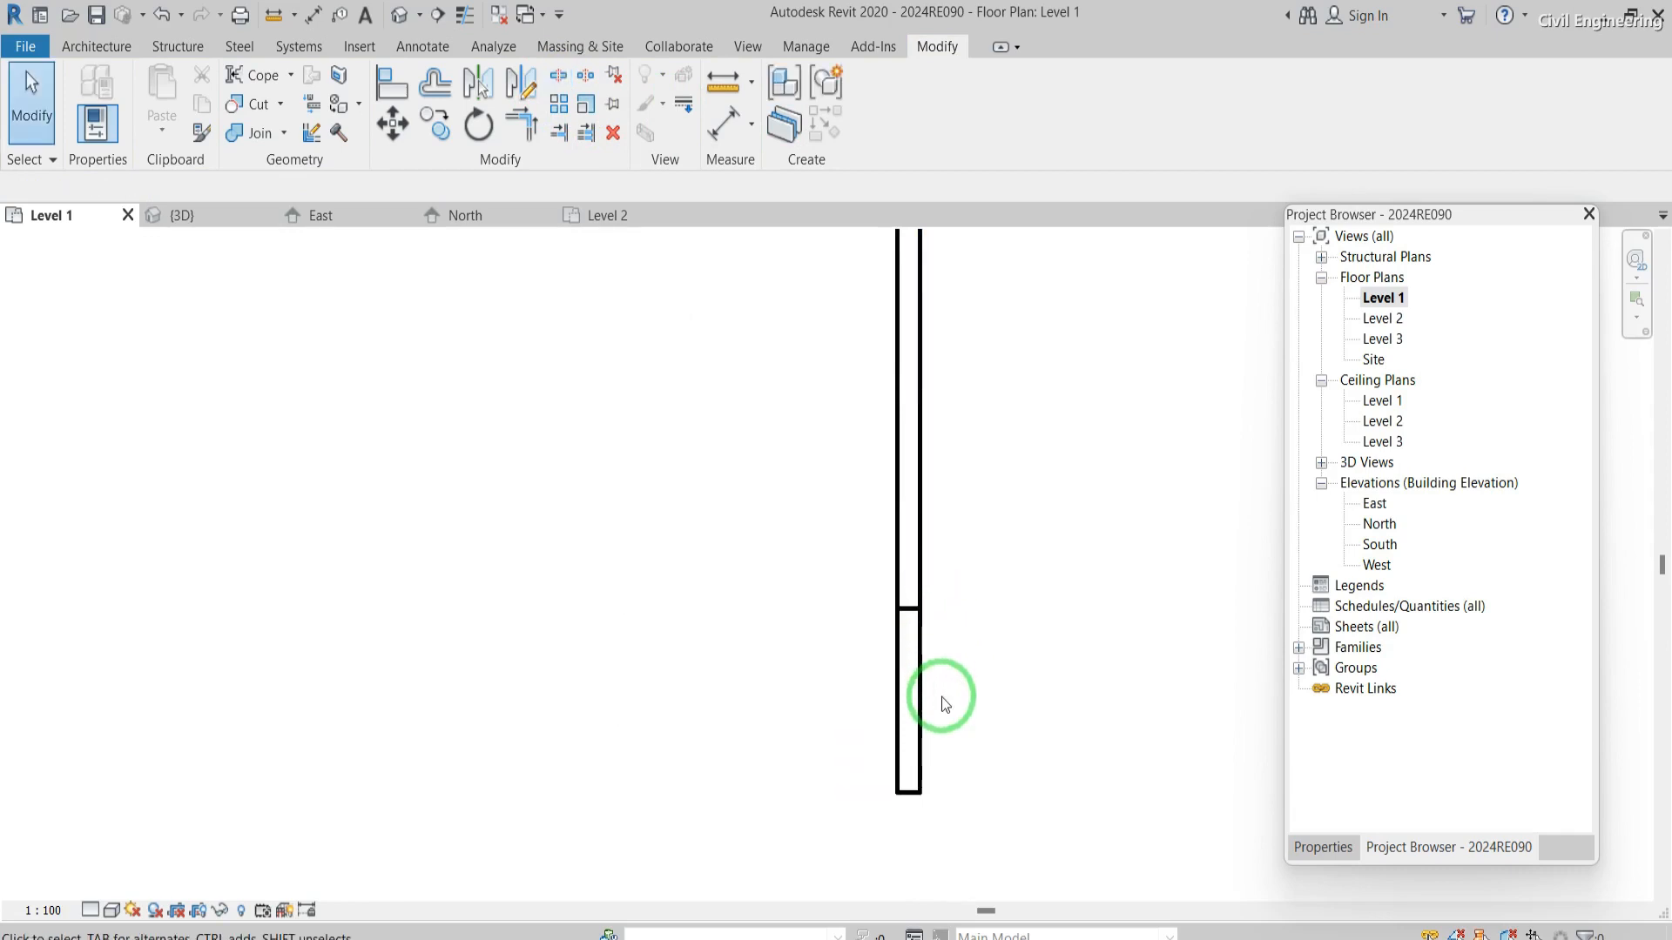
- Move the lower segment of the split vertical wall a short distance downward
{"action": "left_click", "coordinate": [904, 674]}
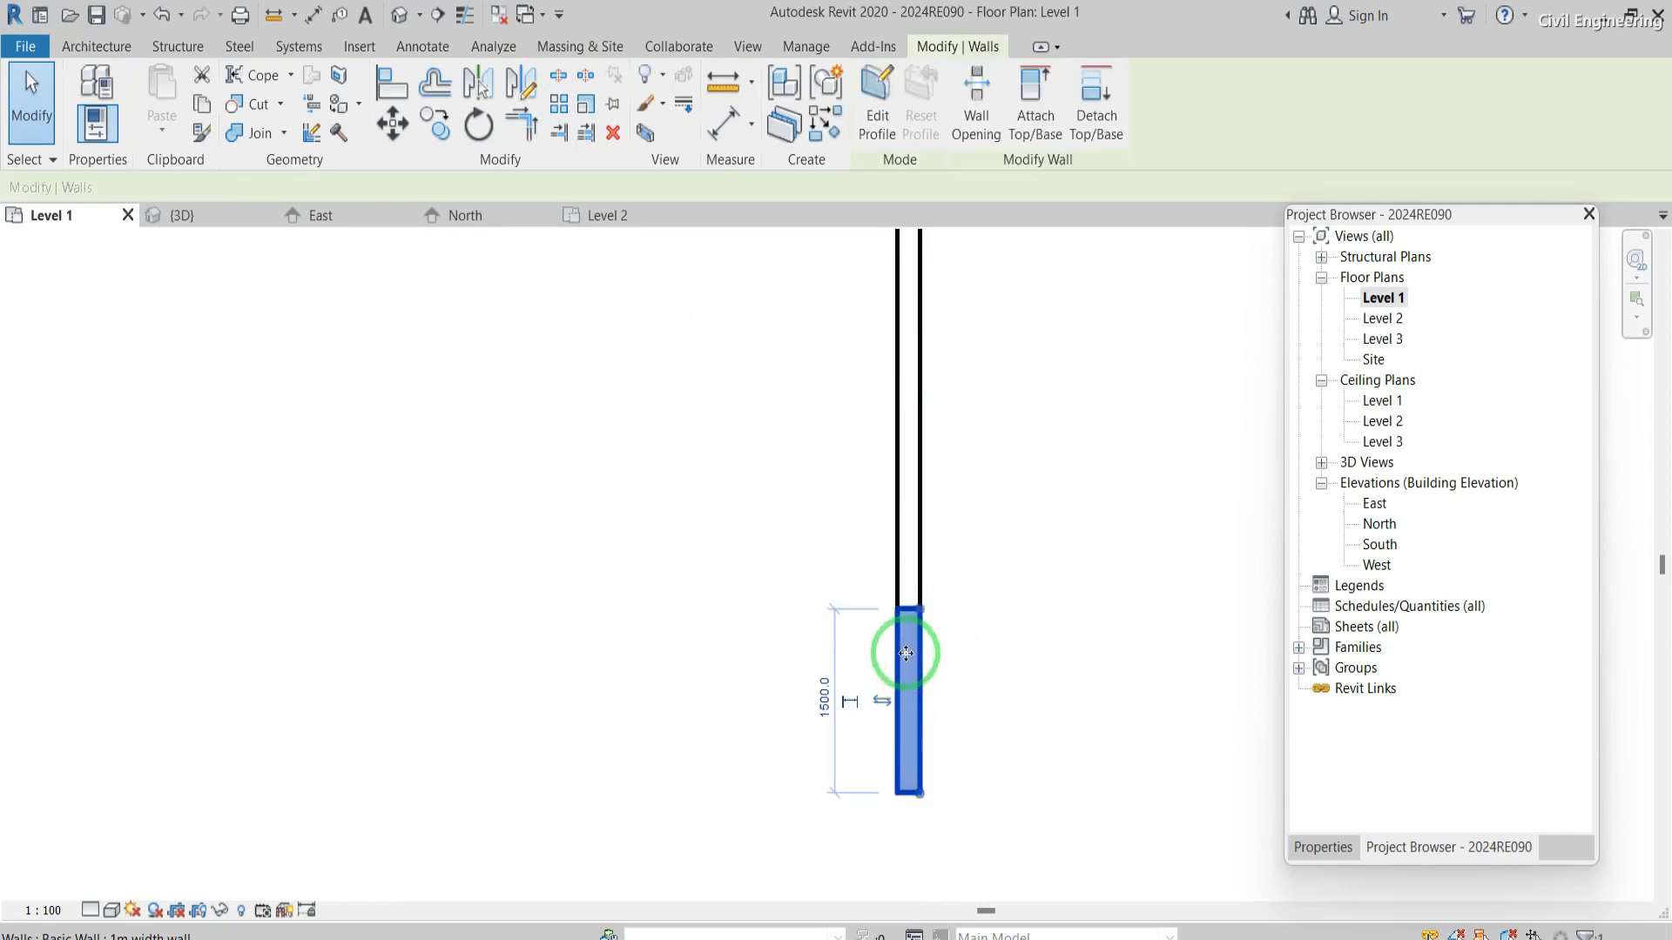
{"action": "left_click_drag", "start_coordinate": [906, 682], "coordinate": [903, 718]}
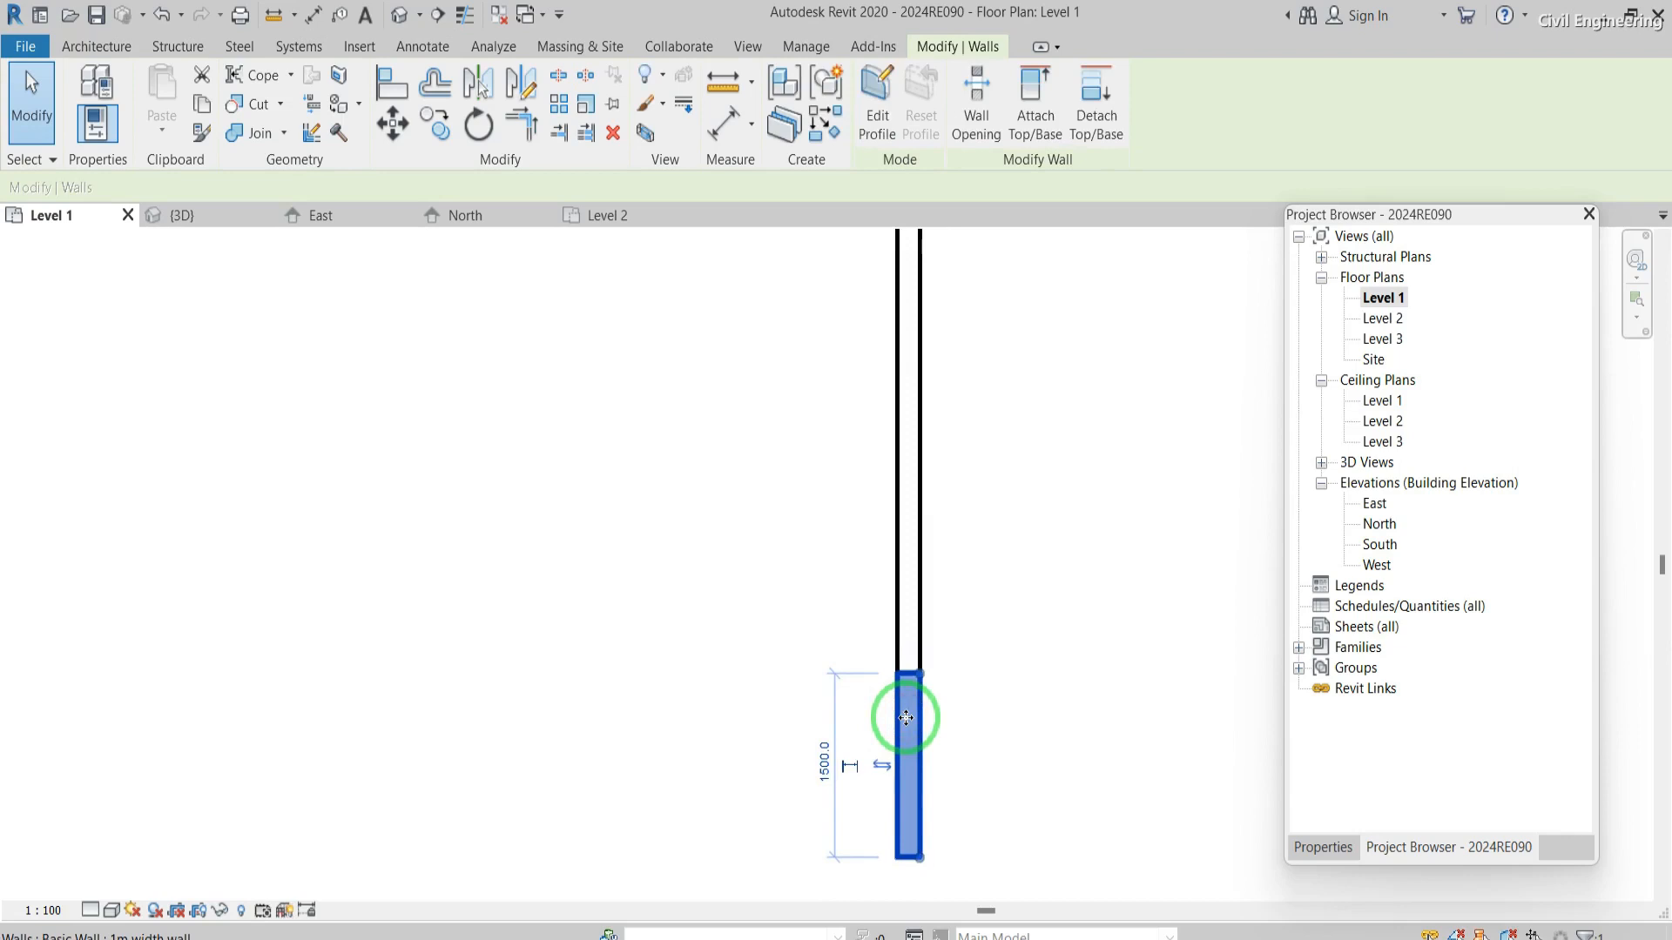
- Split the upper vertical wall segment with a 25.4 mm joint gap, a short distance above the existing split
{"action": "left_click", "coordinate": [945, 701]}
{"action": "scroll", "coordinate": [916, 672], "scroll_direction": "up", "scroll_amount": 1}
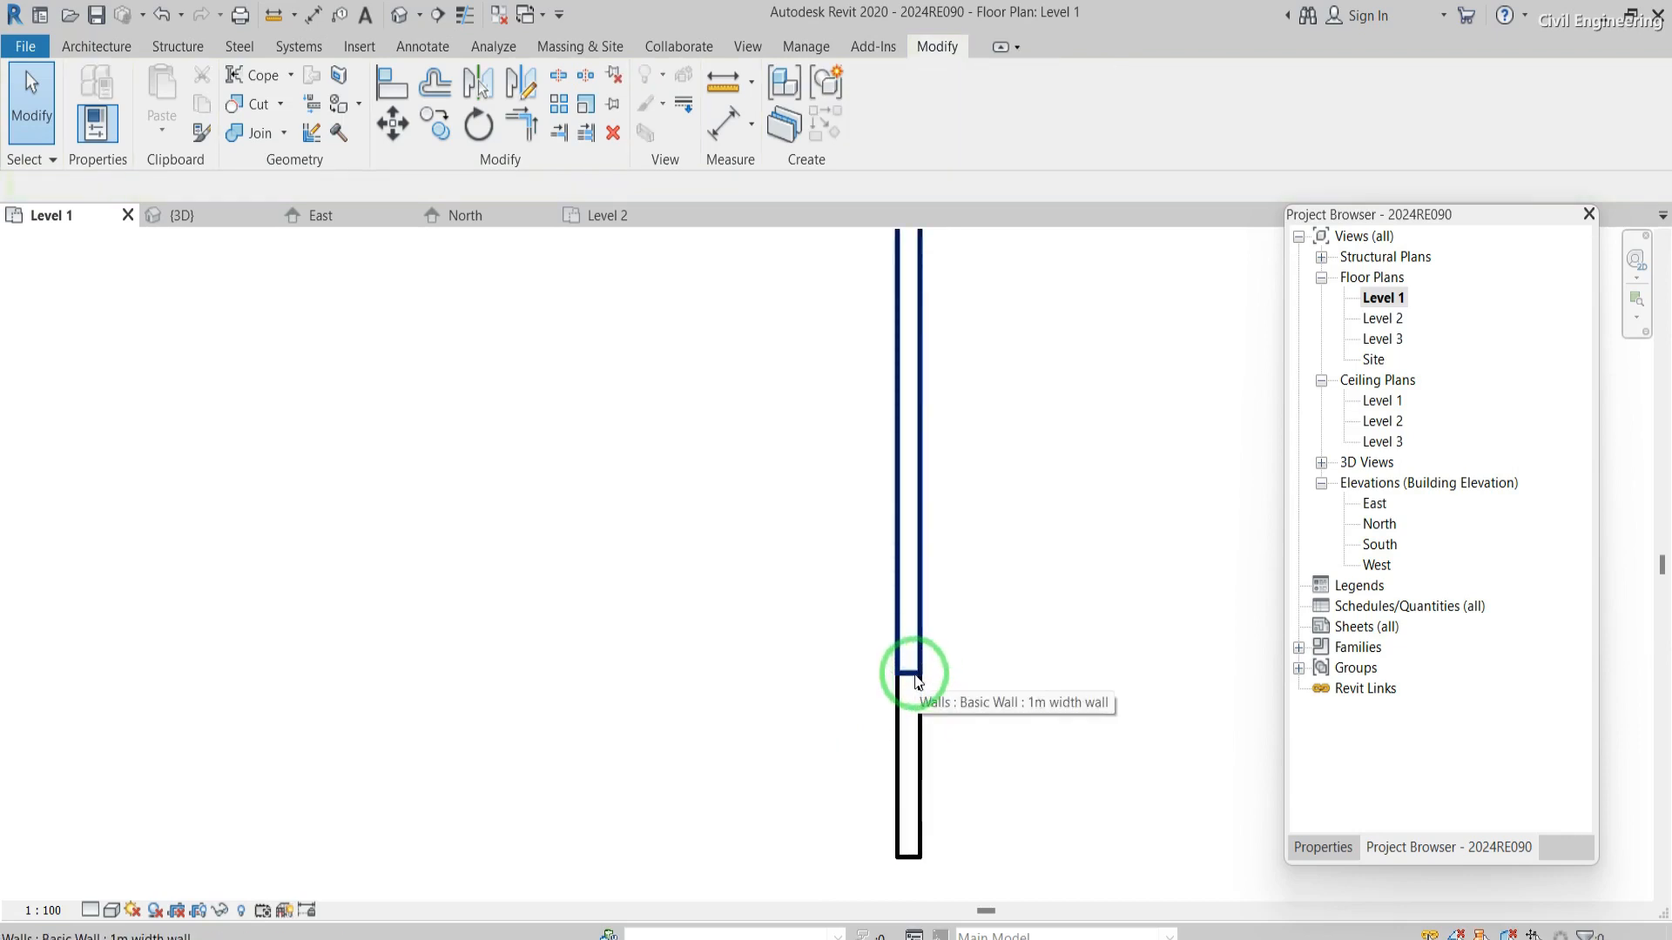
{"action": "scroll", "coordinate": [916, 683], "scroll_direction": "up", "scroll_amount": 2}
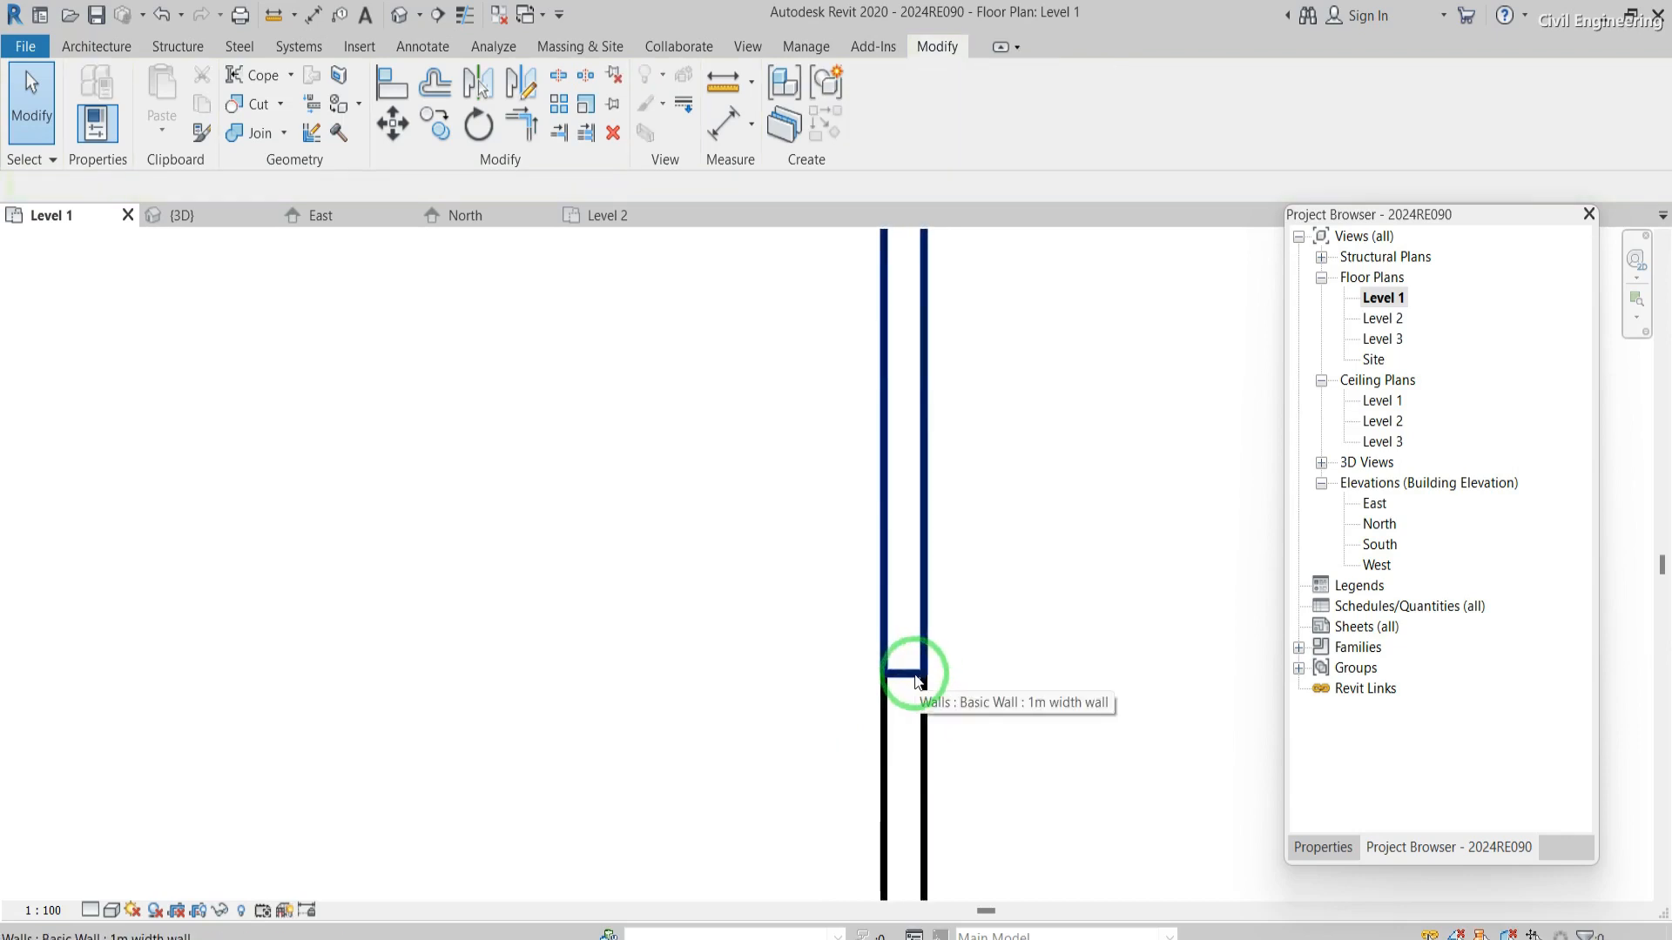
{"action": "left_click", "coordinate": [586, 77]}
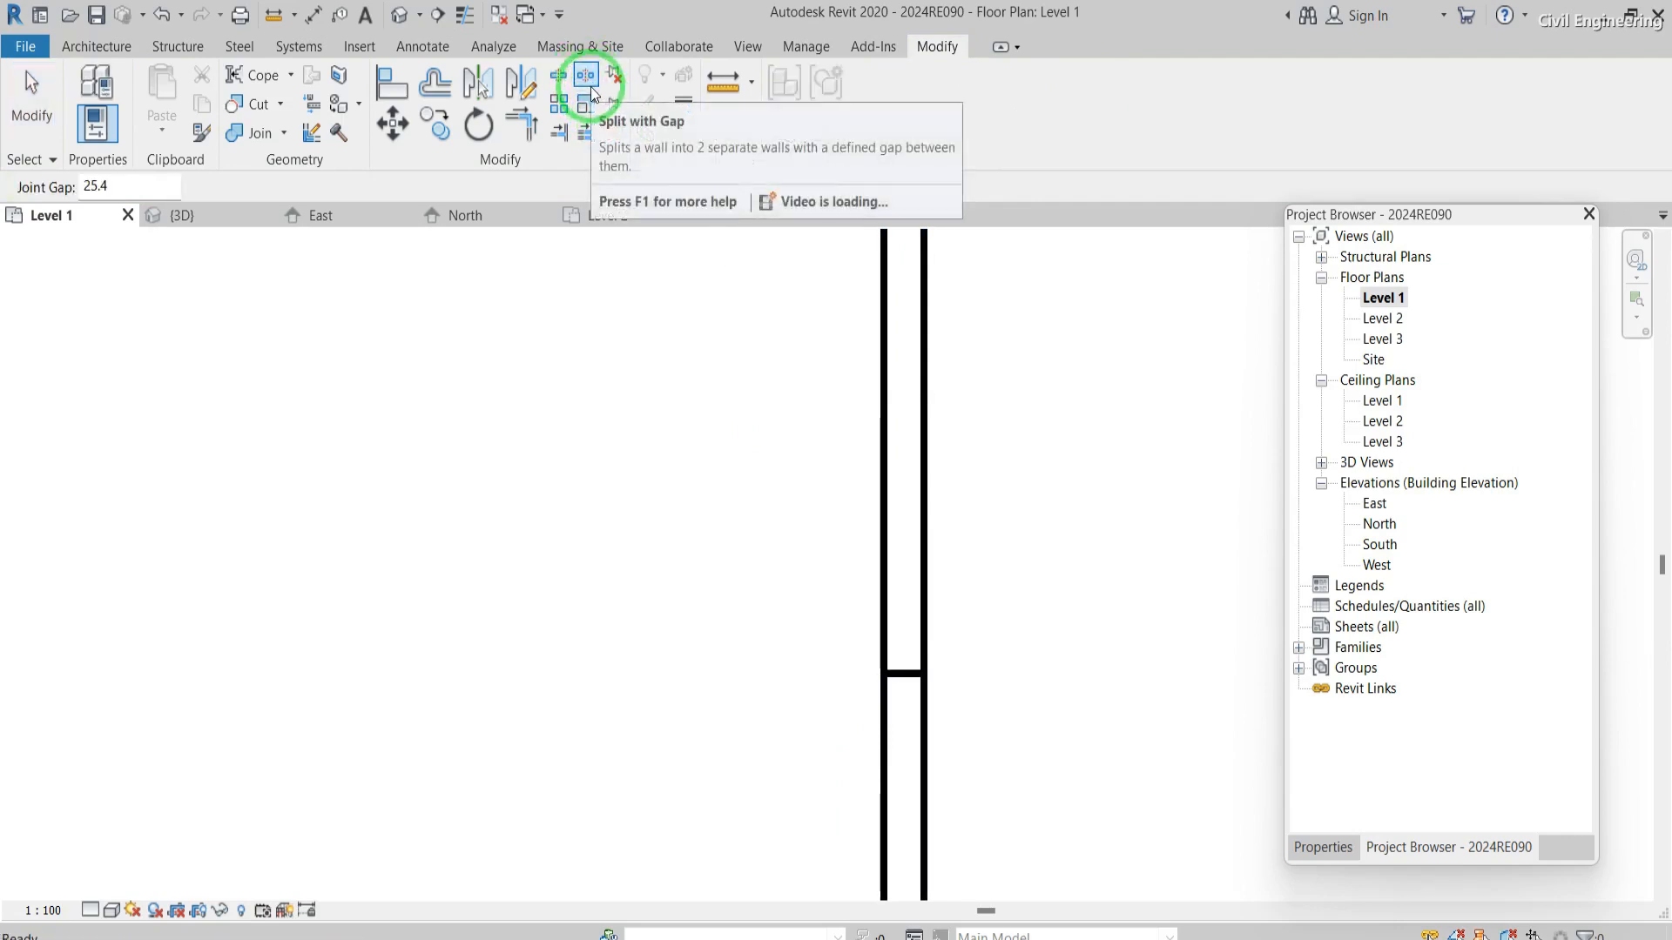
{"action": "left_click", "coordinate": [920, 483]}
{"action": "key", "text": "Escape"}
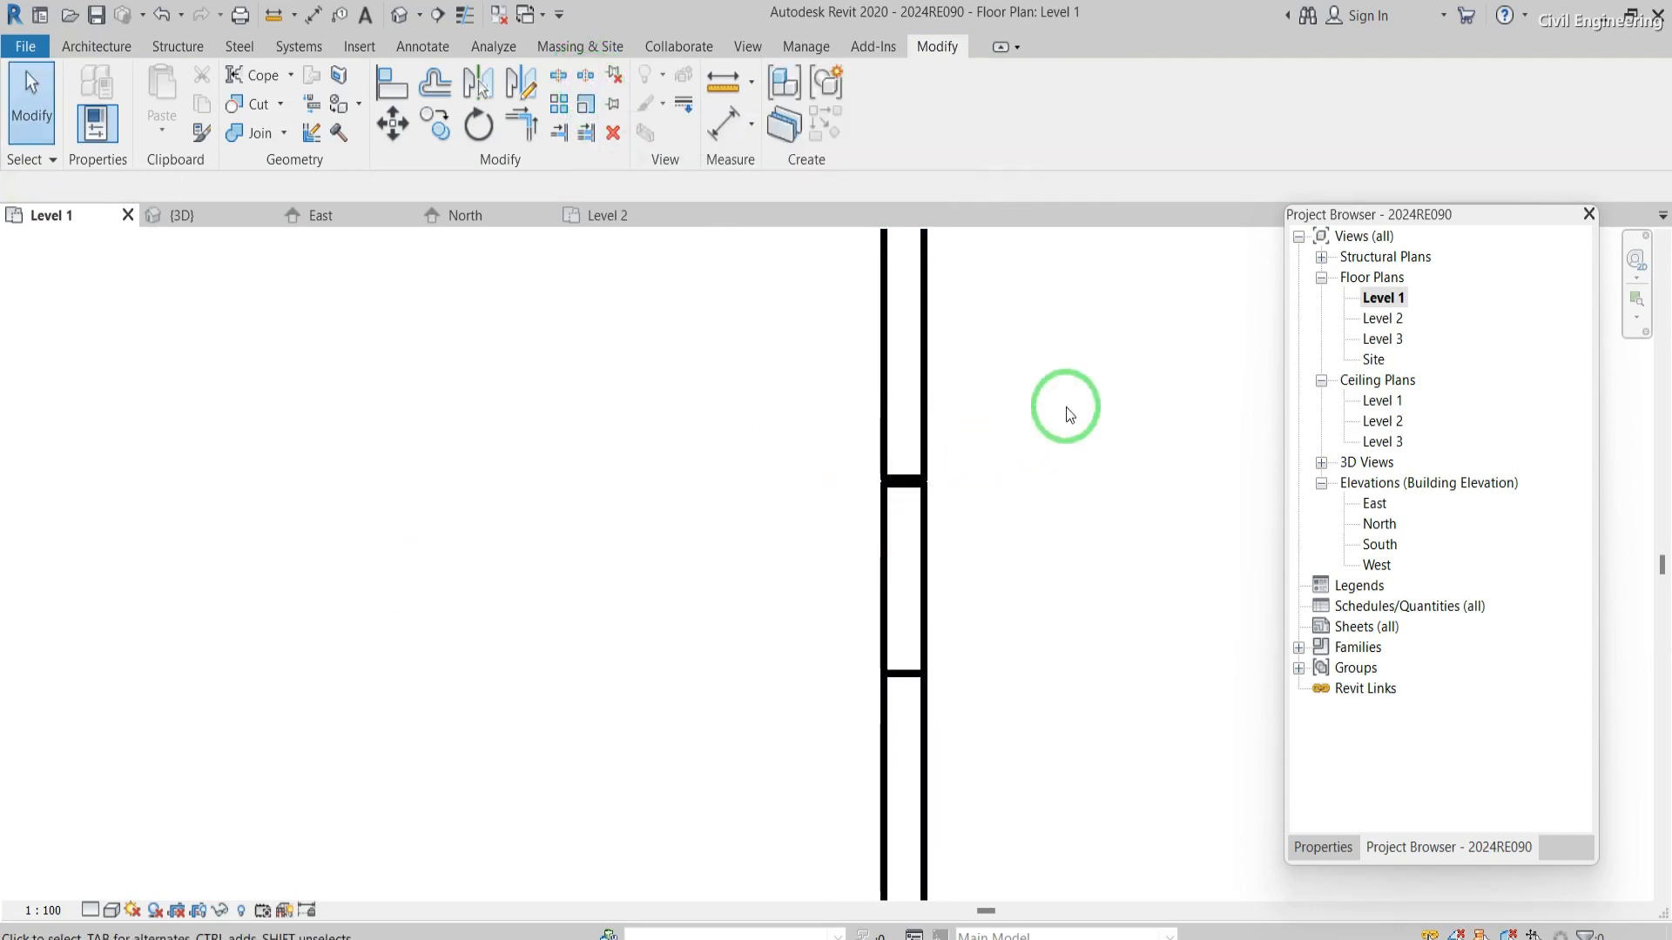
- Delete the short wall segment between the gap and the lower split in the 3D view, and return to the Level 1 floor plan
{"action": "left_click", "coordinate": [921, 534]}
{"action": "left_click_drag", "start_coordinate": [915, 568], "coordinate": [915, 601]}
{"action": "scroll", "coordinate": [907, 573], "scroll_direction": "up", "scroll_amount": 1}
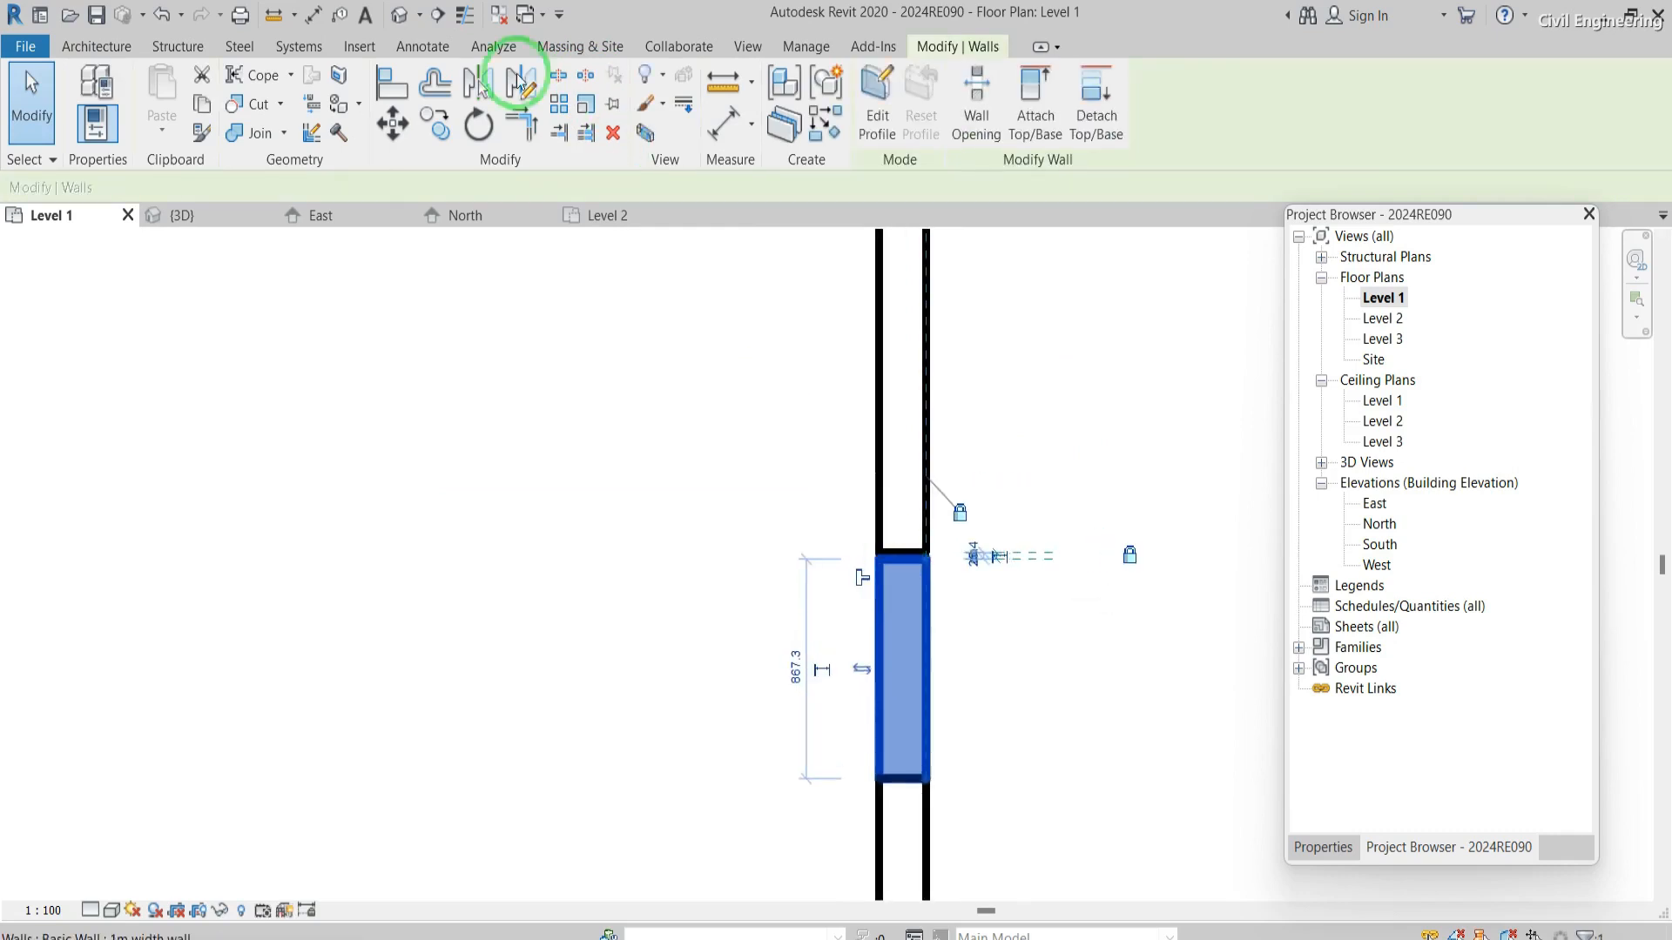
{"action": "left_click", "coordinate": [402, 17]}
{"action": "scroll", "coordinate": [880, 747], "scroll_direction": "up", "scroll_amount": 5}
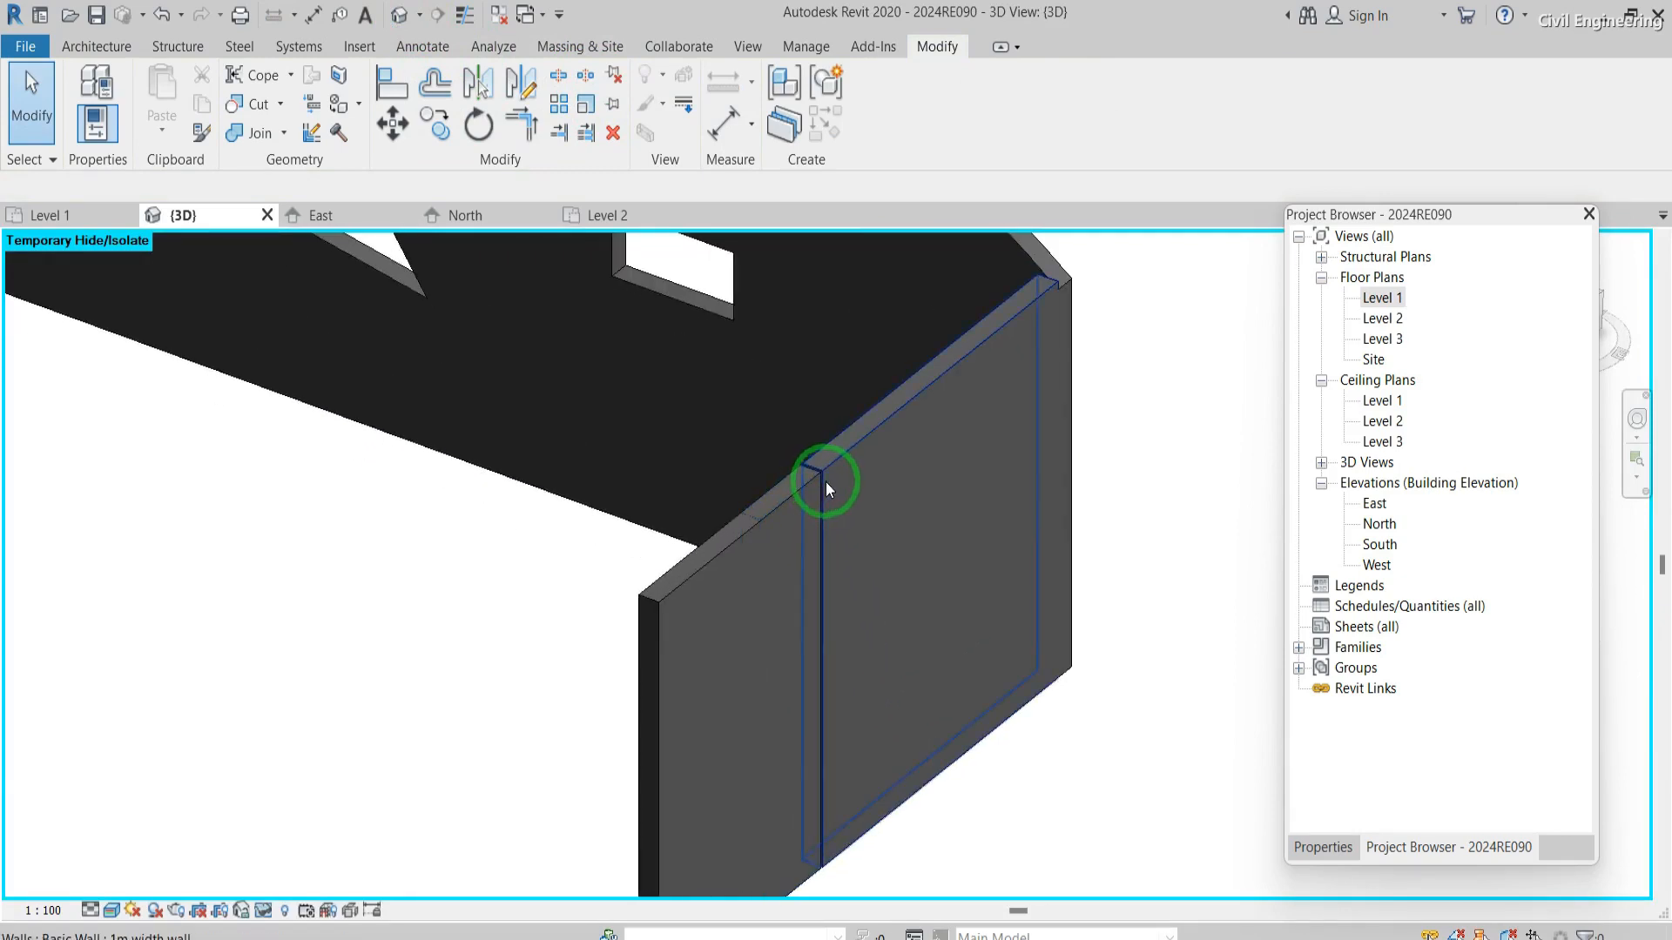
{"action": "scroll", "coordinate": [826, 482], "scroll_direction": "up", "scroll_amount": 4}
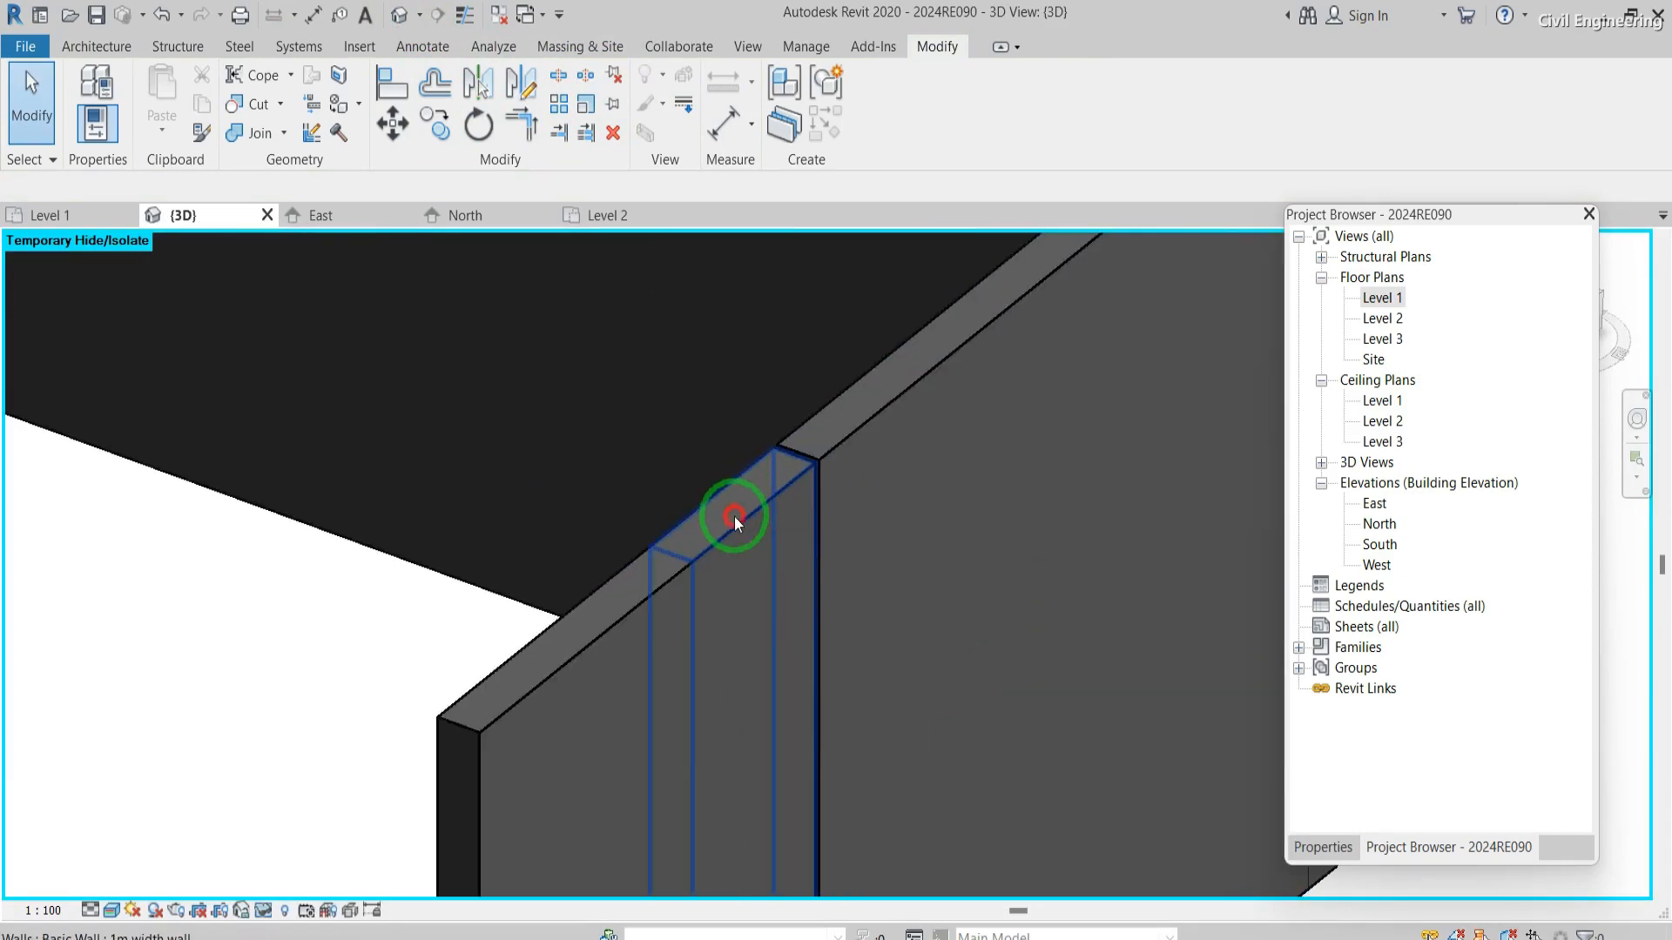
{"action": "left_click", "coordinate": [734, 516]}
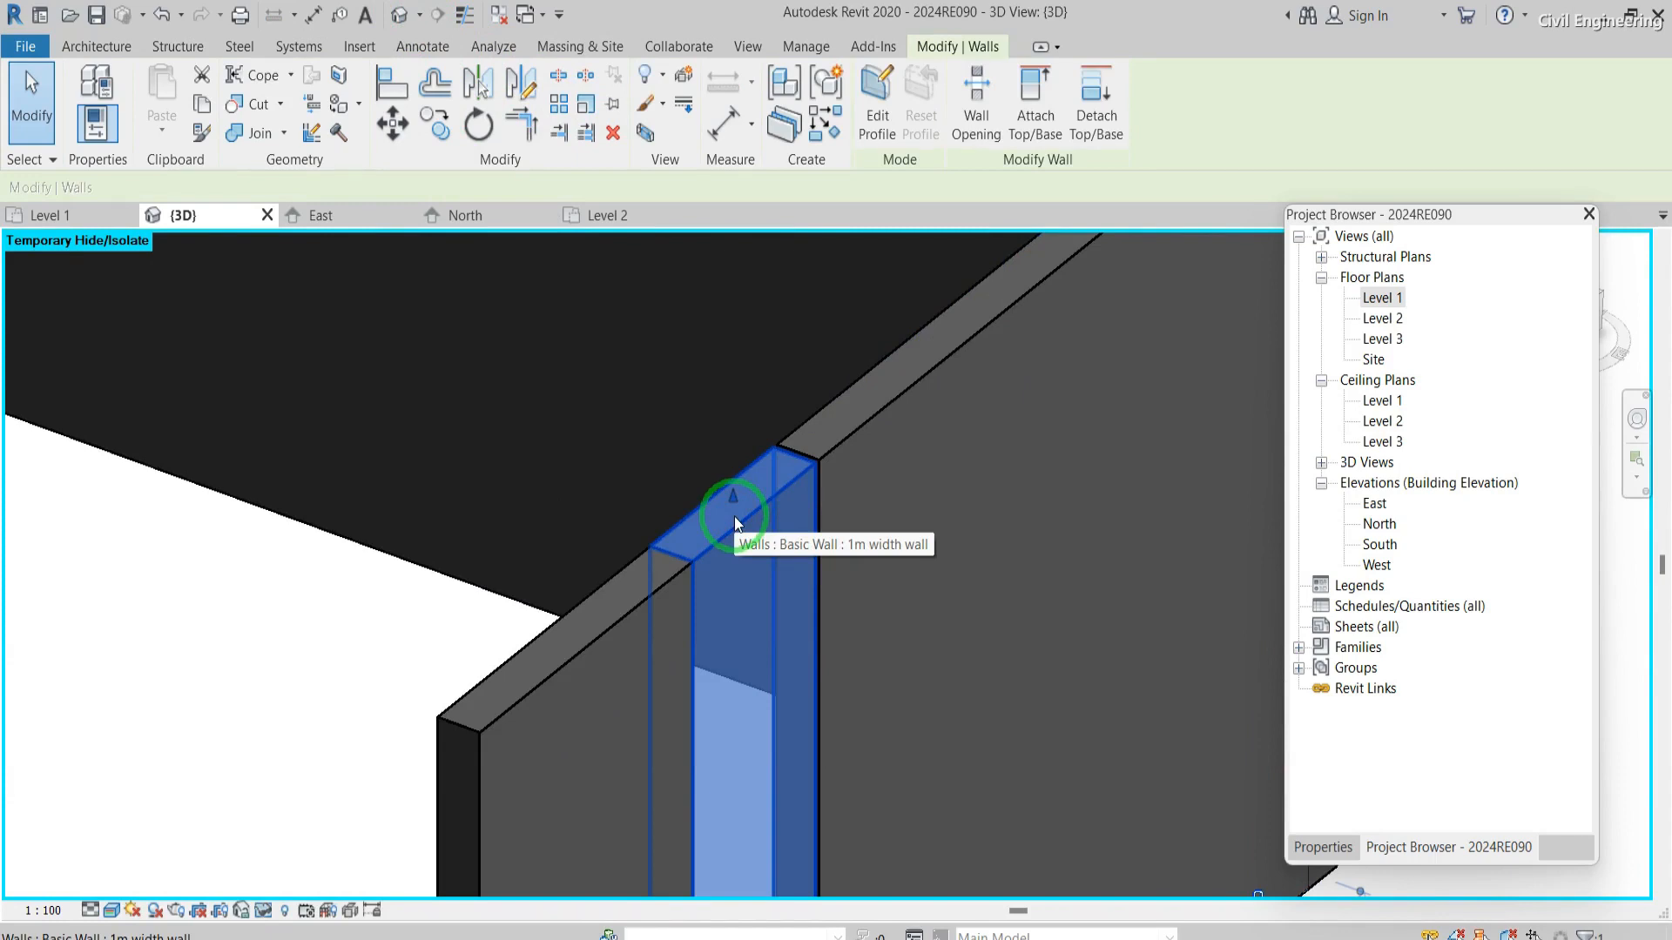
{"action": "key", "text": "Delete"}
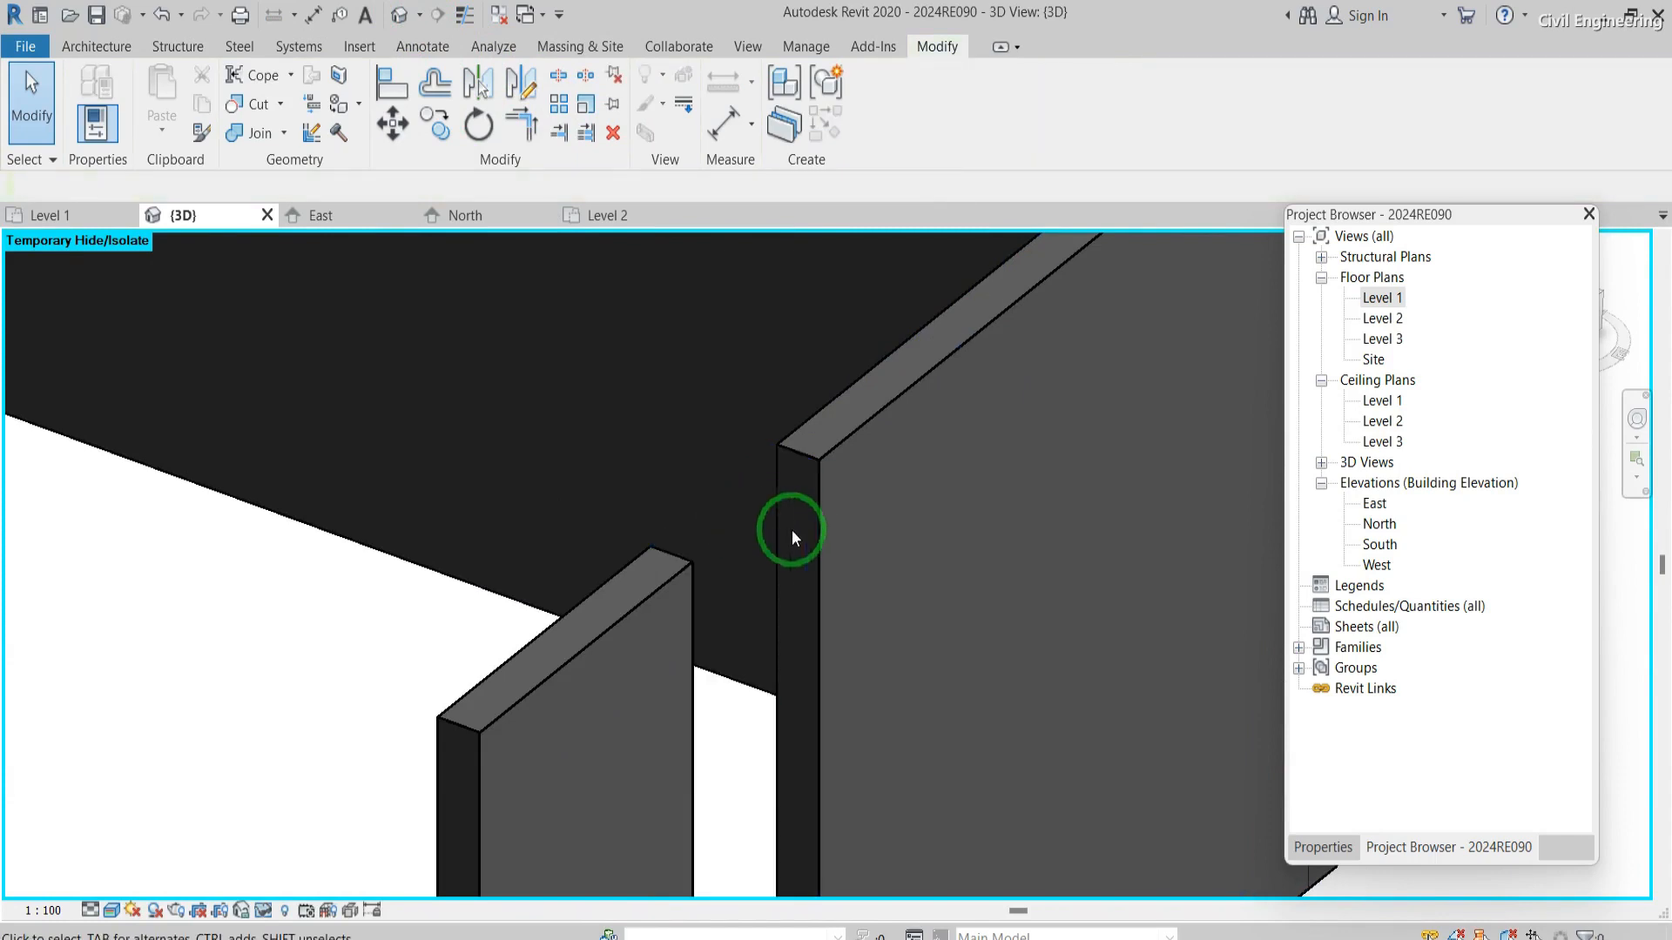
{"action": "scroll", "coordinate": [837, 541], "scroll_direction": "down", "scroll_amount": 4}
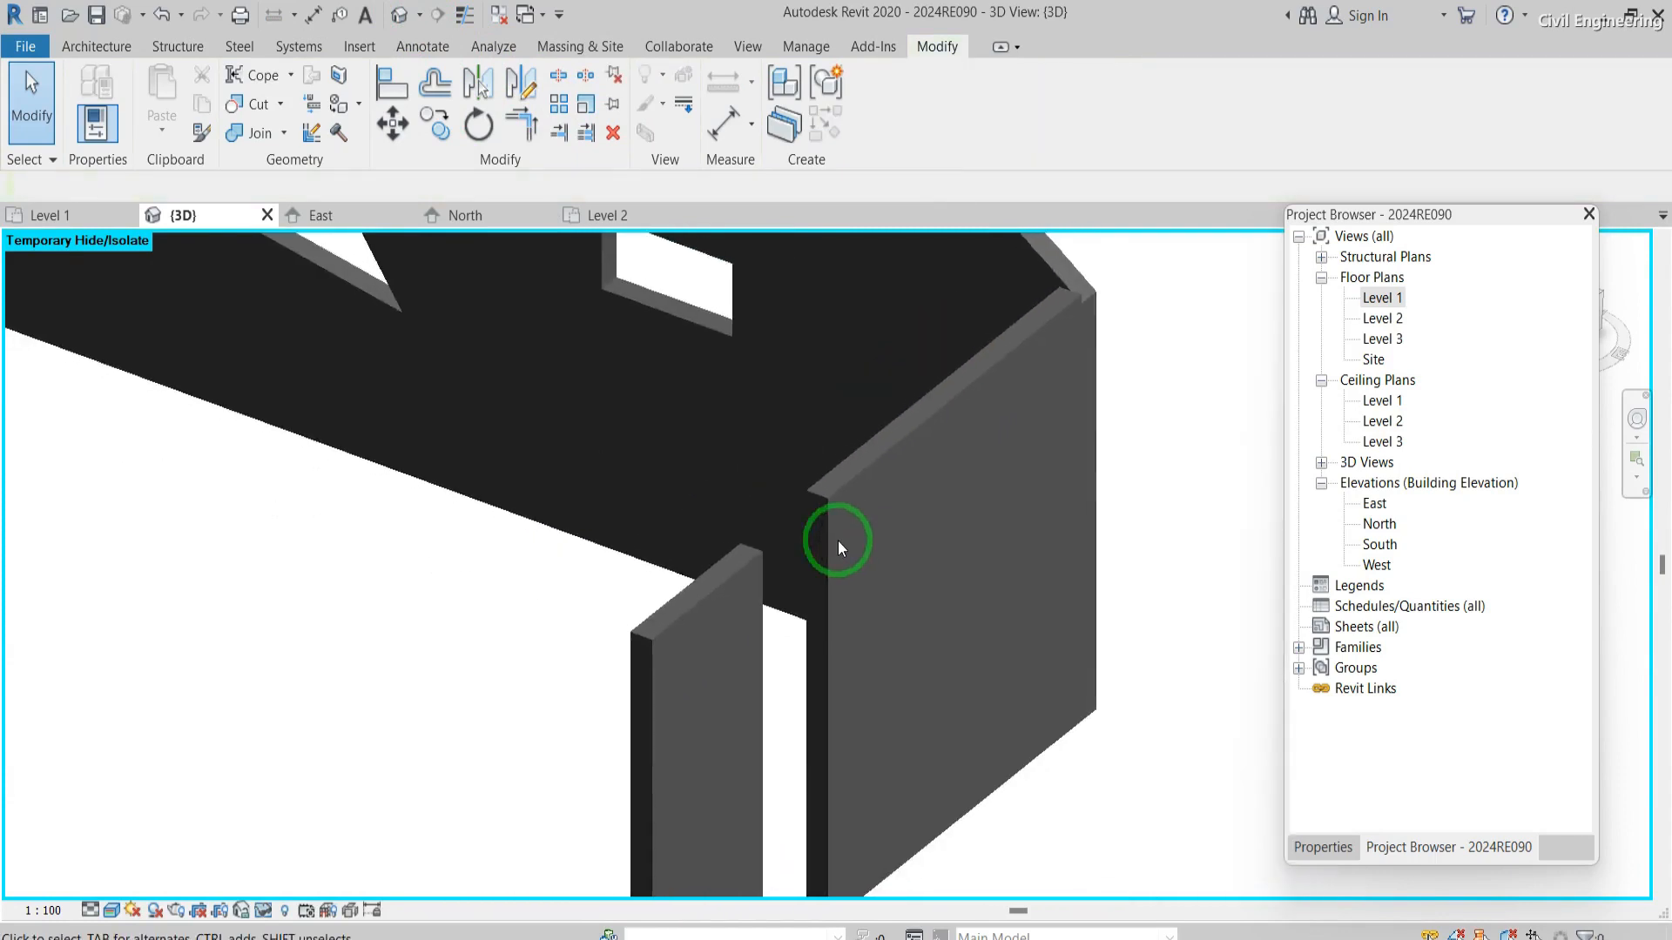
{"action": "left_click", "coordinate": [1224, 368]}
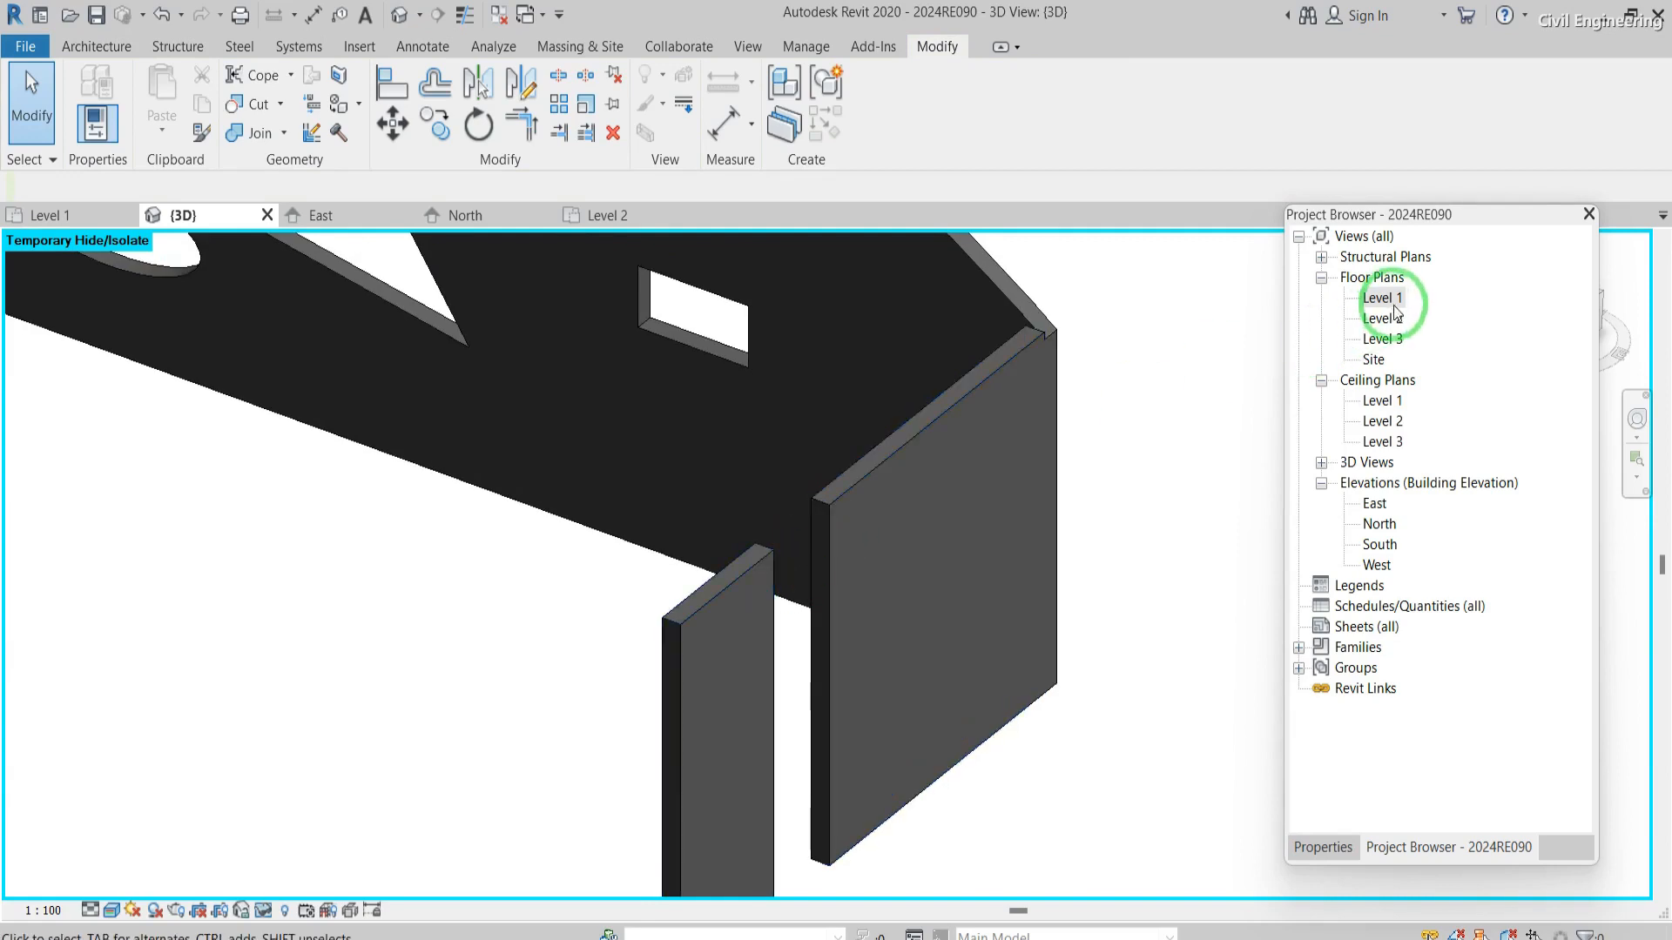
{"action": "double_click", "coordinate": [1391, 299]}
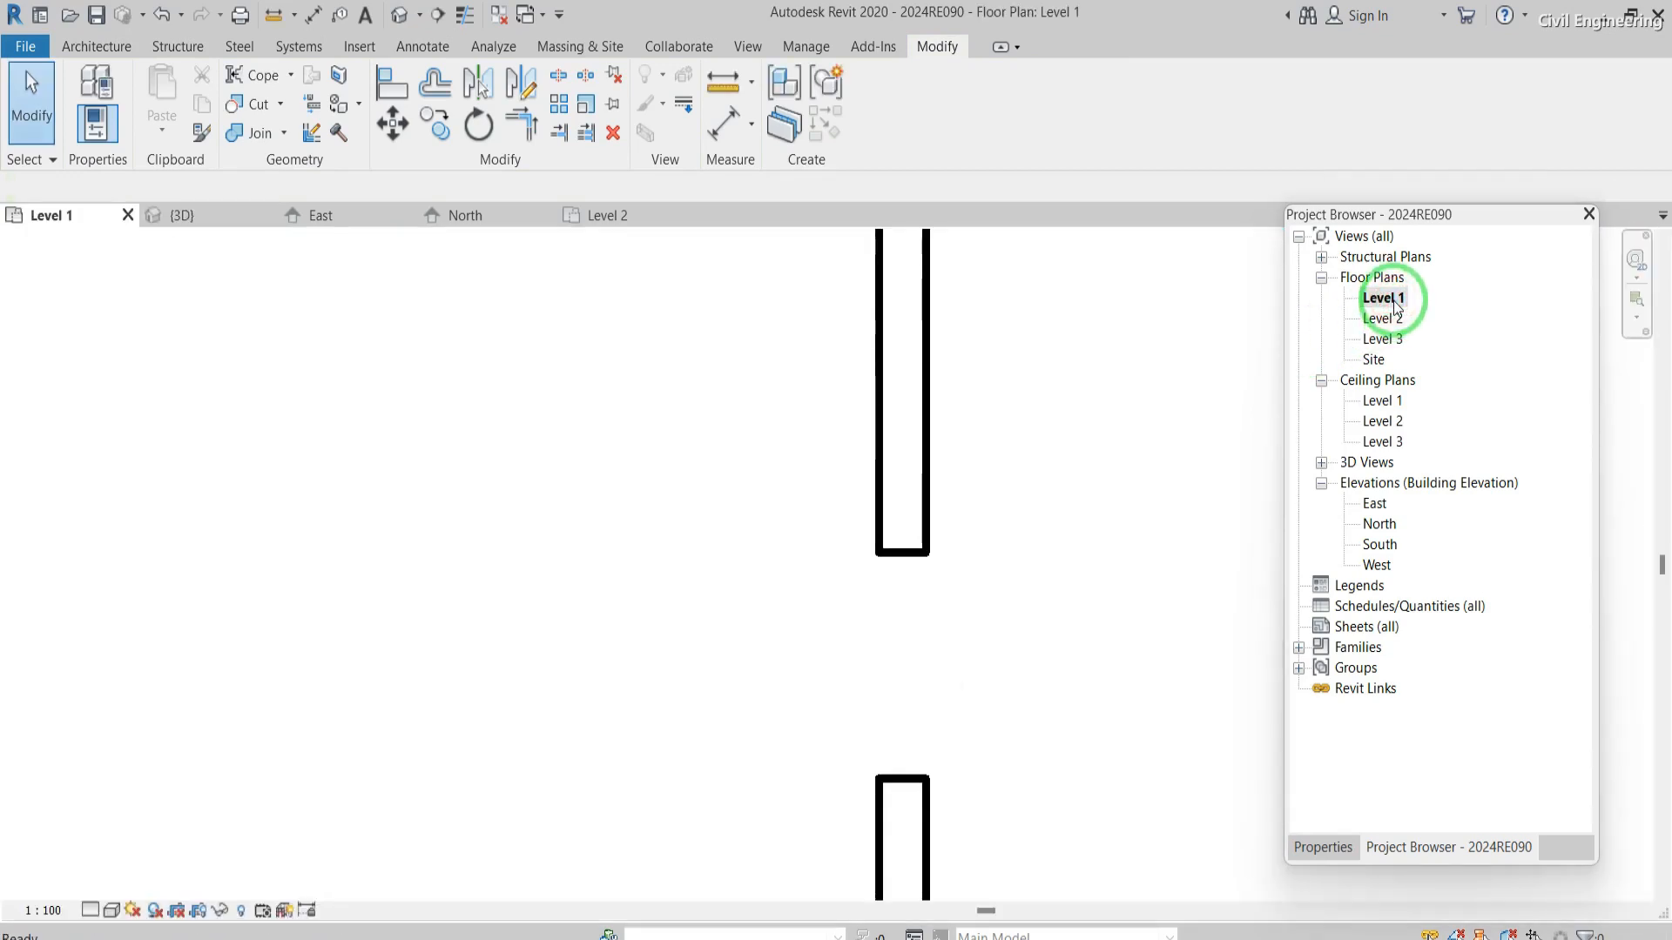
{"action": "scroll", "coordinate": [765, 597], "scroll_direction": "down", "scroll_amount": 3}
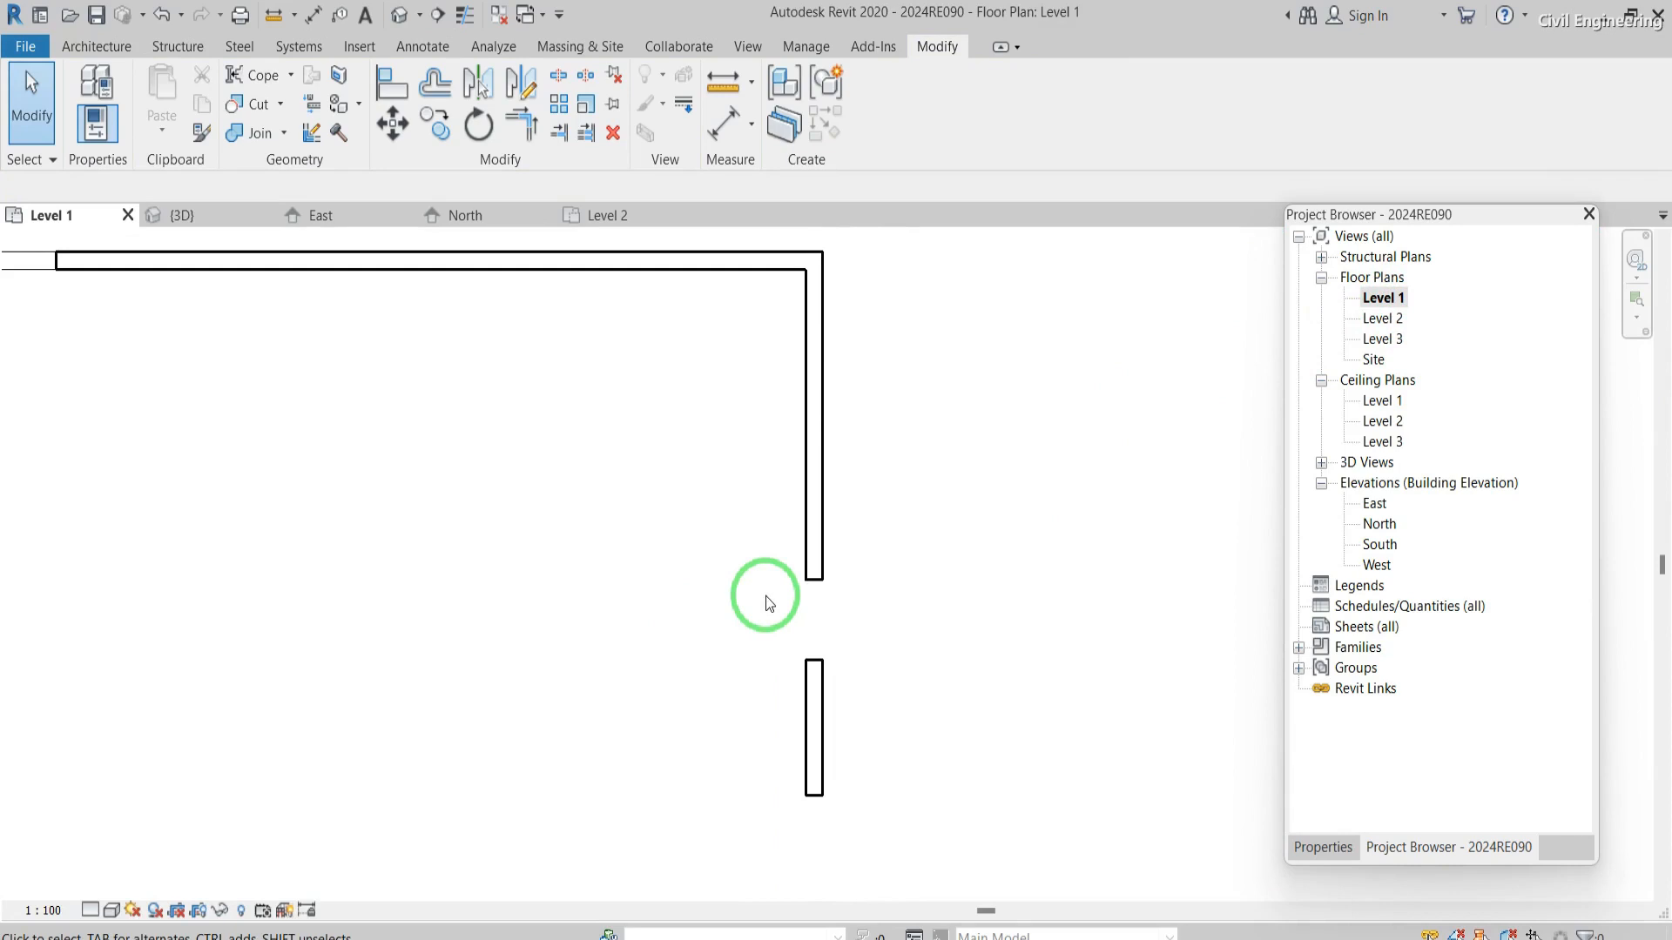
- Start a new wall and set its type to Exterior - EIFS on Mtl Stud
{"action": "scroll", "coordinate": [766, 601], "scroll_direction": "down", "scroll_amount": 1}
{"action": "left_click", "coordinate": [103, 48]}
{"action": "left_click", "coordinate": [90, 83]}
{"action": "scroll", "coordinate": [630, 346], "scroll_direction": "down", "scroll_amount": 2}
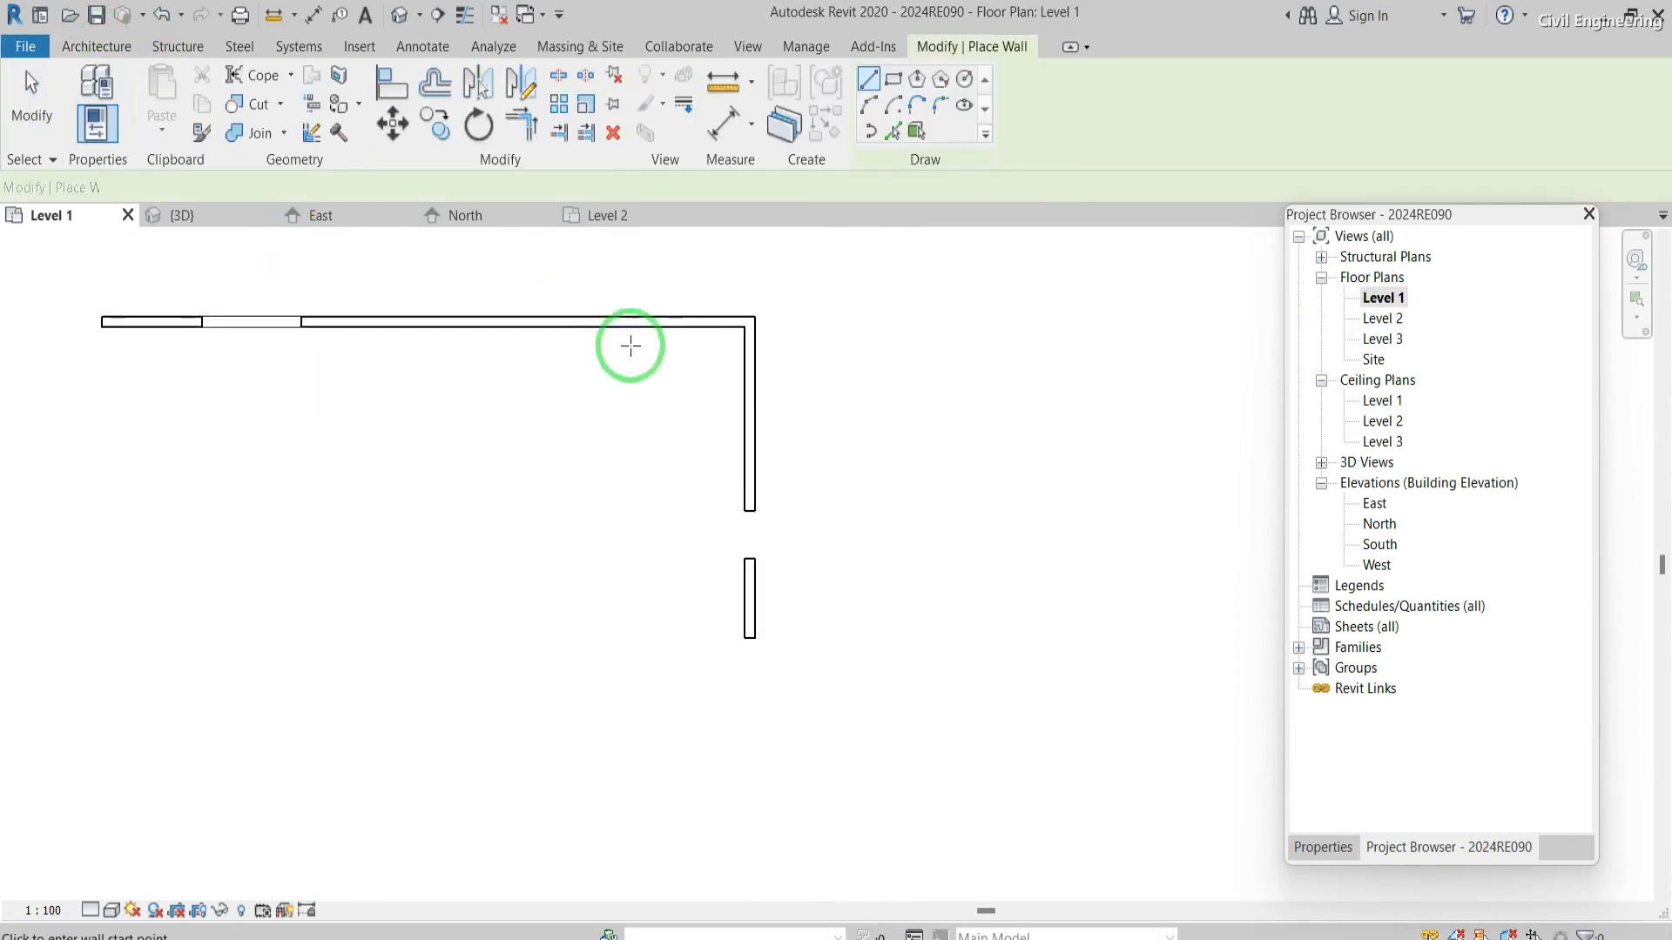
{"action": "scroll", "coordinate": [630, 346], "scroll_direction": "down", "scroll_amount": 1}
{"action": "left_click", "coordinate": [1337, 849]}
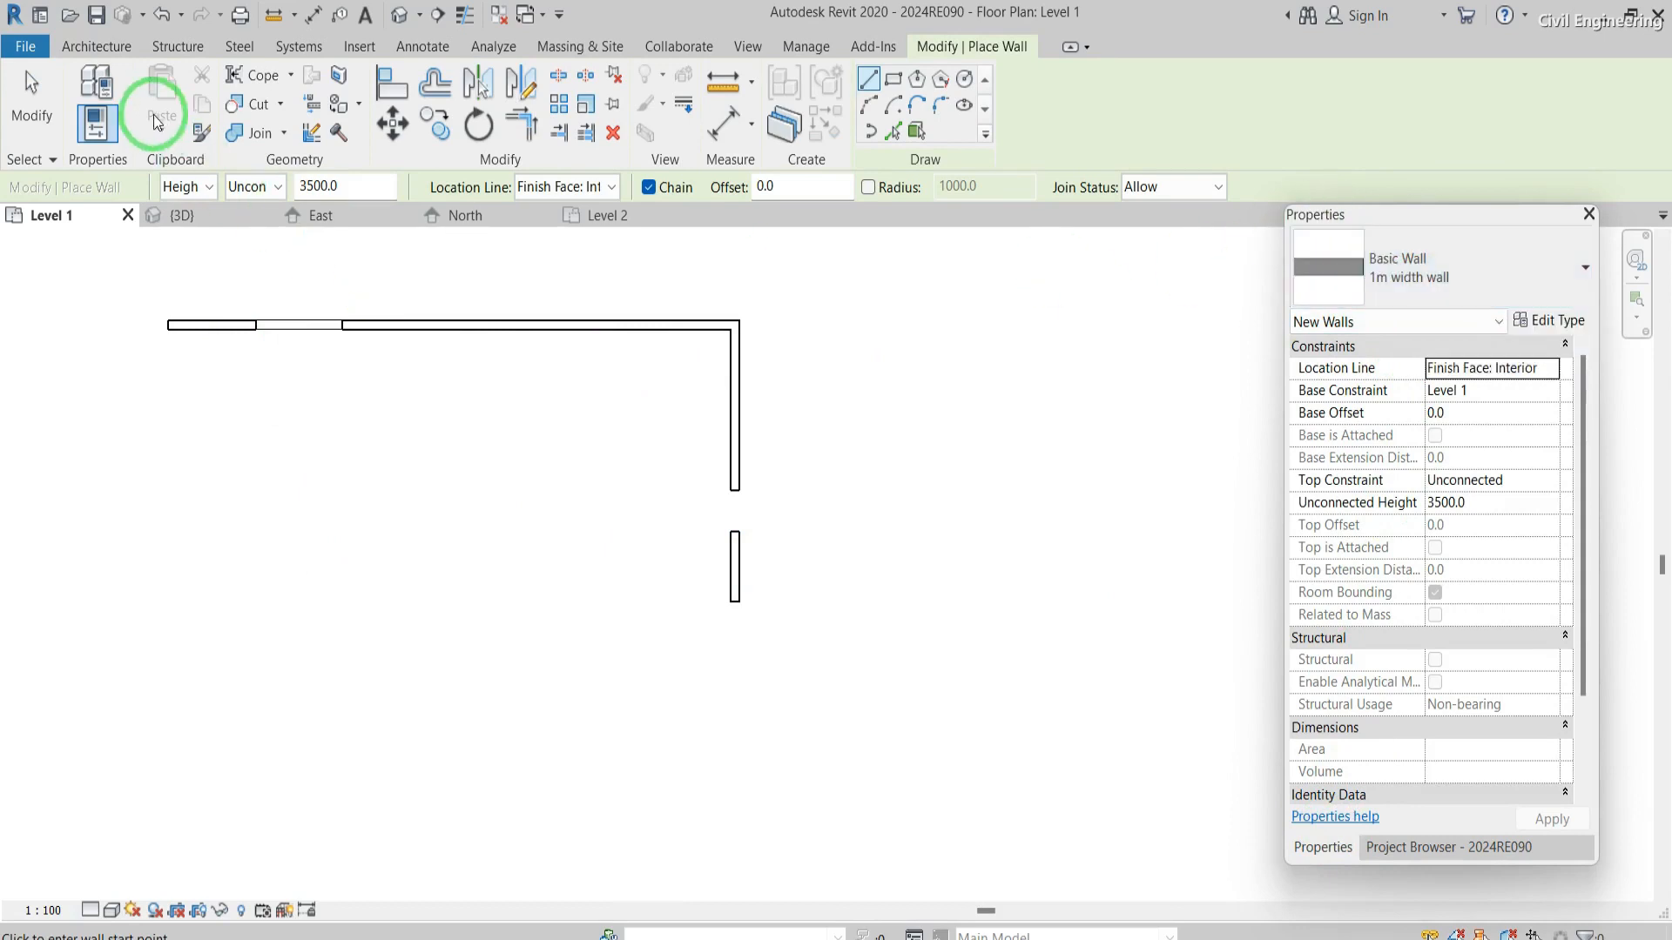
{"action": "left_click", "coordinate": [93, 53]}
{"action": "left_click", "coordinate": [90, 87]}
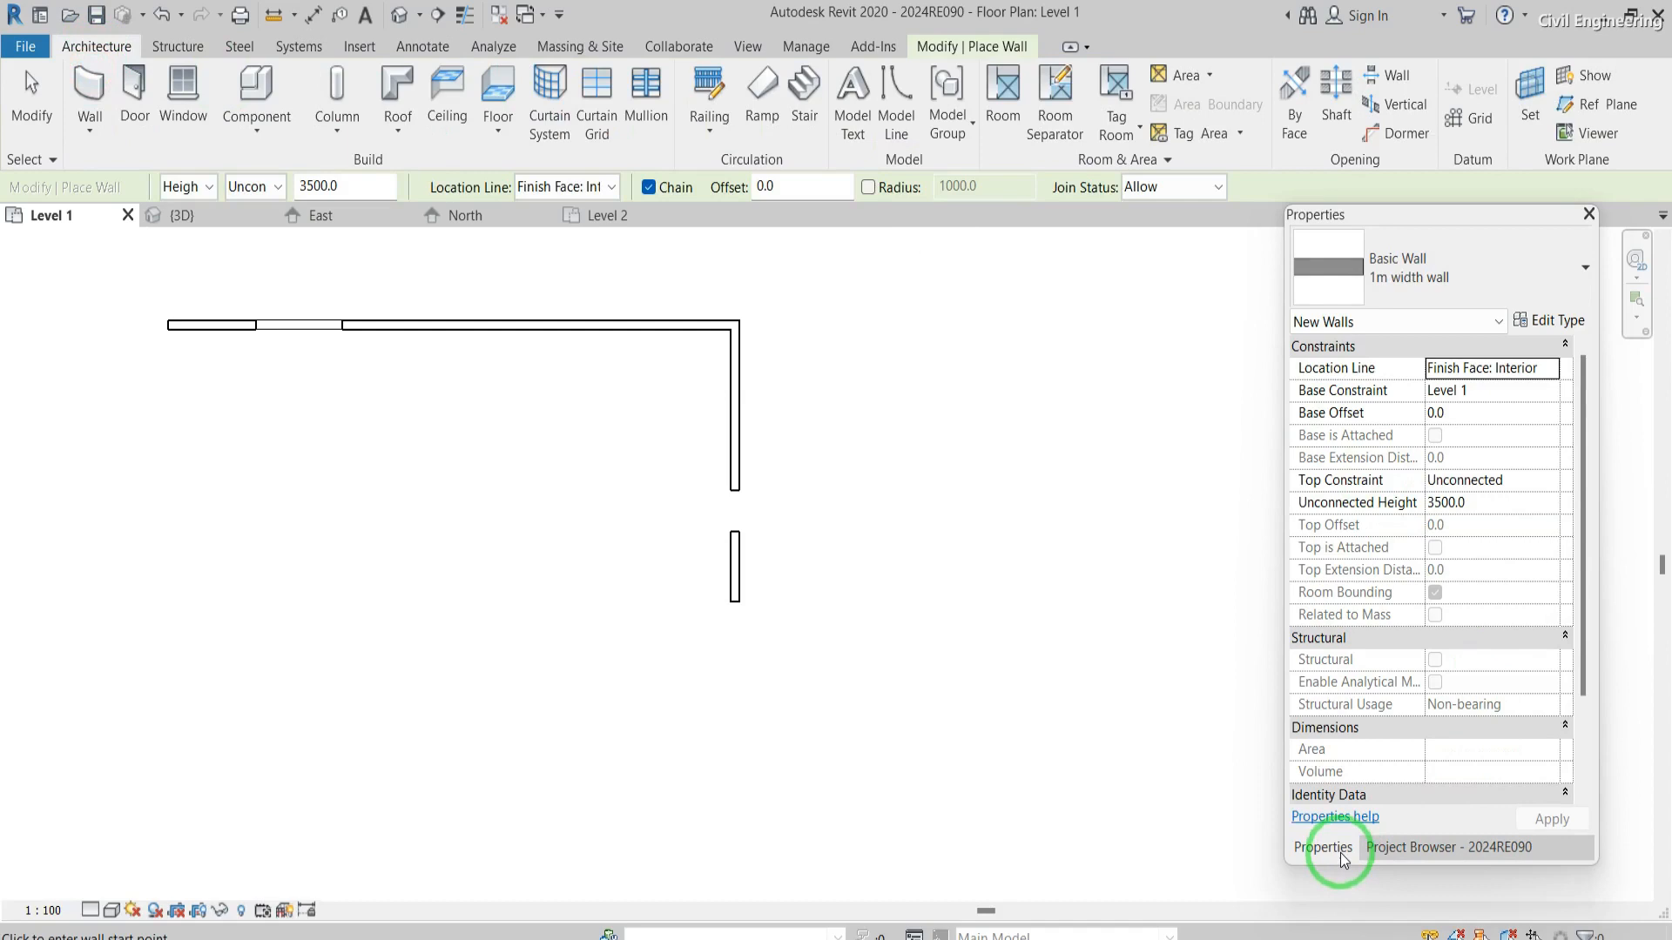
{"action": "left_click", "coordinate": [1411, 276]}
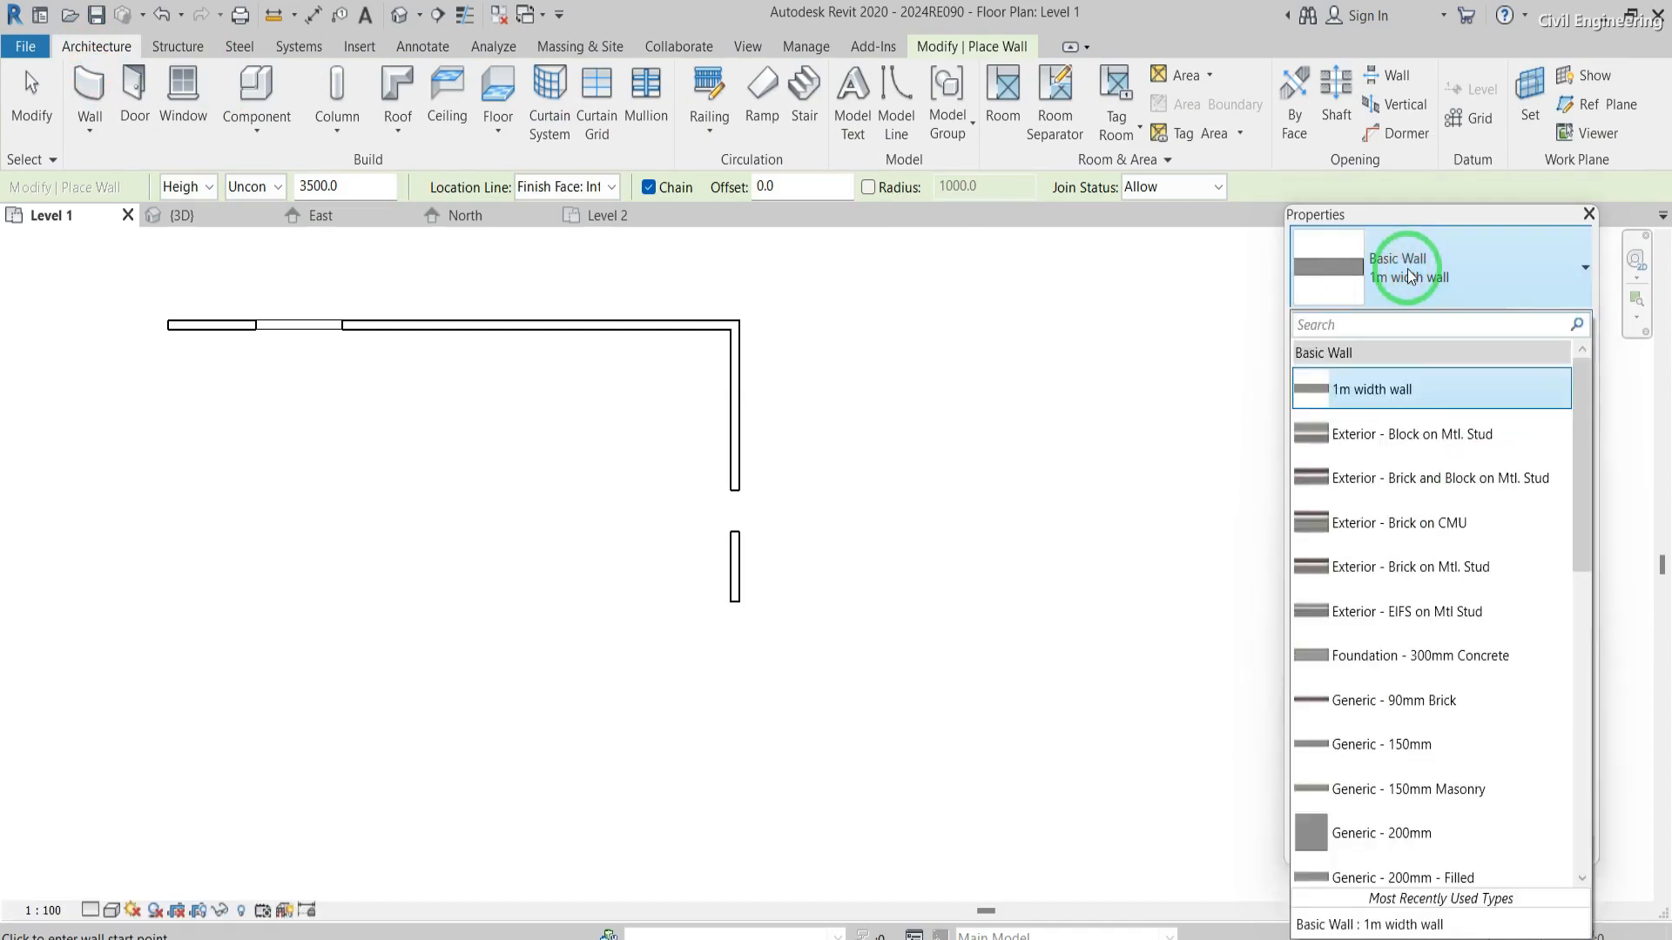
{"action": "left_click", "coordinate": [1411, 276]}
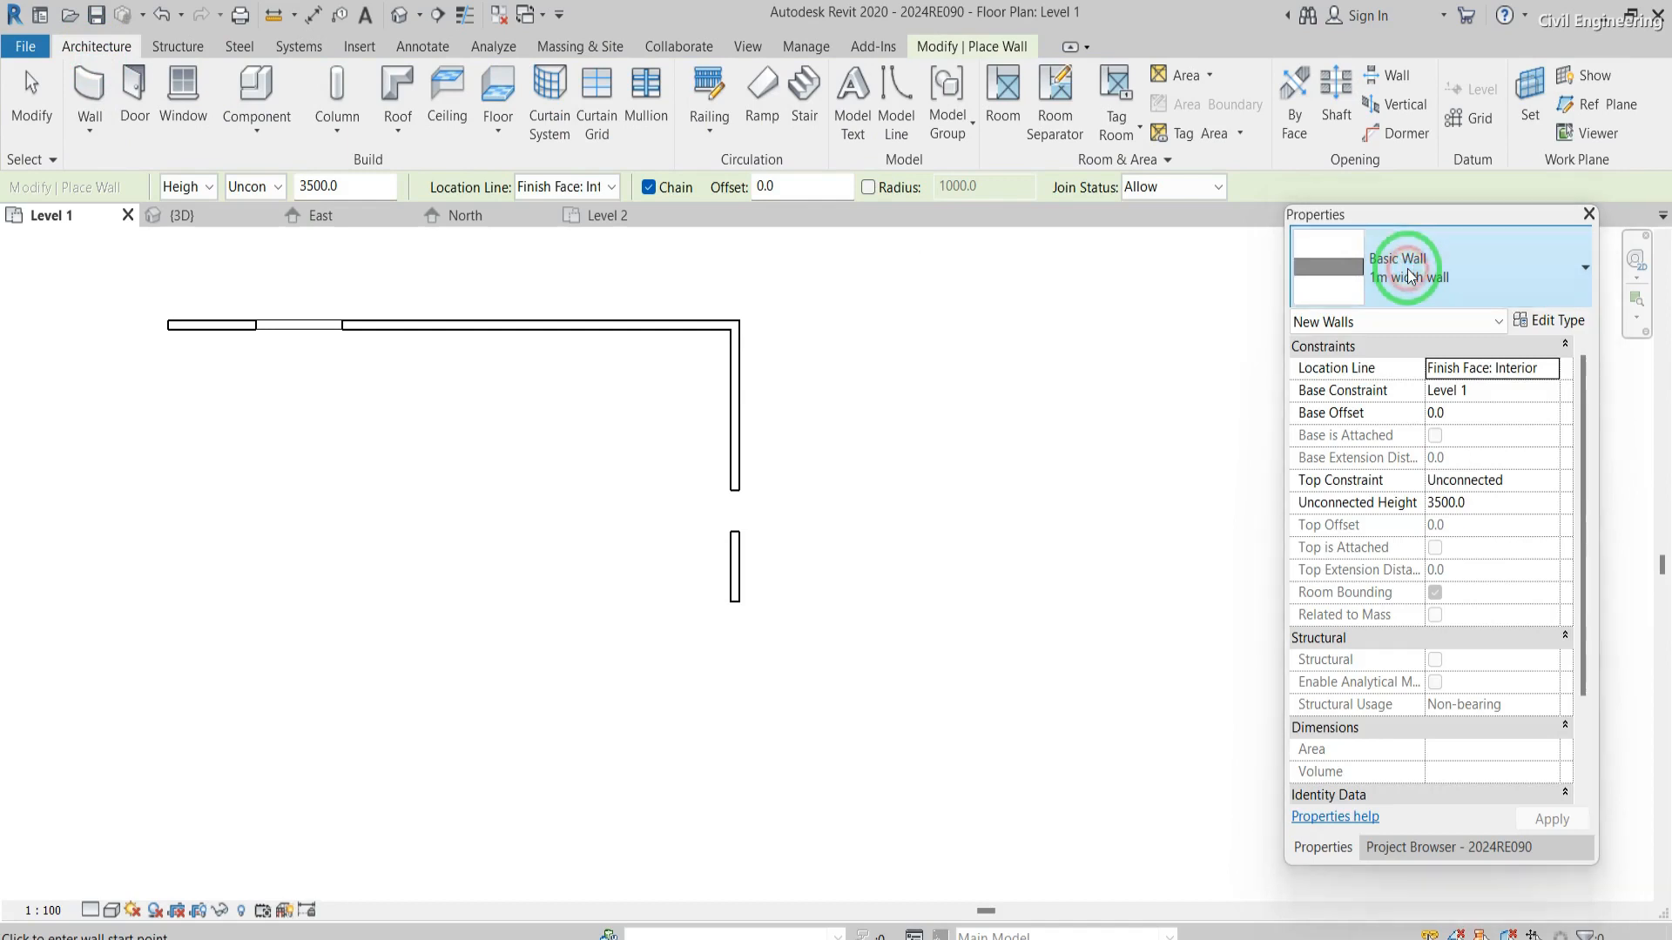
{"action": "left_click", "coordinate": [1411, 277]}
{"action": "scroll", "coordinate": [1411, 608], "scroll_direction": "down", "scroll_amount": 5}
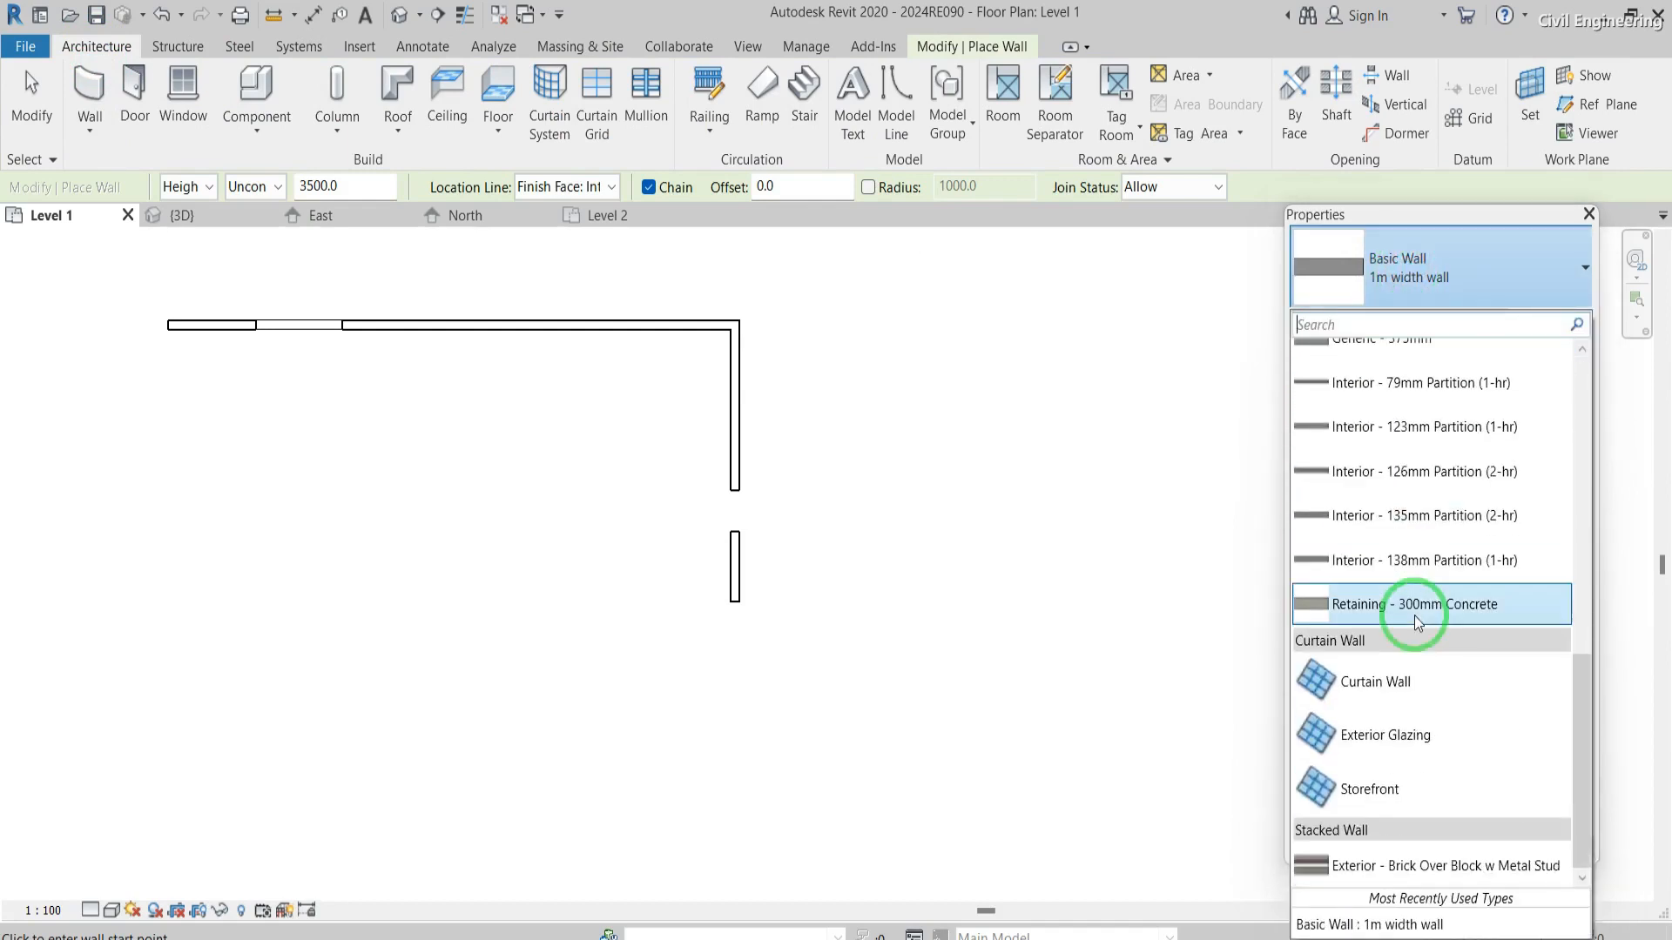
{"action": "scroll", "coordinate": [1415, 622], "scroll_direction": "up", "scroll_amount": 6}
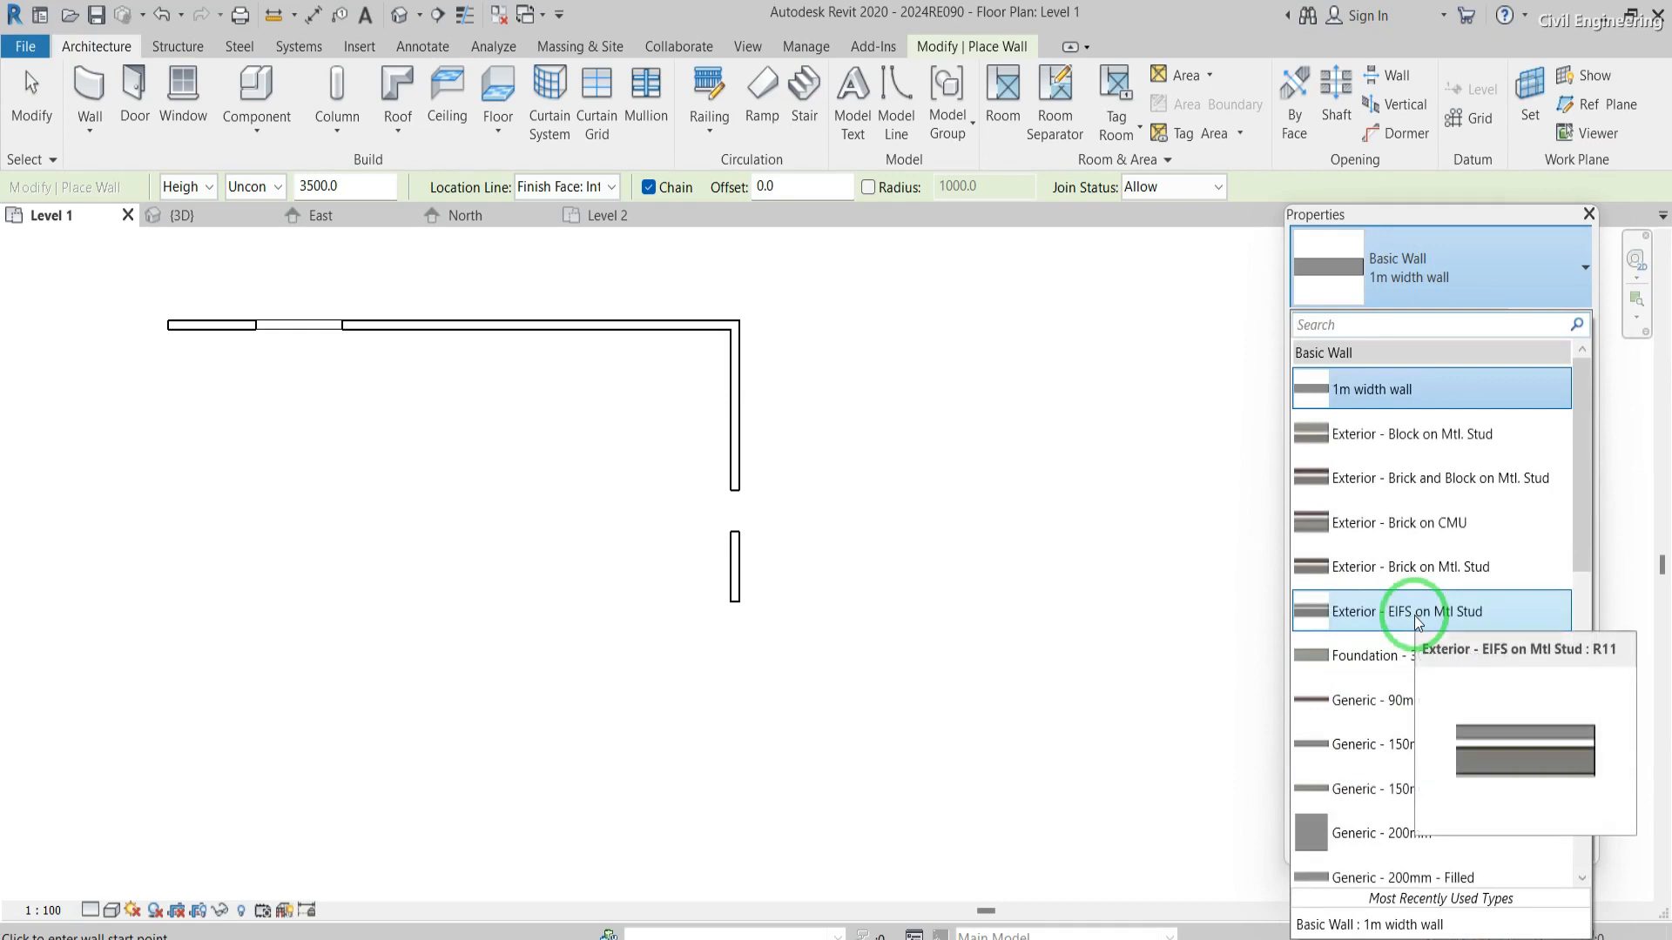
{"action": "scroll", "coordinate": [1417, 621], "scroll_direction": "down", "scroll_amount": 5}
{"action": "scroll", "coordinate": [1416, 621], "scroll_direction": "up", "scroll_amount": 5}
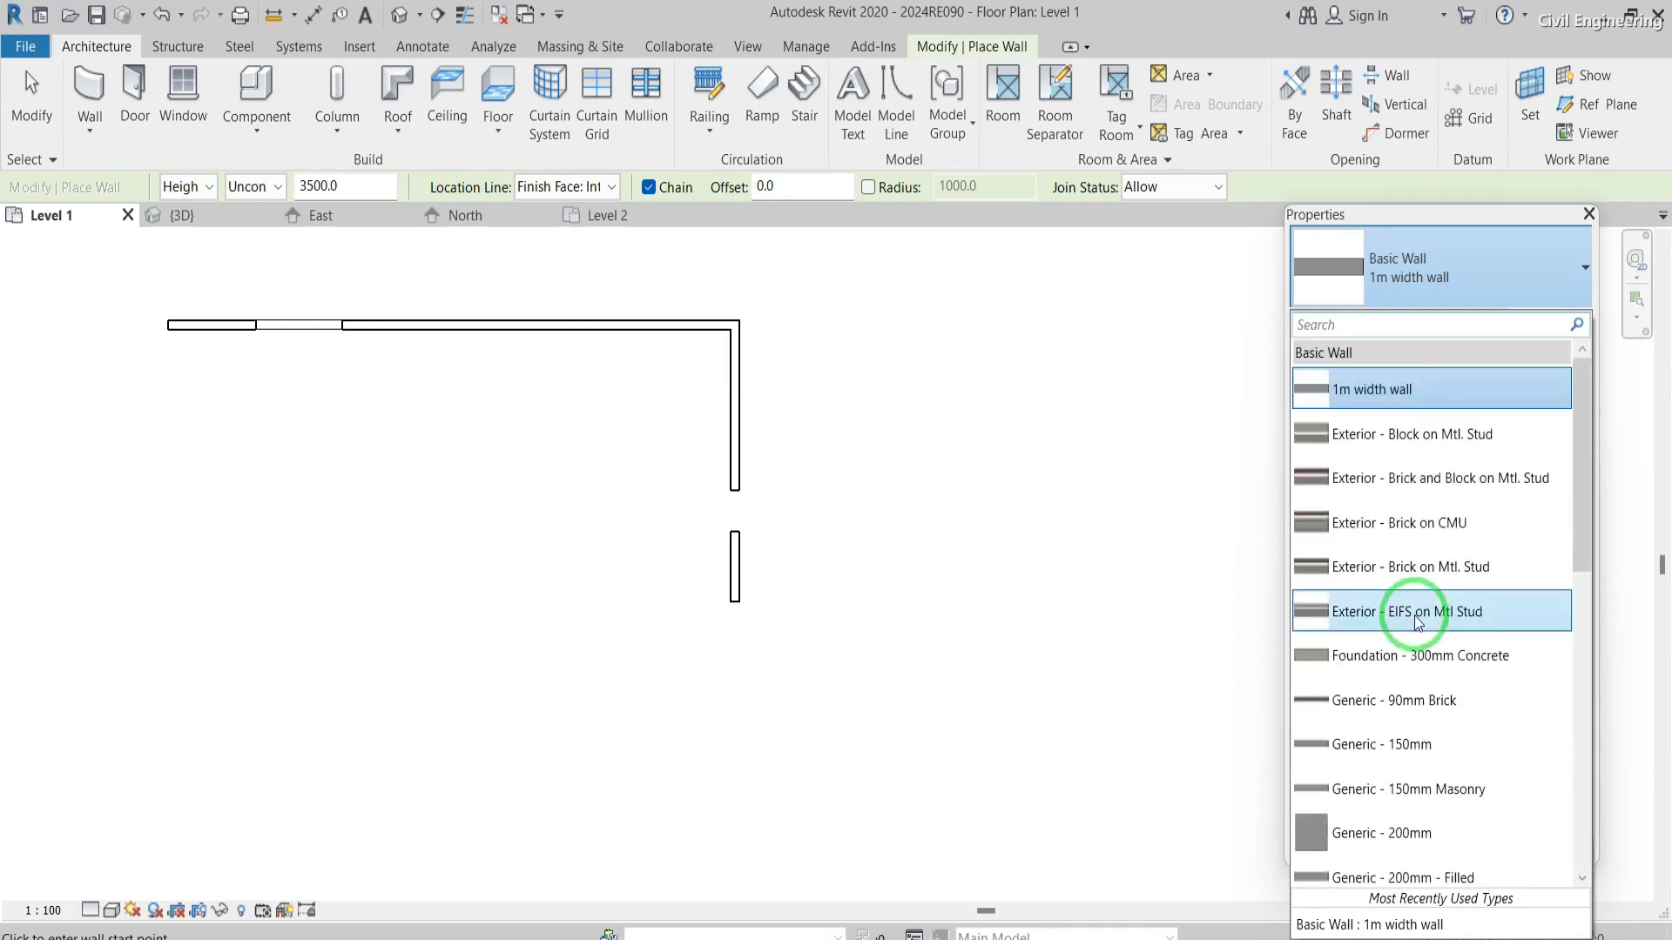
{"action": "left_click", "coordinate": [1362, 616]}
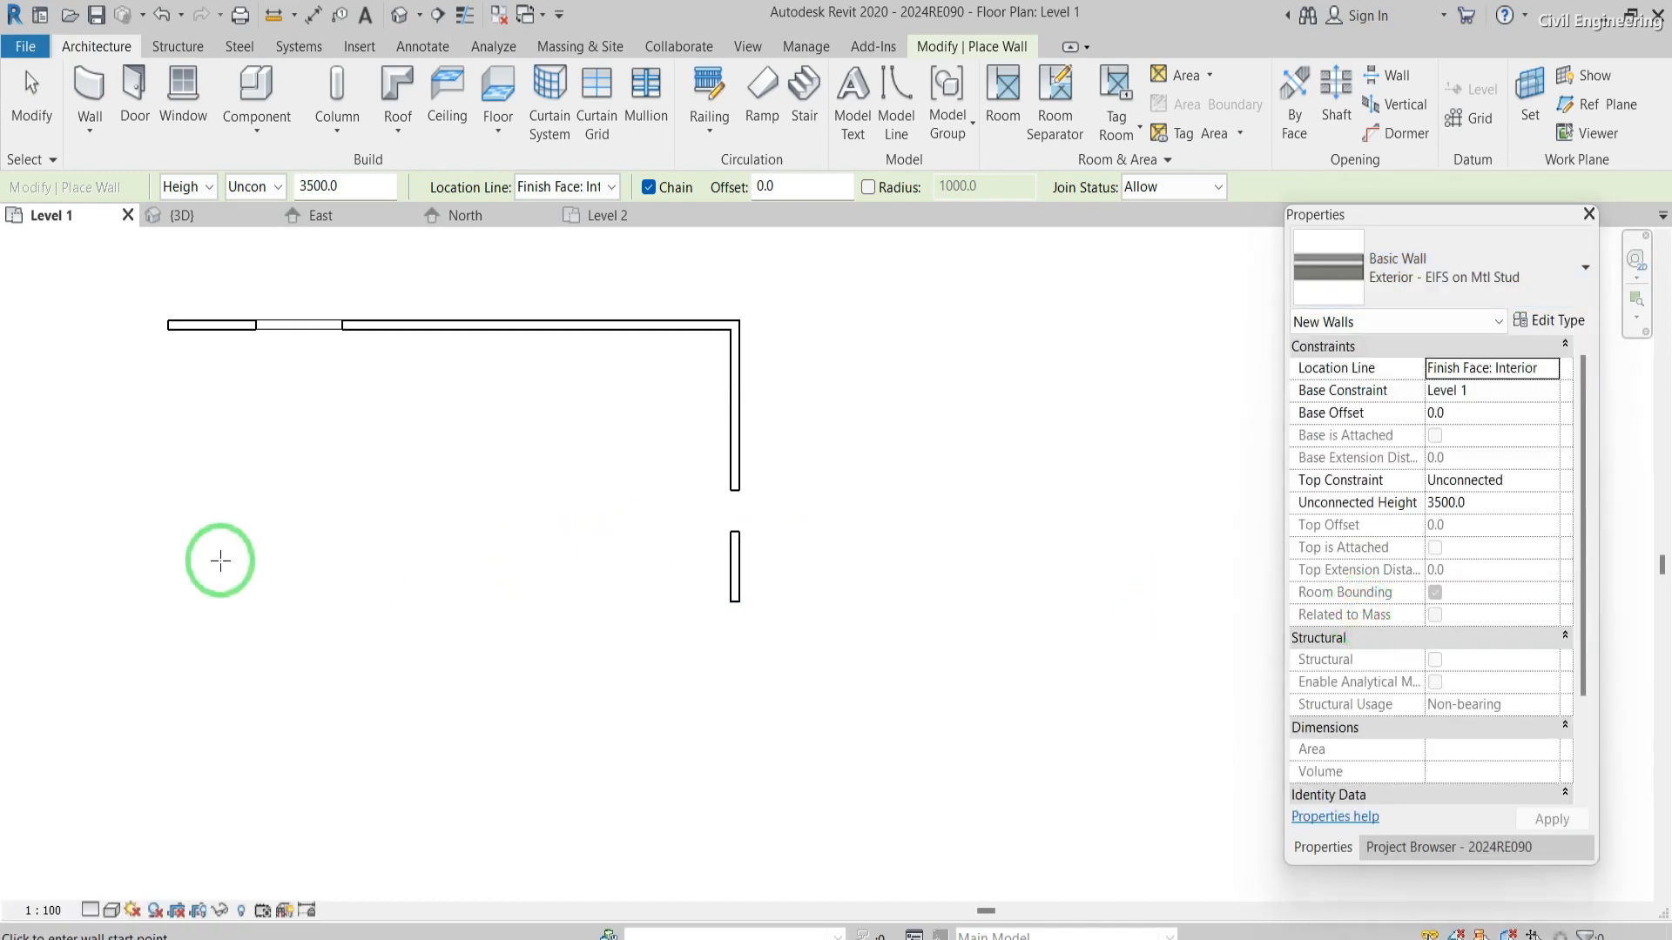
- Place a horizontal wall about 4100 mm long below the existing horizontal wall and end the wall command
{"action": "left_click", "coordinate": [220, 562]}
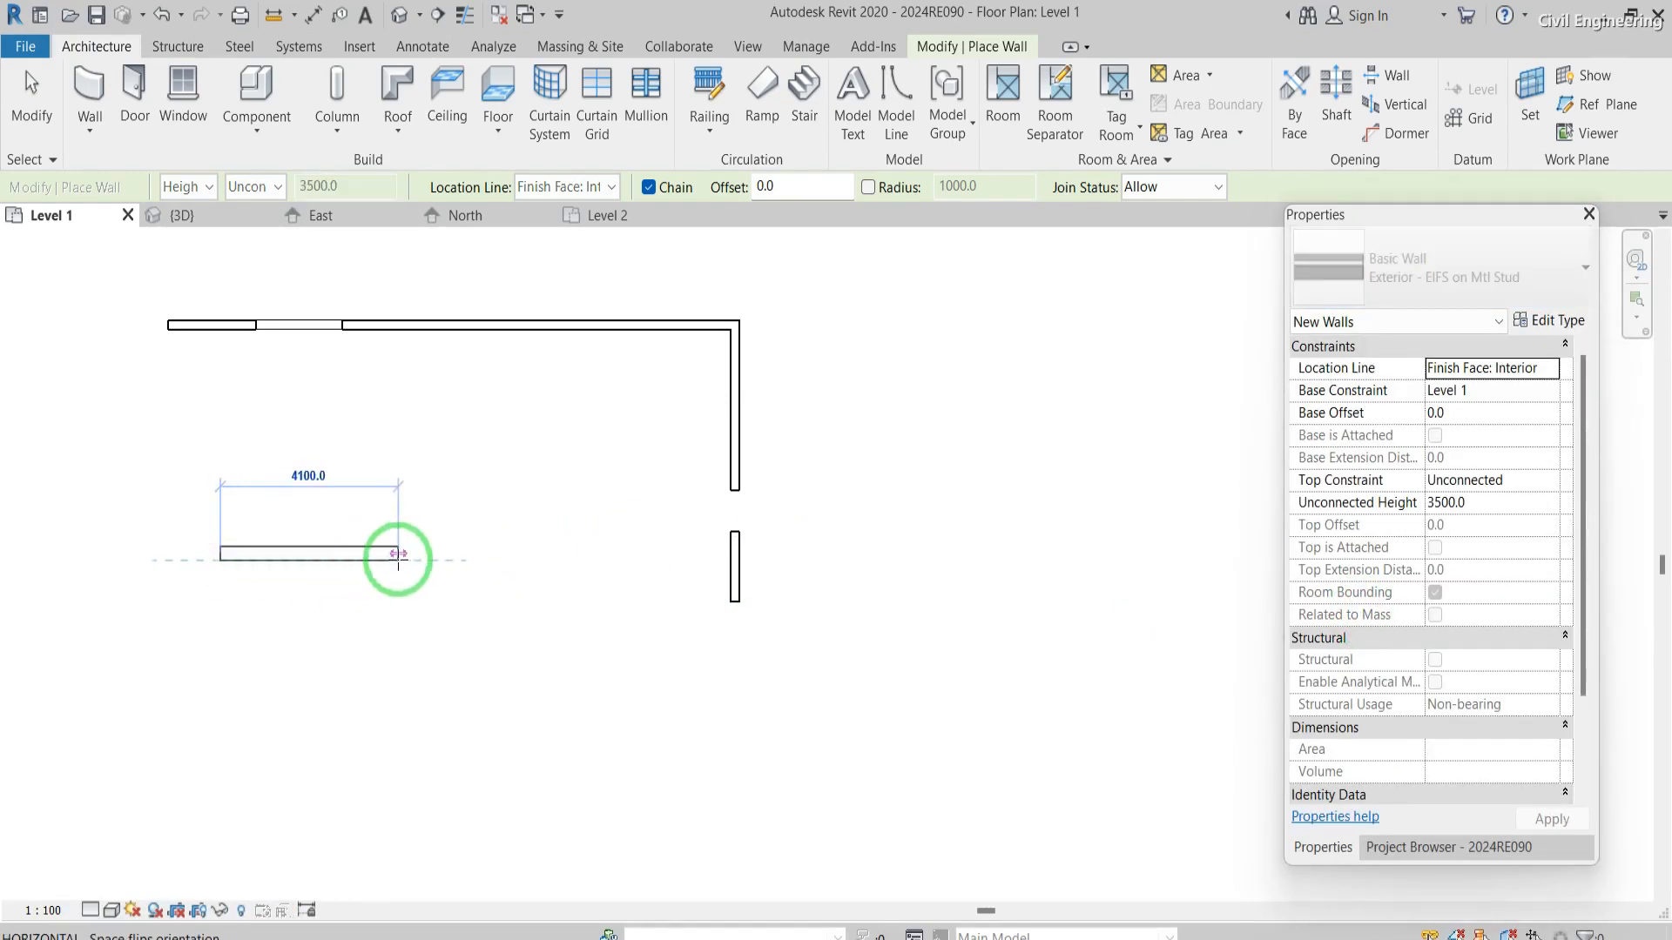
{"action": "left_click", "coordinate": [398, 560]}
{"action": "key", "text": "Escape"}
{"action": "key", "text": "Escape"}
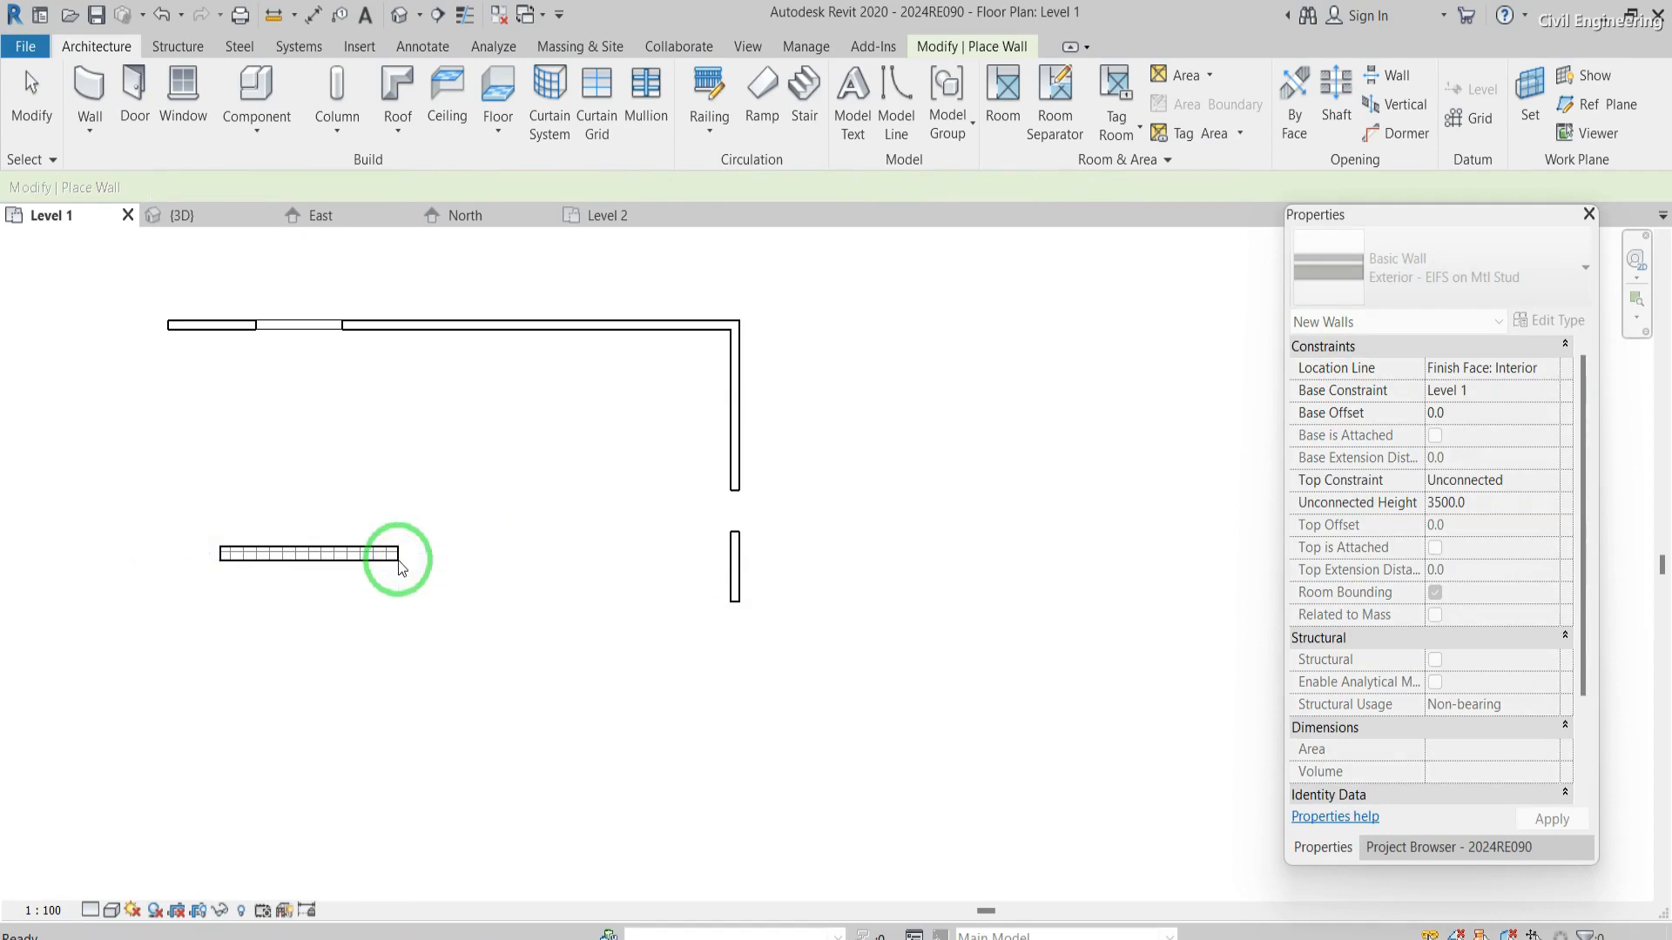
{"action": "scroll", "coordinate": [263, 552], "scroll_direction": "up", "scroll_amount": 1}
{"action": "scroll", "coordinate": [263, 552], "scroll_direction": "up", "scroll_amount": 3}
{"action": "scroll", "coordinate": [263, 552], "scroll_direction": "down", "scroll_amount": 3}
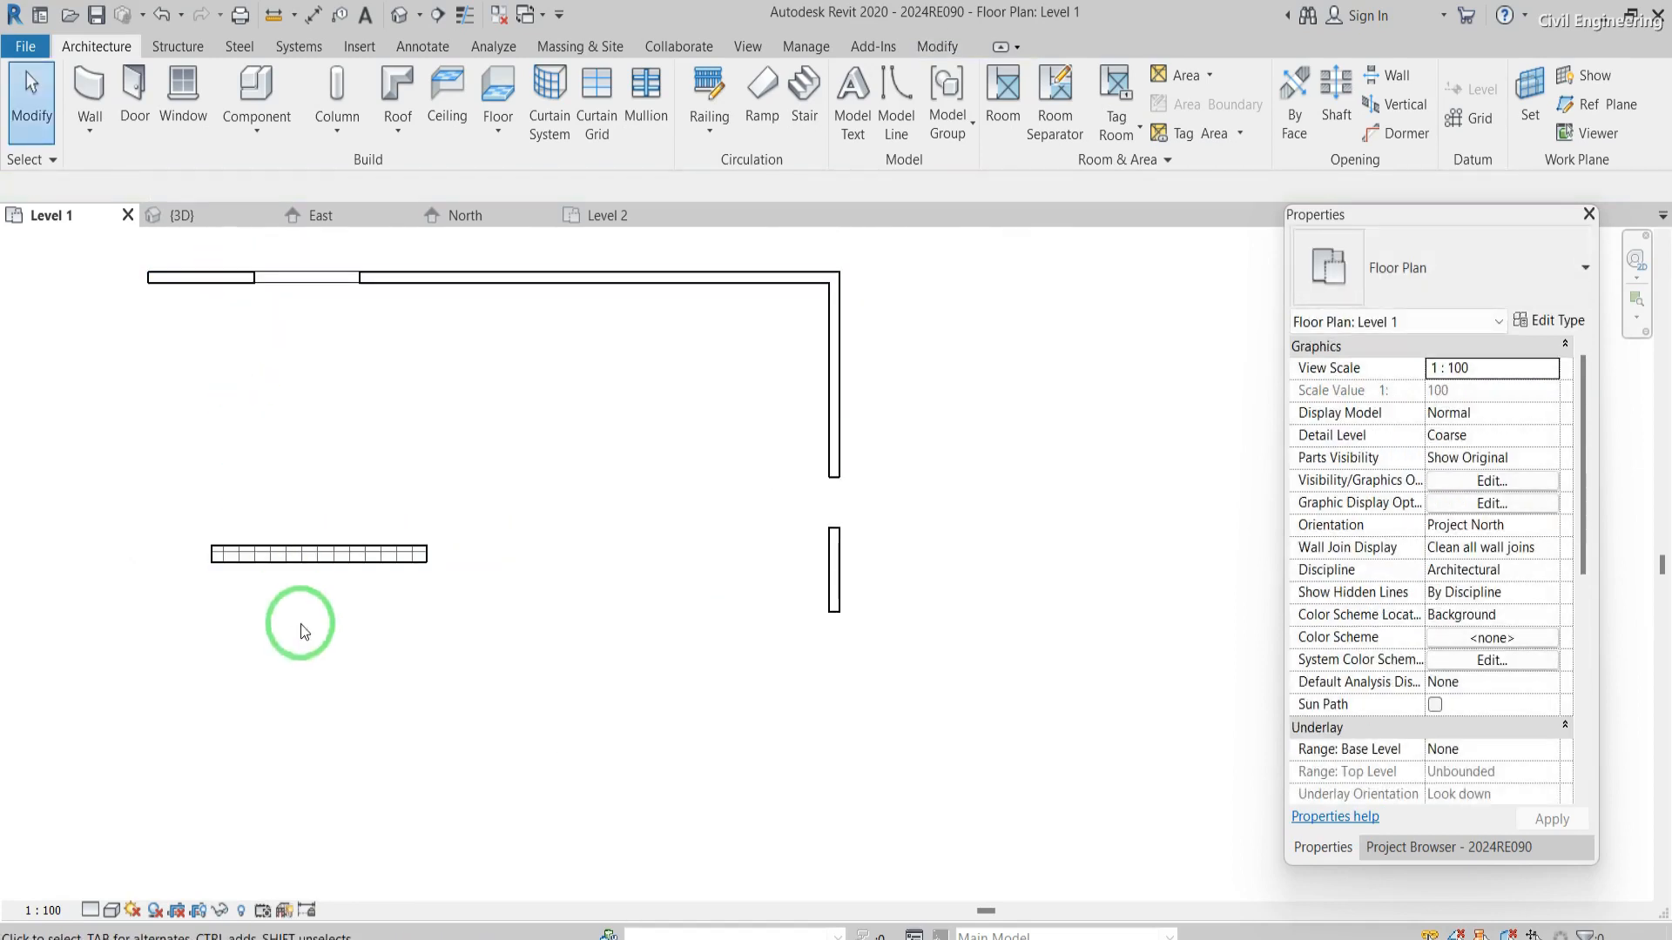
- Set the Level 1 floor plan's detail level to Fine and view the new wall's layers up close
{"action": "left_click", "coordinate": [114, 912]}
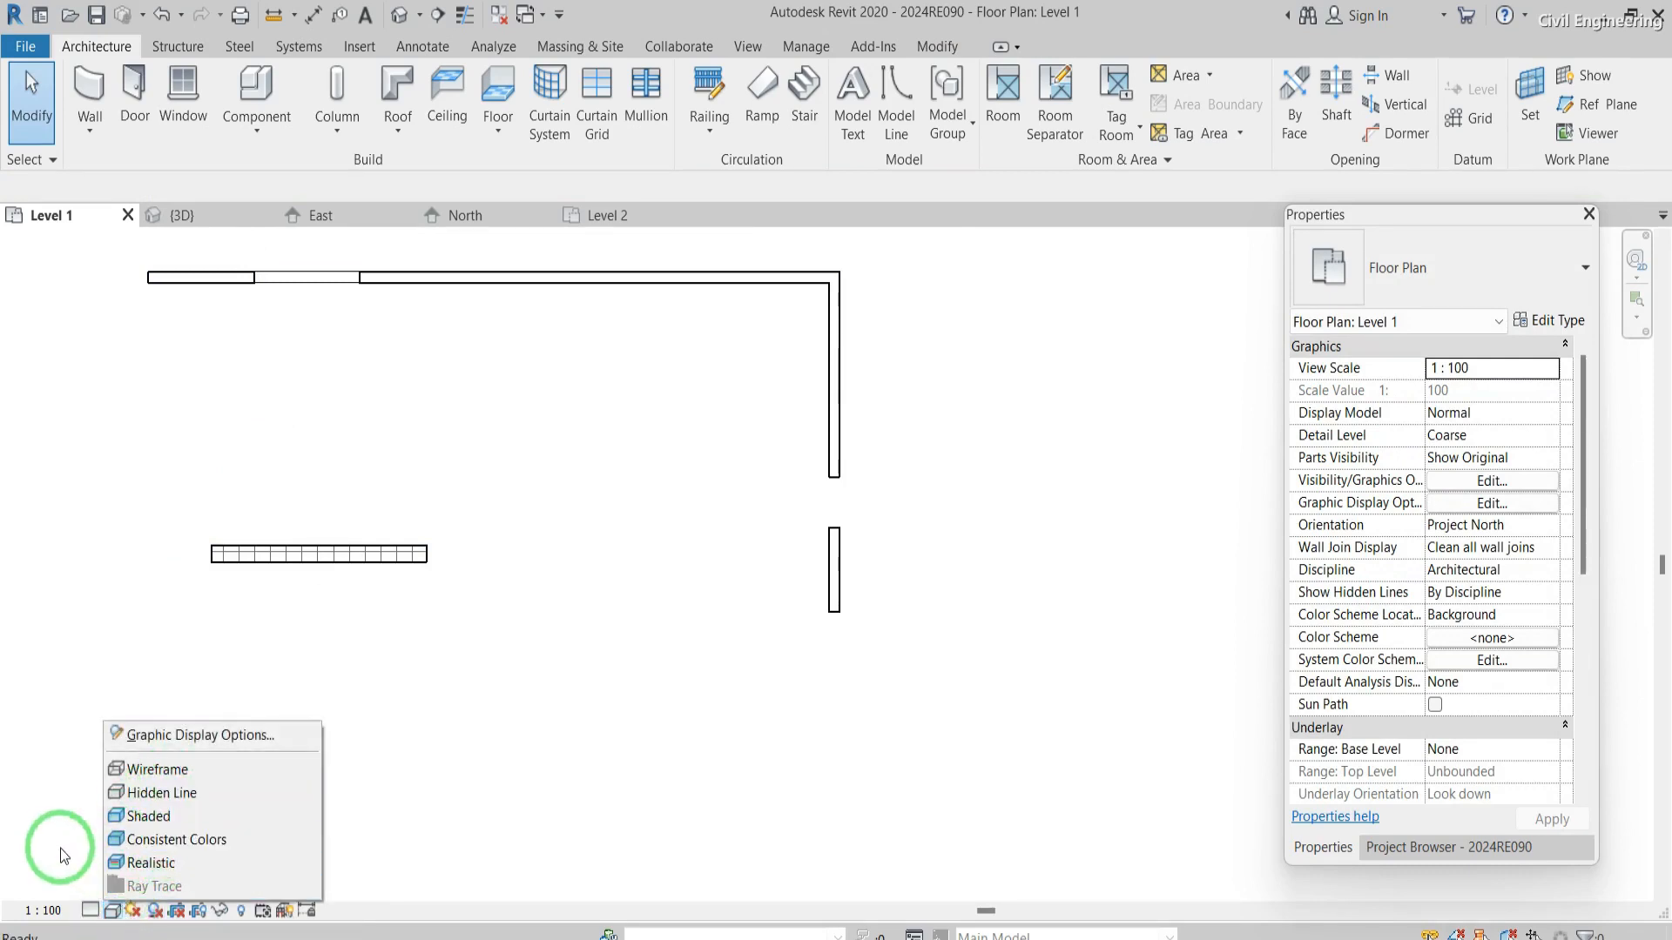
{"action": "left_click", "coordinate": [91, 911]}
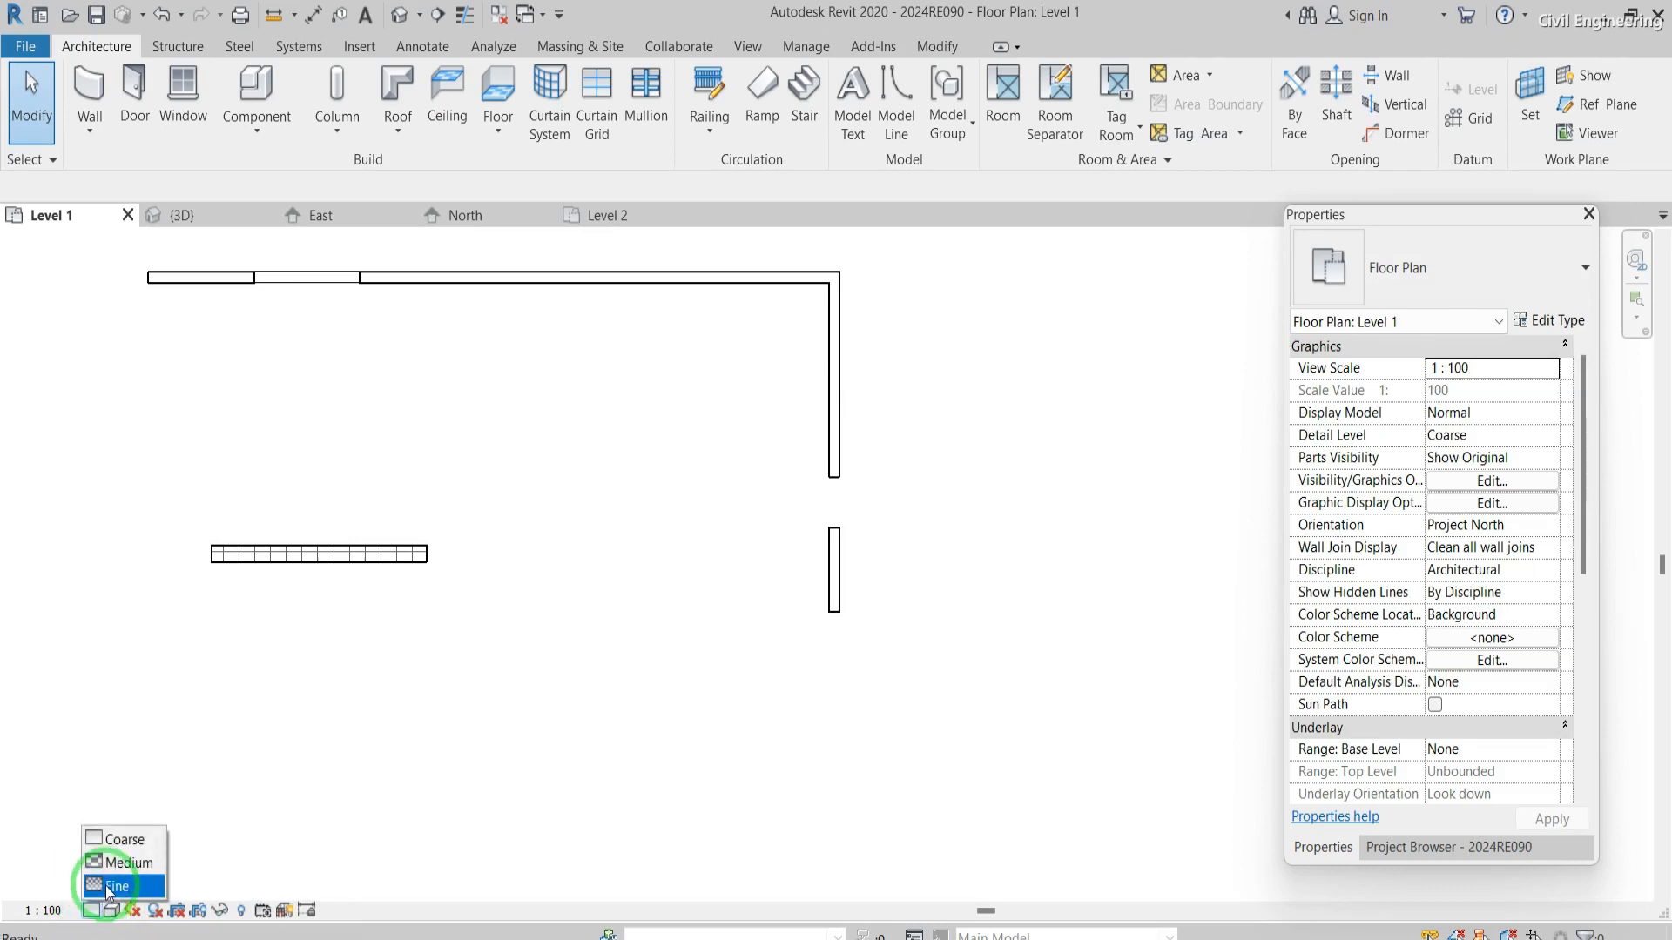
{"action": "left_click", "coordinate": [112, 887]}
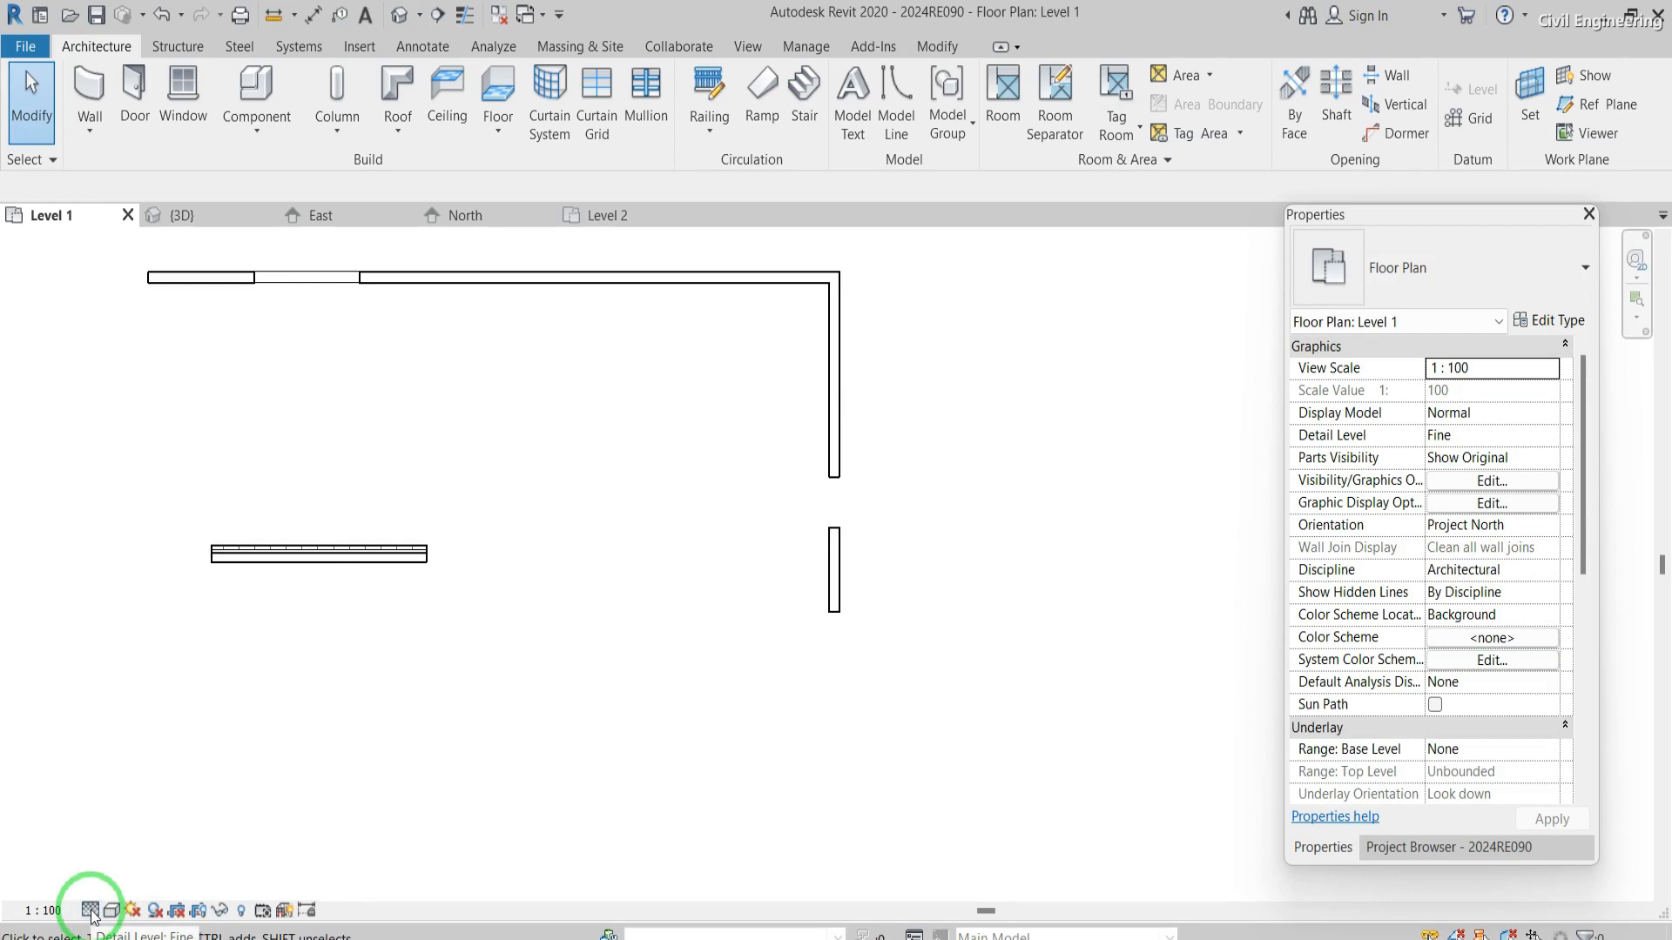
{"action": "scroll", "coordinate": [172, 540], "scroll_direction": "up", "scroll_amount": 3}
{"action": "scroll", "coordinate": [173, 540], "scroll_direction": "up", "scroll_amount": 2}
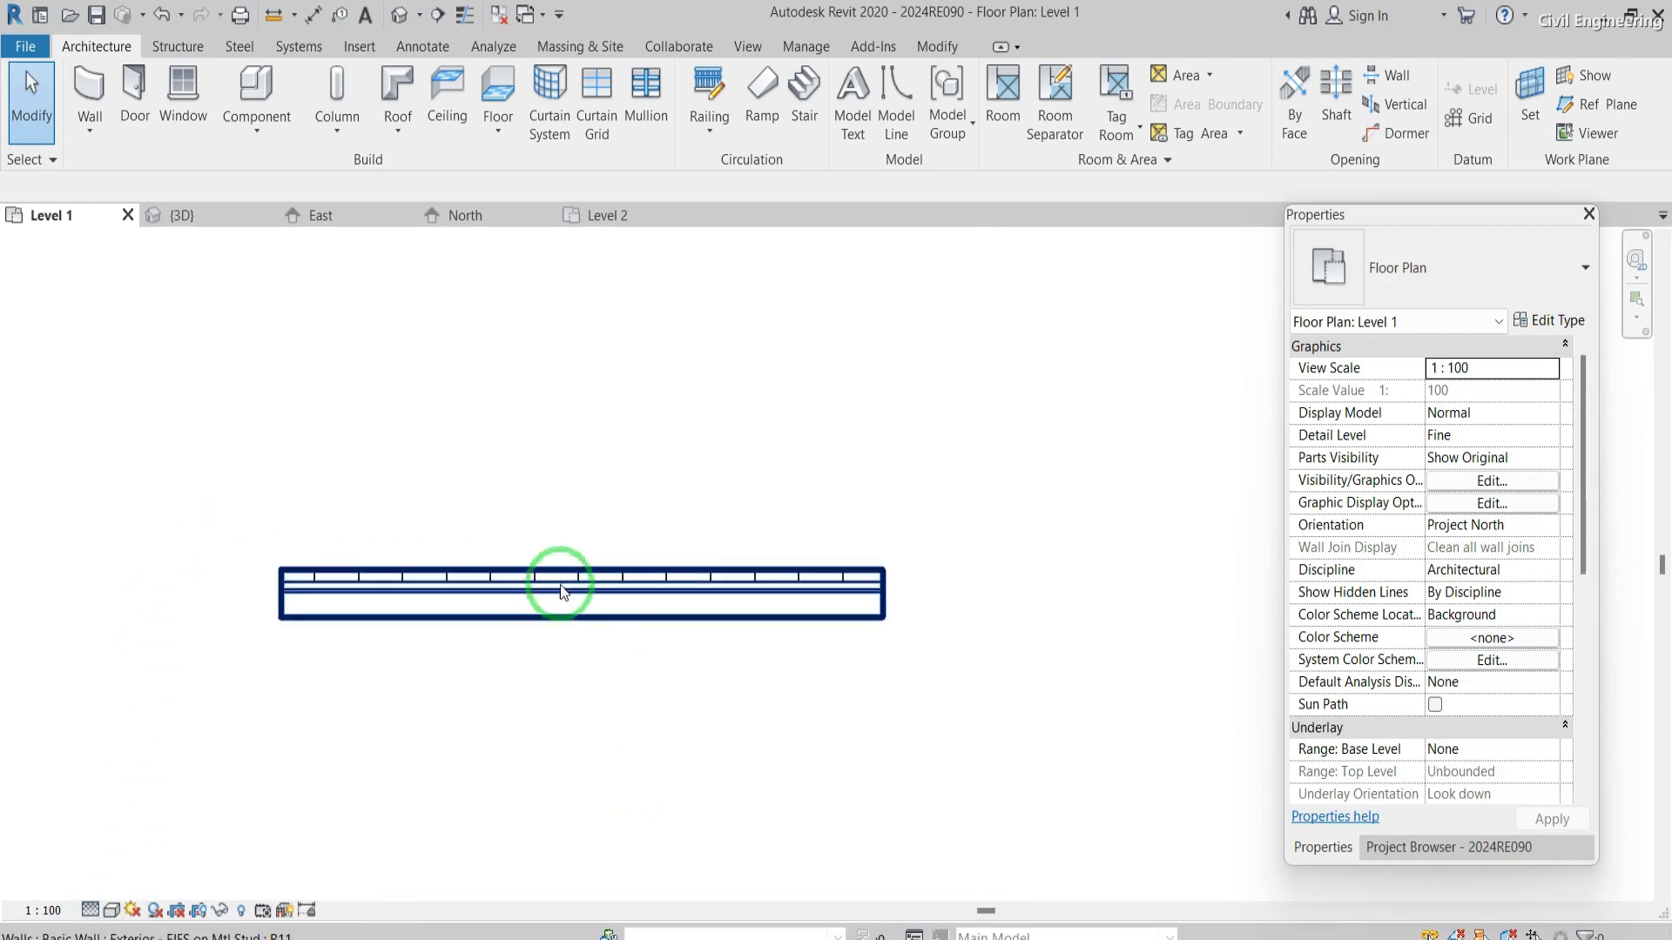
{"action": "scroll", "coordinate": [507, 574], "scroll_direction": "up", "scroll_amount": 2}
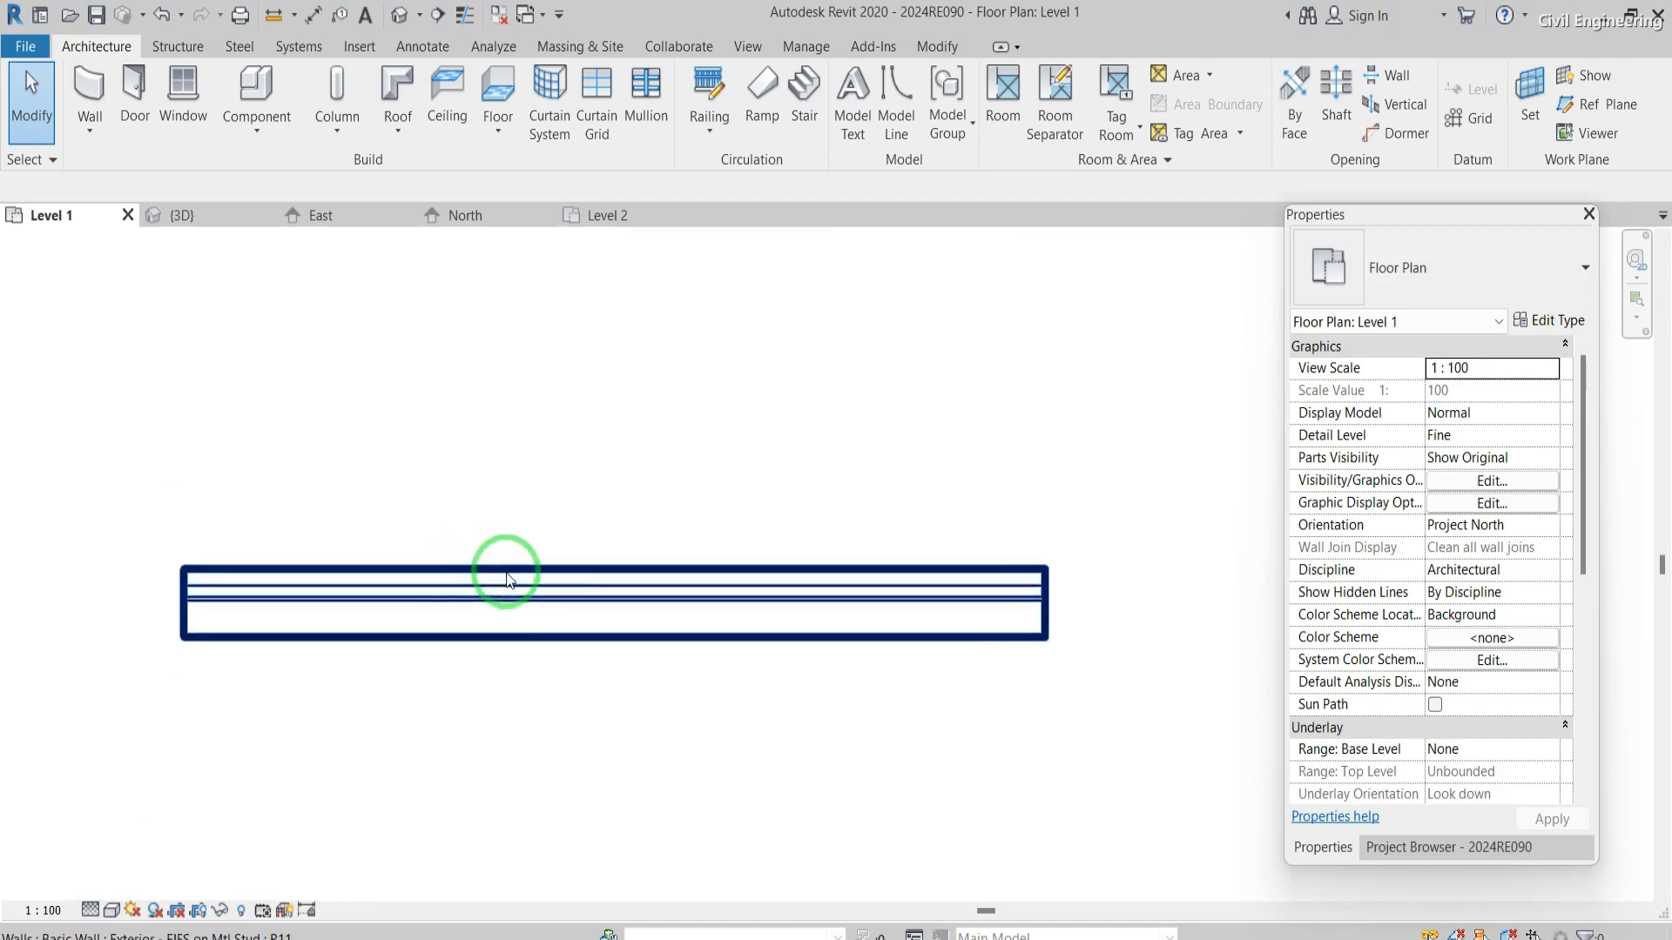
- Set the Level 1 floor plan's visual style to Realistic and compare the layered wall with the existing walls
{"action": "left_click", "coordinate": [112, 911]}
{"action": "left_click", "coordinate": [158, 860]}
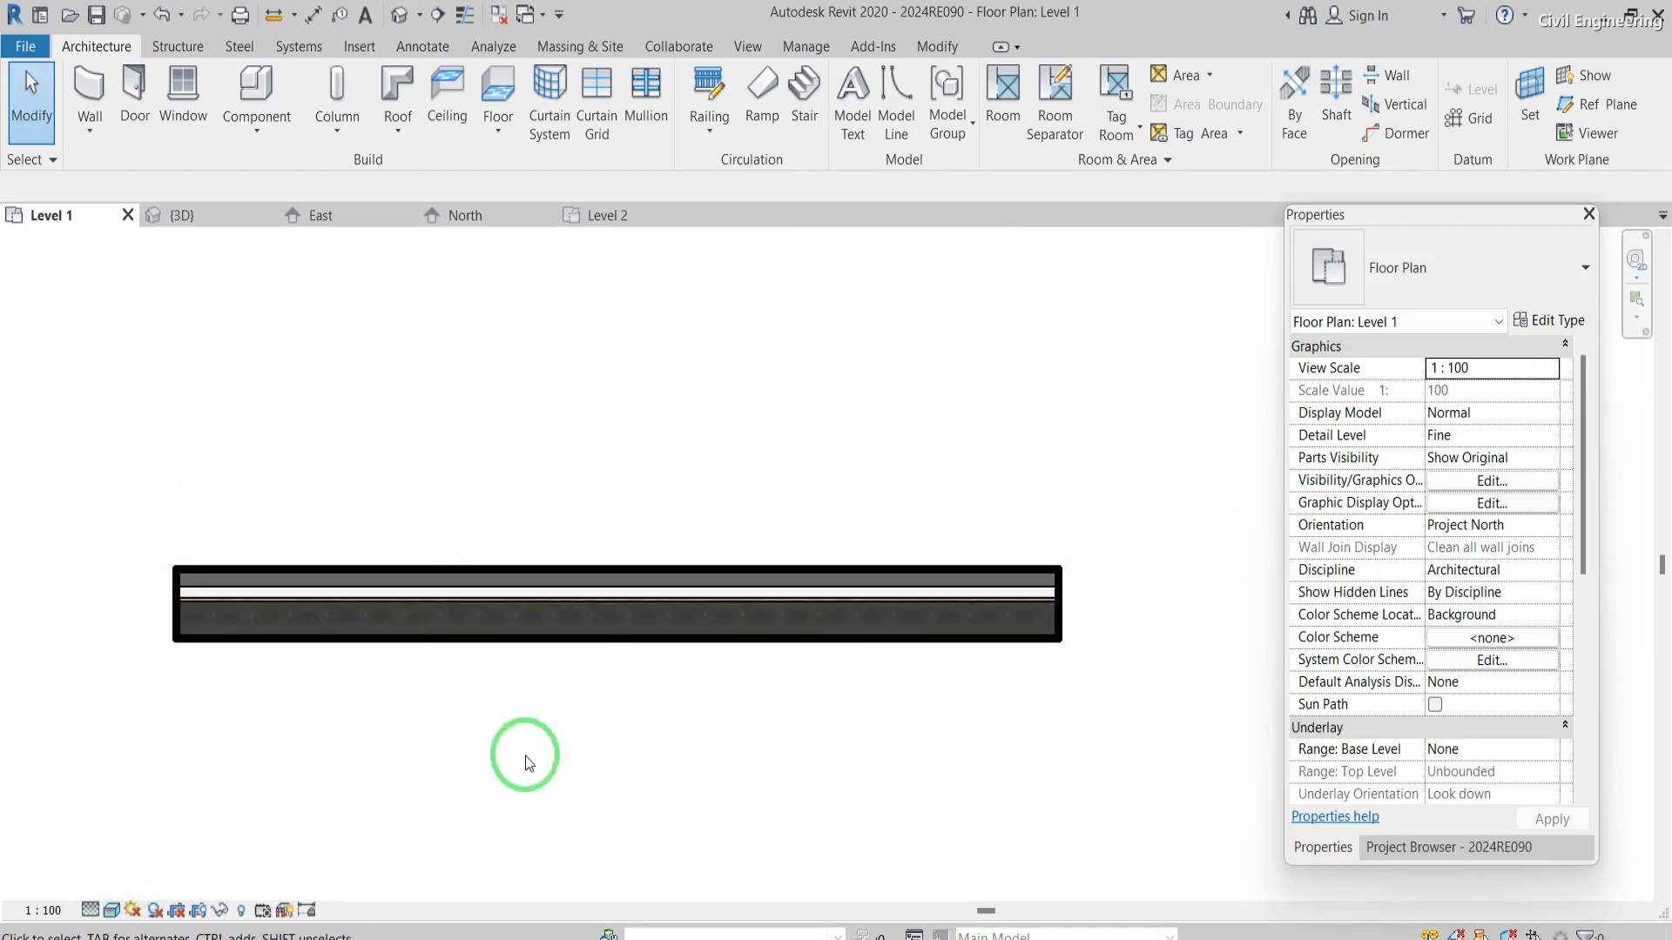
{"action": "scroll", "coordinate": [525, 760], "scroll_direction": "down", "scroll_amount": 3}
{"action": "scroll", "coordinate": [525, 755], "scroll_direction": "down", "scroll_amount": 1}
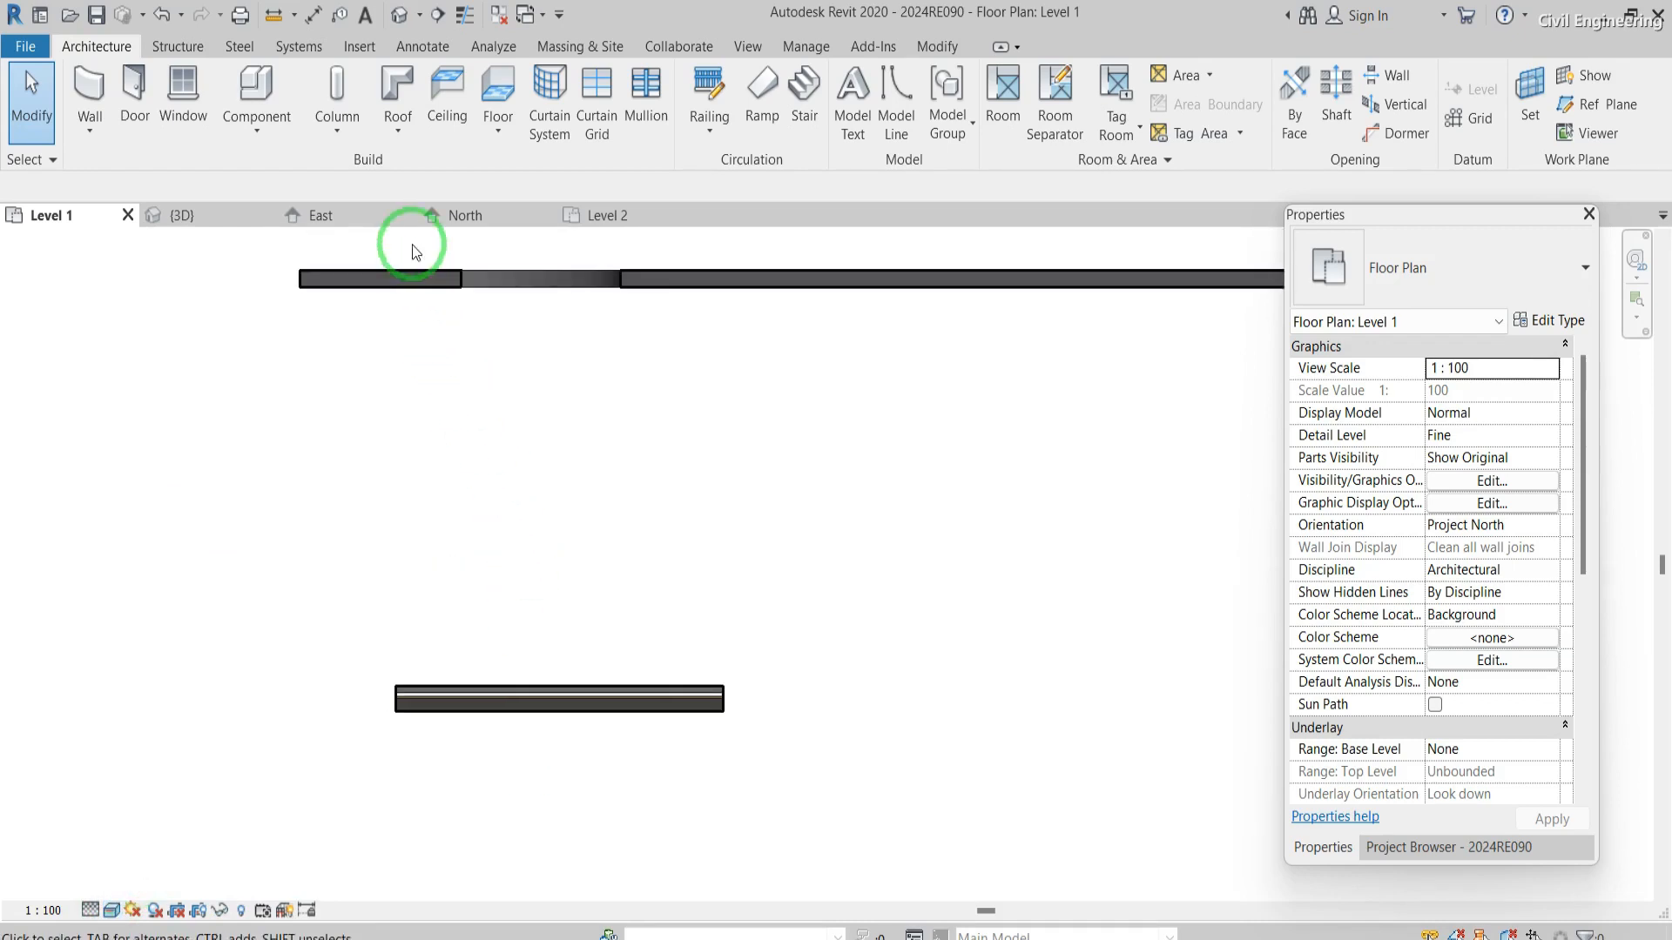
{"action": "scroll", "coordinate": [415, 266], "scroll_direction": "up", "scroll_amount": 3}
{"action": "scroll", "coordinate": [414, 266], "scroll_direction": "down", "scroll_amount": 2}
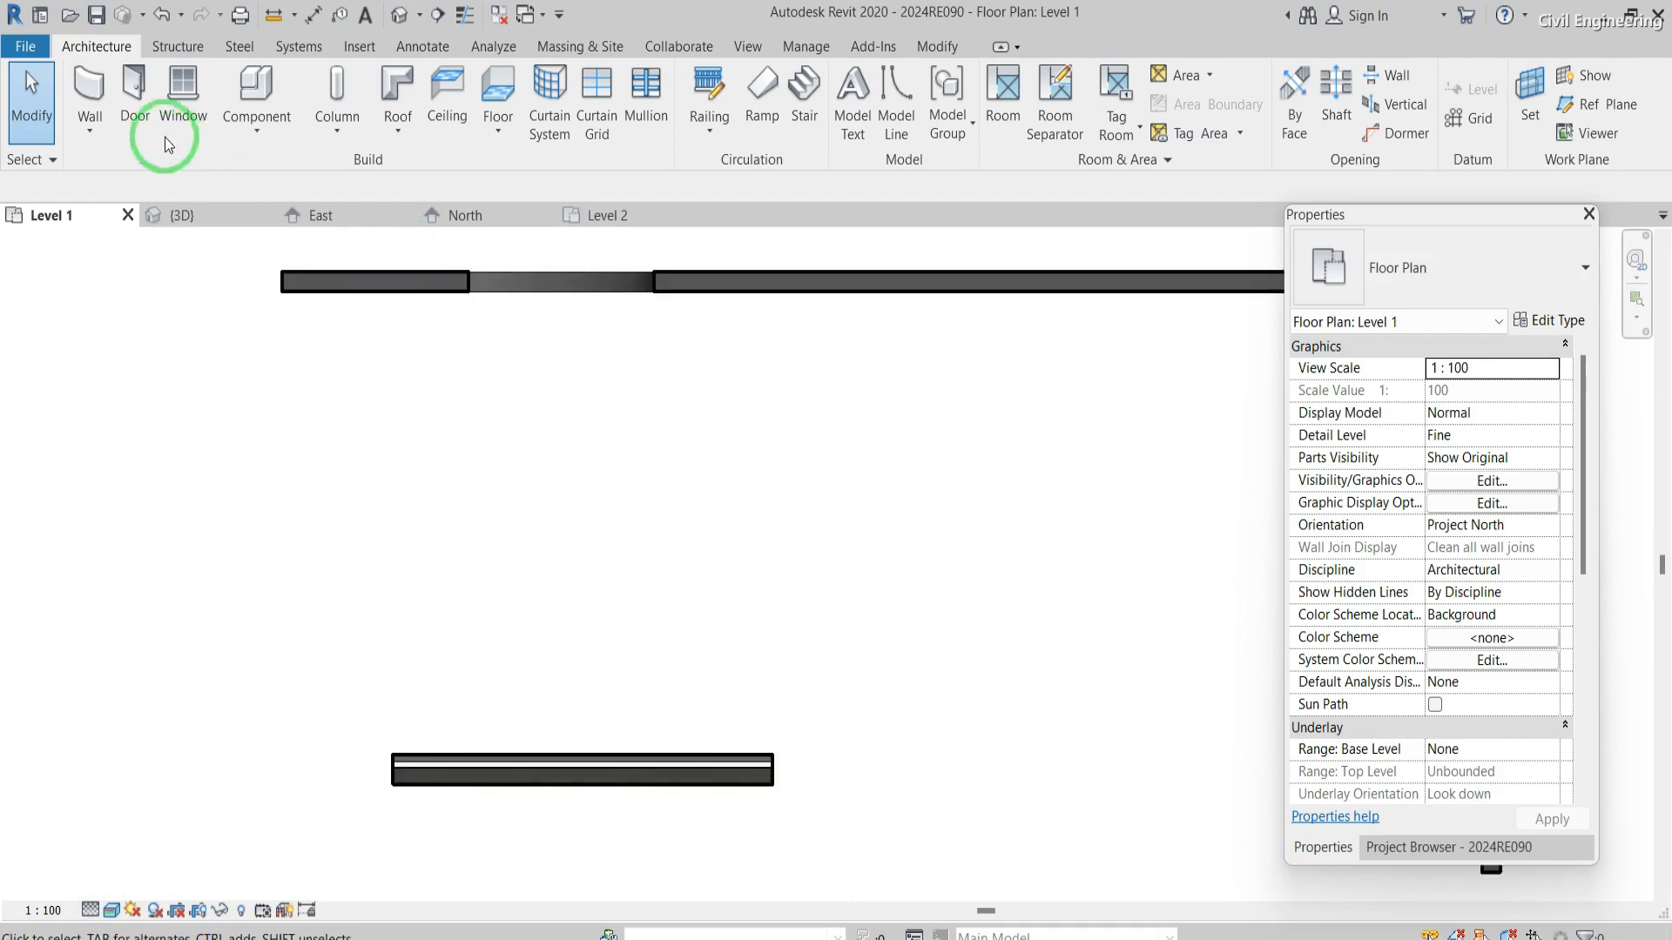
- Start a new wall and review the type parameters of Exterior - EIFS on Mtl Stud
{"action": "left_click", "coordinate": [91, 84]}
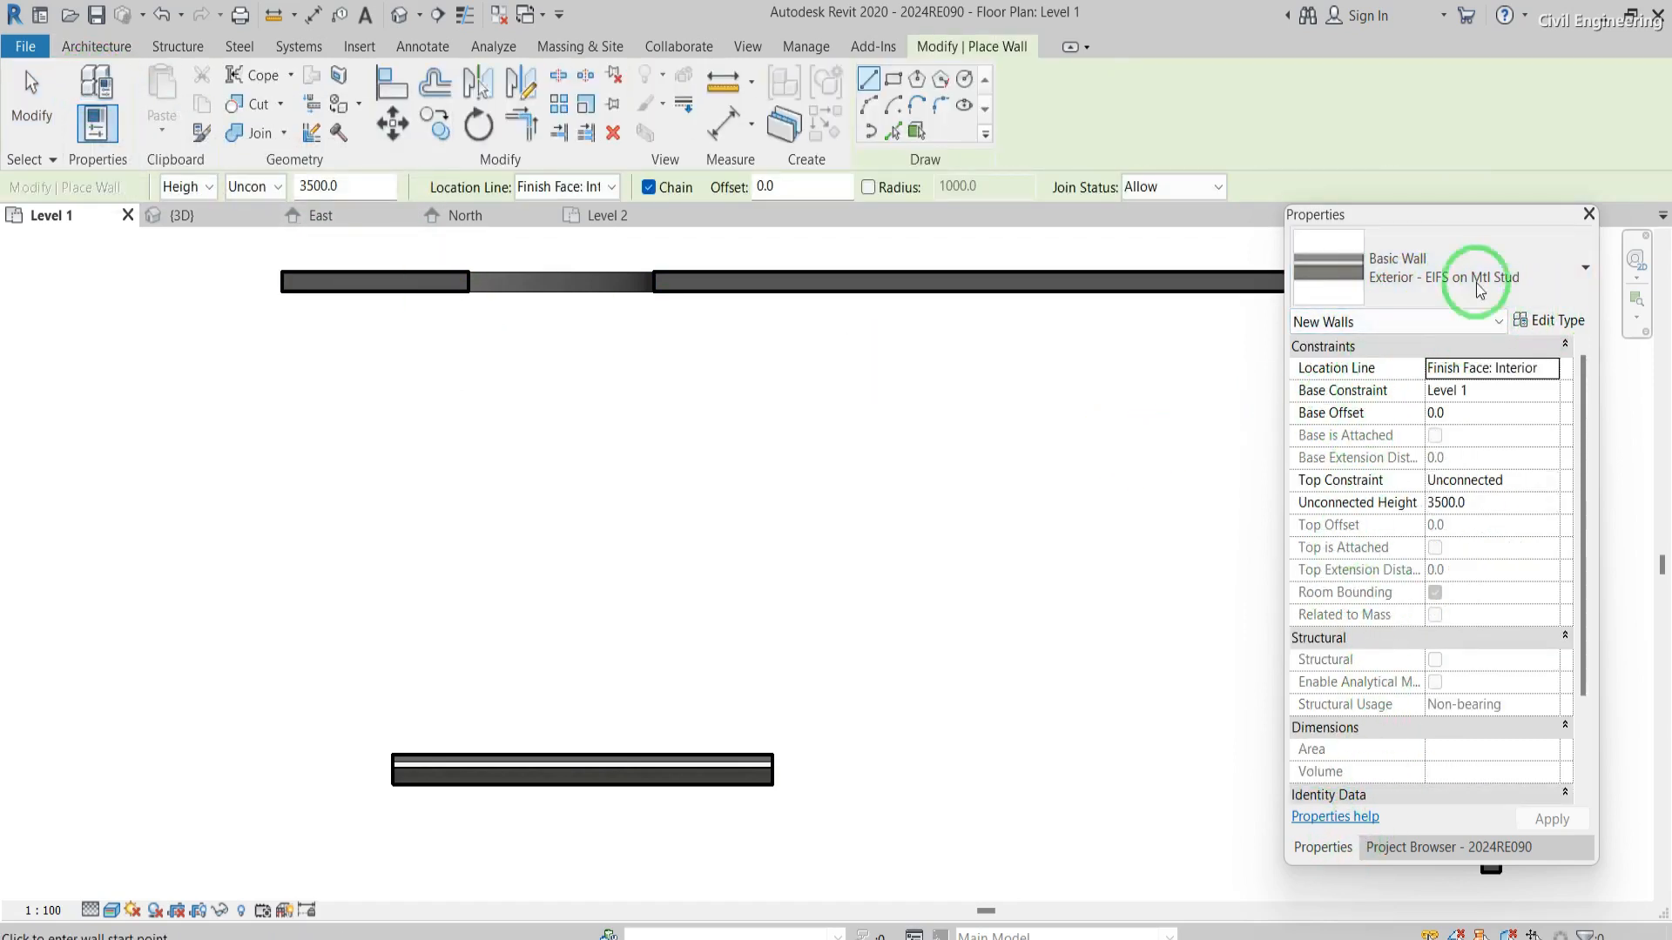
{"action": "left_click", "coordinate": [1551, 324]}
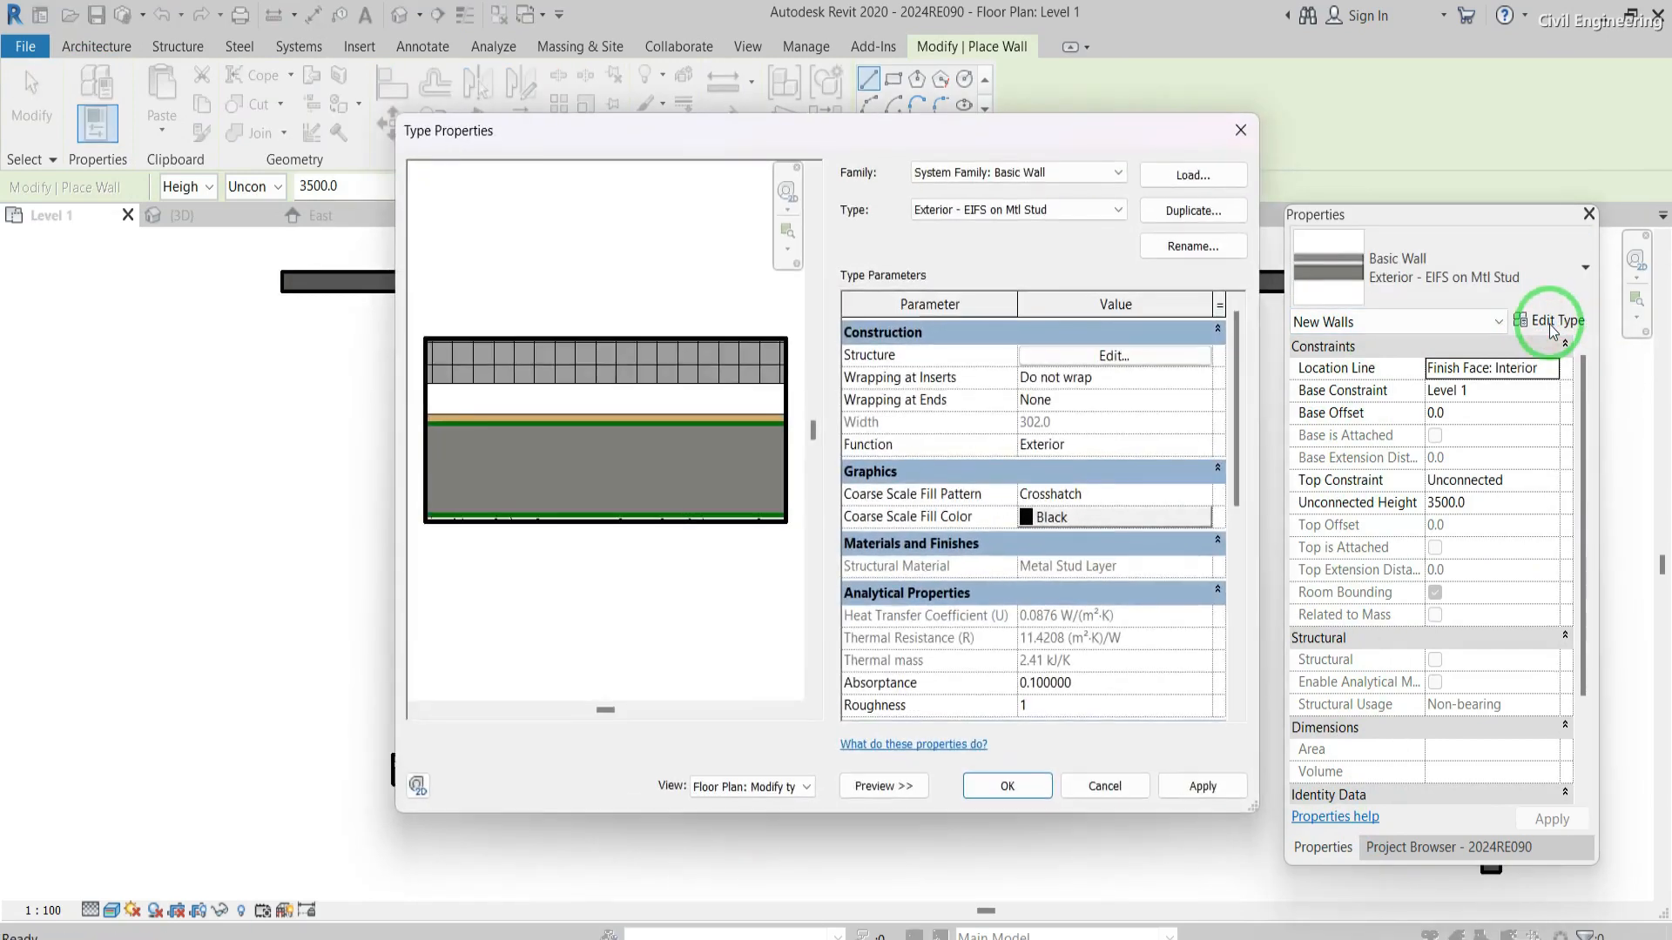
{"action": "scroll", "coordinate": [1036, 438], "scroll_direction": "down", "scroll_amount": 3}
{"action": "scroll", "coordinate": [1036, 438], "scroll_direction": "up", "scroll_amount": 3}
{"action": "scroll", "coordinate": [1036, 435], "scroll_direction": "down", "scroll_amount": 5}
{"action": "scroll", "coordinate": [1036, 431], "scroll_direction": "up", "scroll_amount": 5}
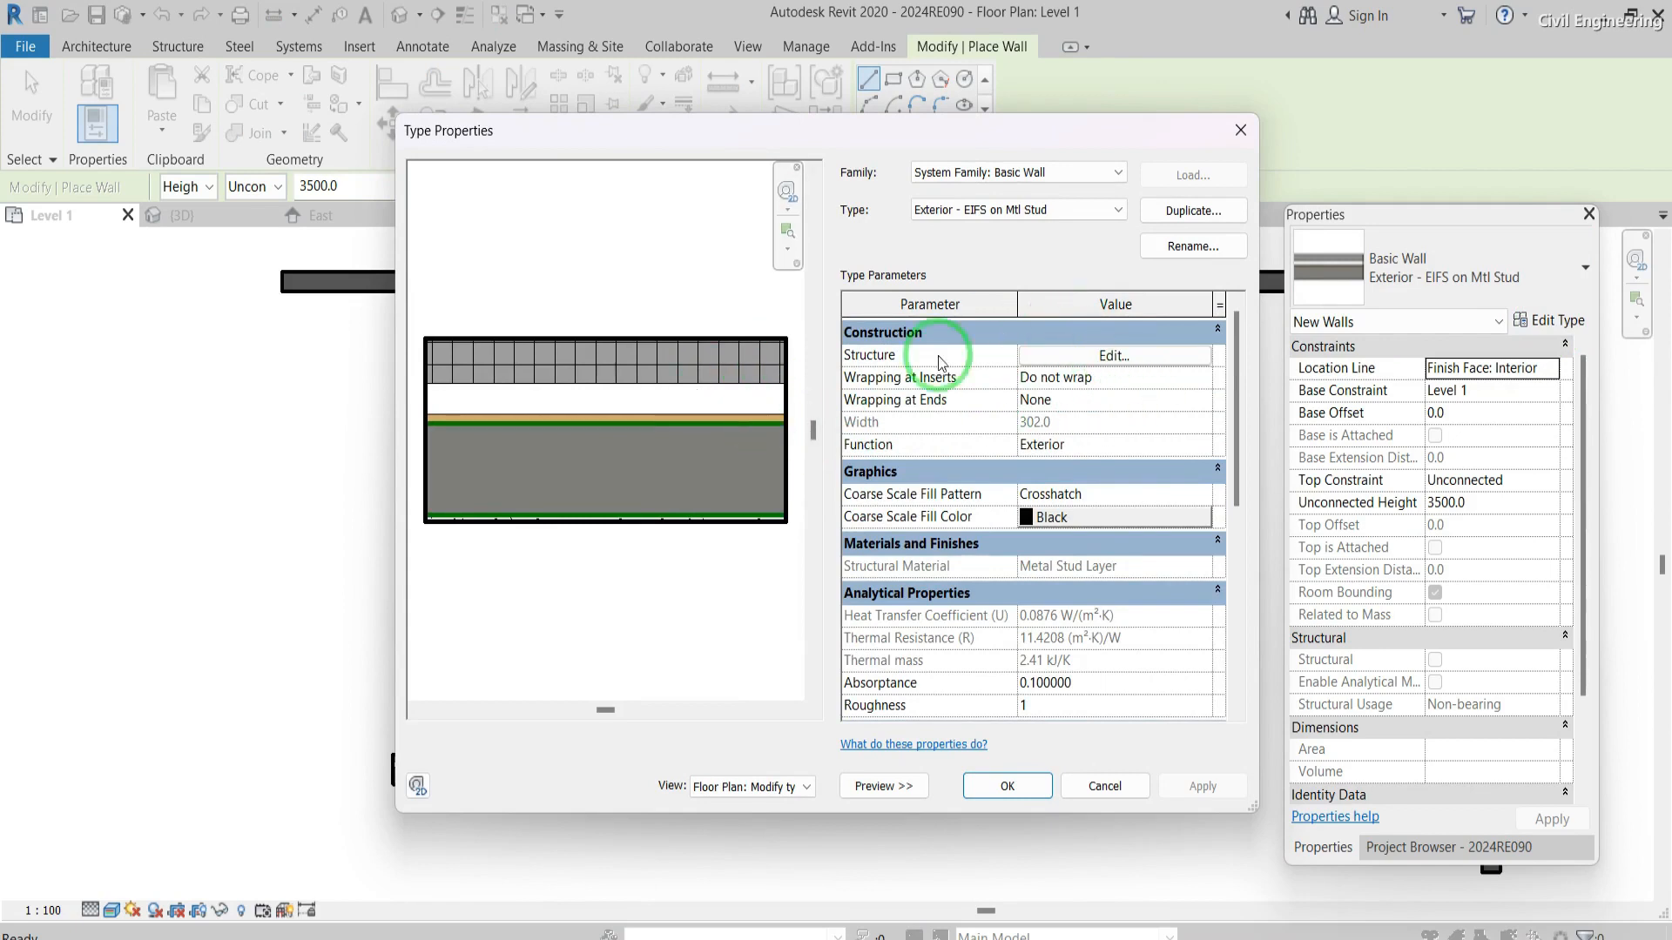
- Open the wall type's structure and examine its layer functions, materials and thicknesses
{"action": "left_click", "coordinate": [1114, 355]}
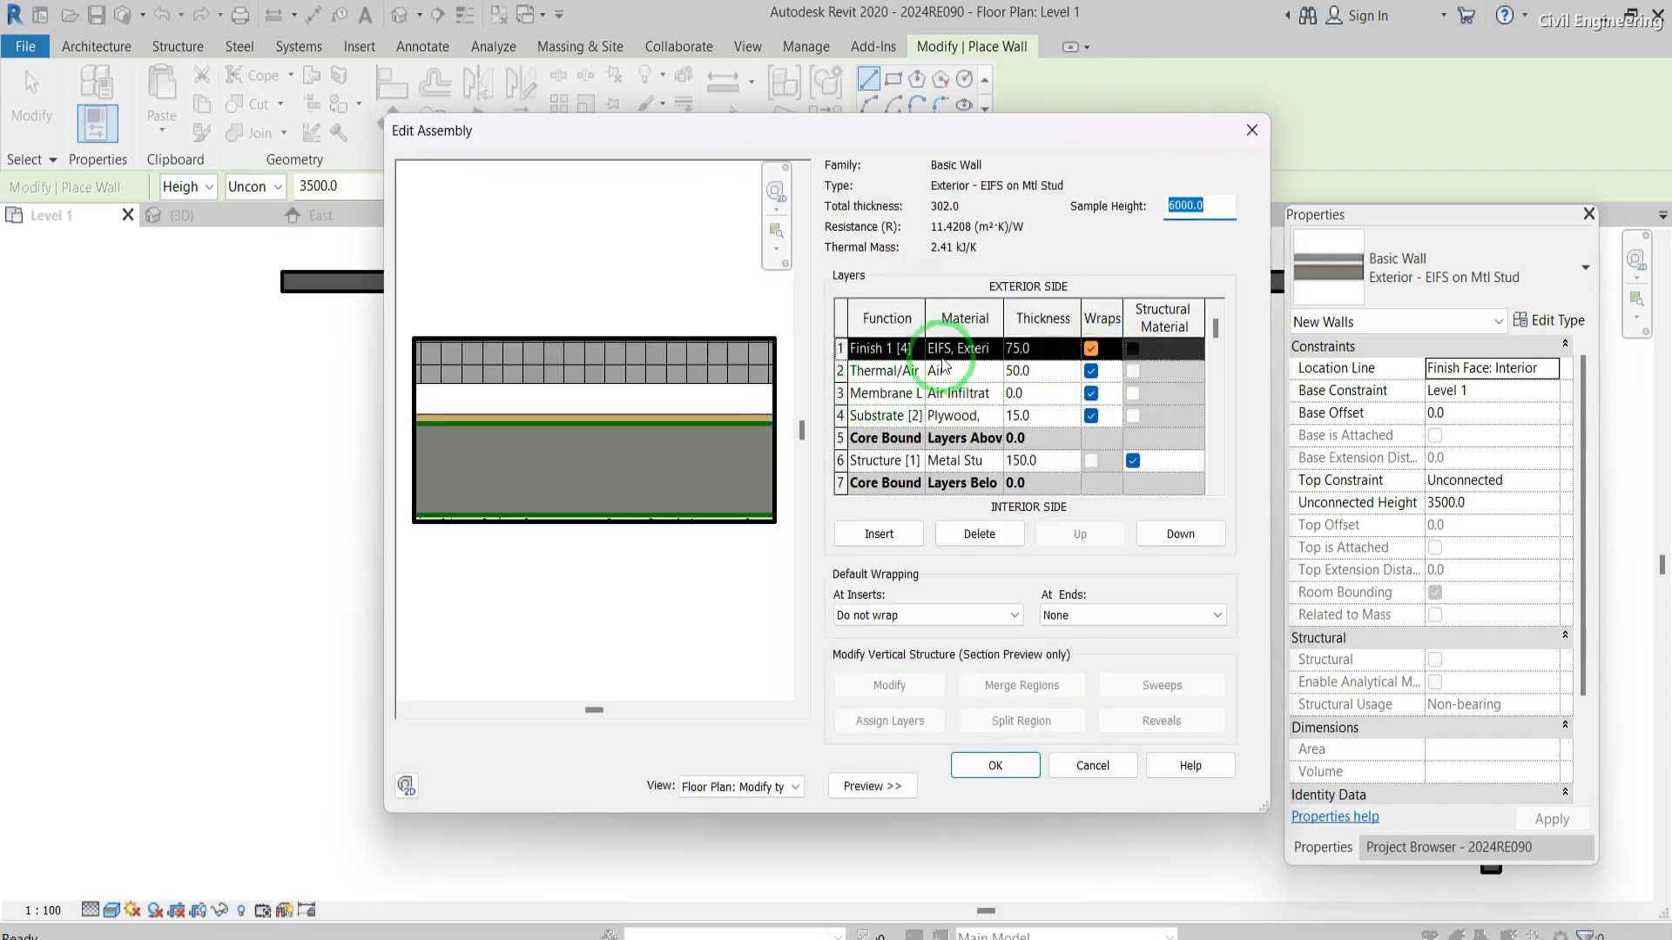
{"action": "scroll", "coordinate": [906, 440], "scroll_direction": "down", "scroll_amount": 2}
{"action": "scroll", "coordinate": [906, 443], "scroll_direction": "up", "scroll_amount": 2}
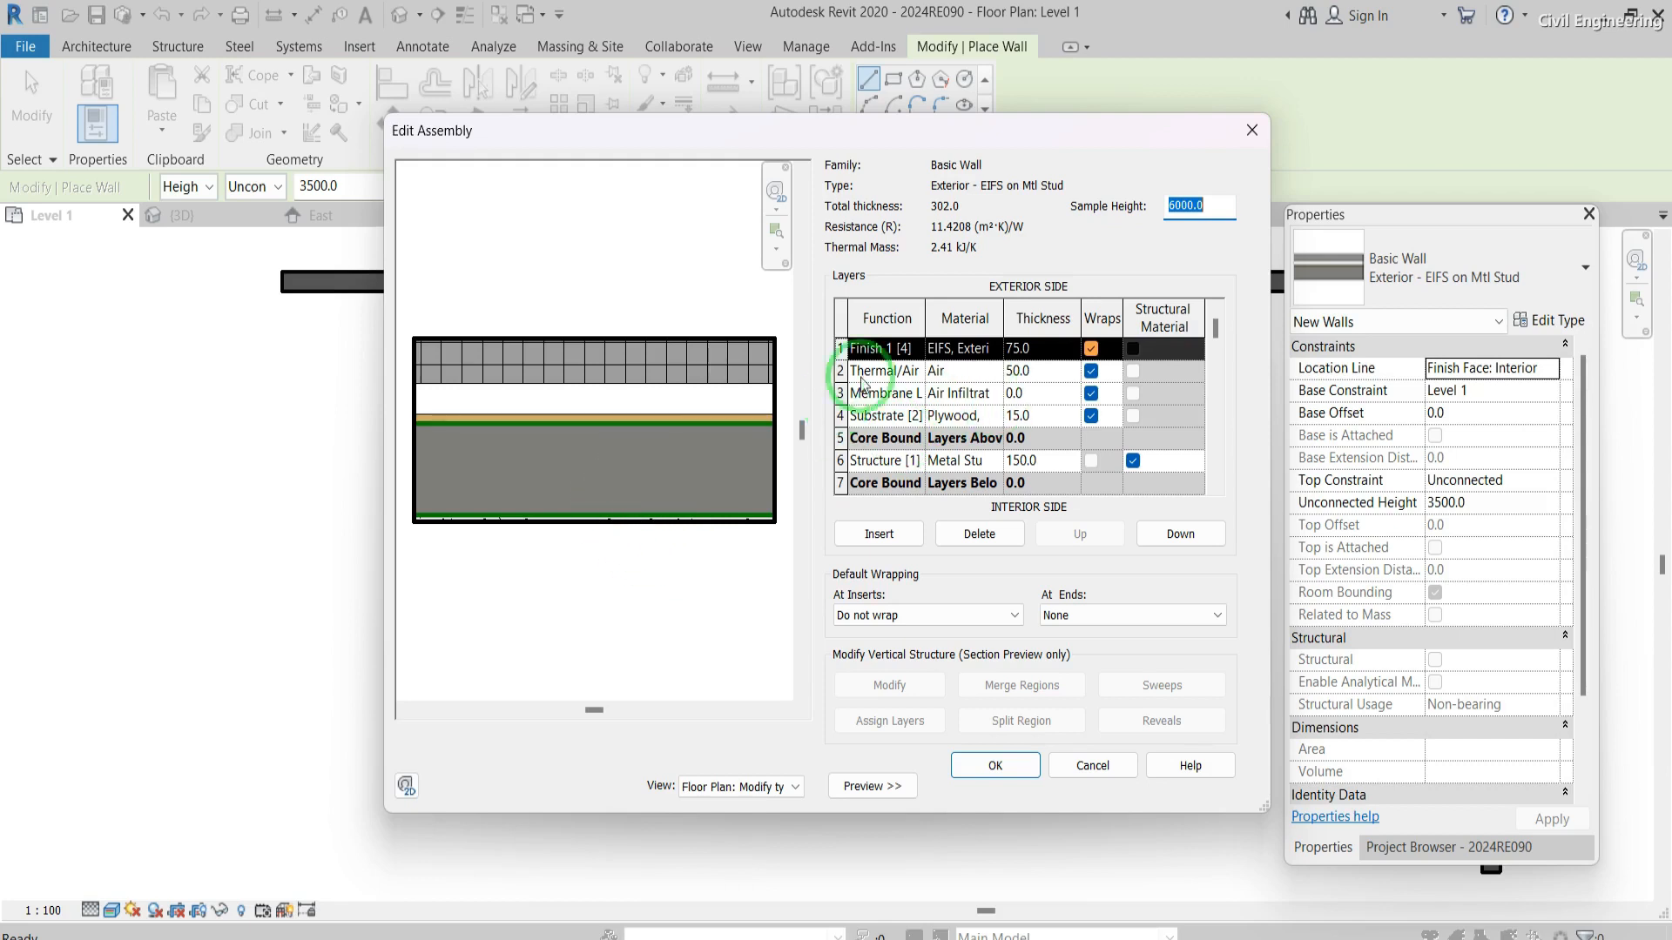
{"action": "left_click", "coordinate": [964, 373]}
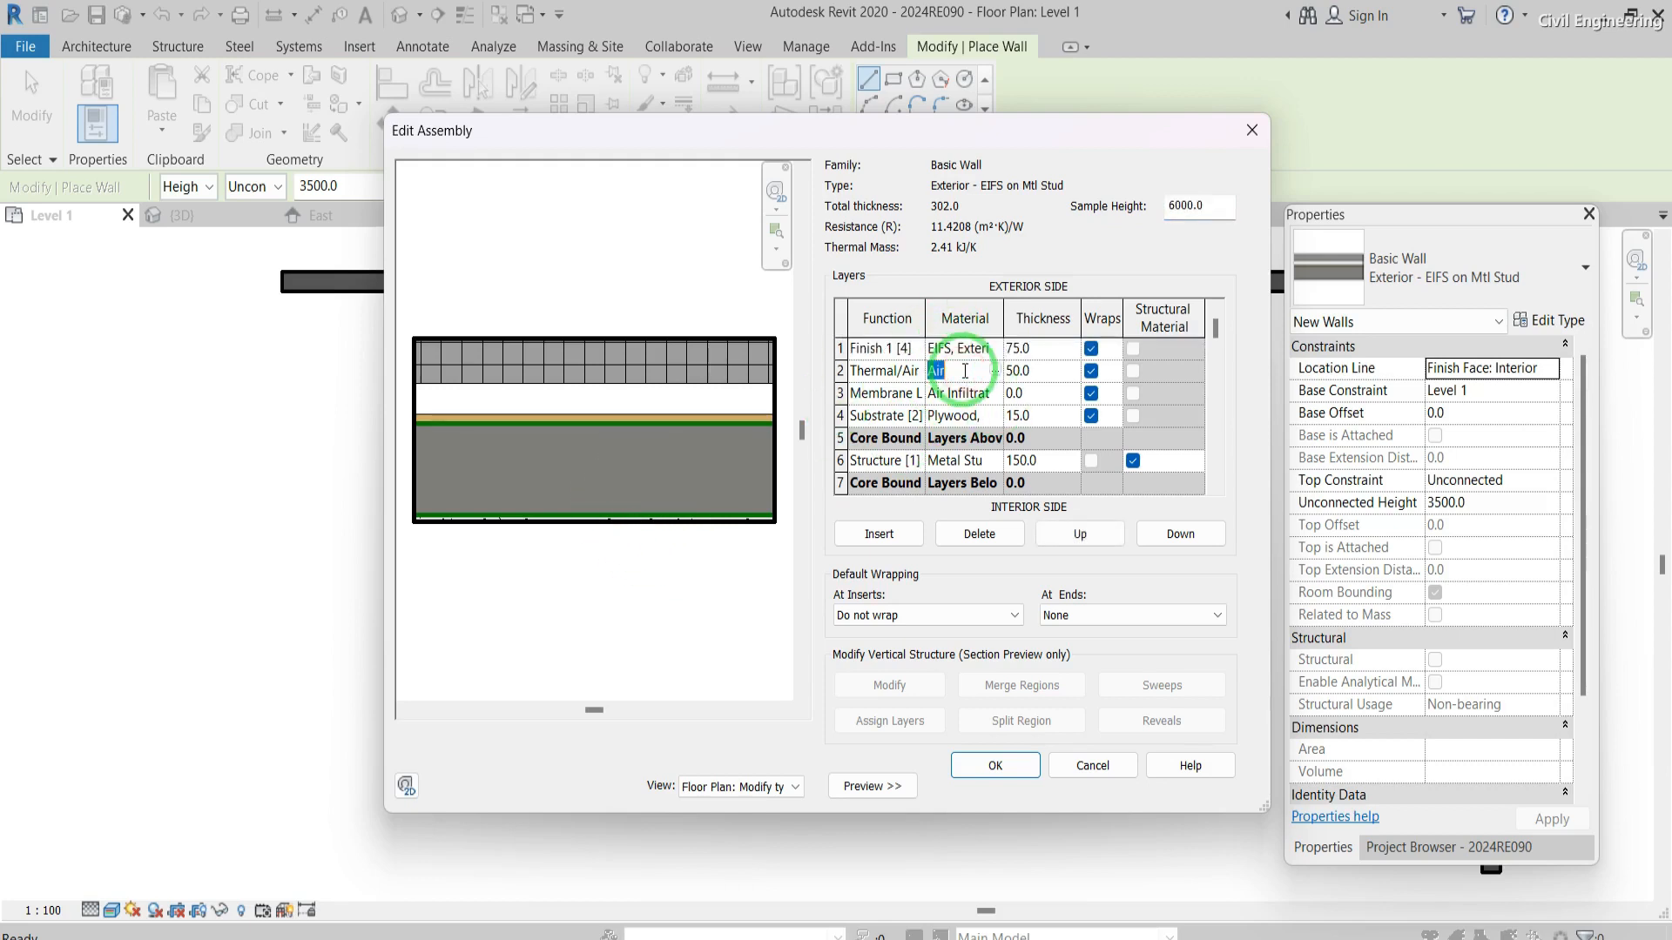
- Delete the plywood substrate layer from the wall type's structure
{"action": "left_click", "coordinate": [1046, 415]}
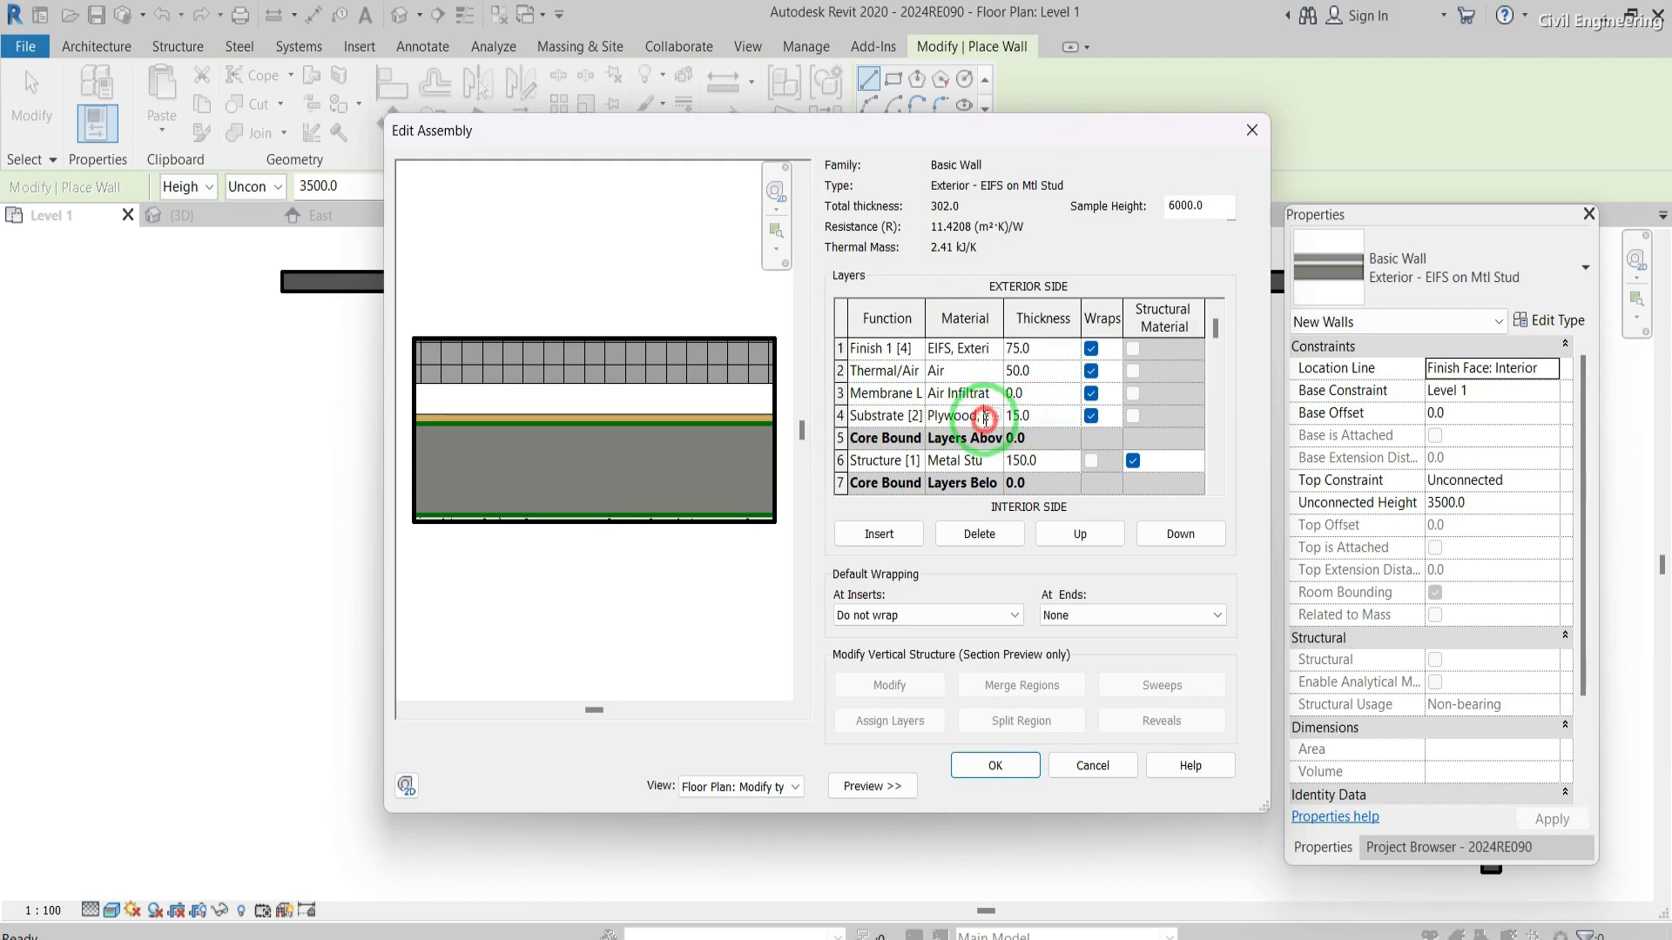
{"action": "left_click", "coordinate": [1025, 417]}
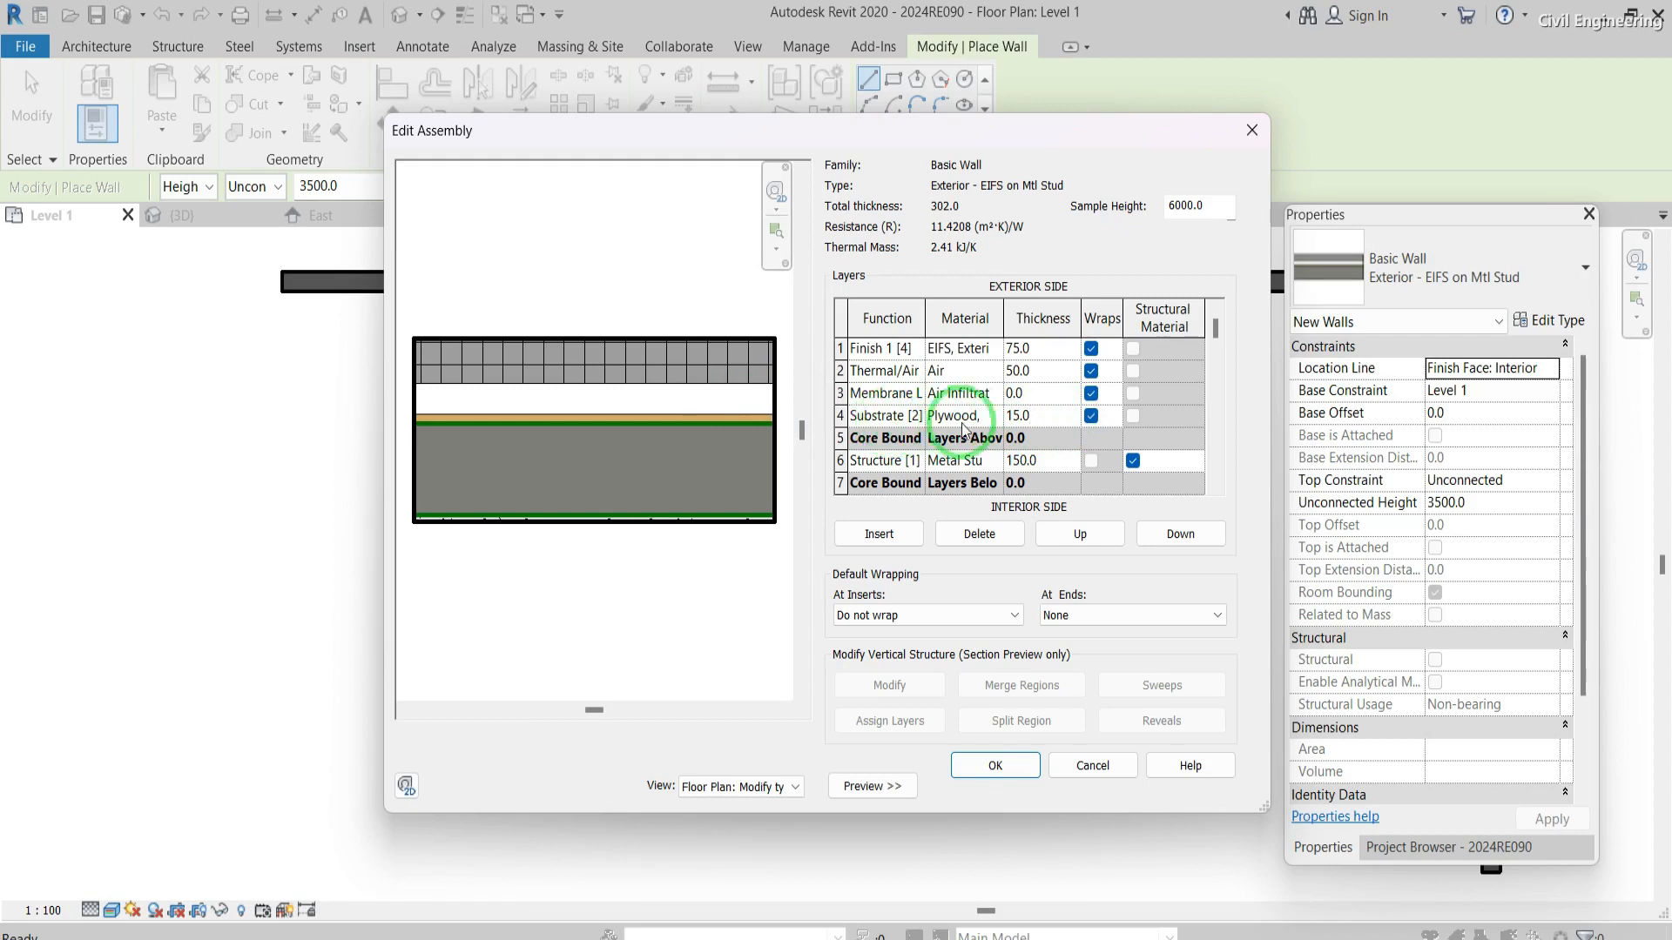
{"action": "left_click", "coordinate": [967, 537]}
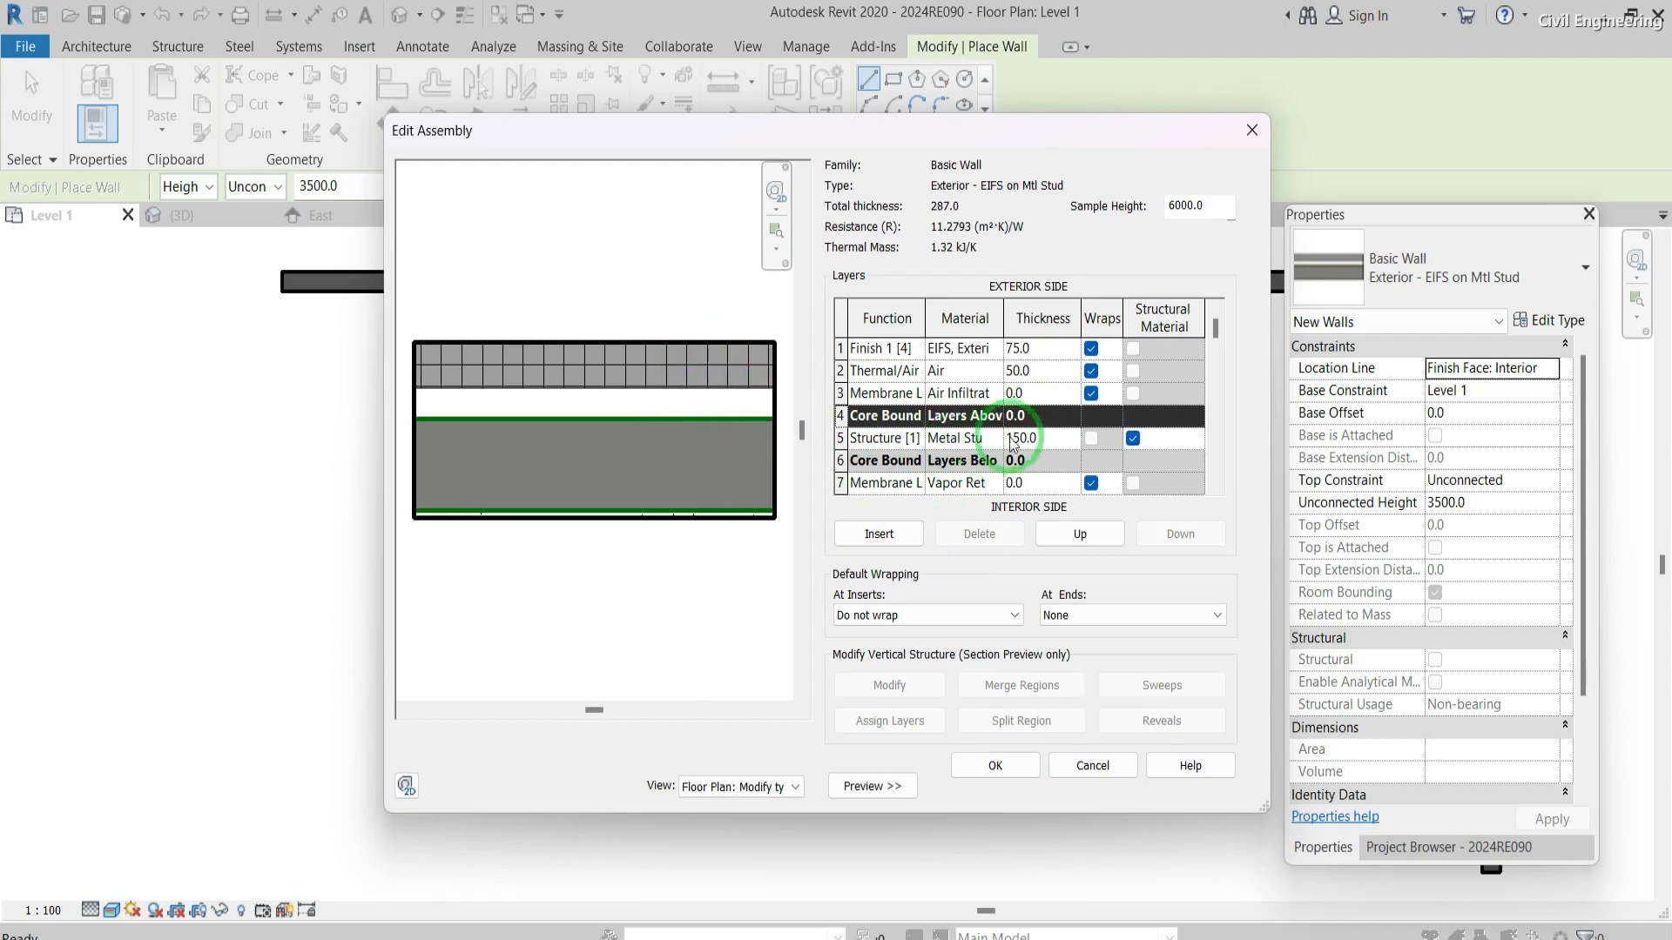
- Delete the exterior EIFS Finish 1 layer as well, and cancel the structure edits
{"action": "left_click", "coordinate": [1048, 438]}
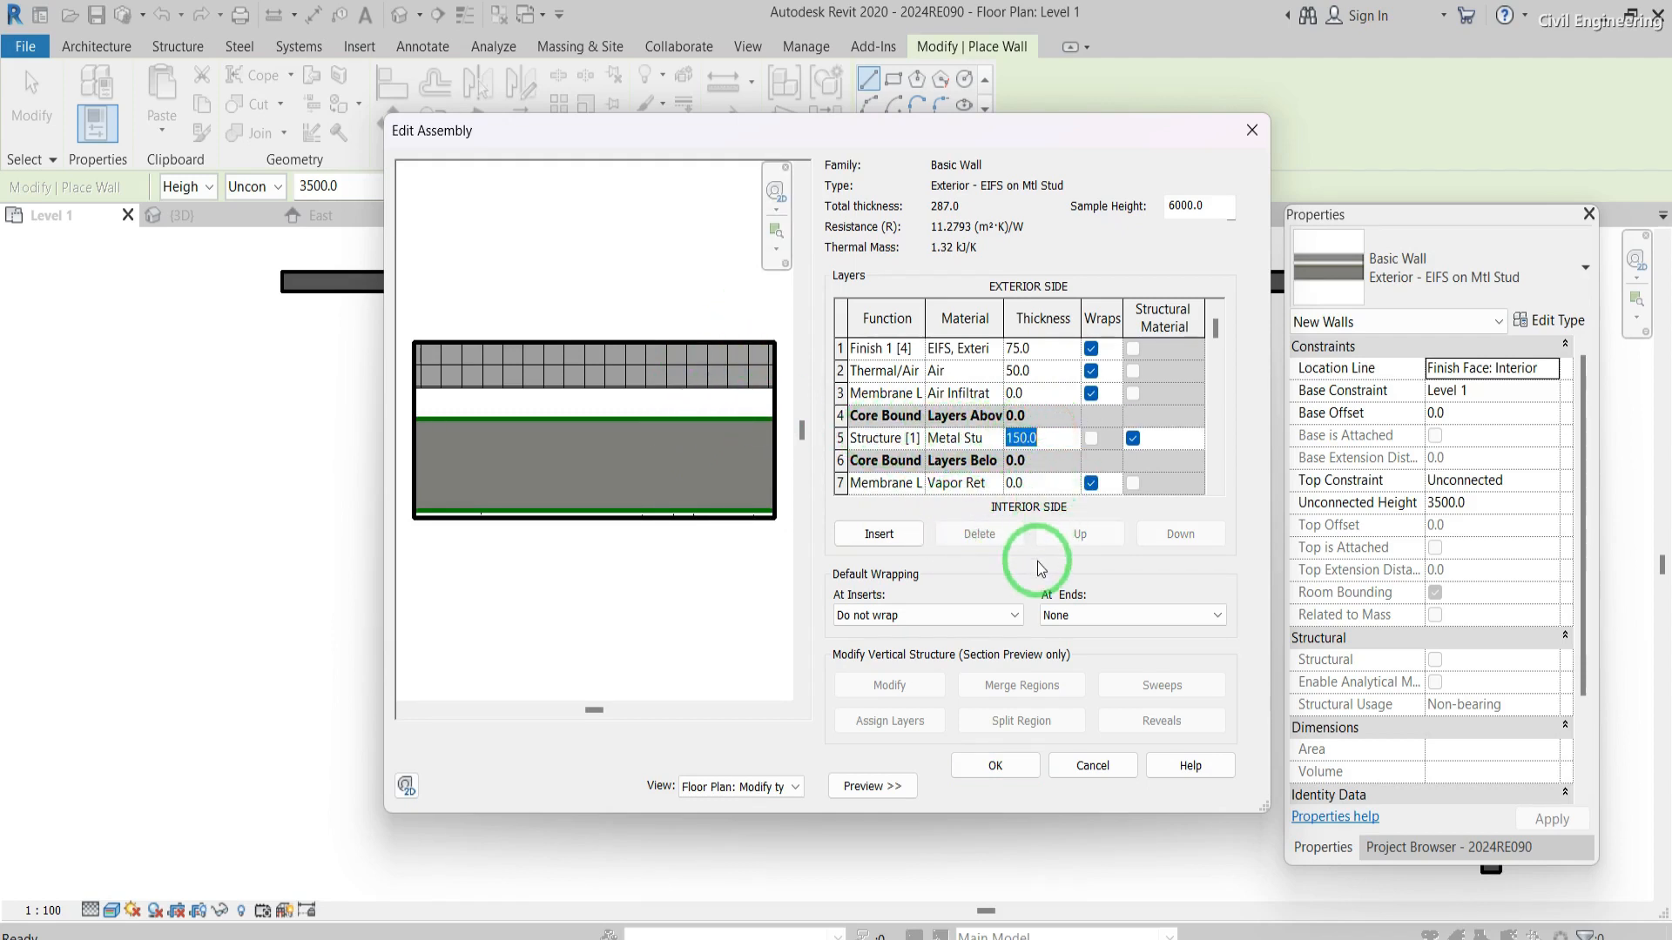
{"action": "left_click", "coordinate": [980, 440]}
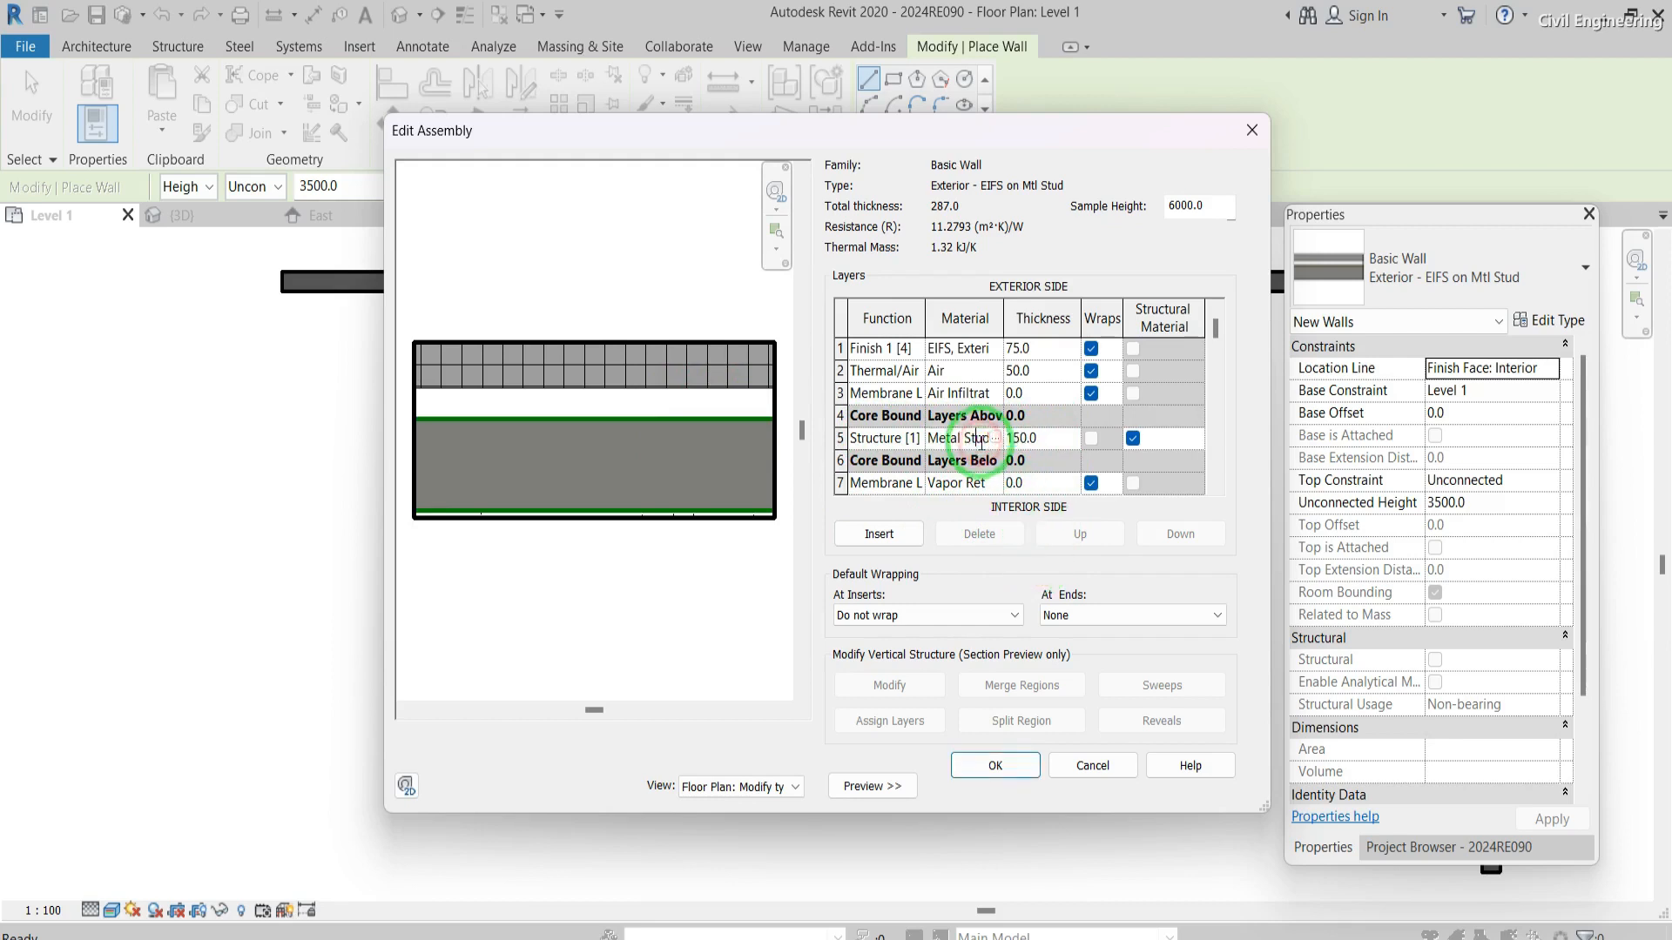
{"action": "left_click", "coordinate": [1019, 438]}
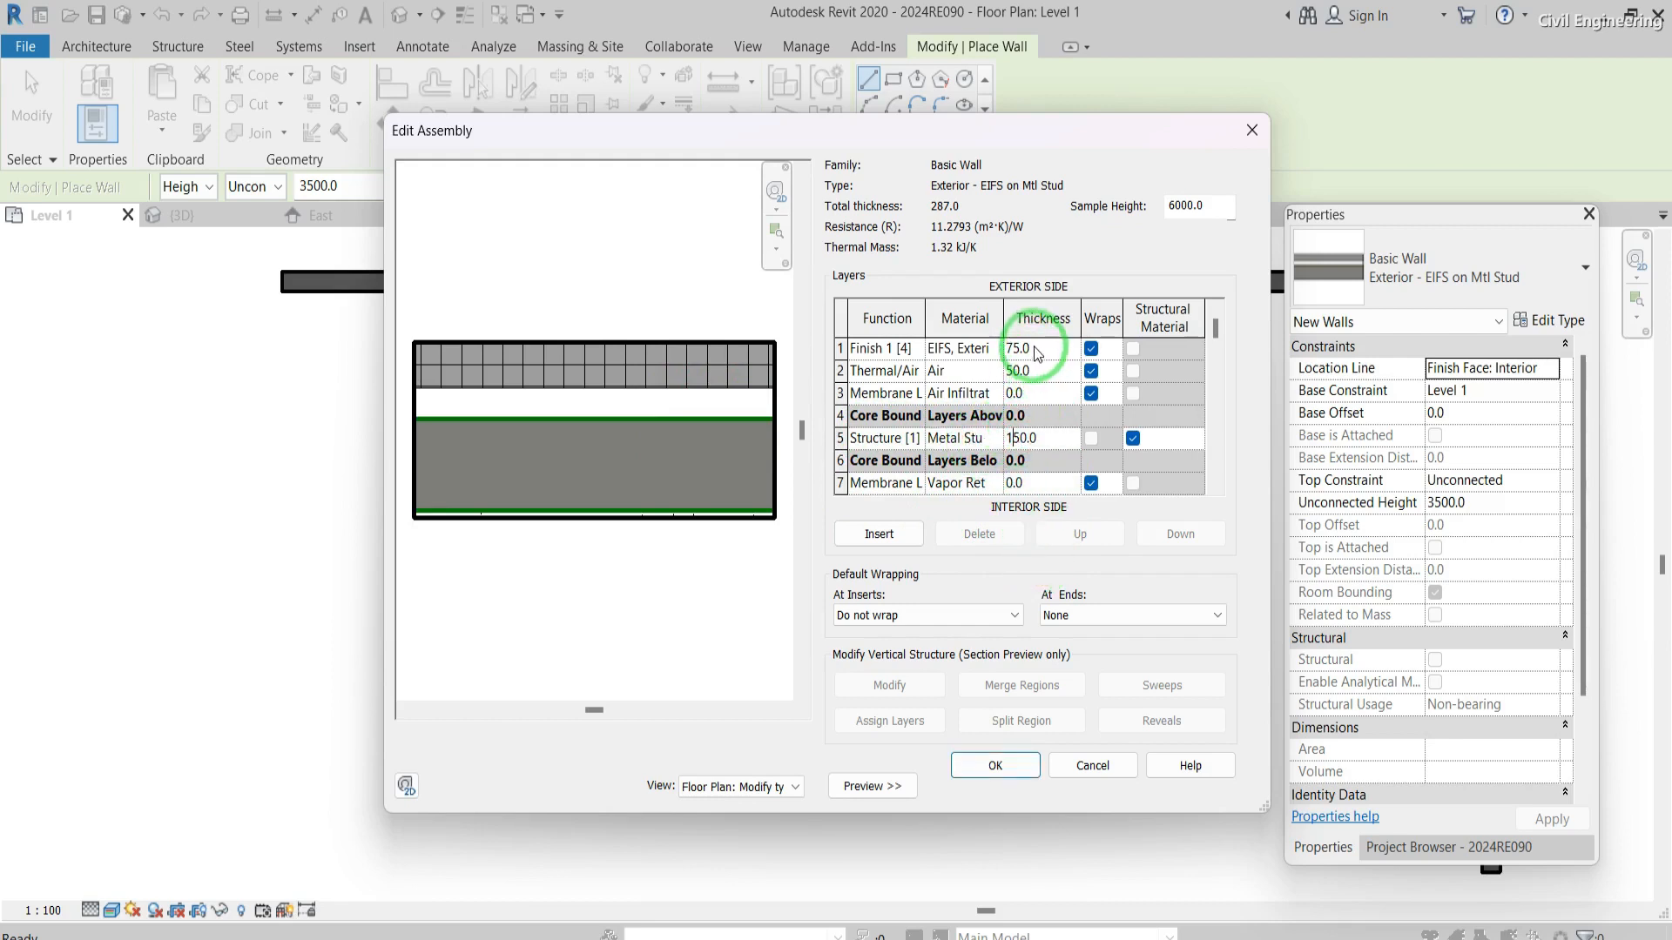
{"action": "left_click", "coordinate": [840, 348]}
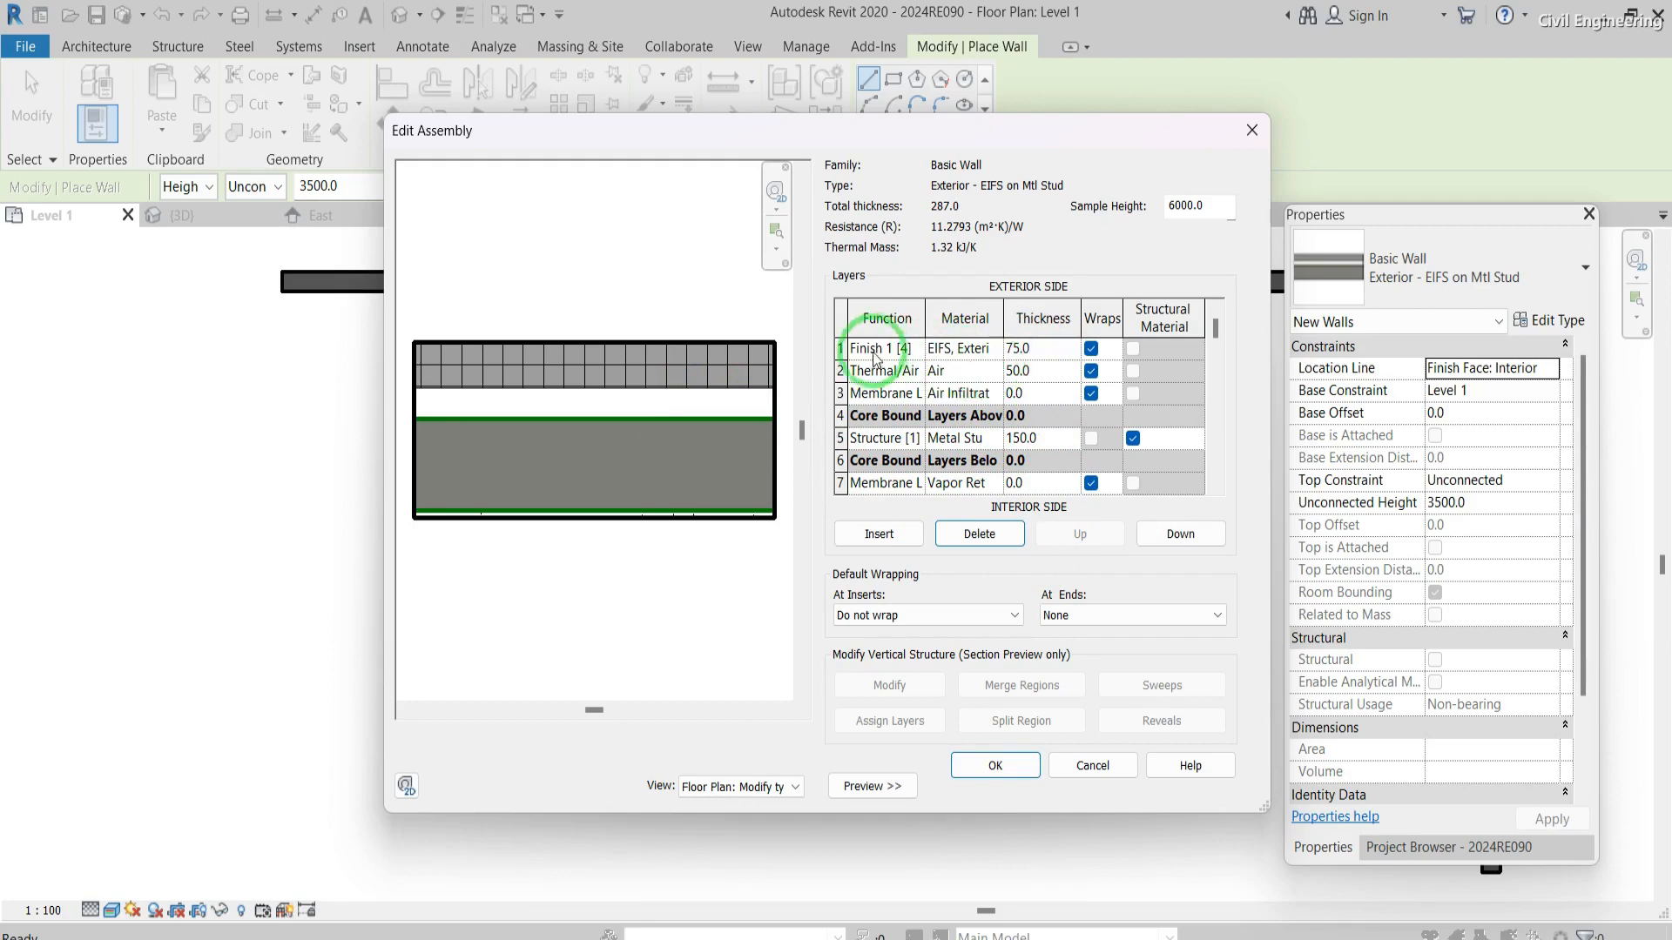
{"action": "left_click", "coordinate": [976, 537]}
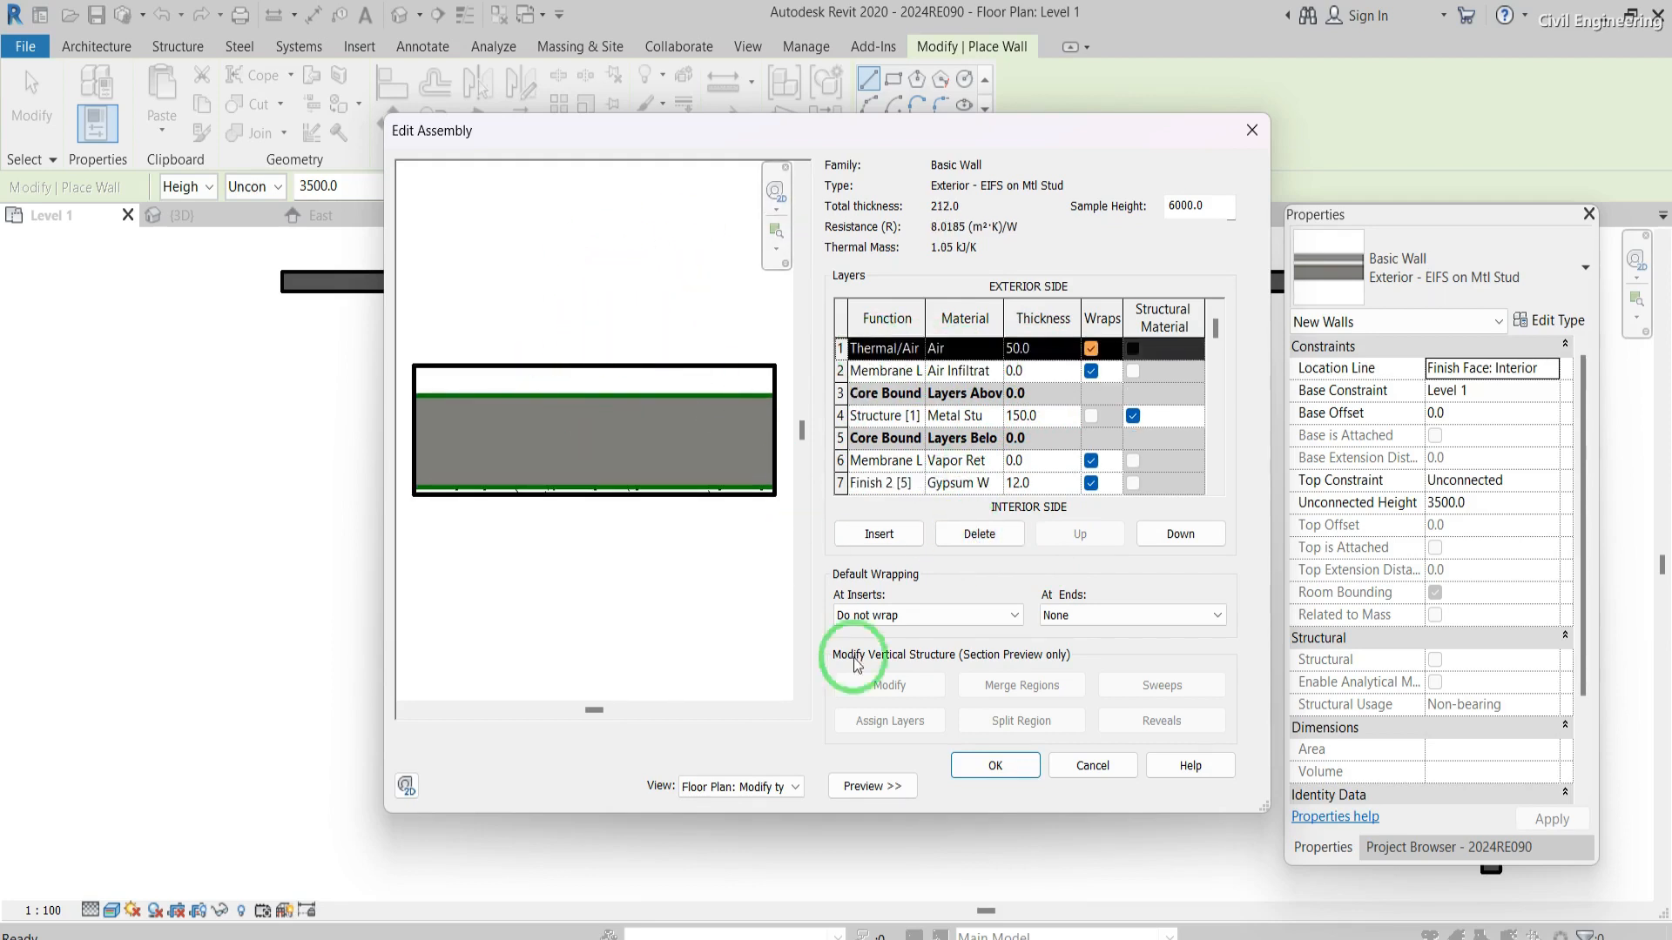
{"action": "left_click", "coordinate": [1090, 765]}
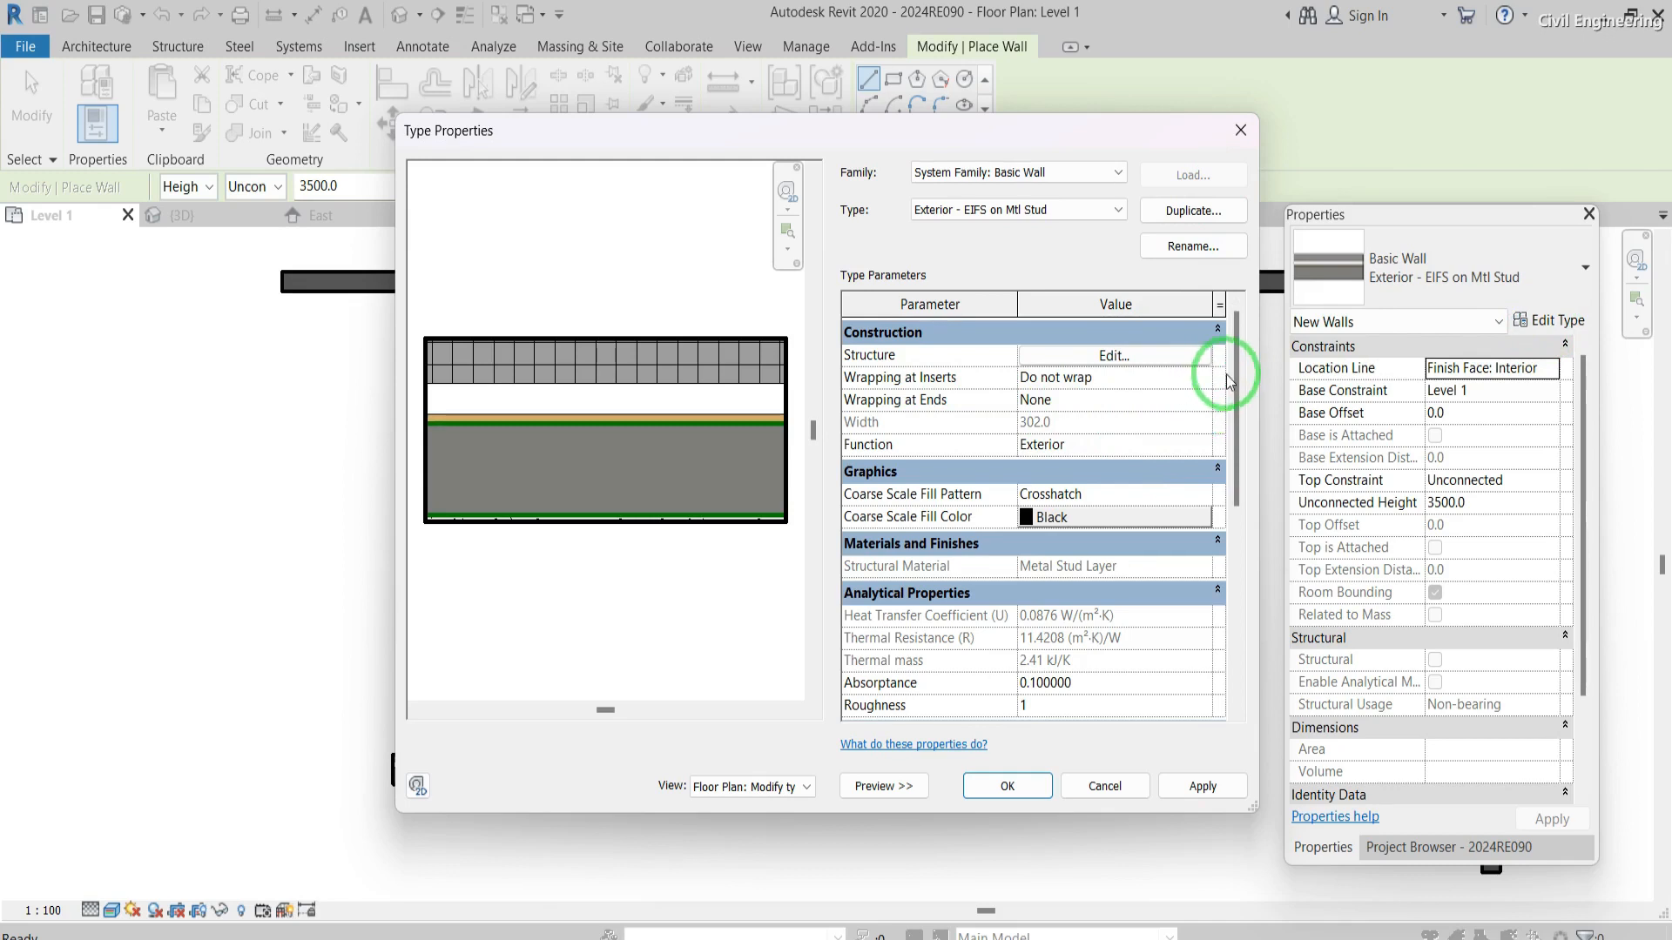
- Examine the wall type's graphics, material and analytical parameters, and recheck its layer structure without changing it
{"action": "left_click_drag", "start_coordinate": [1234, 382], "coordinate": [1237, 411]}
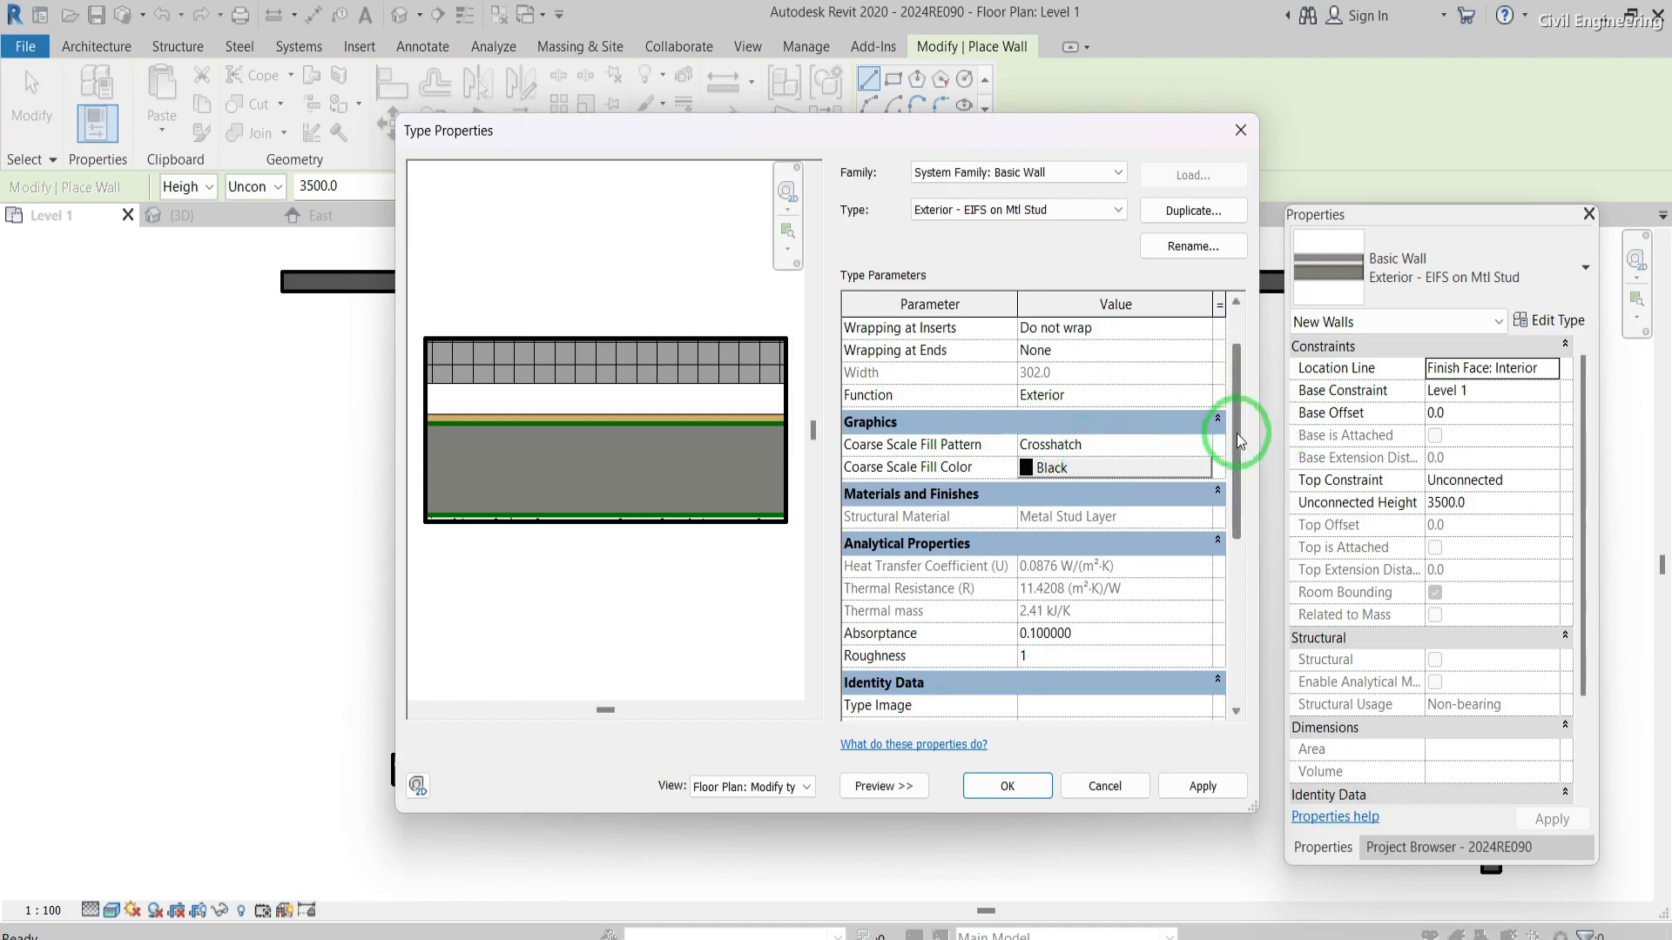
{"action": "left_click_drag", "start_coordinate": [1238, 447], "coordinate": [1236, 486]}
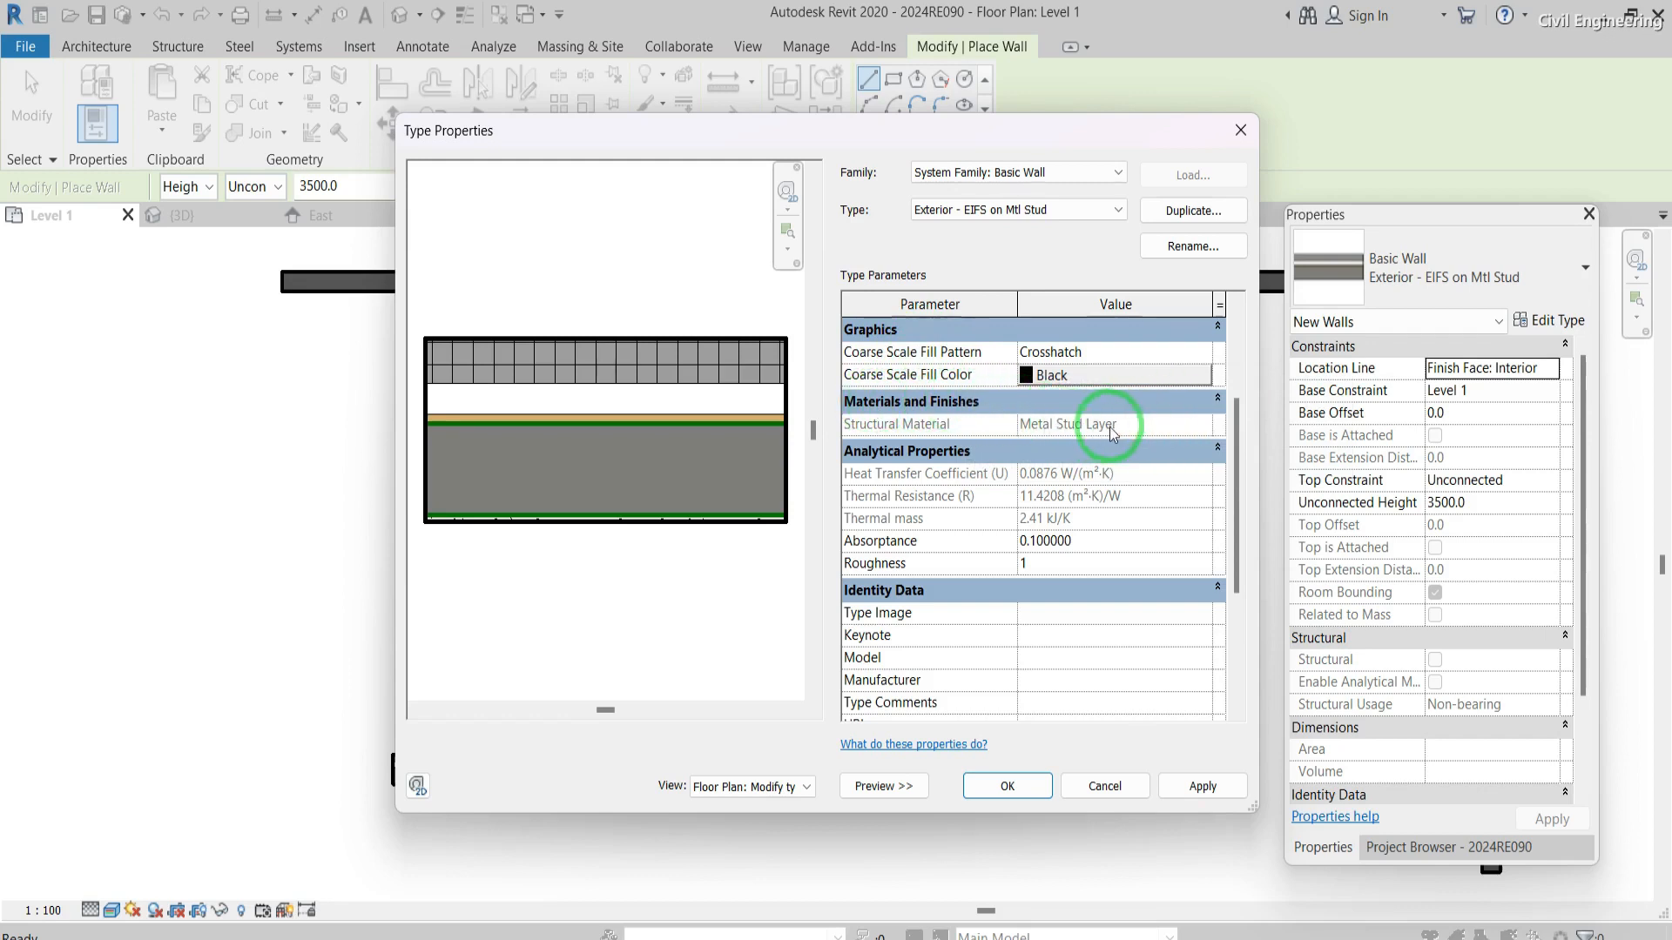
{"action": "left_click_drag", "start_coordinate": [1240, 459], "coordinate": [1249, 338]}
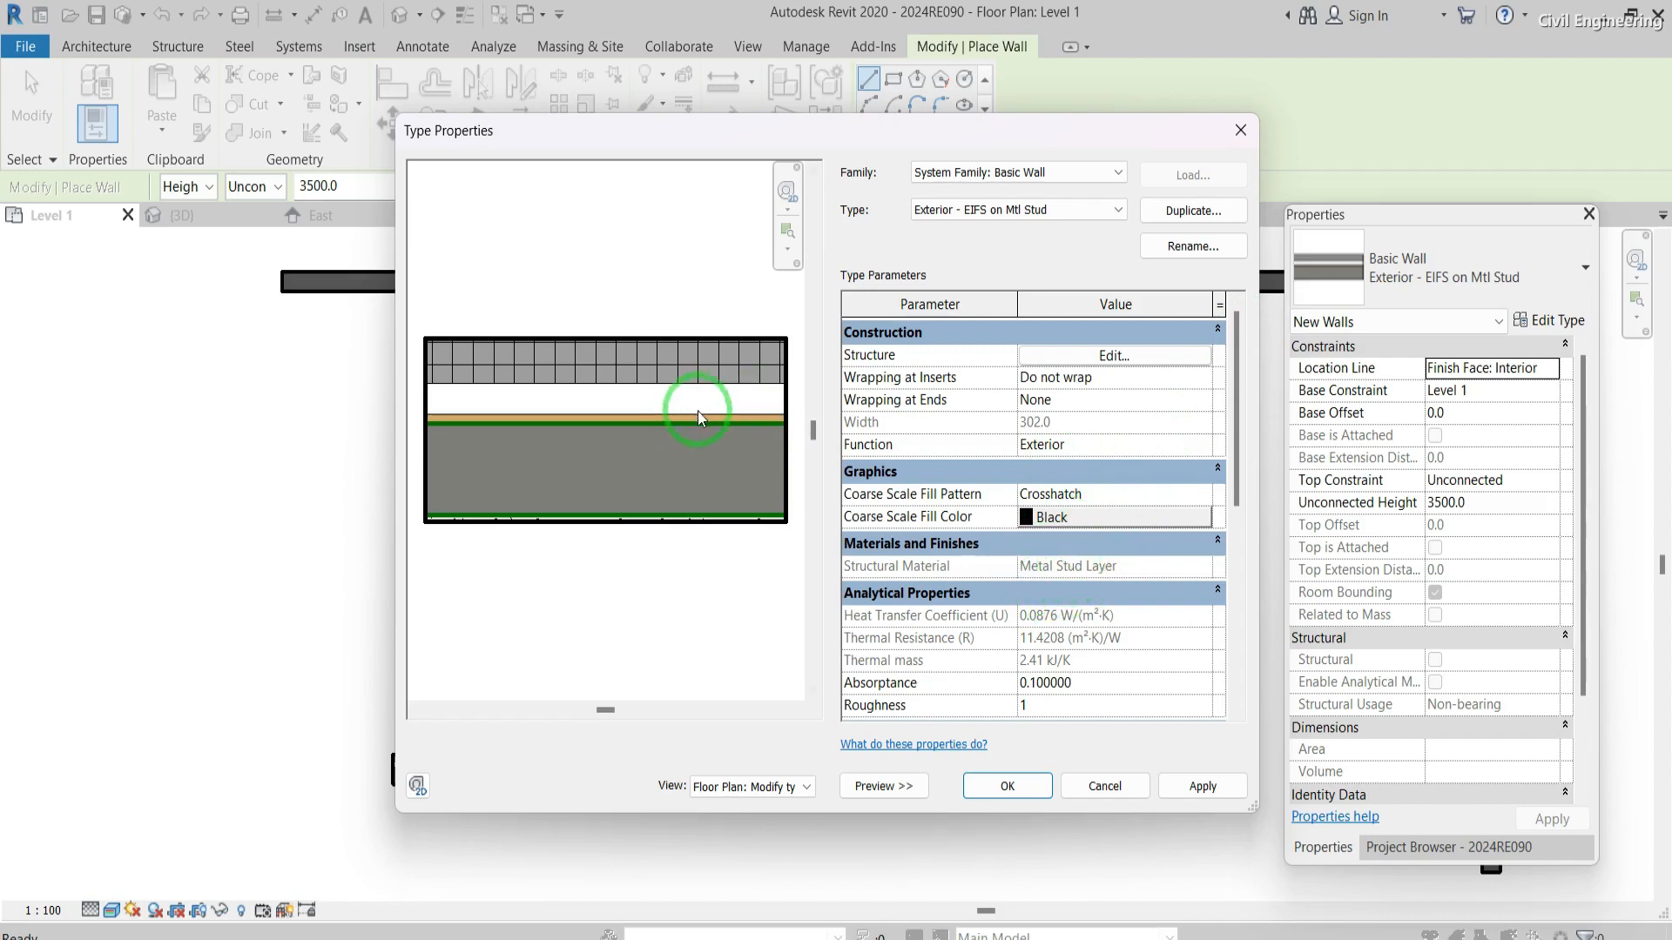
{"action": "left_click", "coordinate": [1105, 358]}
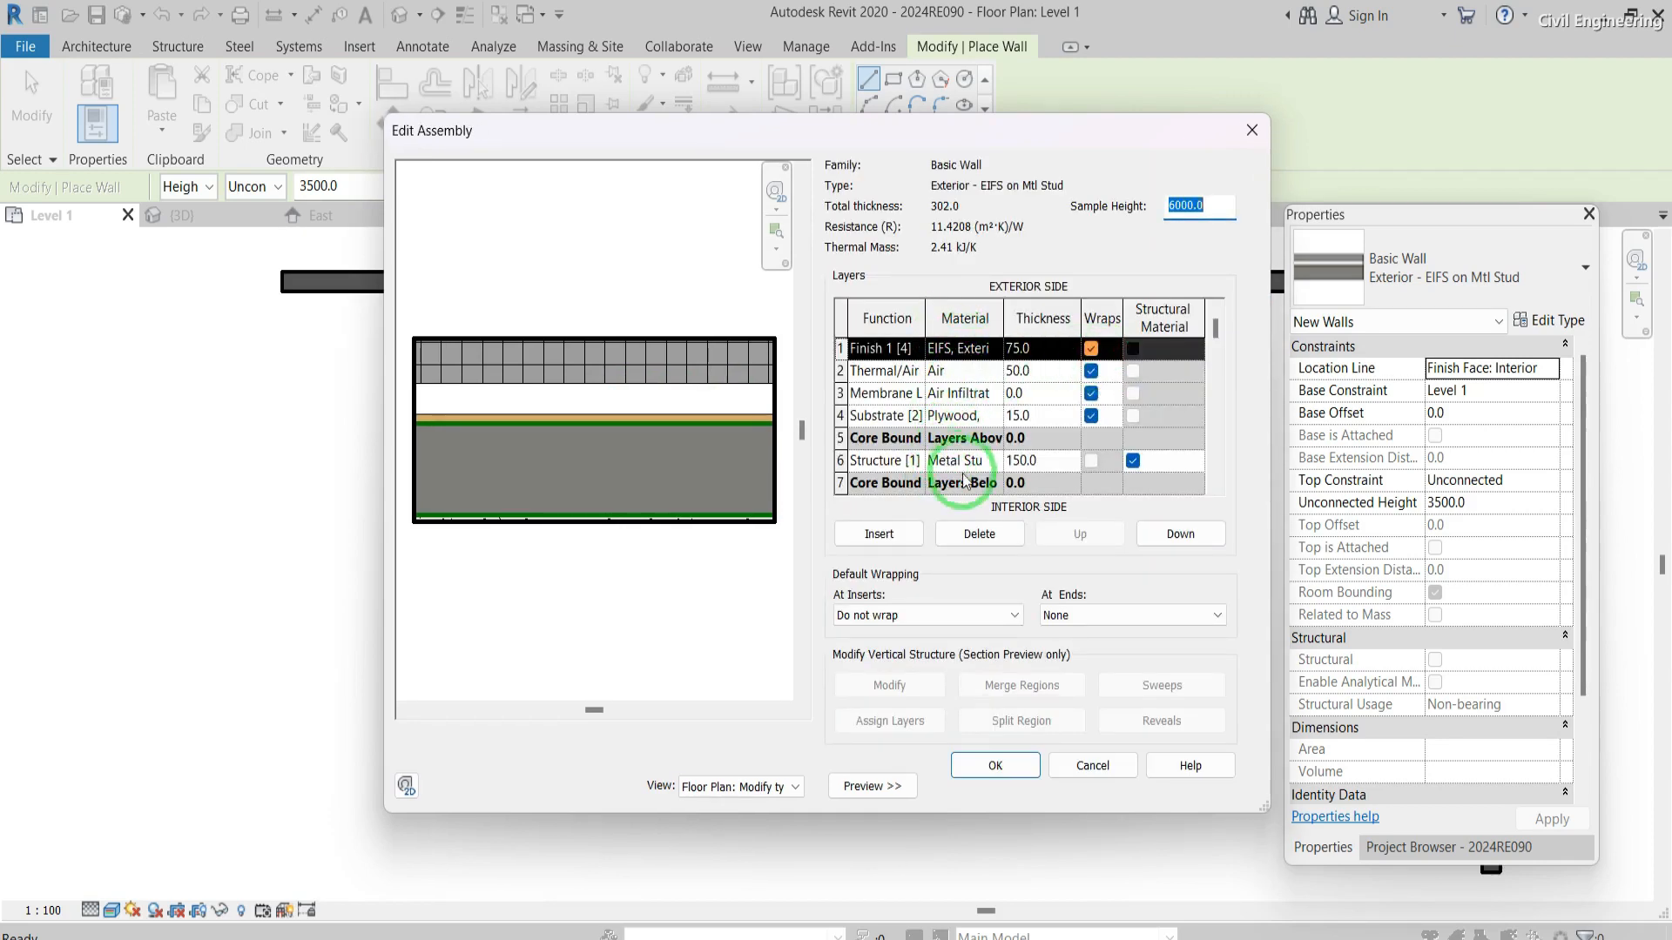
{"action": "scroll", "coordinate": [962, 489], "scroll_direction": "down", "scroll_amount": 3}
{"action": "scroll", "coordinate": [958, 453], "scroll_direction": "up", "scroll_amount": 3}
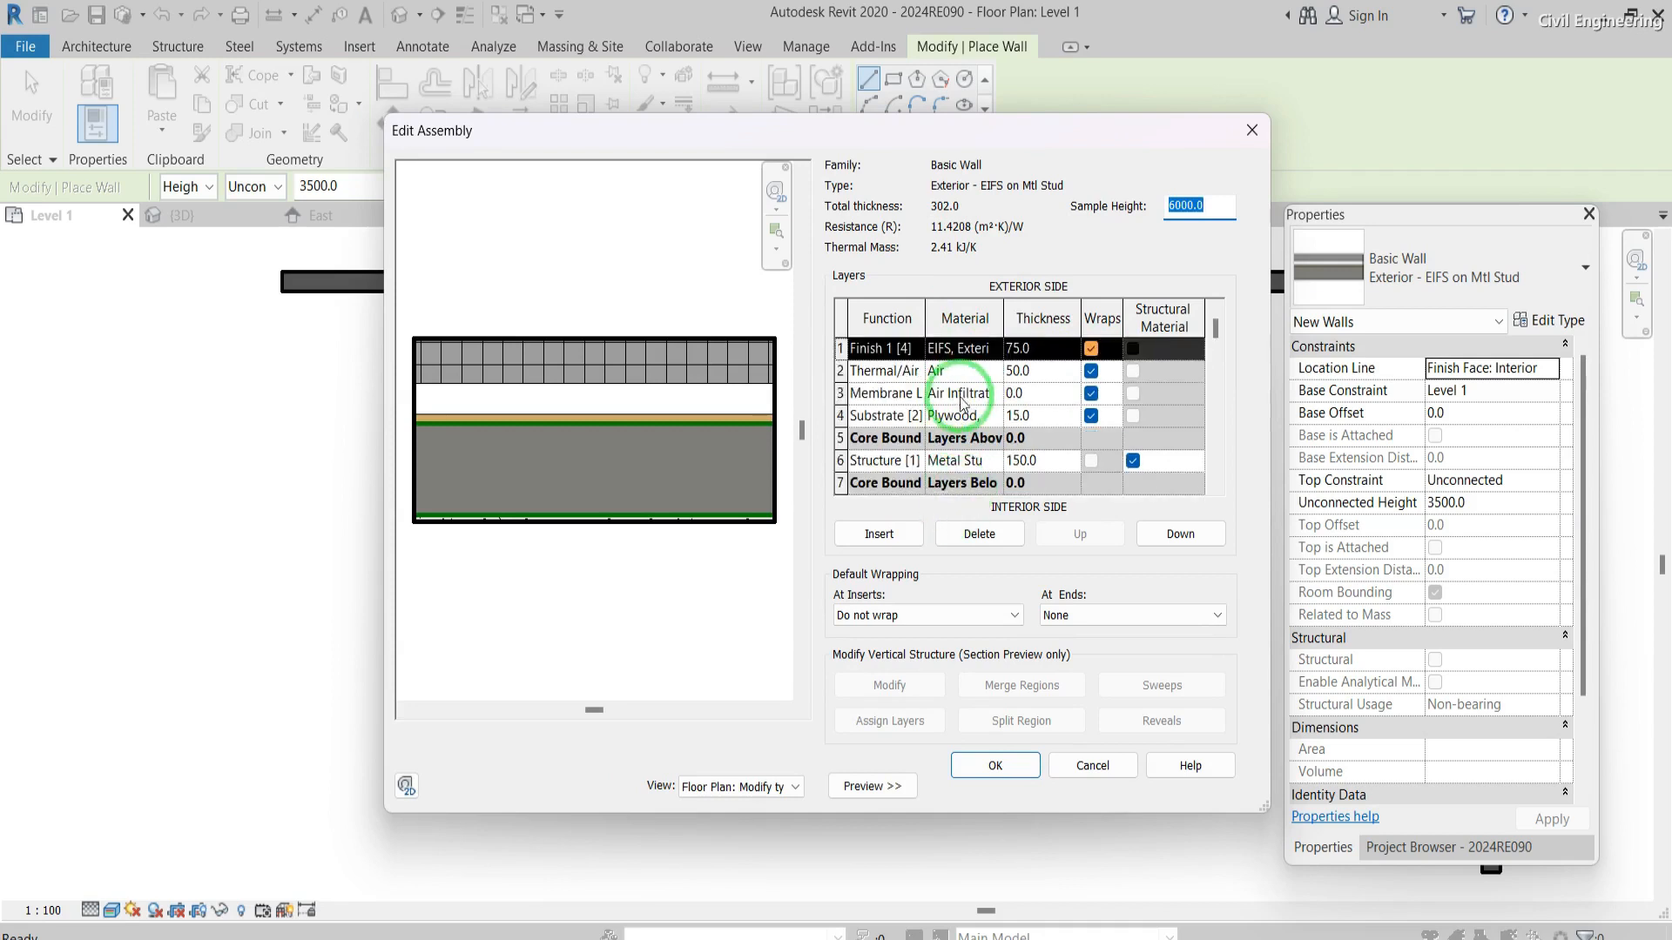
{"action": "left_click", "coordinate": [1074, 764]}
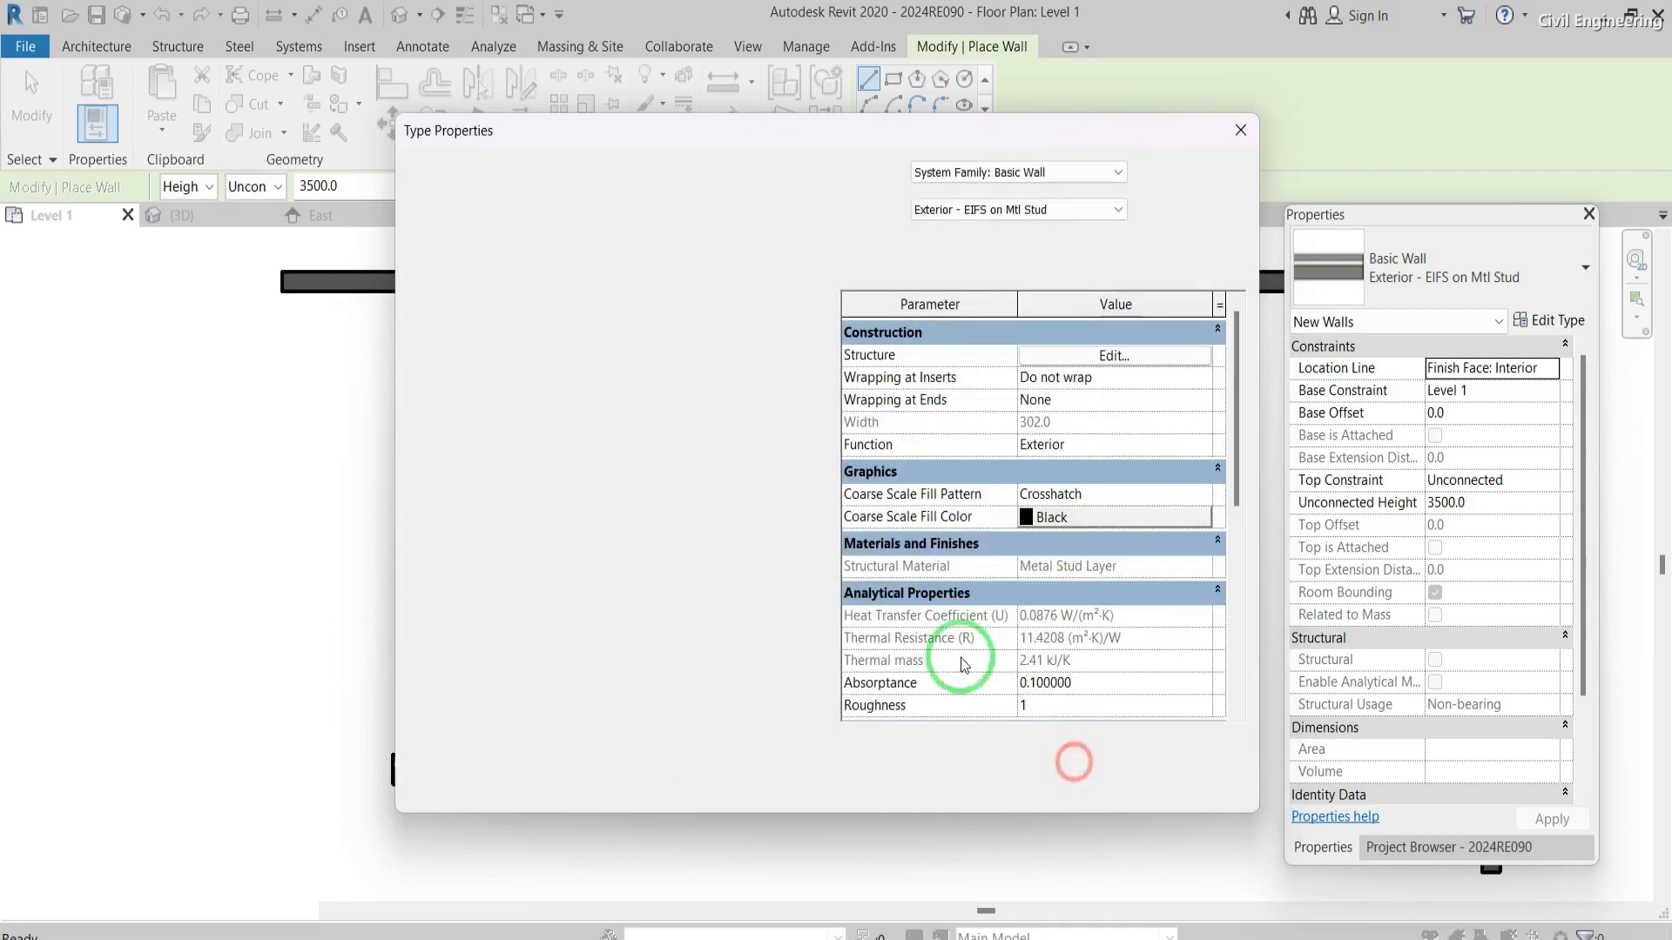
- Set the wall type's Keynote to Exterior, then apply and accept the type properties
{"action": "scroll", "coordinate": [1121, 628], "scroll_direction": "down", "scroll_amount": 1}
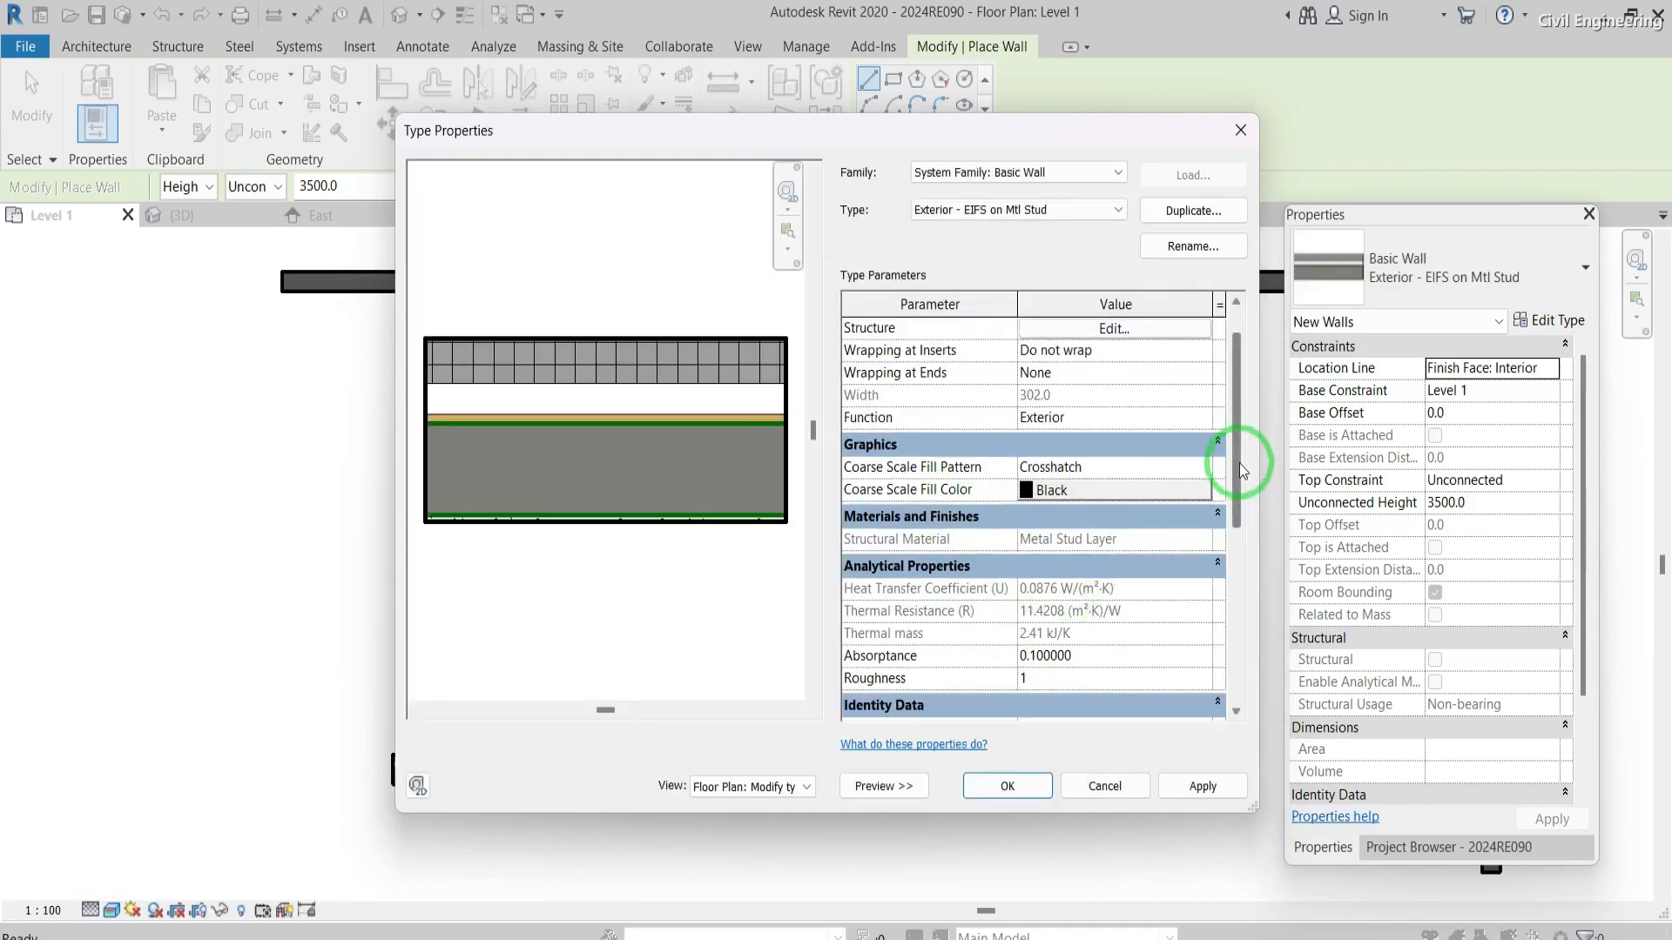
{"action": "left_click_drag", "start_coordinate": [1237, 476], "coordinate": [1246, 620]}
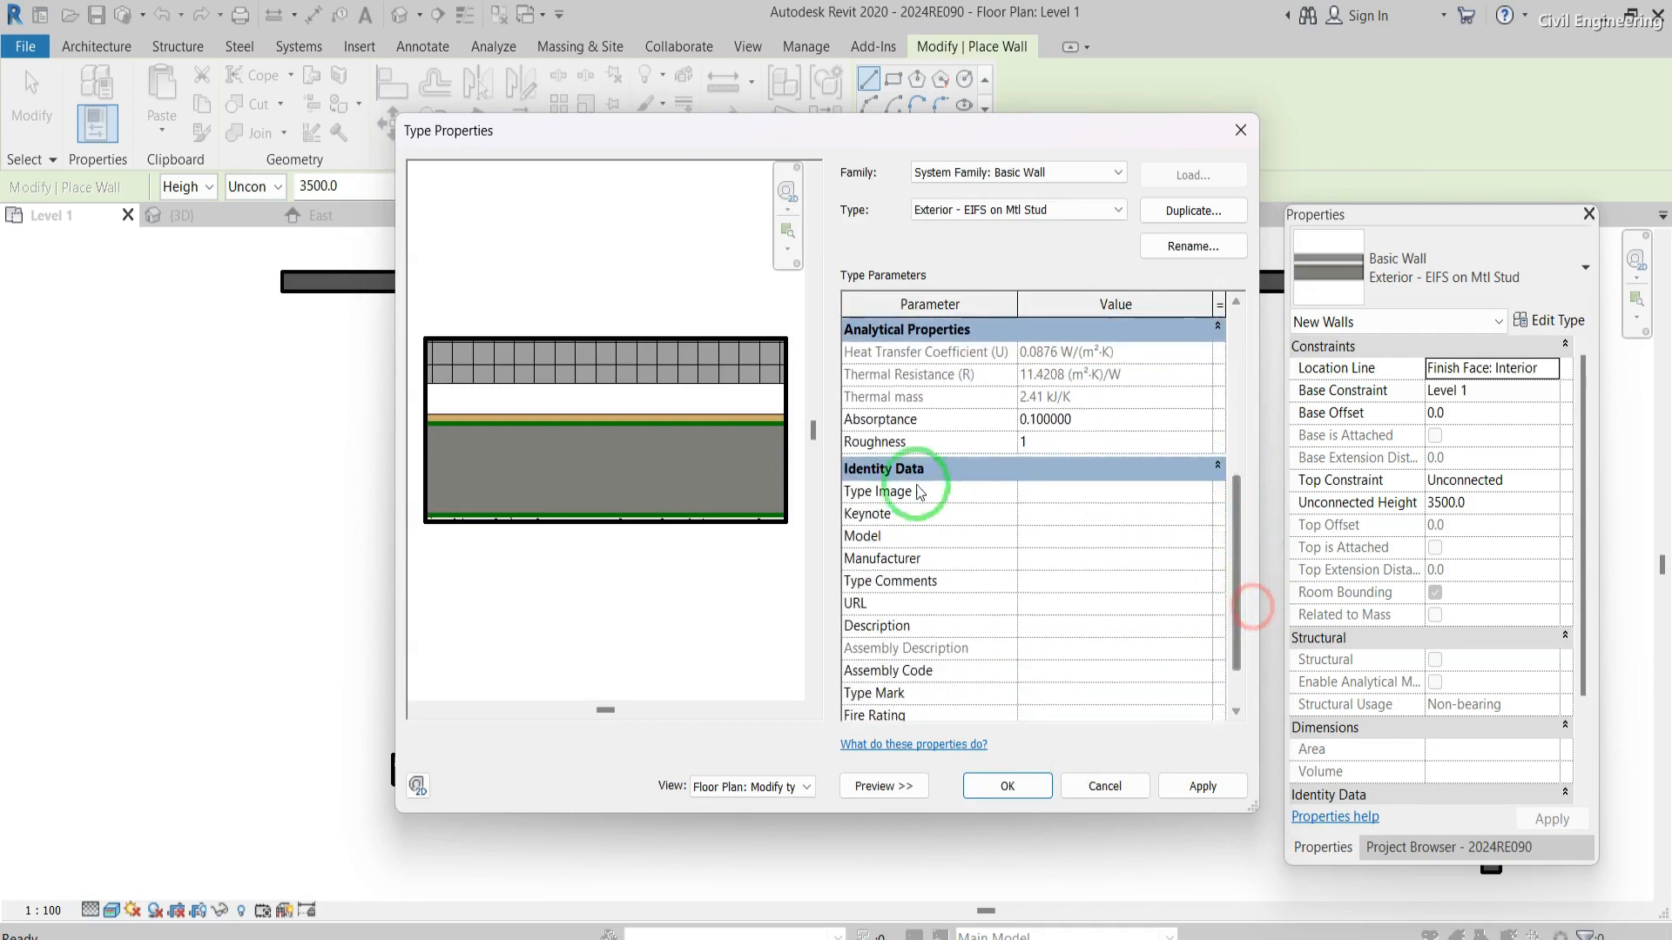
{"action": "left_click", "coordinate": [1043, 514]}
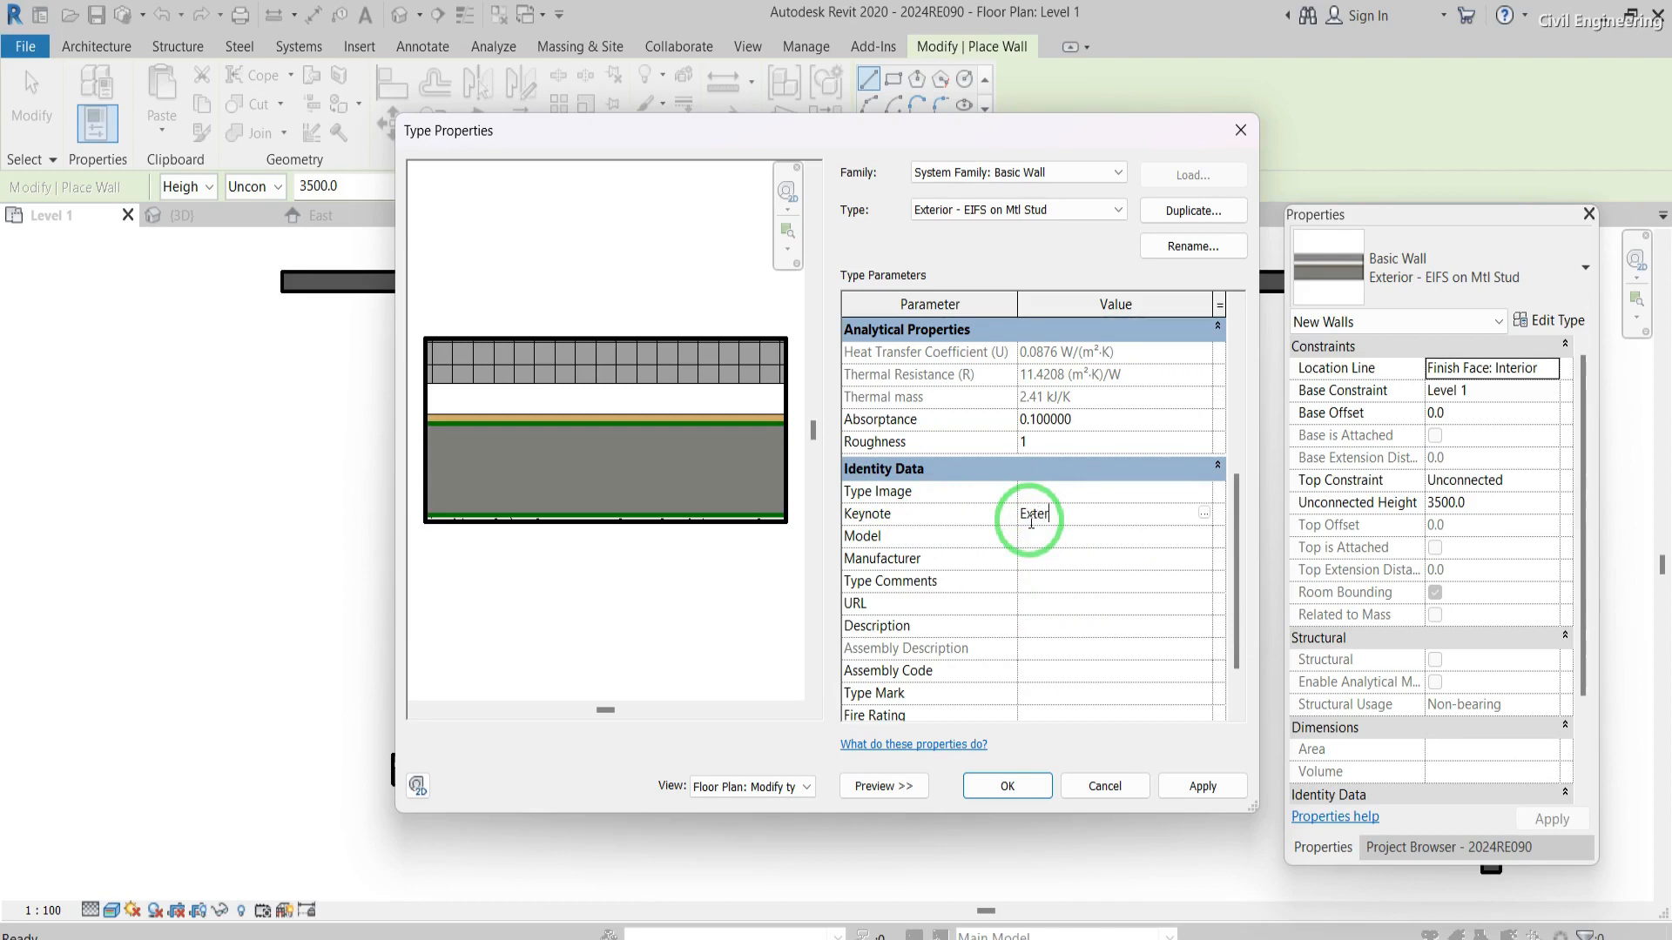
{"action": "type", "text": "Exterior"}
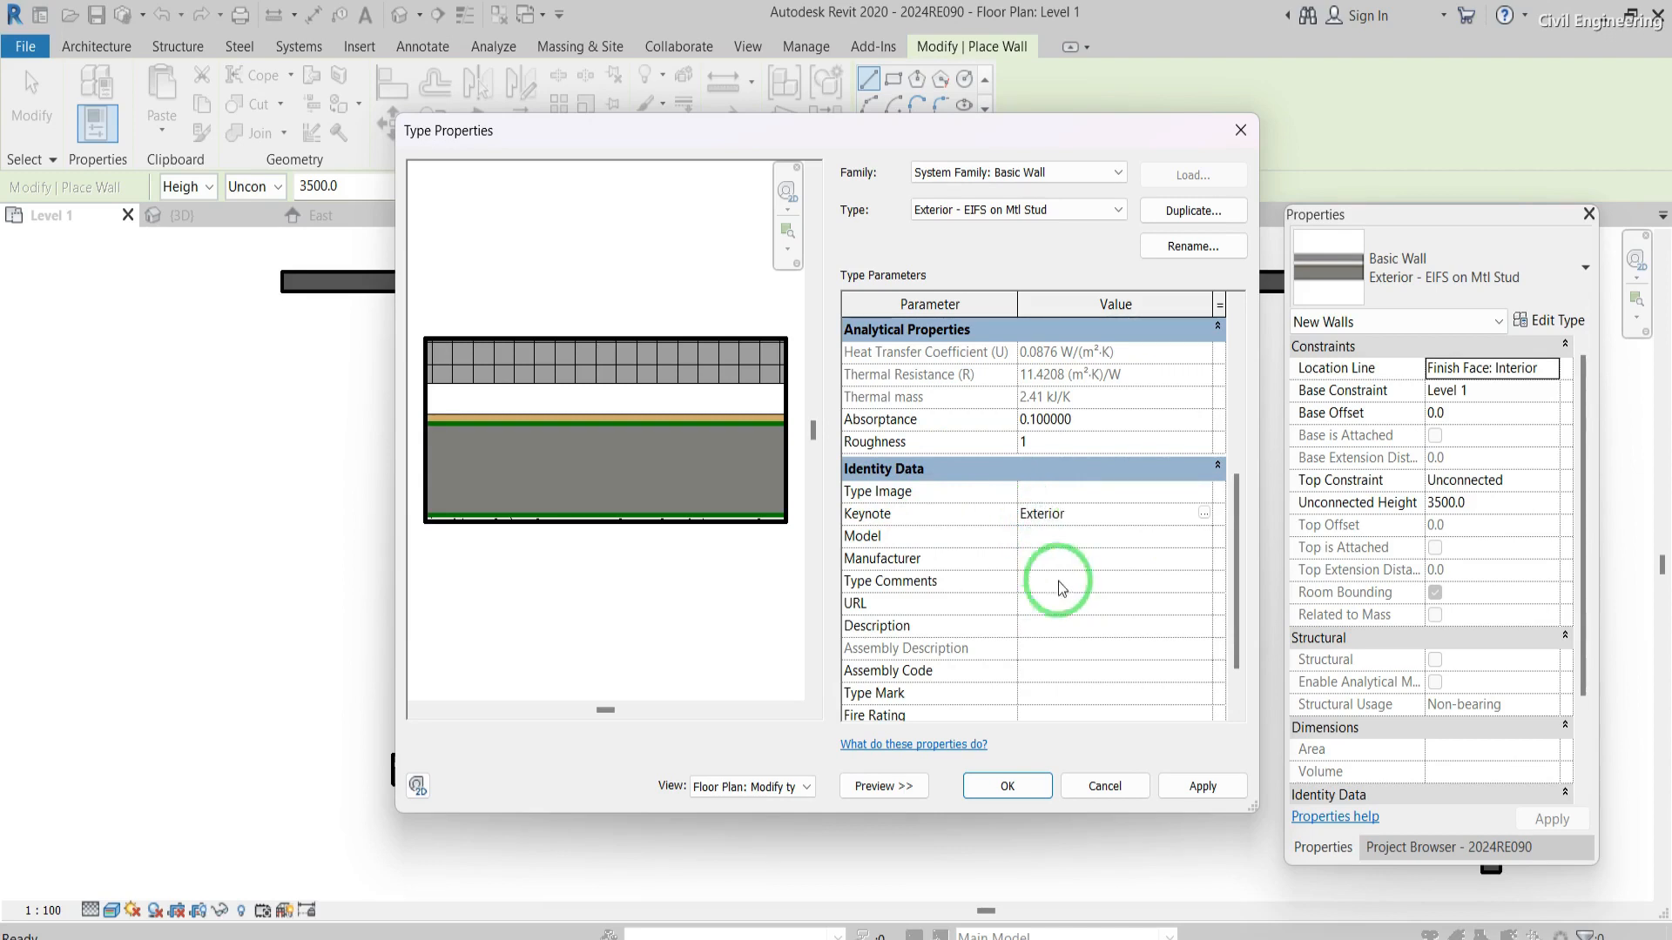
{"action": "left_click", "coordinate": [1179, 788]}
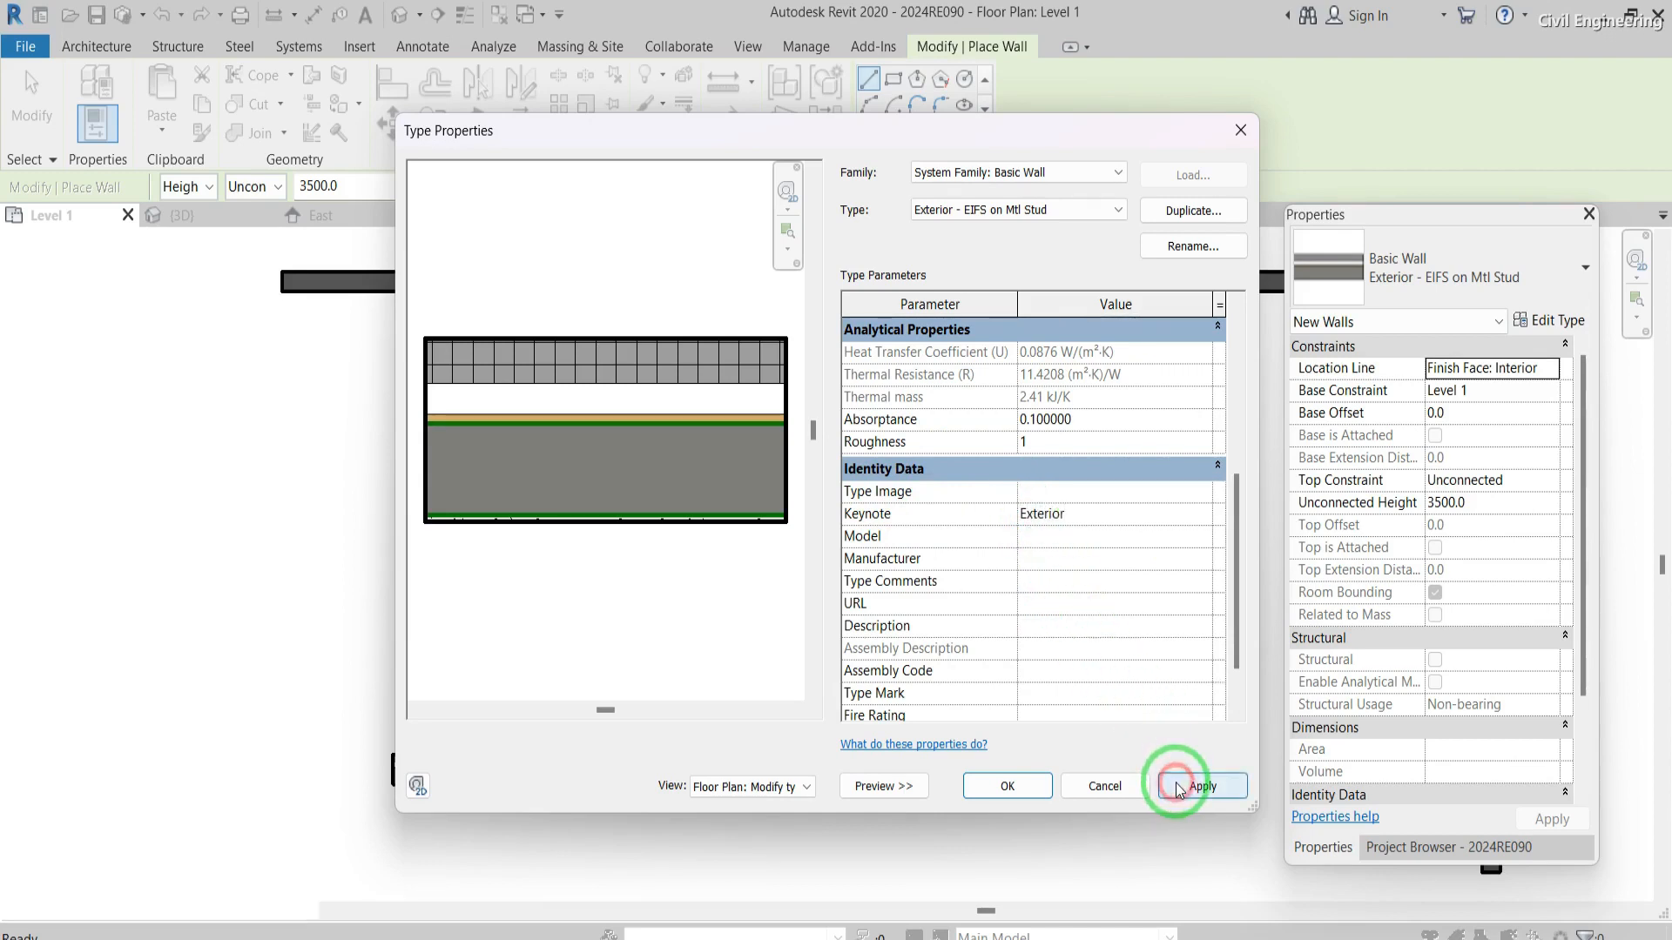
{"action": "left_click", "coordinate": [1012, 791]}
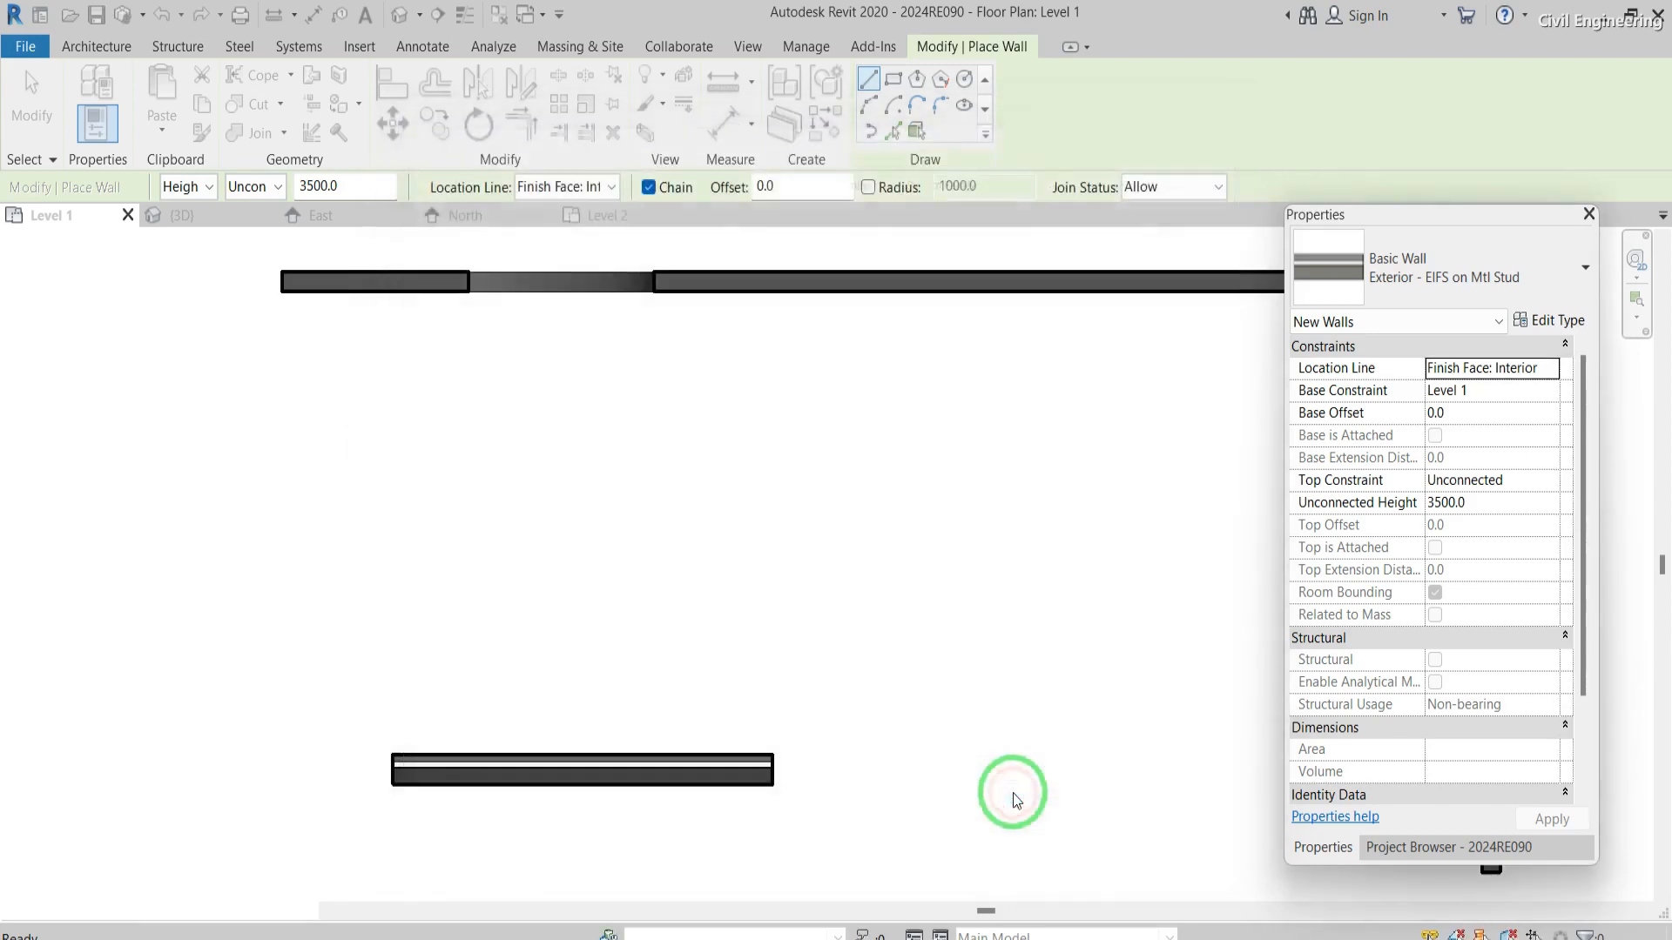
{"action": "scroll", "coordinate": [716, 643], "scroll_direction": "down", "scroll_amount": 2}
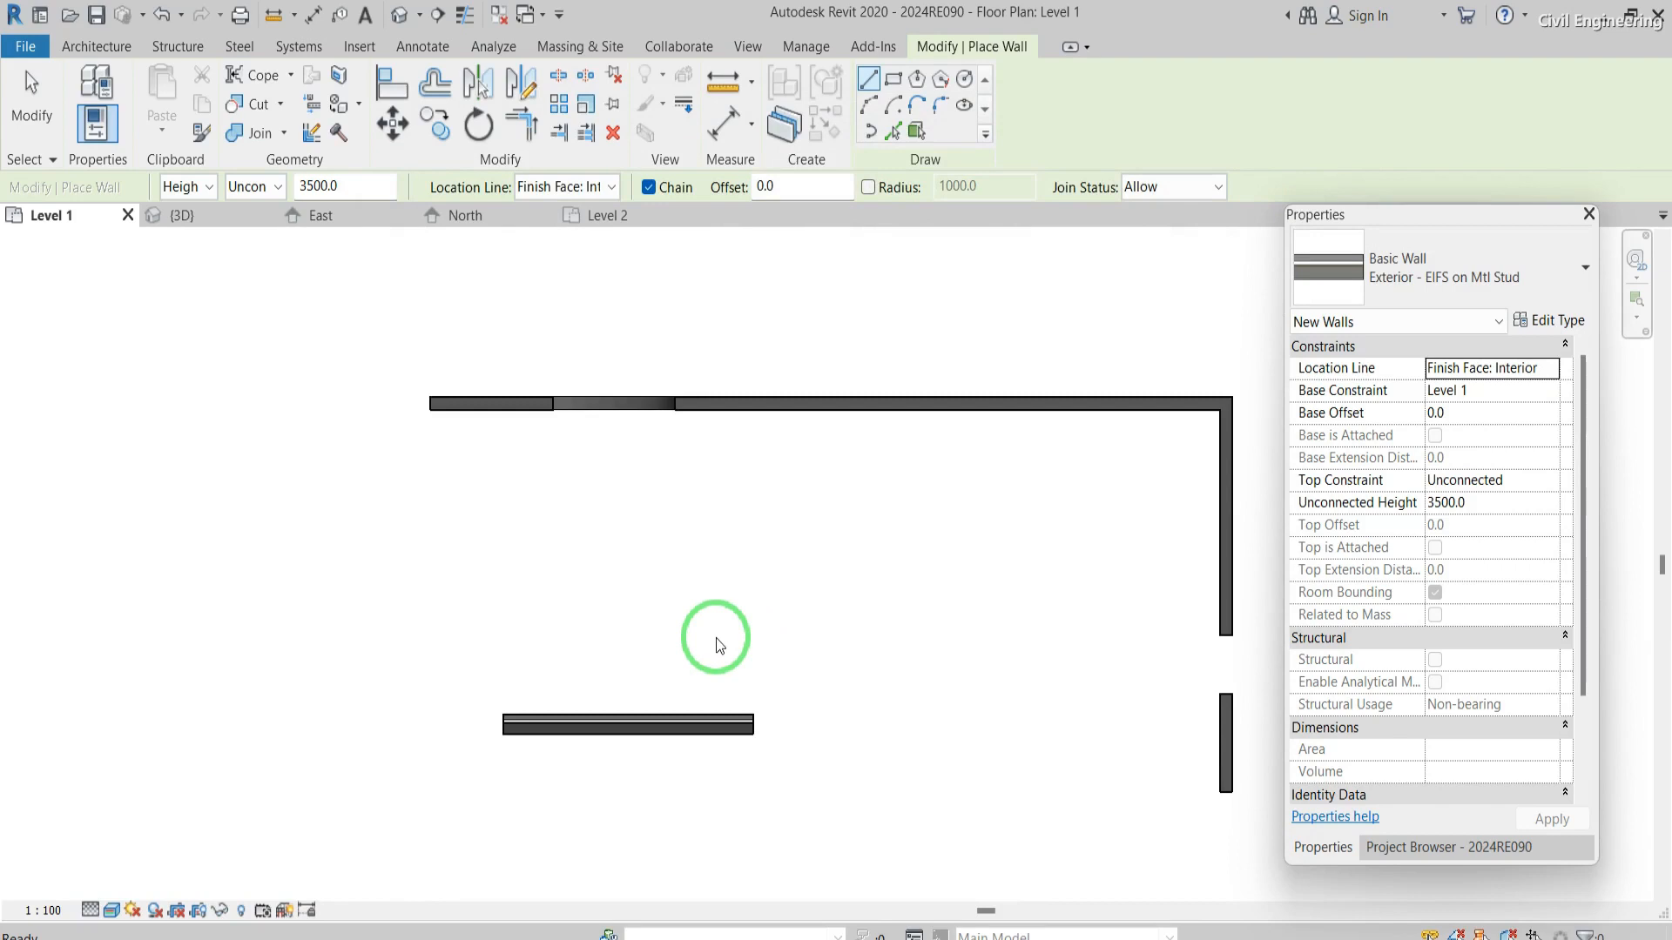
{"action": "left_click", "coordinate": [704, 719]}
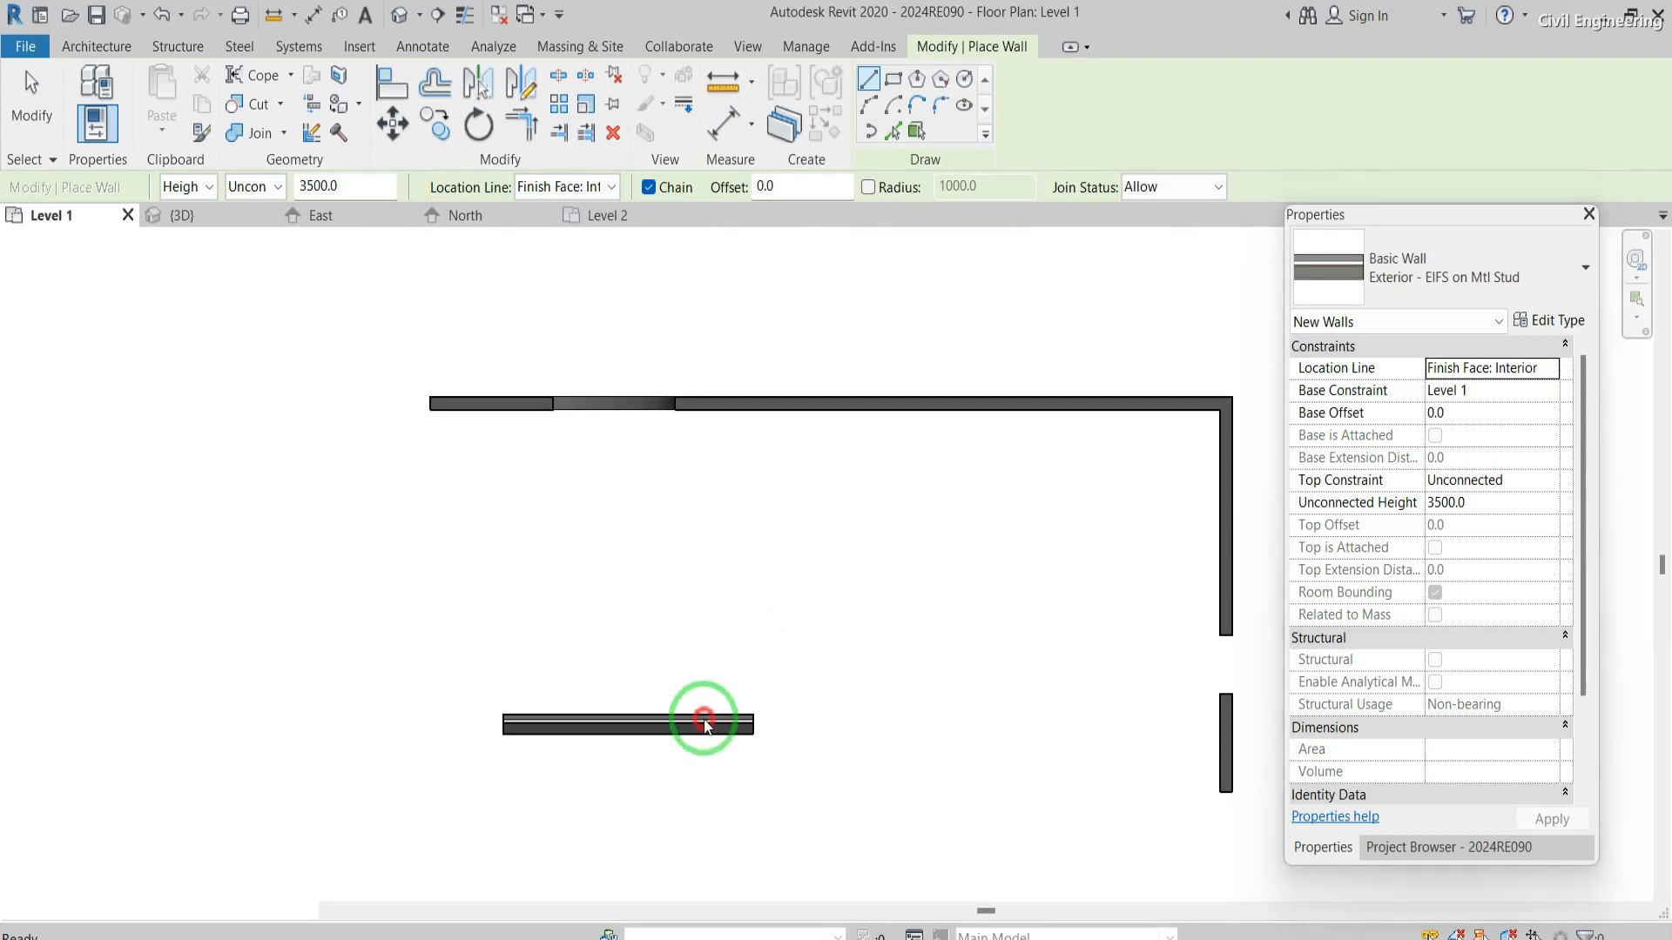
{"action": "key", "text": "Escape"}
{"action": "key", "text": "Escape"}
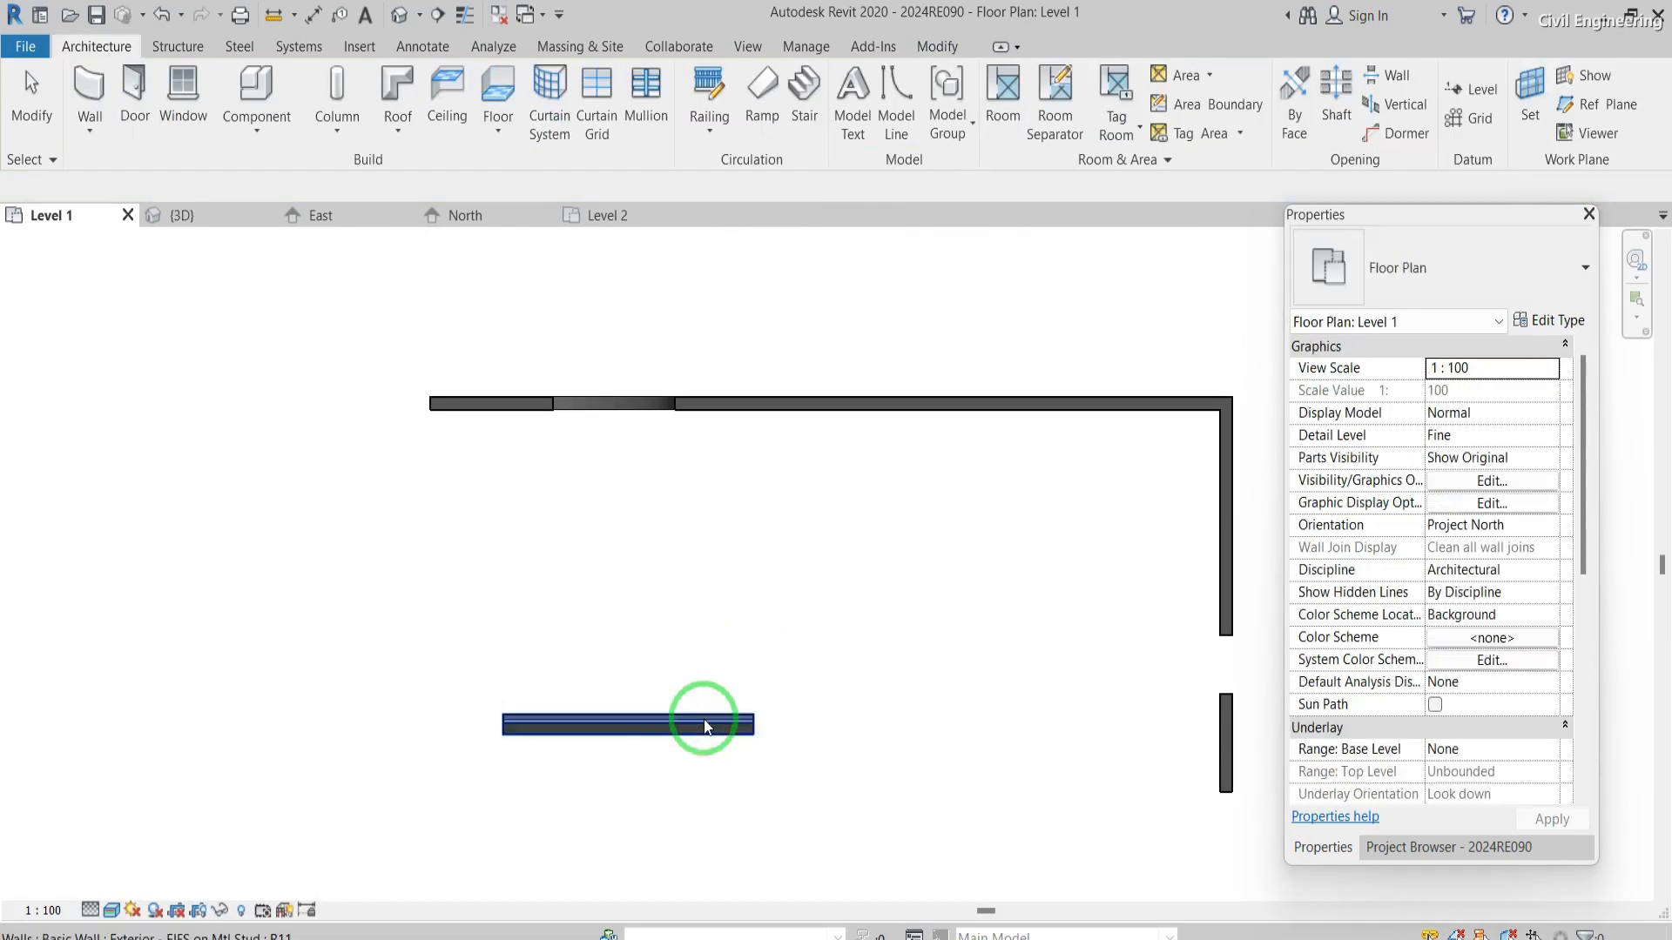
- Draw a horizontal Exterior - EIFS on Mtl Stud wall about 3500 long in the Level 1 plan, with its Base Constraint set to Level 2
{"action": "left_click", "coordinate": [91, 91]}
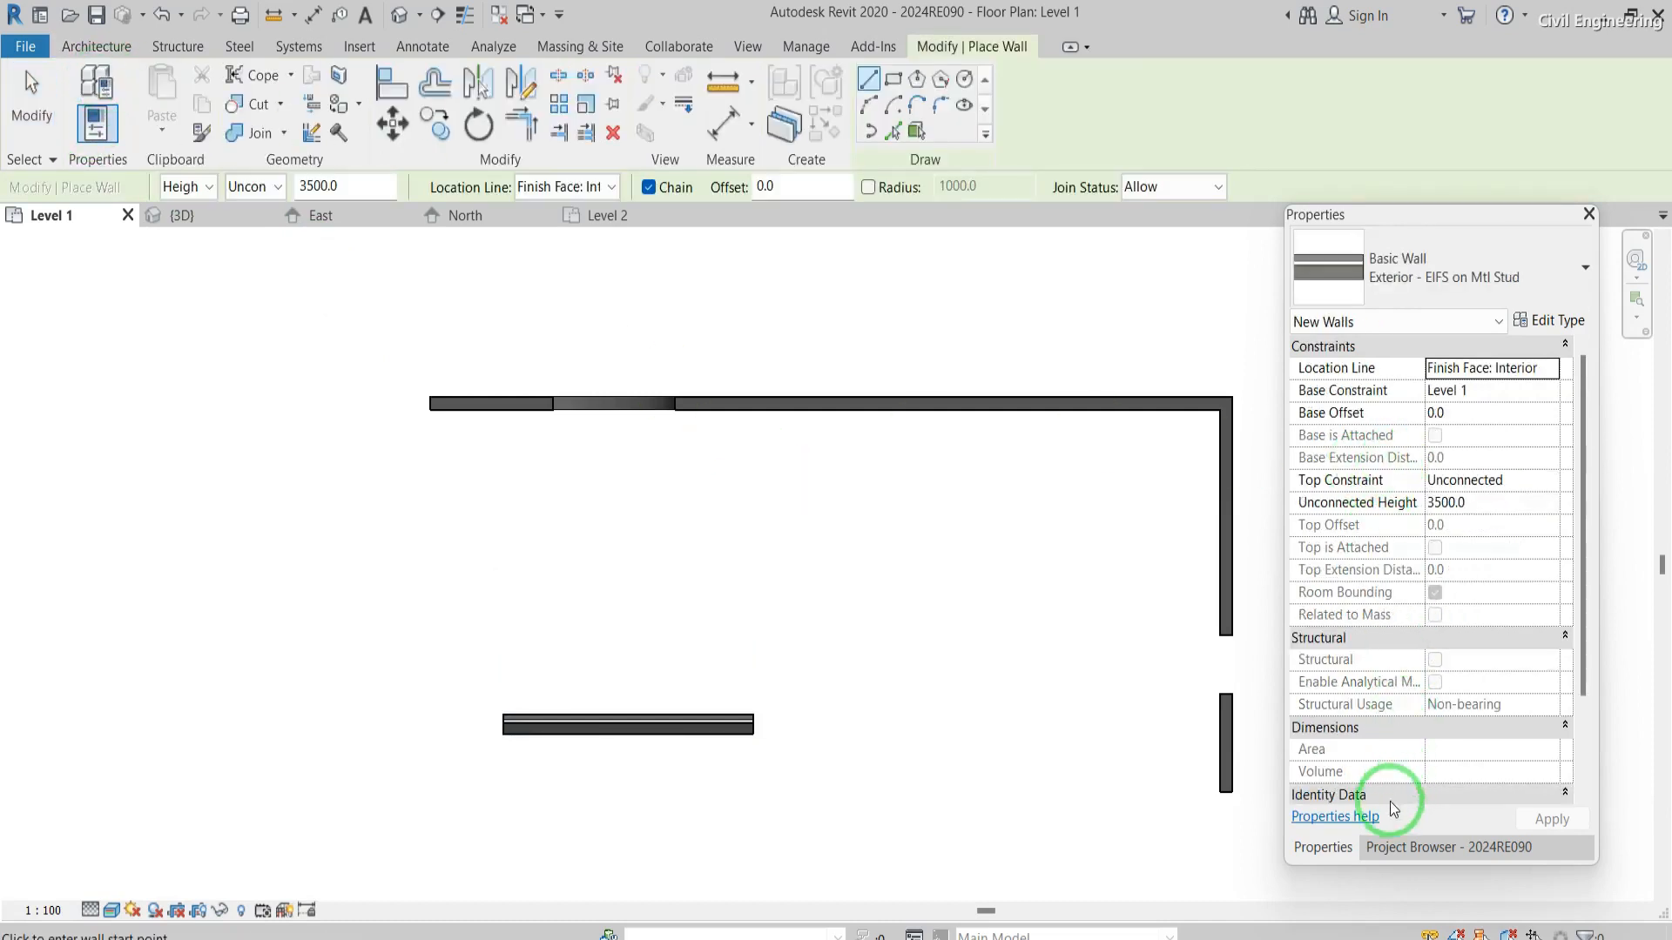
{"action": "scroll", "coordinate": [1463, 439], "scroll_direction": "down", "scroll_amount": 2}
{"action": "scroll", "coordinate": [1470, 443], "scroll_direction": "up", "scroll_amount": 2}
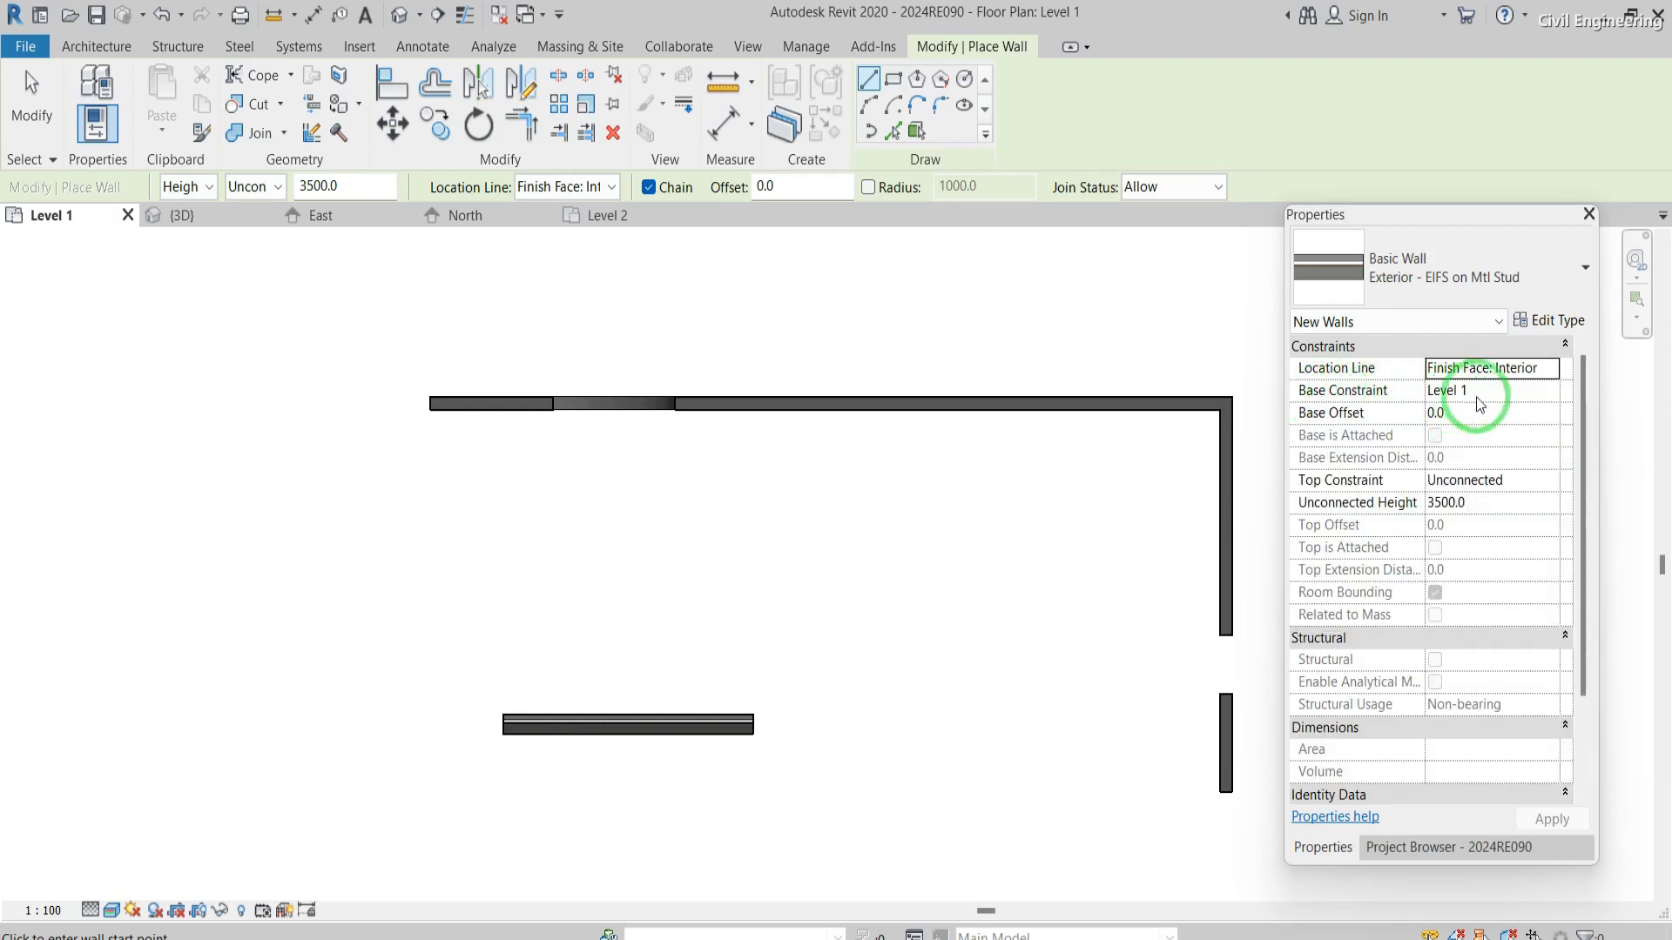
{"action": "left_click", "coordinate": [1551, 399]}
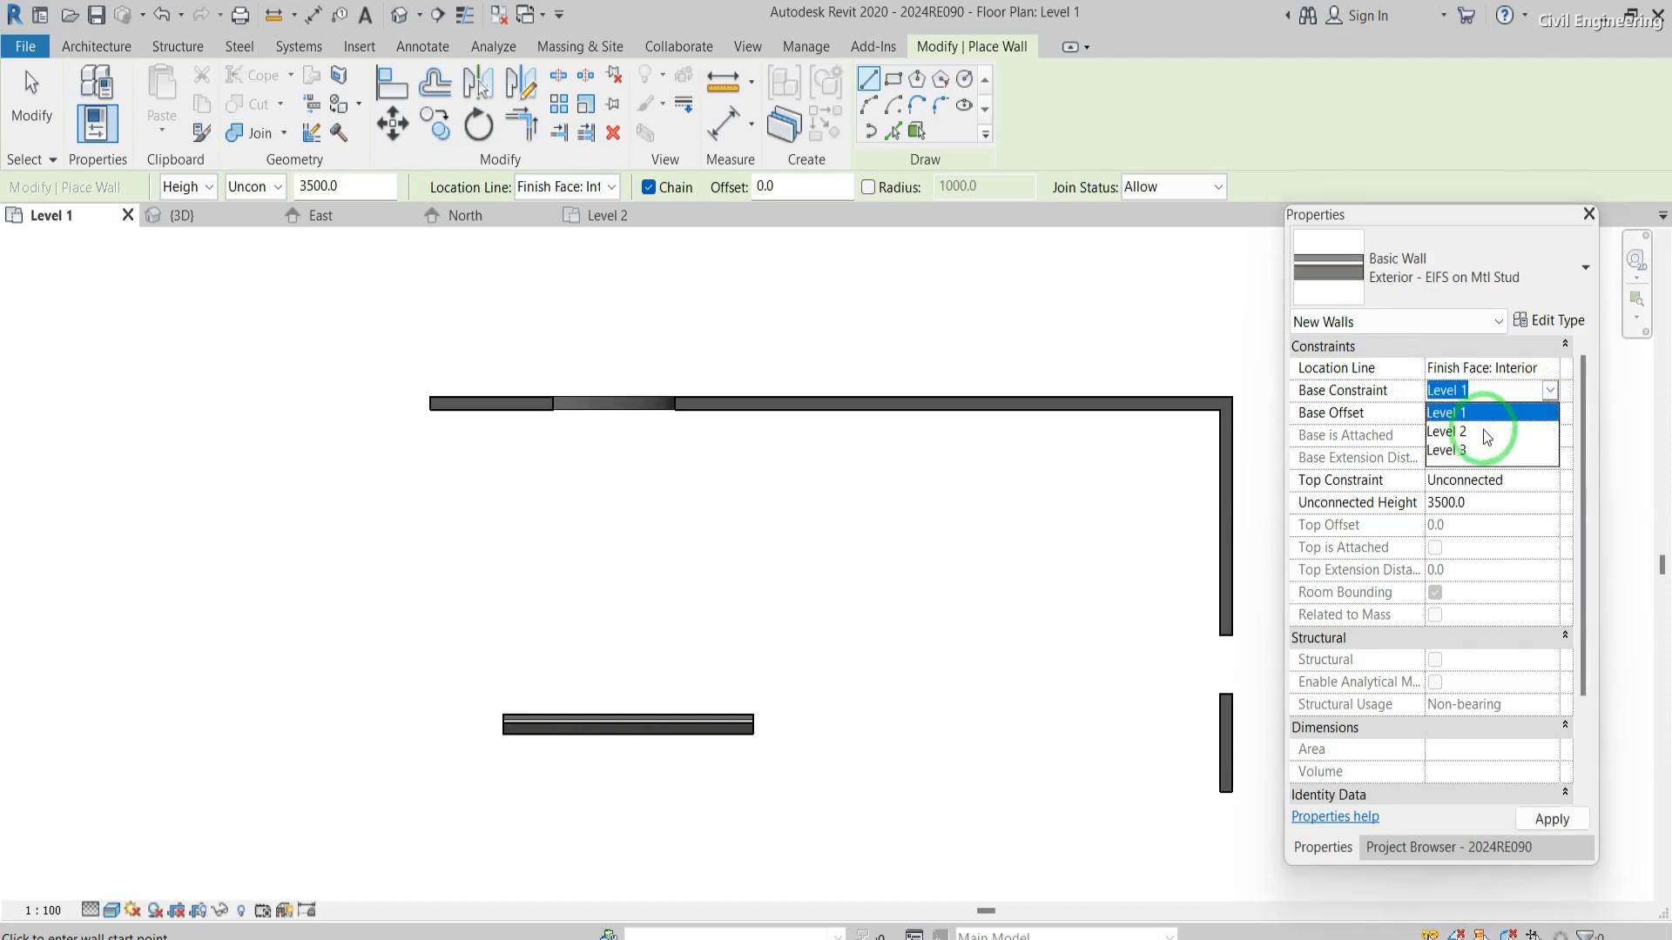
{"action": "left_click", "coordinate": [1464, 432]}
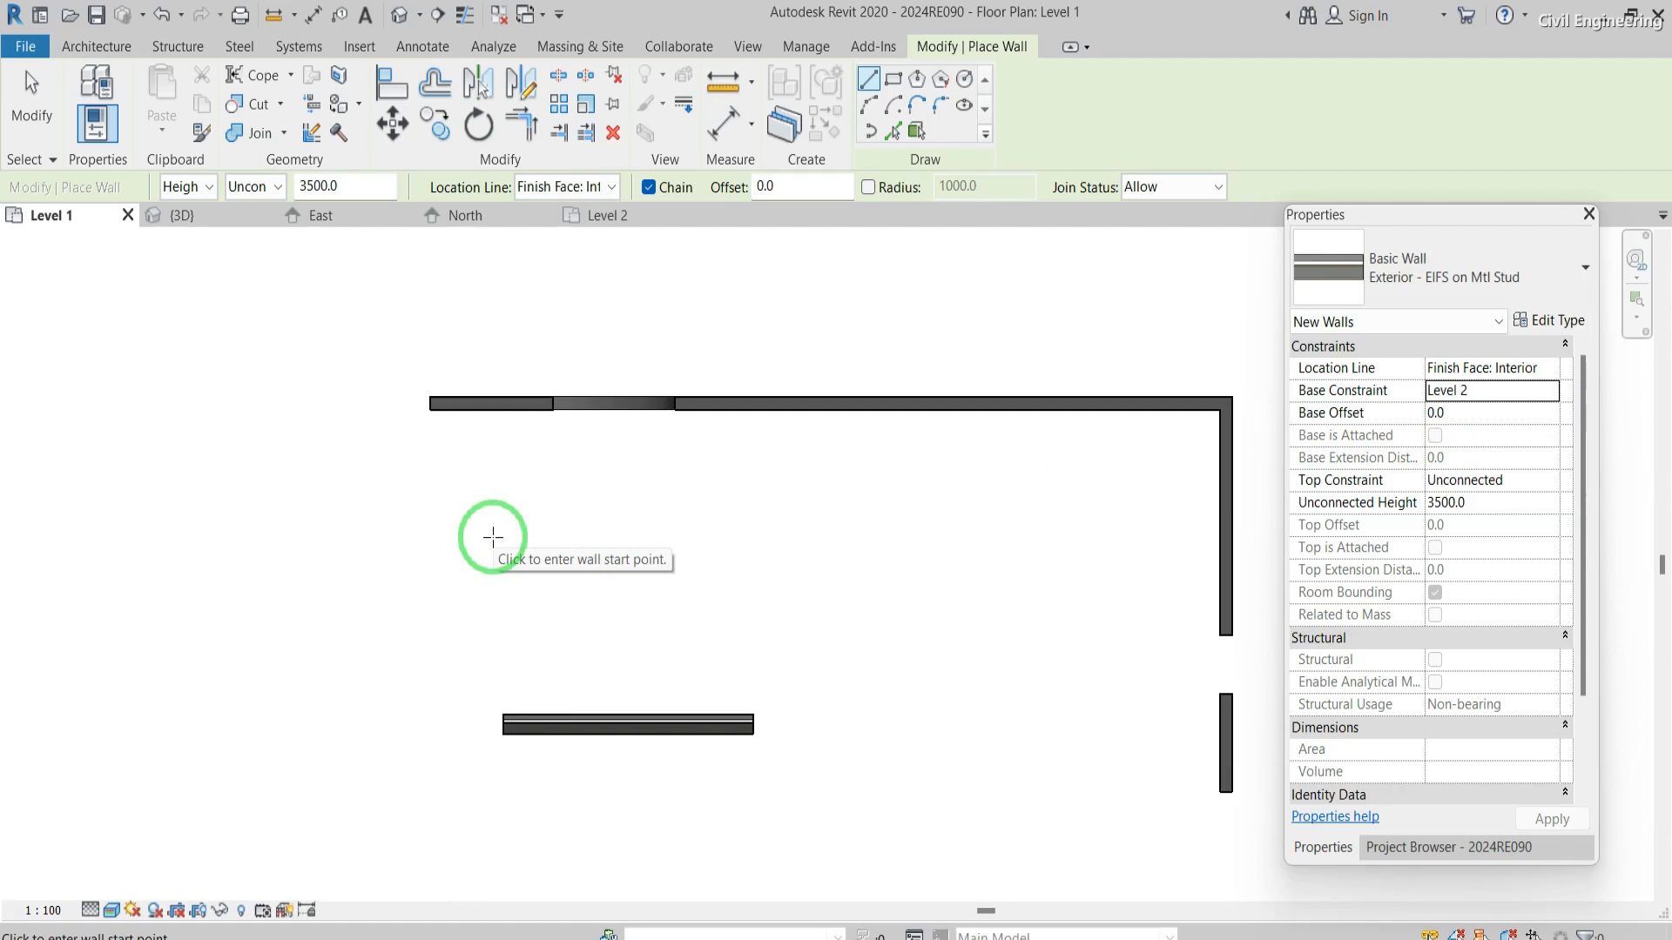
{"action": "left_click", "coordinate": [493, 536]}
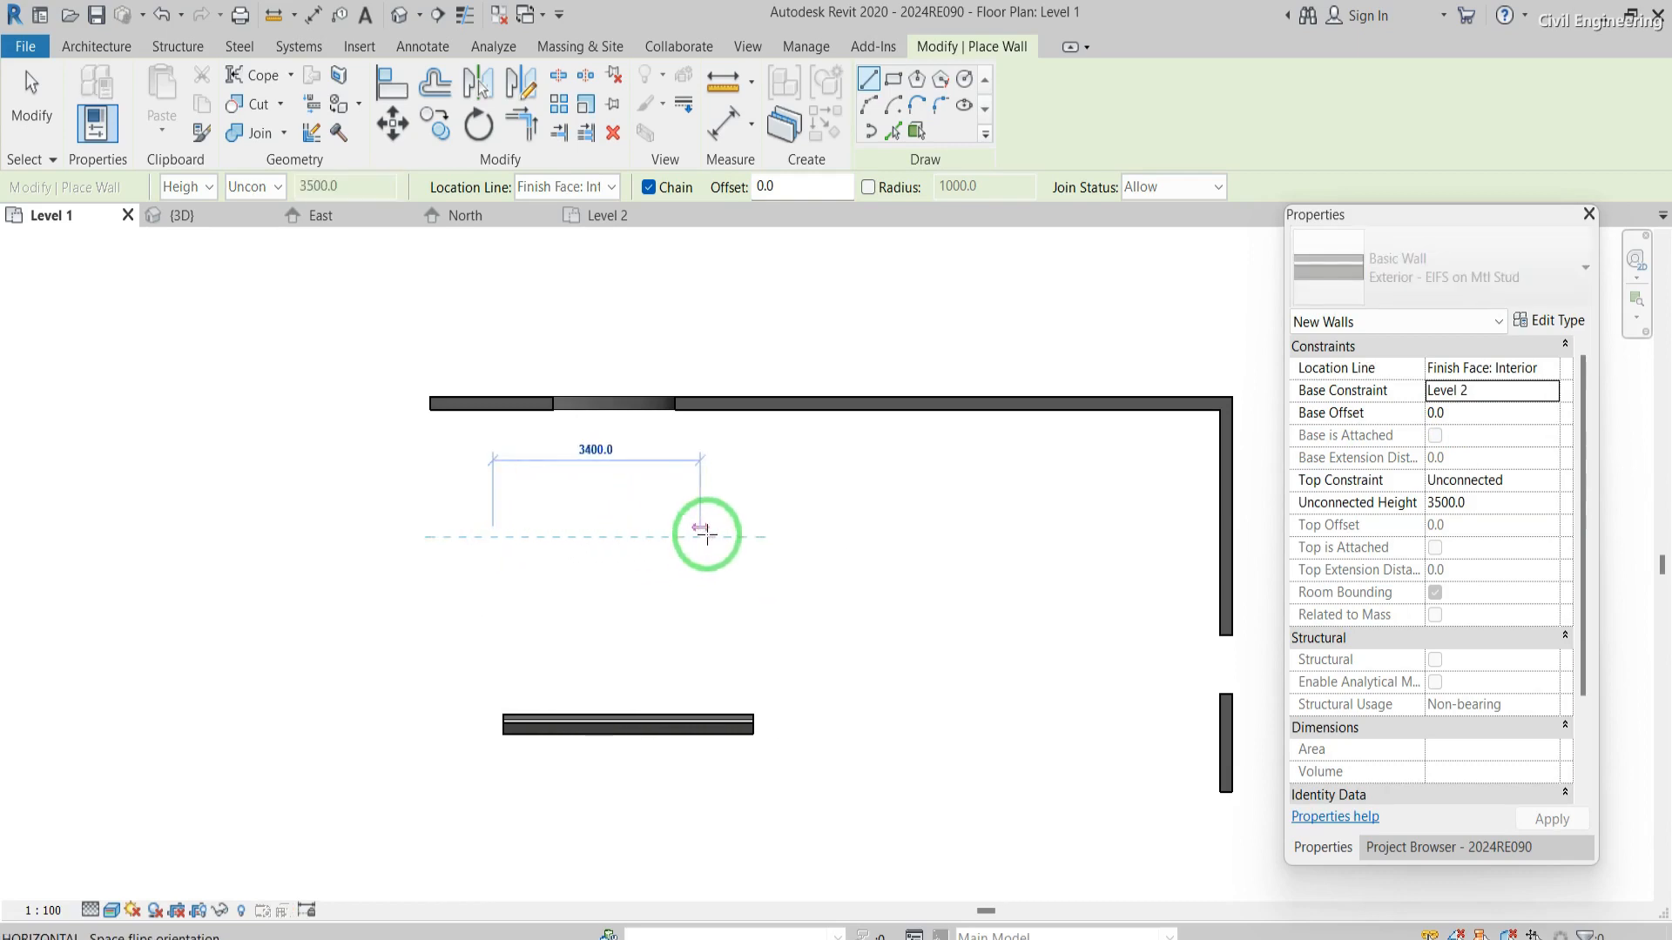
{"action": "left_click", "coordinate": [708, 535]}
{"action": "key", "text": "Escape"}
{"action": "key", "text": "Escape"}
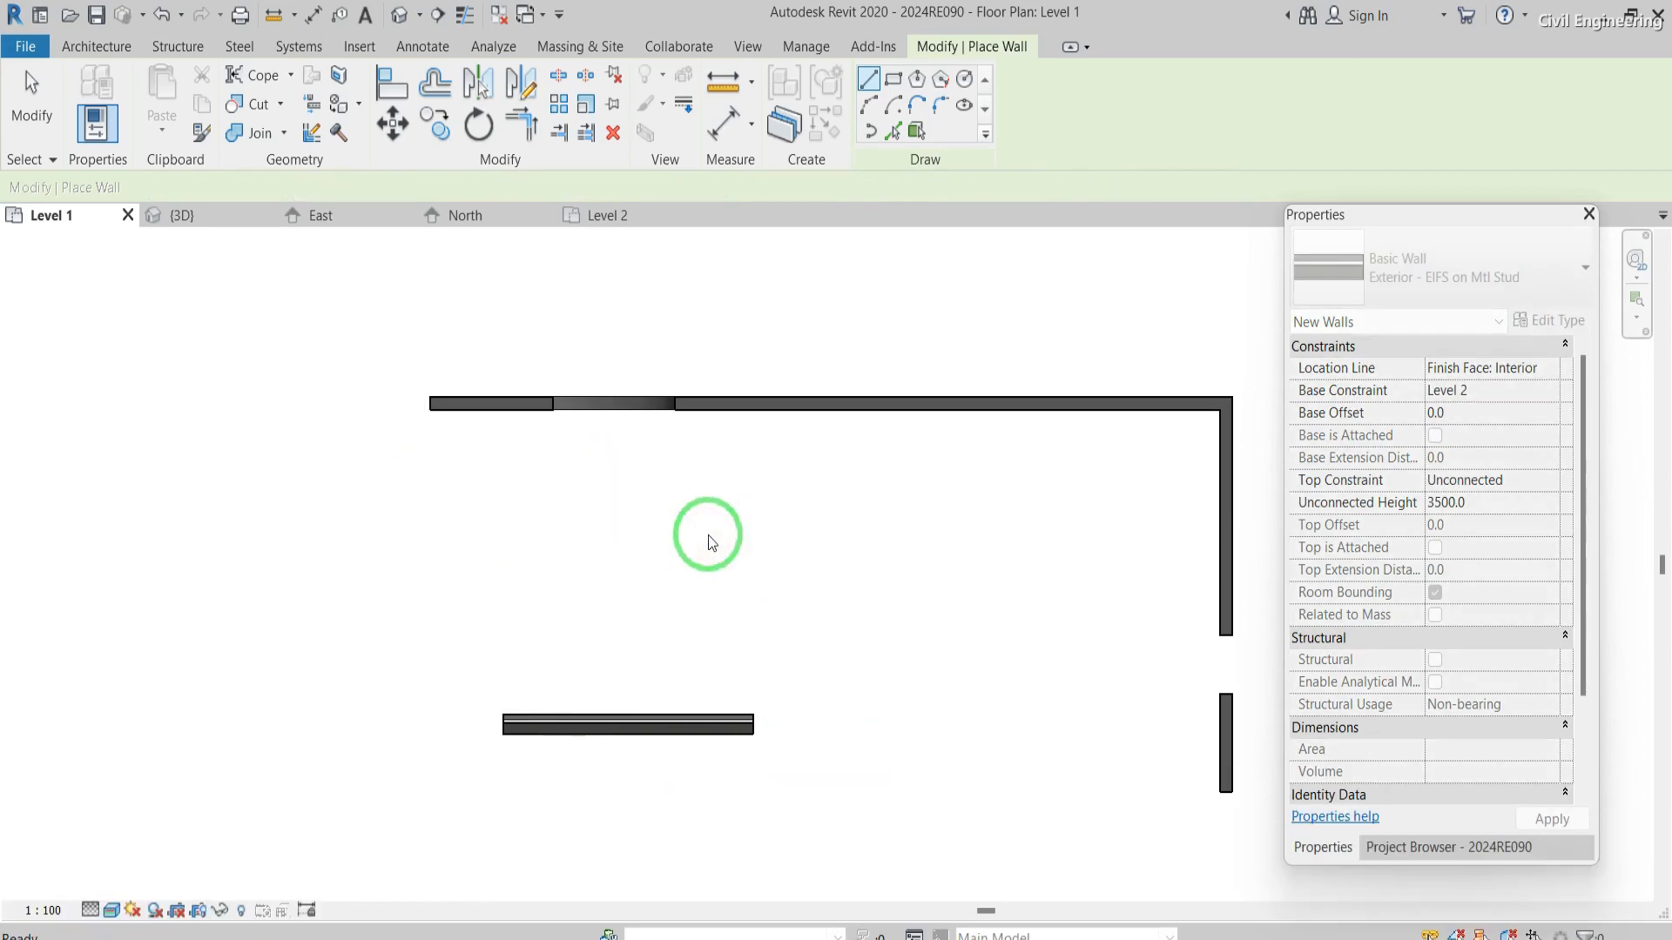
- Open the East elevation and select the new wall to check its base and height against the levels
{"action": "left_click", "coordinate": [1400, 858]}
{"action": "left_click", "coordinate": [1376, 503]}
{"action": "double_click", "coordinate": [1375, 503]}
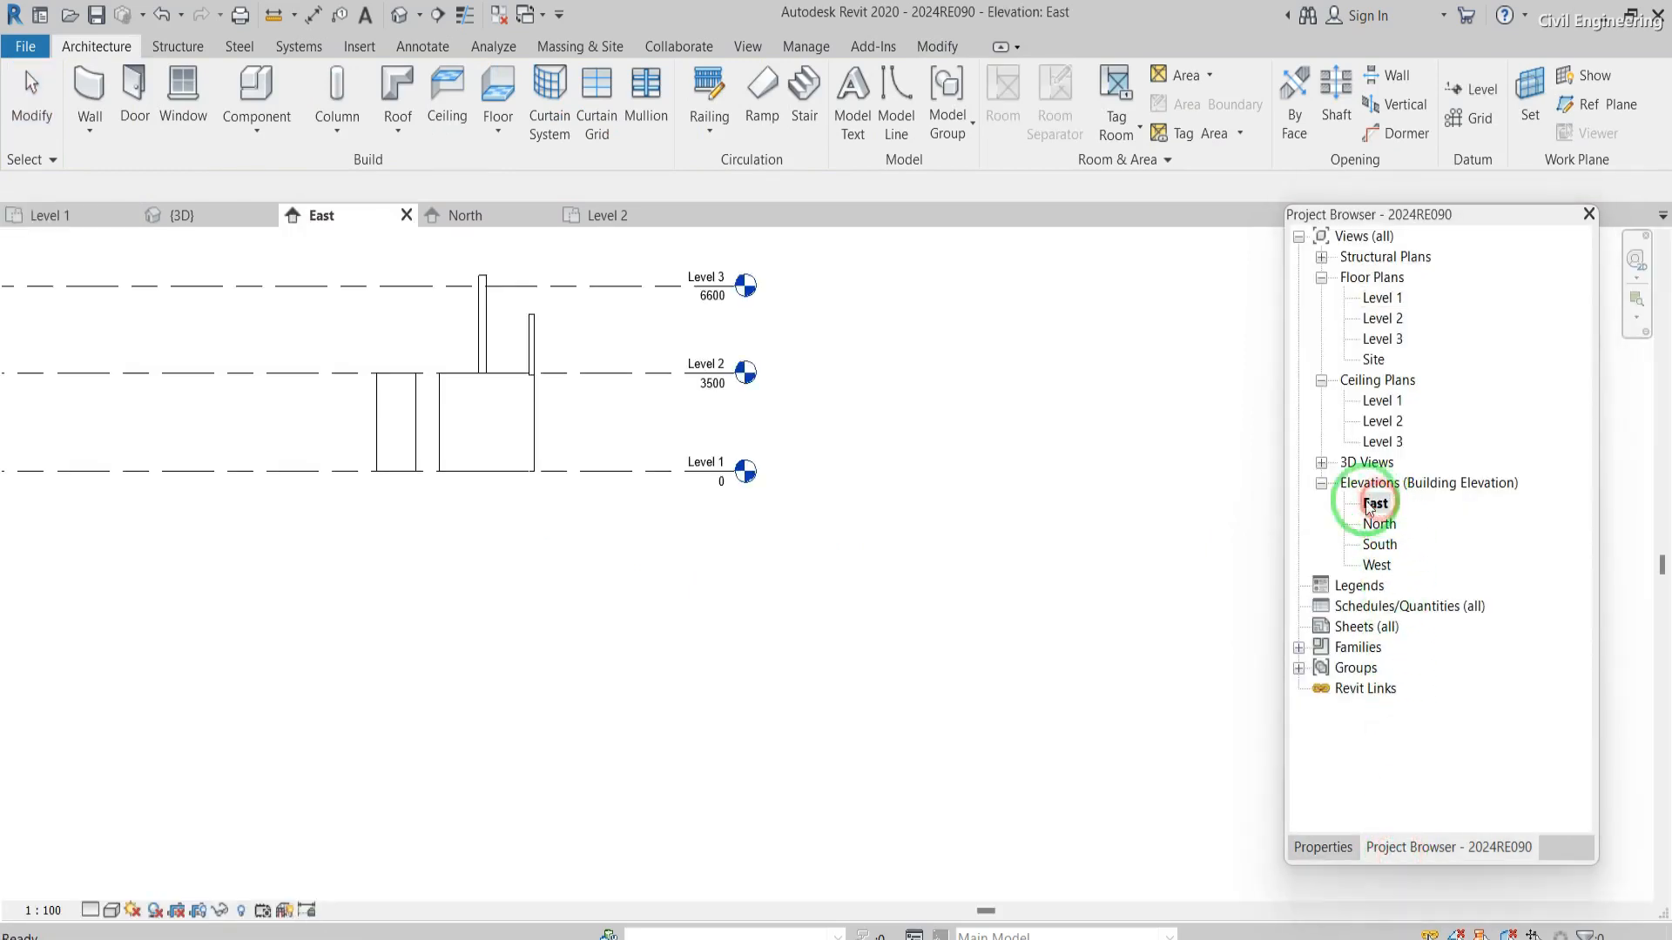
{"action": "left_click", "coordinate": [481, 338]}
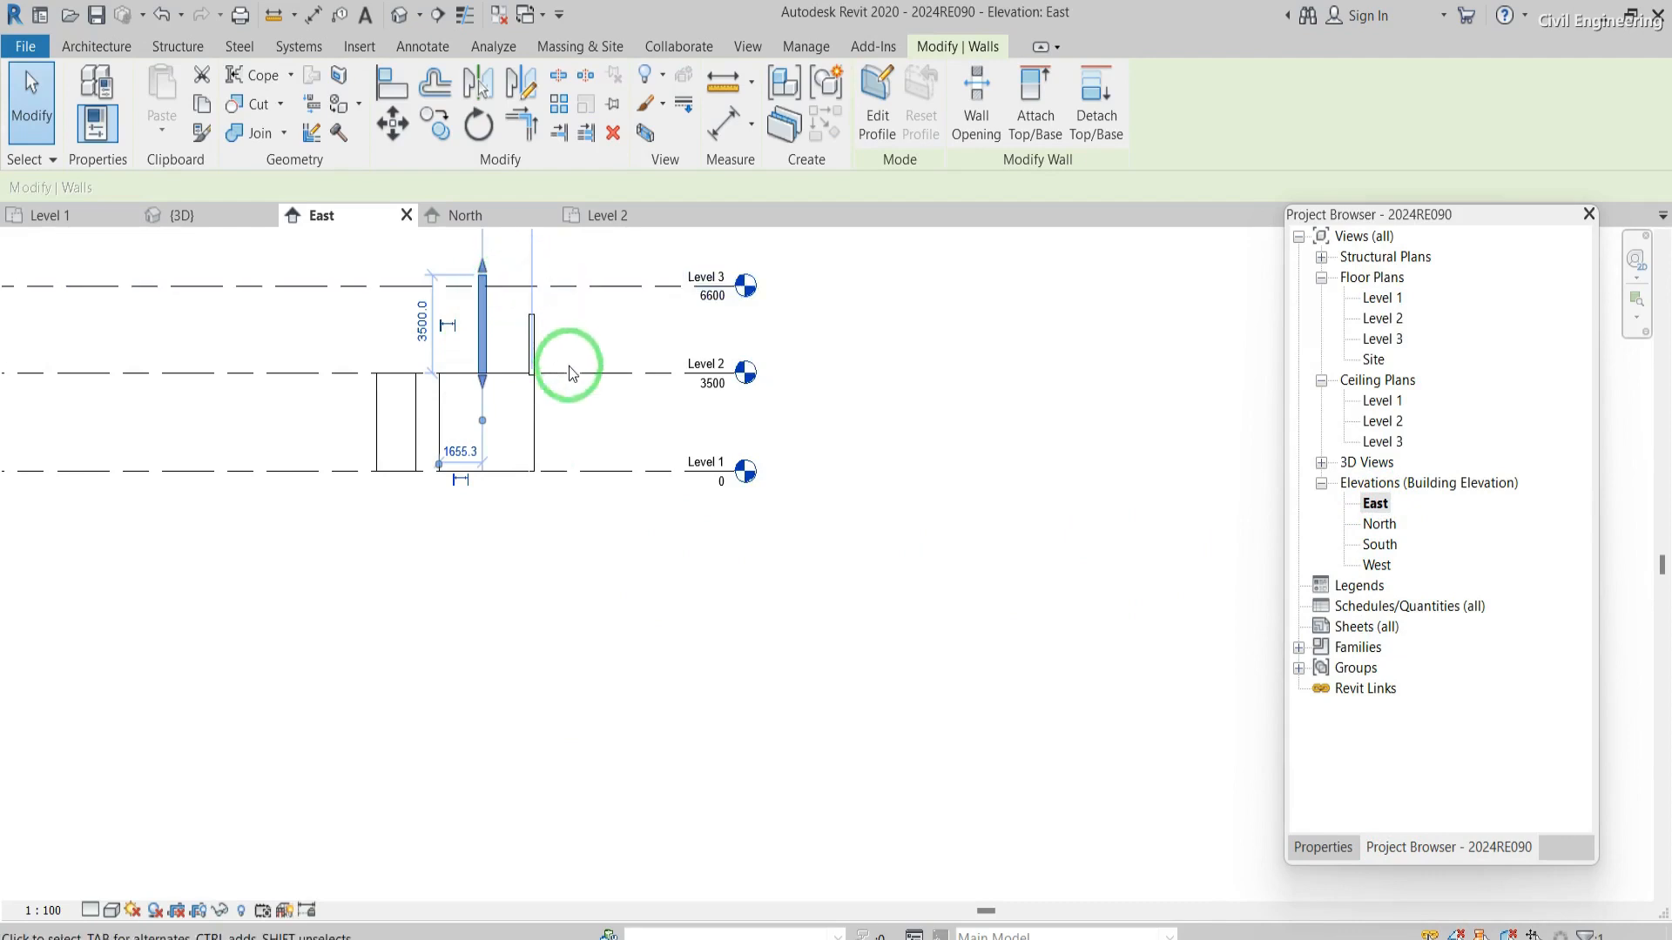
{"action": "scroll", "coordinate": [559, 430], "scroll_direction": "down", "scroll_amount": 2}
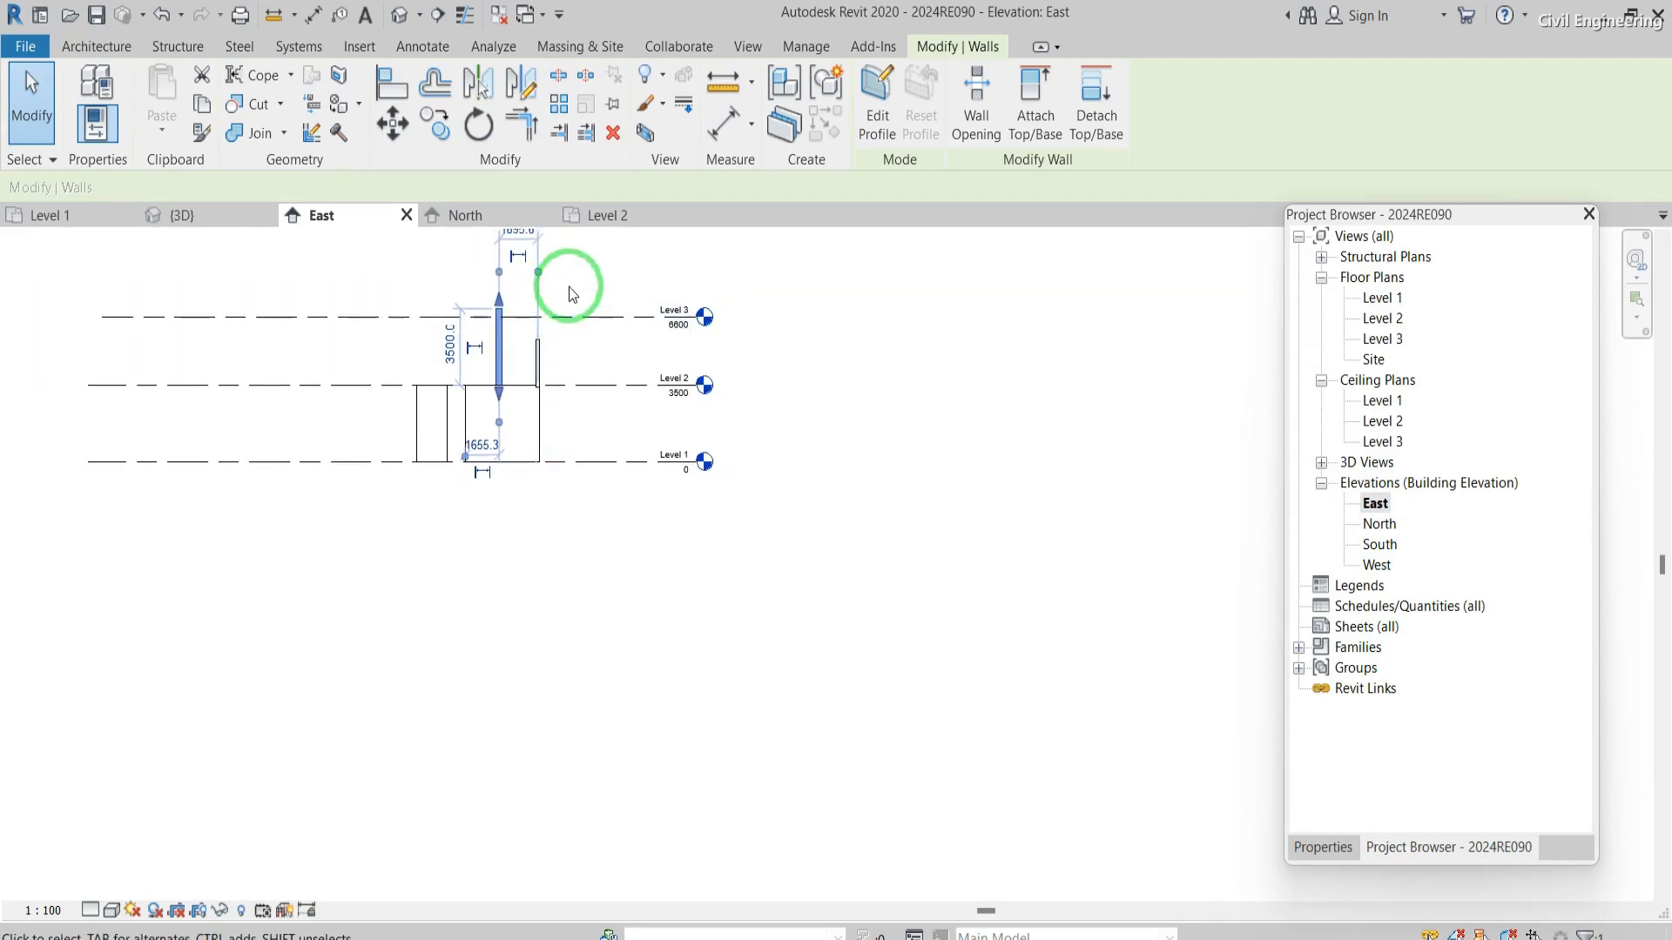
{"action": "scroll", "coordinate": [568, 286], "scroll_direction": "up", "scroll_amount": 2}
- Return to the Level 1 plan and draw a horizontal wall about 11600 long above the existing walls, with a Base Offset of 1500
{"action": "left_click", "coordinate": [1373, 300]}
{"action": "double_click", "coordinate": [1373, 300]}
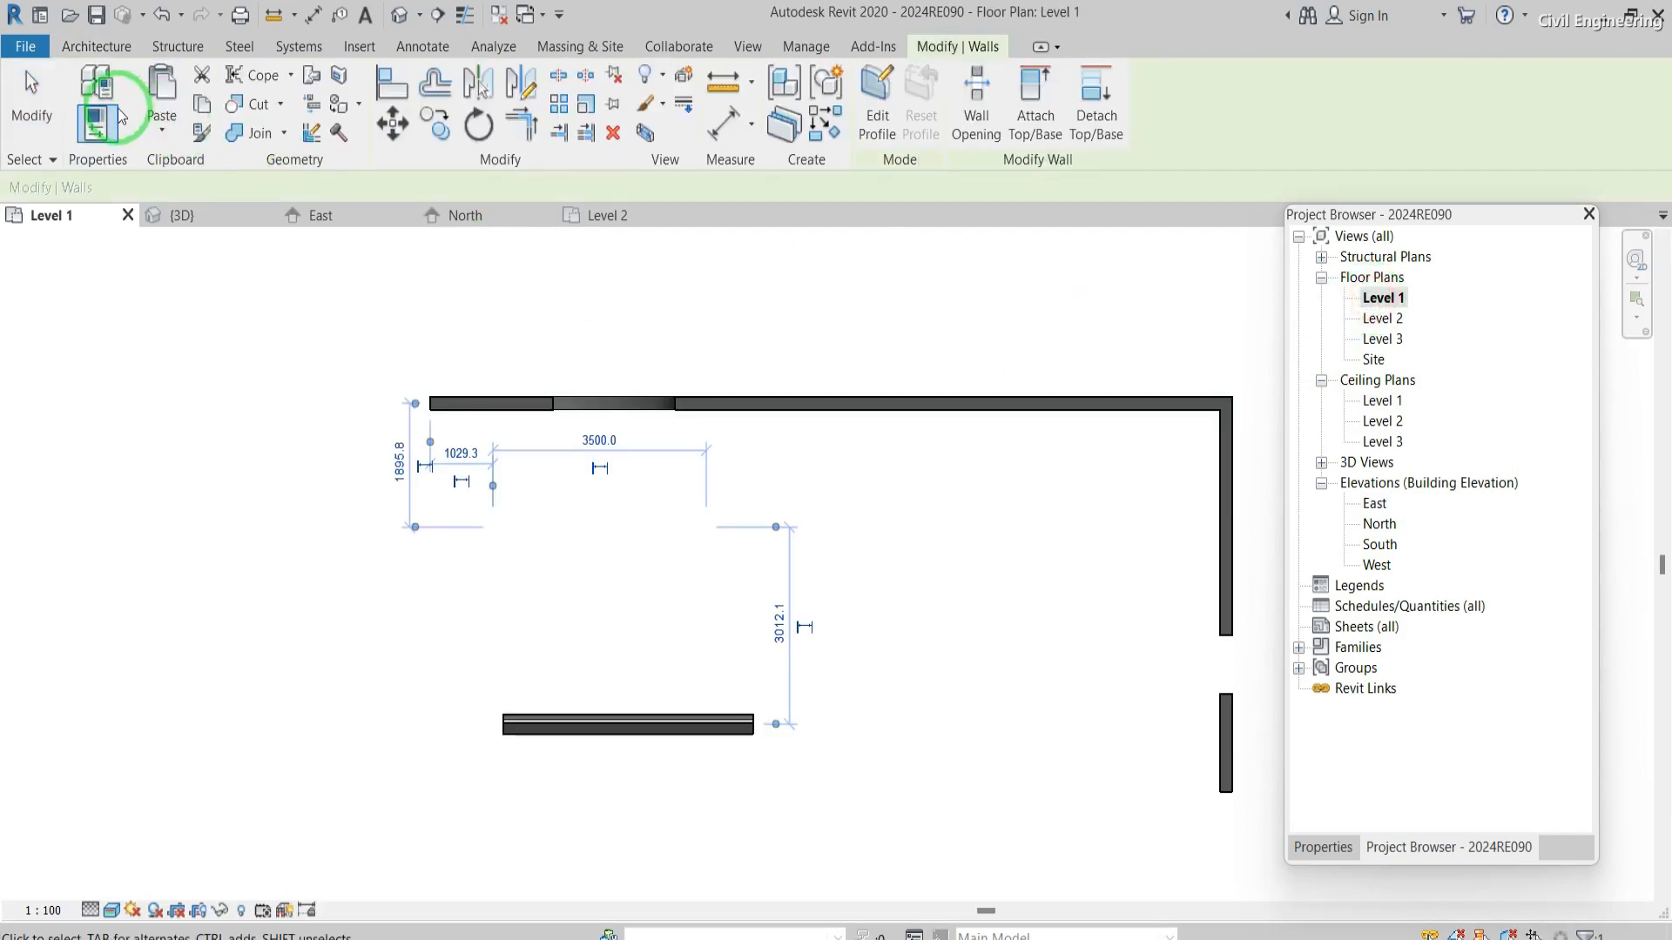
{"action": "left_click", "coordinate": [87, 48]}
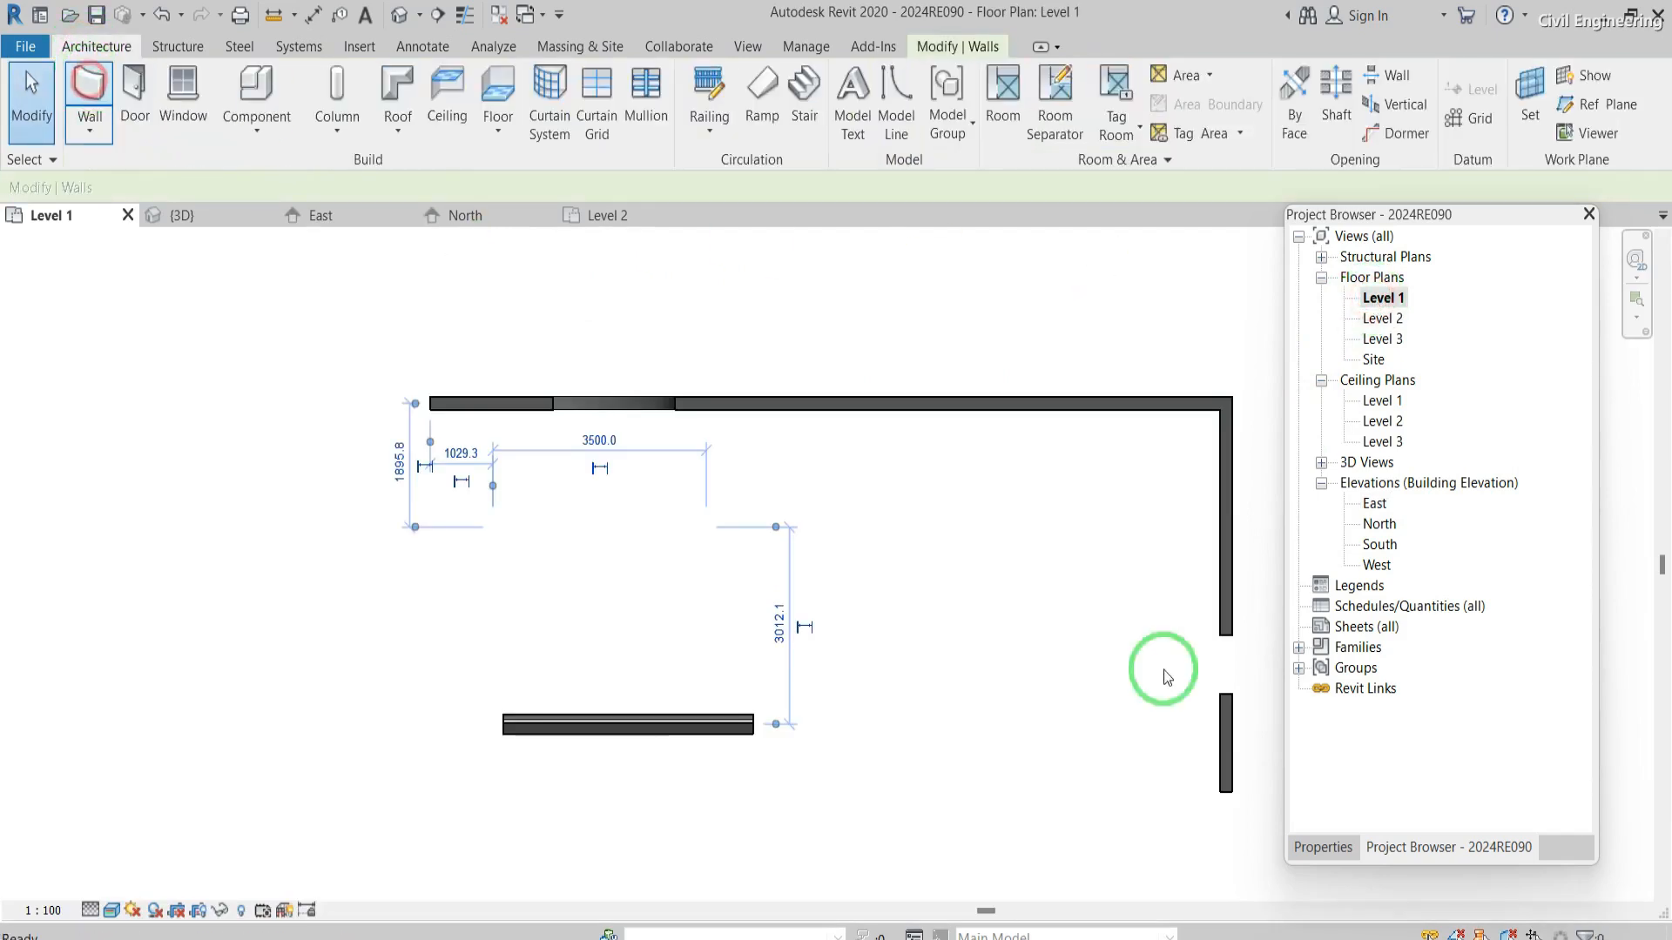
{"action": "key", "text": "w"}
{"action": "key", "text": "a"}
{"action": "left_click", "coordinate": [1323, 847]}
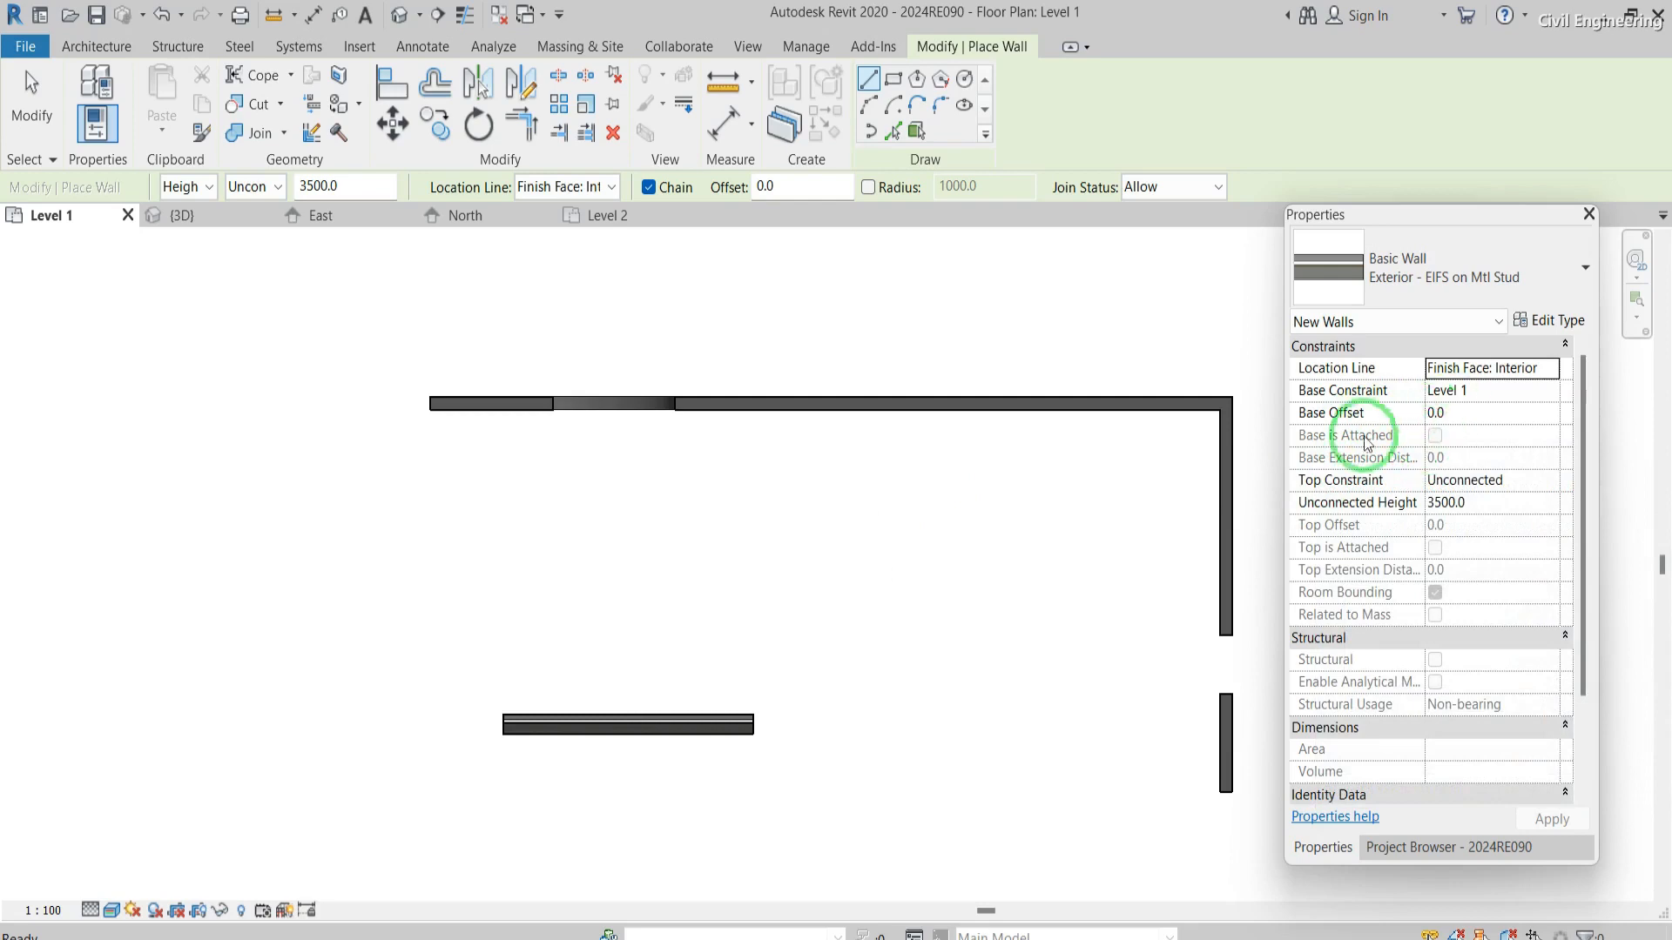
{"action": "scroll", "coordinate": [843, 597], "scroll_direction": "down", "scroll_amount": 5}
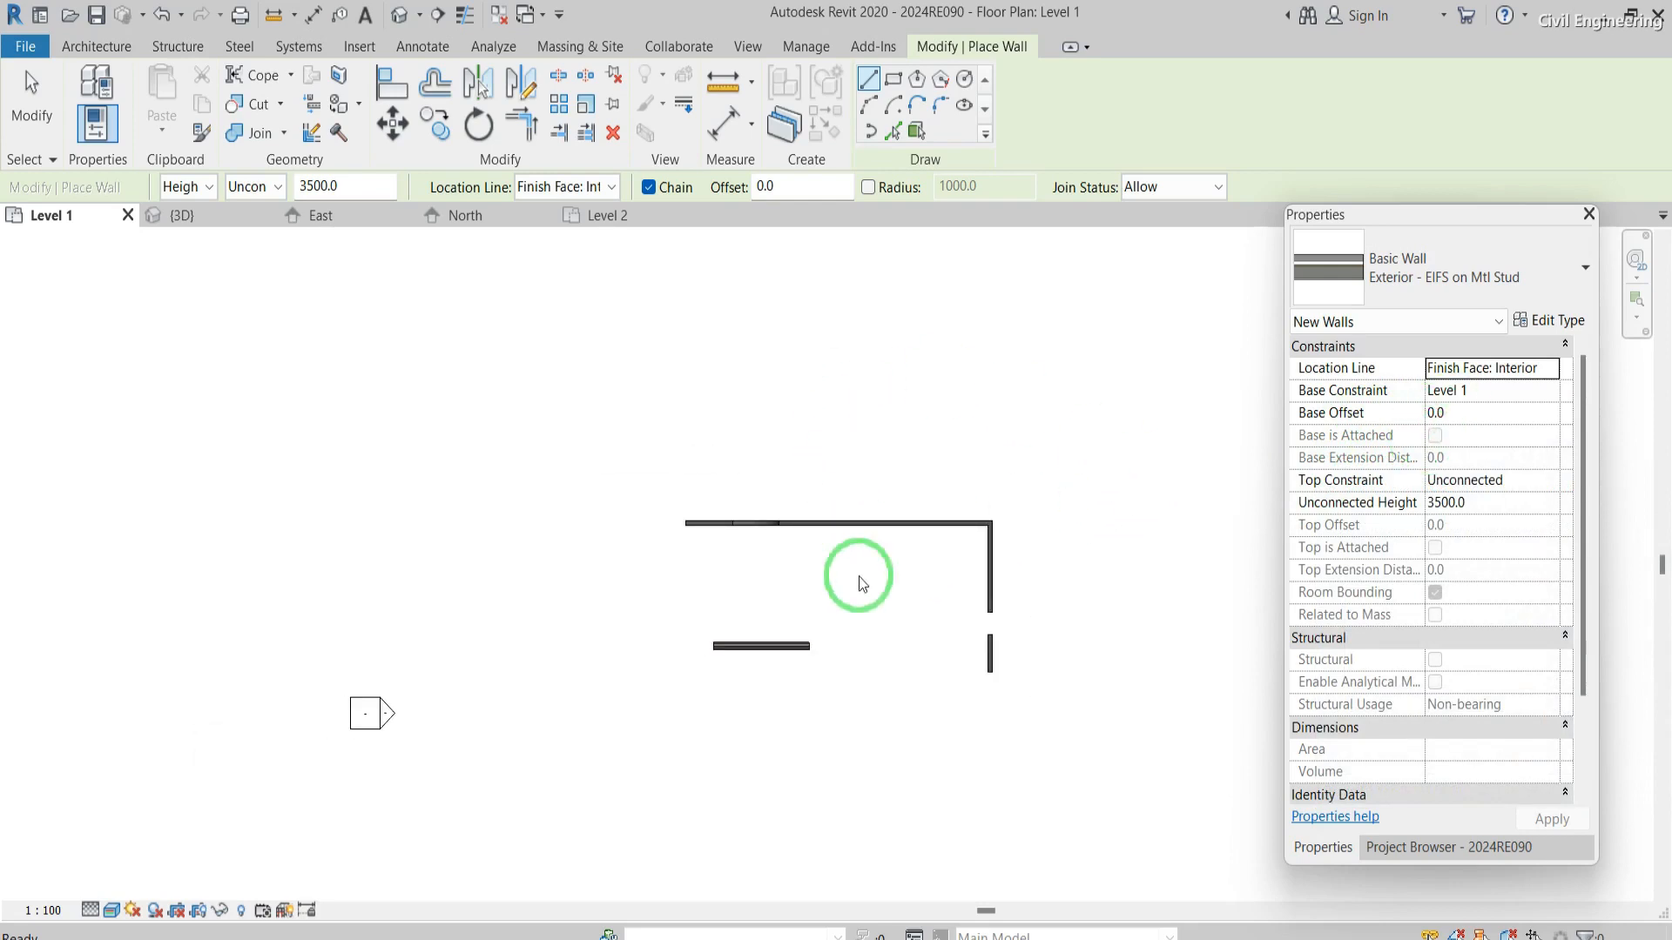
{"action": "scroll", "coordinate": [859, 582], "scroll_direction": "down", "scroll_amount": 2}
{"action": "scroll", "coordinate": [788, 309], "scroll_direction": "up", "scroll_amount": 3}
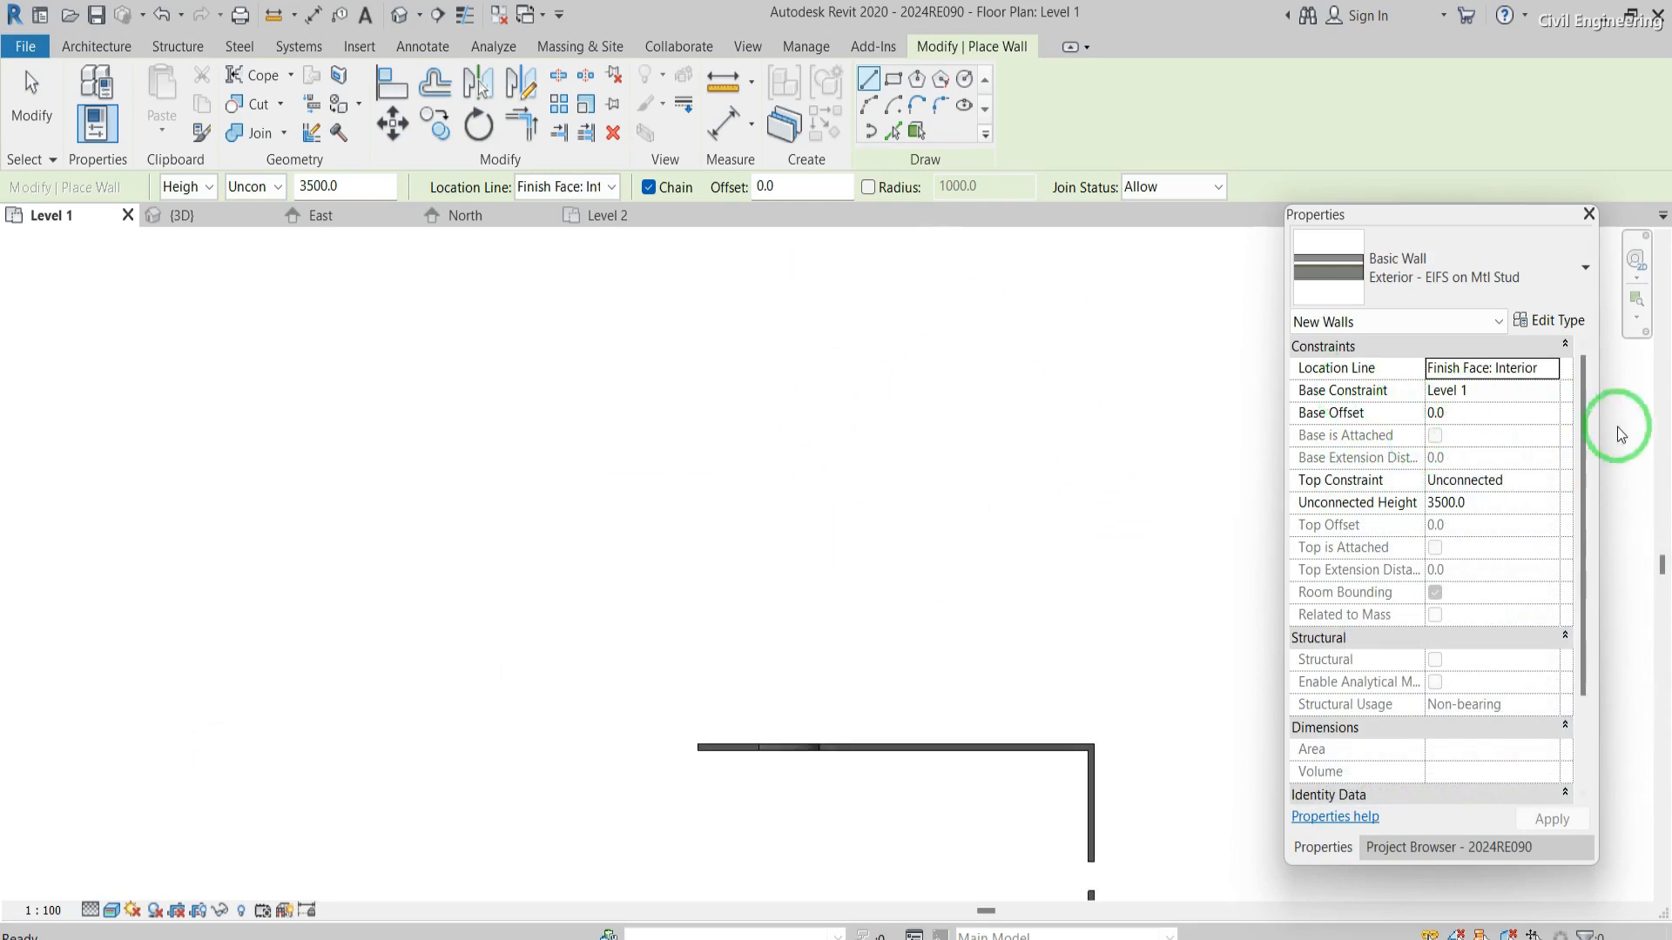
{"action": "left_click", "coordinate": [1475, 410]}
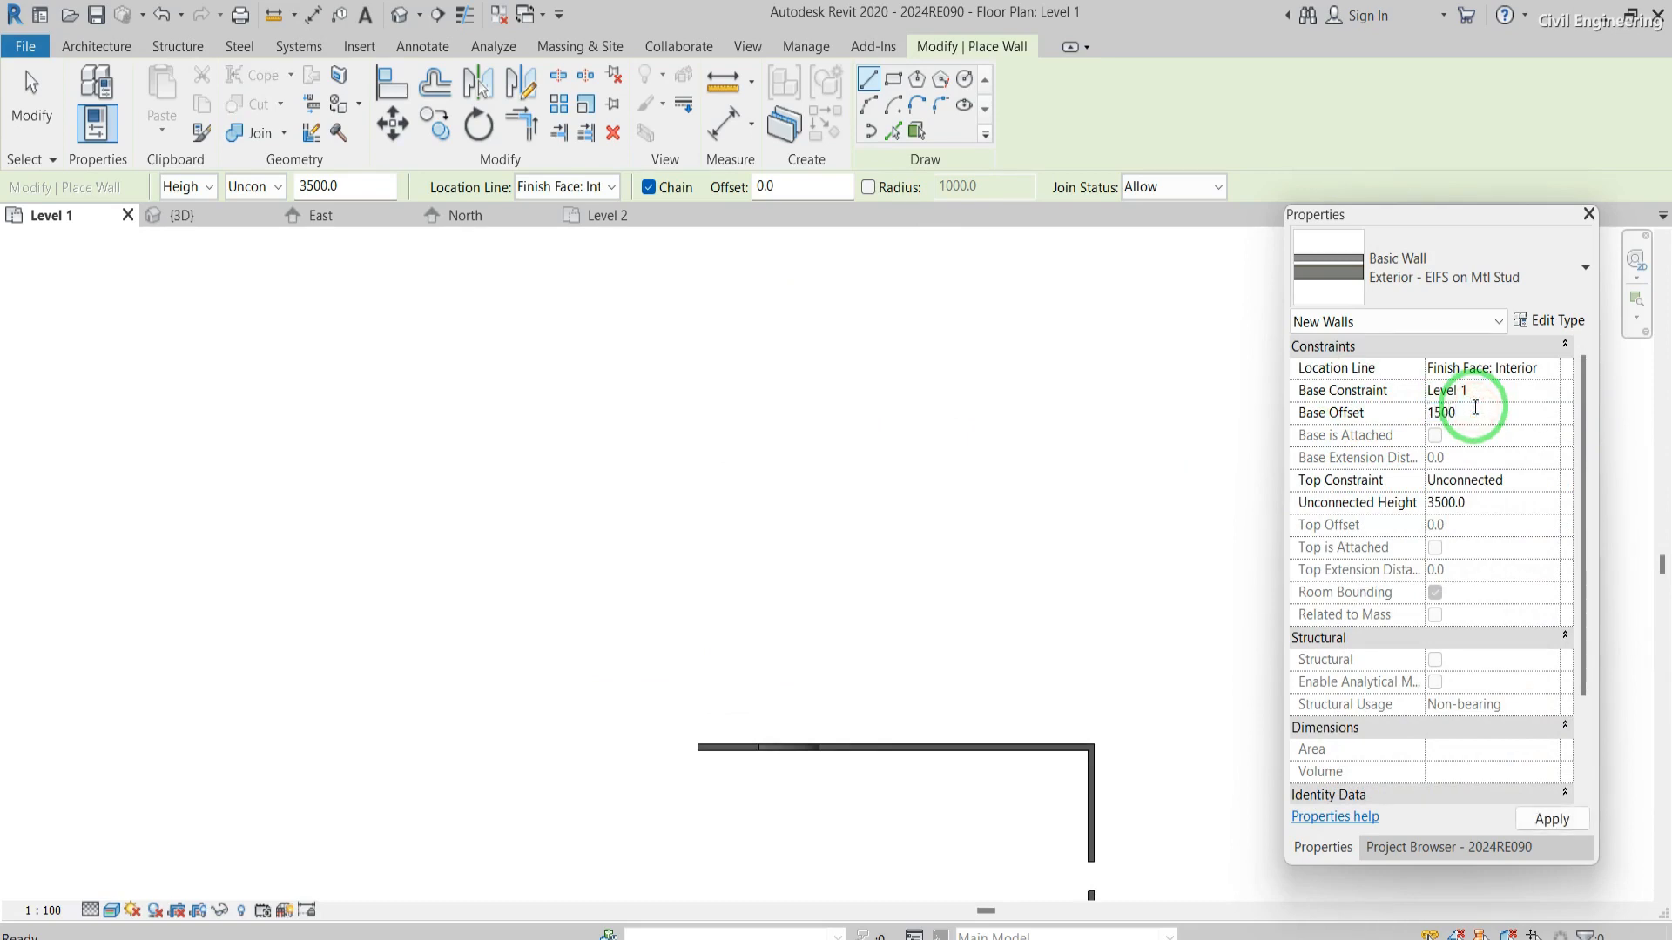
{"action": "type", "text": "1500"}
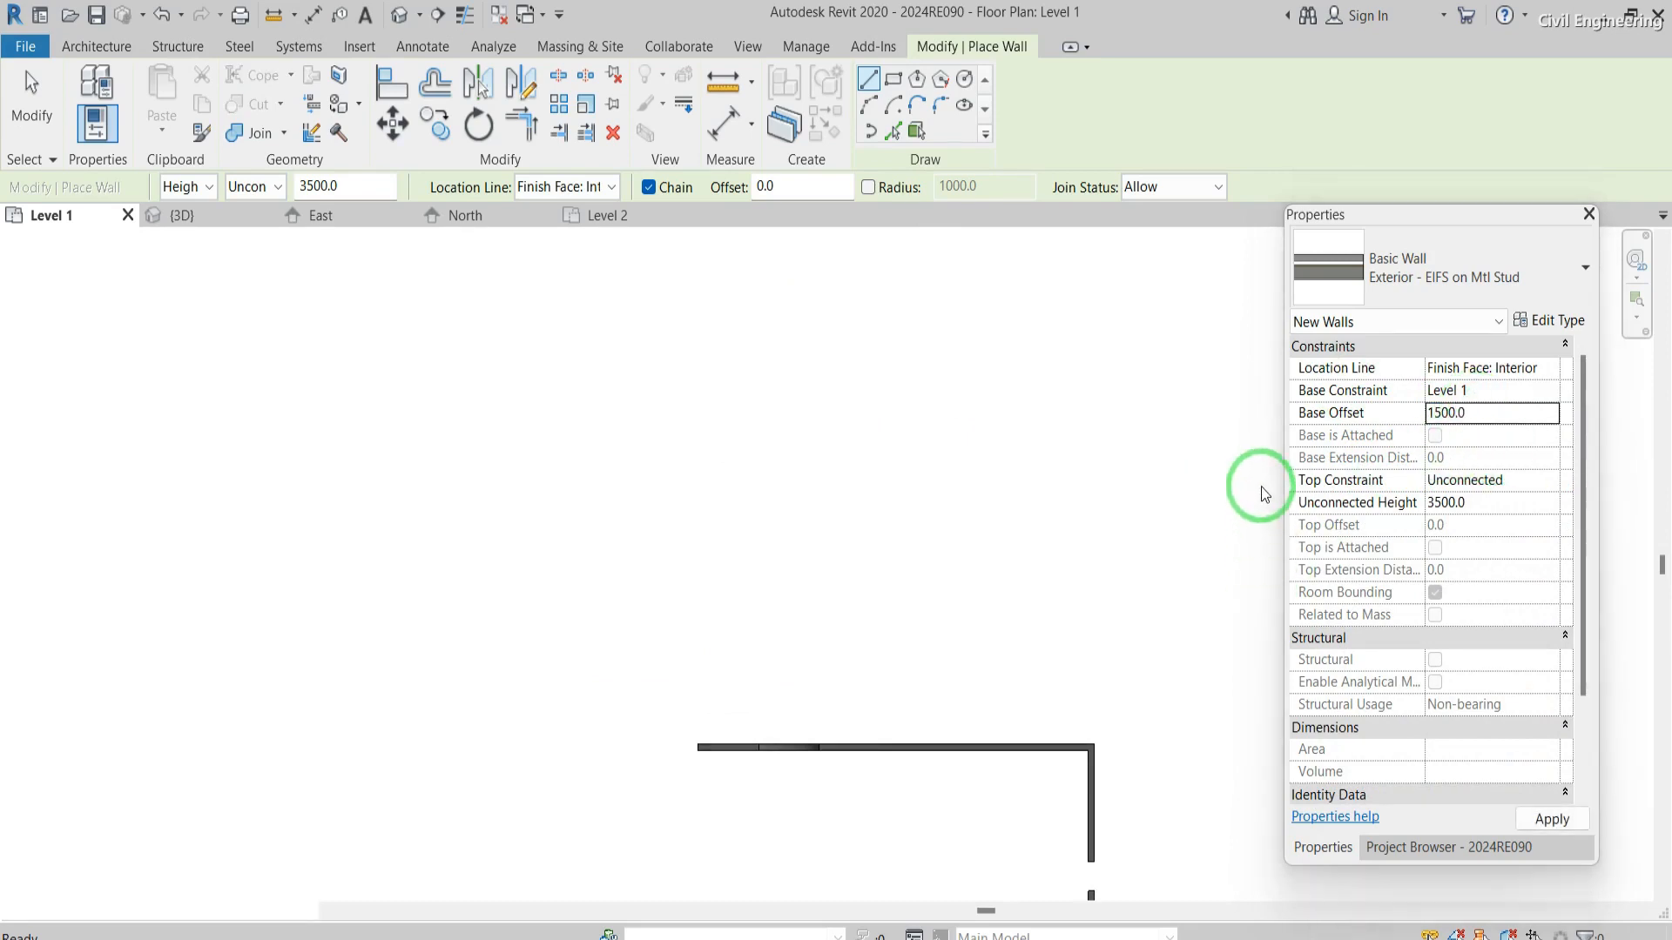
{"action": "left_click", "coordinate": [687, 397]}
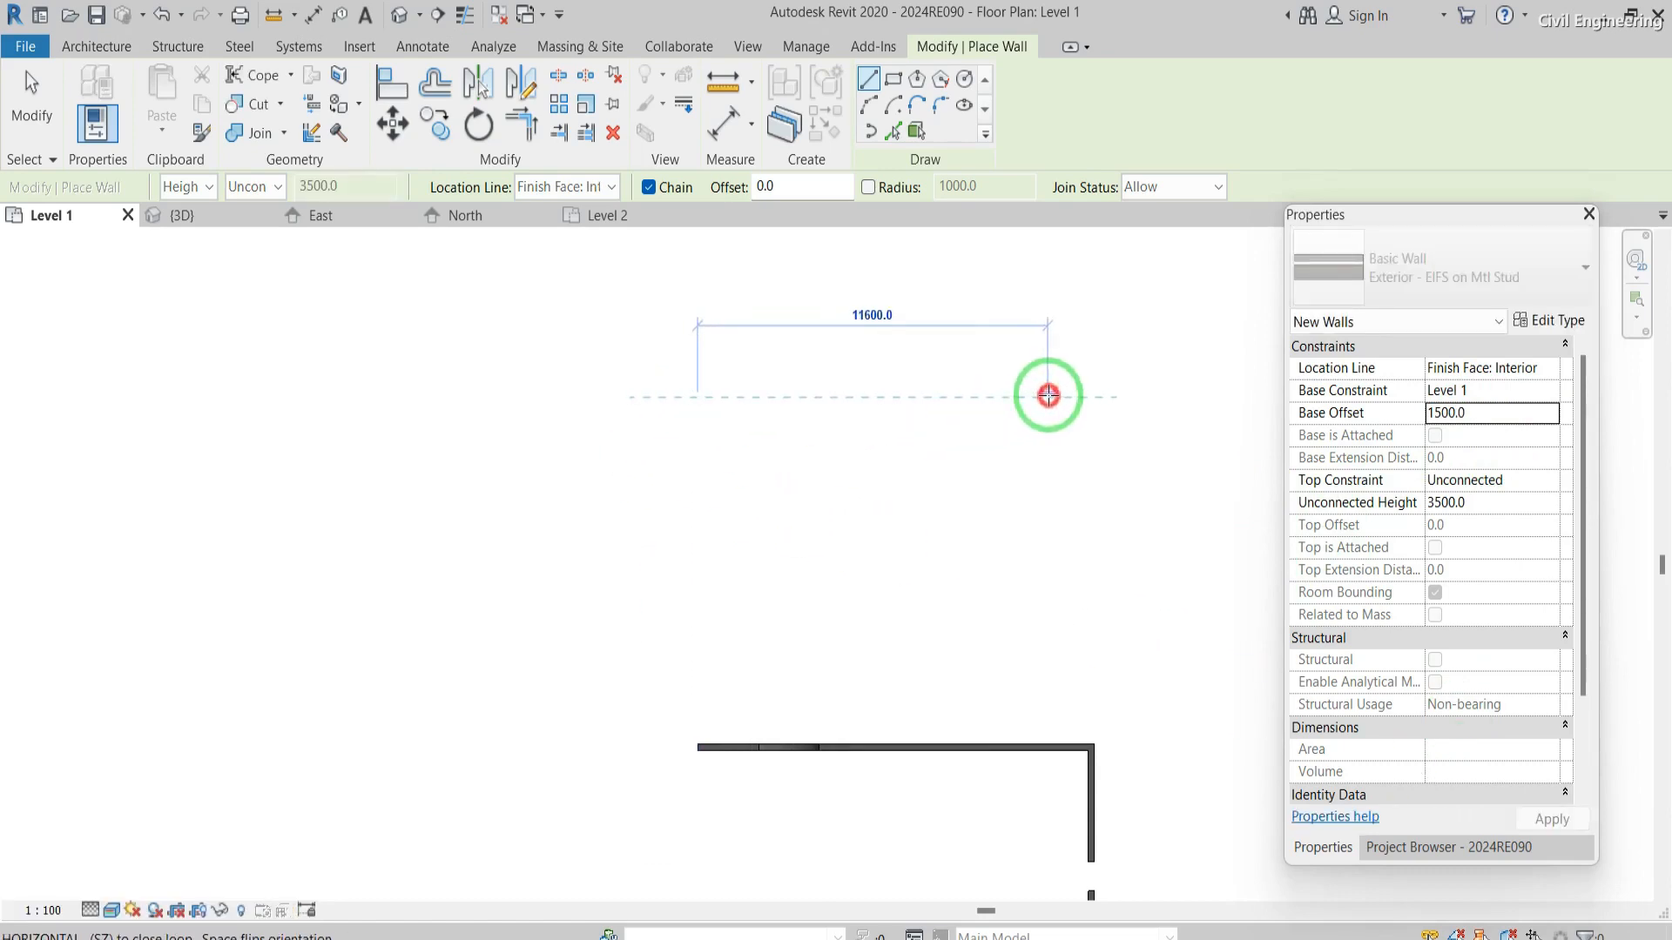
{"action": "left_click", "coordinate": [1049, 395]}
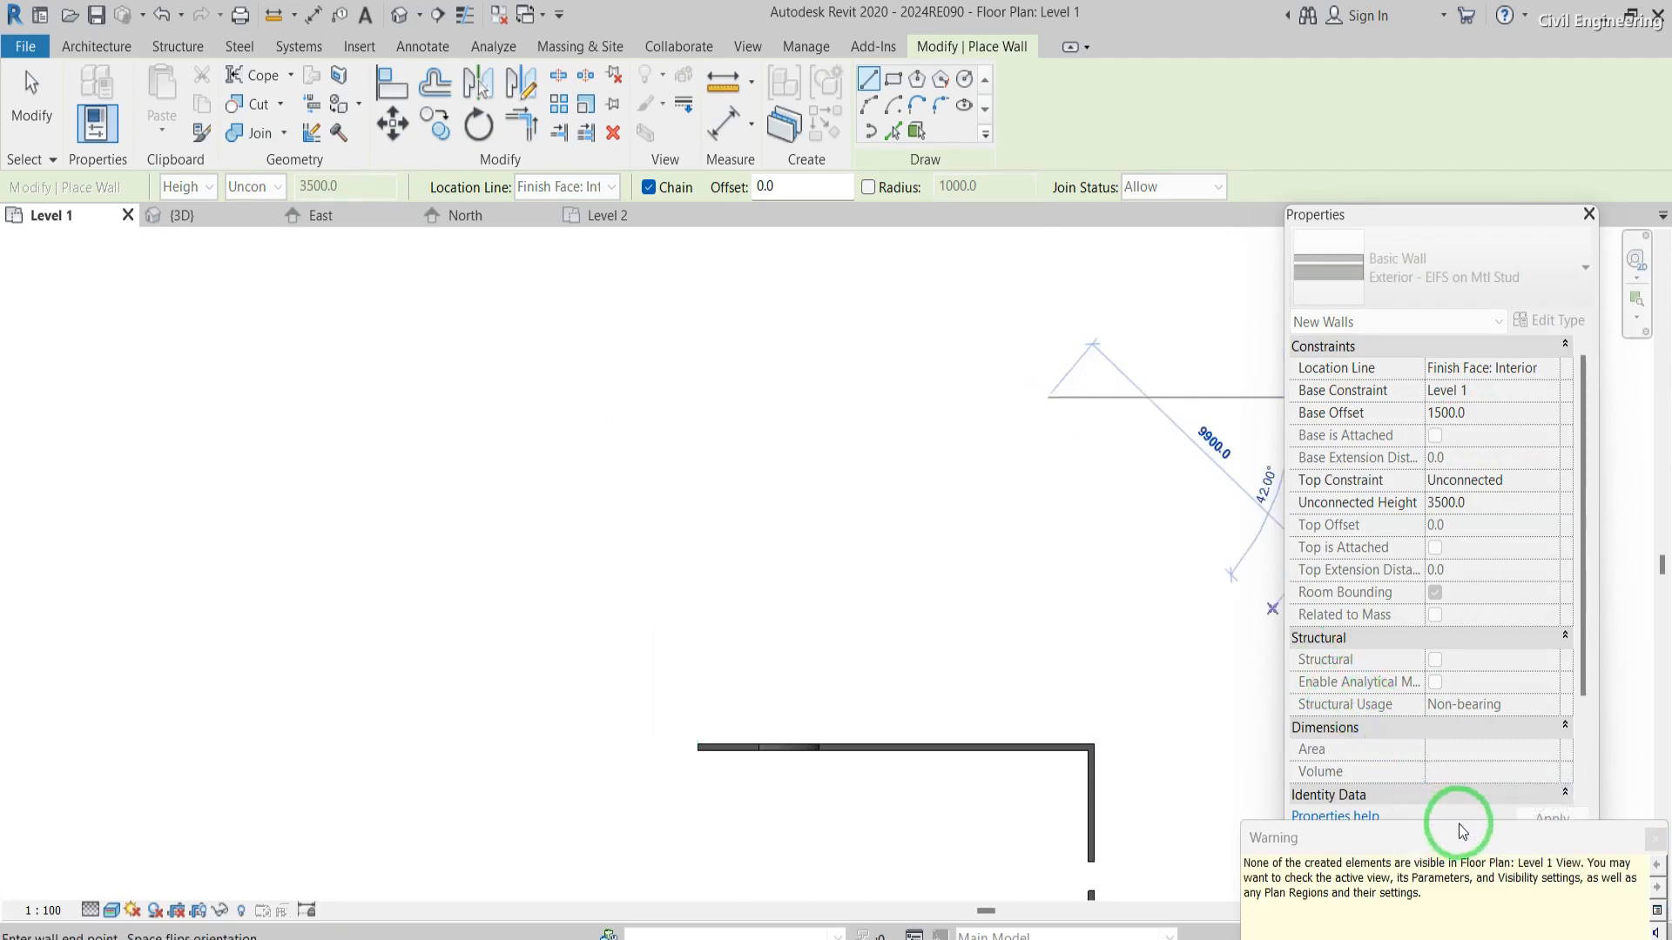
{"action": "key", "text": "Escape"}
{"action": "key", "text": "Escape"}
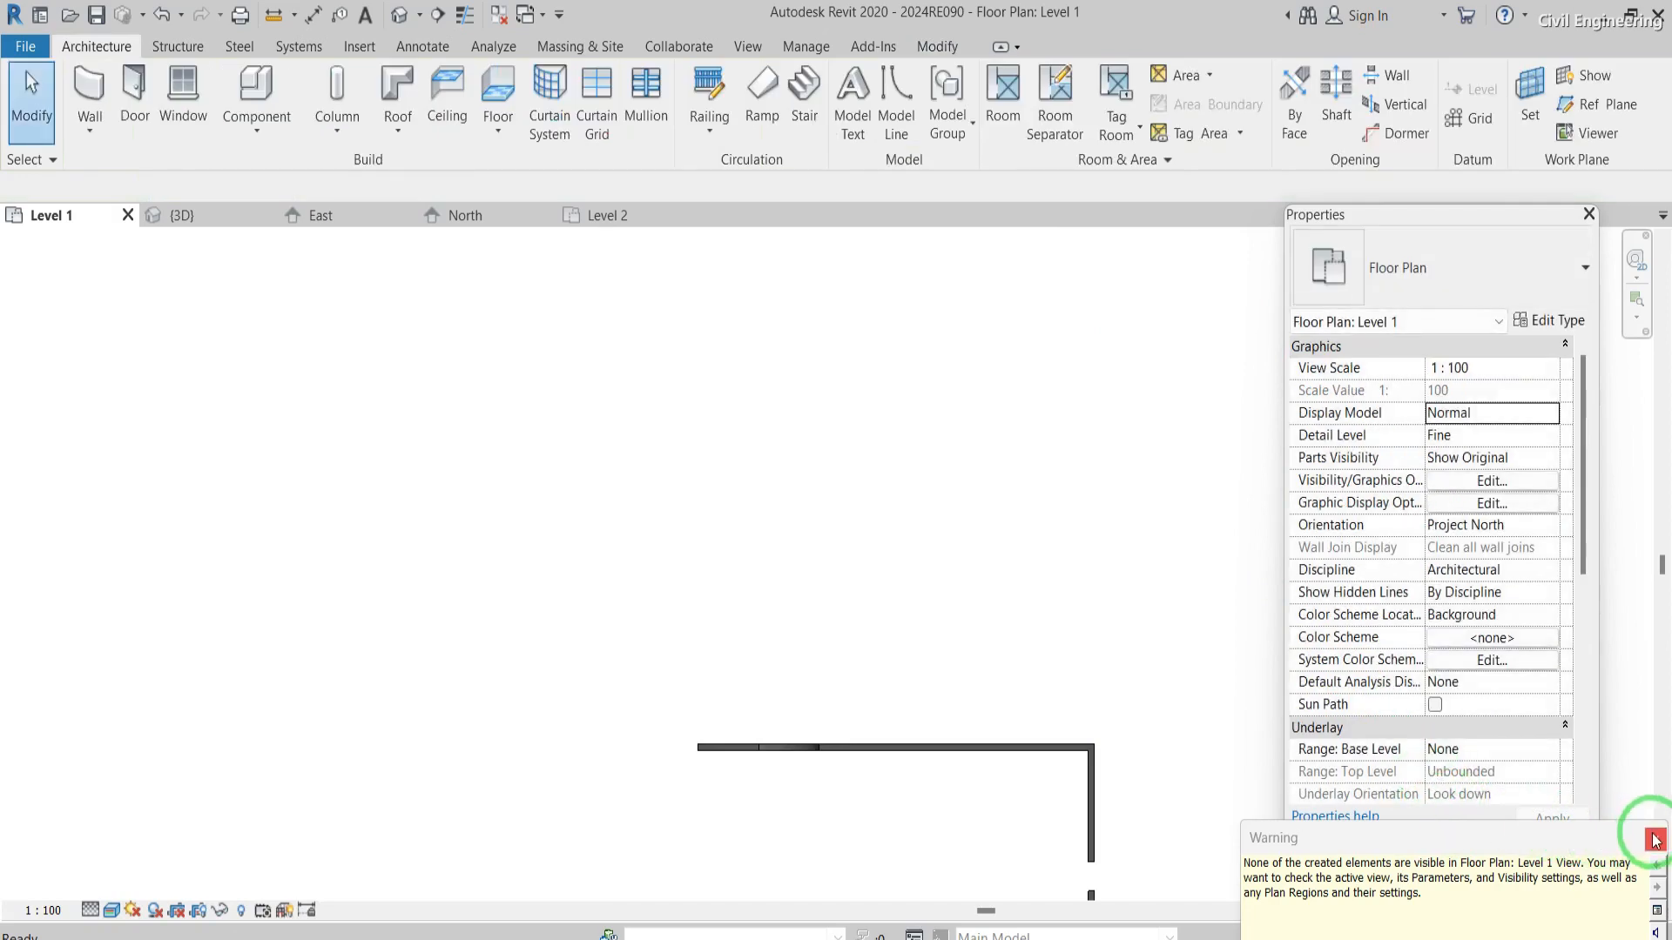
{"action": "left_click", "coordinate": [1654, 840]}
- Open the East elevation and select the offset wall to examine its height above Level 1
{"action": "left_click", "coordinate": [1437, 847]}
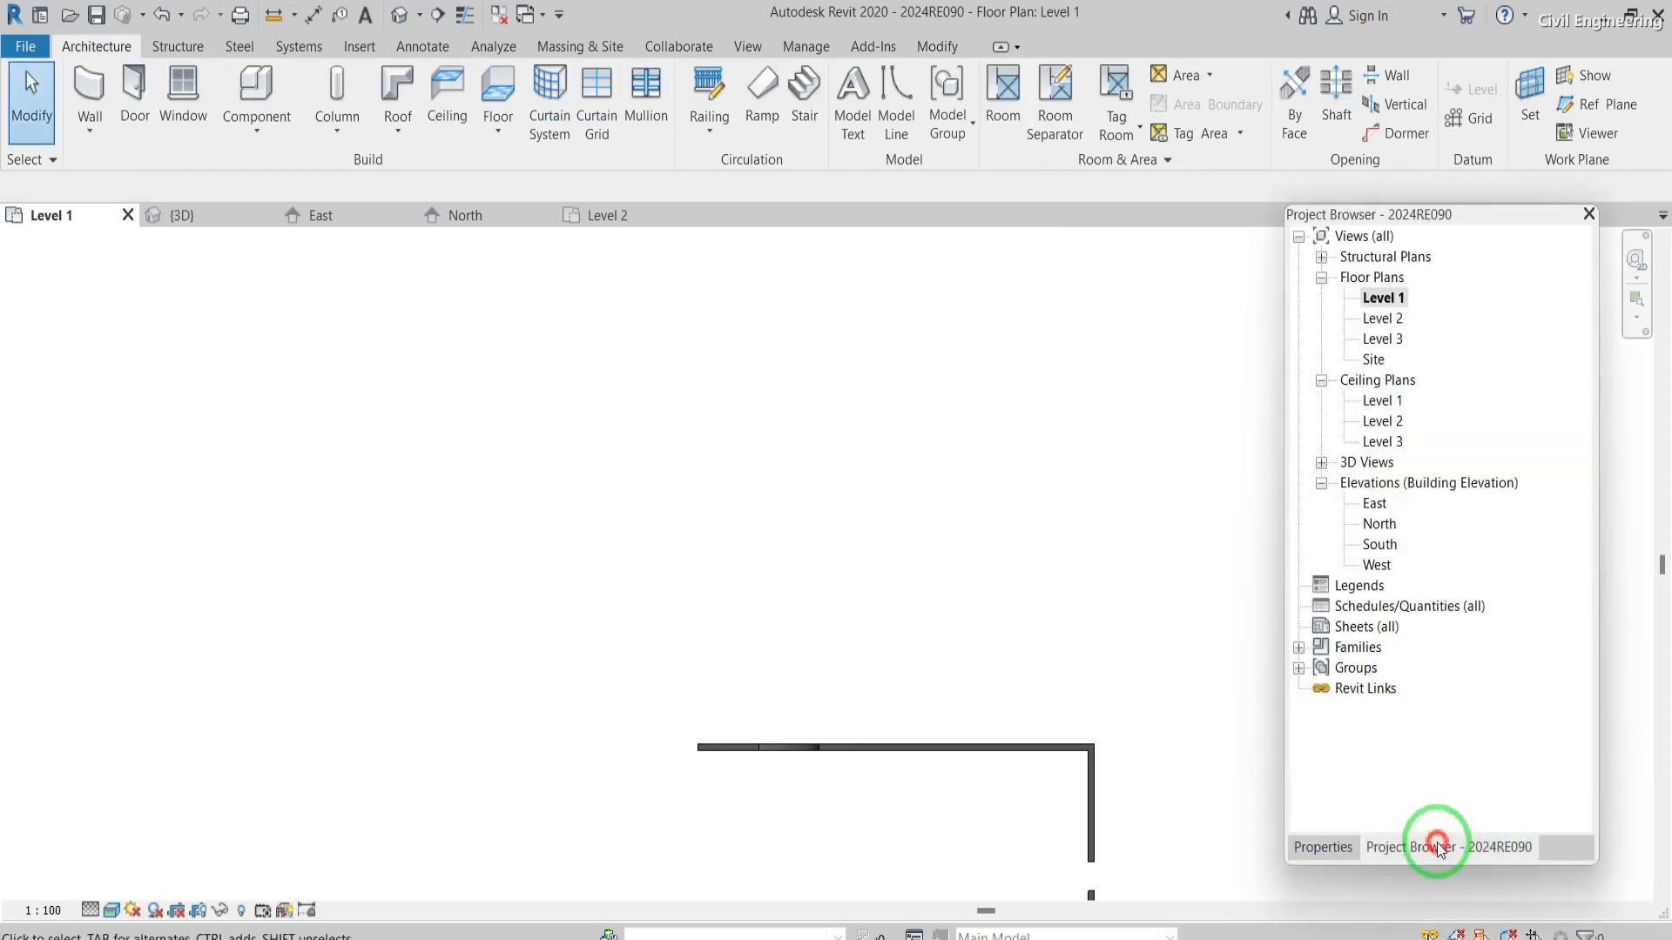
{"action": "double_click", "coordinate": [1374, 506]}
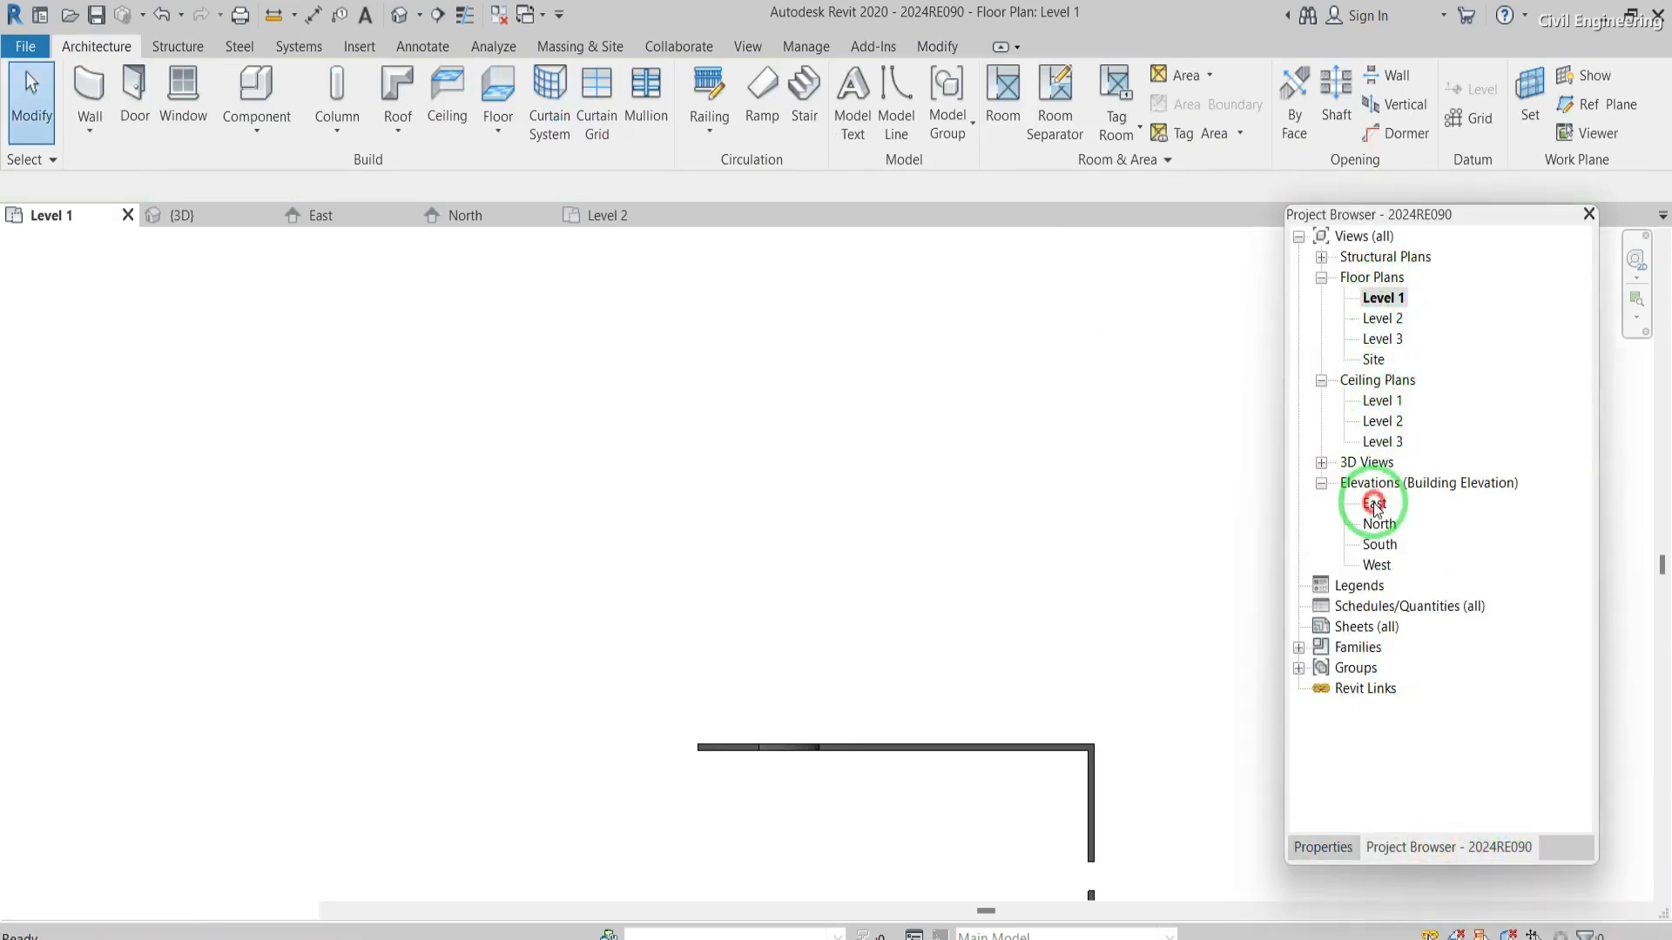
{"action": "left_click", "coordinate": [886, 459]}
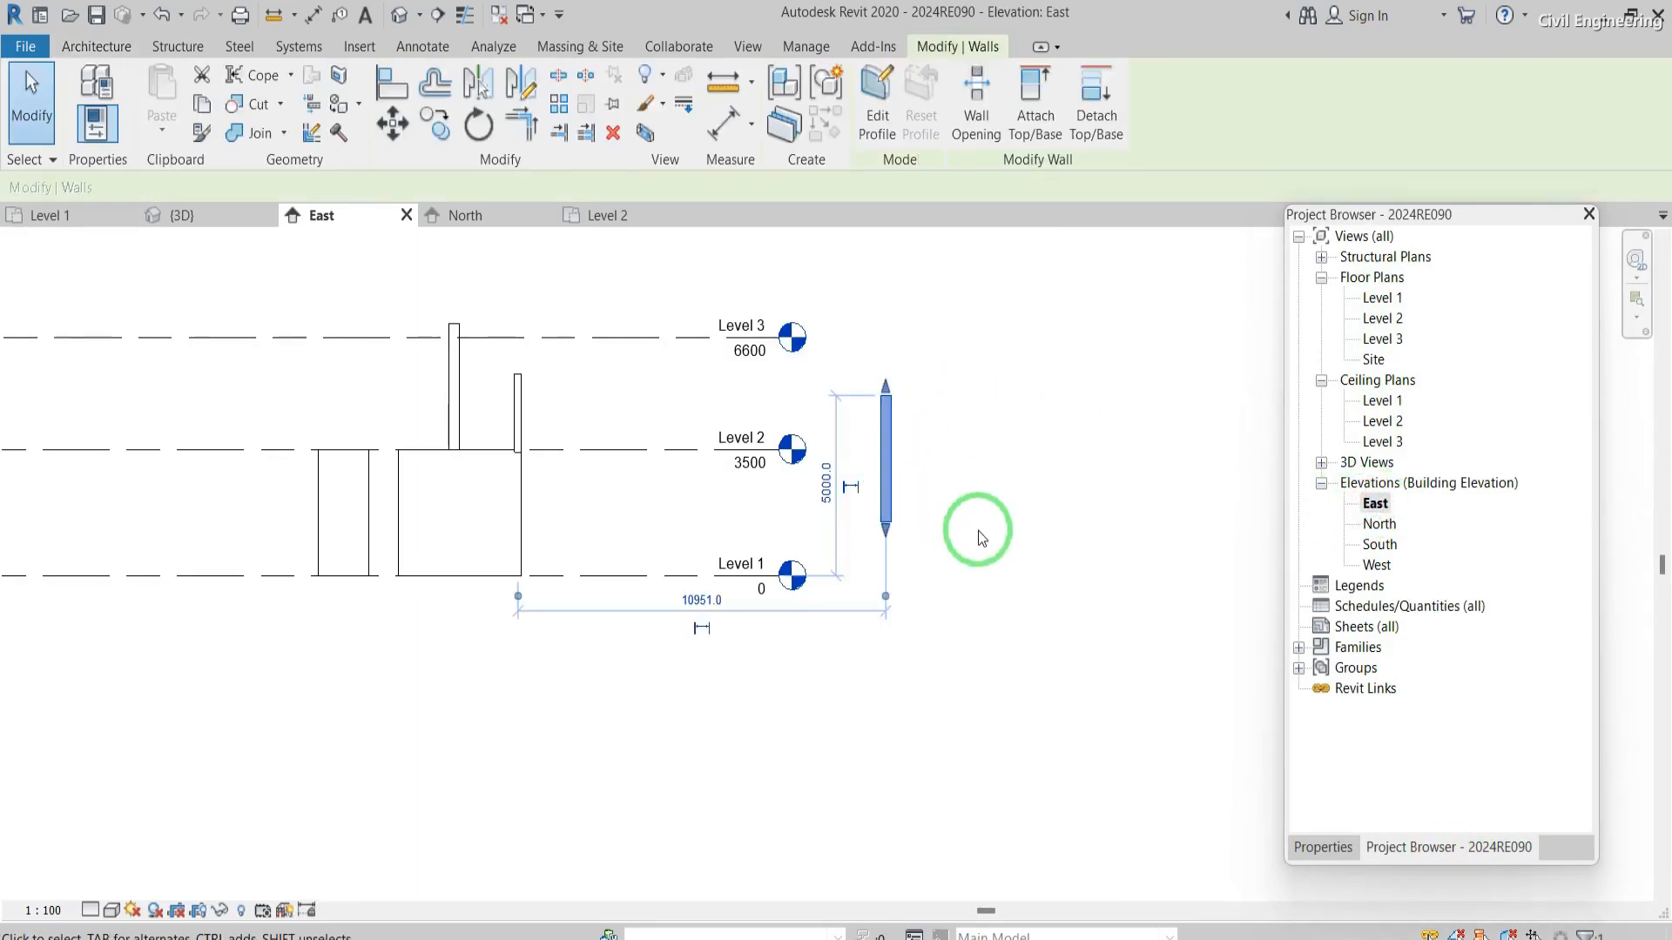
{"action": "scroll", "coordinate": [979, 530], "scroll_direction": "up", "scroll_amount": 3}
- Add an aligned dimension between the offset wall's bottom edge and the Level 1 line
{"action": "left_click", "coordinate": [420, 52]}
{"action": "left_click", "coordinate": [96, 100]}
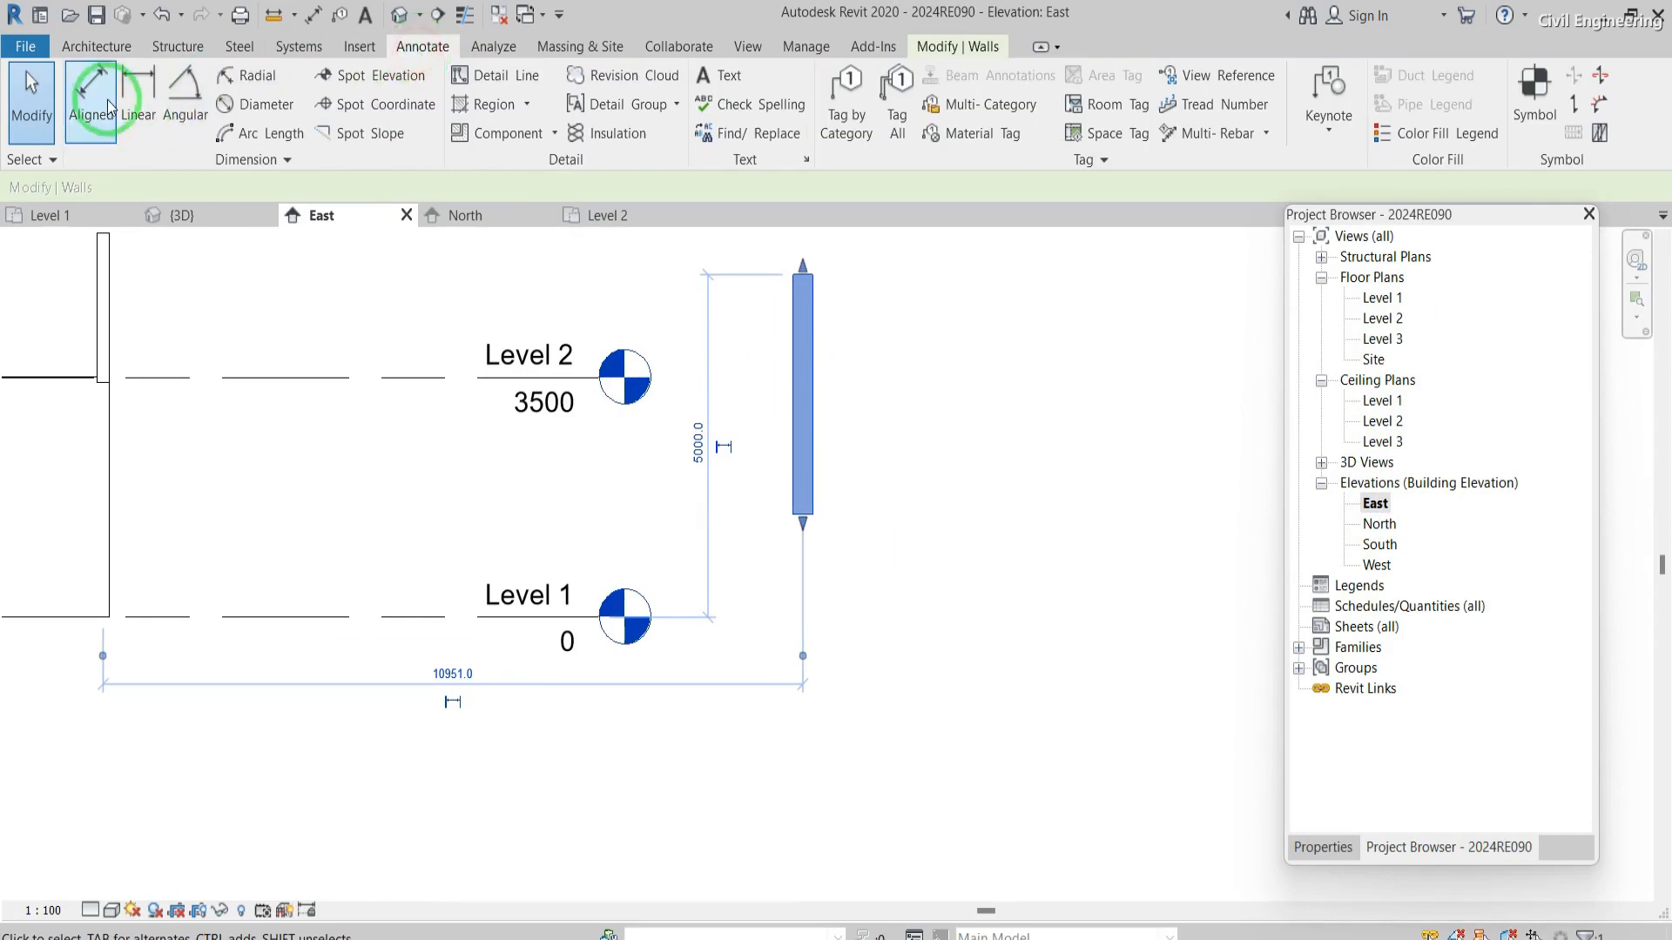
{"action": "key", "text": "Escape"}
{"action": "scroll", "coordinate": [805, 516], "scroll_direction": "up", "scroll_amount": 3}
{"action": "key", "text": "d"}
{"action": "key", "text": "i"}
{"action": "left_click", "coordinate": [799, 512]}
{"action": "left_click", "coordinate": [358, 700]}
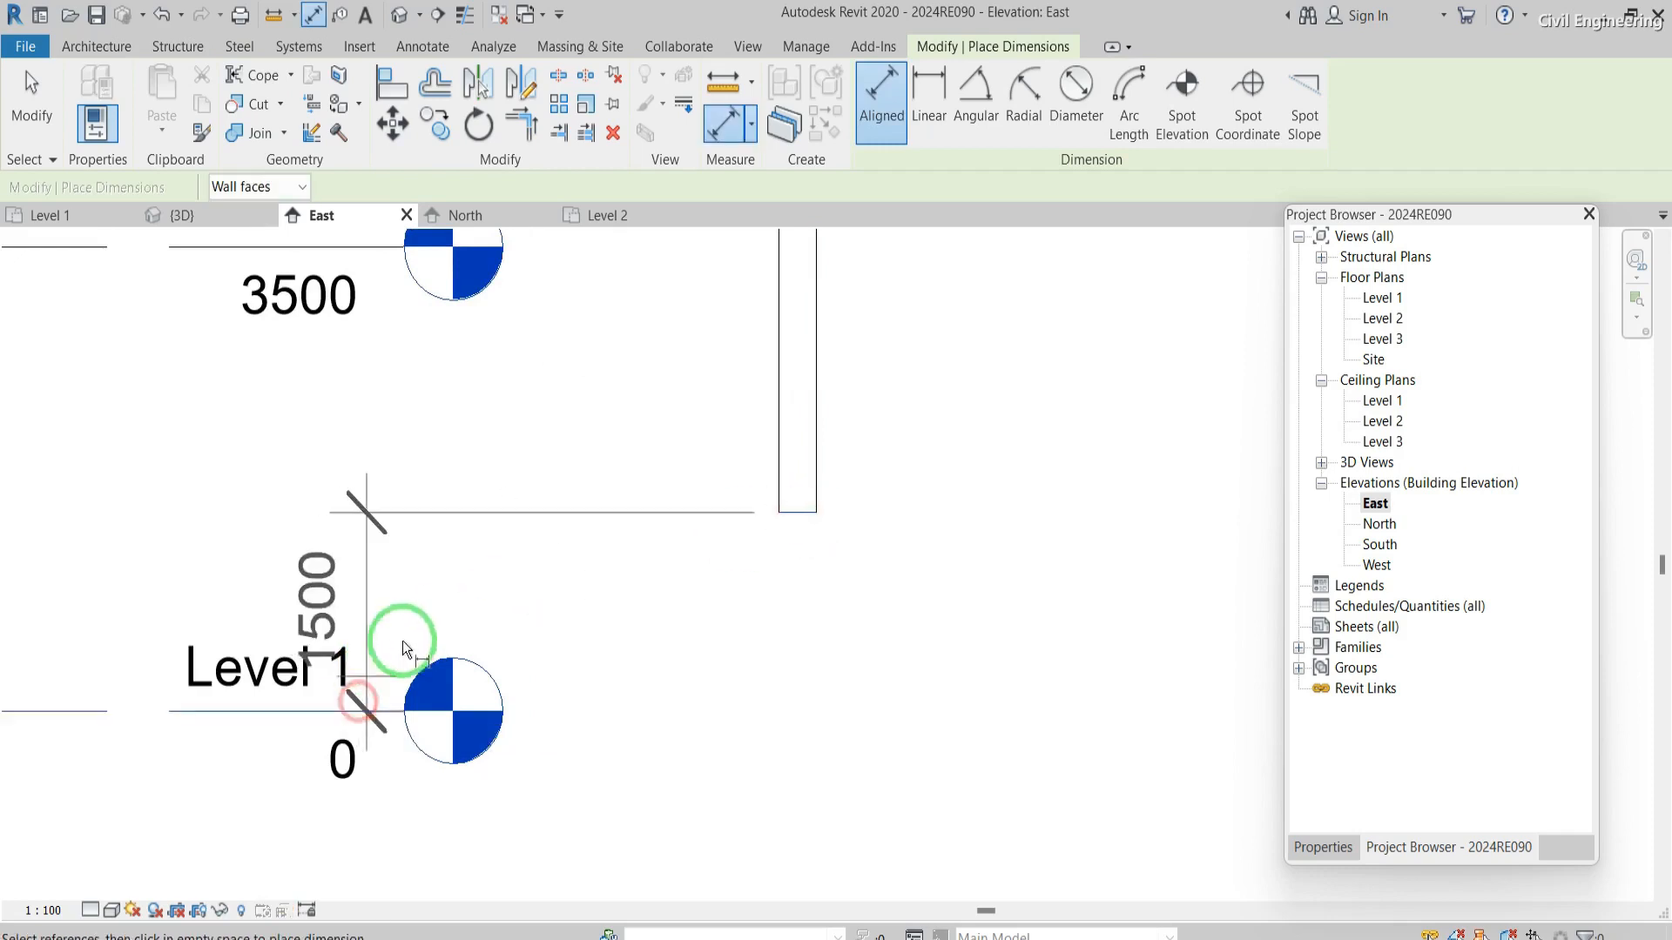
{"action": "left_click", "coordinate": [658, 647]}
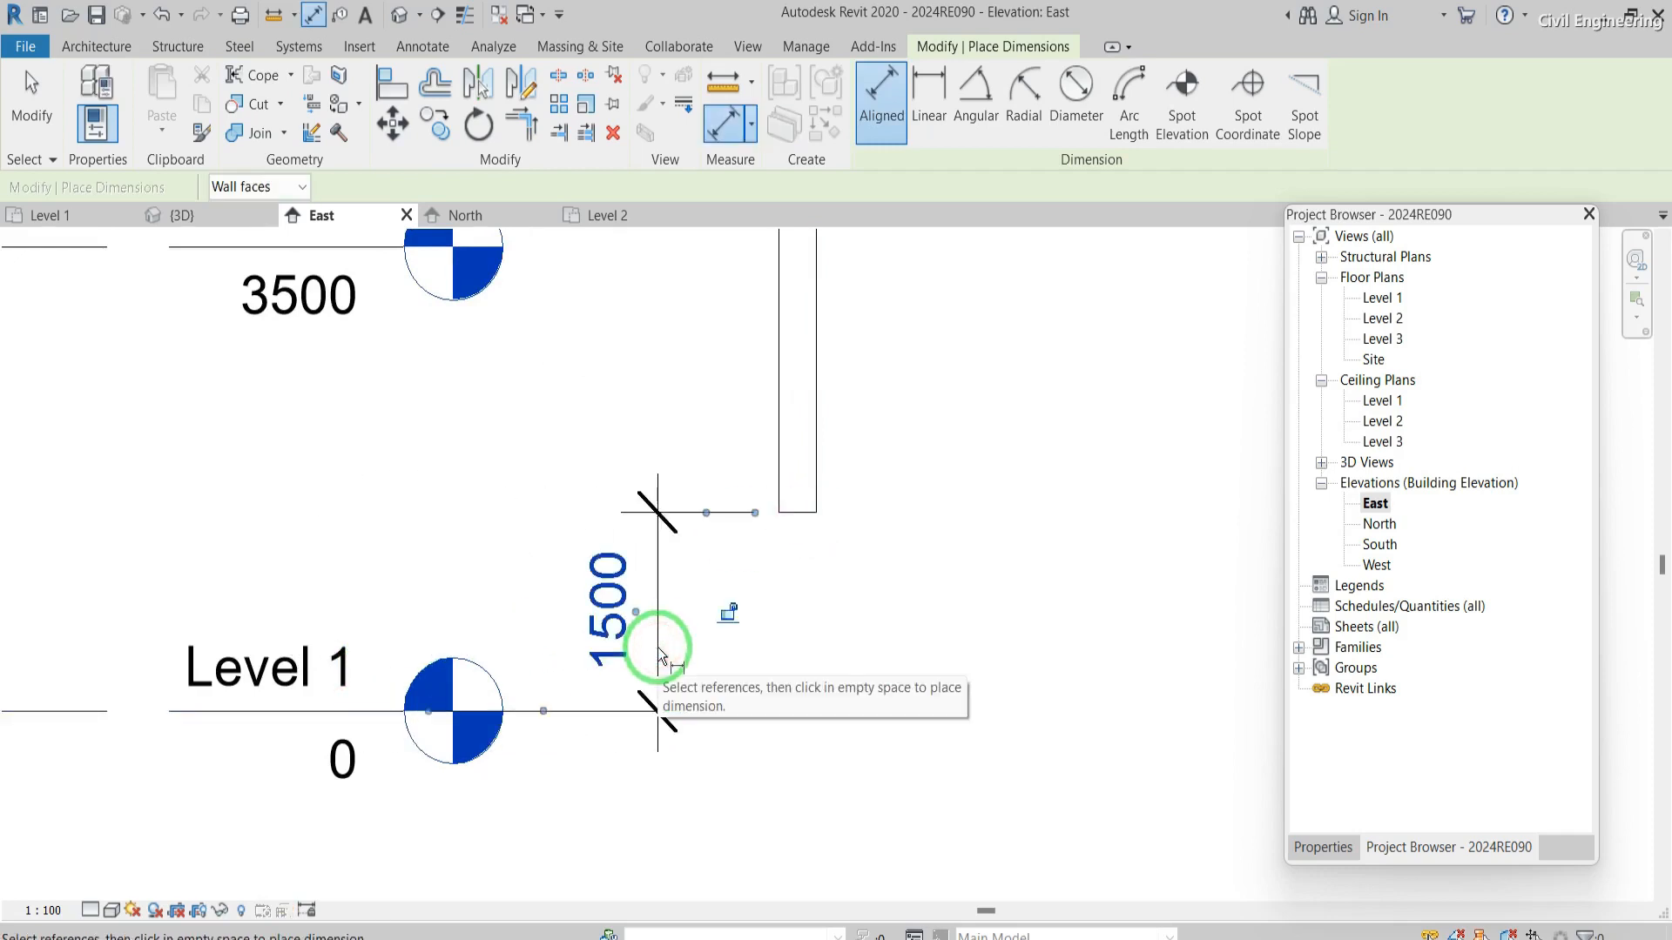
{"action": "key", "text": "Escape"}
{"action": "key", "text": "Escape"}
- Set the offset wall's Top Constraint to Up to level: Level 2 with a Top Offset of 1000, and apply the changes
{"action": "left_click", "coordinate": [803, 492]}
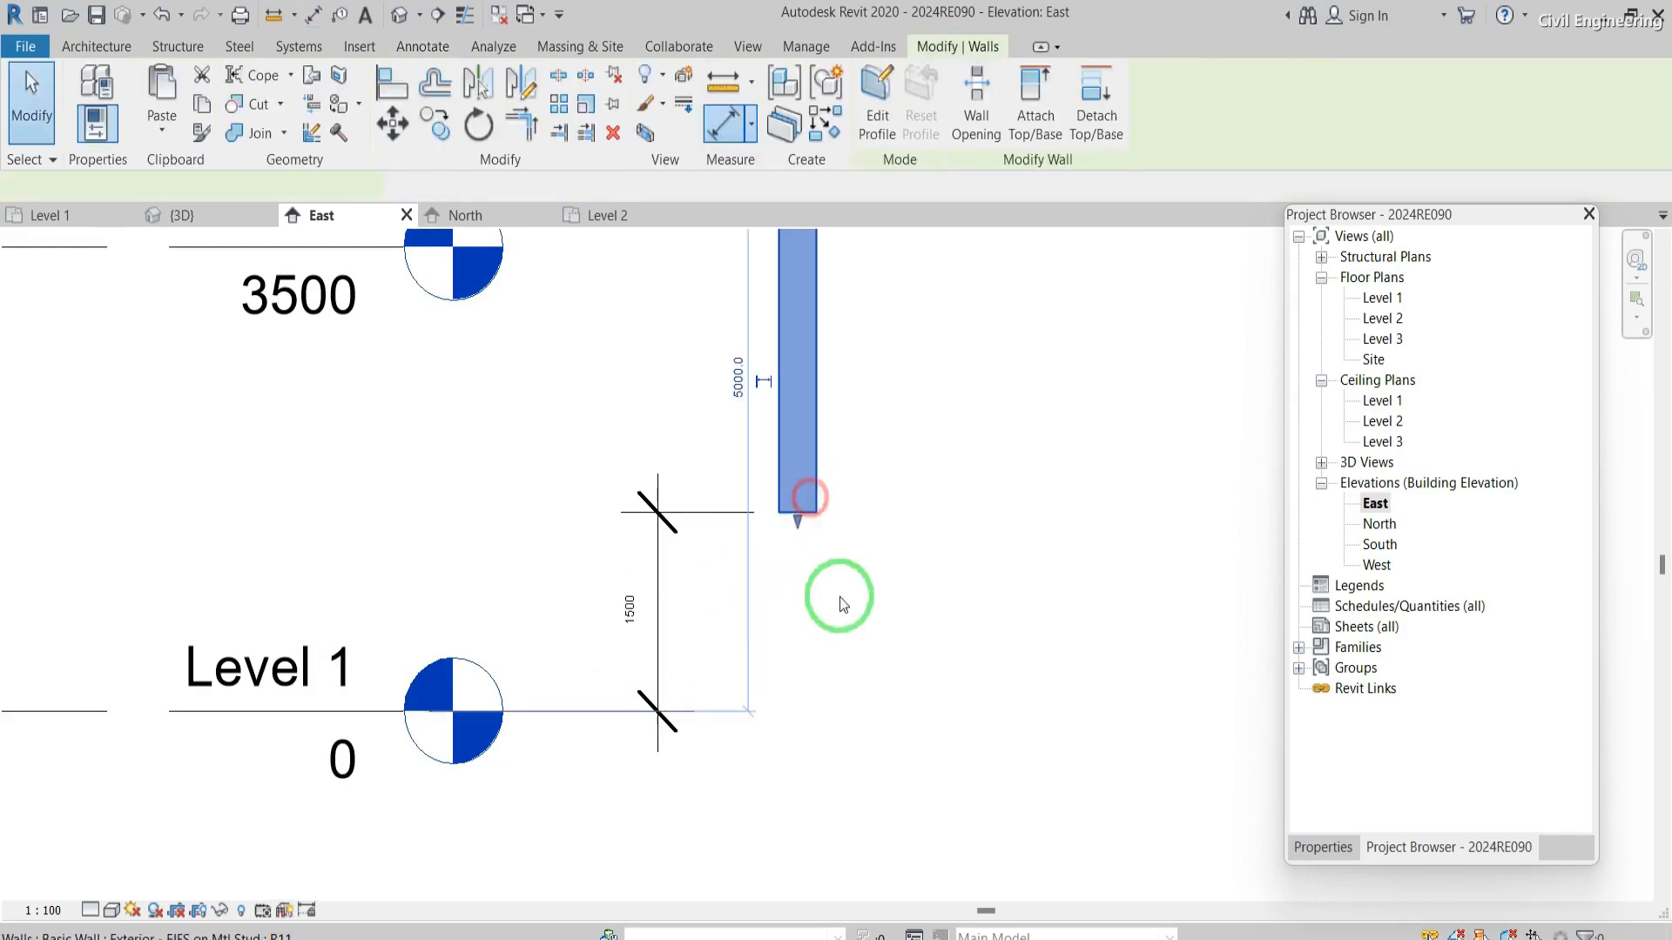
{"action": "scroll", "coordinate": [850, 646], "scroll_direction": "down", "scroll_amount": 3}
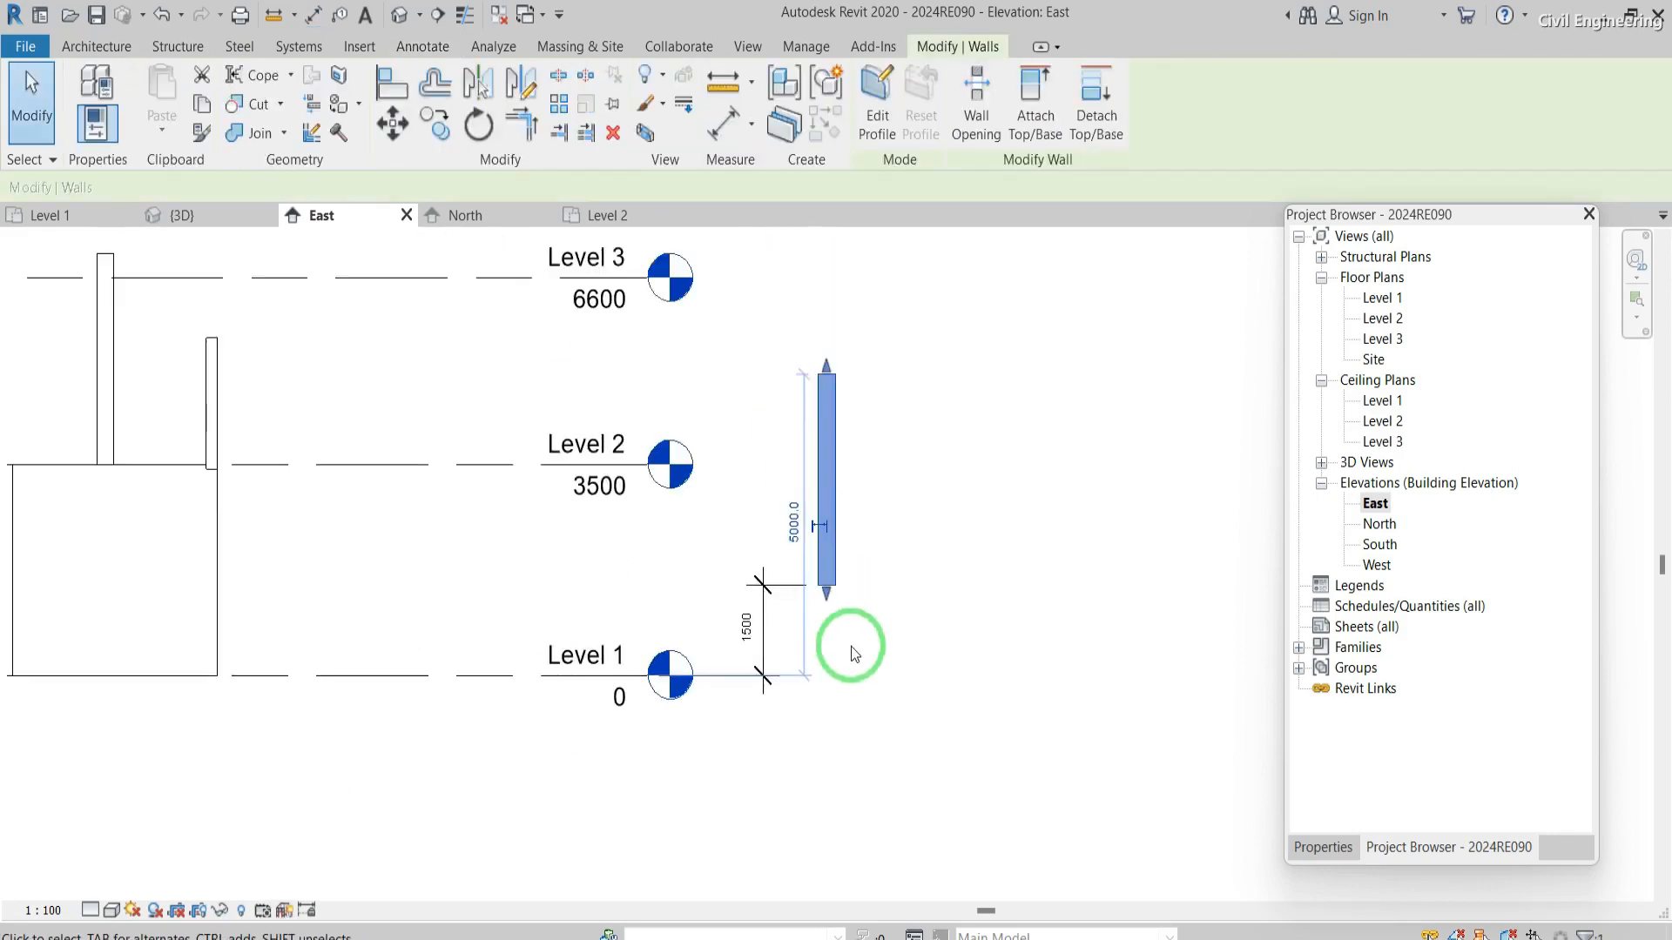
{"action": "left_click", "coordinate": [1323, 847]}
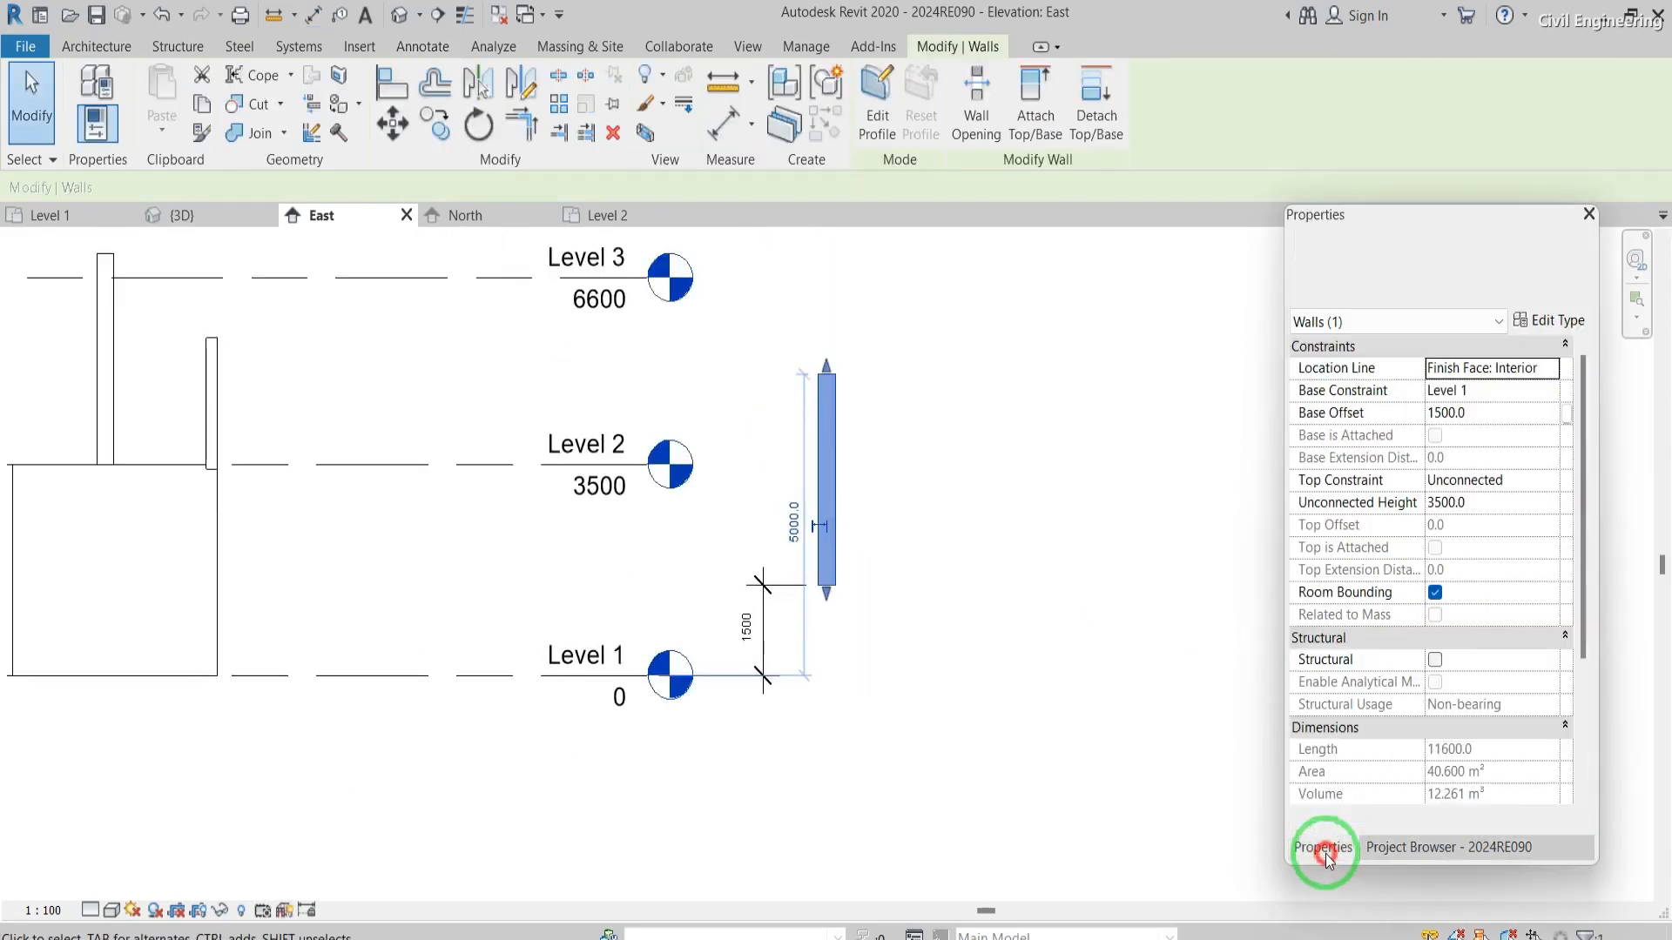
{"action": "left_click", "coordinate": [1537, 480]}
{"action": "left_click", "coordinate": [1512, 540]}
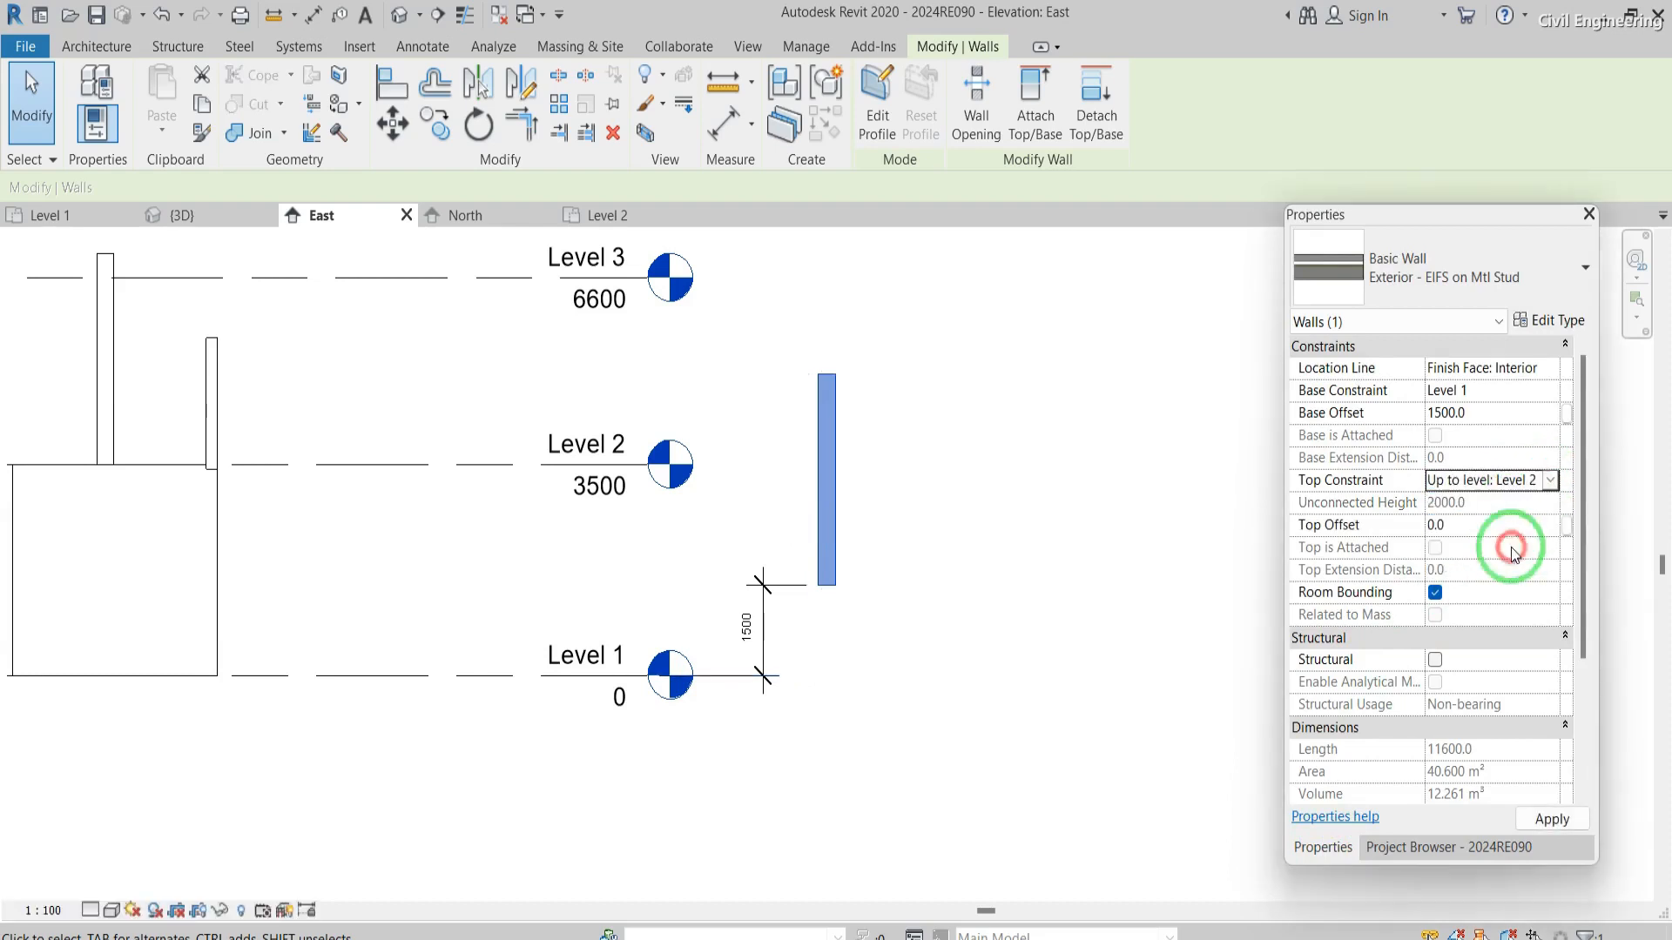
{"action": "left_click", "coordinate": [1546, 819]}
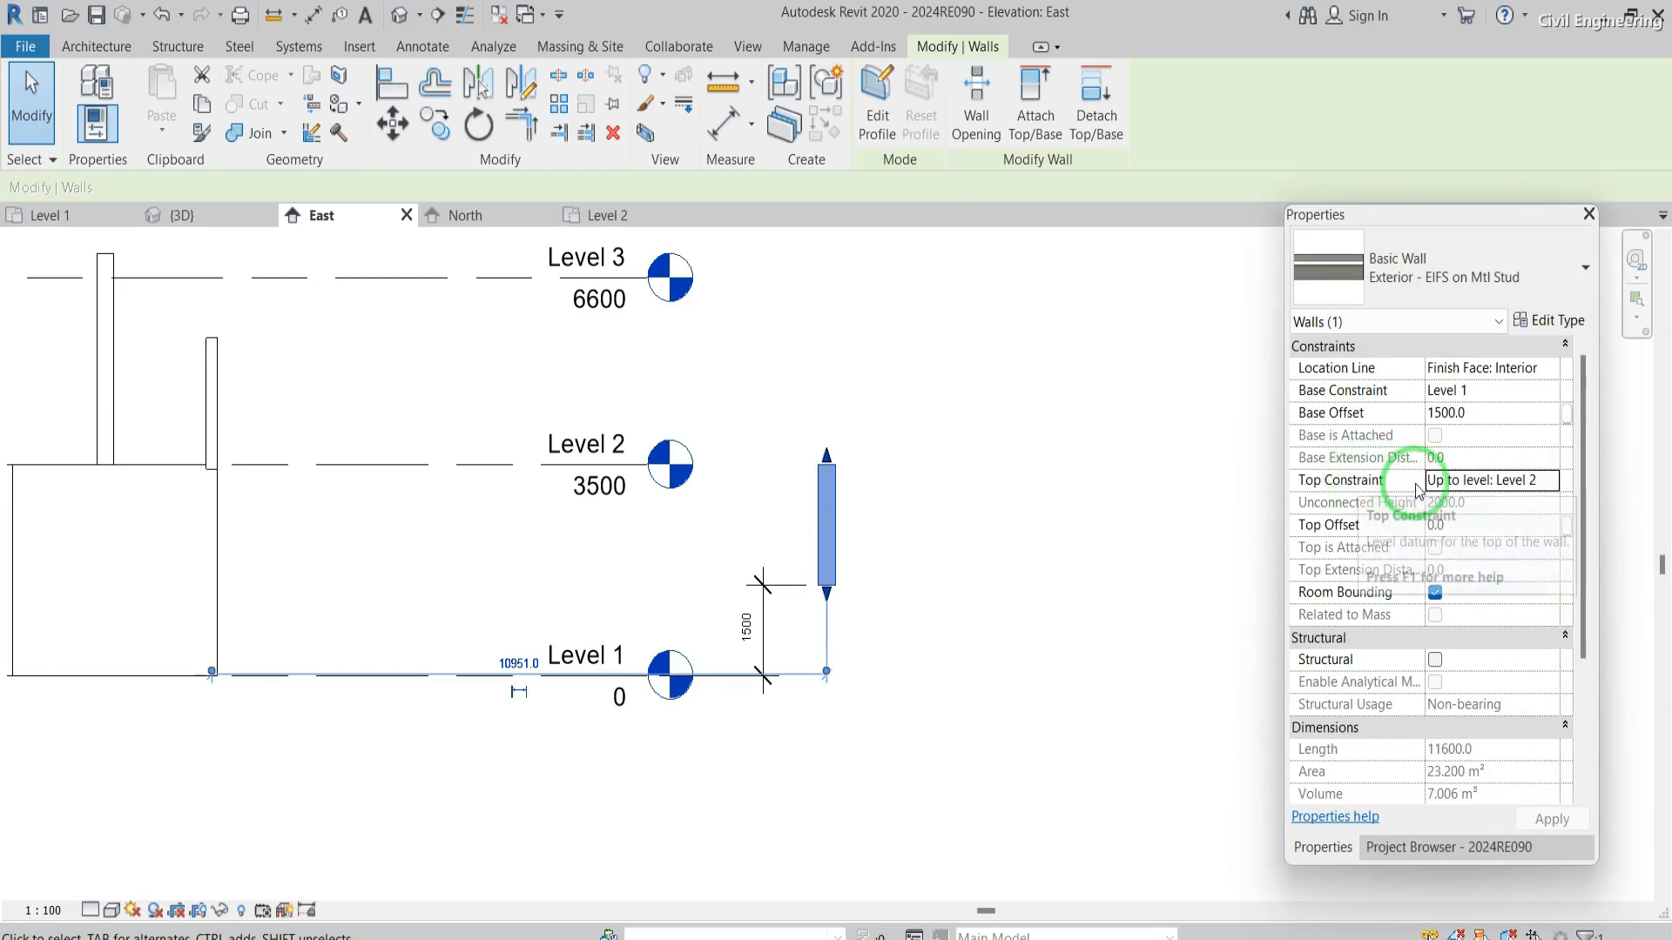
{"action": "left_click", "coordinate": [1487, 526]}
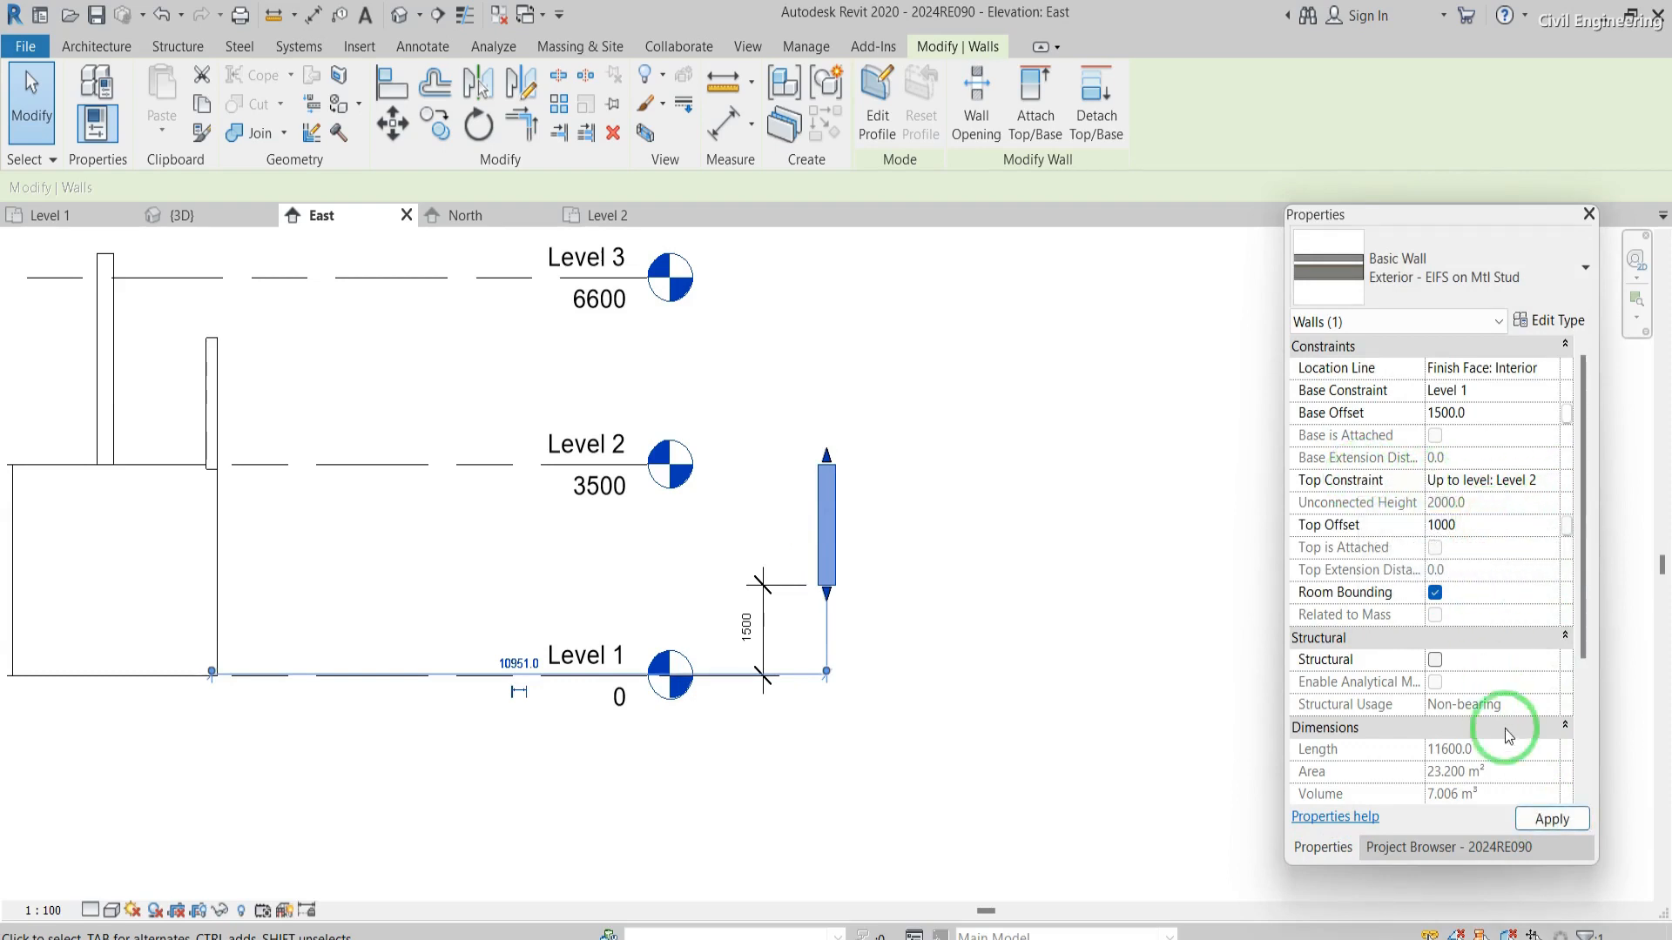
{"action": "left_click", "coordinate": [1544, 819]}
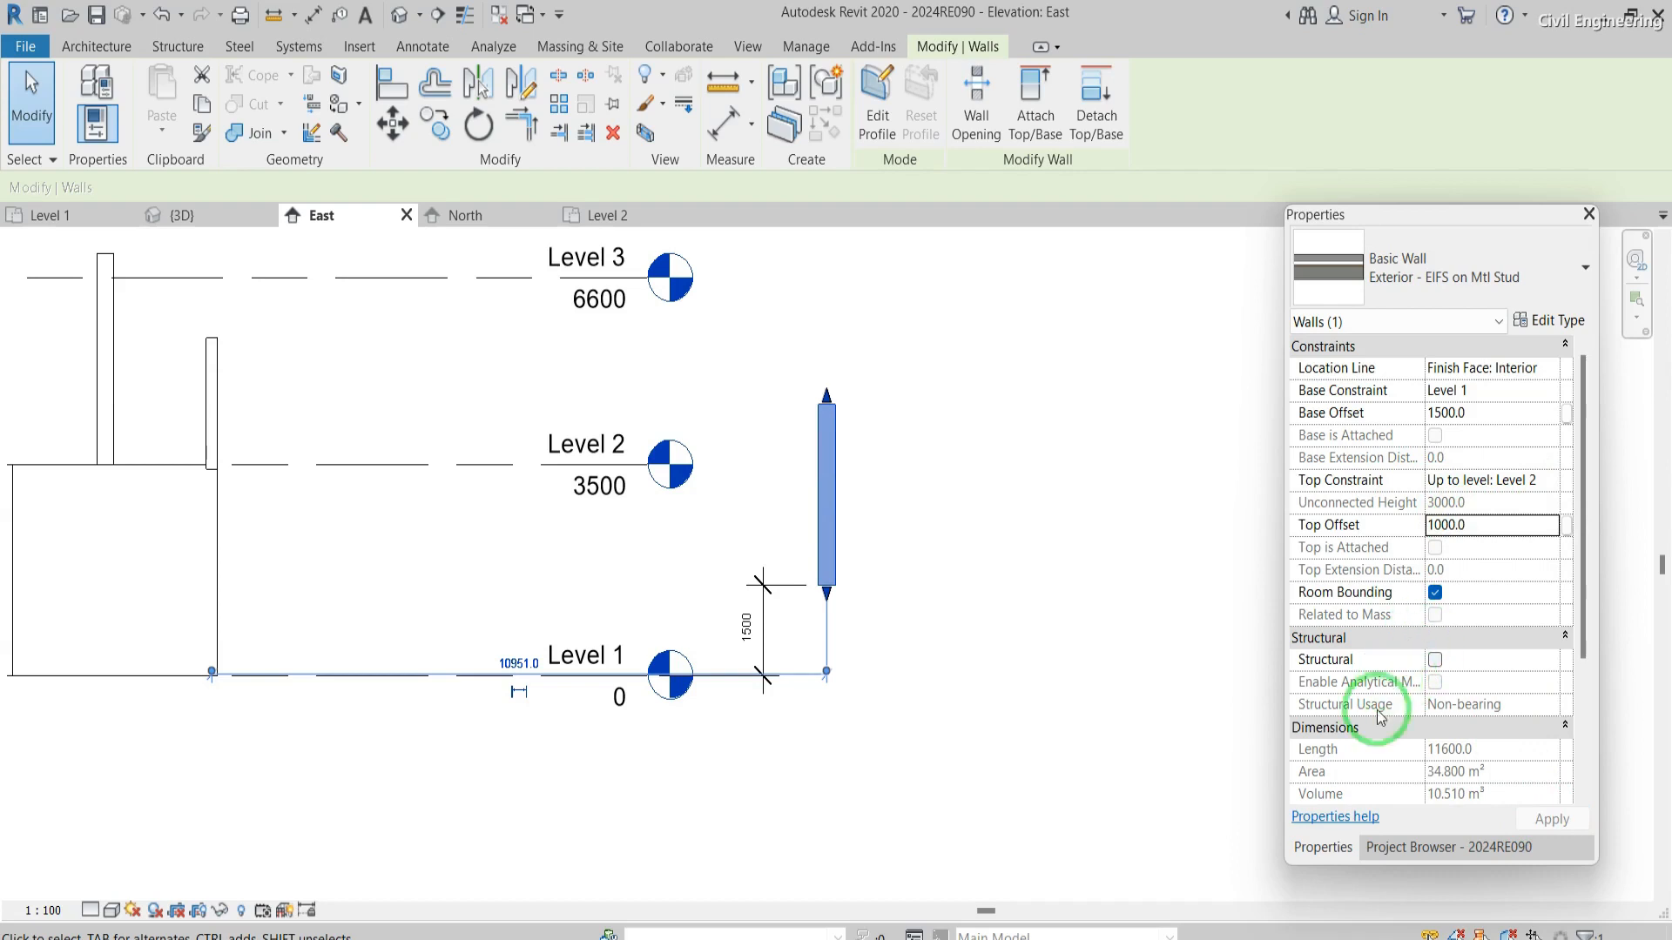
- Review the wall's structural, dimension, identity and phasing properties, deselect it and return to the project's view list
{"action": "left_click", "coordinate": [1324, 855]}
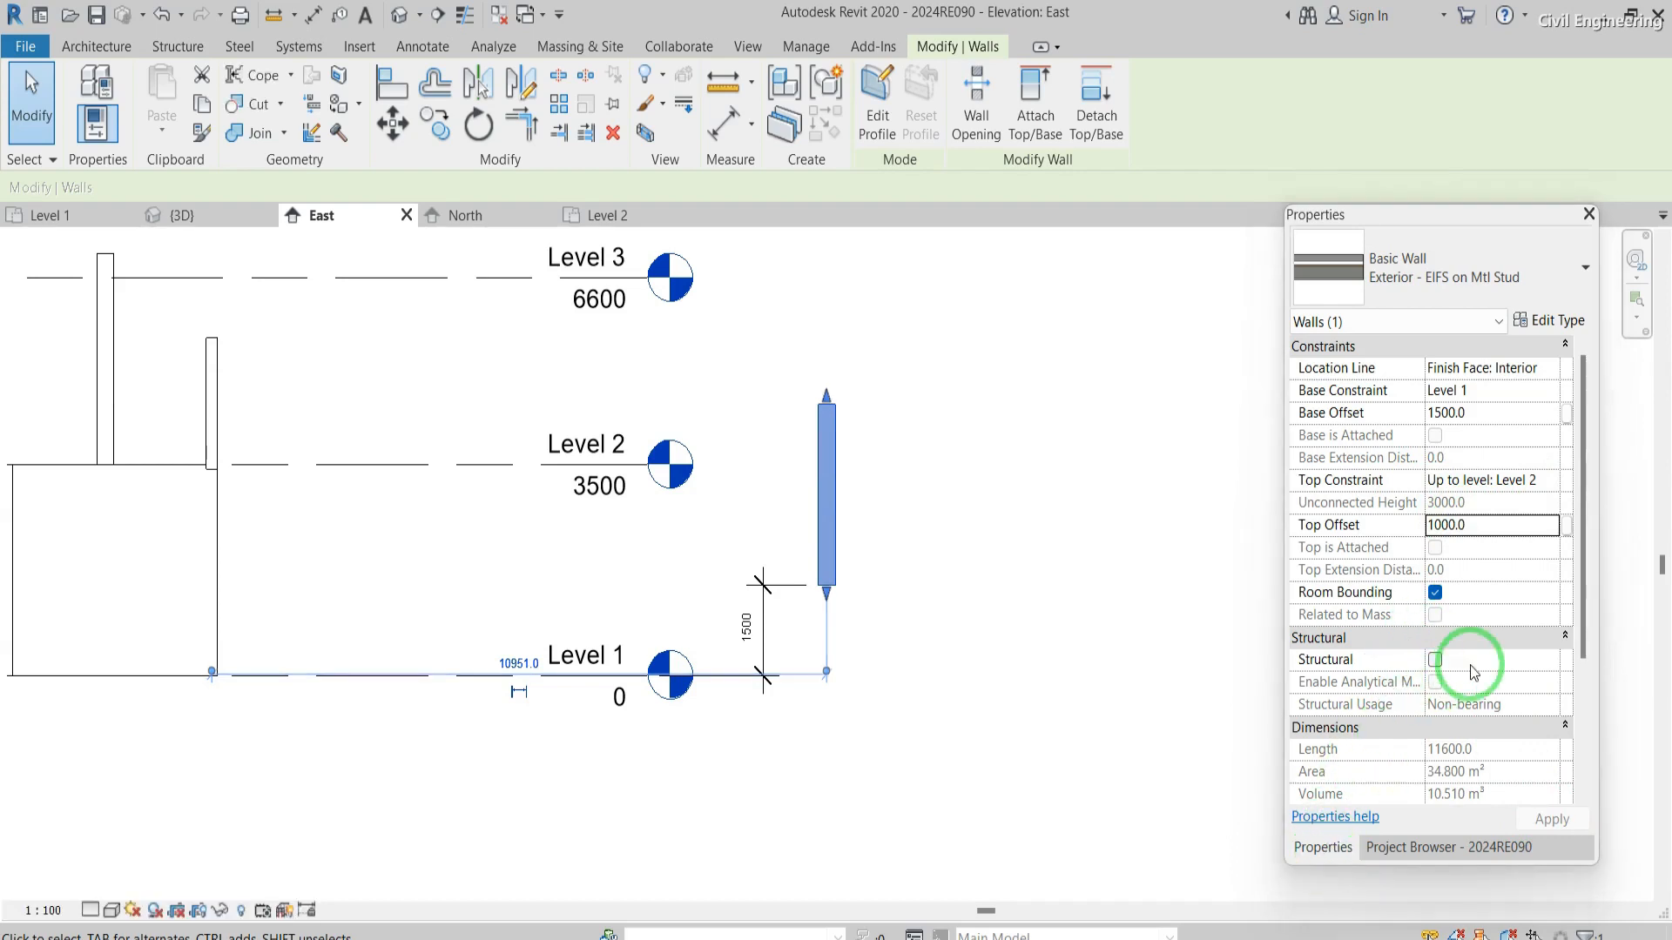
{"action": "left_click_drag", "start_coordinate": [1587, 552], "coordinate": [1590, 730]}
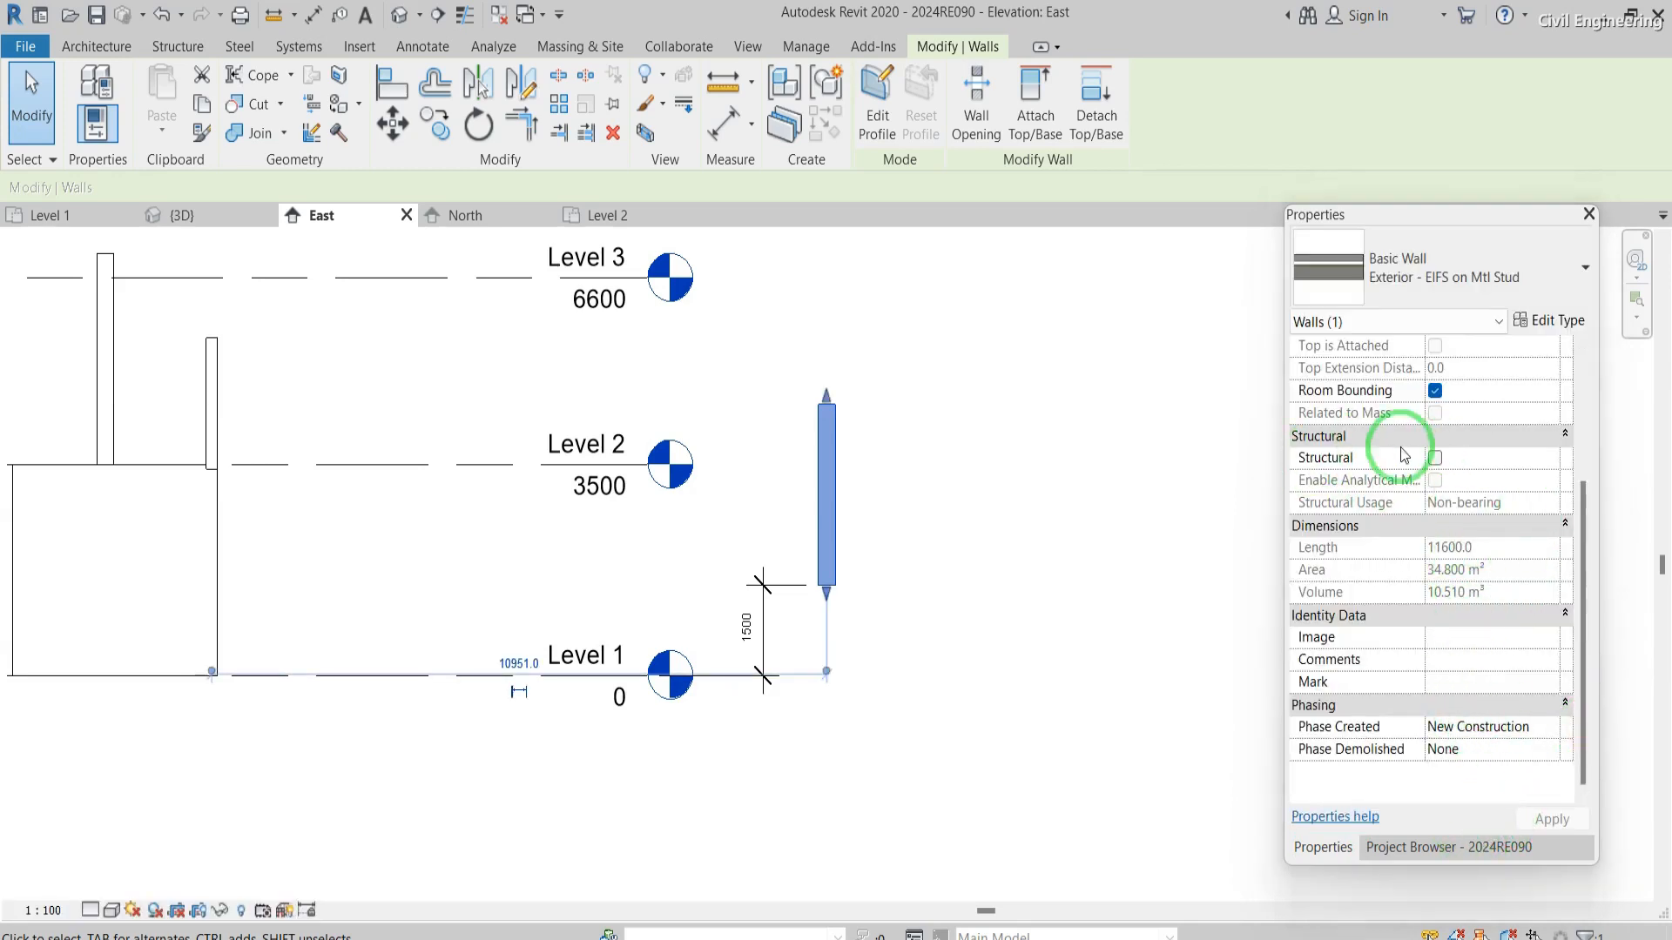
{"action": "left_click", "coordinate": [1167, 452]}
{"action": "left_click", "coordinate": [1377, 845]}
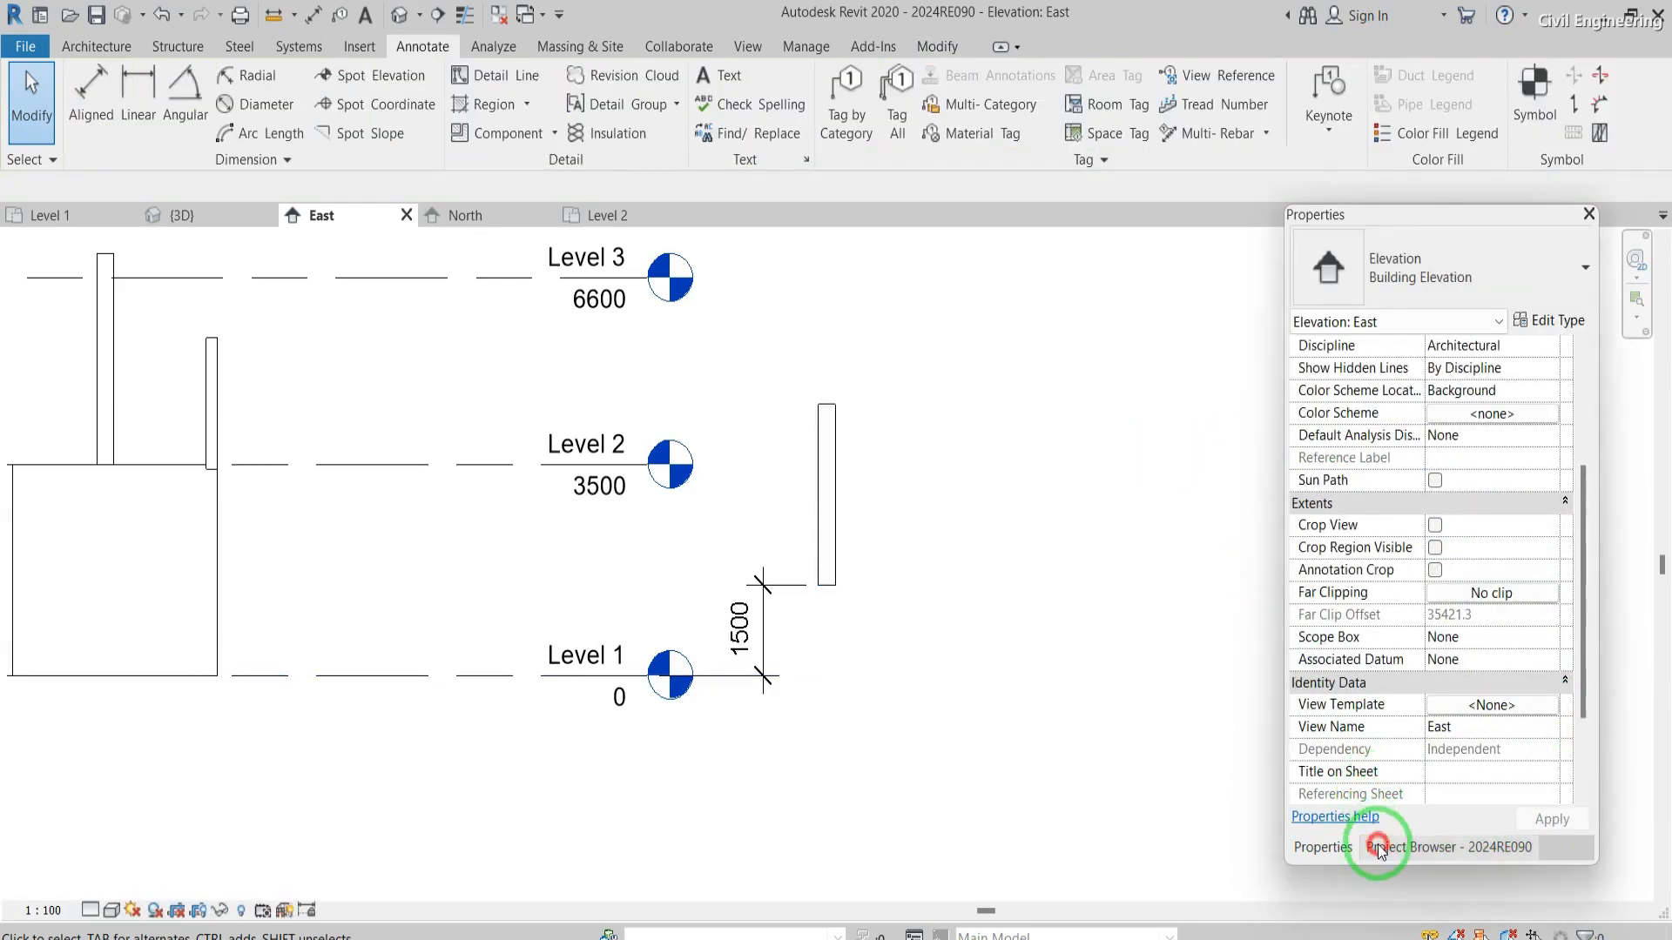
- Open the Level 1 floor plan and examine the overall wall layout between the elevation markers
{"action": "double_click", "coordinate": [1382, 298]}
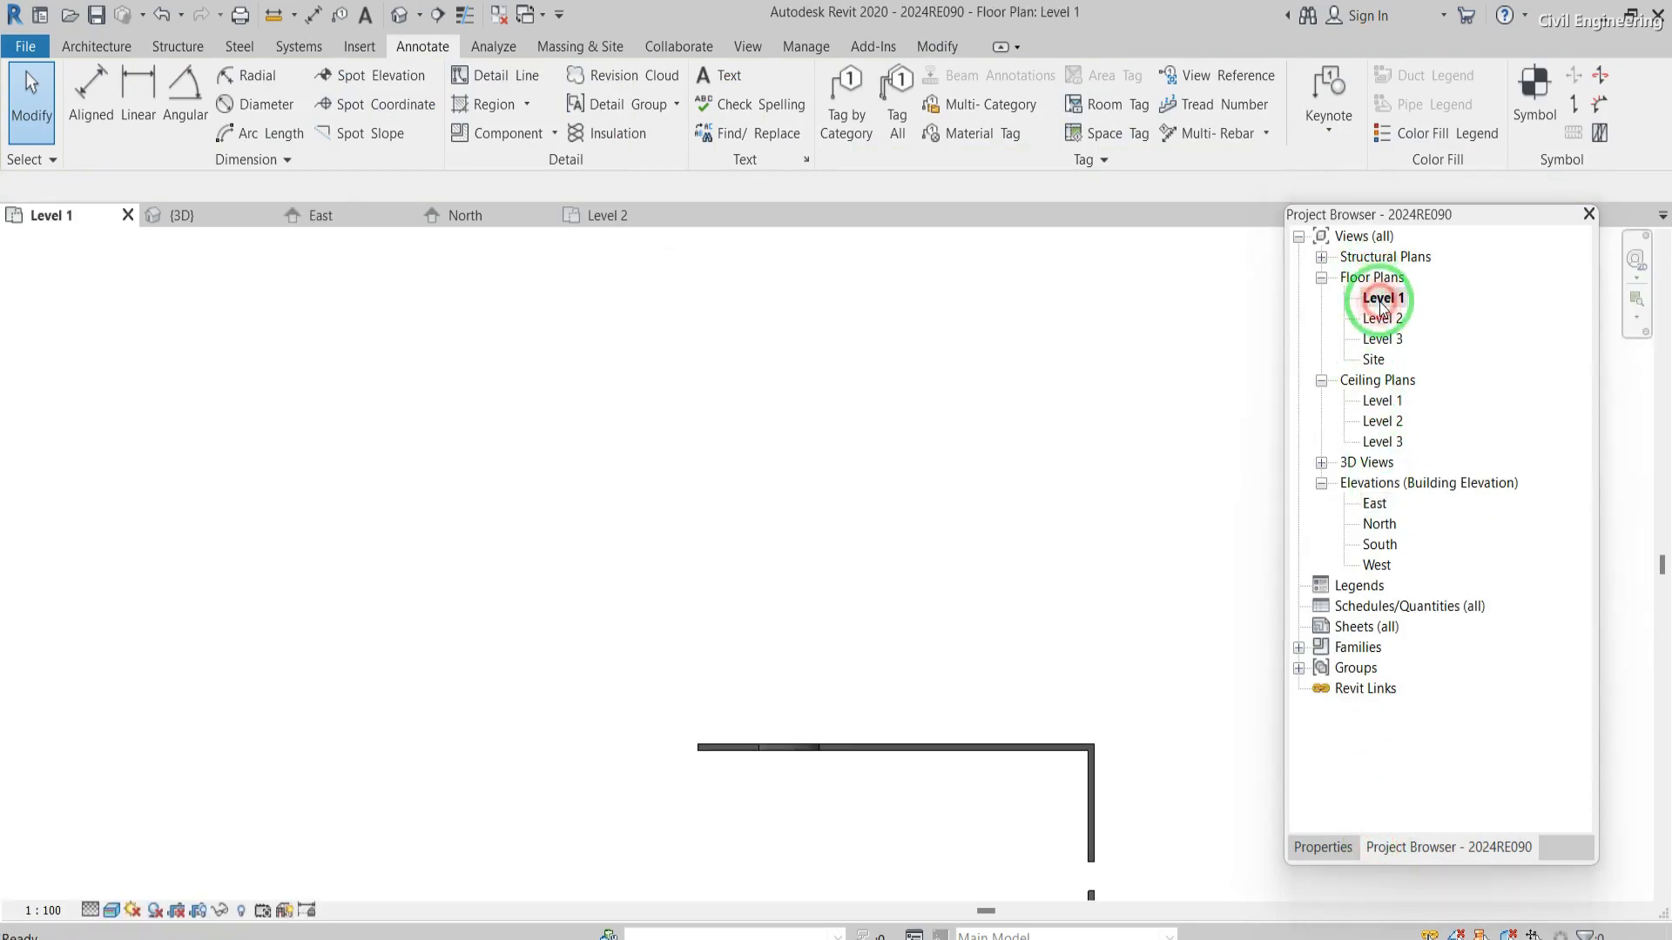
{"action": "scroll", "coordinate": [716, 550], "scroll_direction": "down", "scroll_amount": 5}
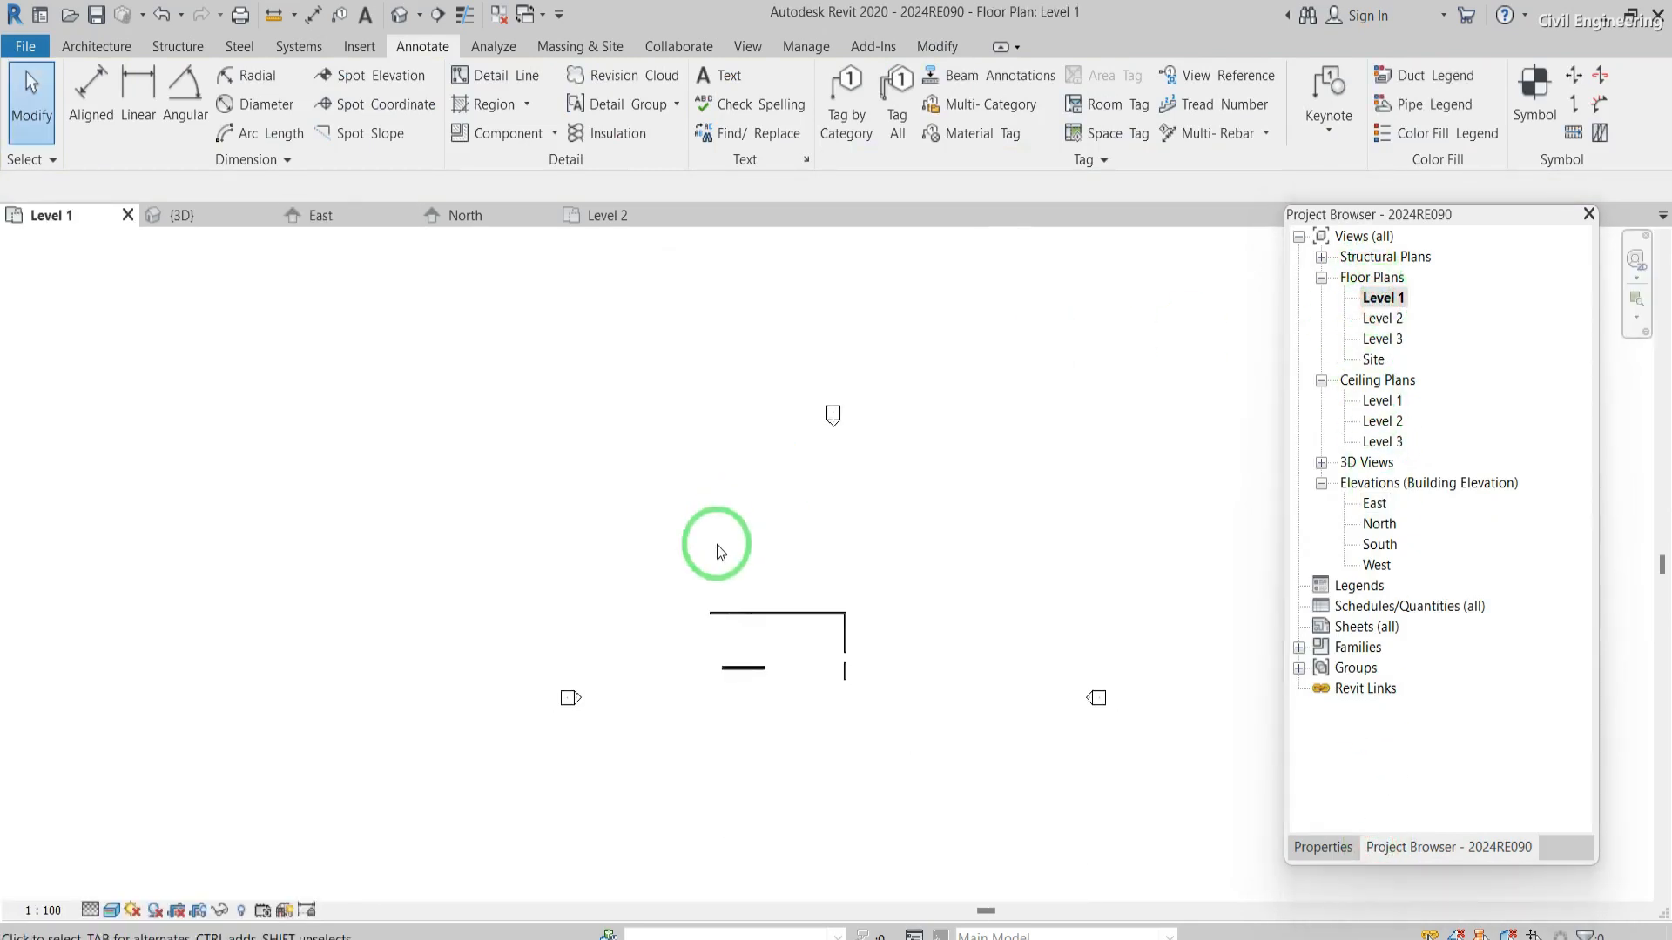
{"action": "scroll", "coordinate": [965, 705], "scroll_direction": "up", "scroll_amount": 2}
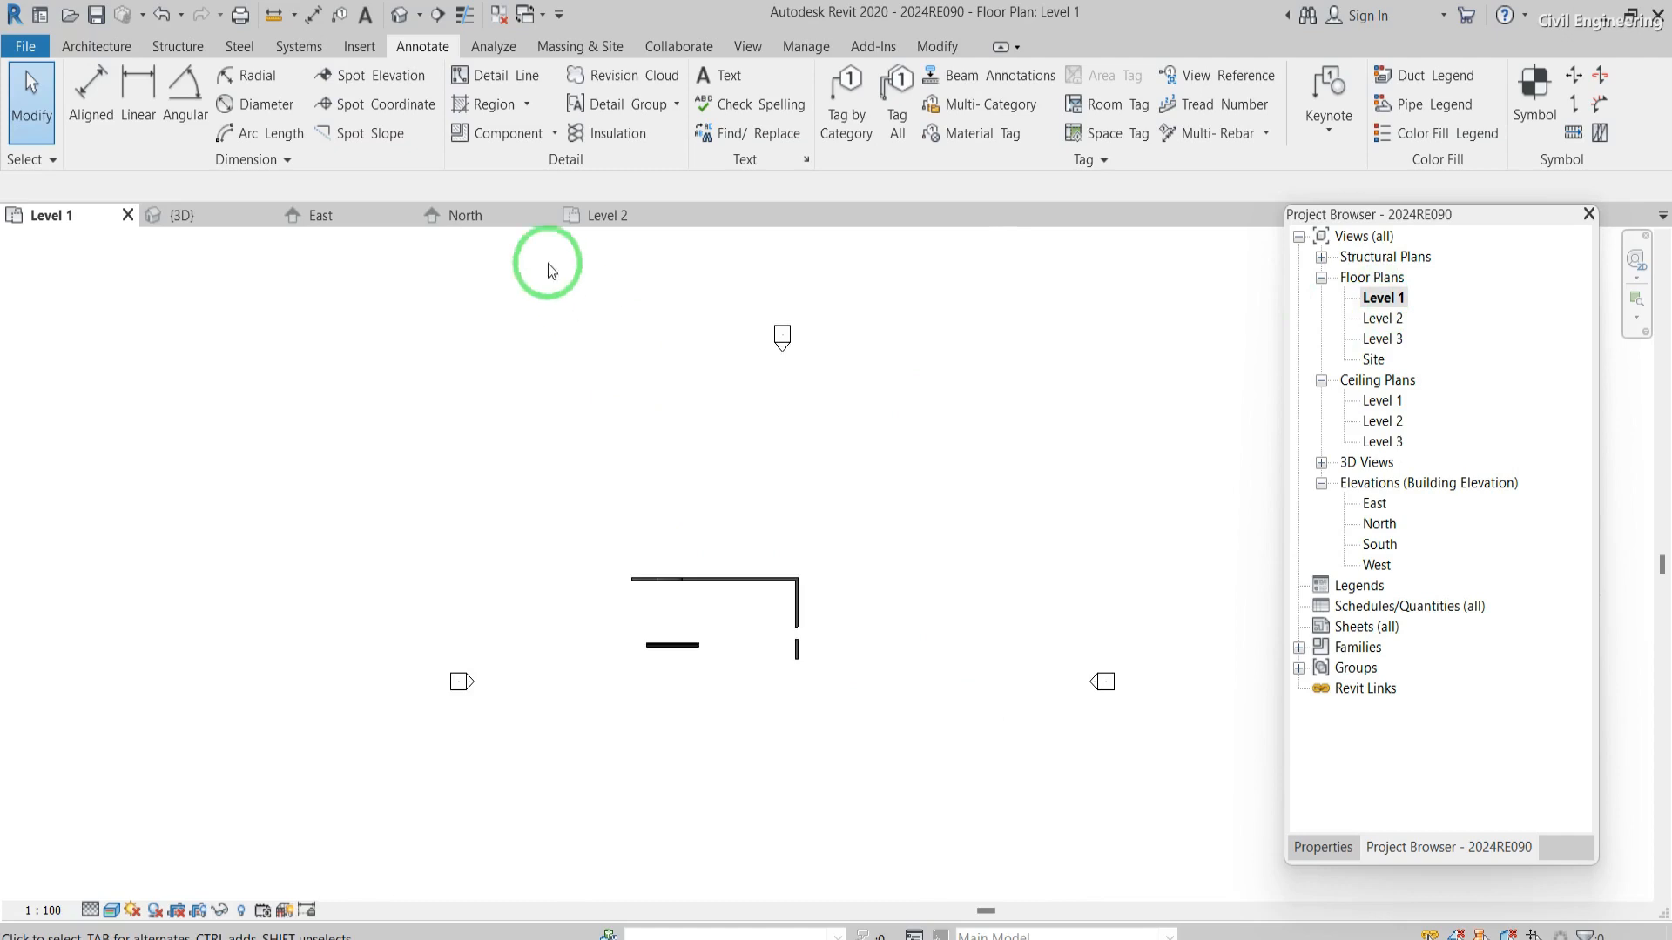
- Open the default 3D view to examine all the walls, select the long detached Exterior - EIFS on Mtl Stud wall, and deselect it
{"action": "left_click", "coordinate": [394, 16]}
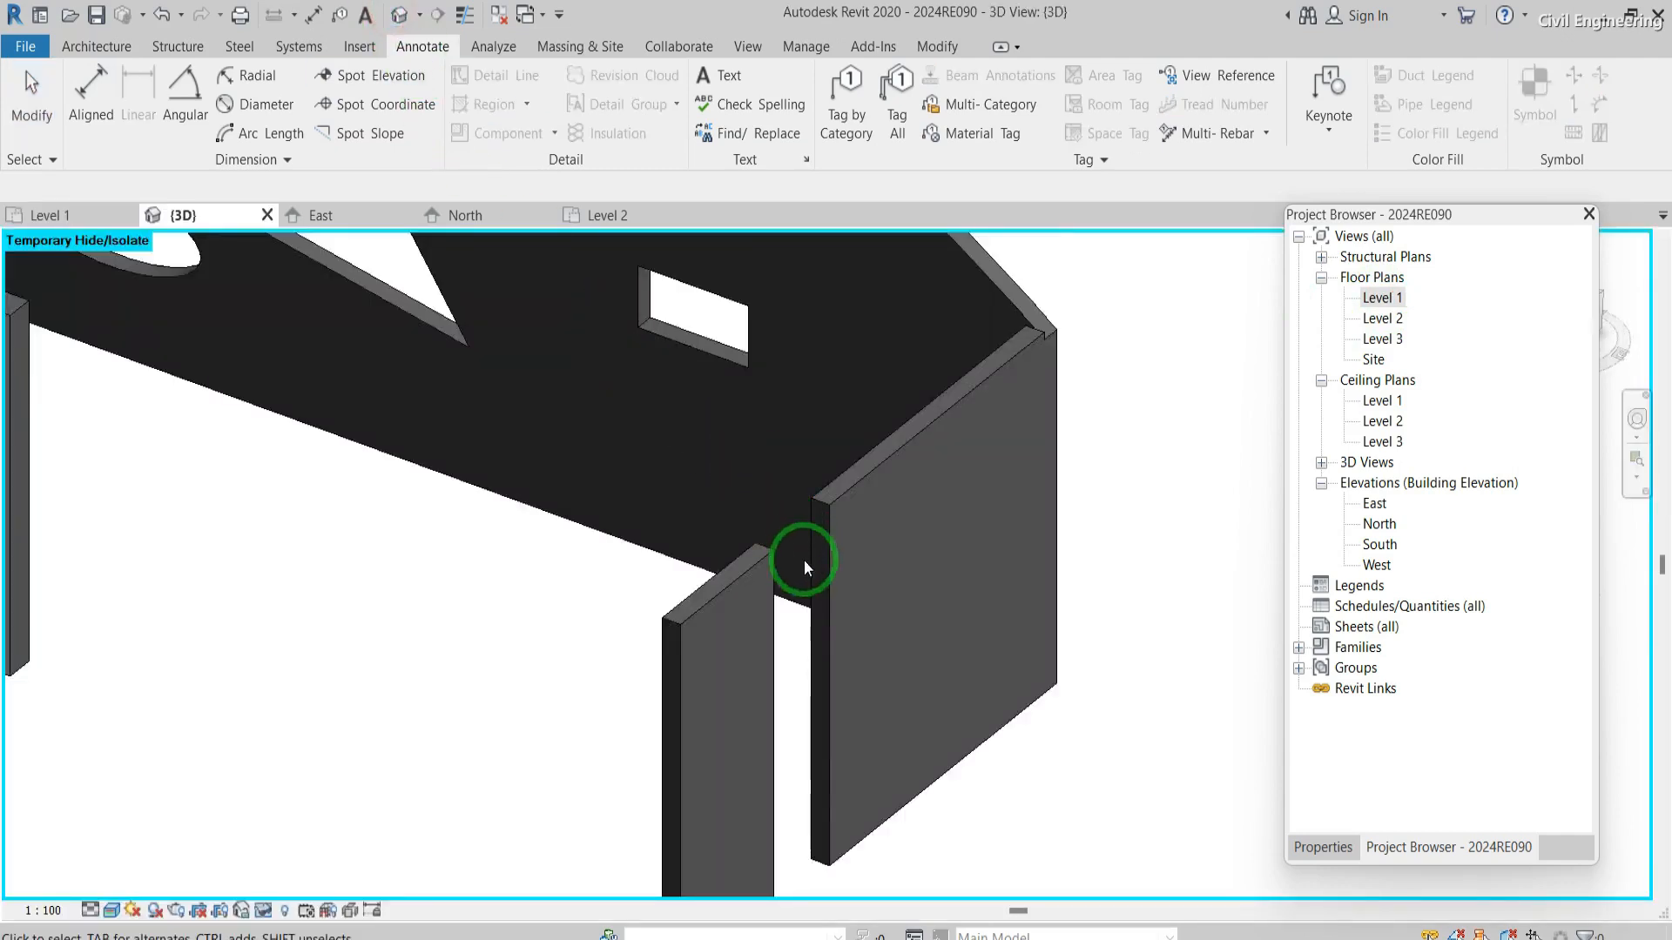
{"action": "scroll", "coordinate": [803, 580], "scroll_direction": "up", "scroll_amount": 4}
{"action": "scroll", "coordinate": [803, 582], "scroll_direction": "down", "scroll_amount": 6}
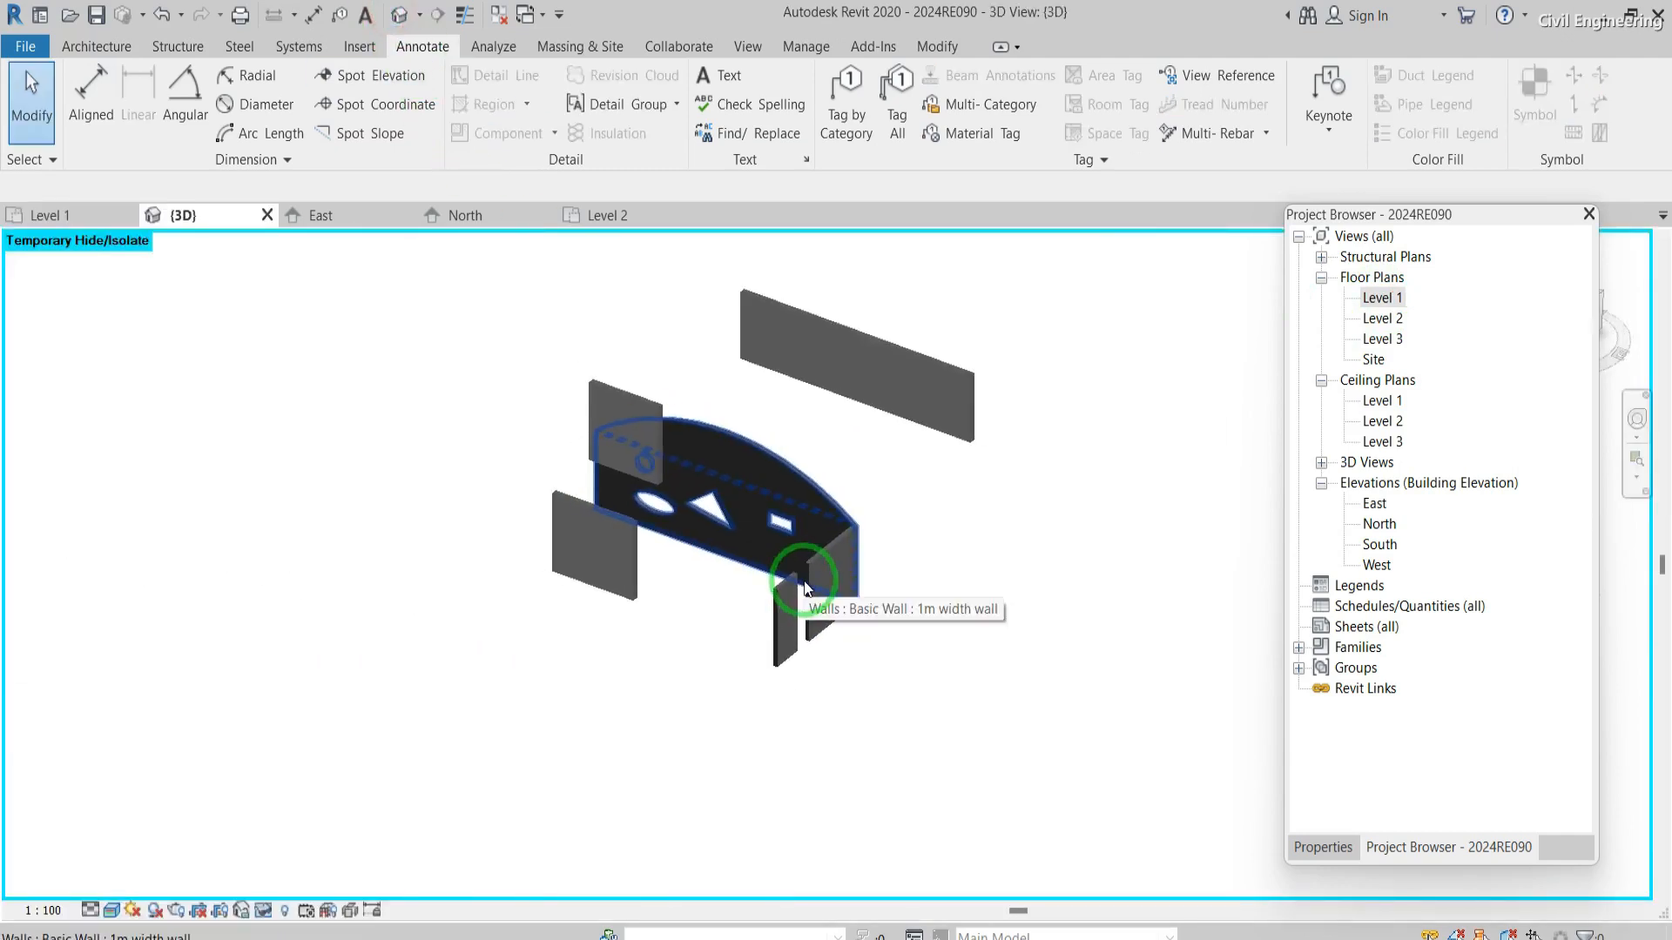
{"action": "scroll", "coordinate": [873, 354], "scroll_direction": "up", "scroll_amount": 3}
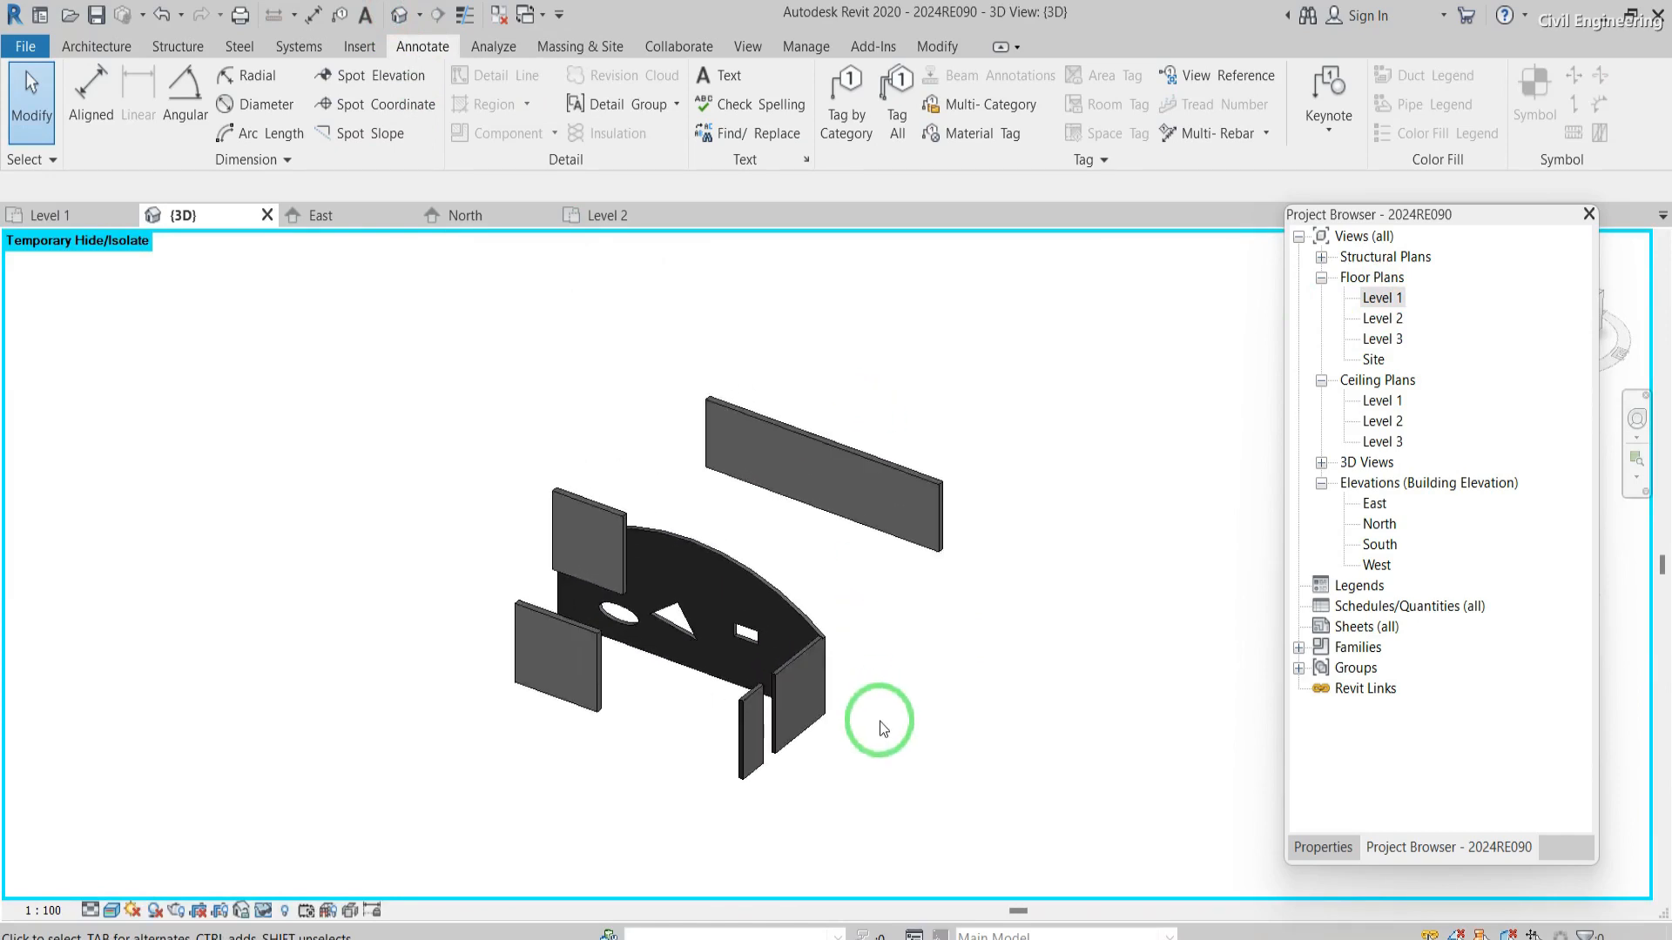
{"action": "scroll", "coordinate": [879, 721], "scroll_direction": "up", "scroll_amount": 2}
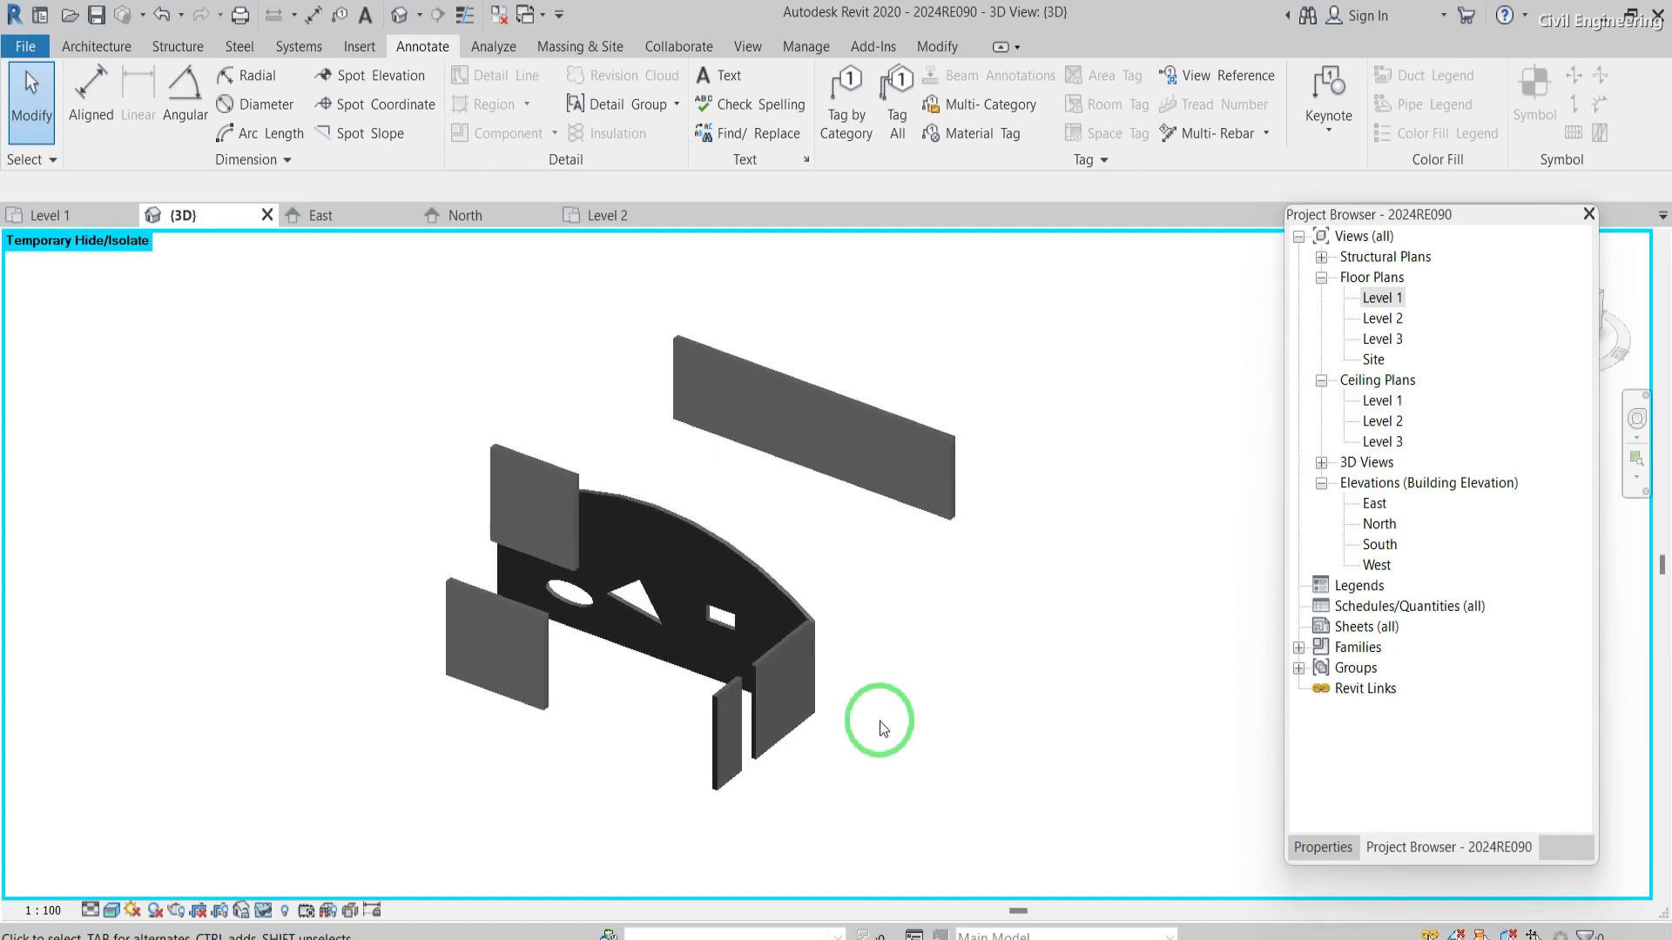
{"action": "left_click", "coordinate": [883, 408]}
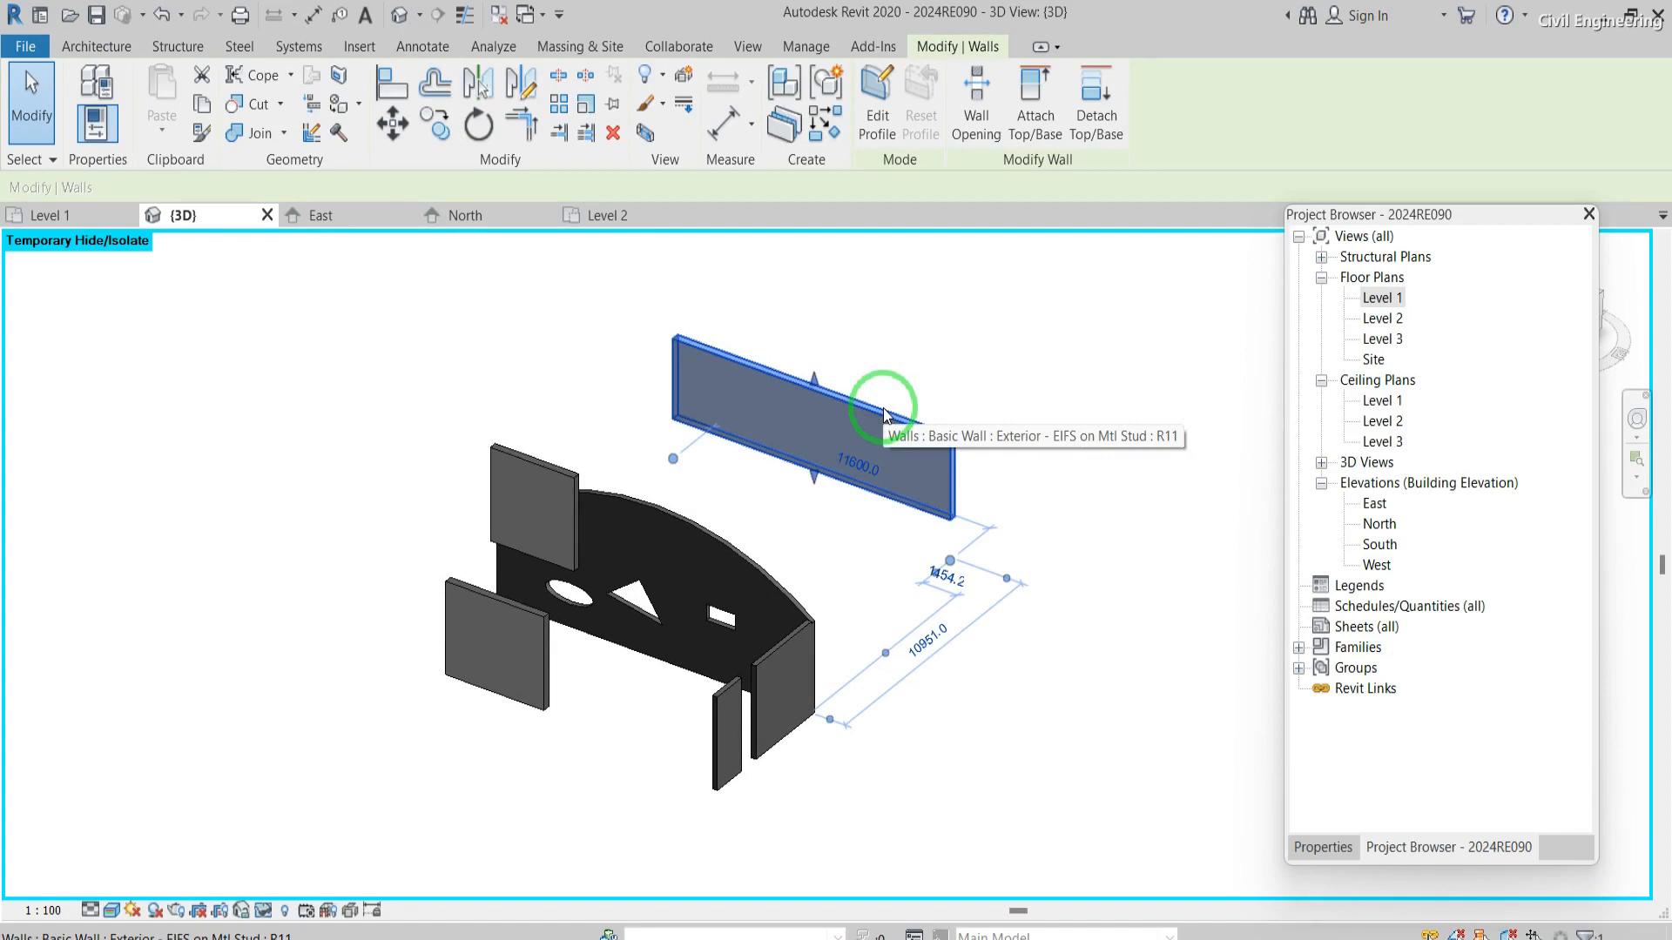
{"action": "left_click", "coordinate": [882, 362]}
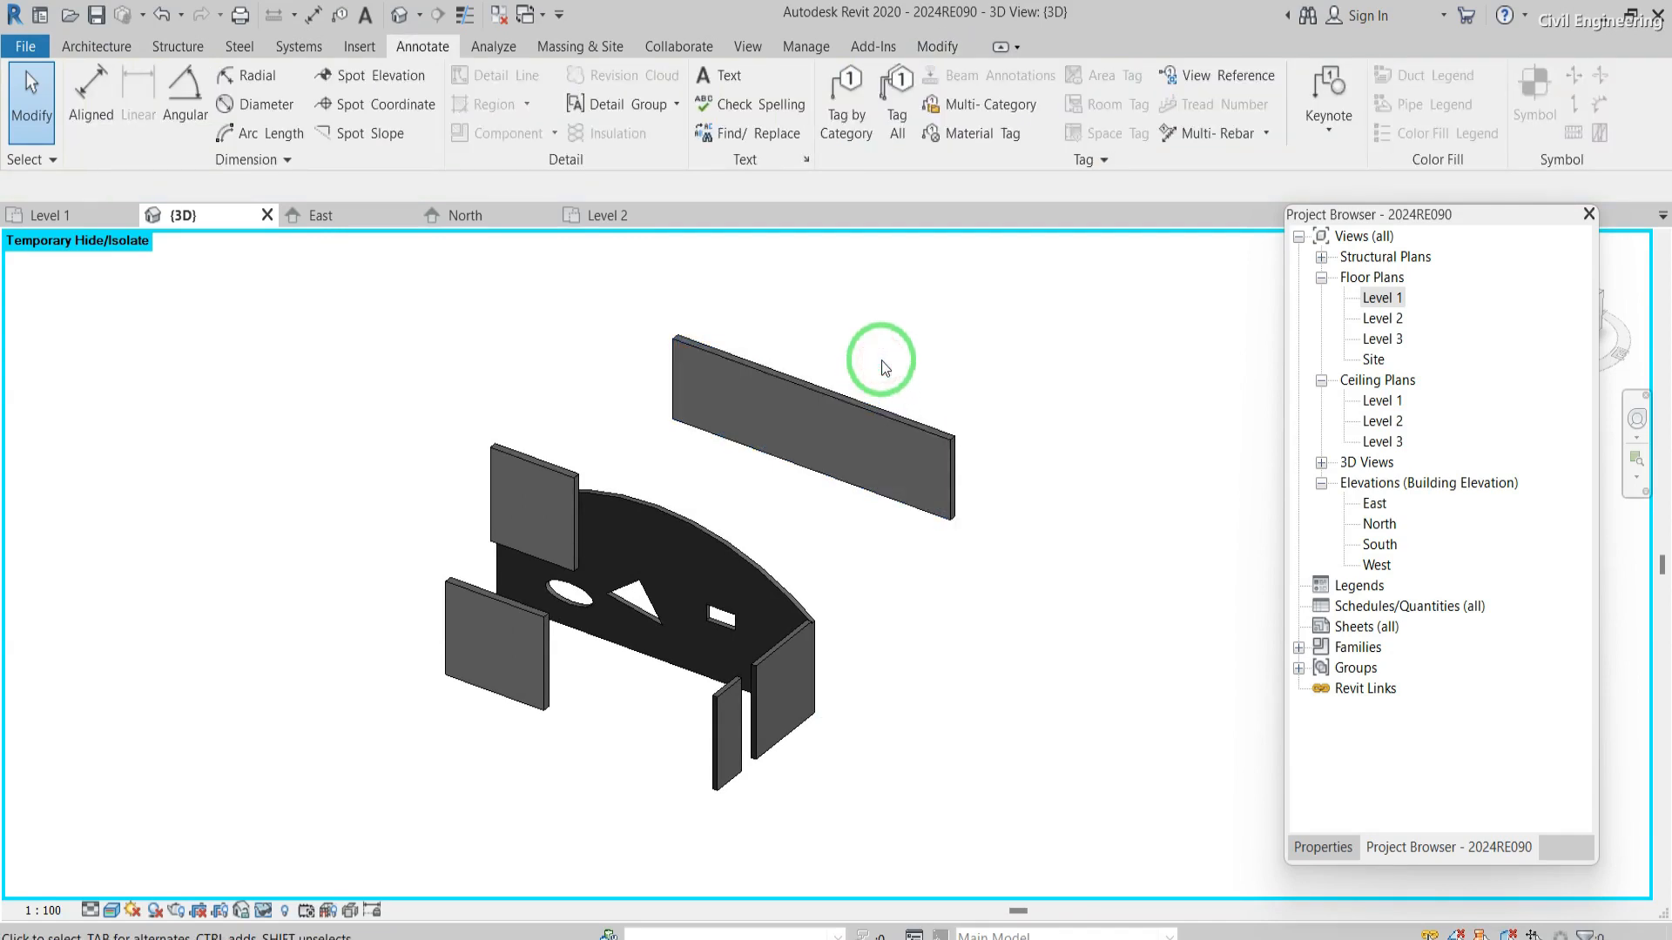